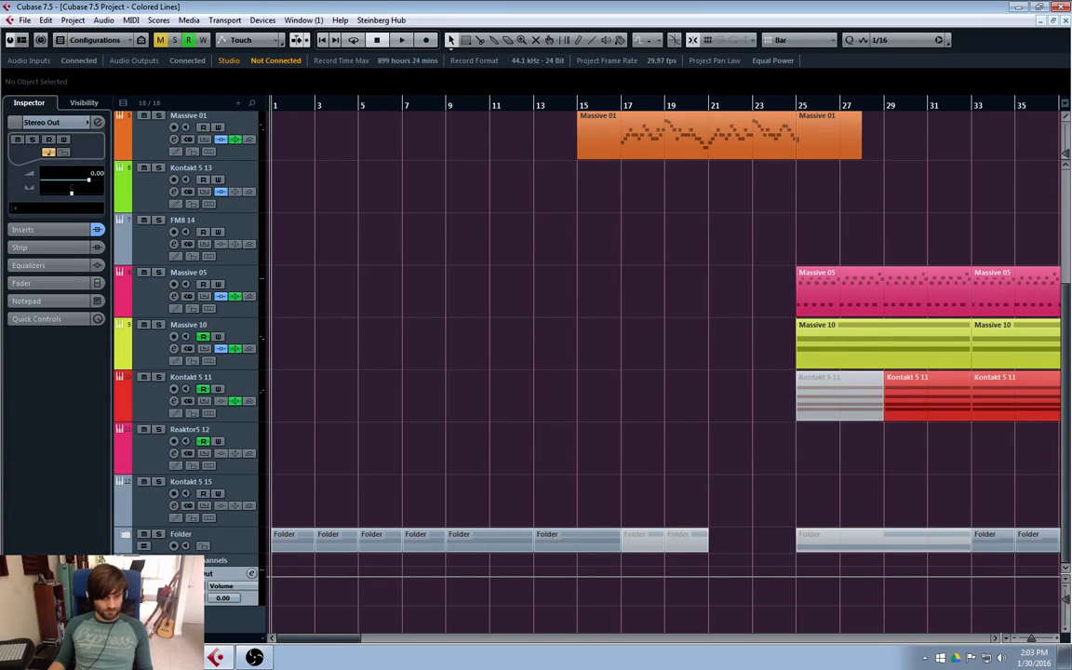
- Play the arrangement from bar 1 to about bar 14 and return the cursor to the project start
scroll(442, 345, "up", 1)
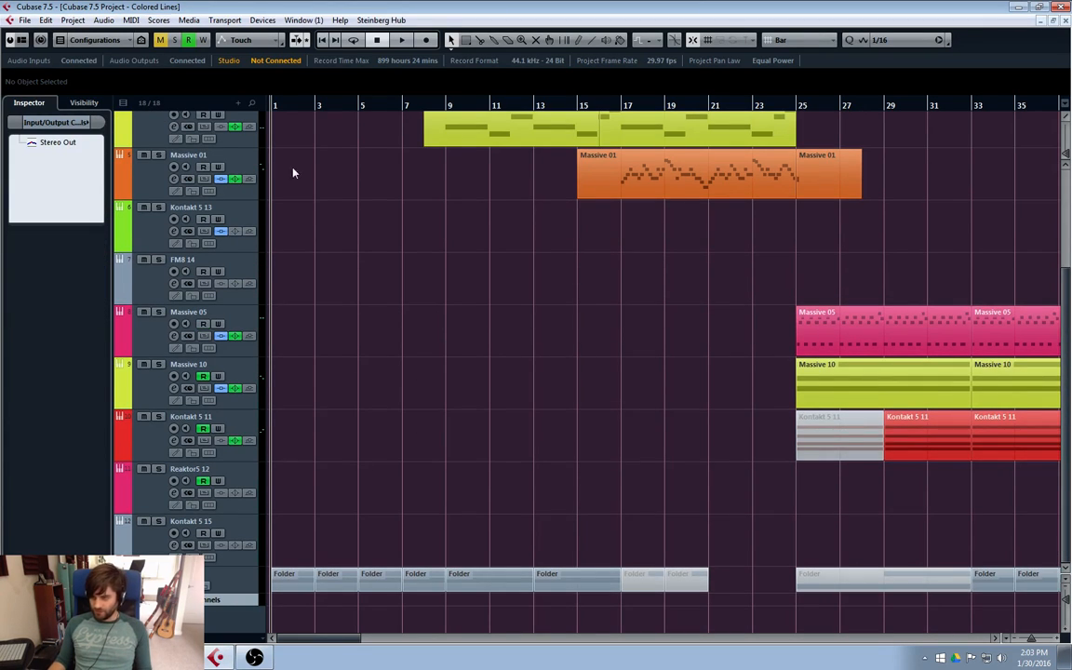
scroll(372, 295, "up", 4)
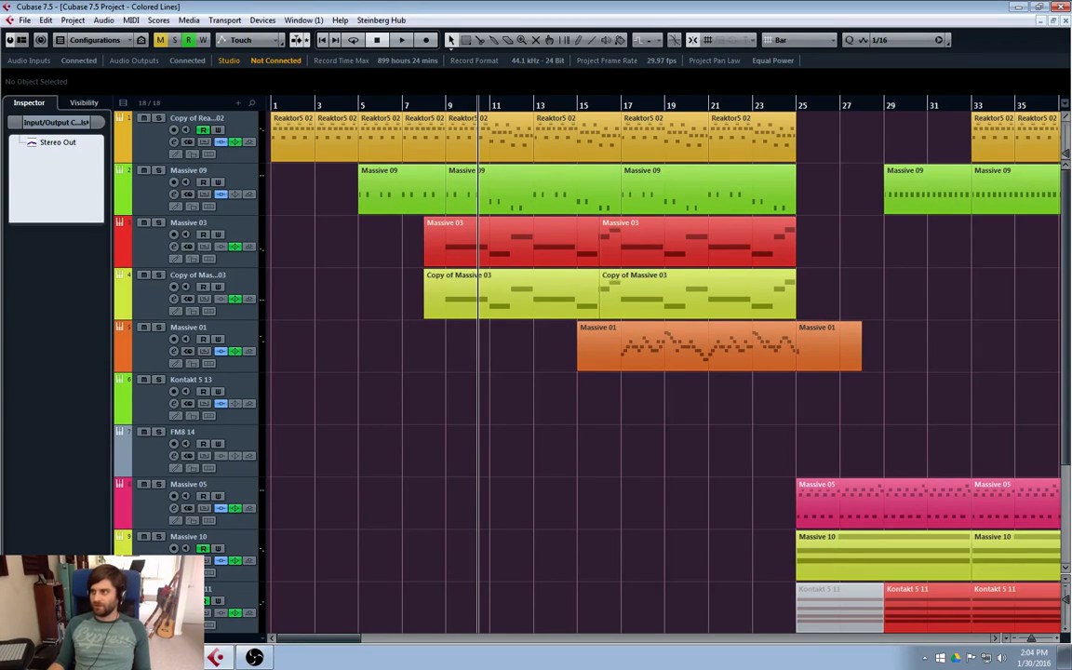
left_click(549, 448)
key("KP_Decimal")
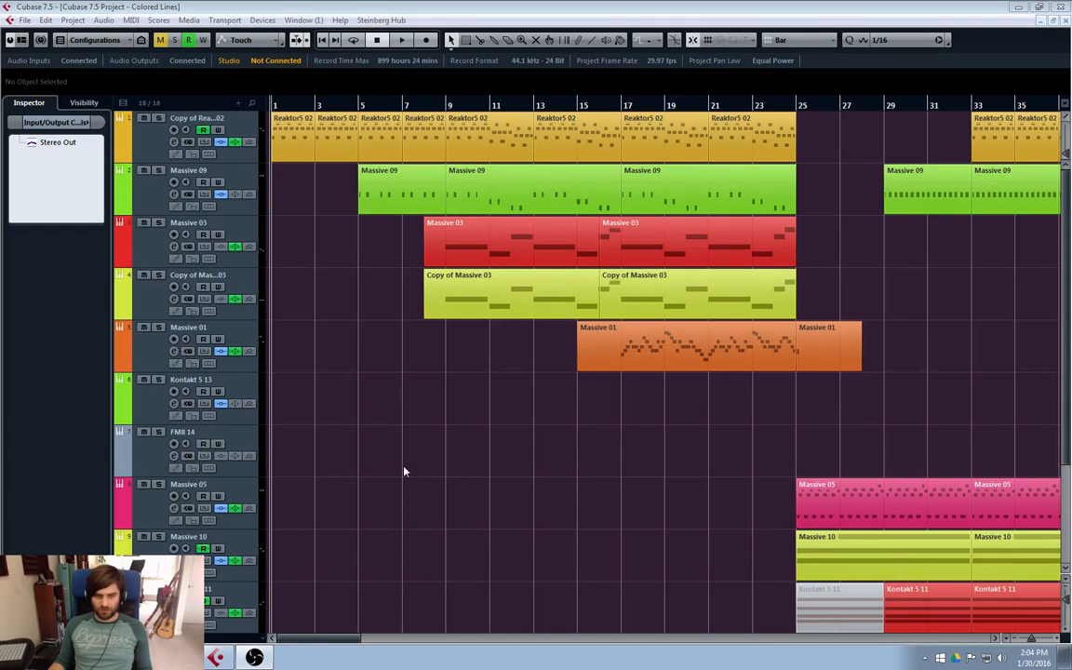
key("space")
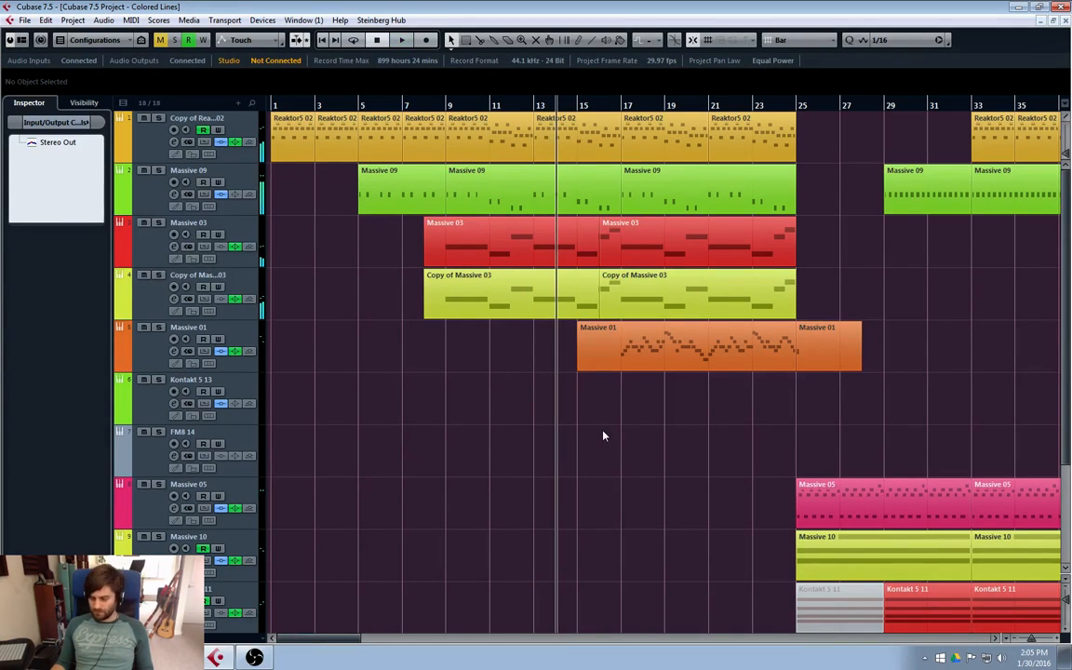
key("KP_Decimal")
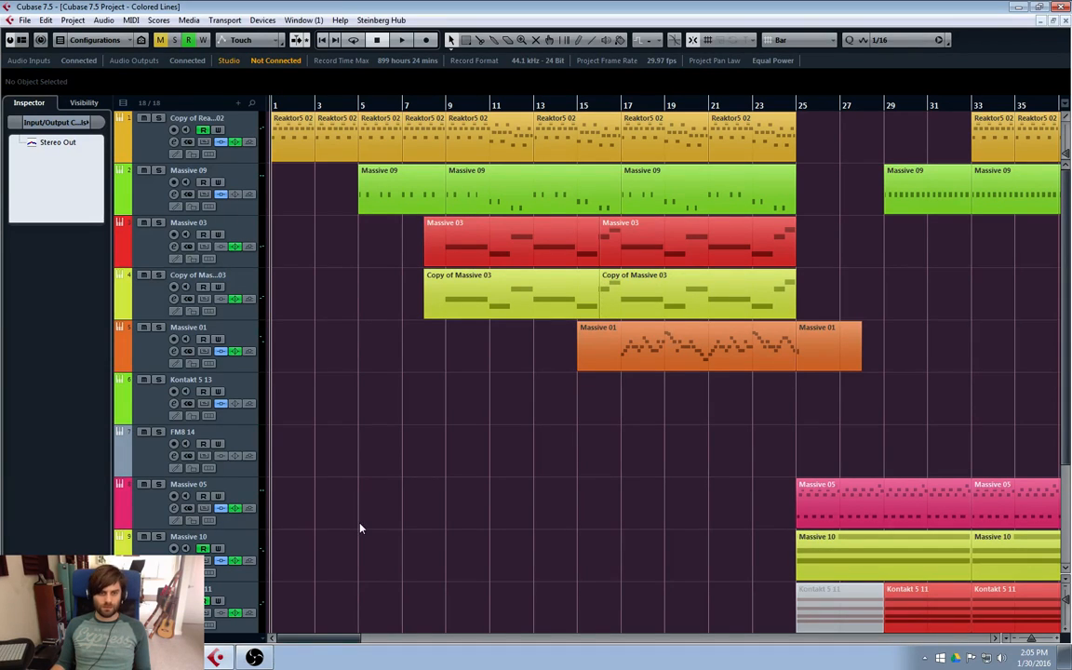
- Replay the intro from bar 1 to about bar 16 and return the cursor to the project start
key("space")
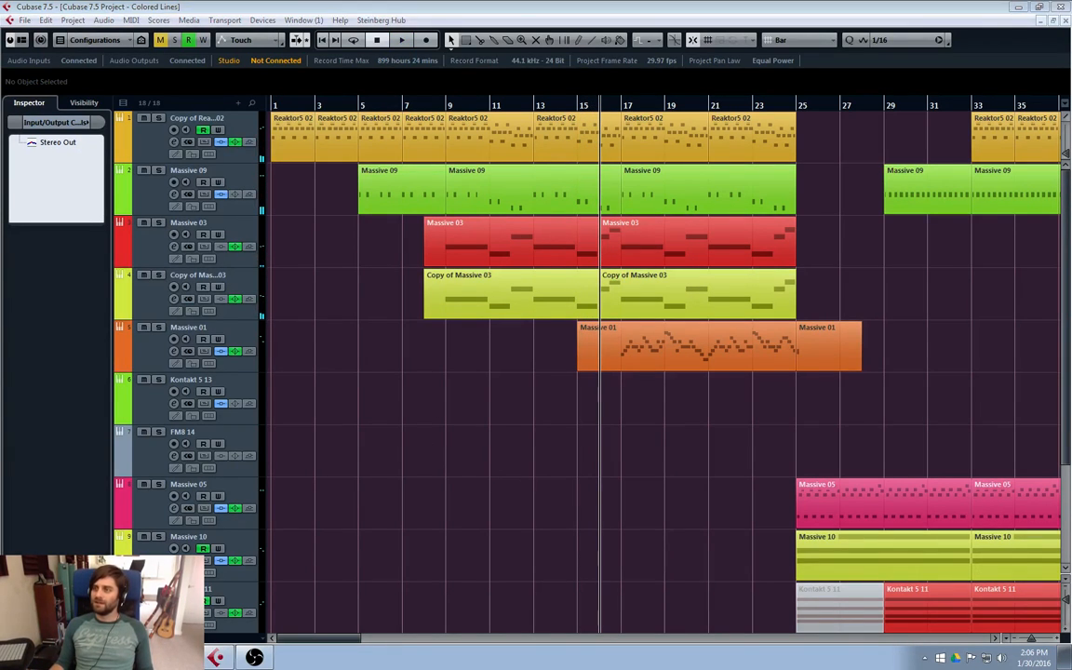
key("Home")
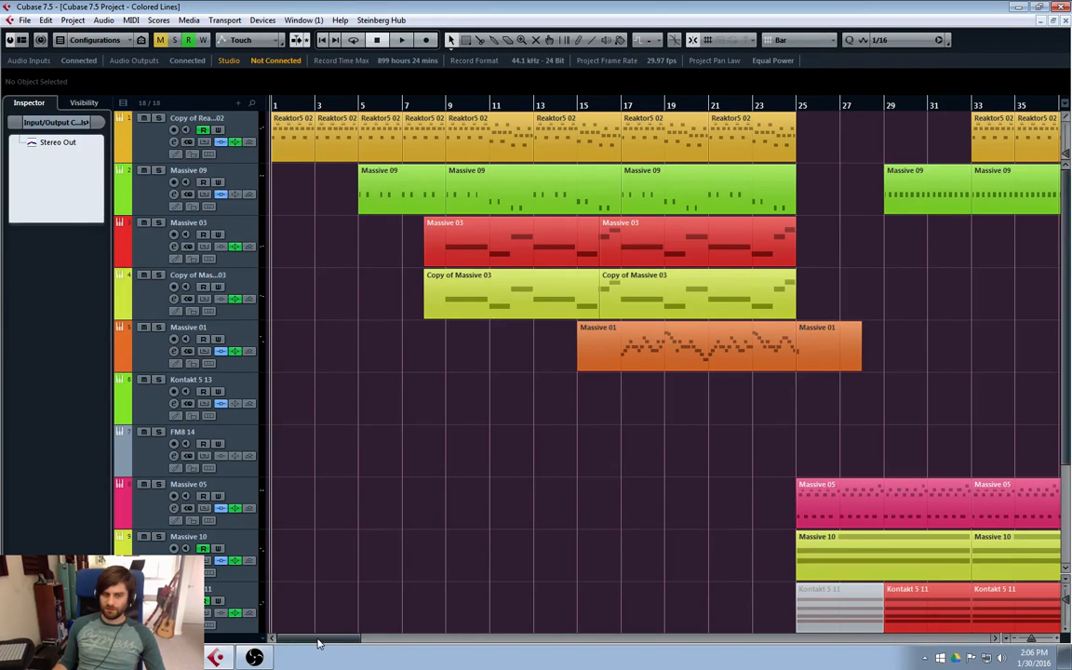
left_click_drag(318, 640, 305, 642)
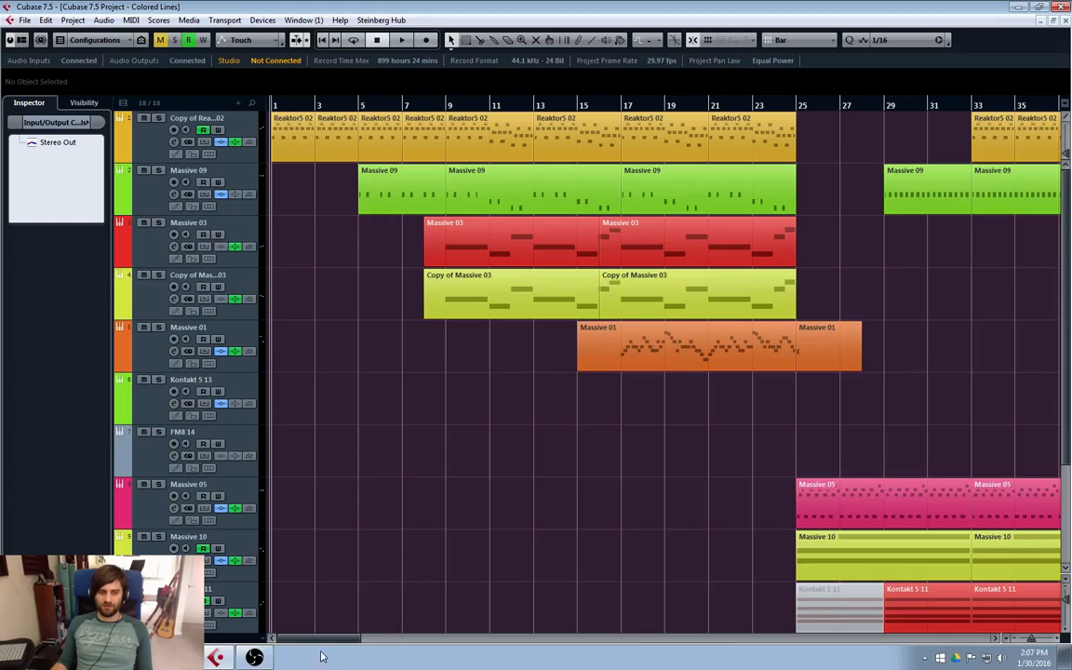
left_click_drag(321, 638, 287, 651)
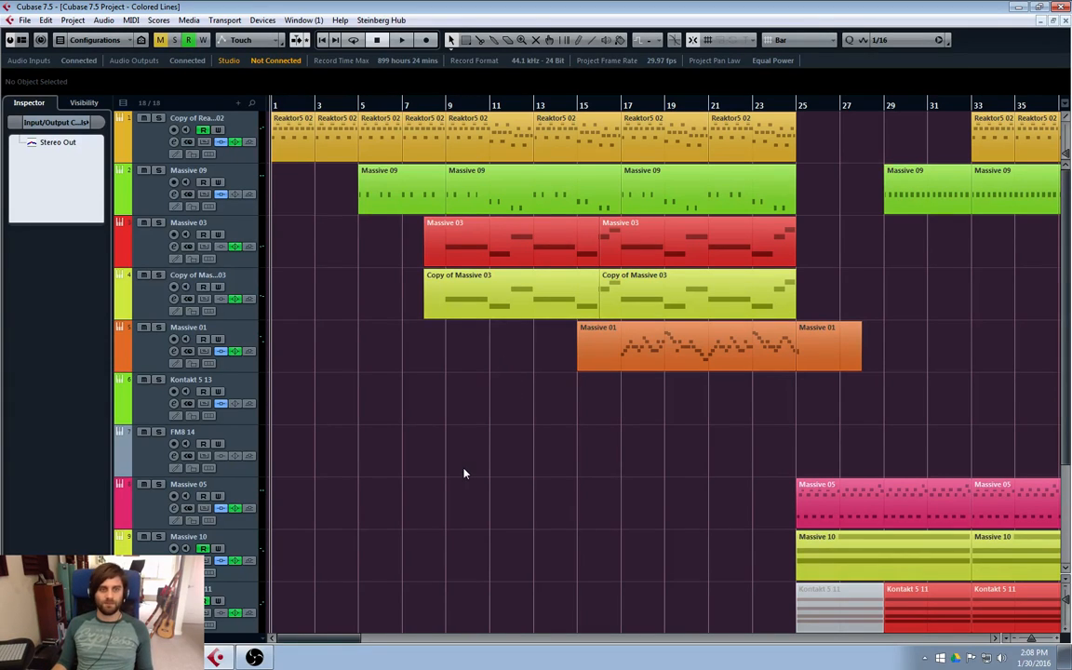
- Play the whole arrangement from bar 1 and stop playback at its end at bar 89
key("space")
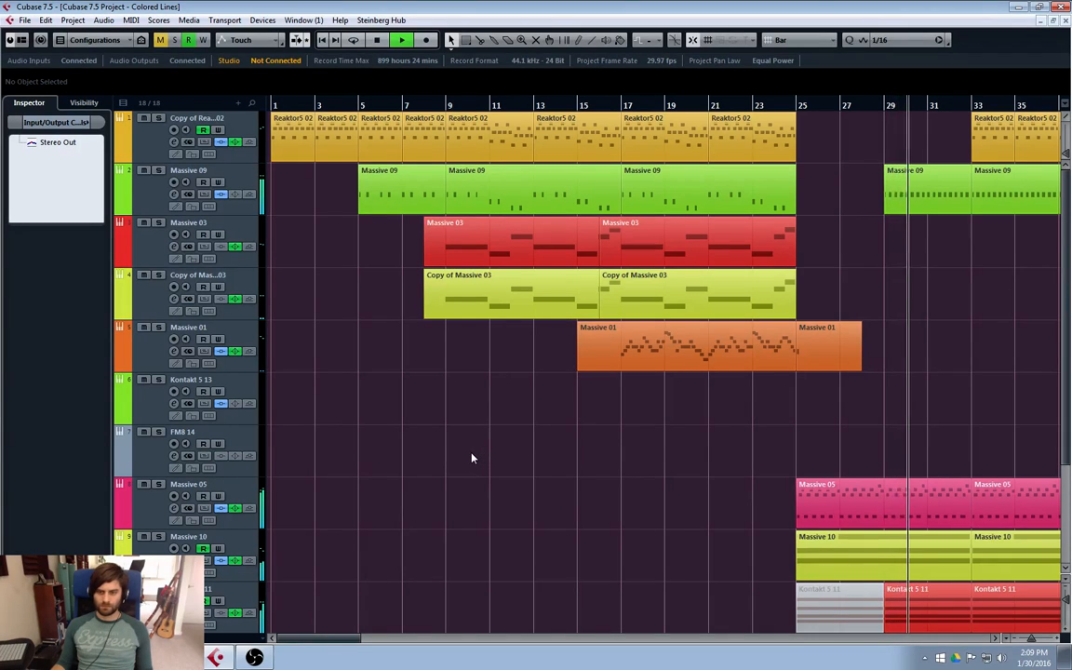
scroll(471, 455, "down", 2)
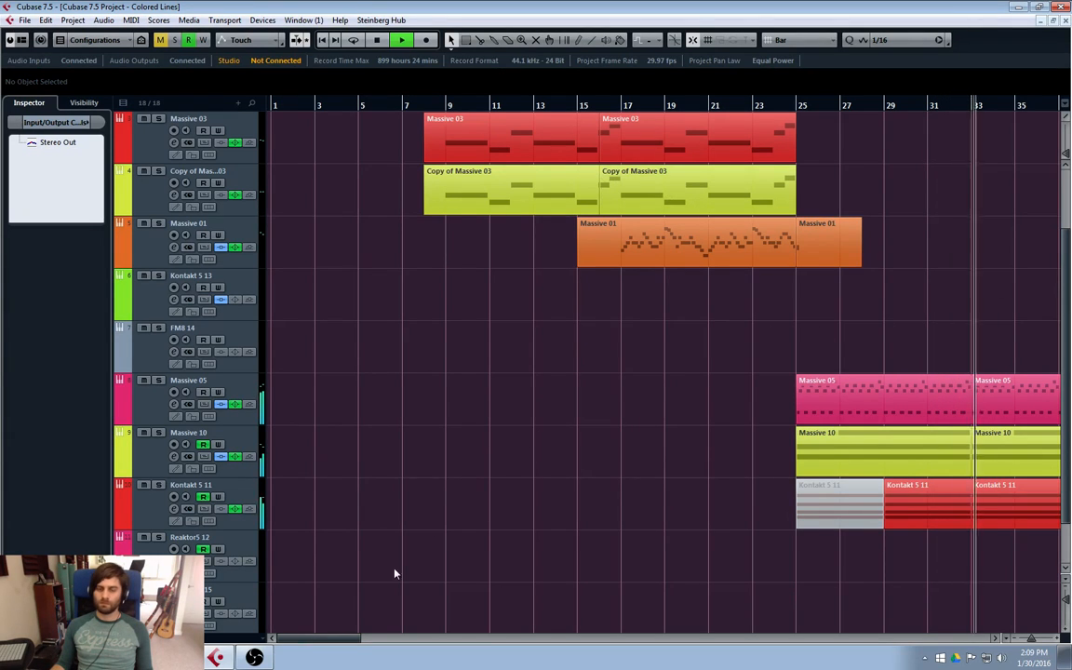
scroll(317, 643, "right", 5)
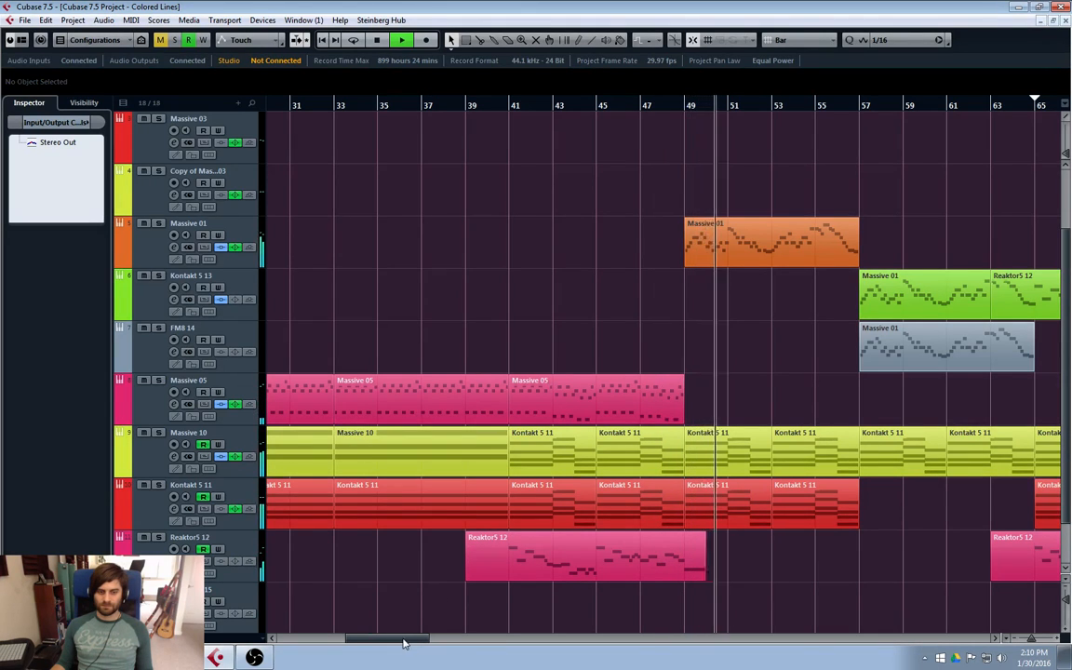
left_click_drag(406, 642, 440, 641)
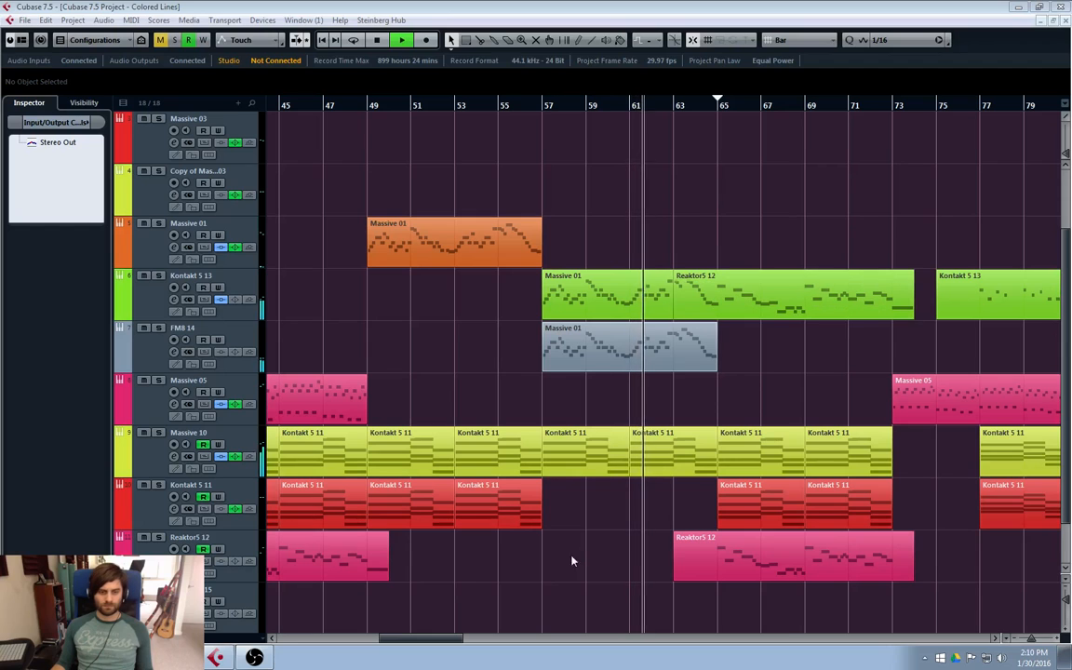
left_click_drag(429, 640, 452, 640)
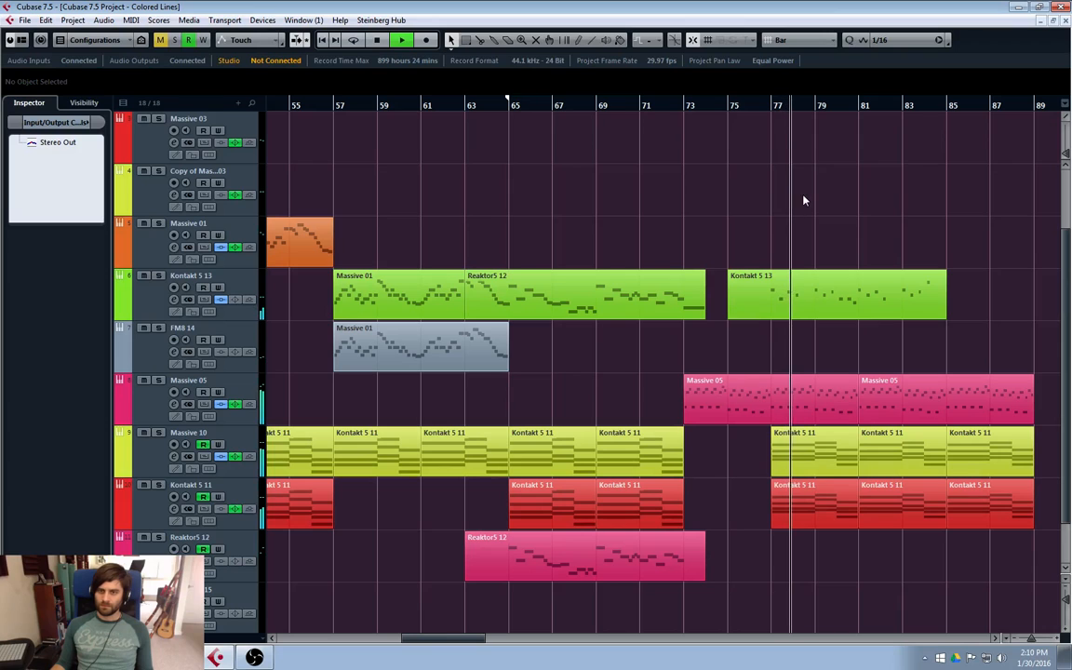
left_click_drag(440, 643, 453, 642)
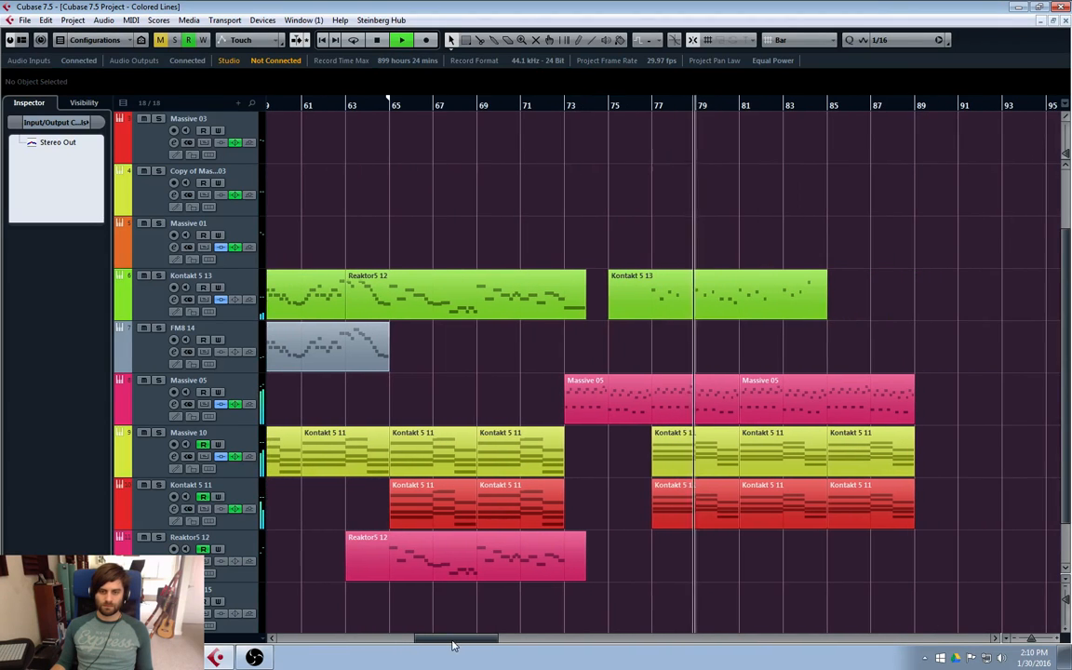
left_click(240, 414)
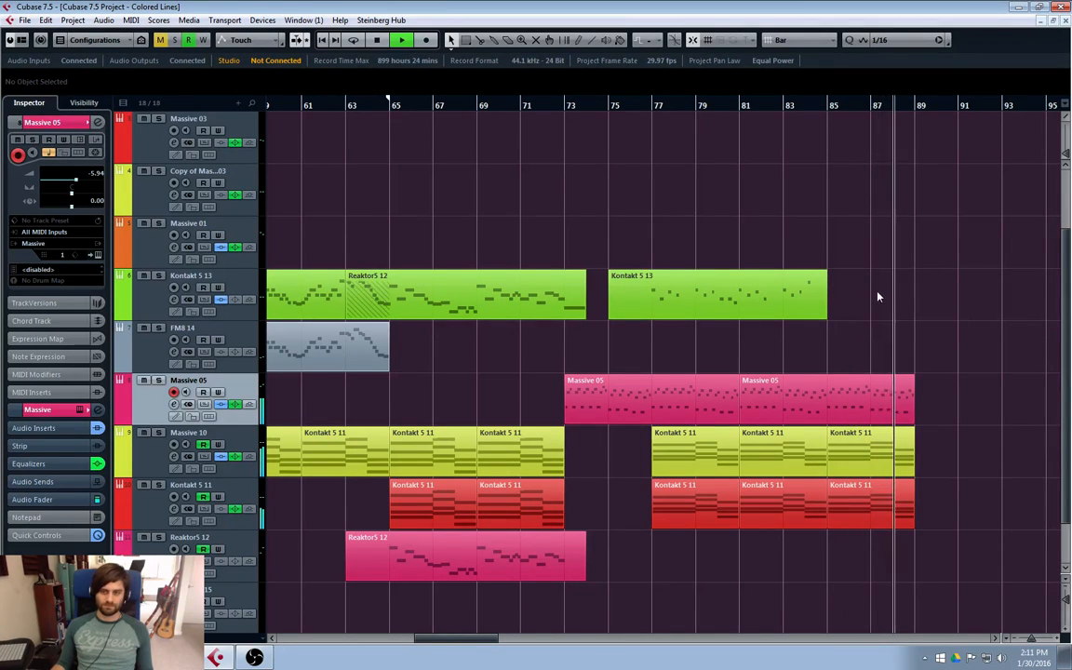
key("space")
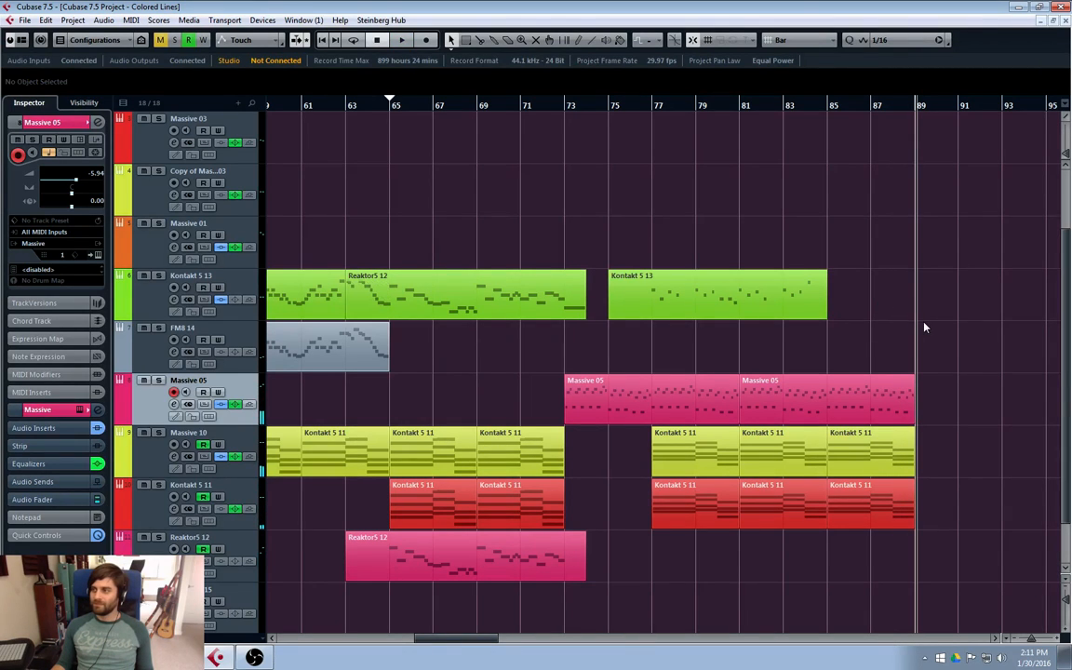
- Mark the second half of the arrangement by setting the left locator at bar 57 and the right locator at bar 89
scroll(923, 325, "up", 2)
scroll(865, 372, "down", 3)
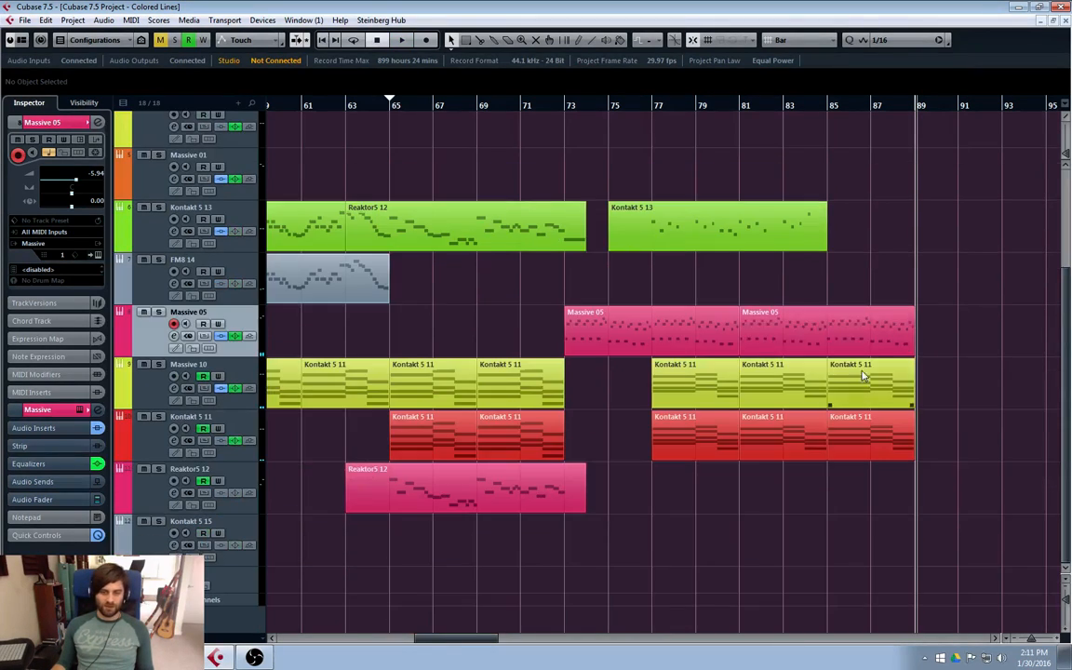
scroll(651, 483, "up", 3)
scroll(567, 568, "down", 3)
left_click_drag(493, 637, 459, 638)
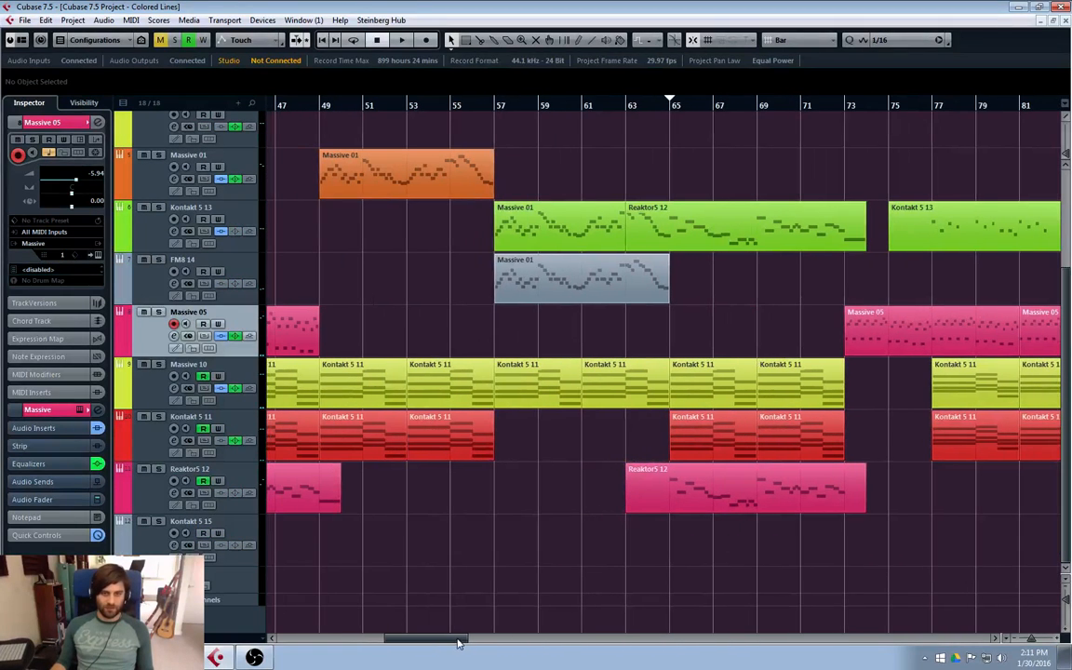
left_click(498, 109)
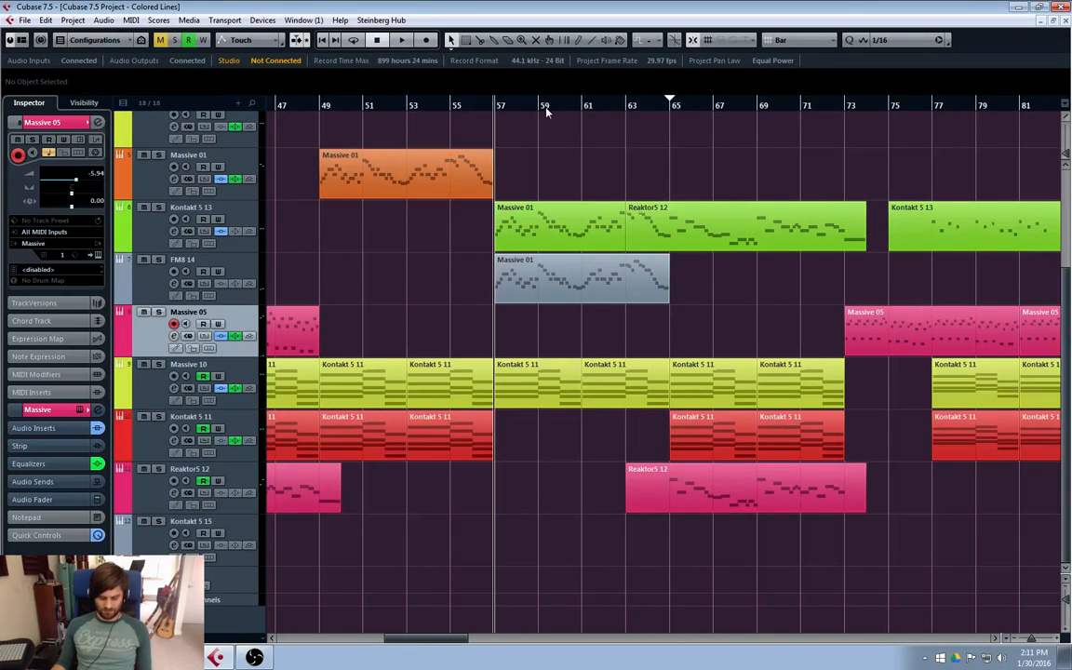
key("ctrl+KP_1")
mouse_move(418, 639)
left_mouse_down()
mouse_move(465, 640)
mouse_move(405, 649)
mouse_move(437, 643)
left_mouse_up()
left_click(769, 109)
key("ctrl+KP_2")
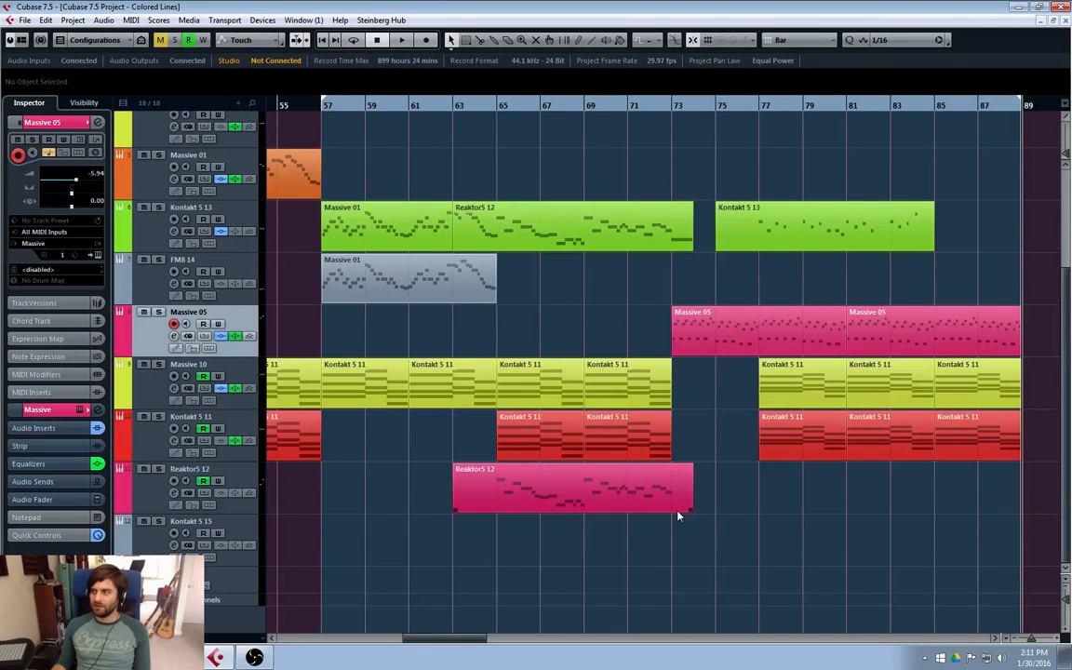
scroll(677, 514, "up", 3)
scroll(677, 514, "down", 2)
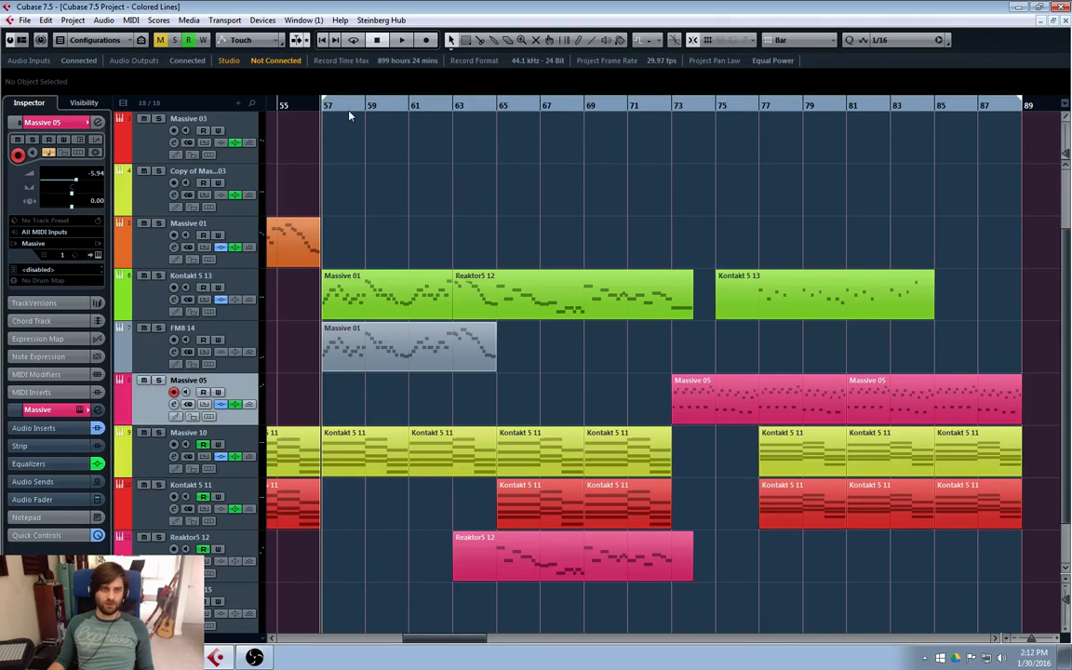
- Collapse the marked locator range by moving the right locator to bar 57
key("ctrl+KP_2")
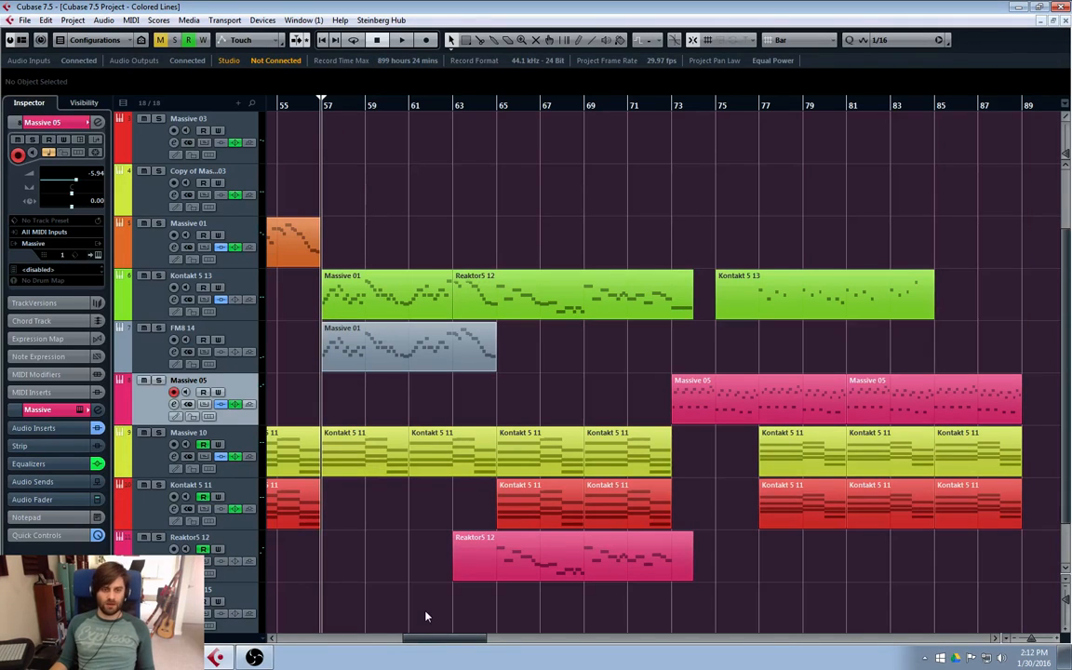
left_click_drag(430, 639, 300, 656)
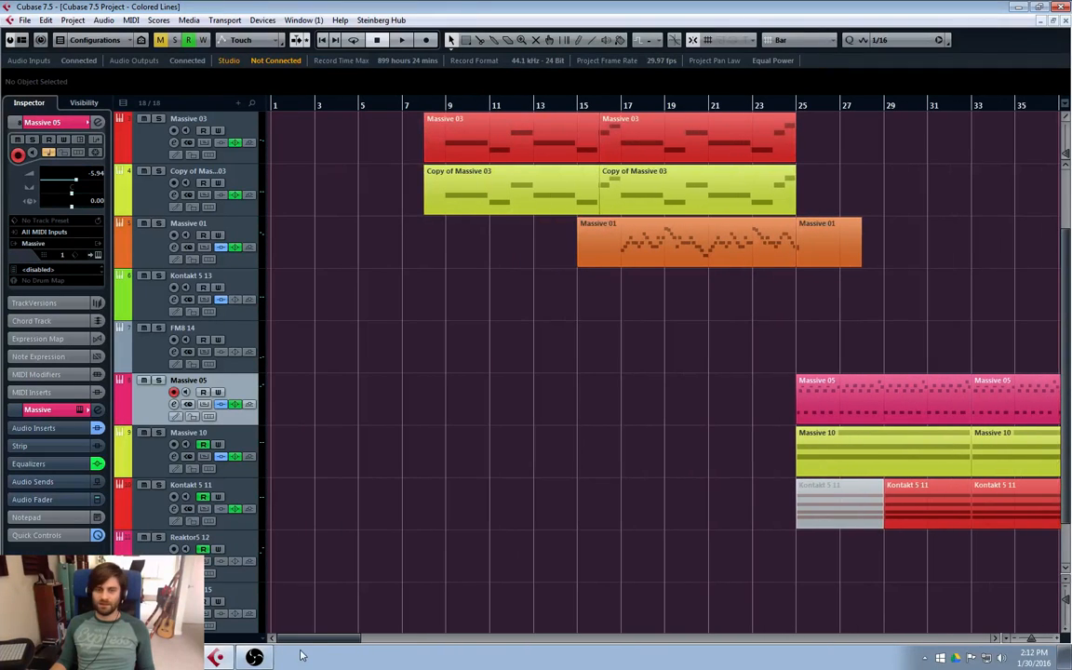
scroll(384, 465, "up", 2)
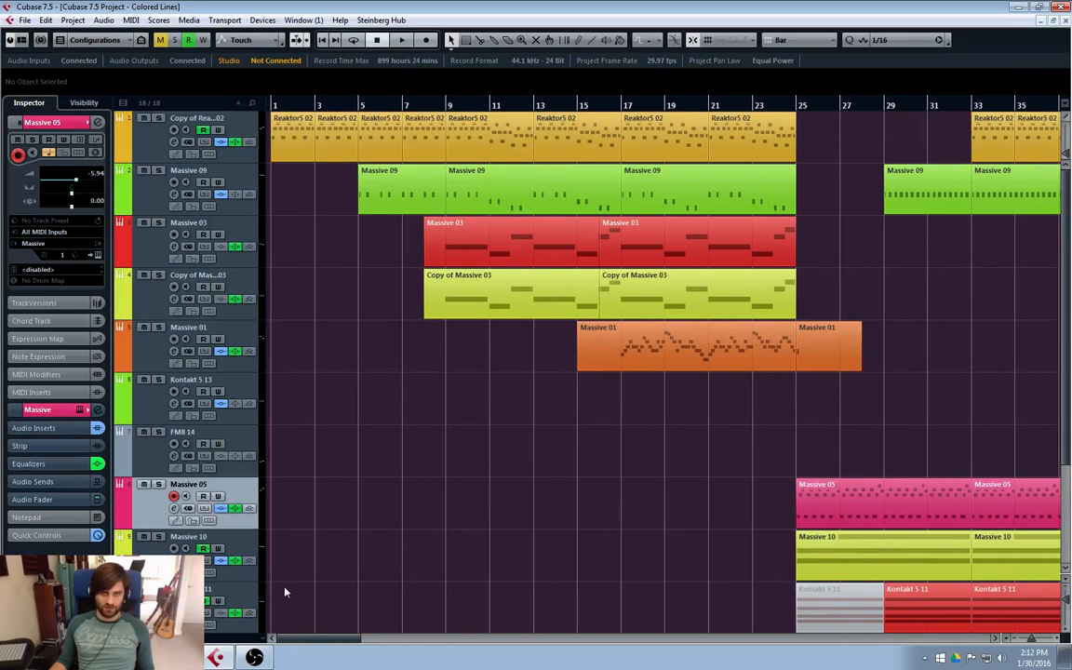
- Place the project cursor at bar 9 and select the first track, the copy of the Reaktor5 02 track
left_click(149, 152)
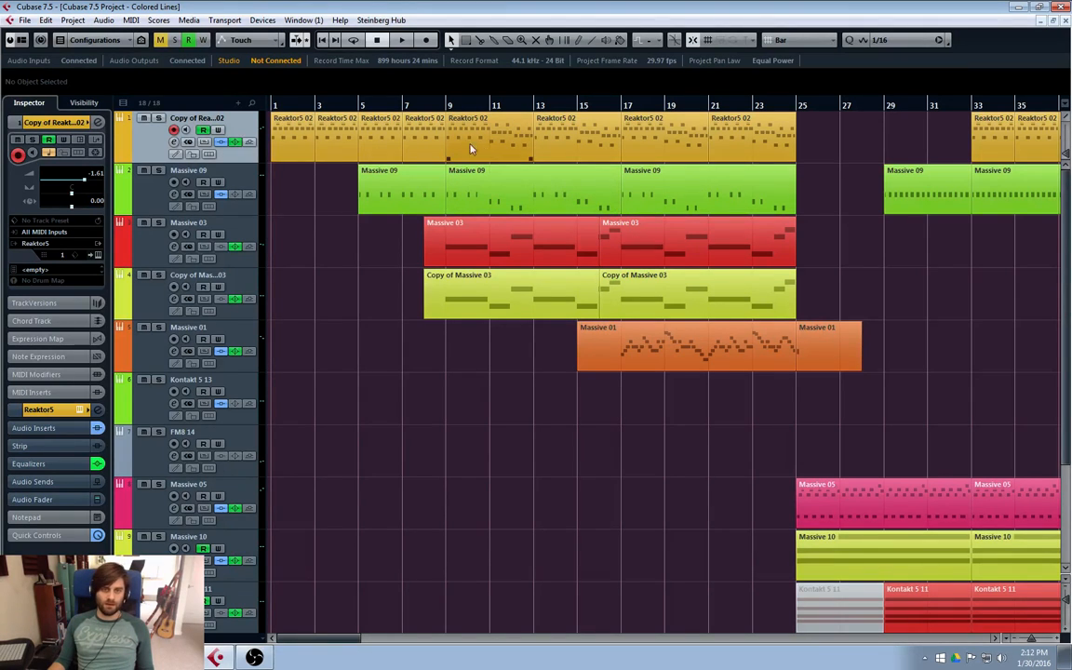
left_click(448, 105)
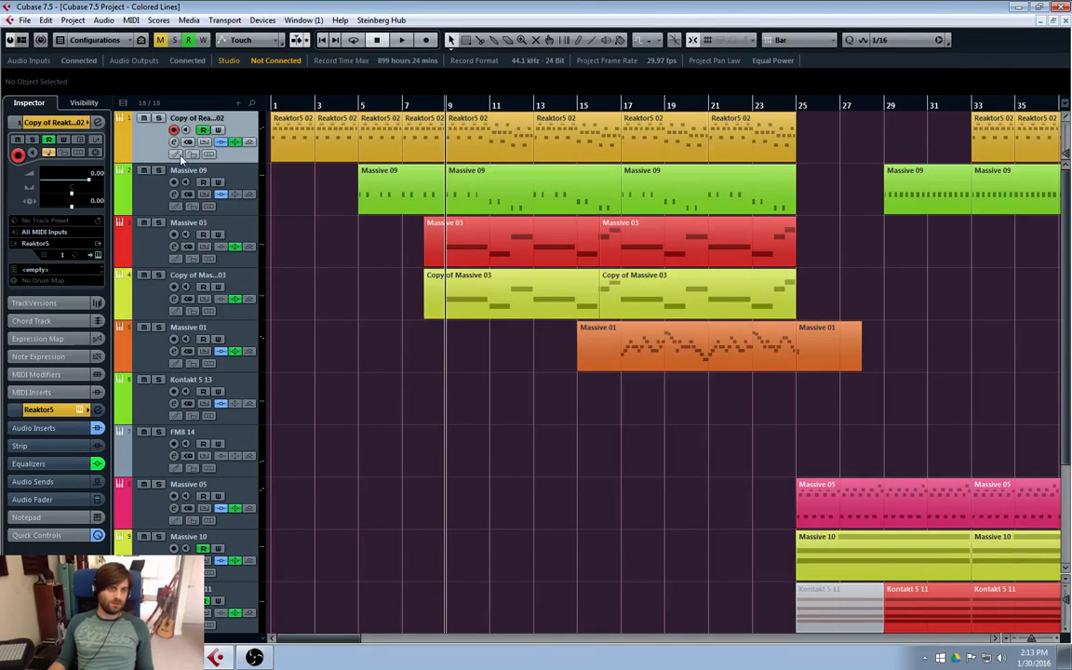
left_click(139, 174)
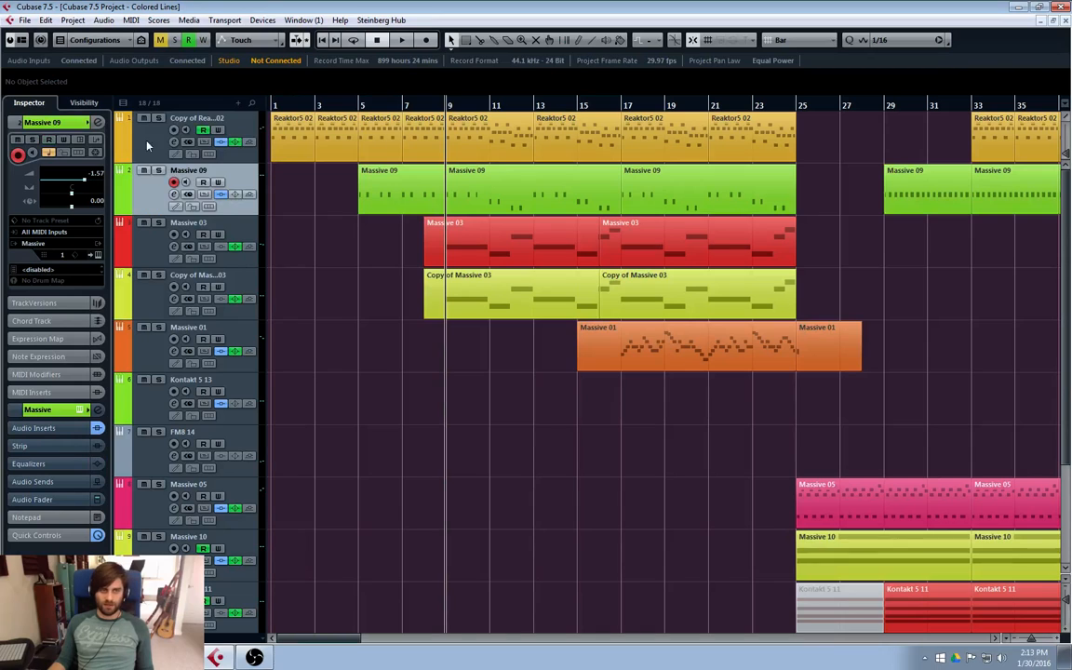
left_click(131, 125)
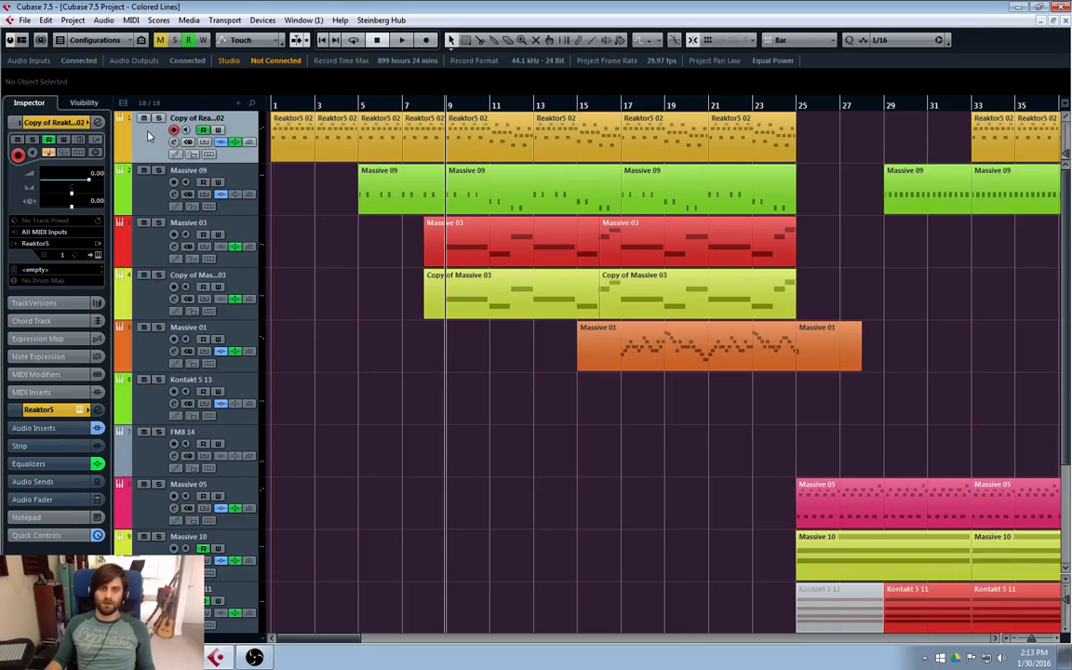
- Solo the first track, play its Reaktor5 02 part from bar 9 to about bar 13 in the Key Editor, and close the editor
double_click(484, 140)
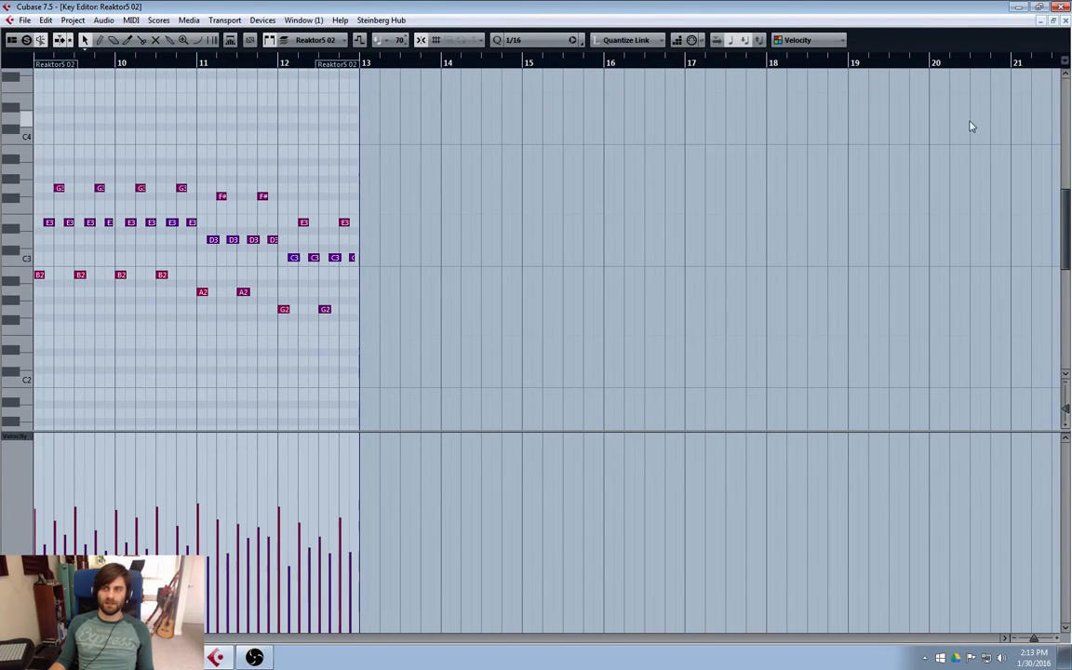
left_click(1066, 20)
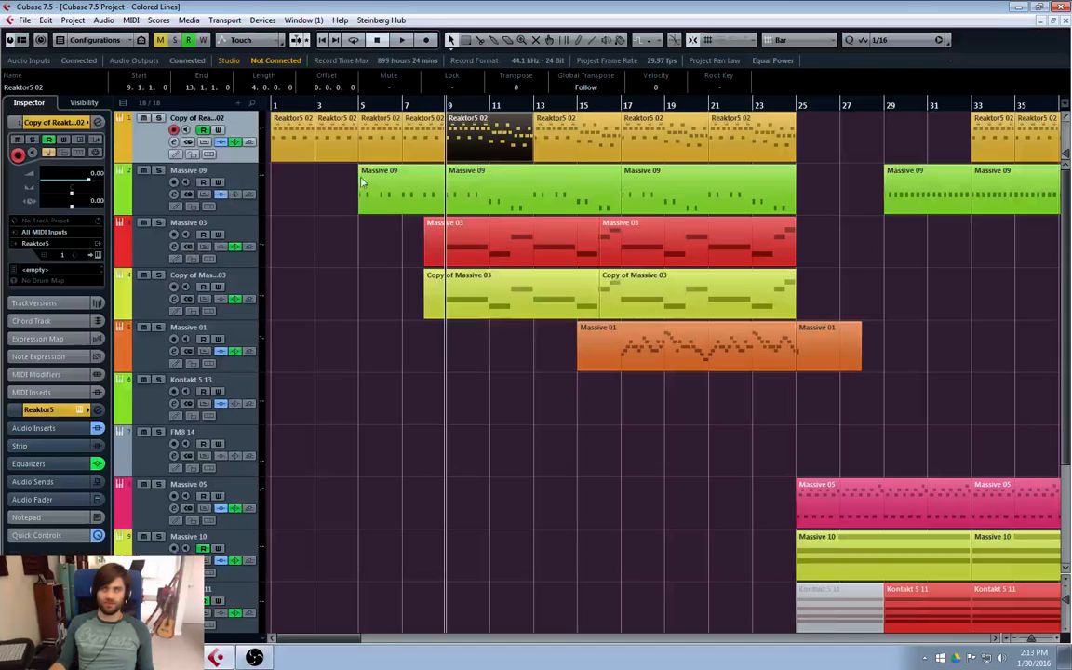
left_click(157, 118)
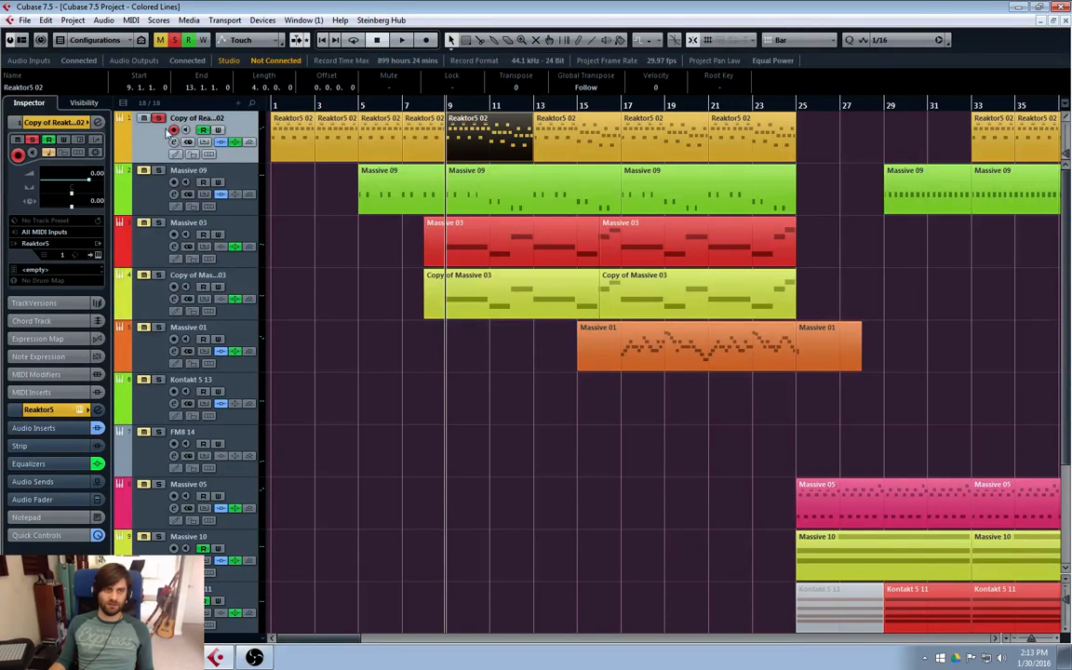
double_click(468, 145)
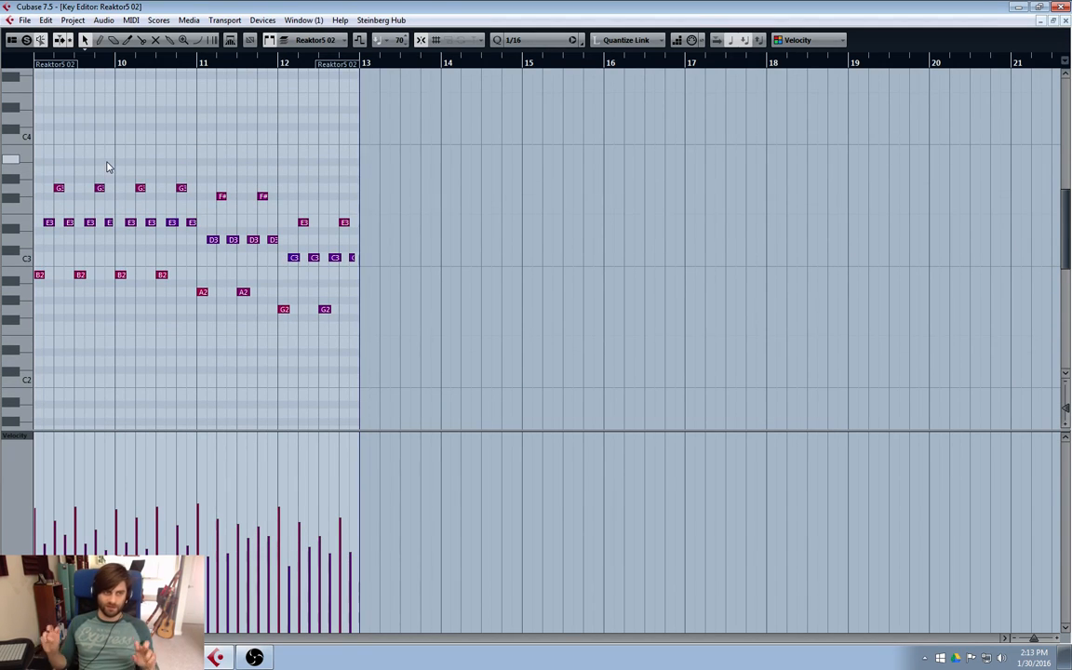
key("space")
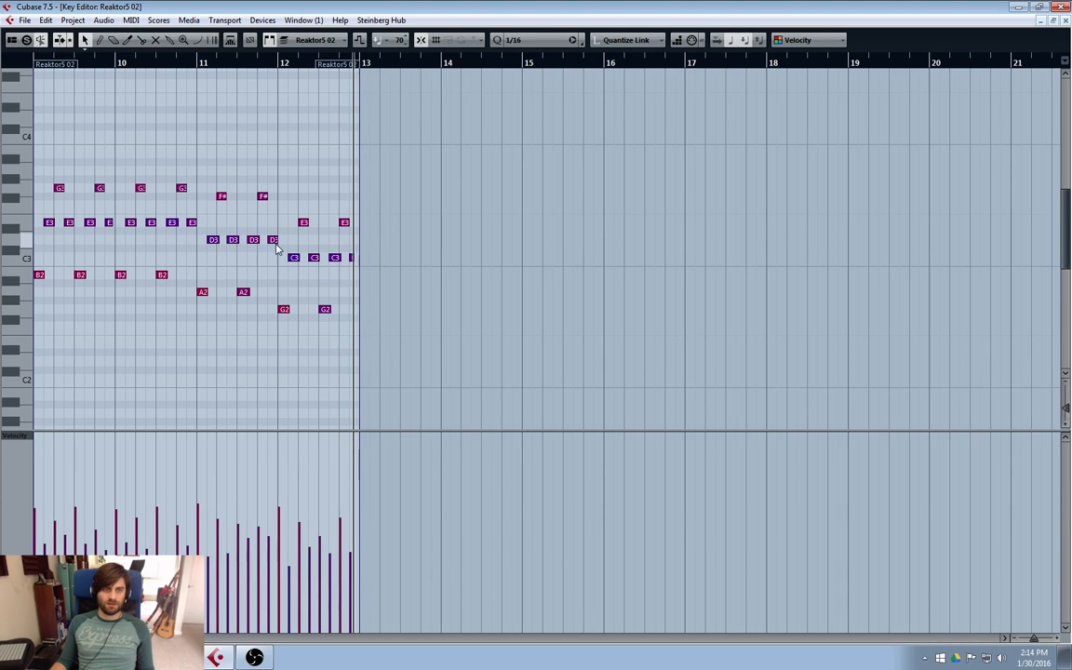
left_click(1066, 20)
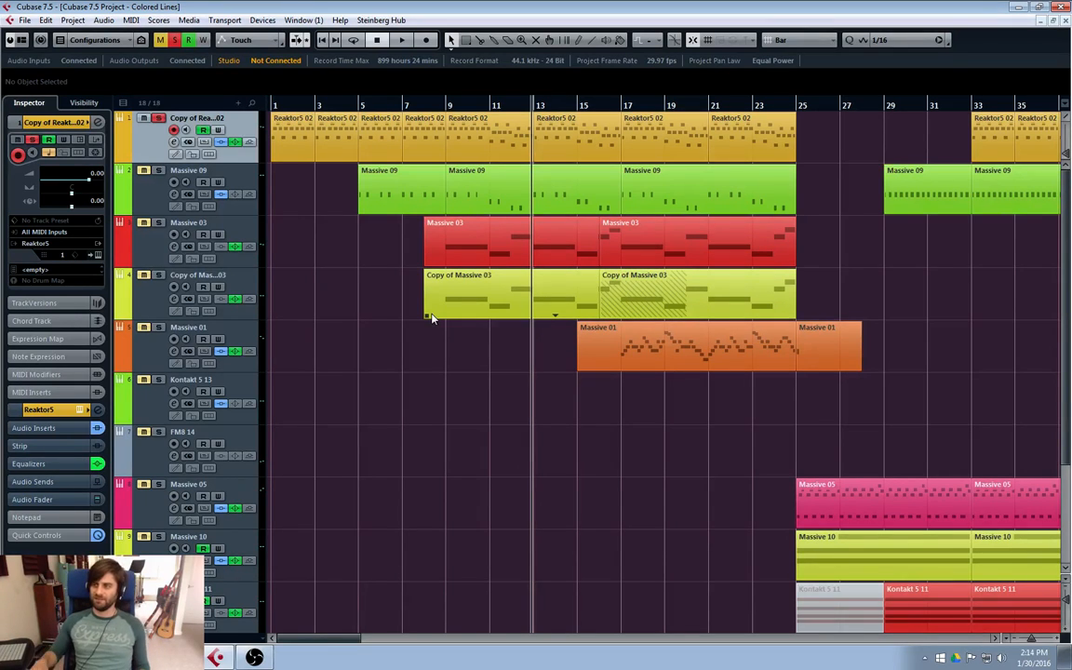
- Unsolo the first track and examine the notes of its Reaktor5 02 part at bar 9 in the Key Editor
left_click(158, 118)
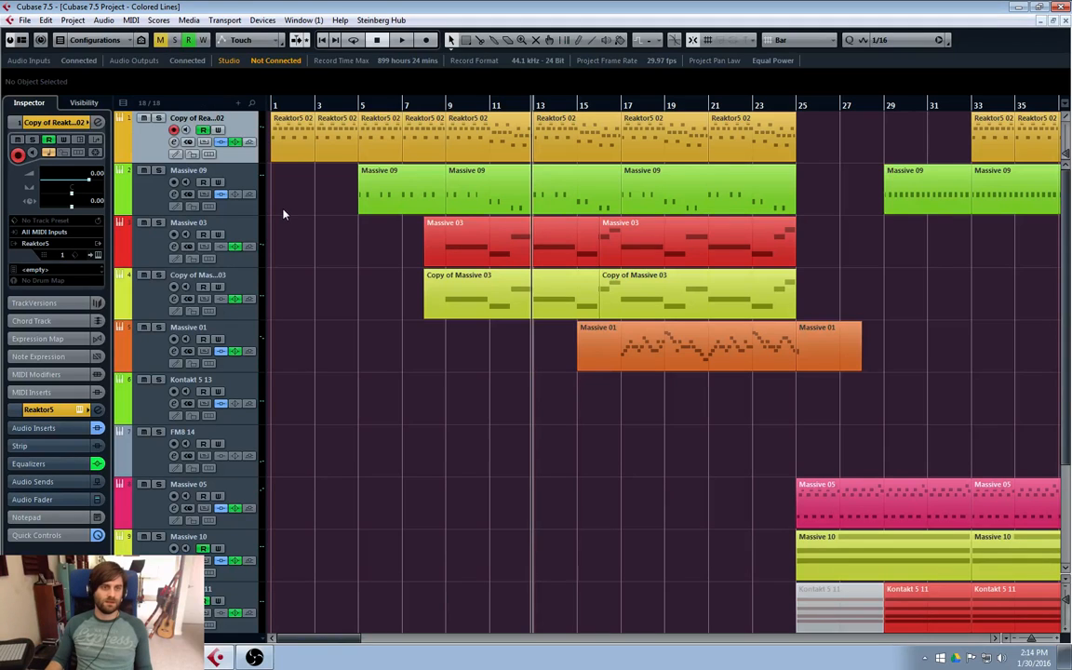
key("period")
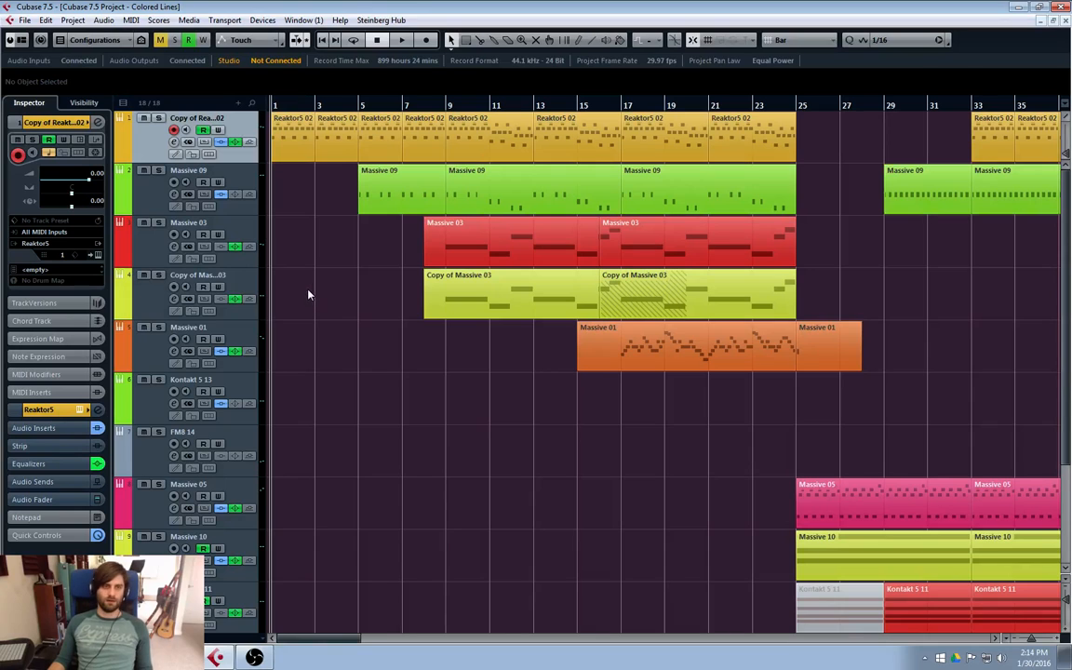
double_click(484, 130)
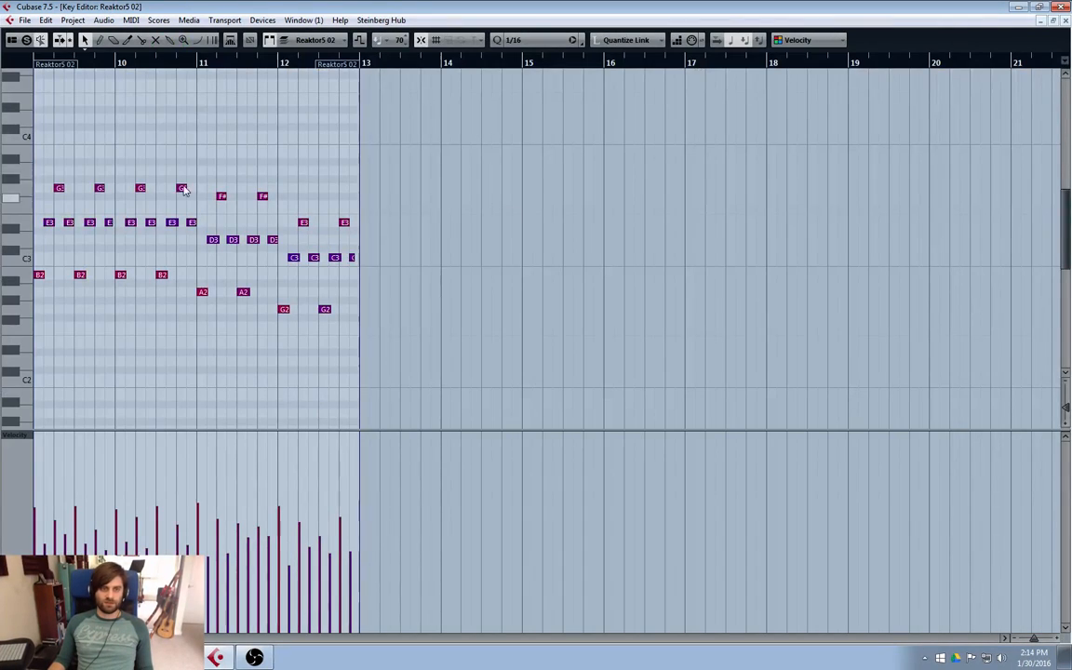
left_click(1065, 20)
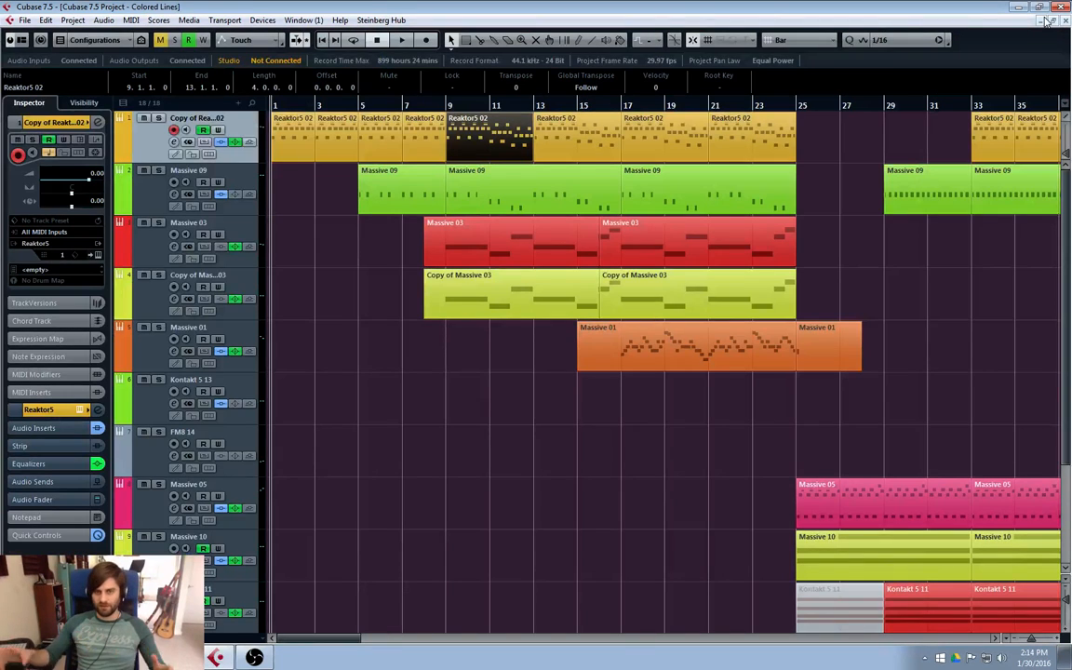
double_click(475, 142)
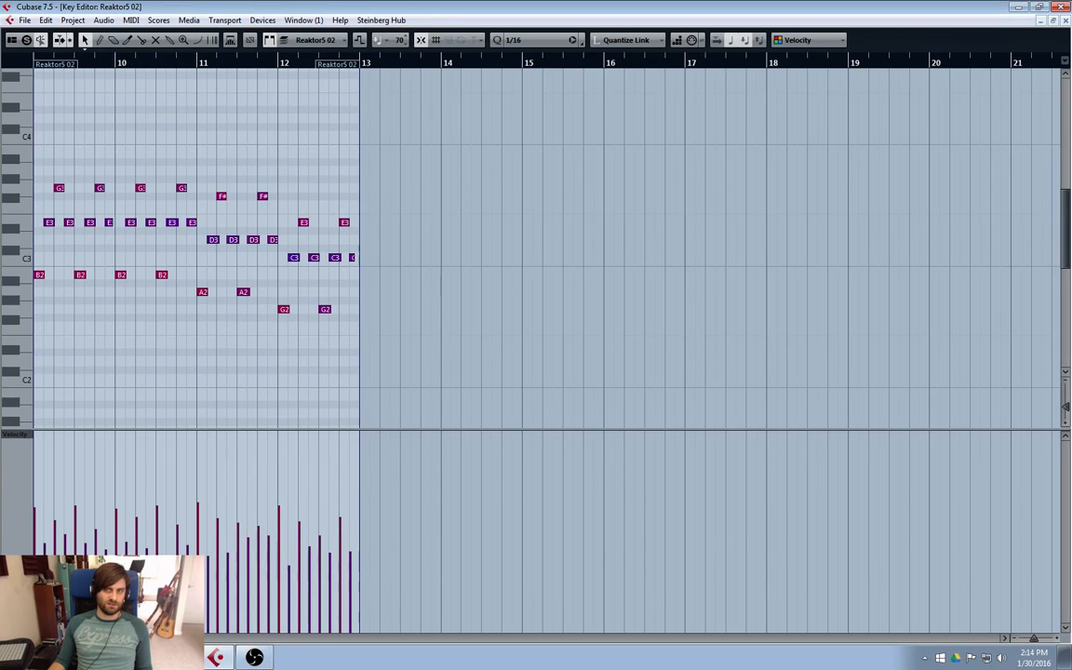
left_click(1067, 19)
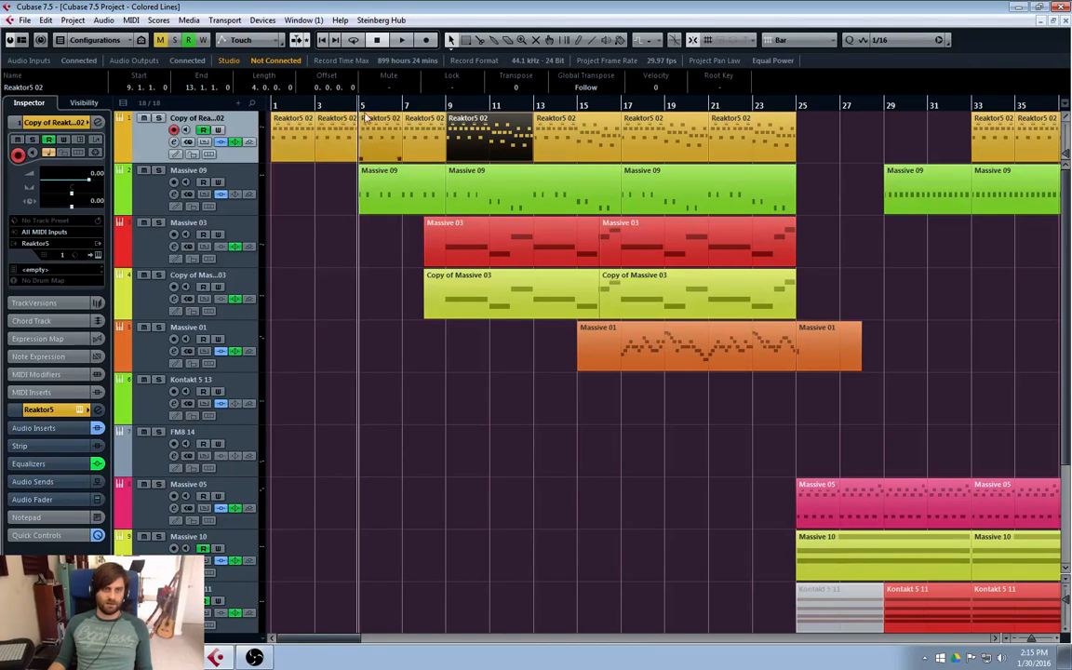
- Play the start of the Massive 09 part at bar 5 in the Key Editor, and solo the Massive 09 track
double_click(372, 191)
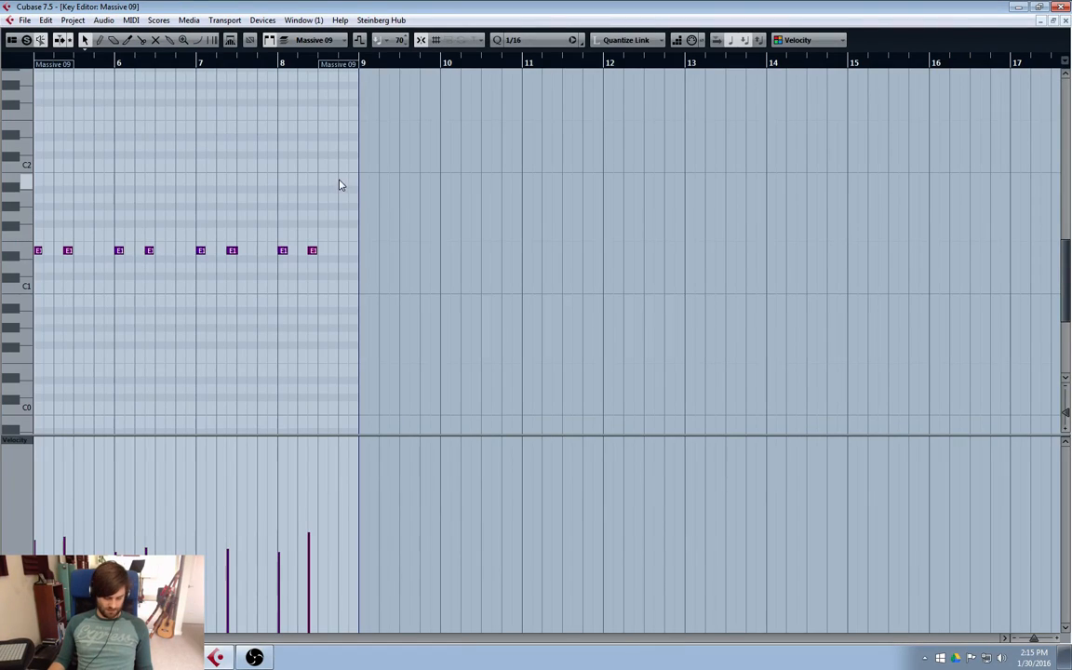
key("space")
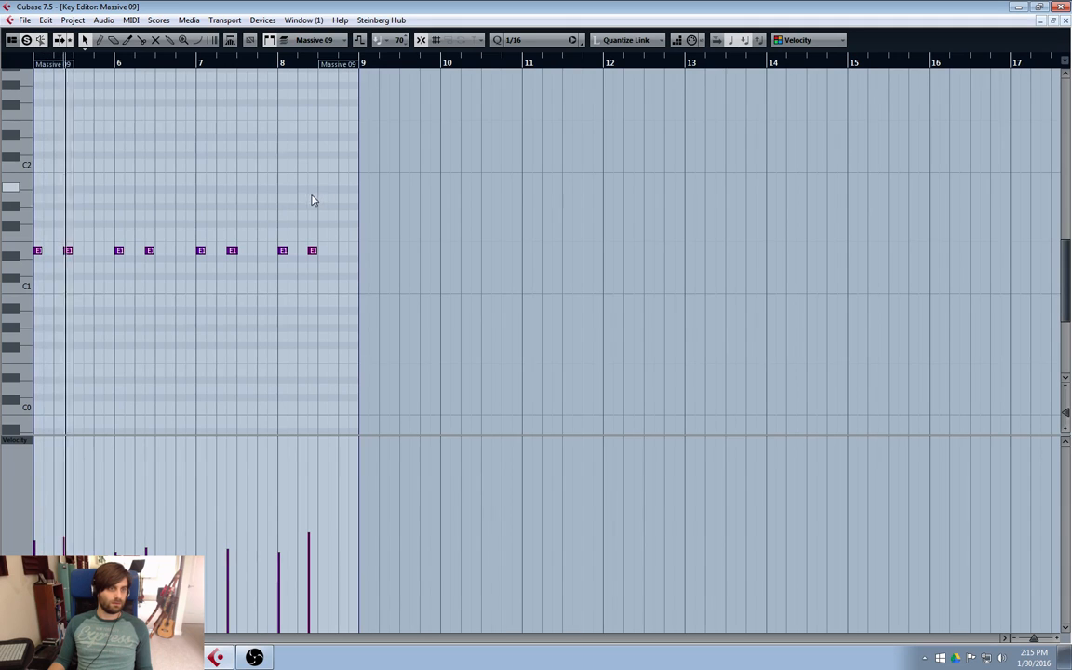
left_click(1065, 20)
left_click(157, 183)
left_click(159, 172)
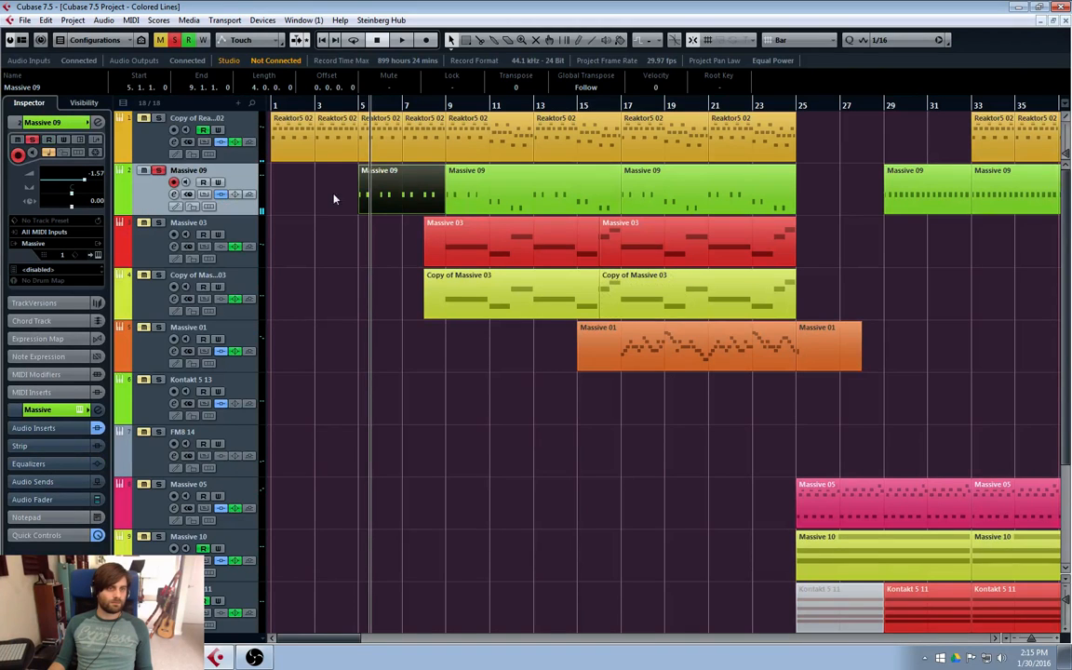
- Play the soloed Massive 09 part from bar 5 to about bar 8 in the Key Editor, and close the editor
double_click(412, 190)
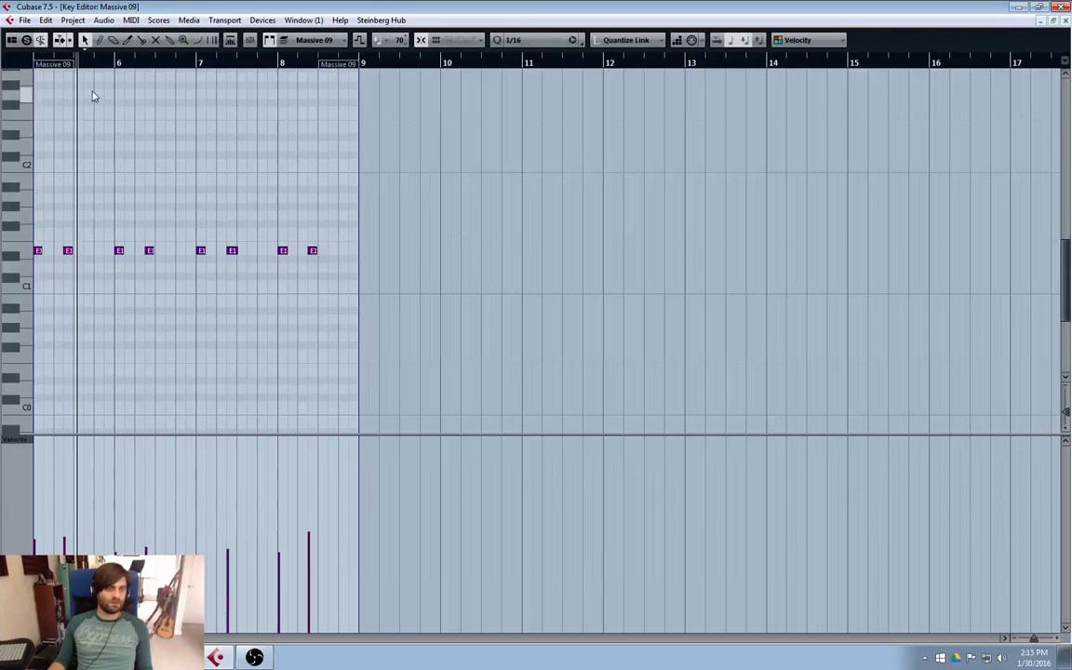
left_click(37, 60)
key("space")
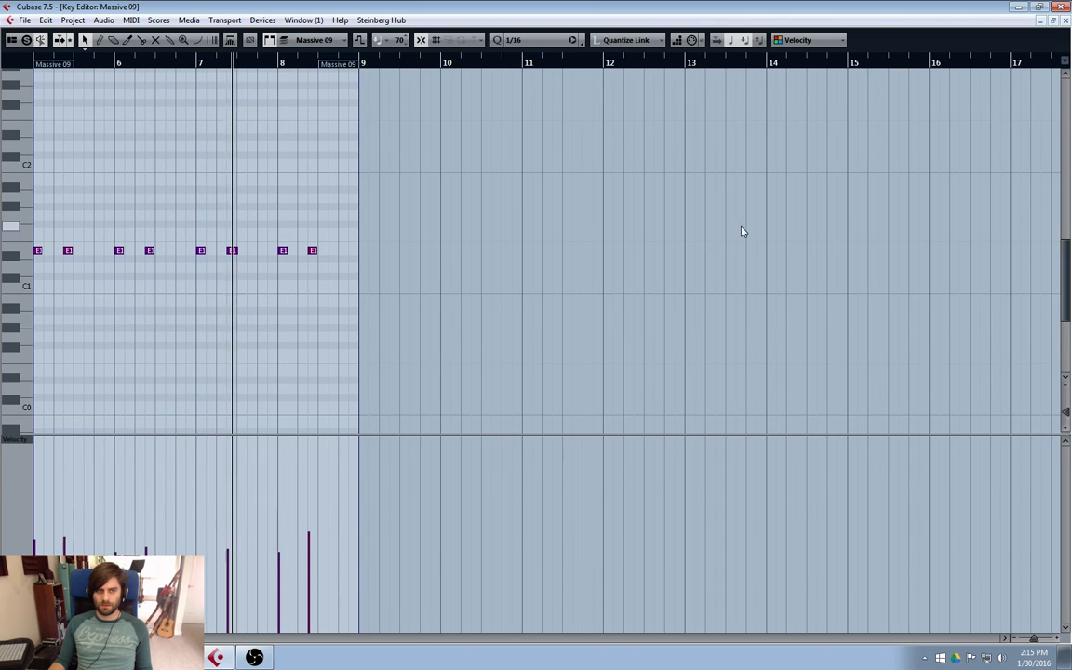
key("space")
left_click(1065, 20)
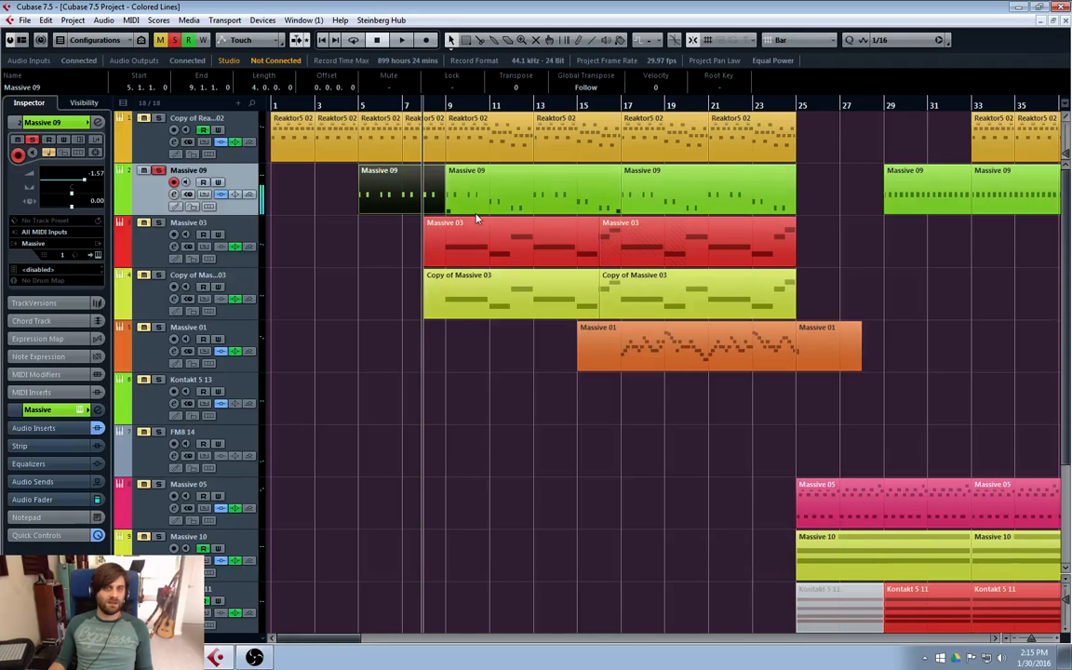
- Continue playback into the Massive 09 part at bar 9, follow its notes in the Key Editor to about bar 12, and unsolo the track
key("space")
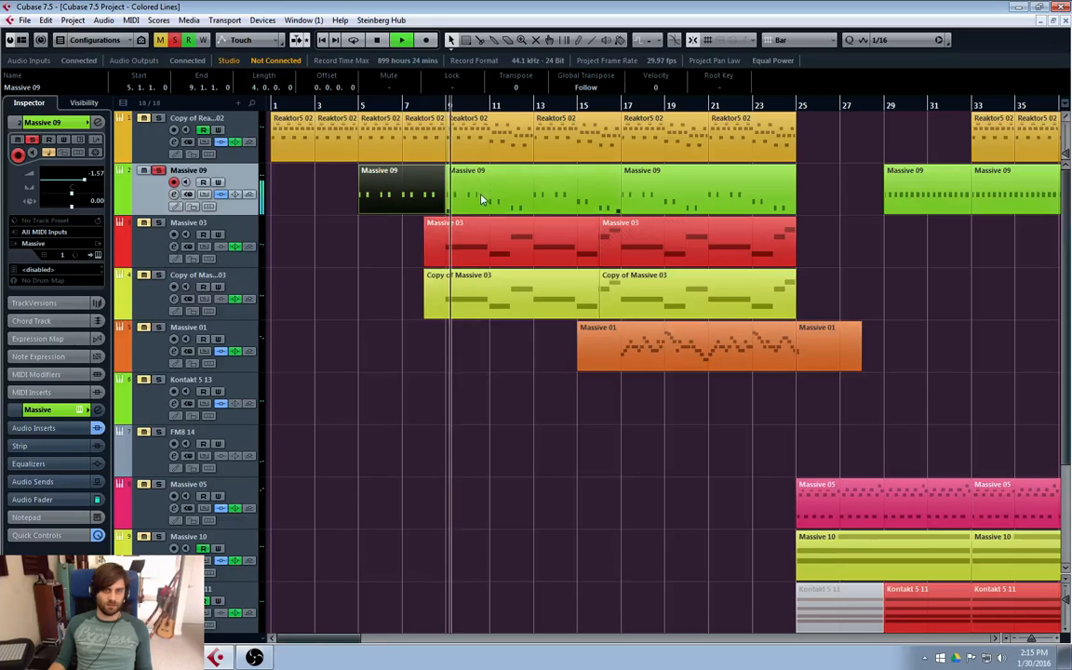
double_click(481, 198)
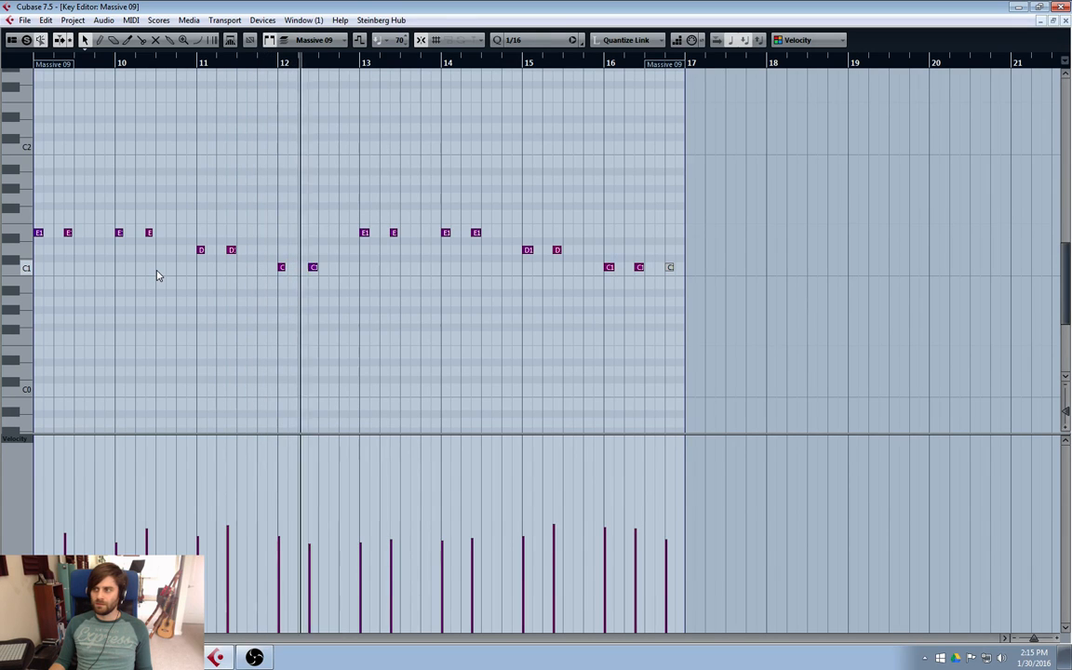
key("space")
left_click(1065, 21)
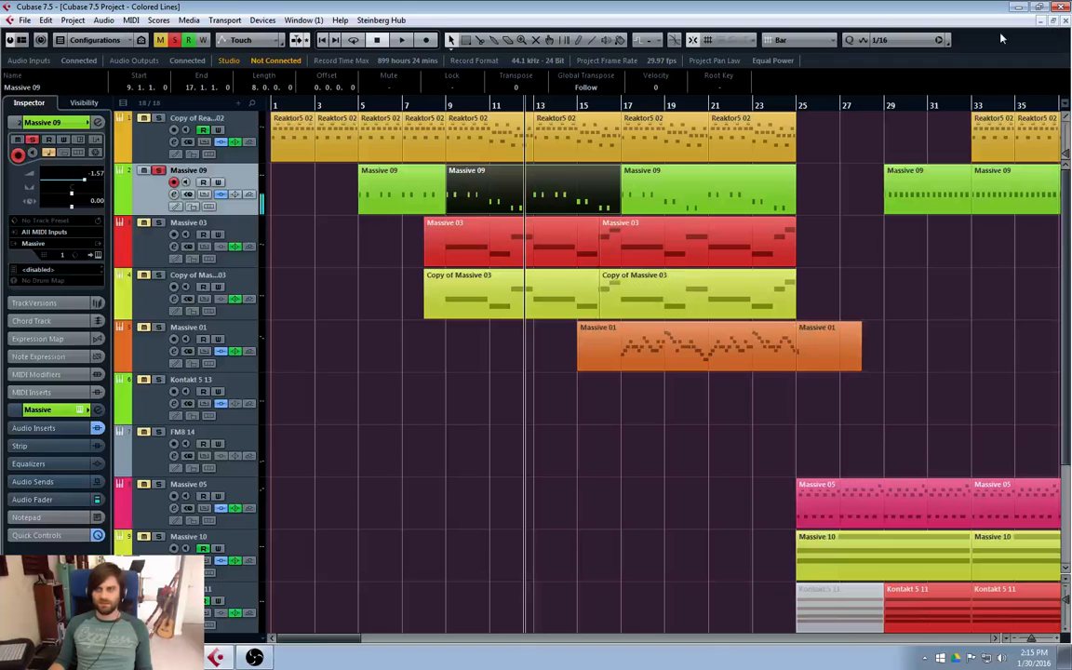
left_click(158, 173)
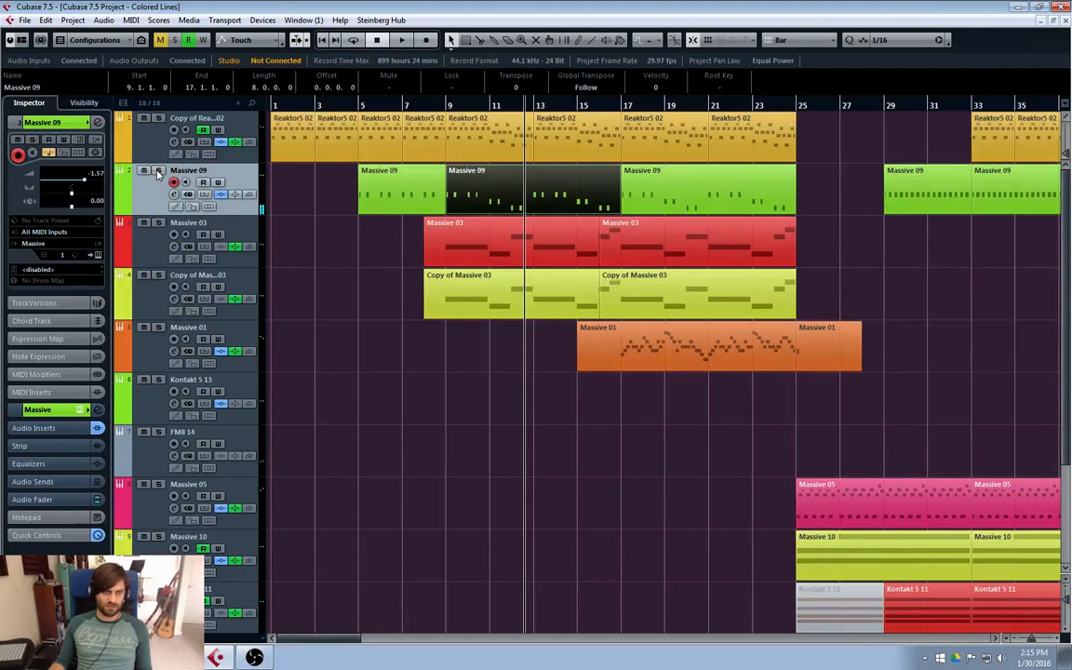
- Select the Massive 03 track and place the project cursor at bar 9
left_click(141, 265)
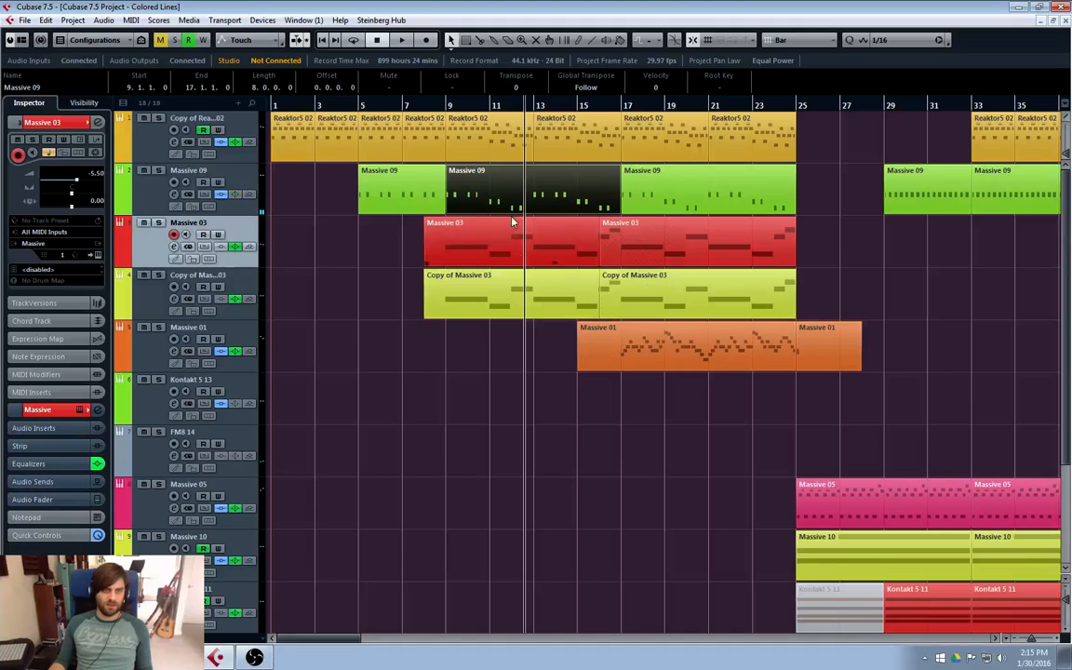
left_click(446, 105)
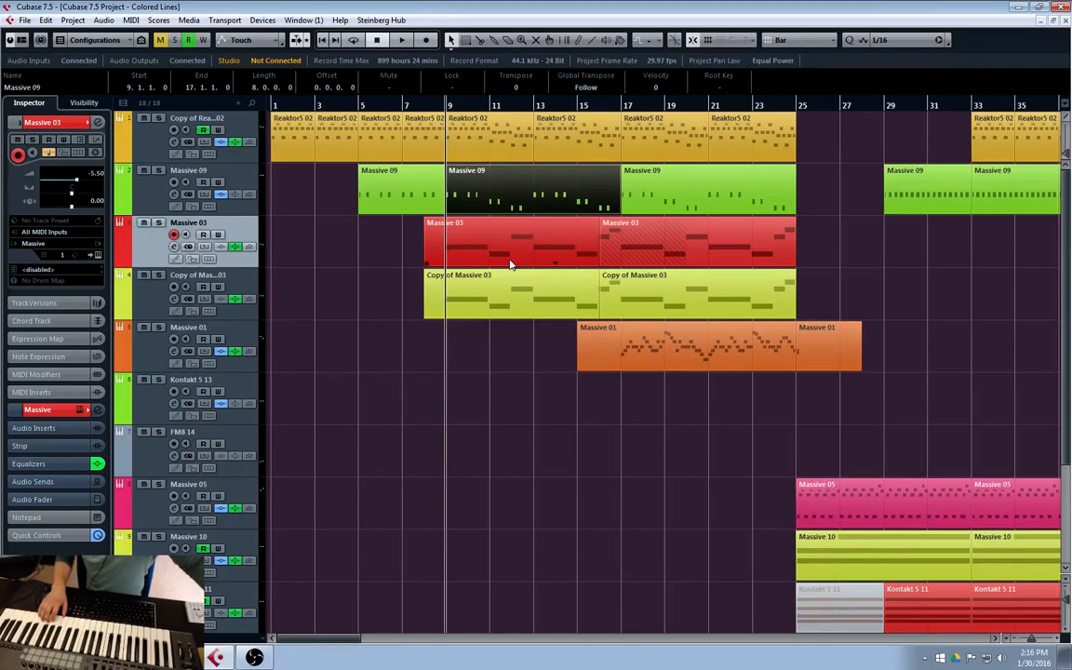
- Select the first track and examine an enlarged view of its Reaktor5 02 part at bar 9 in the Key Editor
left_click(142, 152)
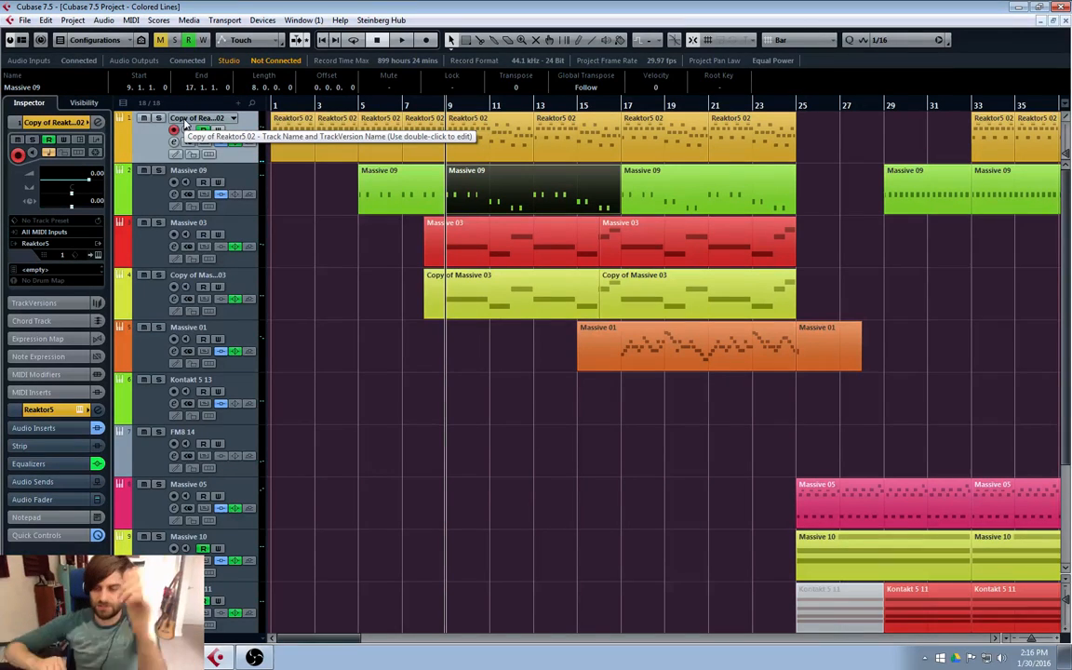
double_click(472, 149)
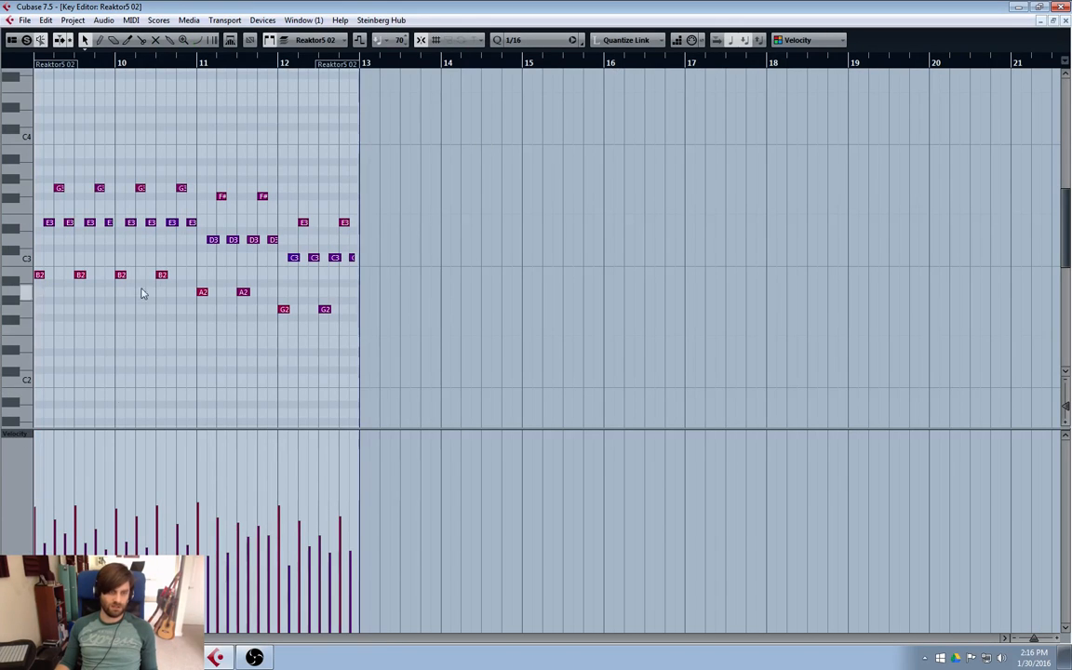
key("shift+h")
key("shift+h")
key("shift+g")
key("shift+h")
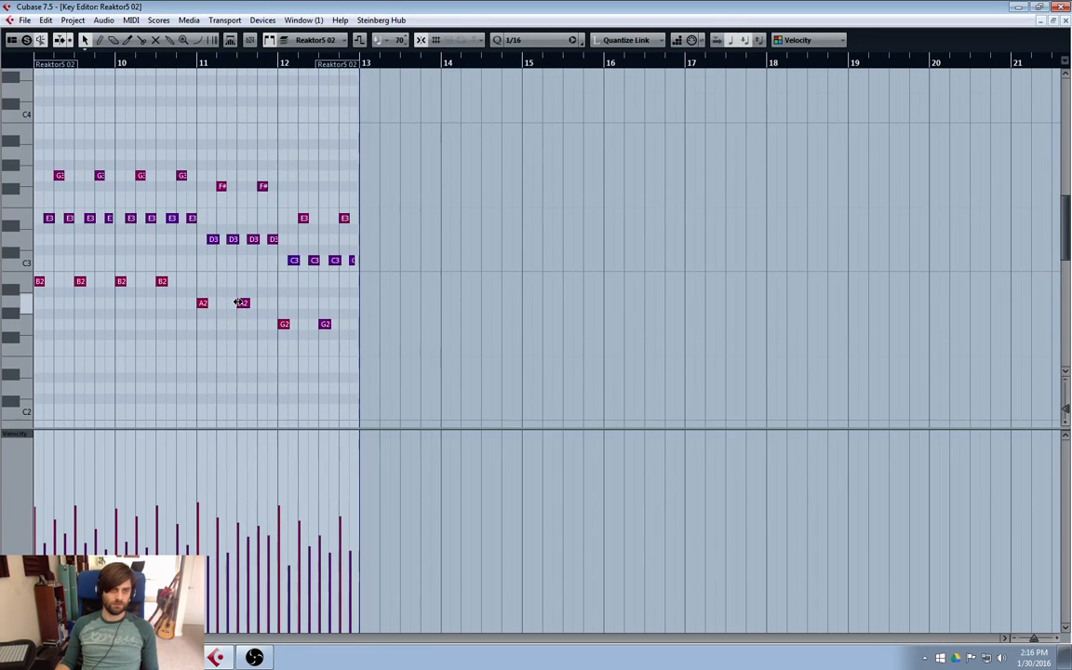
key("h")
key("h")
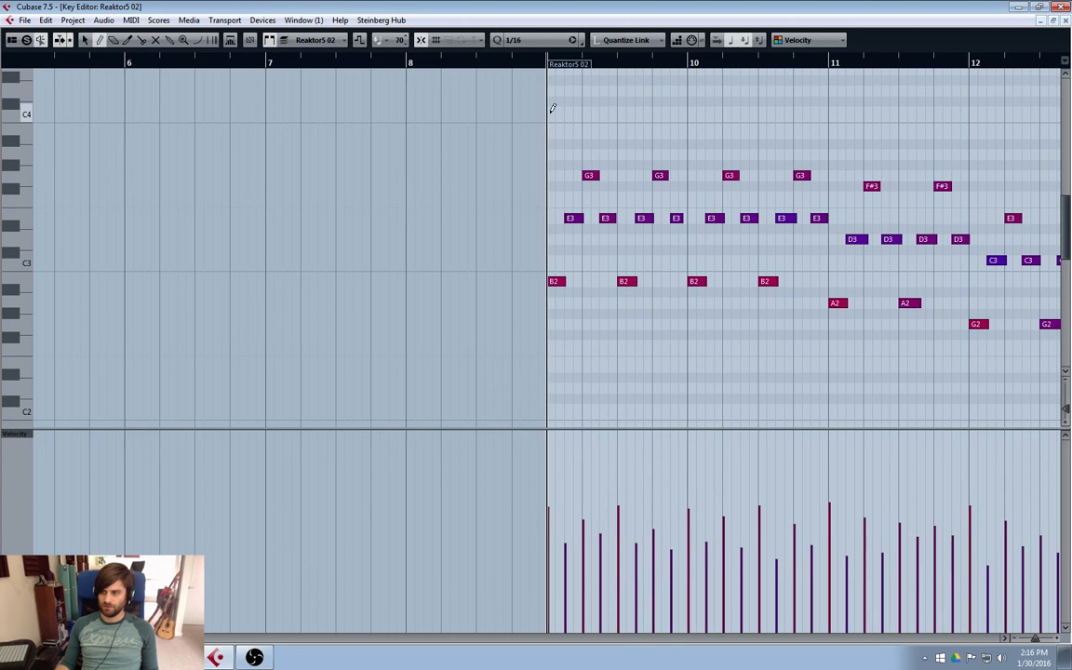
- Draw overlapping C4, D4 and C4 demonstration notes above the pattern from bar 9, delete them, and close the Key Editor
mouse_move(552, 111)
left_mouse_down()
mouse_move(630, 109)
mouse_move(652, 91)
mouse_move(722, 110)
left_mouse_up()
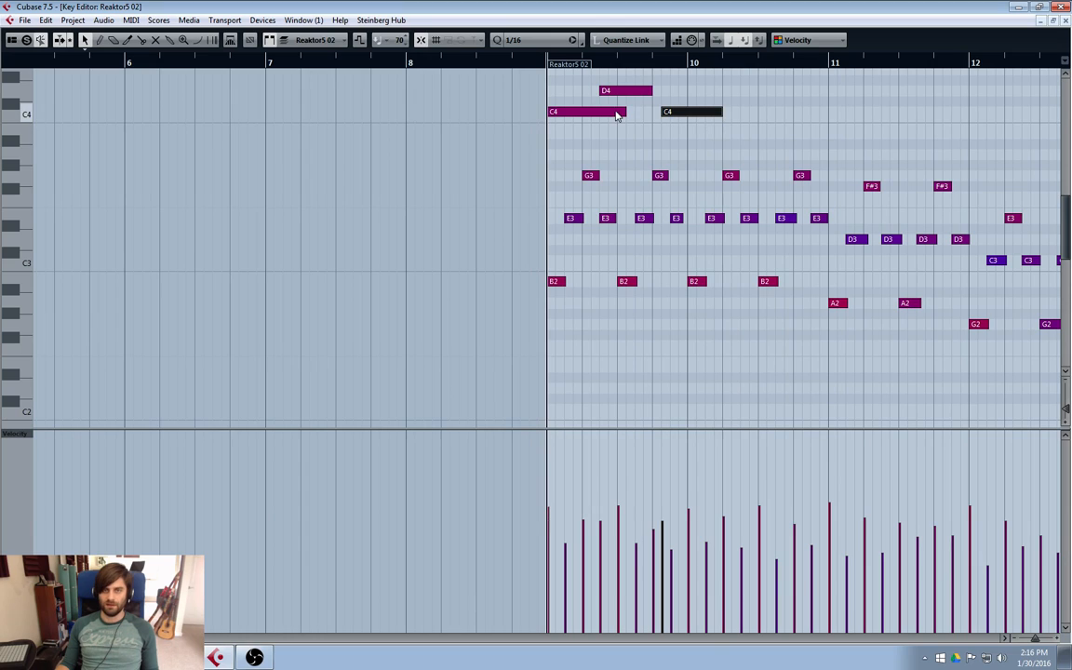
left_click(616, 111)
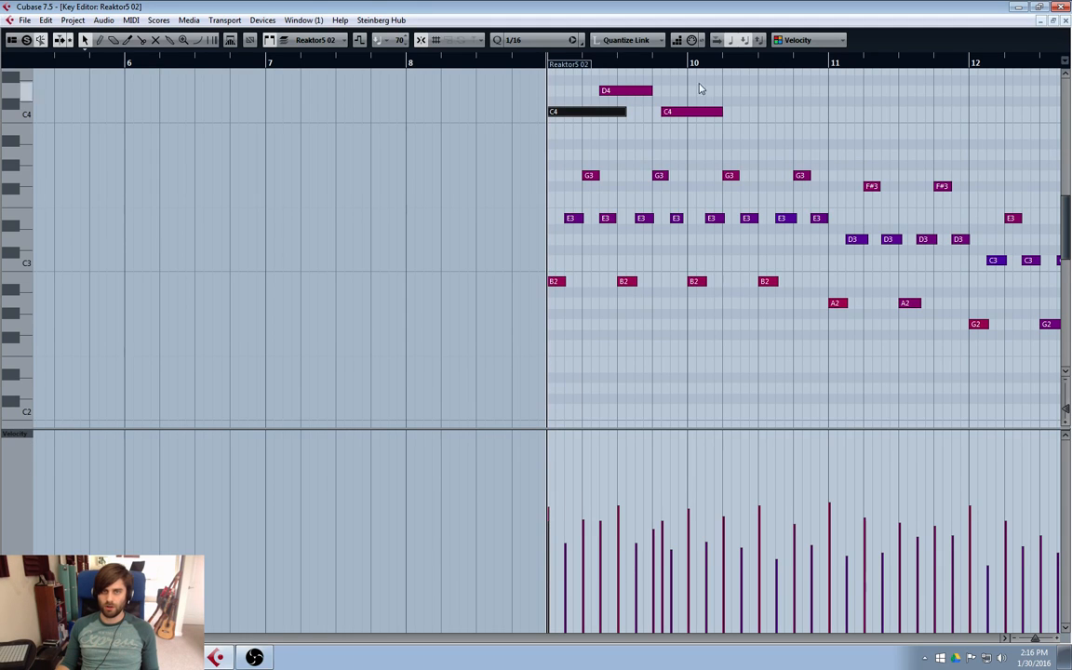
left_click_drag(751, 135, 592, 93)
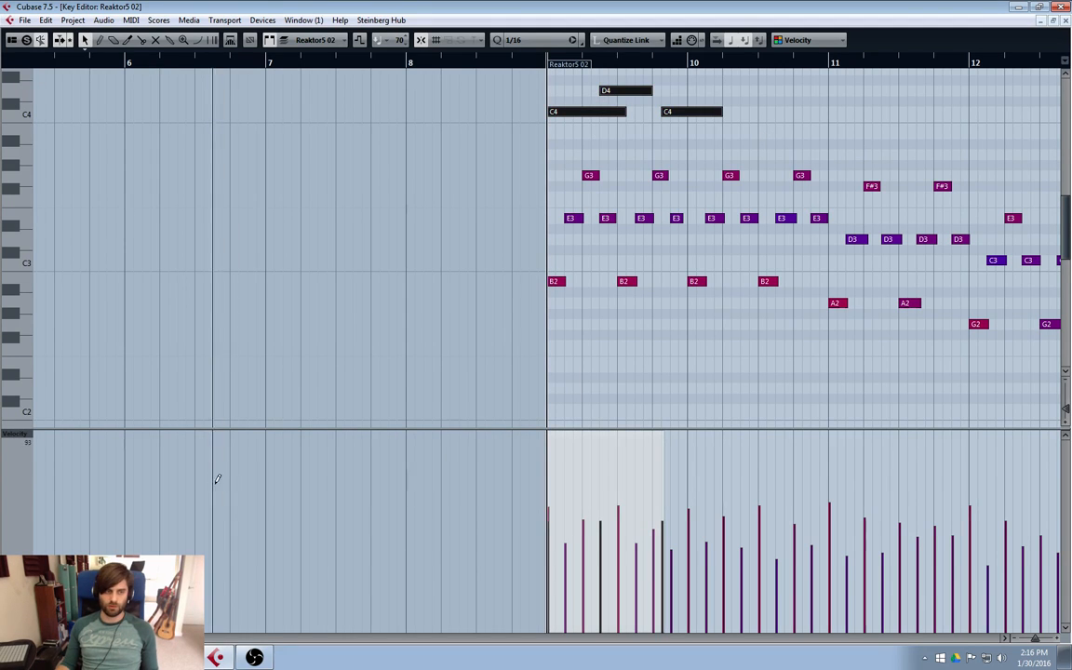
key("Delete")
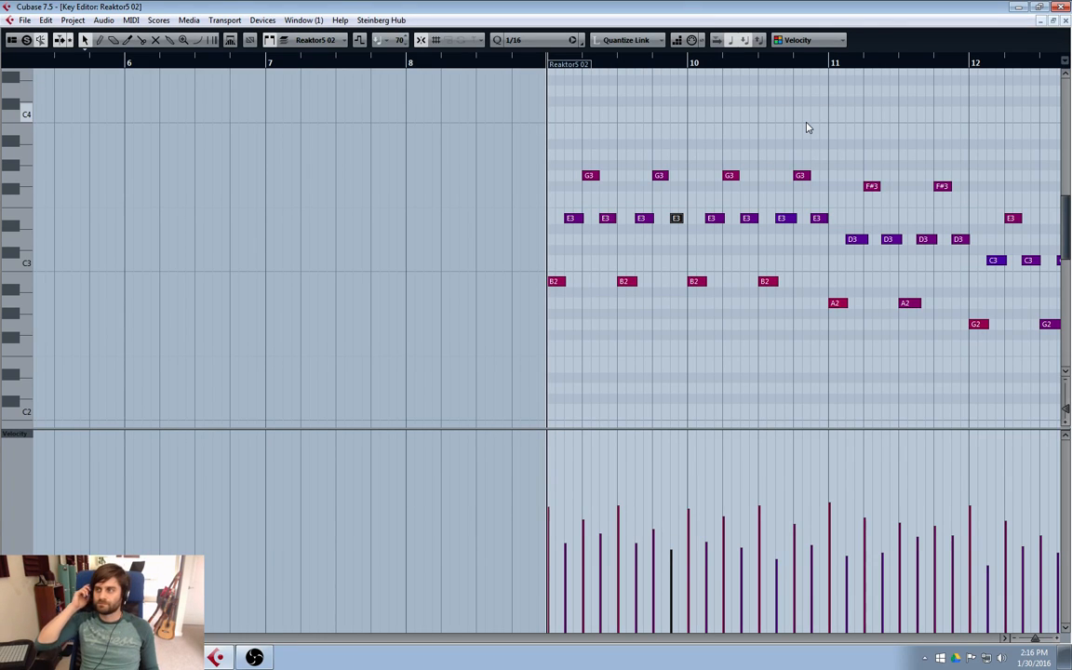
left_click(1066, 21)
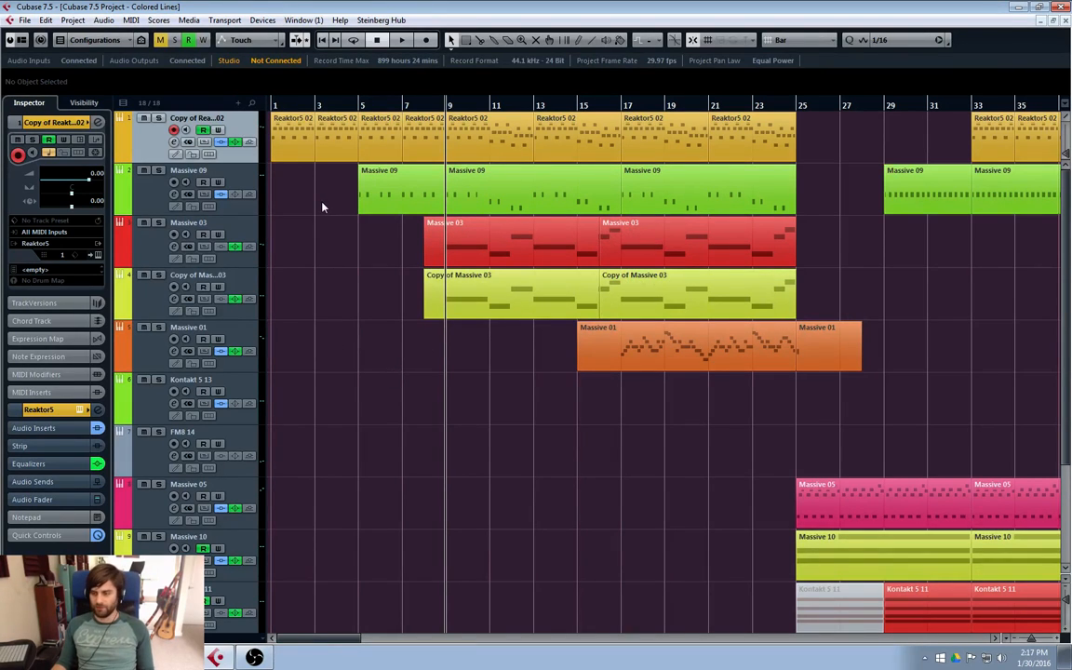
- Return the project cursor to the start of the project and look through the arrangement's sections up to bar 89
key("Home")
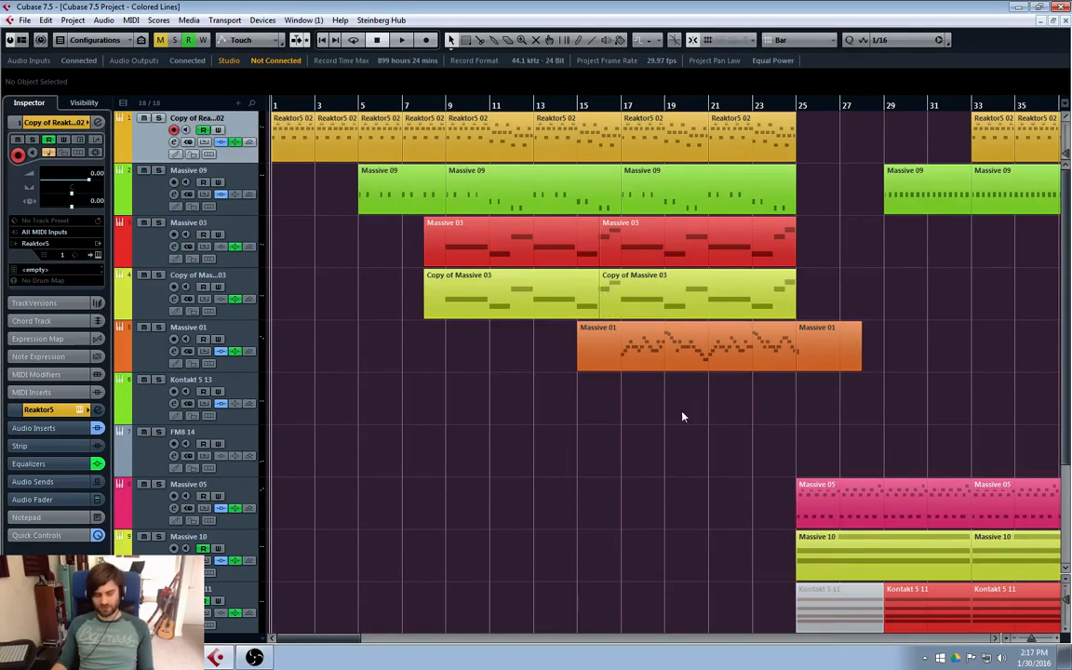
left_click_drag(293, 642, 377, 632)
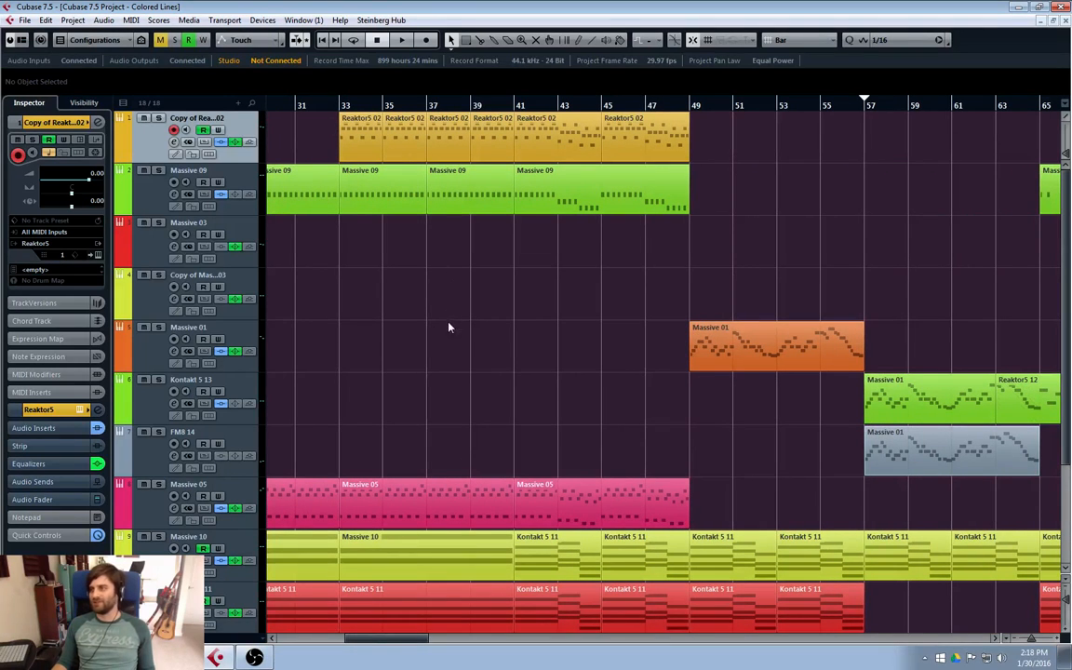
left_click_drag(374, 638, 438, 649)
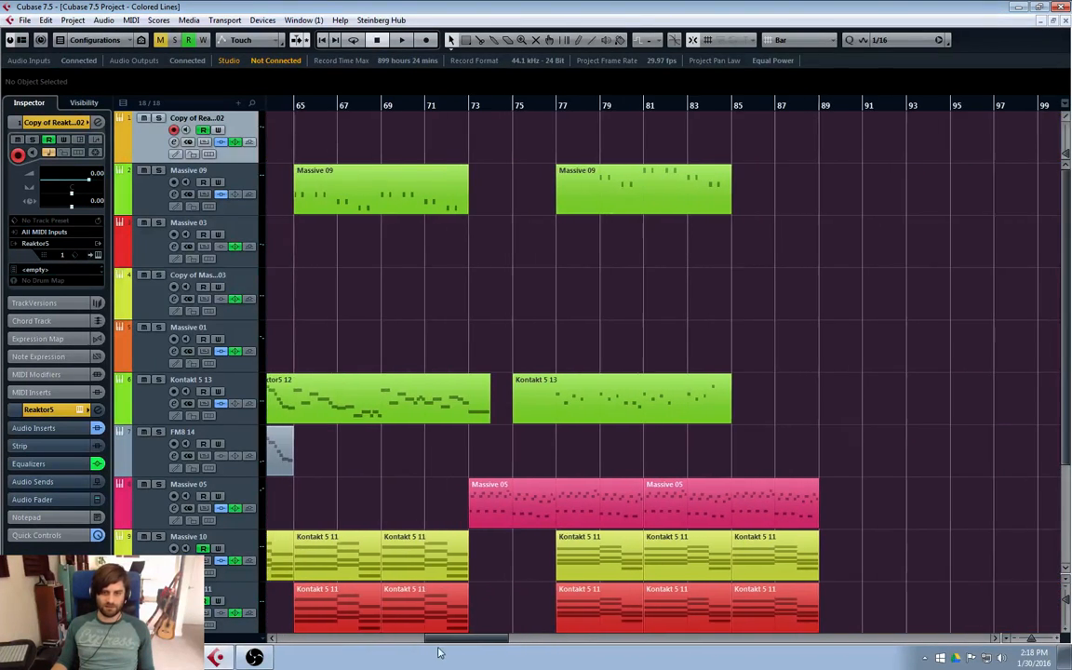
- Examine the lower tracks around bar 65, and play the arrangement from bar 57 to about bar 77
left_click(298, 105)
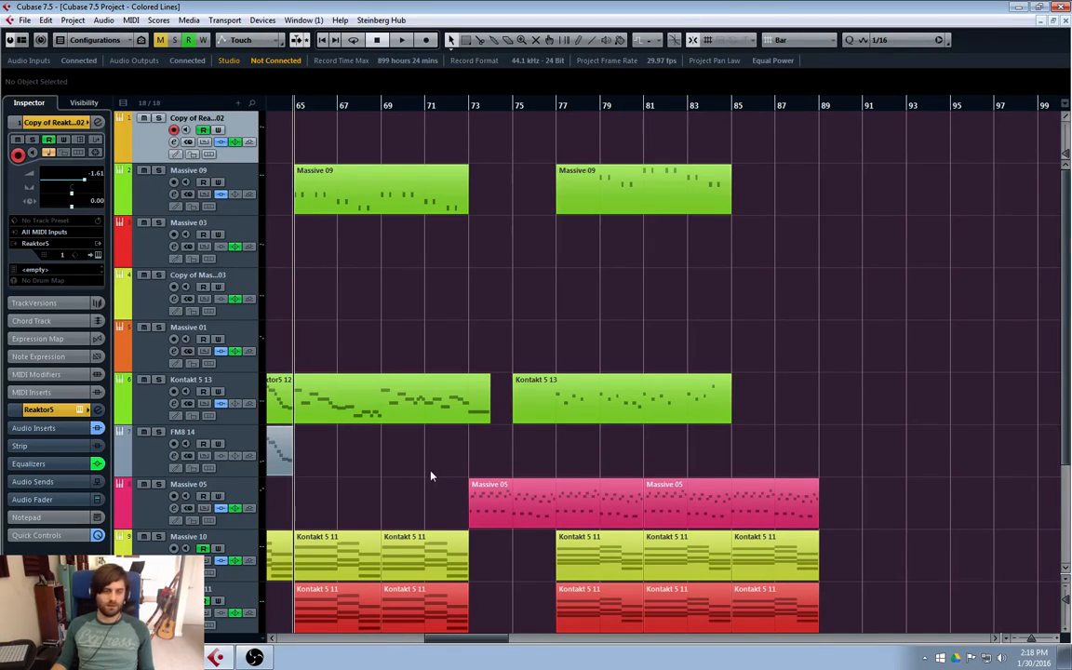
scroll(410, 549, "down", 3)
scroll(445, 596, "up", 3)
scroll(444, 606, "down", 3)
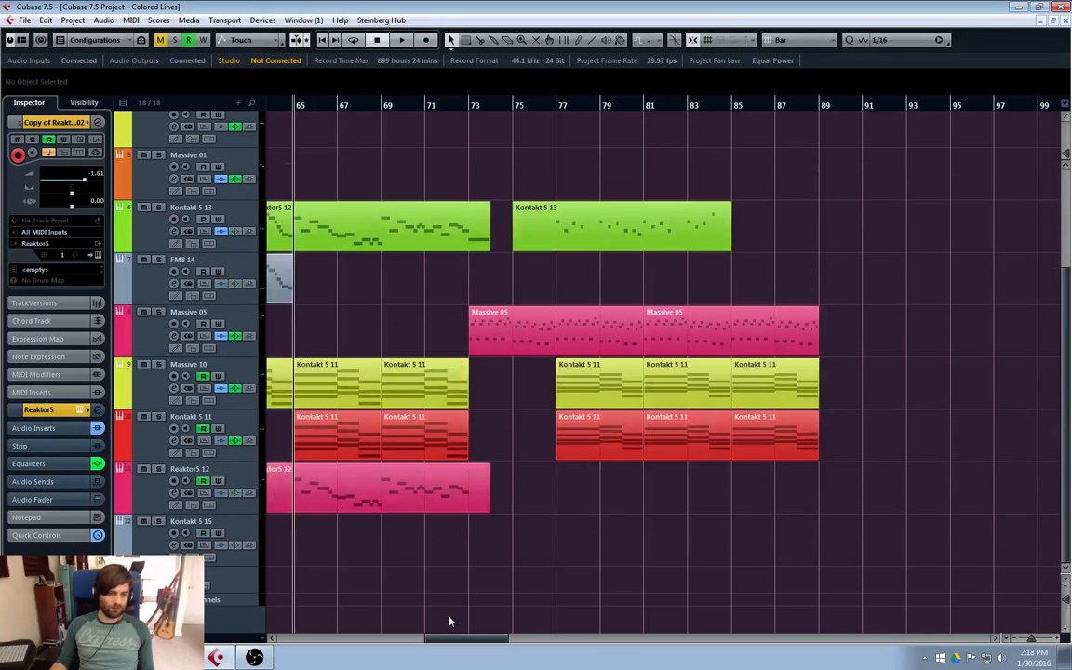
left_click_drag(443, 644, 417, 643)
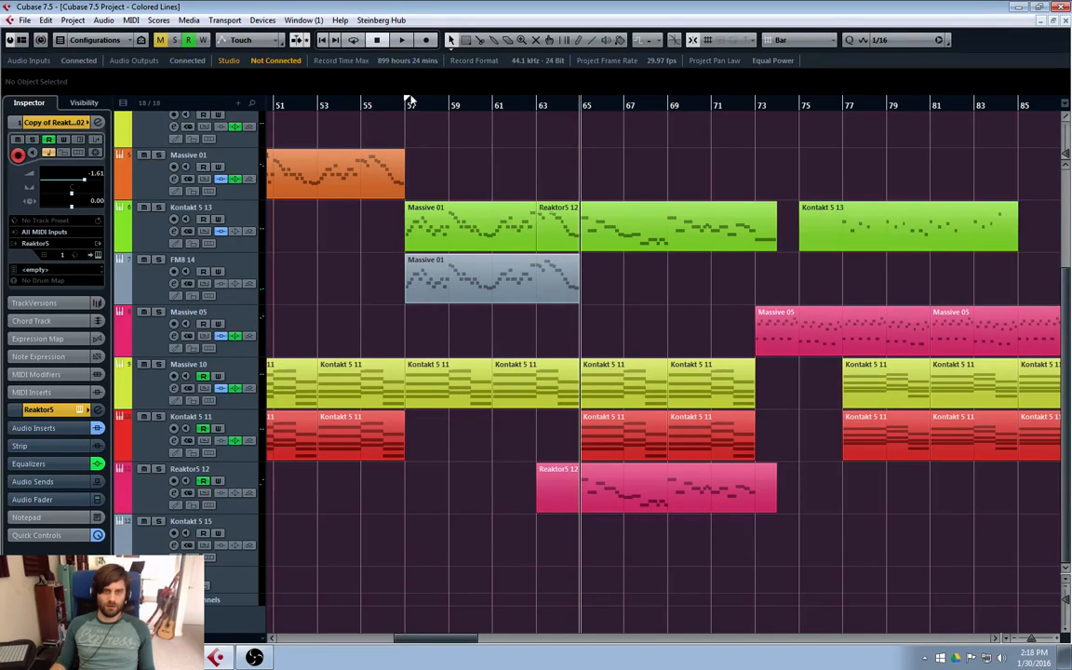
left_click(409, 99)
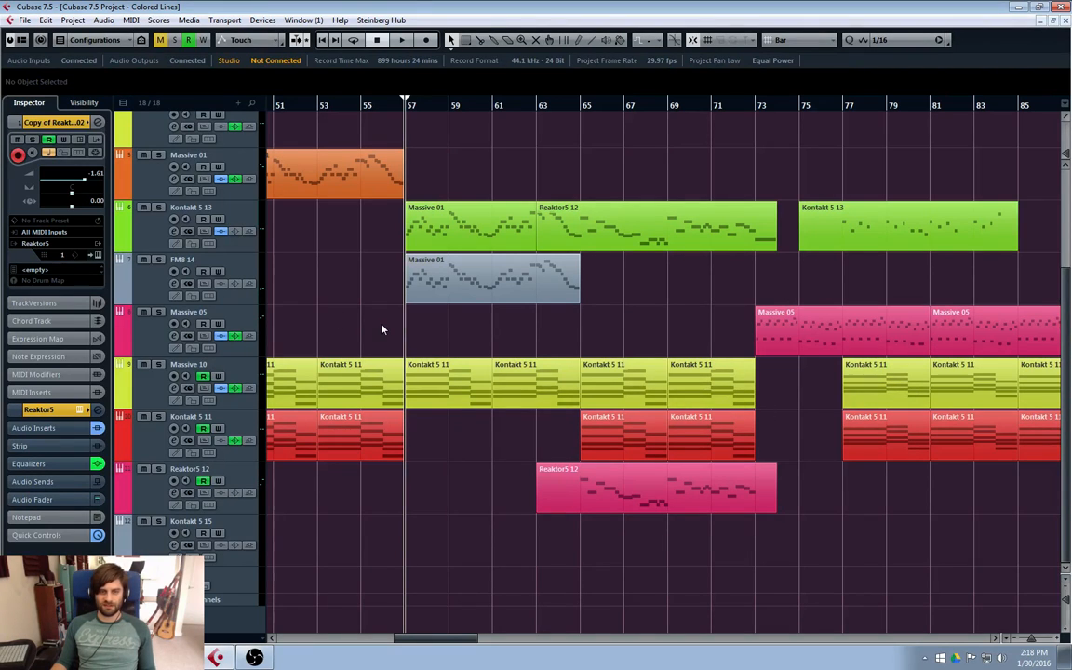
key("space")
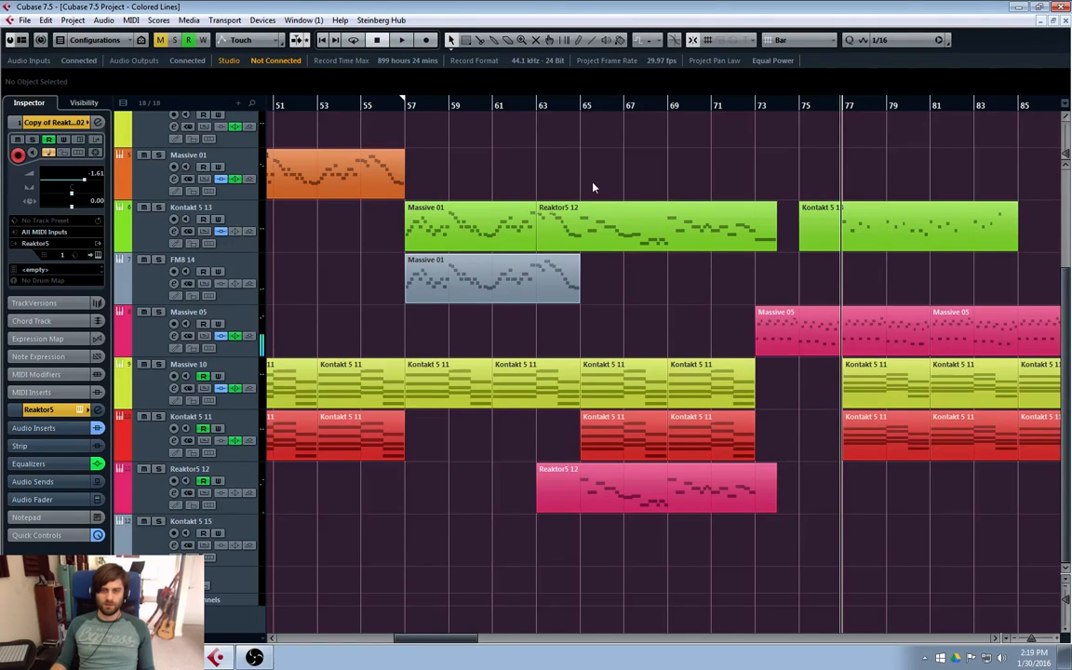
- Solo the Massive 05 track, play it from bar 41 to about bar 45, and turn its solo off
left_click(579, 107)
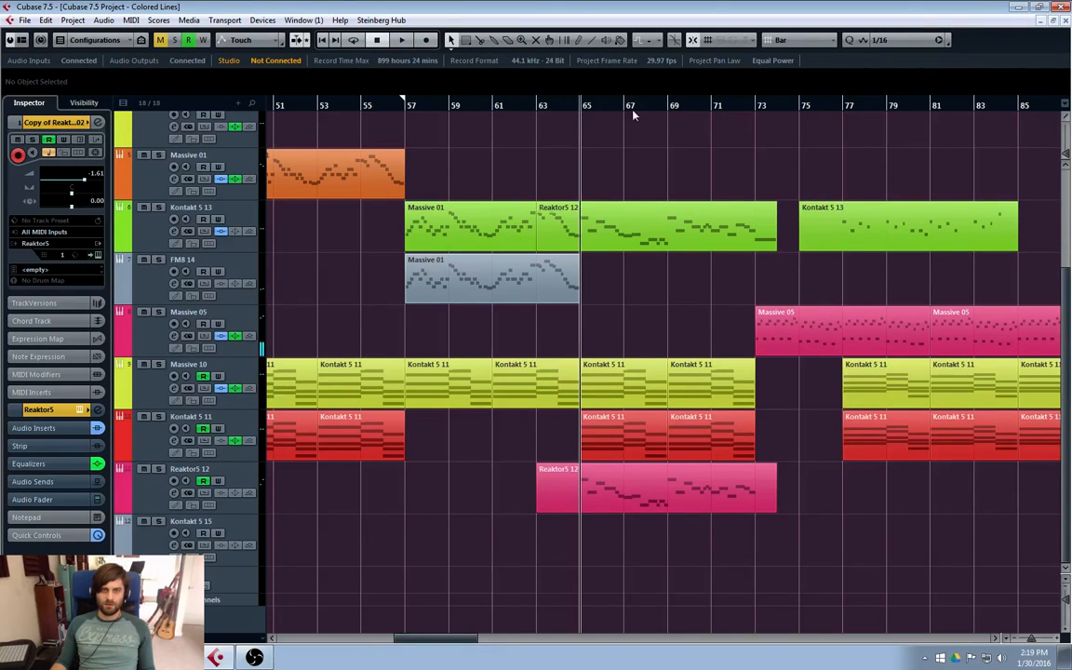
left_click(756, 107)
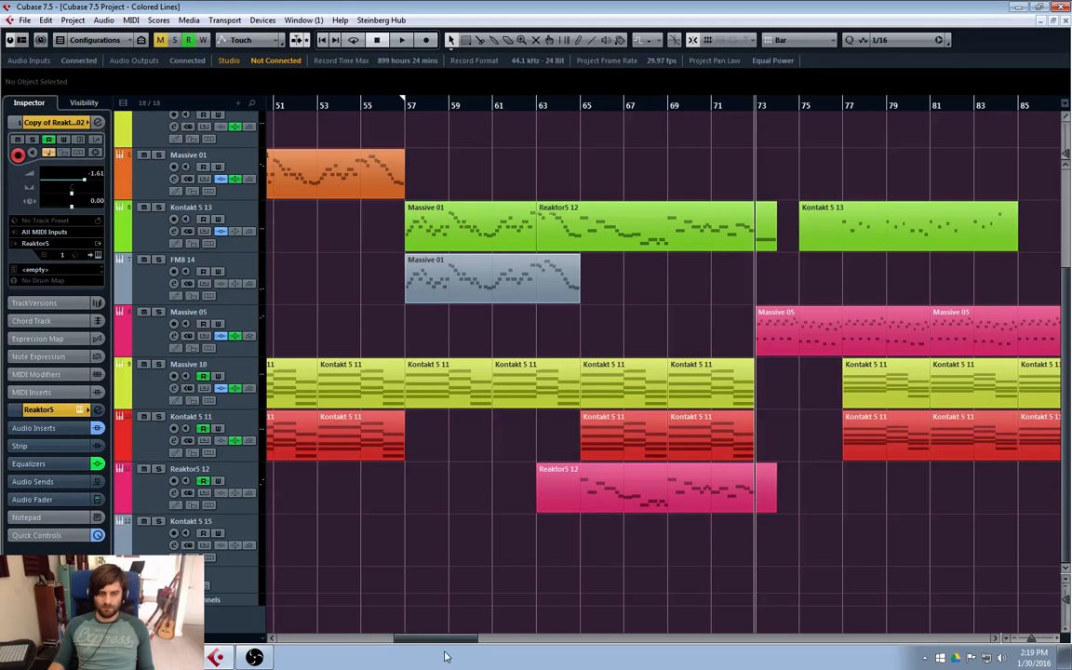
left_click_drag(438, 640, 370, 642)
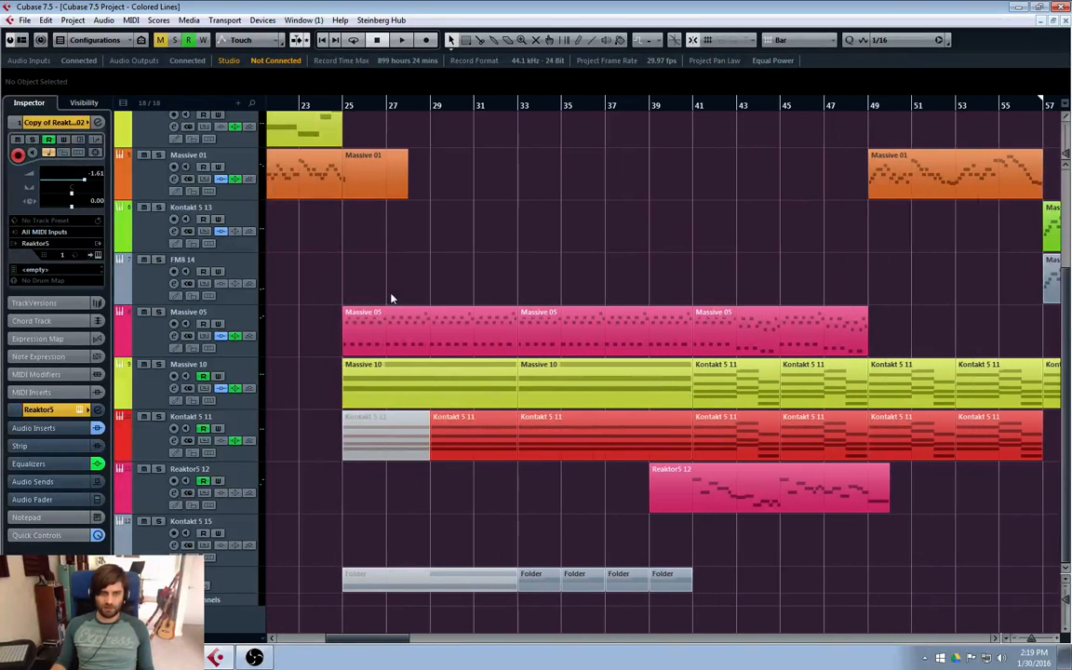
left_click(691, 99)
left_click(167, 343)
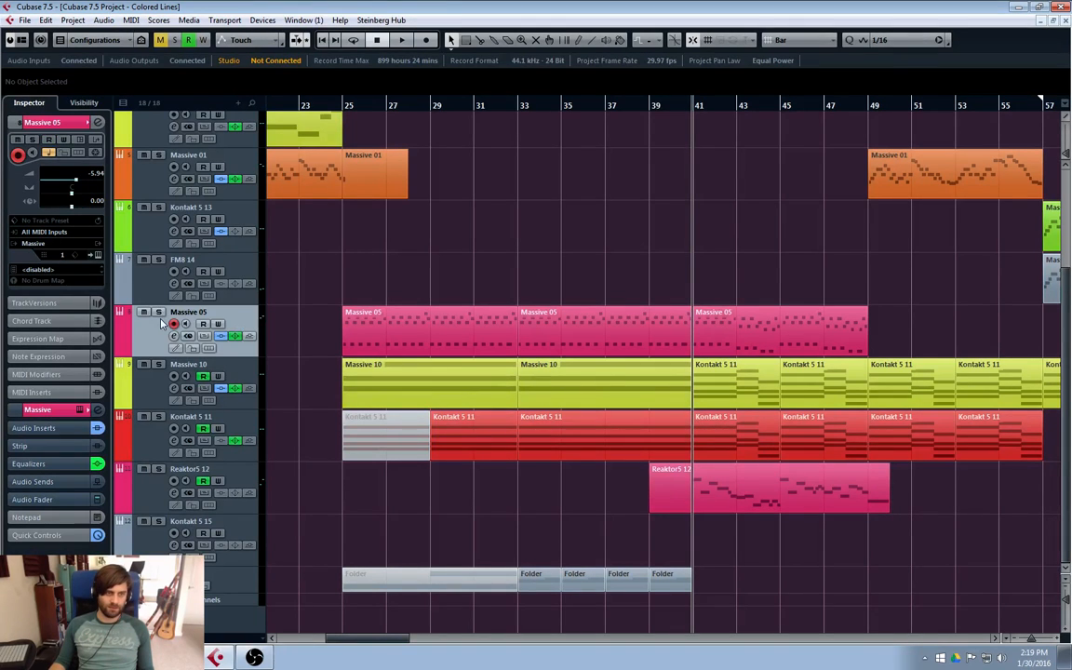
left_click(159, 312)
key("space")
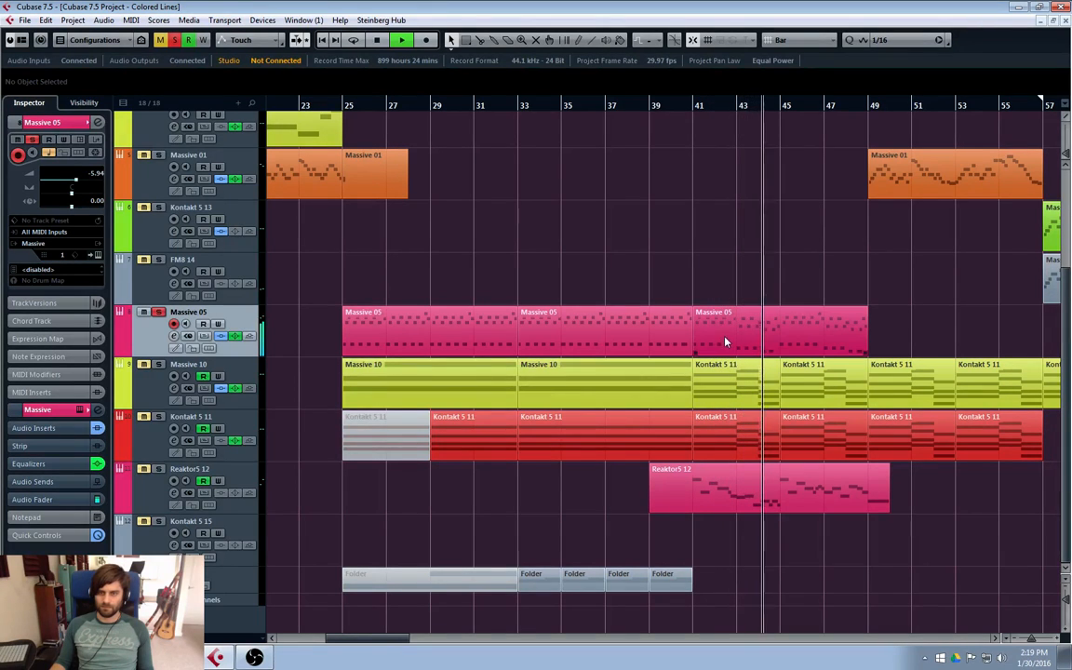
left_click(159, 313)
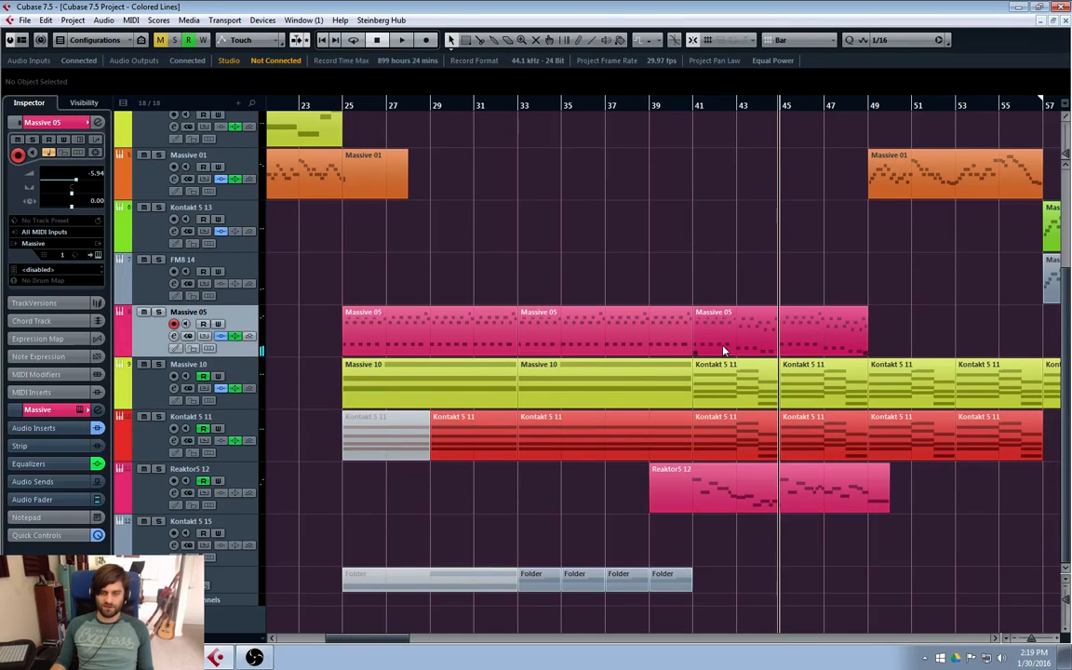
- Play the full arrangement from bar 69 to about bar 77
left_click_drag(367, 638, 441, 661)
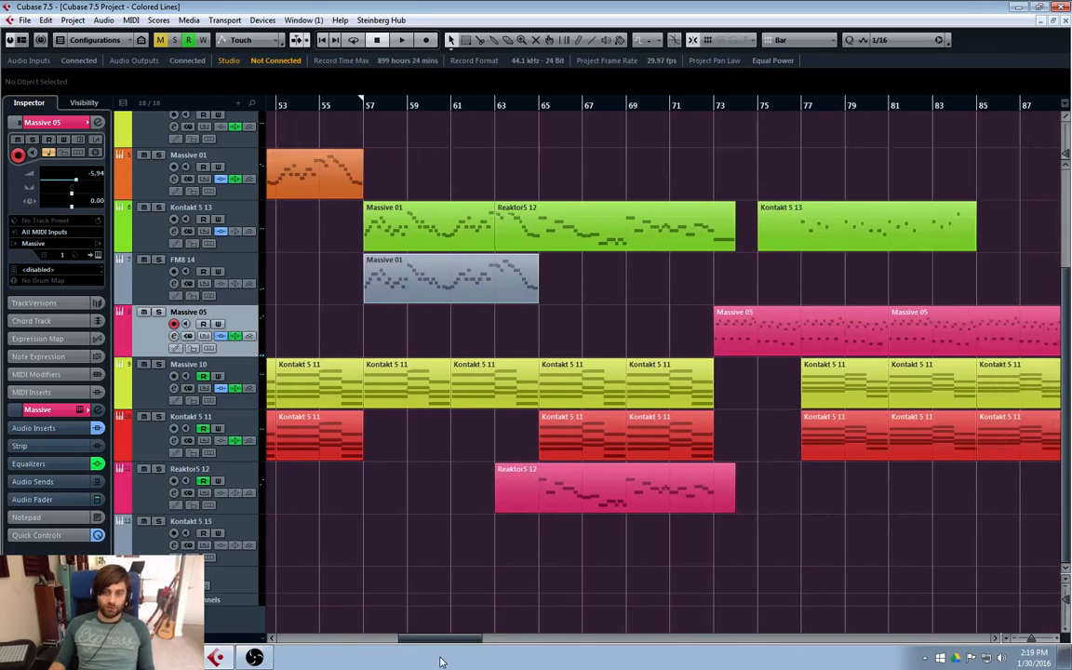
left_click(625, 110)
key("alt+x")
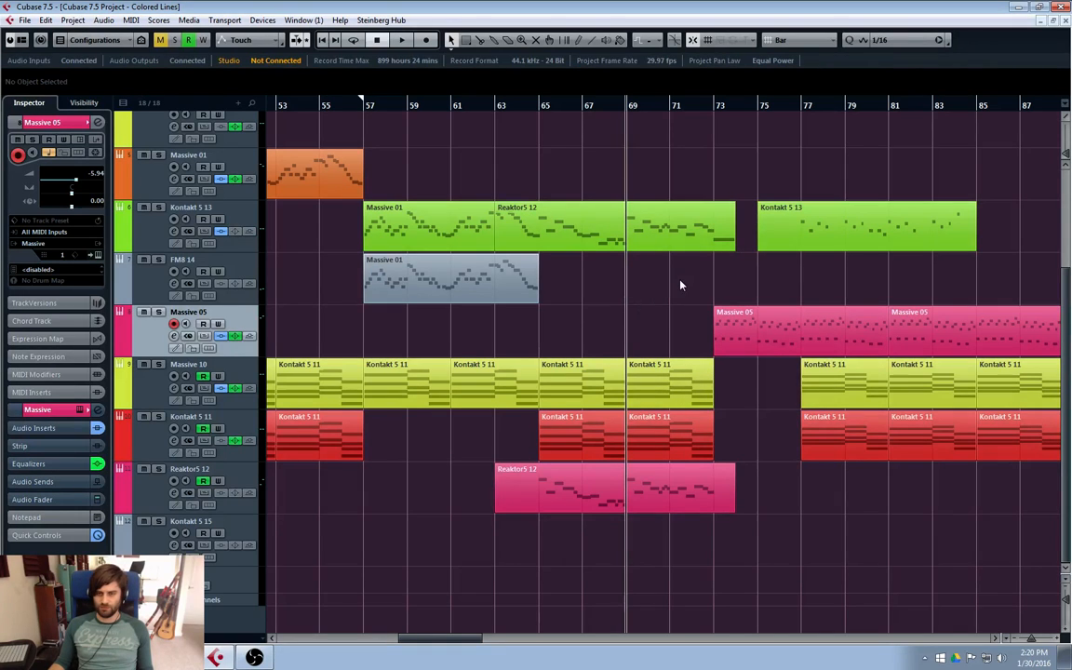
left_click(712, 104)
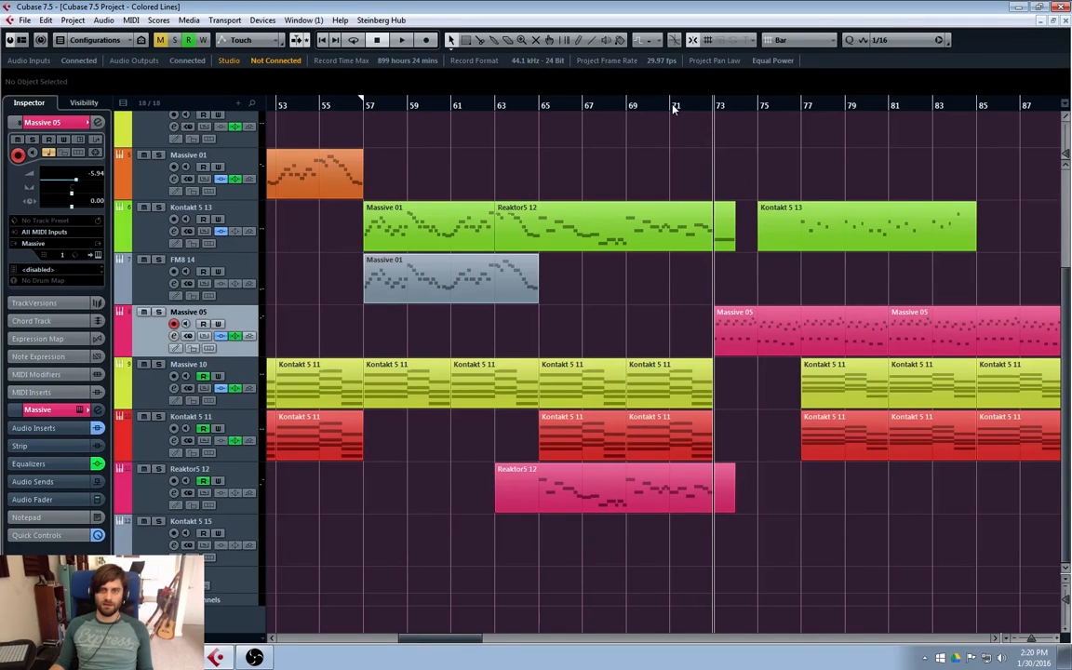
left_click(628, 105)
key("alt+x")
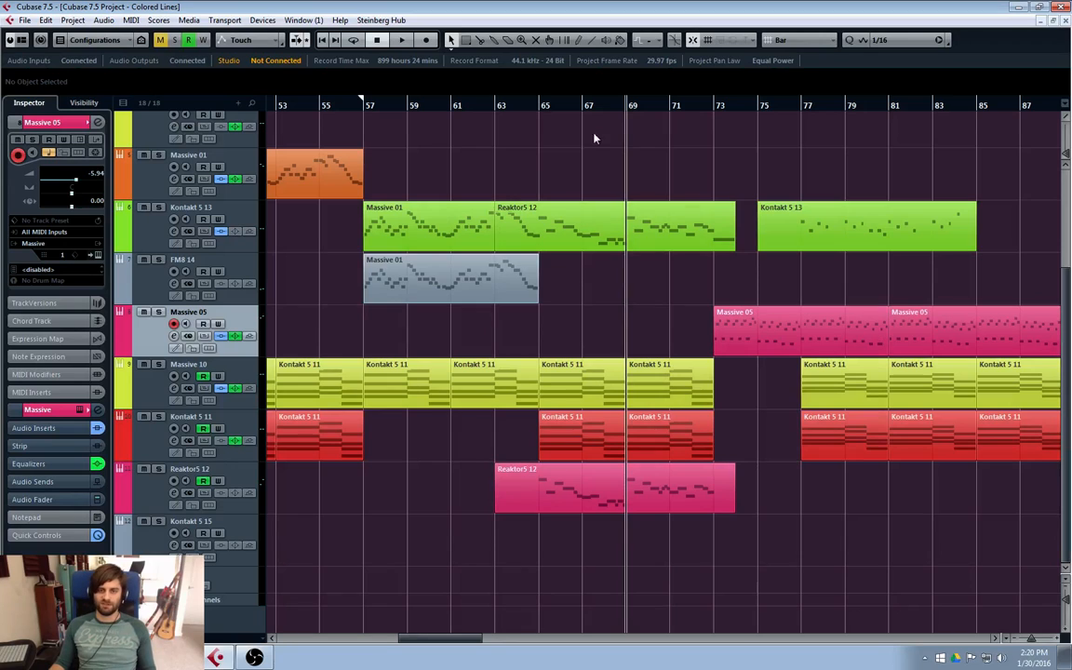
key("space")
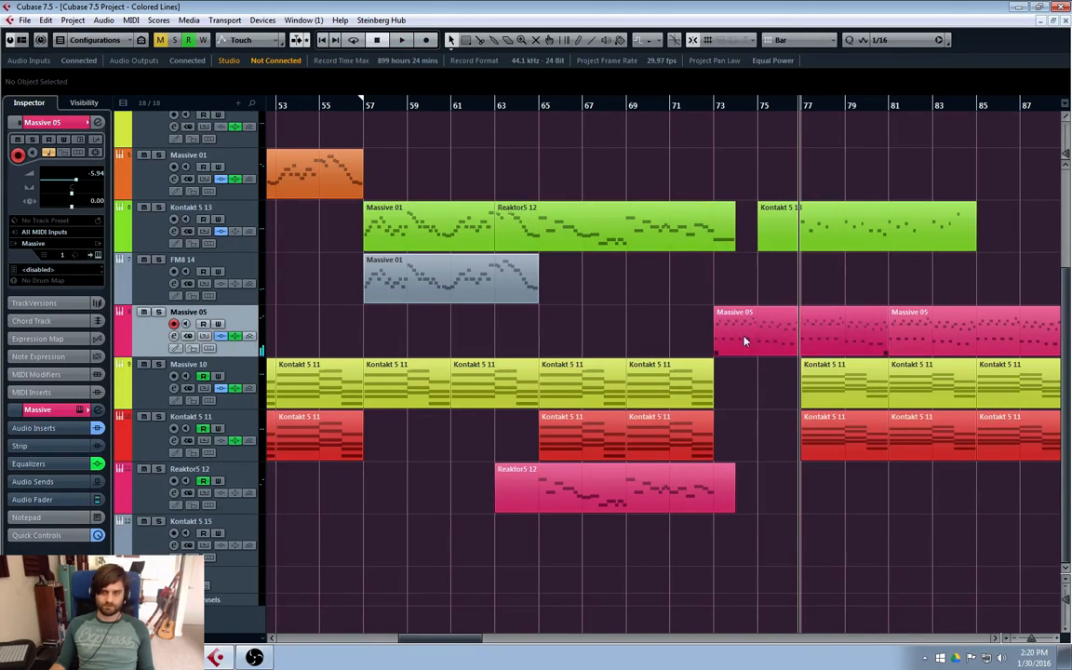
- Examine the upper and lower tracks' parts in the closing section between bars 73 and 89
left_click_drag(415, 644, 432, 643)
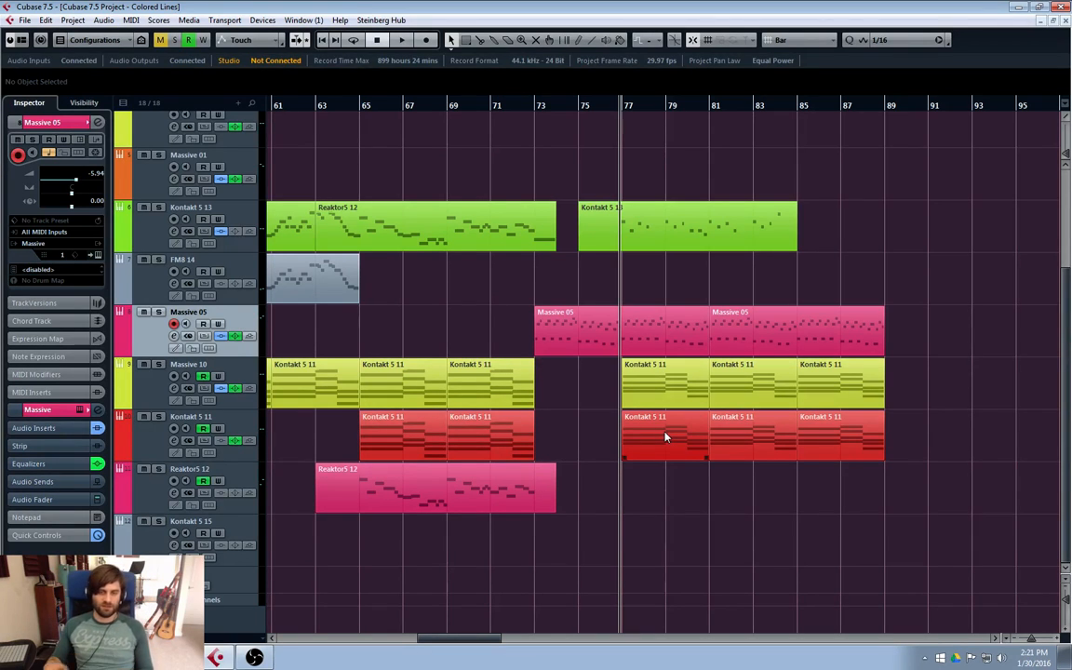
scroll(665, 281, "up", 3)
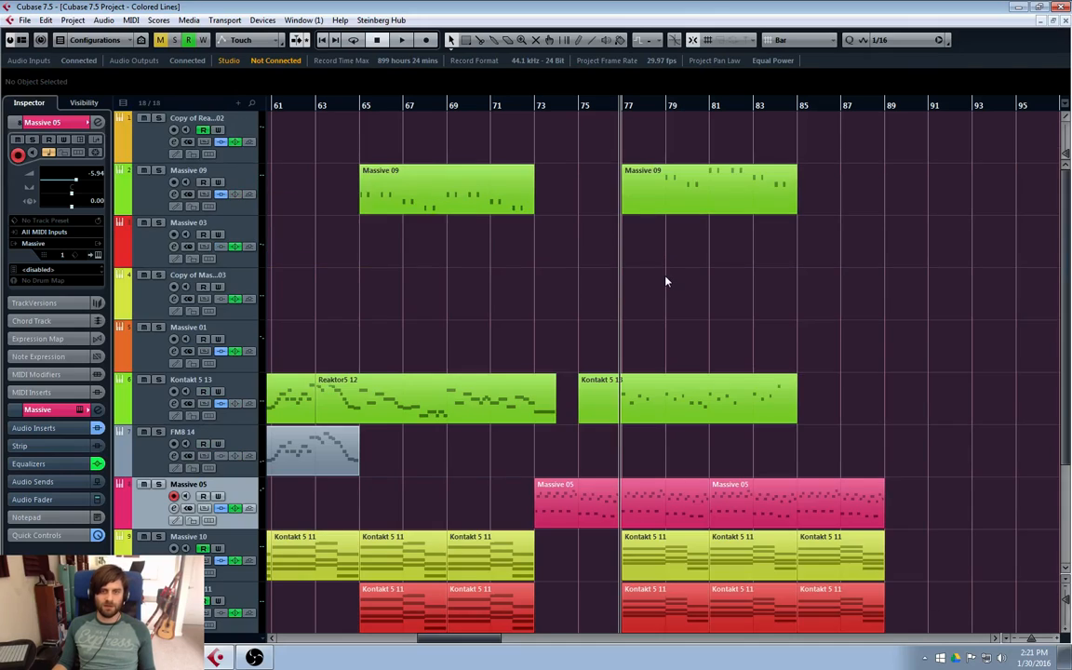
scroll(665, 281, "down", 3)
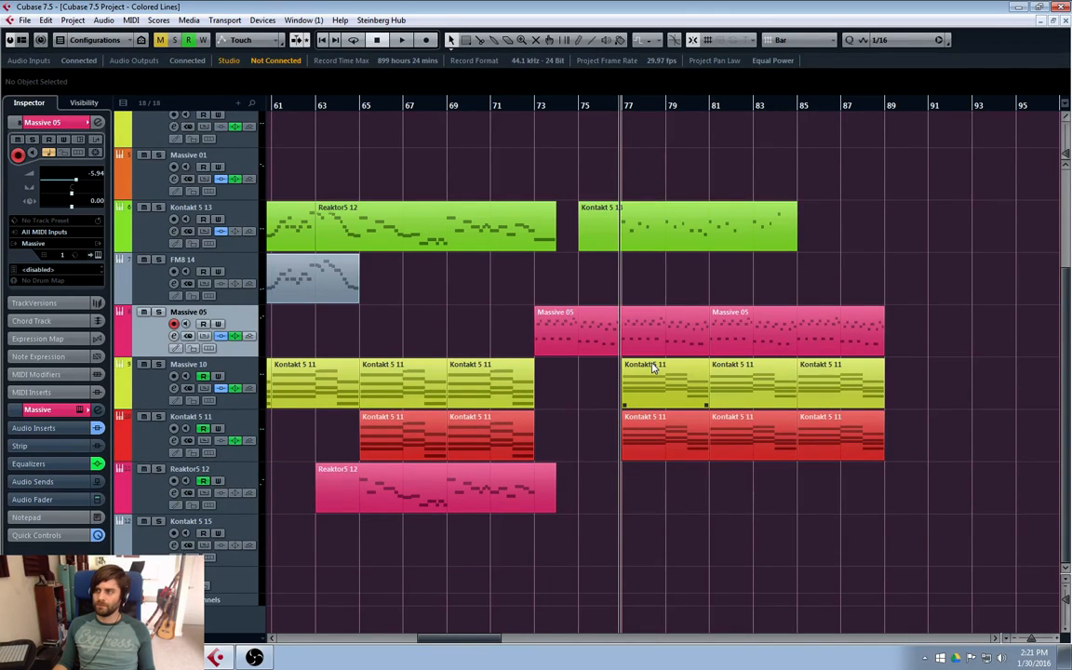
mouse_move(445, 639)
left_mouse_down()
mouse_move(436, 642)
mouse_move(444, 642)
left_mouse_up()
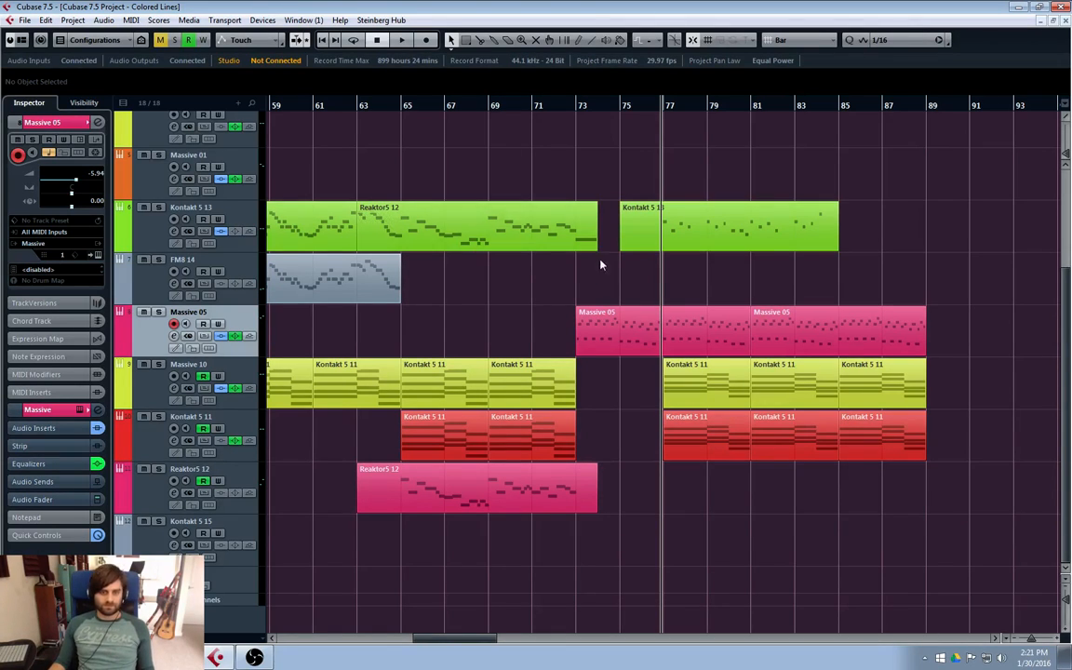
- Place the project cursor at bar 71, select the Kontakt 5 15 track, and inspect its AS Tina Guo Legato instrument in Kontakt
left_click(535, 119)
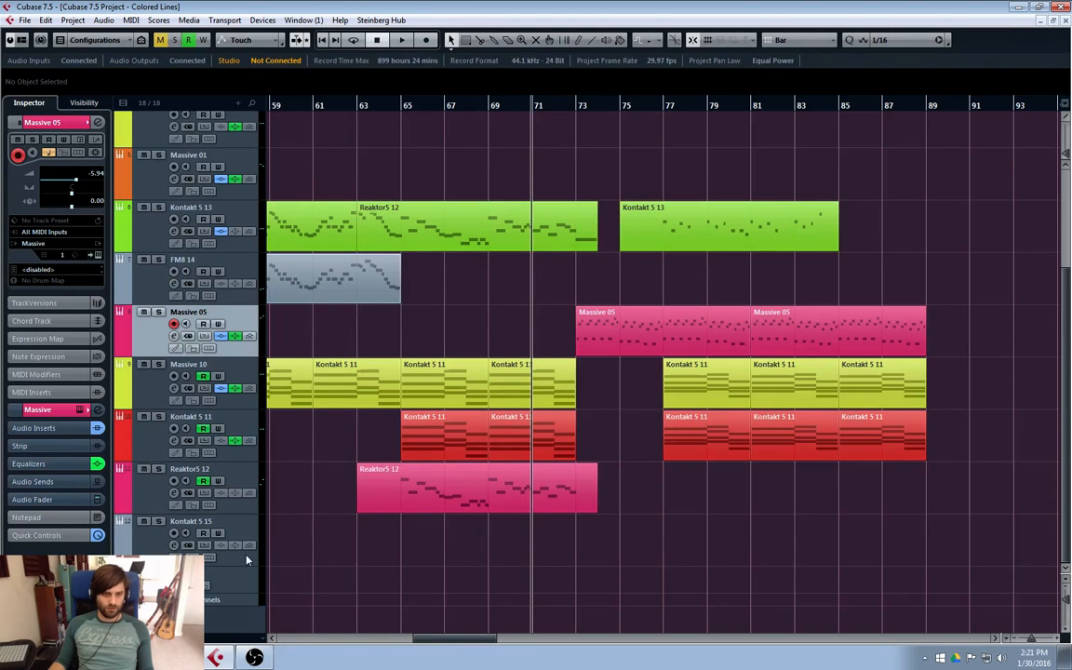
left_click(140, 554)
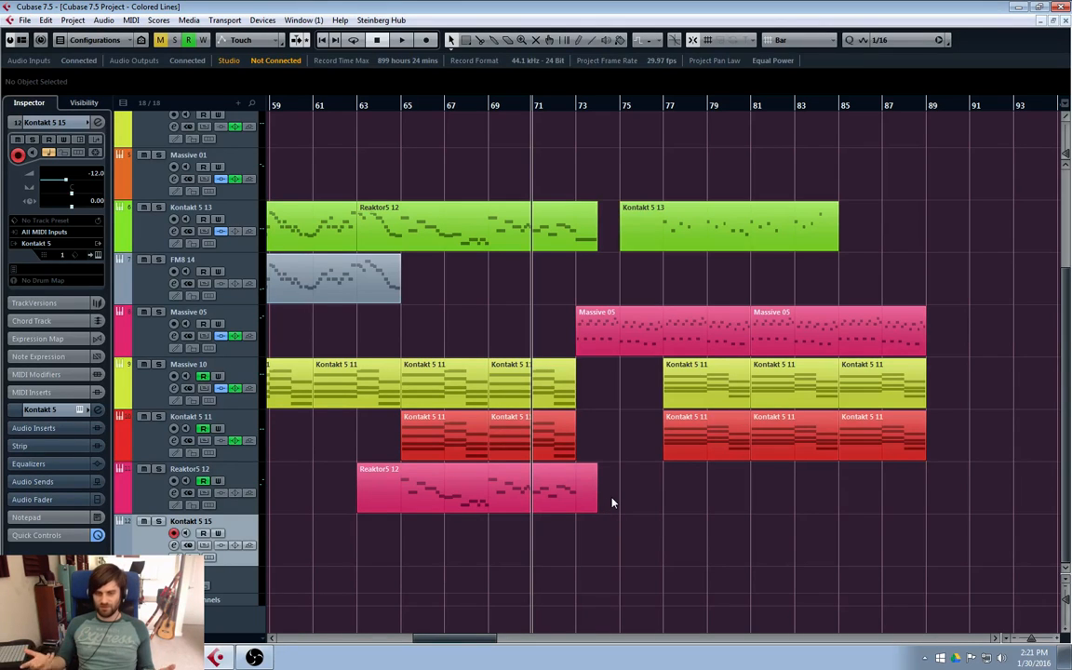
mouse_move(458, 642)
left_mouse_down()
mouse_move(424, 643)
mouse_move(456, 643)
left_mouse_up()
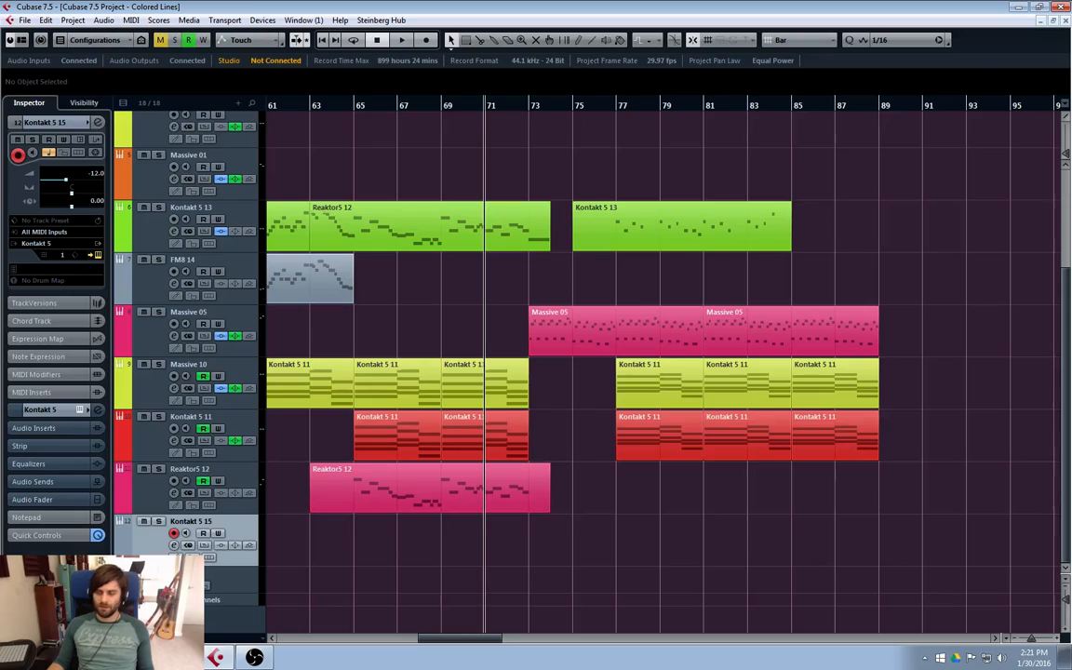
left_click_drag(1070, 1, 608, 66)
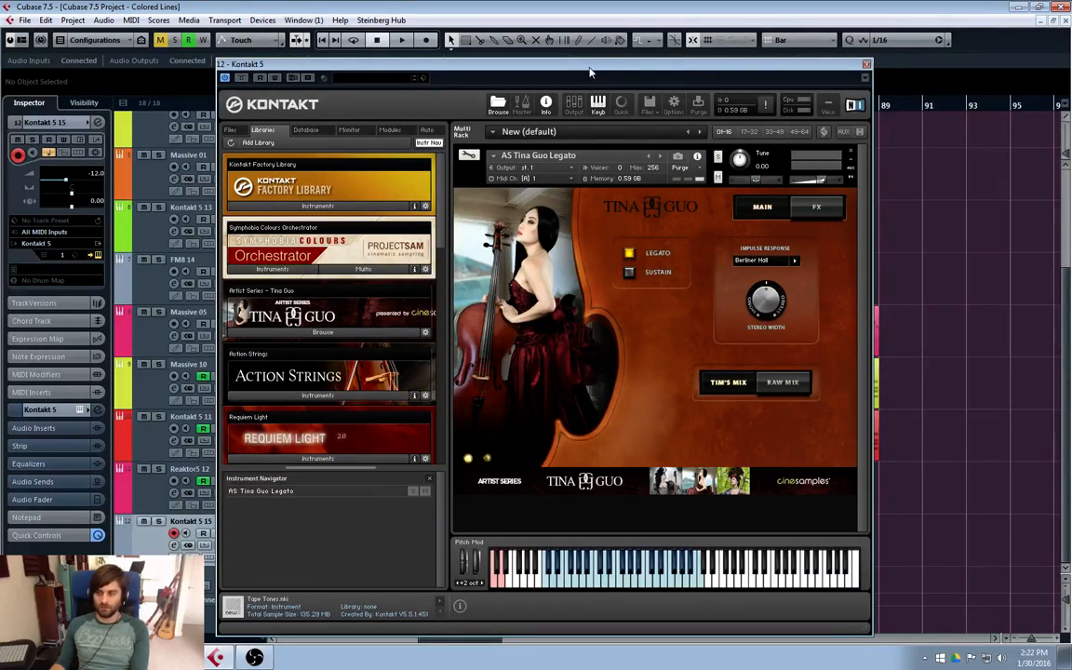
mouse_move(579, 74)
left_mouse_down()
mouse_move(554, 78)
mouse_move(613, 81)
mouse_move(593, 67)
left_mouse_up()
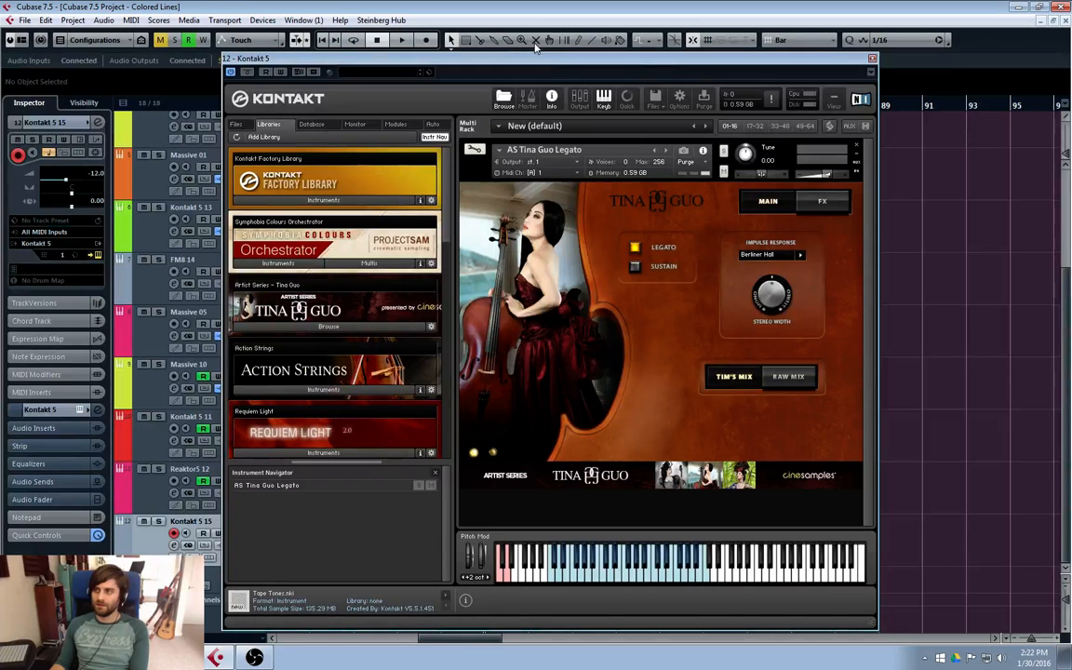
left_click_drag(494, 58, 1070, 65)
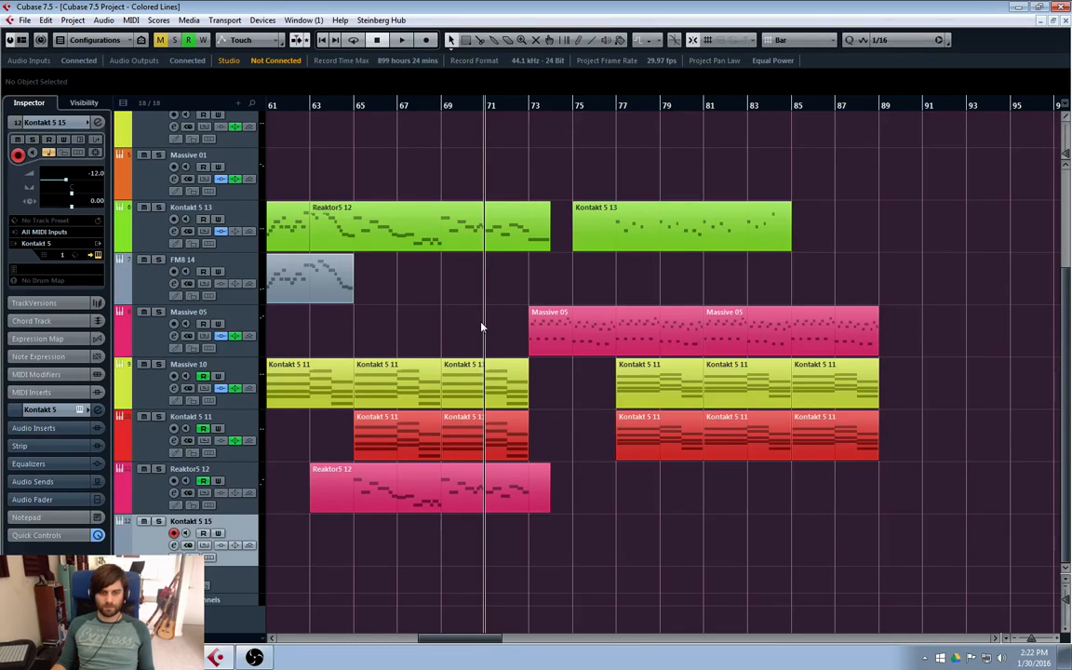
- Rehearse the Kontakt 5 15 line over repeated playback of the closing section to about bar 90, and return the cursor to bar 73
key("space")
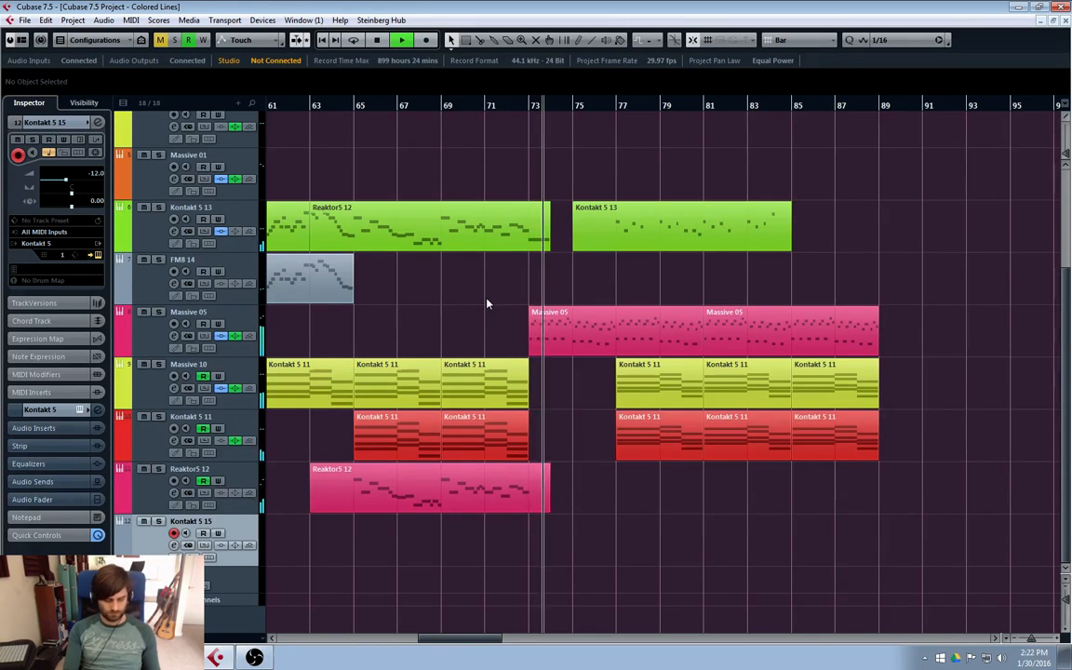
key("e")
left_click_drag(528, 207, 1071, 9)
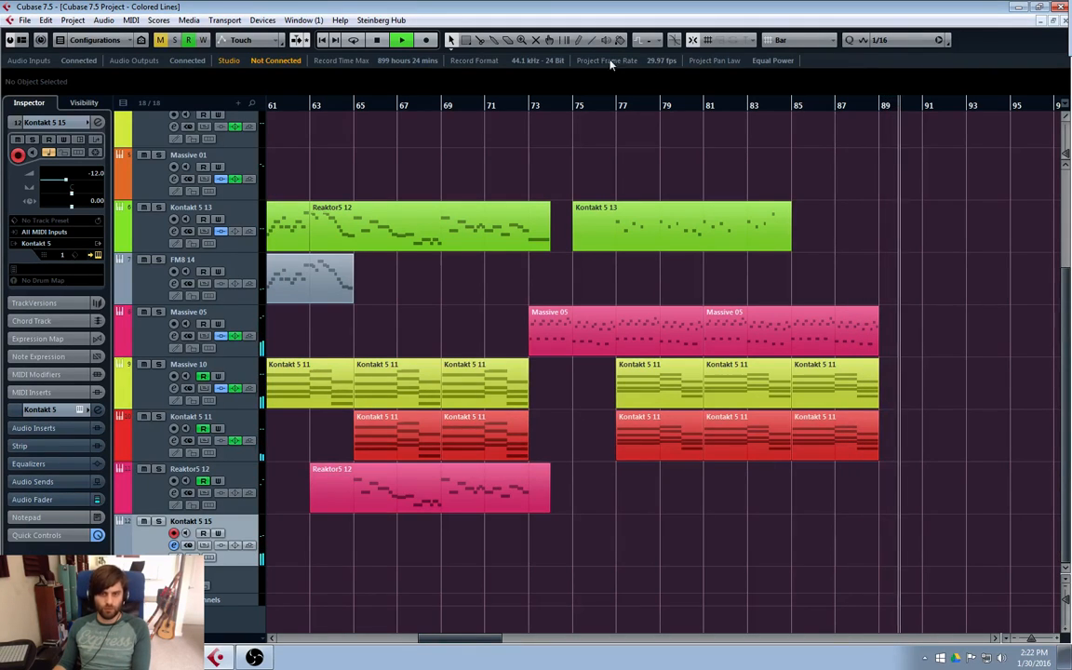
left_click(578, 107)
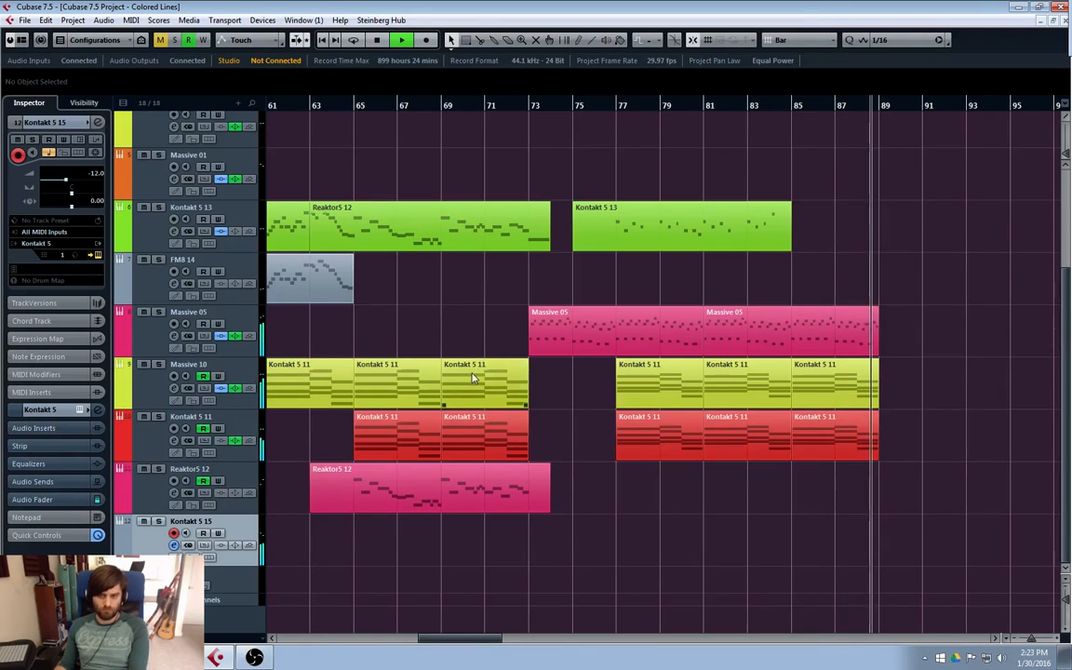
key("space")
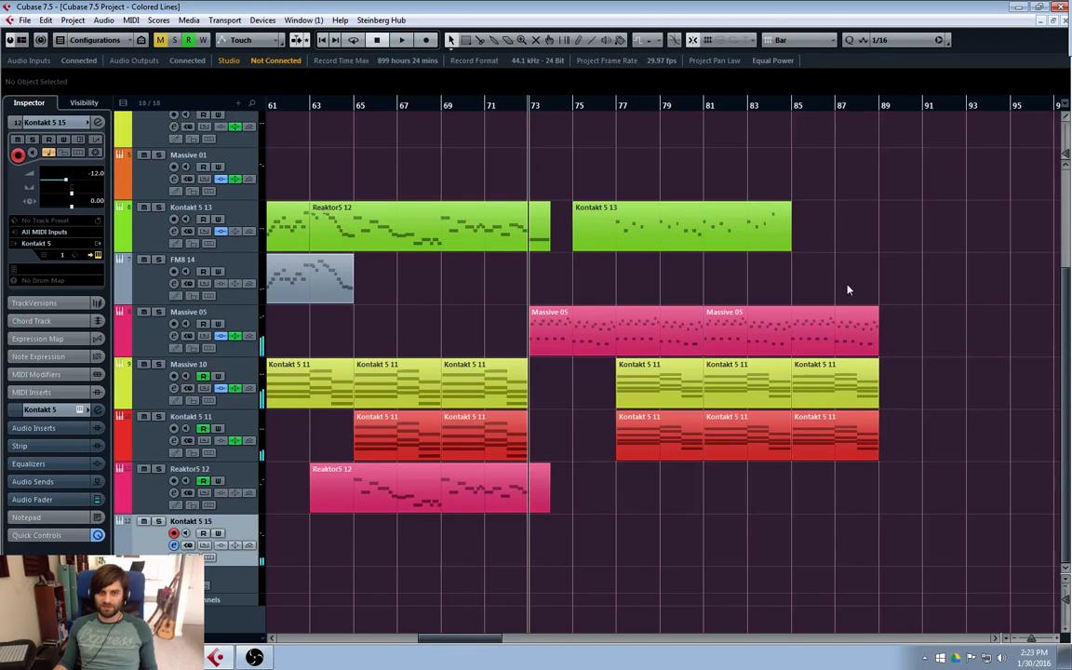
key("space")
left_click(796, 311)
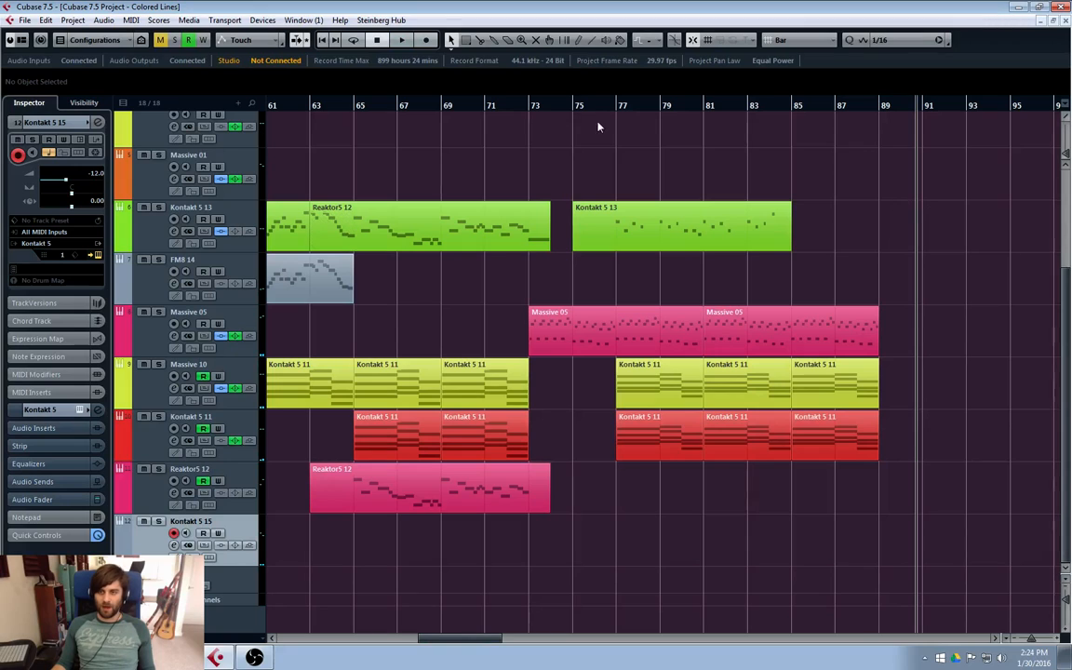
left_click(526, 106)
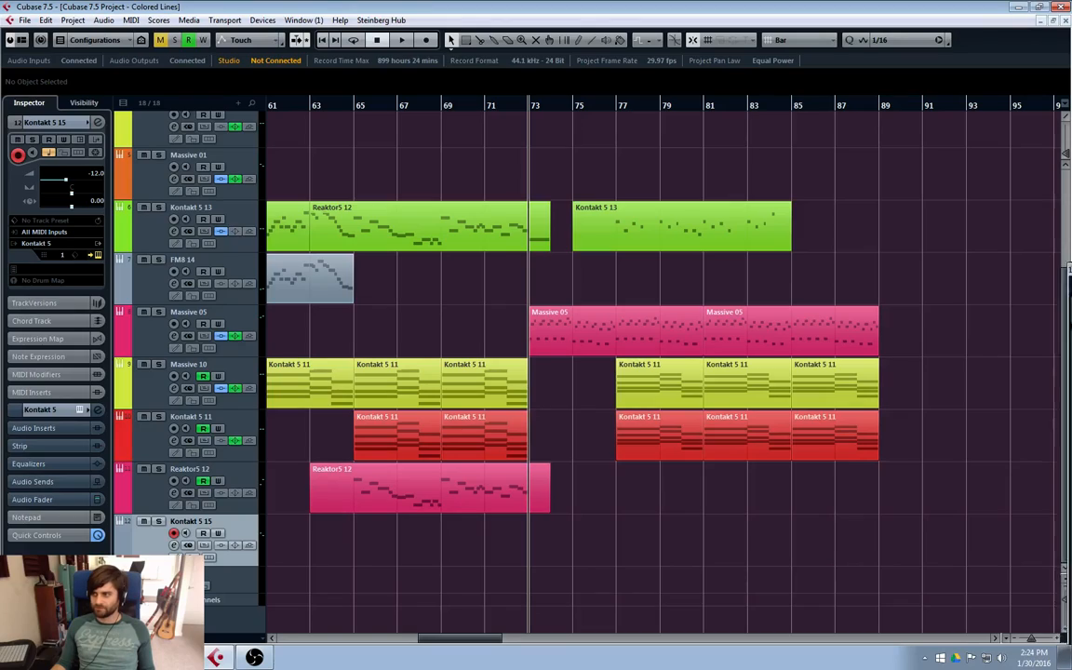
- Bring the Kontakt 5 15 instrument window back into view, examine the AS Tina Guo Legato patch, and close the window
left_click_drag(630, 118, 577, 53)
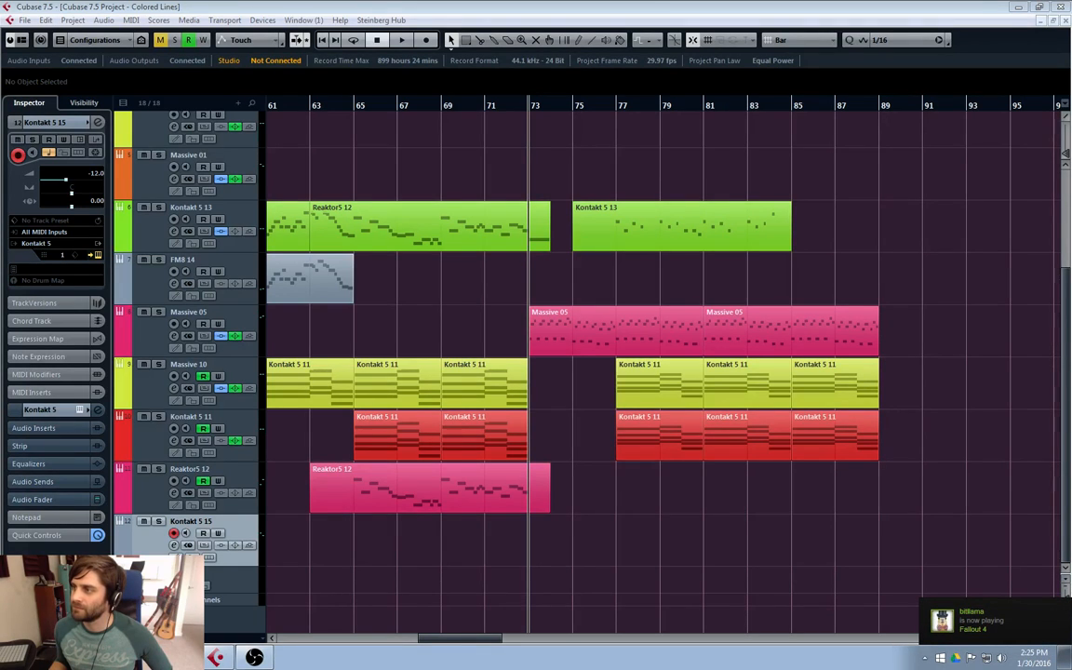
left_click(969, 407)
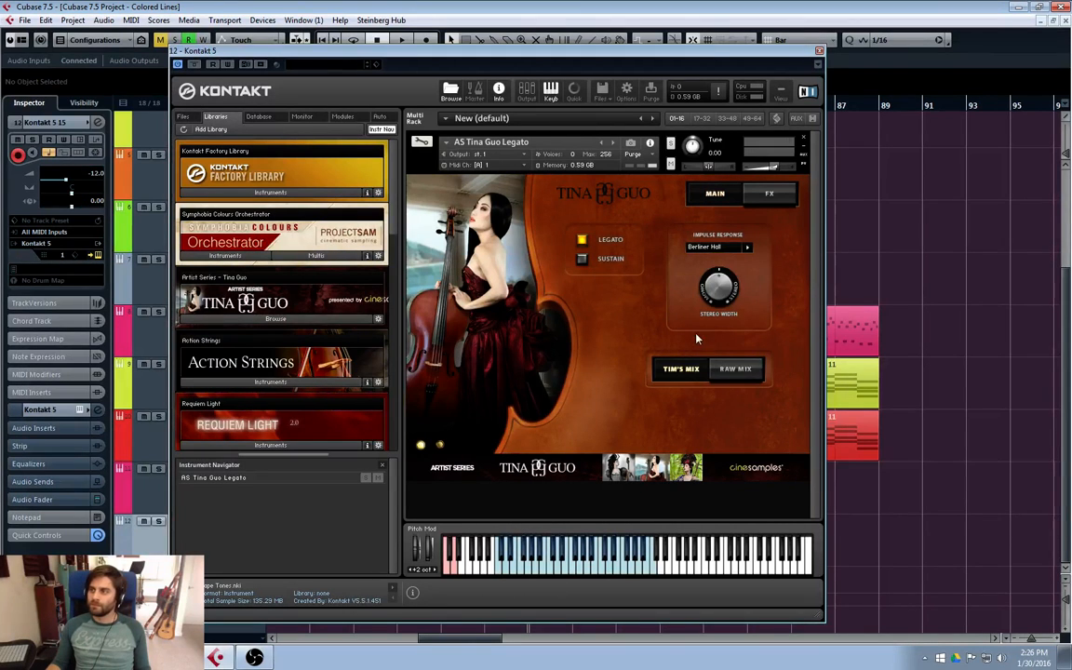
left_click_drag(586, 52, 763, 50)
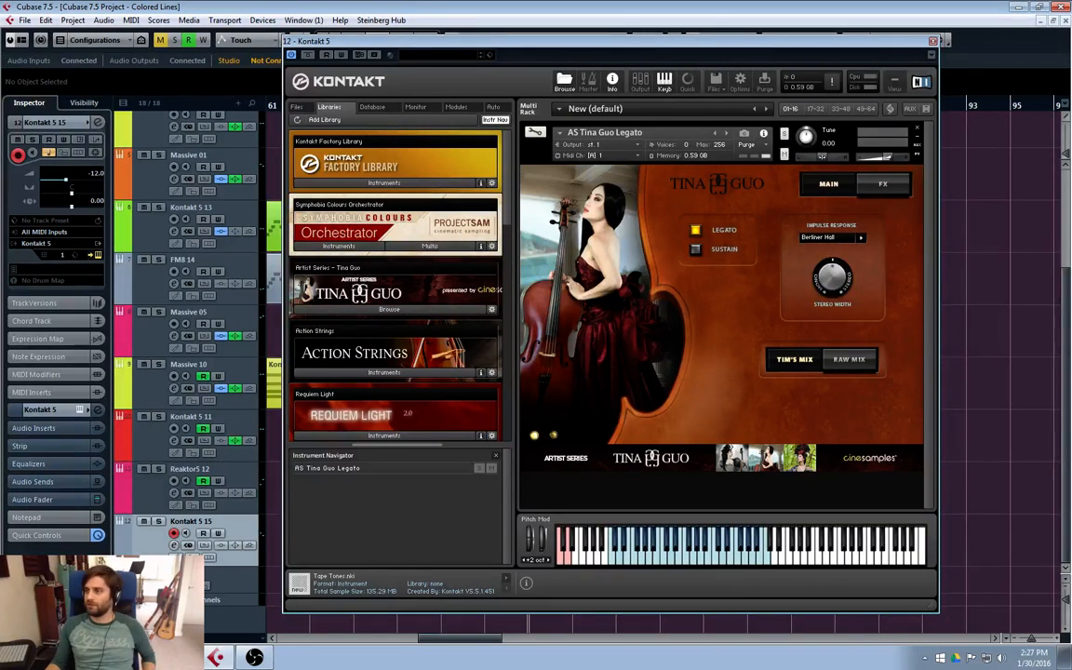
left_click(933, 41)
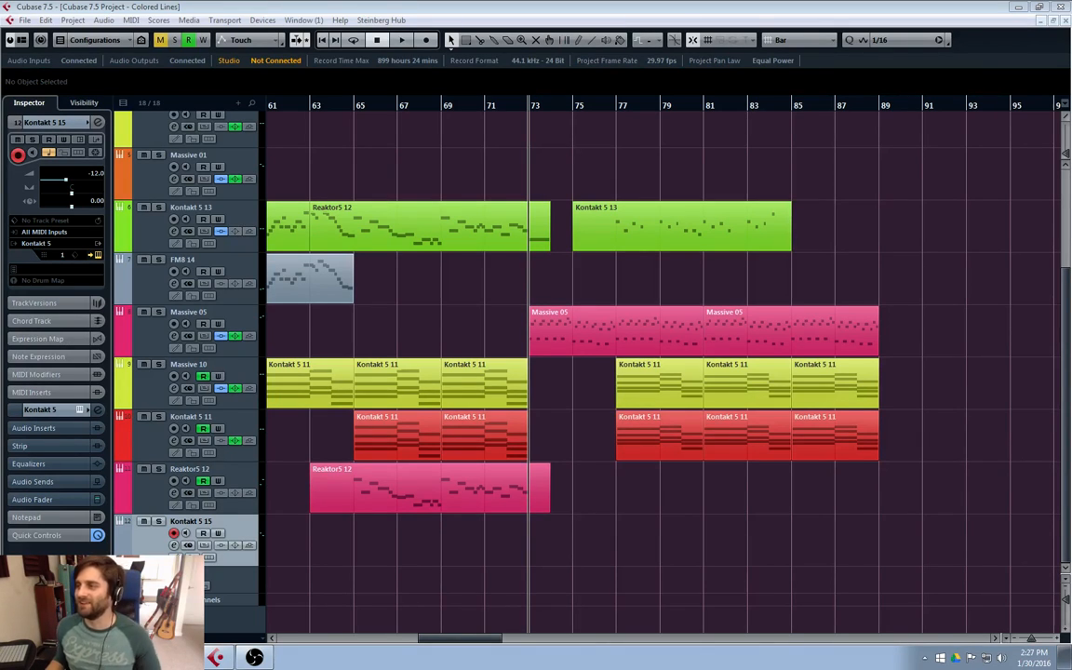
left_click(659, 437)
left_click(565, 534)
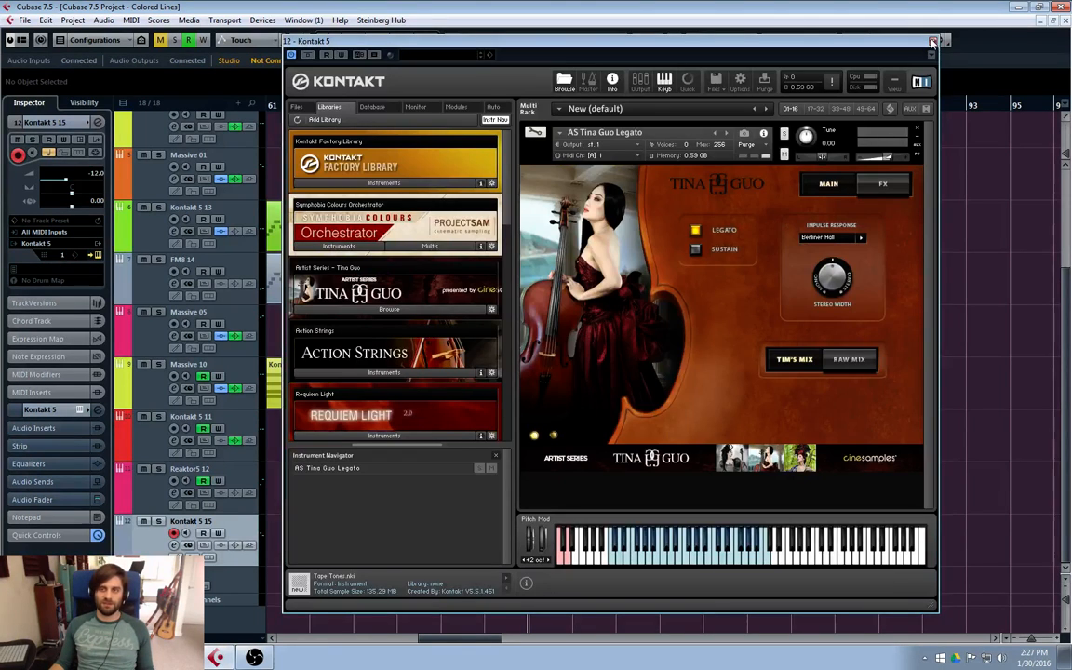
left_click(933, 42)
- Record the cello melody on the Kontakt 5 15 track from bar 73 to about bar 85, and return the cursor to bar 76
key("space")
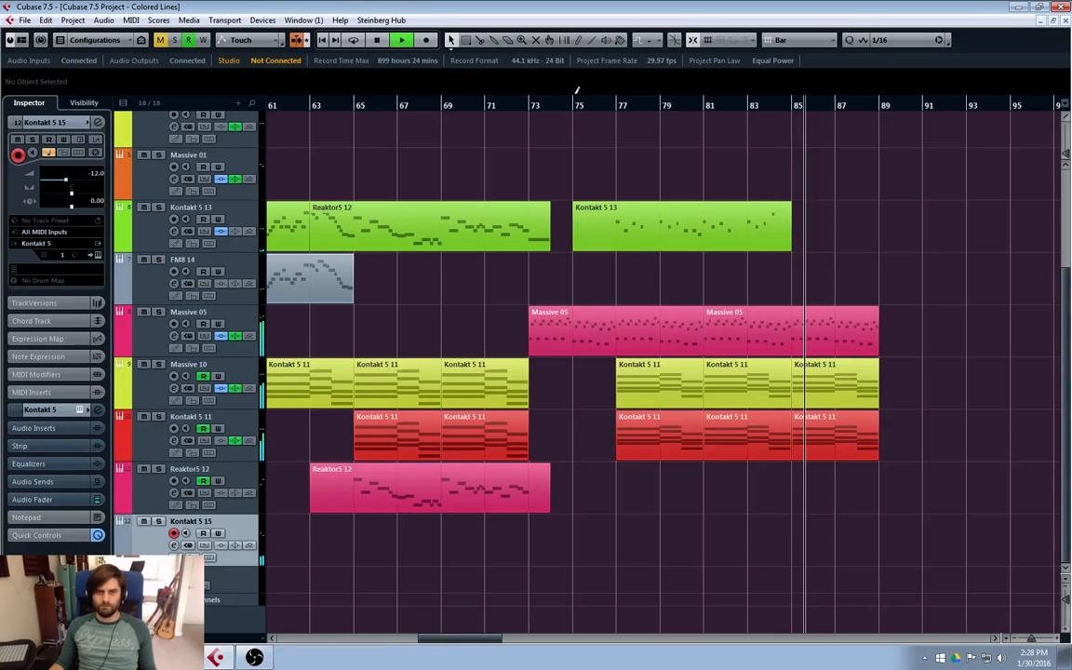
left_click(531, 105)
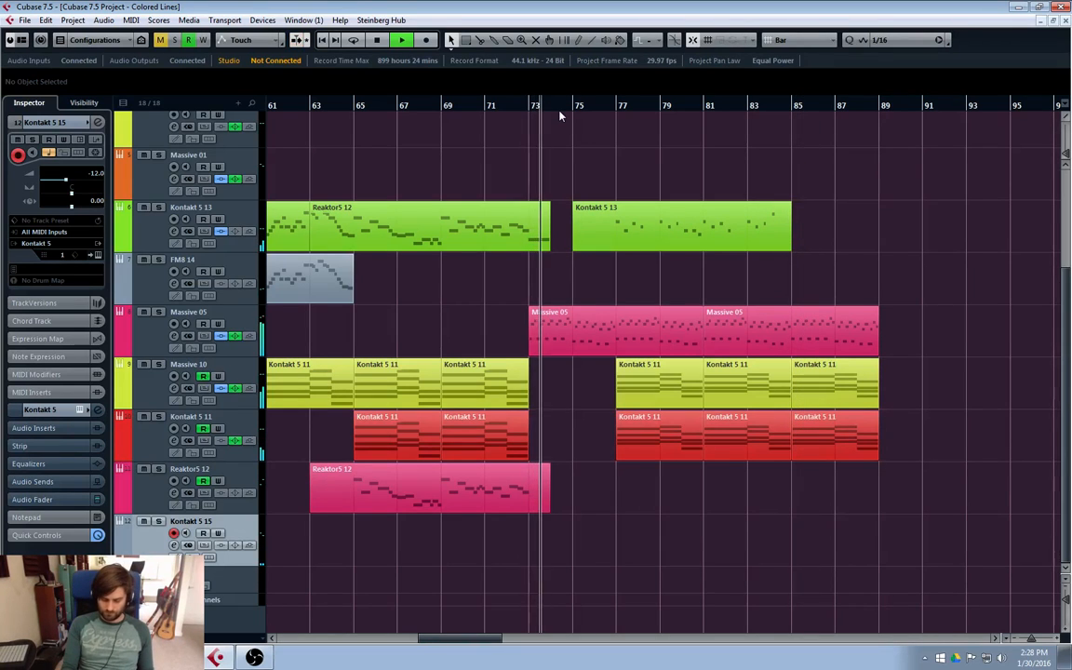
key("KP_Multiply")
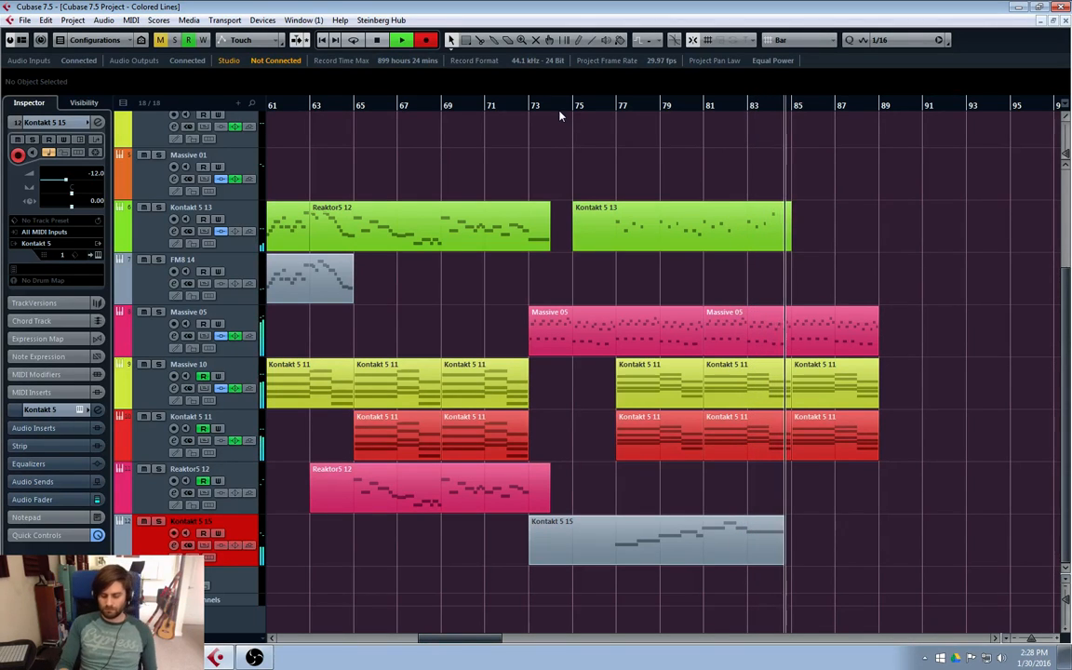
key("space")
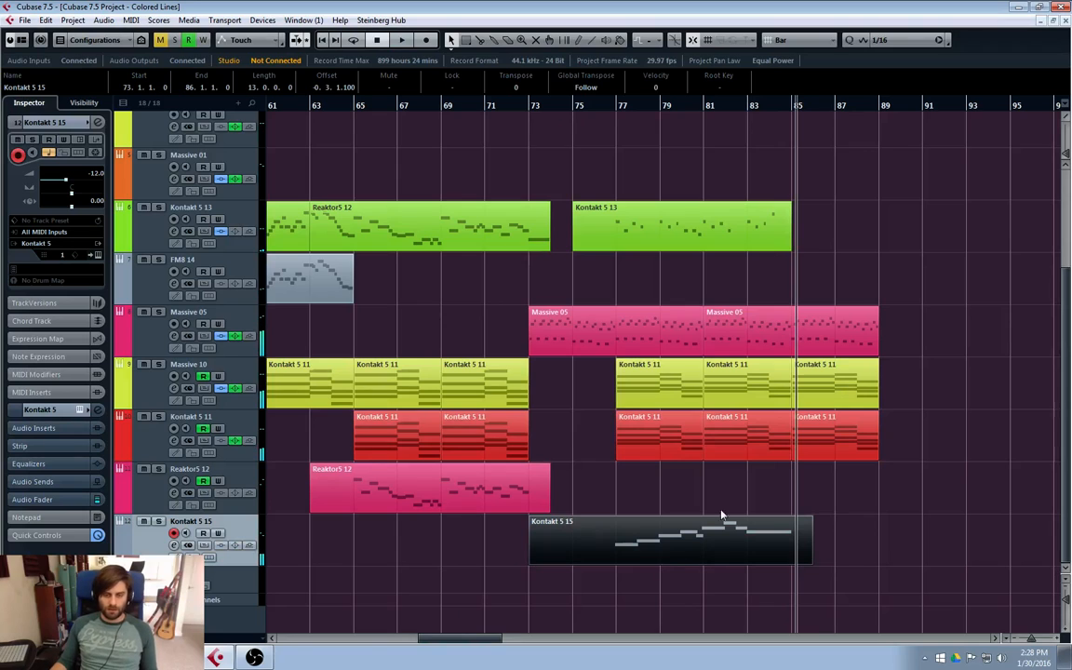
left_click(596, 106)
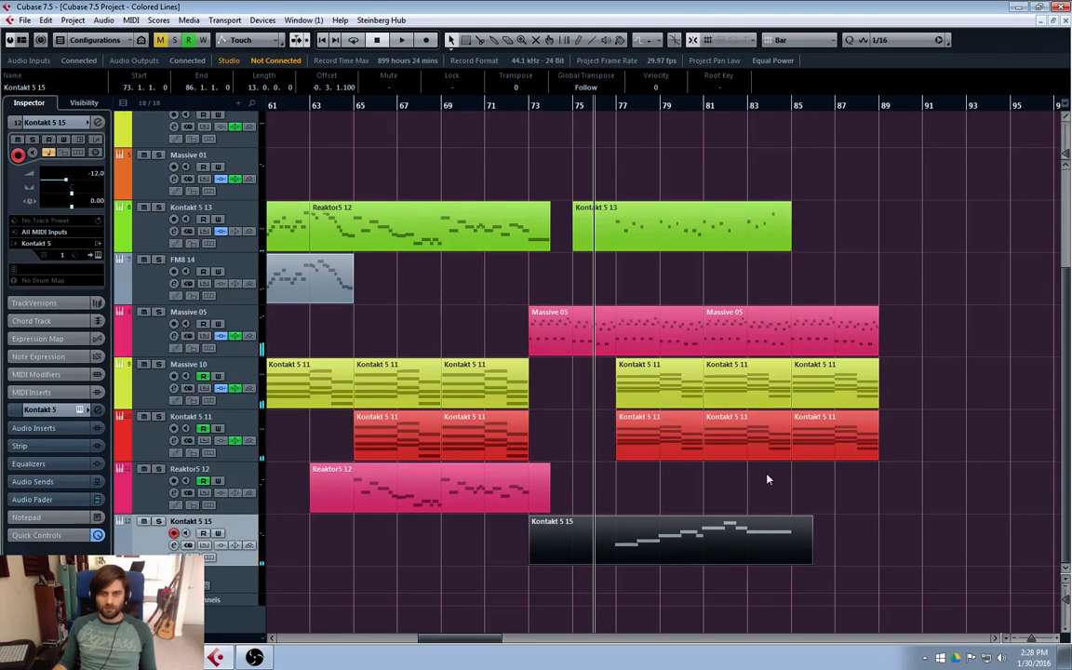
- Open the recorded Kontakt 5 15 part in the Key Editor and slightly lengthen both F#3 notes and the A3 between bars 81 and 83
double_click(673, 546)
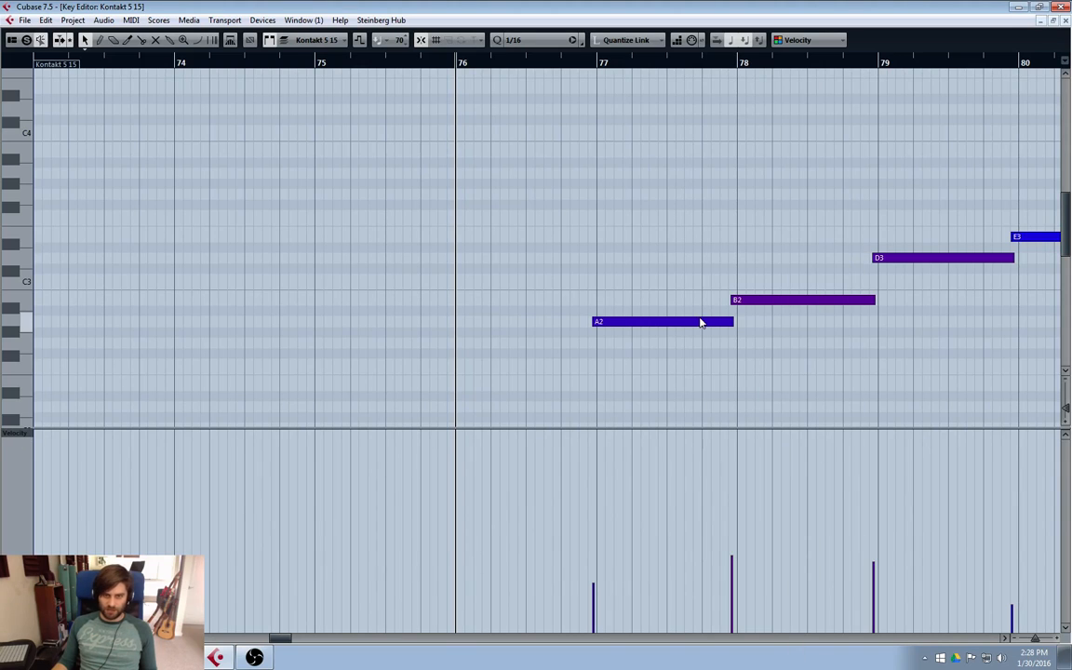
left_click(1005, 641)
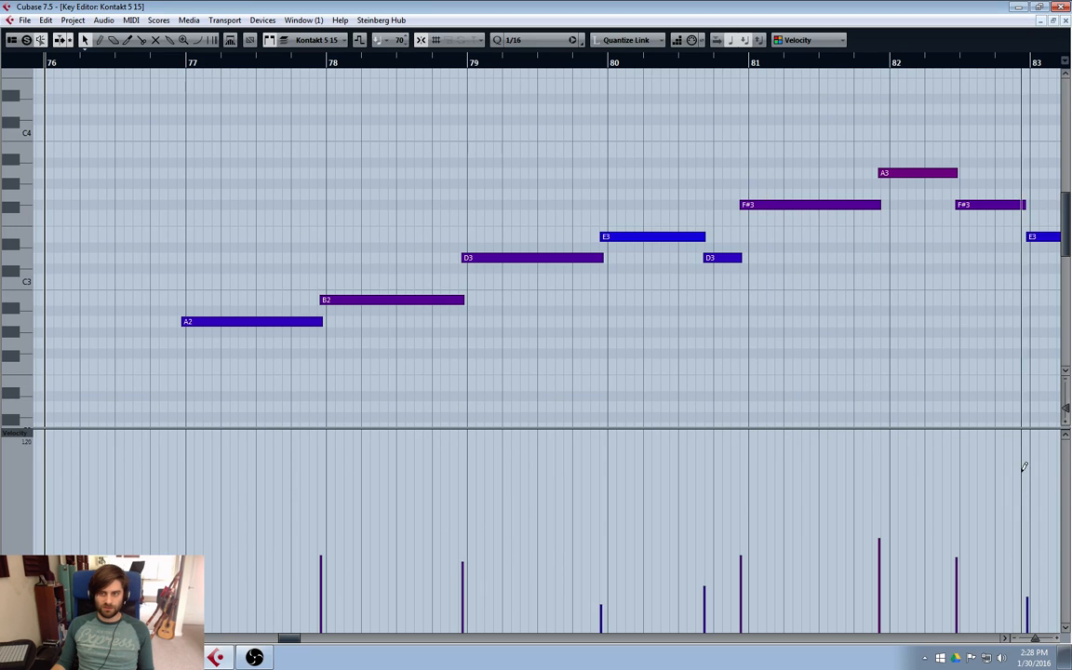
key("g")
key("g")
key("g")
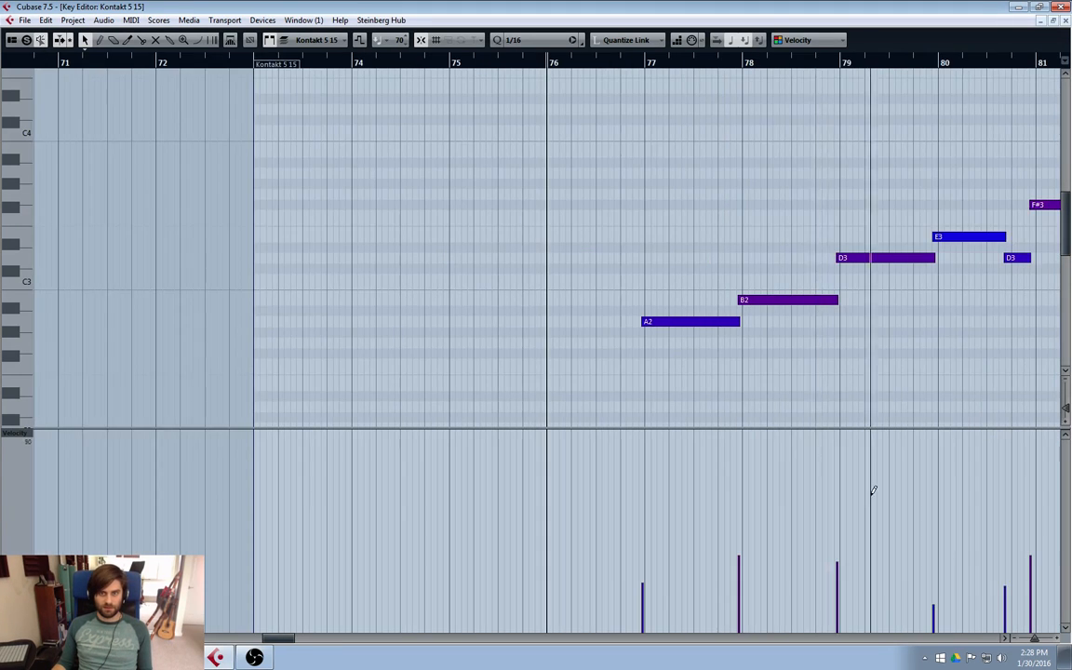
left_click(1004, 639)
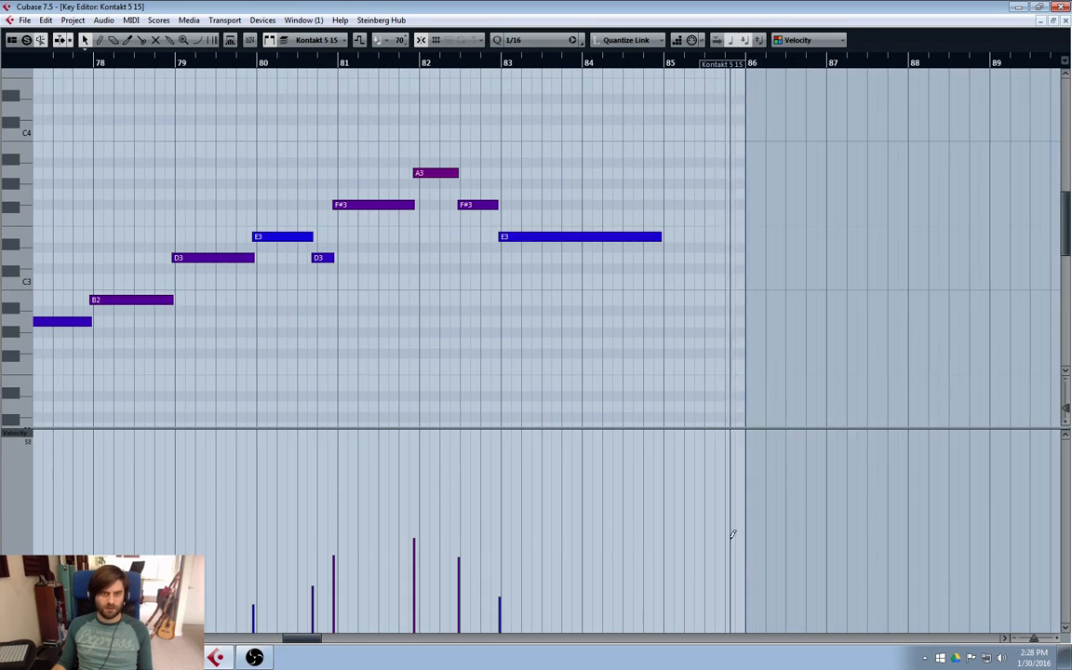
left_click_drag(298, 639, 296, 639)
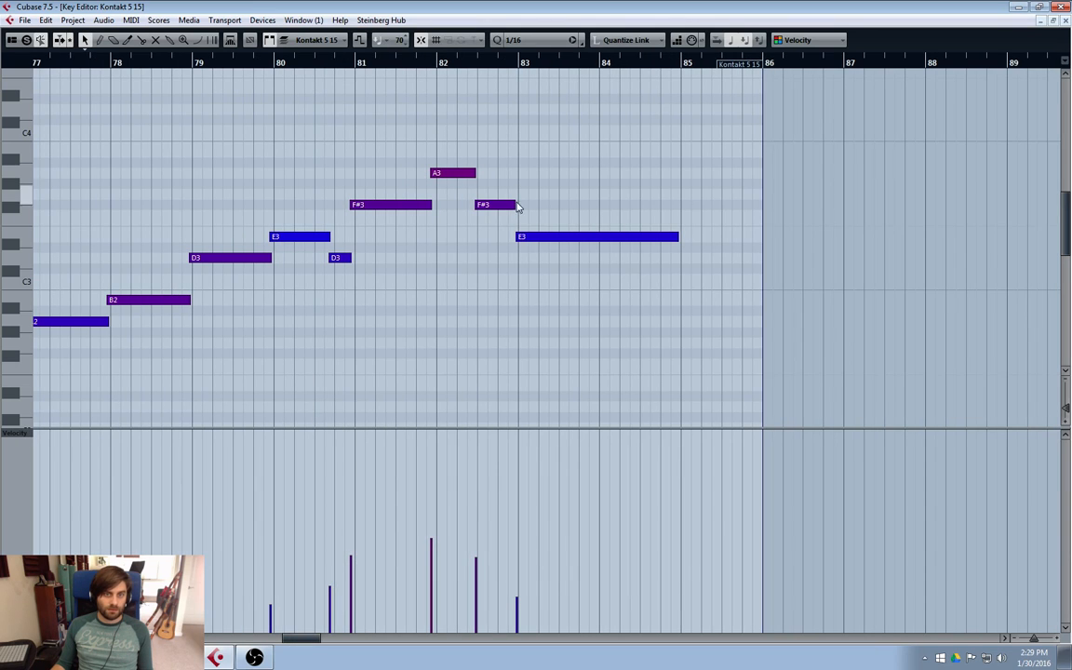
left_click_drag(518, 207, 519, 205)
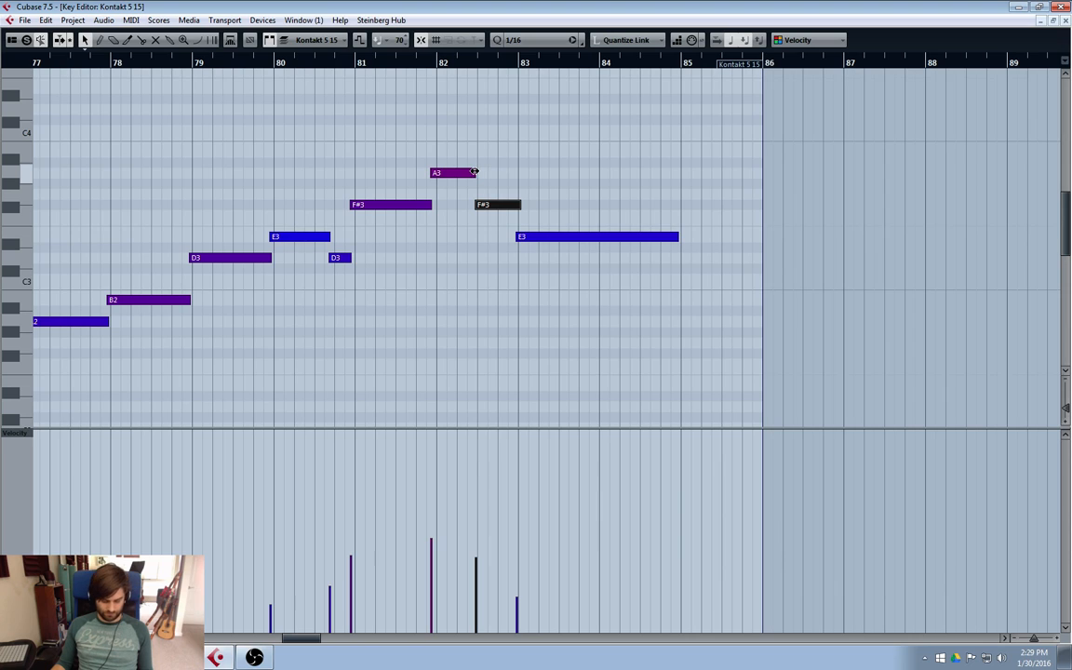
left_click_drag(475, 172, 476, 173)
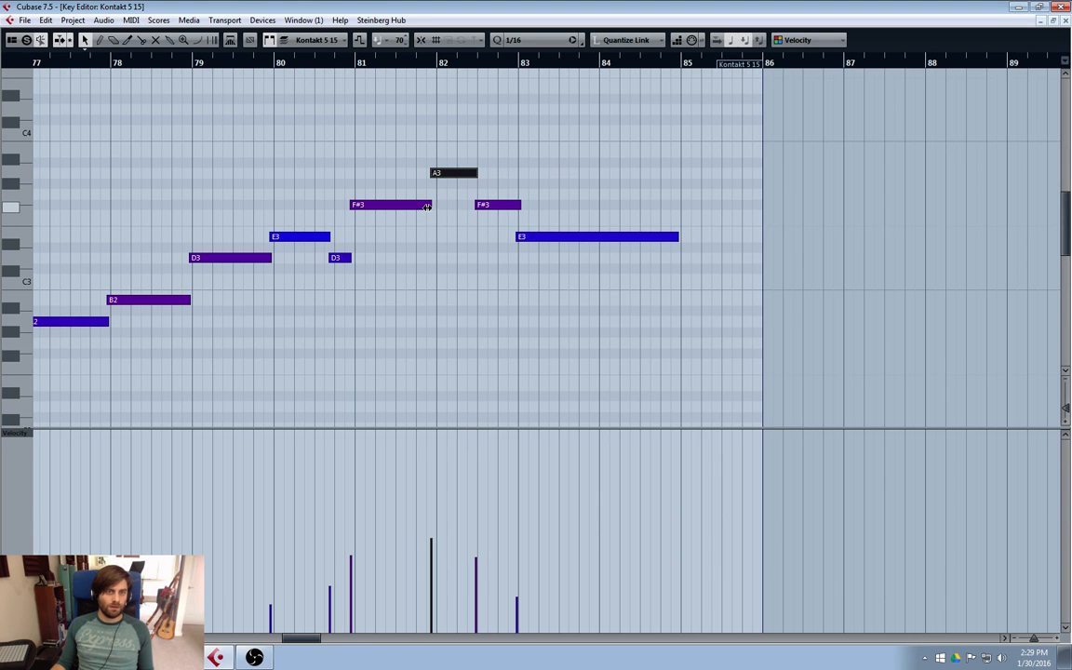
left_click_drag(429, 205, 434, 204)
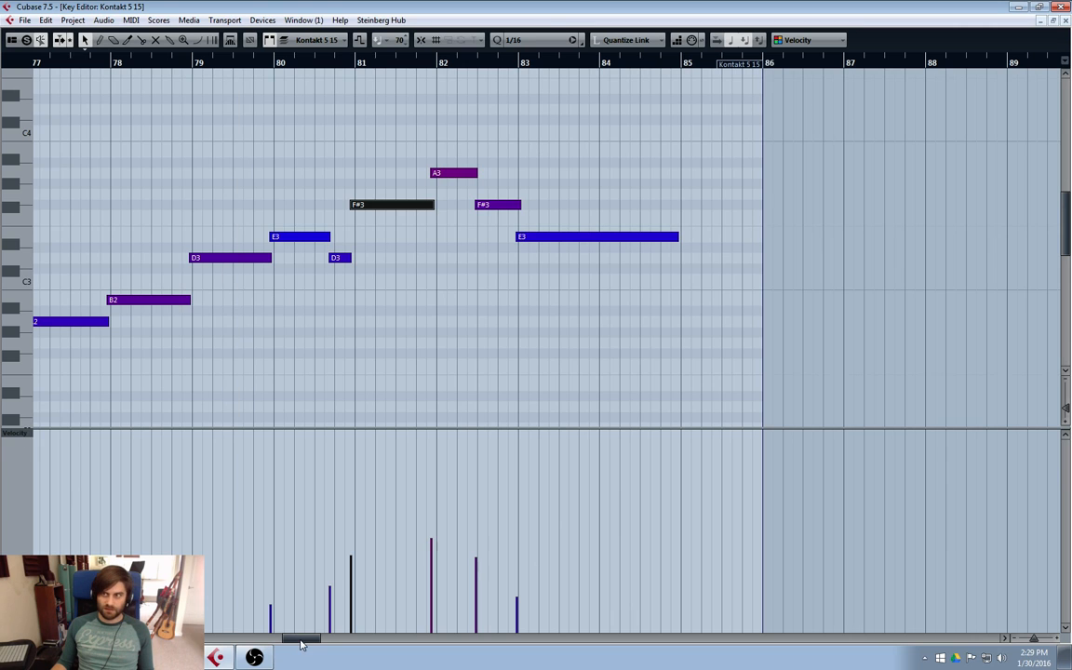
- Extend the ends of the B2, A2 and long D3 notes between bars 77 and 80 to overlap the notes that follow
left_click_drag(300, 643, 287, 642)
left_click_drag(485, 300, 492, 299)
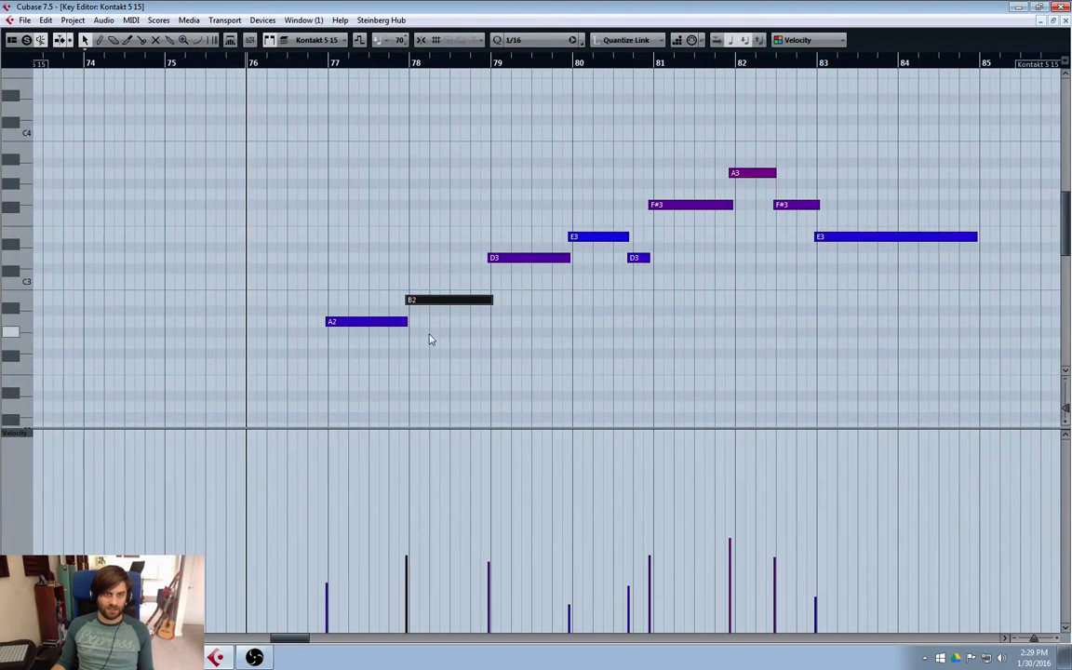
left_click_drag(402, 322, 410, 323)
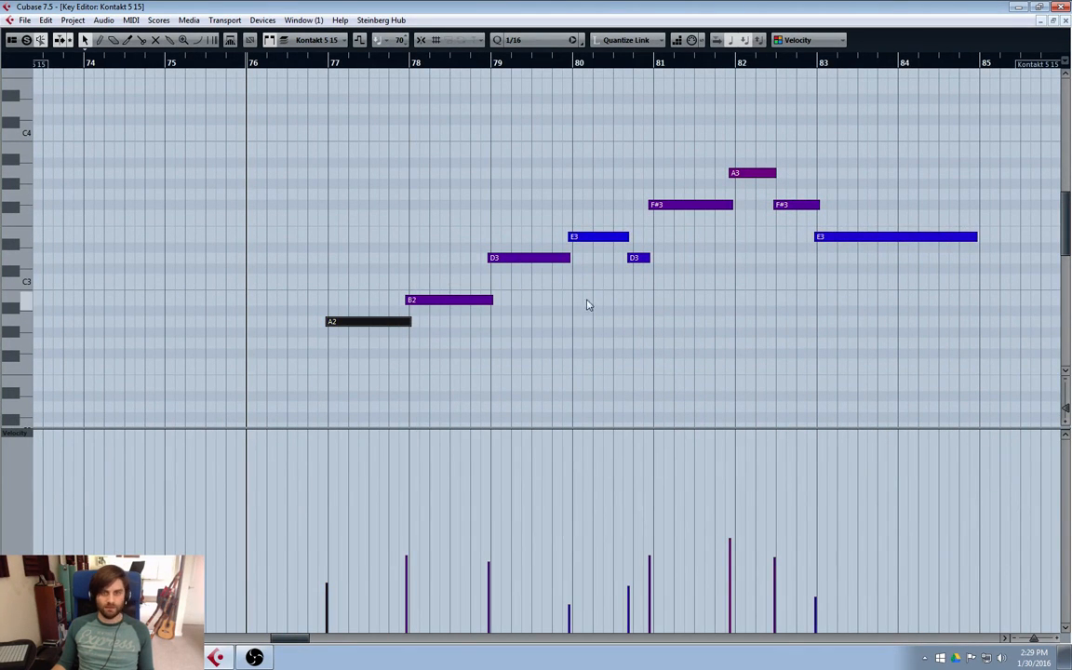
left_click_drag(568, 258, 572, 258)
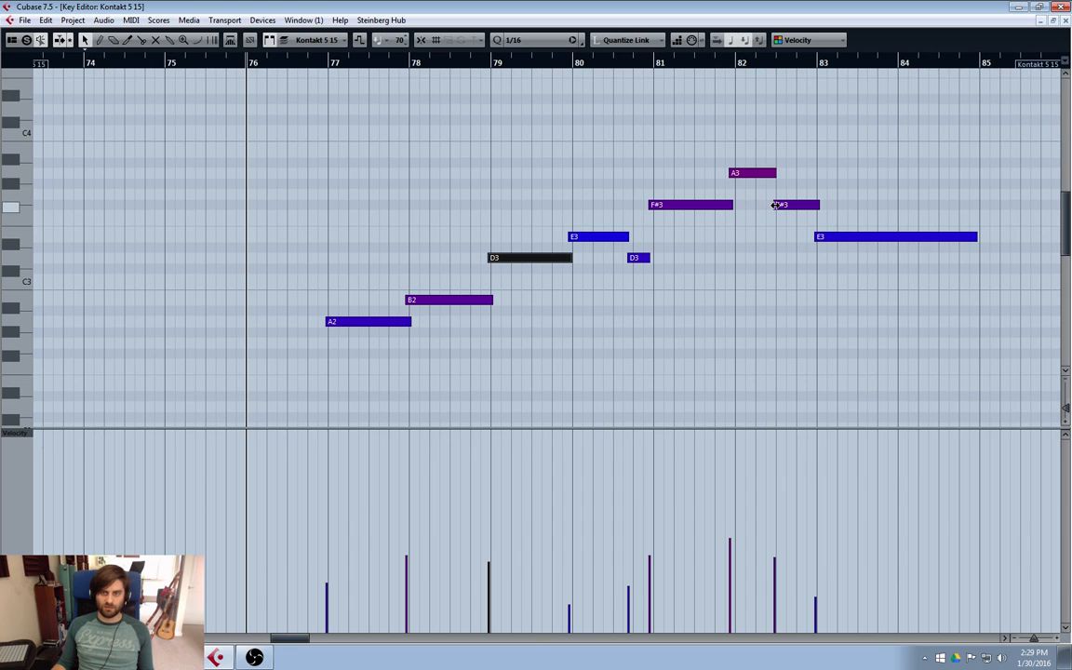
- Start the second F#3 and the long E3 near bar 83 slightly earlier to overlap their preceding notes, and close the Key Editor
left_click_drag(773, 205, 769, 205)
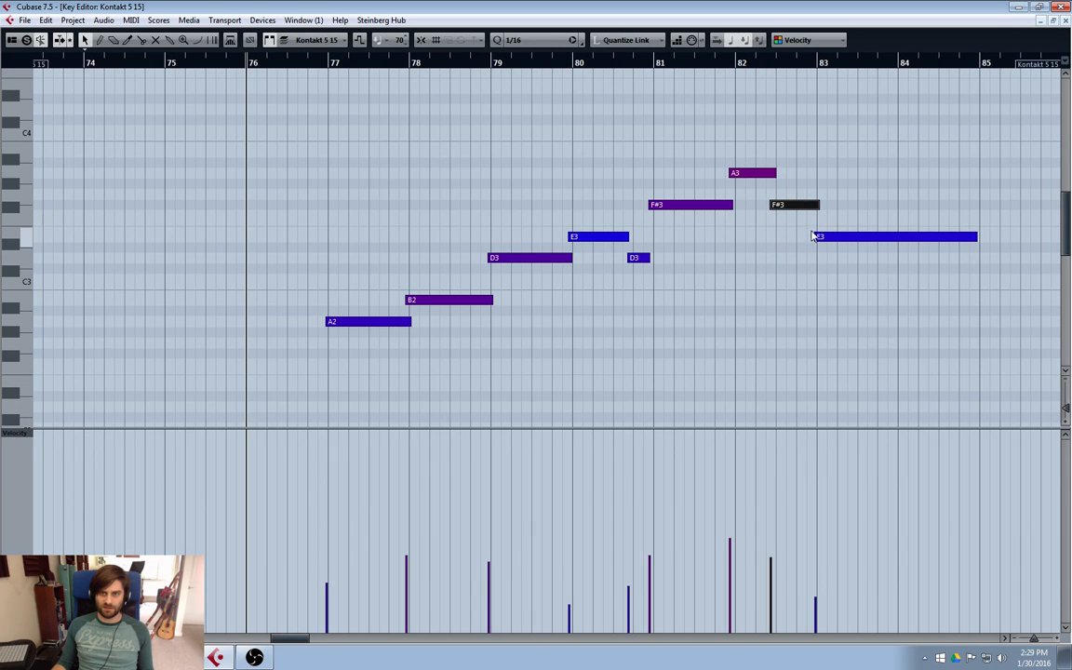
left_click_drag(816, 236, 813, 237)
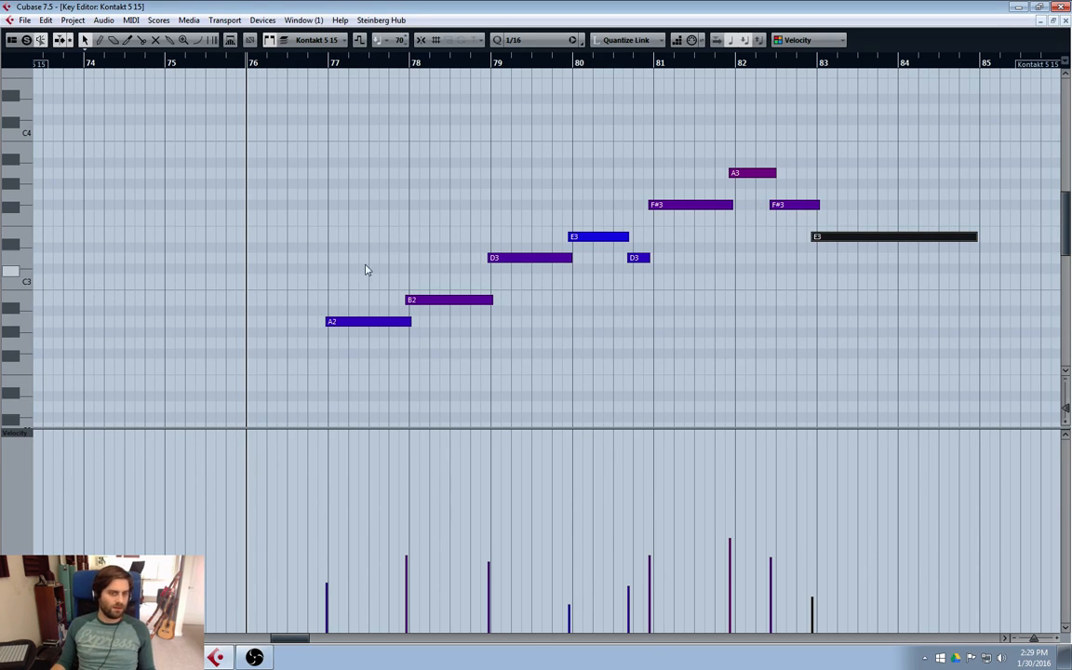
left_click(1064, 21)
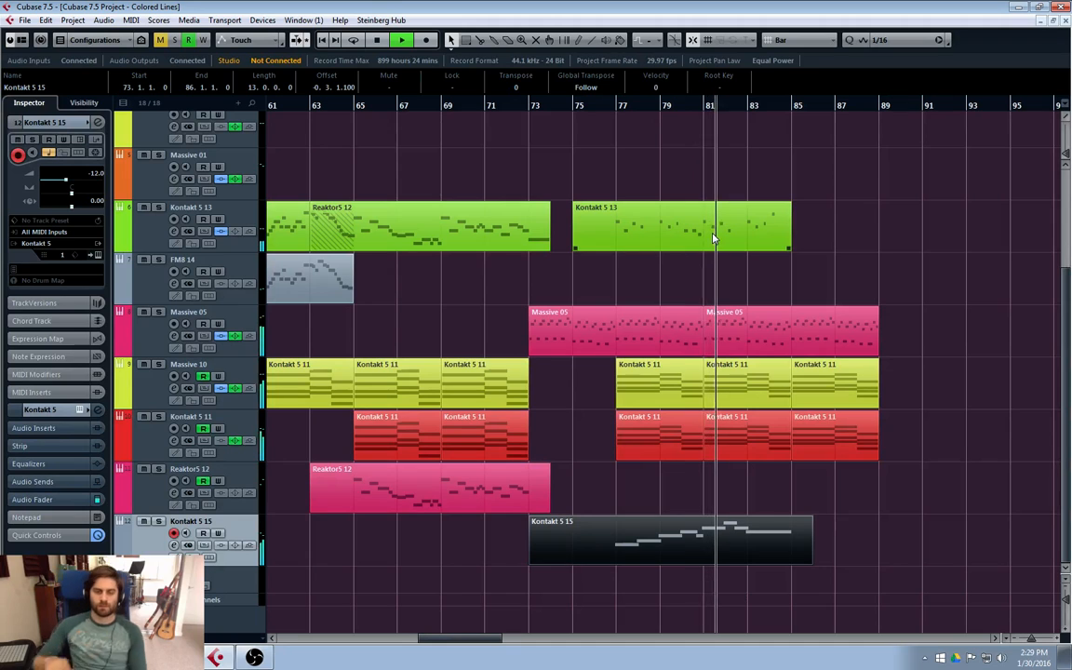
- Reopen the Kontakt 5 15 part, start the short D3 in bar 80 slightly earlier, and lower the velocity of the F#3 at bar 81
left_click(687, 546)
double_click(687, 547)
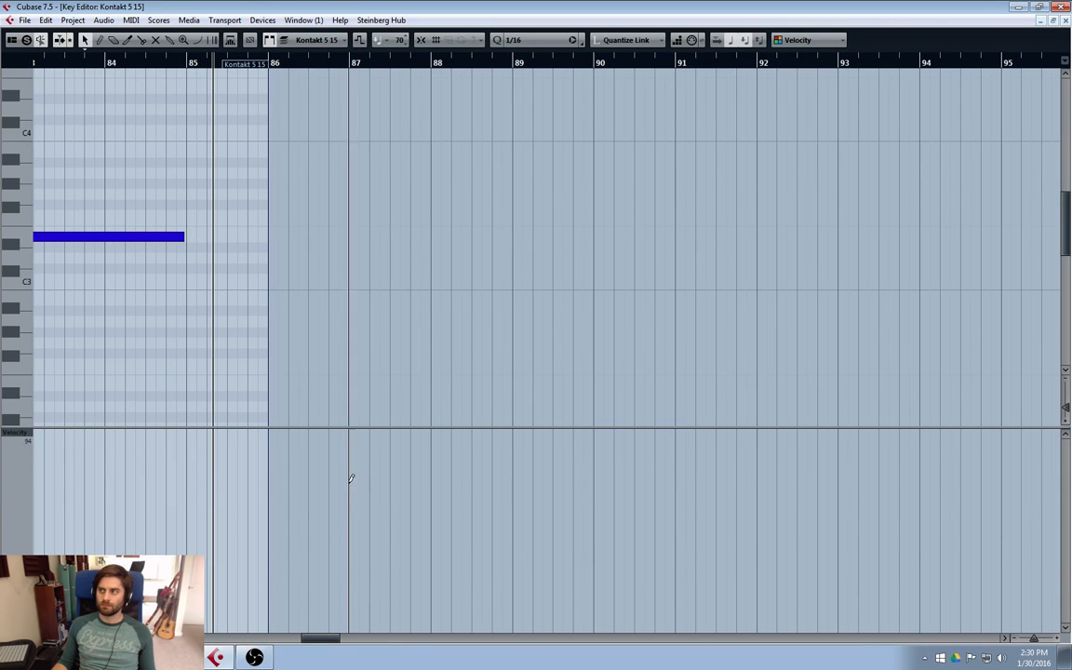
left_click_drag(325, 641, 288, 641)
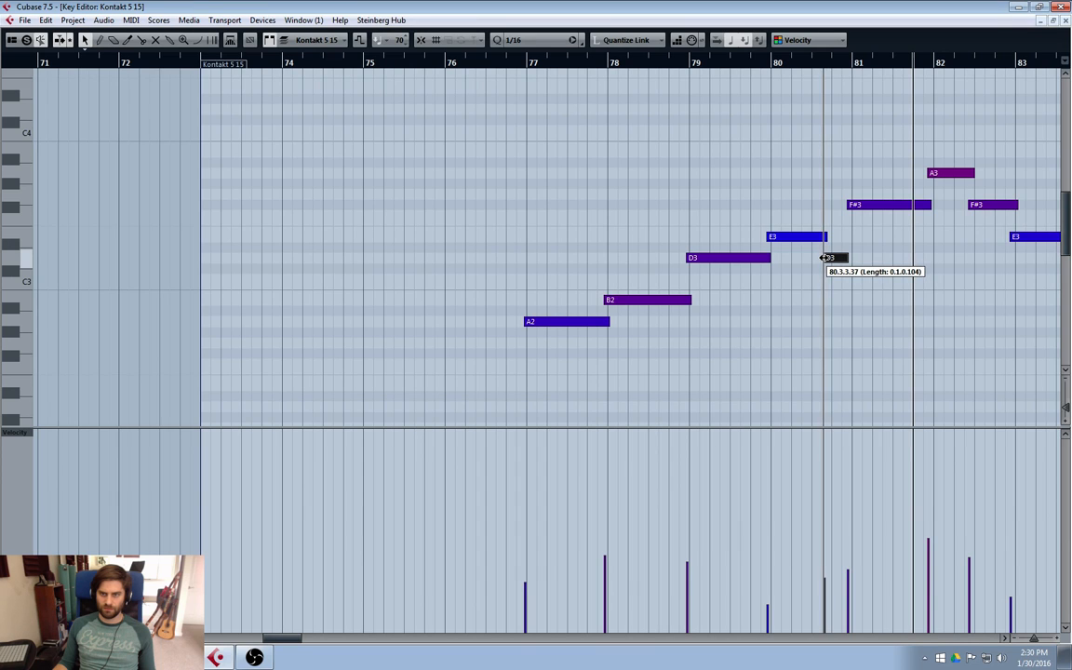
- Replay the edited melody from about bar 76 to bar 86 in the Key Editor, and close the editor
left_click(485, 67)
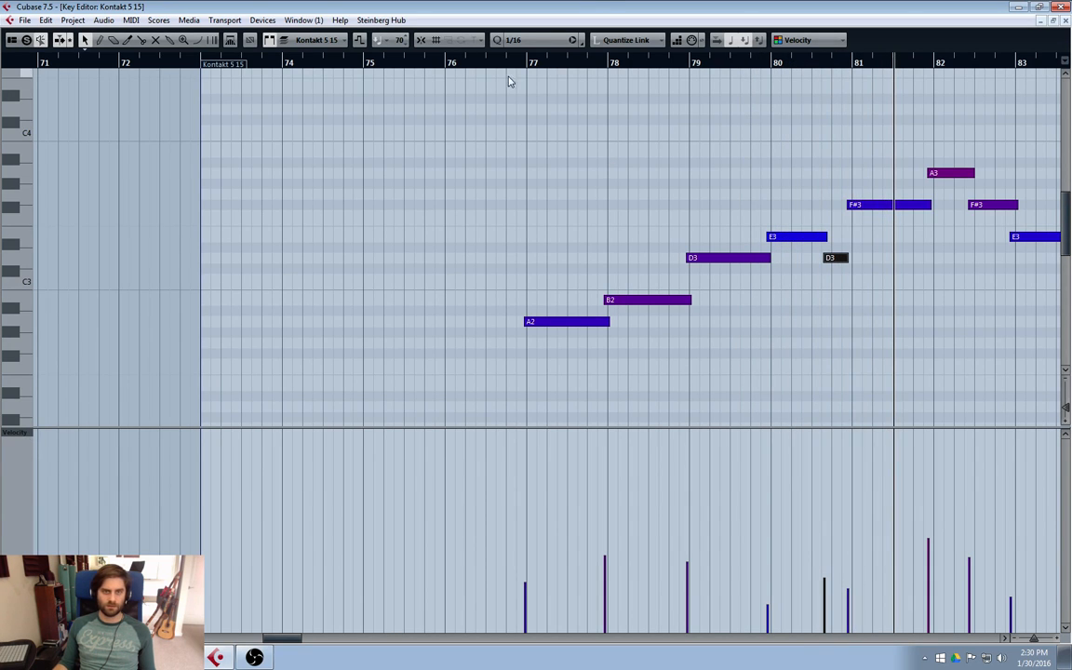
left_click(469, 64)
key("space")
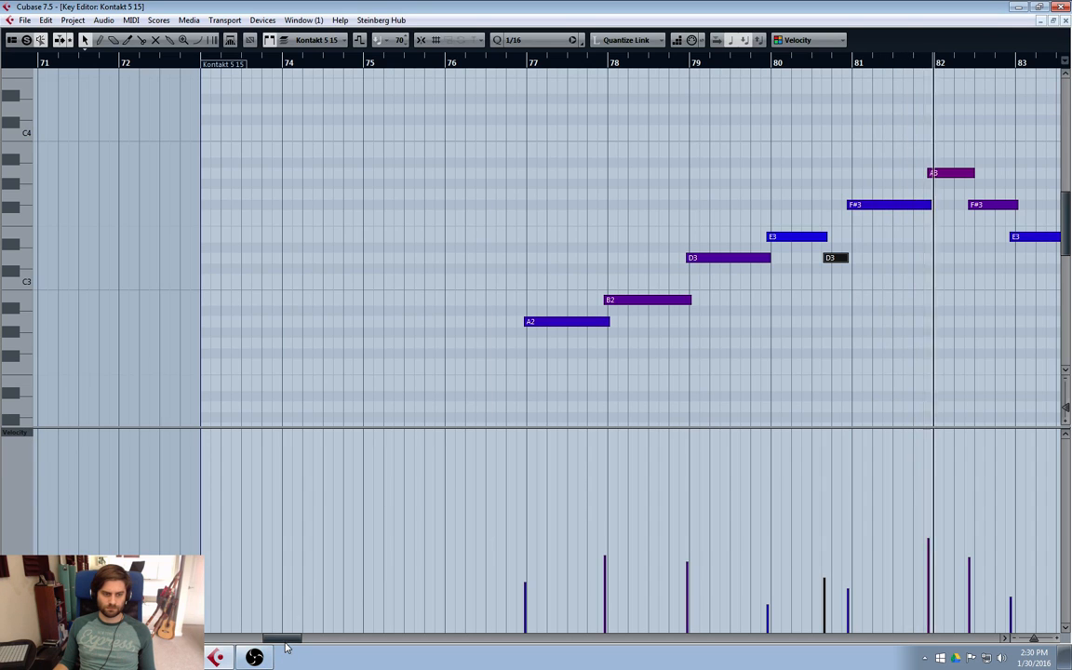
mouse_move(287, 640)
left_mouse_down()
mouse_move(311, 645)
mouse_move(296, 643)
left_mouse_up()
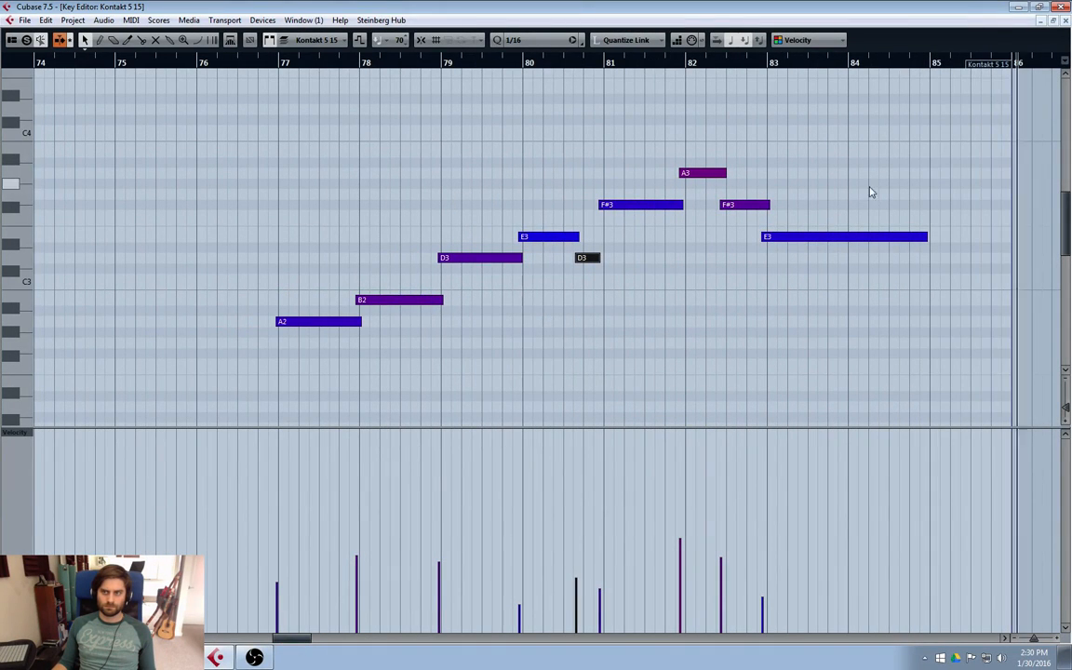
key("space")
left_click(1065, 20)
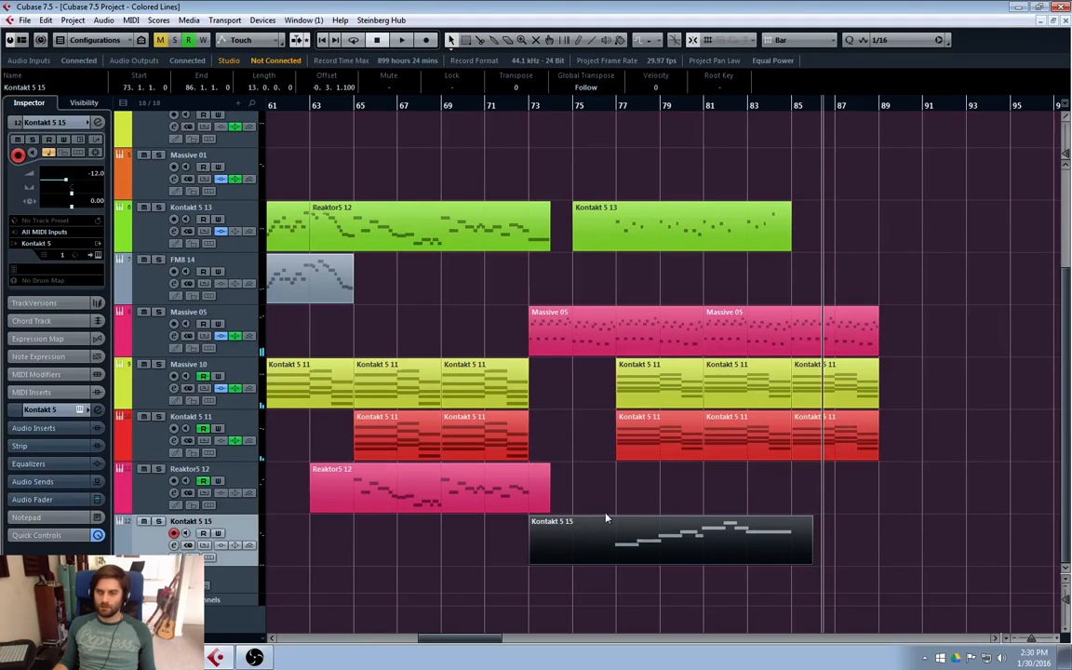
- Play the closing section from bar 73, lower the Kontakt 5 15 track's volume to -16.8, and check its channel settings during playback
left_click(544, 108)
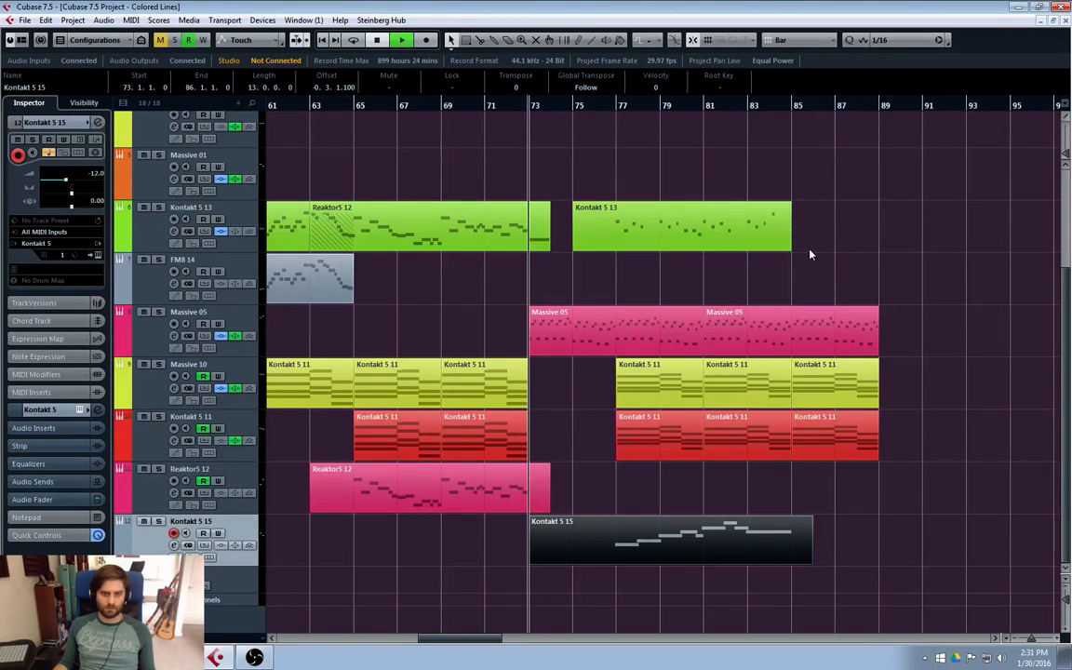
left_click(858, 249)
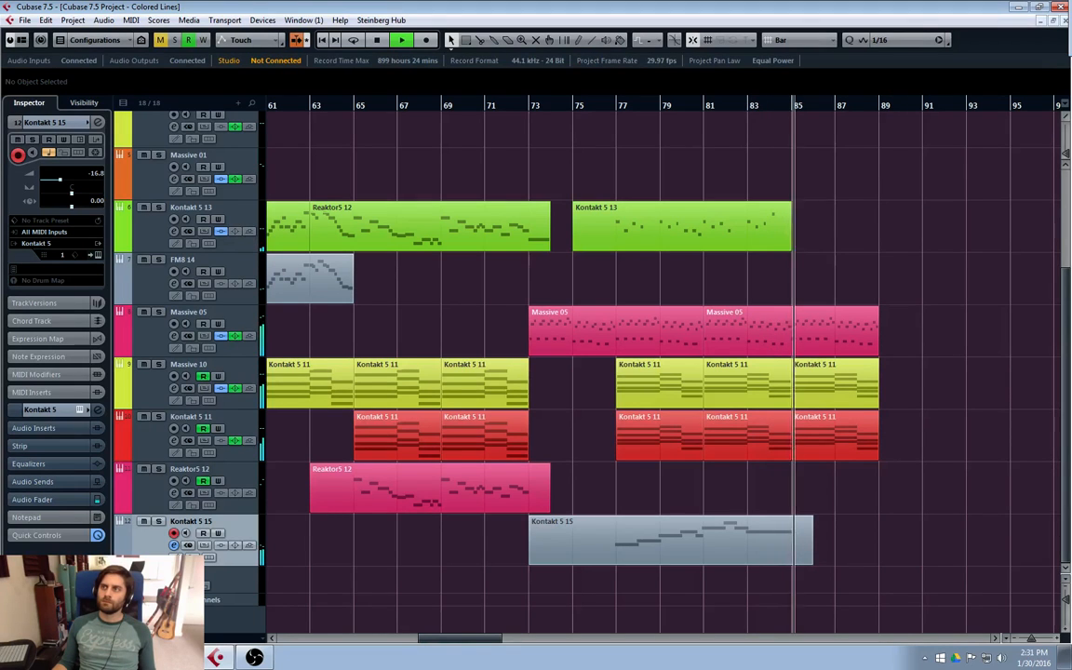
left_click_drag(516, 75, 436, 99)
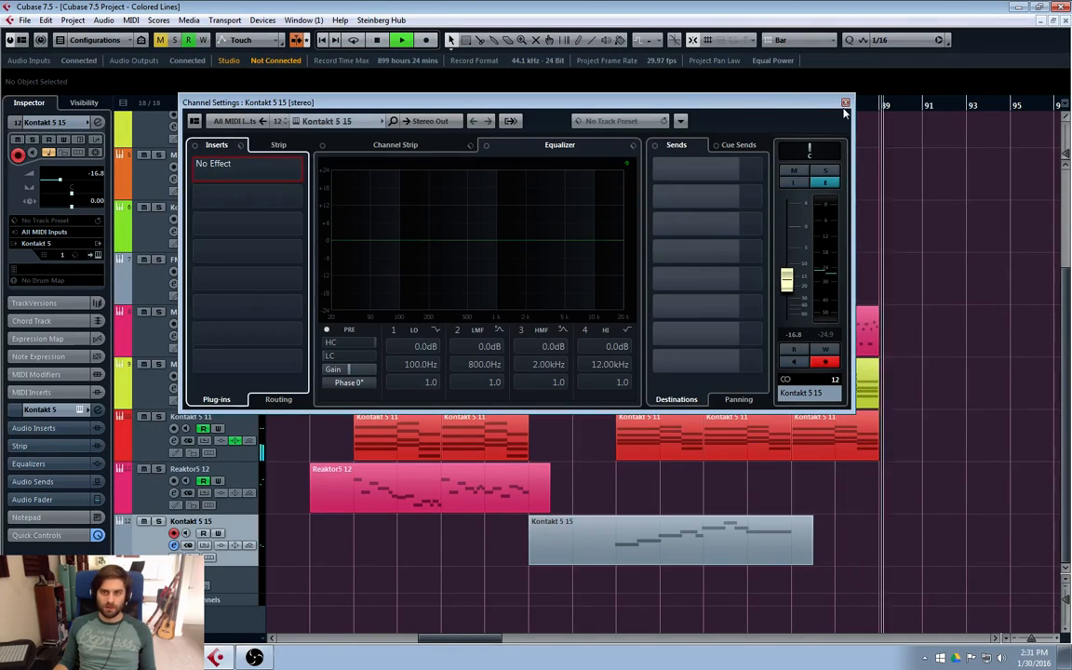
left_click_drag(600, 101, 610, 179)
left_click(594, 106)
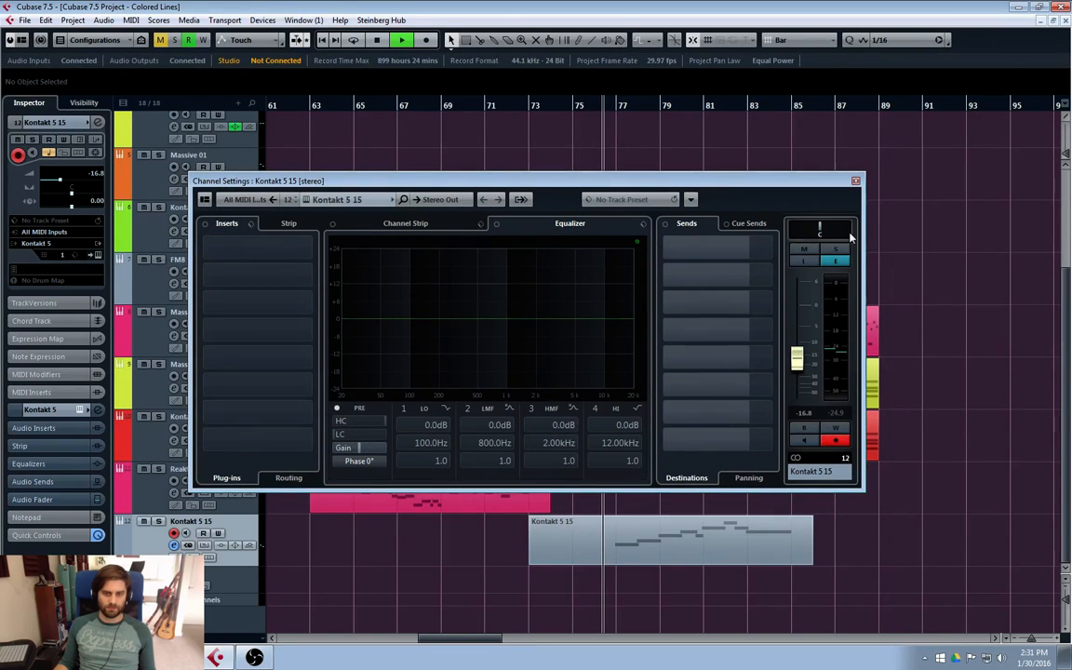
left_click(855, 182)
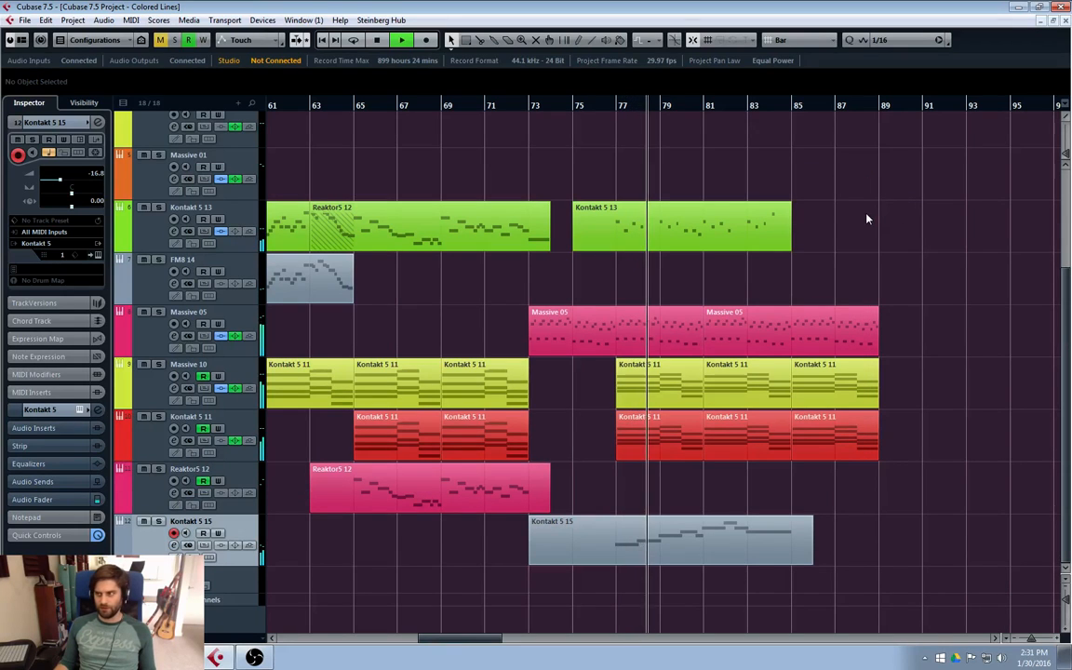
key("space")
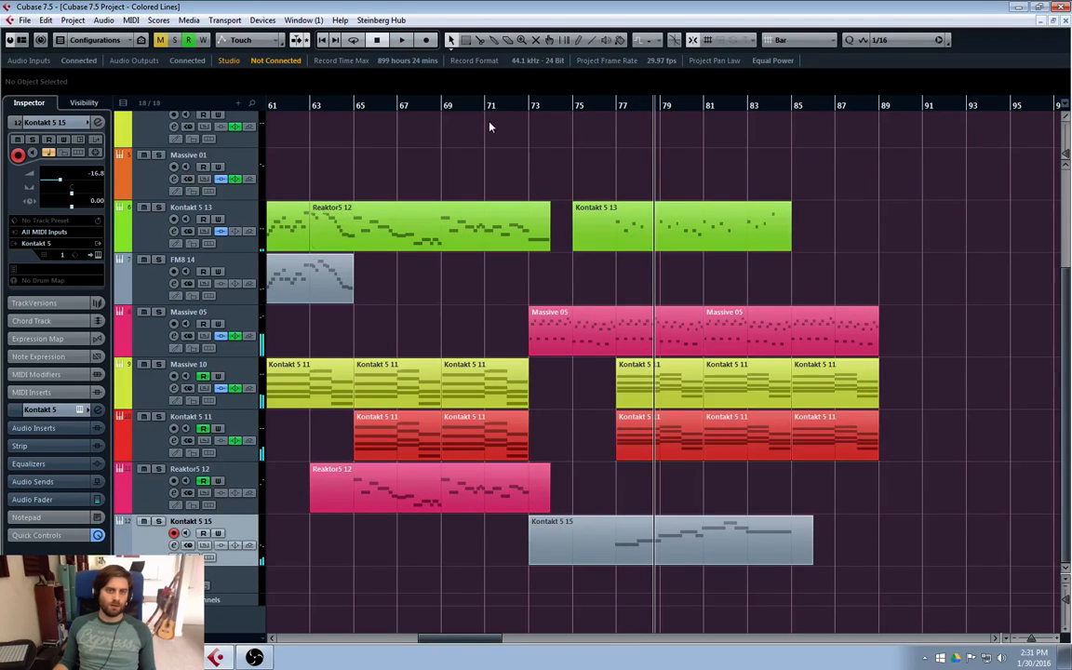
- Examine the transition into the closing section between bars 69 and 73, and place the project cursor at bar 69
left_click(484, 107)
left_click_drag(517, 107, 496, 105)
left_click(479, 107)
left_click(507, 110)
left_click(530, 110)
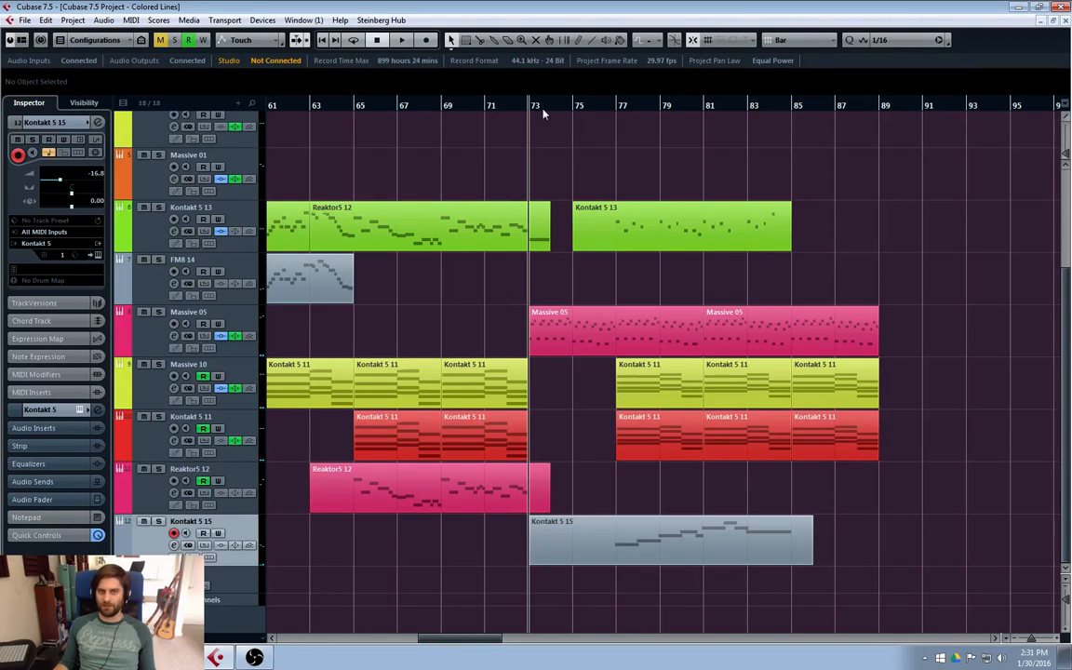
left_click(485, 109)
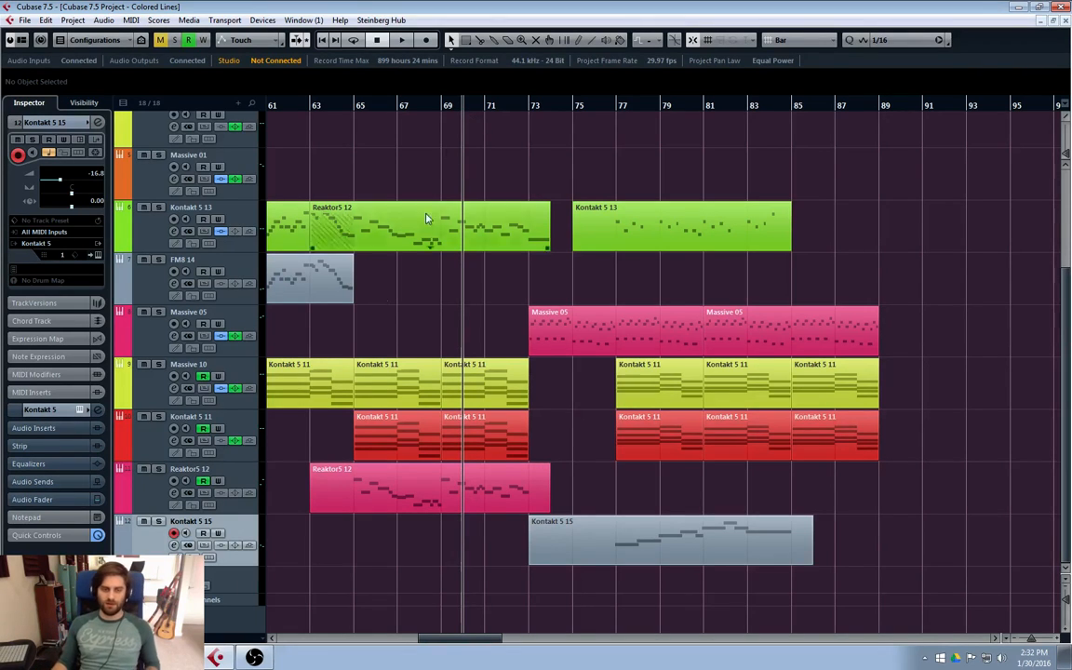
left_click(451, 107)
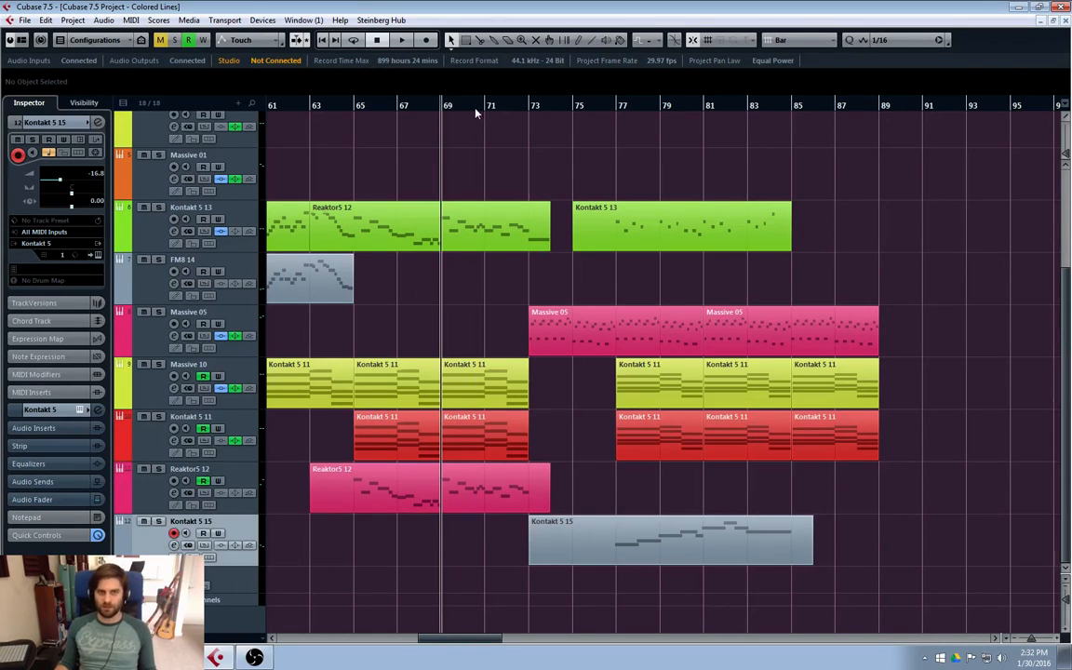
left_click(475, 108)
left_click(456, 107)
left_click(444, 107)
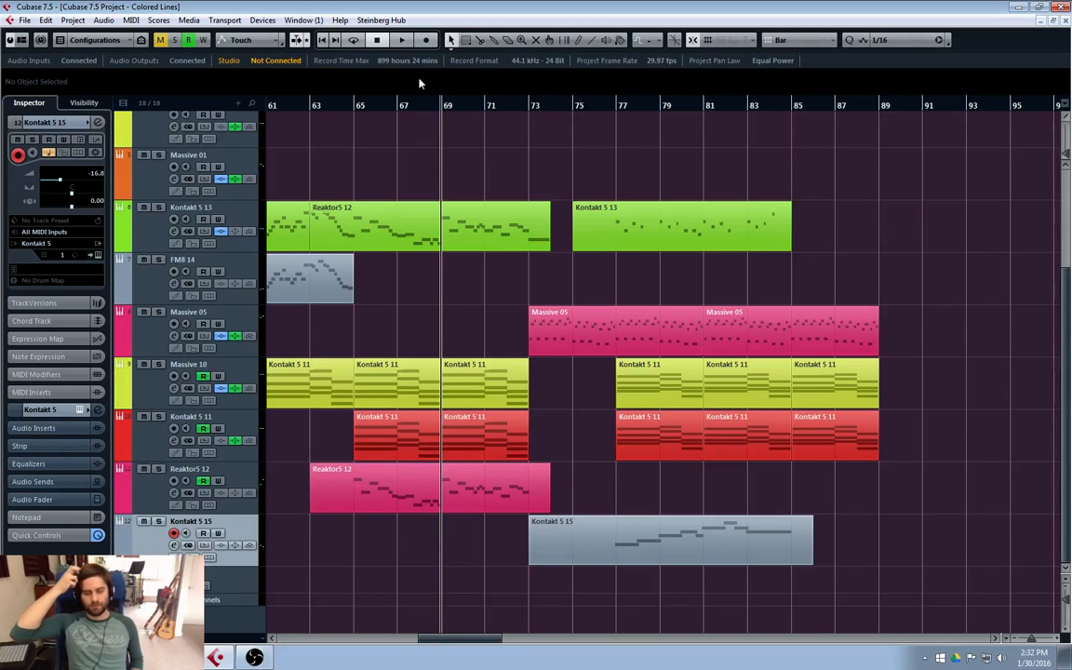
- Check the transition around bars 70 and 71, and set the project cursor at bar 70
left_click(464, 109)
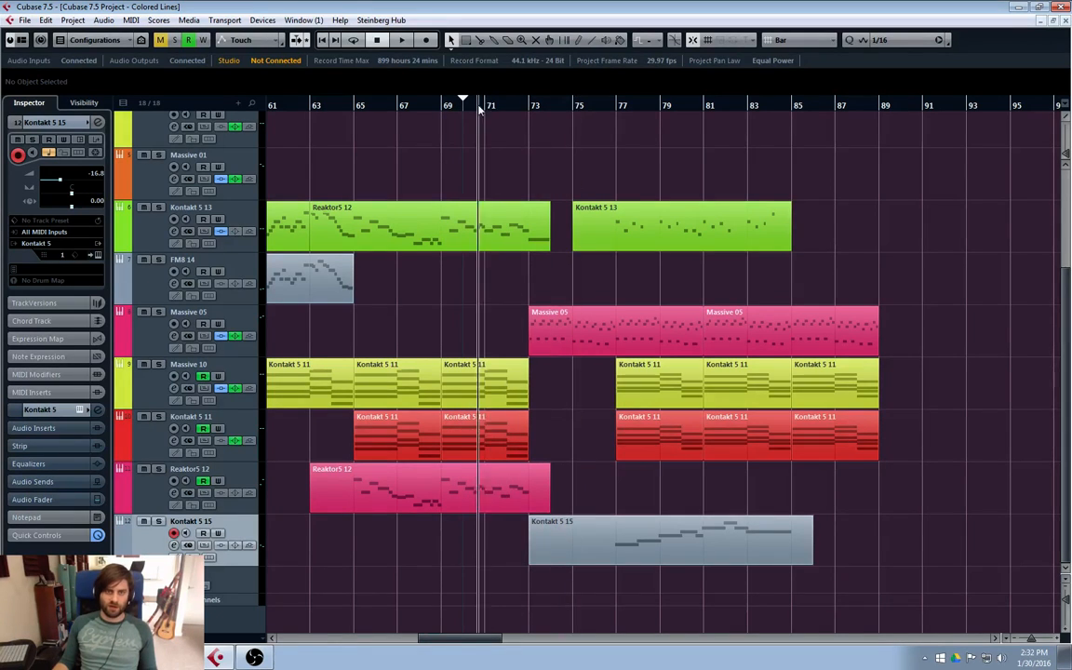
left_click_drag(489, 109, 483, 109)
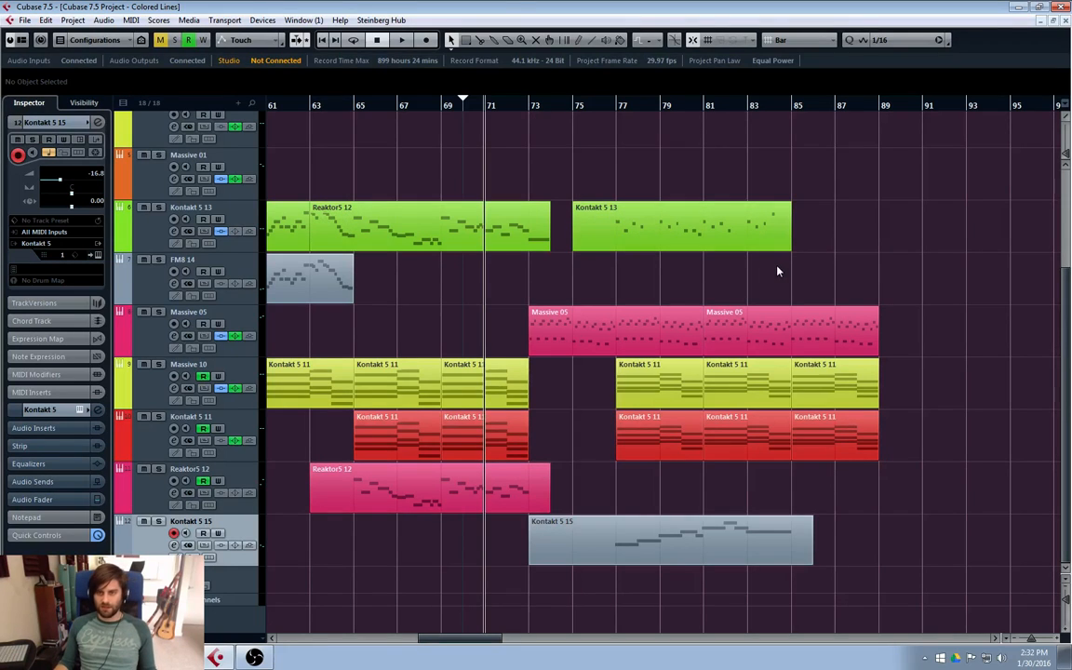
left_click(468, 117)
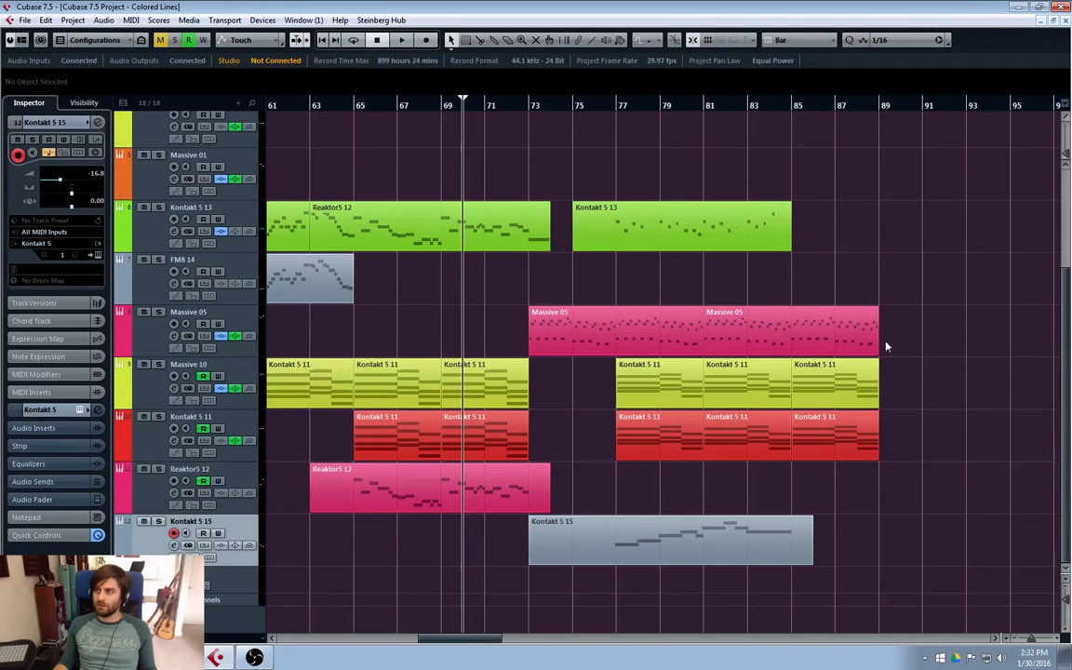
- Shorten the final E3 of the Kontakt 5 15 part to end about midway through bar 84, and close the Key Editor
double_click(770, 548)
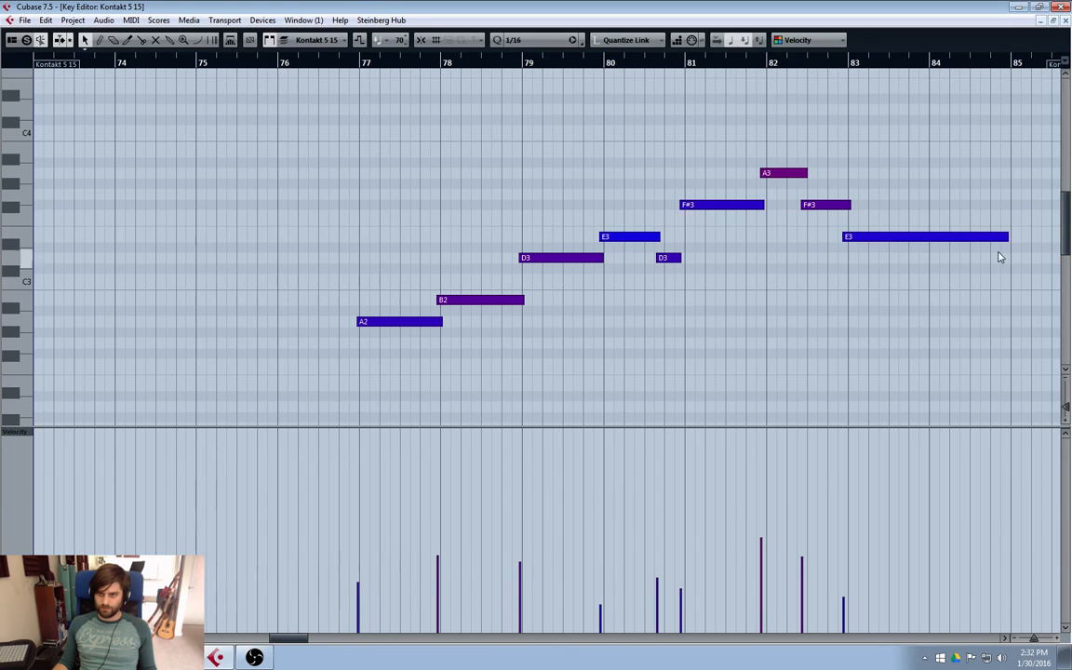
left_click_drag(1003, 238, 968, 238)
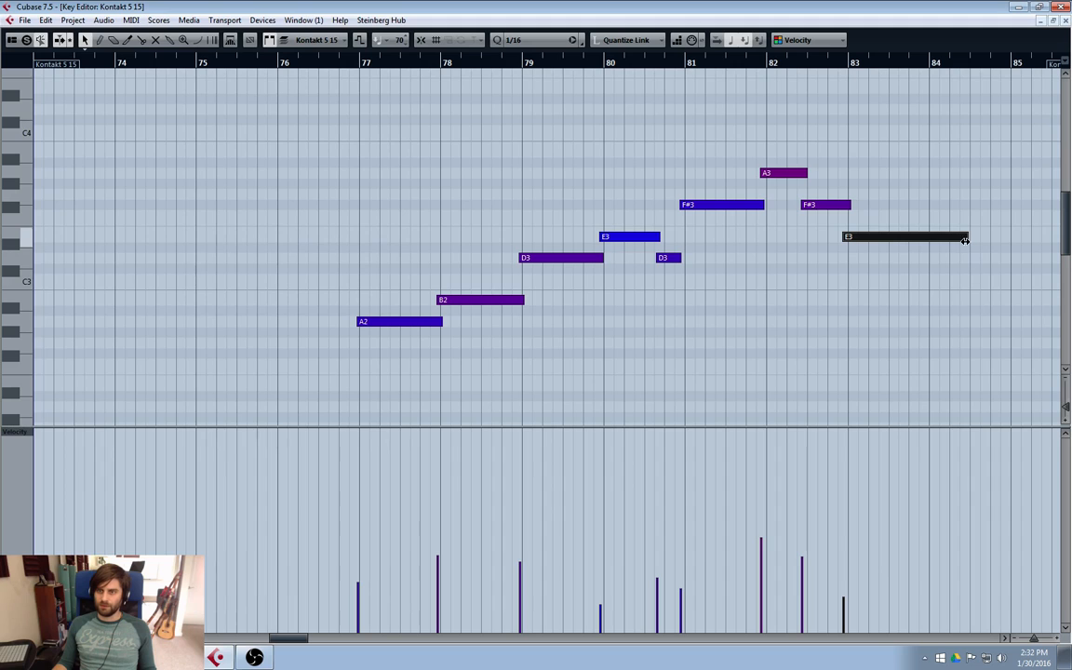
left_click(1065, 21)
left_click(918, 466)
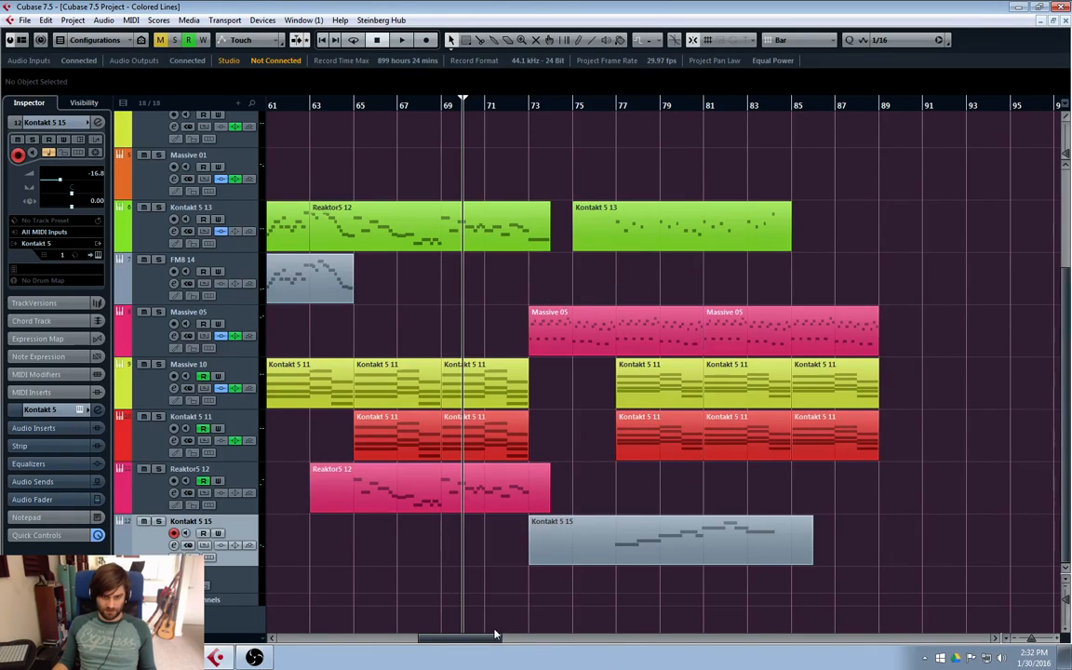
- Play the arrangement from bar 33 into the closing section at about bar 83, following all tracks through to the Kontakt 5 15 part
left_click_drag(471, 639, 369, 662)
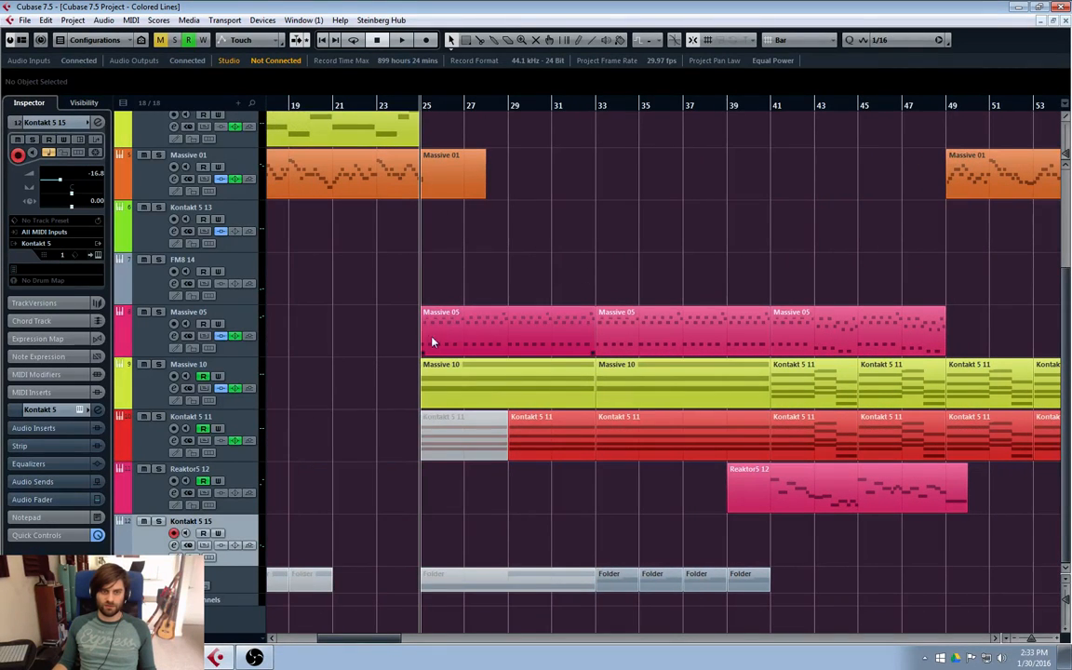
scroll(552, 297, "up", 3)
scroll(826, 374, "down", 2)
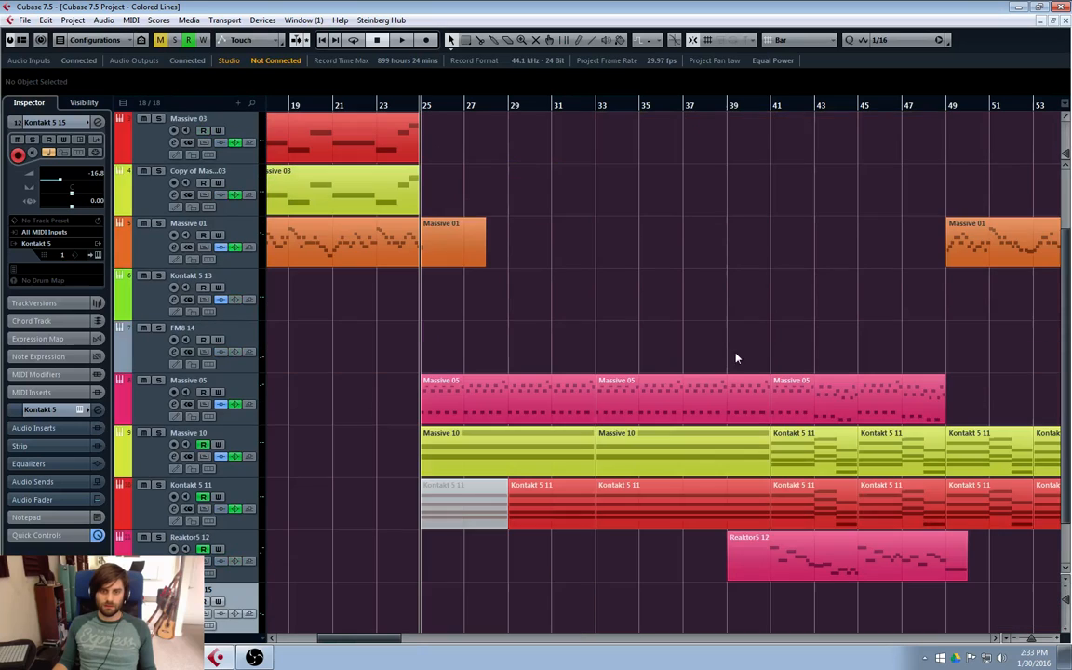
scroll(620, 171, "up", 2)
left_click(598, 106)
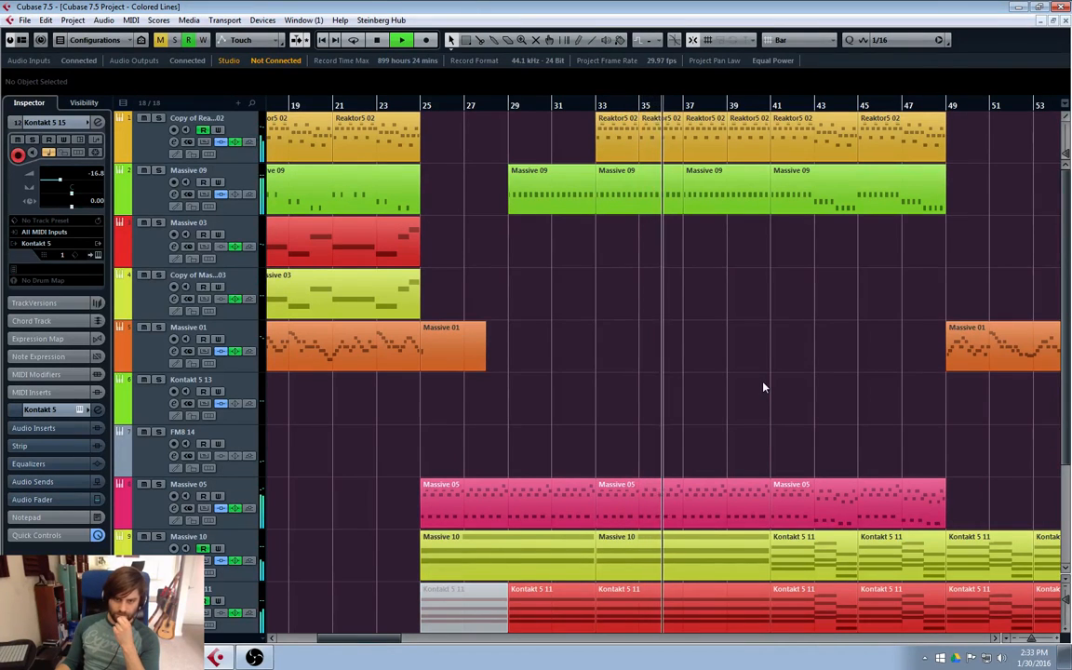
left_click_drag(354, 640, 366, 644)
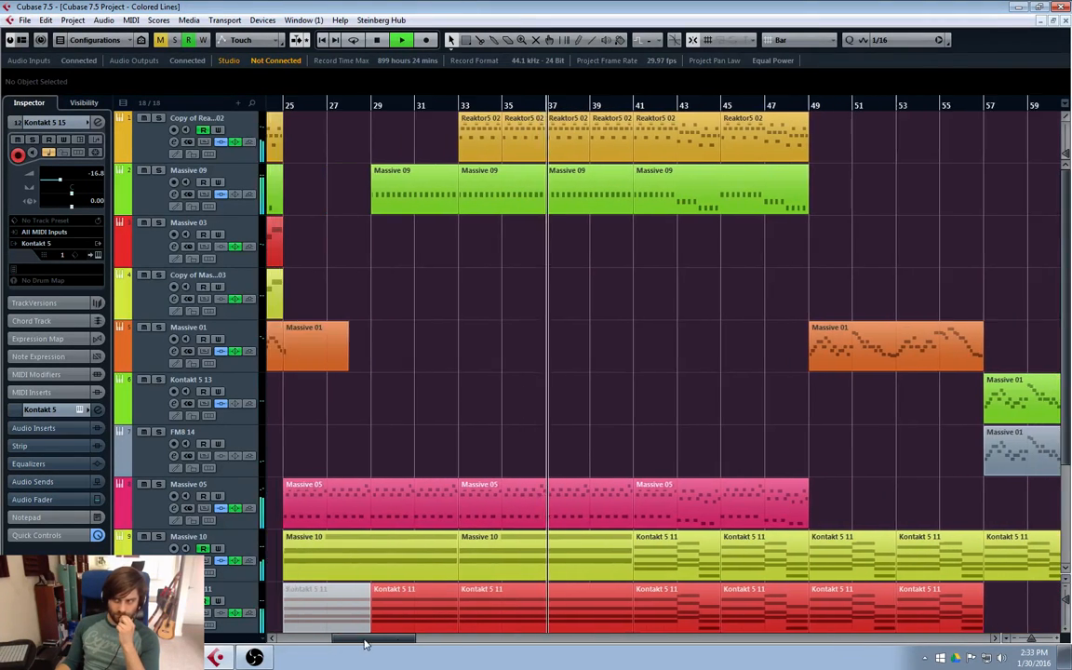
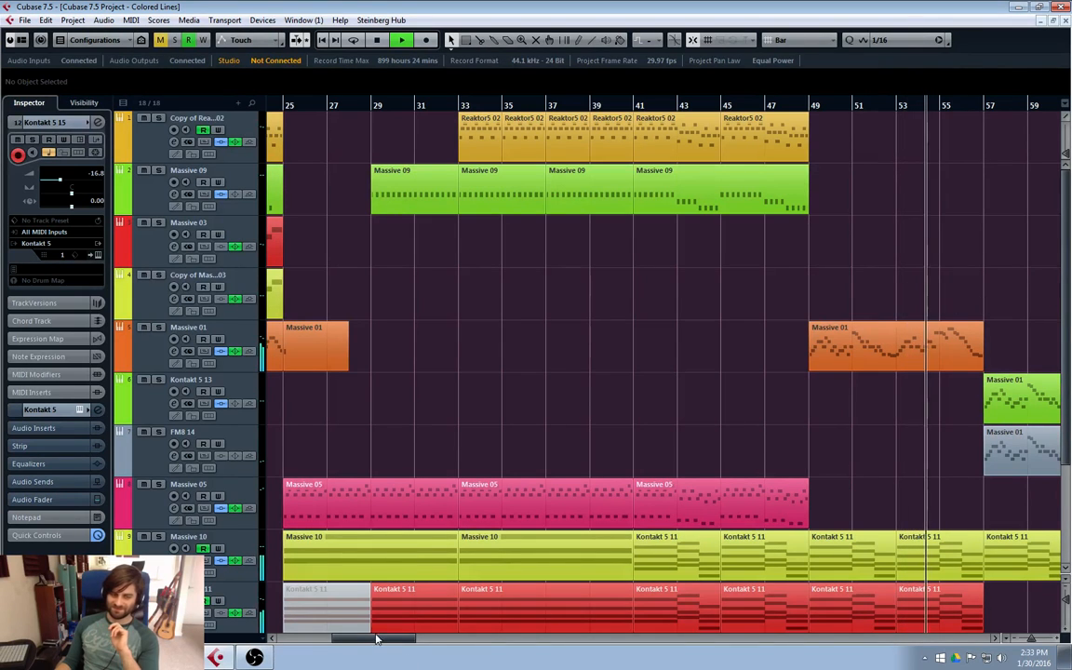
left_click_drag(372, 639, 404, 643)
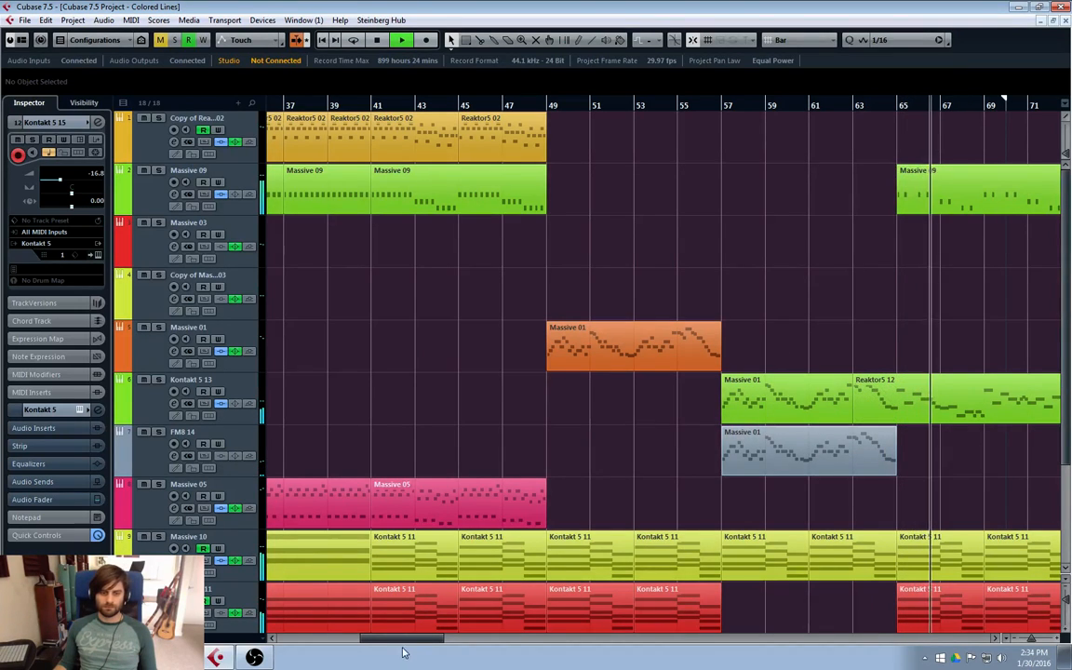
left_click_drag(397, 639, 417, 643)
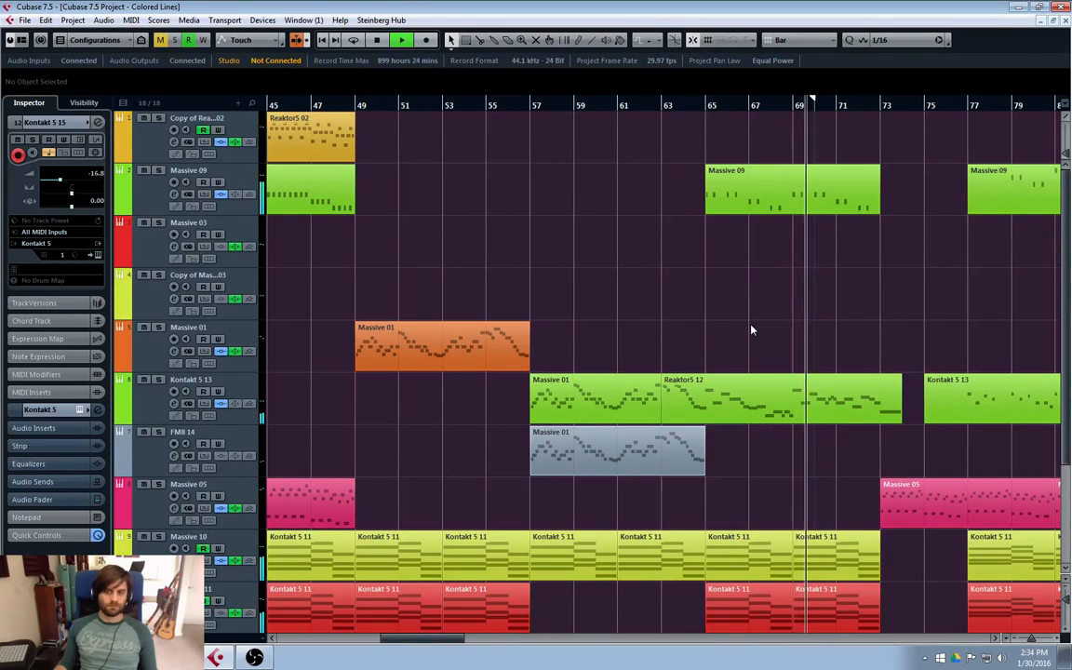
left_click_drag(433, 639, 451, 639)
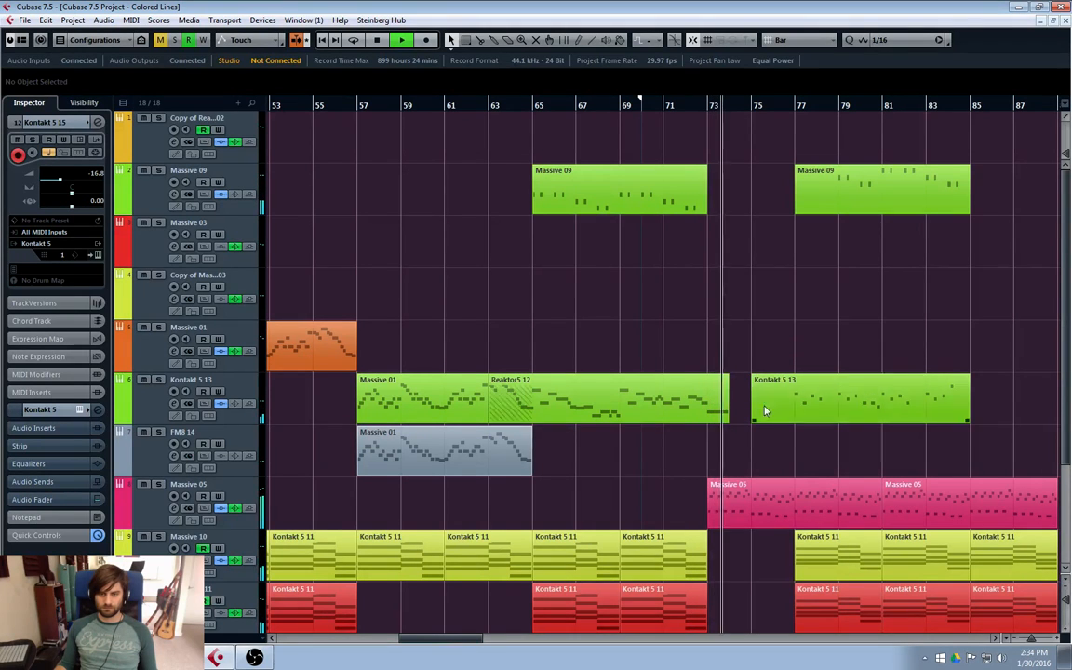
scroll(763, 409, "down", 3)
left_click_drag(434, 641, 452, 641)
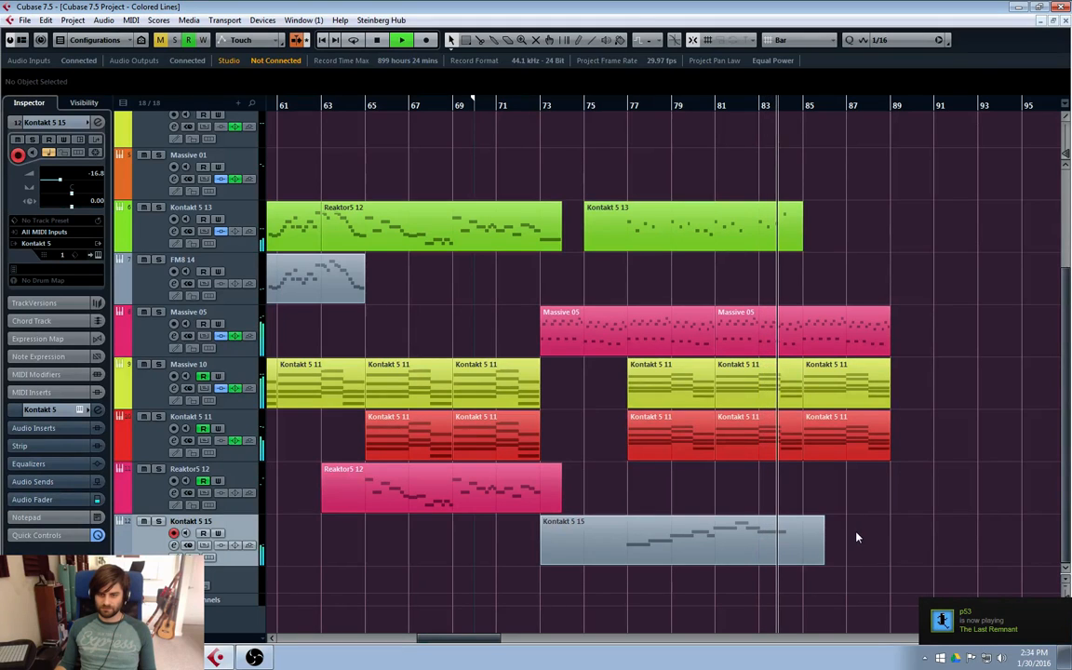
- Lengthen the final E3 of the Kontakt 5 15 part to end just before bar 85, and close the Key Editor
double_click(787, 545)
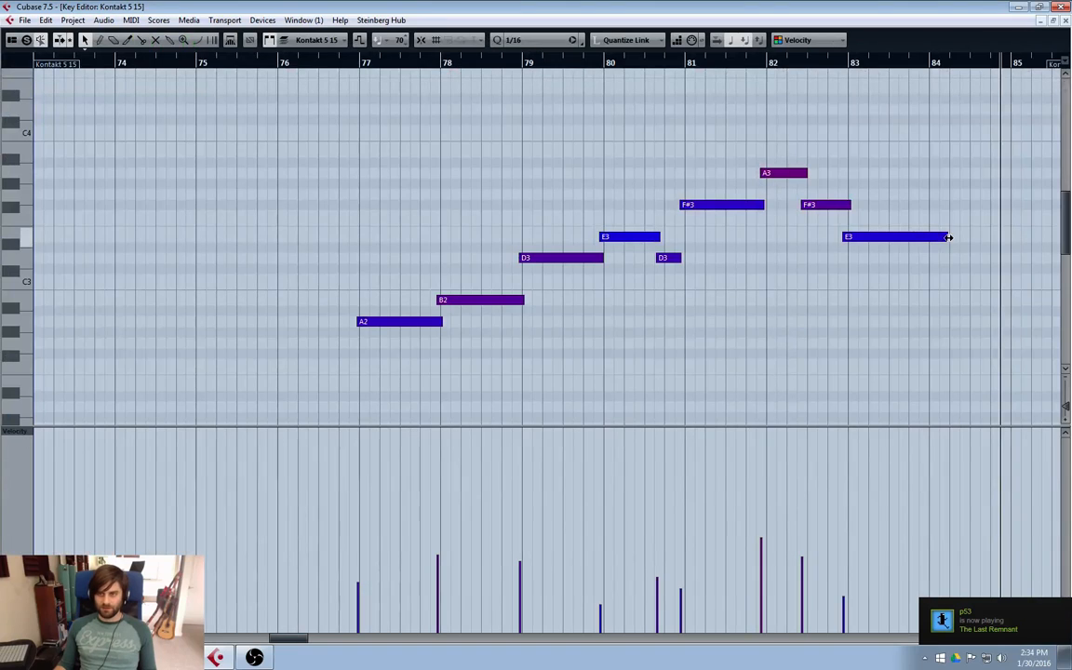
left_click_drag(948, 237, 1004, 240)
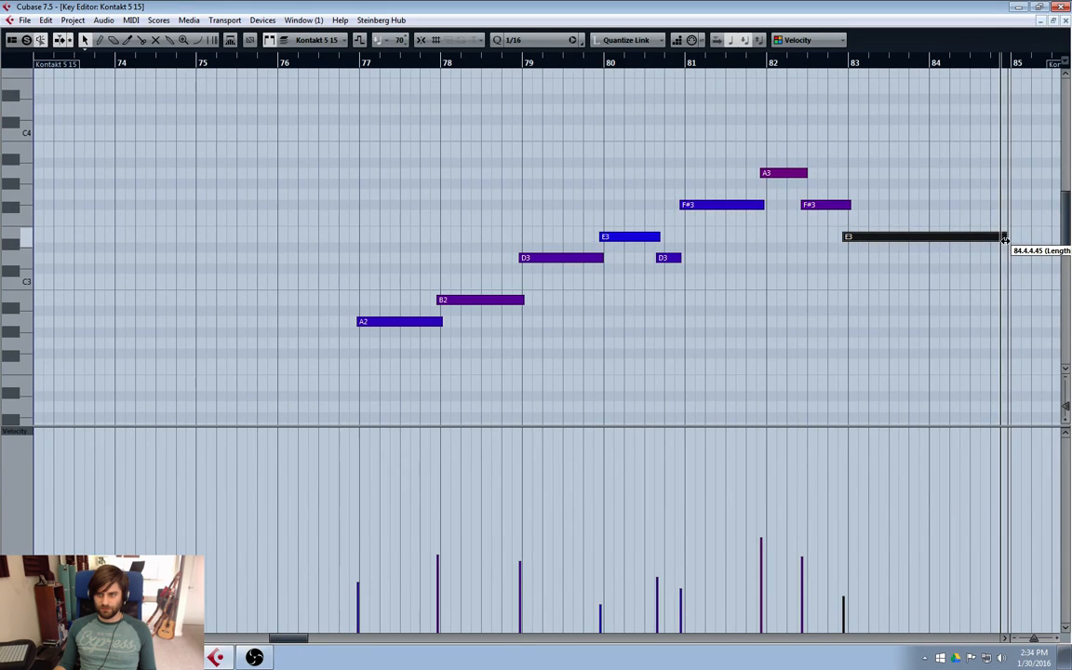
left_click(1066, 20)
left_click(813, 302)
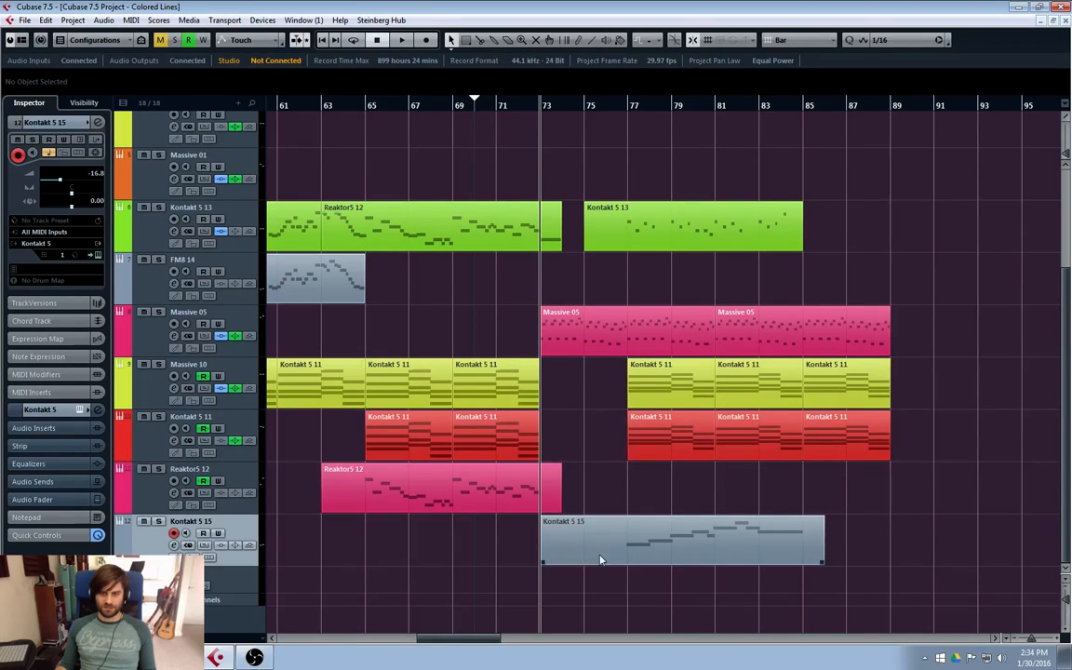
- Move the Kontakt 5 15 part to start at bar 77 and the short Kontakt 5 13 part to start at bar 79
left_click_drag(600, 559, 688, 561)
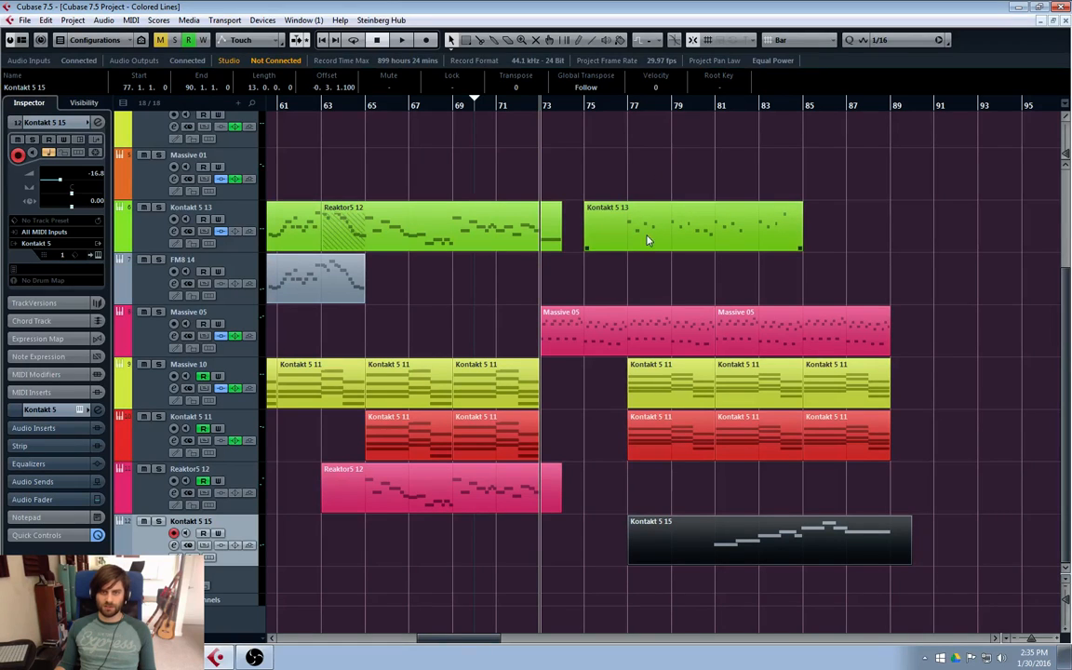
left_click_drag(647, 242, 707, 244)
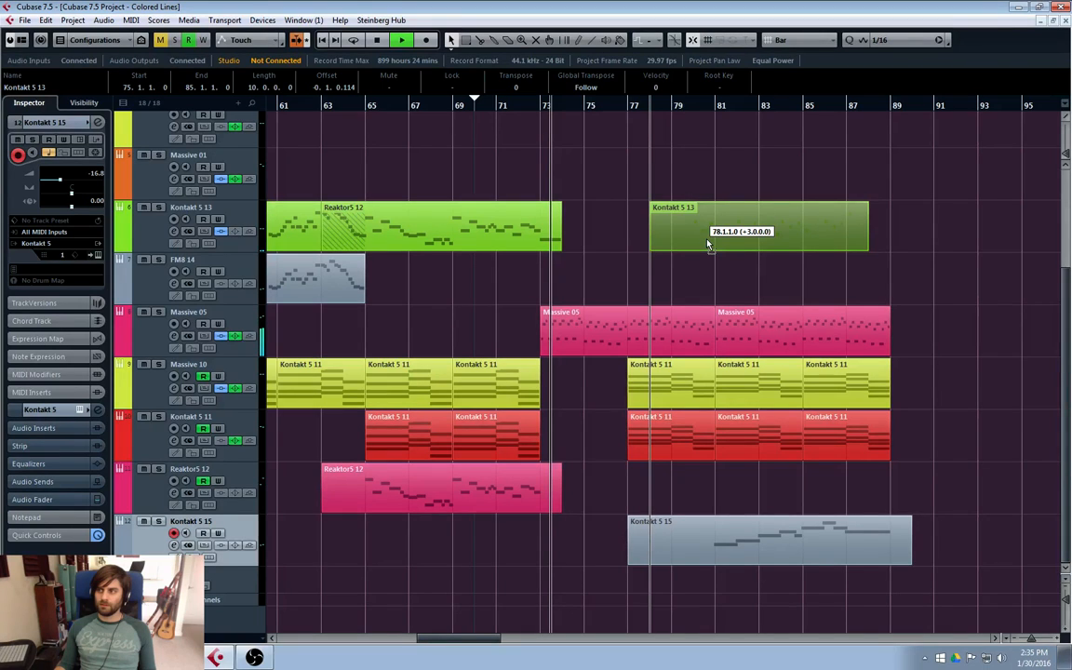
left_click_drag(706, 245, 727, 248)
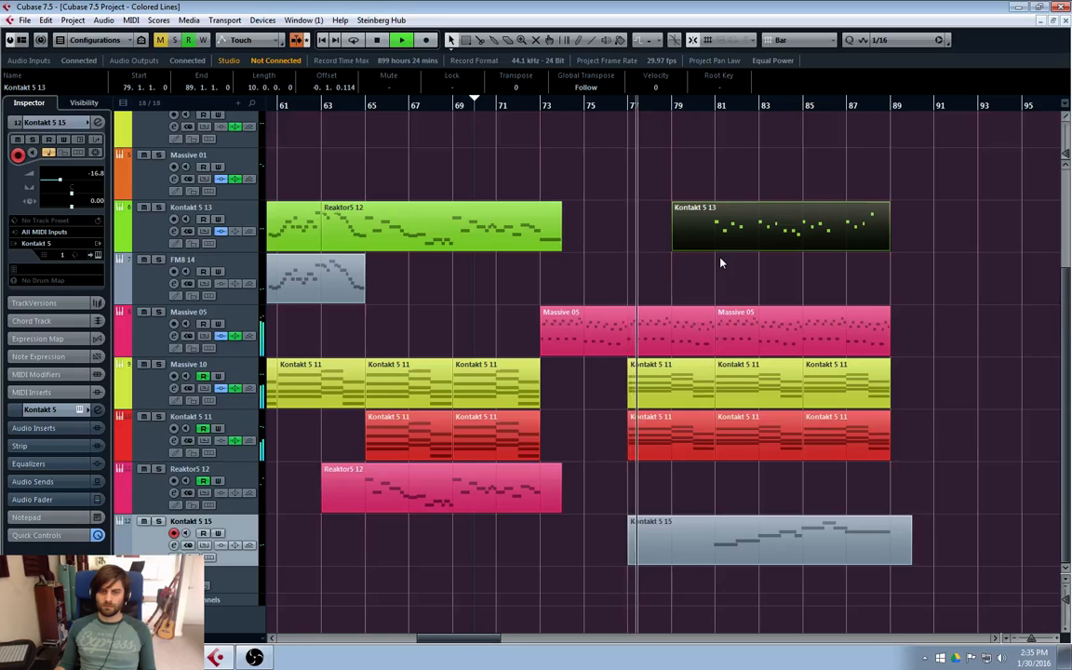
- Try a high EQ band of -0.9 dB at 3.64 kHz in the Massive 09 channel settings during playback
scroll(456, 253, "up", 3)
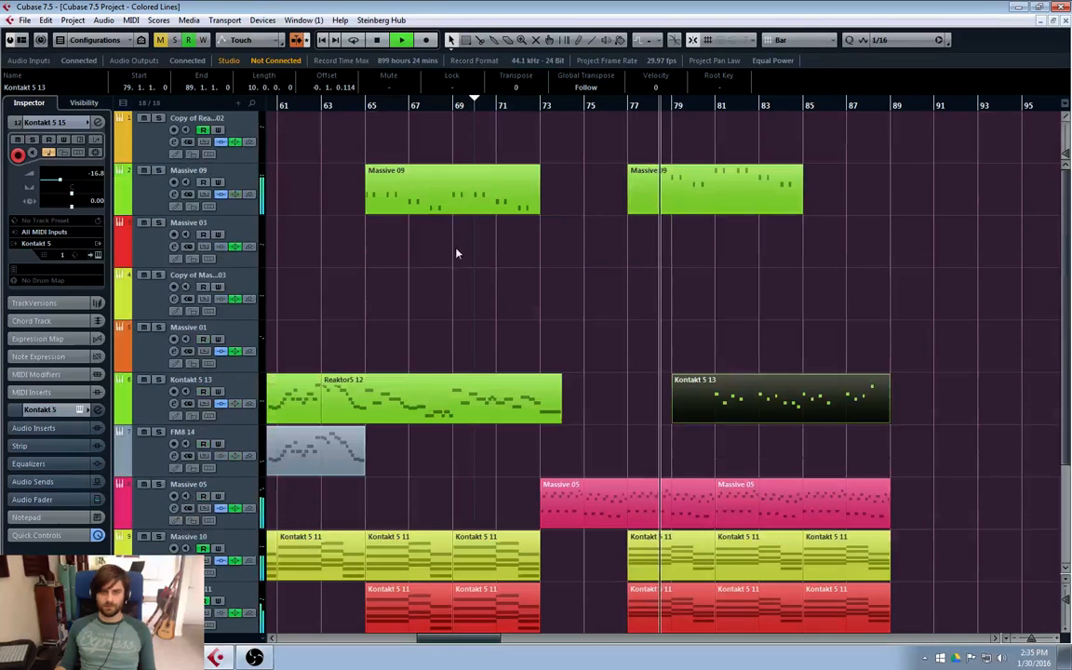
left_click(131, 174)
left_click(162, 183)
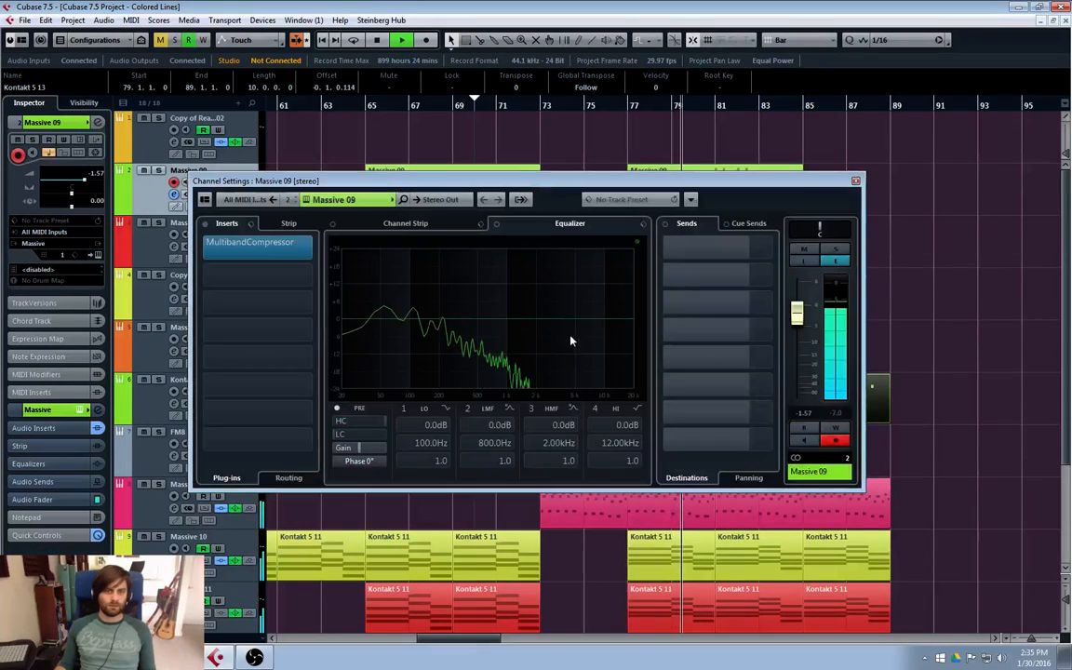
mouse_move(566, 335)
left_mouse_down()
mouse_move(544, 346)
mouse_move(538, 383)
mouse_move(491, 377)
mouse_move(507, 381)
mouse_move(550, 310)
mouse_move(561, 316)
left_mouse_up()
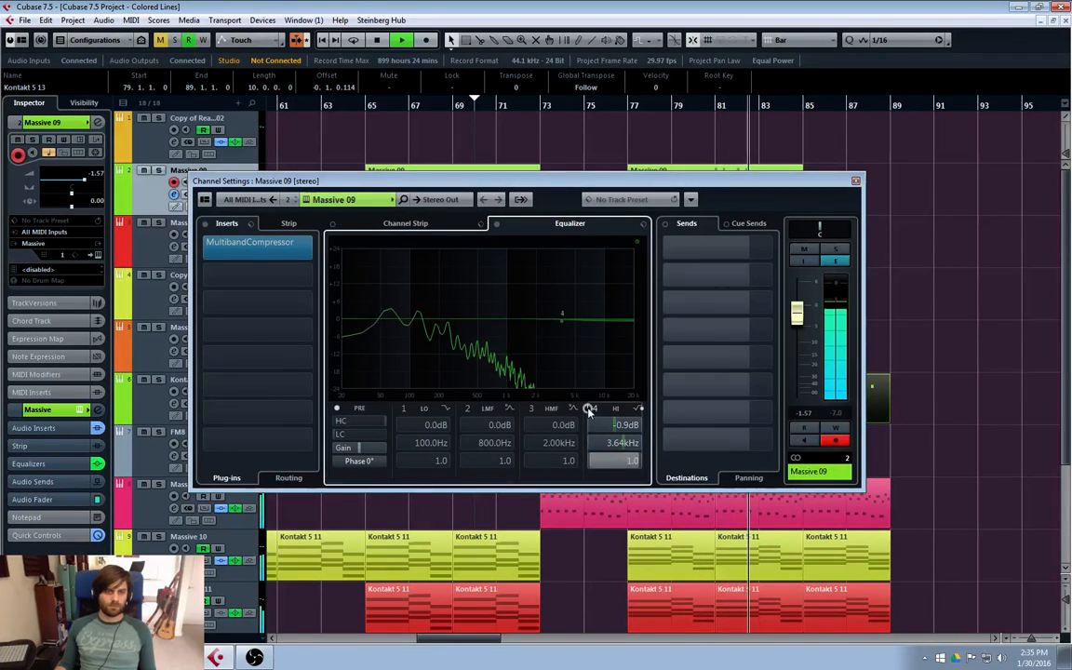
- Inspect the MultibandCompressor insert on Massive 09, and close its window and the channel settings
left_click(259, 245)
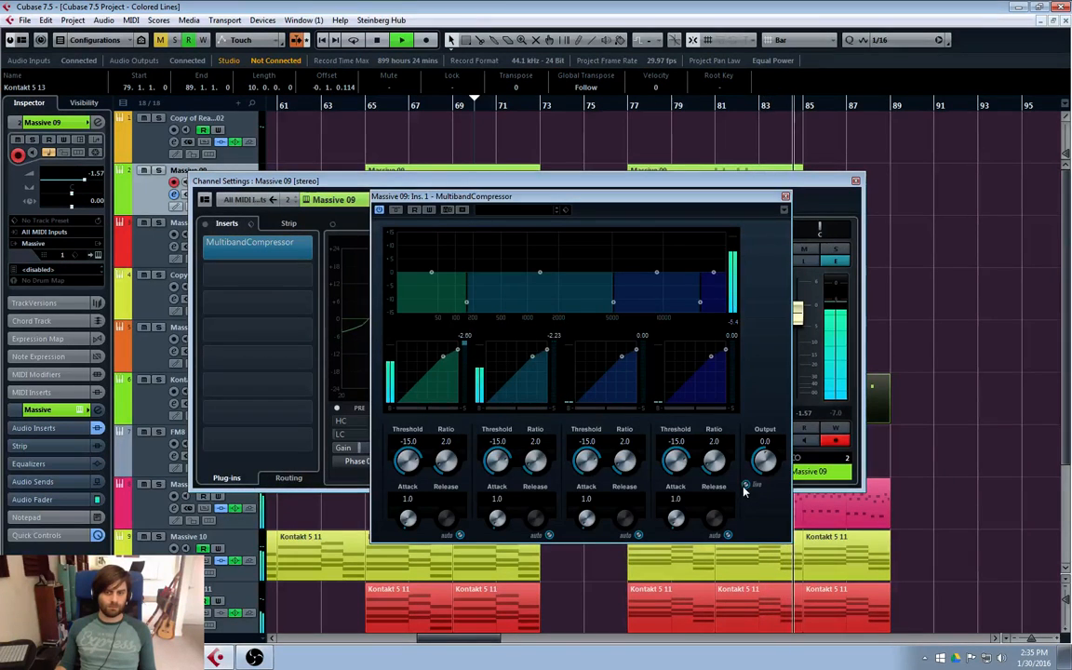
left_click(784, 195)
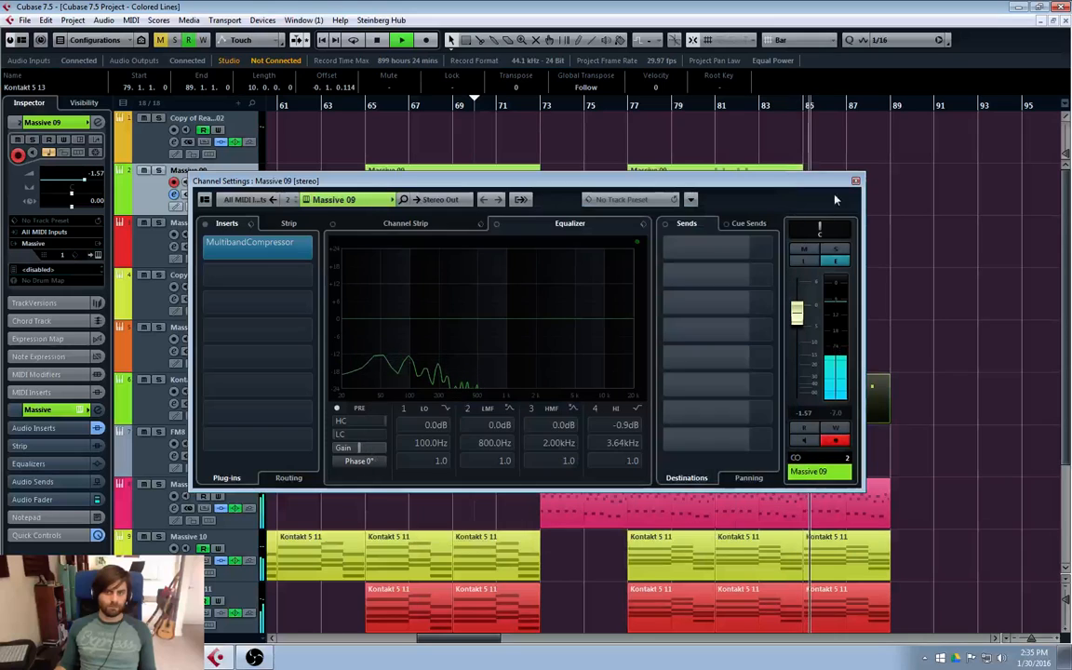
left_click(854, 180)
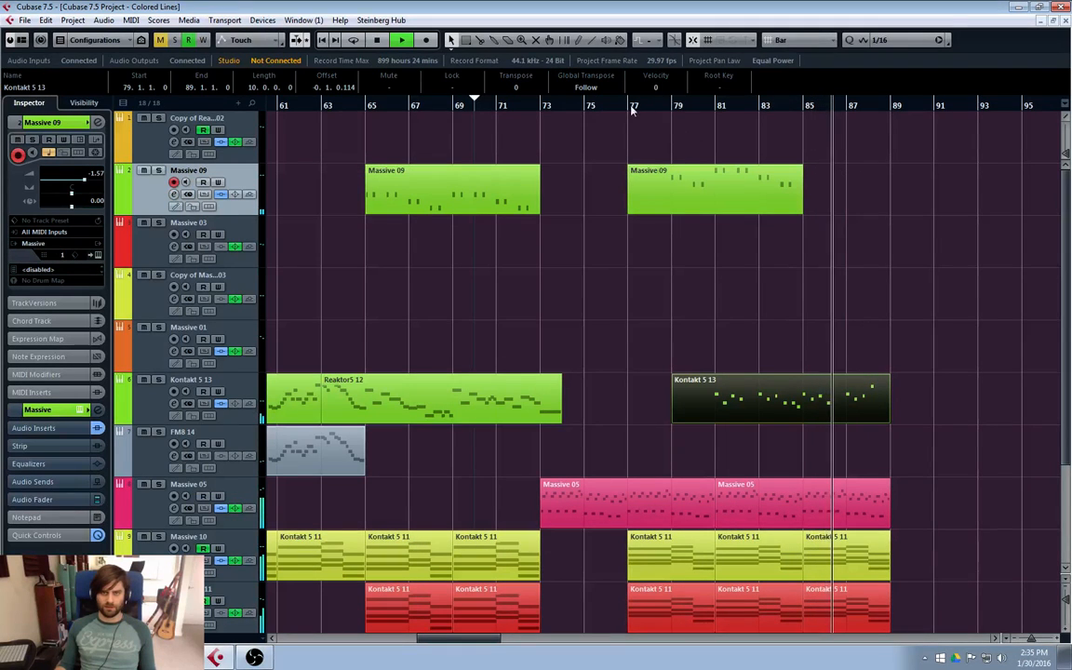
- Duplicate the Massive 09 part at bar 77 to bar 85, and place the project cursor at bar 77
left_click(725, 200)
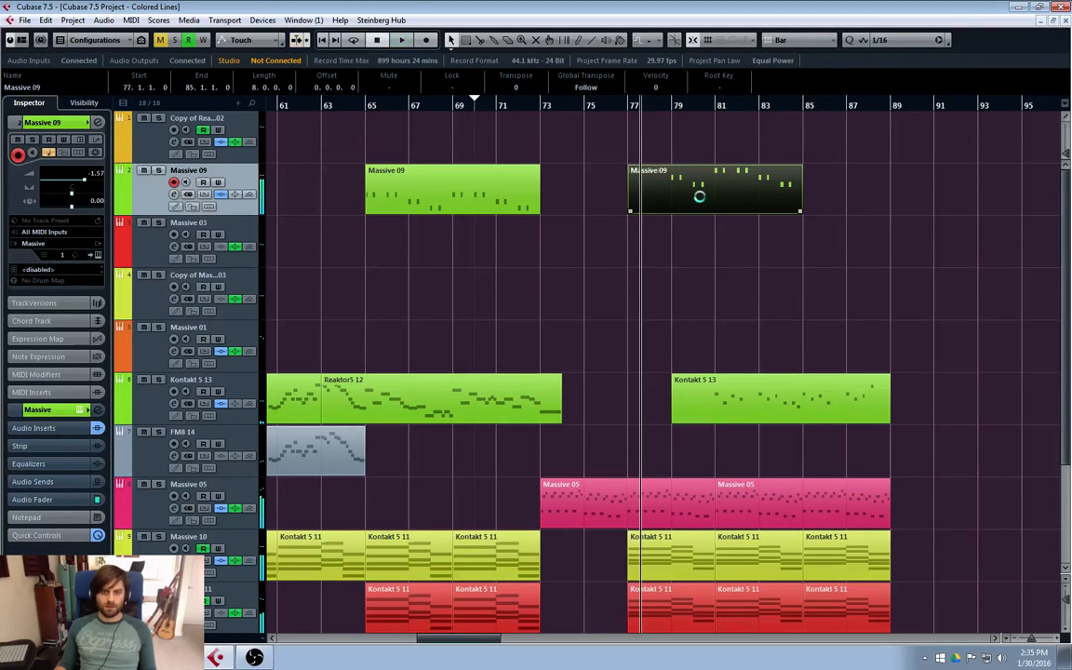
key("ctrl+d")
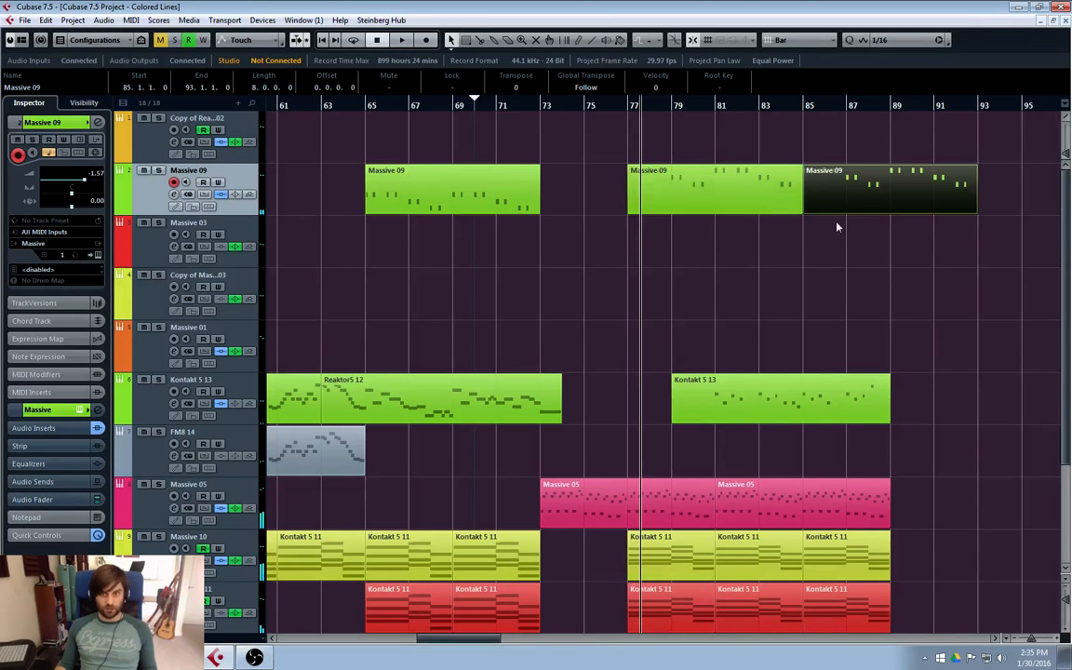
left_click(624, 105)
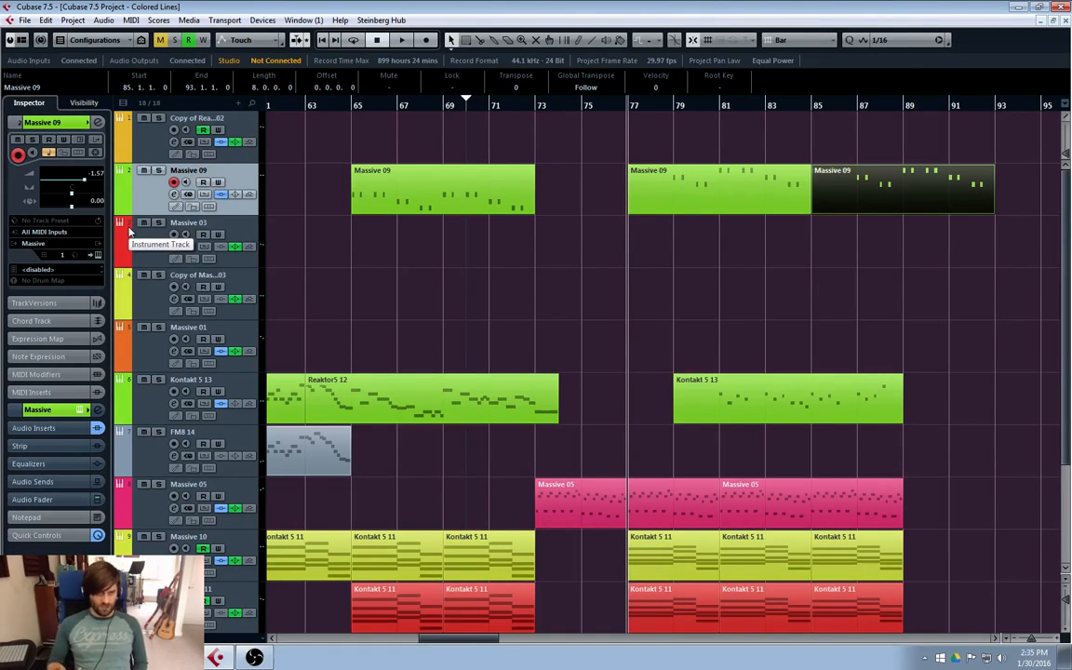
- Inspect the Massive instrument on the Massive 09 track and the Reaktor5 SteamPipe 2 instrument on the top track, and close their windows
left_click(132, 401)
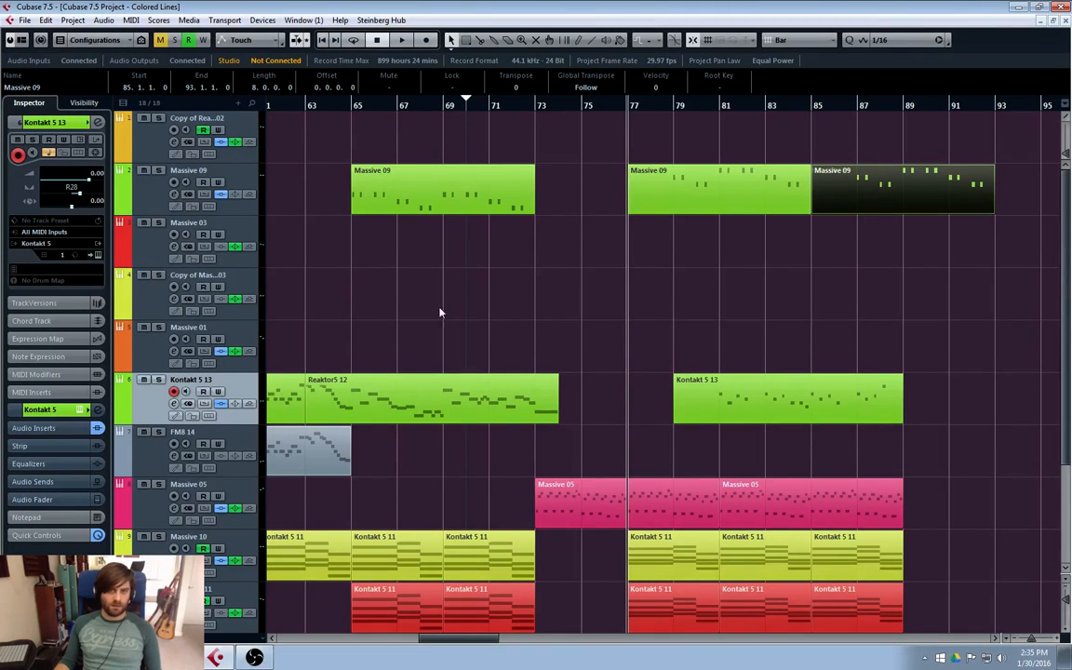
left_click(157, 195)
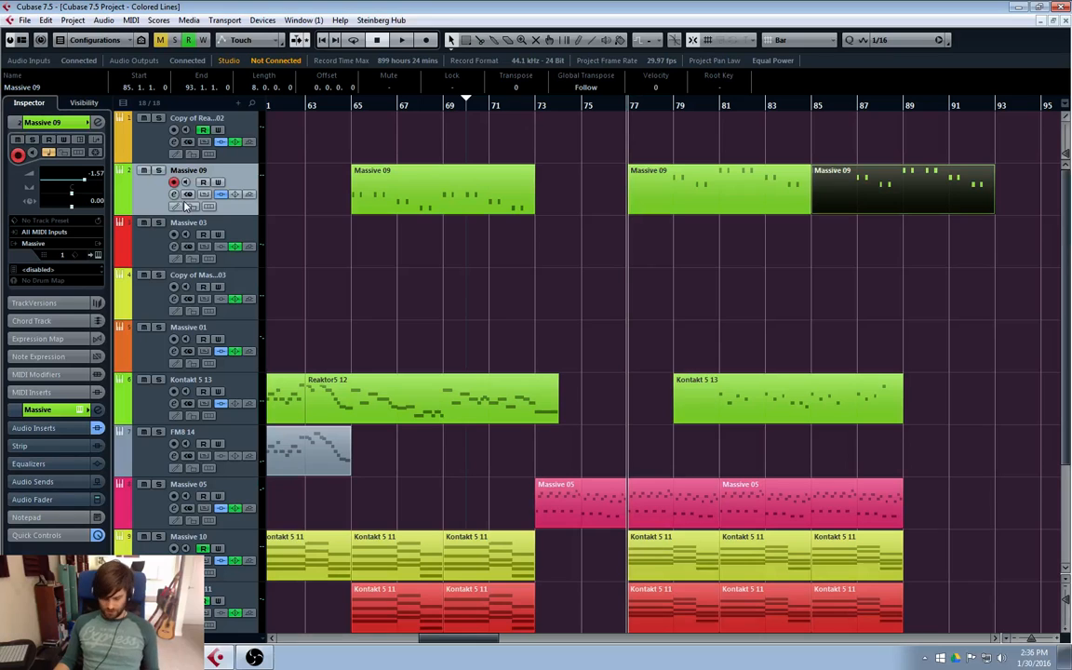
left_click(186, 205)
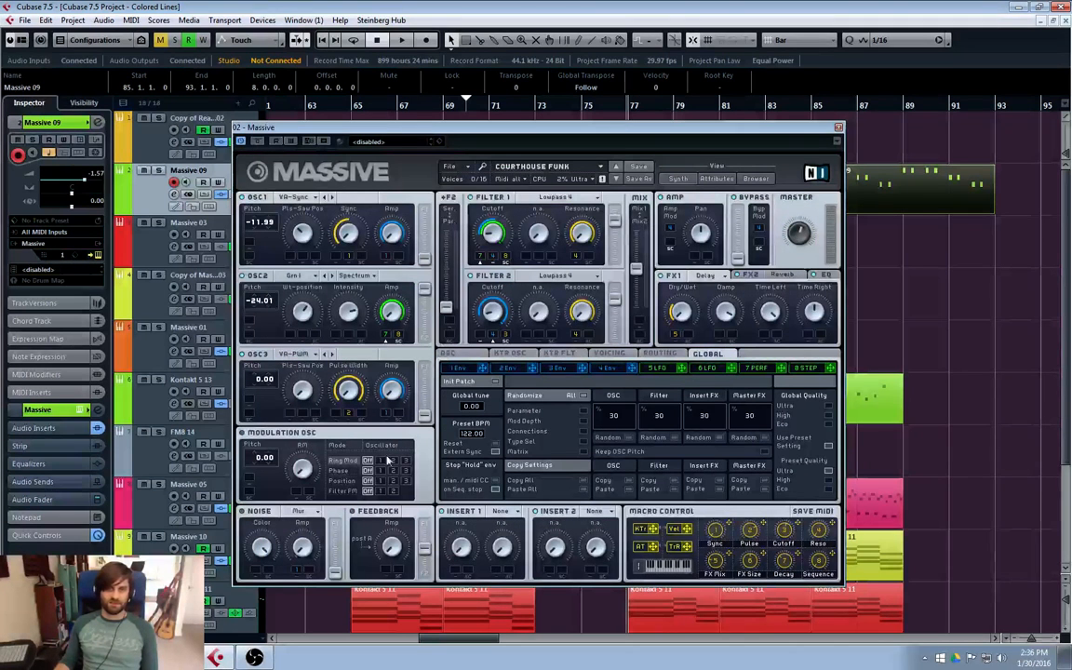
left_click(838, 127)
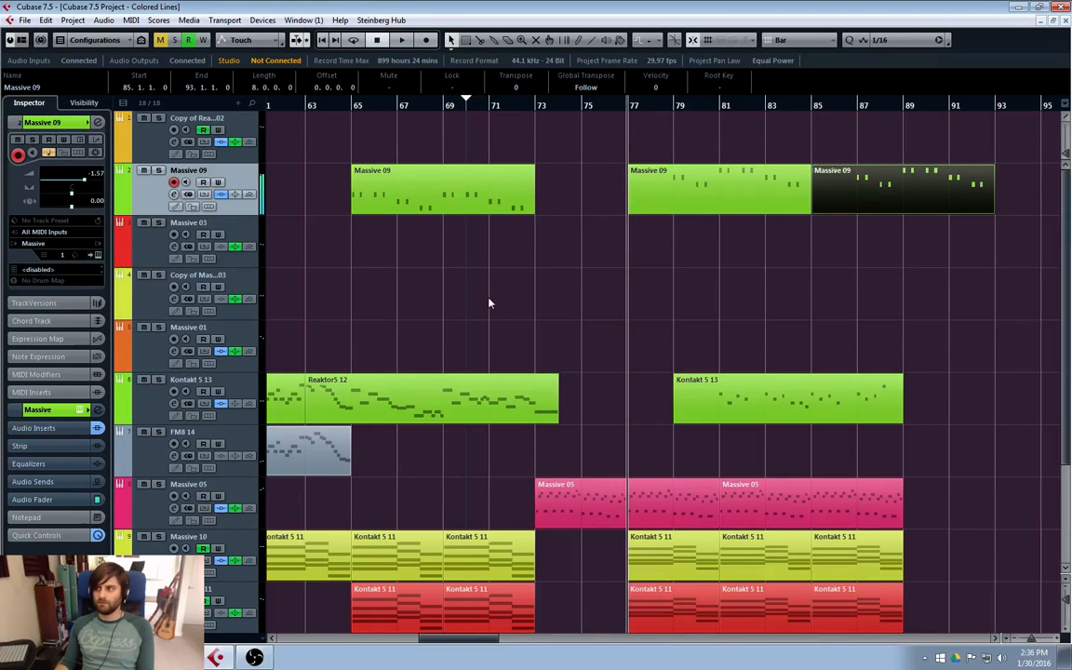
double_click(150, 201)
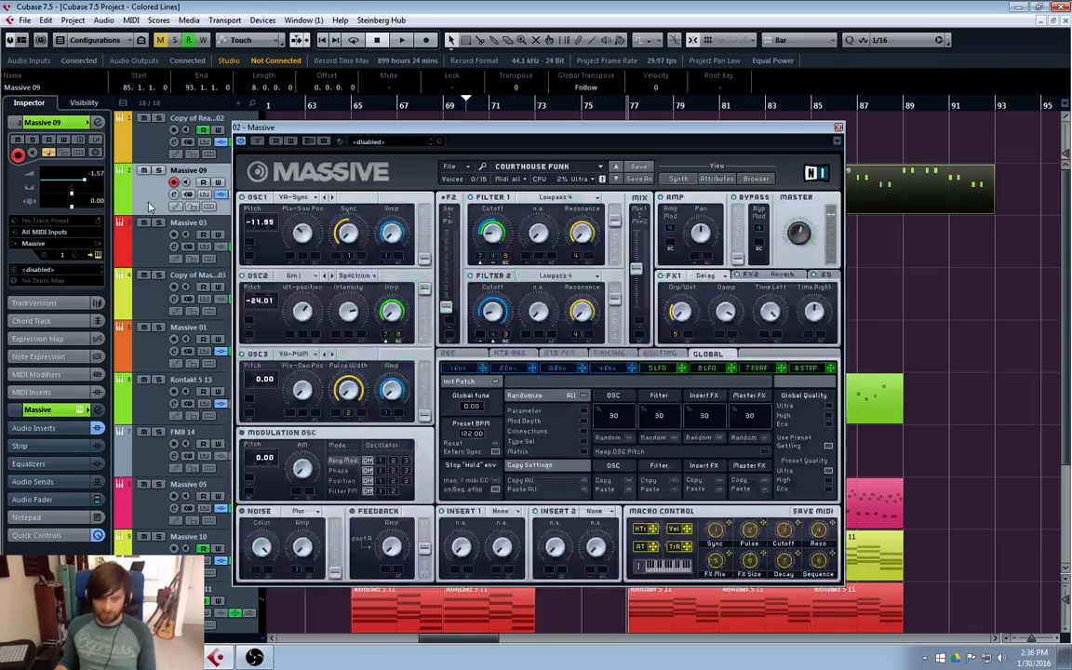
left_click(838, 127)
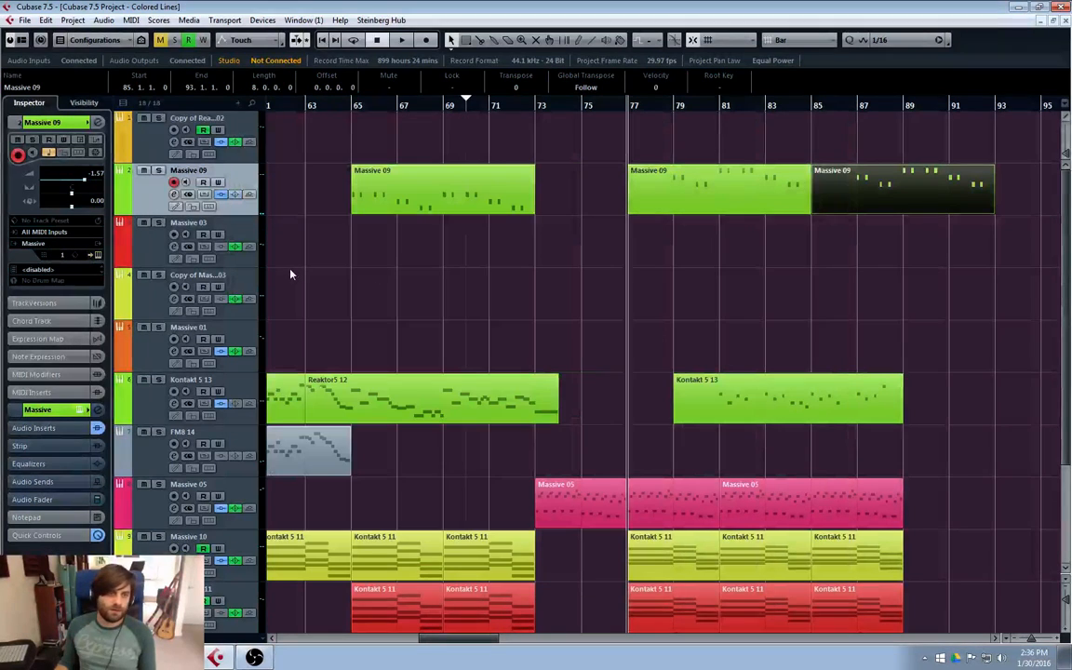
double_click(156, 142)
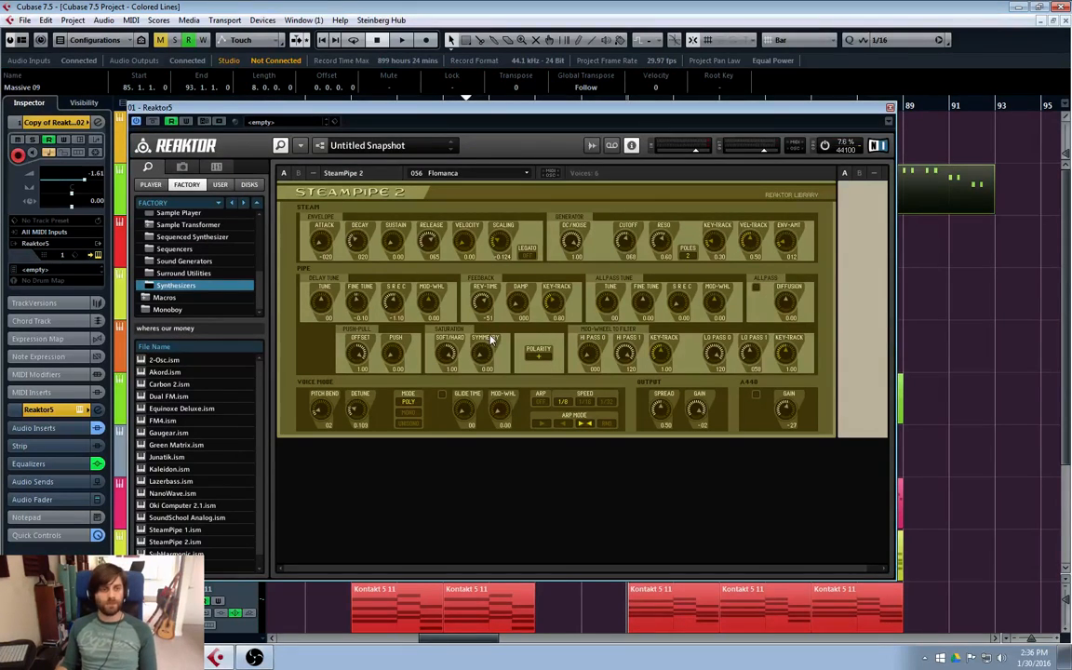
key("Escape")
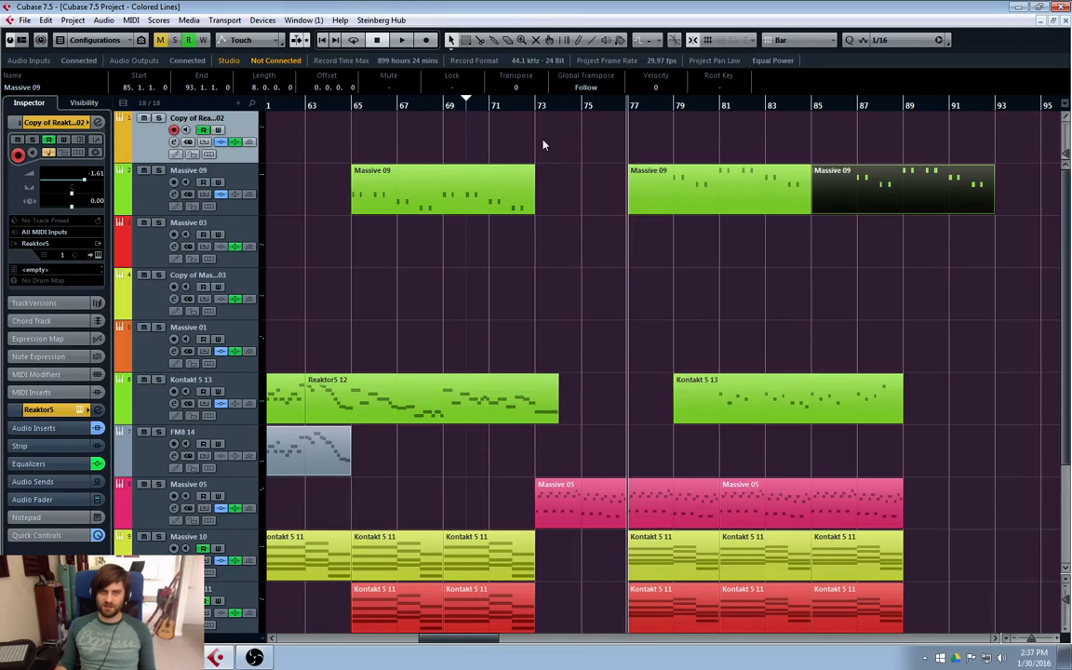
- Play the arrangement from around bar 69 to just before bar 77
left_click(466, 119)
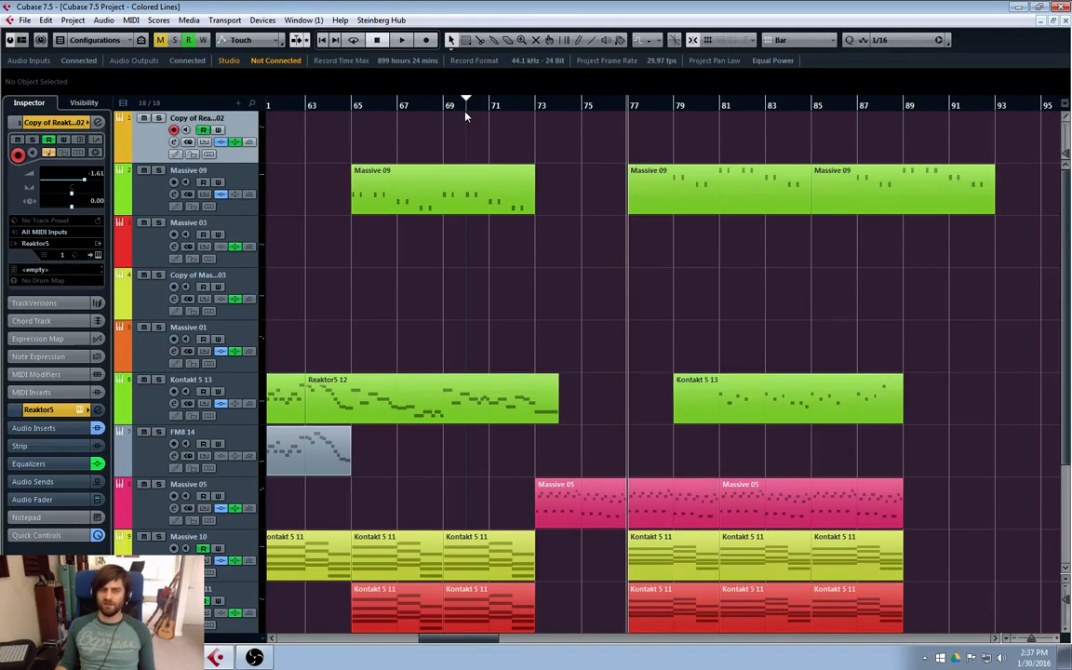
left_click(466, 107)
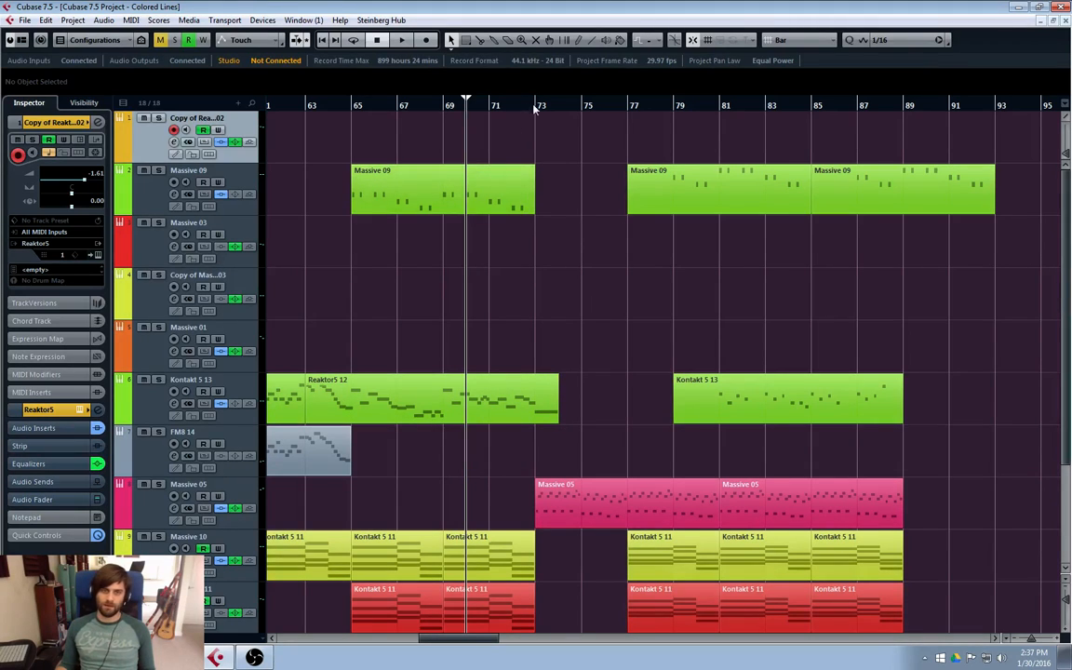
left_click(496, 106)
left_click(489, 108)
left_click(465, 108)
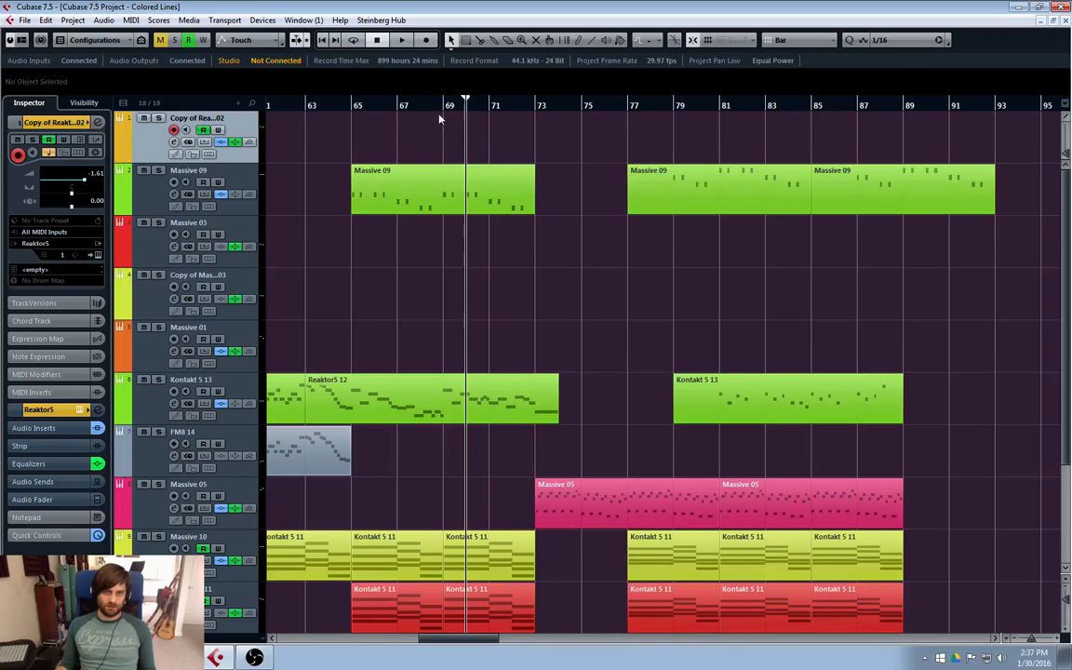
left_click(447, 108)
left_click(446, 109)
key("space")
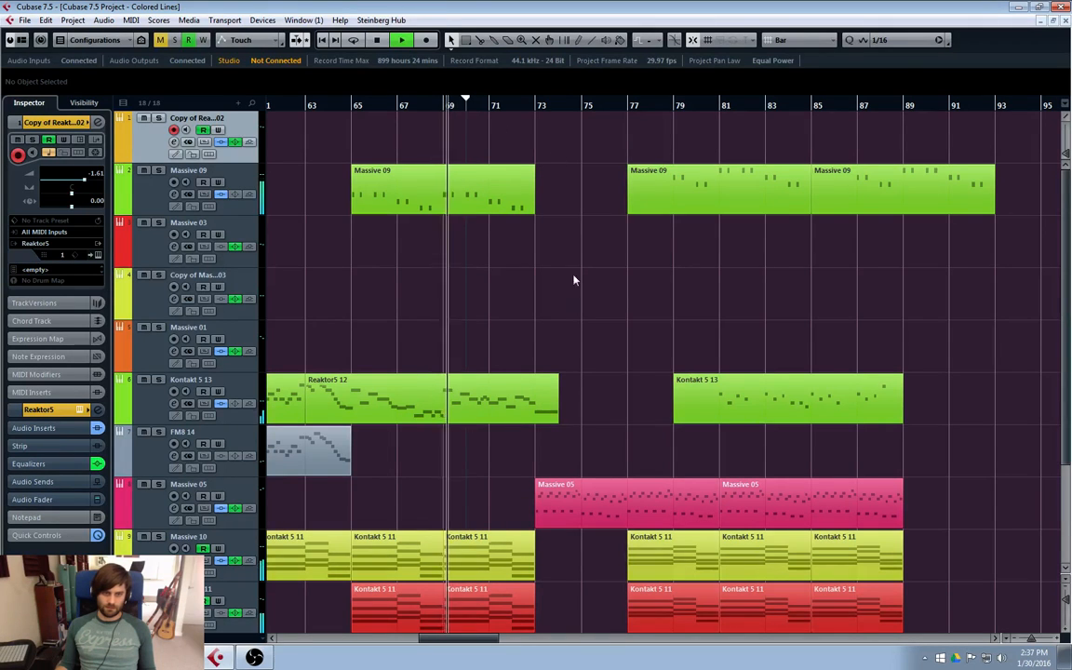
scroll(572, 280, "down", 3)
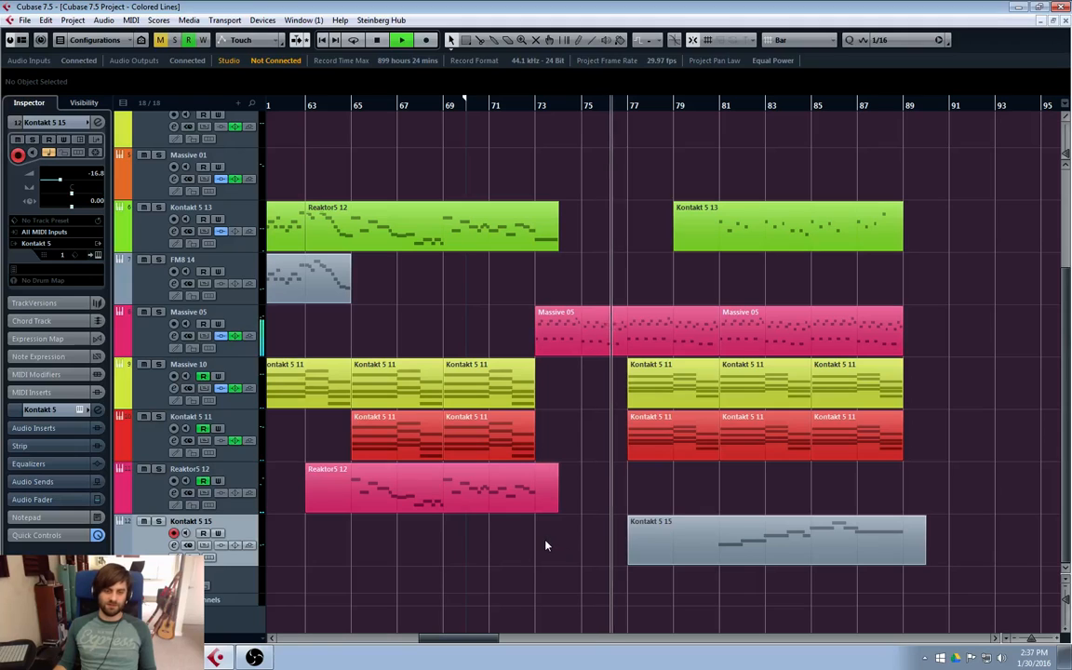
key("space")
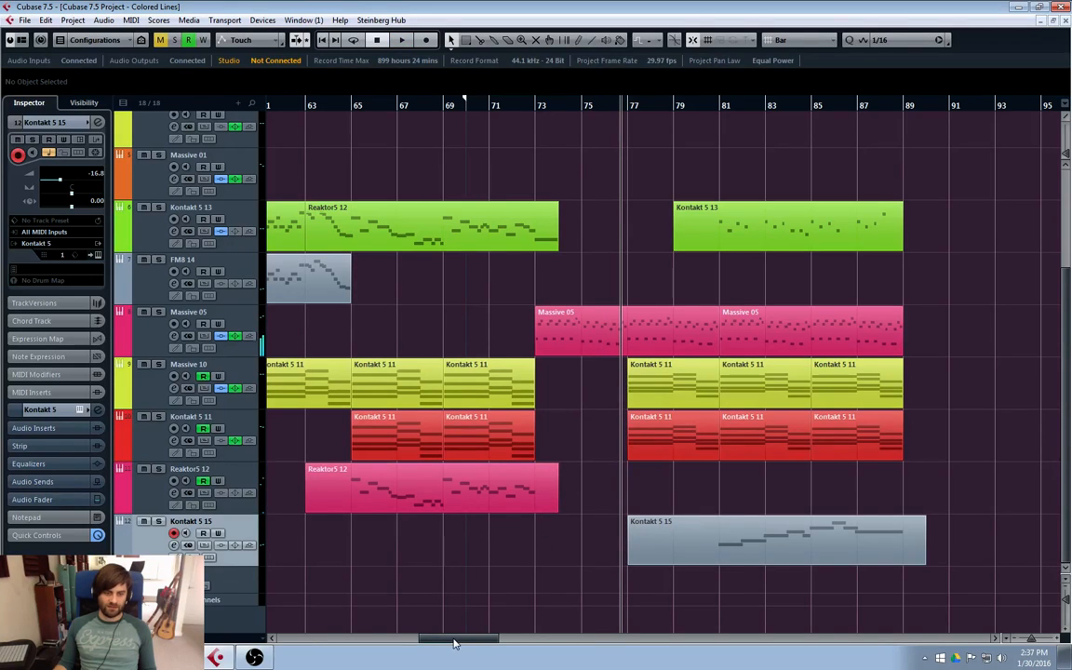
- Review the arrangement's earlier sections, and place the project cursor at bar 69
left_click_drag(428, 640, 342, 645)
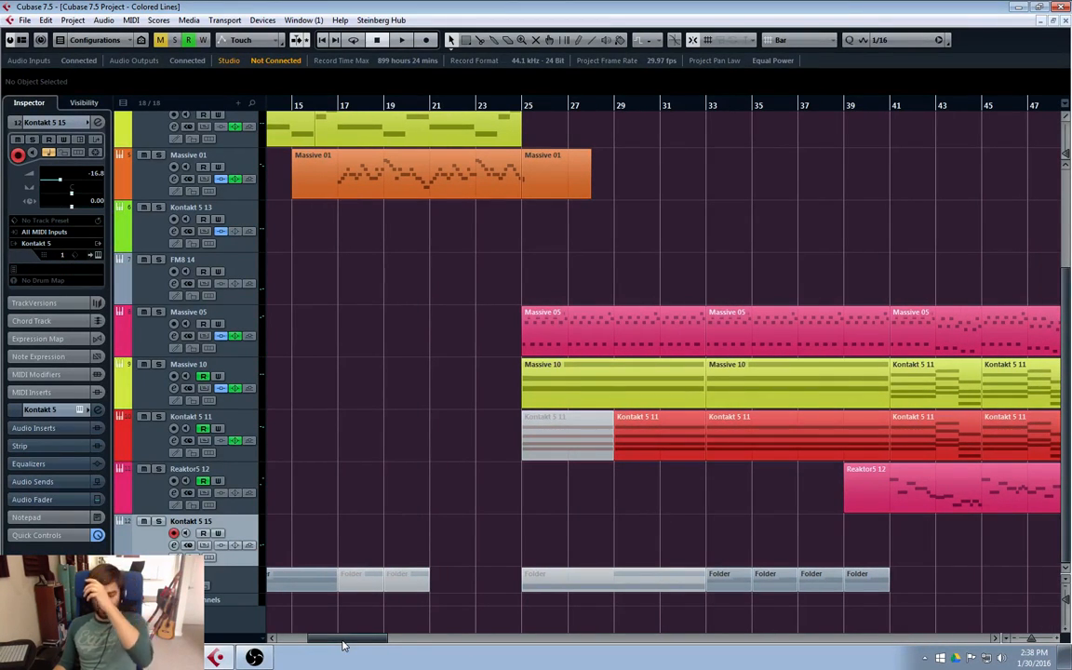
left_click_drag(343, 645, 438, 633)
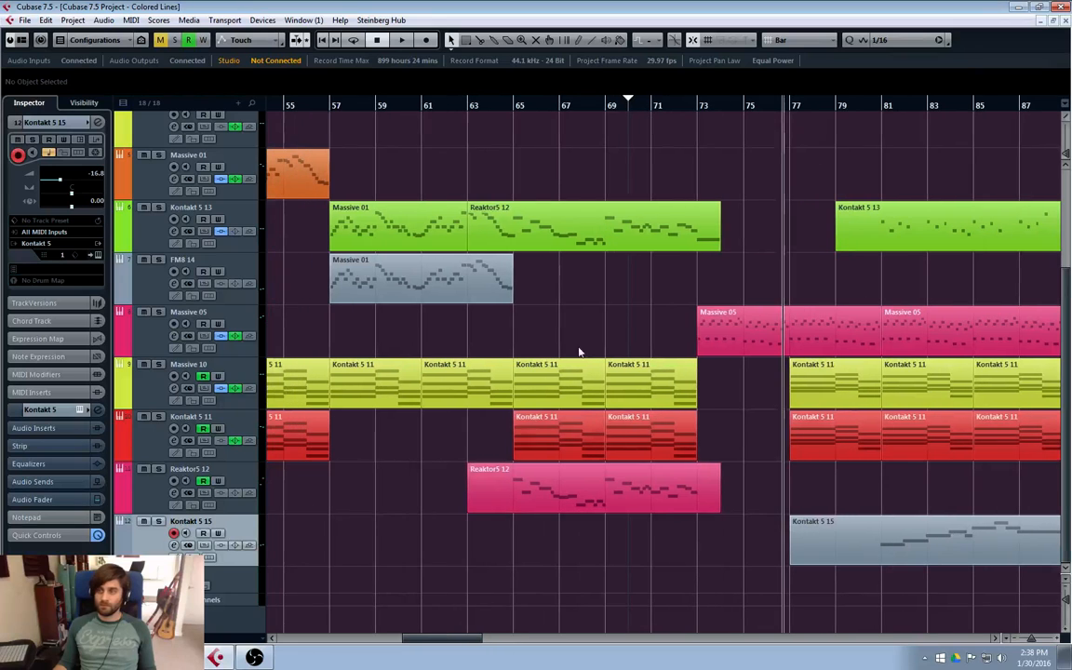
left_click(605, 105)
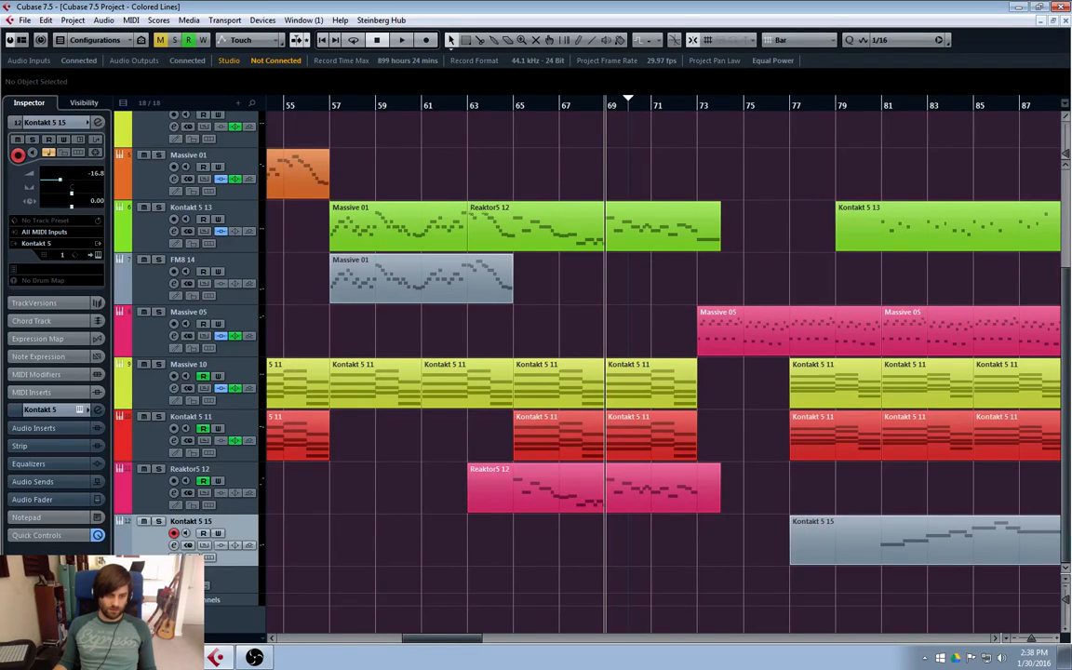
- Add an instrument track from the "bp - Noise Splash" track preset
right_click(147, 365)
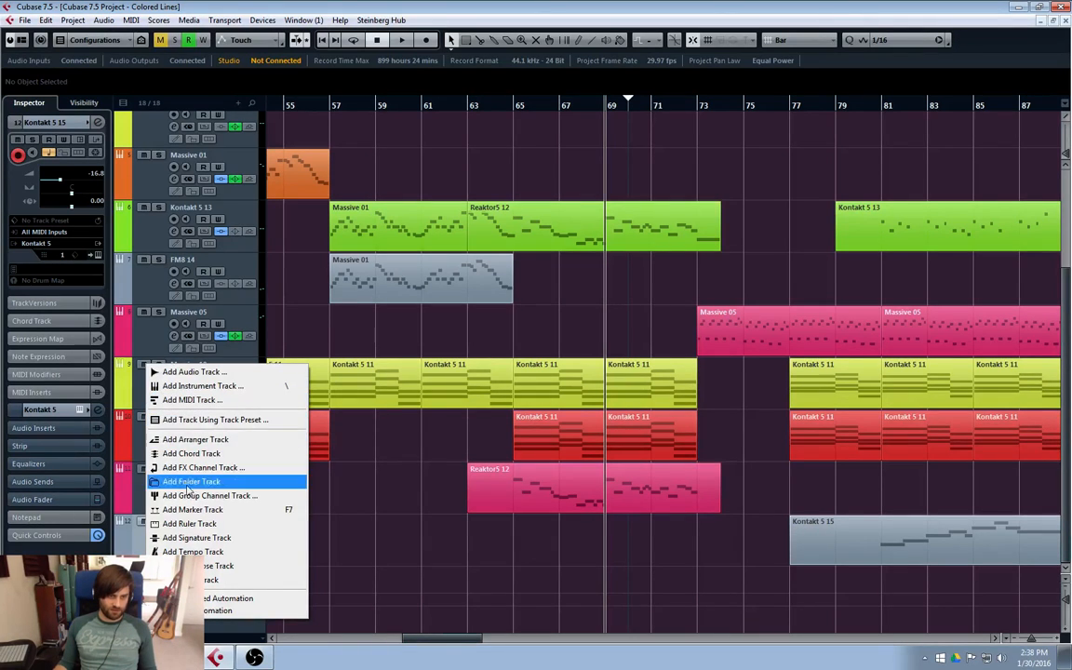
left_click(162, 421)
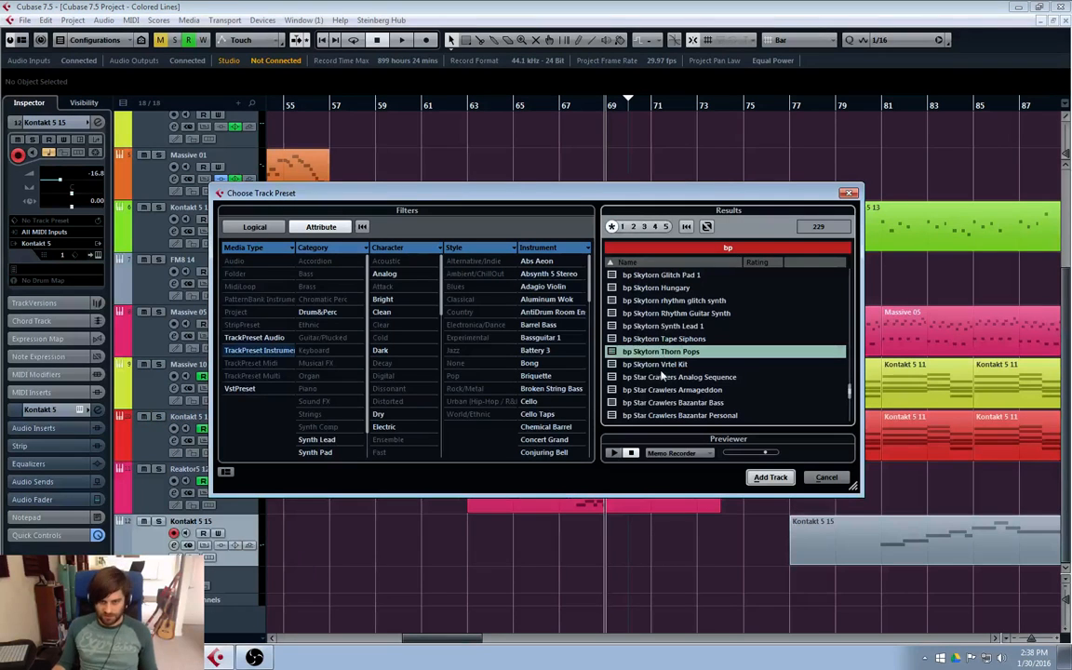
scroll(651, 349, "up", 2)
scroll(719, 340, "down", 4)
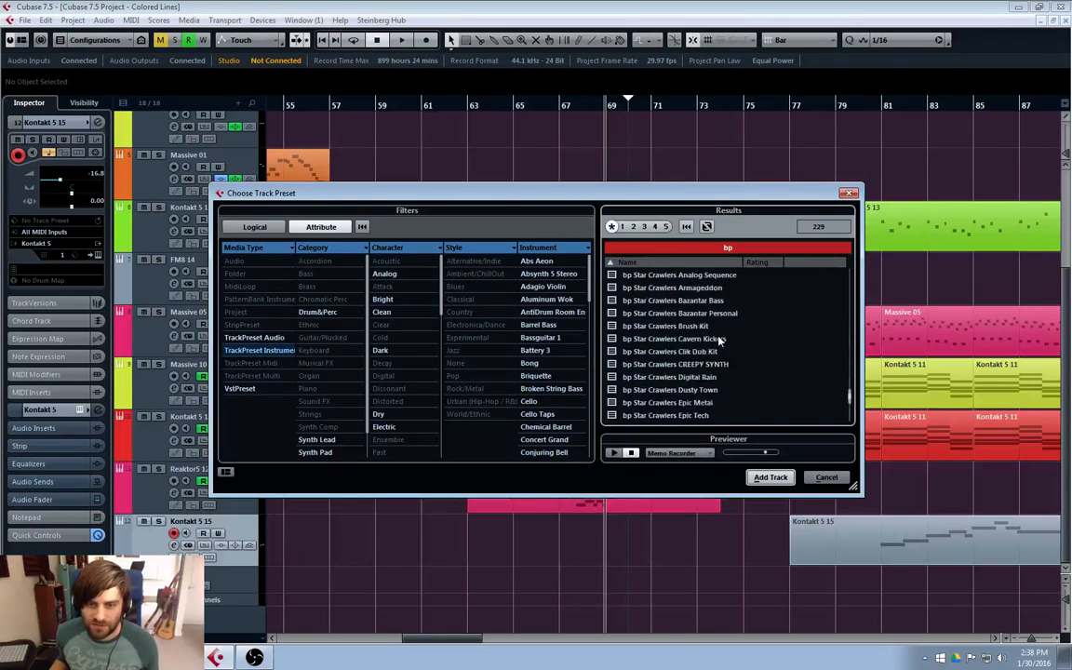
scroll(719, 341, "down", 10)
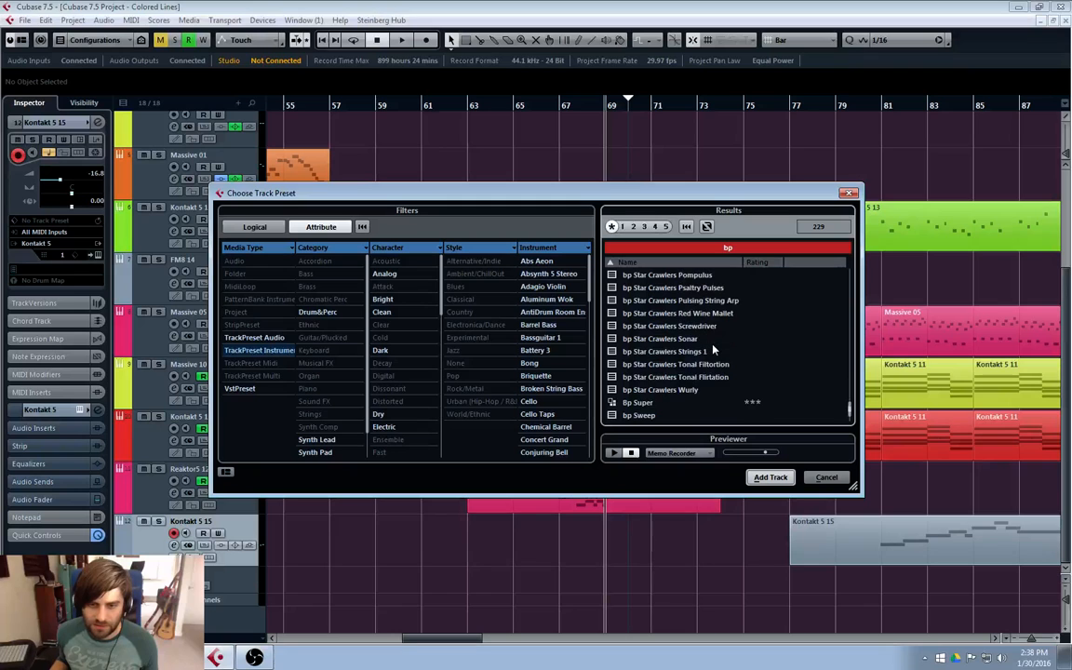
scroll(742, 364, "up", 10)
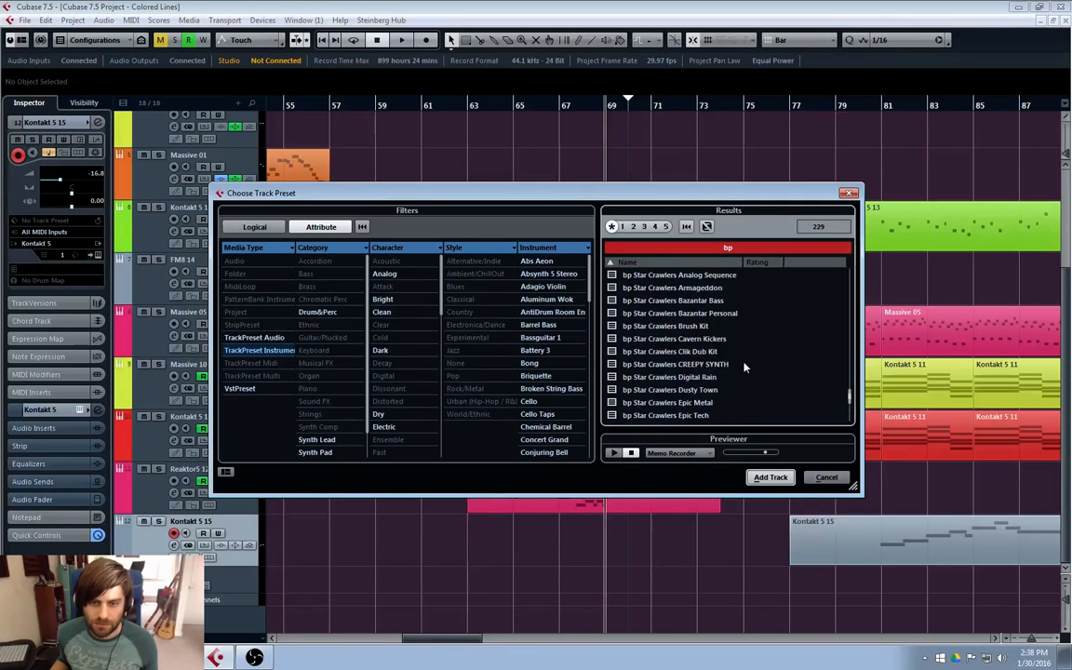
scroll(744, 368, "up", 3)
left_click(742, 351)
left_click_drag(639, 195, 1071, 186)
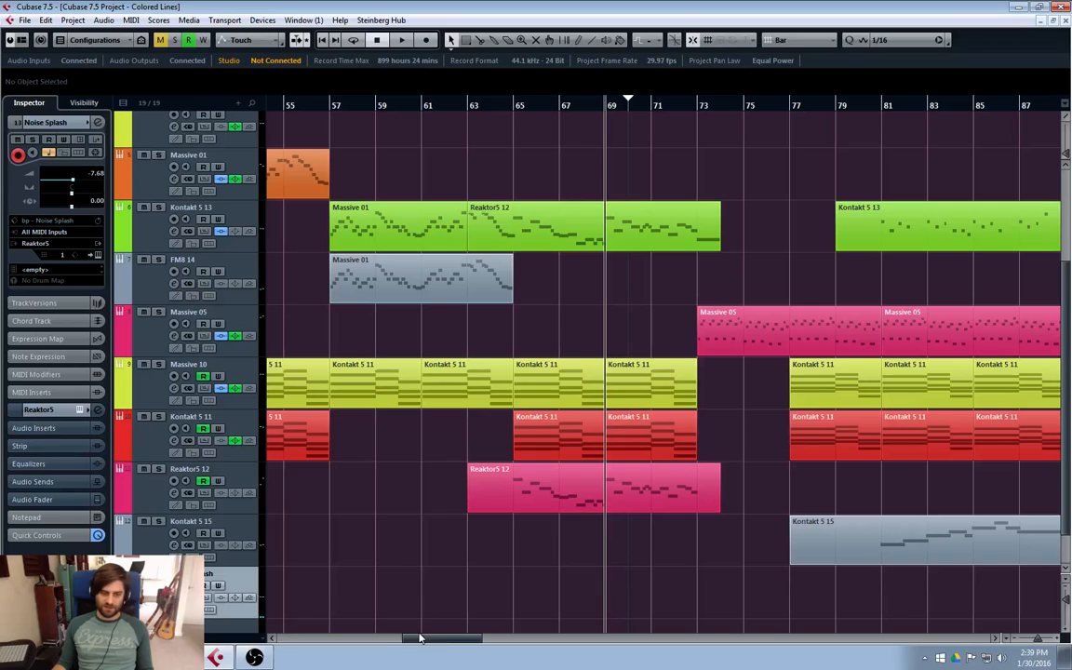
- Inspect the Reaktor5 instrument on the Noise Splash track, and close its window
left_click_drag(422, 632, 431, 638)
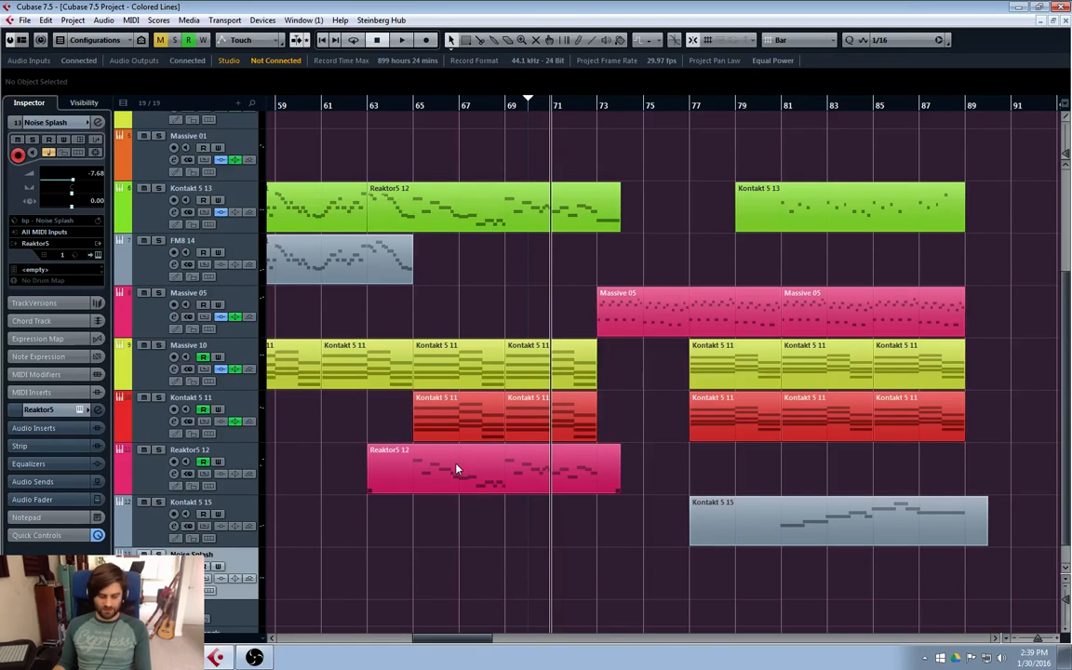
key("e")
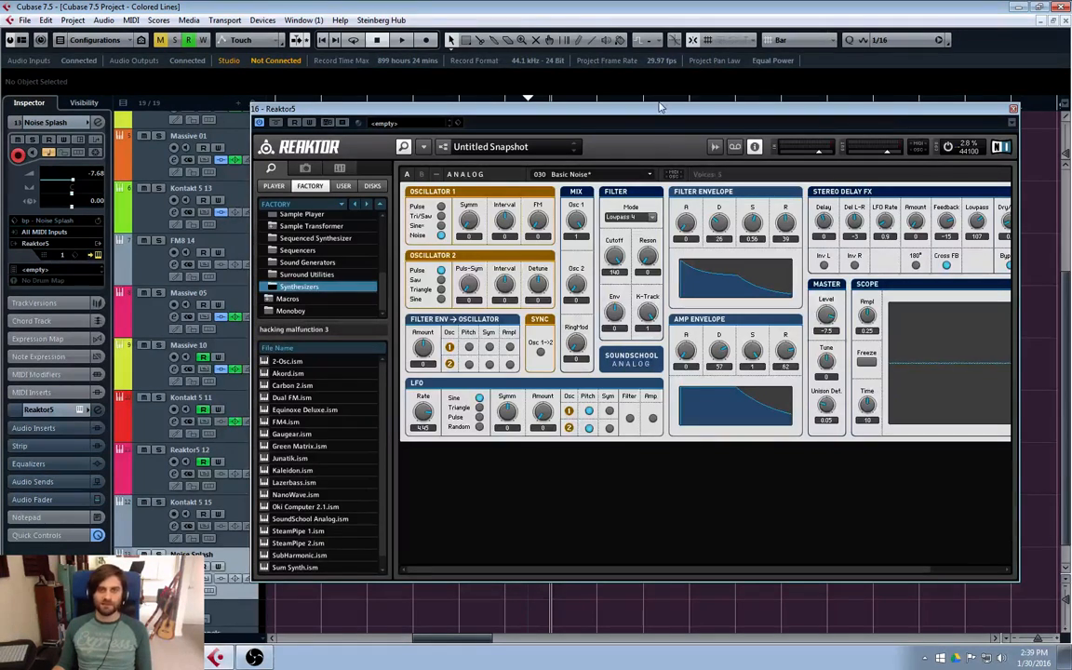
left_click_drag(672, 109, 628, 112)
key("Escape")
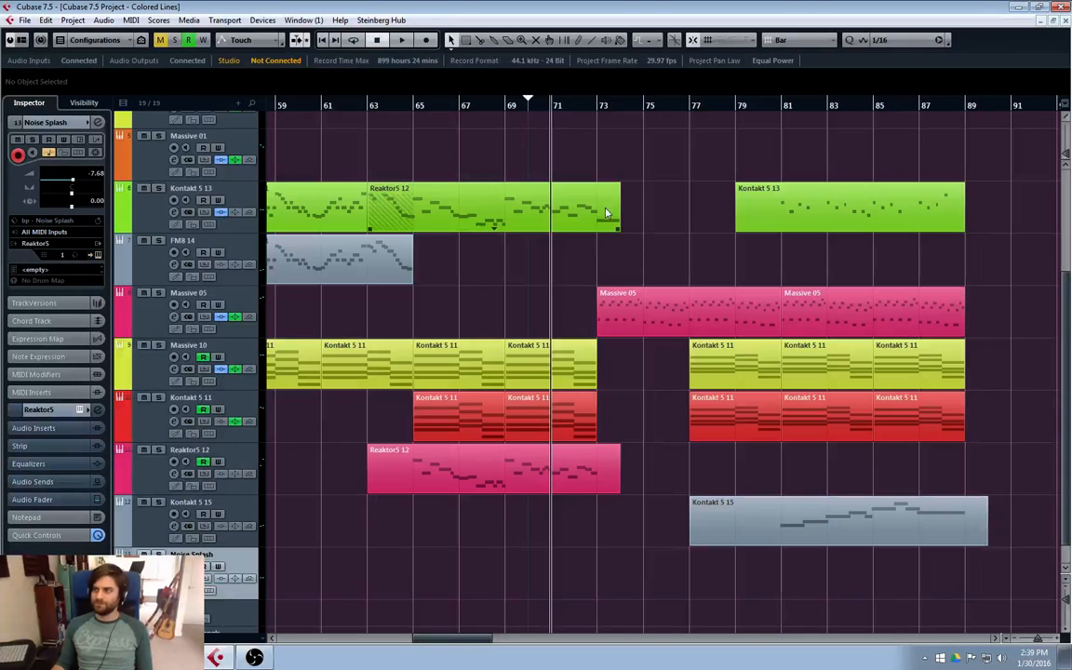
- Draw a two-bar part on the Noise Splash track starting at bar 73
key("8")
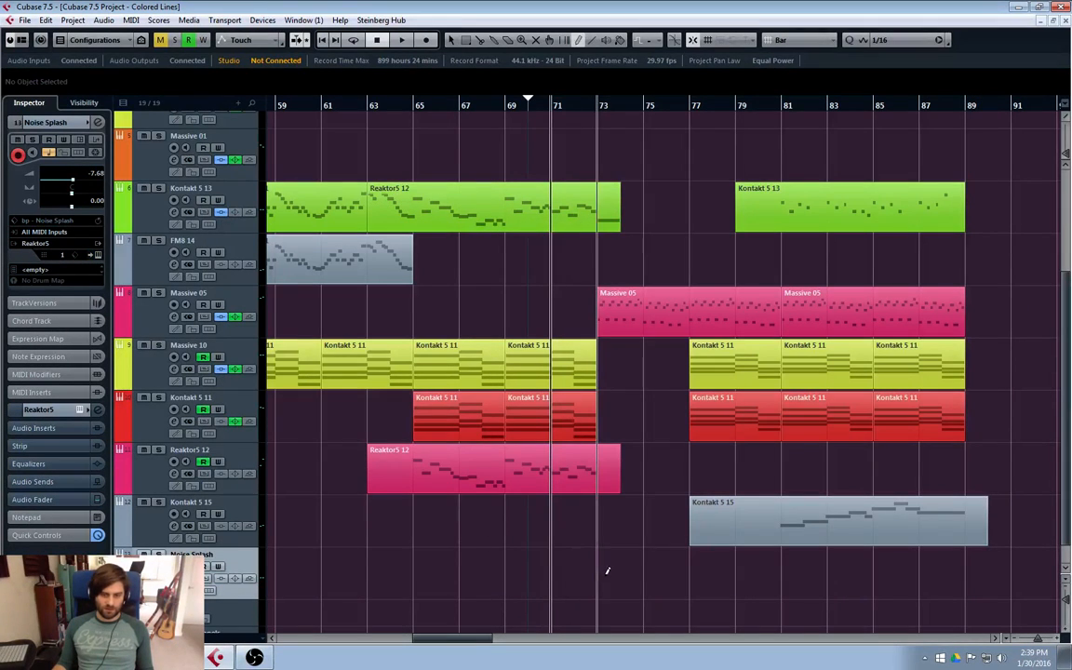
left_click(589, 568)
key("ctrl+z")
left_click(598, 565)
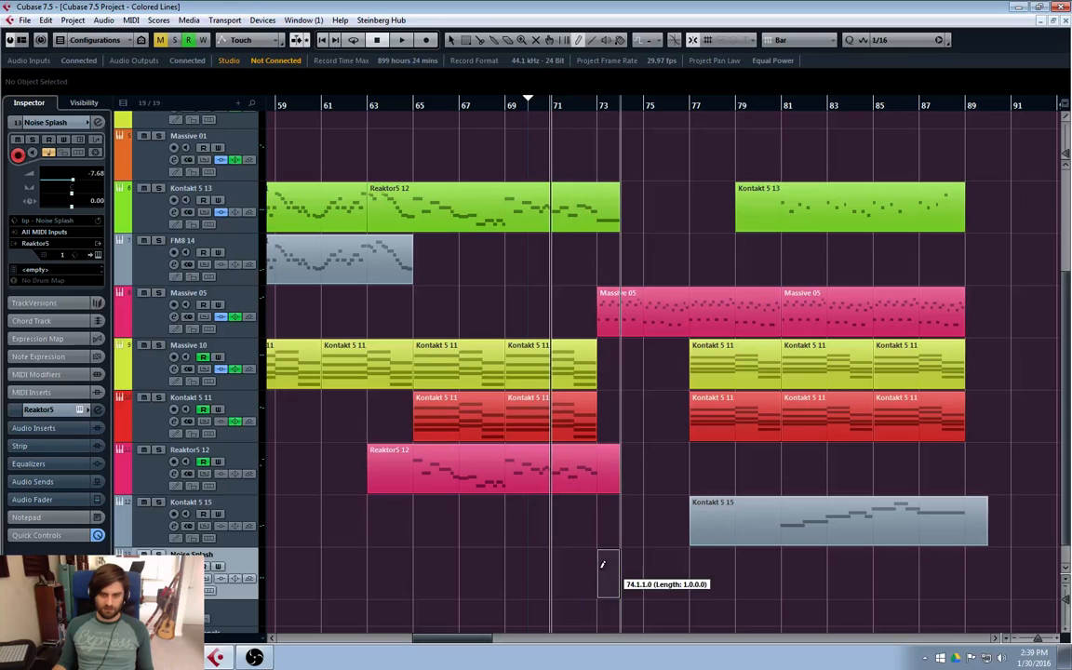
- Enter one short C#3 note at bar 73 in the Noise Splash part, and return to the project window
double_click(610, 570)
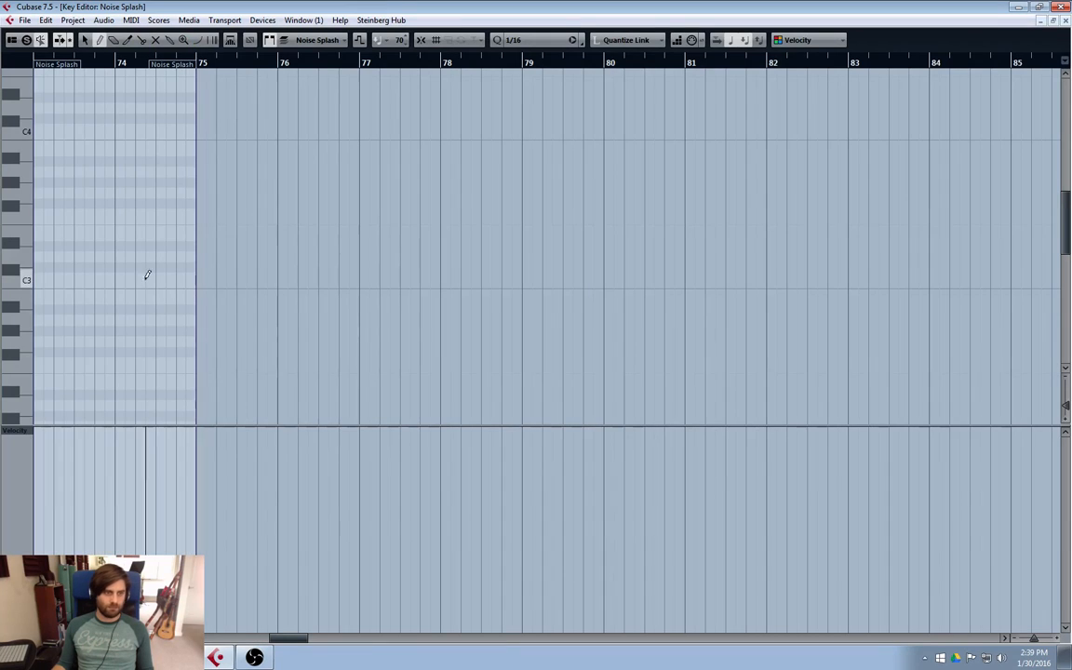
left_click(41, 268)
key("1")
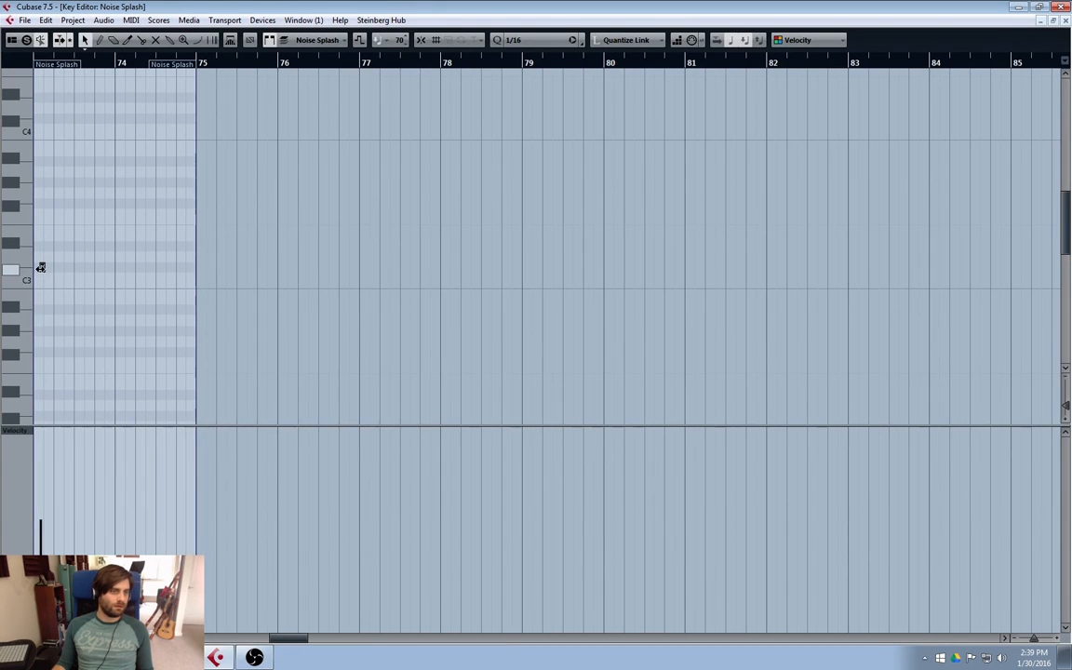
left_click_drag(41, 269, 130, 270)
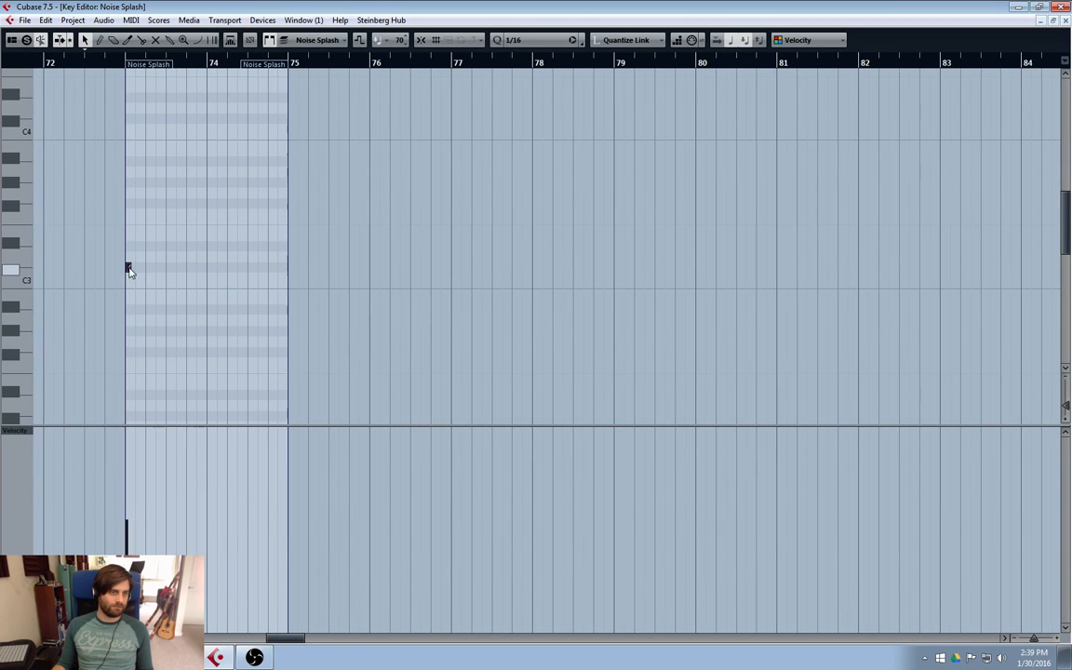
left_click_drag(189, 245, 120, 311)
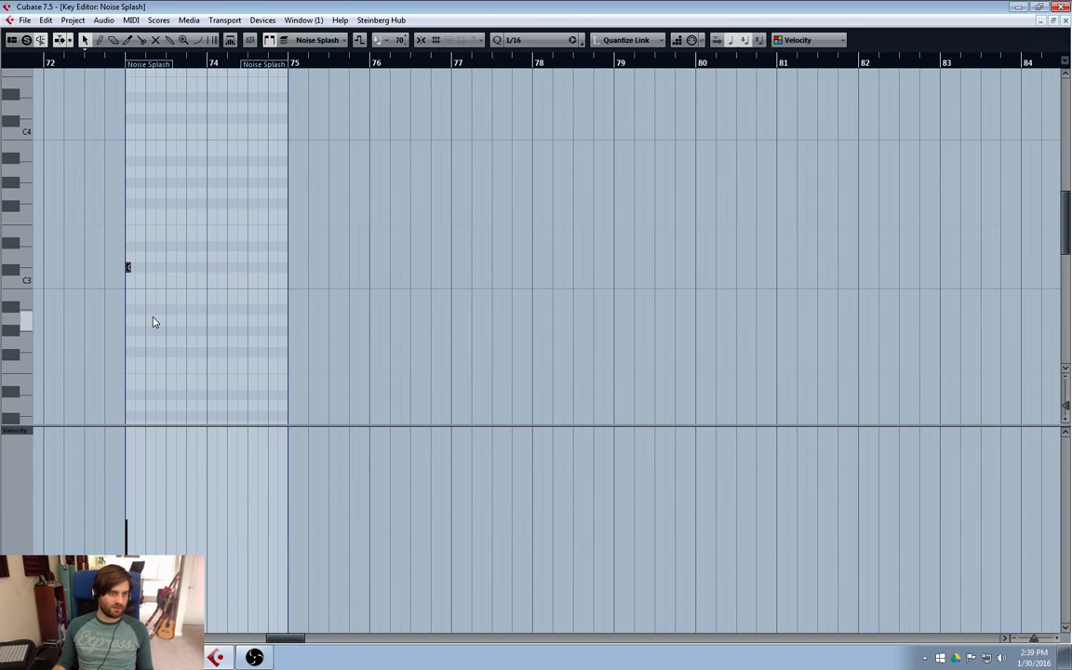
left_click(1064, 21)
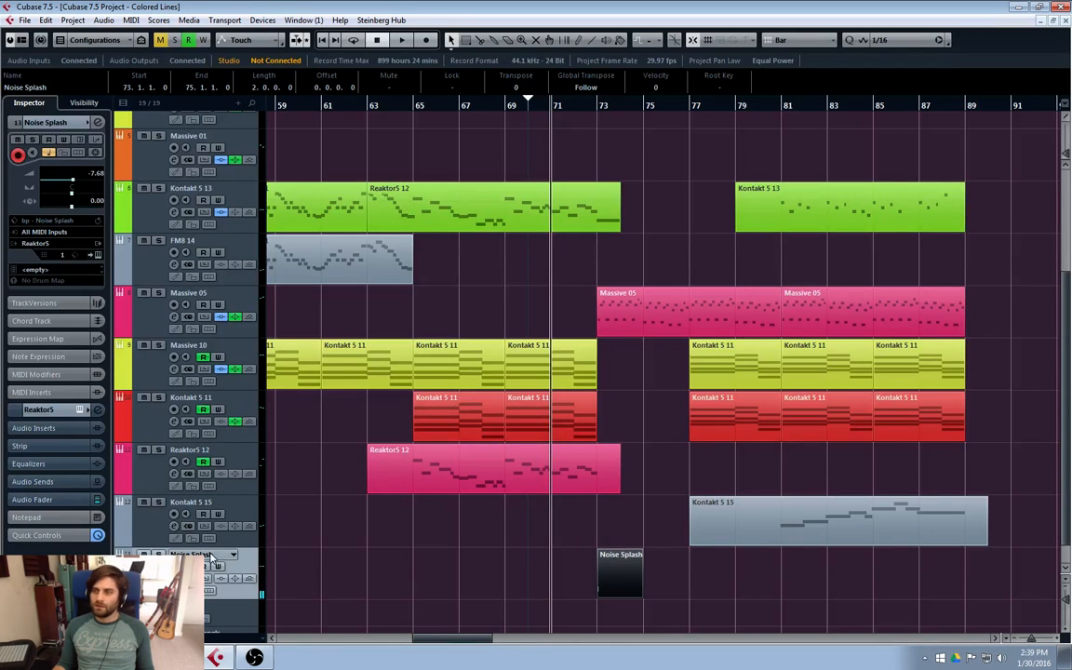
- Lower the Noise Splash channel level to -12.0 dB, and close the channel settings
left_click(174, 579)
left_click_drag(796, 337, 797, 349)
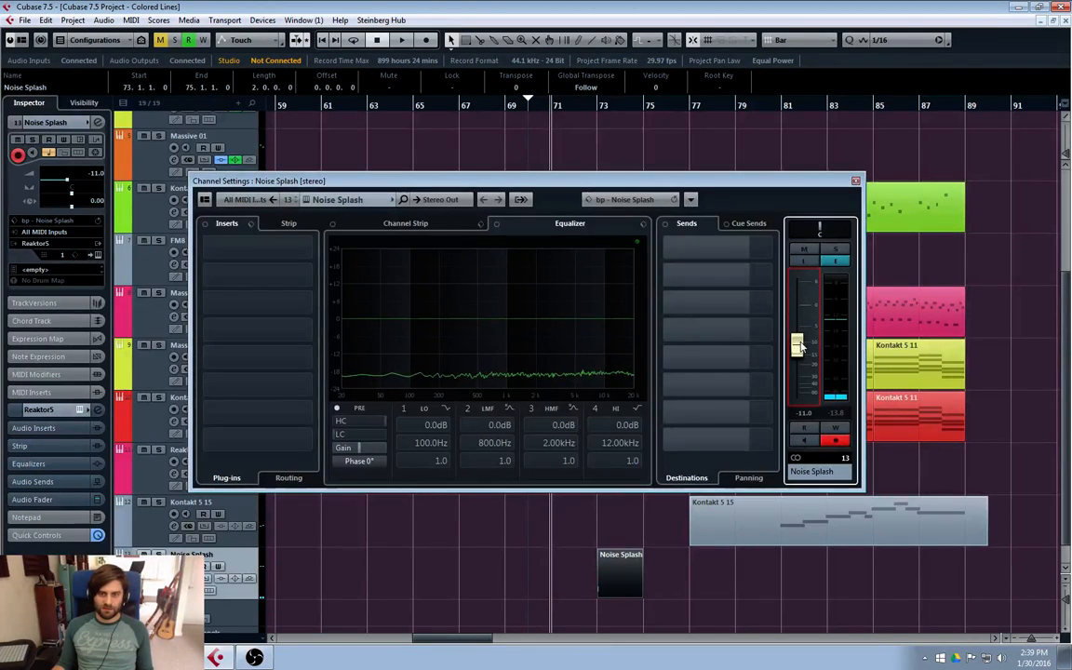
left_click(855, 181)
- Add one instrument track below the Noise Splash track, using the Kontakt 5 instrument
scroll(281, 564, "down", 1)
right_click(156, 560)
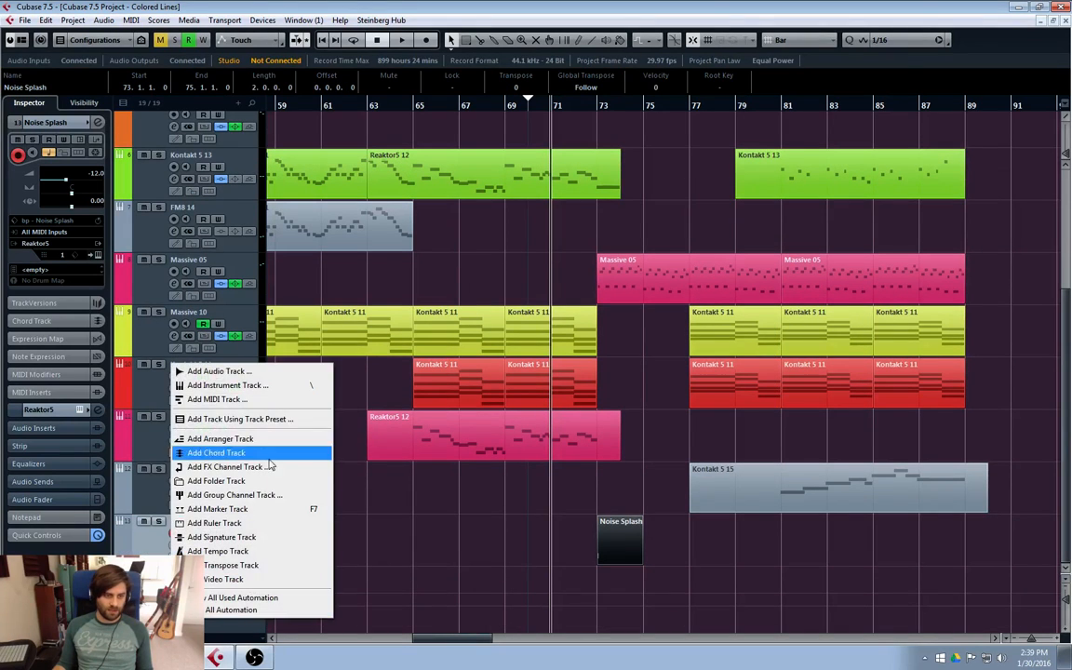
left_click(200, 378)
left_click(551, 353)
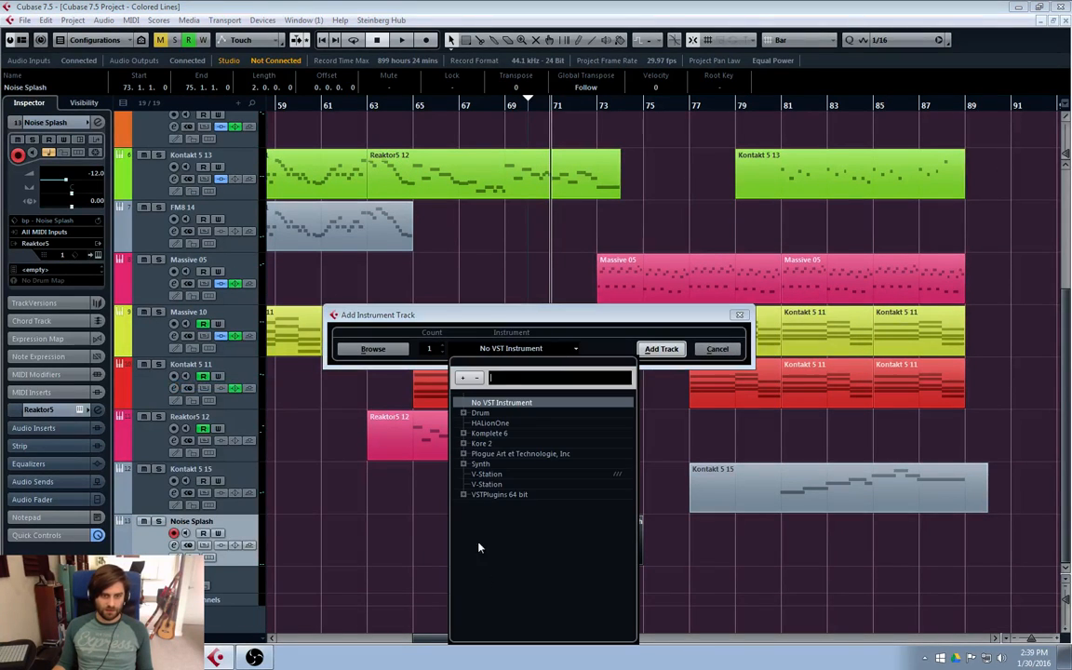
left_click(463, 494)
left_click(501, 504)
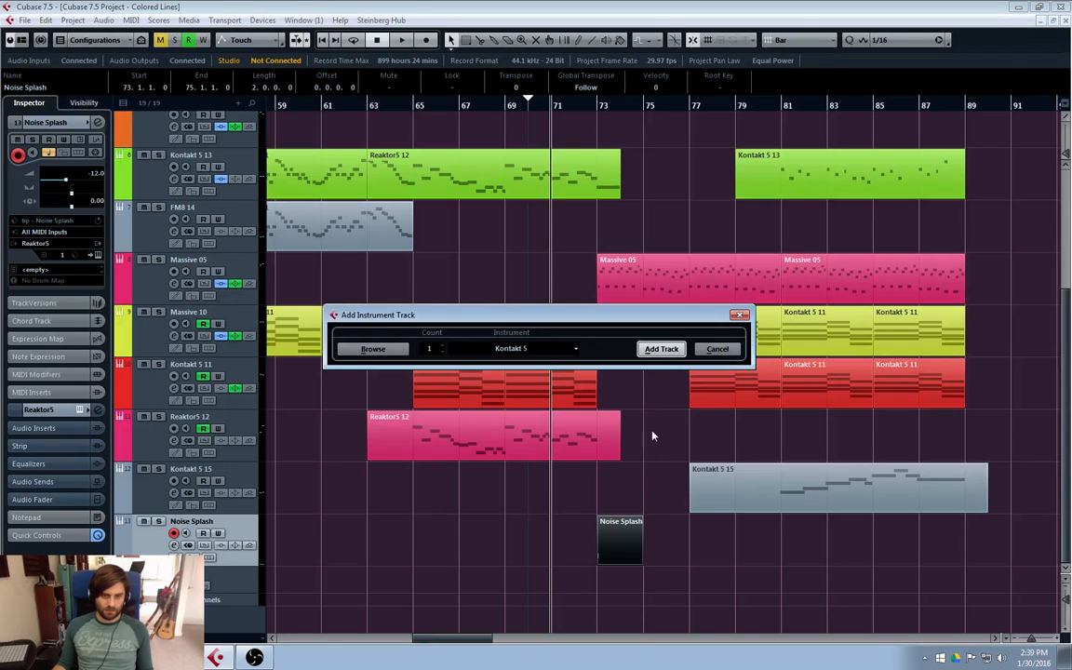
left_click(661, 349)
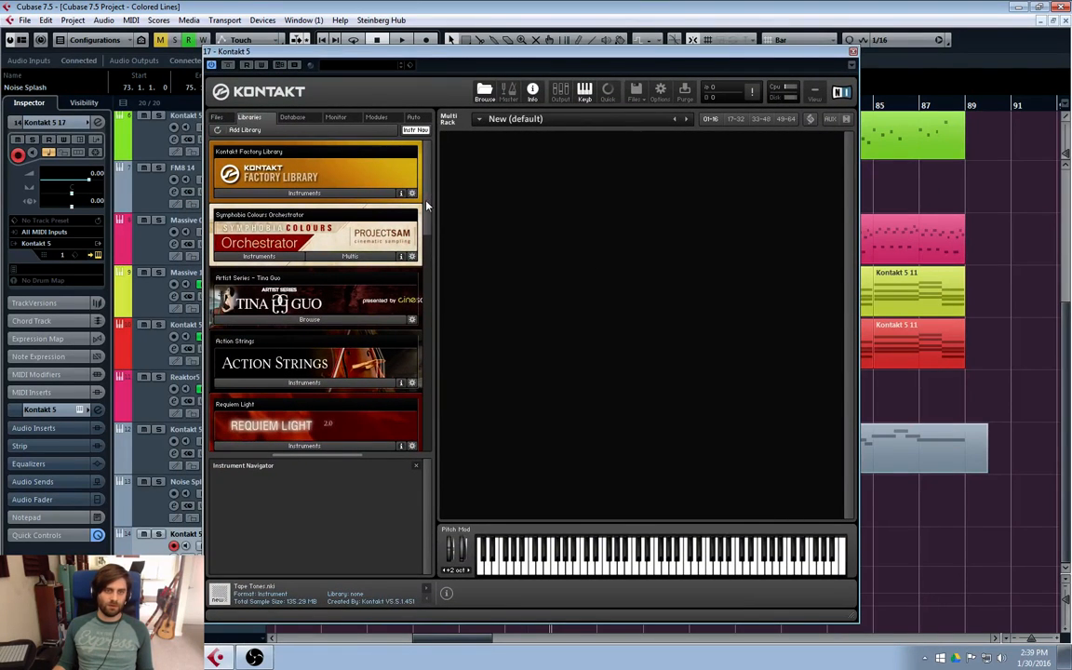
- Load REV - Rises into the new Kontakt instrument with the [A] 1 bar+tails rise bank, and close the instrument window
scroll(383, 180, "down", 1)
left_click_drag(427, 209, 434, 441)
left_click(307, 439)
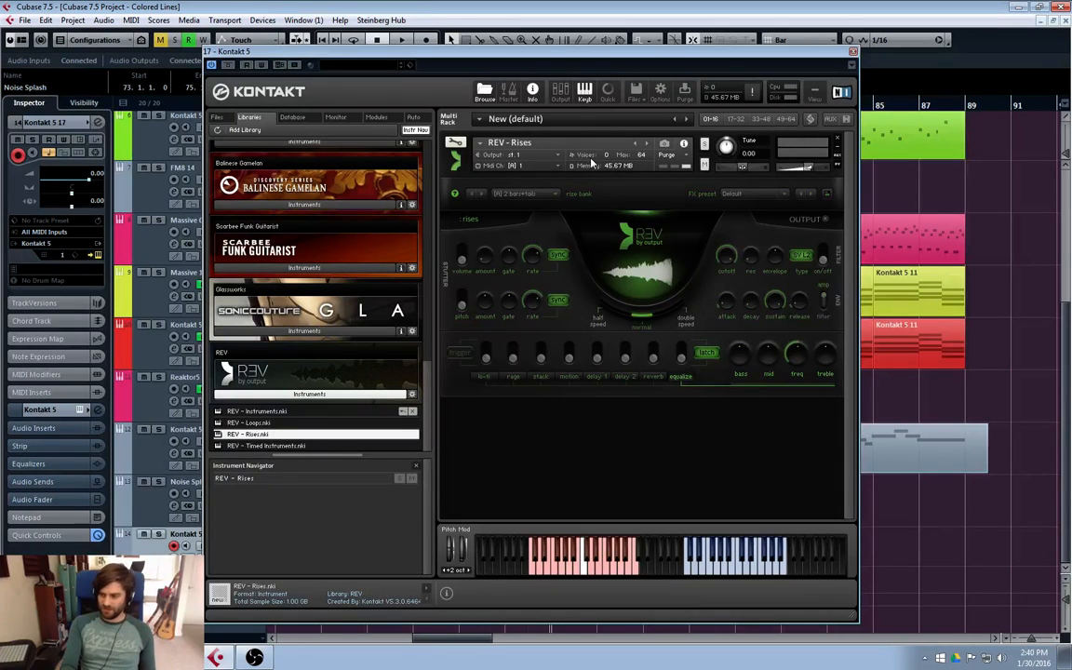
left_click(549, 195)
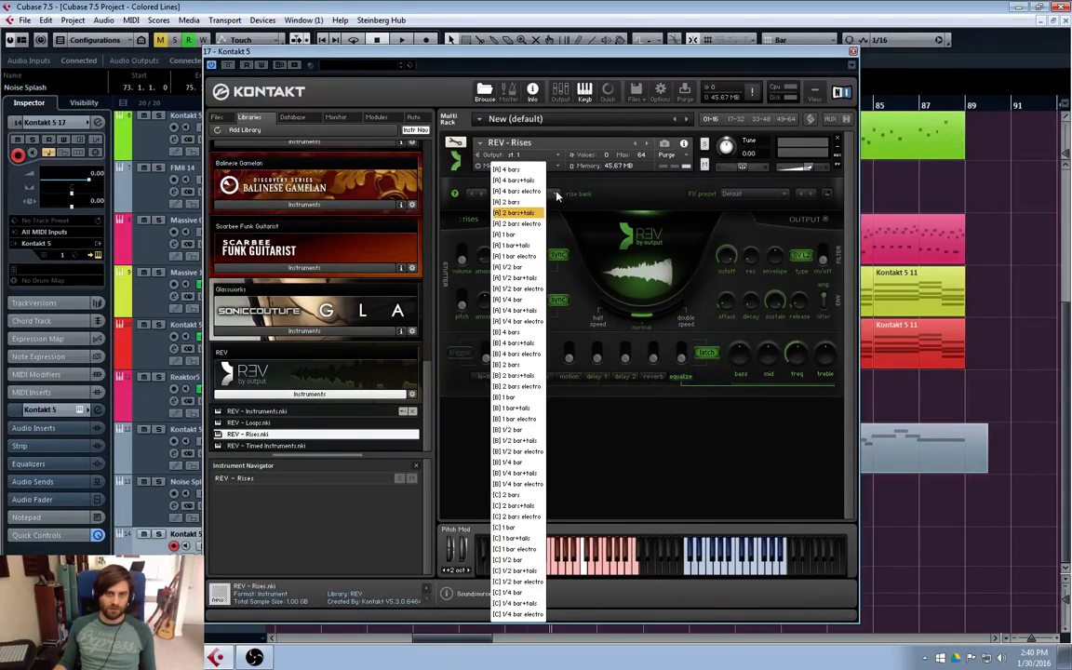
left_click(510, 246)
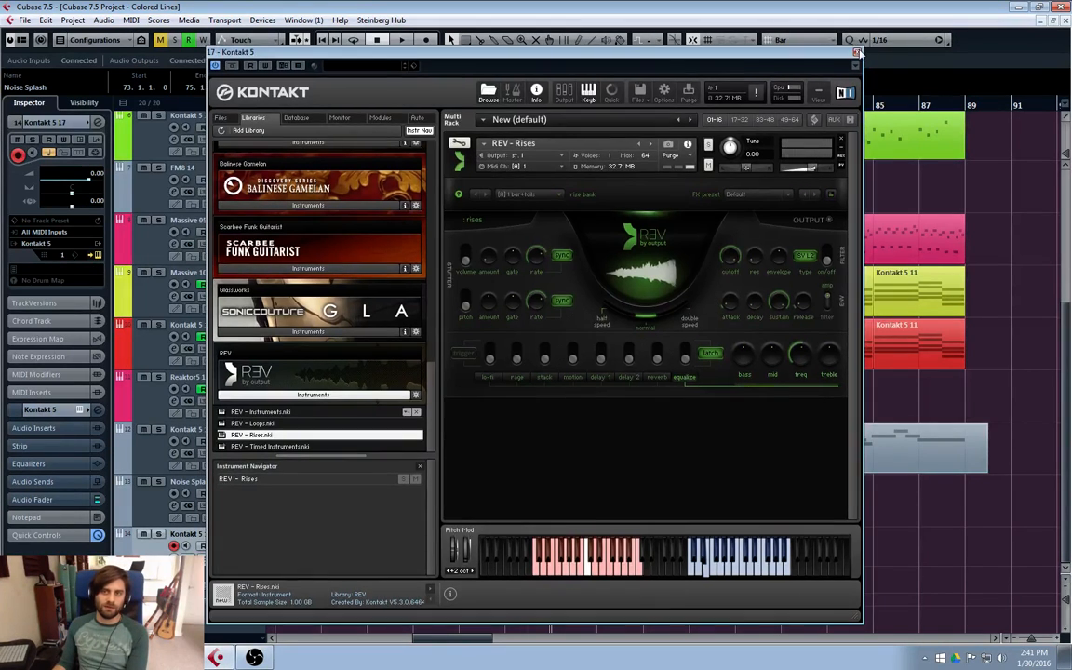
left_click(850, 51)
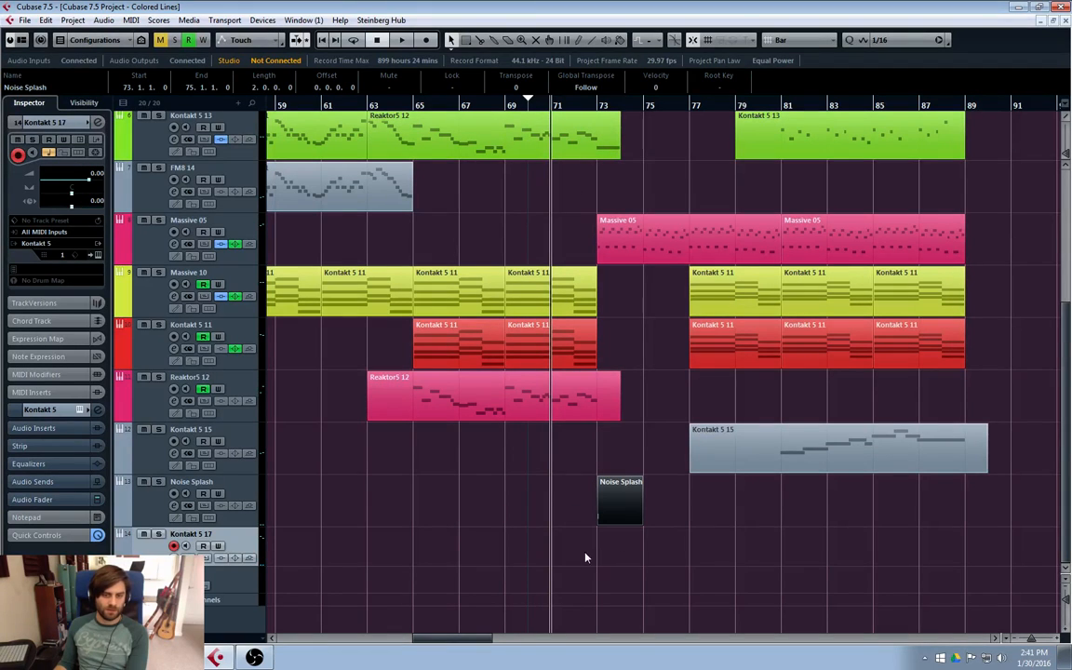
- Draw a part from bar 72 to 75 on the Kontakt 5 17 track, and enter one E4 note spanning its full length
left_click_drag(584, 545, 642, 557)
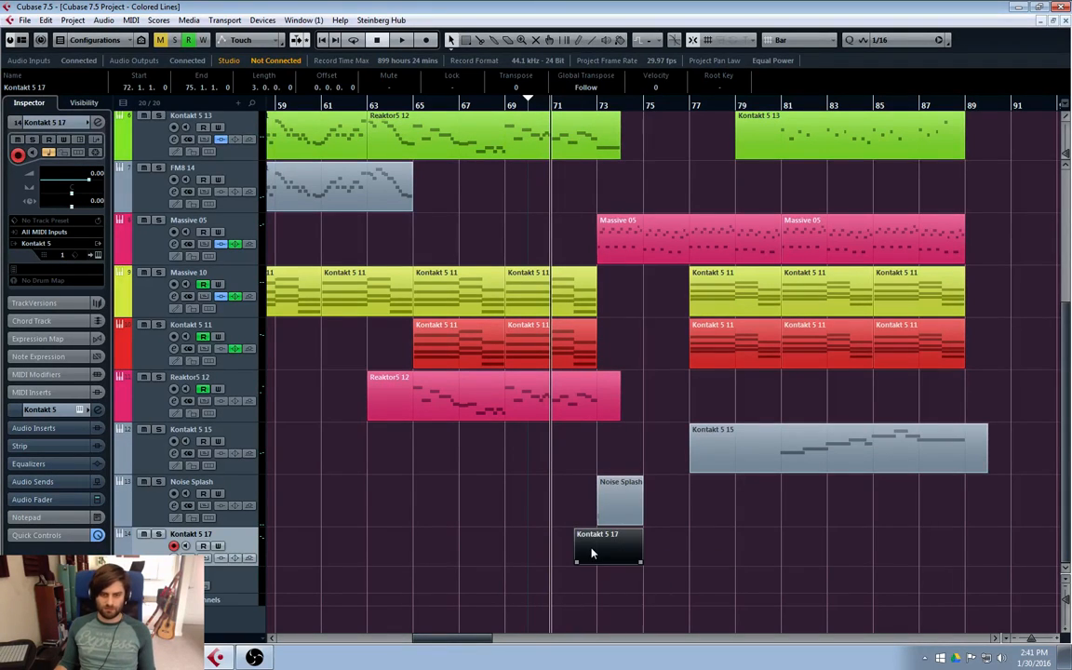
double_click(593, 552)
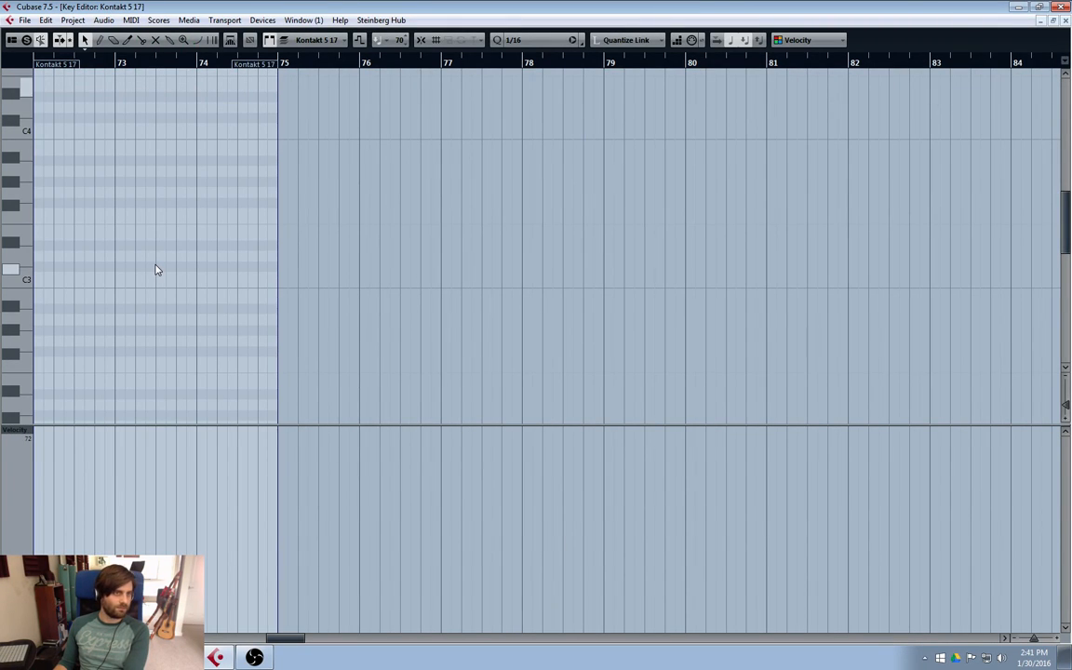
scroll(92, 192, "up", 3)
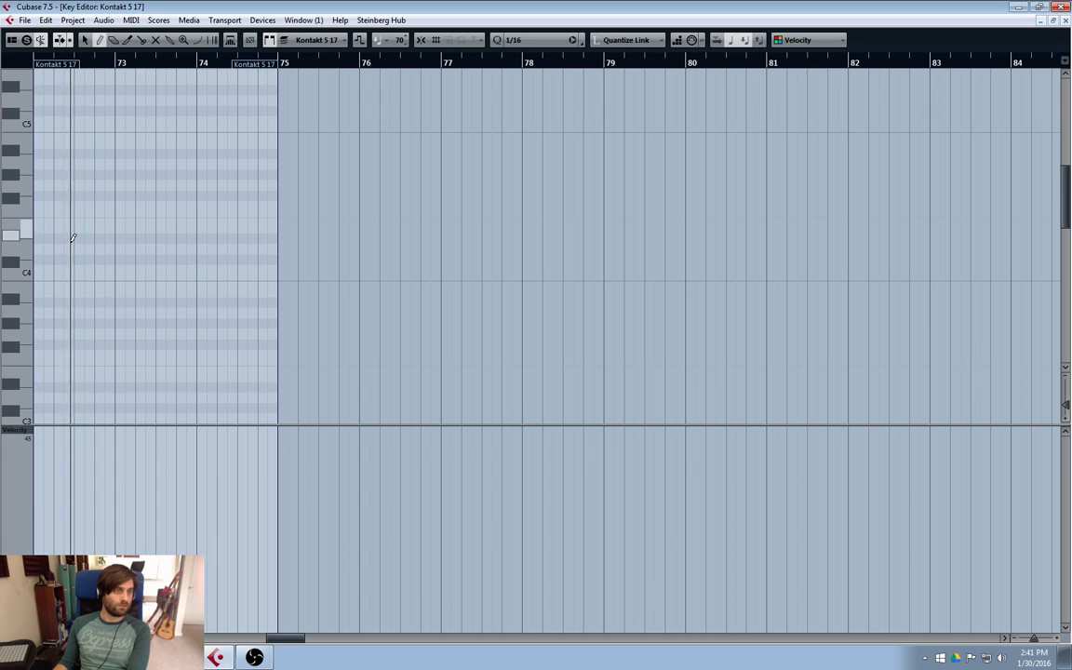
left_click_drag(41, 220, 285, 214)
key("1")
left_click_drag(256, 172, 121, 283)
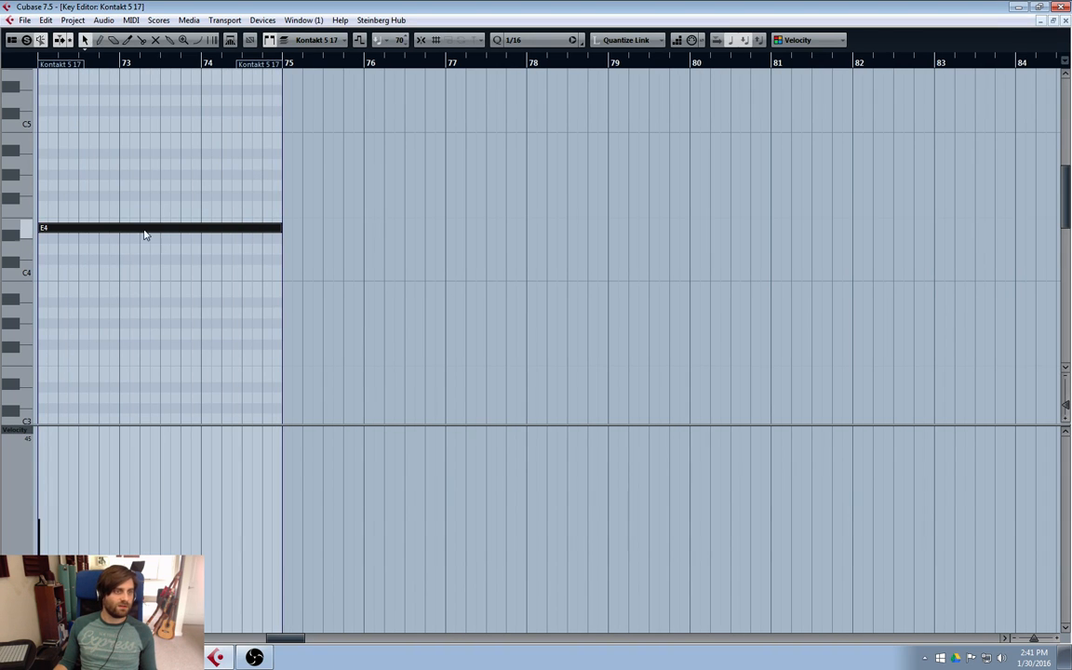
left_click_drag(41, 71, 35, 71)
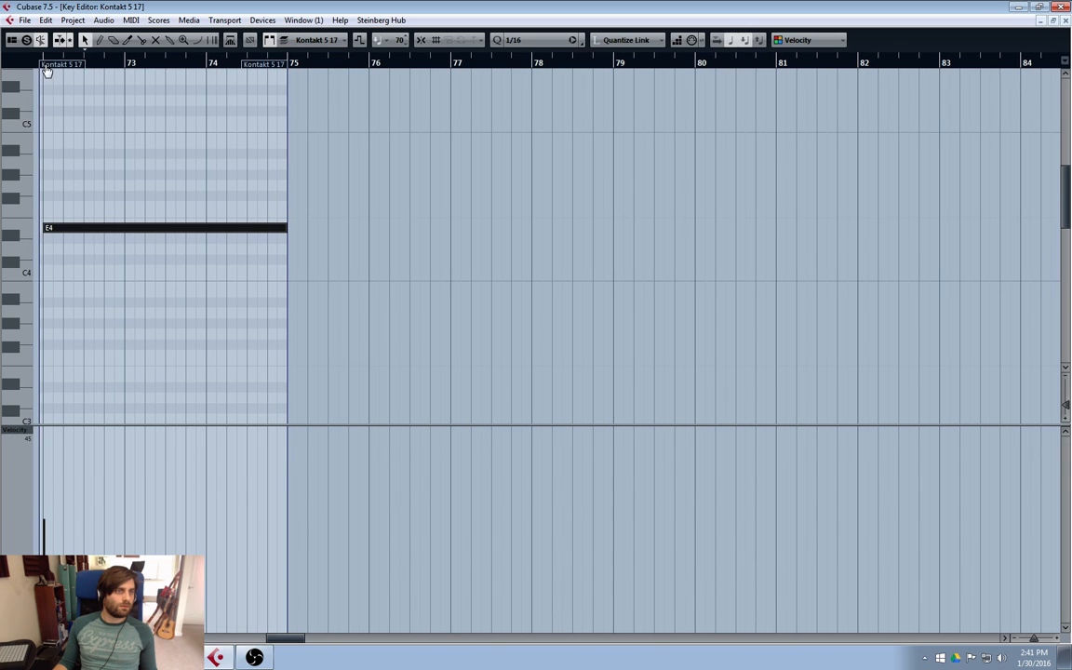
key("ctrl+z")
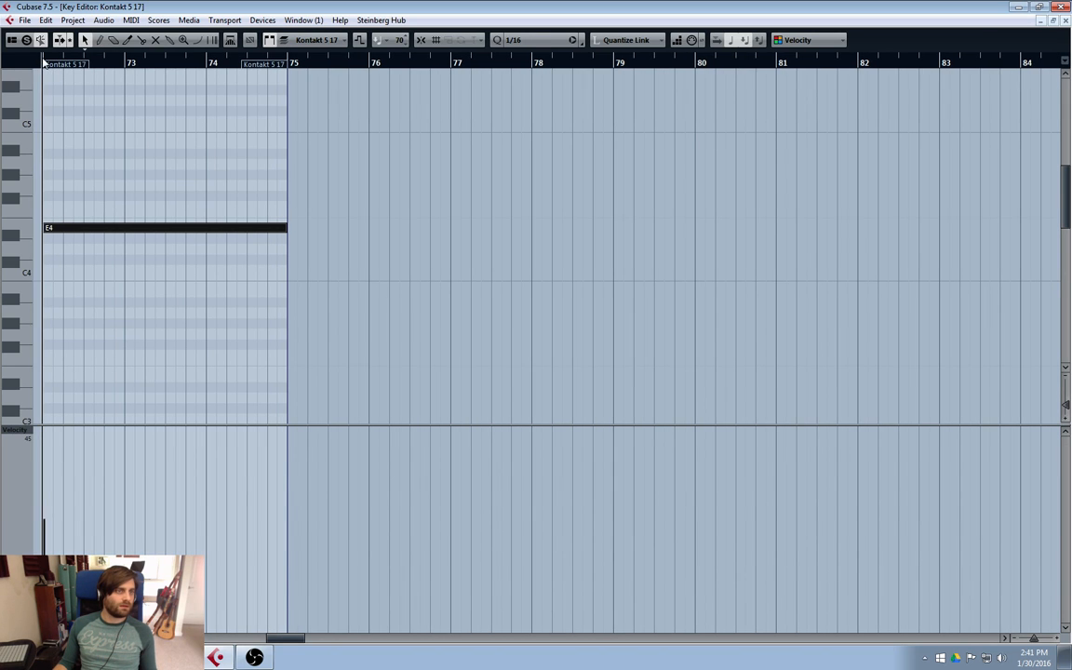
key("space")
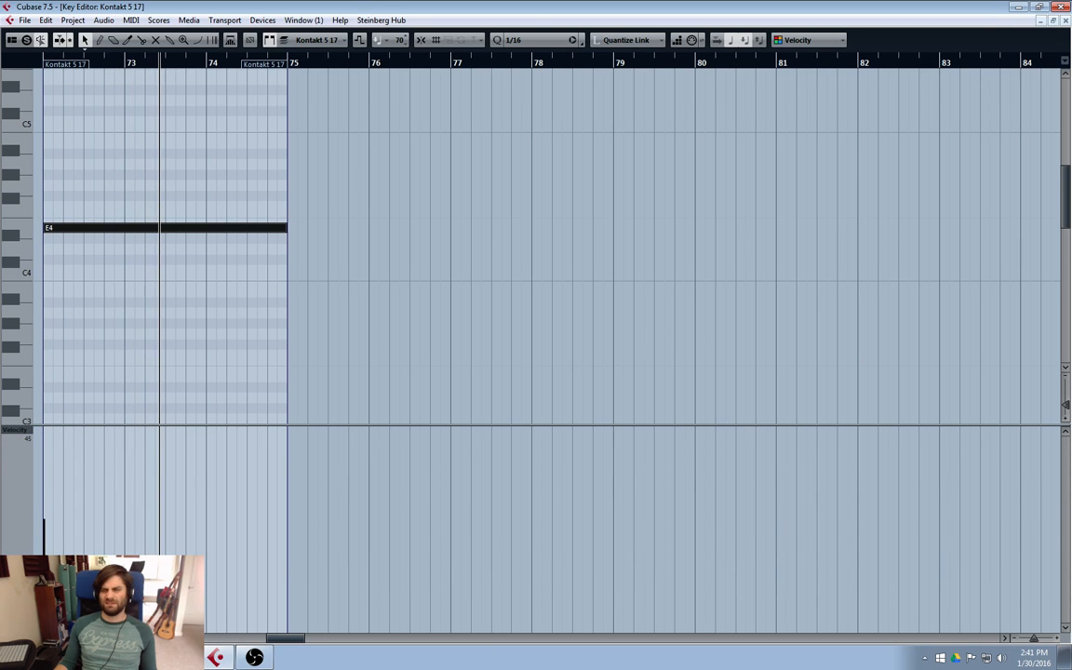
left_click(1066, 19)
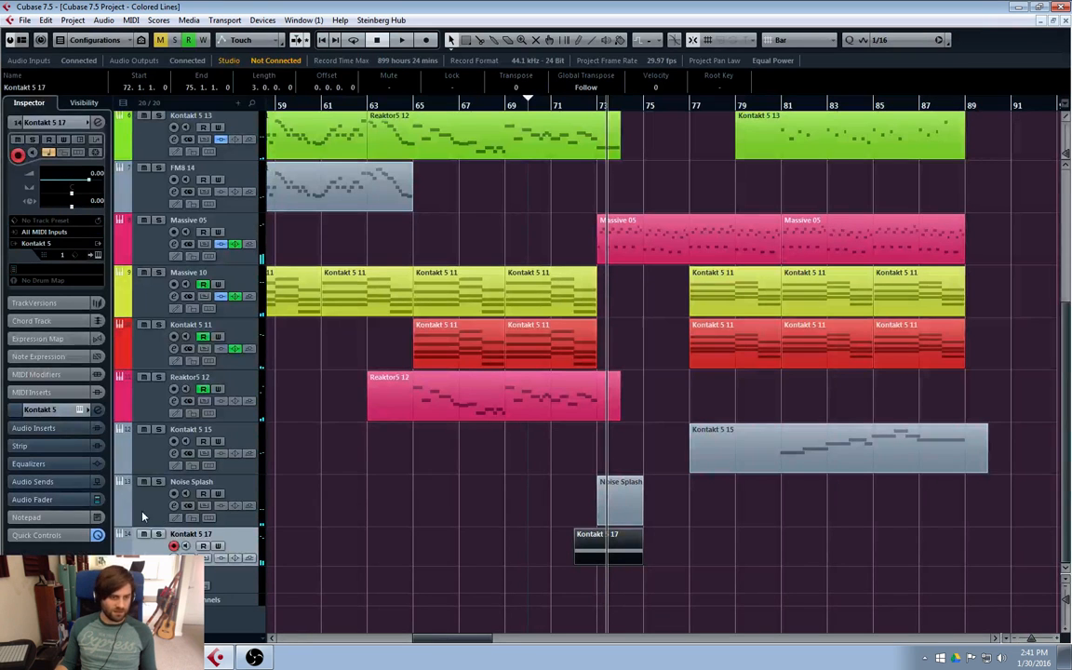
- In the Noise Splash part, move the note at bar 73 down to A#0 and raise its velocity
left_click(173, 513)
double_click(619, 504)
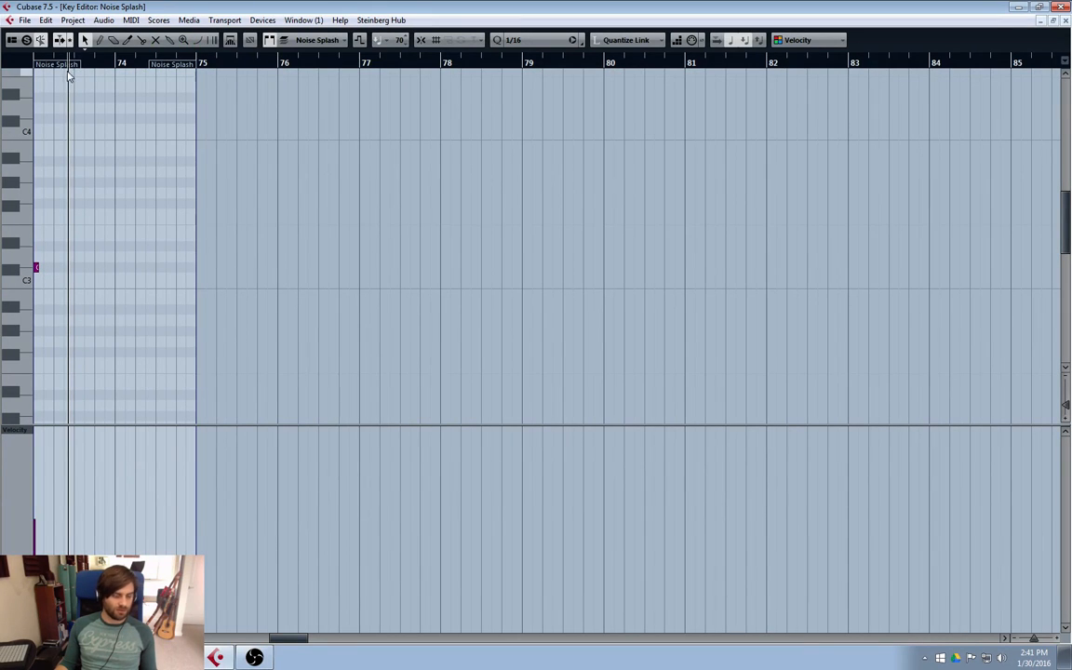
left_click(1066, 19)
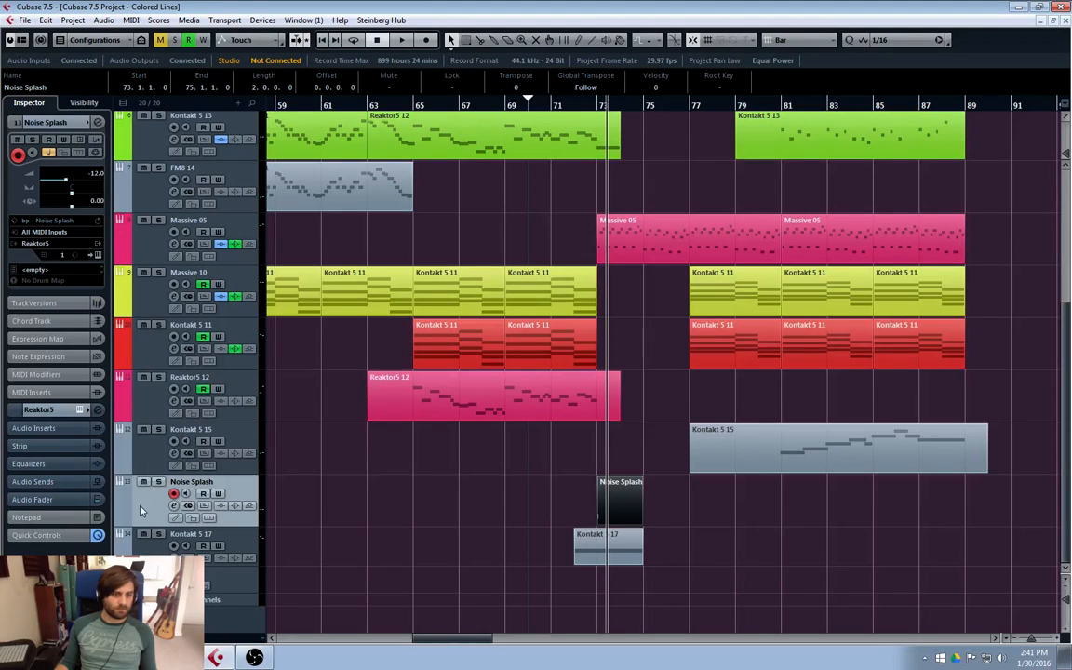
double_click(617, 512)
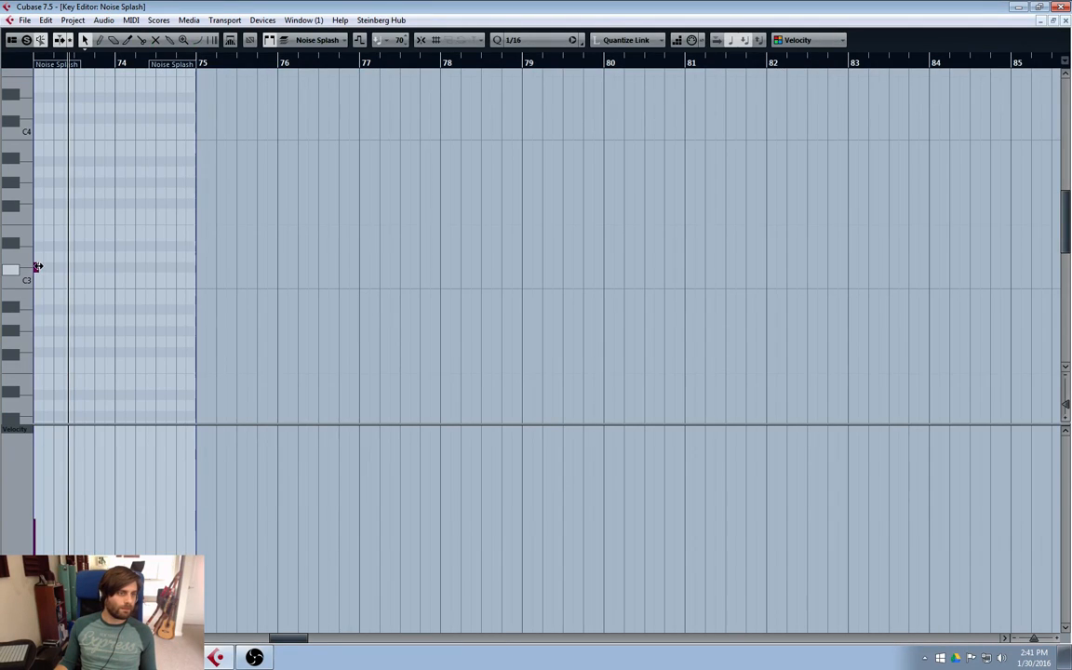
left_click_drag(37, 270, 56, 361)
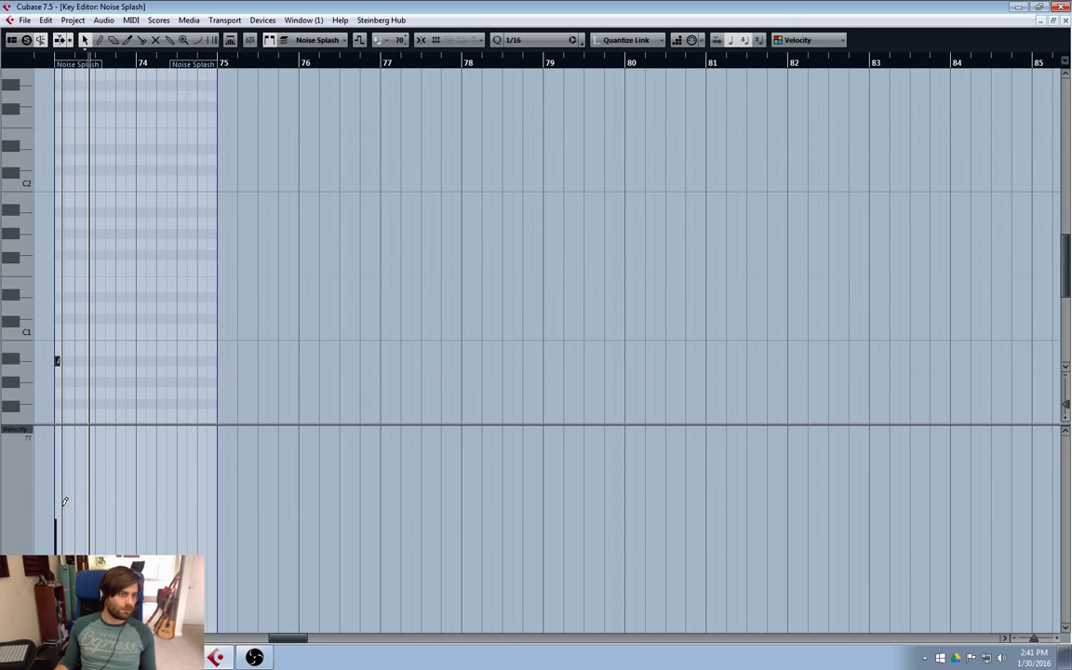
left_click_drag(56, 503, 56, 469)
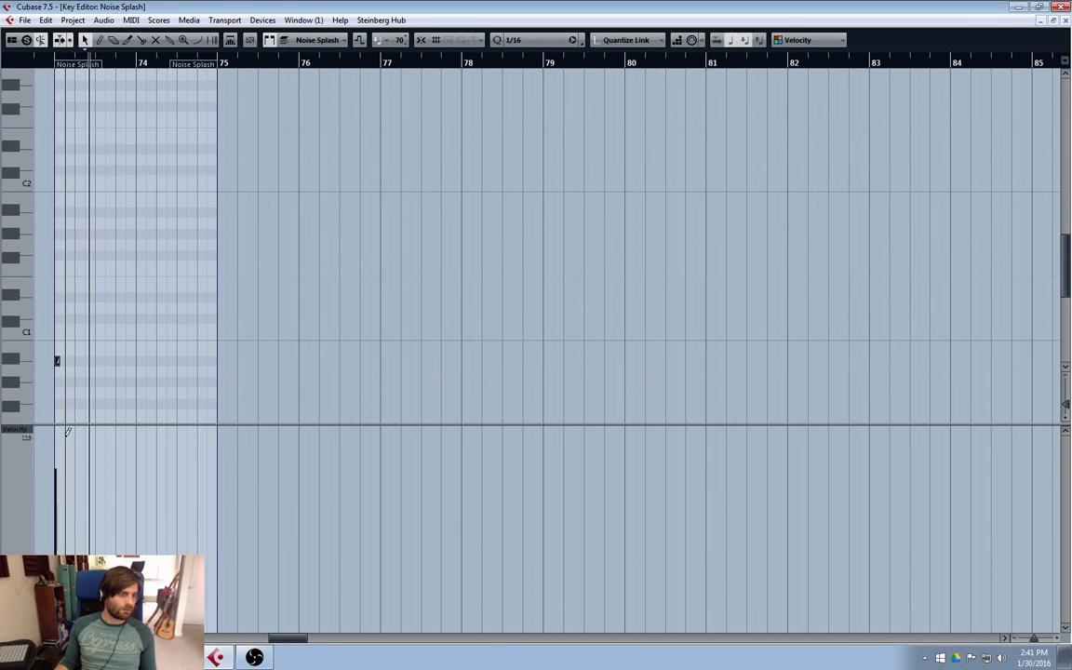
left_click(1065, 21)
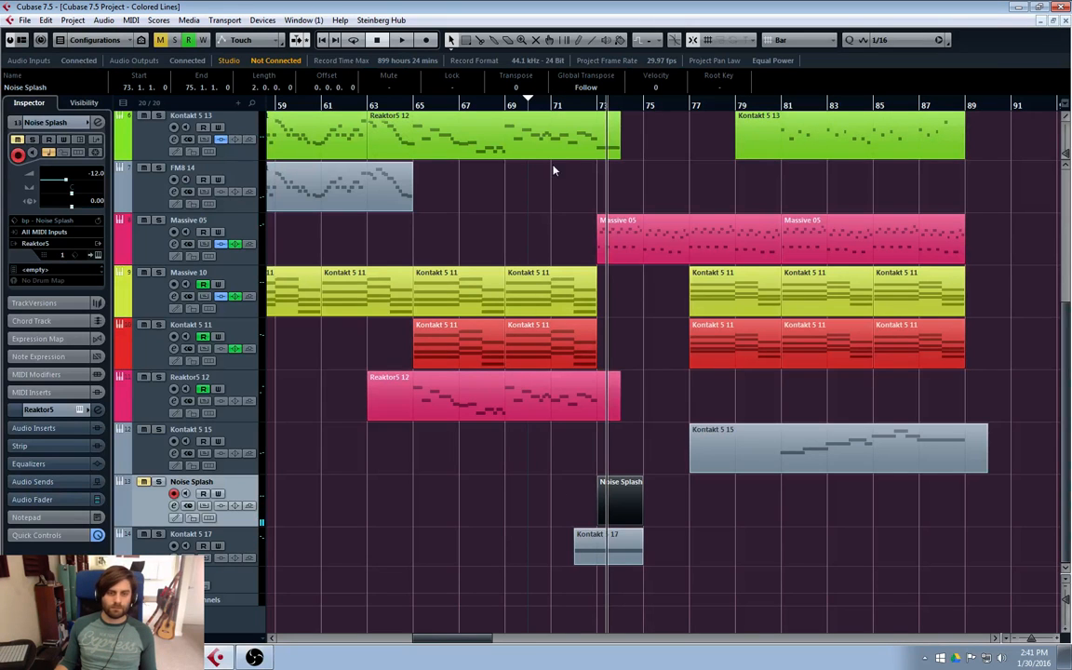
- Lower the Kontakt 5 17 channel level to -20.9 dB while playing back the transition into bar 73
left_click(137, 554)
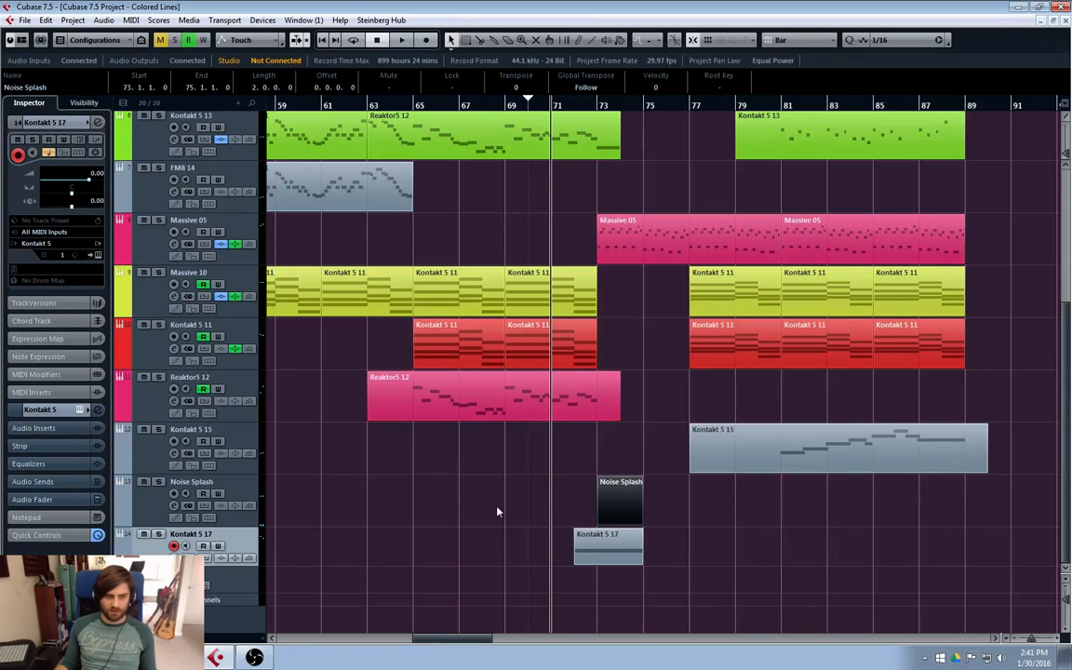
left_click(801, 309)
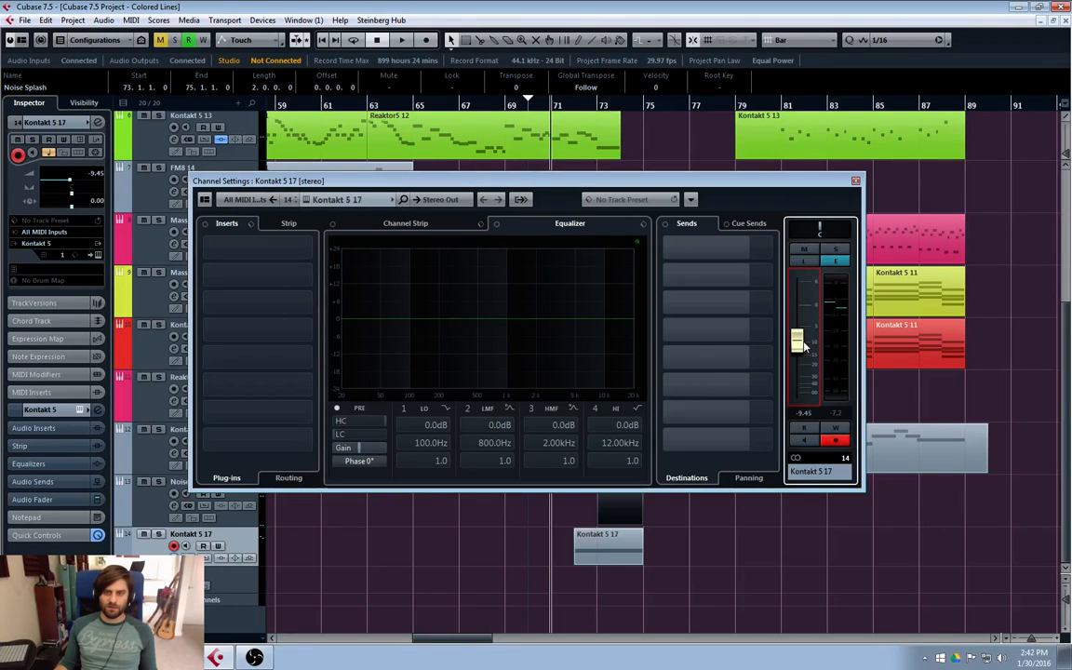
key("space")
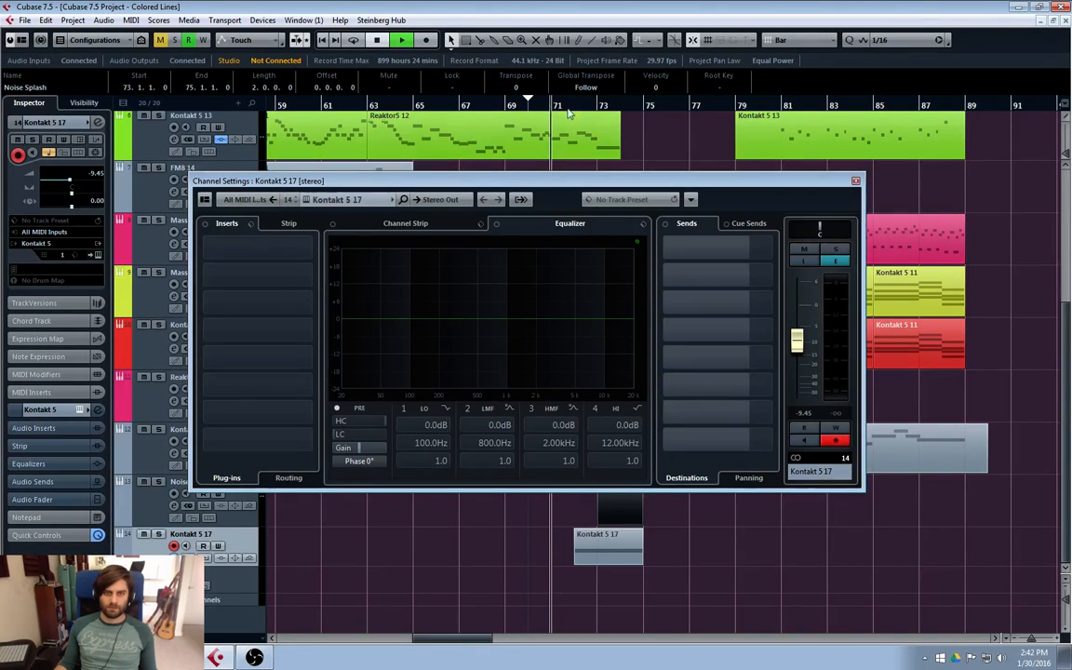
left_click_drag(795, 352, 795, 392)
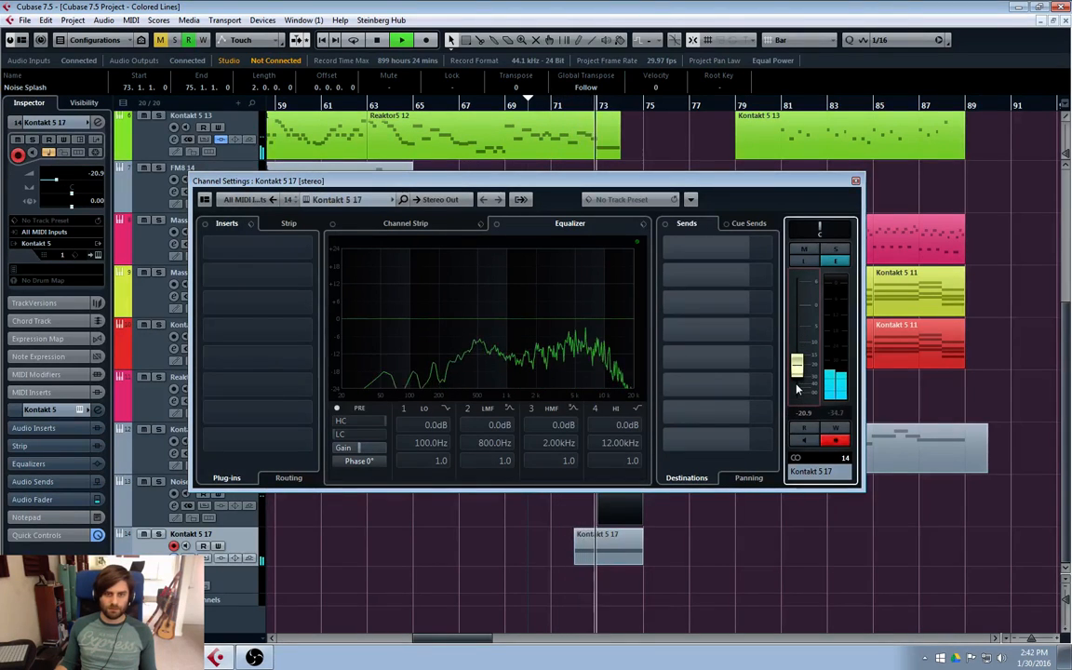
- Mute the Noise Splash track, close the channel settings, and move the track below Kontakt 5 17
left_click(143, 498)
left_click(143, 481)
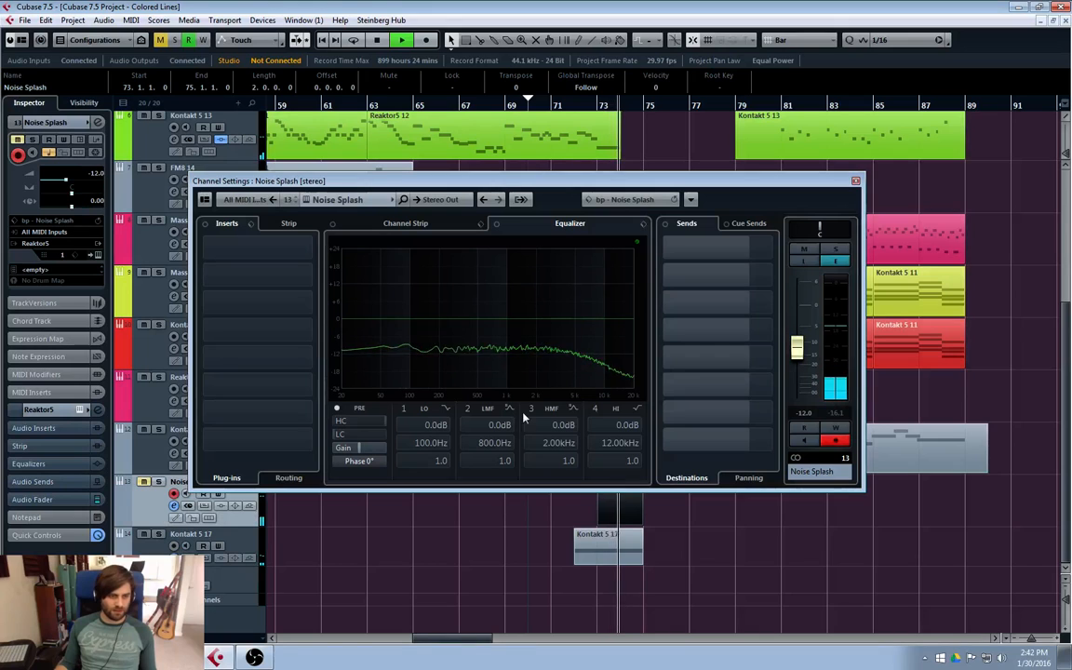
left_click(854, 183)
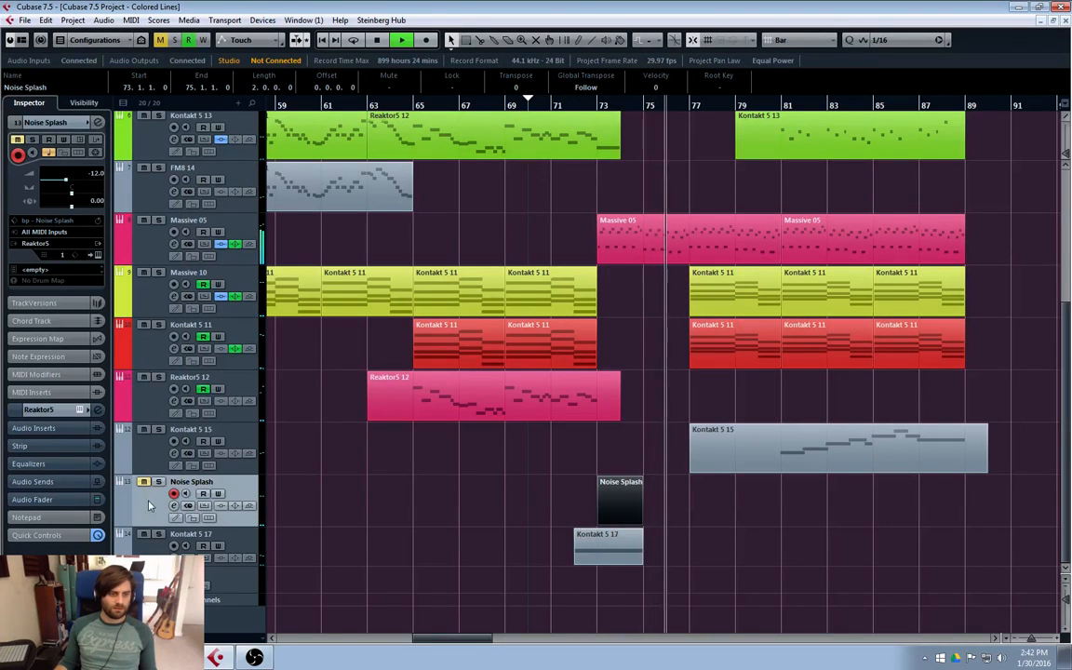
left_click(574, 105)
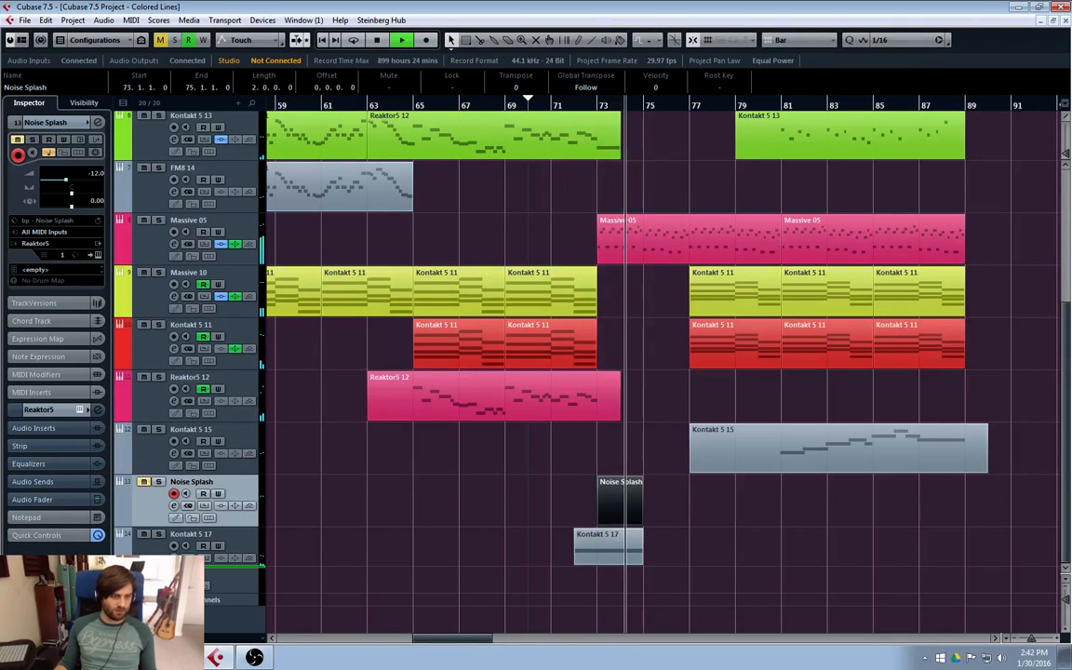
left_click_drag(148, 521, 147, 539)
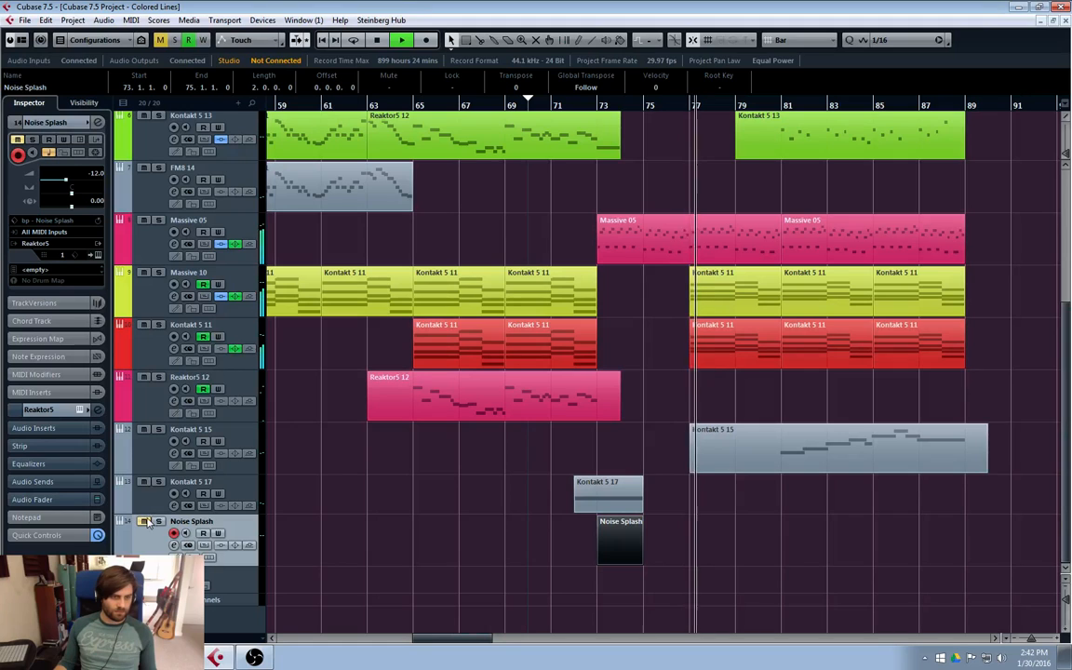
left_click(144, 493)
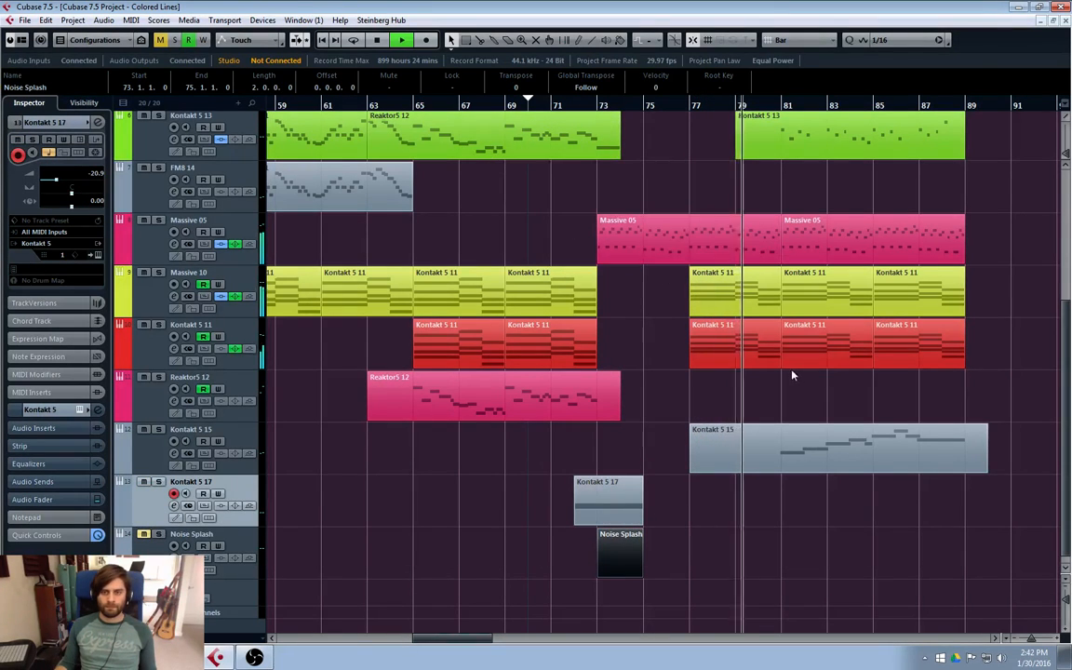
- Follow playback of the closing section across the tracks up to bar 89, and stop it there
scroll(688, 327, "up", 5)
left_click(139, 182)
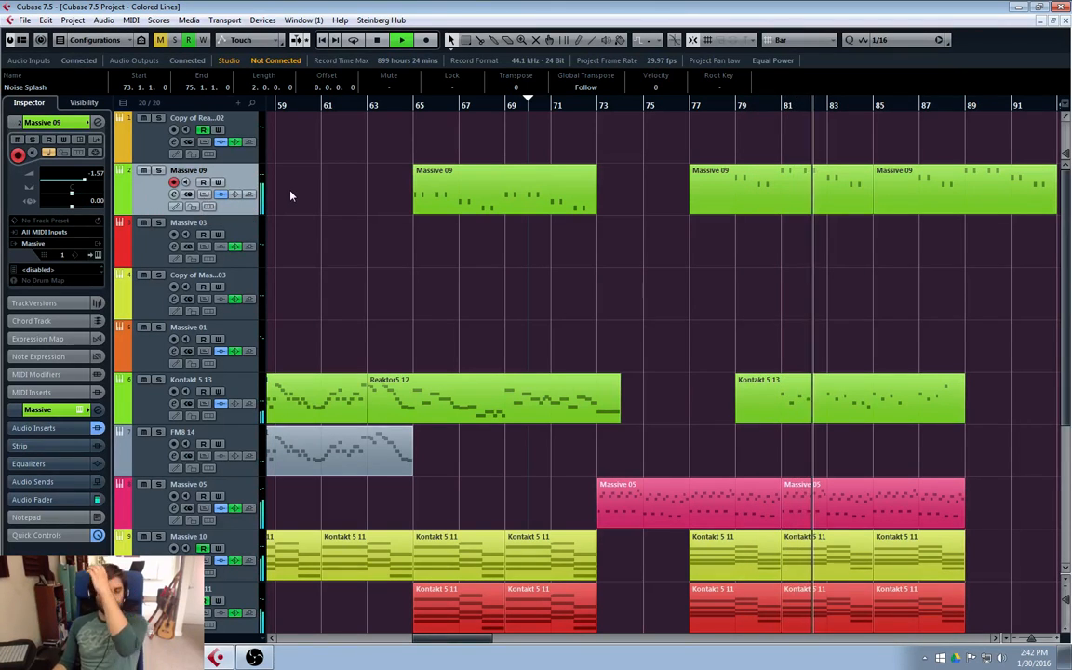
scroll(609, 391, "down", 4)
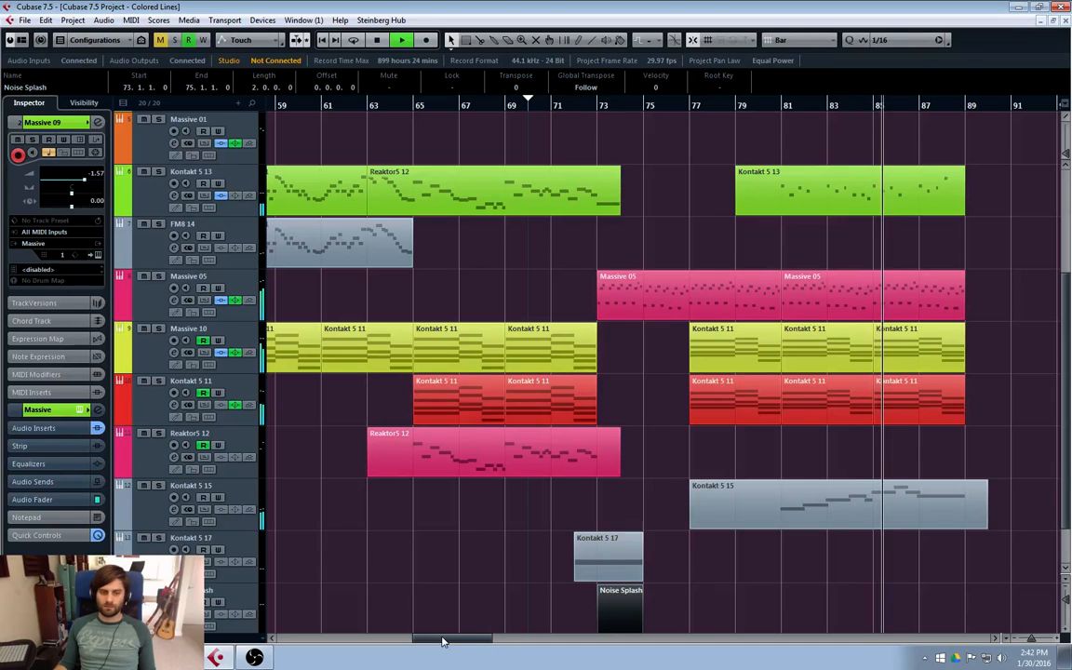
left_click_drag(444, 641, 483, 640)
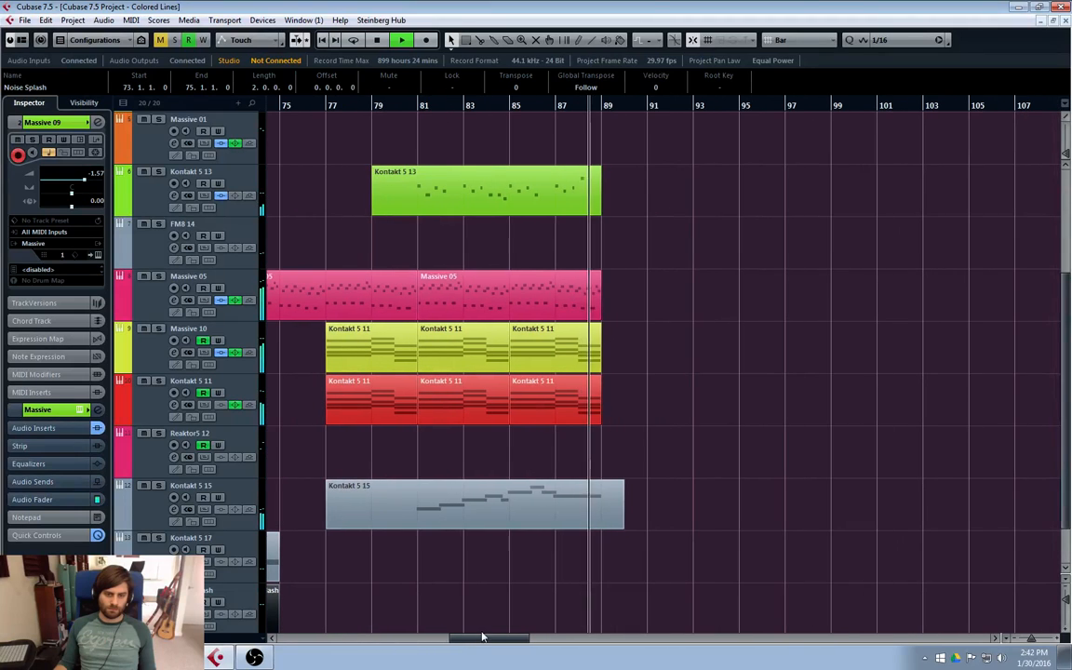
key("space")
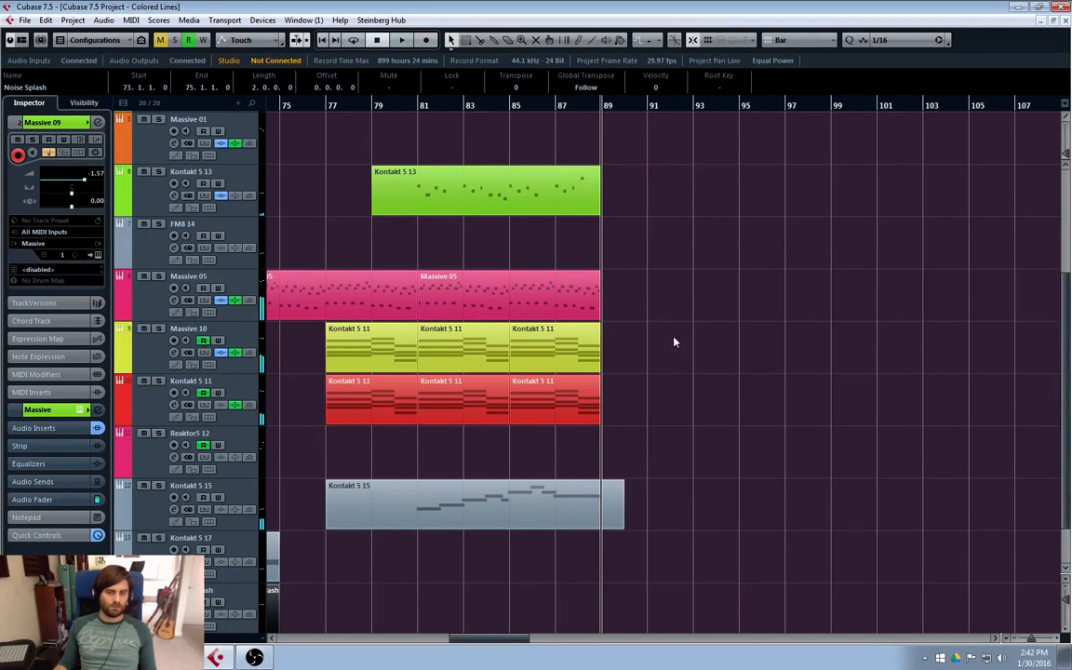
- Duplicate the last two Massive 10 and Kontakt 5 11 parts and the last Massive 05 part to fill bars 89 to 97
scroll(688, 298, "up", 4)
scroll(683, 353, "down", 4)
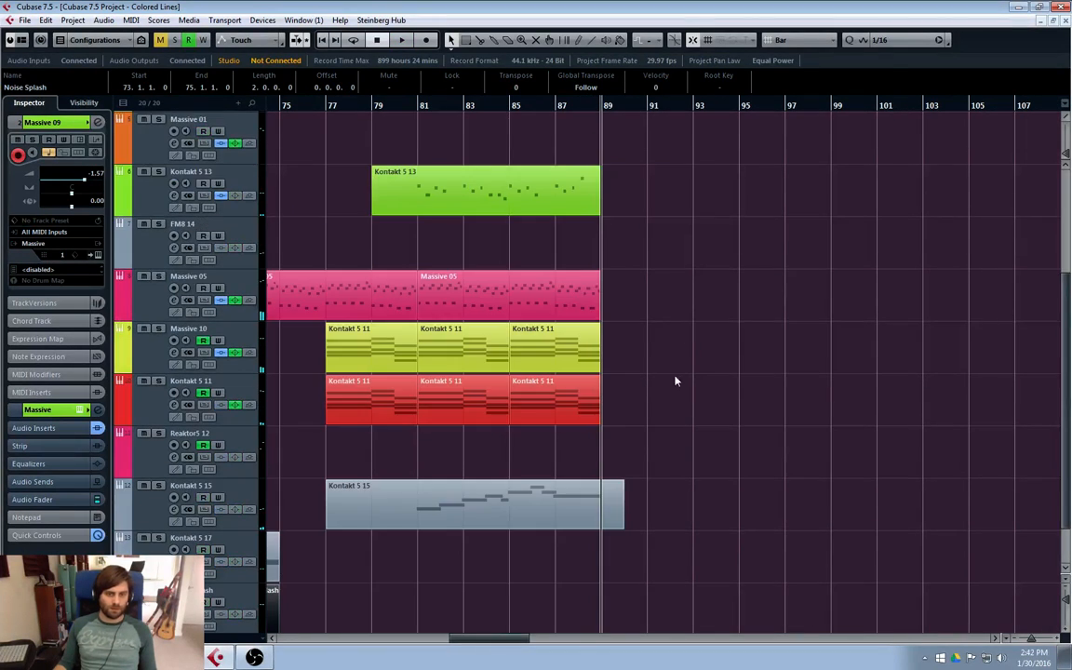
left_click_drag(722, 330, 475, 406)
key("ctrl+d")
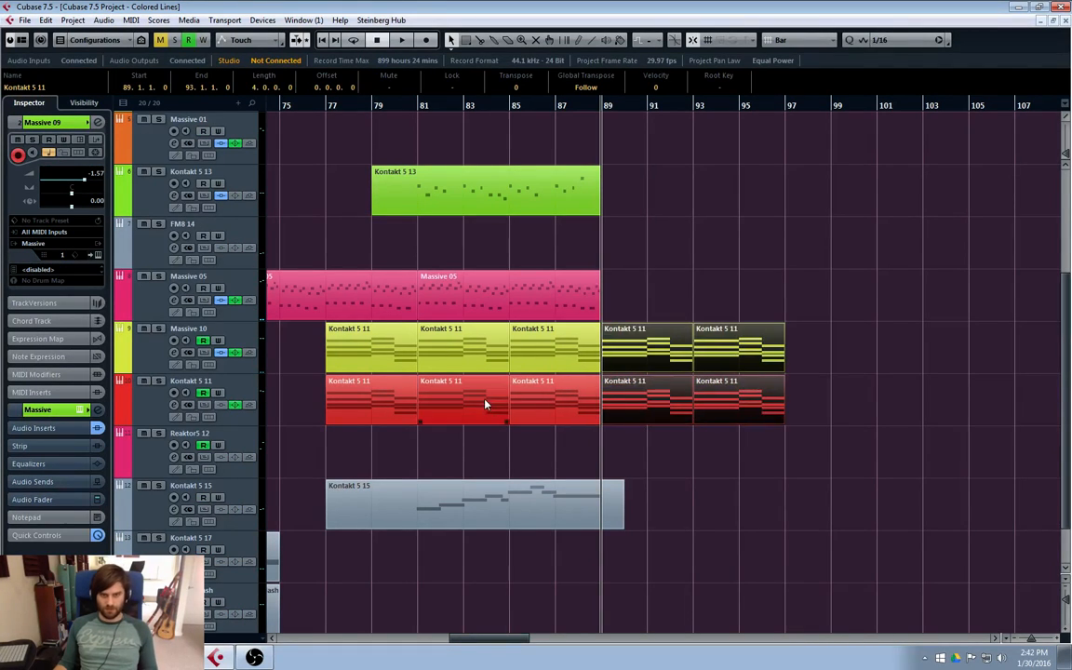
left_click(574, 302)
key("ctrl+d")
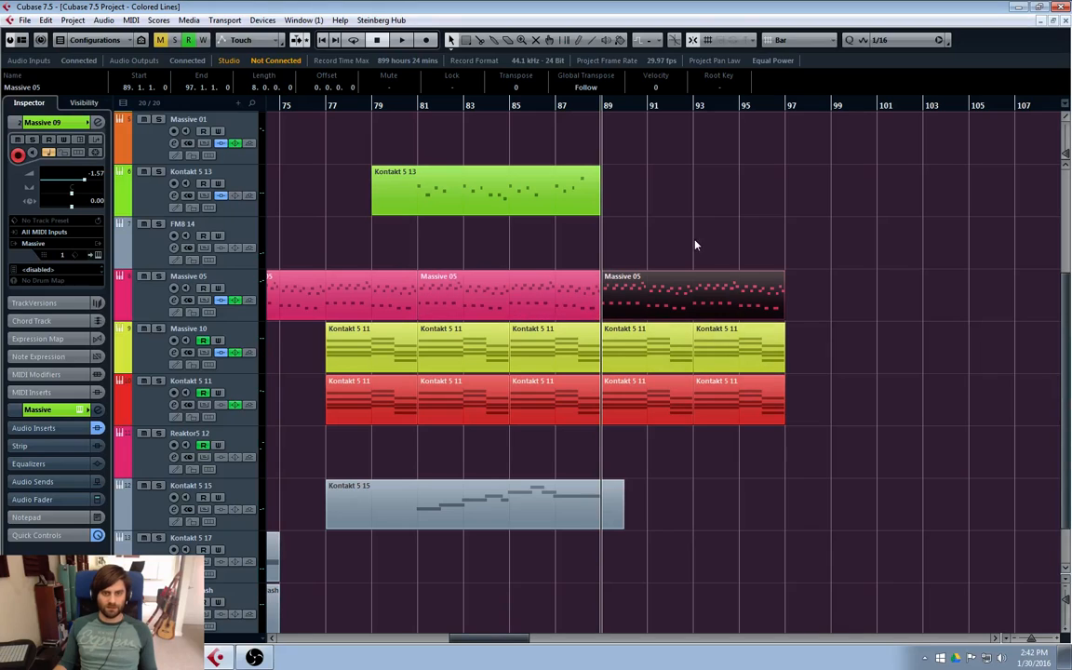
- Duplicate the last Massive 09 part so the copy runs from bar 93 to 101
scroll(558, 279, "up", 4)
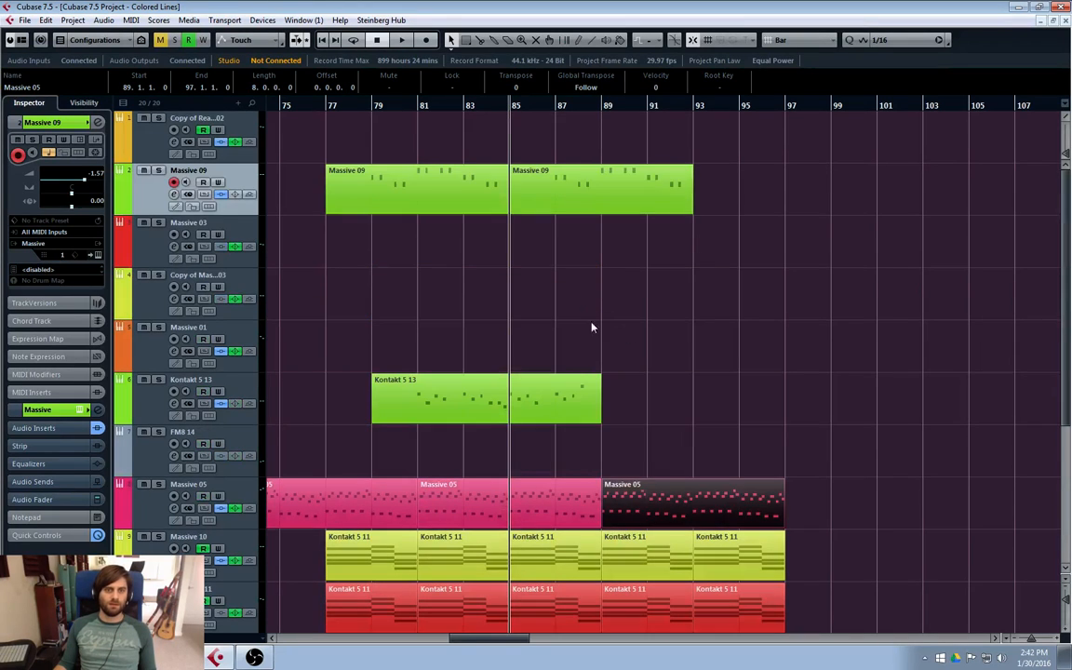
left_click(568, 186)
key("ctrl+d")
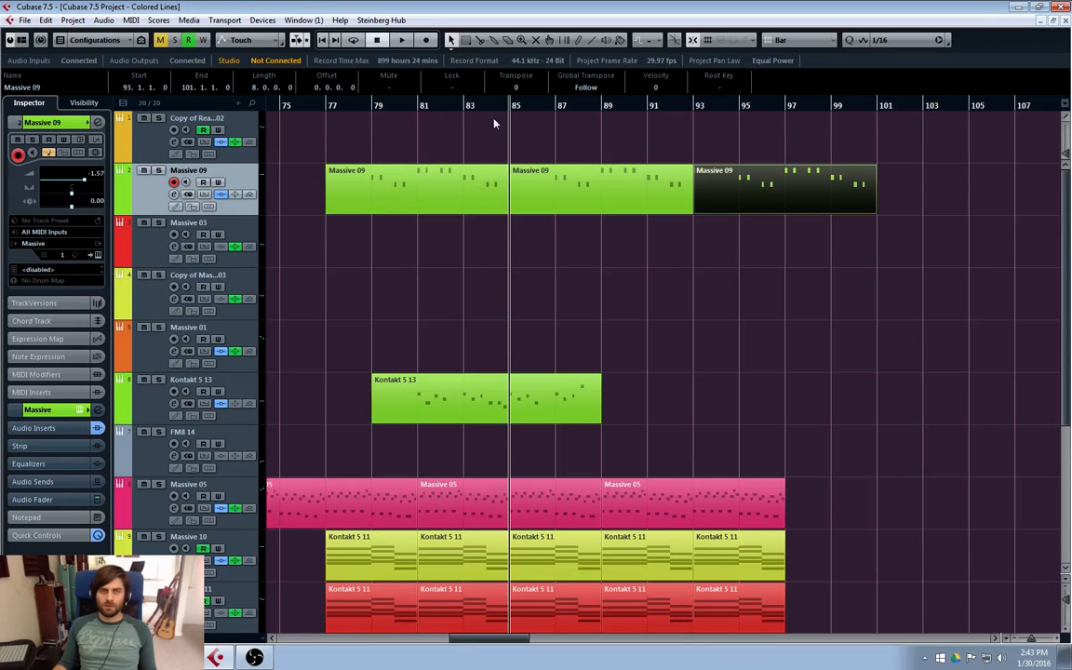
- Play back the extended section from bar 85 and review the parts across the tracks
scroll(730, 414, "down", 5)
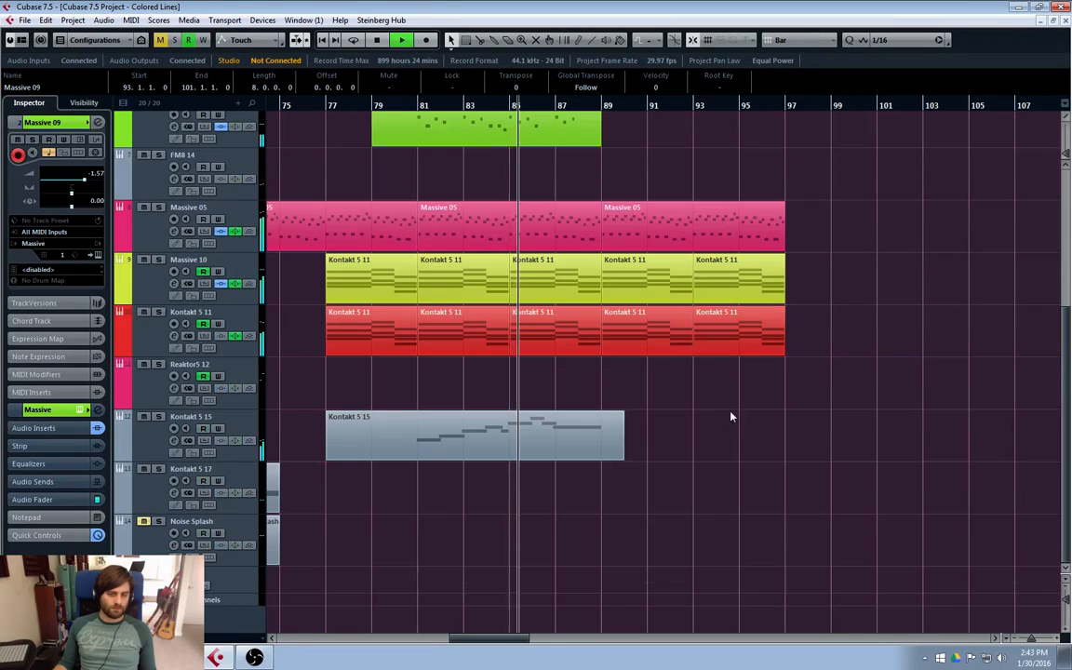
left_click_drag(490, 639, 468, 646)
left_click(140, 389)
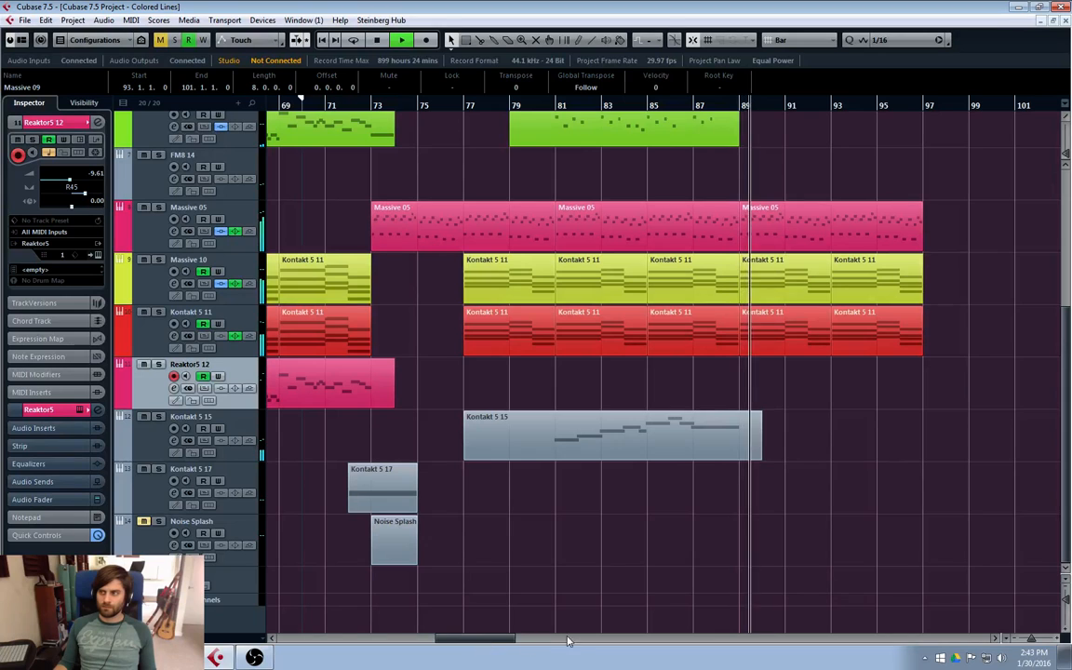
scroll(879, 378, "up", 2)
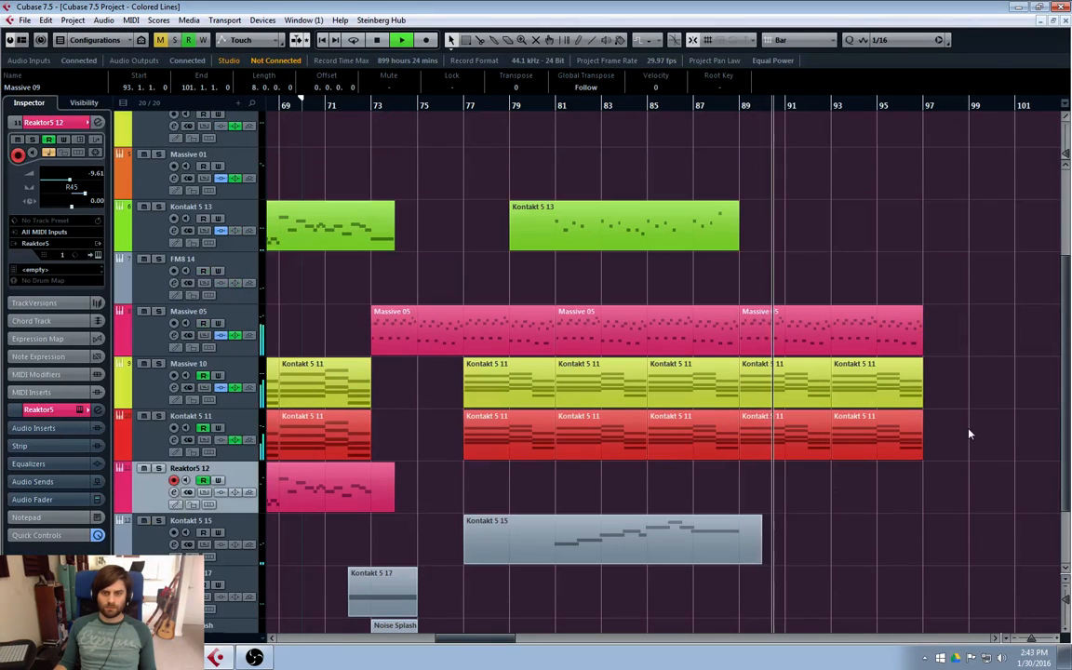
scroll(954, 419, "up", 3)
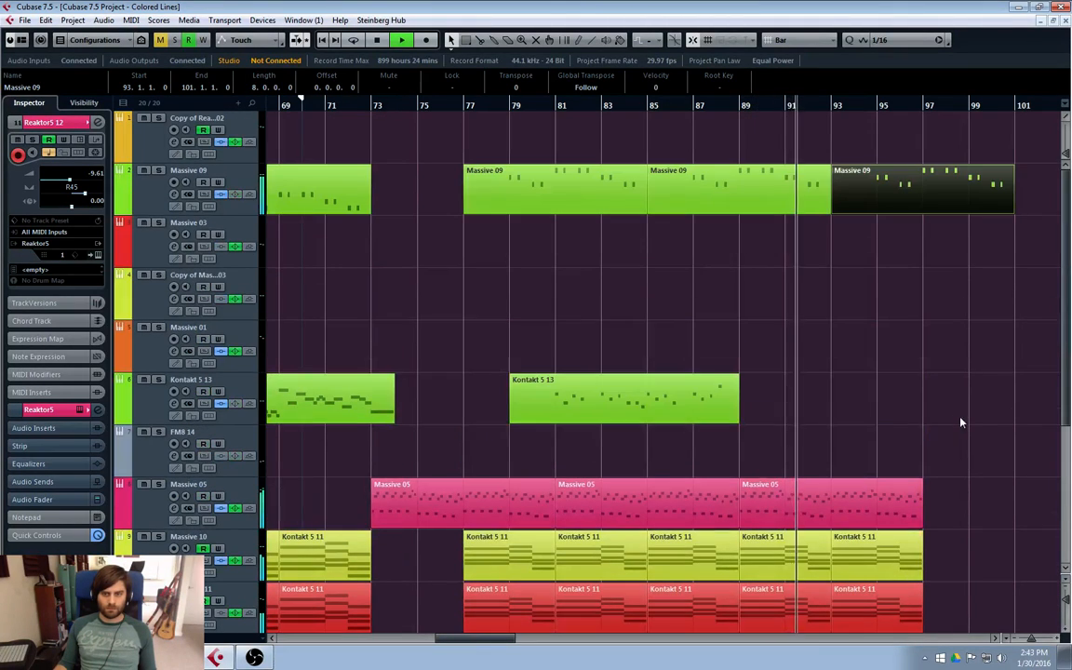
- In the Massive 09 channel equalizer, cut band 3 by 7.2 dB at 155.5 Hz during playback, and stop playback with the settings closed
left_click(156, 191)
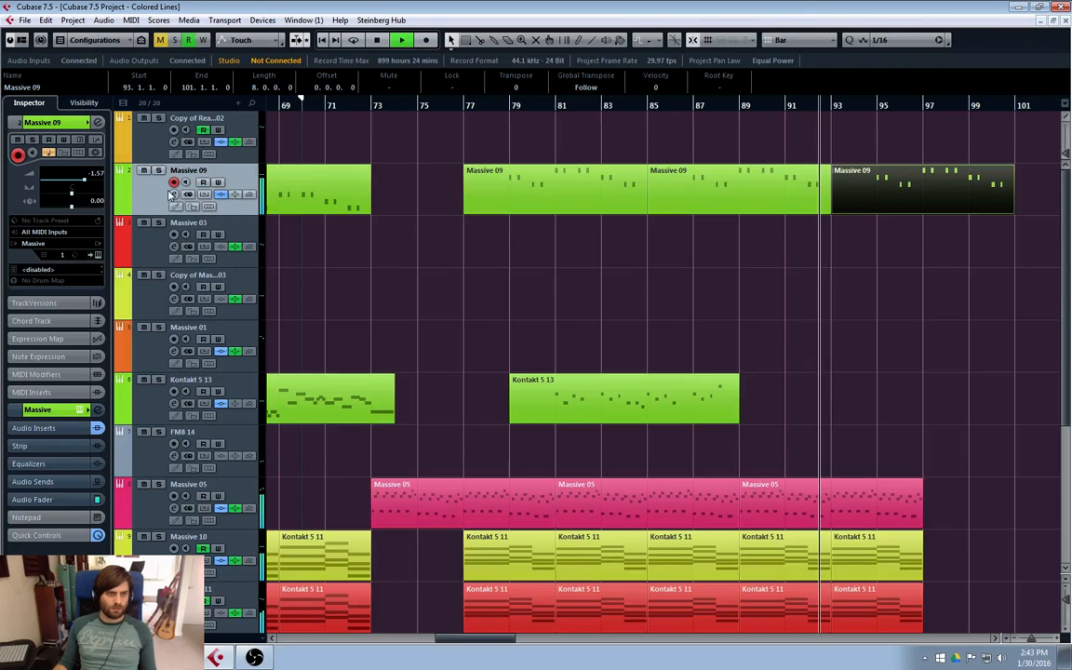
left_click(174, 195)
left_click_drag(560, 322, 430, 339)
left_click_drag(429, 340, 429, 350)
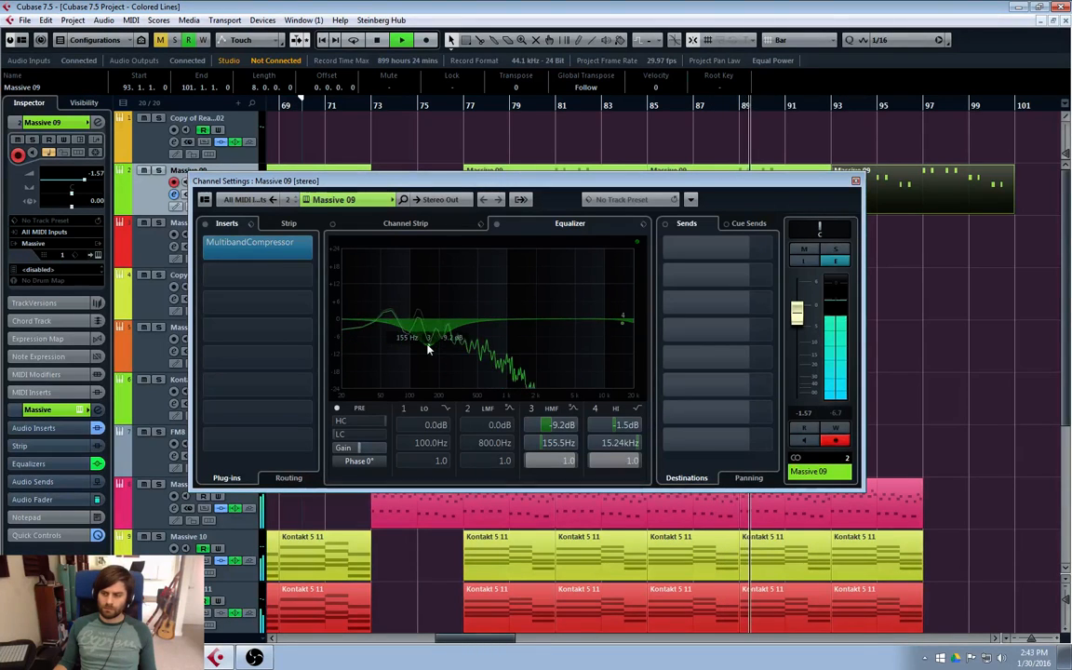
mouse_move(429, 349)
left_mouse_down()
mouse_move(441, 347)
mouse_move(414, 339)
mouse_move(428, 348)
mouse_move(426, 327)
mouse_move(429, 343)
left_mouse_up()
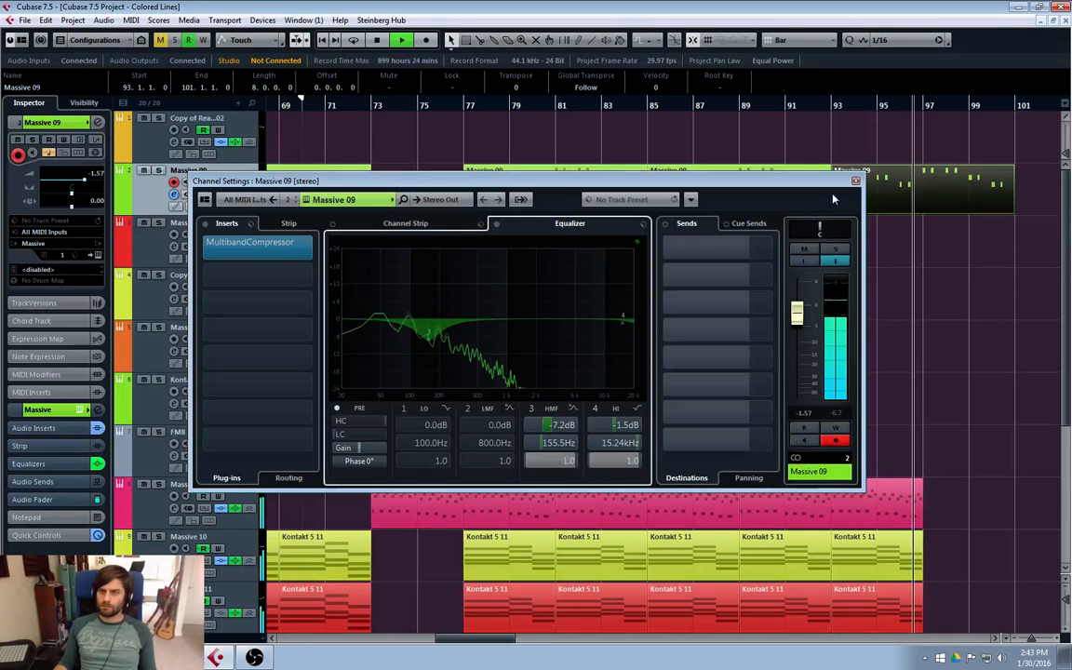
mouse_move(420, 355)
left_mouse_down()
mouse_move(431, 347)
mouse_move(407, 342)
left_mouse_up()
left_click(855, 182)
key("space")
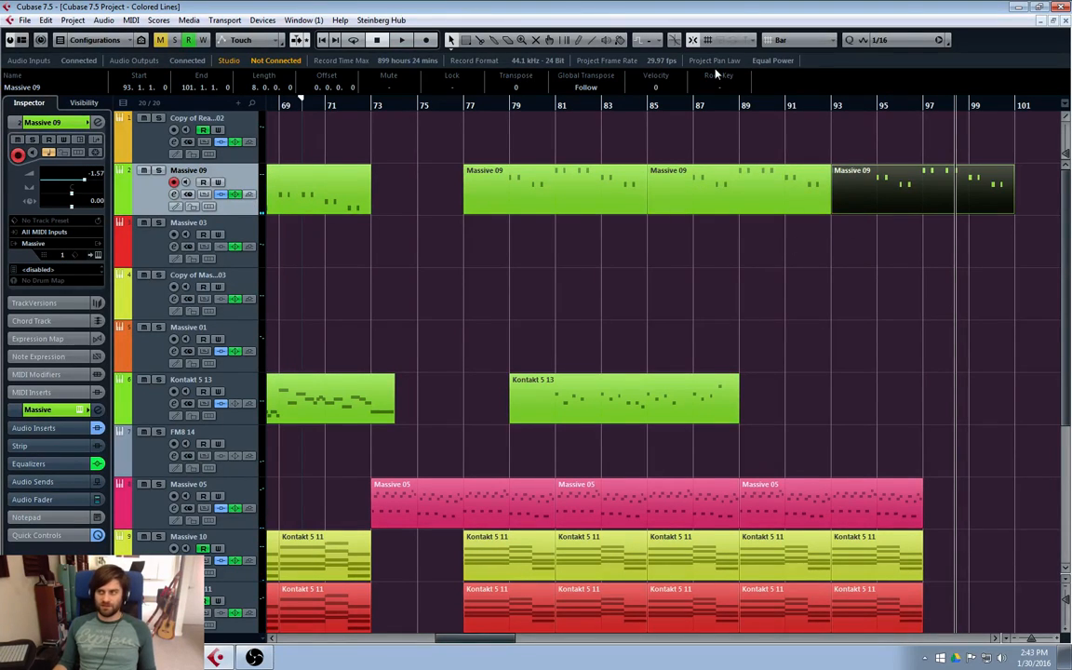
- Audition the Massive 10 track in solo around bar 81, and return to the full mix with Massive 05 selected
left_click(614, 221)
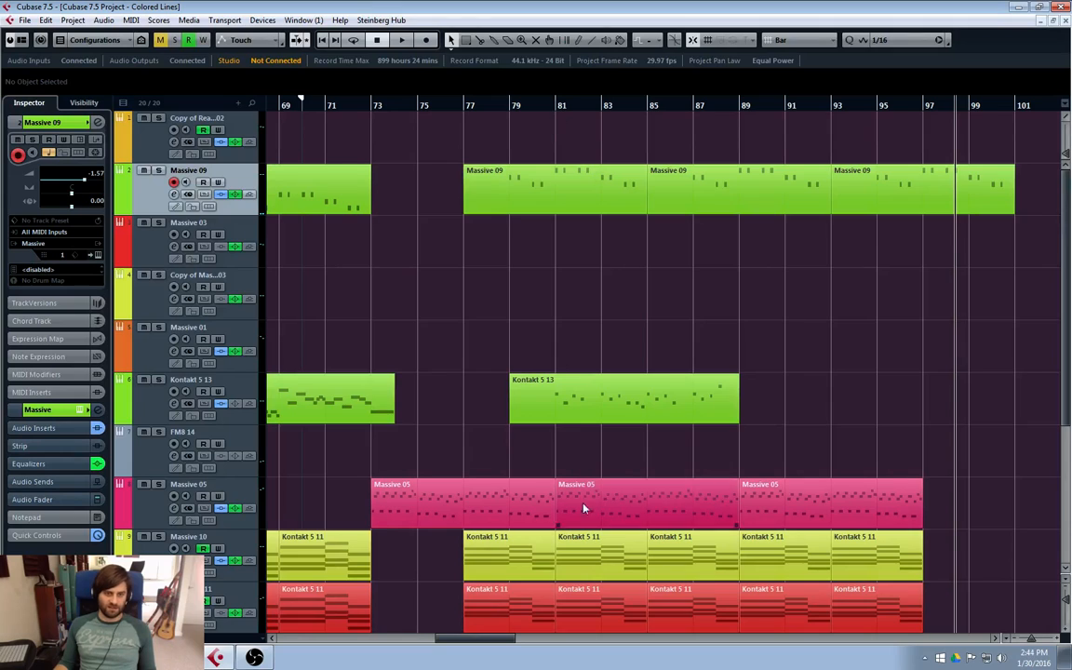
scroll(395, 389, "down", 2)
left_click(152, 353)
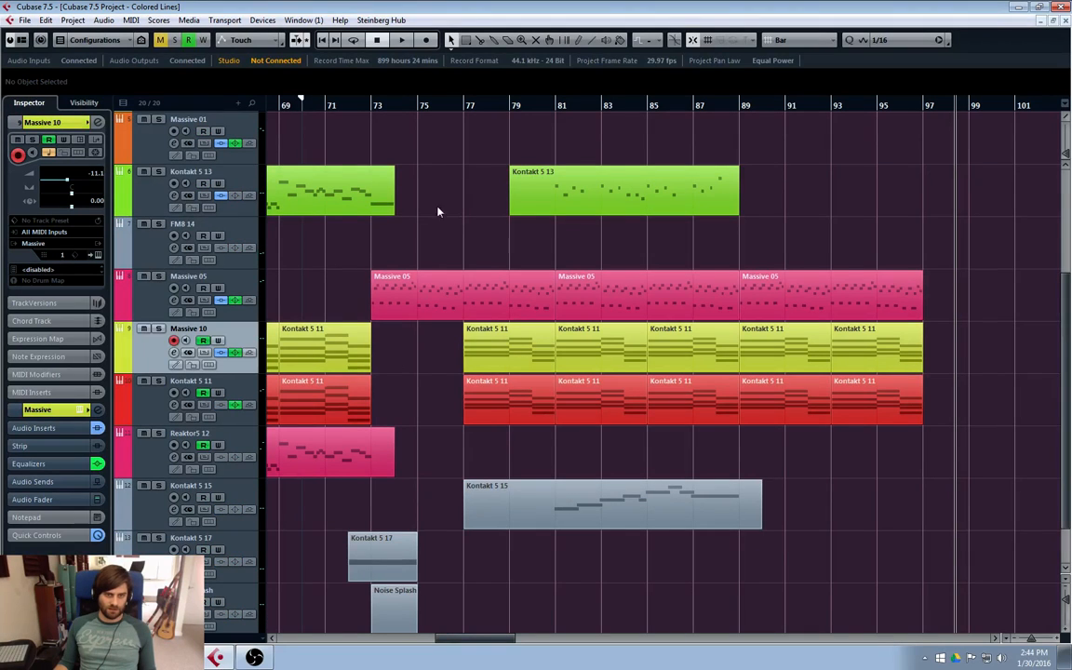
left_click(456, 136)
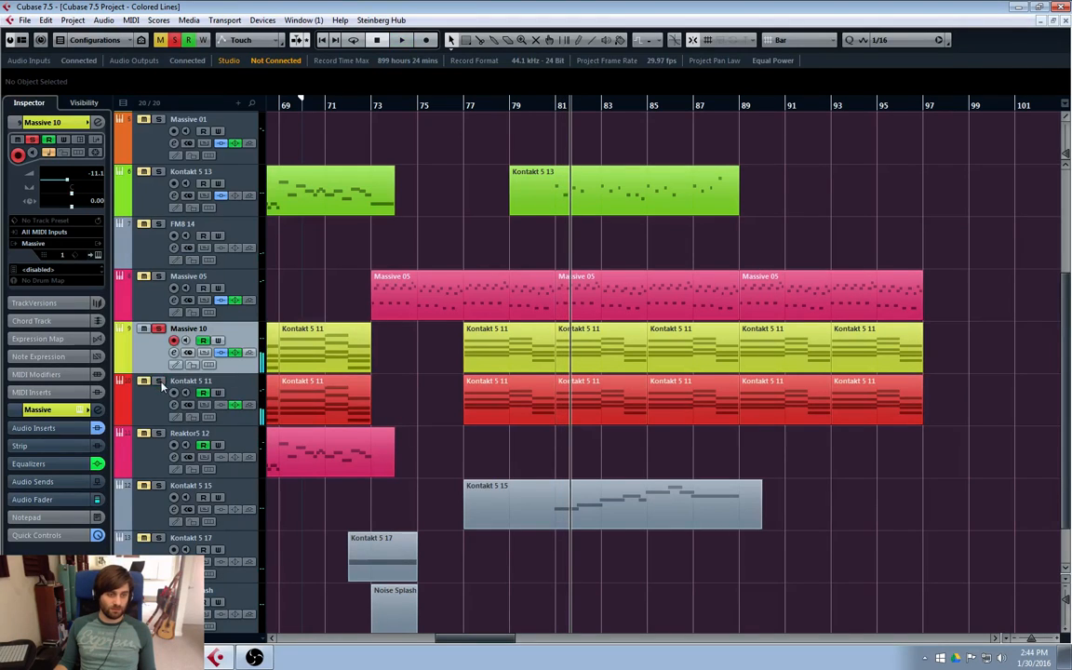
left_click(158, 318)
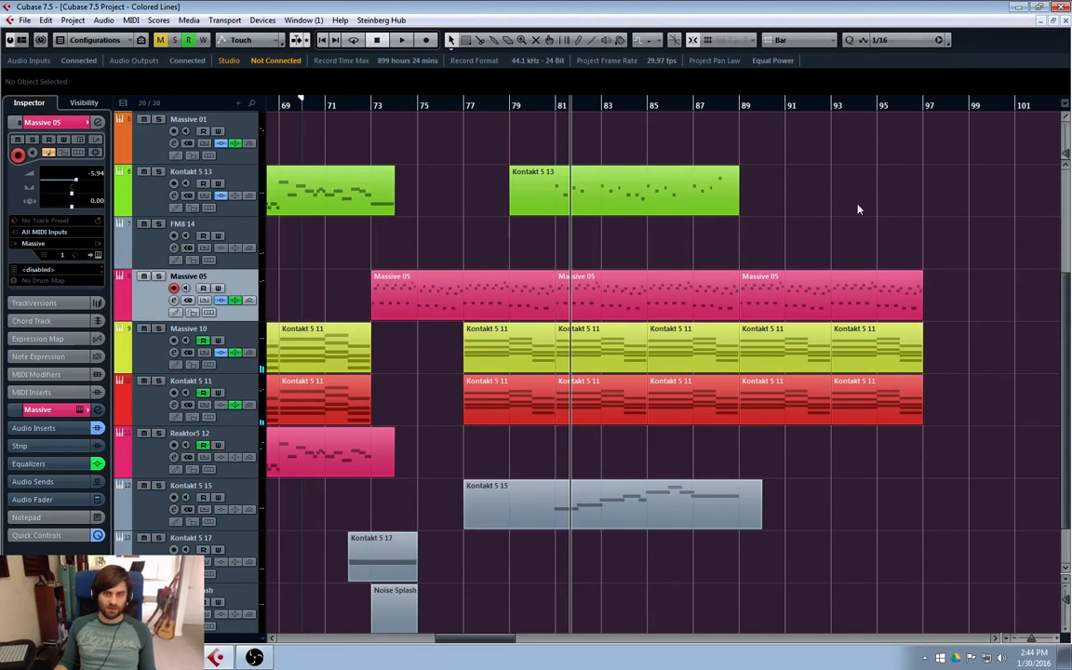
- Start playback from bar 81 and mute the Massive 05 part spanning bars 89 to 97
double_click(556, 96)
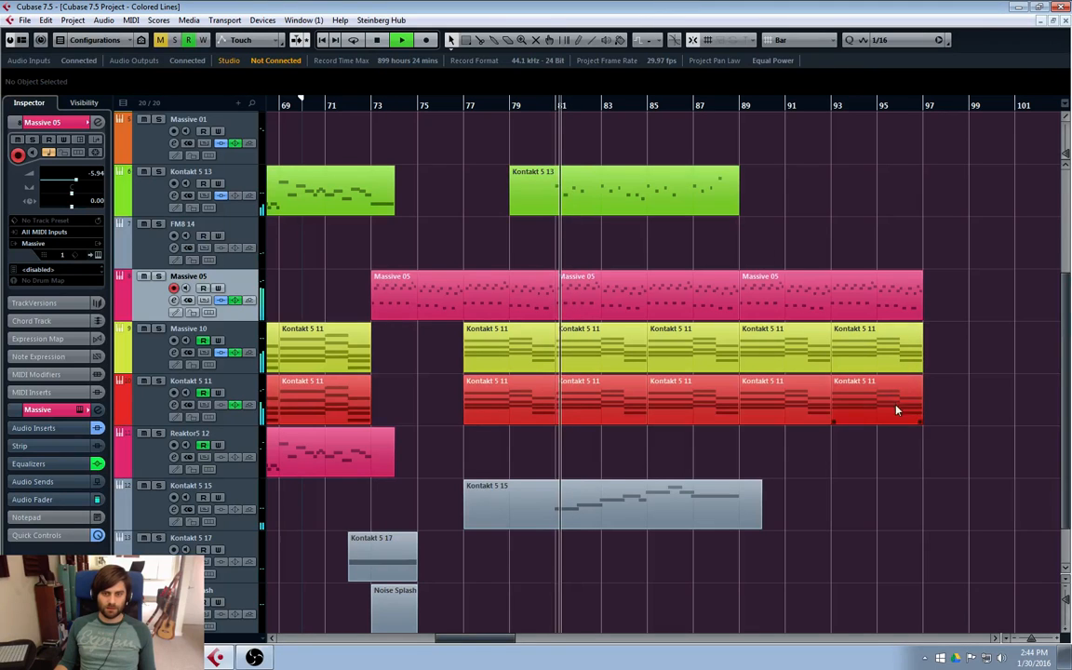
key("7")
left_click(785, 299)
key("1")
- Split the Massive 09 part at bar 89 and mute both Massive 09 parts from there to bar 101
scroll(829, 239, "up", 4)
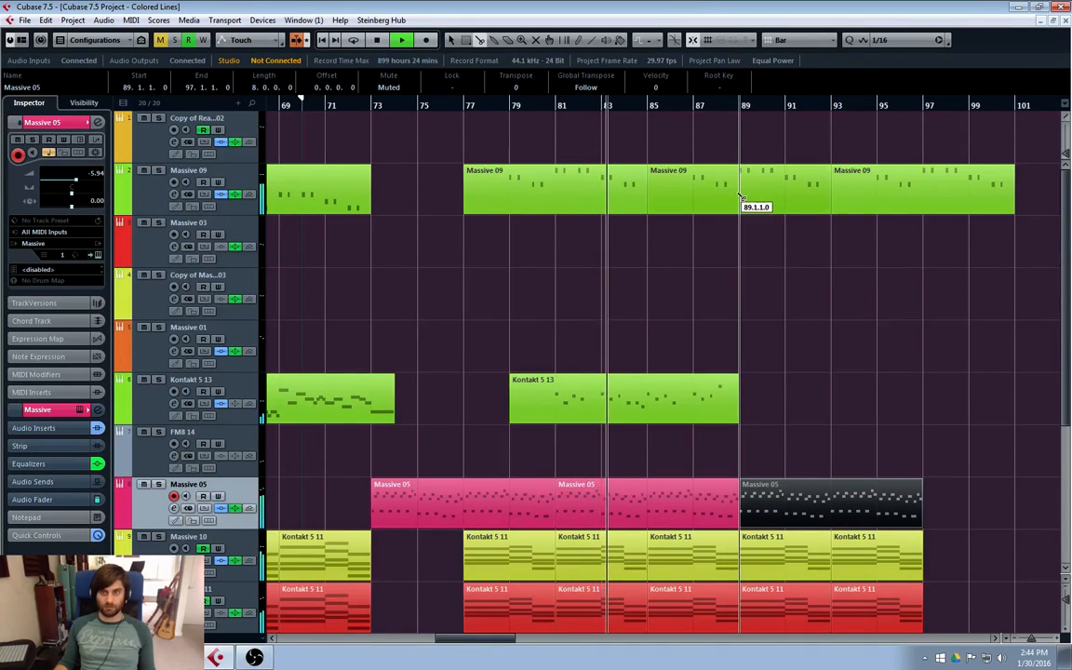
left_click(741, 193, "alt")
key("7")
left_click(807, 193)
left_click(884, 198)
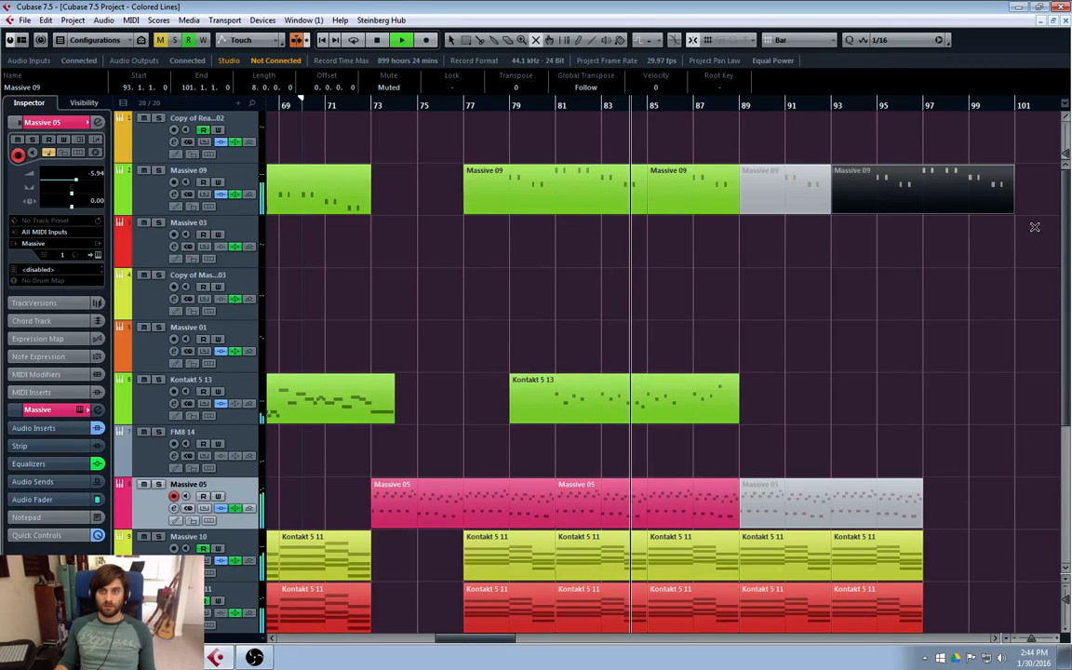
key("1")
- Copy the Kontakt 5 17 part to bar 88 and follow playback of the new transition up to bar 95
scroll(863, 316, "down", 4)
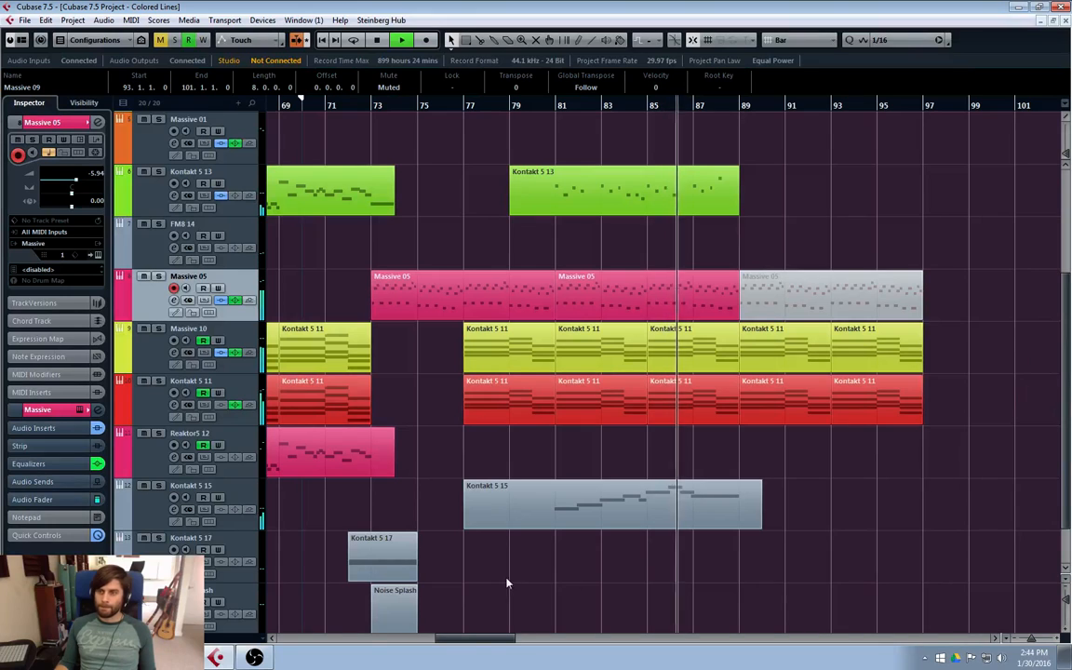
left_click(380, 571)
left_click_drag(380, 571, 735, 558)
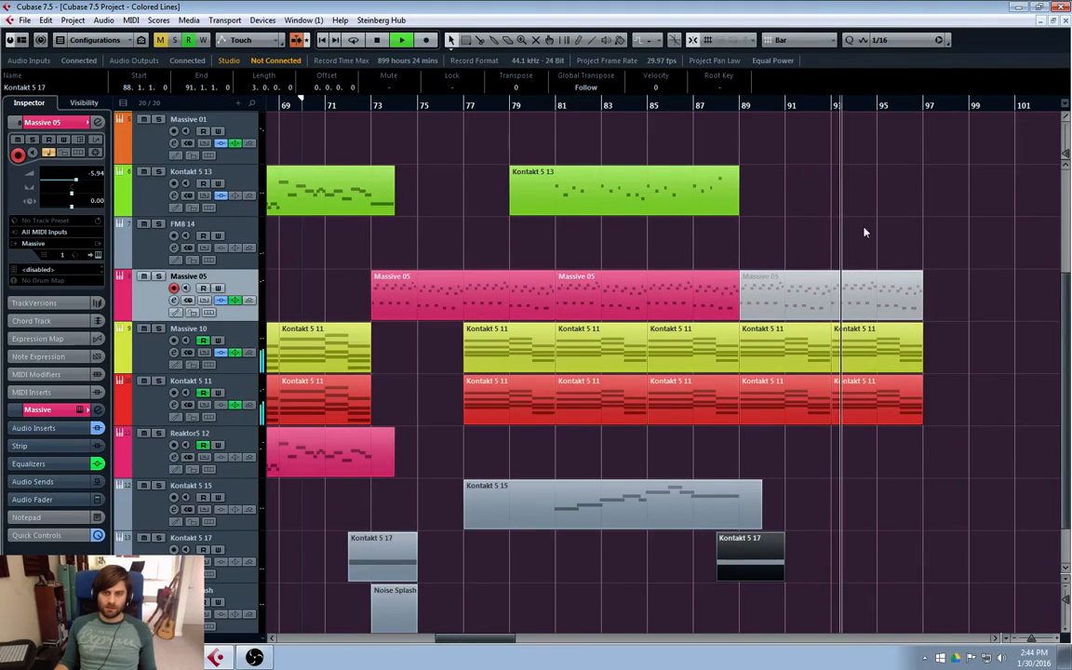
scroll(847, 240, "up", 4)
scroll(928, 354, "down", 4)
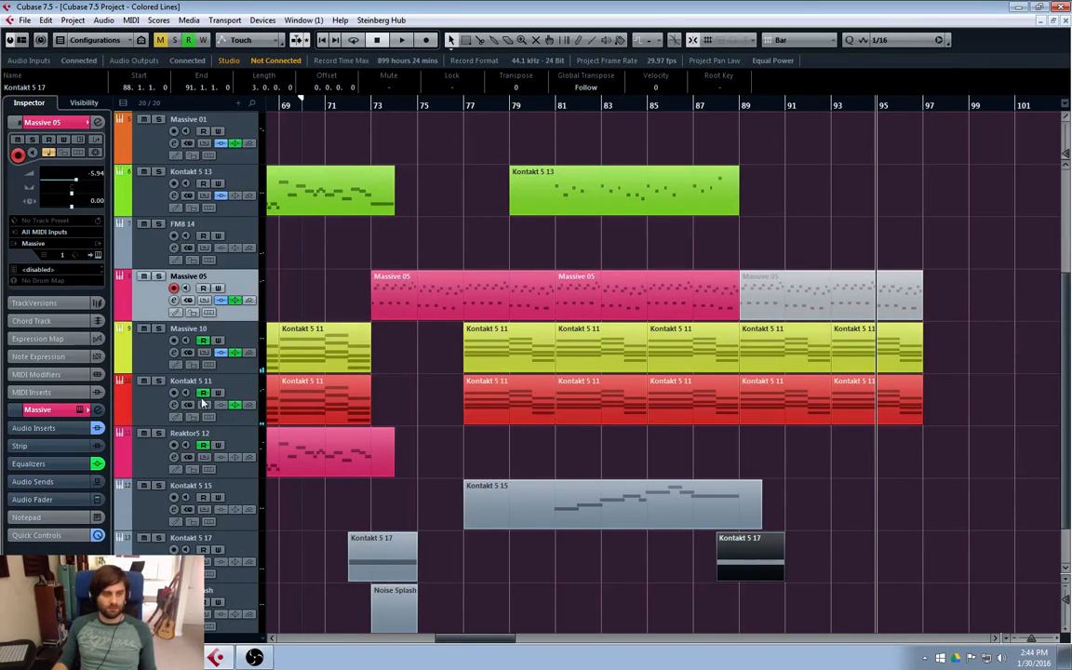
- Solo Massive 10, examine its English Basement patch in the Massive synth during playback, and close the synth and release the solo
left_click(132, 326)
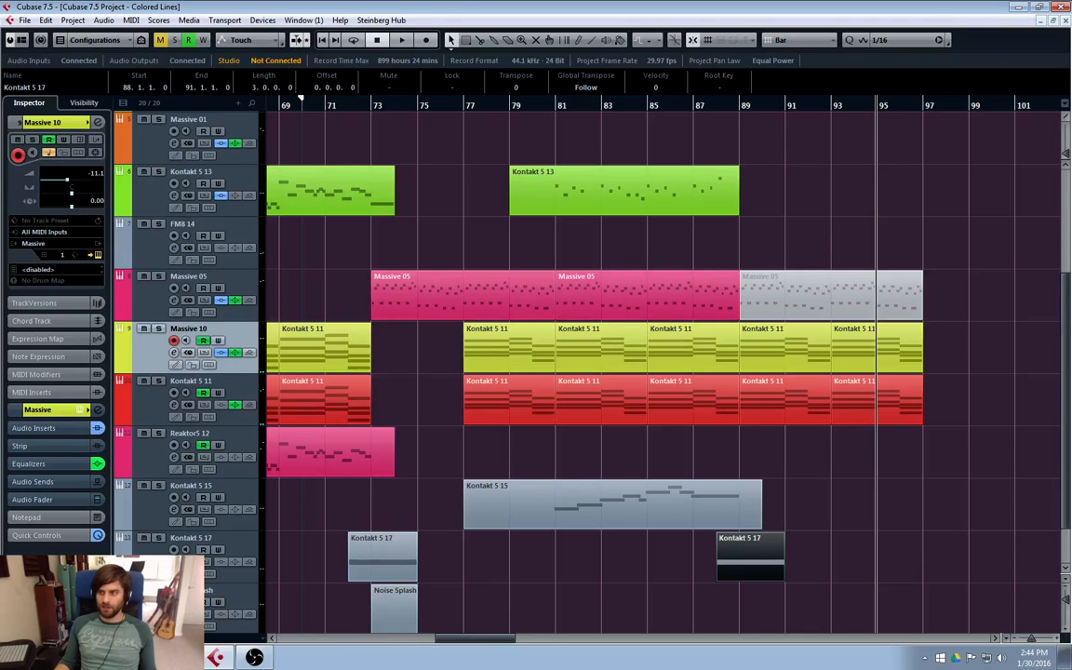
left_click(148, 310)
left_click(146, 357)
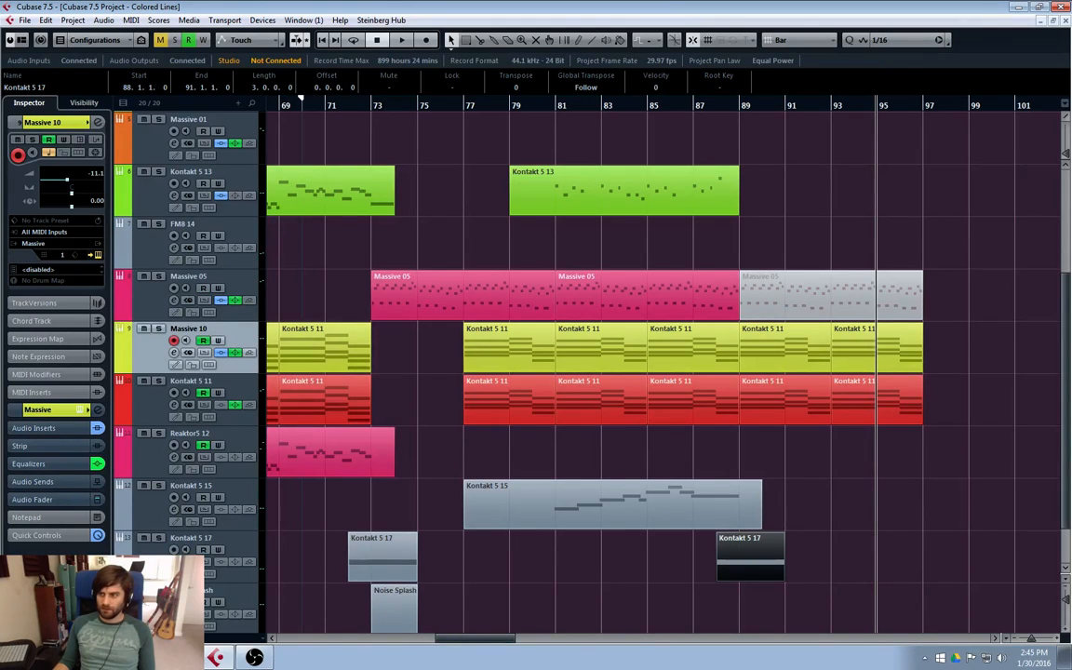
left_click_drag(967, 652, 882, 126)
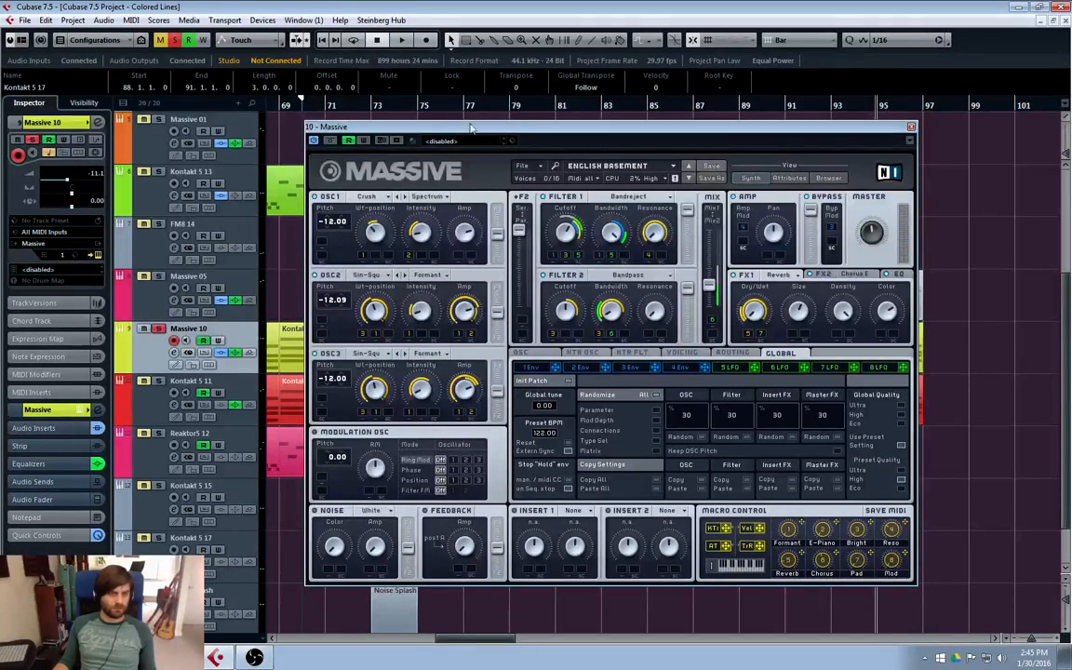
left_click_drag(470, 127, 430, 260)
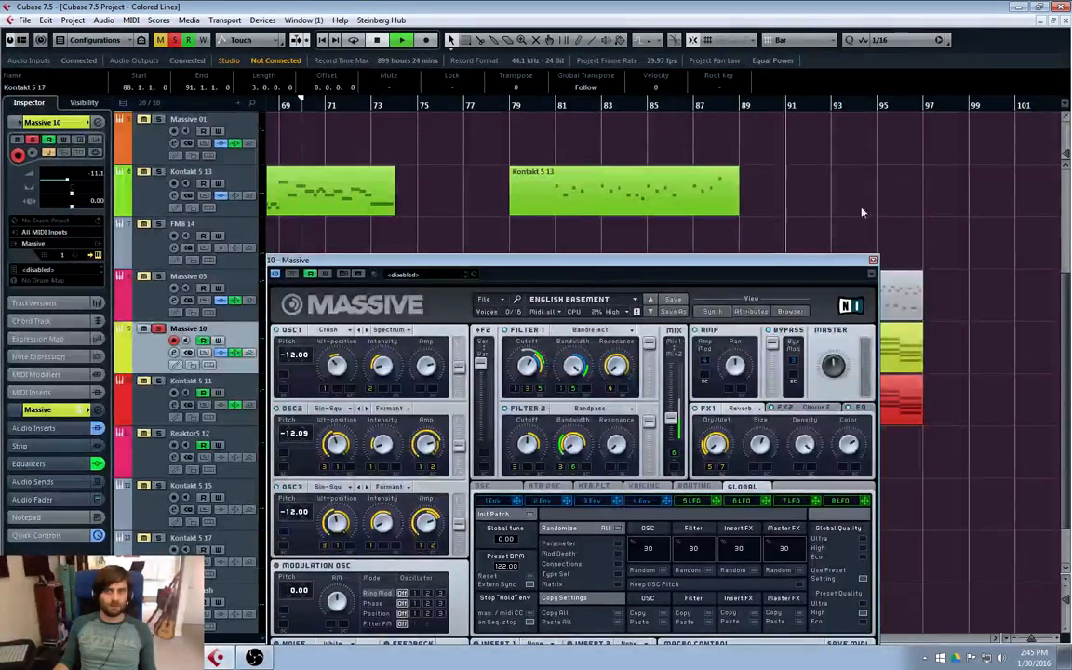
left_click_drag(784, 263, 795, 138)
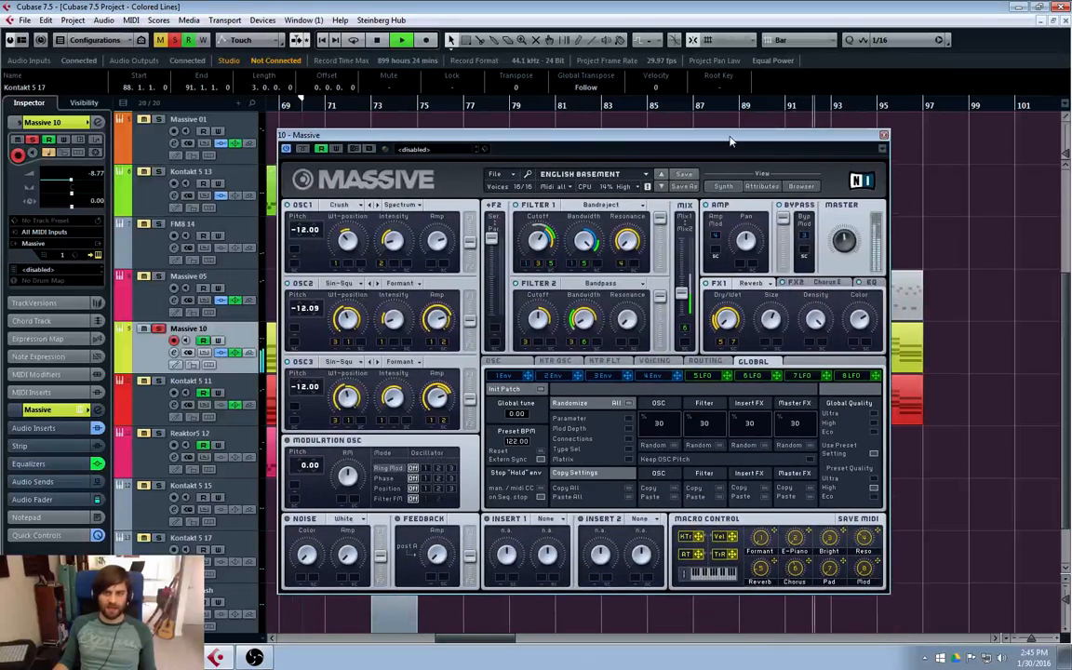
left_click(883, 137)
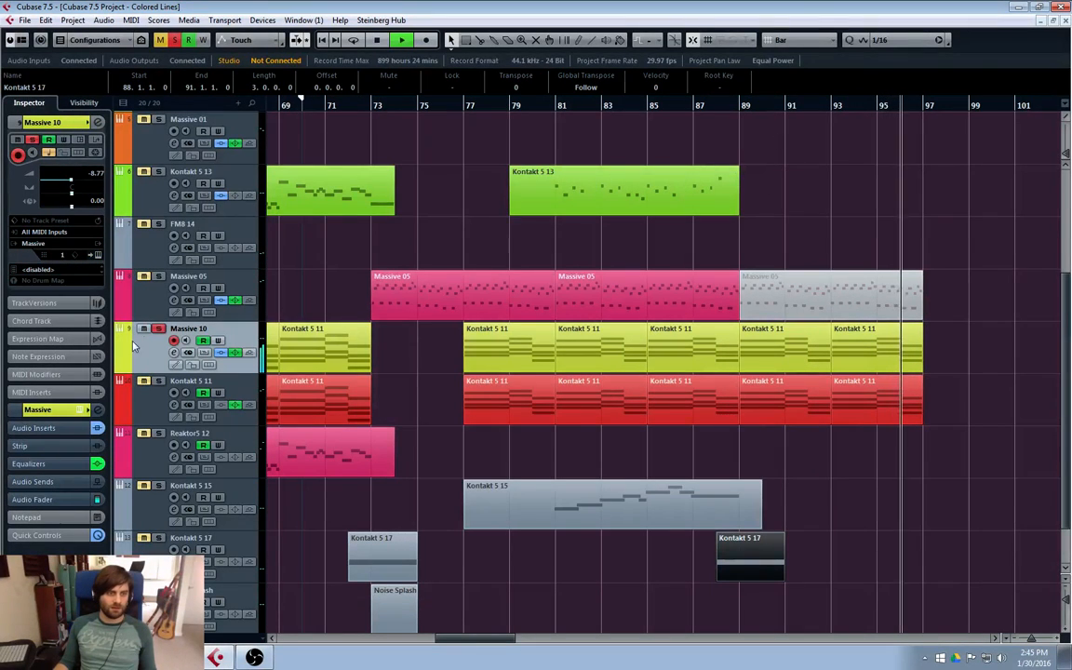
left_click(158, 329)
- Solo the Kontakt 5 11 track and play it back from bar 89
left_click(146, 401)
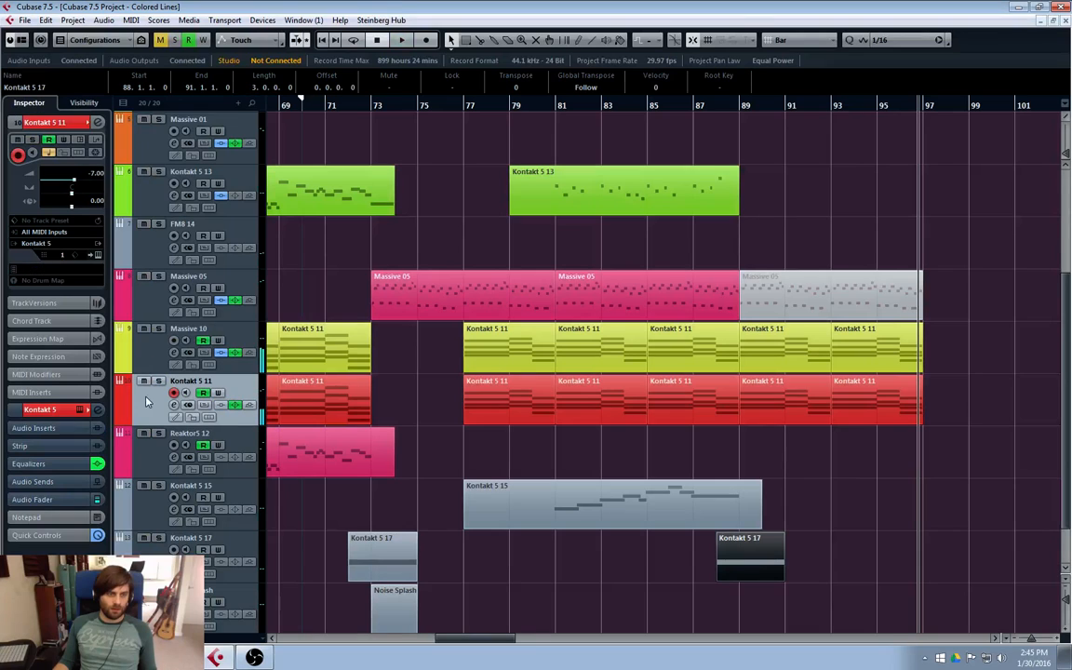
left_click(744, 106)
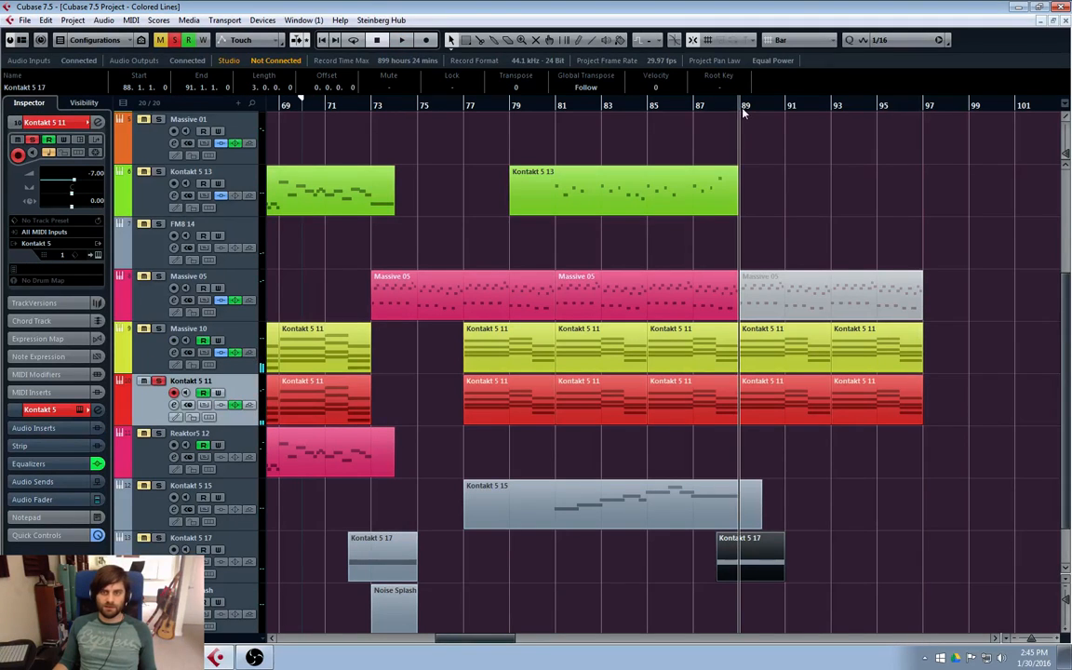
key("space")
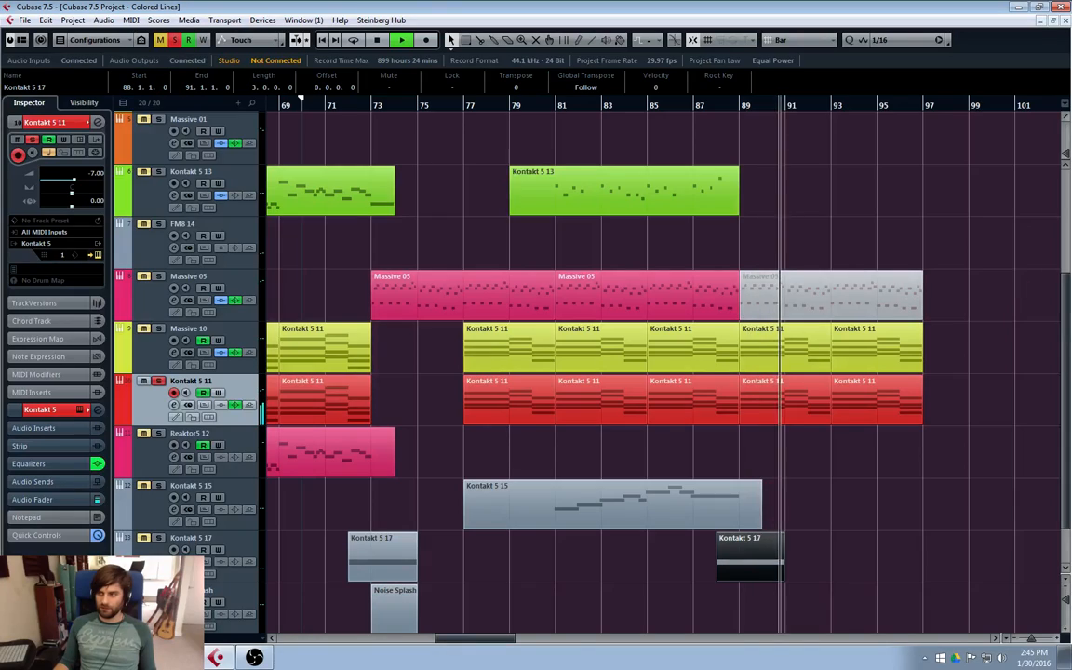
- Examine the pulse engines and effects of the Signal instrument on Kontakt 5 11, and close the instrument window
left_click_drag(1037, 193, 567, 49)
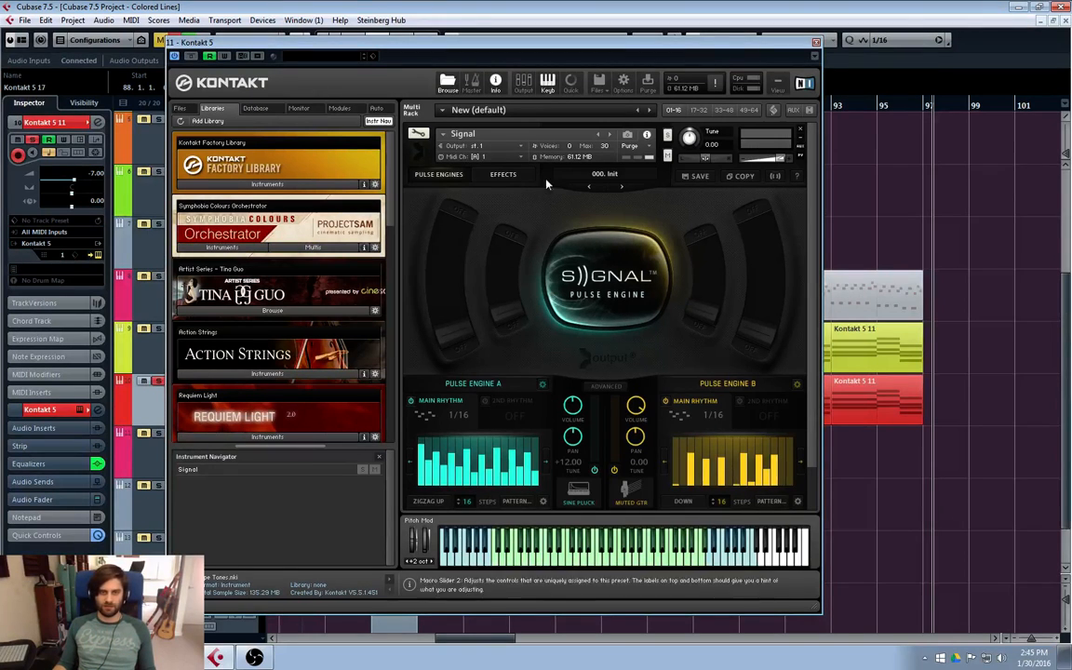
left_click(504, 175)
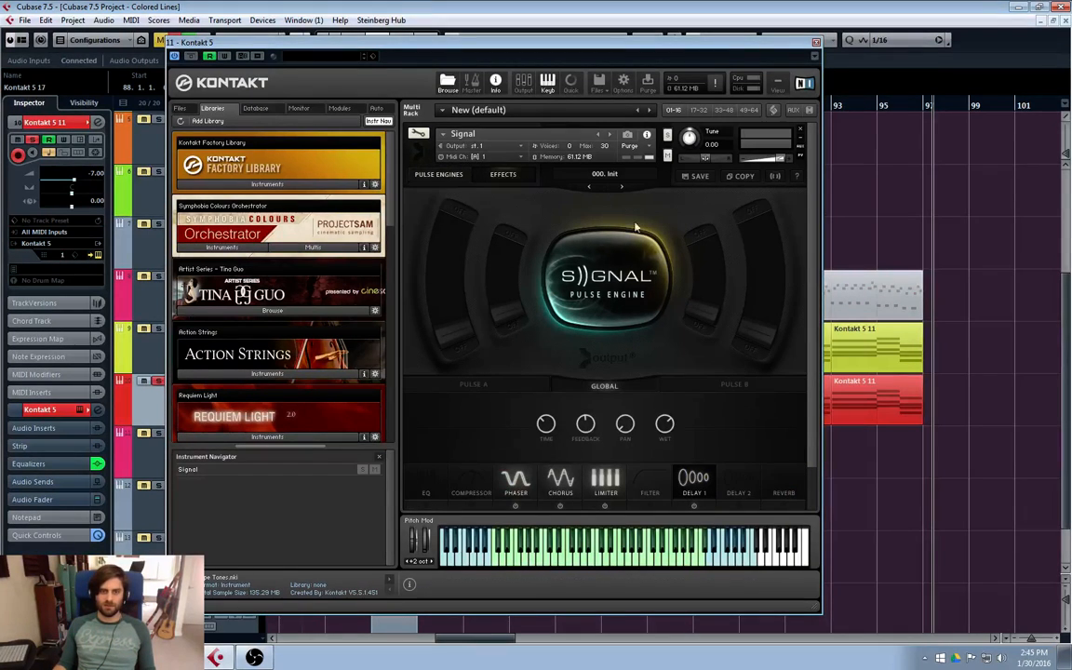
left_click(431, 177)
left_click(815, 42)
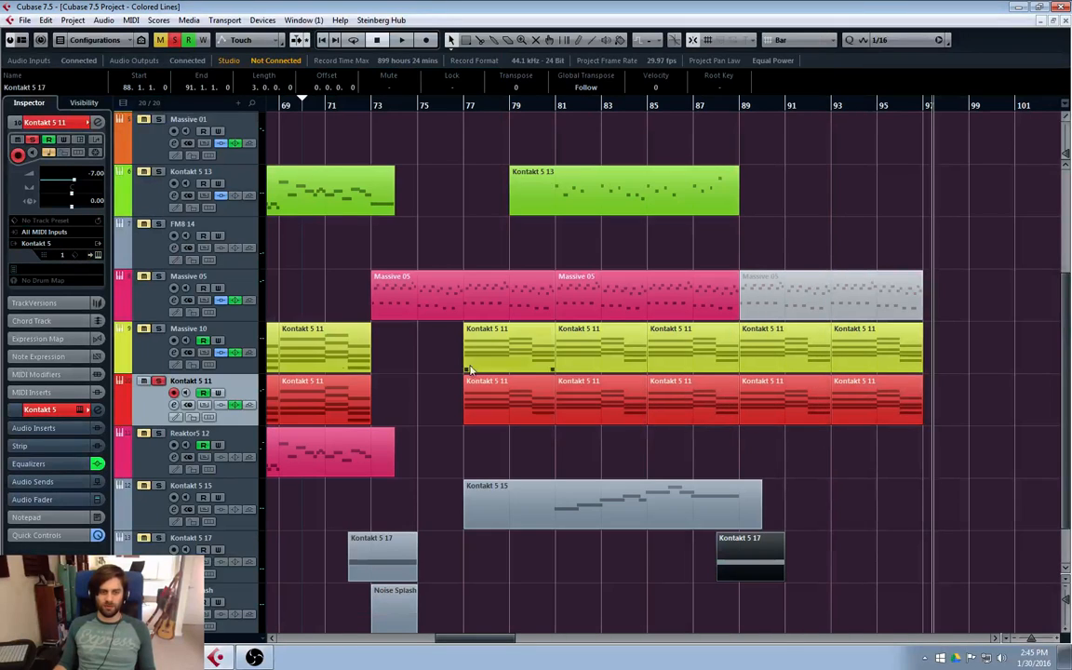
- Play back the soloed Kontakt 5 11 track from bar 89, release its solo, and select the Massive 10 track
left_click(741, 116)
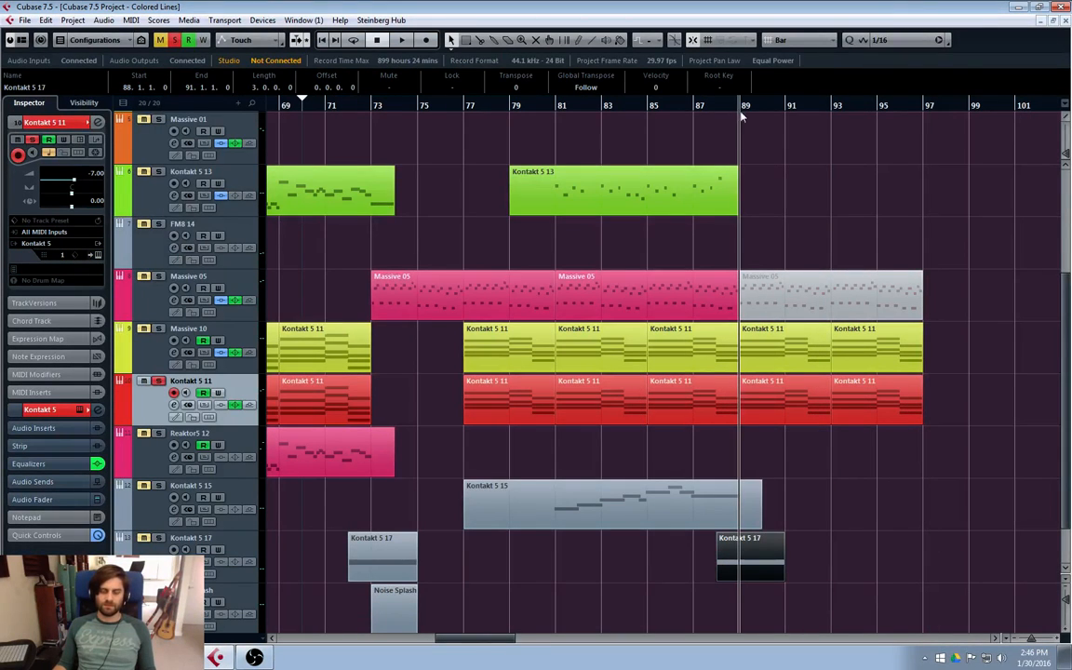
key("space")
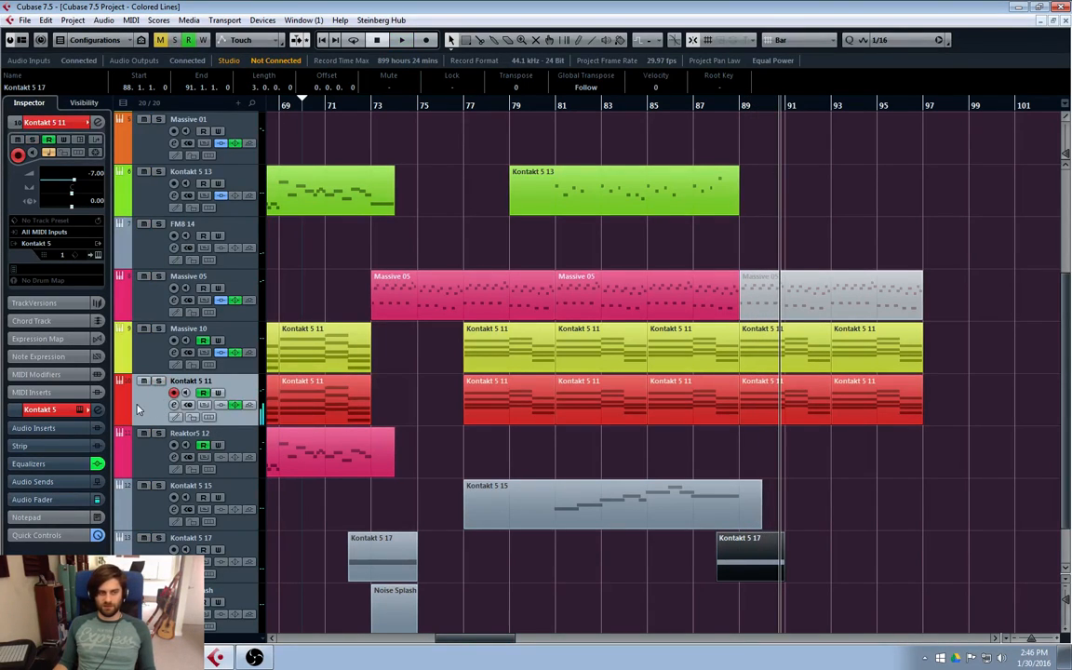
left_click(140, 368)
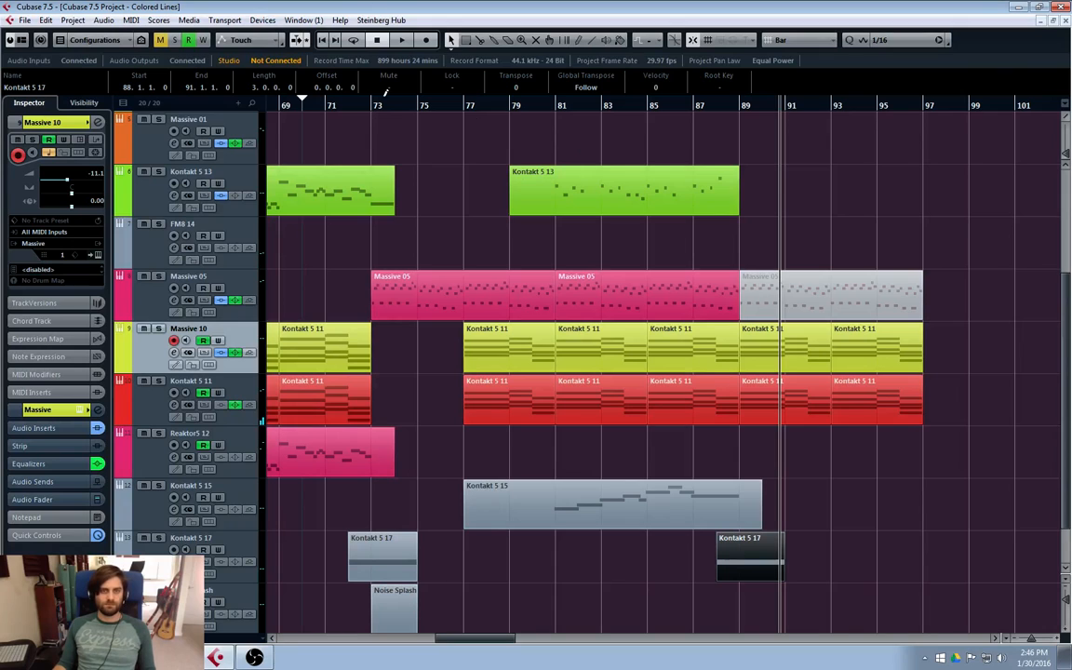
- Play back the full mix from bar 87 to about bar 97, reviewing which tracks sound in the stripped-back section
left_click(694, 108)
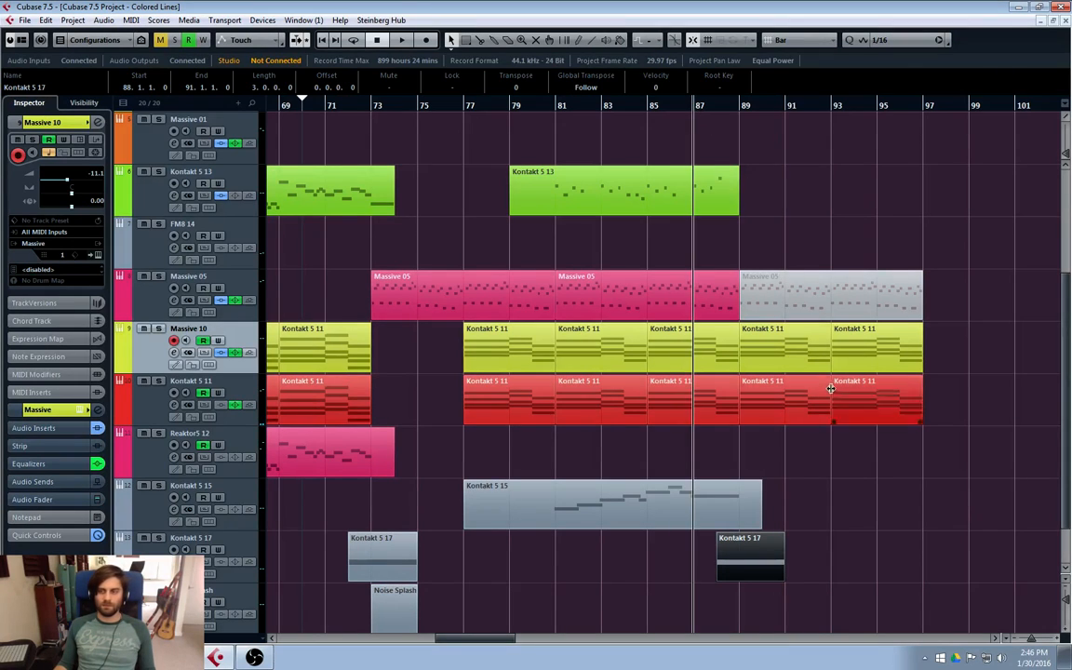
key("space")
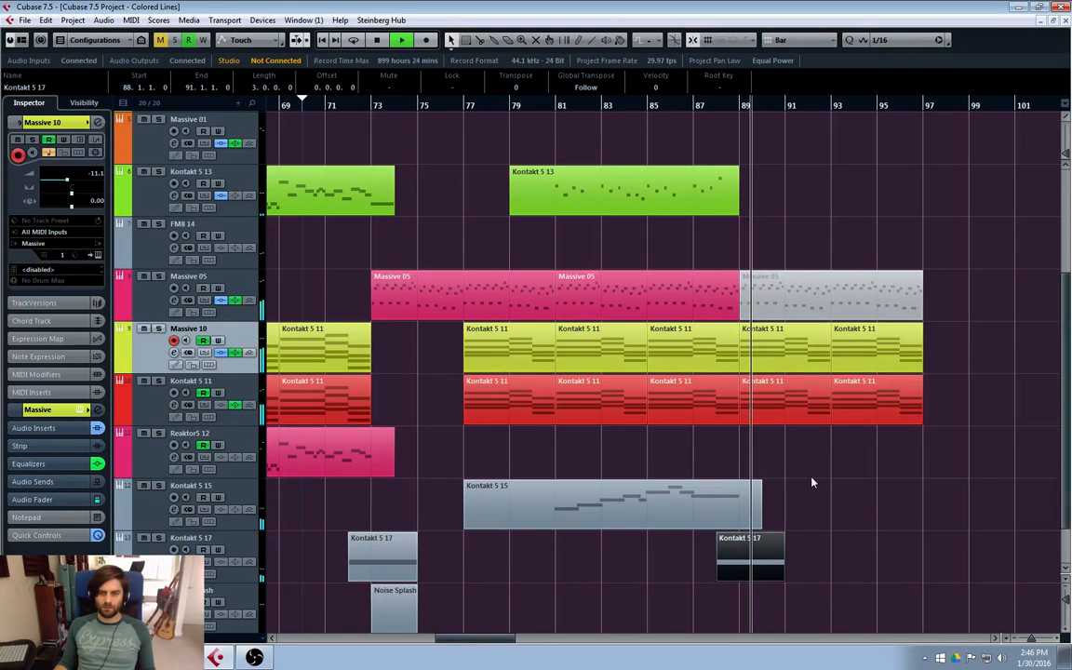
scroll(860, 307, "up", 4)
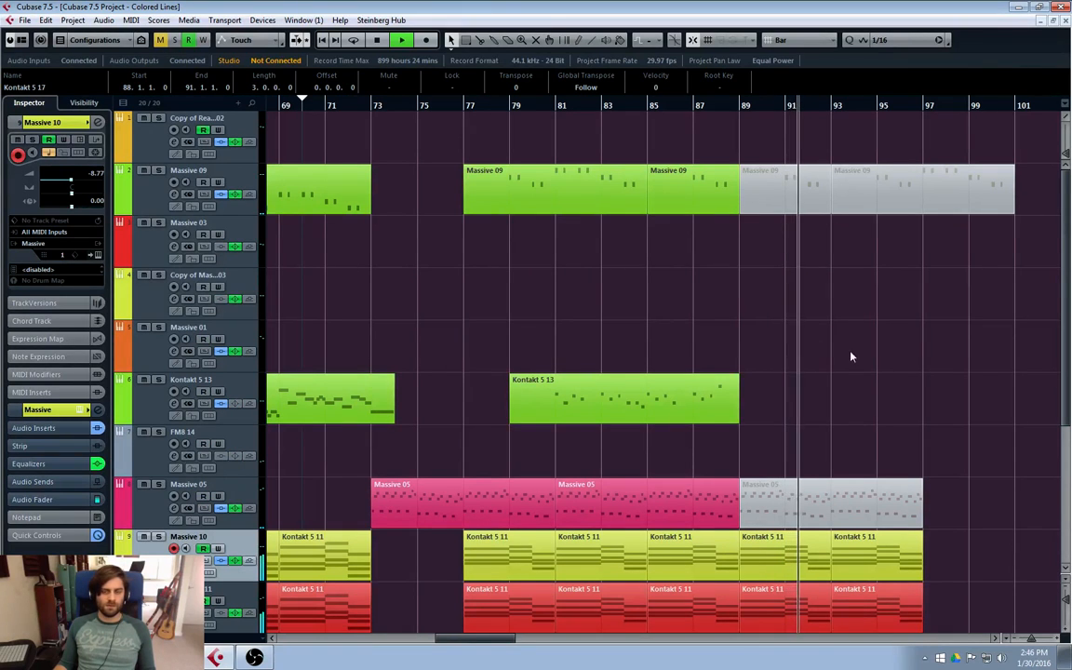
scroll(832, 349, "down", 4)
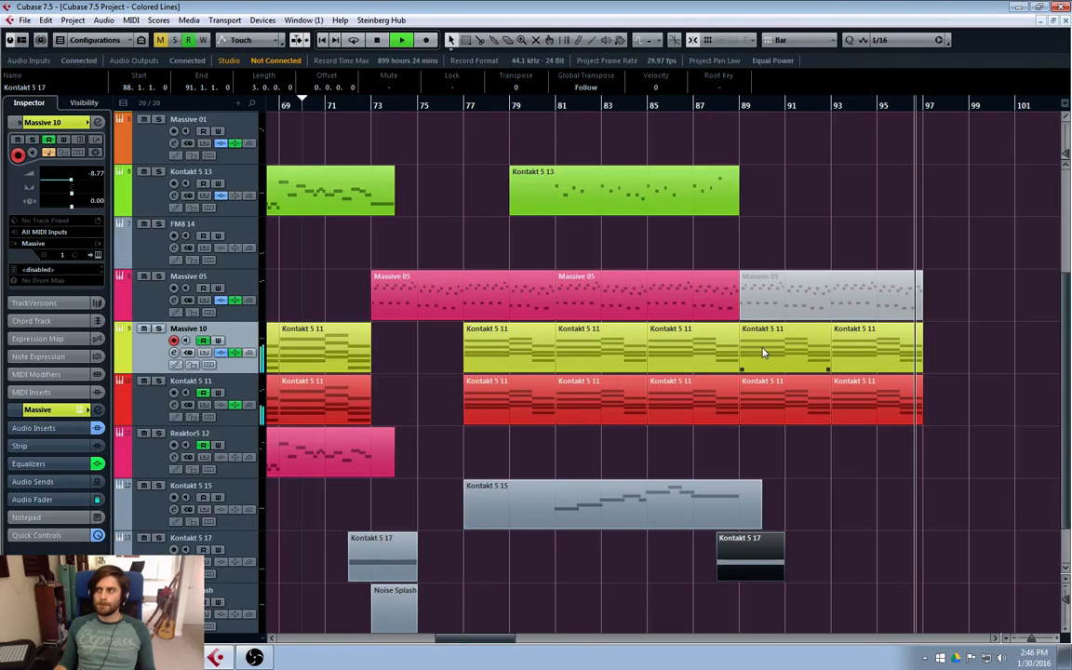
key("space")
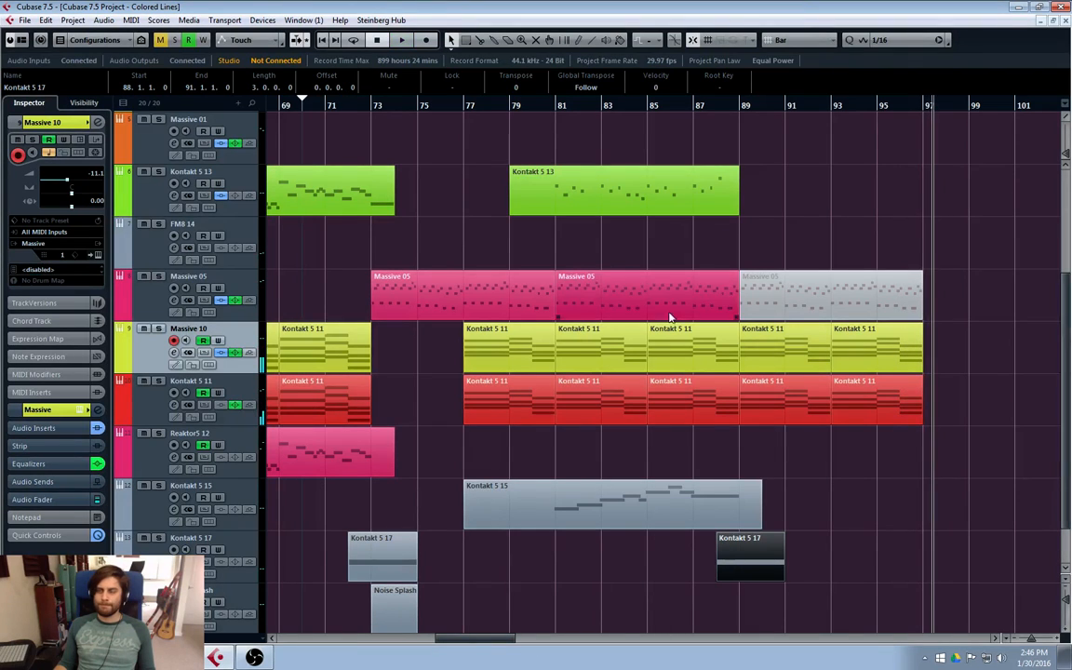
- Review the transition around bar 73, playing it from bar 73 and again from about bar 65
left_click(374, 107)
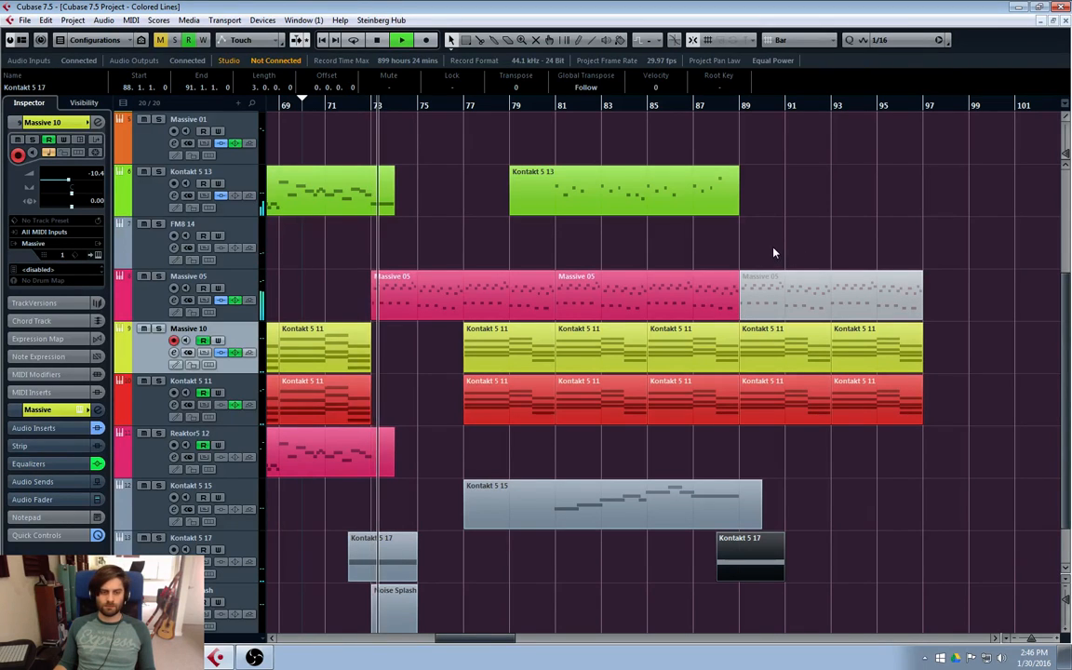
left_click(343, 111)
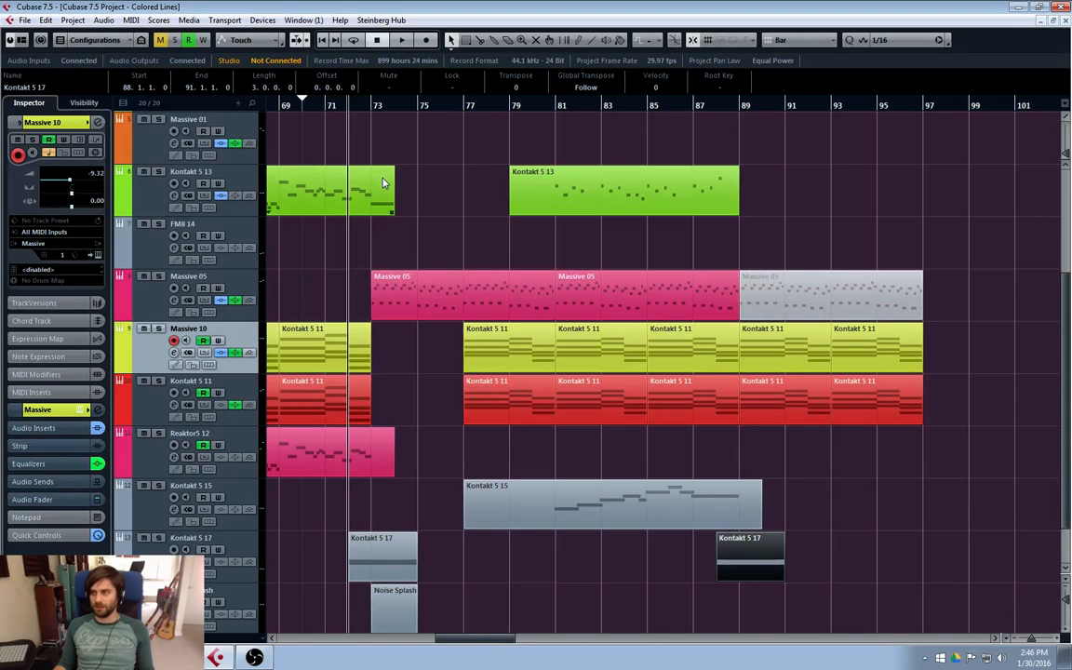
left_click(332, 105)
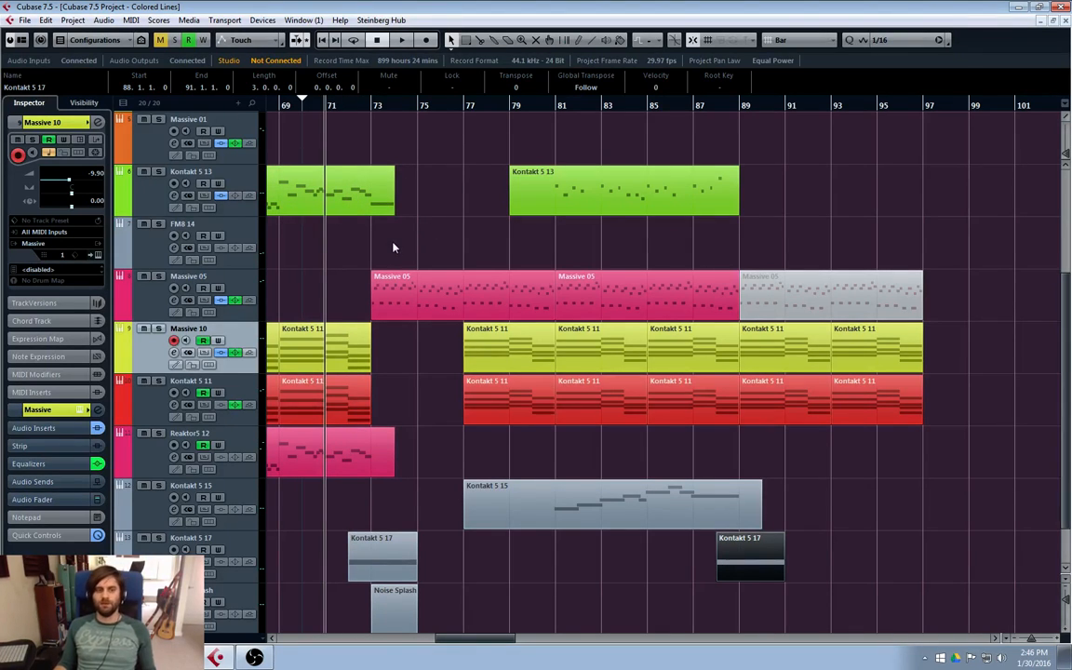
left_click_drag(456, 640, 408, 640)
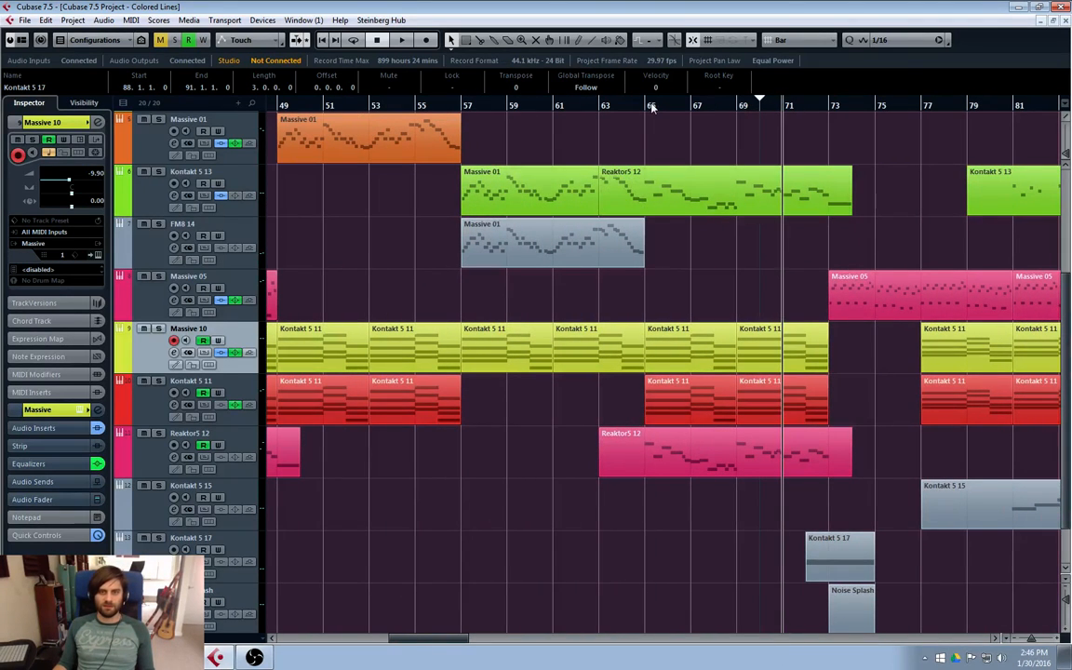
left_click_drag(441, 640, 450, 642)
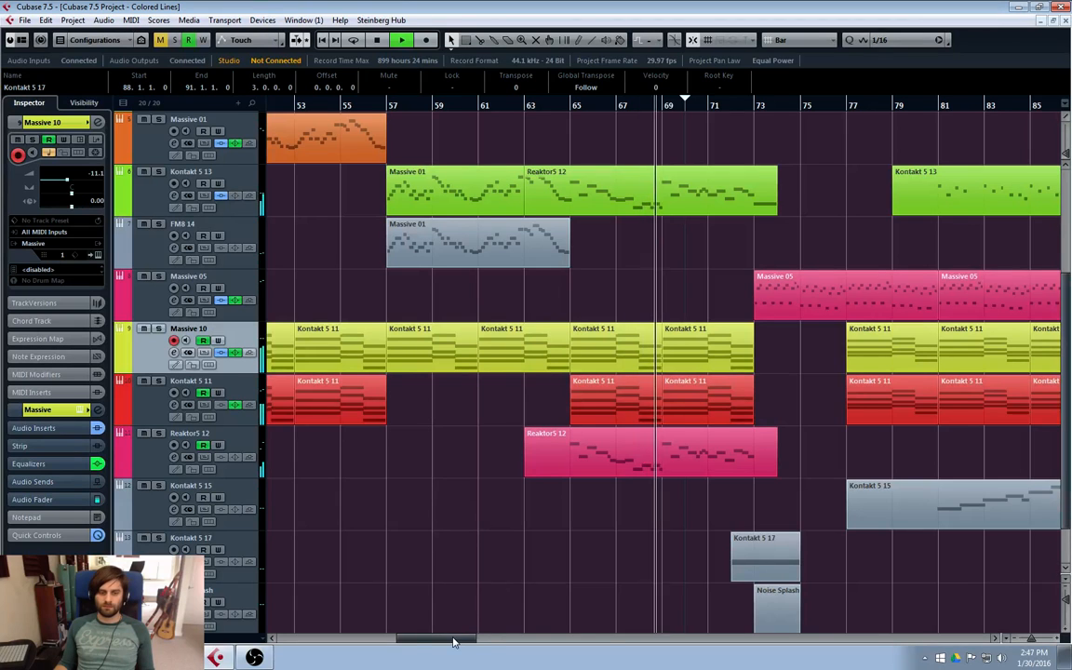
left_click_drag(453, 642, 481, 641)
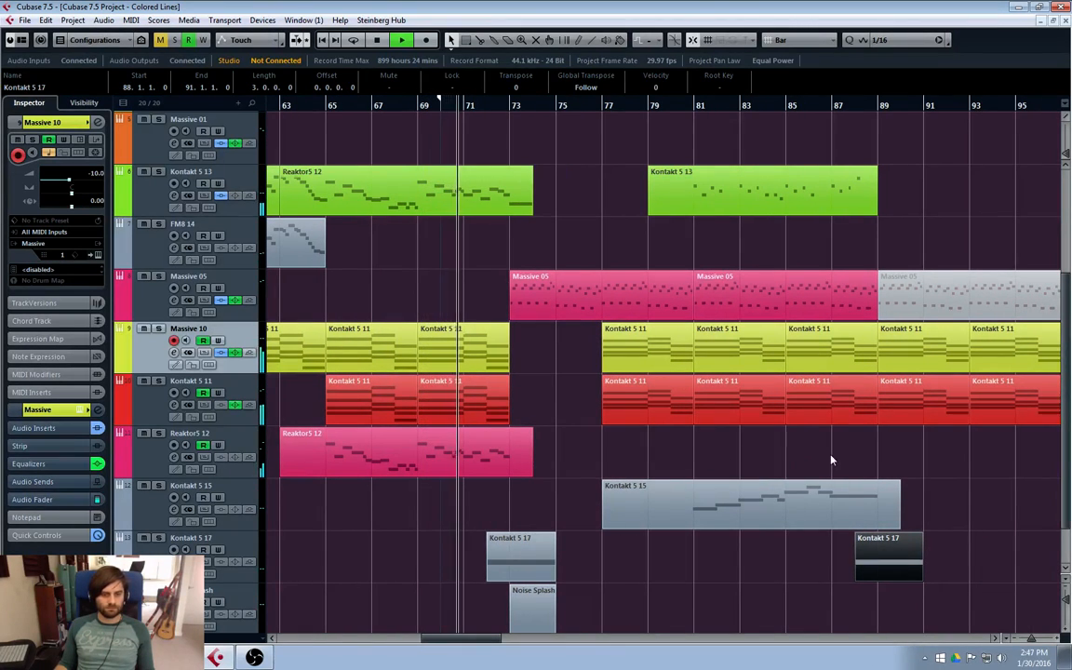
- Raise the Kontakt 5 17 channel volume to -18.2 dB in its channel settings and close the settings window
left_click(174, 562)
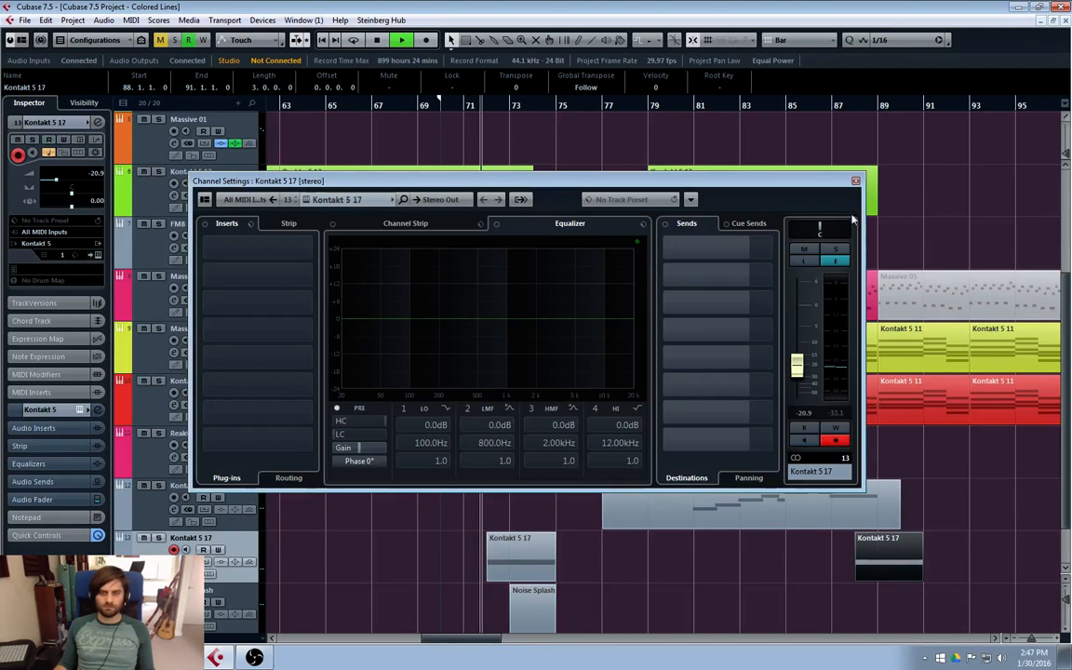
left_click_drag(798, 367, 799, 361)
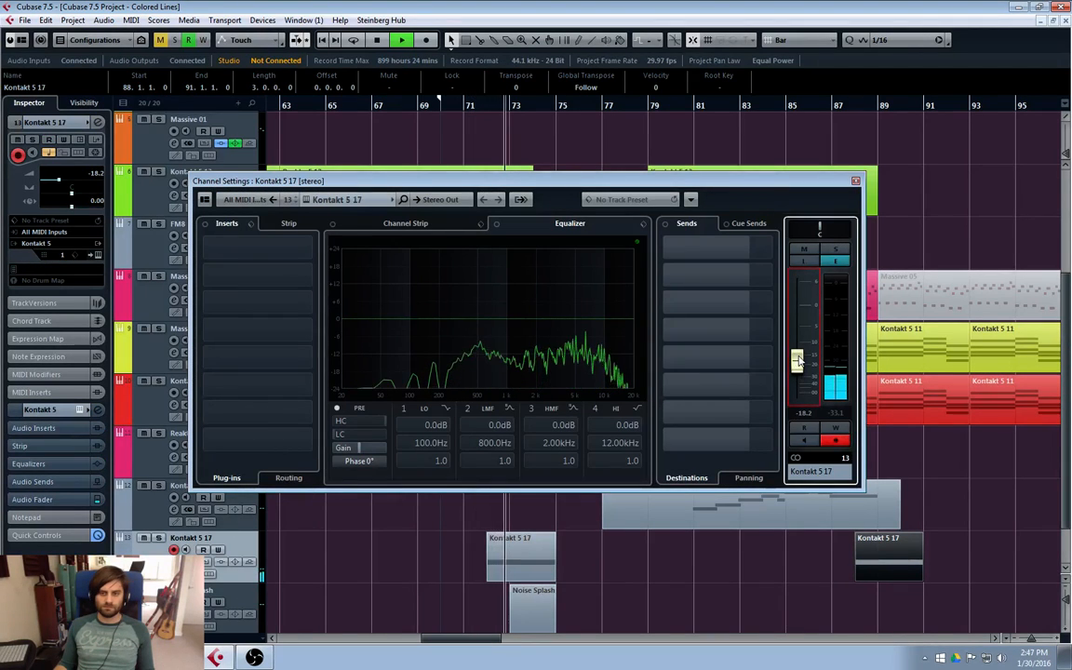
left_click(856, 181)
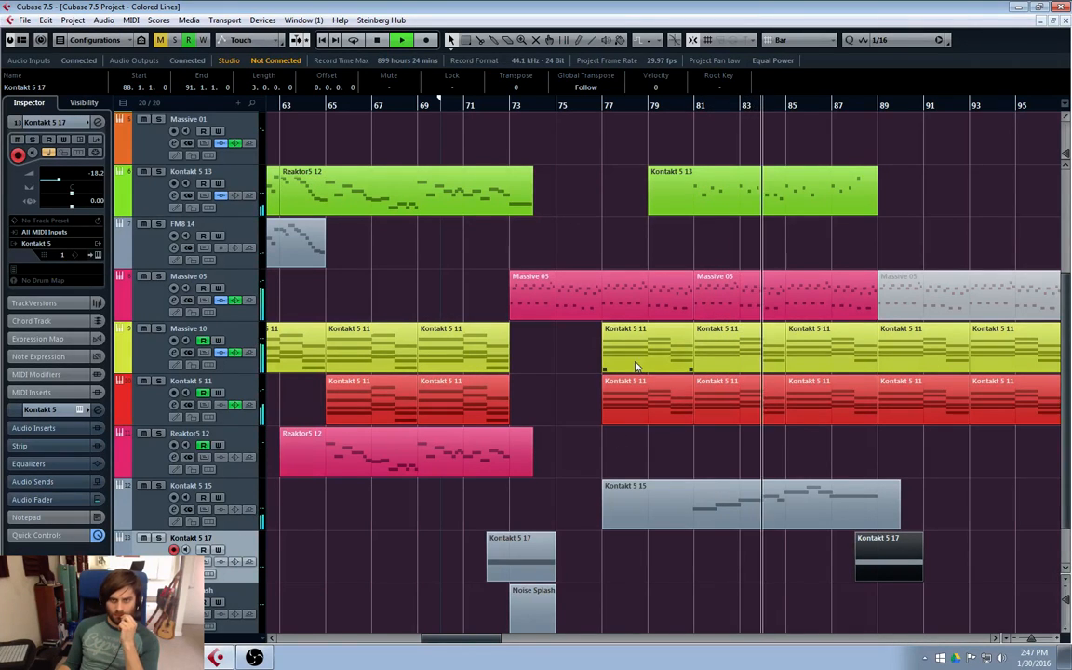
- Stop playback and add one instrument track with Kontakt 5 directly below the Kontakt 5 11 track
scroll(656, 368, "up", 2)
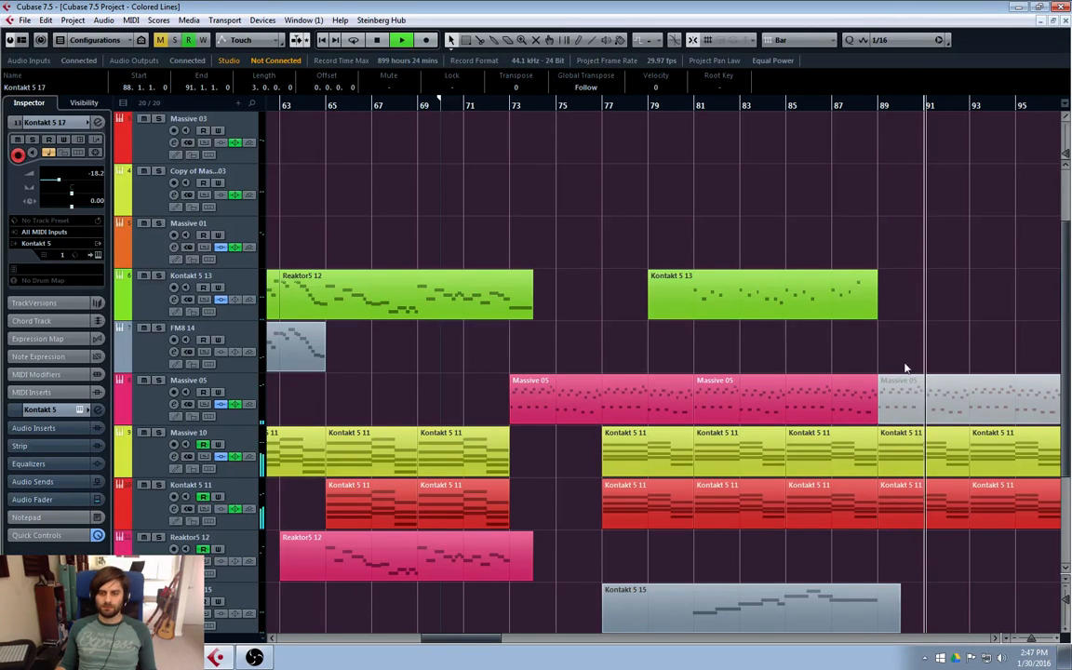
left_click(214, 502)
scroll(209, 521, "down", 4)
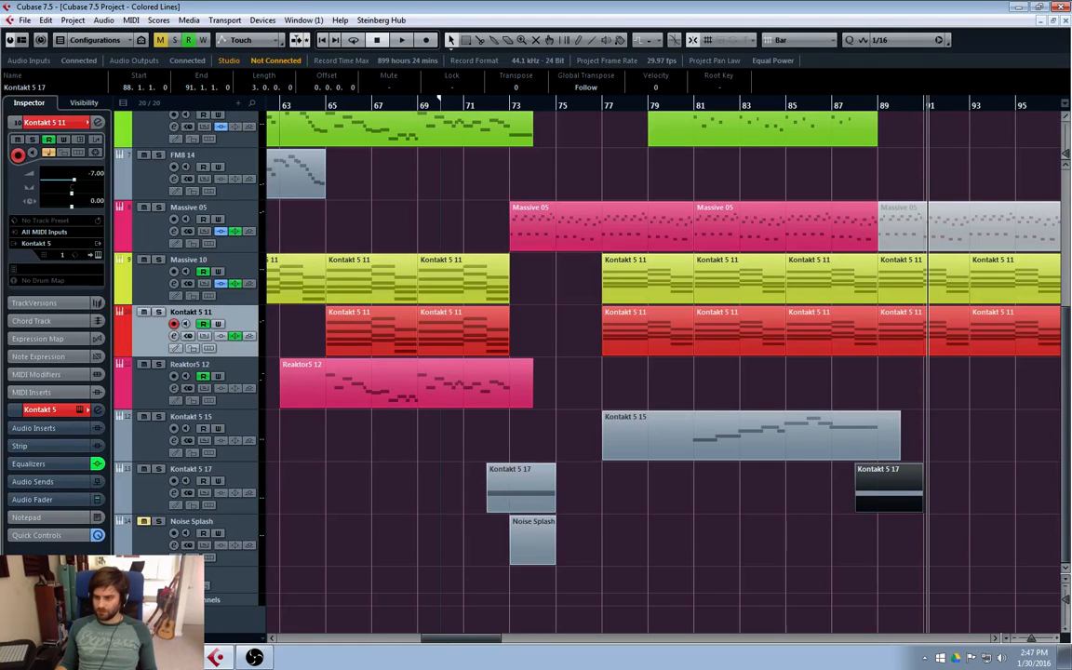
right_click(149, 331)
left_click(186, 360)
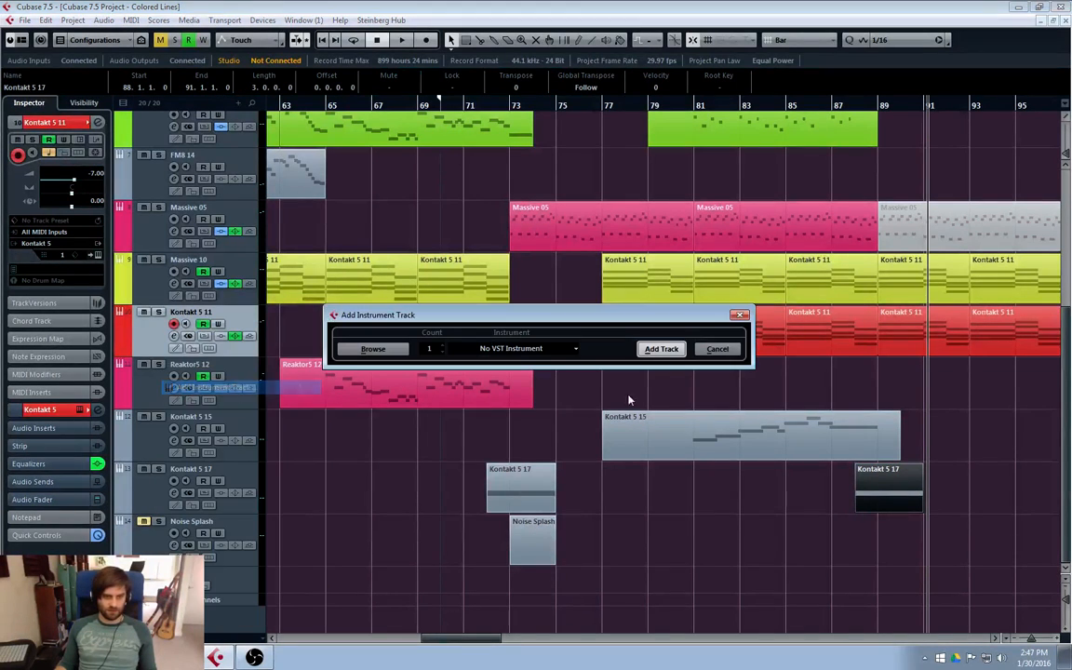
left_click(573, 349)
left_click(463, 494)
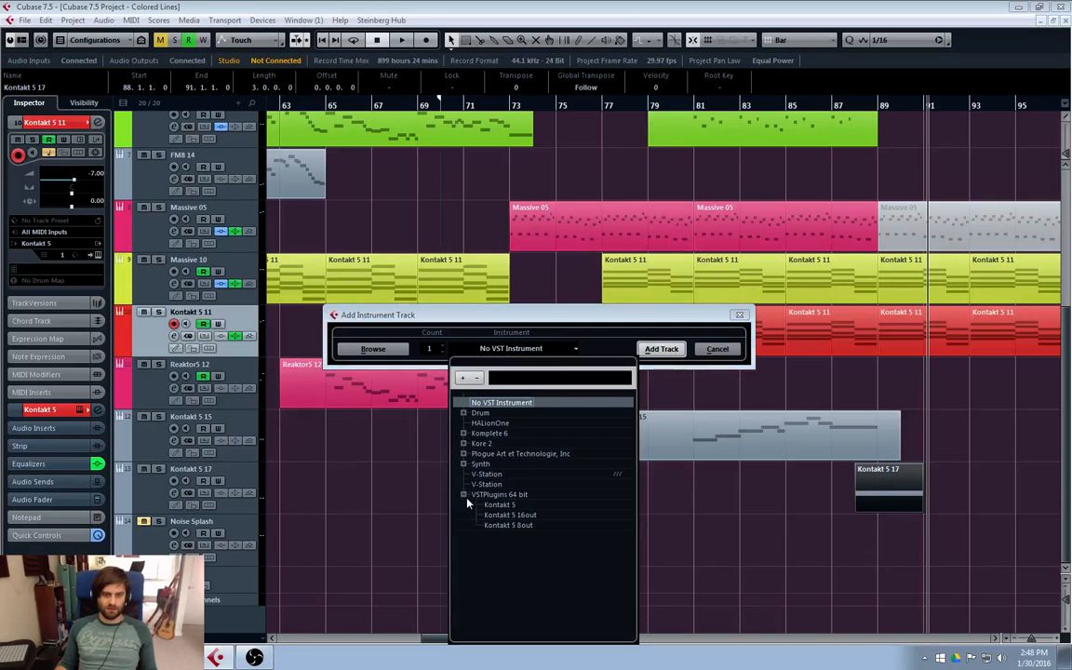
left_click(493, 506)
left_click(661, 348)
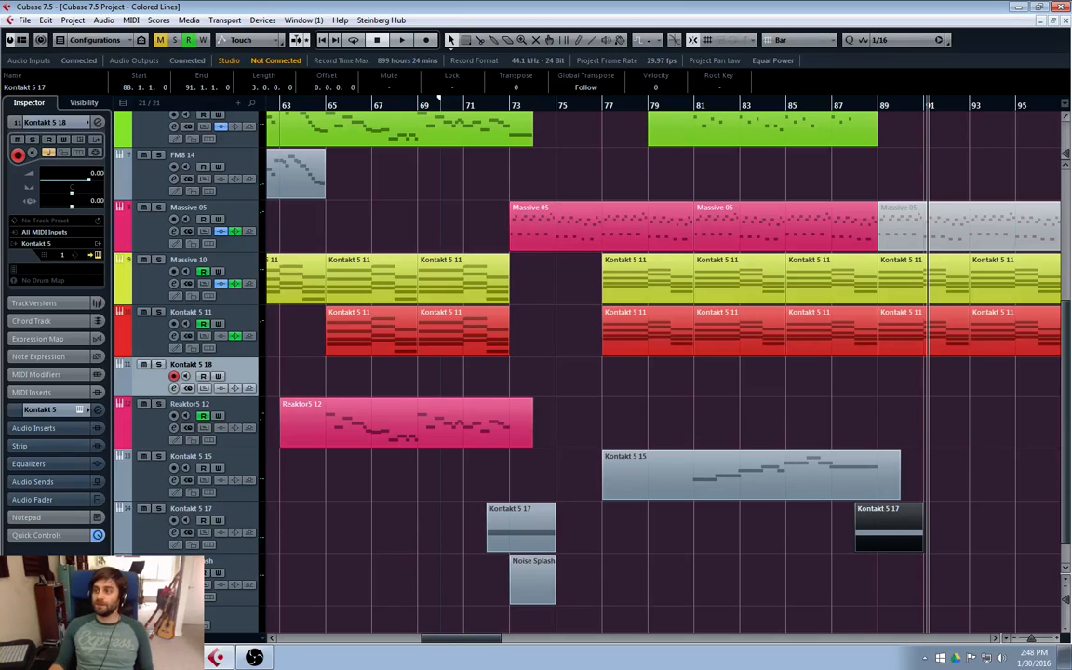
- Load the Signal instrument from the library list into the new Kontakt and choose its 000. Init preset
left_click_drag(1071, 279, 584, 56)
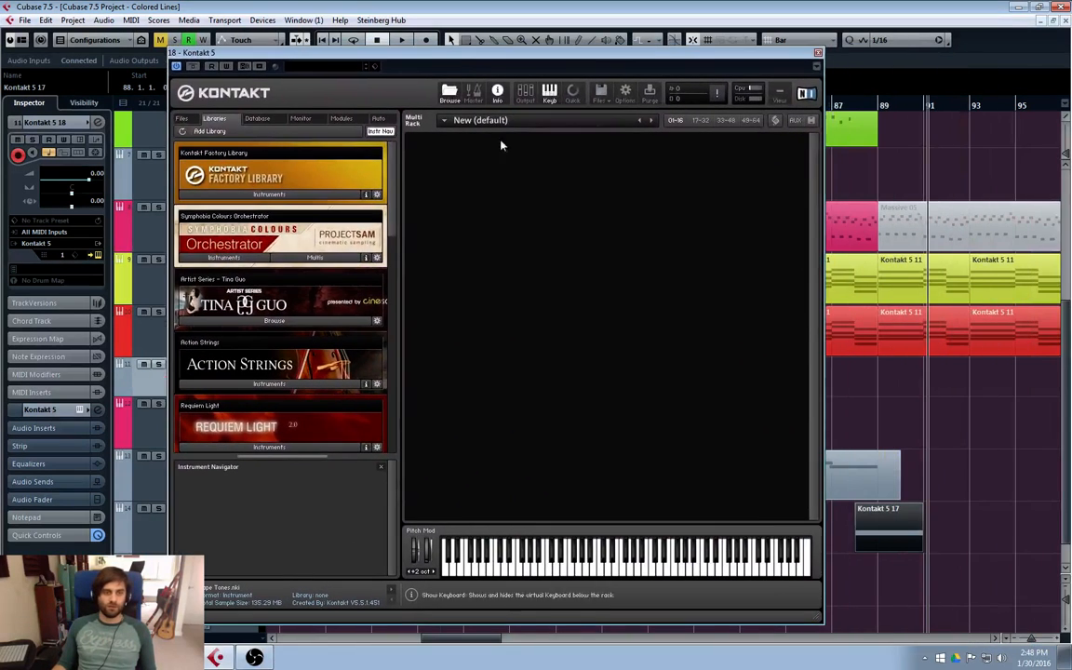
scroll(349, 216, "down", 8)
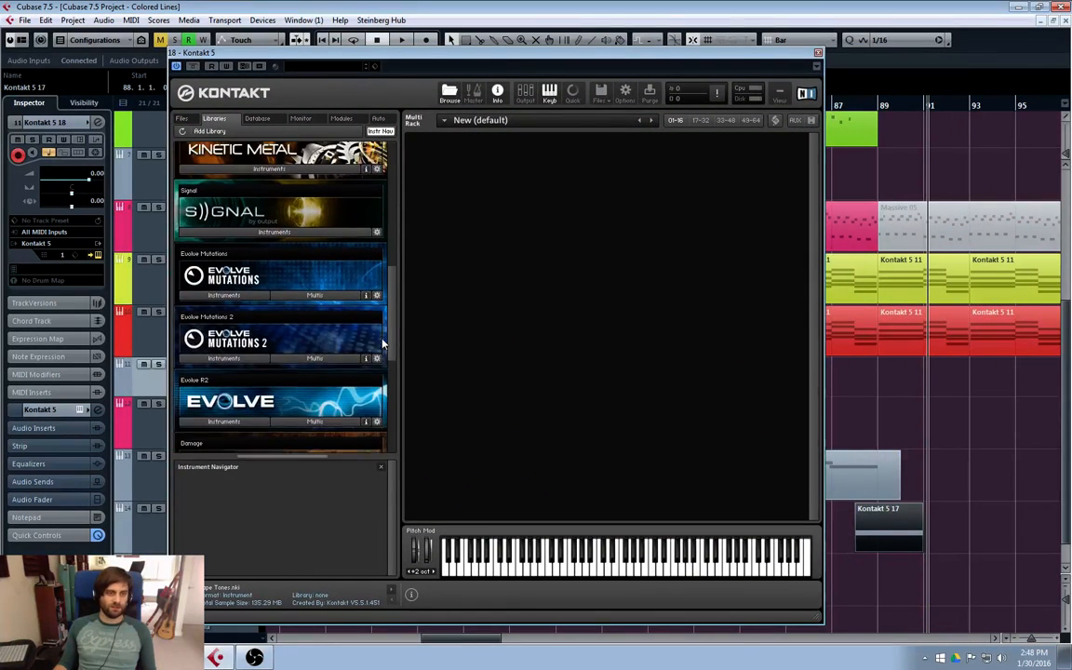
left_click(249, 276)
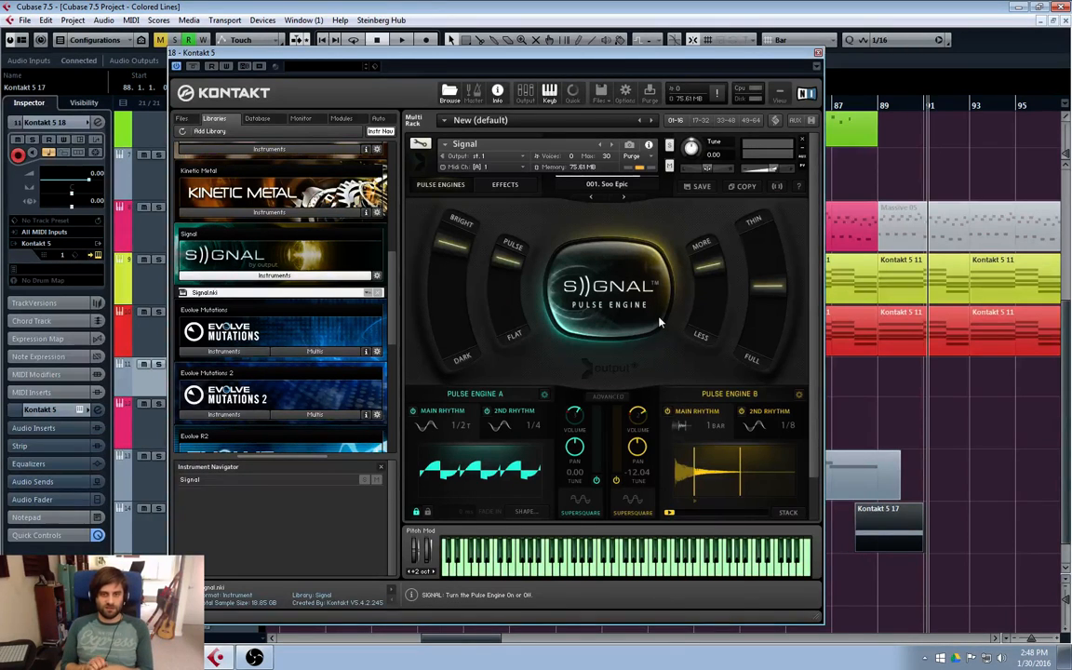
left_click(589, 197)
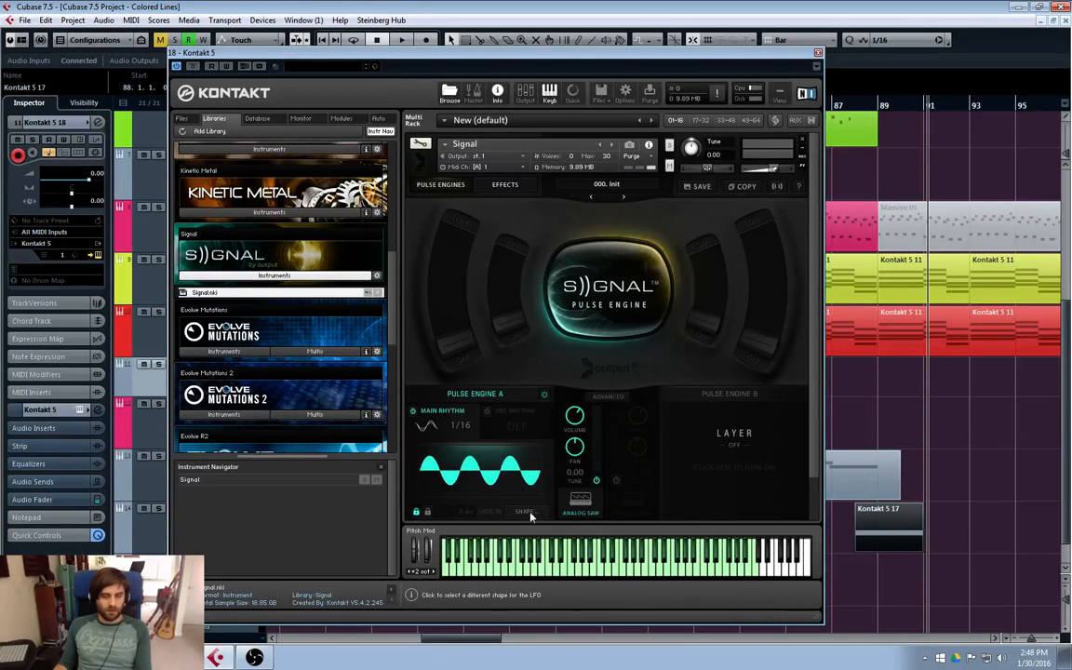
- Audition synth sources such as Airy Poly, Continuum and Singularity for Pulse Engine A, and confirm Particles as its source
left_click(583, 504)
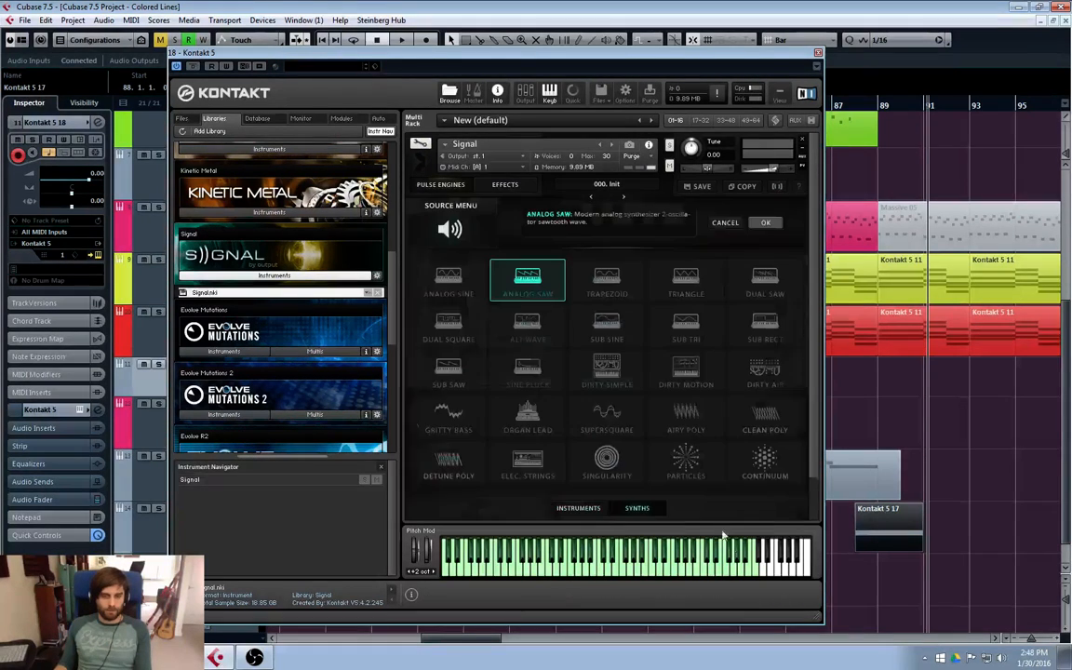
left_click(618, 421)
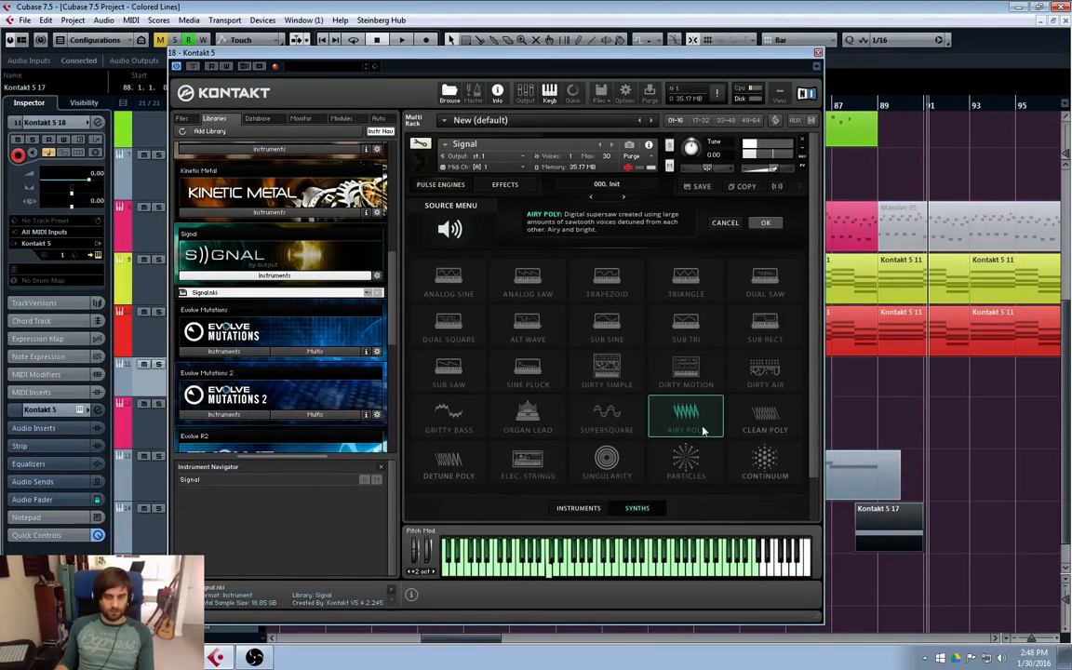
left_click(688, 467)
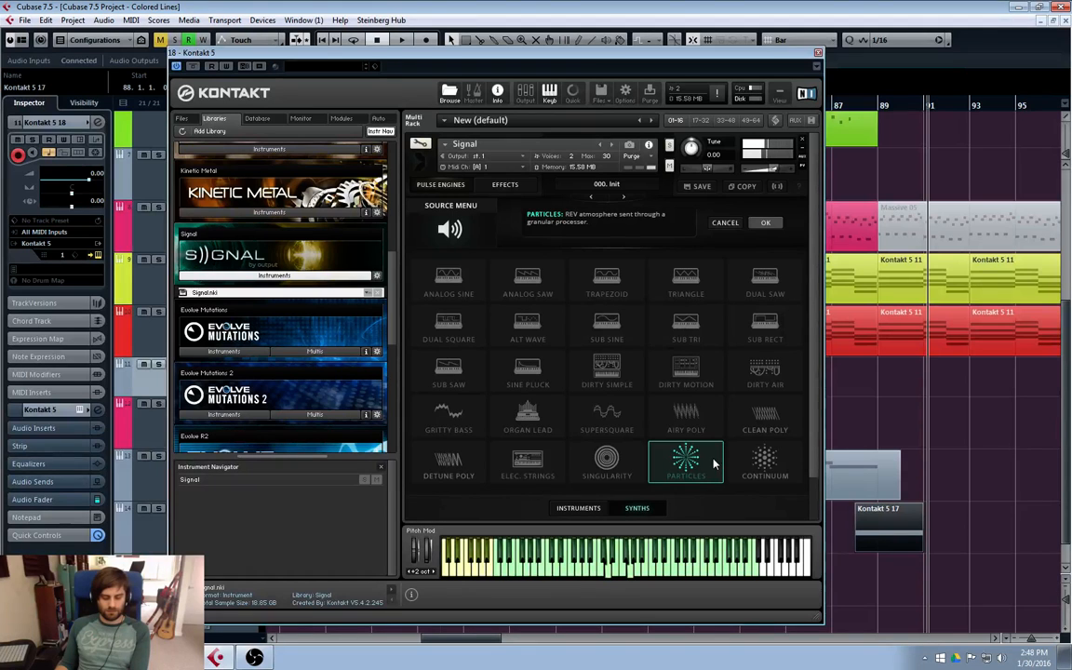
left_click(763, 470)
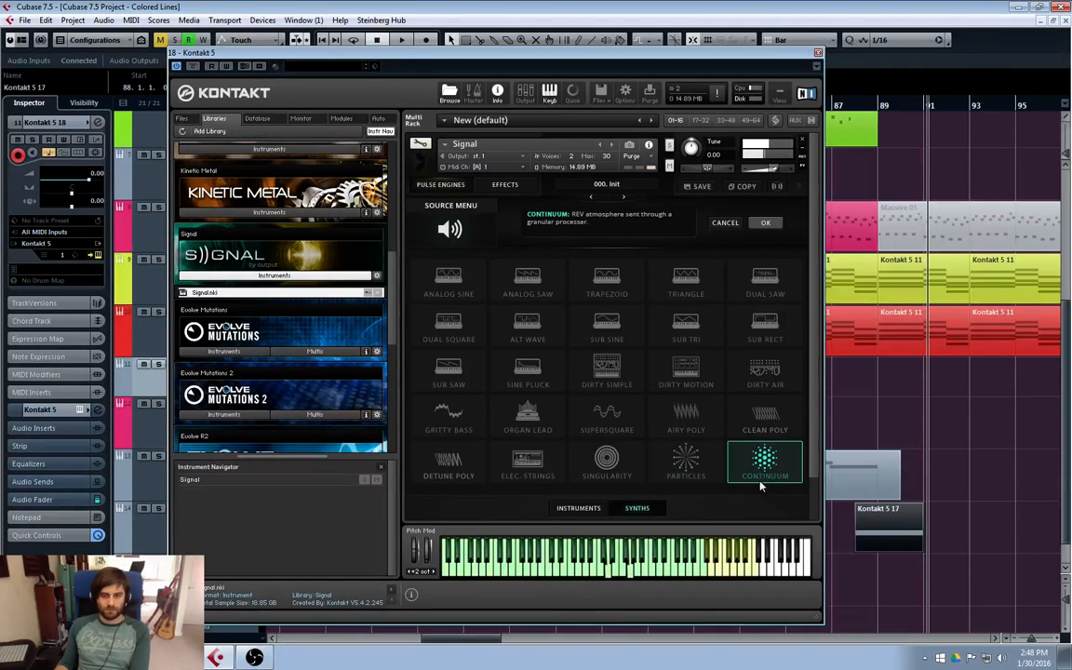
left_click(606, 469)
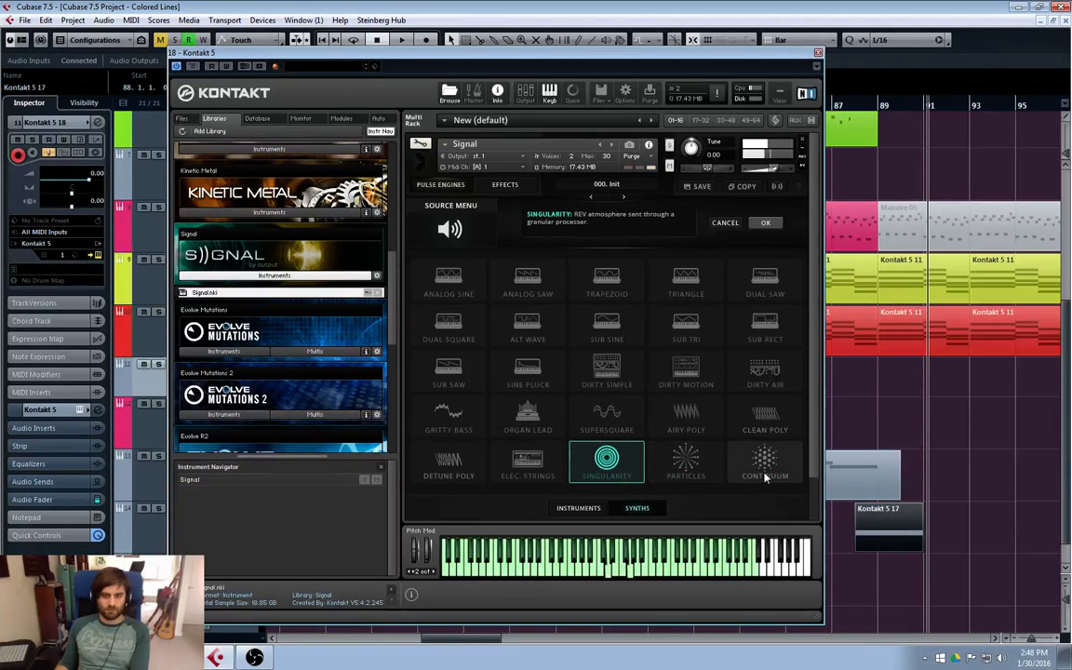
left_click(689, 468)
left_click(763, 223)
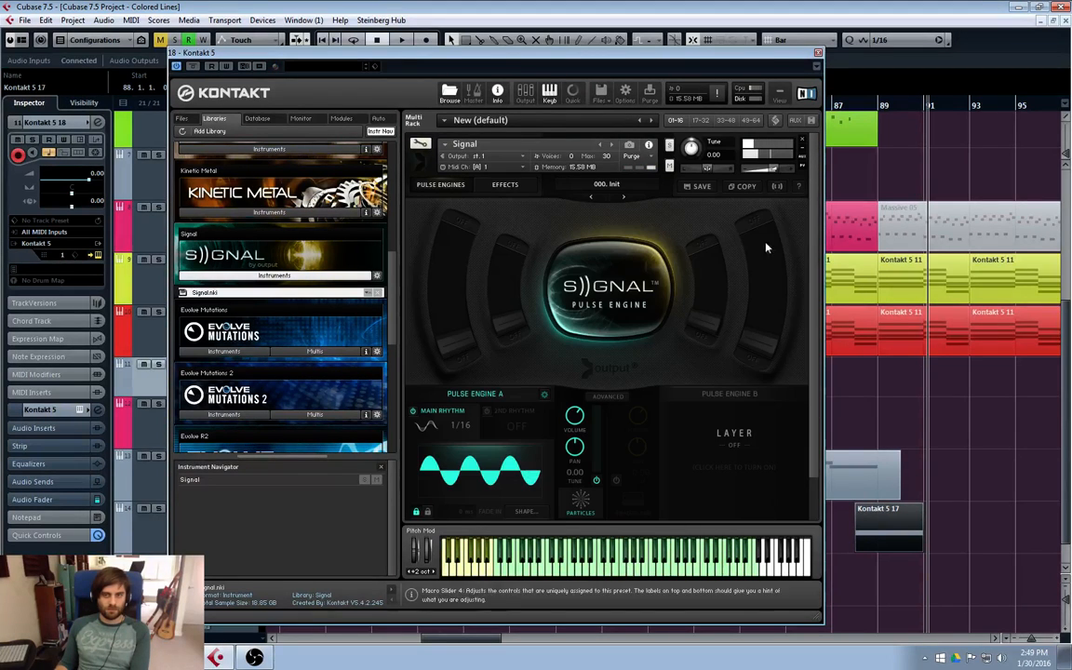
- Switch Pulse Engine A's main rhythm to Arp and audition several Simple arp patterns, selecting the final pattern in the last row
left_click(426, 426)
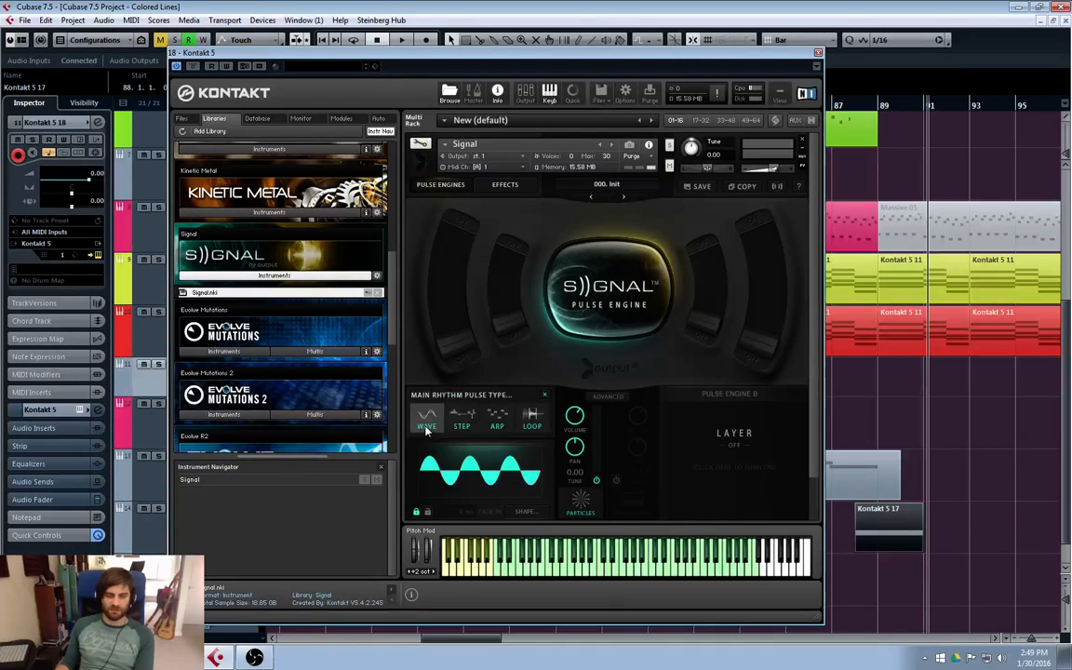
left_click(497, 418)
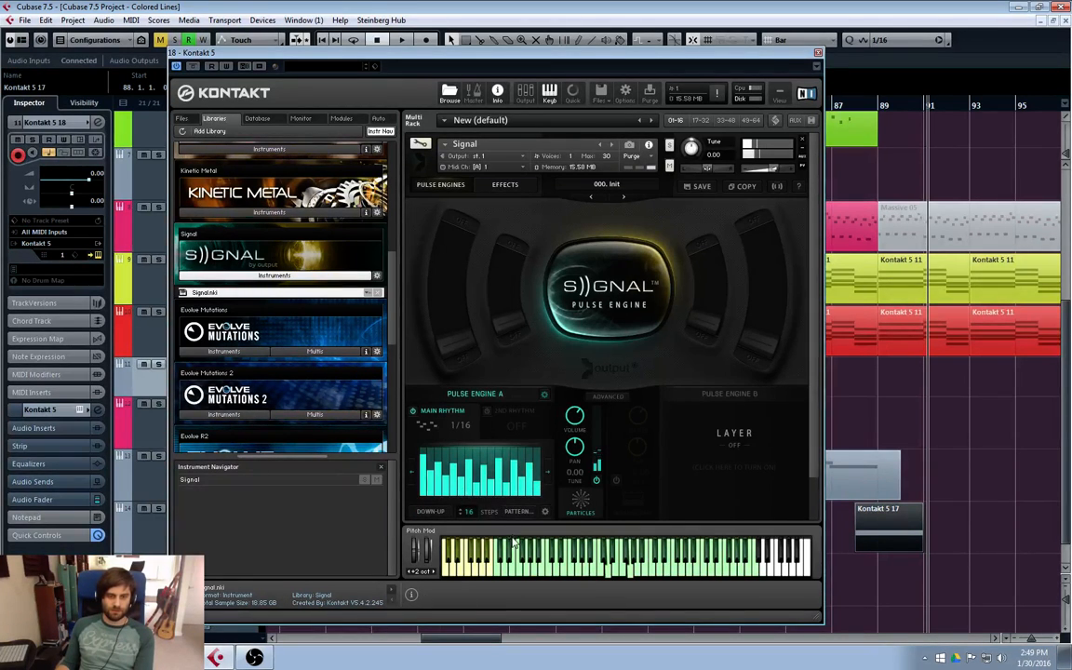
left_click(519, 513)
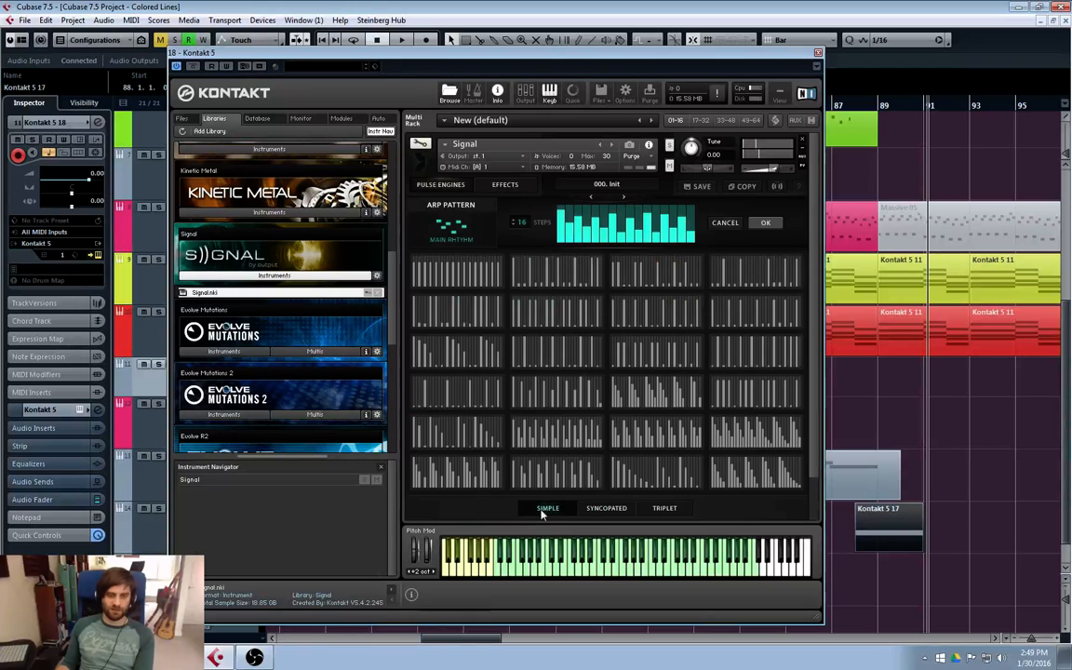
left_click(556, 432)
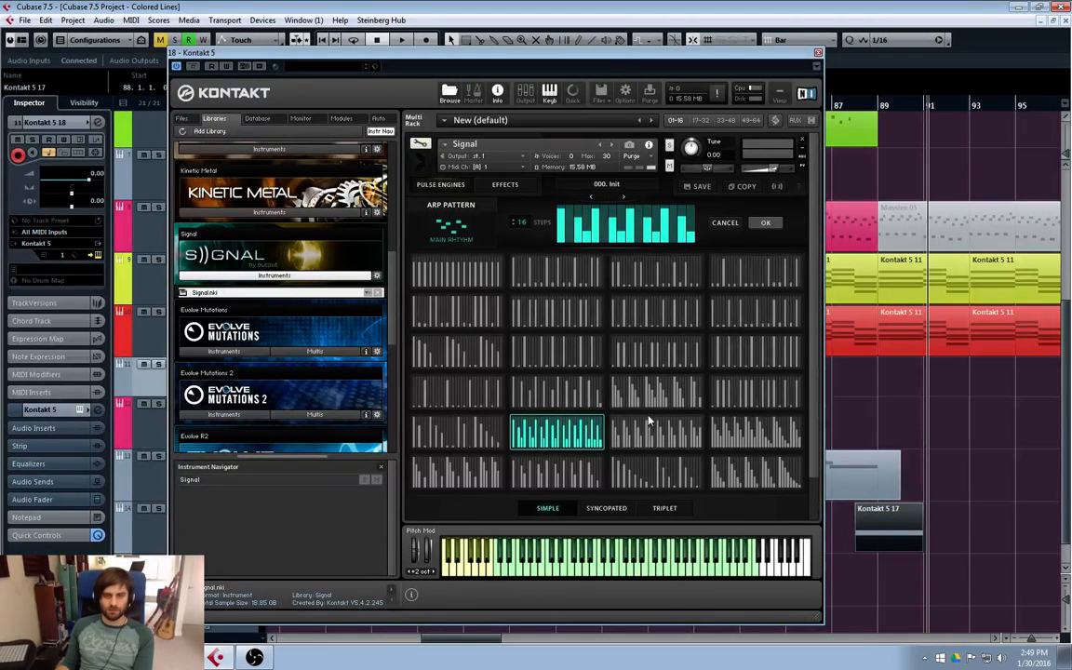
left_click(653, 400)
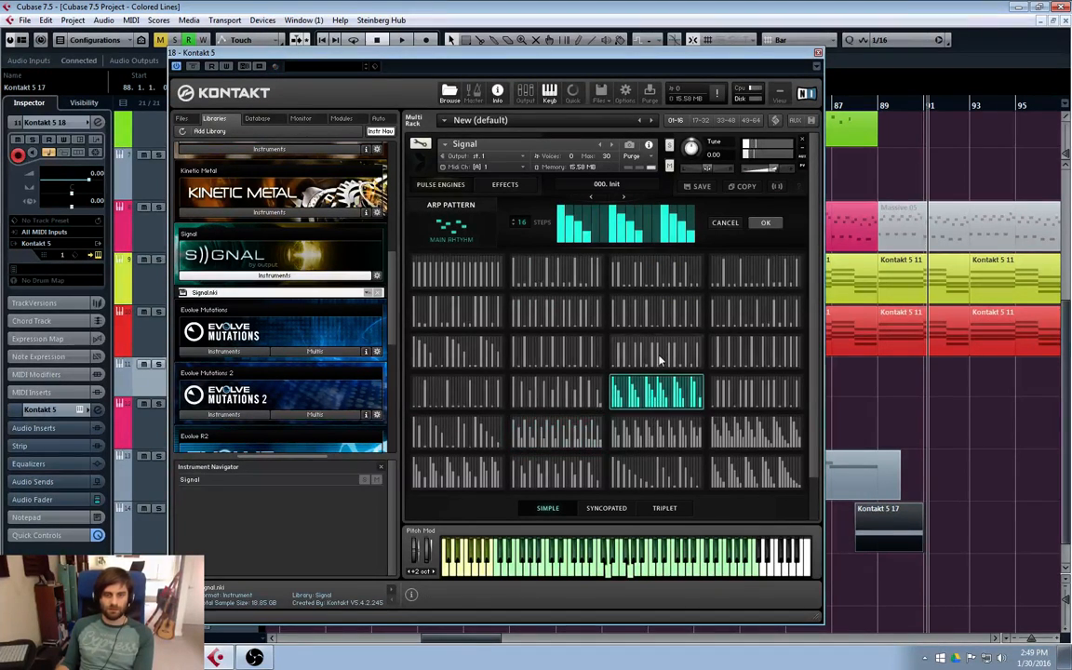
left_click(754, 407)
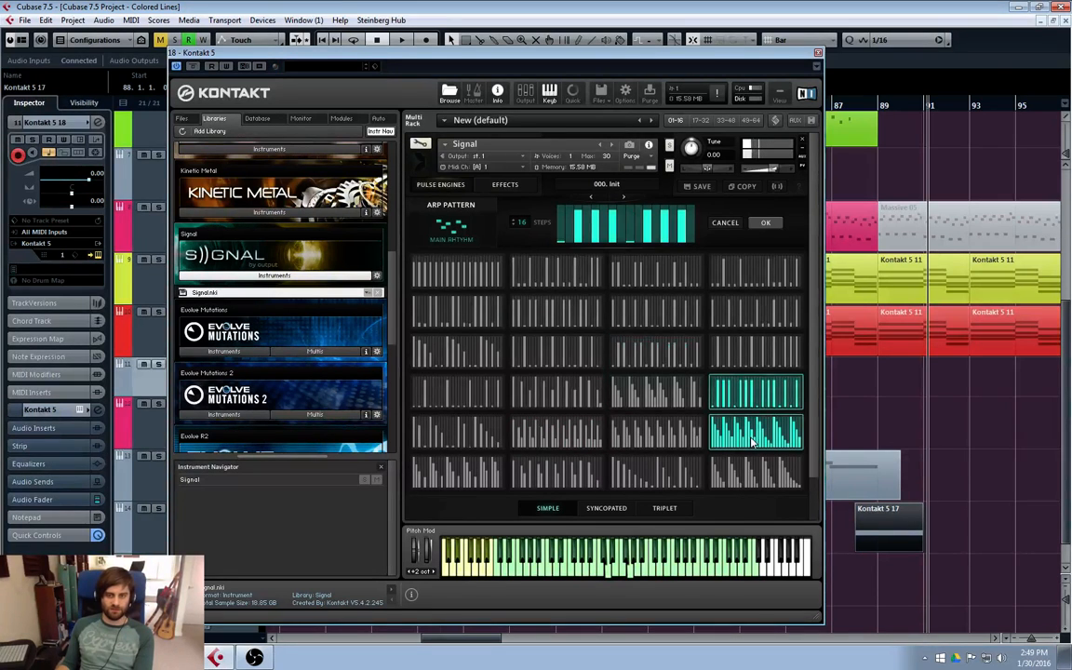
left_click(753, 446)
left_click(747, 477)
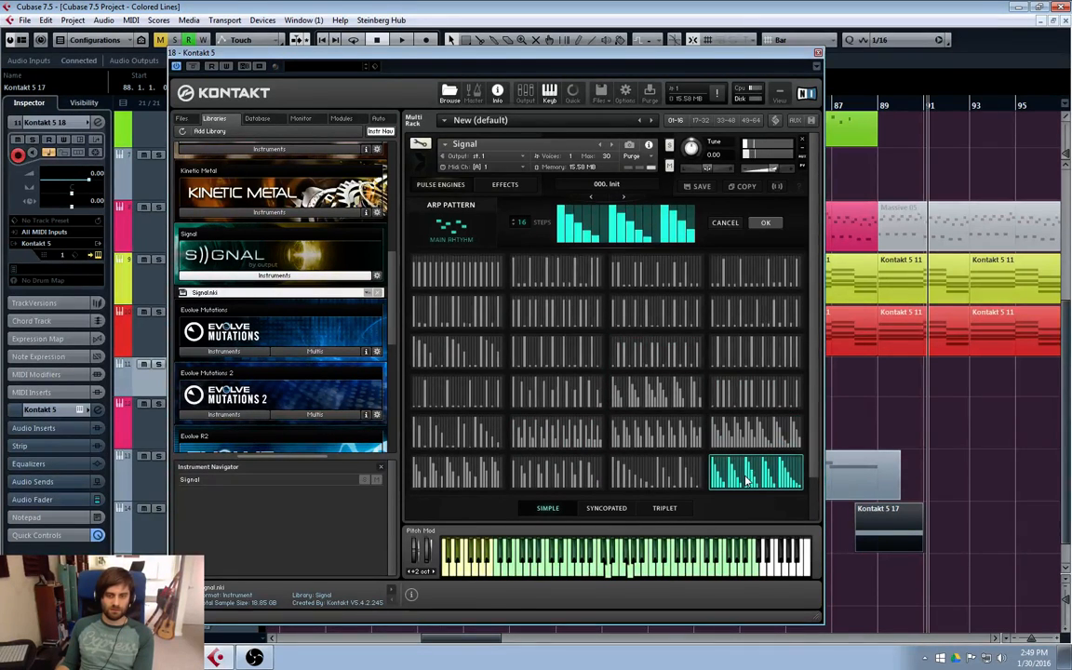
- Discard the arp pattern choice and switch Pulse Engine A's main rhythm type to a 1/16 wave
left_click(729, 224)
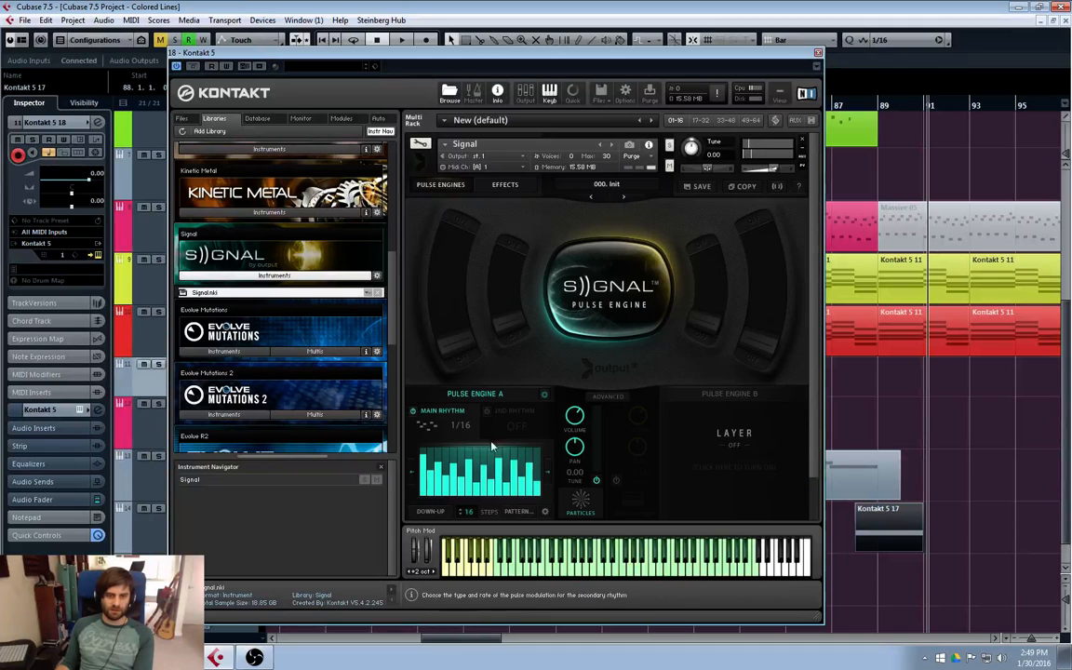
left_click(427, 429)
left_click(427, 425)
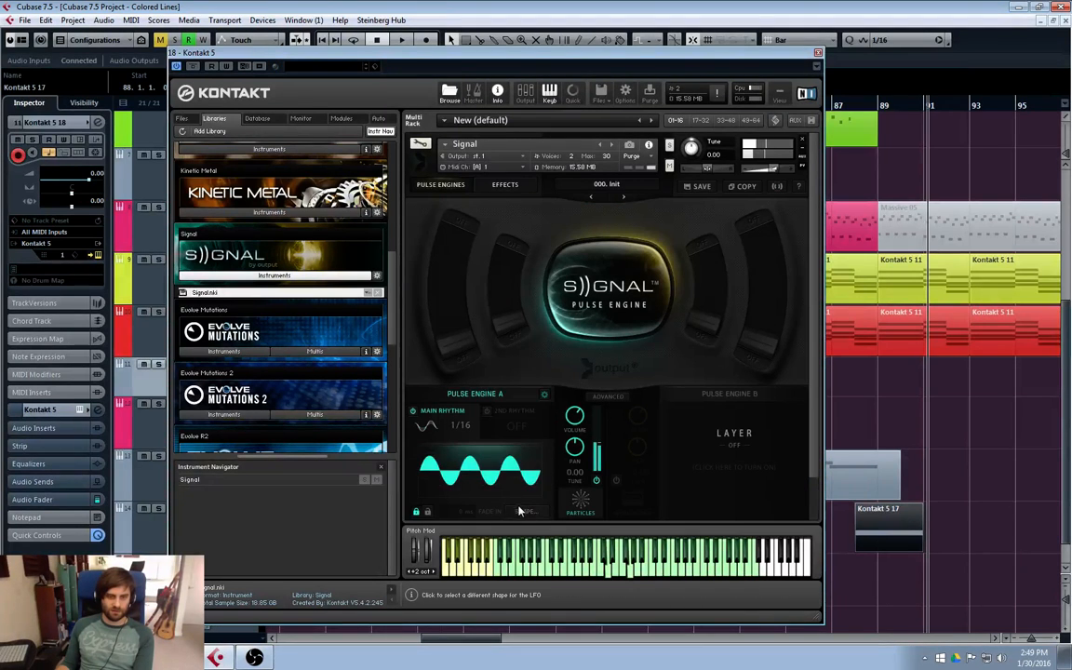
- Audition simple wave shapes for Pulse Engine A's main rhythm, apply the falling sawtooth, and turn on the engine's second rhythm
left_click(530, 460)
left_click(656, 340)
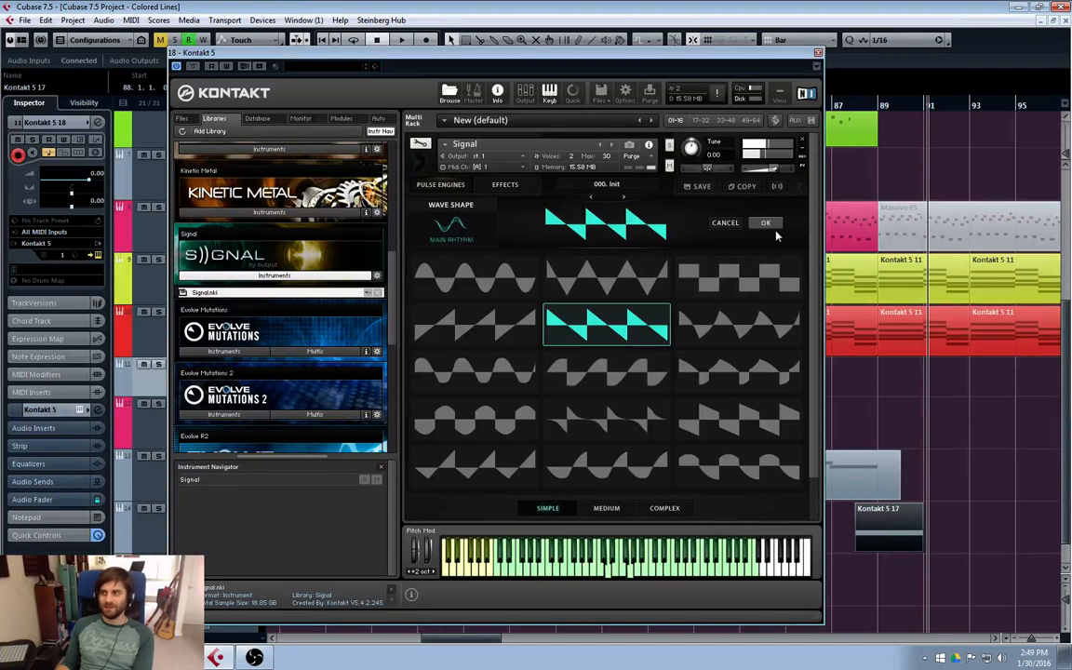
left_click(767, 340)
left_click(741, 291)
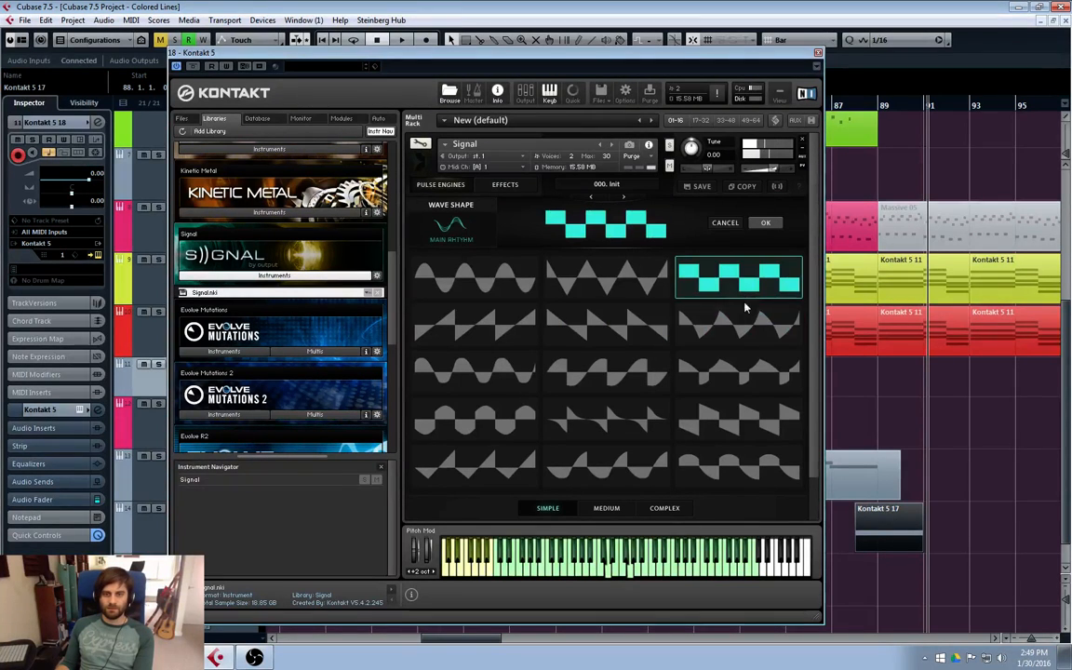
left_click(736, 371)
left_click(730, 419)
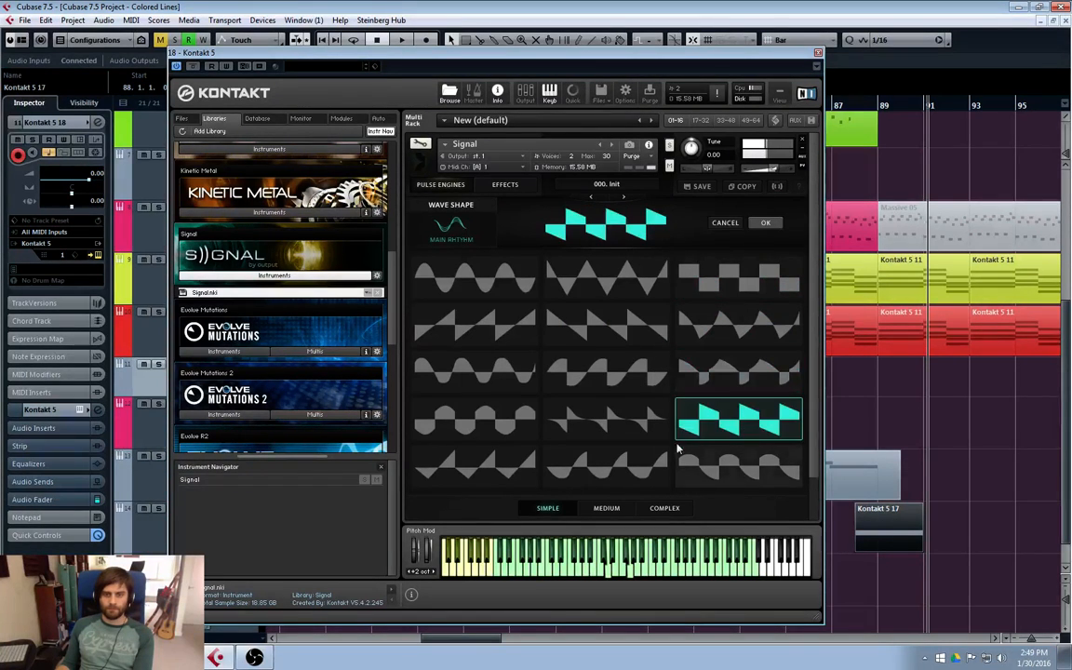
left_click(603, 323)
left_click(764, 223)
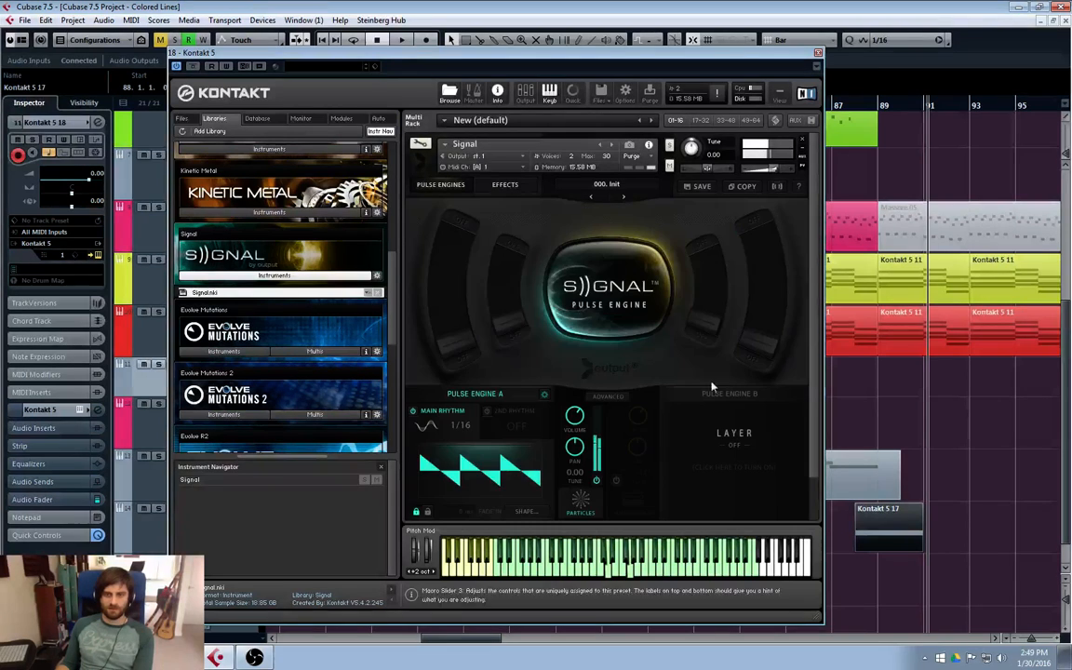
left_click(488, 412)
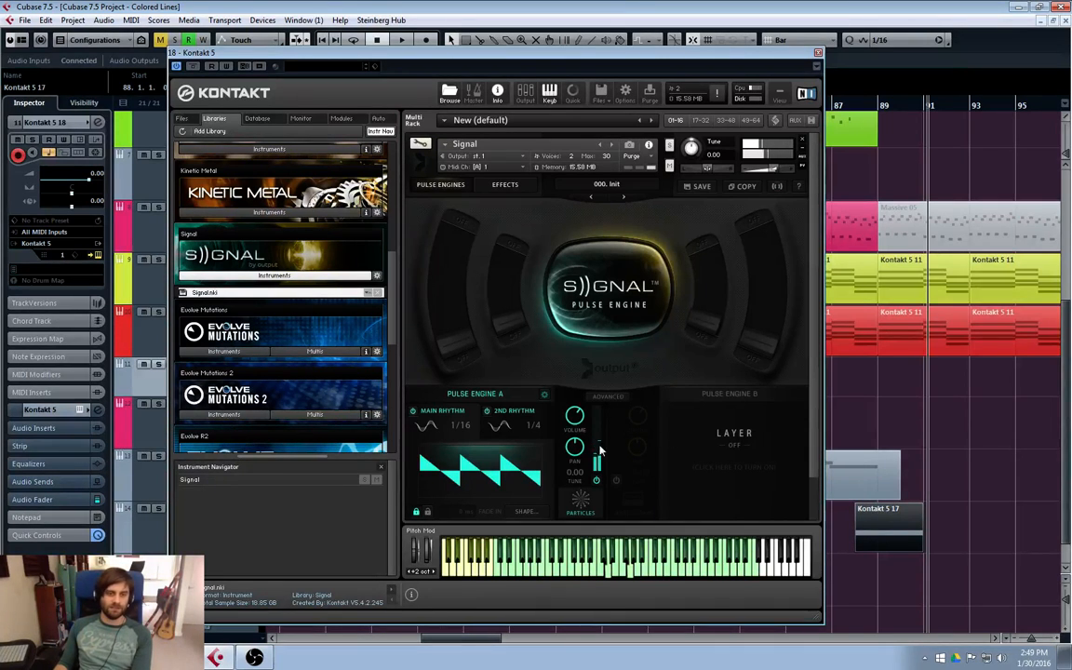
- Turn on the Pulse Engine B layer, audition several synth sources, and apply Triangle as its source
left_click(615, 480)
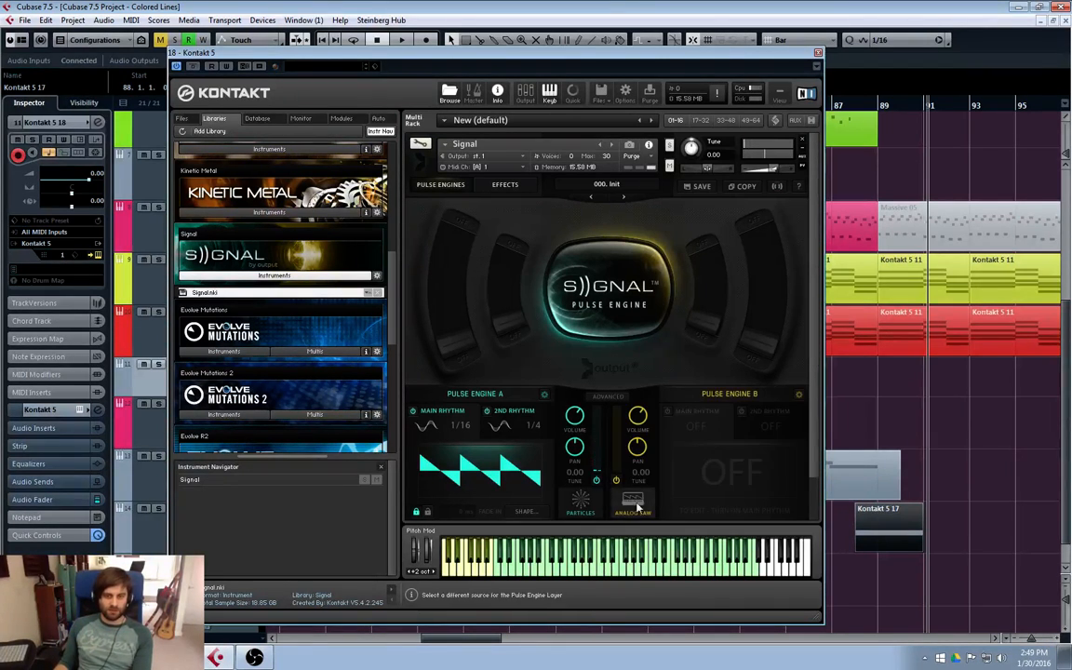
left_click(631, 502)
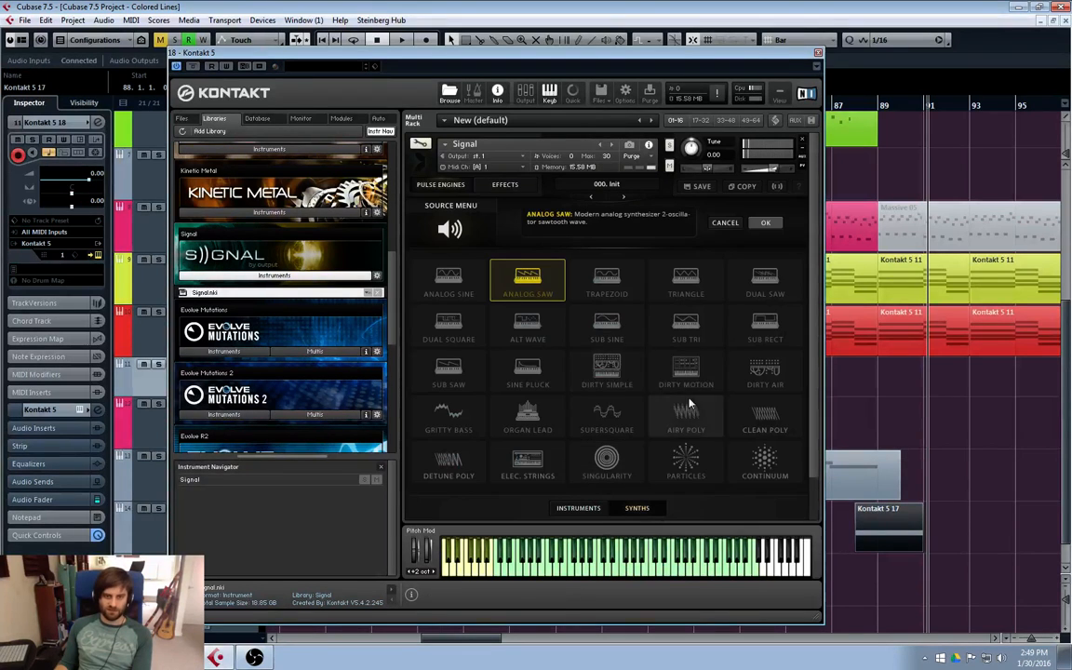
left_click(546, 376)
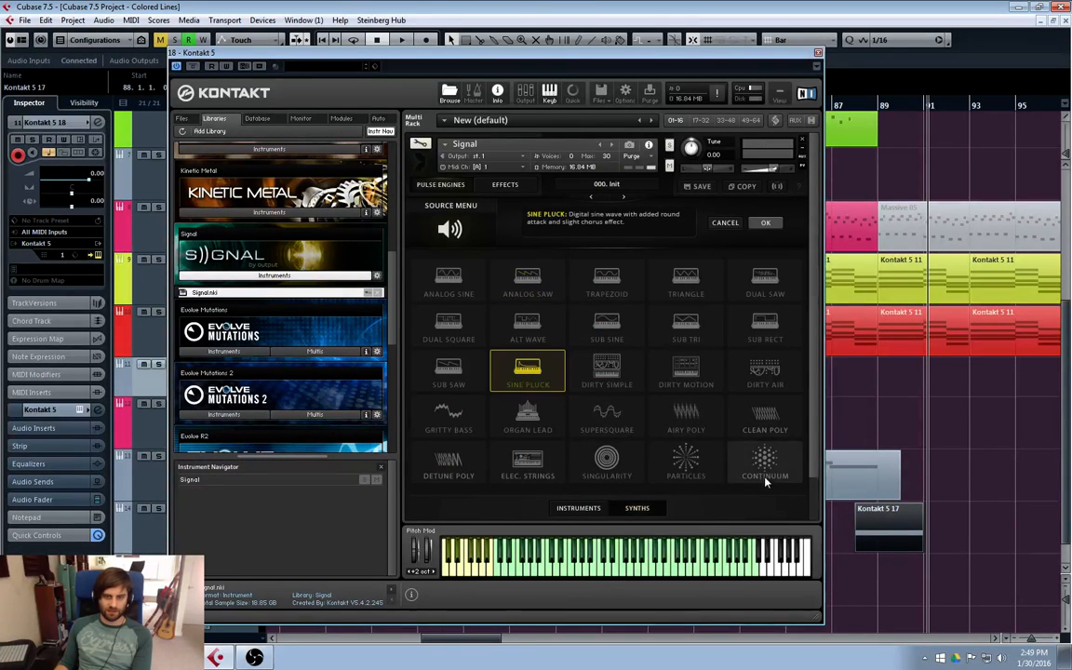
left_click(463, 468)
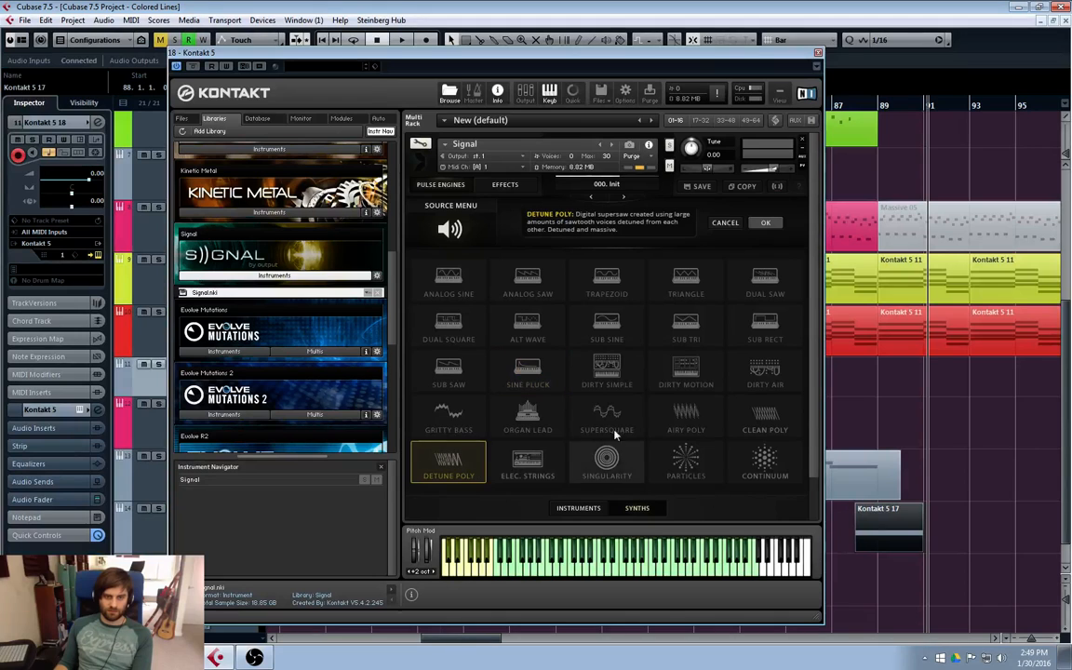
left_click(606, 325)
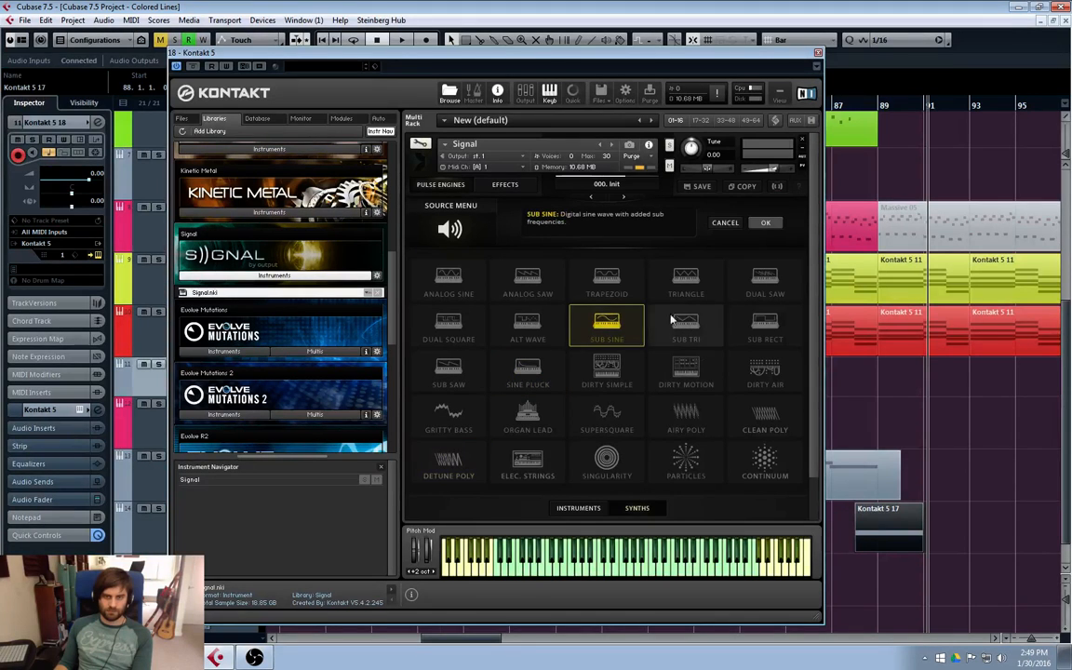
left_click(686, 279)
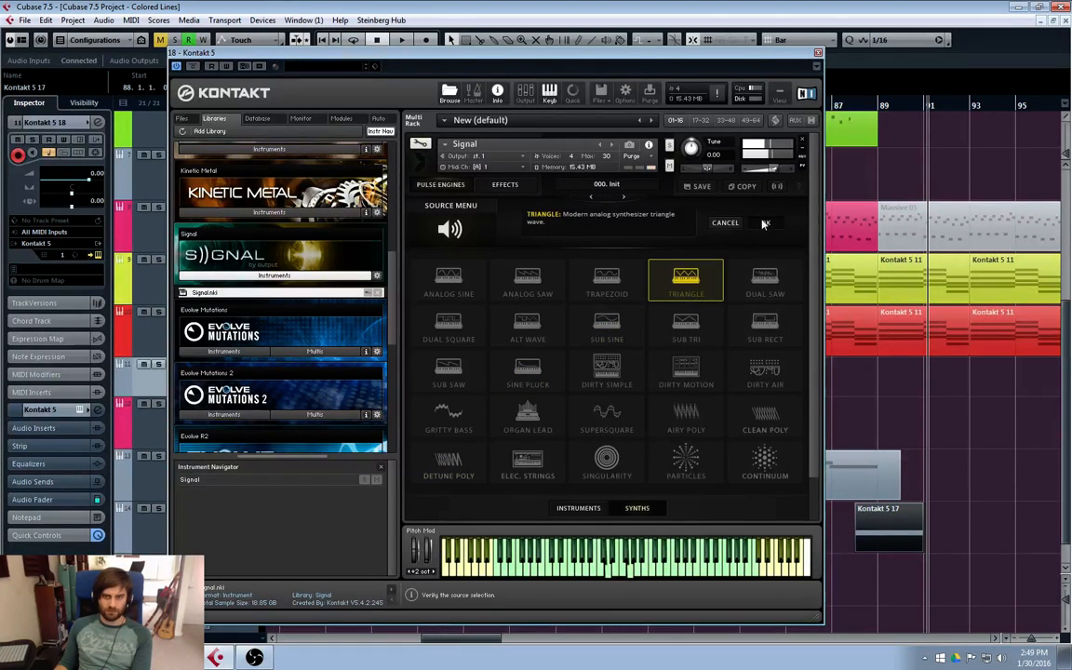
left_click(765, 223)
- Turn on Pulse Engine B's main rhythm and set its type to arpeggiator at 1/16
left_click(667, 410)
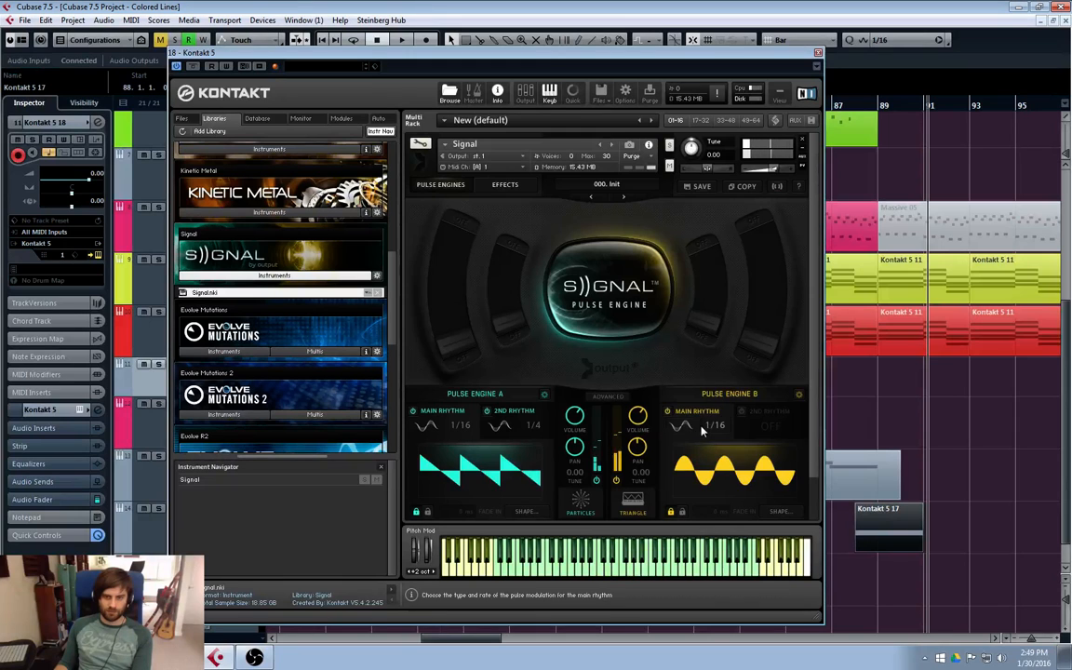
left_click(702, 429)
left_click(751, 422)
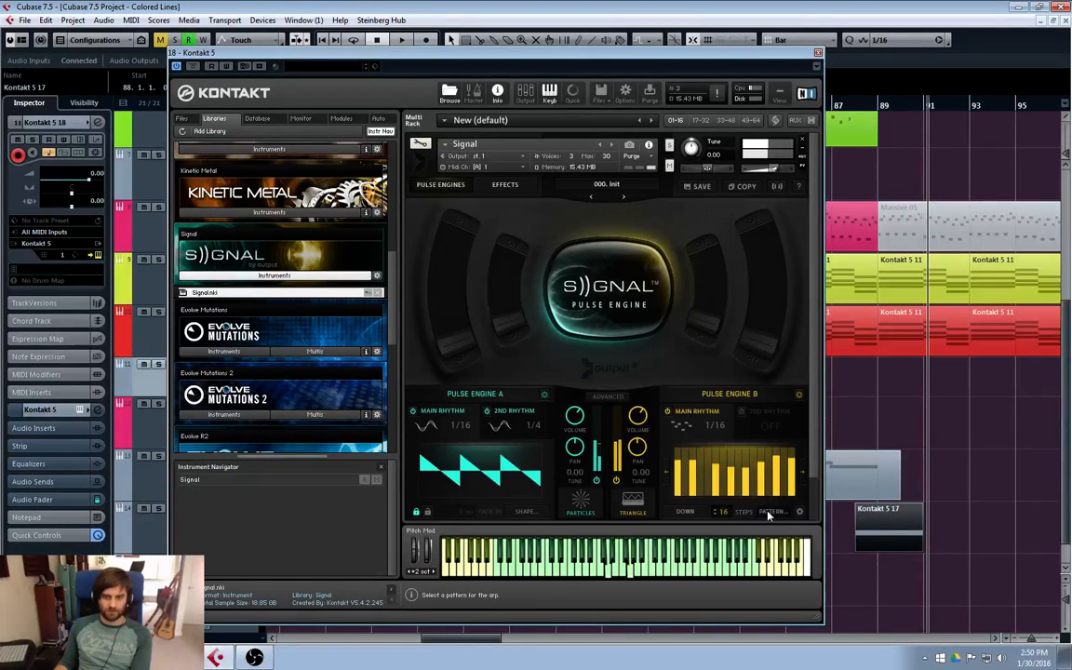
- Apply the simple arp pattern with gradually descending alternate steps to Pulse Engine B's main rhythm, and turn on its second rhythm
left_click(767, 514)
left_click(753, 391)
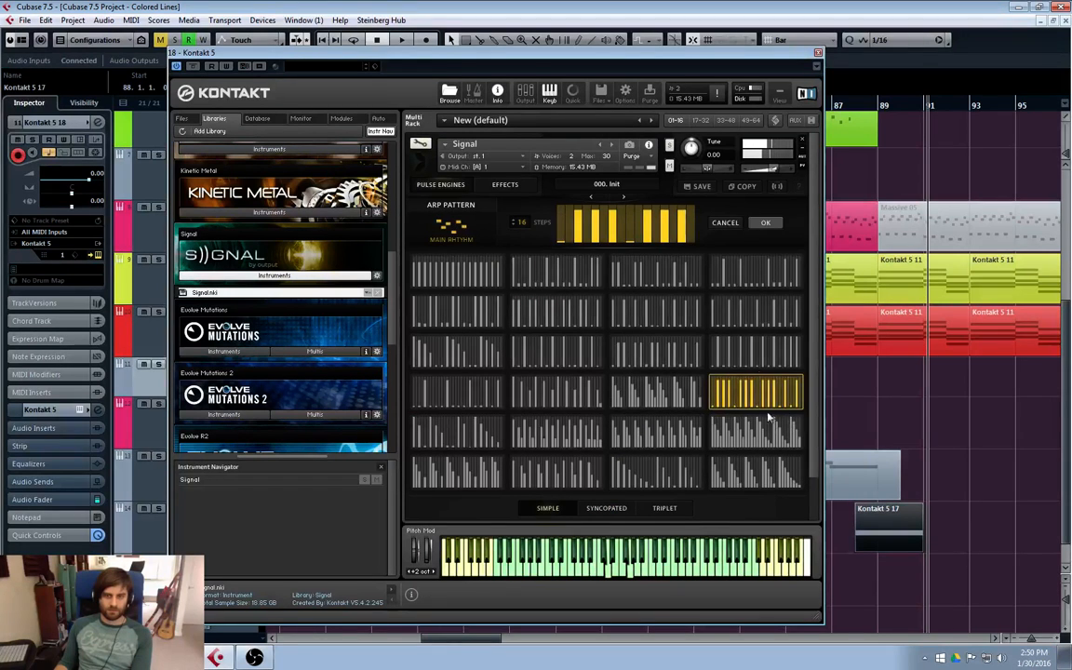
left_click(754, 356)
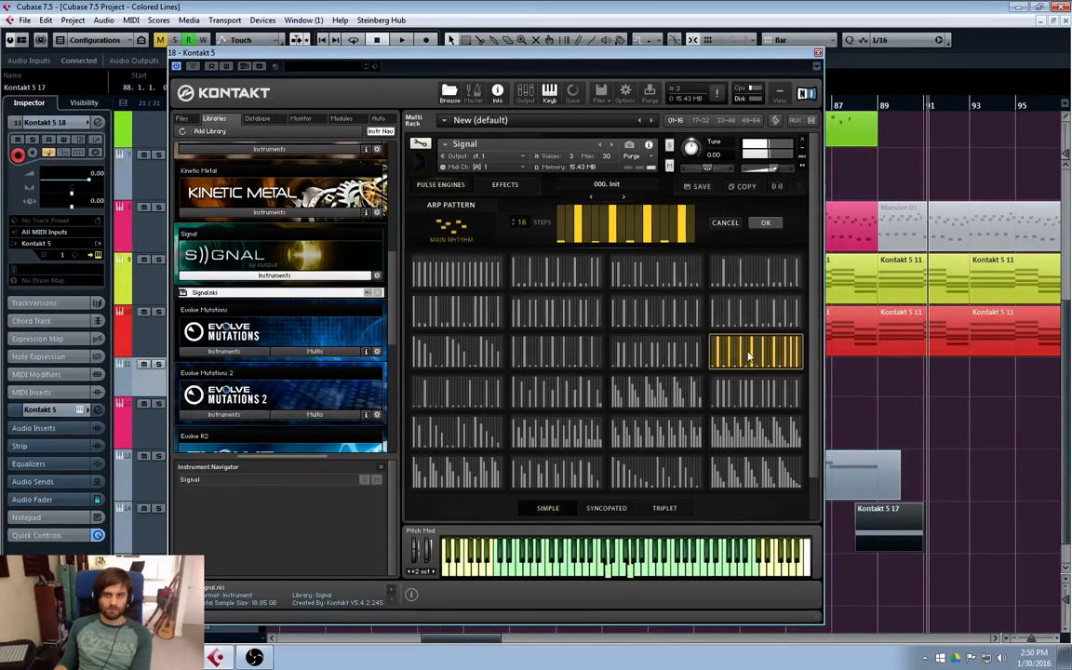
left_click(768, 429)
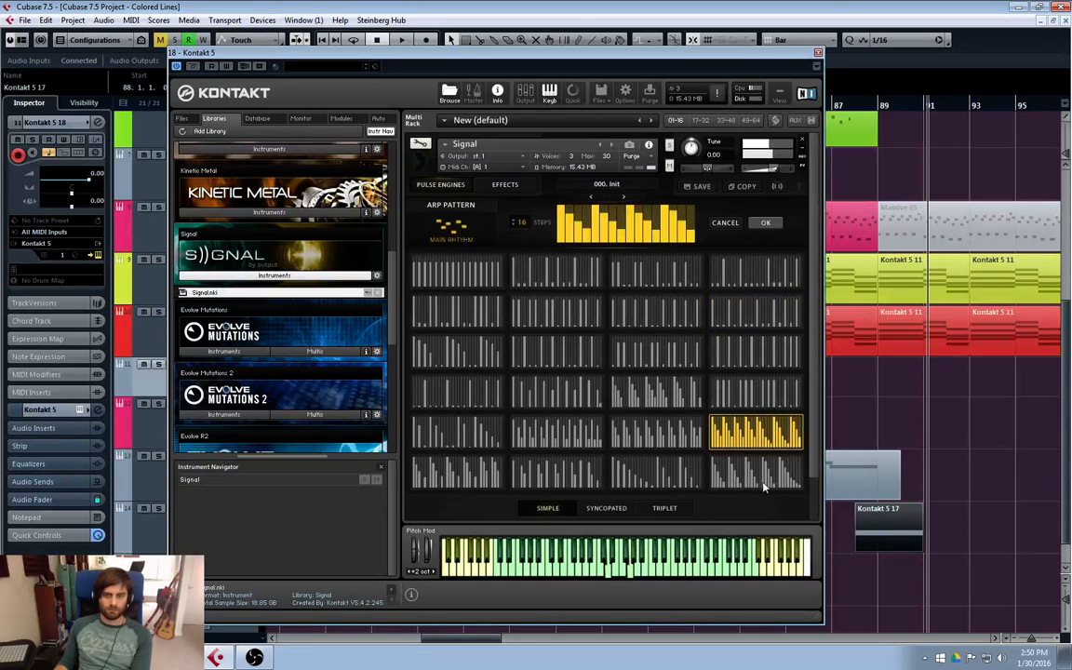
left_click(685, 477)
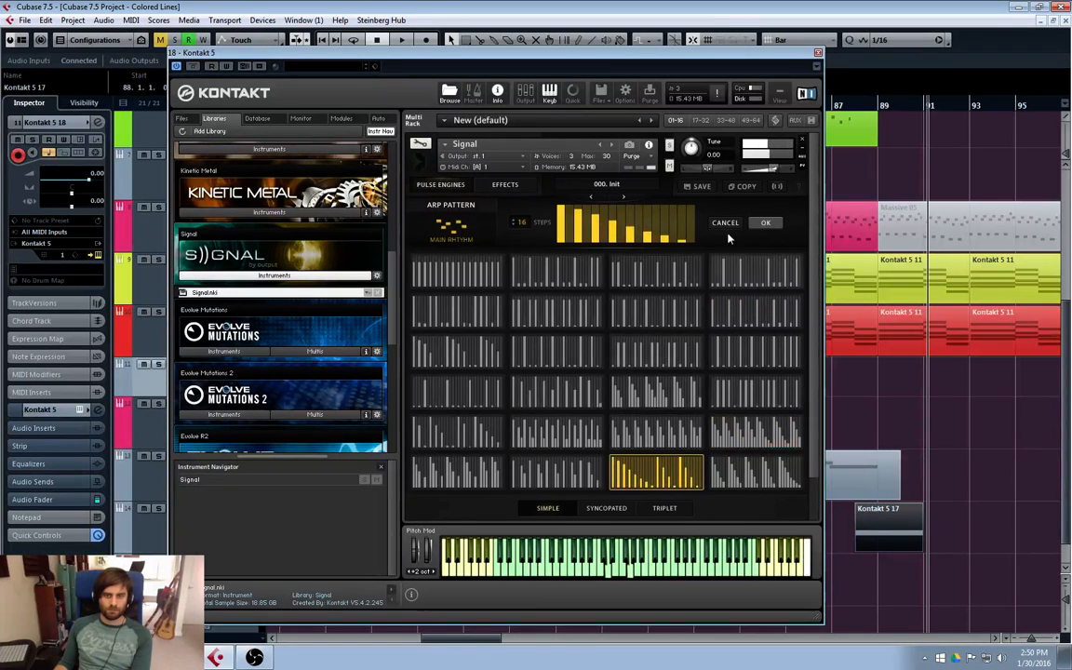
left_click(766, 223)
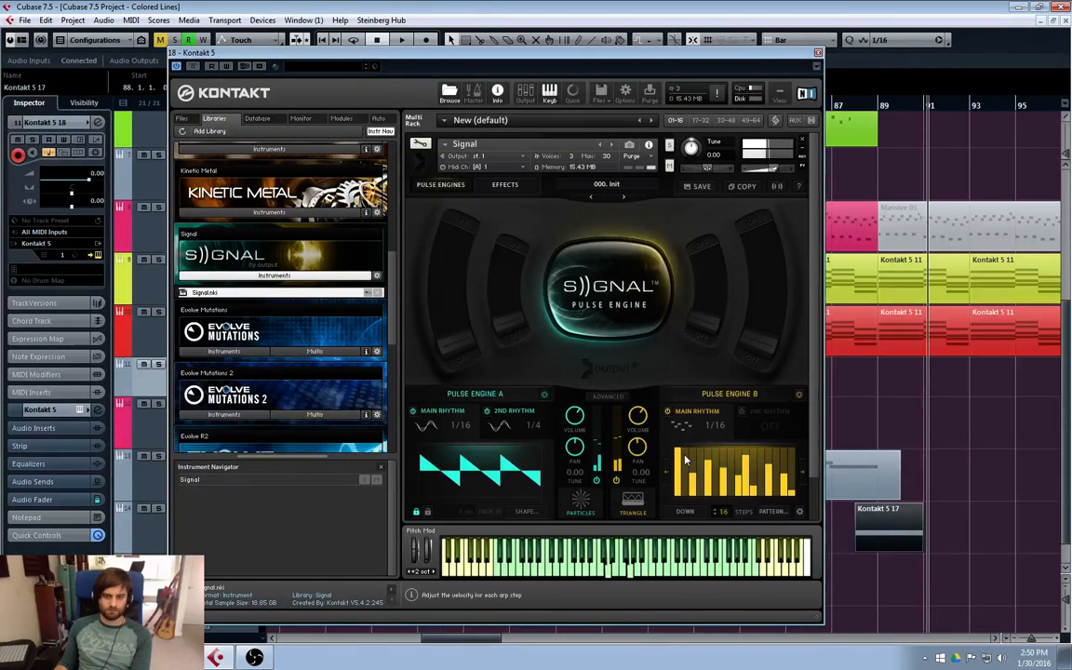
left_click(758, 424)
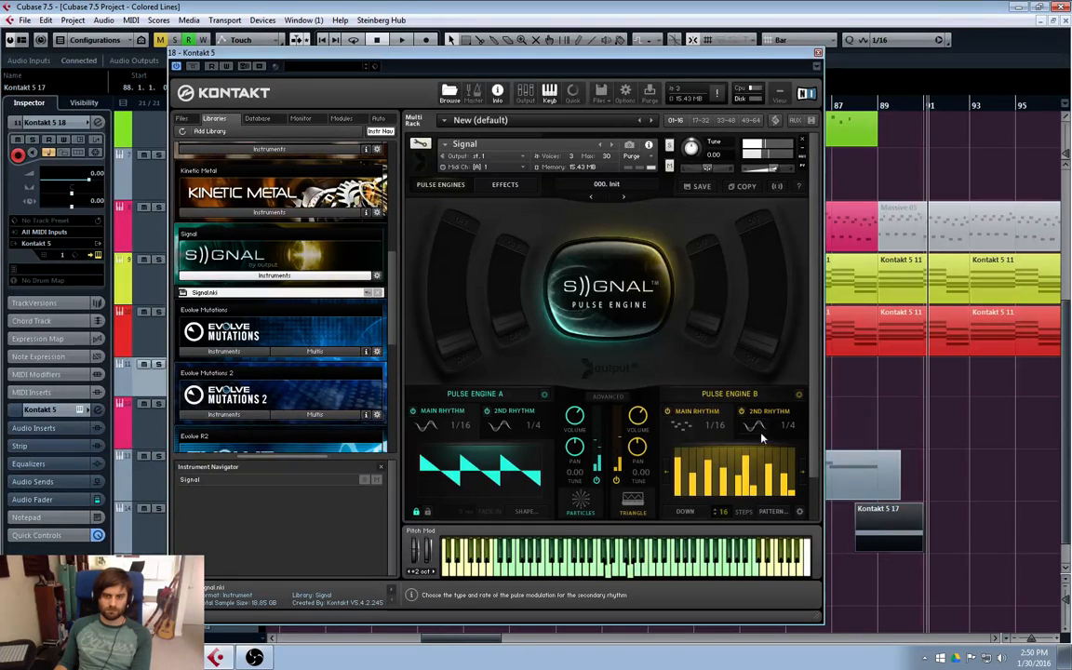
- Compare the global Phaser and Chorus effects, leave only the Phaser of the two enabled, and open its settings
left_click(504, 184)
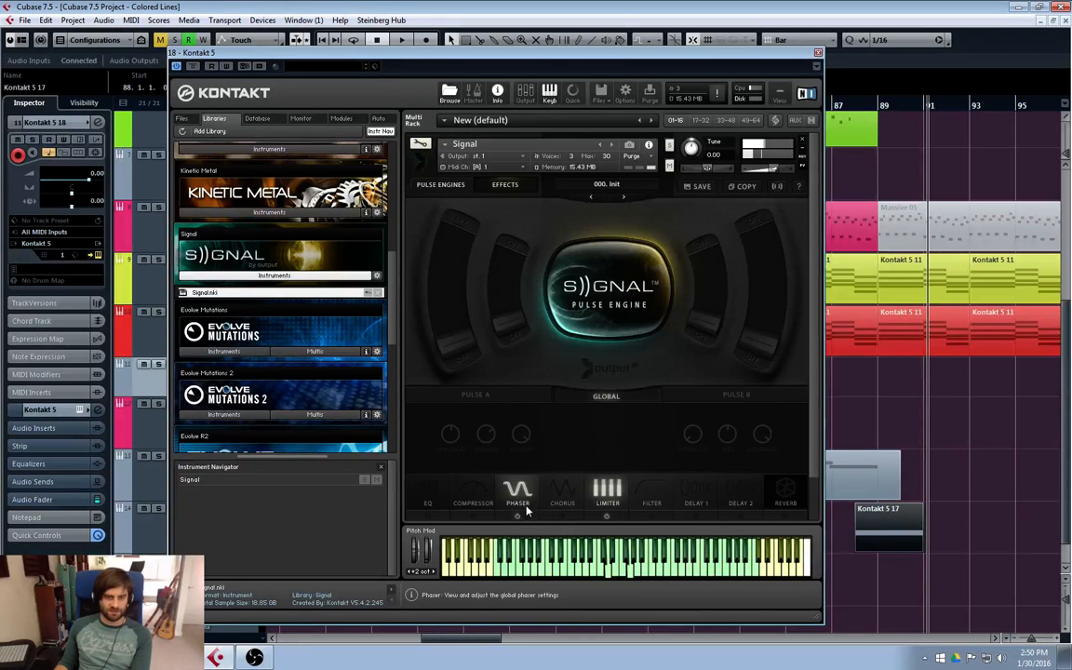
left_click(518, 517)
left_click(559, 518)
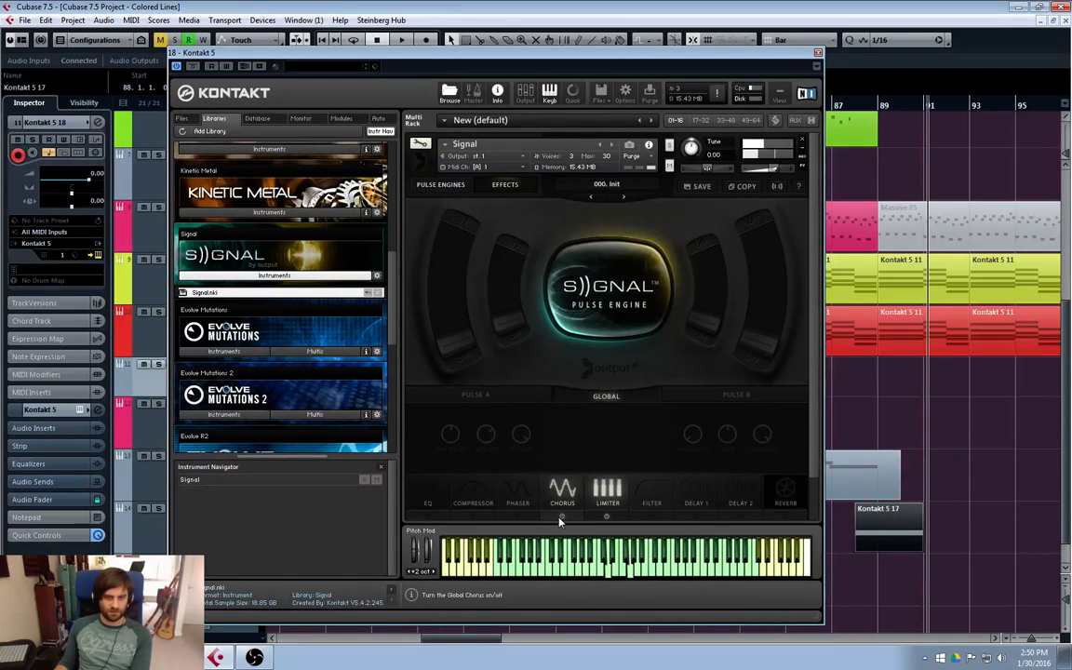
left_click(561, 517)
left_click(517, 518)
left_click(517, 489)
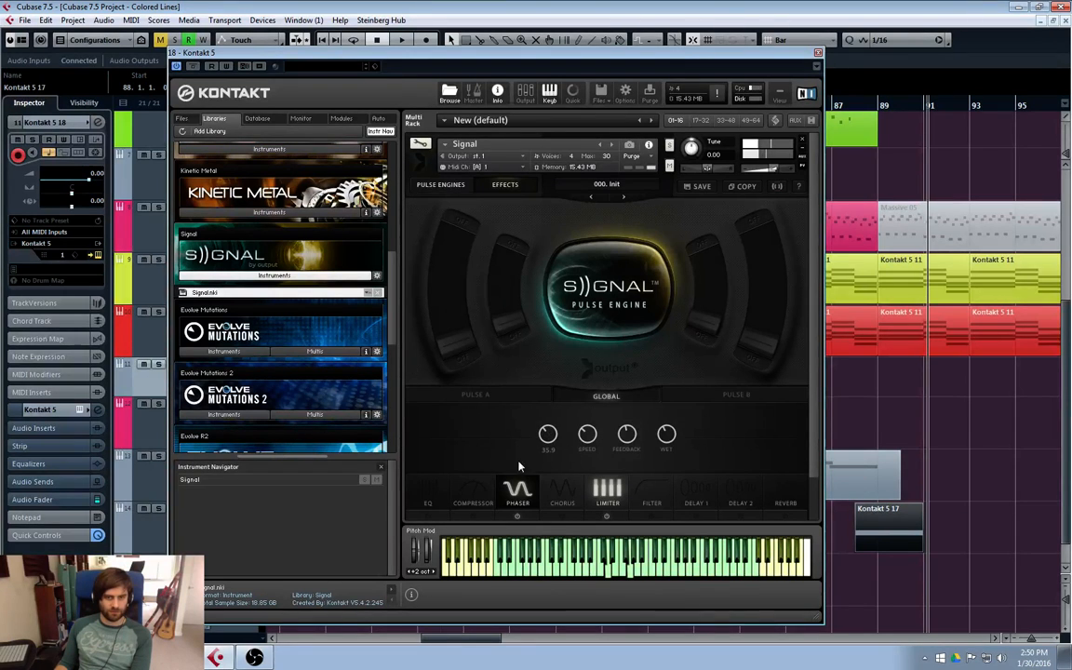
- Turn on the global Delay 1 effect and adjust its delay time, briefly trying the Compressor on and off
left_click(696, 493)
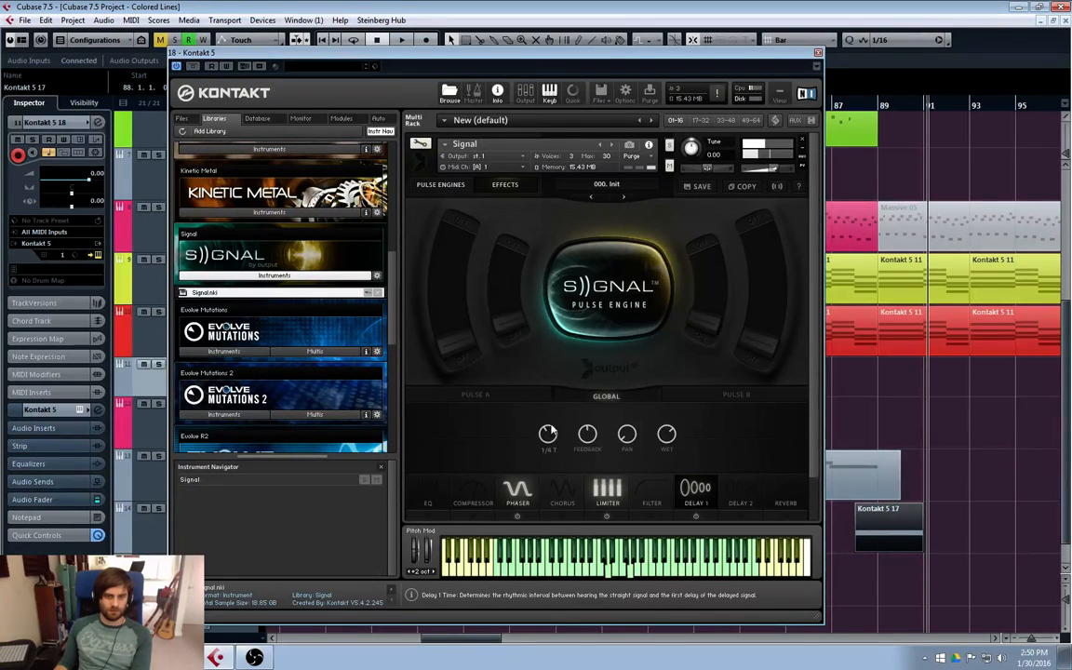
left_click_drag(552, 428, 549, 435)
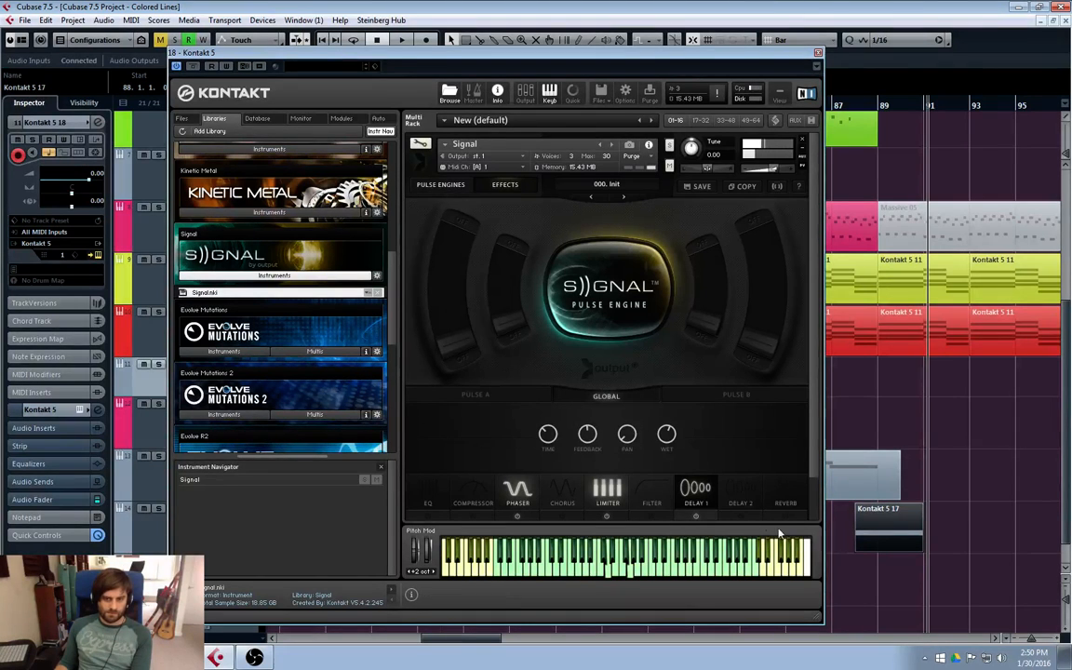
left_click(473, 517)
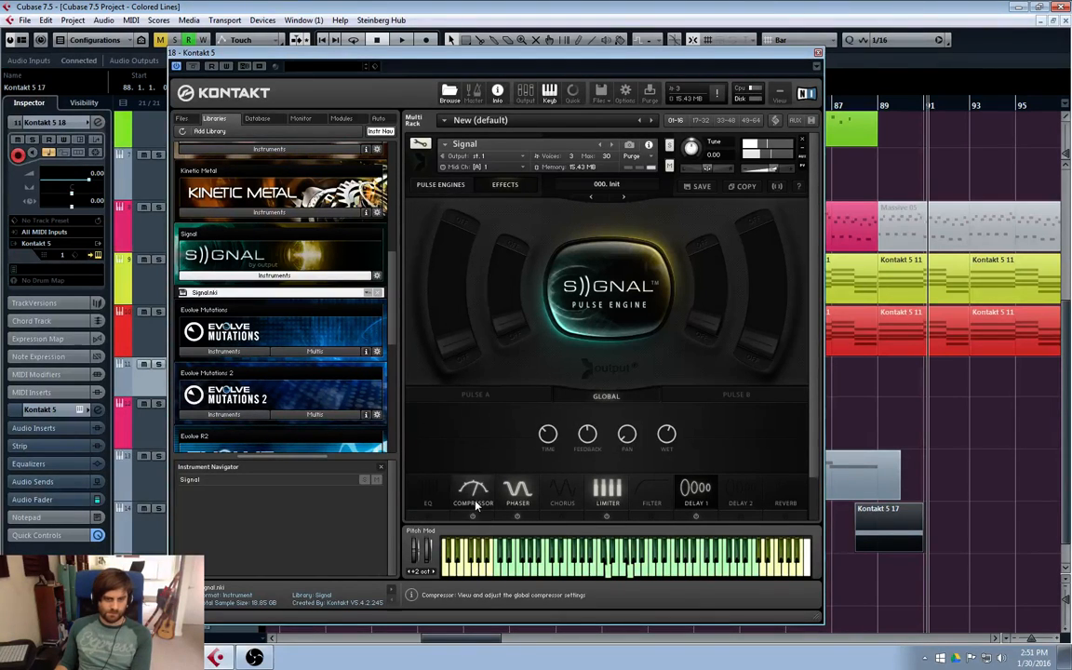
left_click(472, 516)
- Turn on the global Chorus and adjust its depth, checking the Limiter and Delay 1 settings
left_click(562, 516)
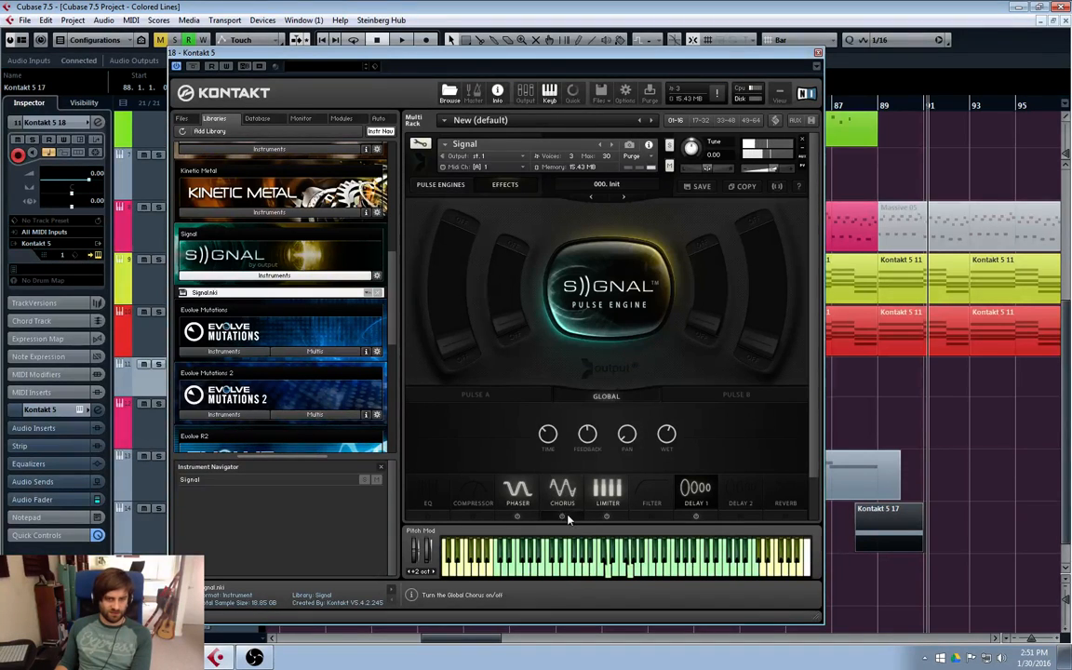
left_click(562, 491)
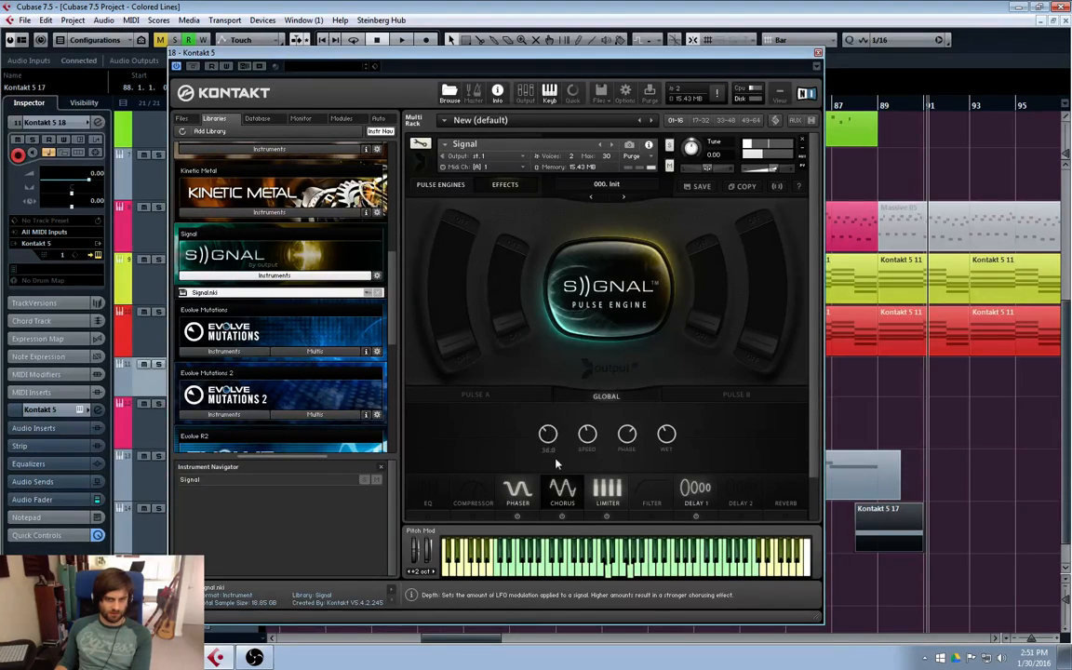
left_click_drag(556, 462, 563, 484)
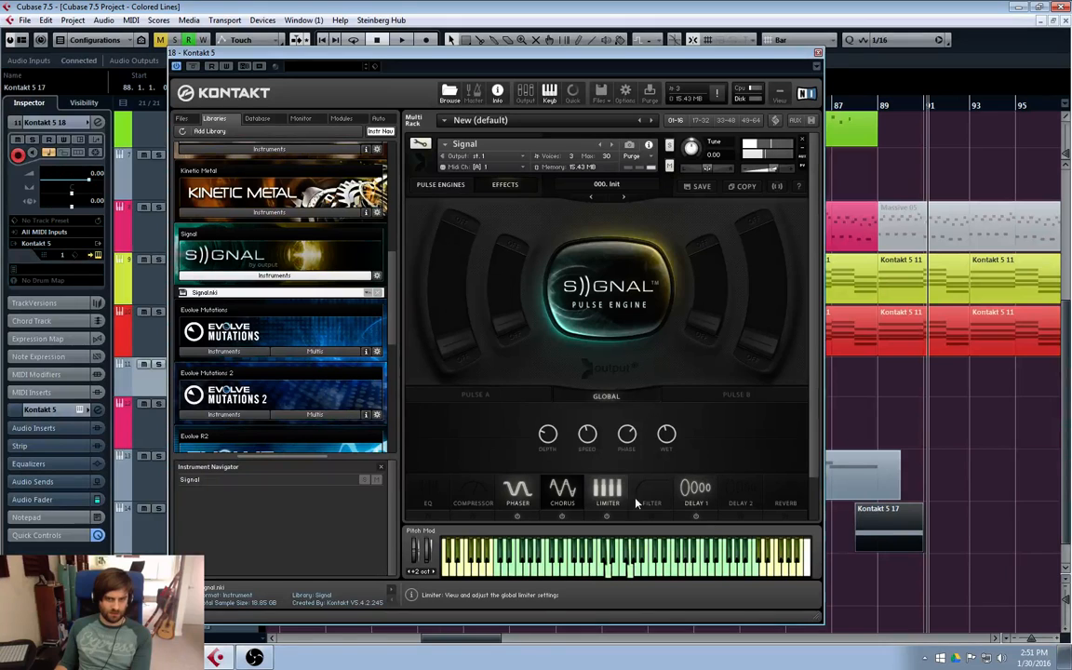
left_click(611, 493)
left_click(693, 491)
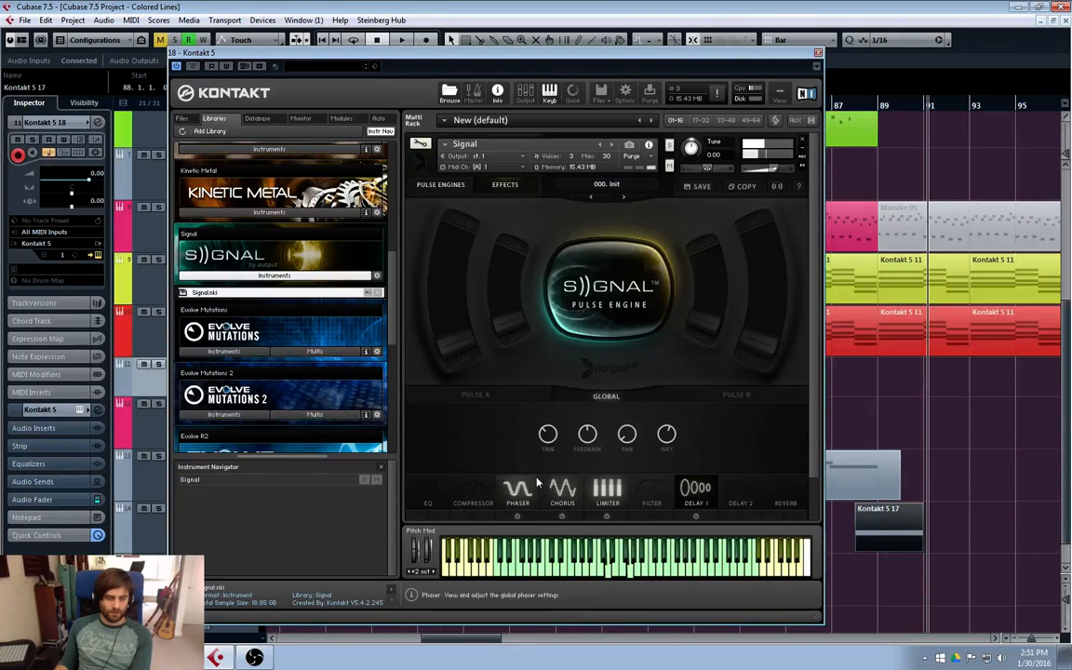
- Try the stereo spread effect on Pulse A with an adjusted stereo width, and switch it off again
left_click(497, 401)
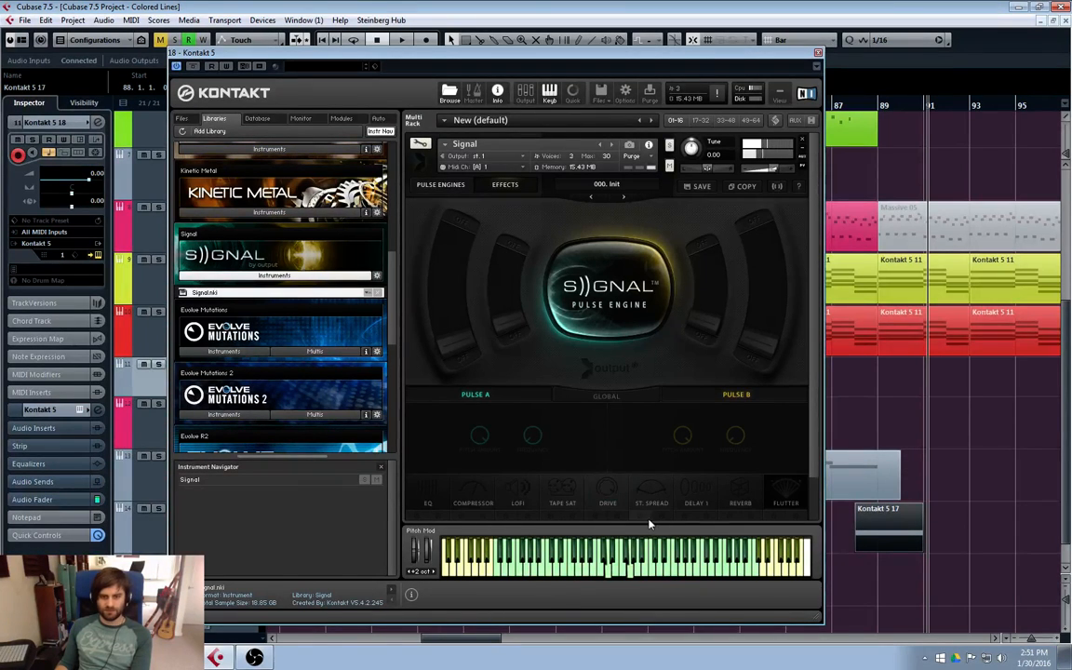
left_click(651, 493)
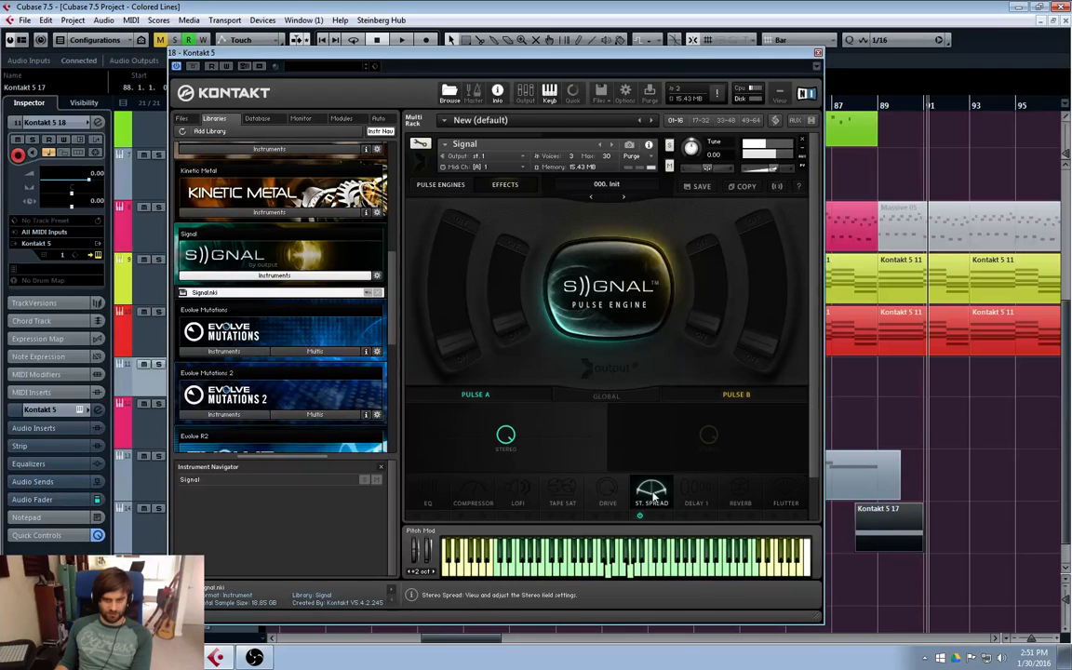
mouse_move(509, 455)
left_mouse_down()
mouse_move(518, 534)
mouse_move(505, 441)
mouse_move(502, 456)
left_mouse_up()
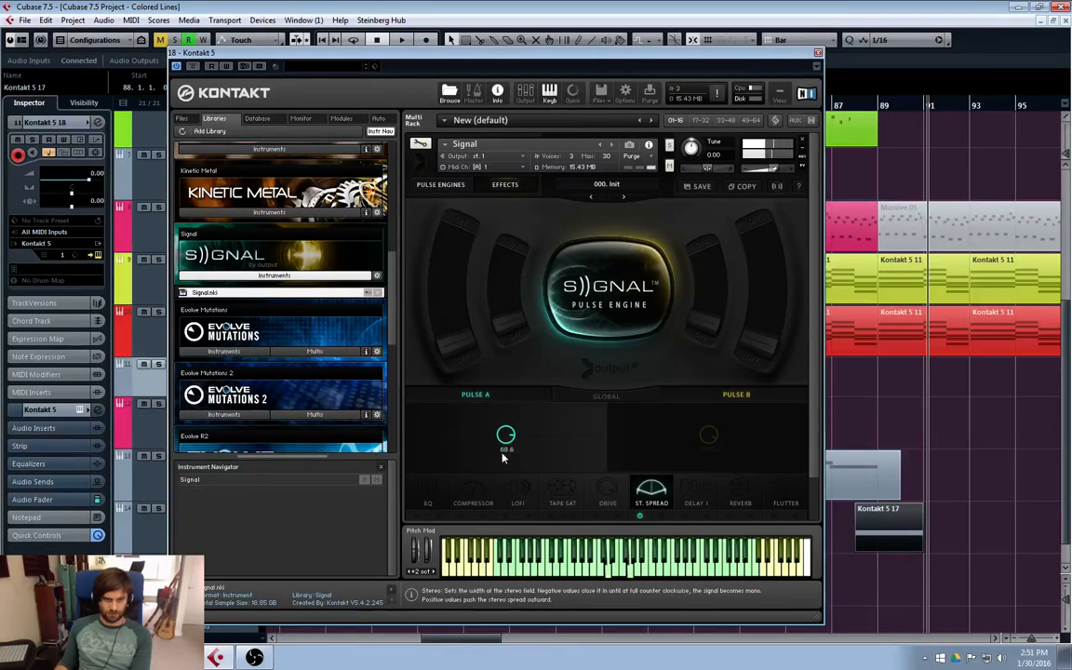
left_click(639, 514)
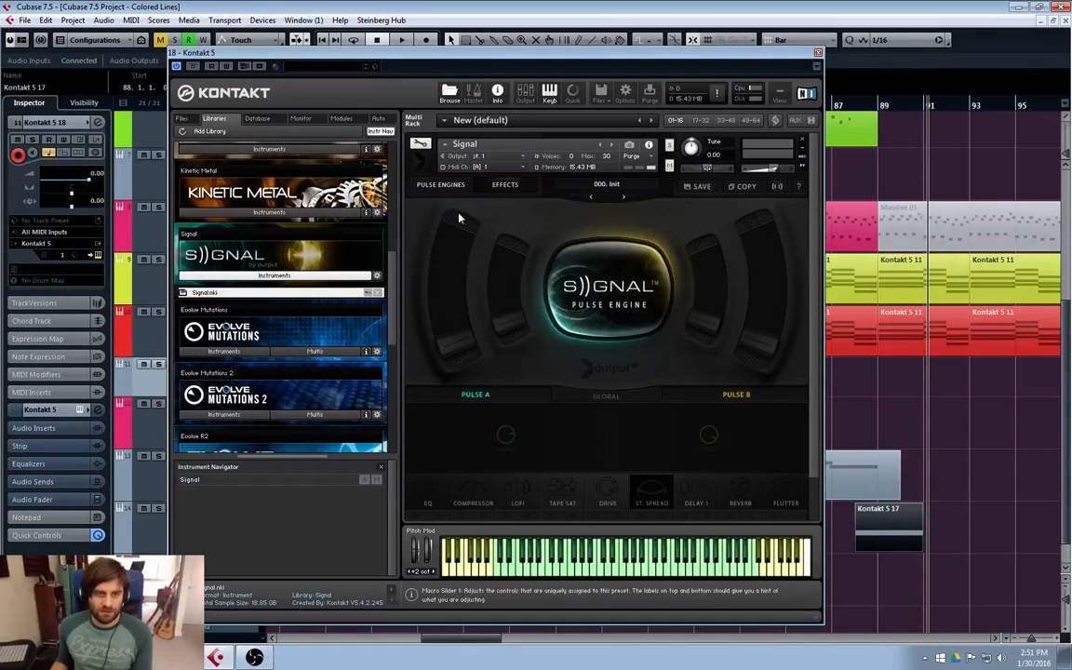
- Close the Signal instrument window and examine the chord notes of the red Kontakt 5 11 clip at bar 77
left_click(817, 53)
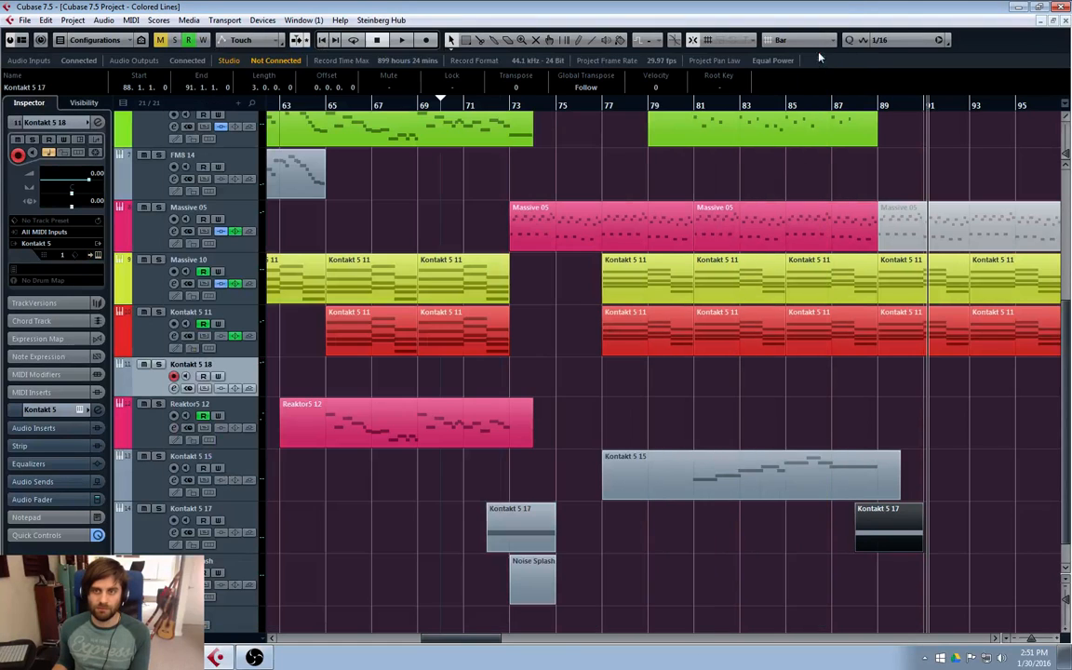
double_click(614, 320)
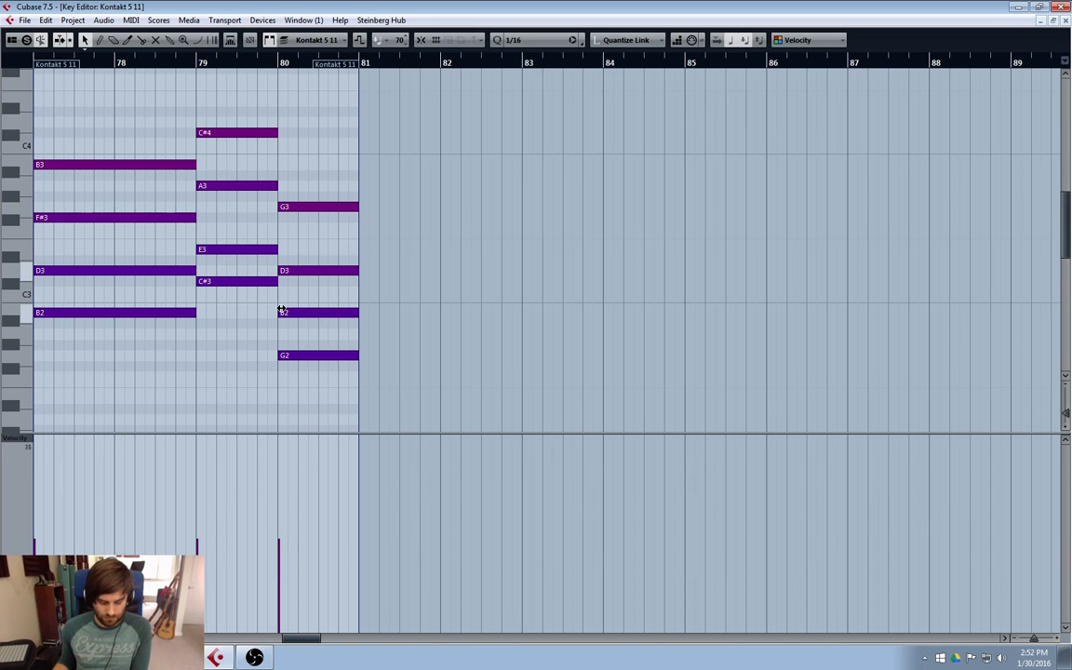
left_click(1065, 21)
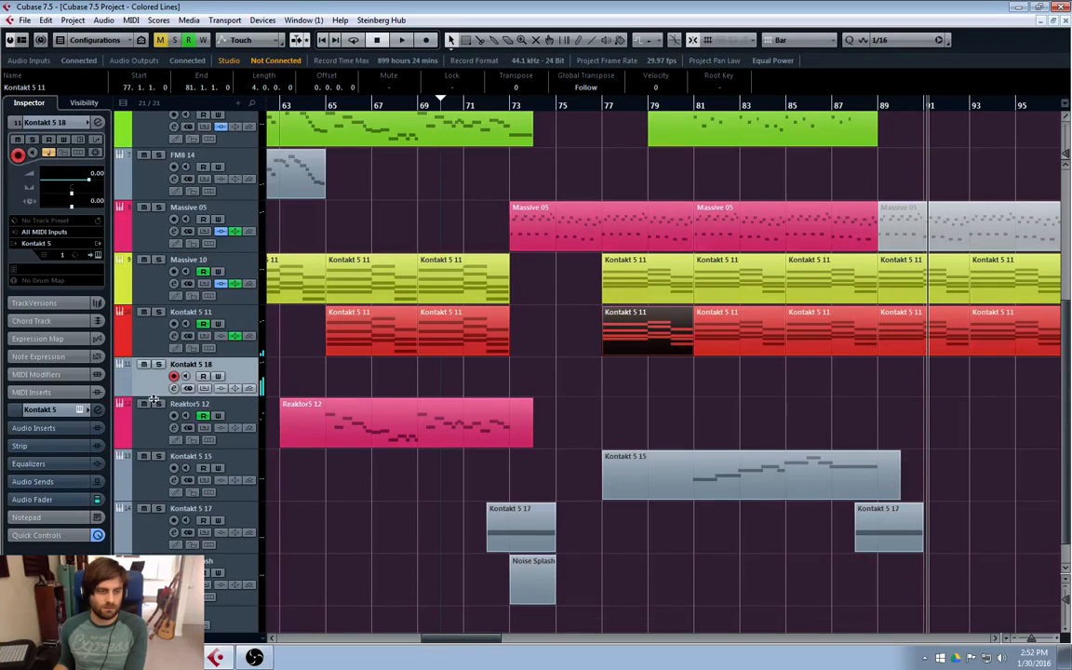
- Copy the last red Kontakt 5 11 clip onto the enlarged Kontakt 5 18 track at bar 89 and duplicate it to bar 93
left_click_drag(153, 401, 152, 405)
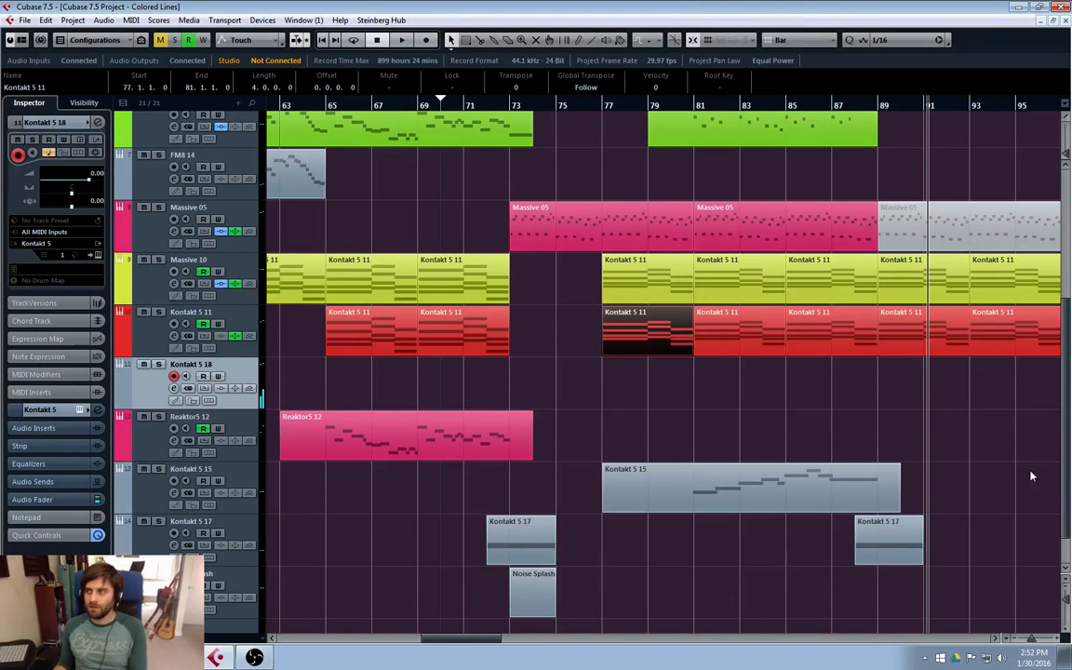
left_click(1009, 334)
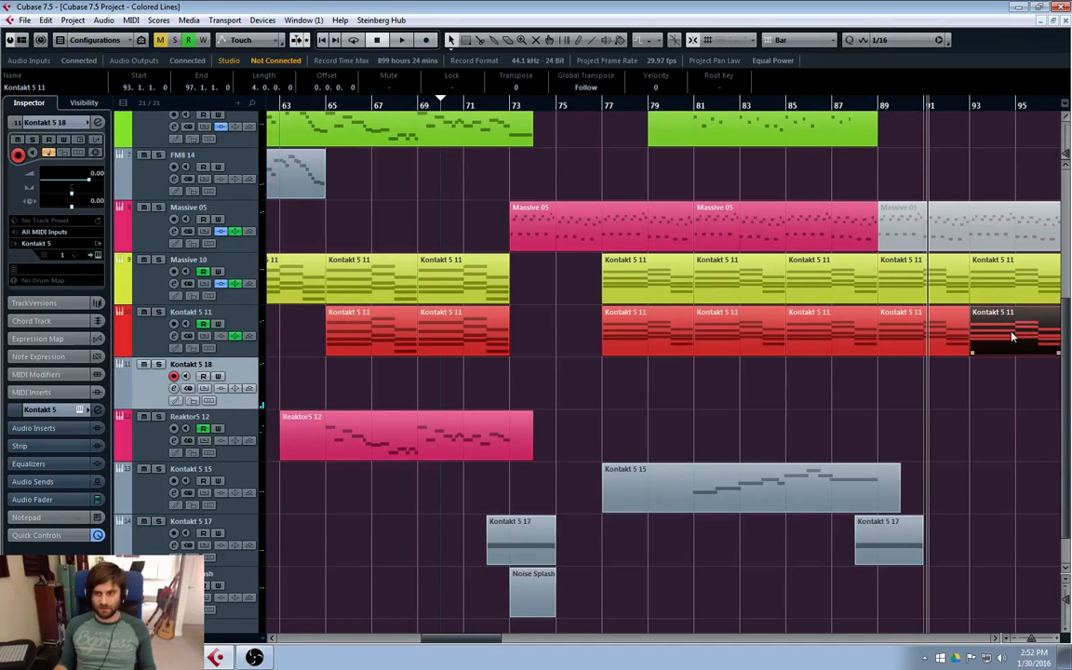
left_click_drag(433, 640, 457, 638)
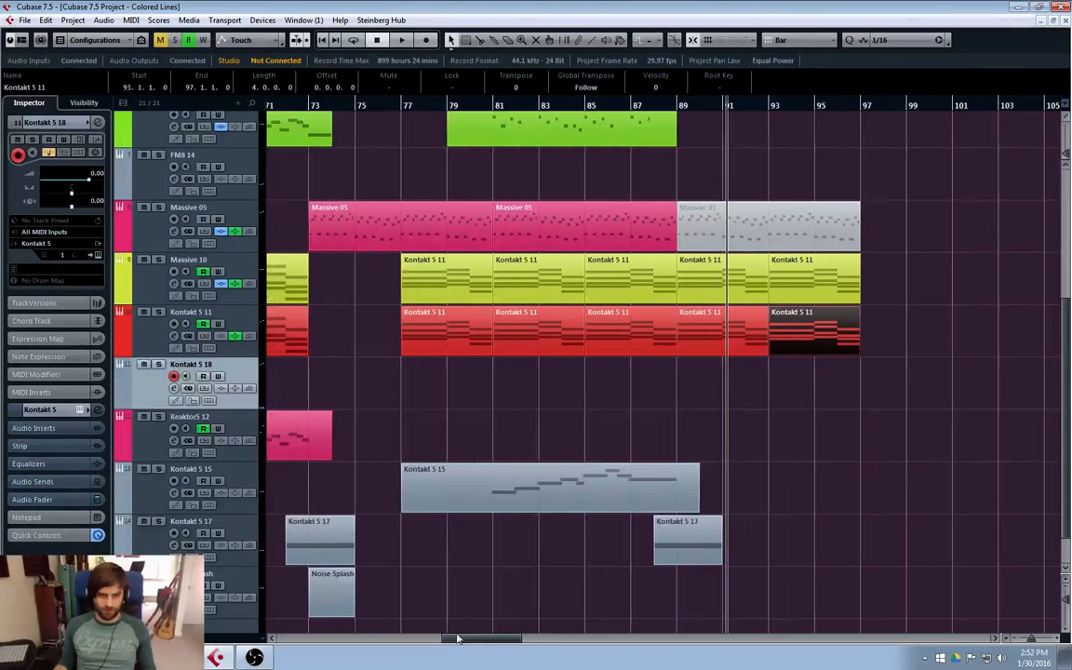
left_click_drag(795, 339, 700, 402)
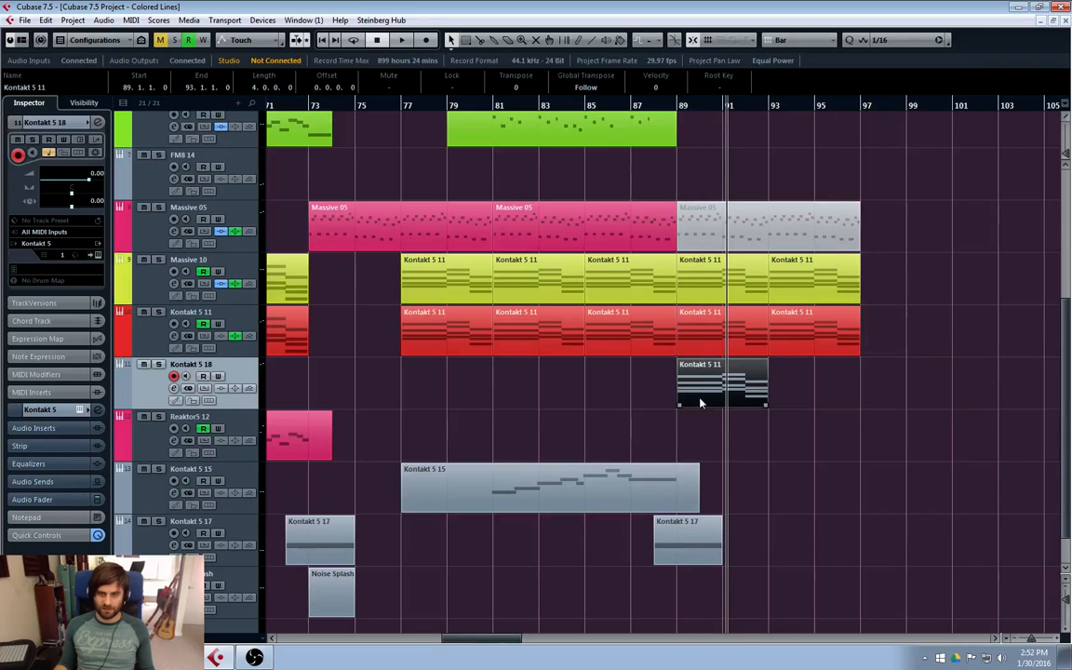
left_click(631, 105)
key("ctrl+d")
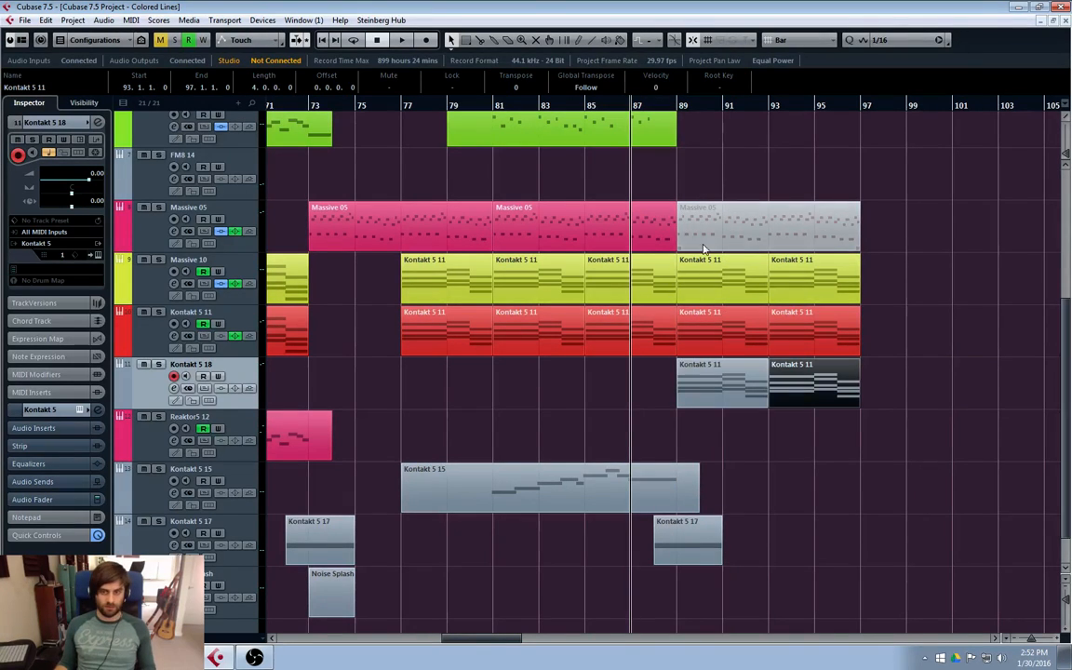
- Colour the Kontakt 5 18 track purple and play the arrangement from bar 85 through the new clips
left_click(590, 105)
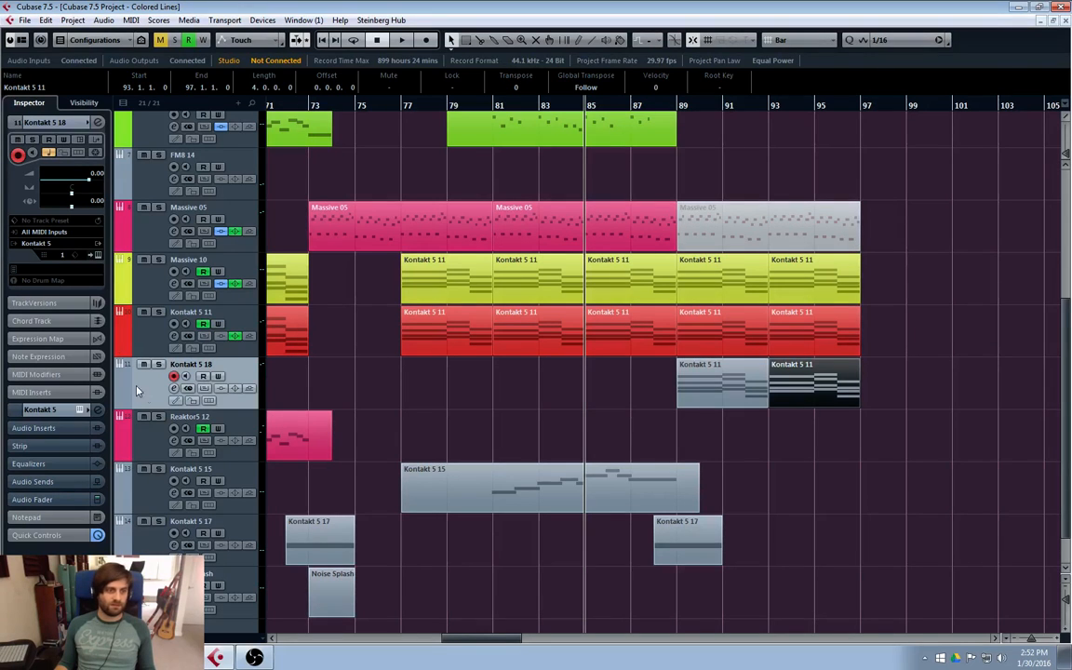
scroll(62, 128, "down", 6)
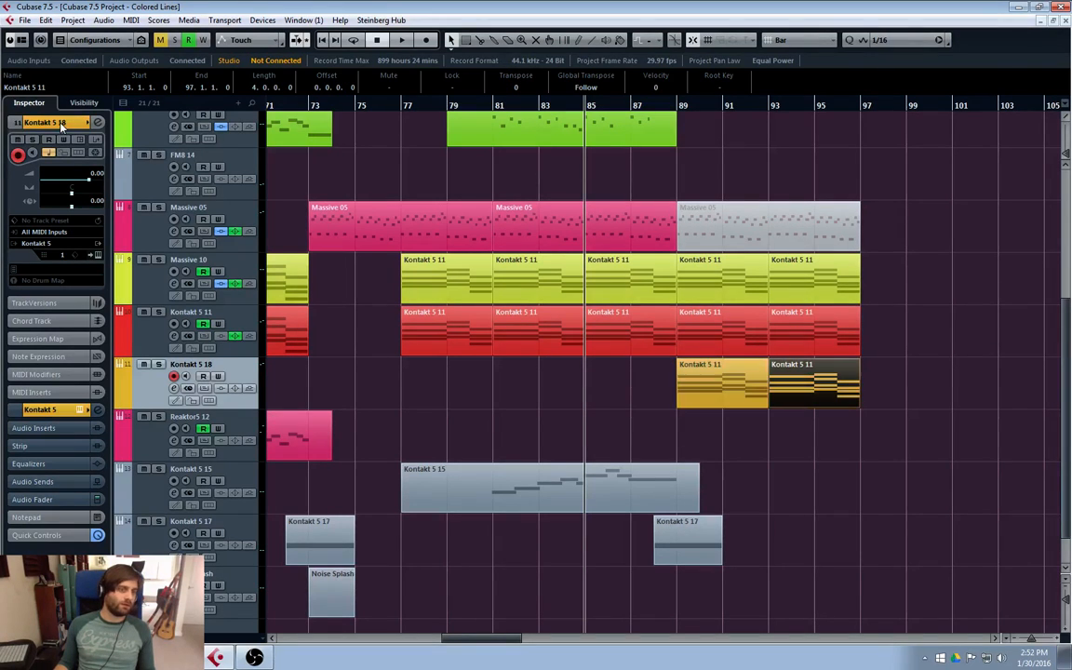
scroll(62, 125, "down", 2)
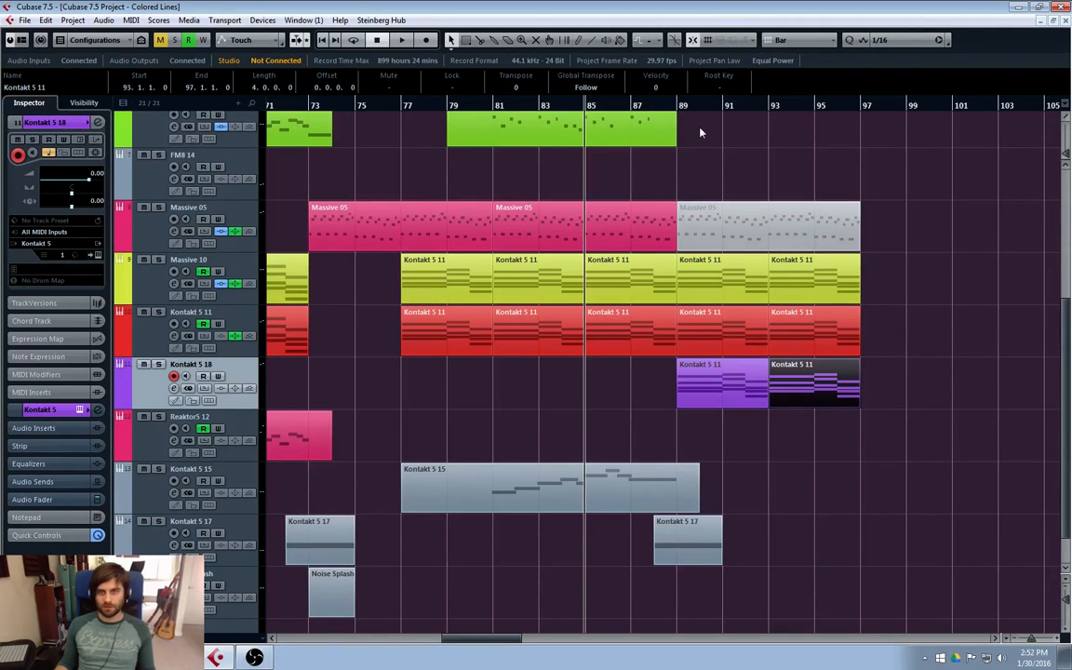
key("space")
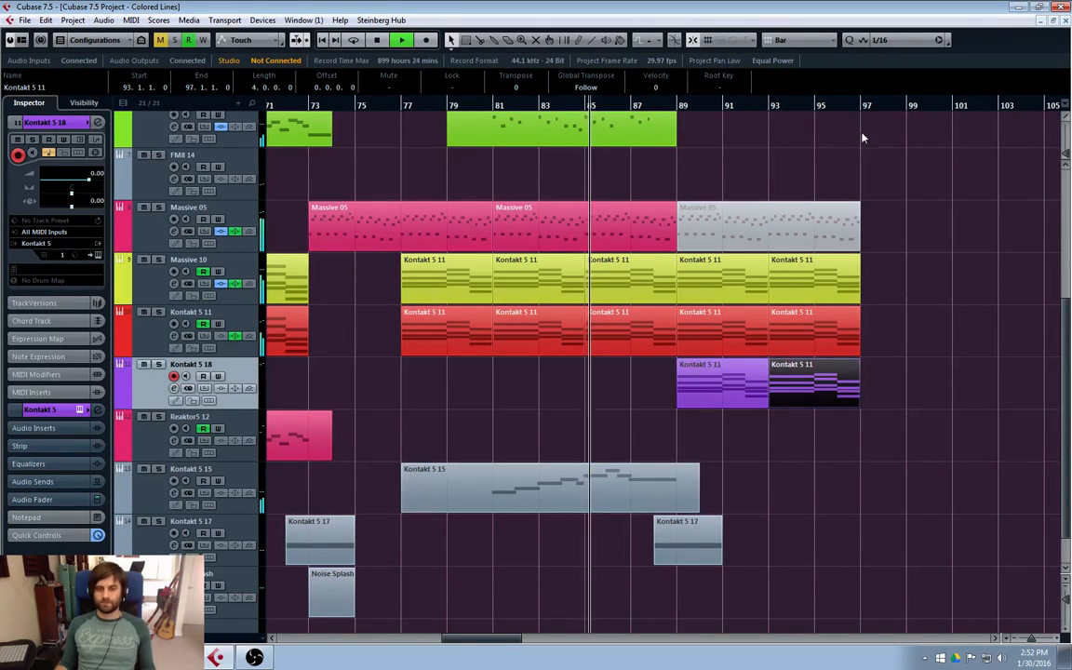
left_click(805, 421)
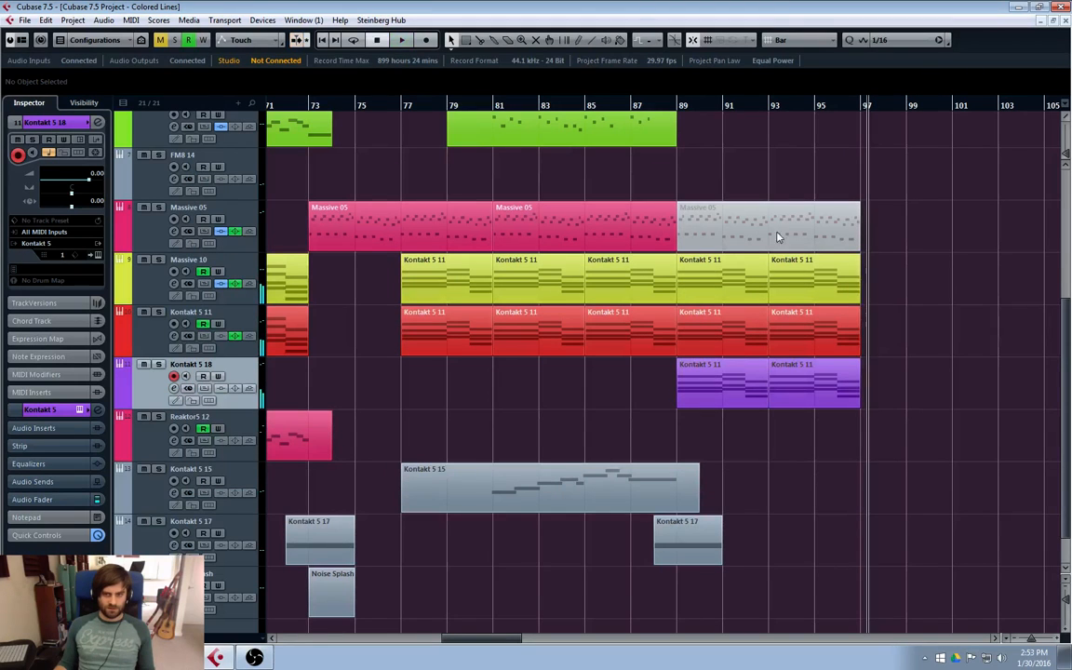
left_click(653, 106)
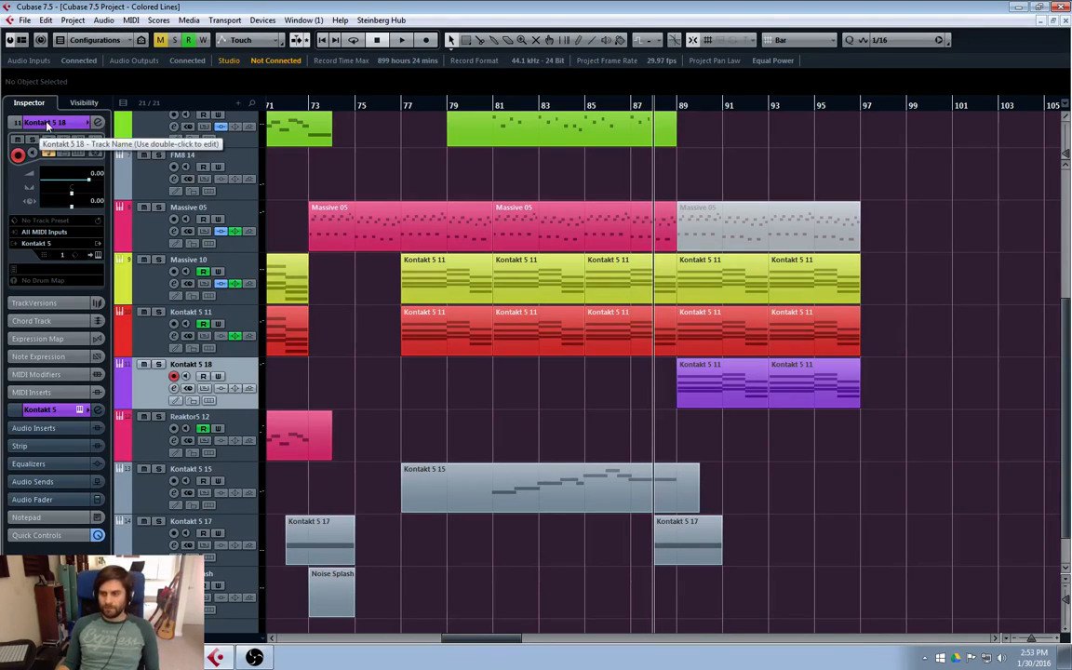
- Try blue as the Kontakt 5 18 track colour and switch it back to purple
scroll(49, 126, "down", 1)
scroll(49, 127, "up", 2)
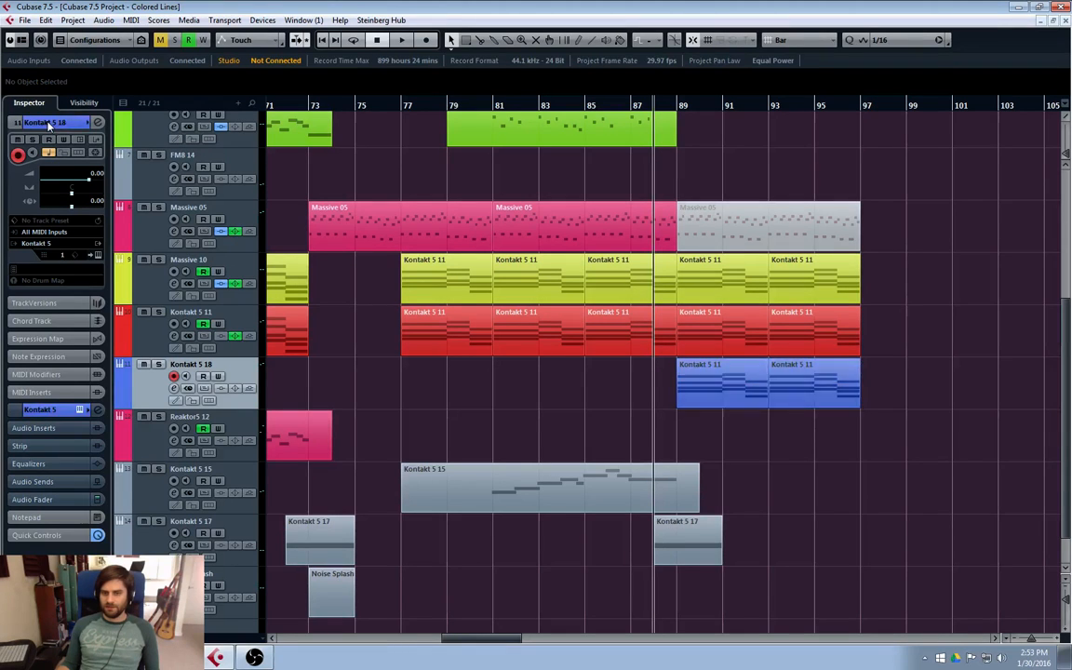
scroll(50, 127, "down", 2)
scroll(49, 125, "up", 1)
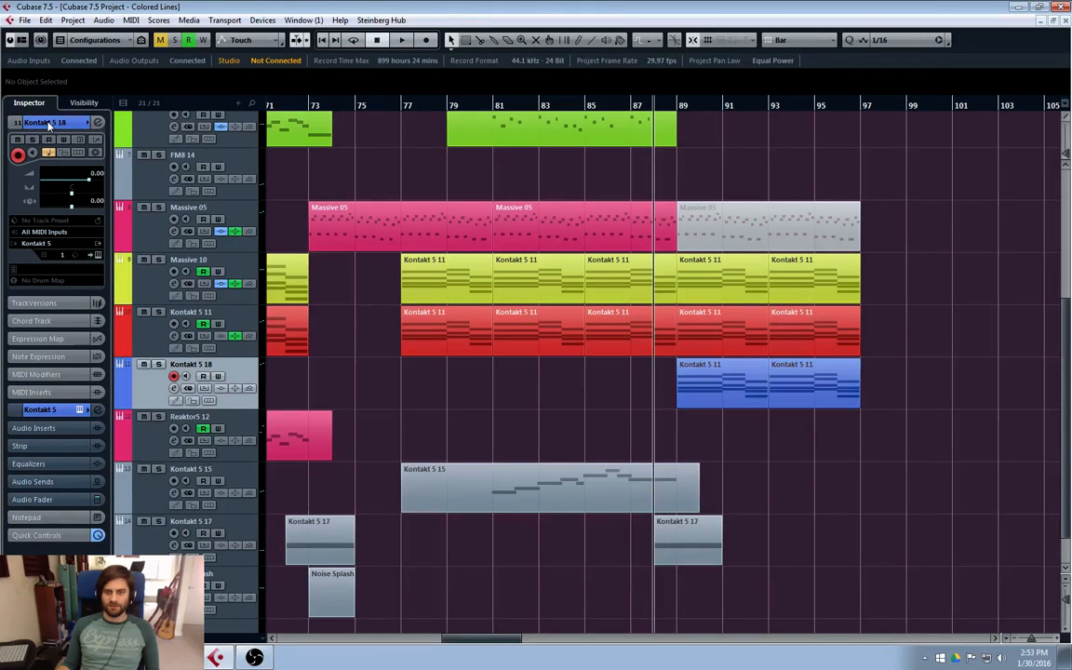
scroll(49, 125, "down", 1)
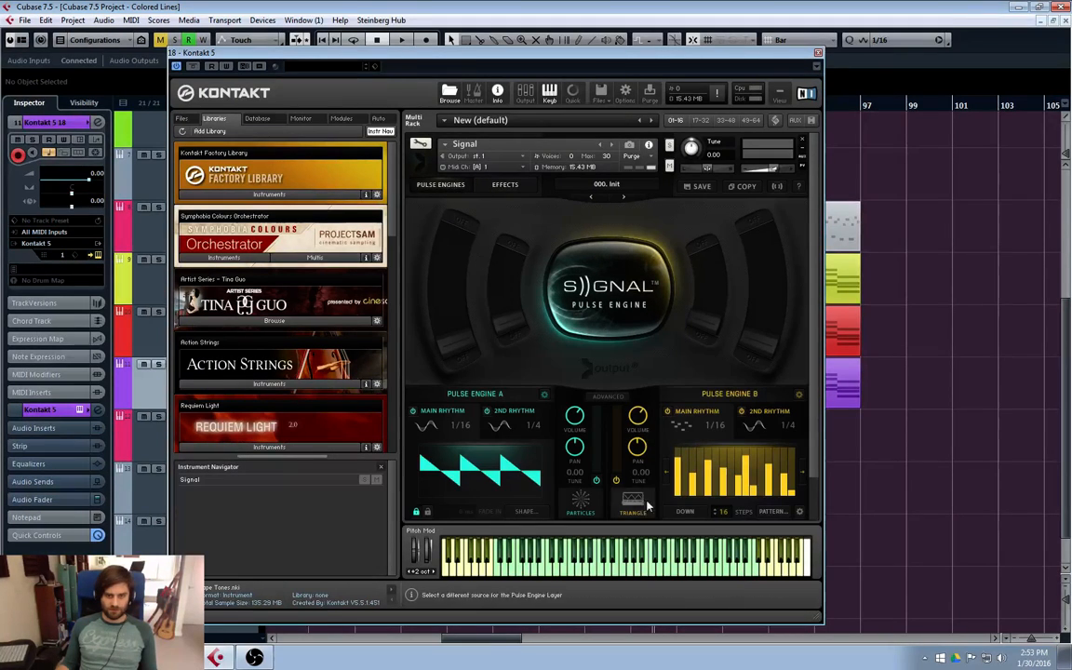
- Raise Pulse Engine B's volume slightly in Signal and play the arrangement from about bar 88
left_click_drag(640, 422, 643, 411)
left_click(818, 53)
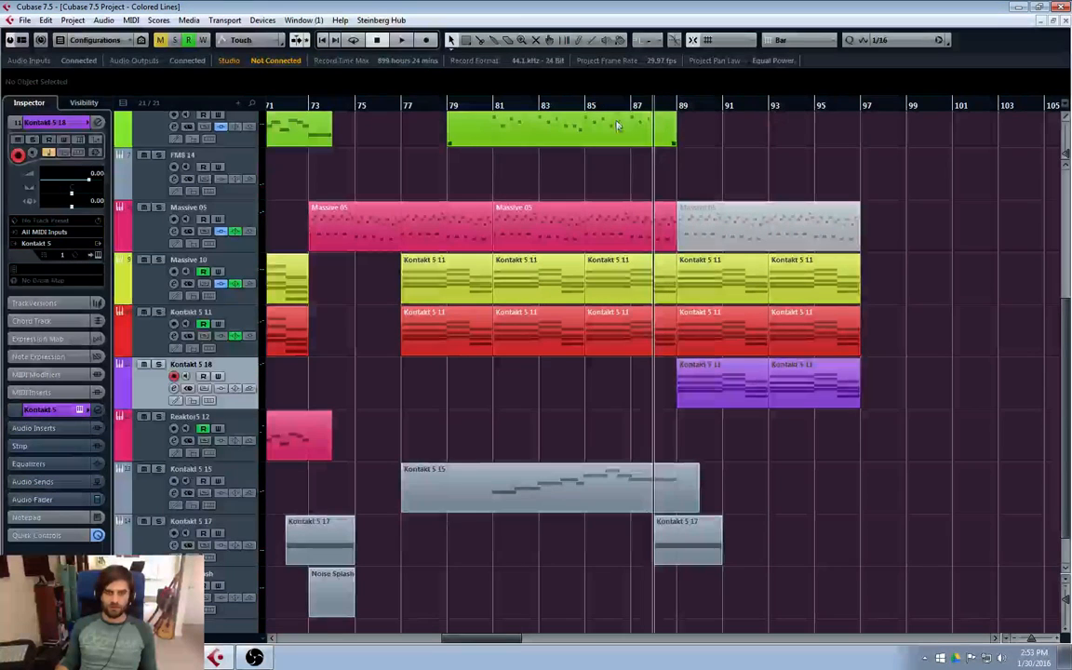
key("space")
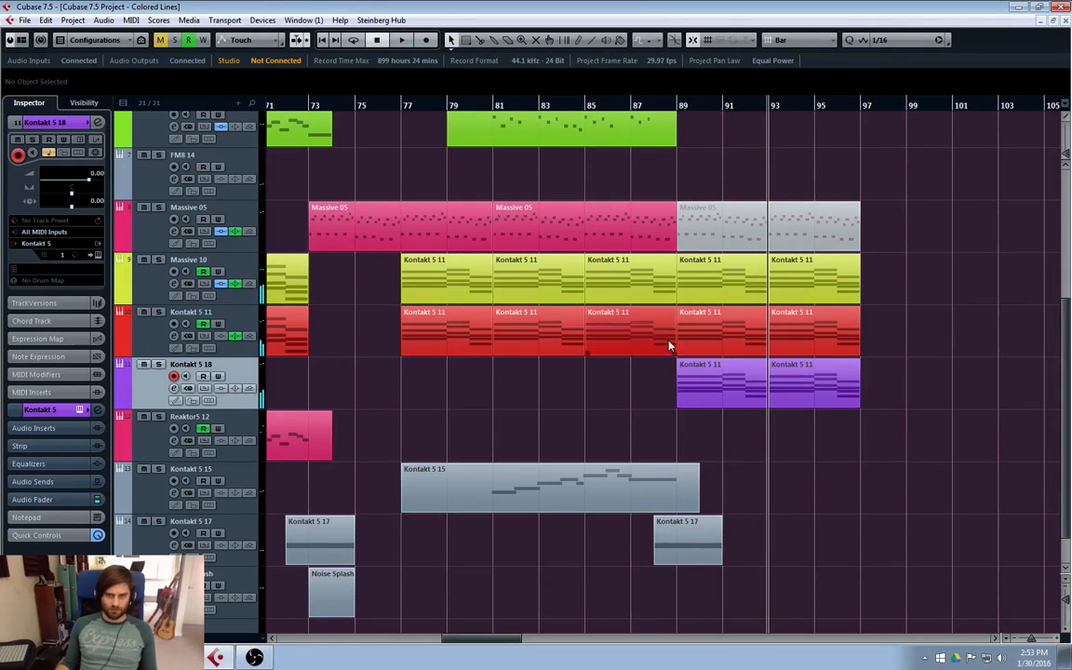
- Transpose all notes of the Kontakt 5 18 track's clip at bar 89 down one octave
left_click(807, 387)
double_click(807, 387)
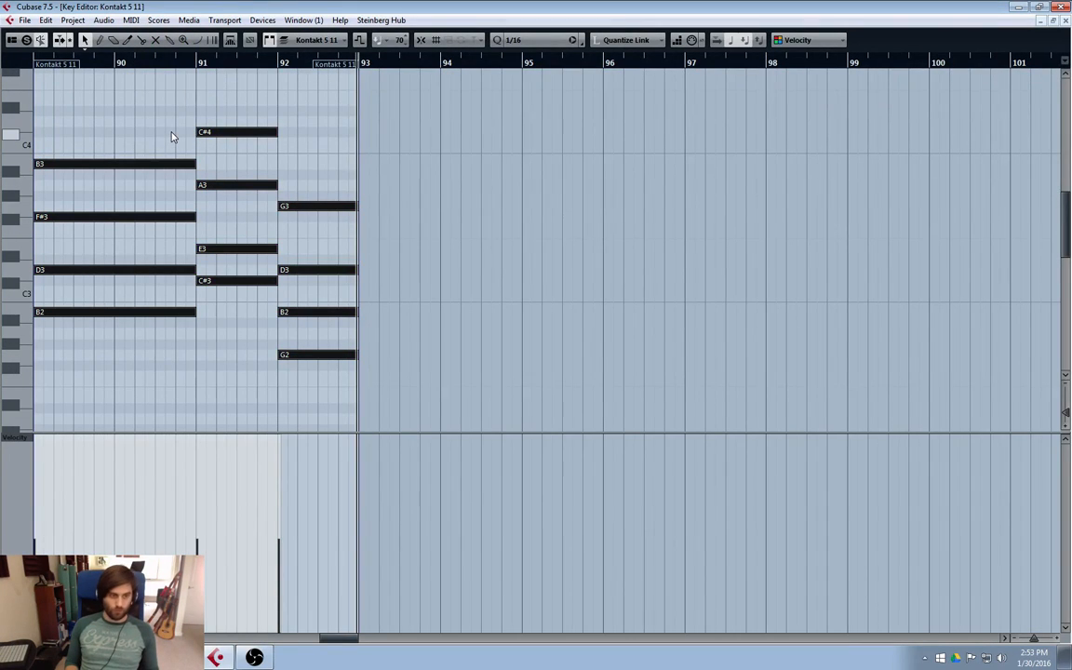
scroll(171, 137, "down", 3)
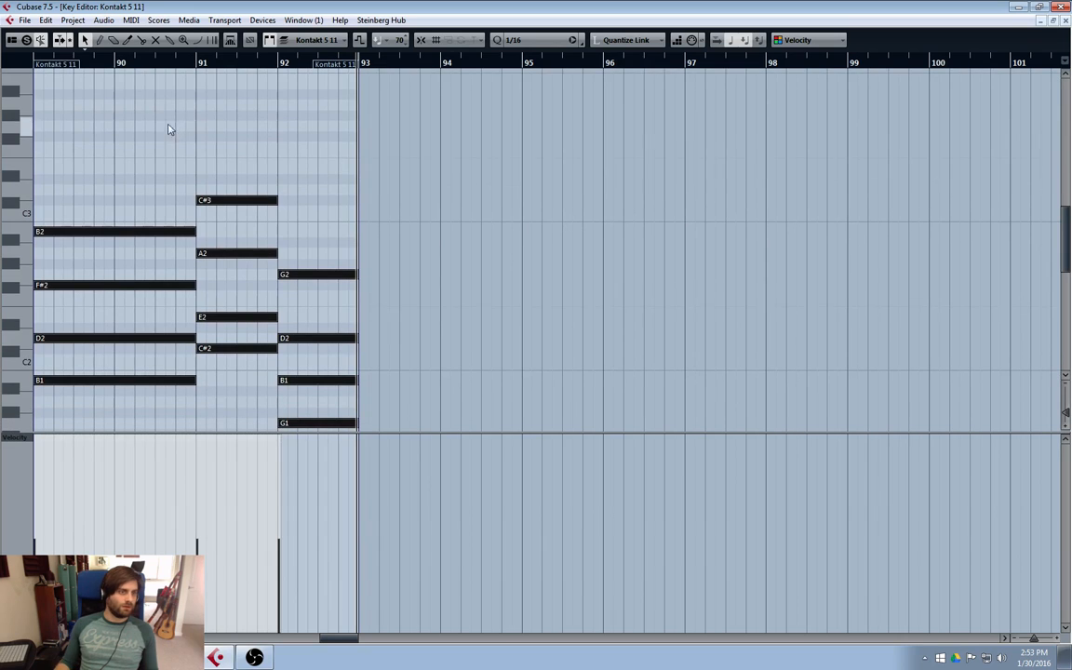
left_click(1065, 21)
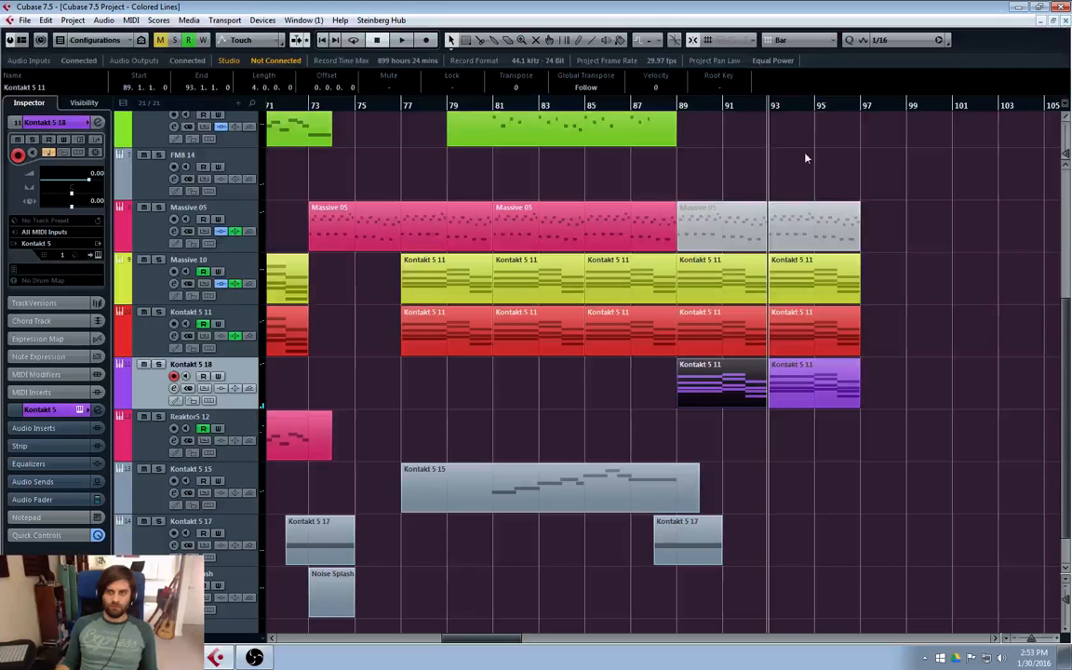
- Play the section around bars 87 to 97 repeatedly to hear the lowered pulse clip, and return to bar 87
left_click(691, 184)
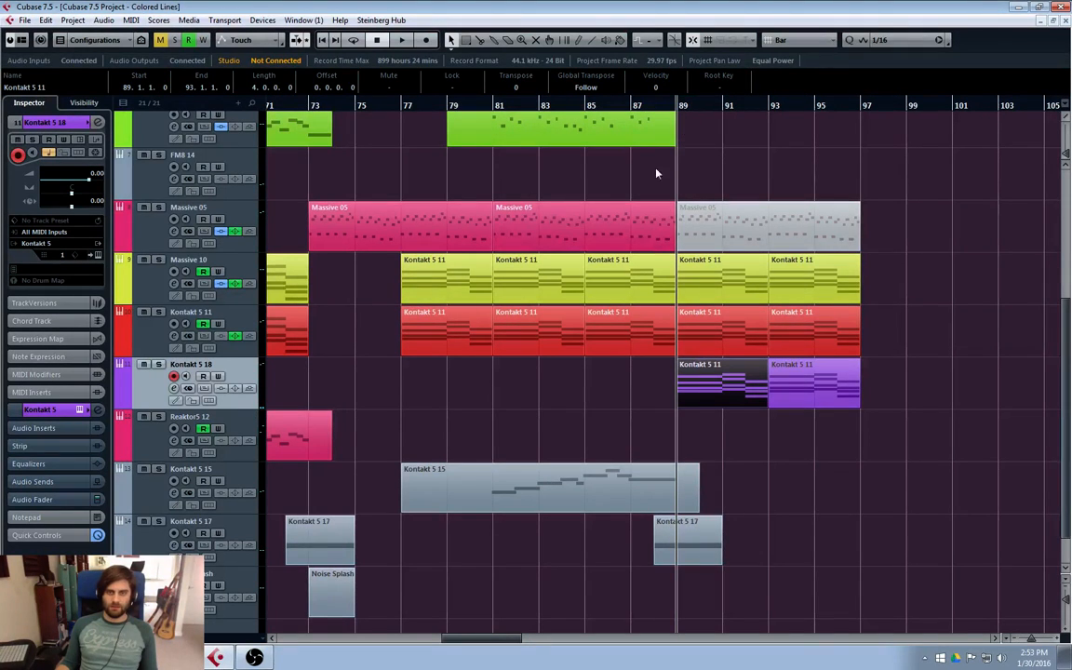
left_click(648, 105)
key("space")
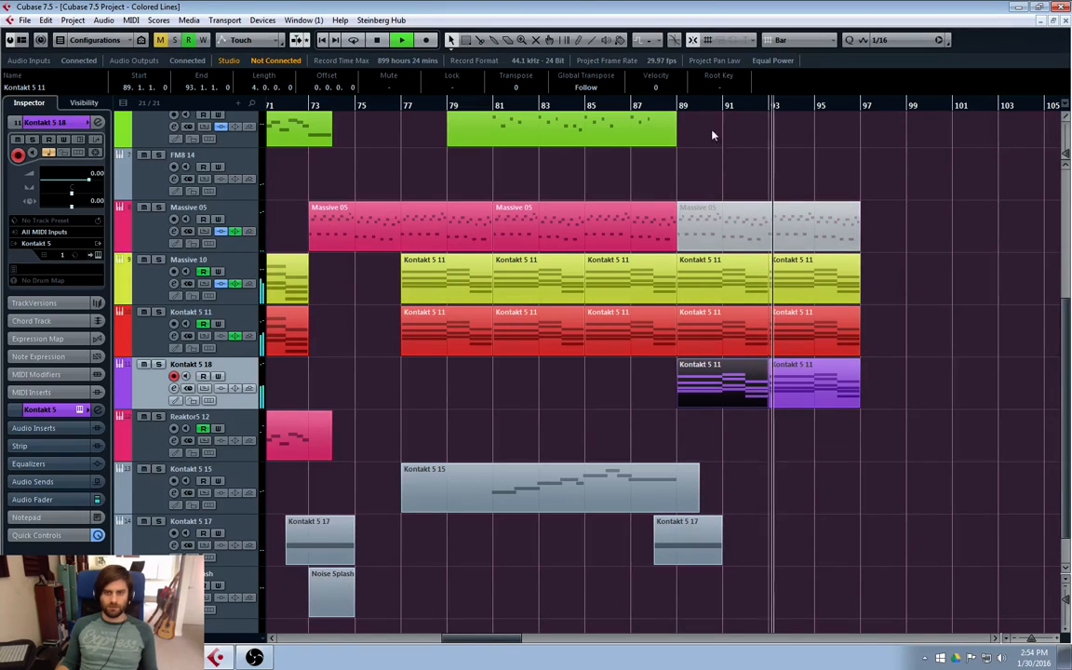
left_click(678, 110)
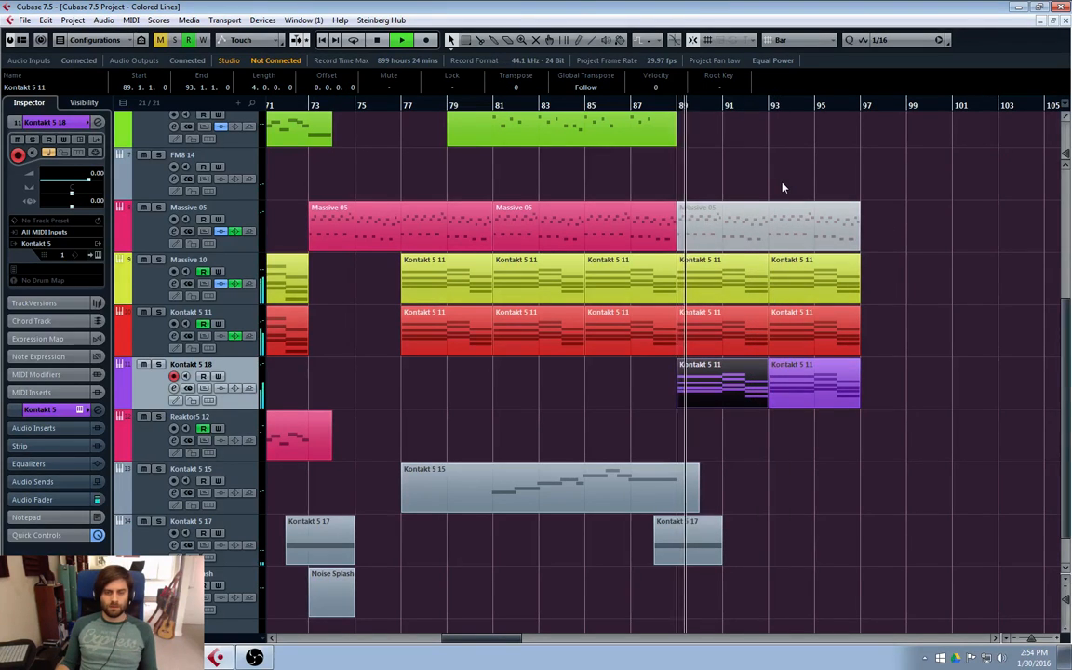
left_click(640, 106)
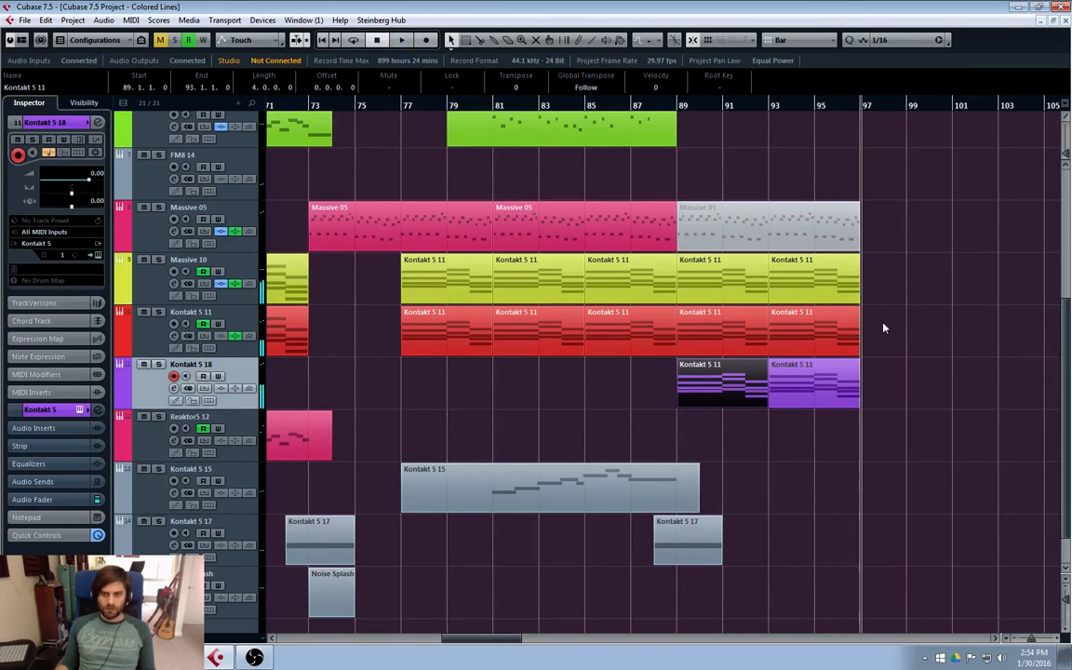
left_click(638, 108)
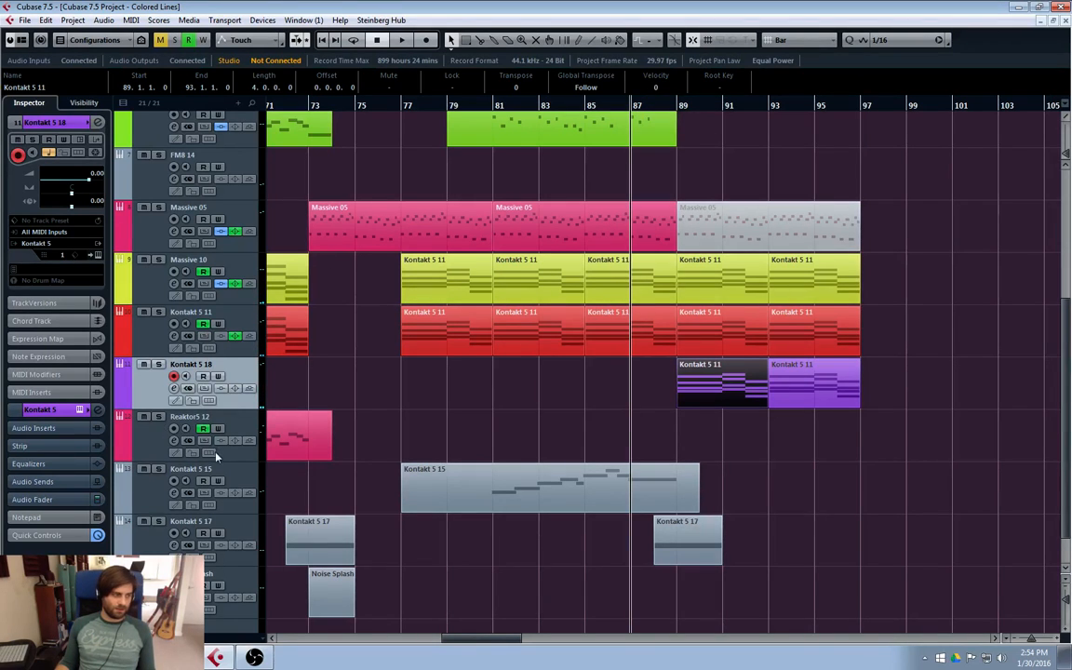
- Add a Battery 3 instrument track with a taller lane below Reaktor5 12, and set the playback position to bar 85
scroll(300, 518, "down", 1)
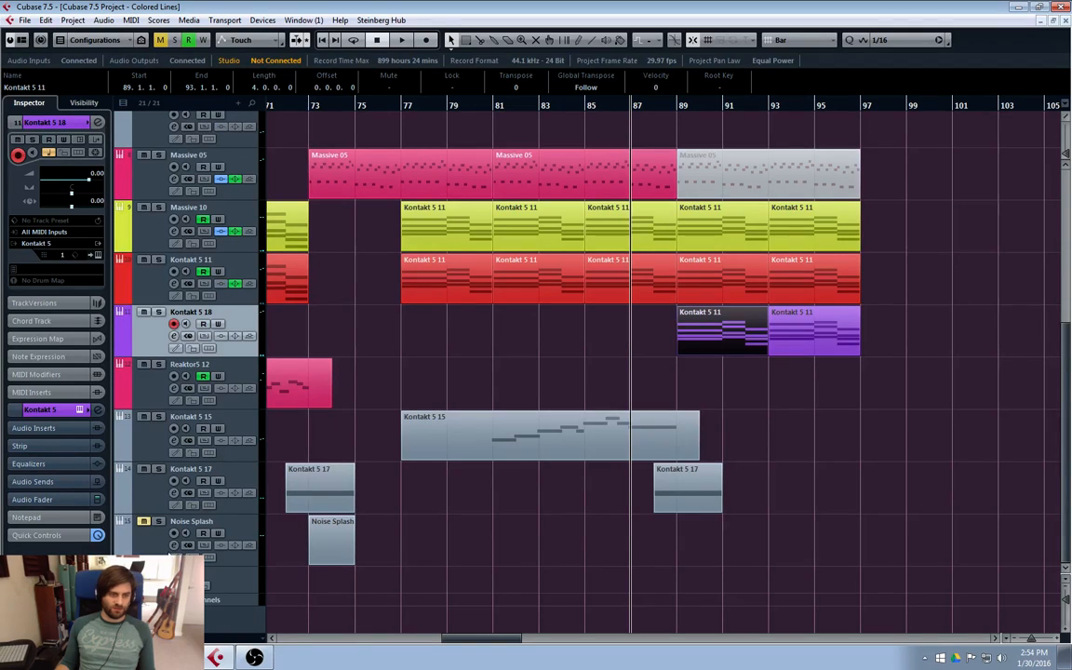
right_click(160, 370)
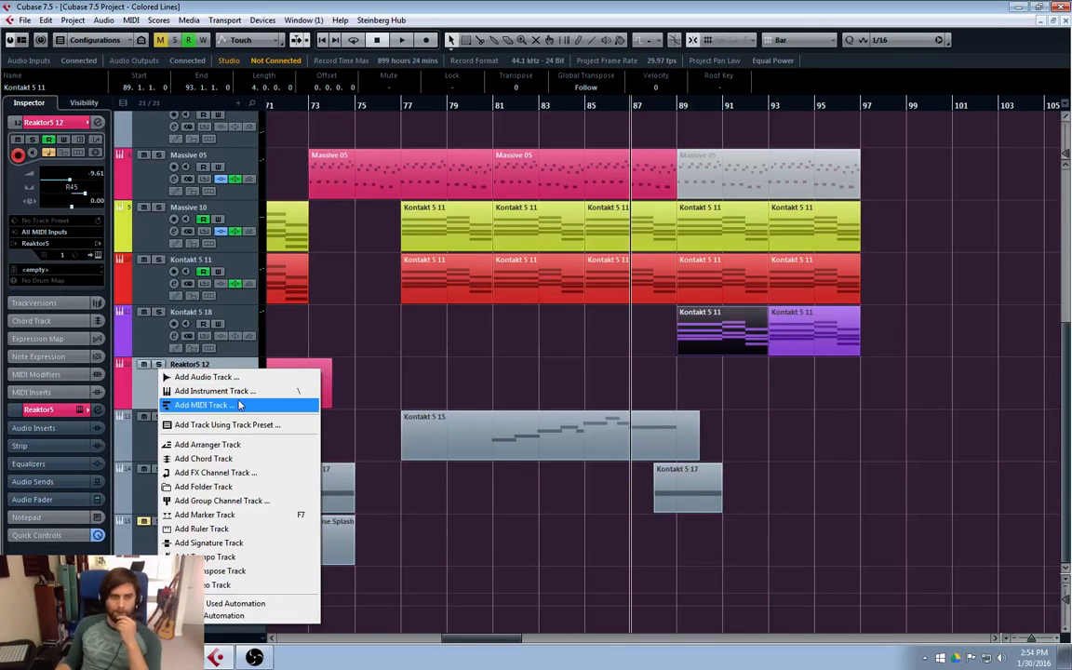
left_click(245, 393)
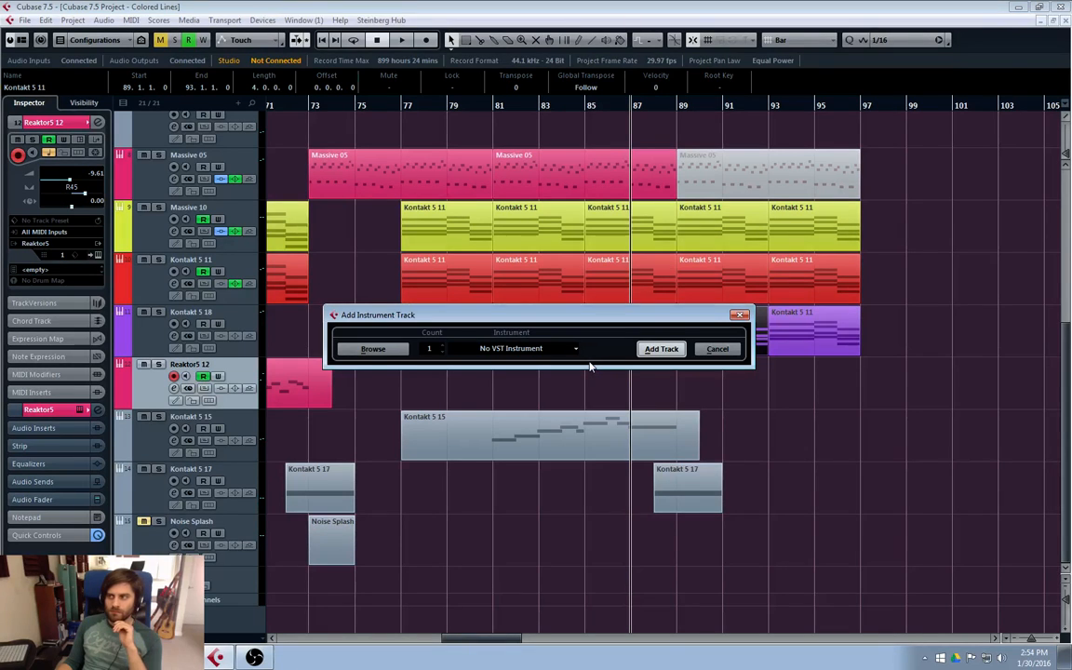
left_click(540, 349)
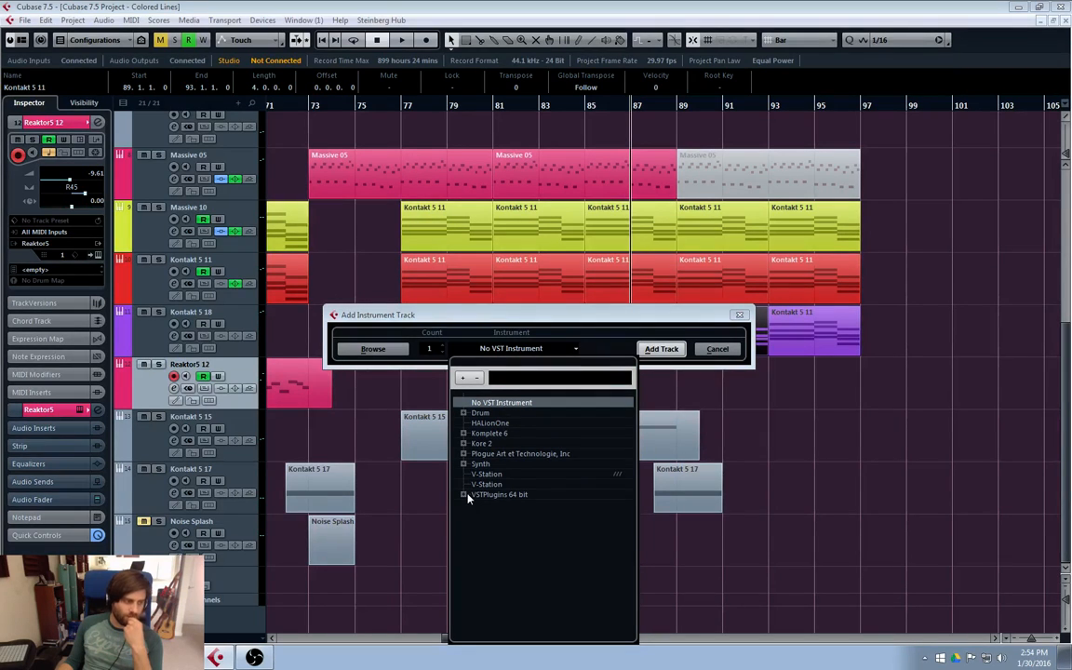
left_click(463, 433)
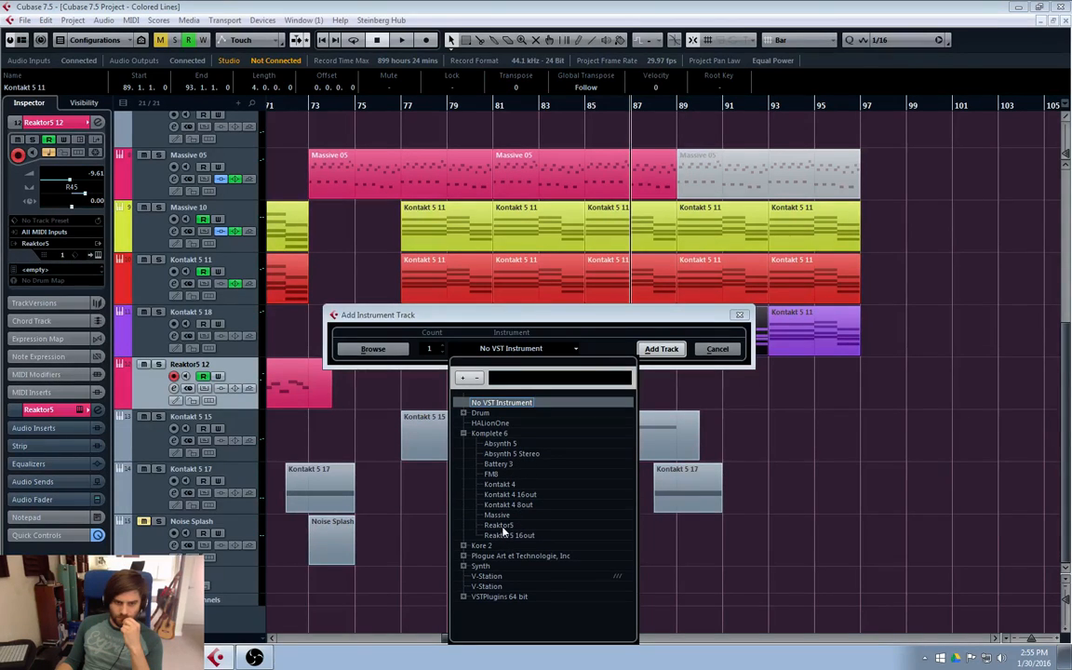
left_click(498, 463)
left_click(672, 357)
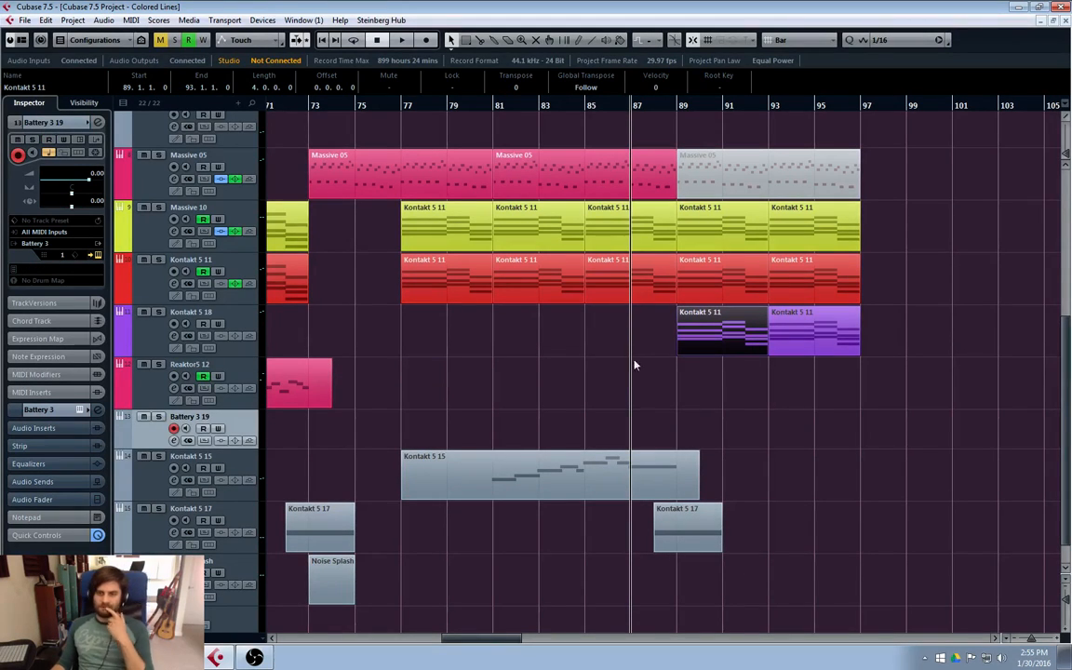
left_click_drag(600, 105, 587, 109)
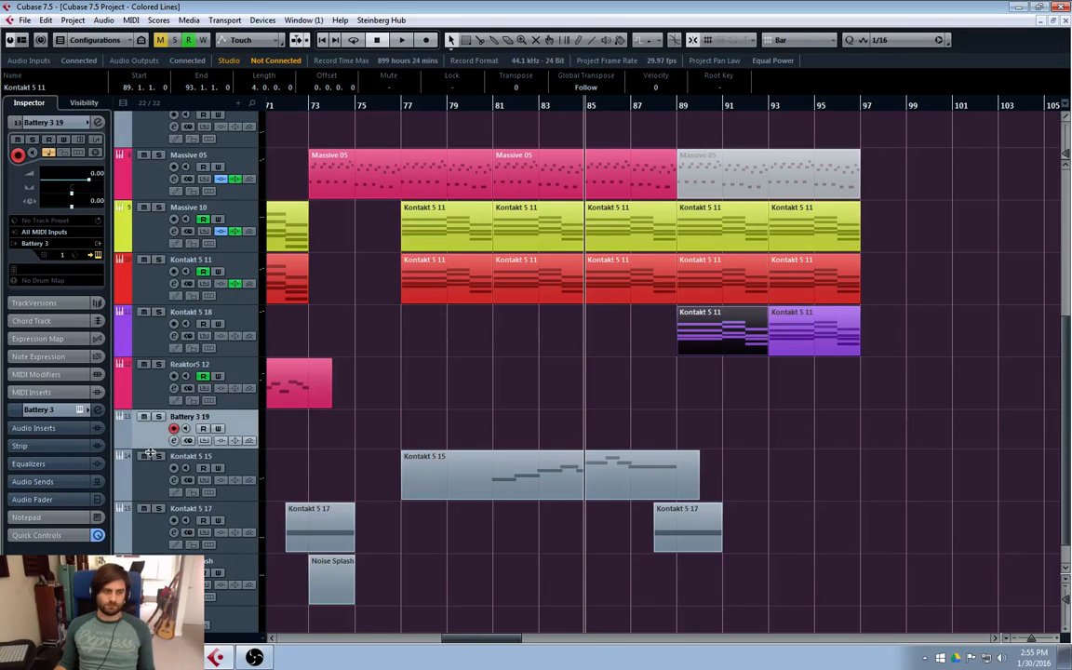
left_click_drag(149, 453, 151, 456)
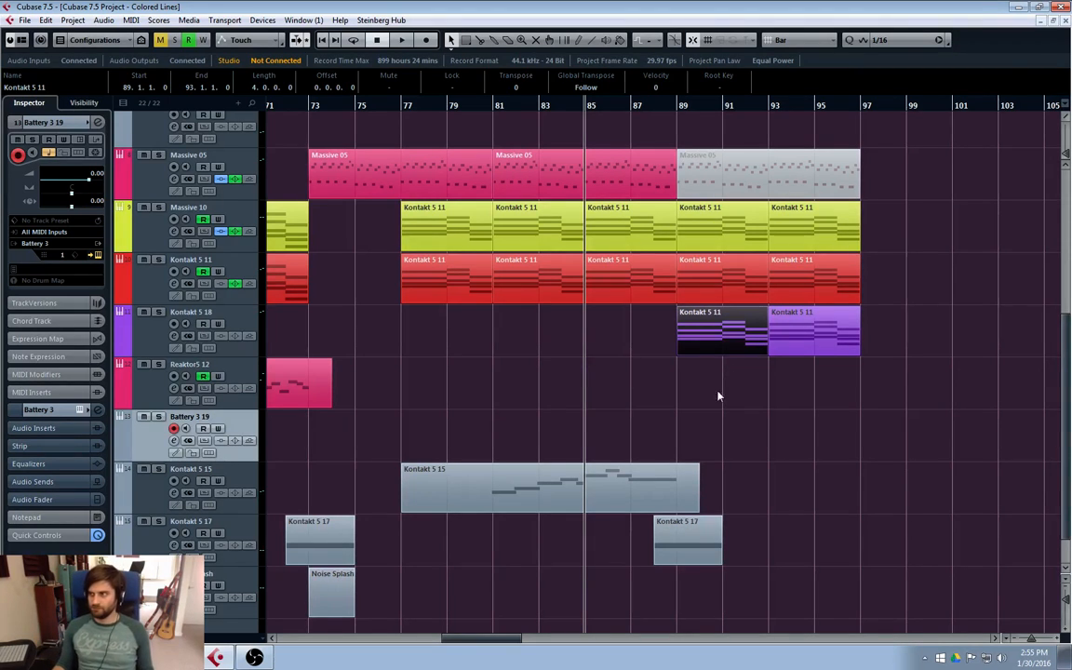
- Play from bar 85, lower the Massive 10 channel's volume to -11.1, stop, and return to bar 87
key("space")
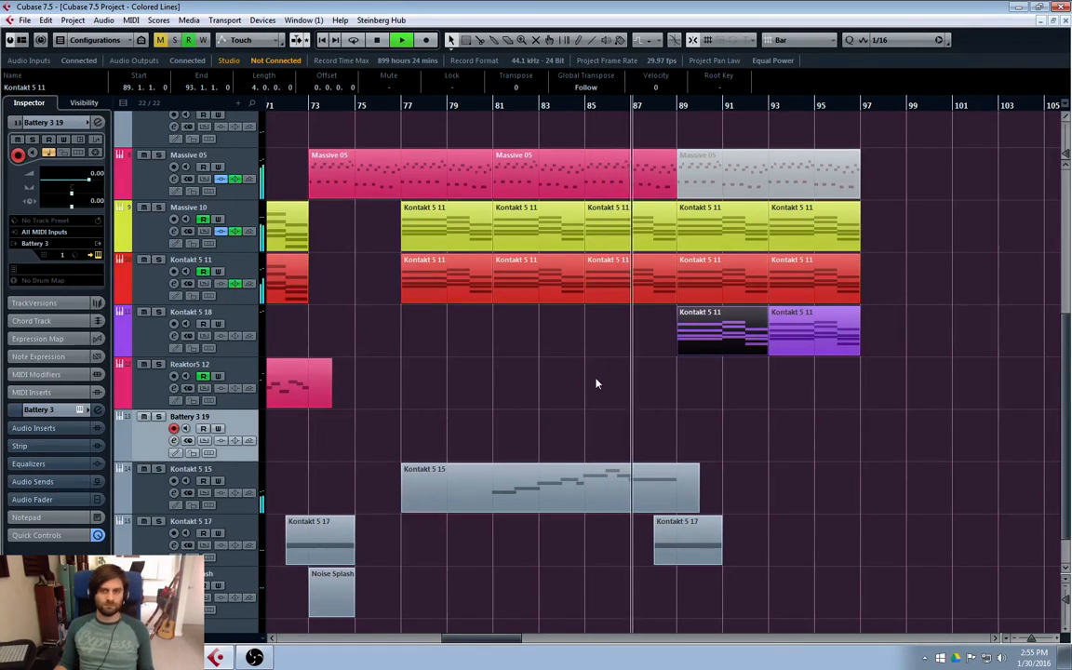
left_click(128, 216)
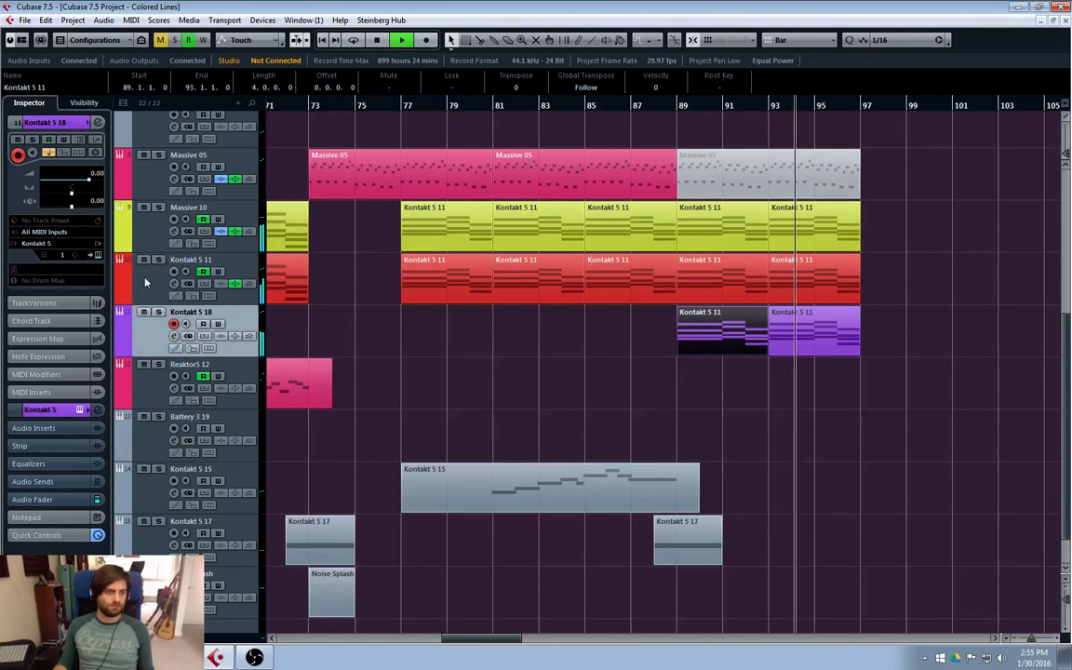
left_click(174, 229)
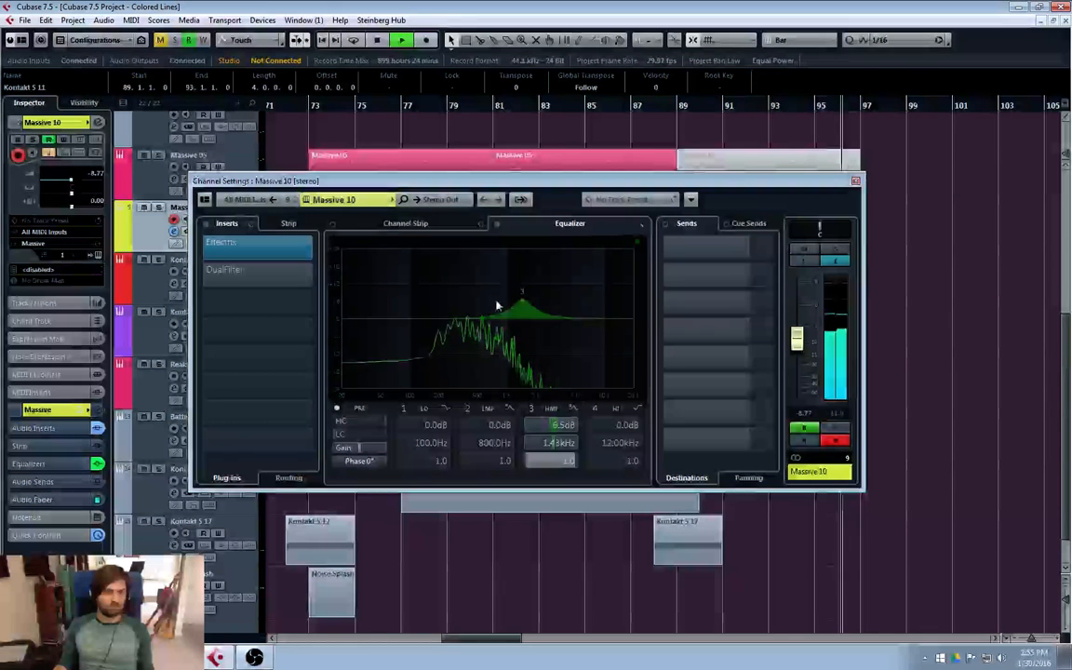
left_click(855, 181)
key("space")
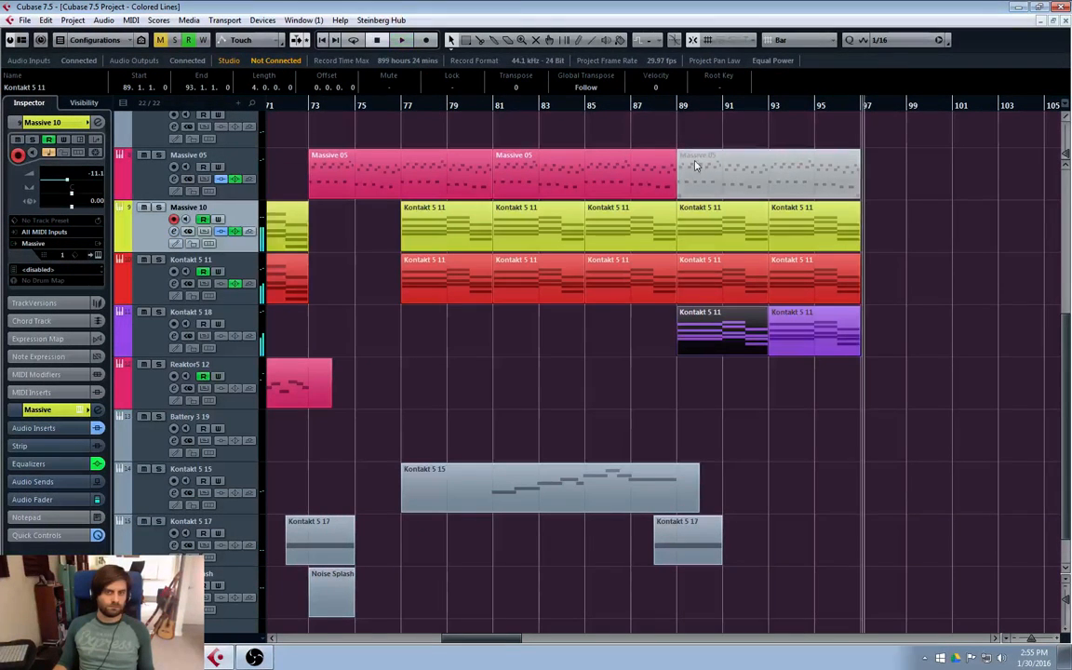
left_click_drag(649, 105, 631, 106)
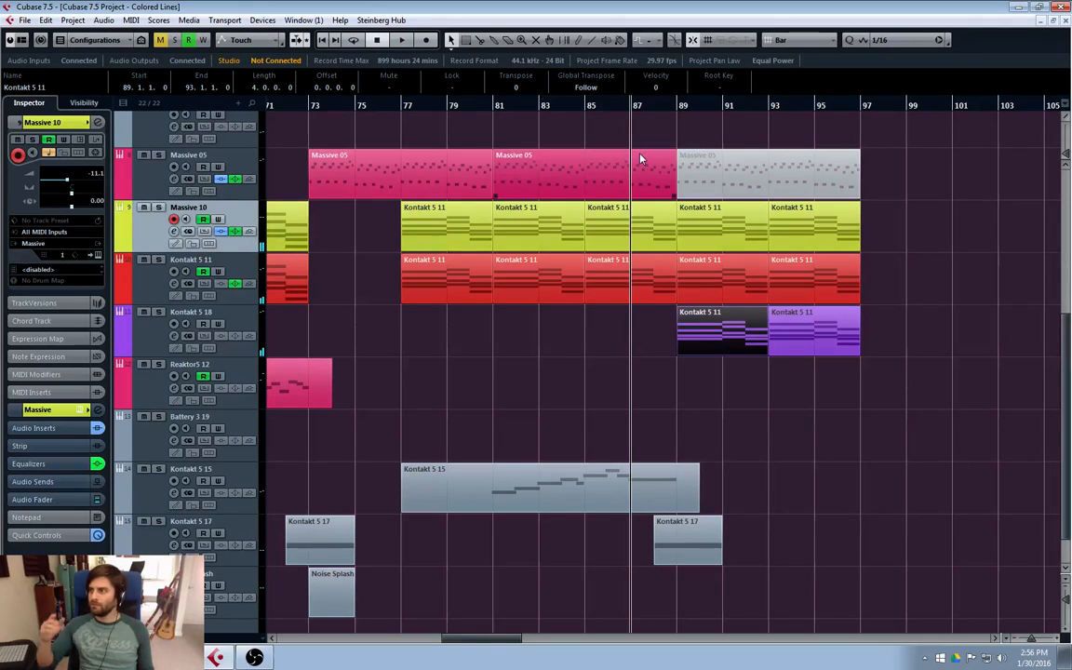
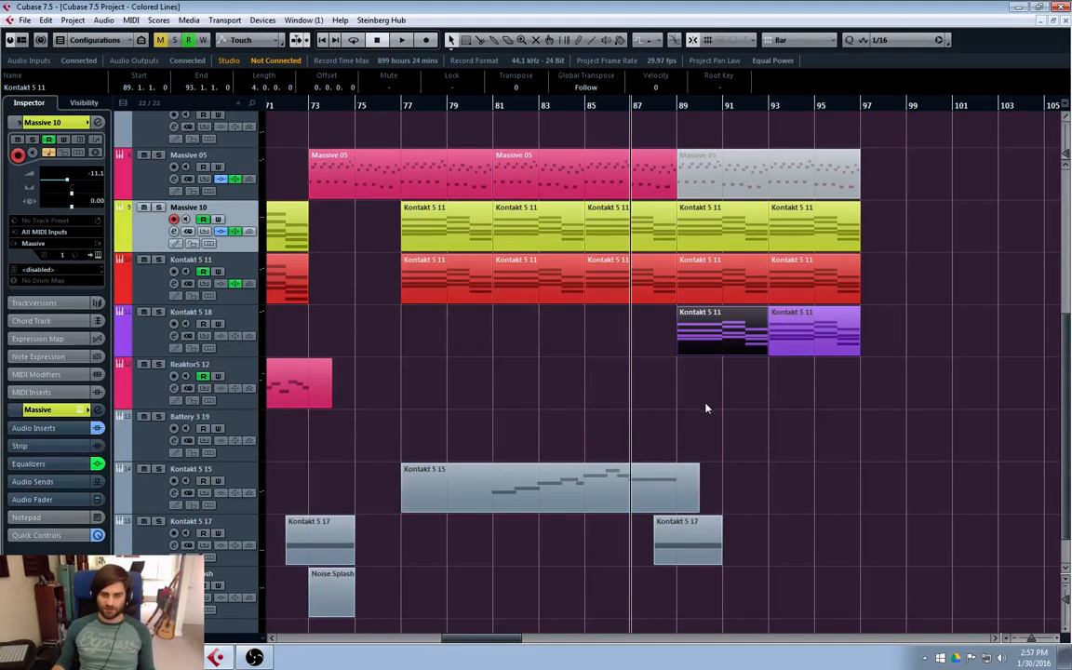
- Open the Battery 3 19 track's instrument and load the acoustic Basic Kit
left_click(149, 444)
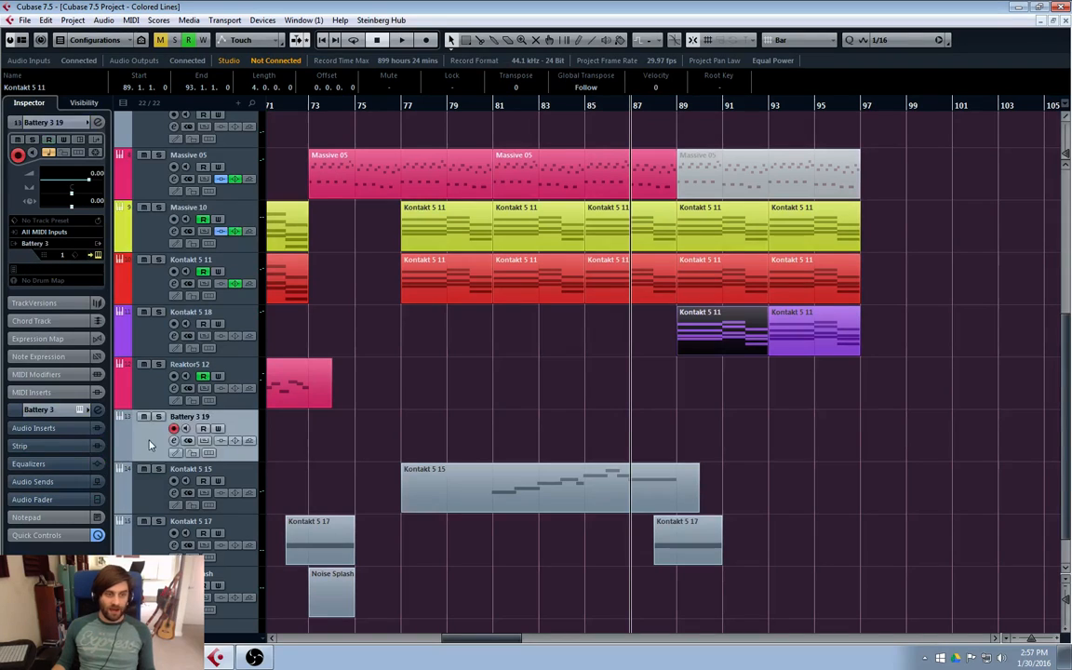
left_click_drag(730, 348, 539, 139)
left_click(561, 189)
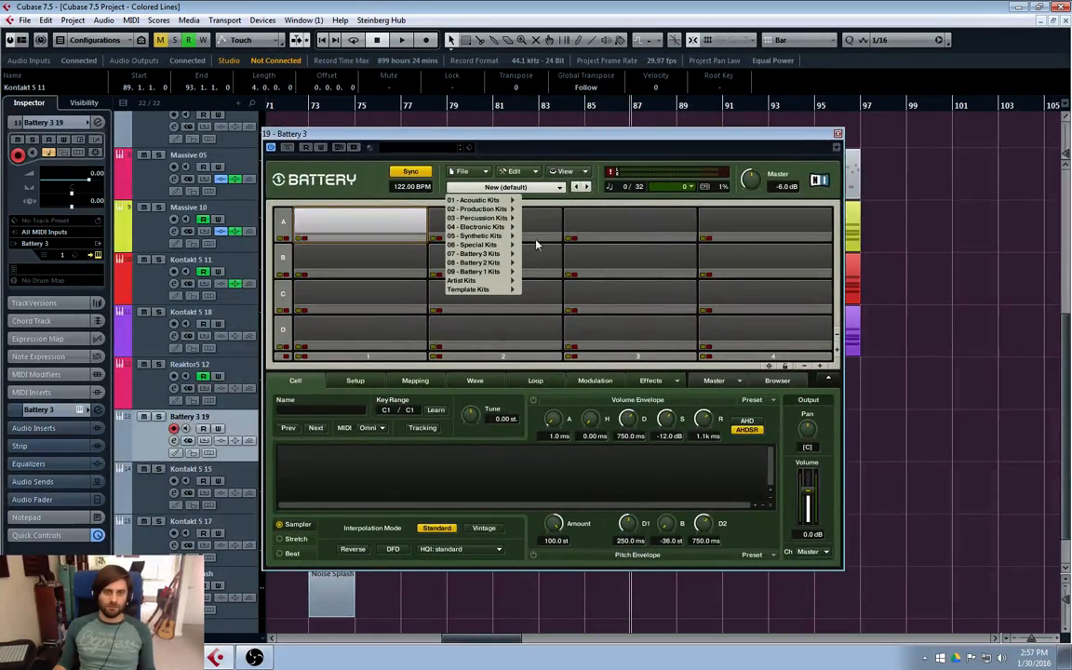
mouse_move(479, 200)
left_click(501, 146)
left_click(507, 186)
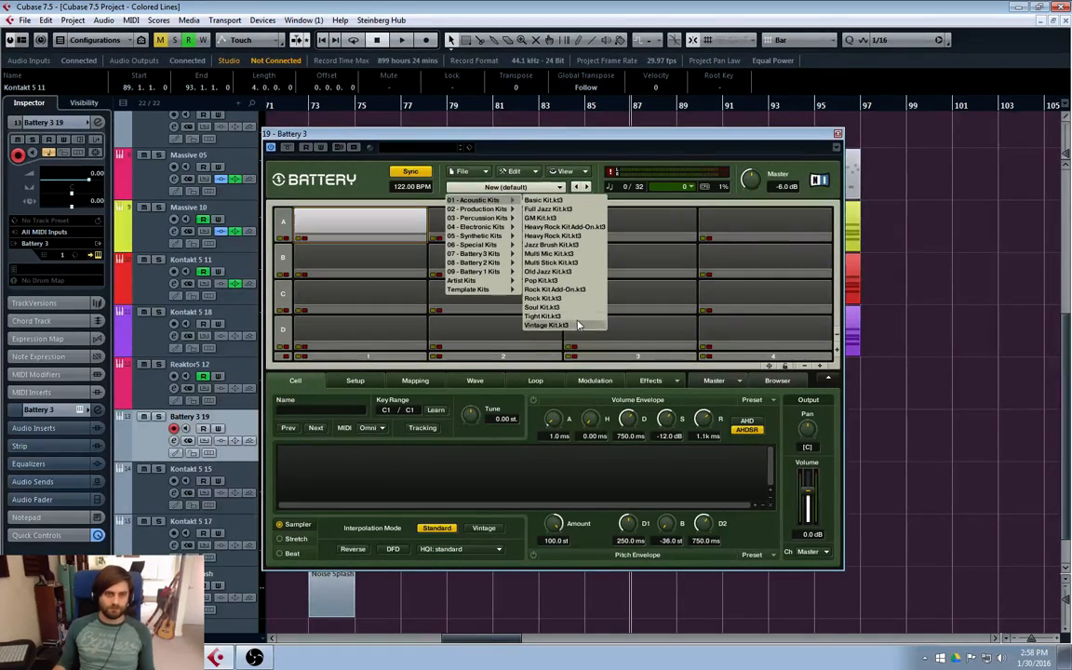
left_click(600, 326)
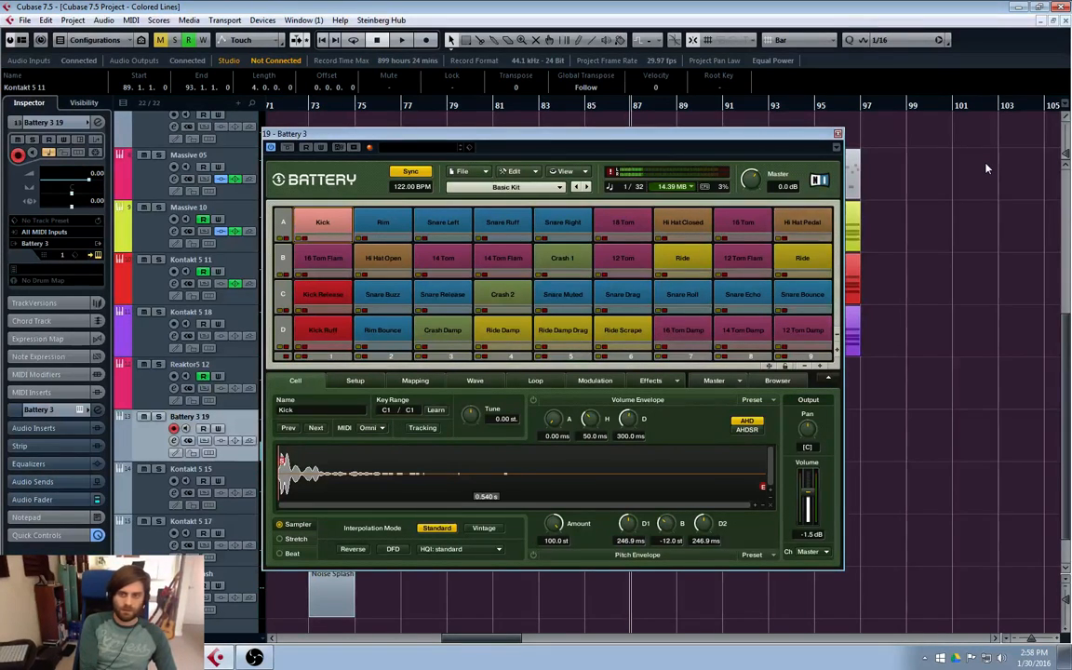
left_click(838, 134)
- Play from bar 85 and record a hi-hat pattern on the Battery 3 19 track from bar 87 to about bar 94
left_click(588, 105)
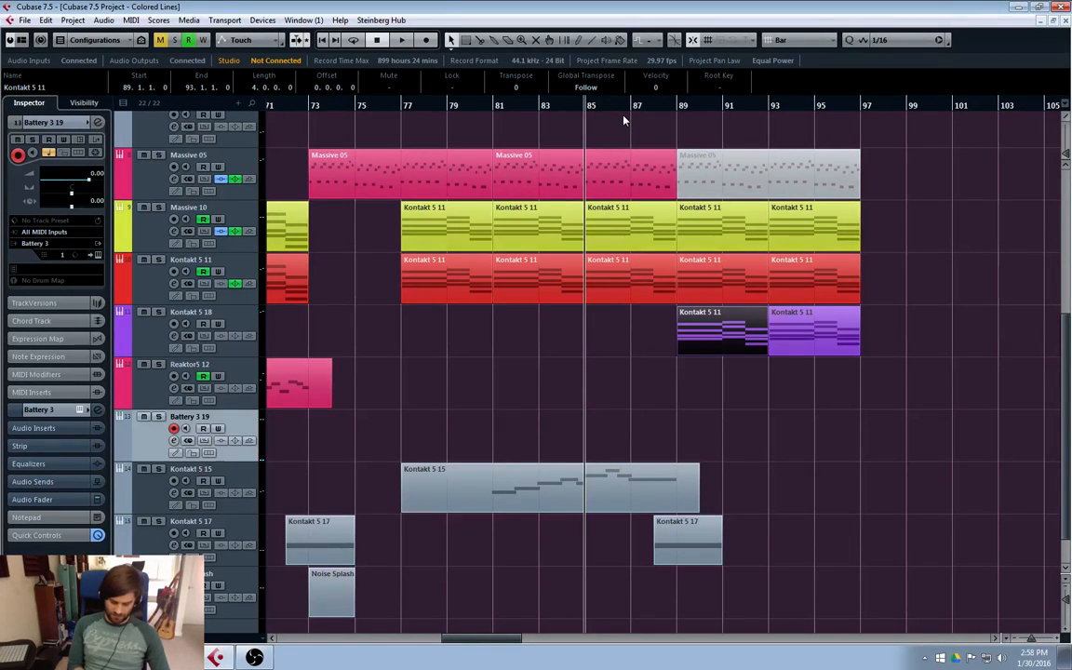
key("space")
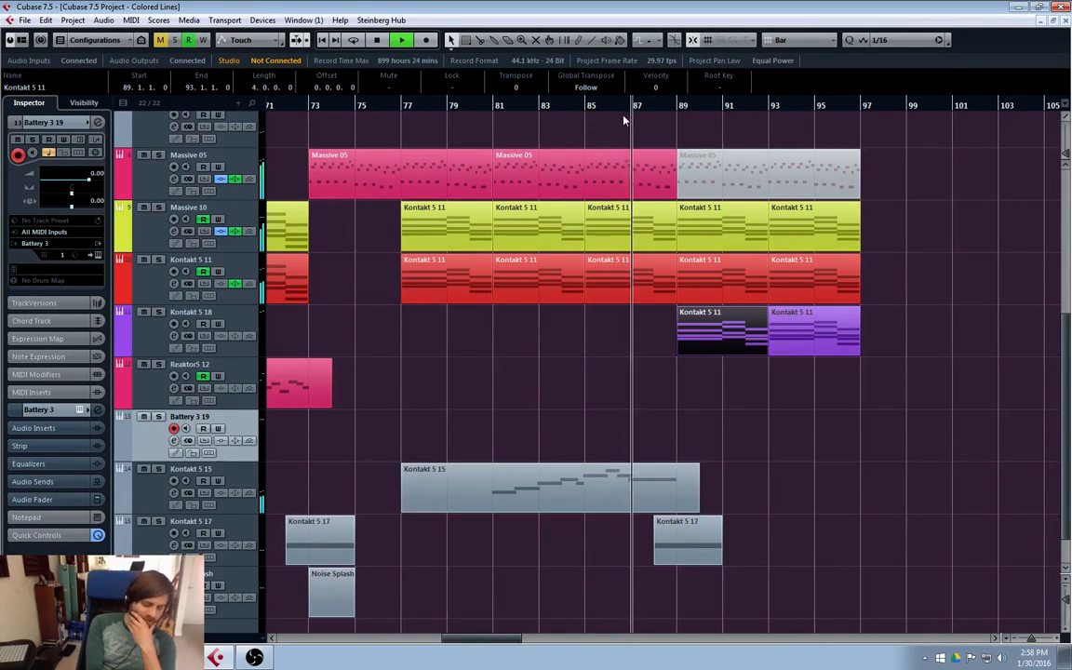
key("KP_Multiply")
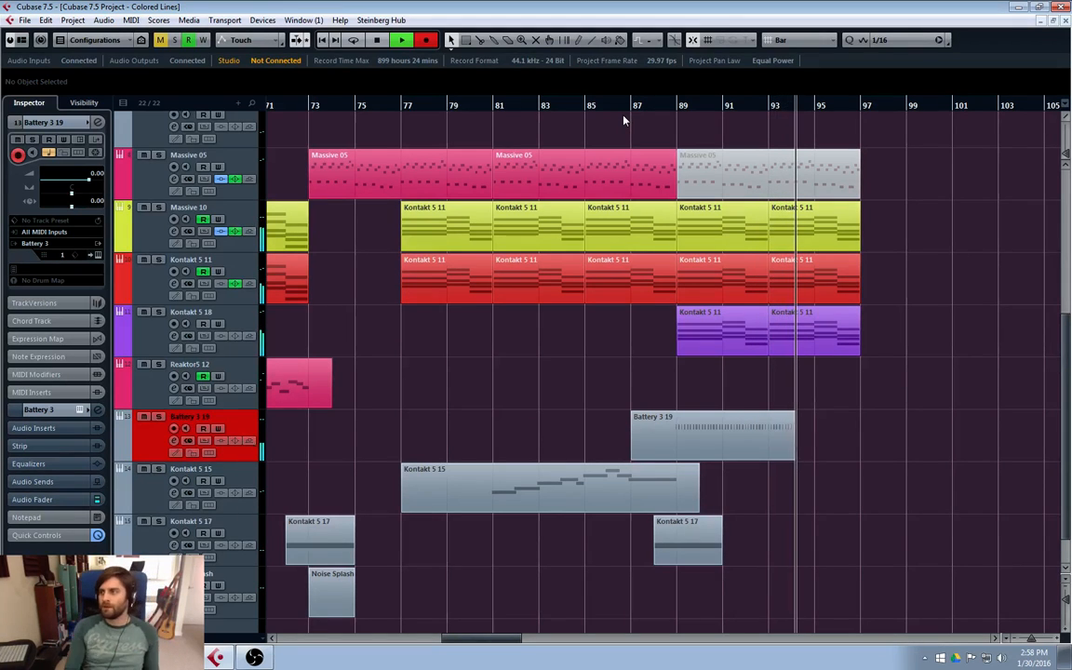
key("space")
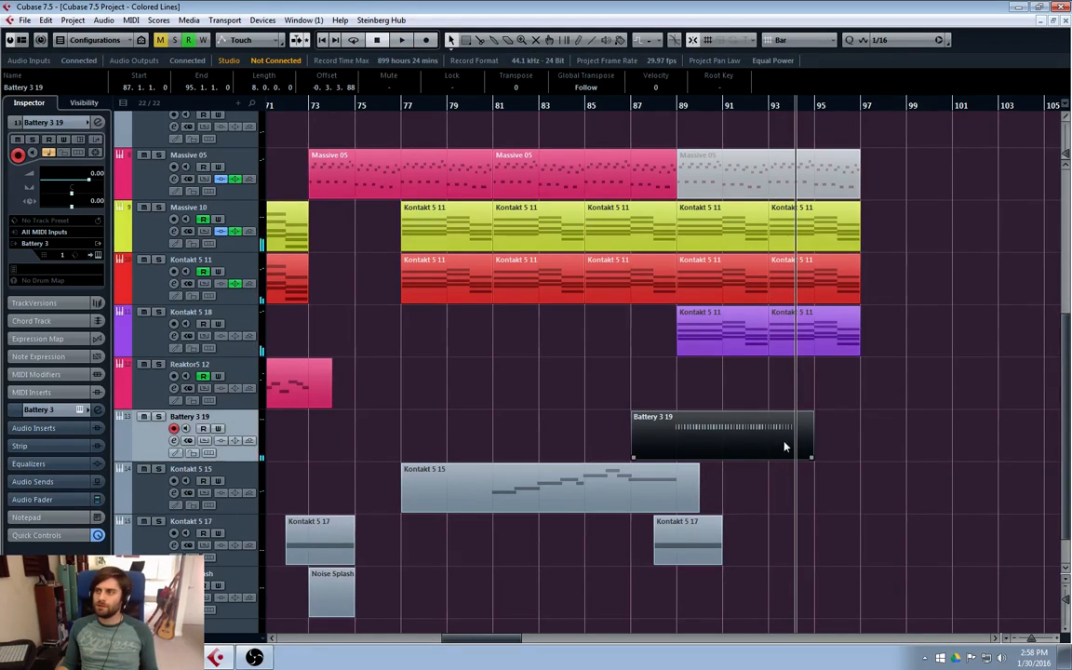
- Open the recorded Battery 3 19 clip in the Key Editor and delete all notes before bar 92
double_click(742, 442)
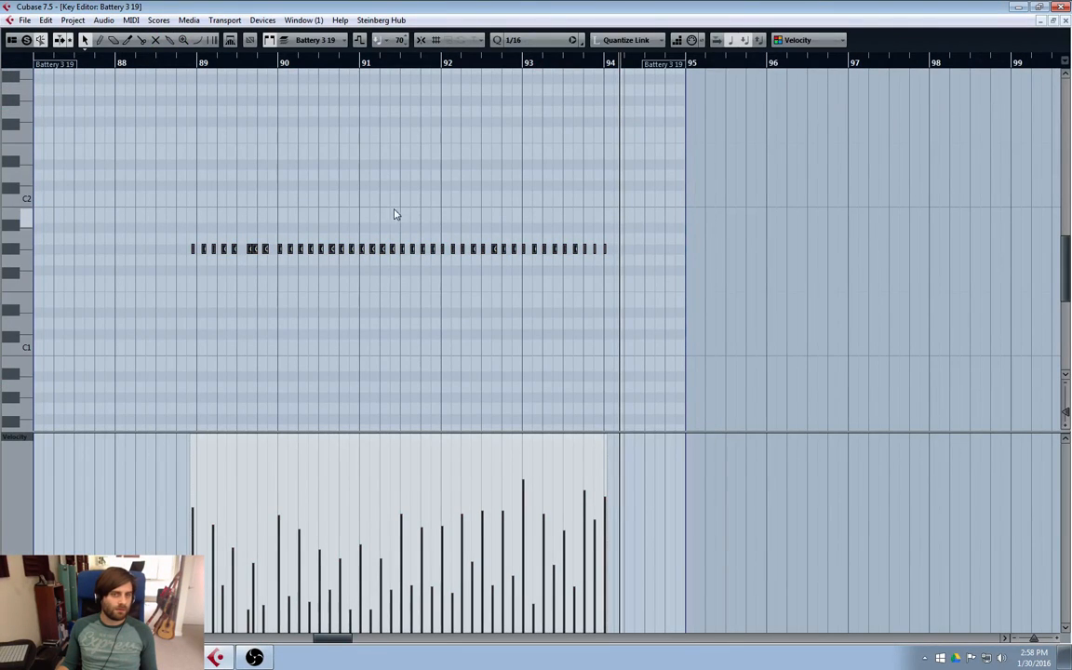
left_click(707, 239)
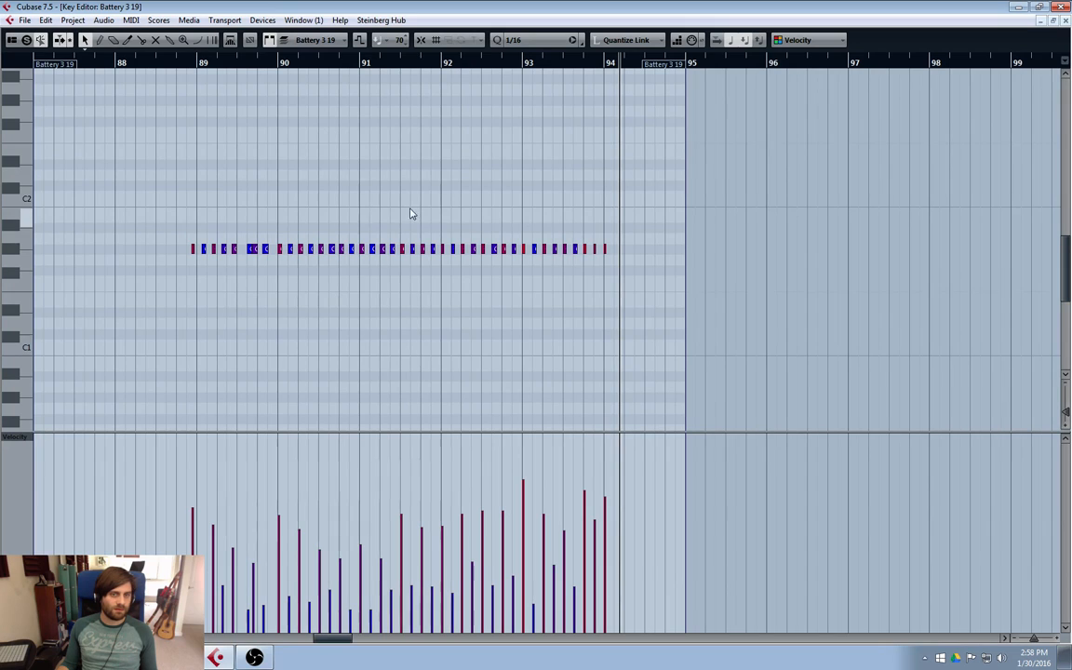
left_click_drag(434, 212, 241, 300)
key("Delete")
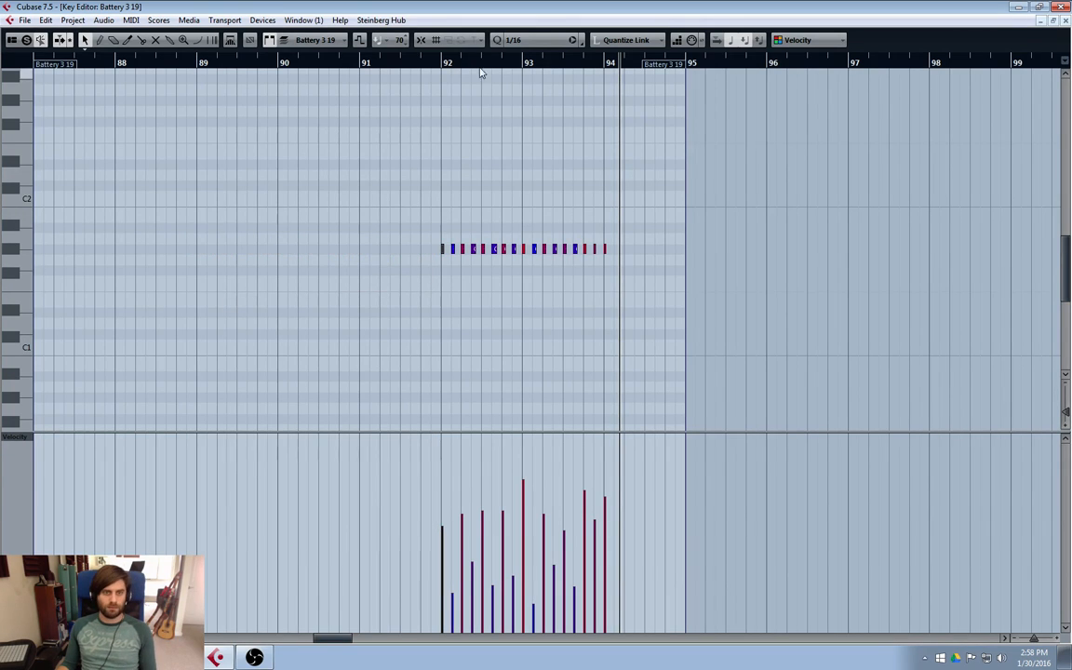
- Adjust the hi-hat velocities in bar 92, raising the first note and lowering the beat 2 and beat 4 notes
left_click(446, 64)
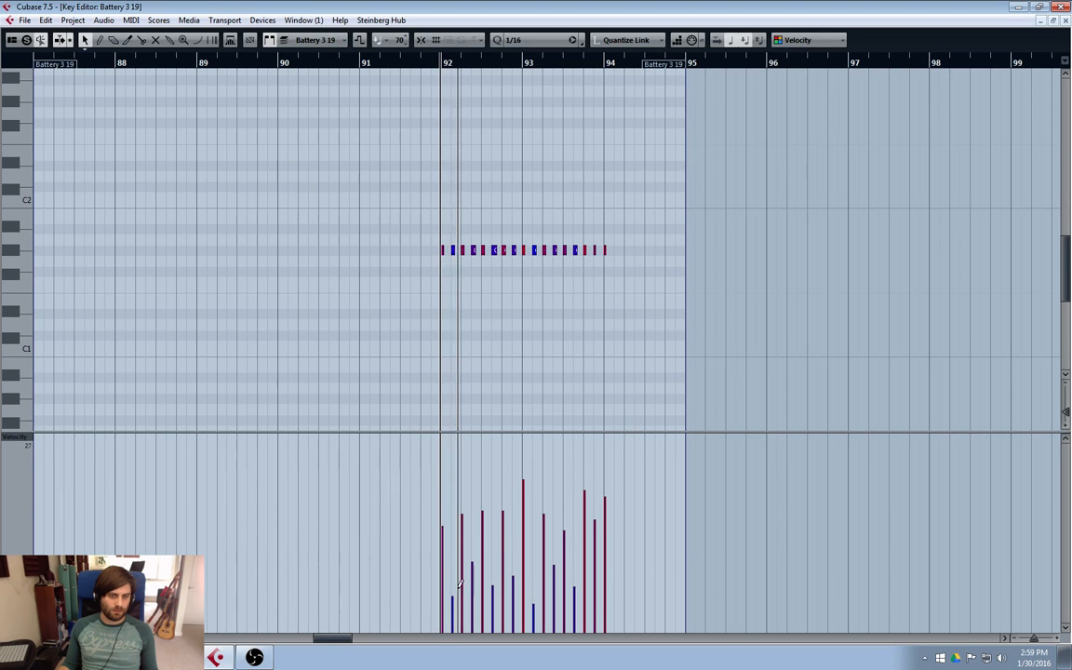
key("h")
key("h")
key("h")
key("h")
key("h")
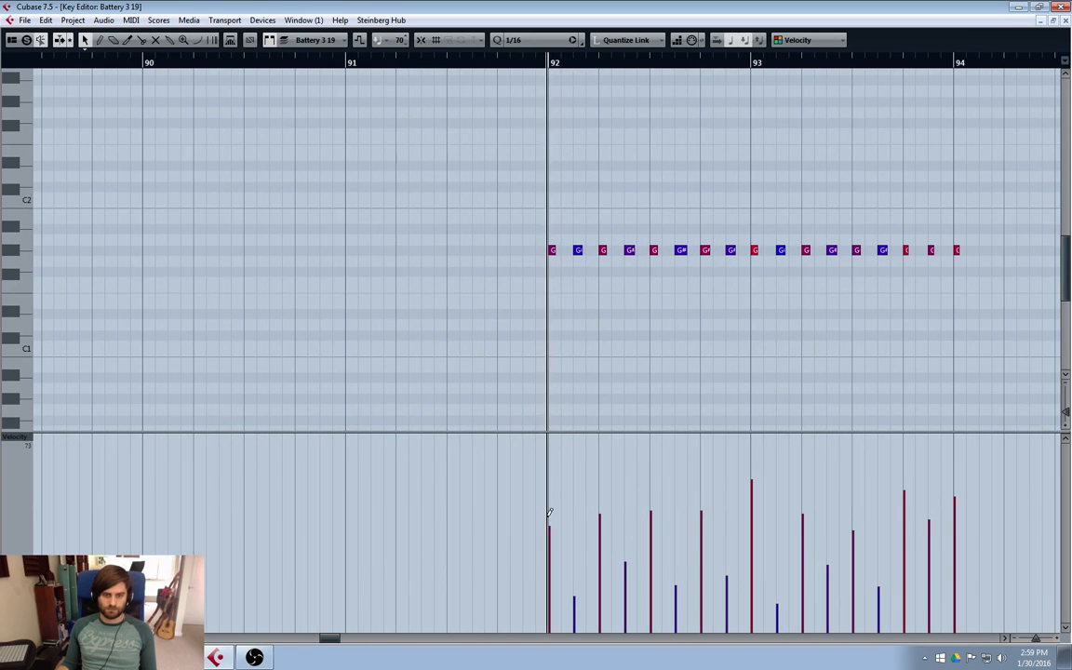
mouse_move(549, 512)
left_mouse_down()
mouse_move(572, 553)
mouse_move(608, 538)
mouse_move(631, 565)
mouse_move(653, 505)
mouse_move(641, 493)
mouse_move(658, 507)
mouse_move(605, 545)
mouse_move(603, 528)
left_mouse_up()
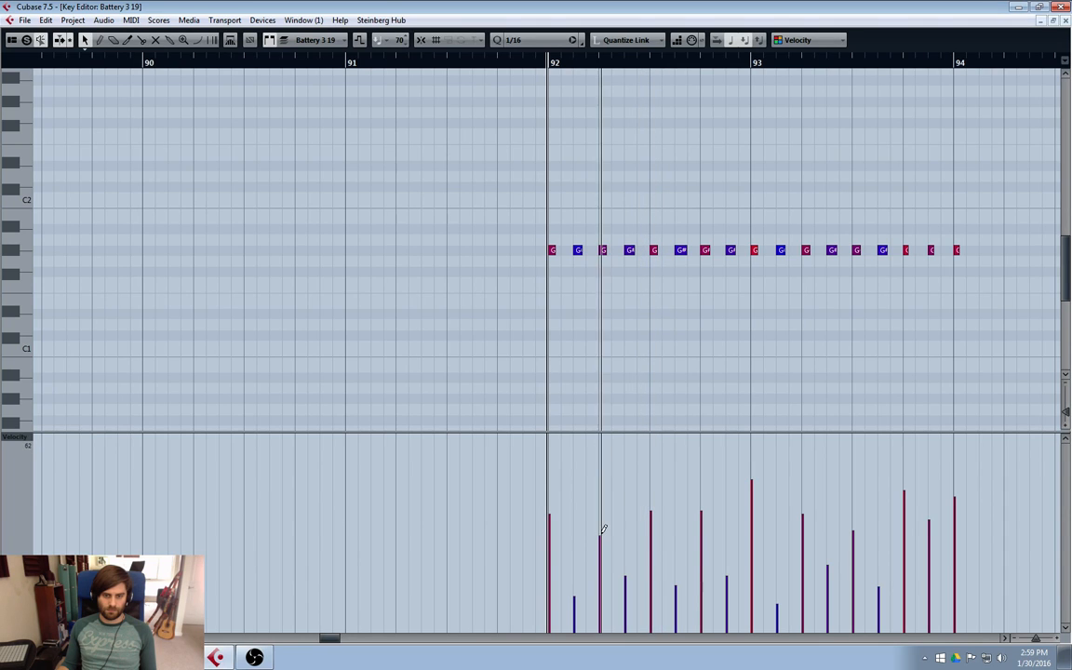
left_click(726, 538)
left_click(731, 591)
left_click(704, 534)
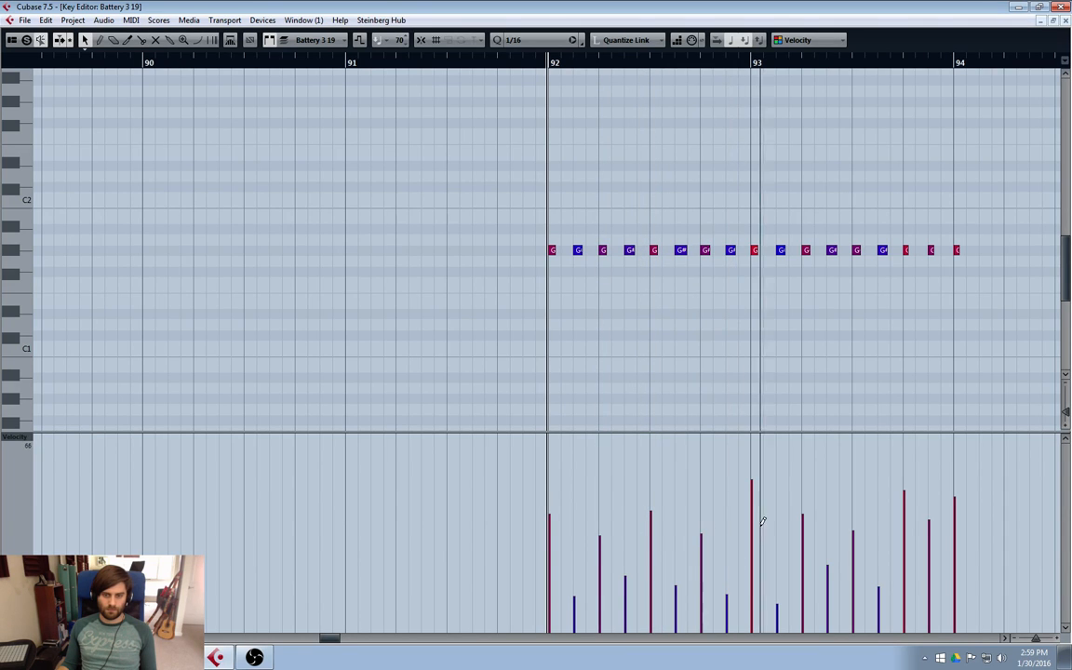
- Reshape the hi-hat velocities from bar 93 to the note at bar 94 into alternating strong and weak hits
left_click(755, 478)
left_click(780, 569)
left_click(804, 504)
left_click(829, 577)
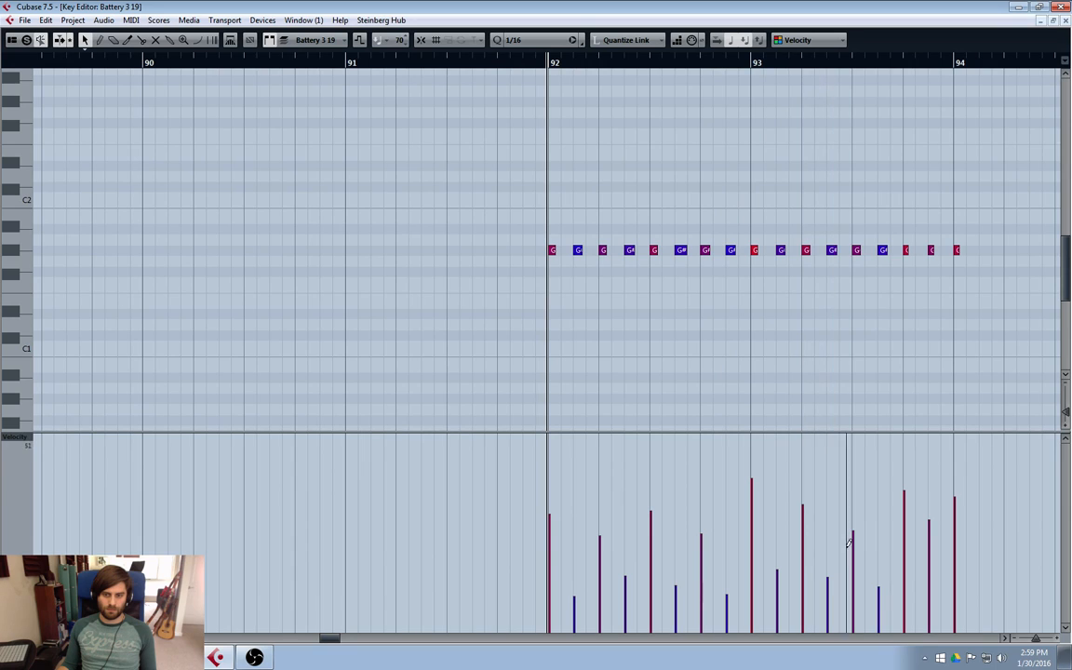
left_click(877, 571)
left_click(903, 485)
left_click(928, 565)
left_click(953, 528)
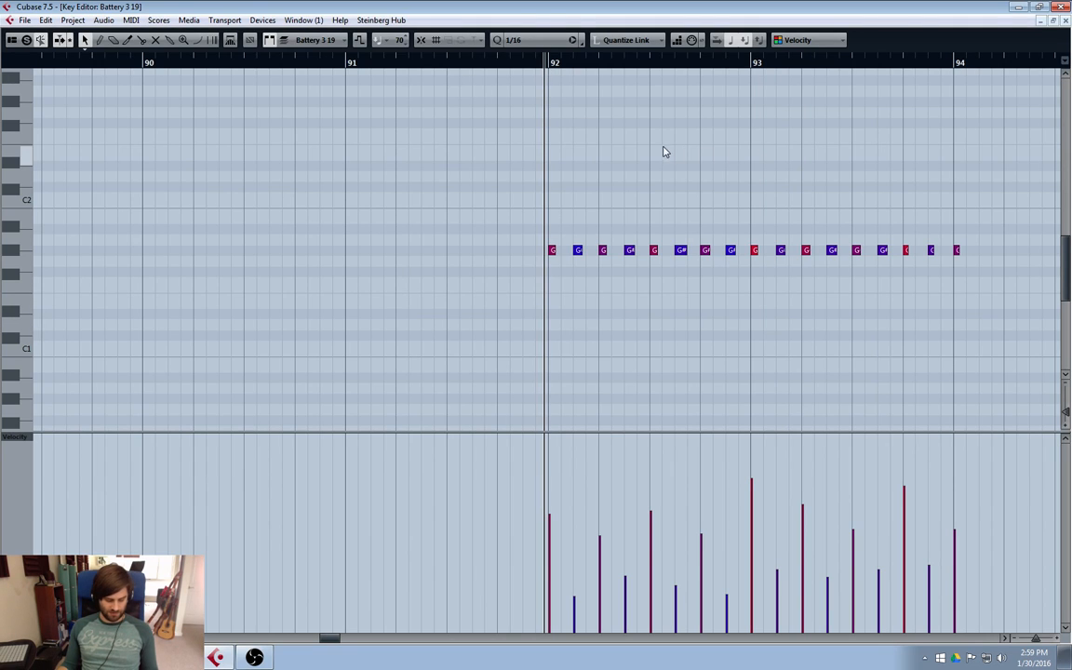
- Play the pattern from bar 92 and slightly raise the velocities of the notes on beats 1 and 2
left_click(549, 65)
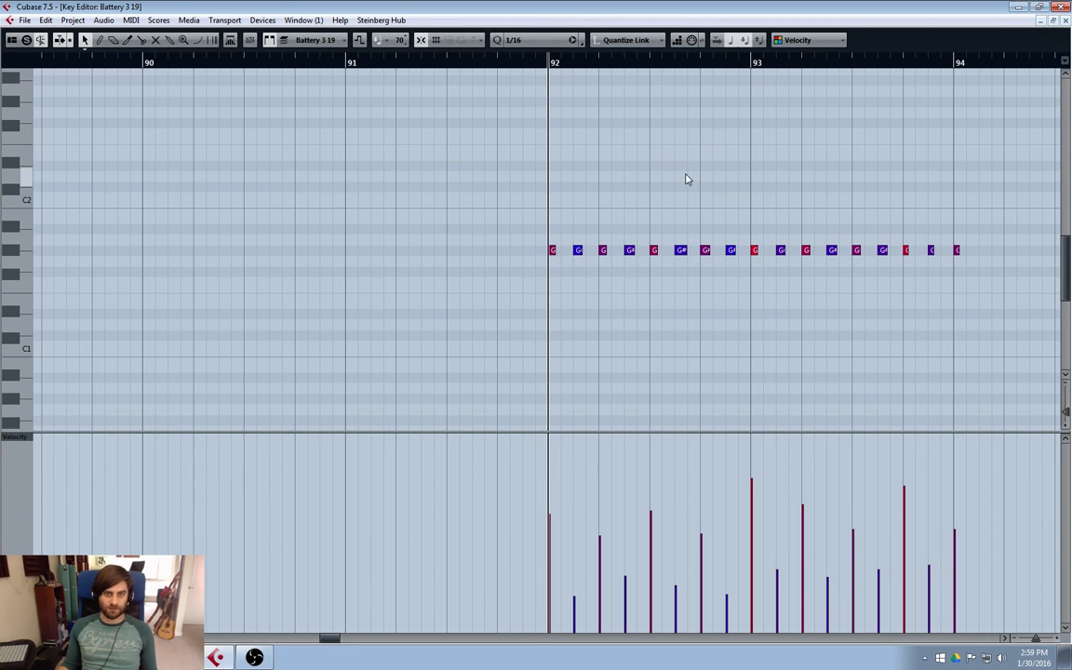
key("space")
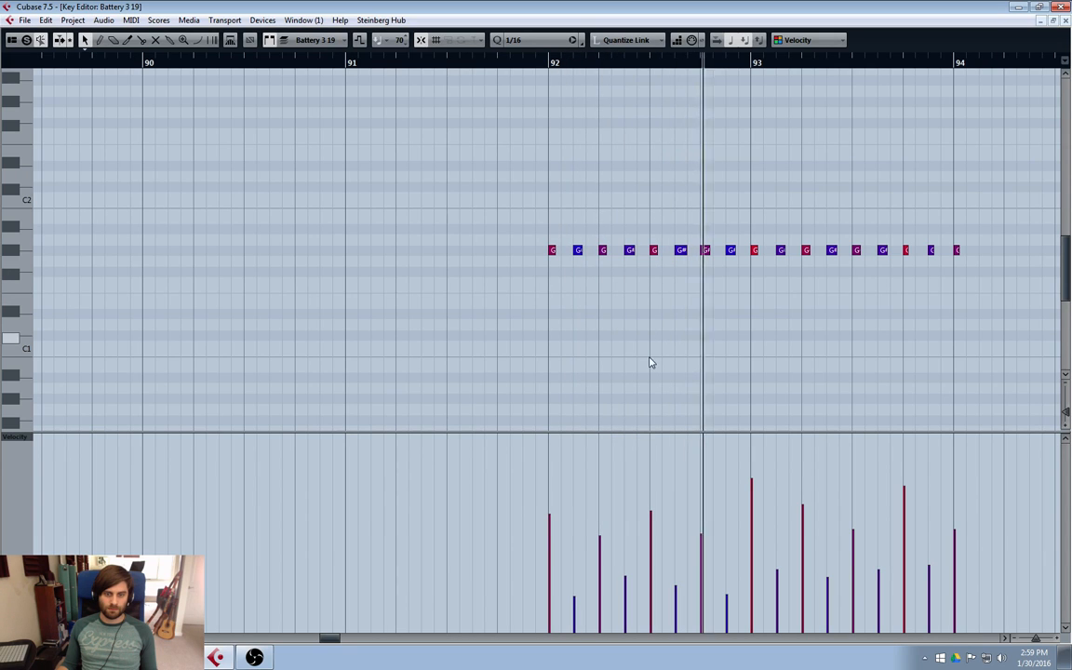
left_click(600, 530)
left_click(550, 501)
key("space")
- Draw an extra G#1 note on the last sixteenth of bar 92, adjust its velocity, and play the pattern from bar 92
key("8")
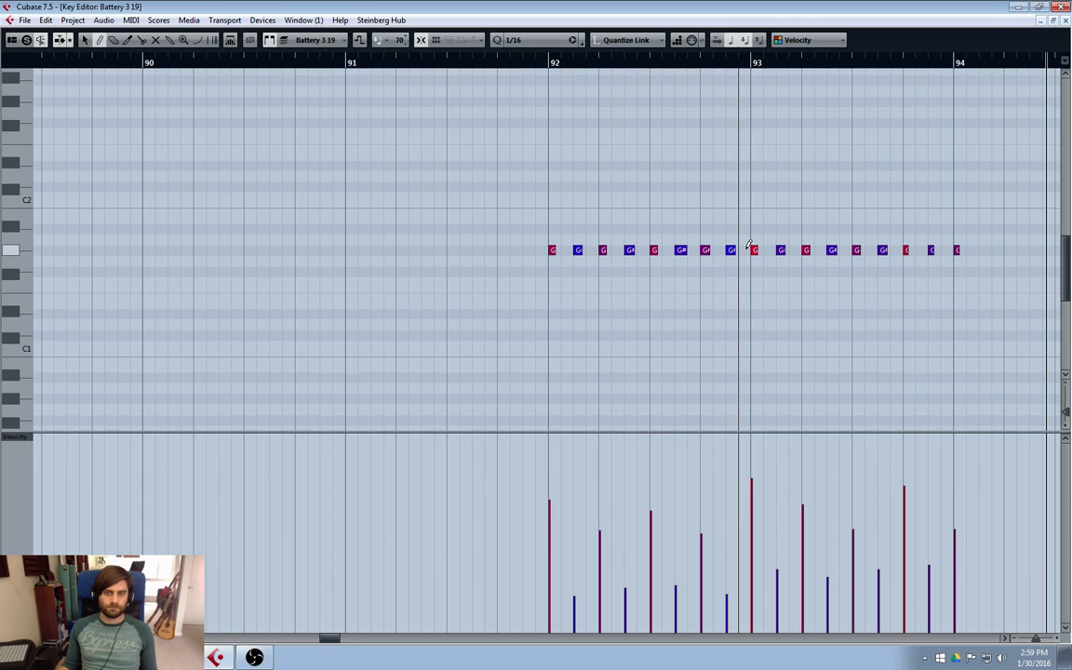
left_click(744, 249)
left_click(741, 548)
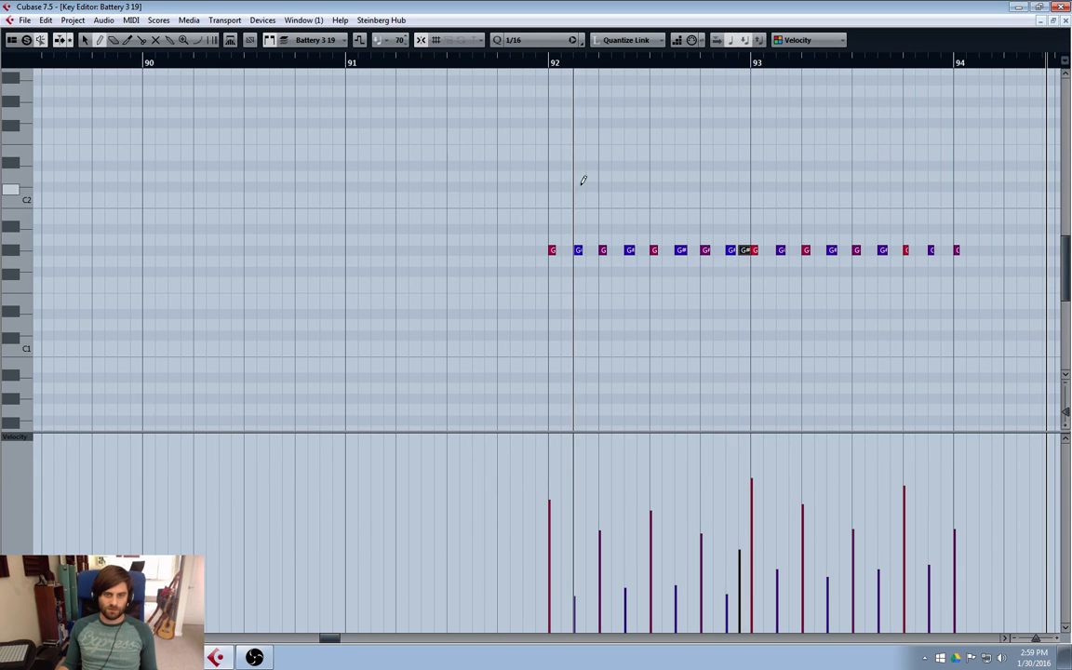
left_click(549, 63)
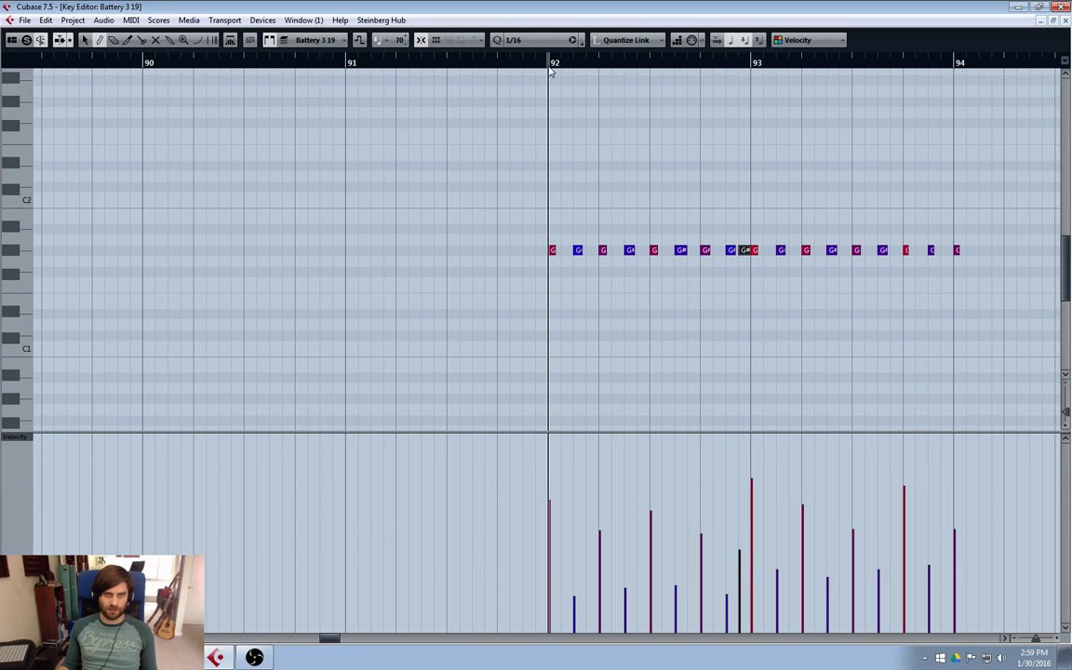
key("space")
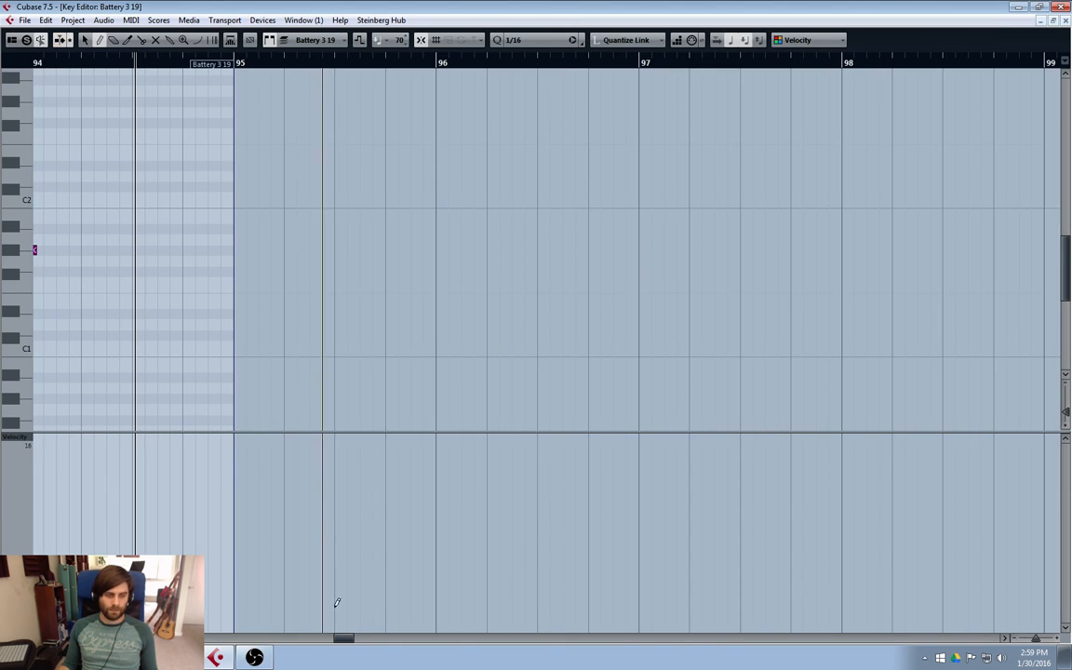
key("space")
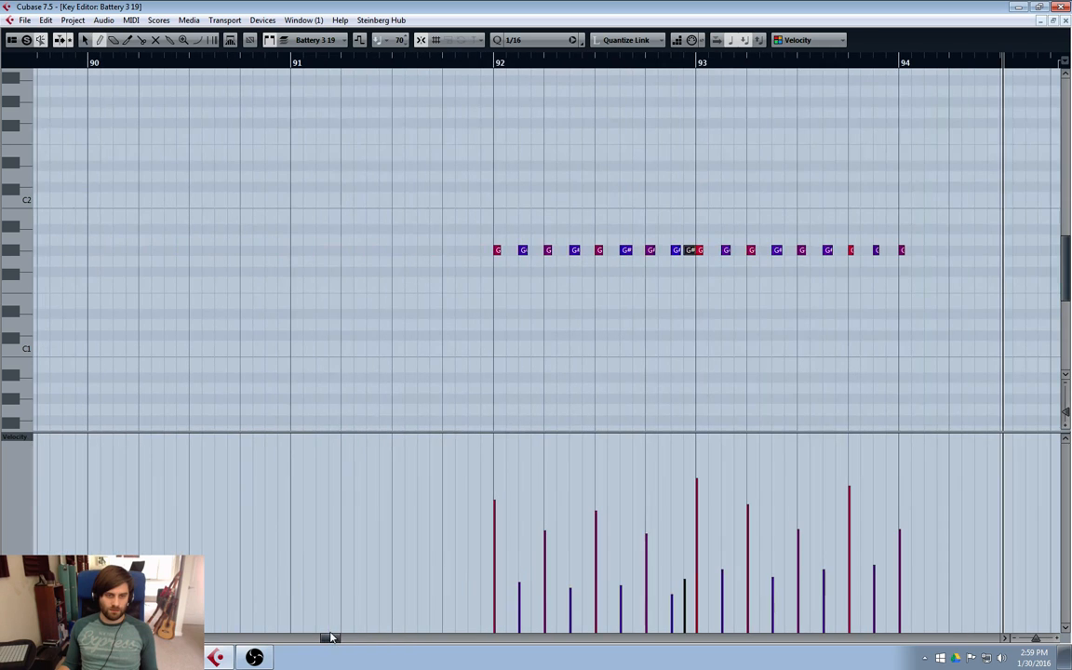
- Replay the pattern from bar 92, lower the velocity of bar 93's beat 4 note to 82, and return to bar 91
left_click(493, 73)
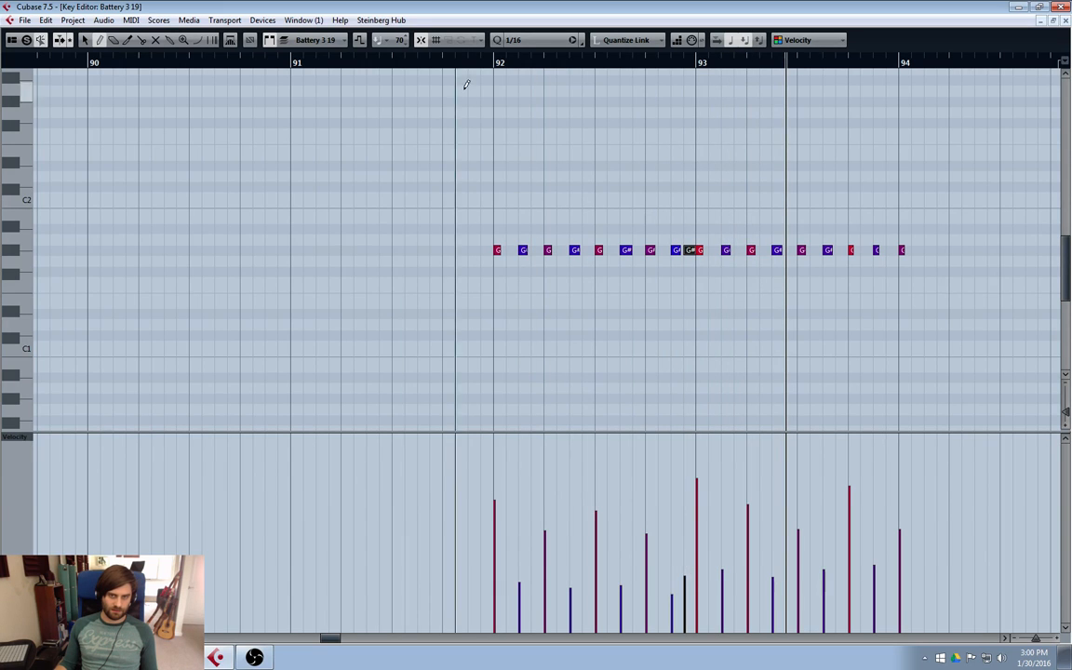
left_click(493, 63)
key("space")
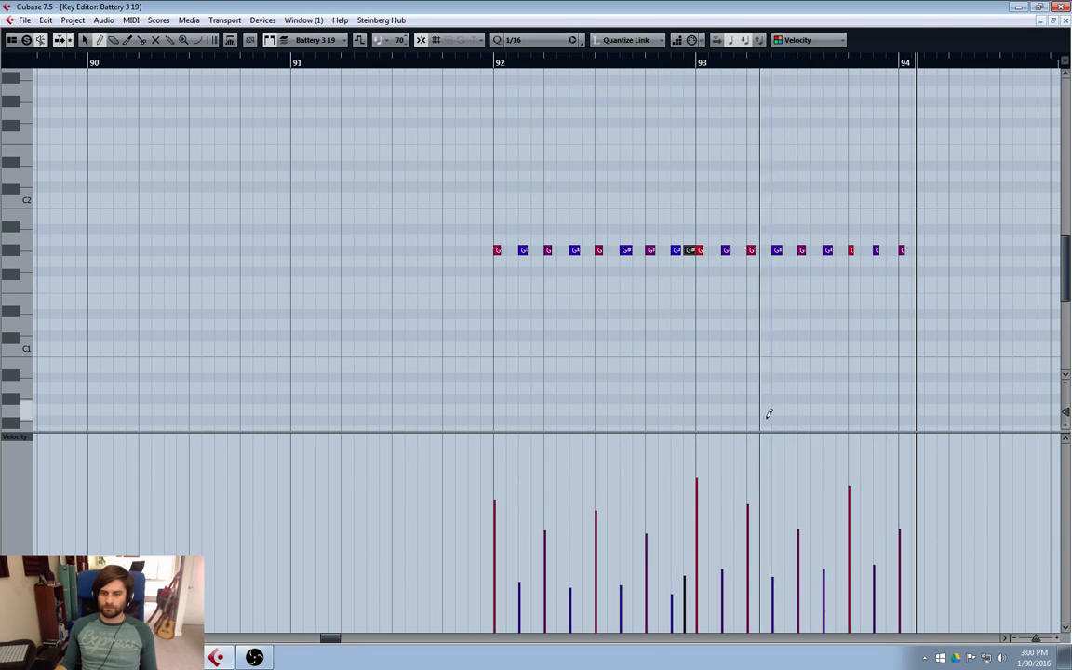
left_click(850, 497)
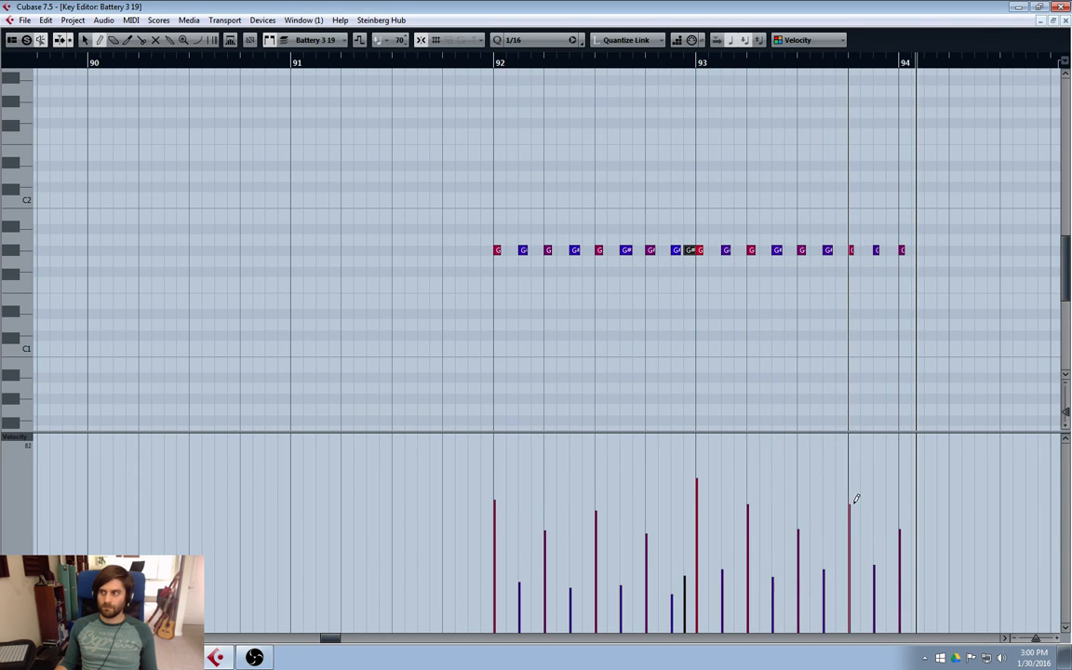
left_click(494, 64)
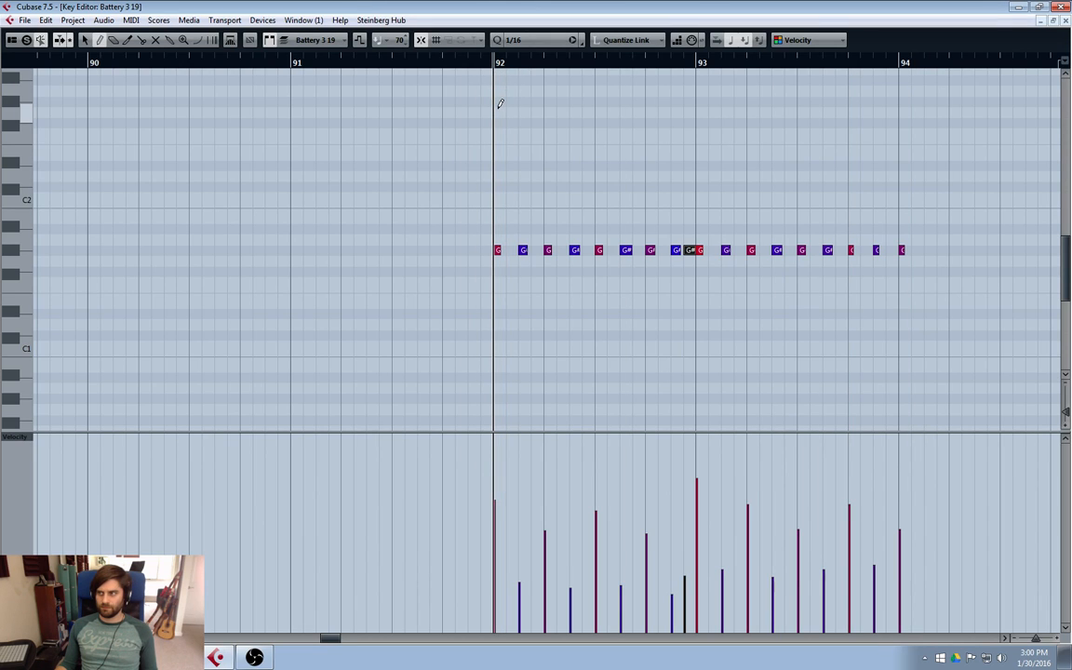
left_click(441, 66)
left_click(289, 65)
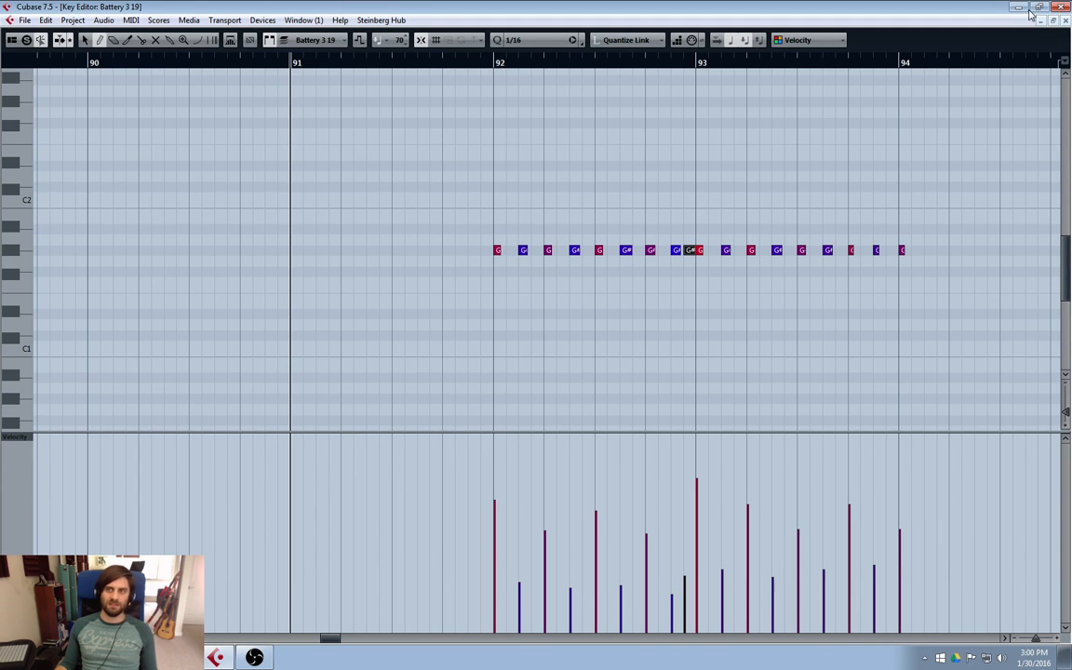
- Trim the Battery 3 19 part to the two bars starting at bar 92 and move it to bar 89
left_click(1065, 20)
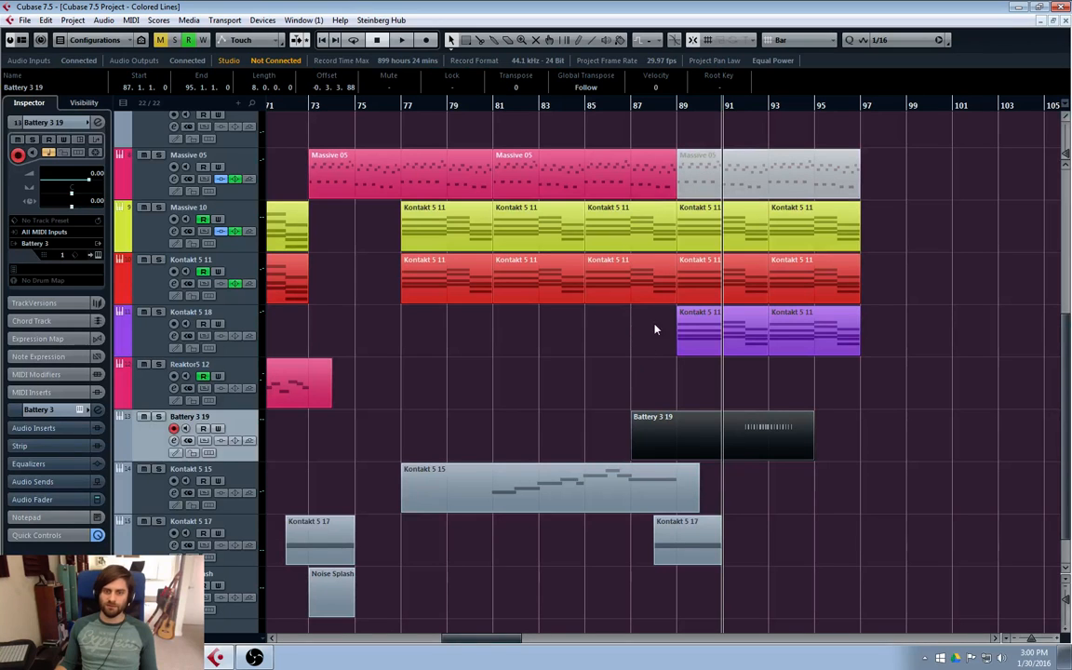
left_click(750, 454, "alt")
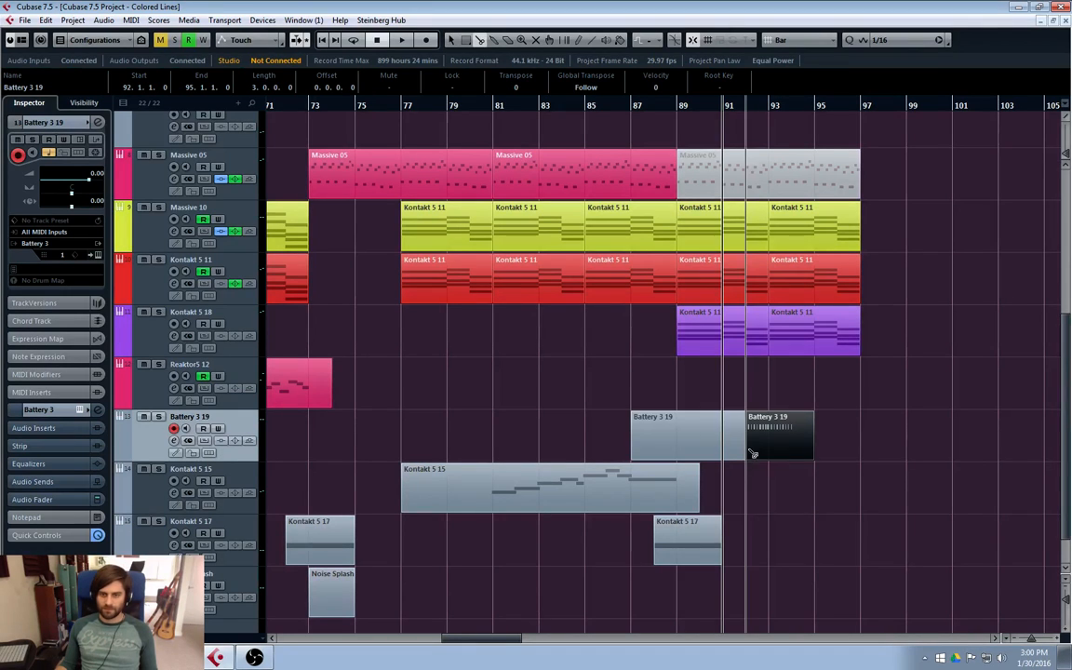
left_click(715, 449)
key("Delete")
left_click_drag(755, 457, 689, 451)
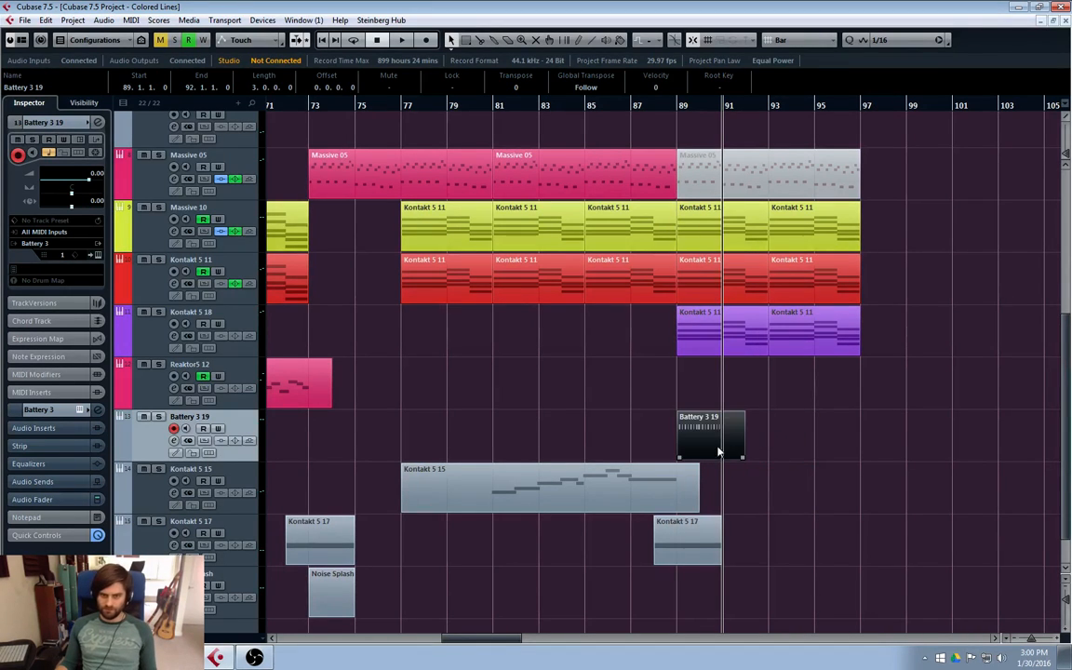
left_click(722, 449, "alt")
key("Delete")
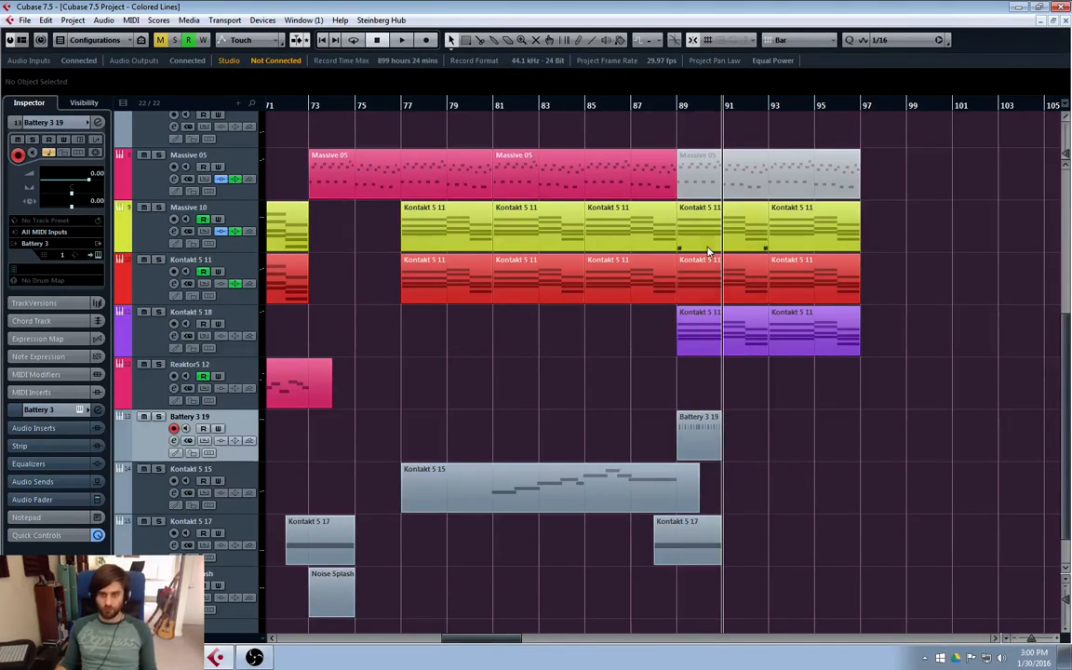
- Duplicate the two-bar Battery 3 19 part three times so the hi-hat pattern fills bars 89 to 97
left_click(693, 428)
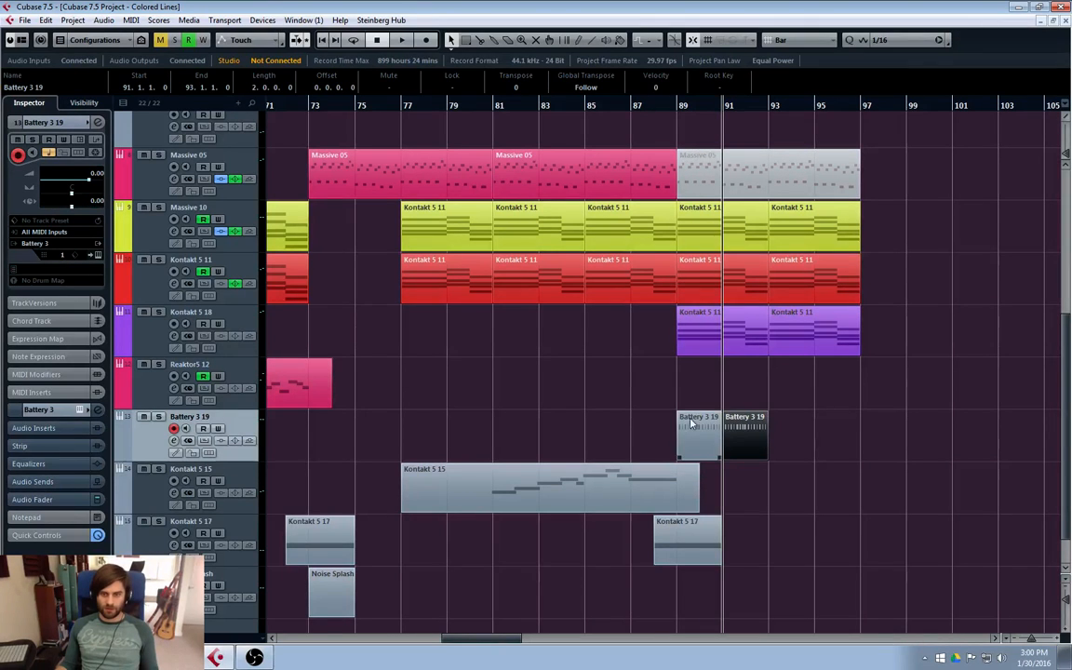
double_click(693, 426)
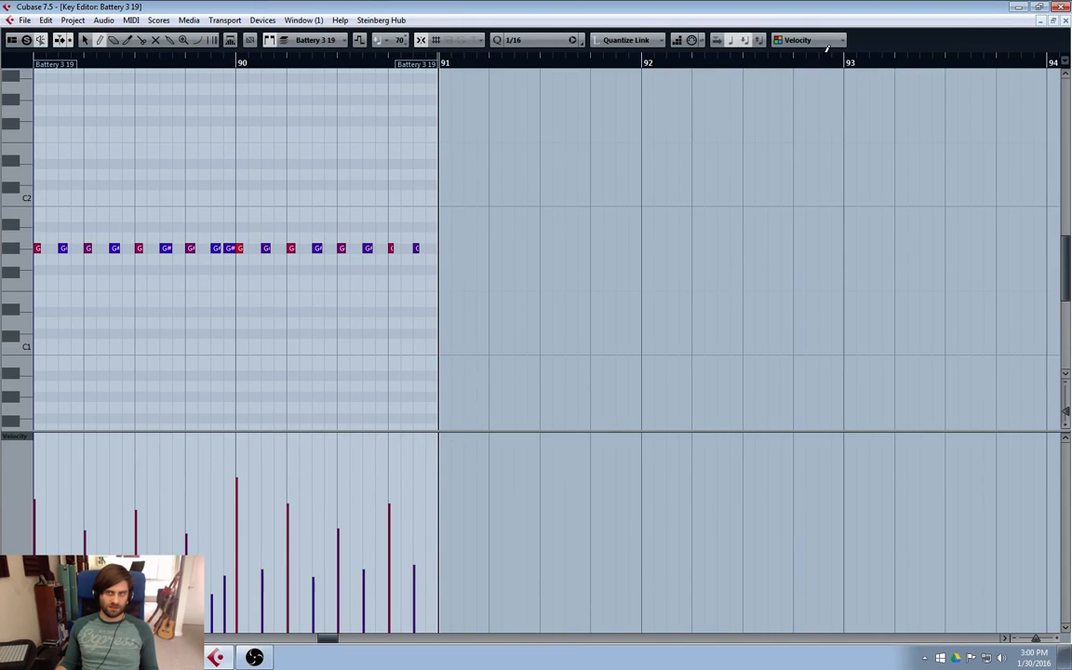
left_click(1065, 20)
left_click(736, 444)
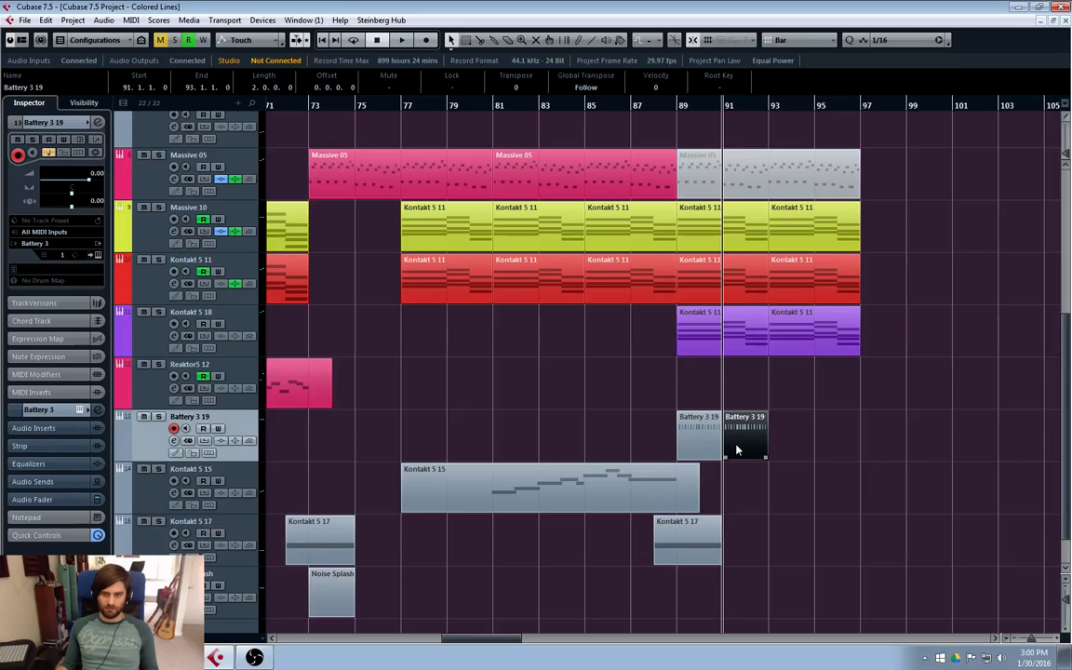
key("ctrl+d")
key("ctrl+d")
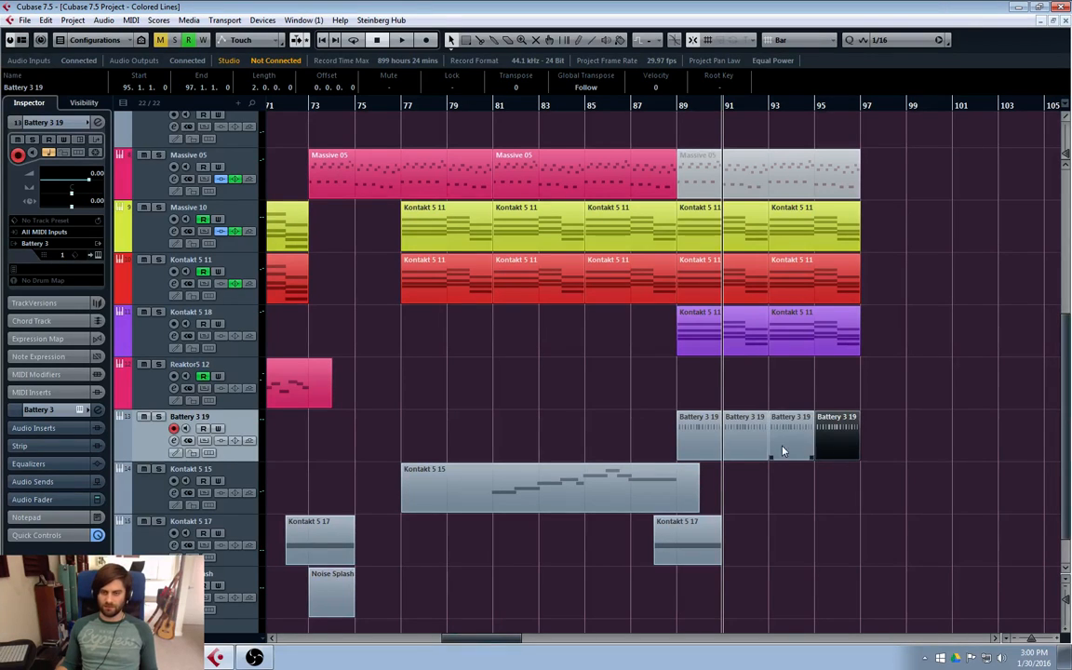
left_click(747, 445)
- Play the arrangement from bar 85 to hear the repeated hi-hat parts in context
left_click(585, 102)
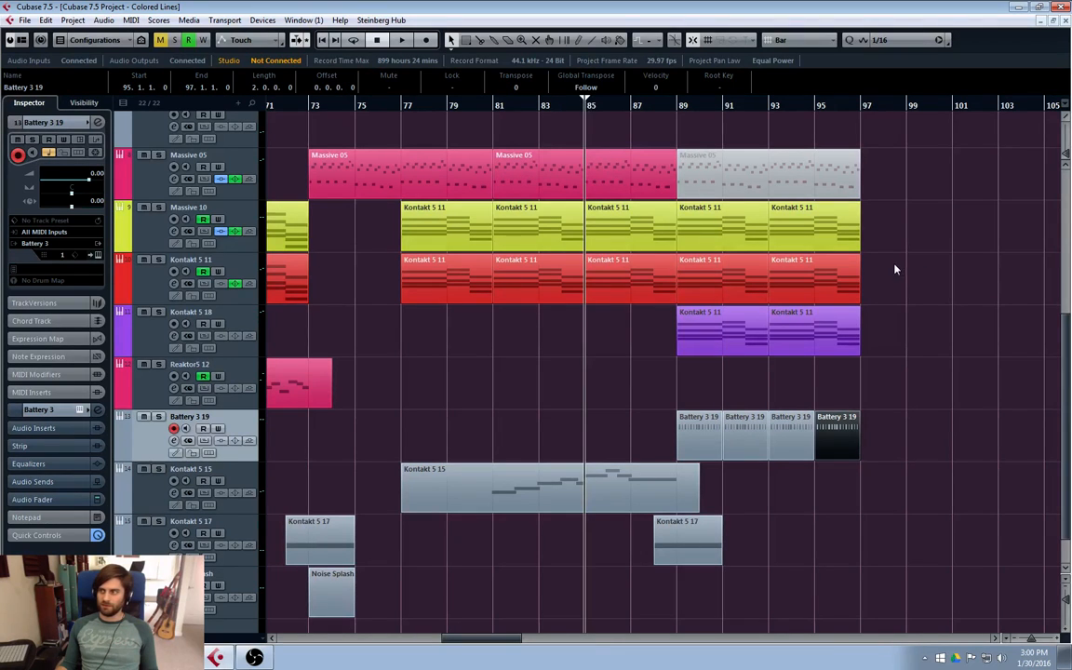
key("space")
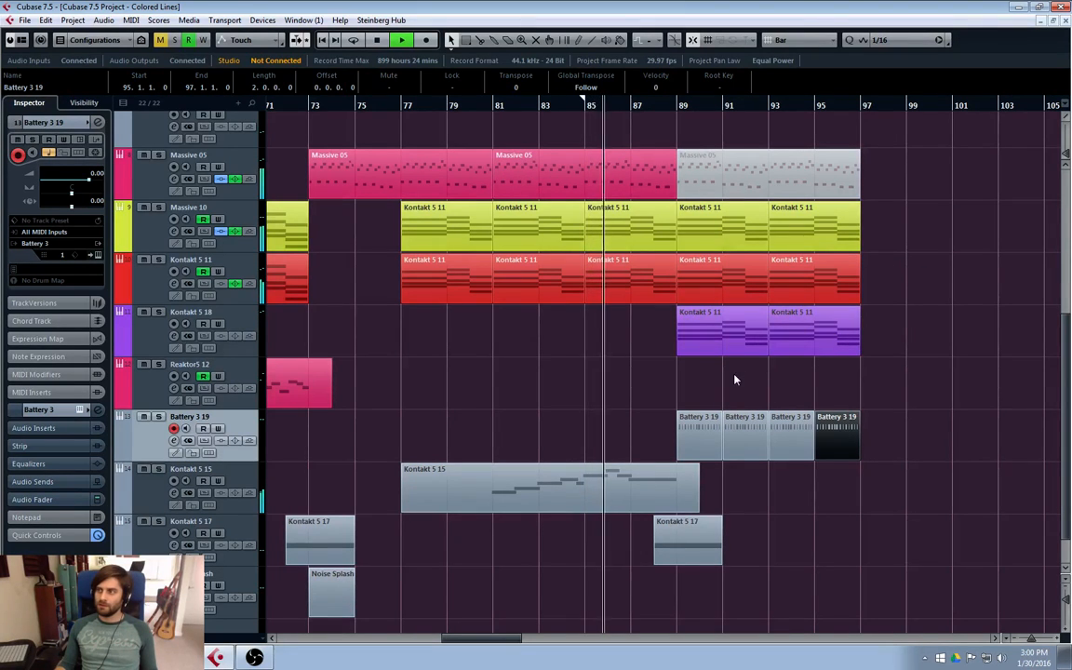
left_click(530, 455)
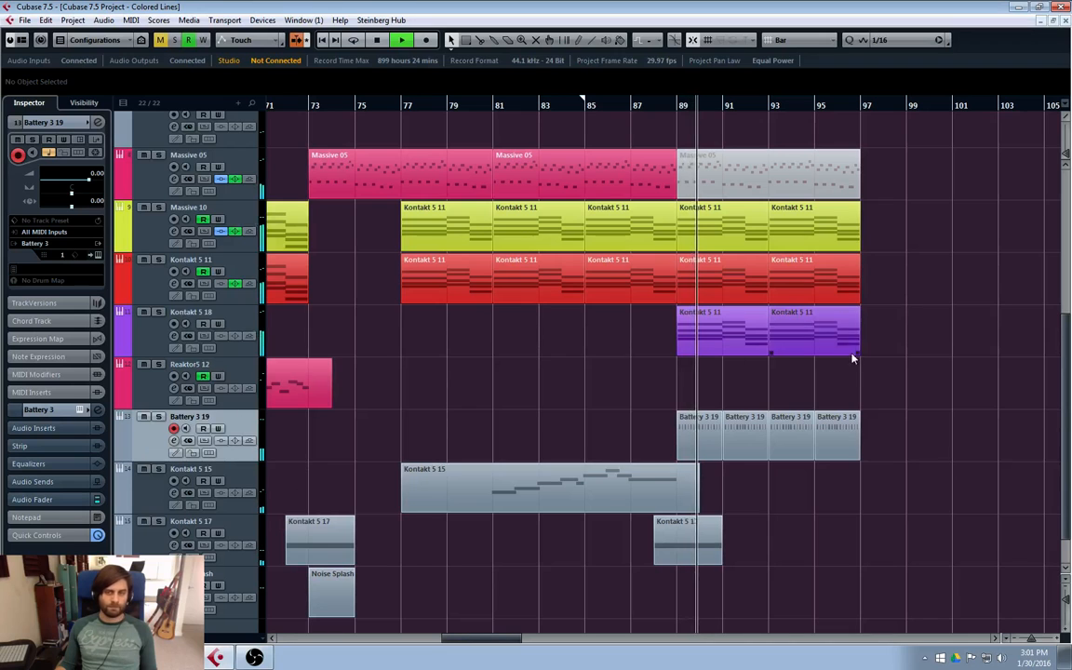
- Open the channel settings of Battery 3 19 and load PingPongDelay into the first insert slot
key("e")
left_click_drag(475, 179, 456, 91)
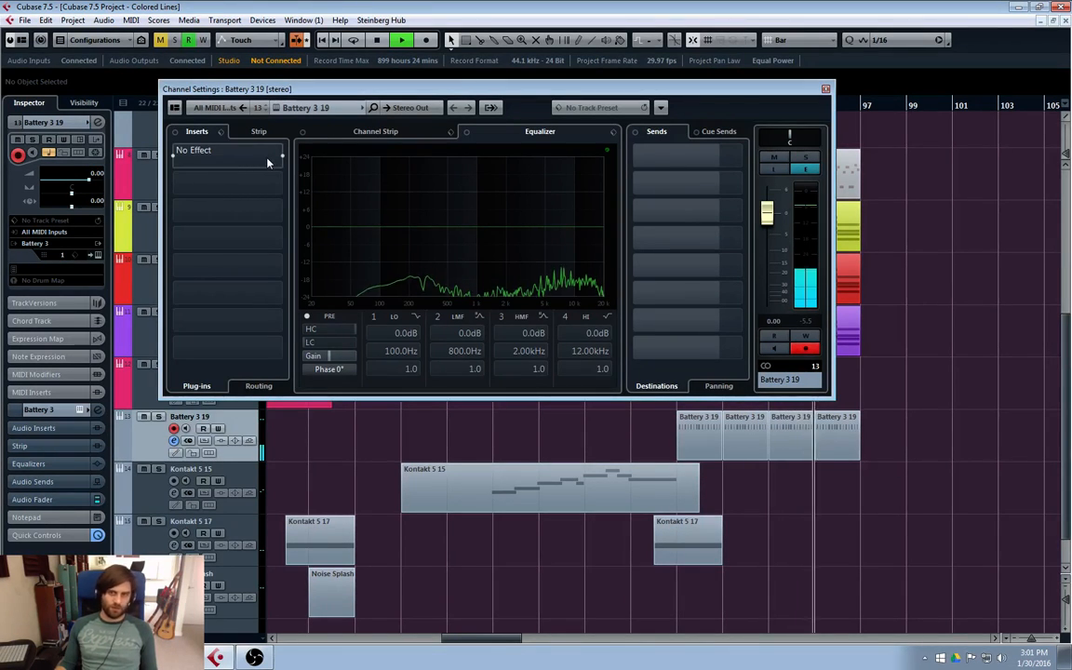
key("space")
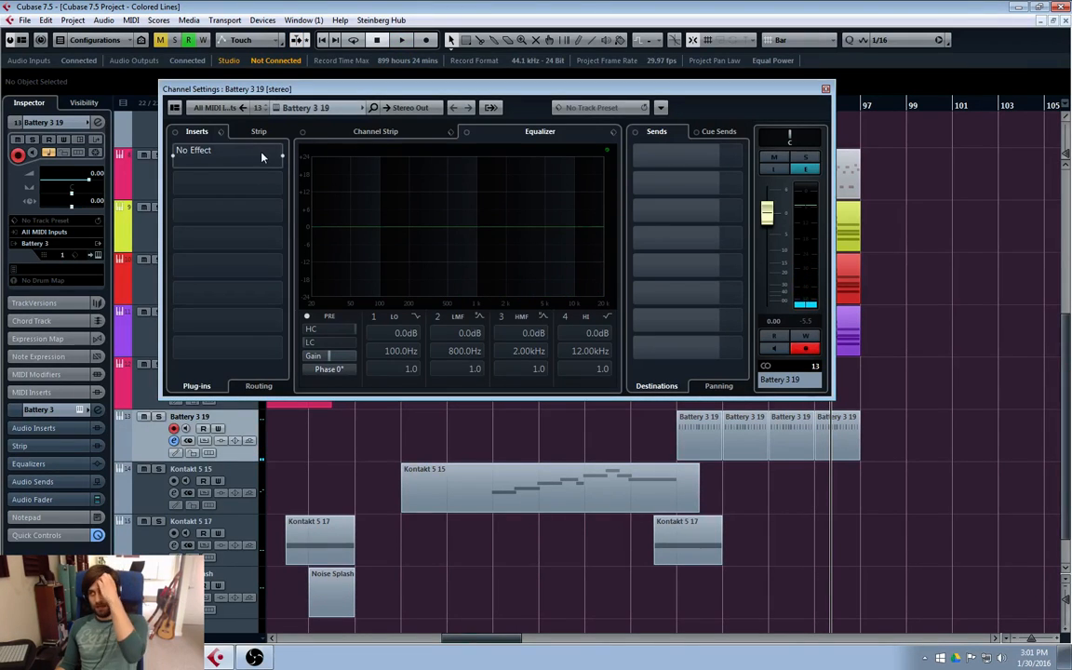
left_click(228, 151)
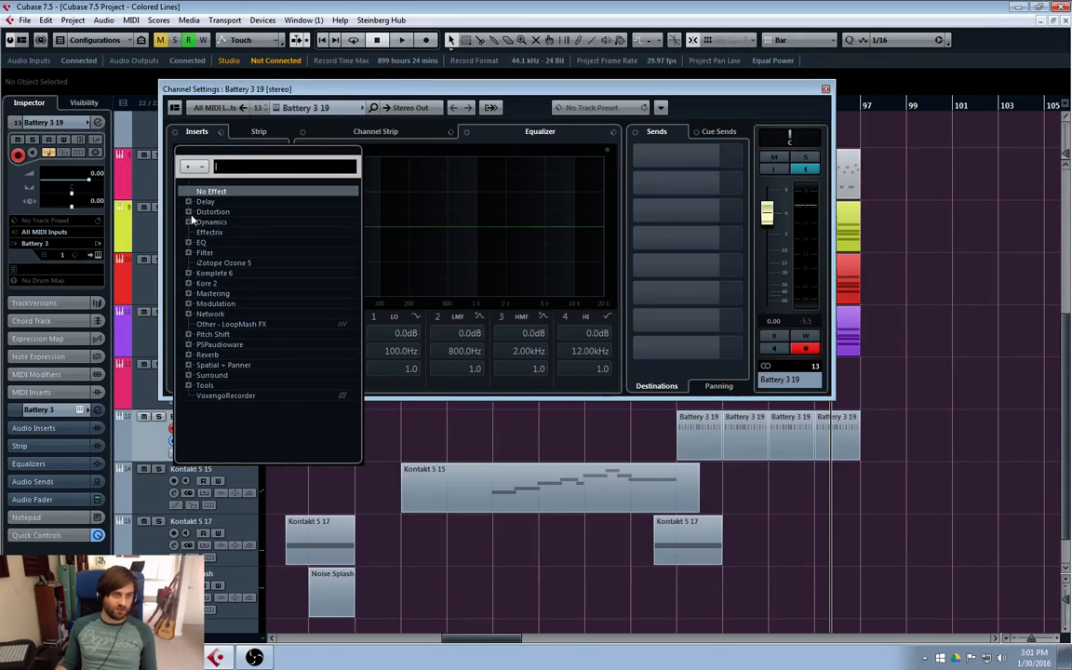
left_click(189, 201)
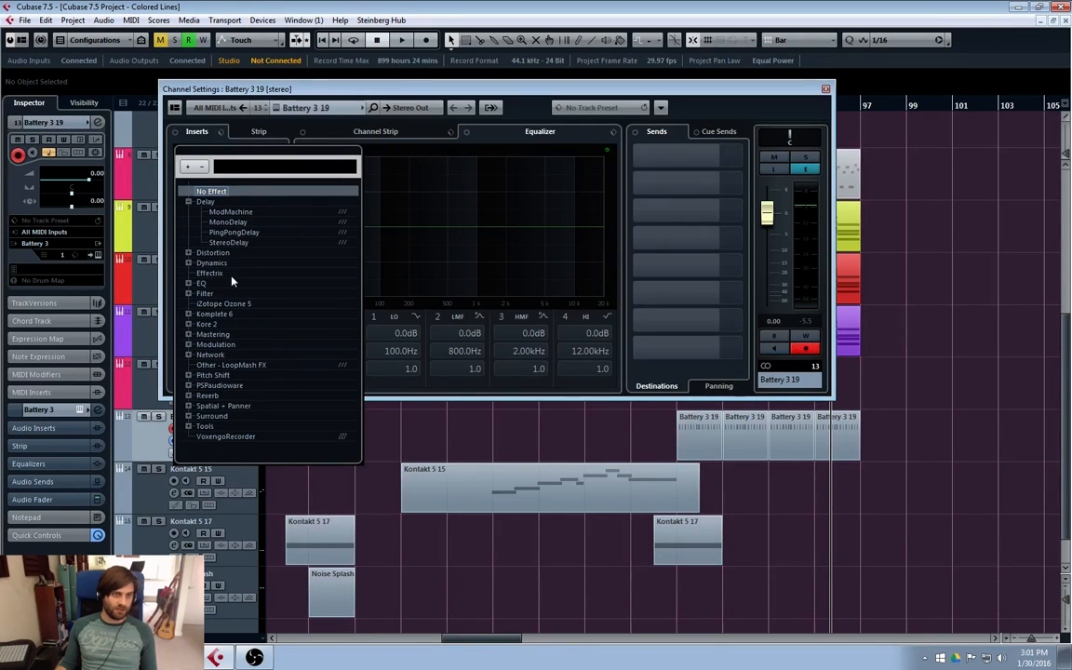
left_click(223, 232)
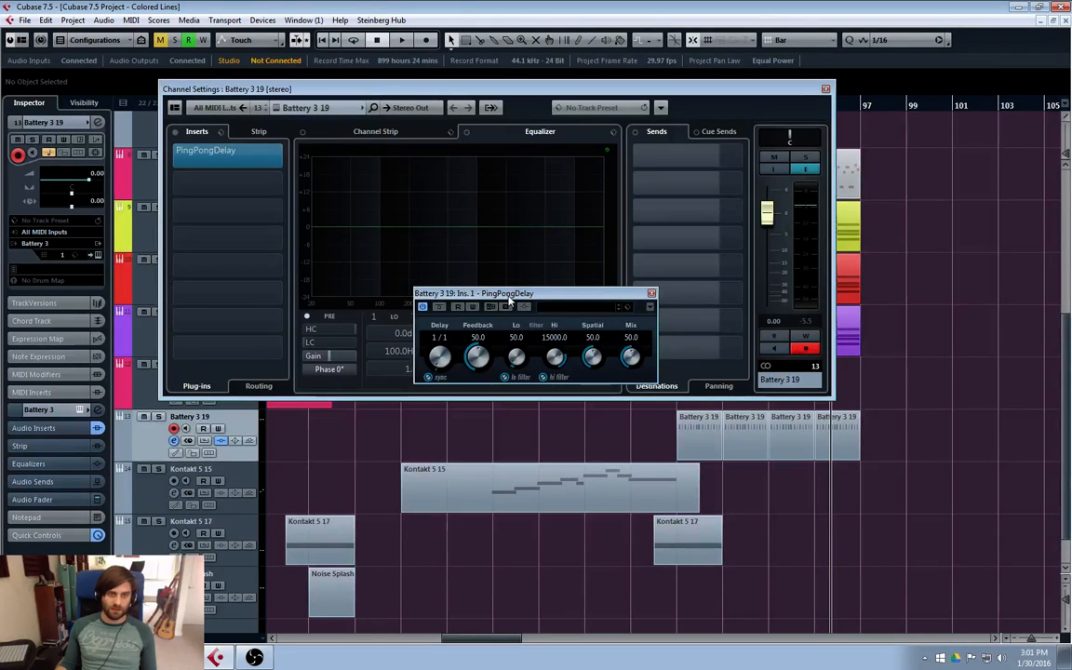
left_click_drag(507, 295, 503, 249)
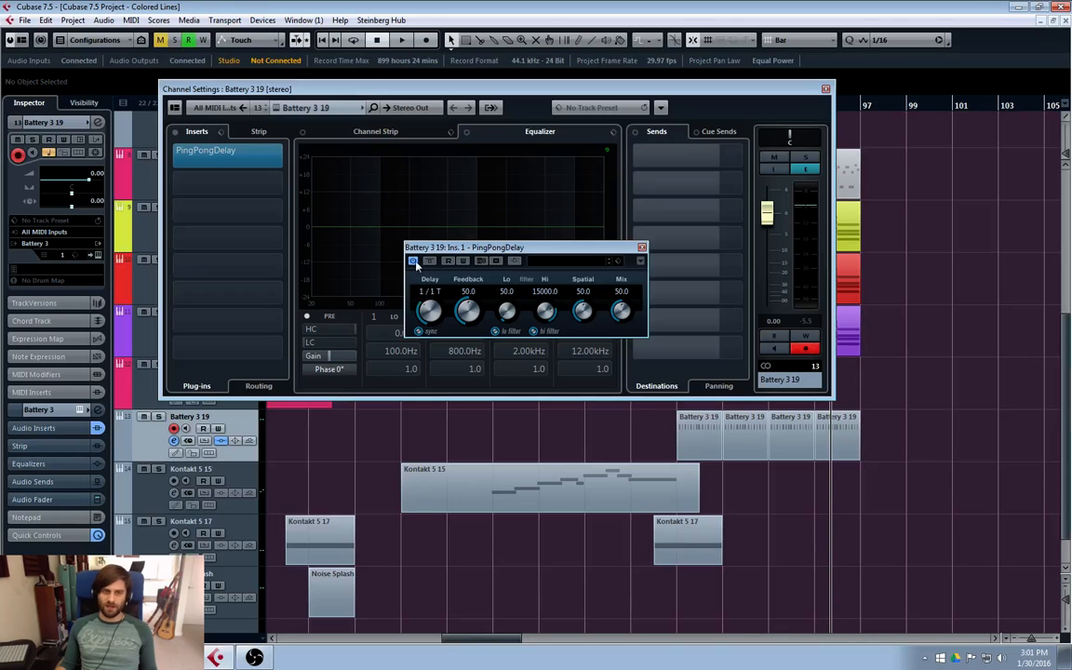
- Set the PingPongDelay to 1/8 D with feedback 40.5 and mix 41.0, and solo the Battery 3 19 track
left_click_drag(431, 310, 433, 306)
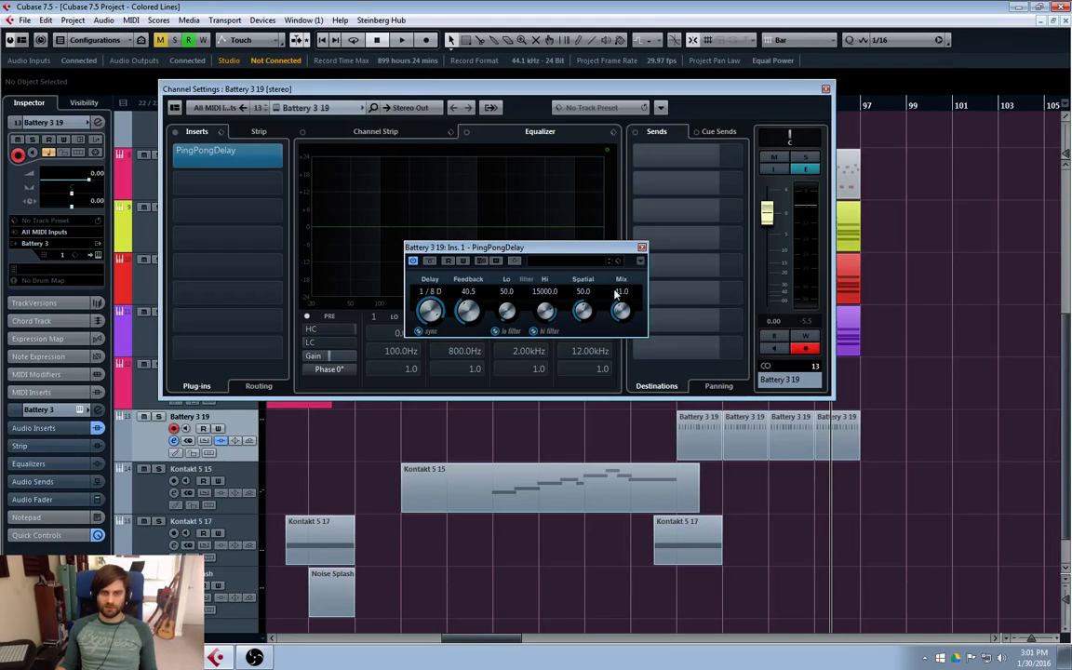
left_click_drag(682, 96, 632, 285)
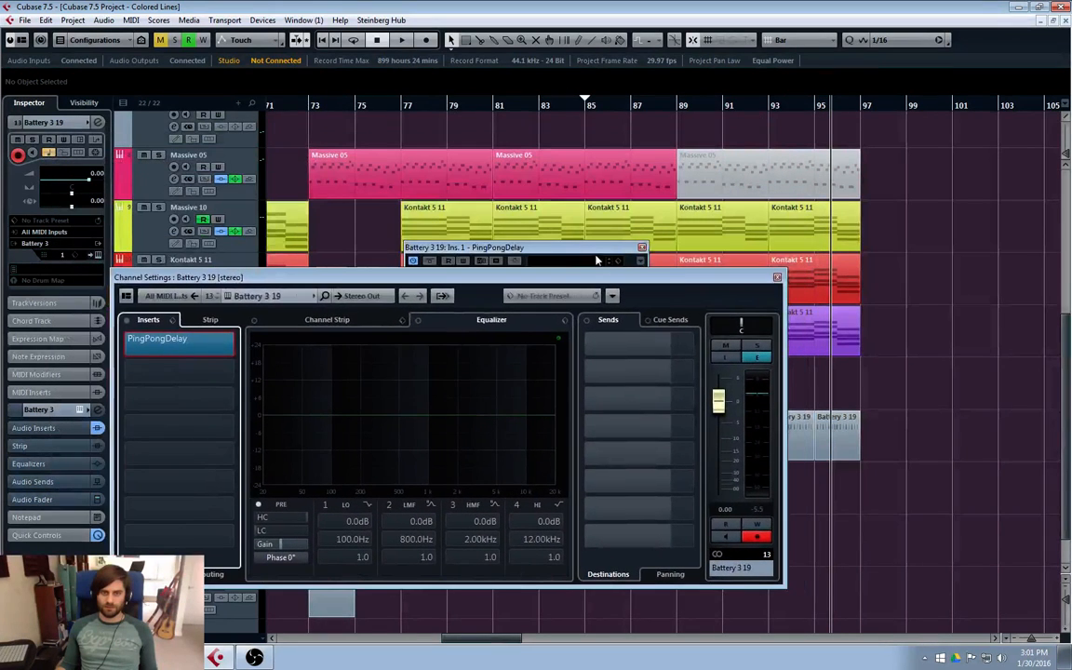
left_click_drag(581, 255, 383, 267)
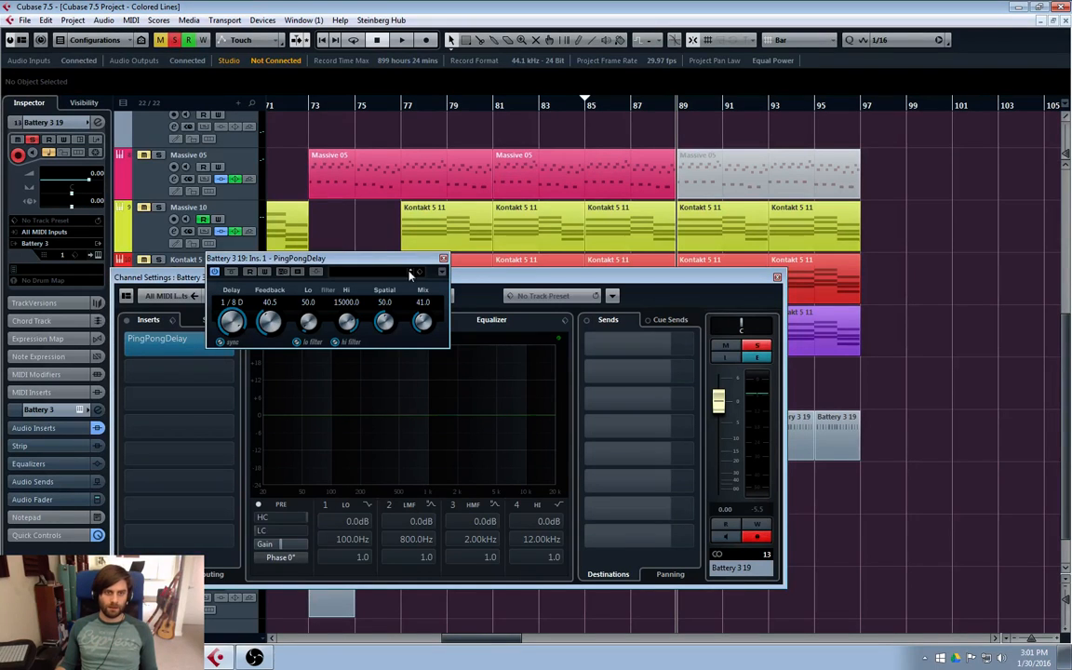
mouse_move(338, 262)
left_mouse_down()
mouse_move(378, 260)
mouse_move(358, 259)
left_mouse_up()
- Play the soloed hi-hats from bar 89 with PingPongDelay bypassed and with it active to compare the sound
left_click(250, 270)
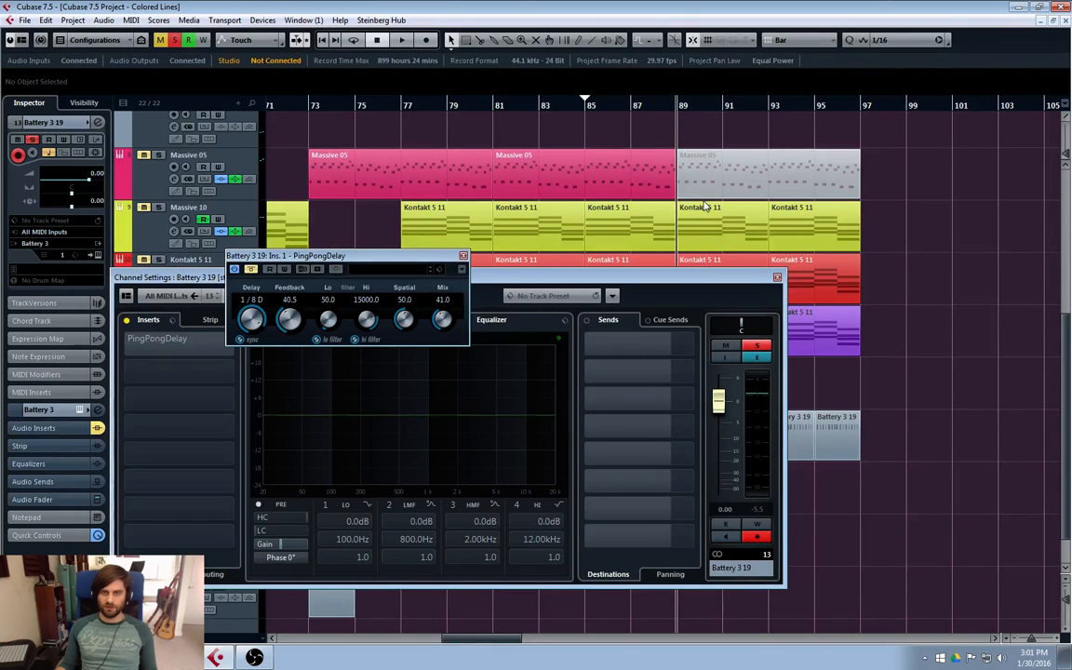
key("space")
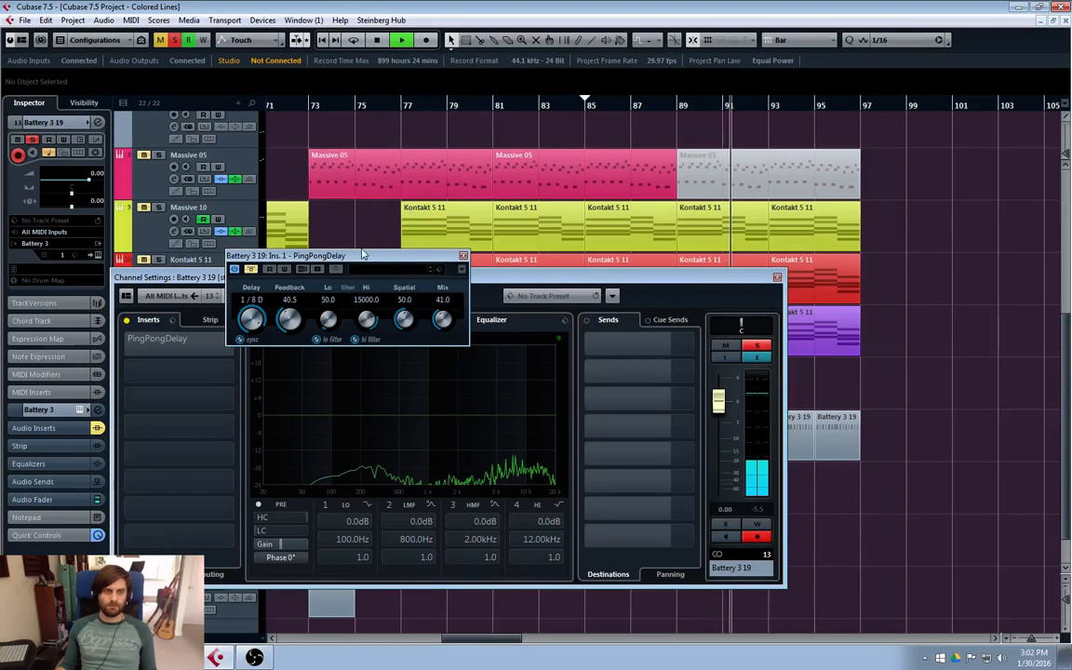
left_click(251, 269)
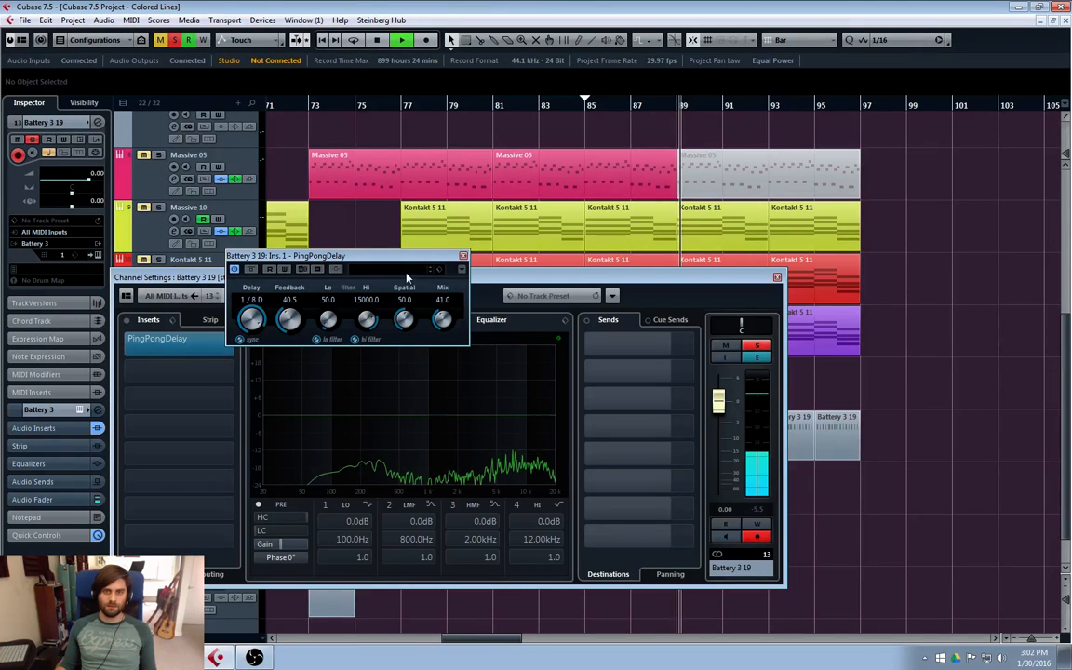
- Reduce the PingPongDelay feedback to 31.5 and mix to 27.5, then unsolo the track and close the effect and channel windows
left_click_drag(358, 261, 406, 261)
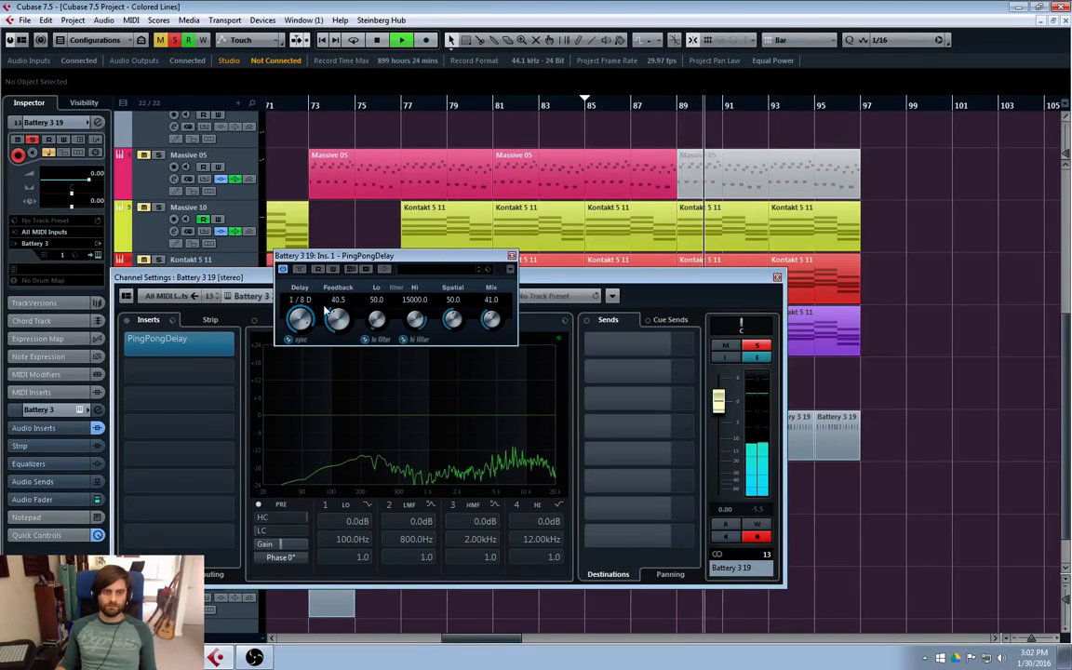
left_click(336, 319)
left_click_drag(490, 322, 485, 335)
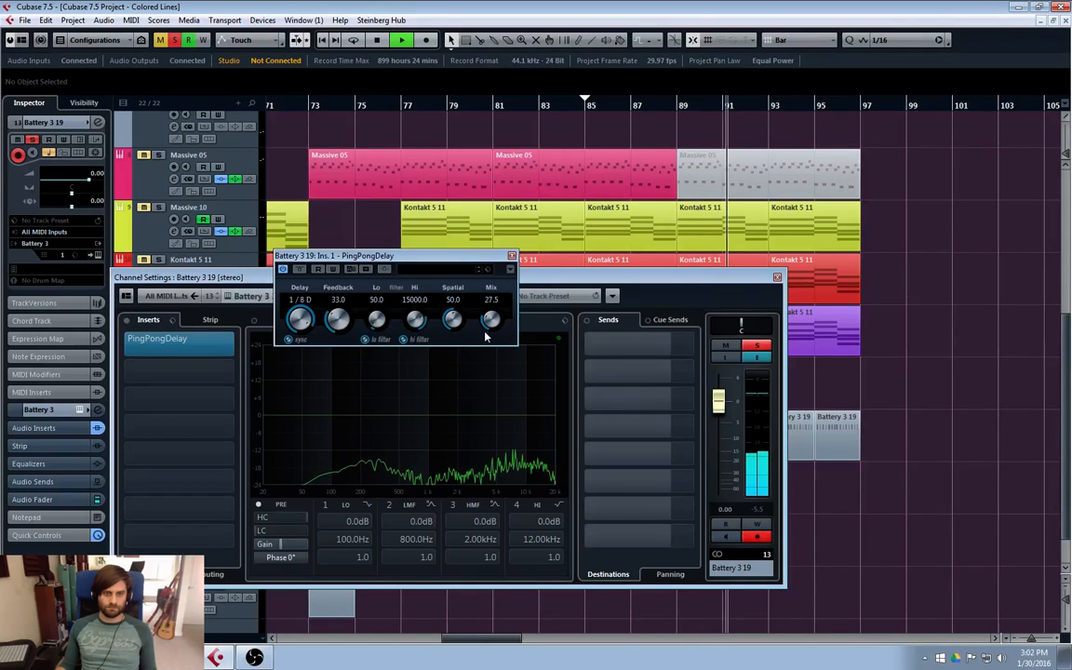
left_click_drag(331, 314, 332, 316)
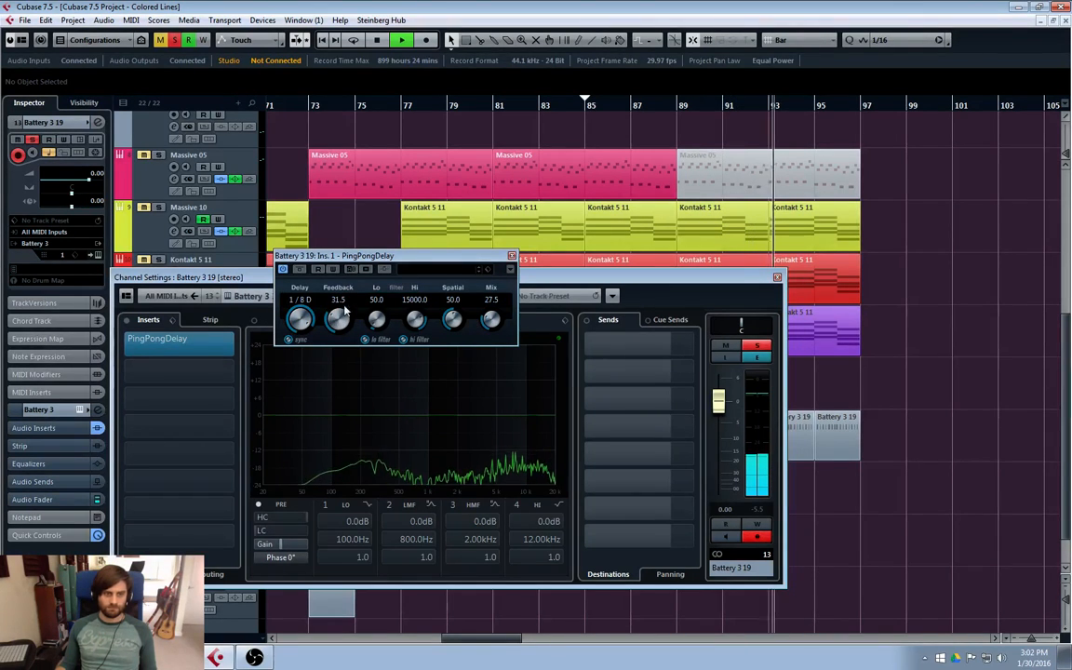
left_click_drag(318, 256, 389, 296)
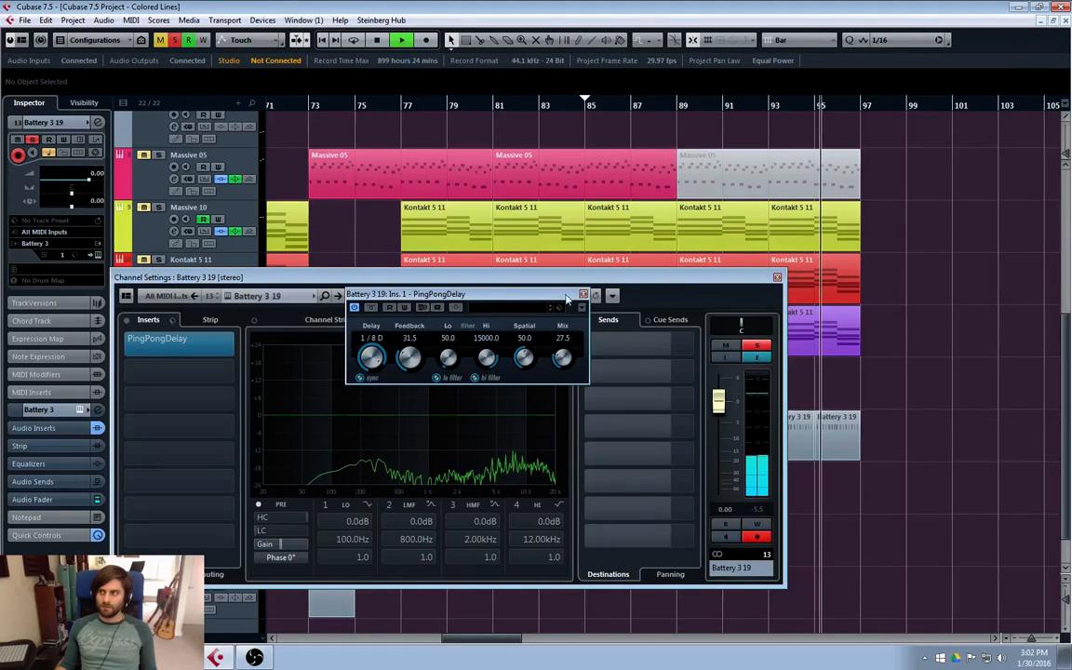
key("space")
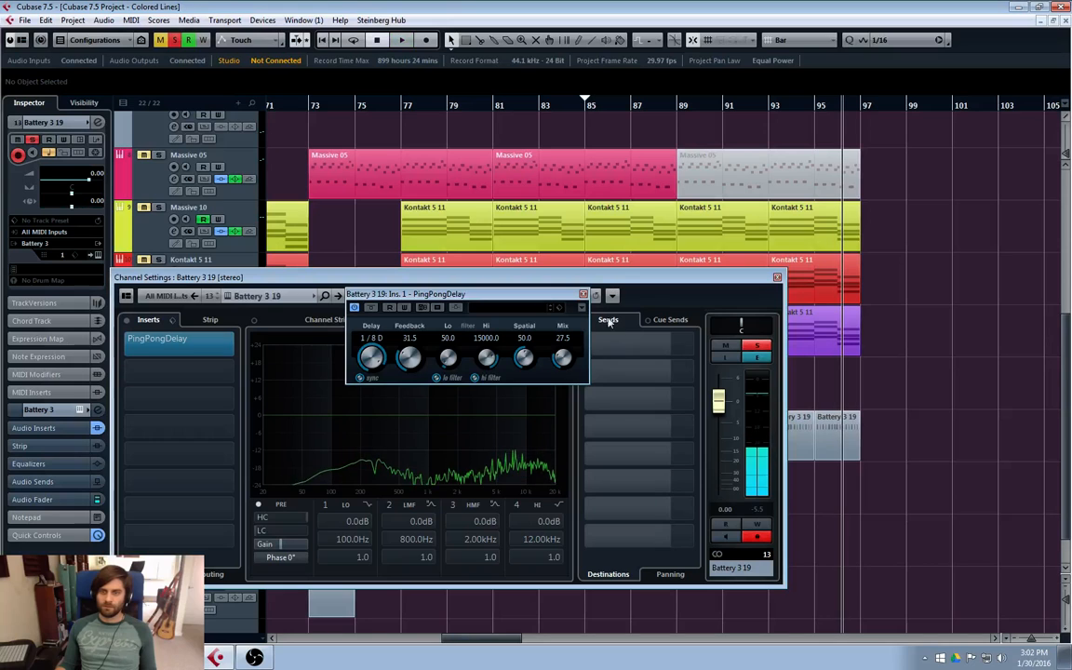
left_click(583, 294)
left_click(777, 278)
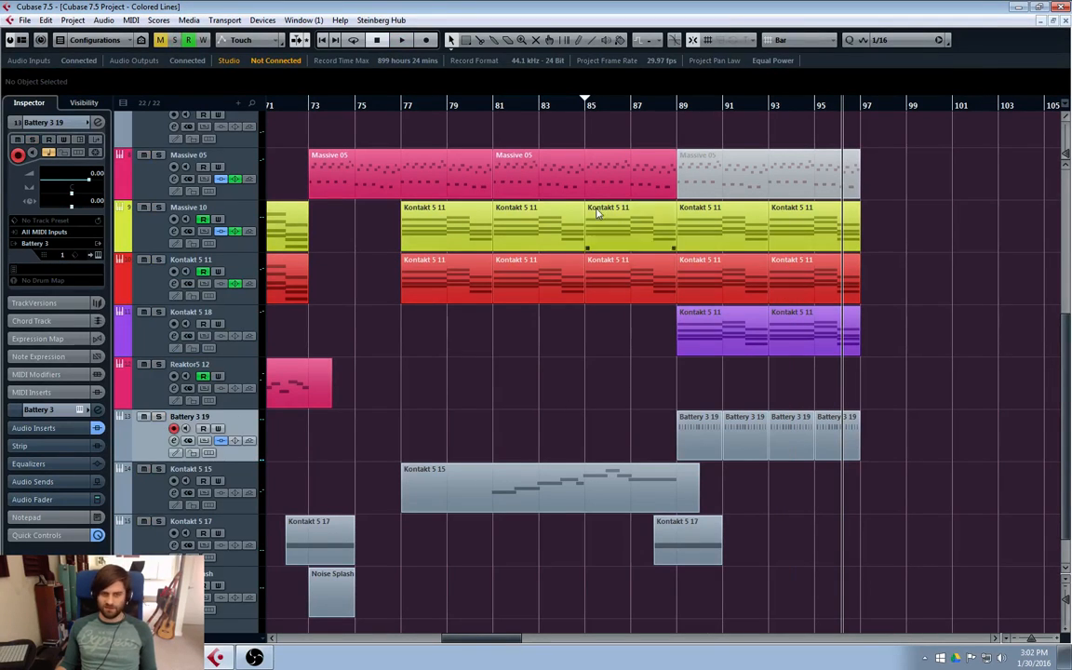
- Play the arrangement from bar 87 and lower the Battery 3 19 channel volume to -5.72 dB
left_click(633, 112)
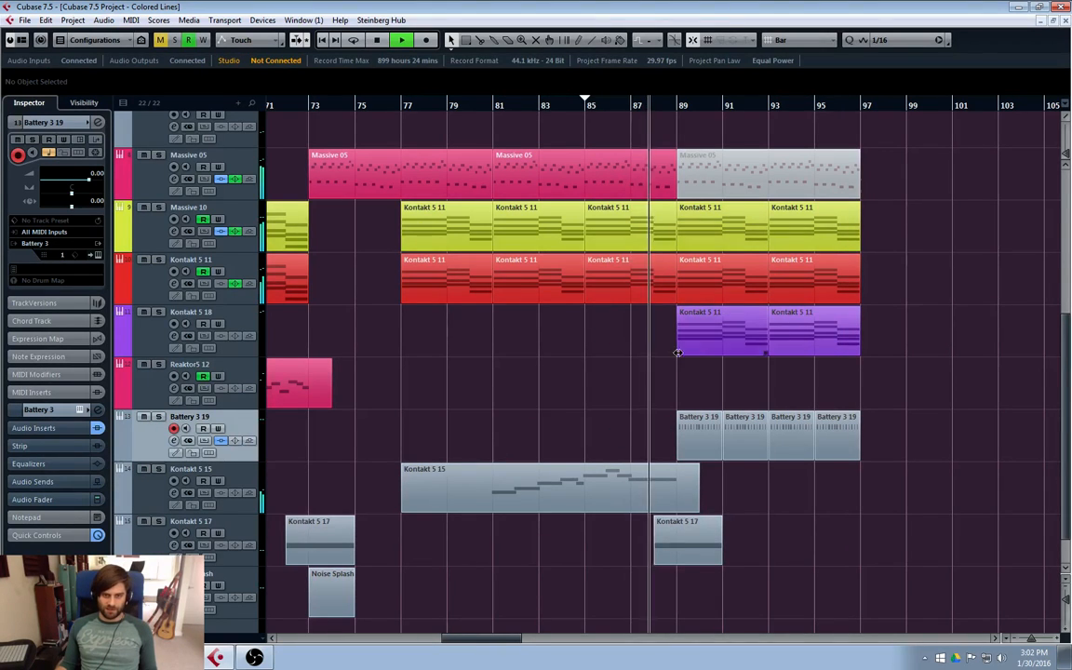
left_click(174, 440)
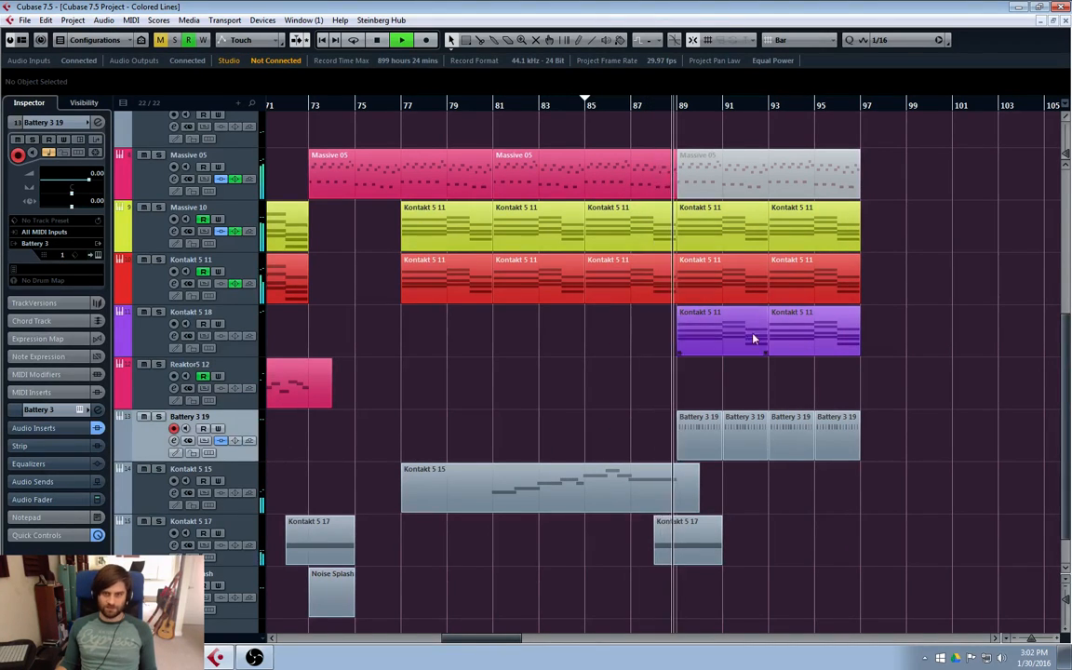
left_click_drag(718, 409, 718, 434)
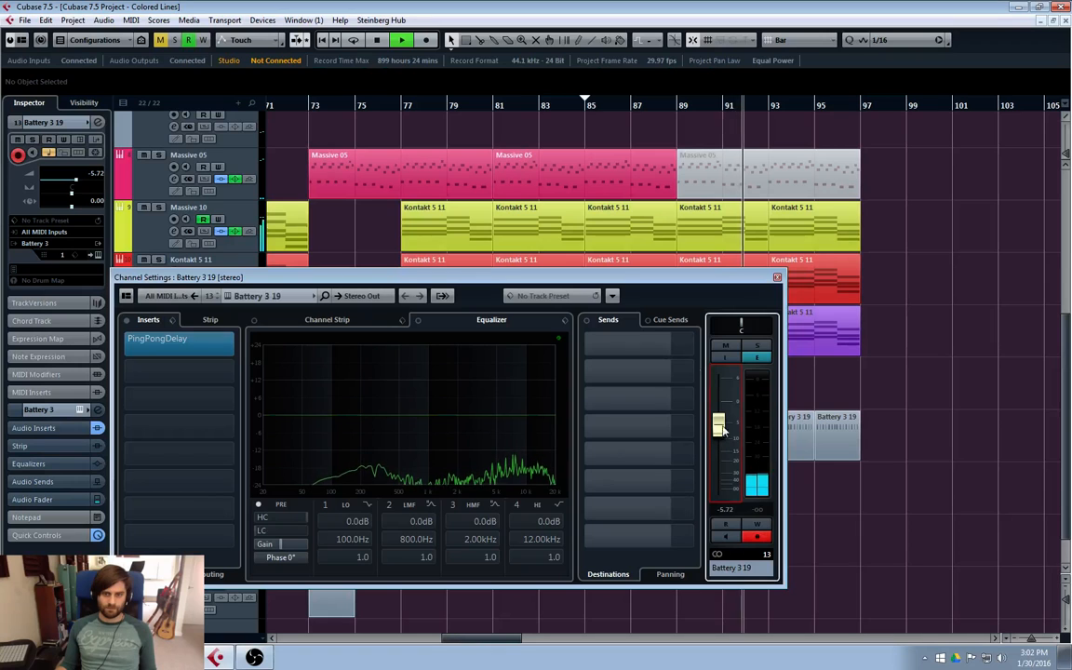
left_click_drag(600, 292, 696, 235)
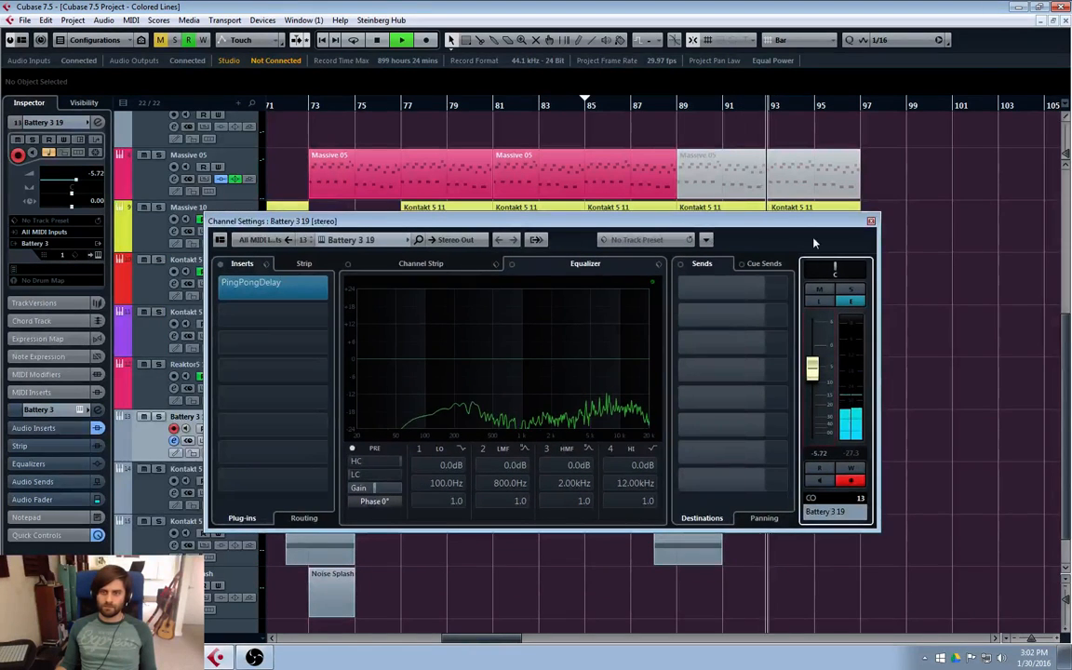
left_click(869, 220)
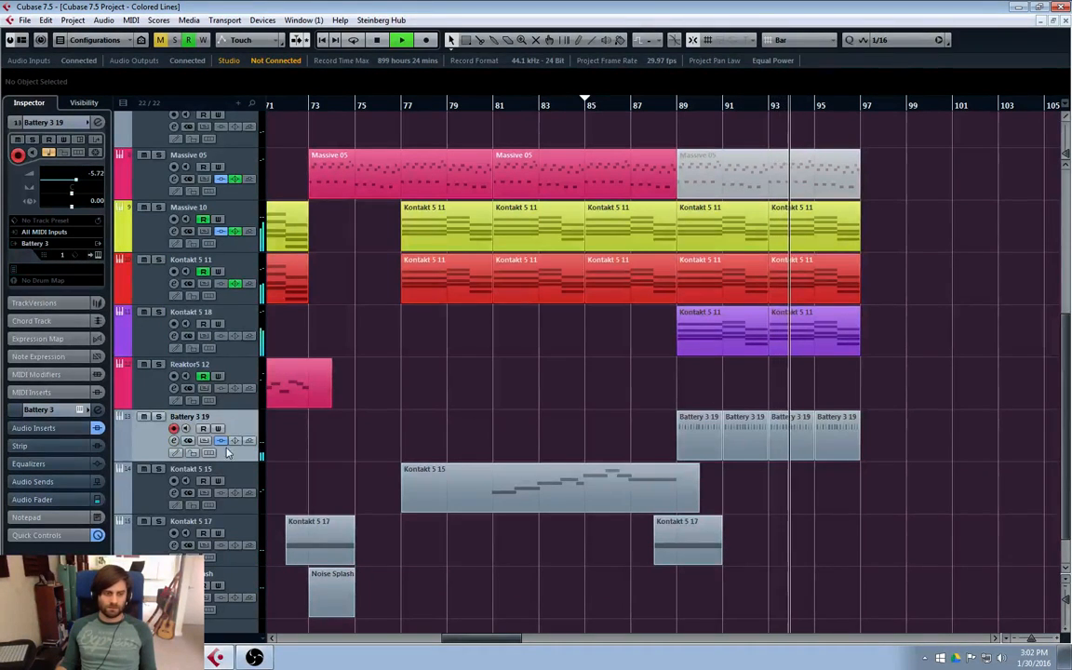
- Add a RoomWorks reverb as the second insert on the Battery 3 19 channel
left_click(173, 440)
left_click(273, 313)
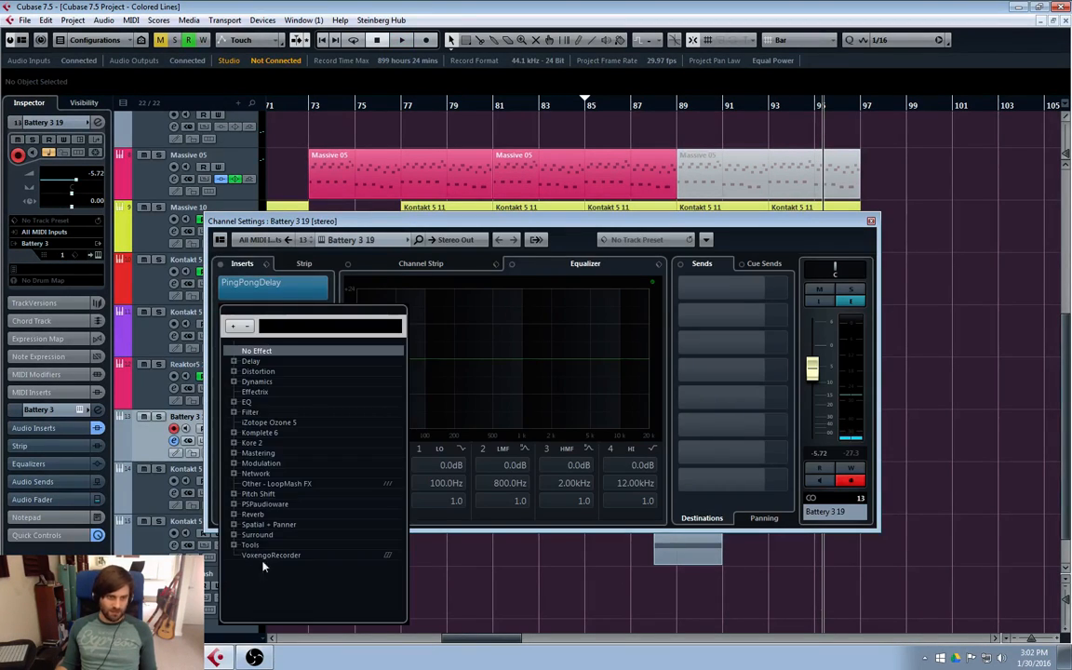
left_click(244, 513)
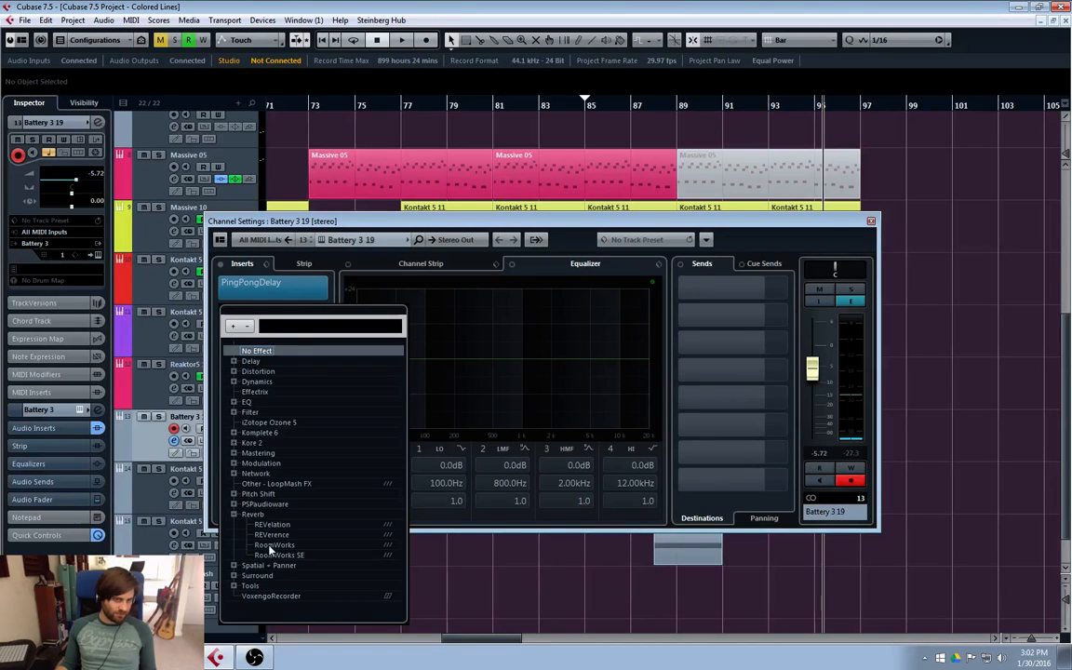
left_click(272, 546)
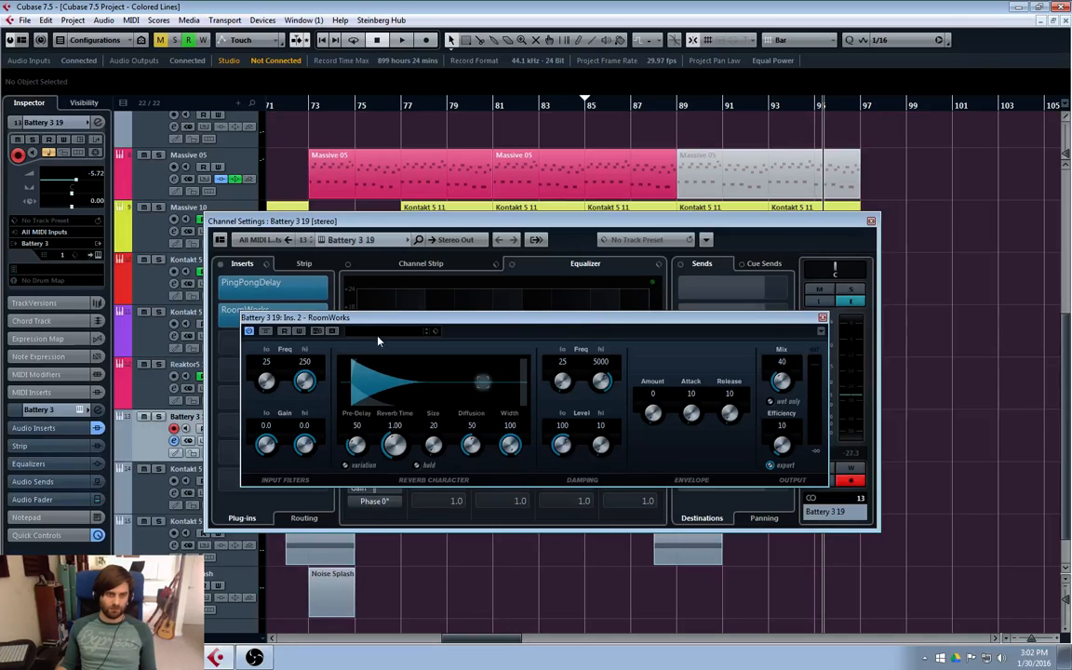
- Browse the RoomWorks presets and load Hall Cathedral 2
left_click(378, 337)
scroll(433, 479, "up", 5)
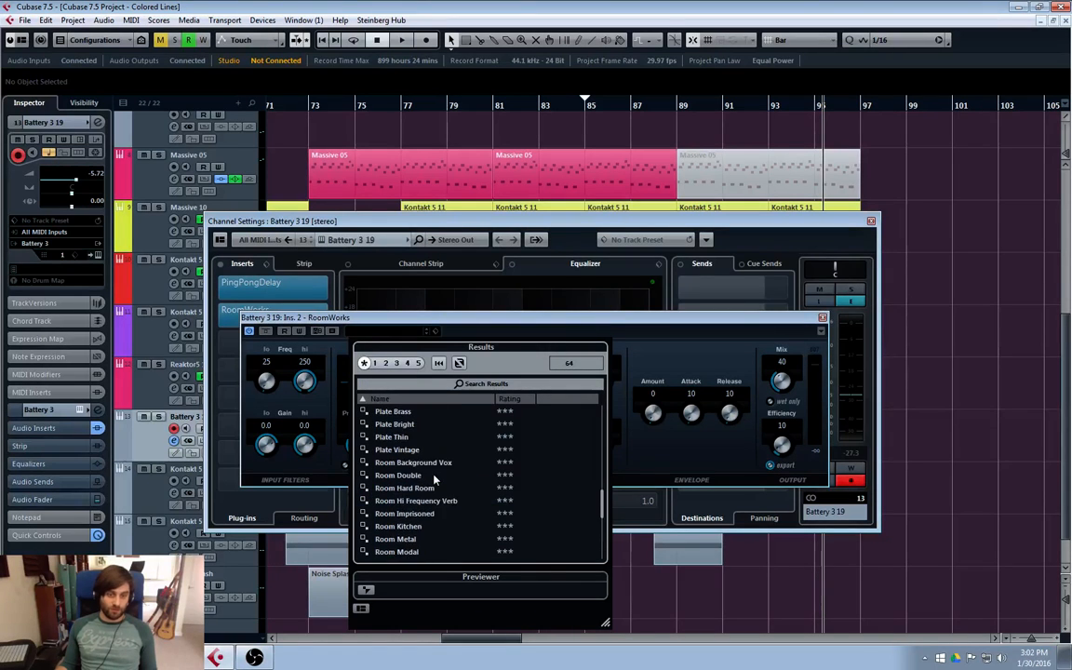
scroll(425, 451, "down", 8)
scroll(428, 452, "down", 1)
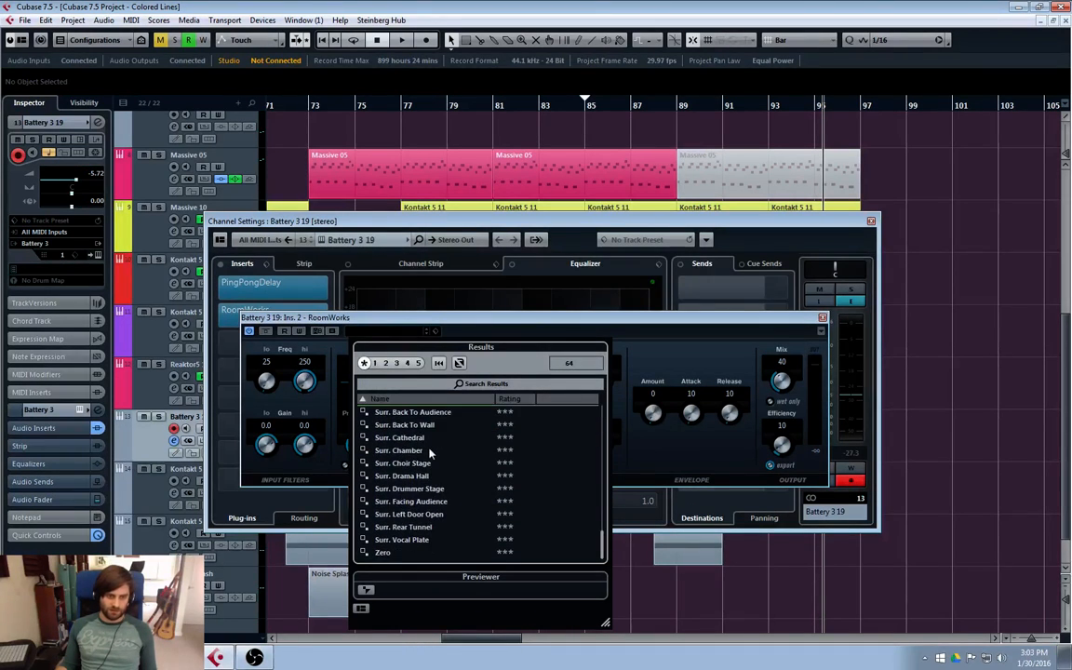
scroll(438, 461, "up", 10)
scroll(479, 479, "up", 3)
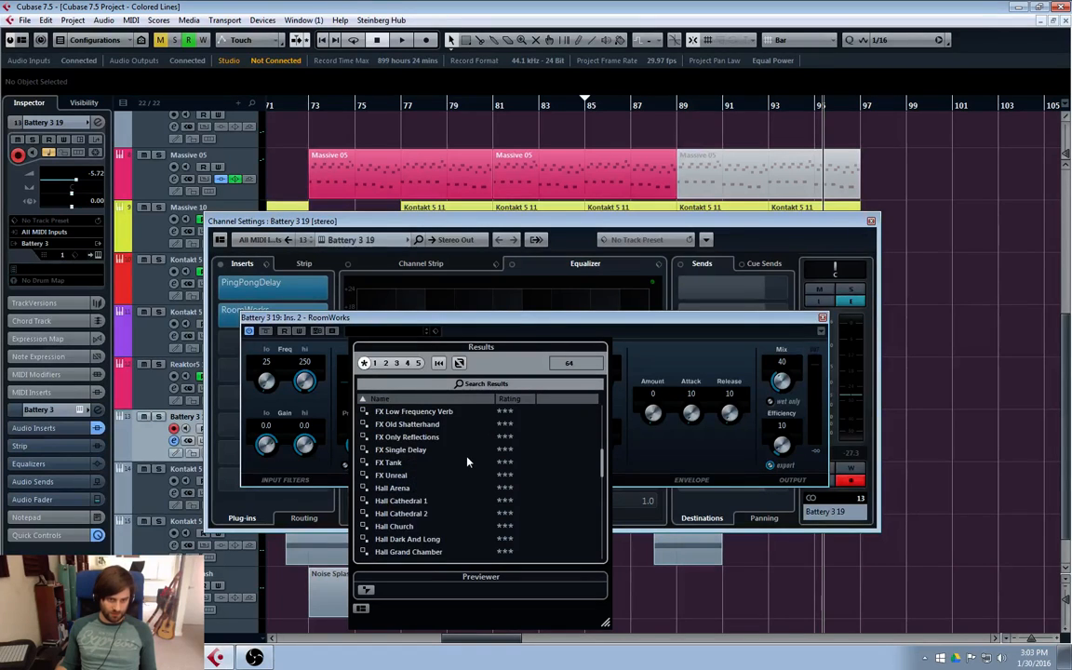
scroll(474, 479, "down", 3)
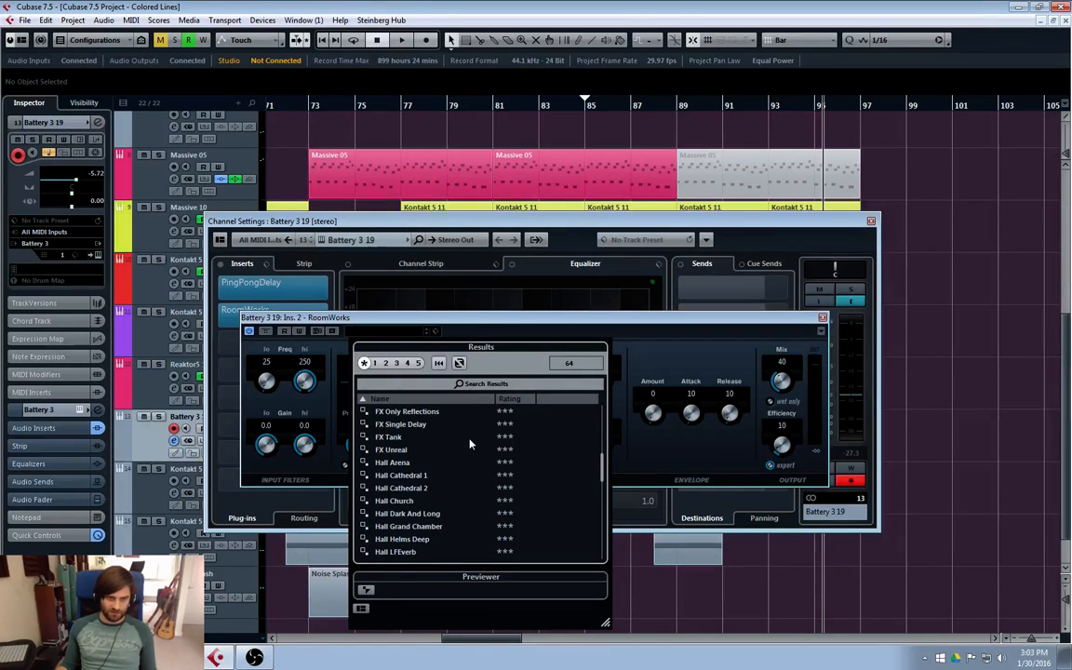
scroll(470, 444, "up", 3)
scroll(456, 465, "down", 4)
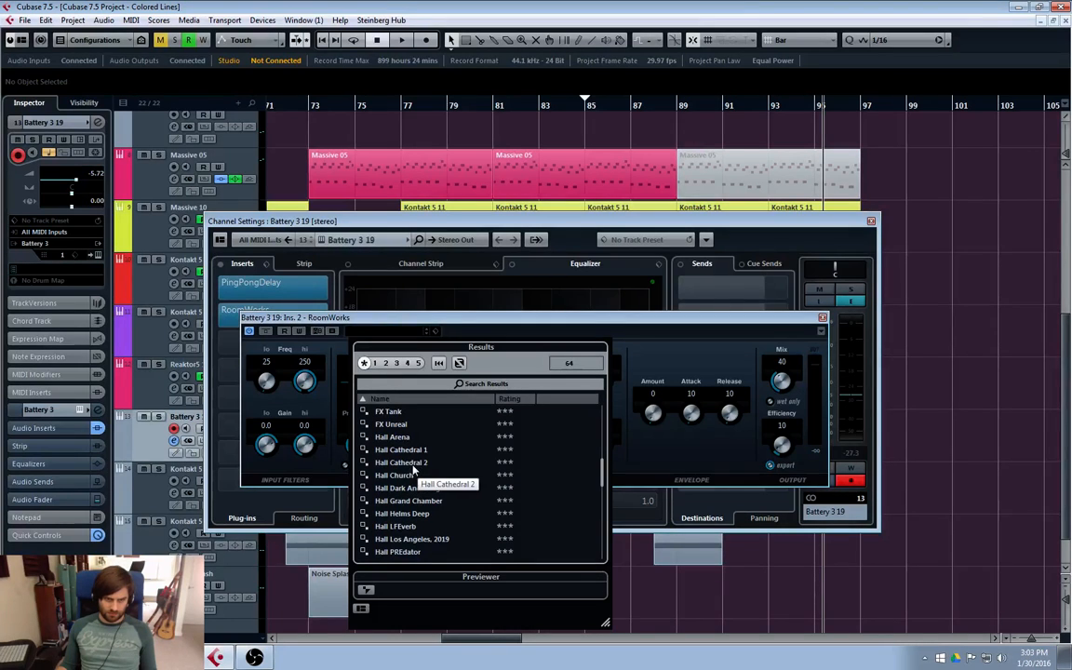
double_click(413, 465)
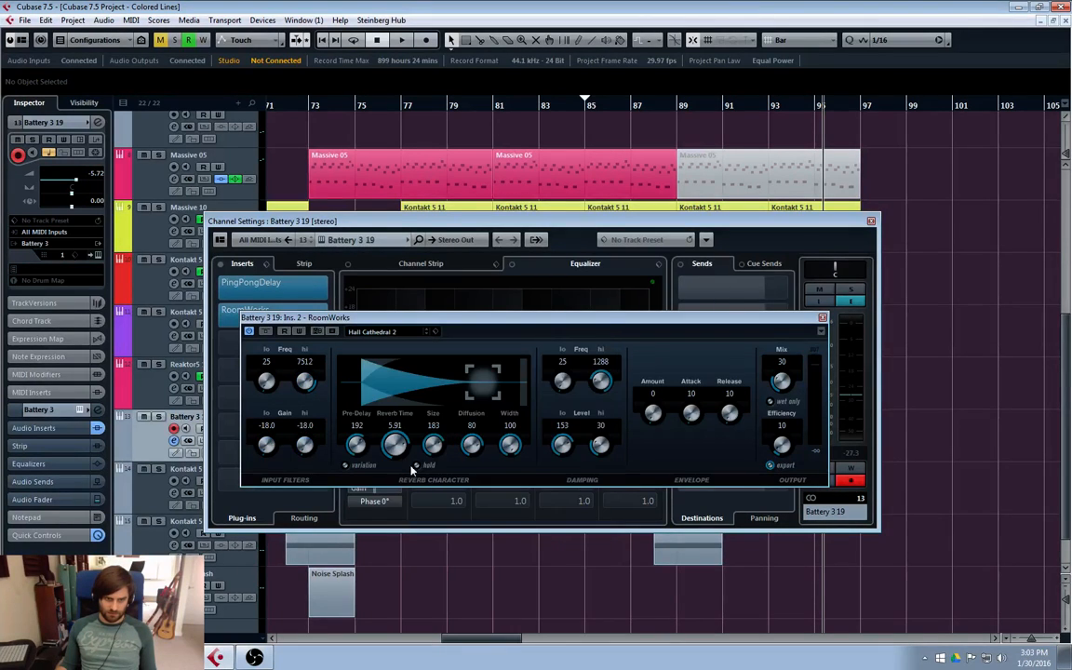
- Look through the RoomWorks presets again and load Hall Grand Chamber
left_click(406, 333)
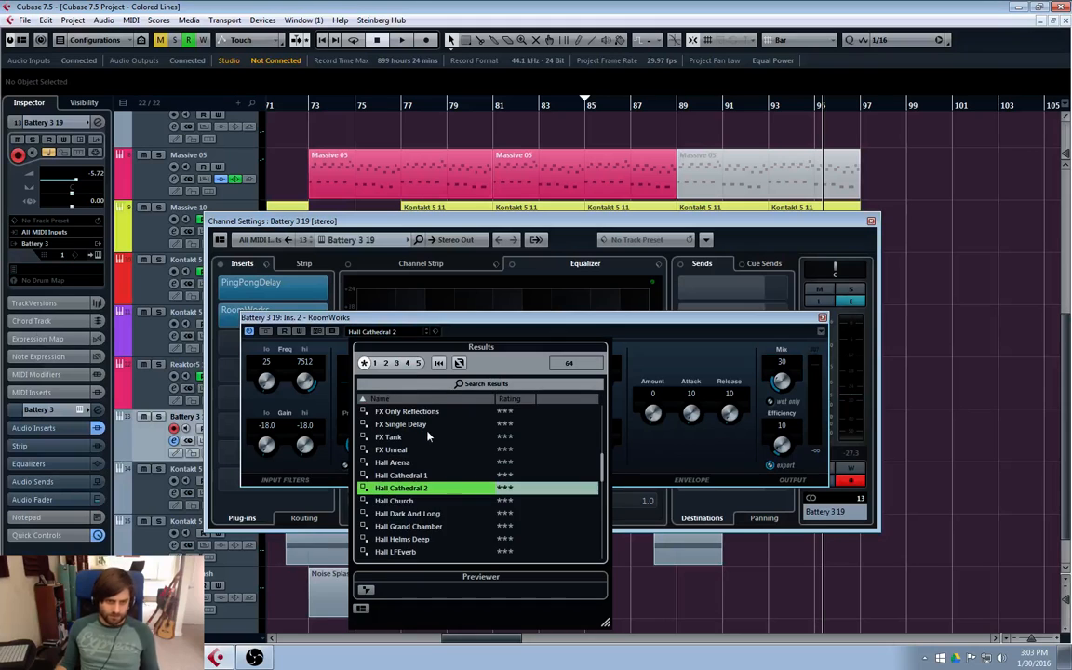
scroll(404, 401, "up", 5)
scroll(477, 474, "up", 4)
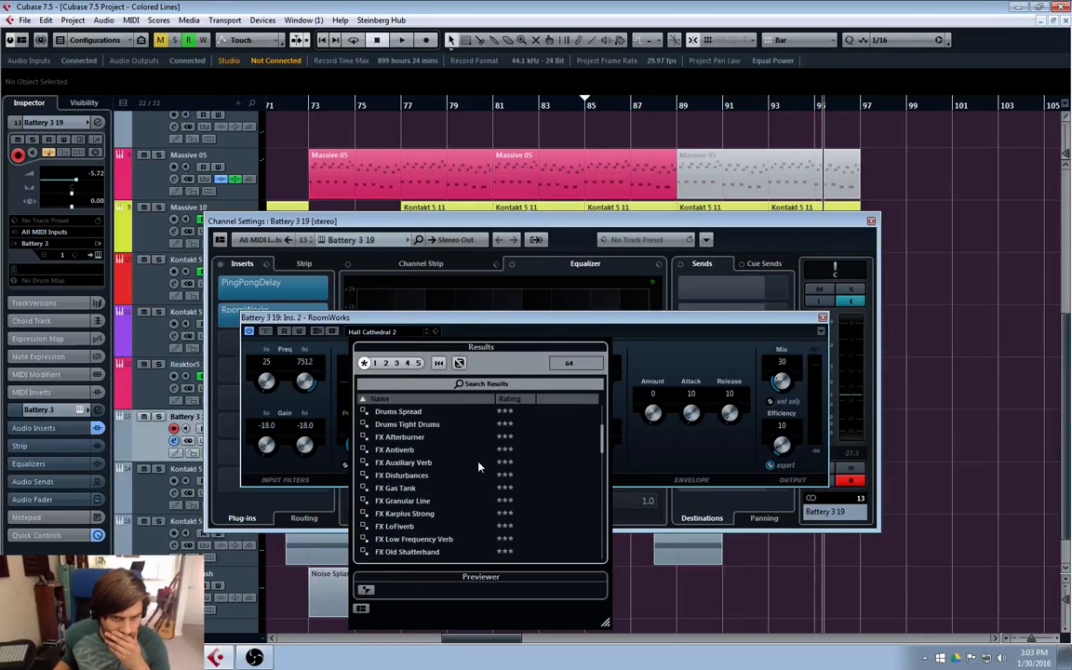
scroll(477, 467, "down", 8)
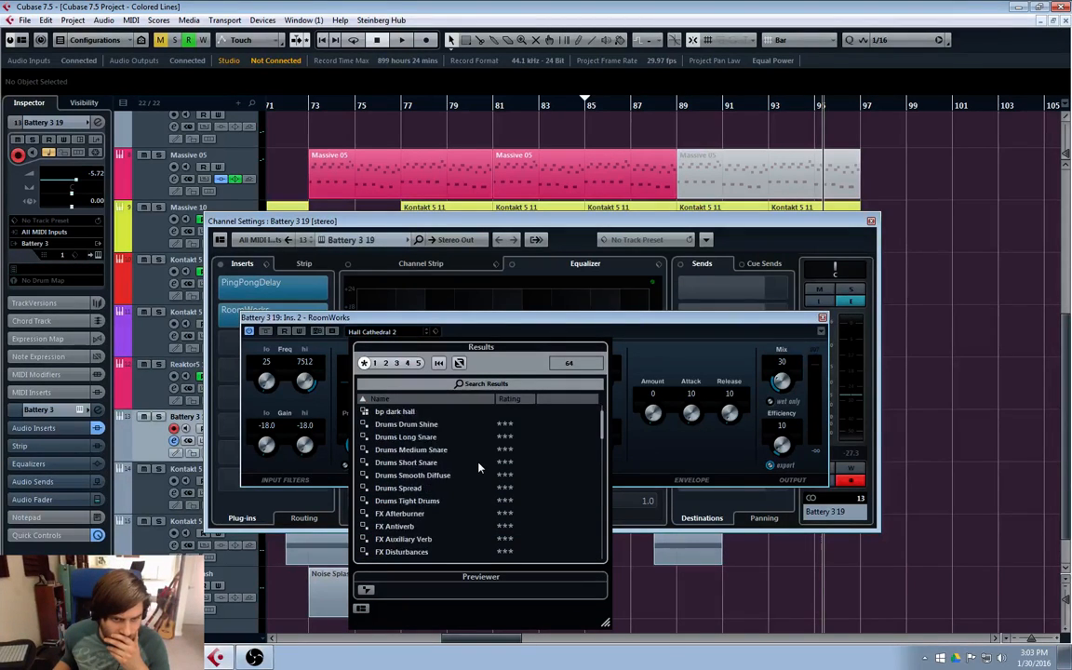
scroll(477, 467, "down", 8)
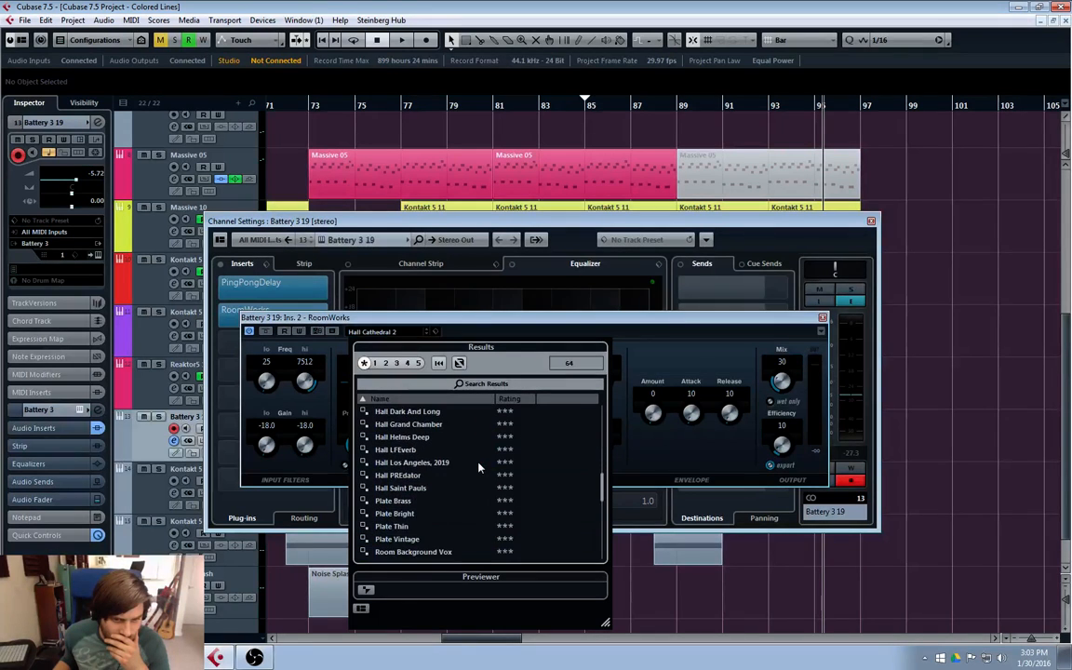
scroll(478, 468, "down", 2)
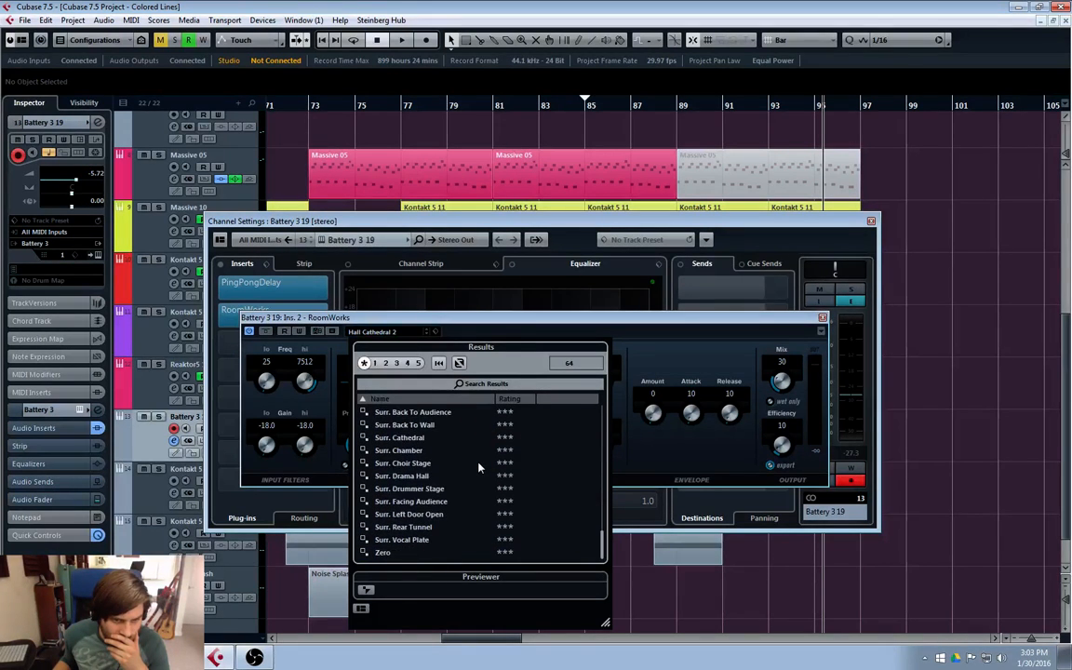
scroll(478, 468, "up", 4)
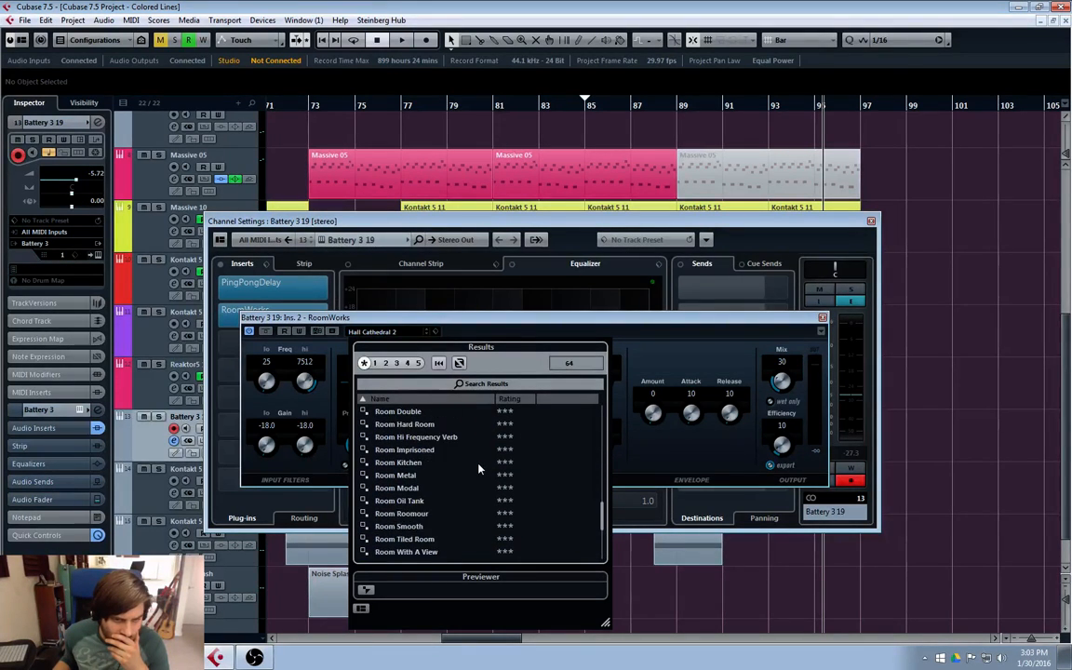
scroll(478, 470, "up", 4)
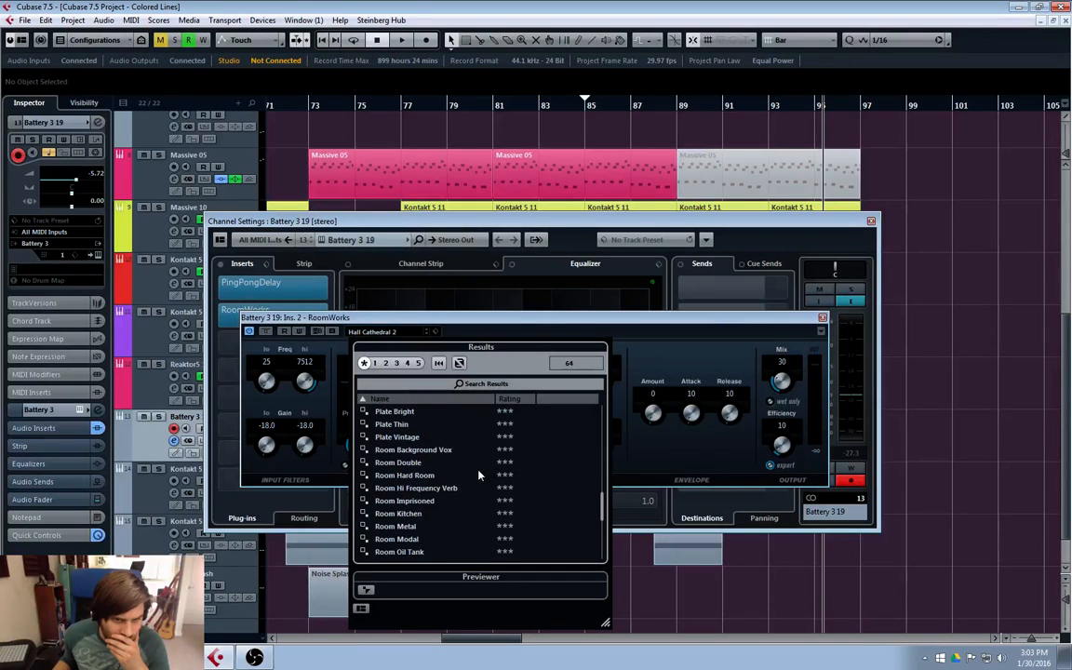
scroll(478, 475, "down", 6)
scroll(474, 474, "up", 6)
scroll(473, 474, "up", 6)
scroll(472, 474, "up", 2)
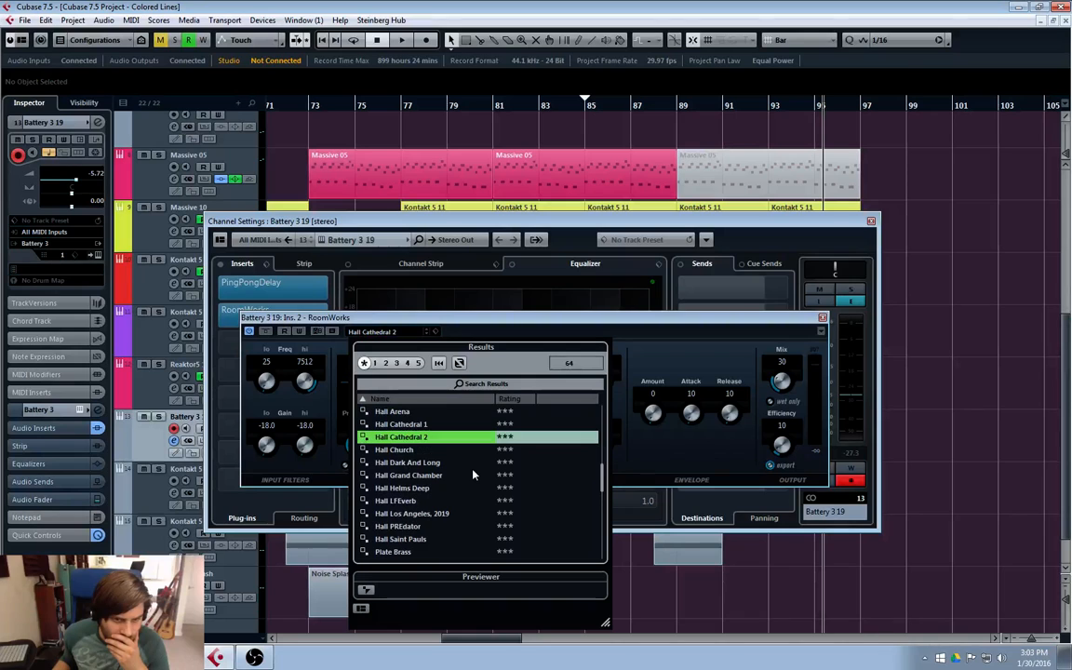
double_click(406, 476)
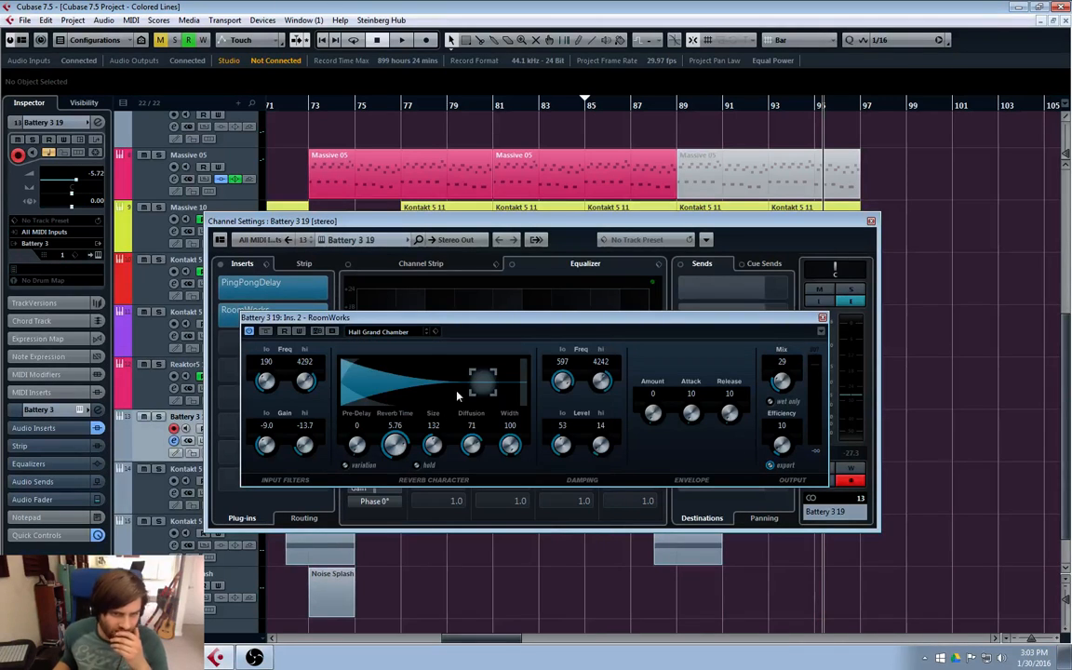
- Lower the RoomWorks mix to about 25 while playing the arrangement from bar 87
left_click(674, 105)
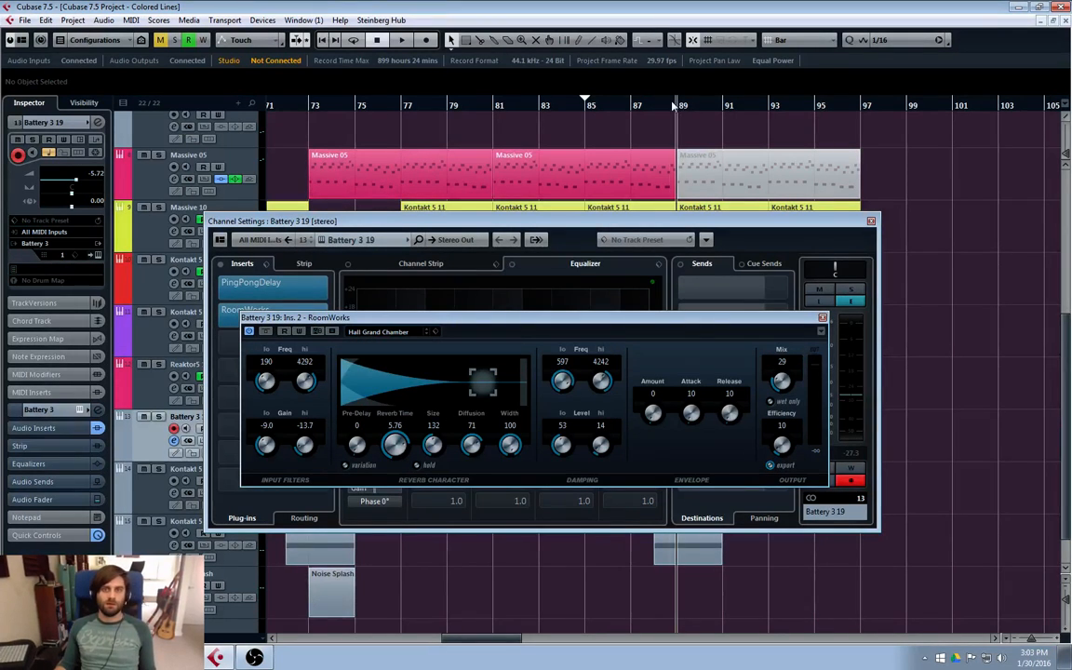
left_click_drag(776, 389, 770, 391)
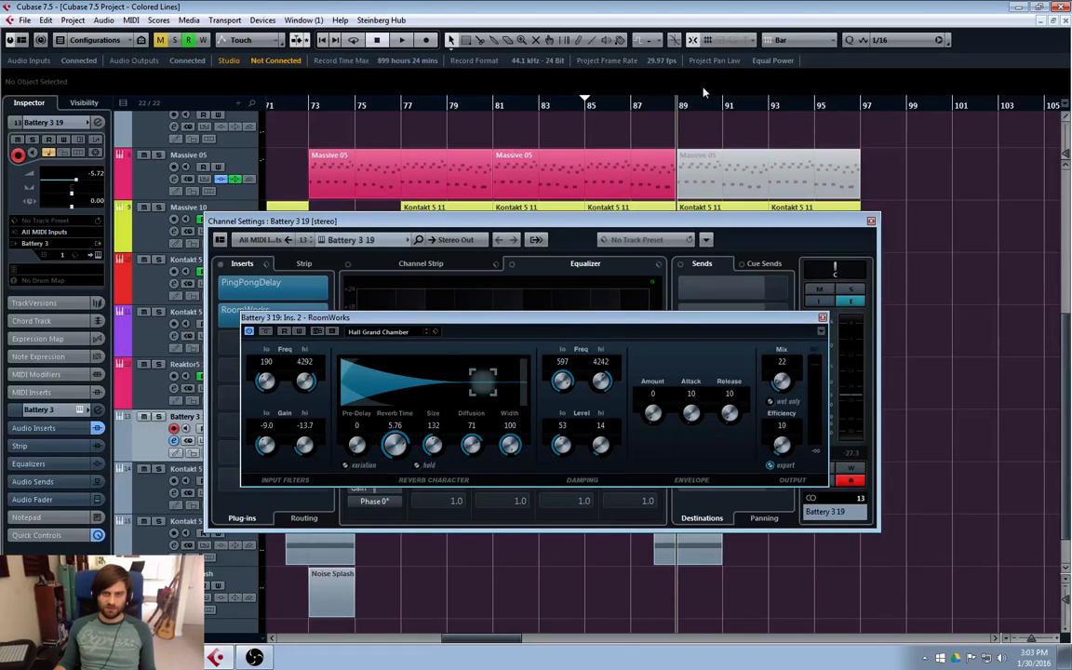
key("space")
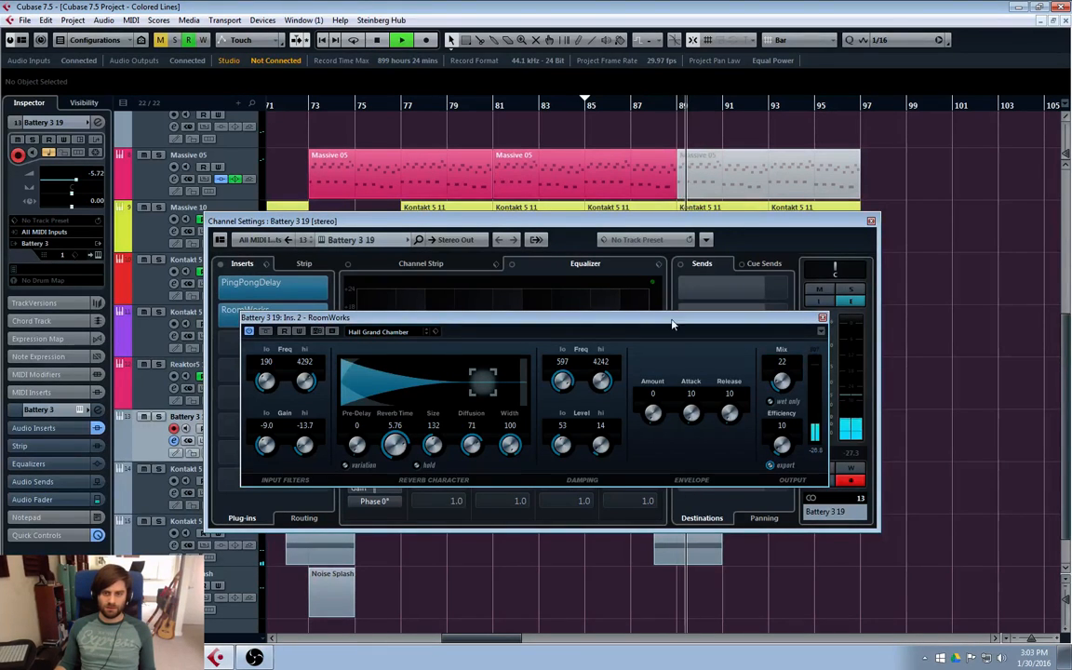
left_click(632, 105)
key("space")
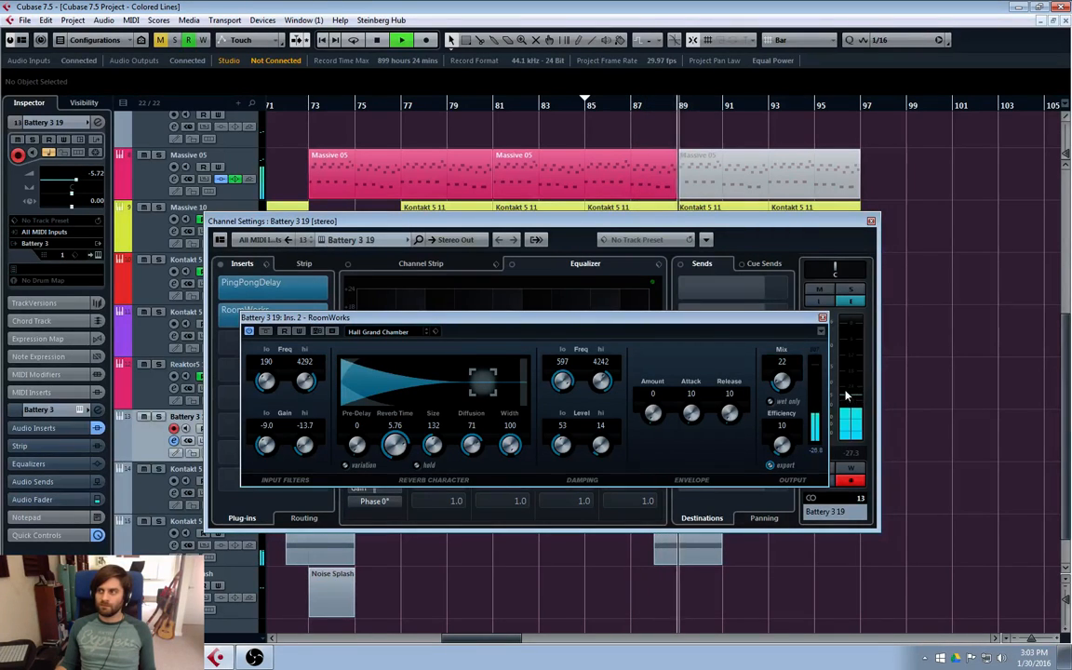
left_click_drag(779, 384, 768, 382)
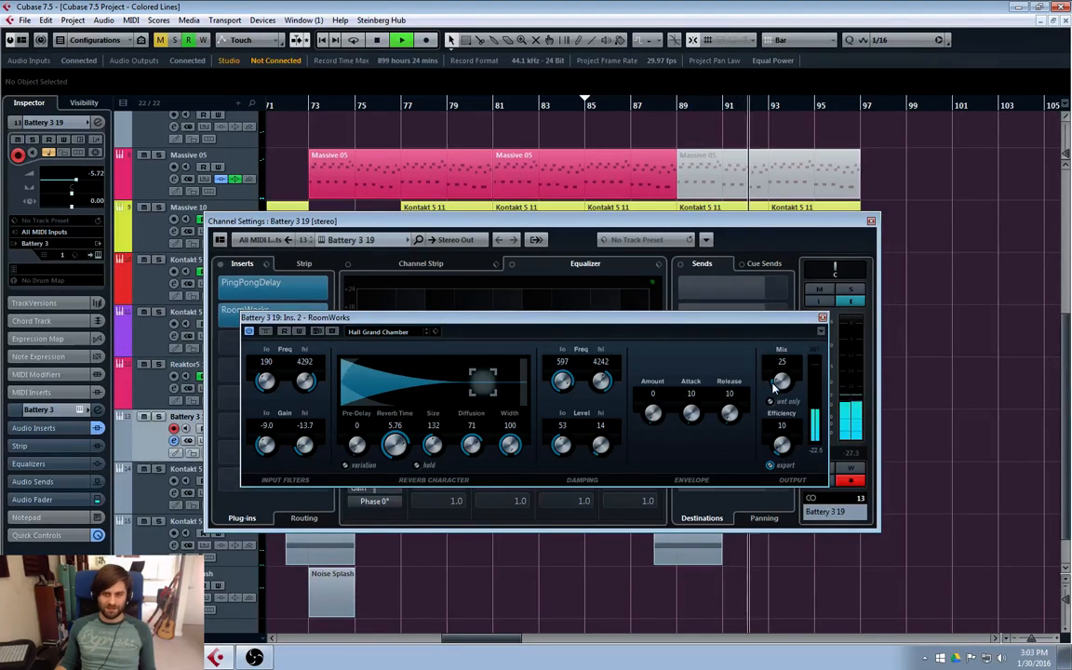
left_click_drag(776, 385, 773, 383)
- Close the RoomWorks and channel settings windows, then stop playback and place the project cursor at bar 81
left_click(821, 317)
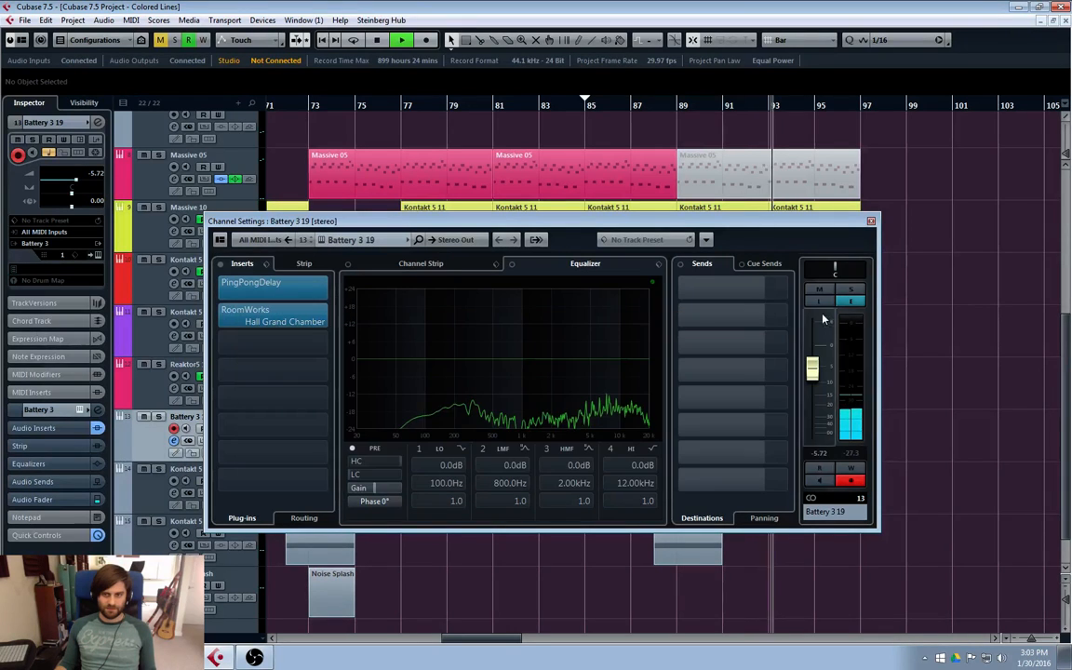
left_click(870, 220)
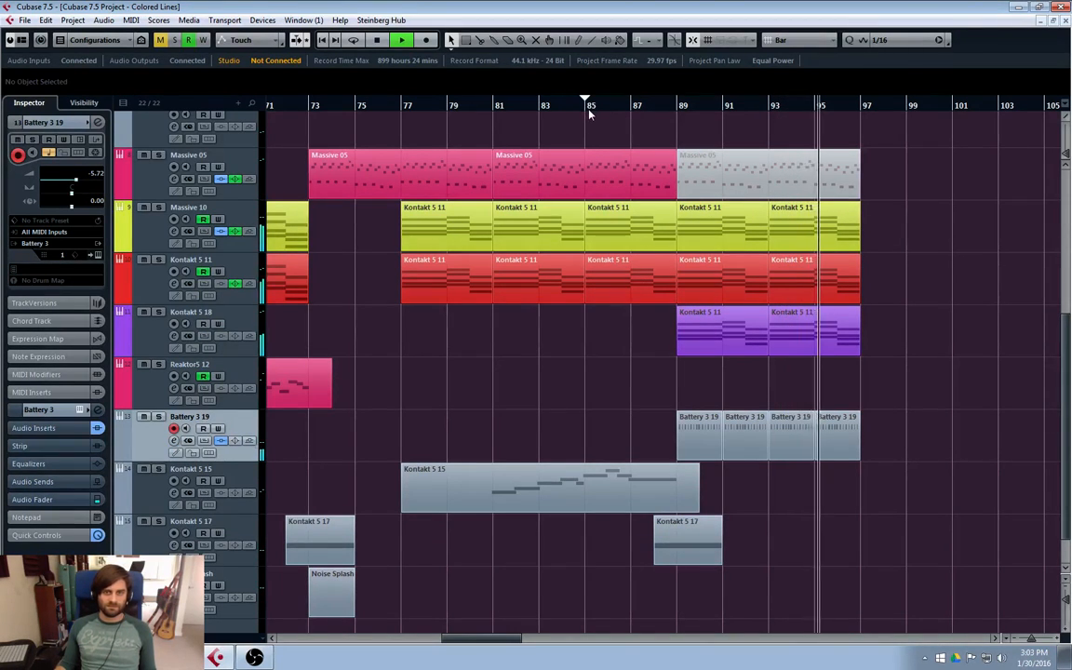
key("space")
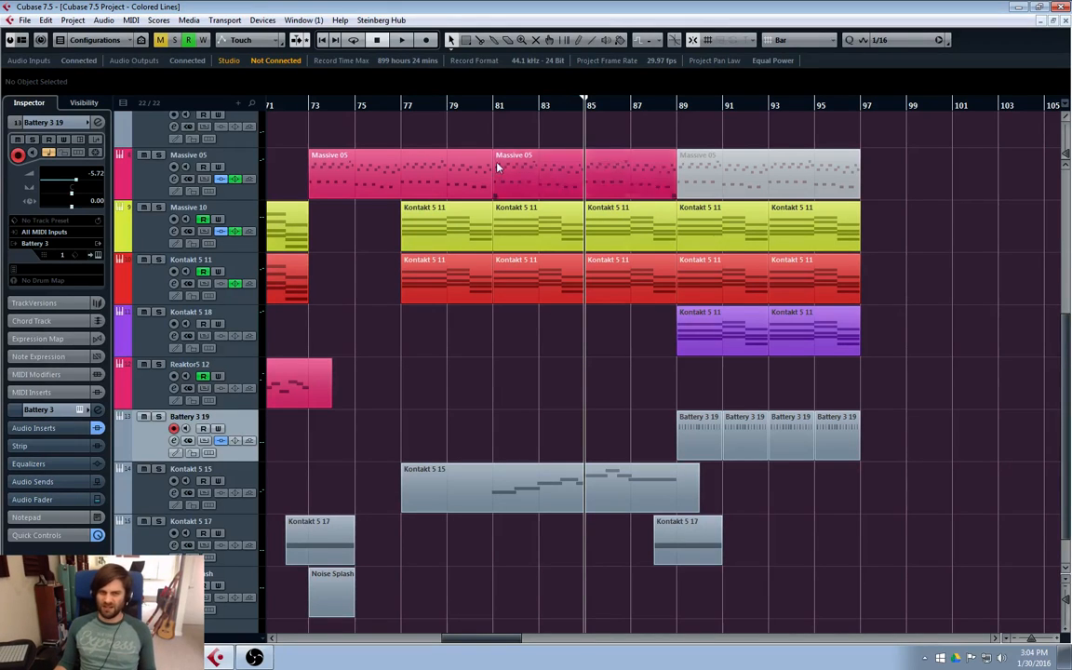
left_click(493, 106)
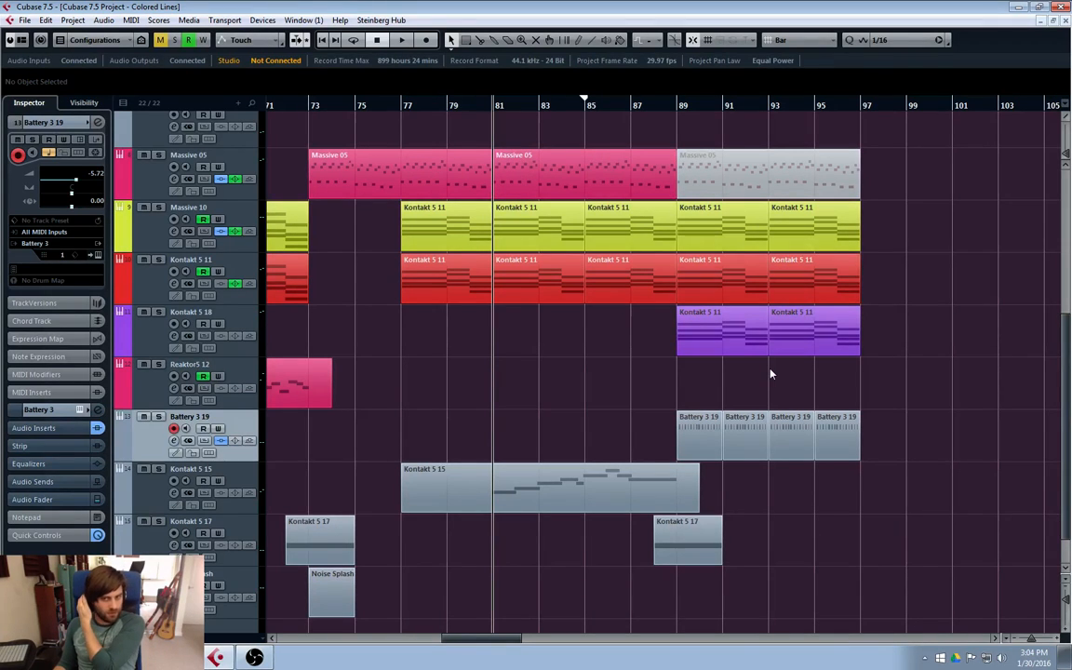
- Select all hi-hat notes in the Battery 3 19 part at bar 89, turn on Iterative Quantize and close the Key Editor
double_click(708, 449)
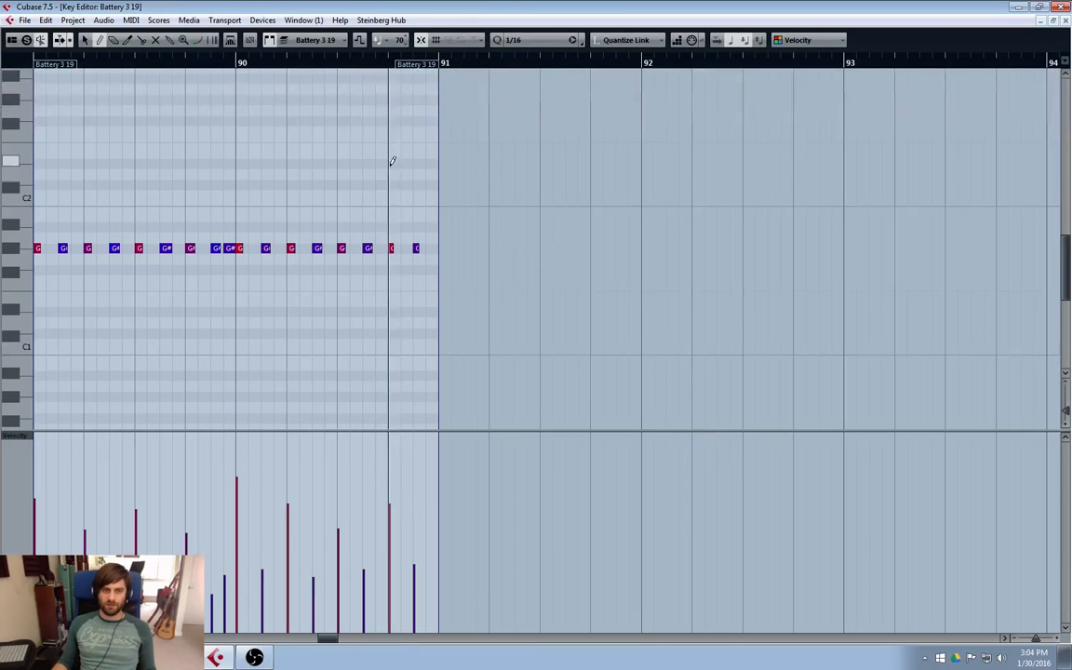
left_click_drag(446, 244, 70, 269)
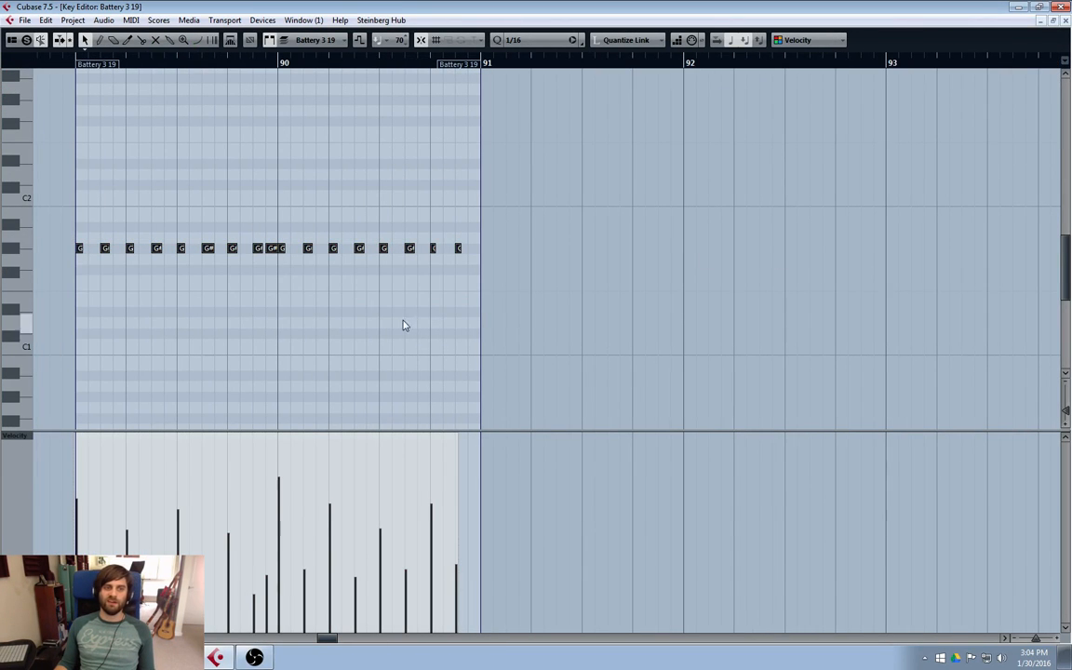
left_click(497, 42)
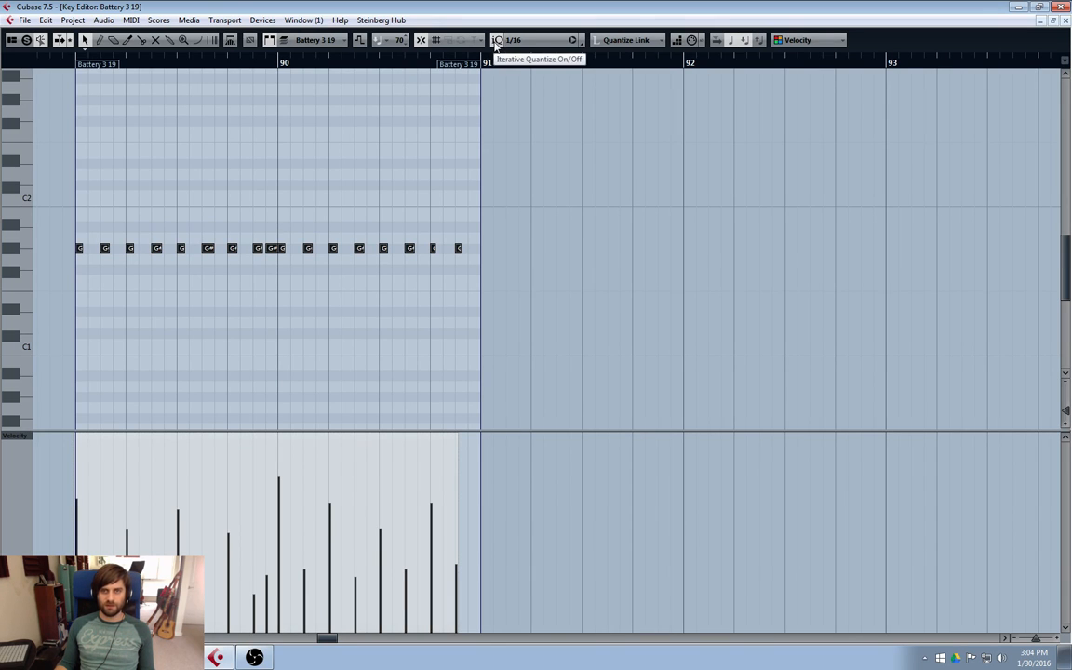
left_click(497, 42)
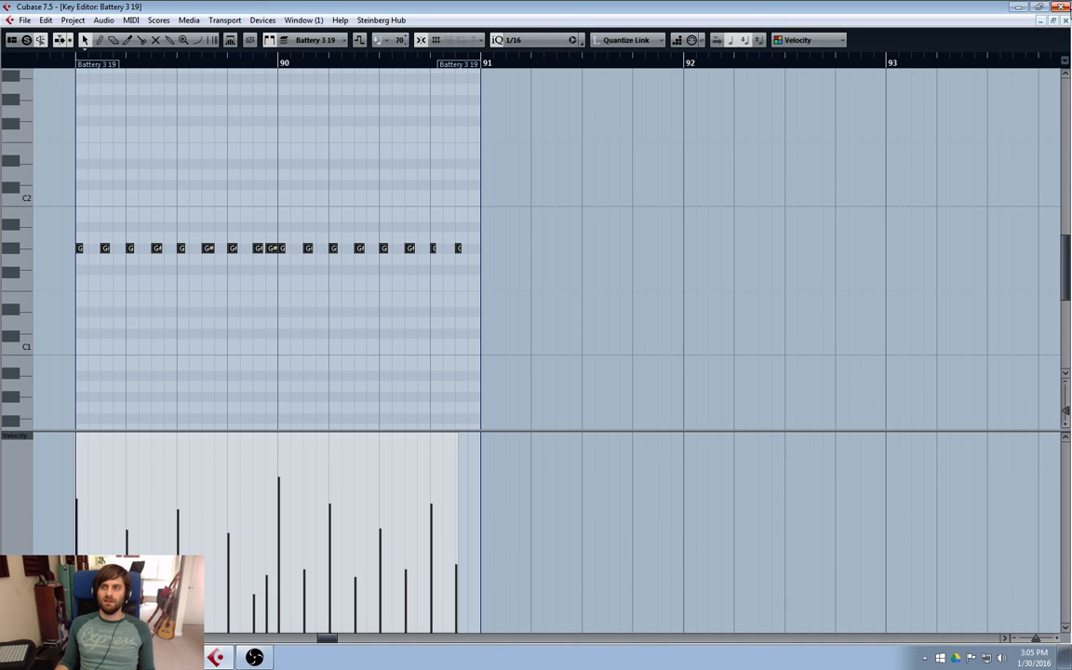
left_click(1066, 20)
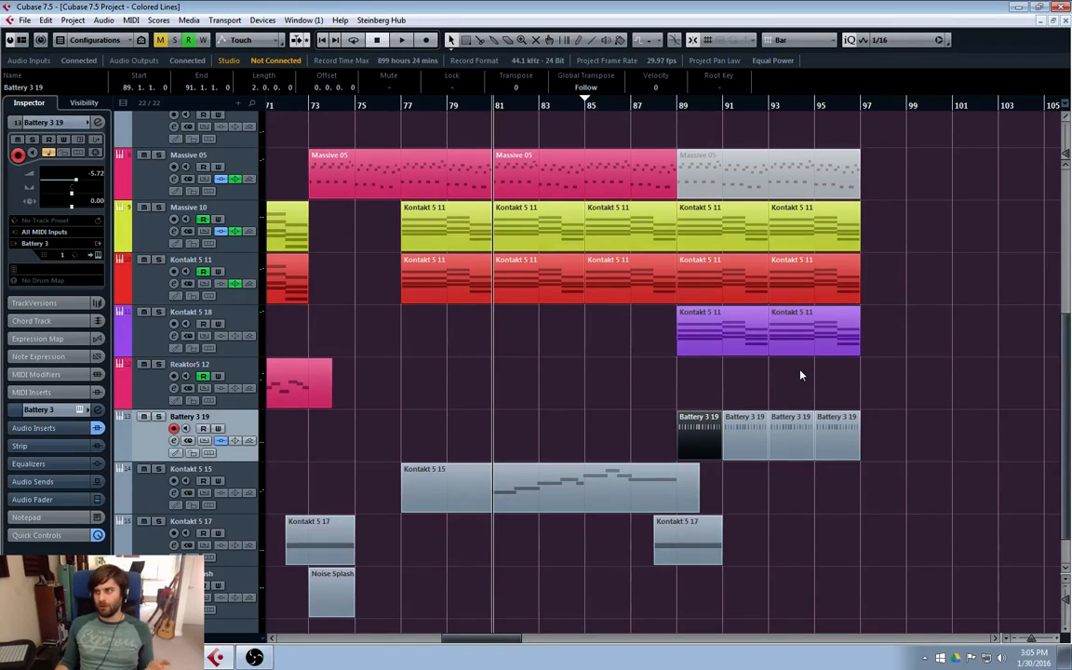
left_click(920, 363)
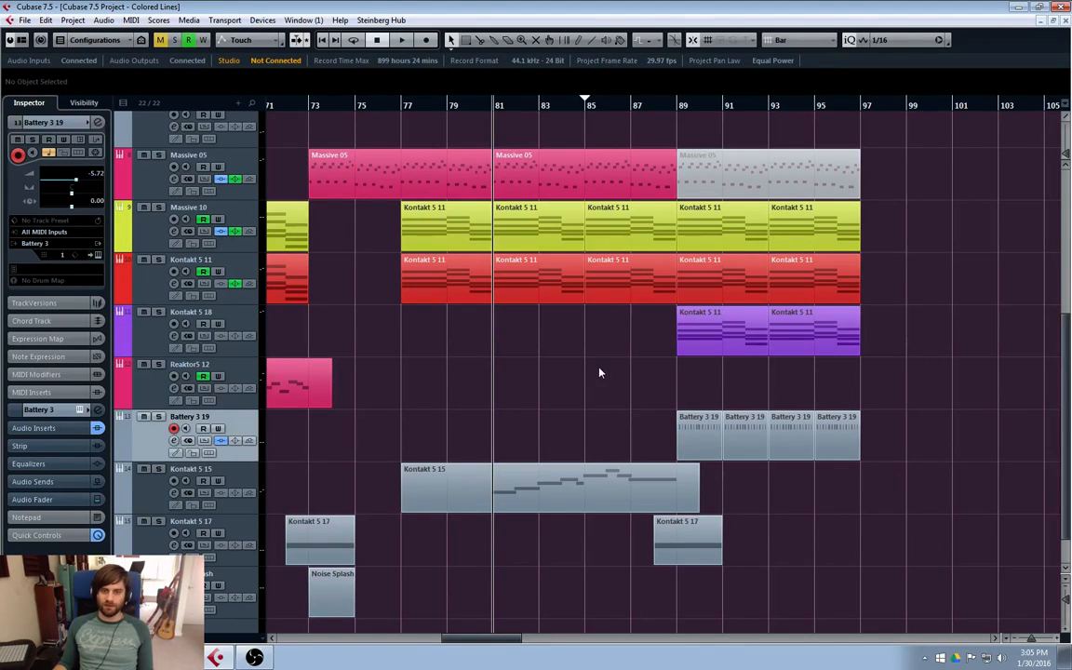
- Play the project from bar 1 to listen to the arrangement, with the uppermost tracks in view
key("period")
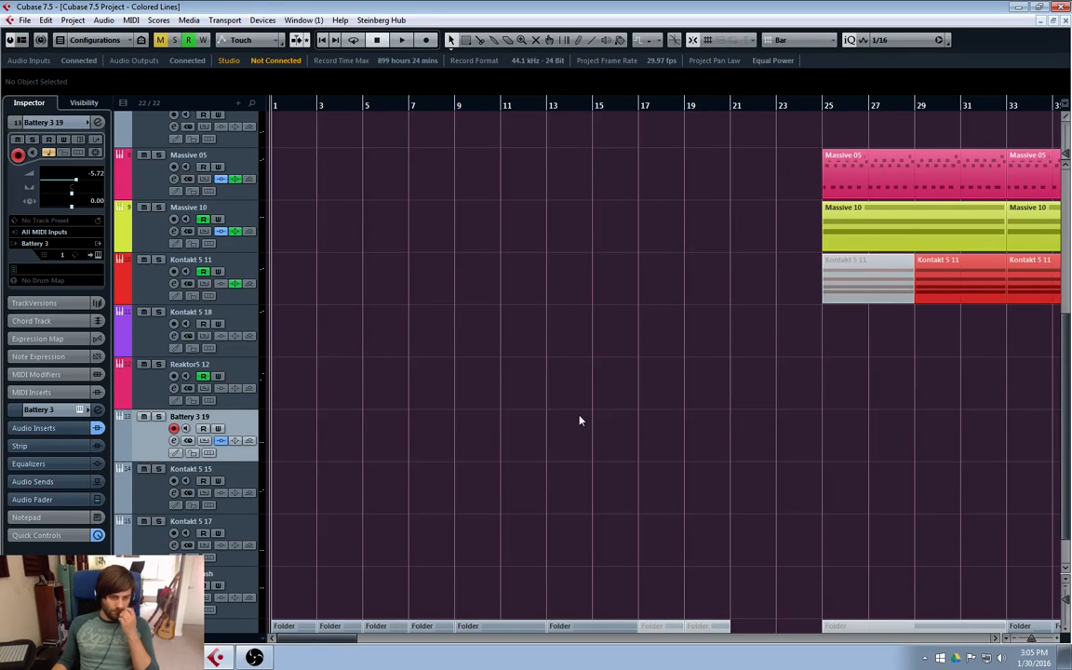
key("space")
scroll(555, 407, "up", 4)
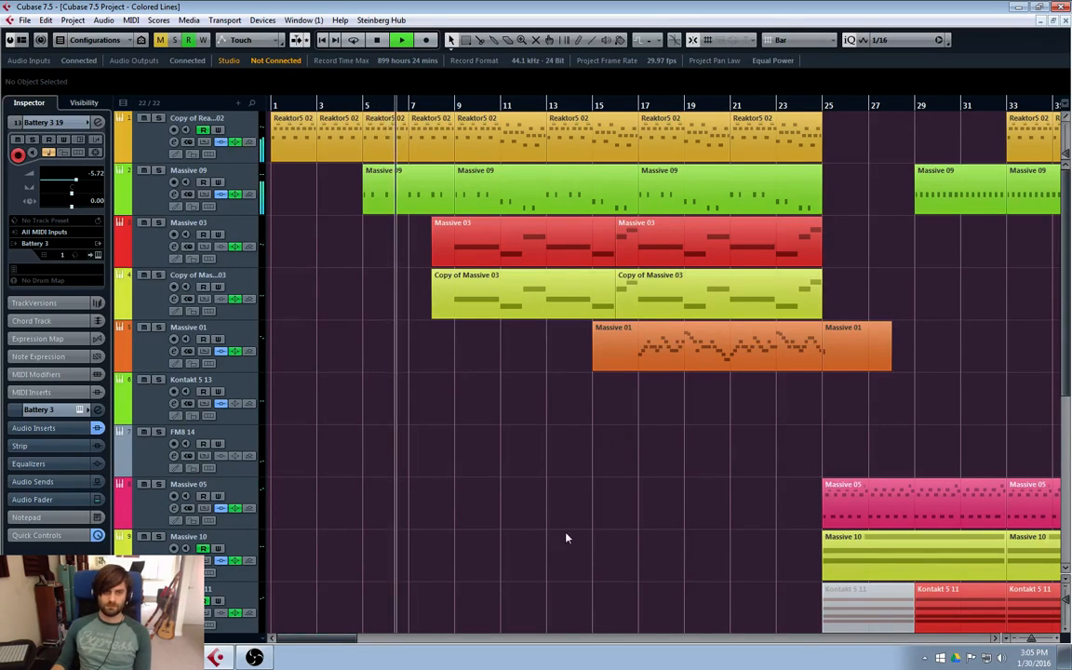
- Flatten the third EQ band on the Massive 09 channel to 0.0 dB at about 118 Hz and close its channel settings
left_click(173, 200)
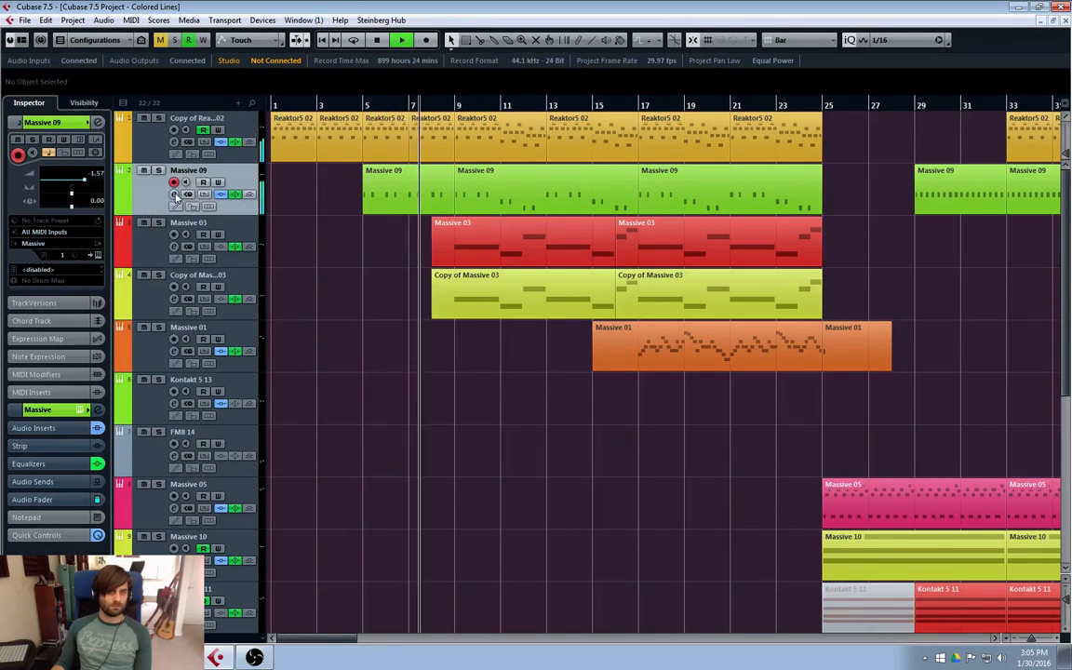
left_click(175, 195)
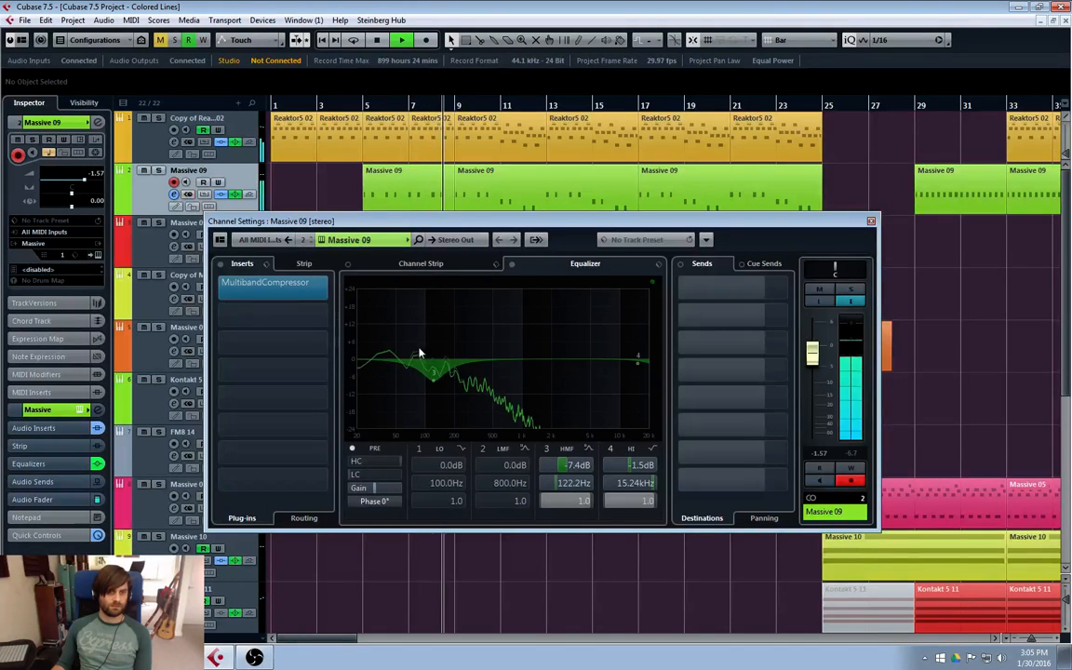
left_click_drag(433, 378, 431, 359)
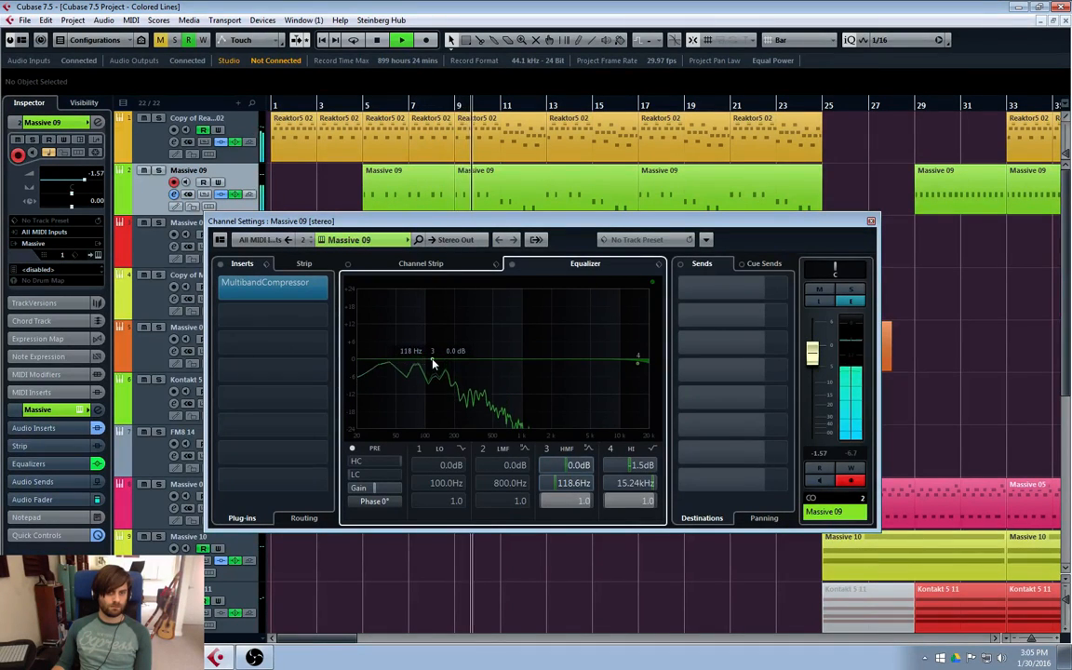
left_click(869, 221)
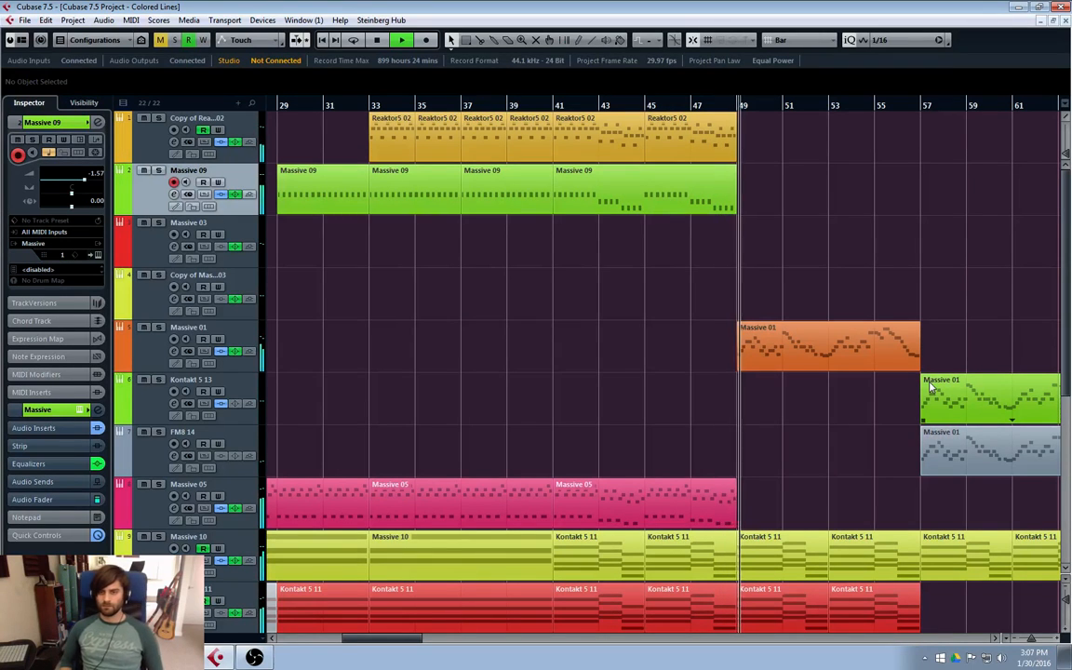
- Raise the Kontakt 5 15 channel level to -14.7 while the arrangement plays, and close its channel settings
scroll(952, 278, "down", 2)
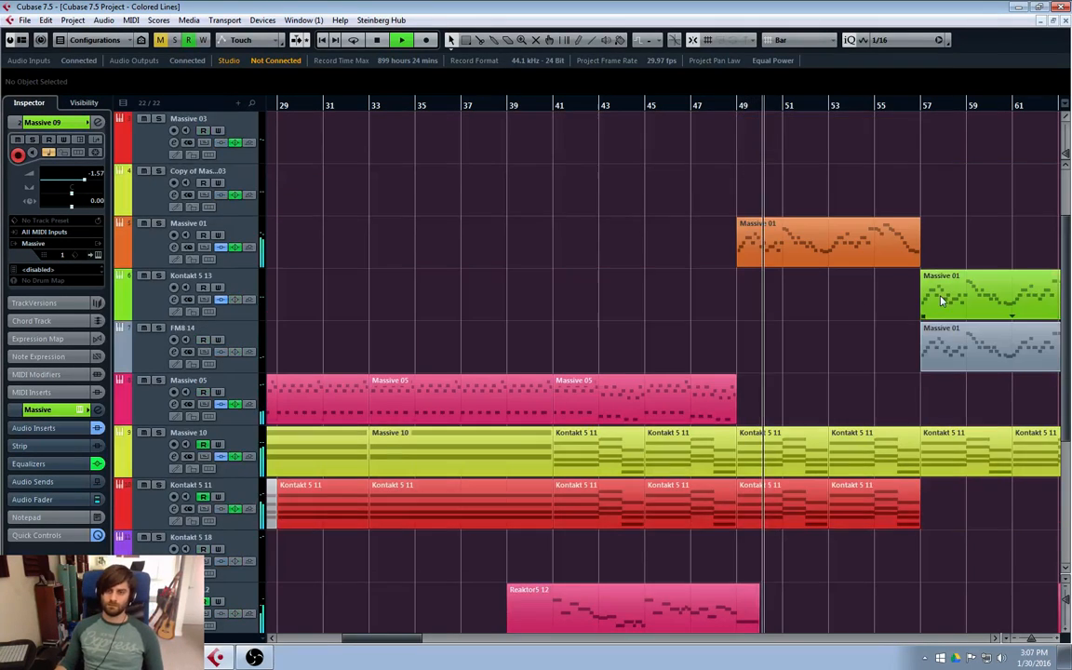
scroll(728, 375, "down", 2)
left_click_drag(376, 640, 418, 642)
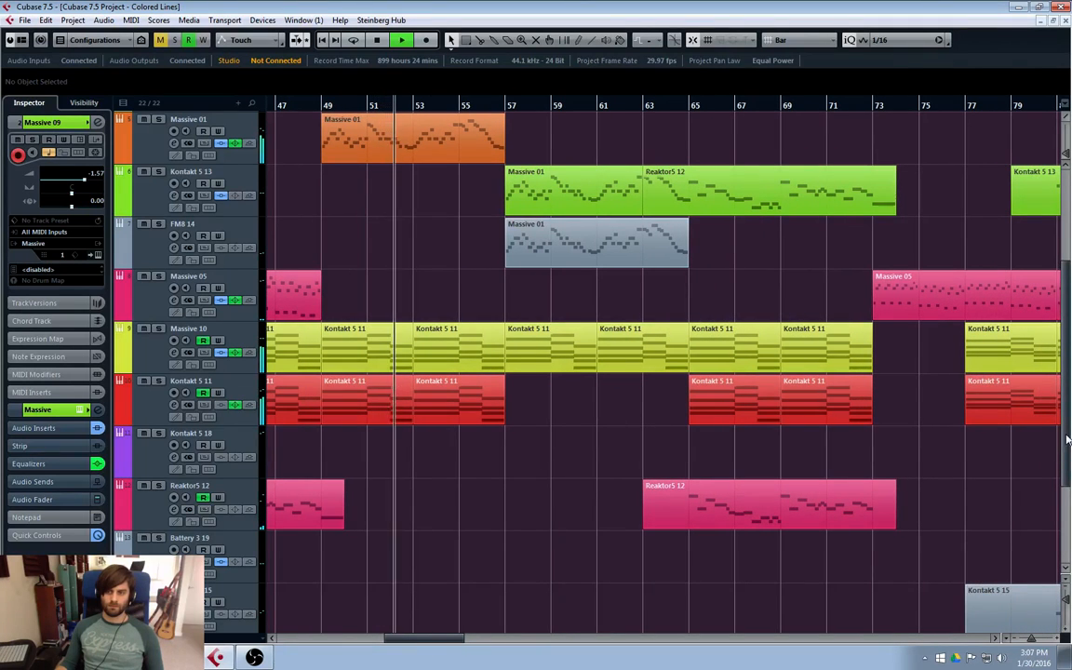
scroll(1043, 477, "up", 3)
scroll(562, 518, "down", 2)
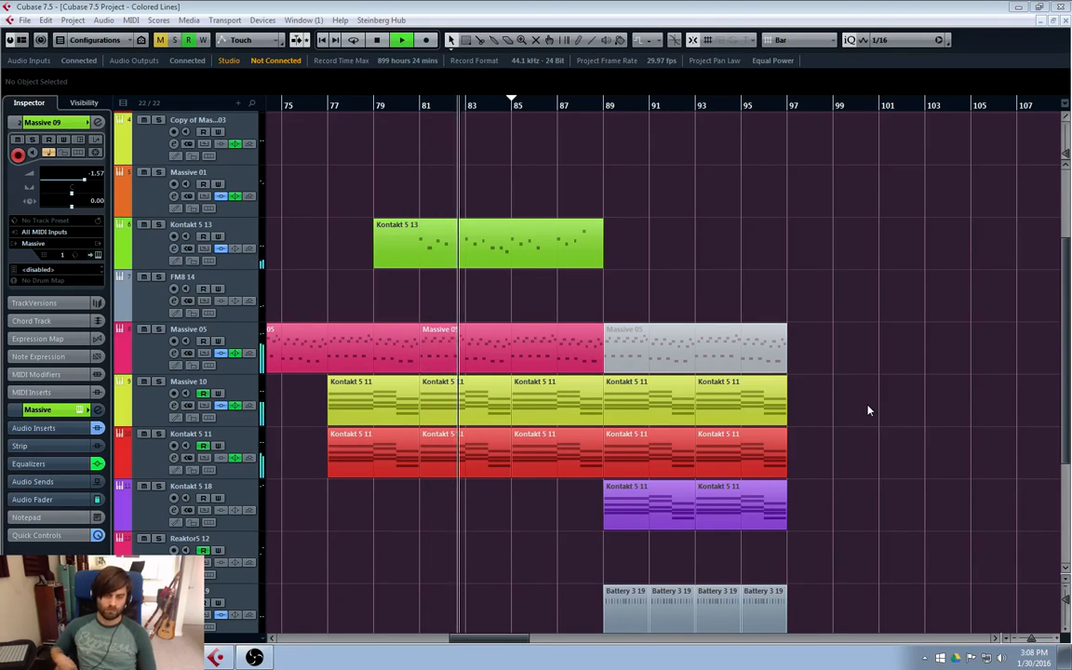
scroll(851, 378, "down", 4)
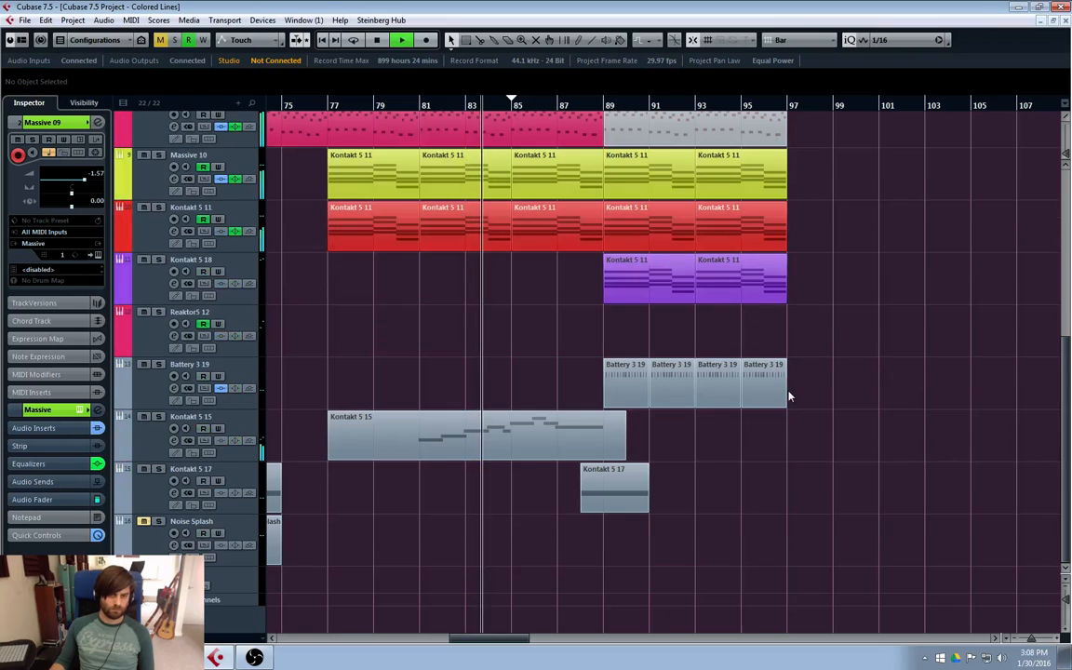
left_click(138, 444)
left_click(174, 440)
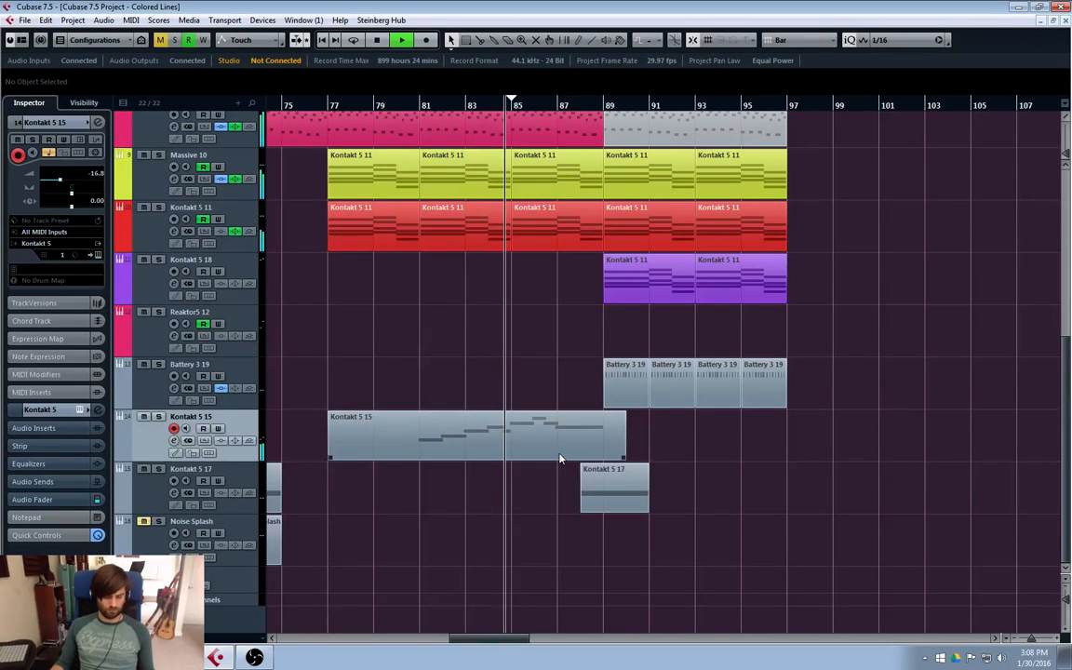
left_click_drag(814, 402, 815, 397)
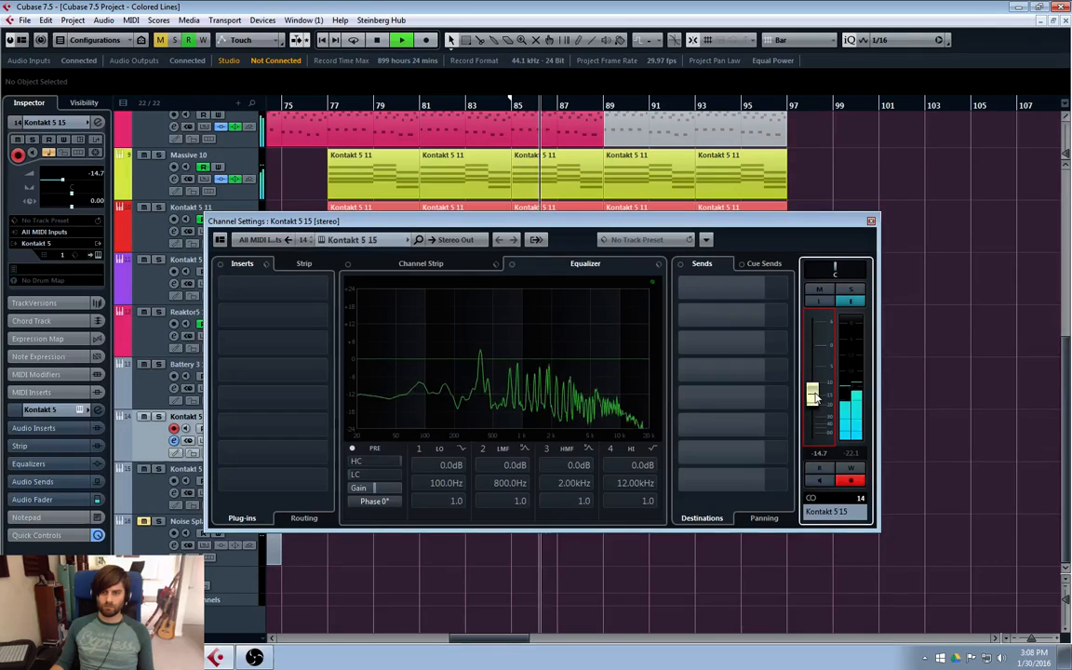
left_click(871, 221)
- Listen through the closing section to bar 97, selecting the Battery 3 19 track on the way, and stop playback
key("f")
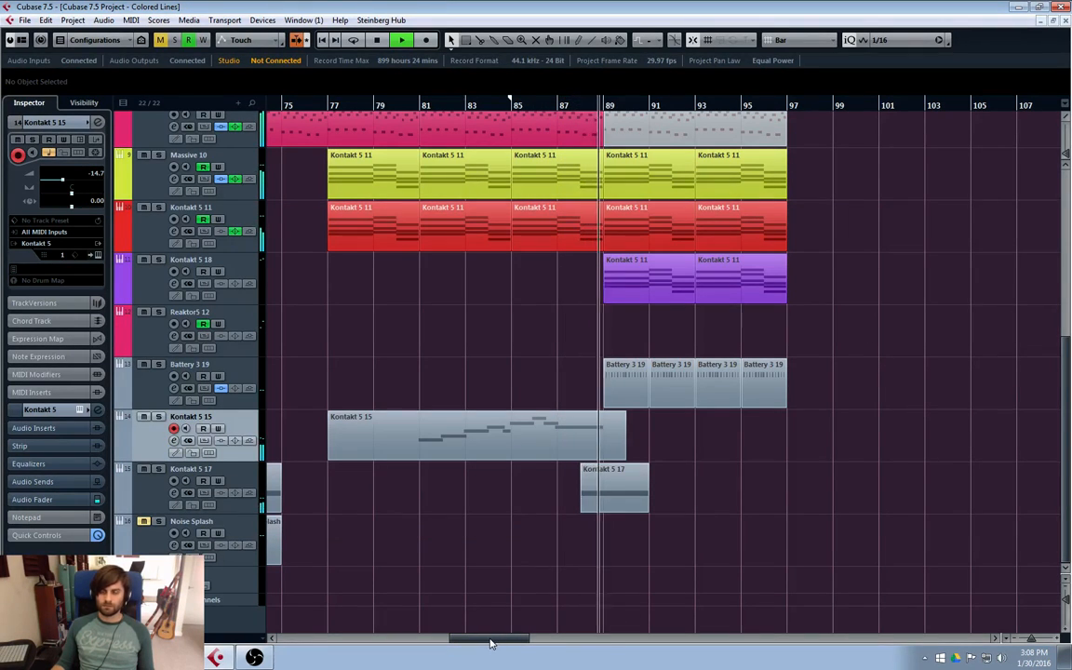
left_click_drag(490, 640, 492, 640)
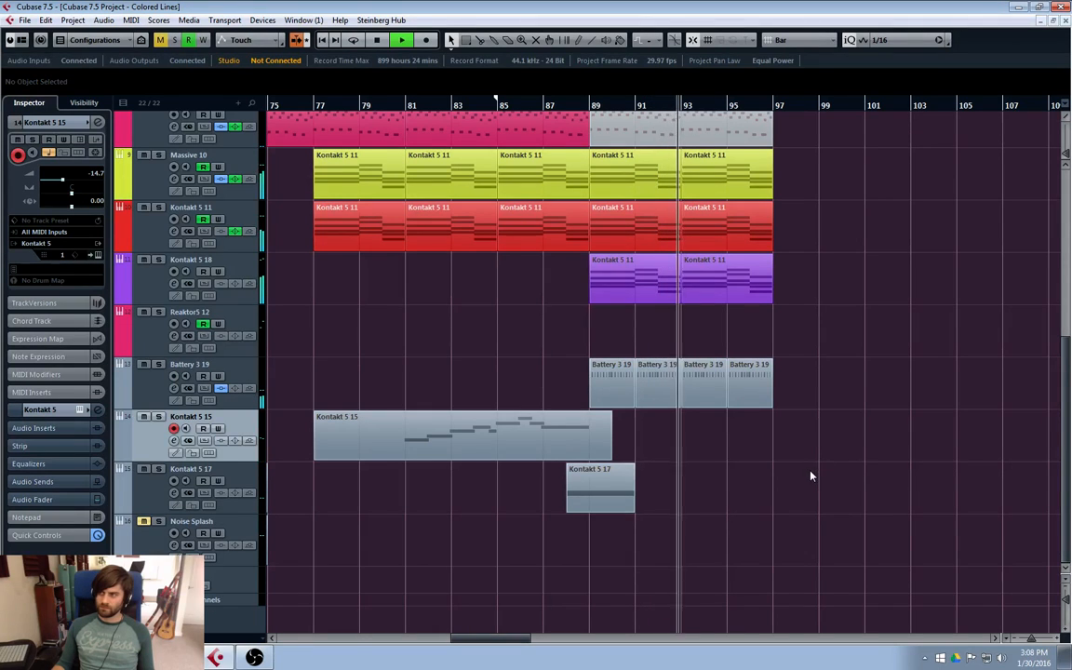
left_click(472, 376)
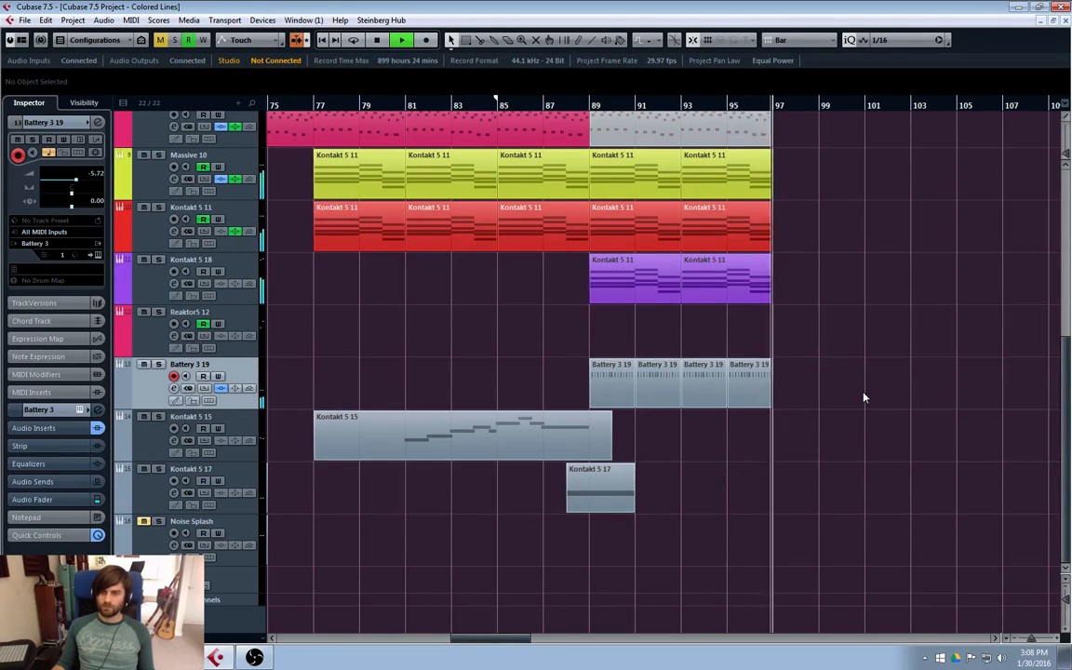
key("space")
scroll(818, 391, "up", 2)
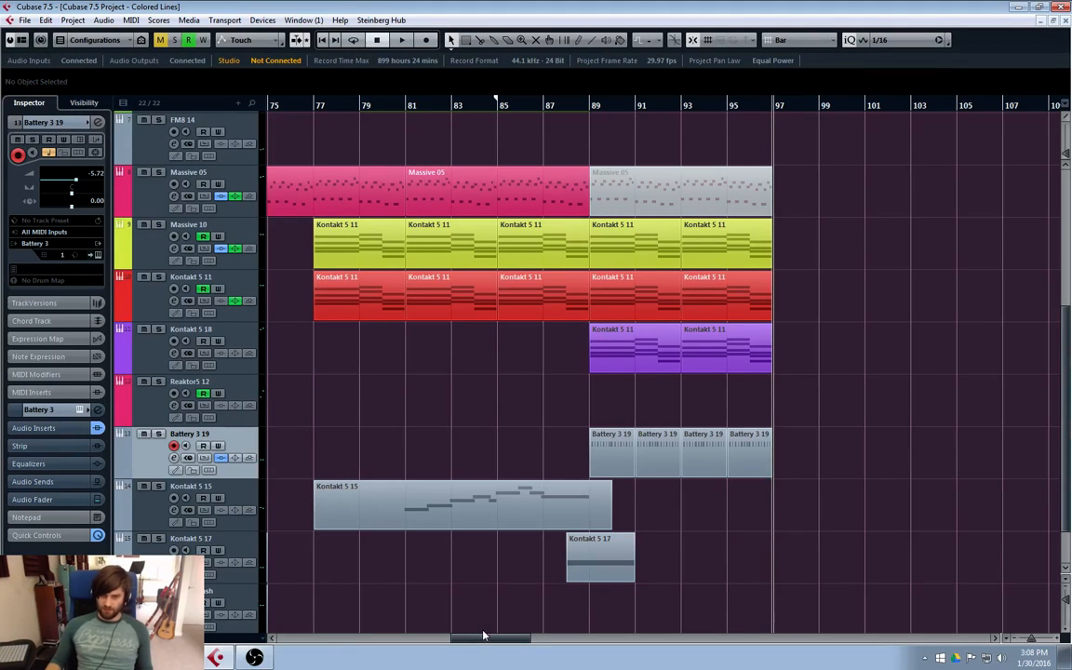
left_click_drag(483, 636, 448, 636)
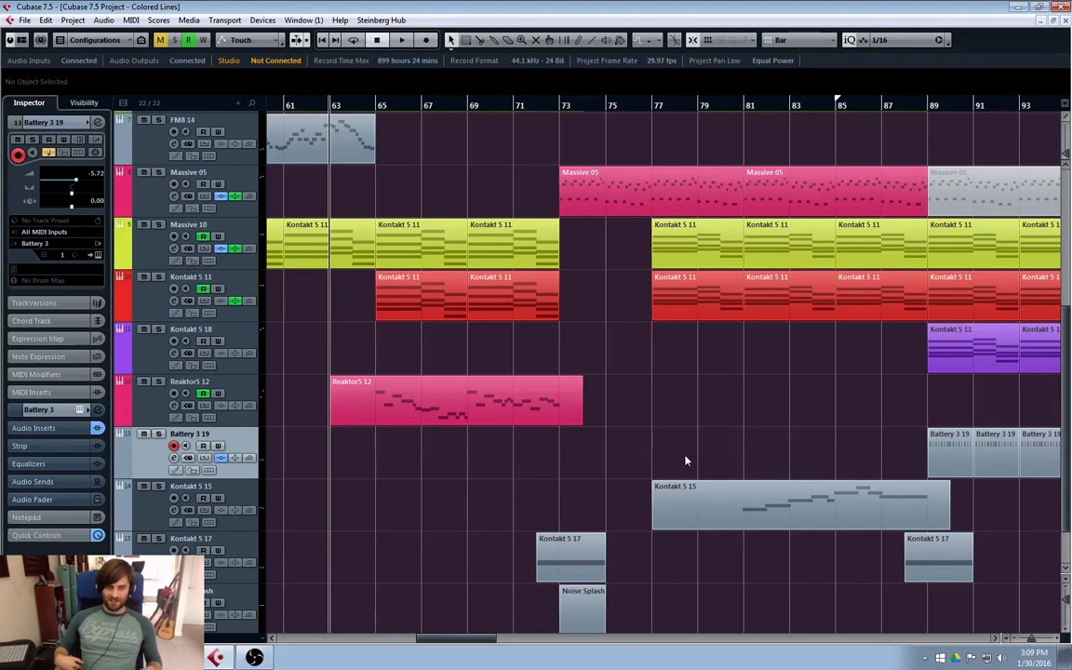
left_click(532, 383)
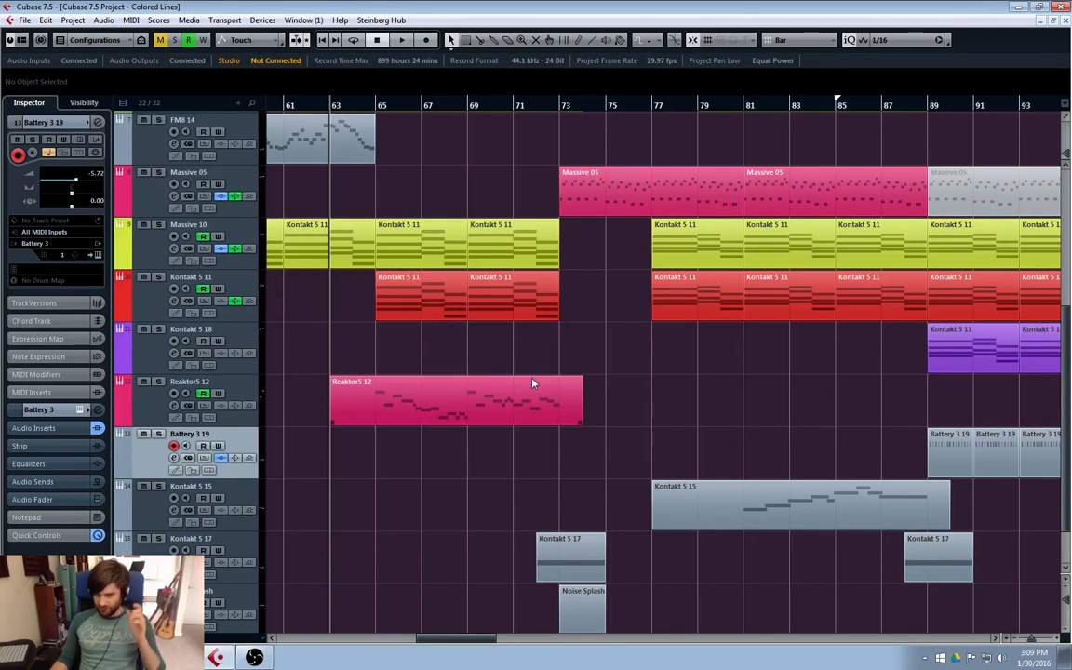
left_click(692, 383)
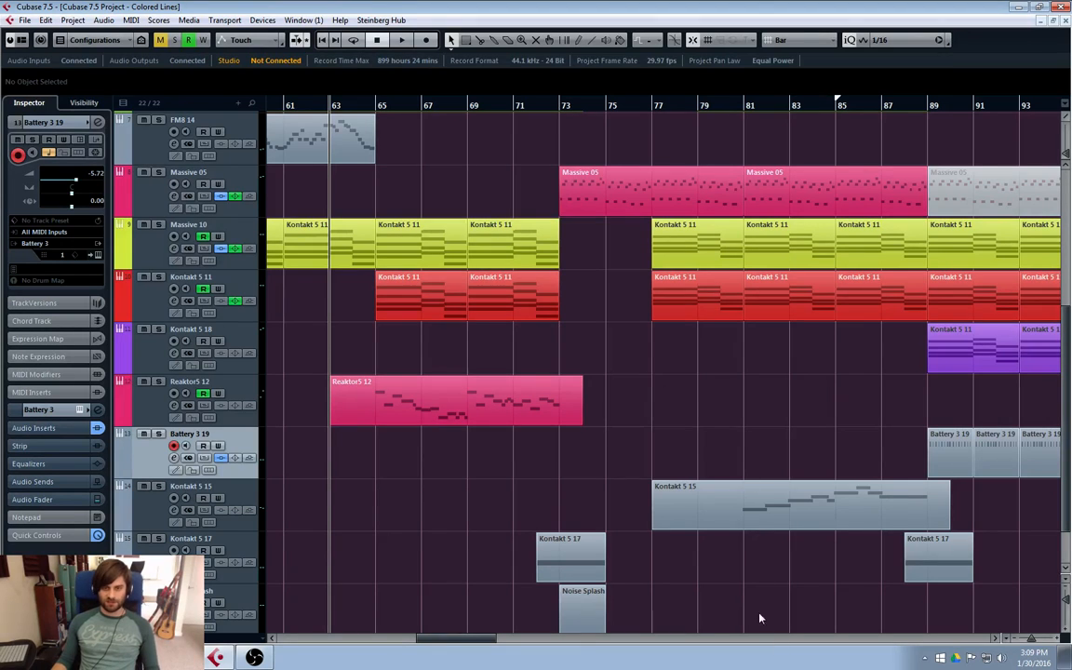
left_click(468, 382)
left_click(562, 299)
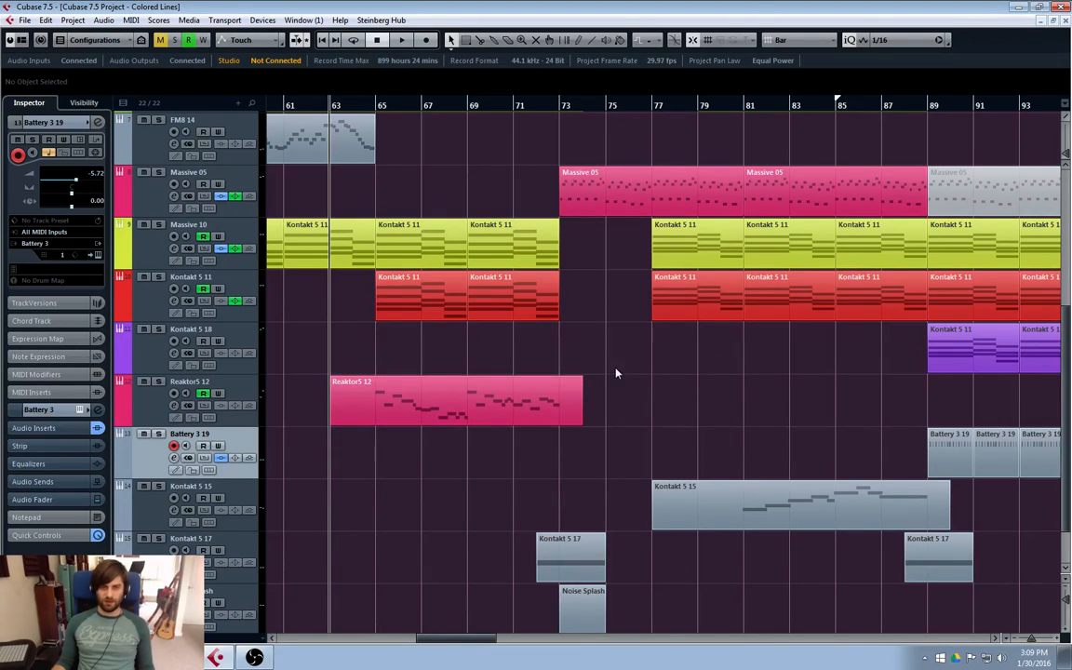
left_click_drag(602, 377, 747, 429)
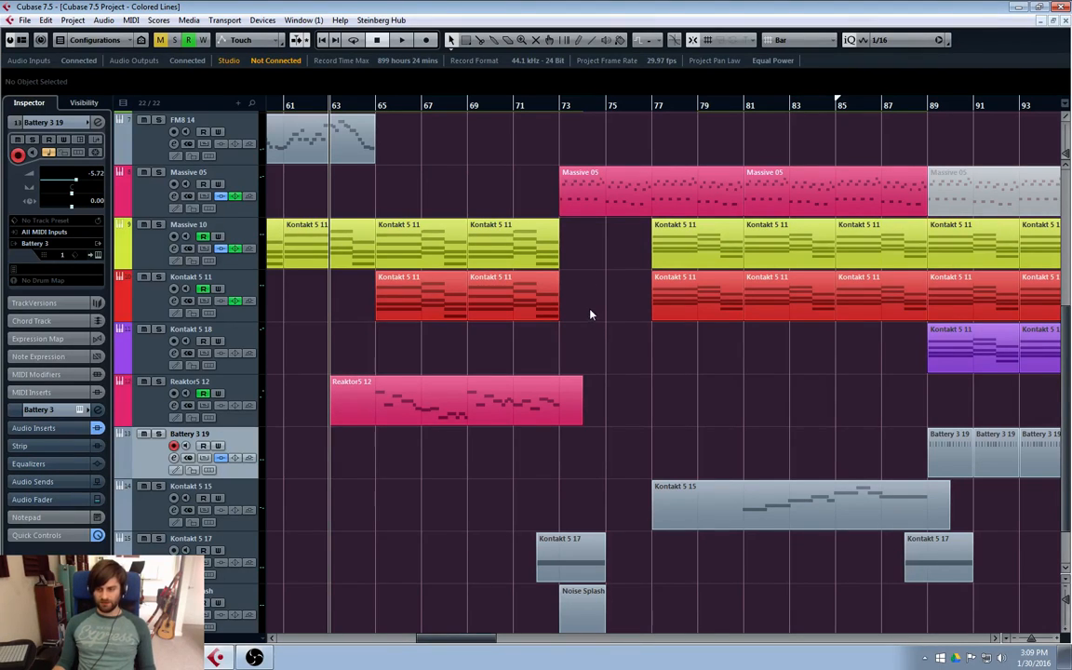
left_click_drag(578, 323, 389, 240)
left_click(645, 339)
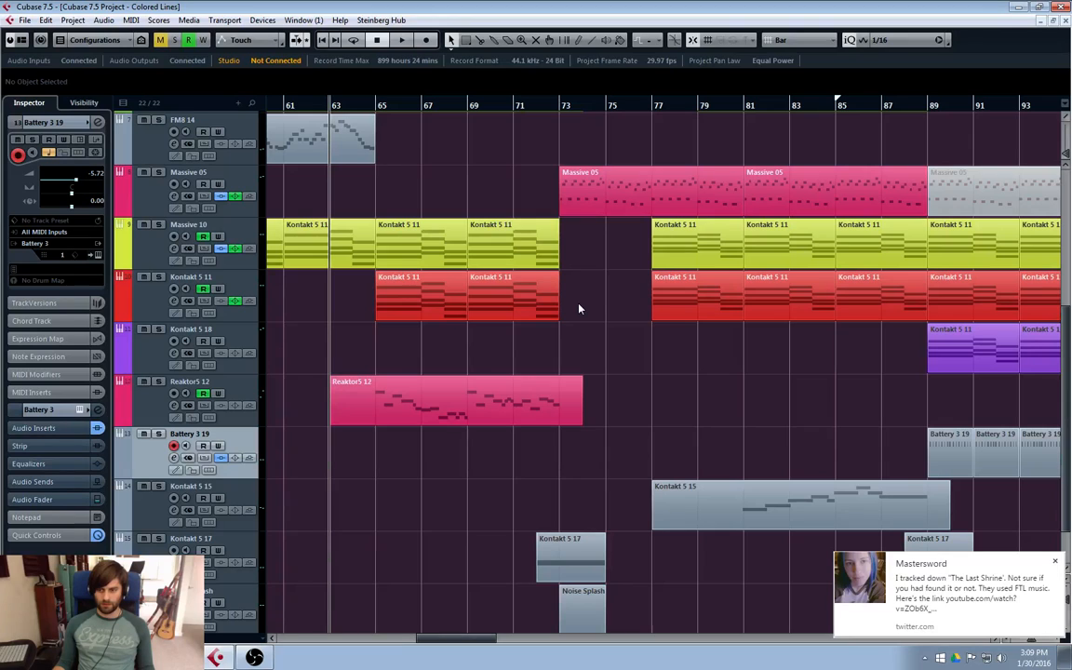
left_click(1055, 562)
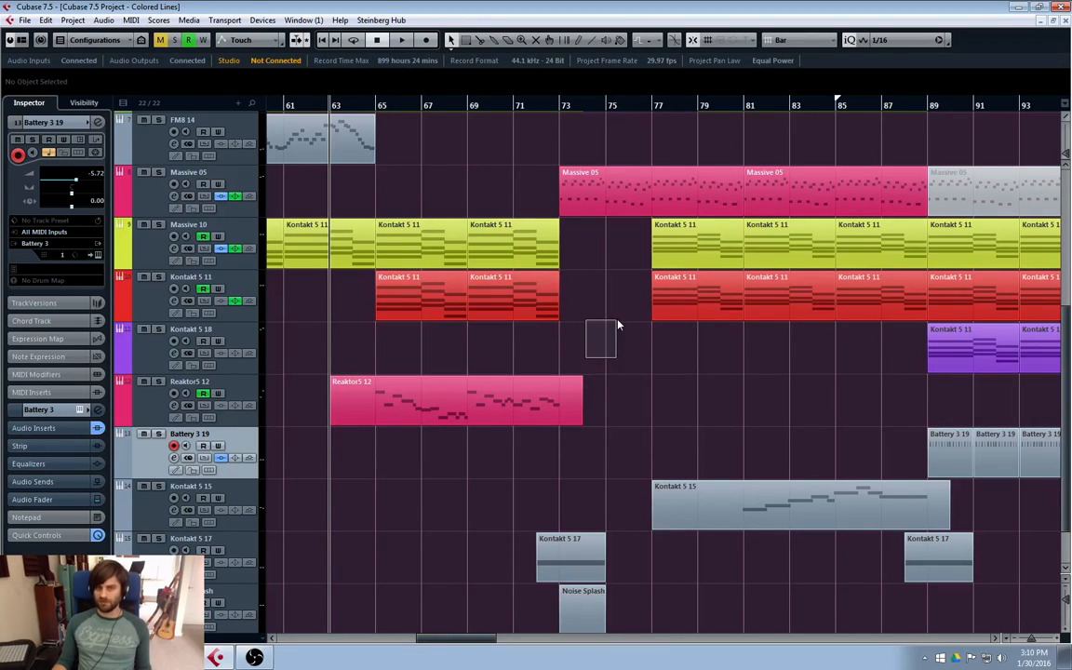
left_click_drag(638, 346, 696, 371)
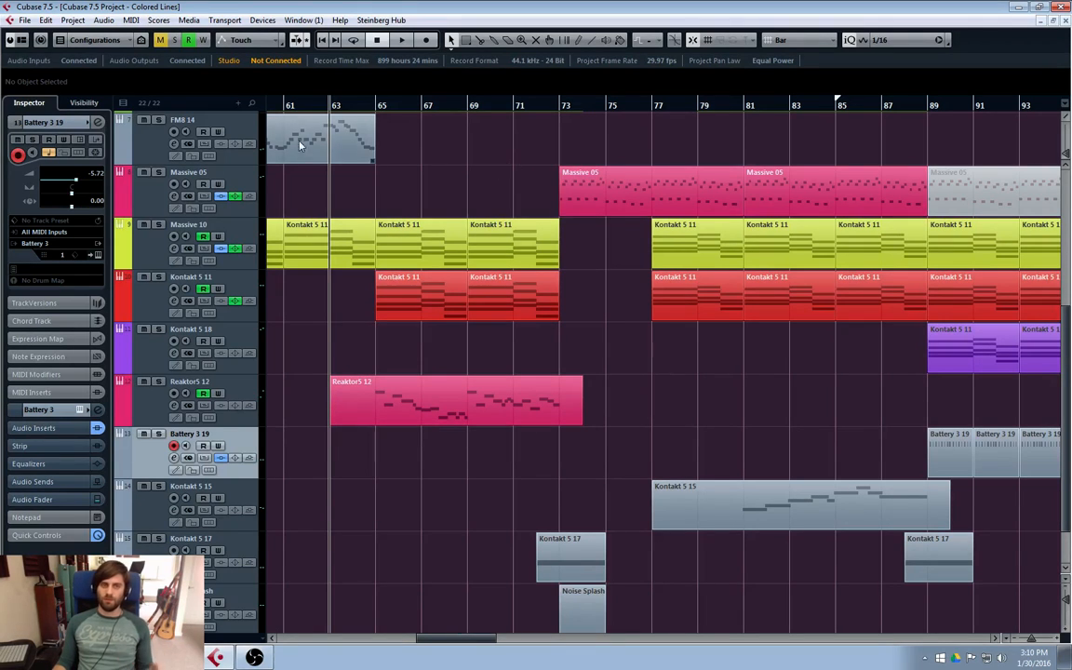
- Examine the section between bars 65 and 73 across all tracks, moving the project cursor to bars 65, 73 and 69
left_click(377, 107)
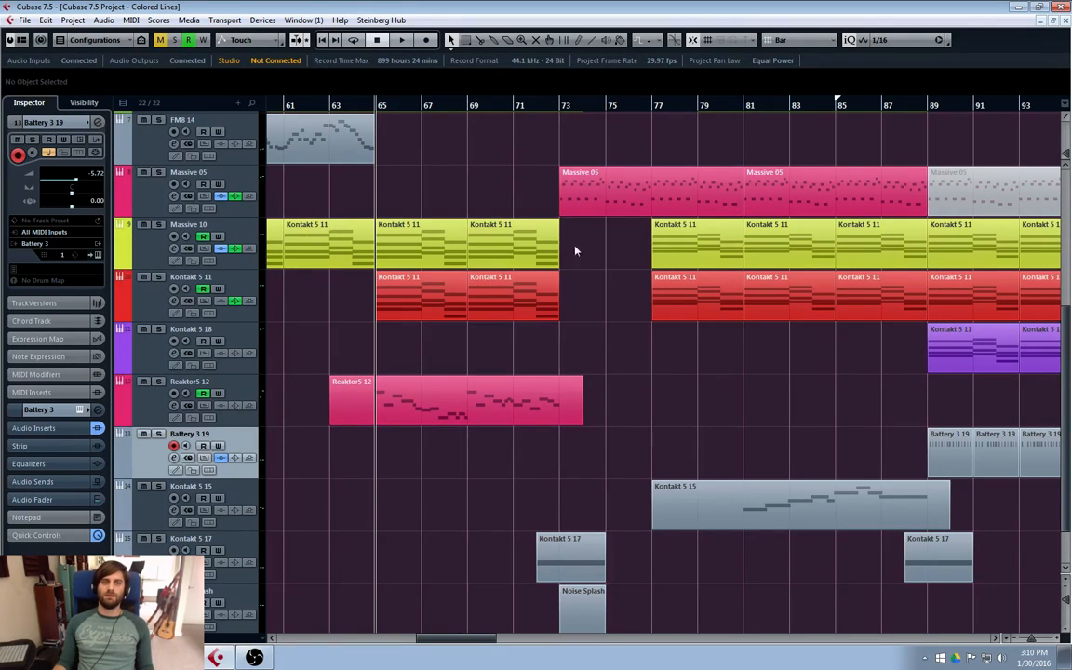
left_click(559, 108)
scroll(624, 314, "down", 1)
scroll(639, 328, "up", 7)
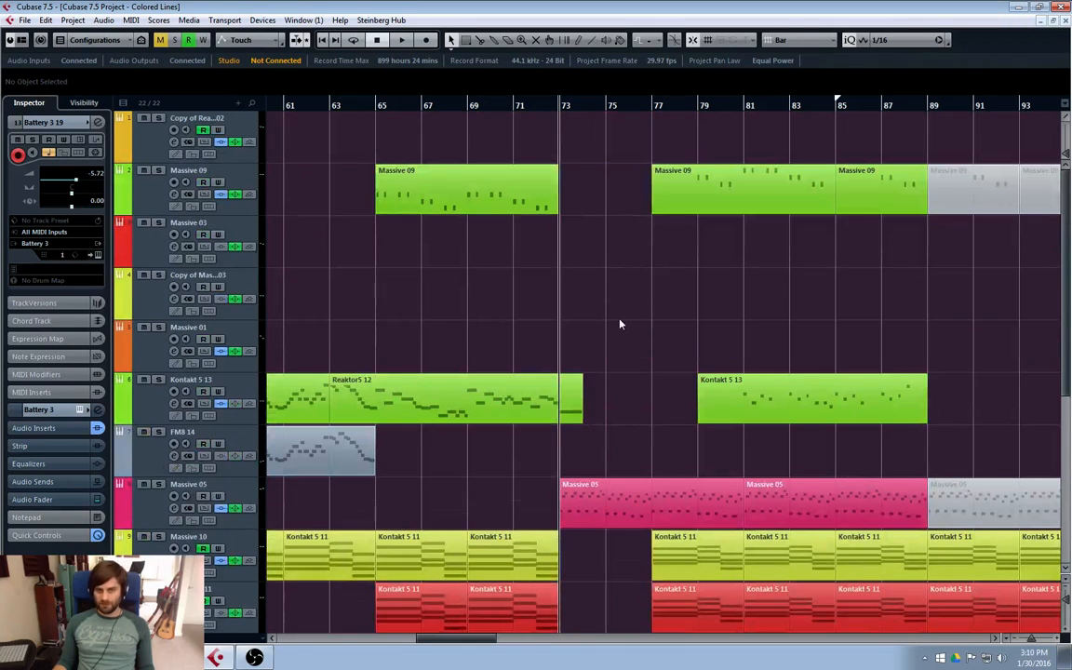
scroll(620, 324, "down", 6)
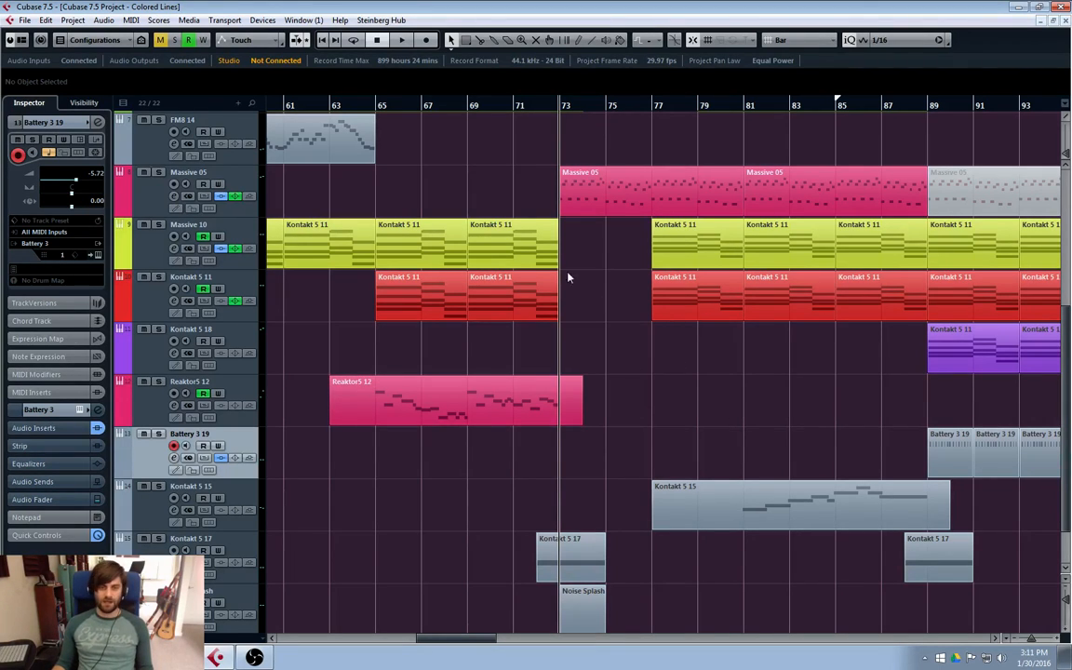
left_click(477, 104)
scroll(633, 436, "up", 5)
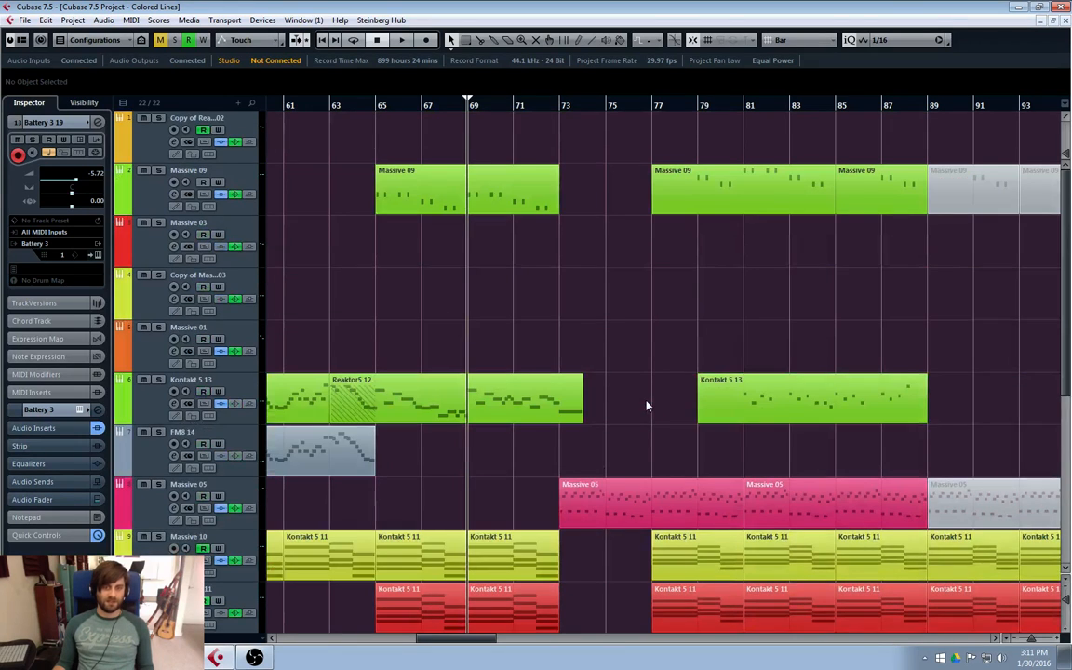
scroll(641, 405, "down", 5)
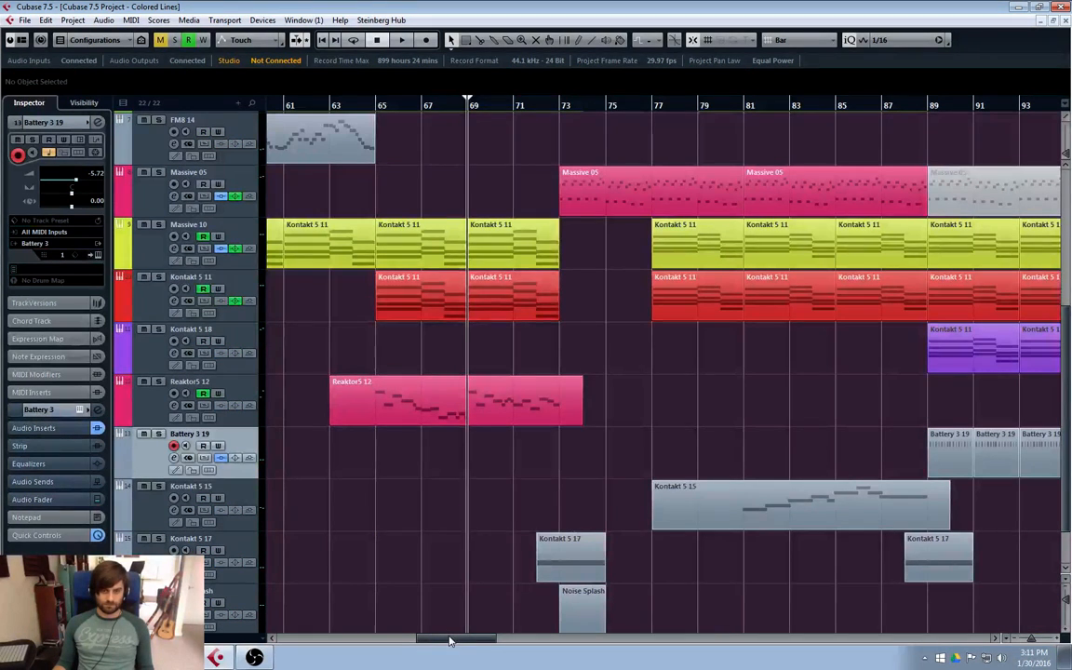
- Play the arrangement from bar 87 and review the tracks sounding in the closing section
left_click_drag(445, 637, 483, 646)
left_click(556, 108)
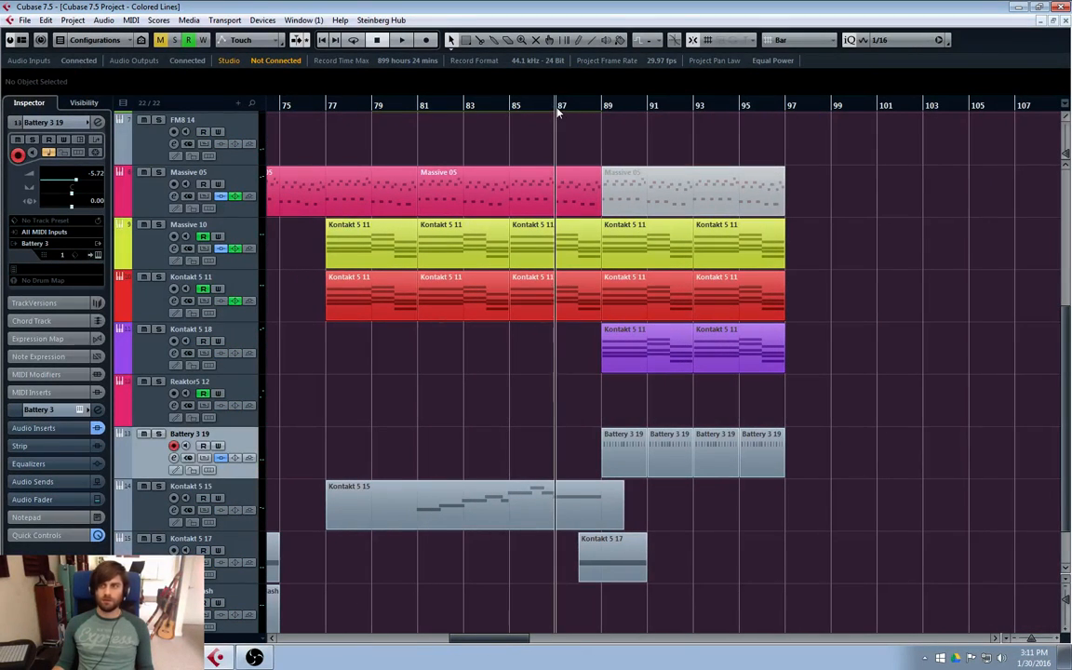
key("space")
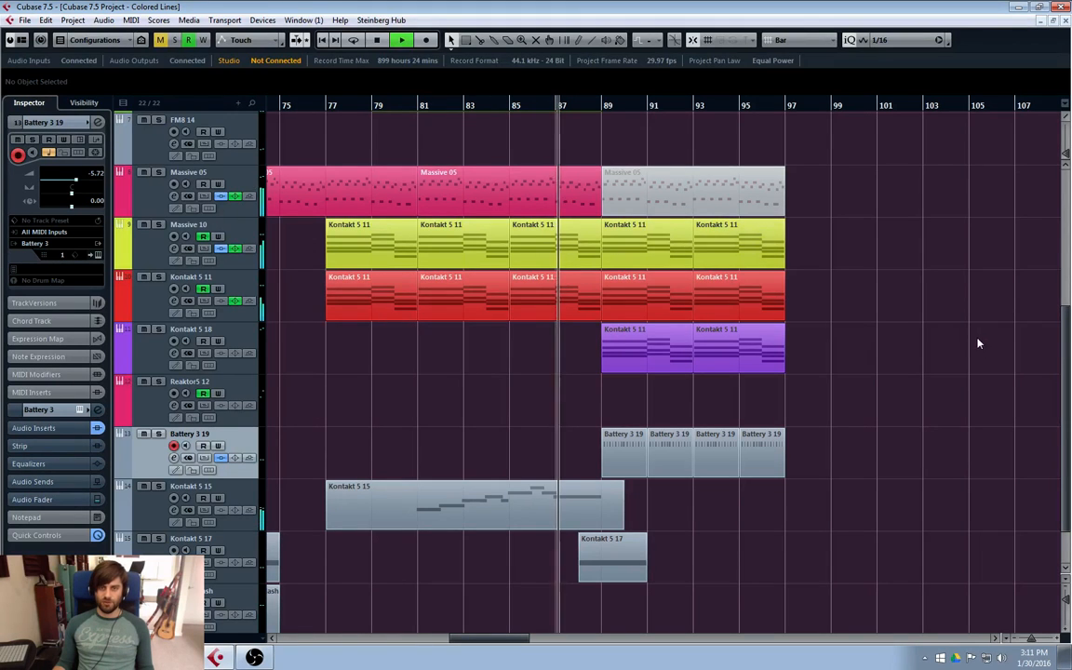
scroll(856, 339, "up", 6)
scroll(855, 339, "down", 4)
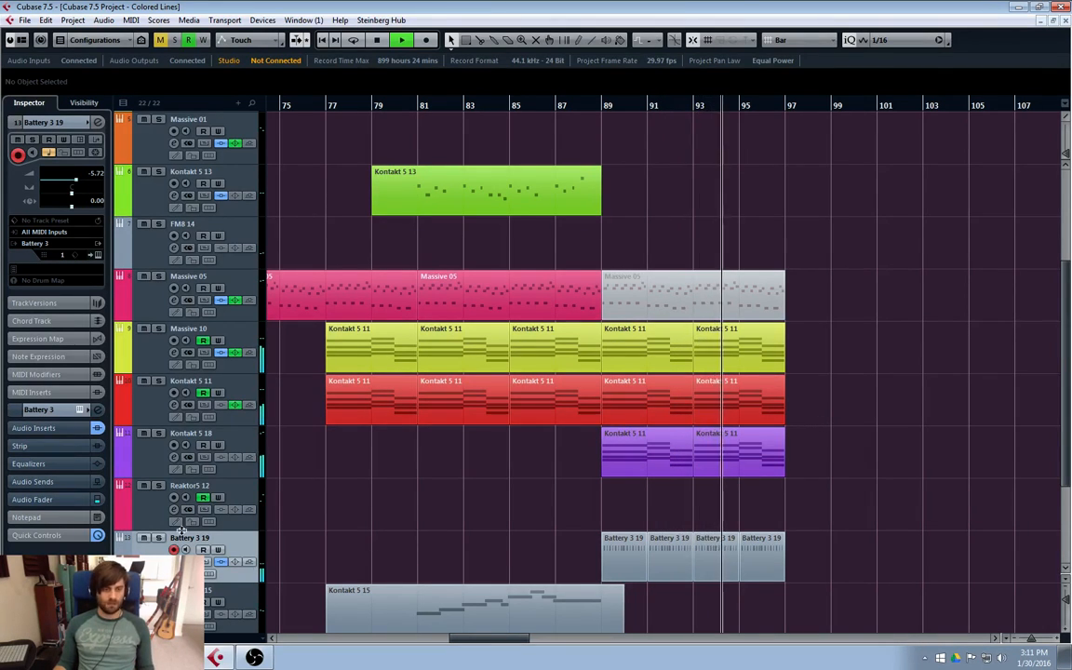
- Add one instrument track using the Retrologue synth below the Battery 3 19 track
scroll(150, 467, "down", 5)
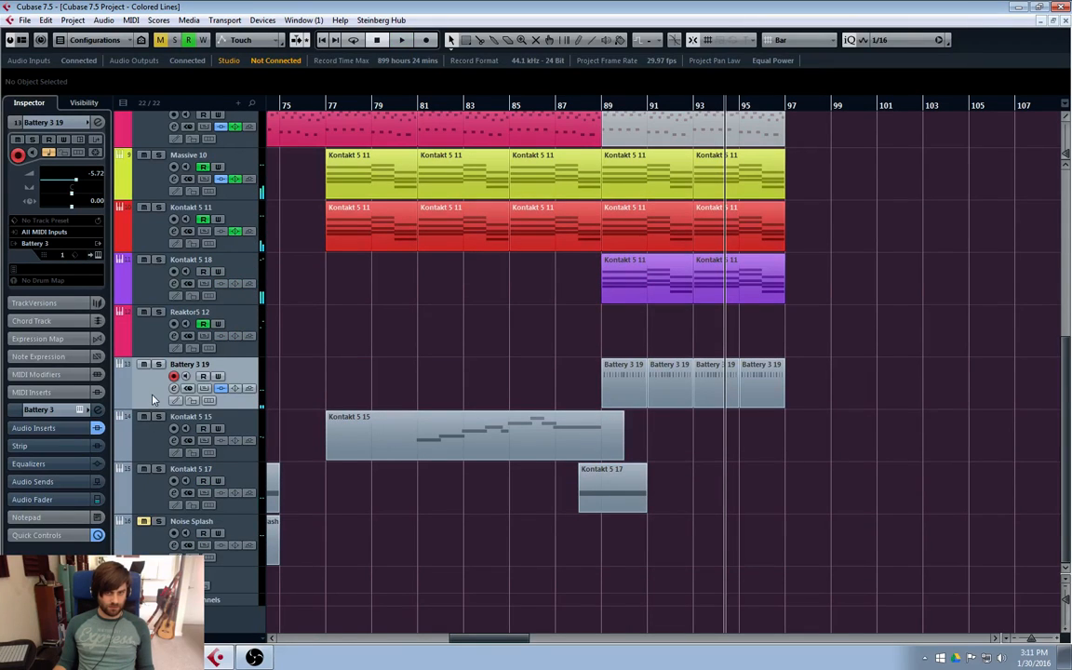
right_click(156, 400)
left_click(214, 387)
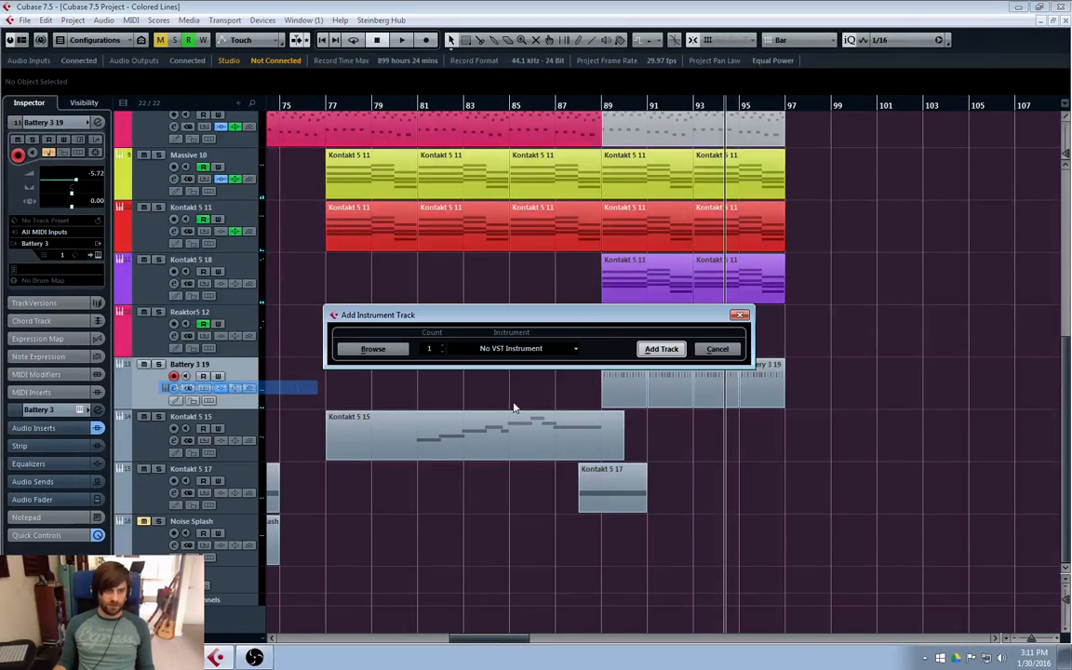
left_click(510, 348)
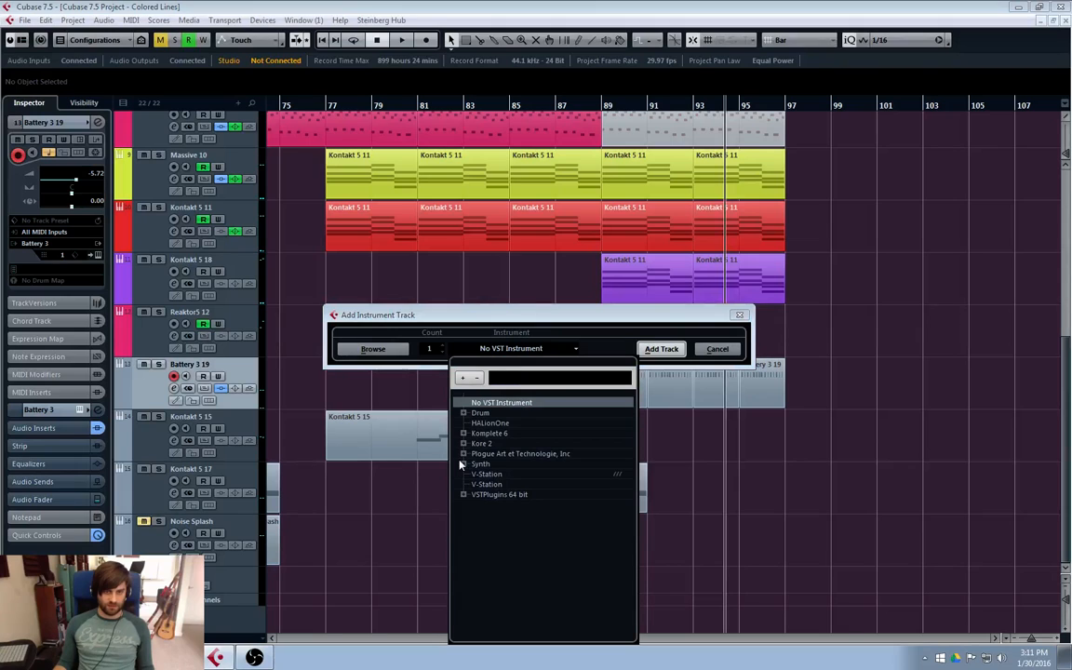
left_click(464, 463)
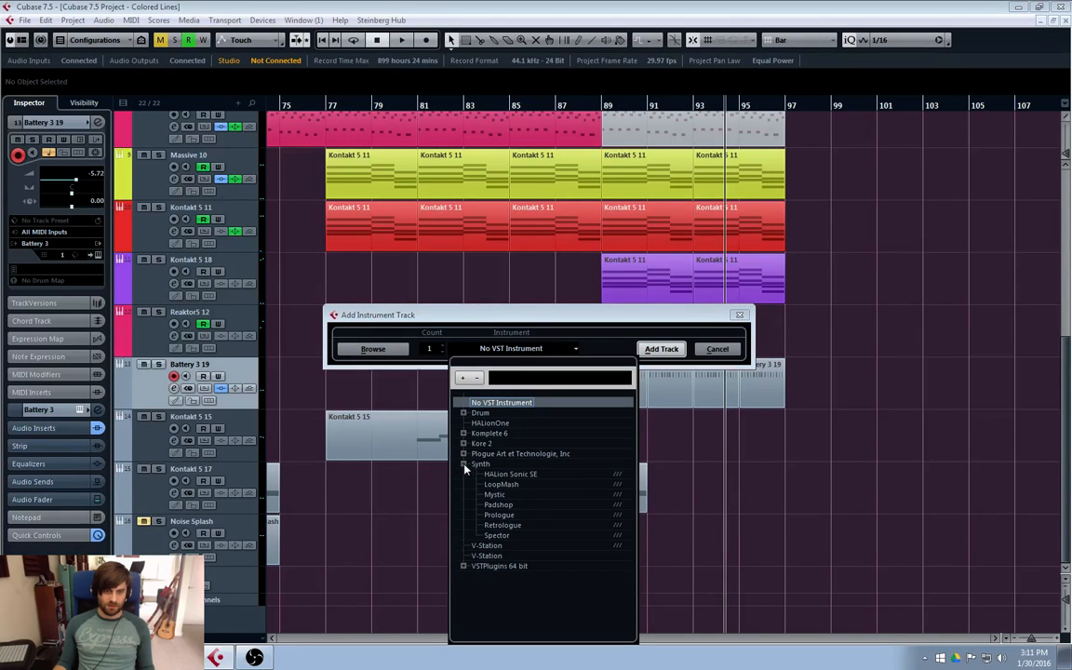
left_click(507, 526)
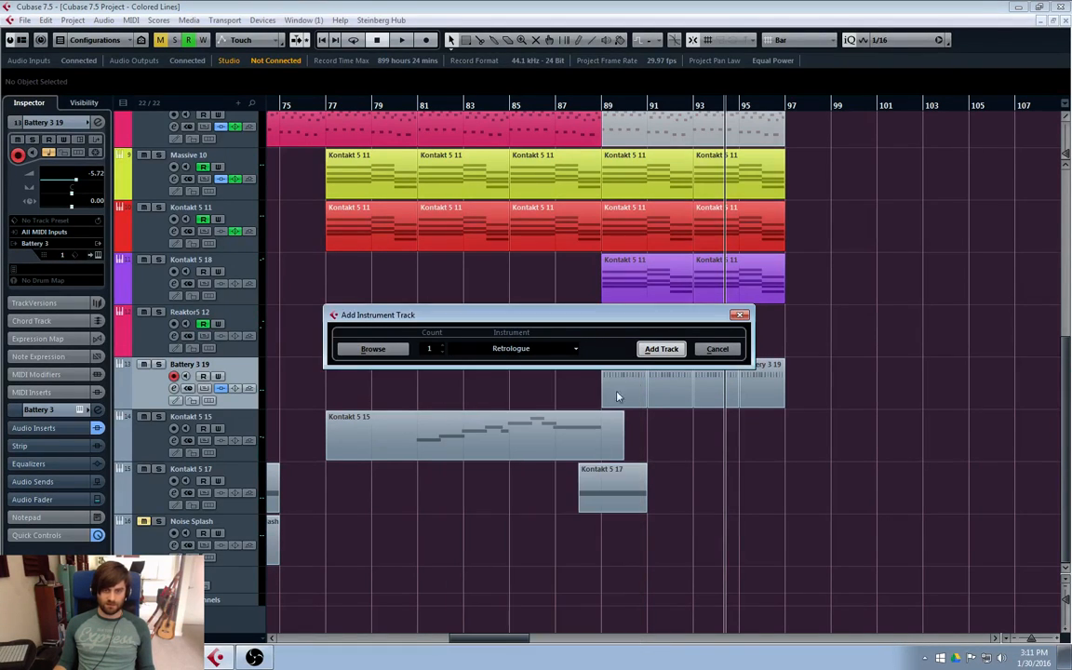
left_click(651, 348)
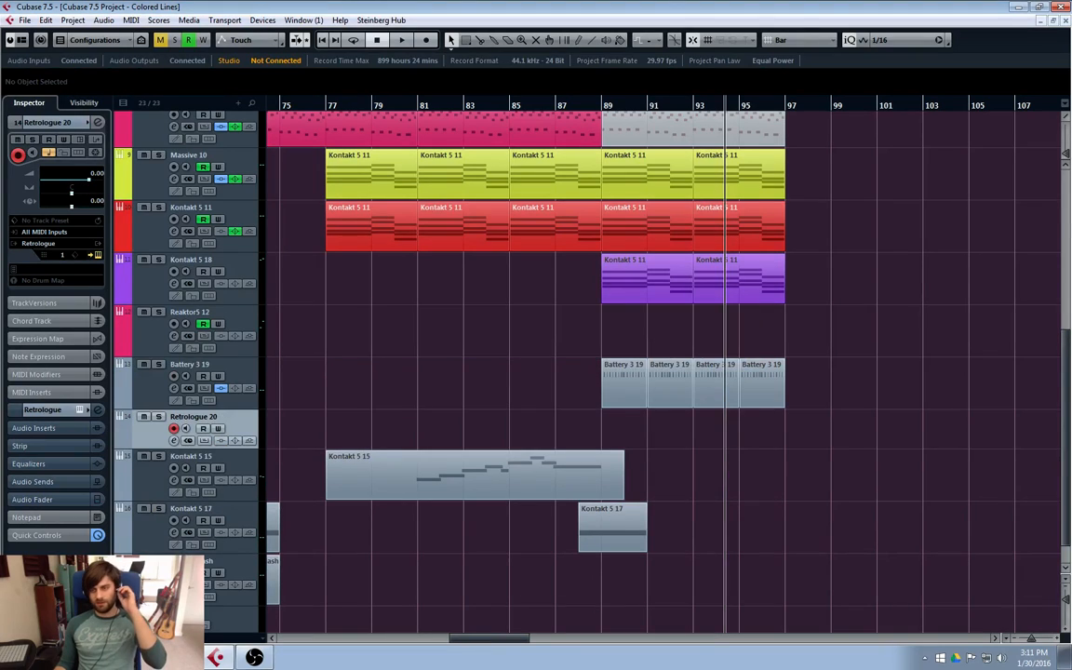
- Load the Italo Bass preset in Retrologue and close the instrument window
left_click_drag(741, 209, 626, 122)
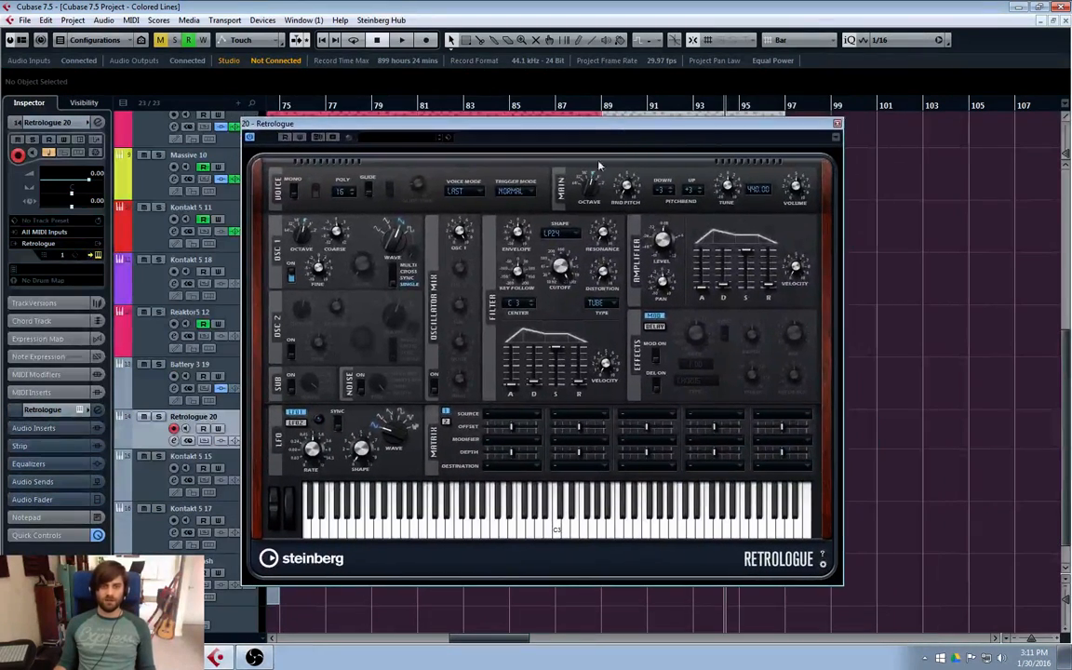
left_click(421, 140)
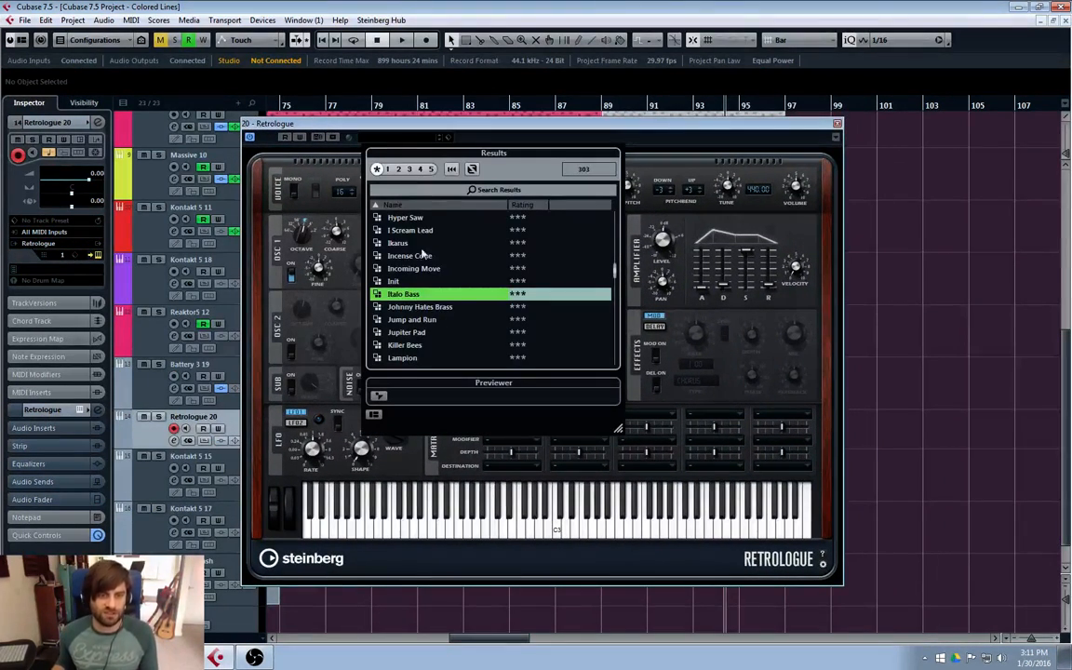
double_click(602, 295)
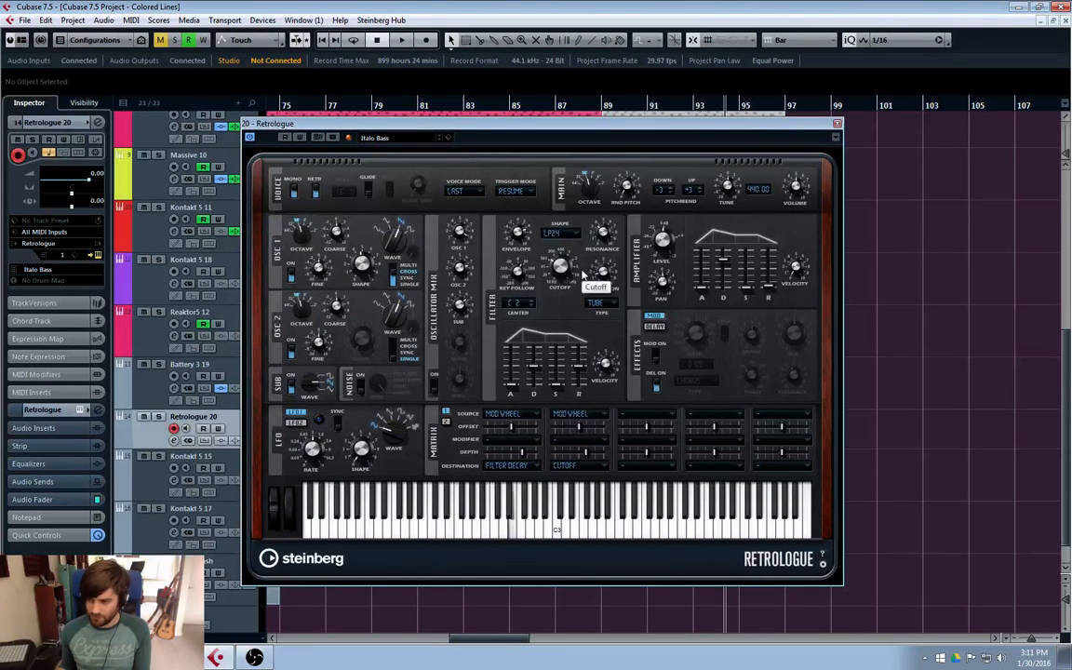
left_click_drag(573, 280, 546, 296)
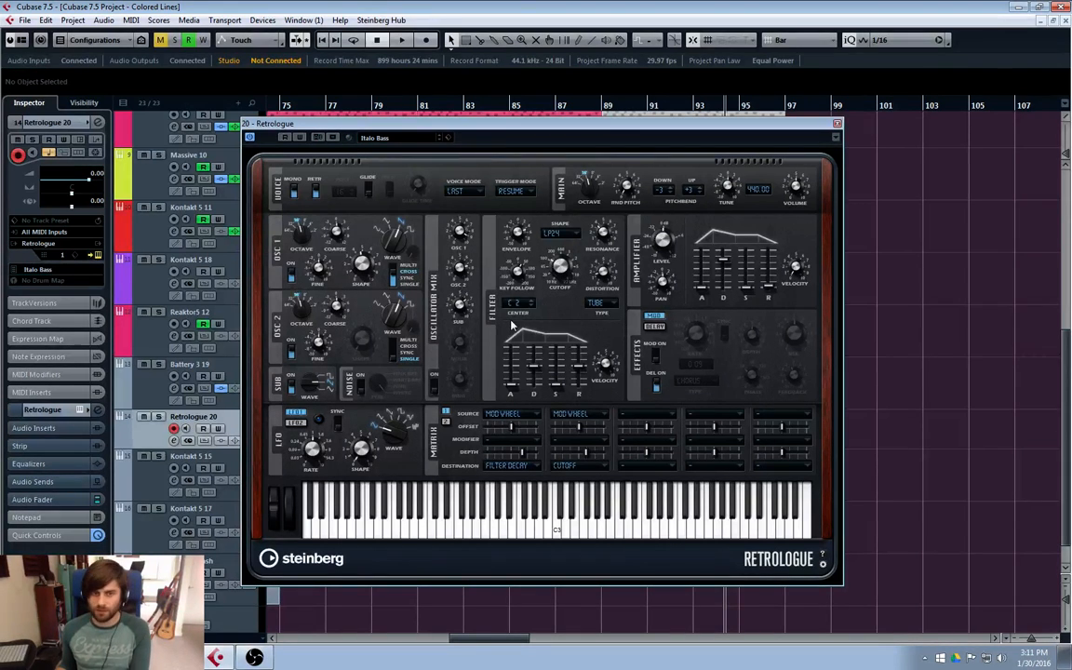
left_click_drag(724, 124, 706, 144)
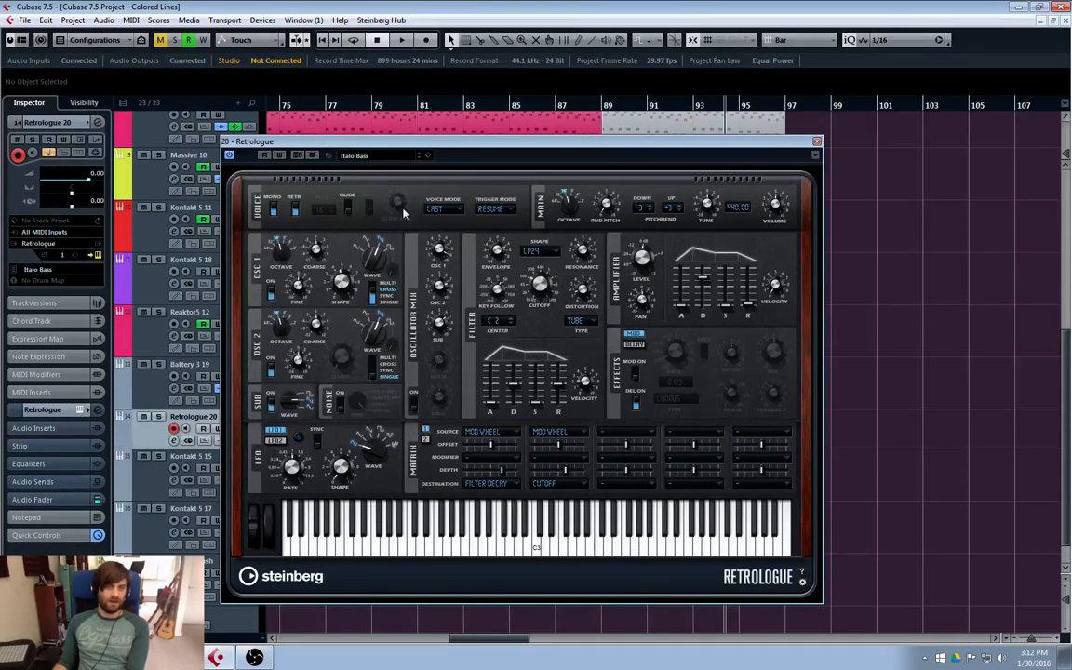
left_click_drag(455, 149, 507, 162)
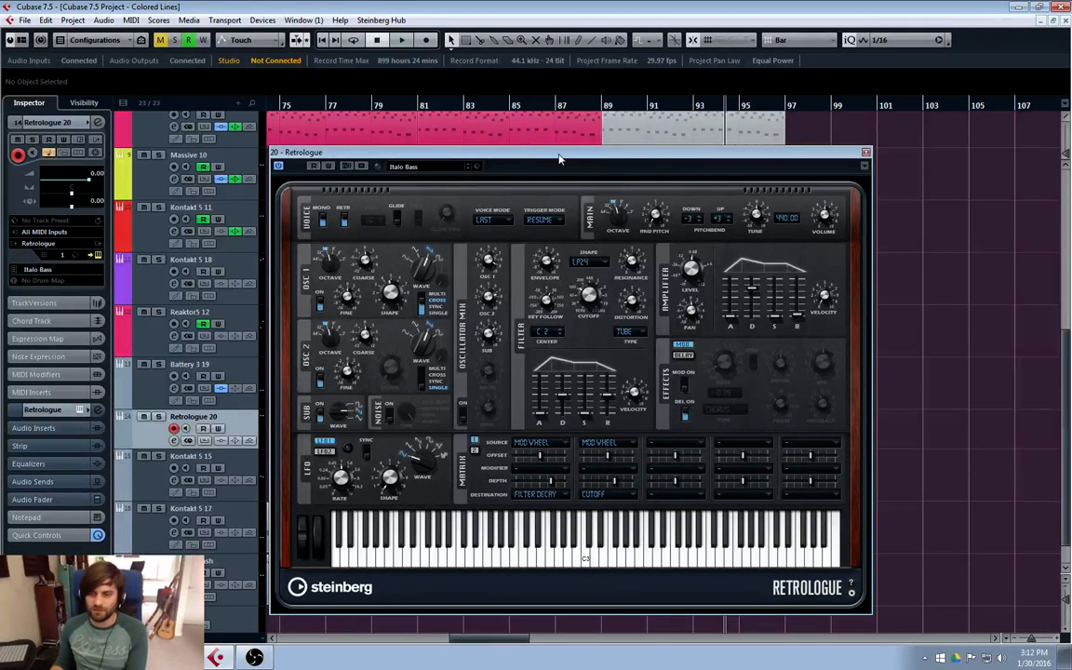
left_click(865, 152)
- Listen to the arrangement from bar 77 to past bar 94, selecting the Massive 09 track on the way, and stop playback
scroll(421, 191, "up", 6)
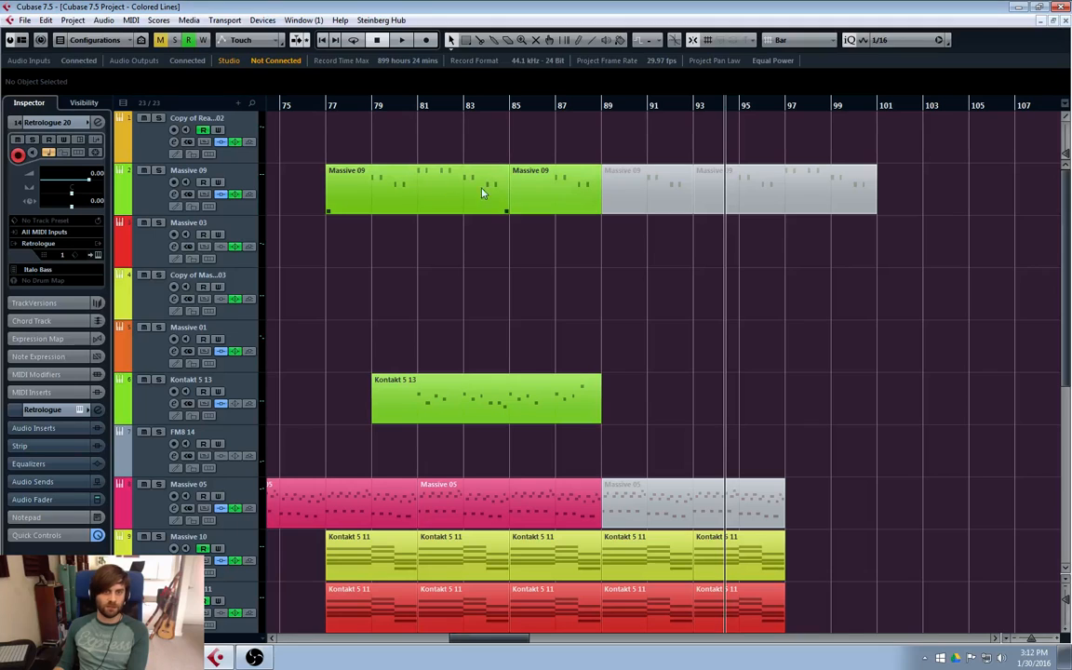
left_click(324, 108)
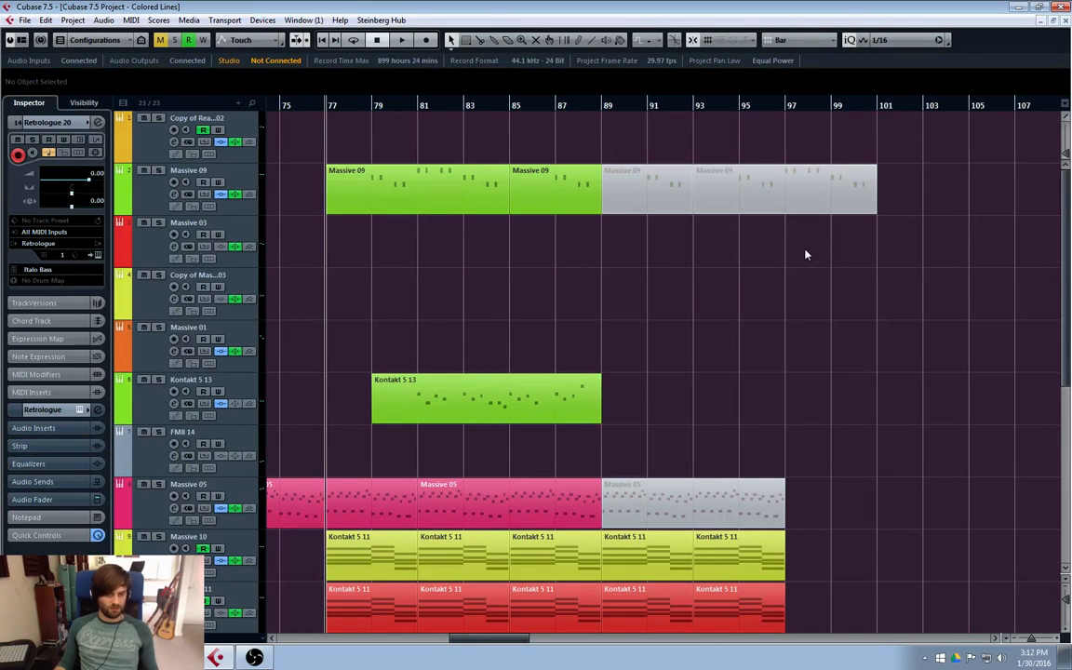
key("space")
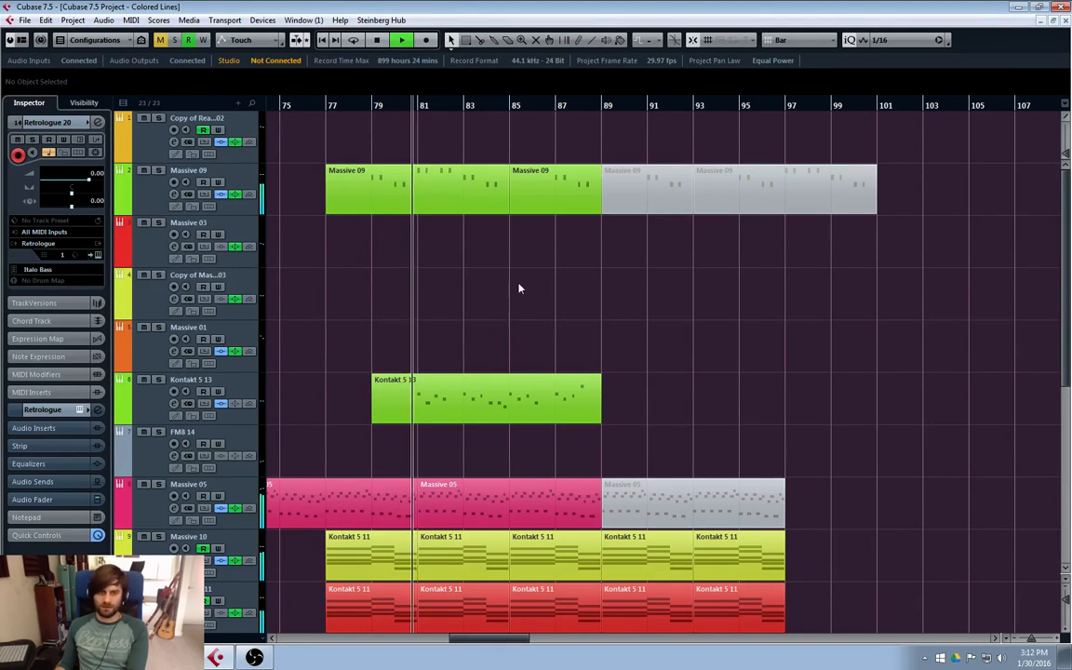
left_click(521, 410)
left_click(665, 387)
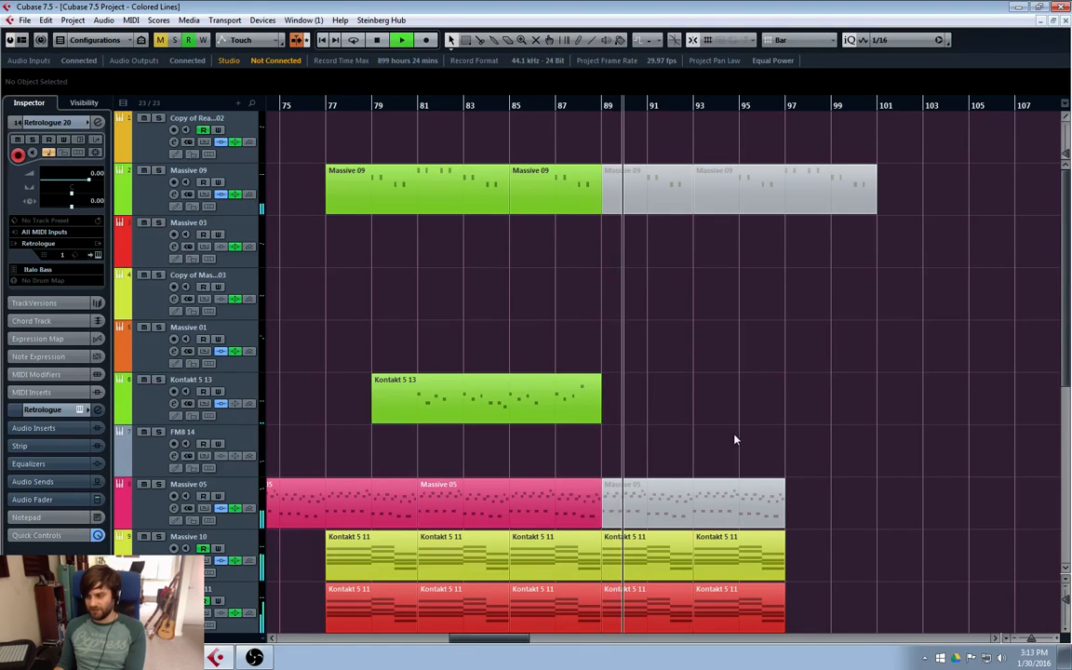
left_click(191, 179)
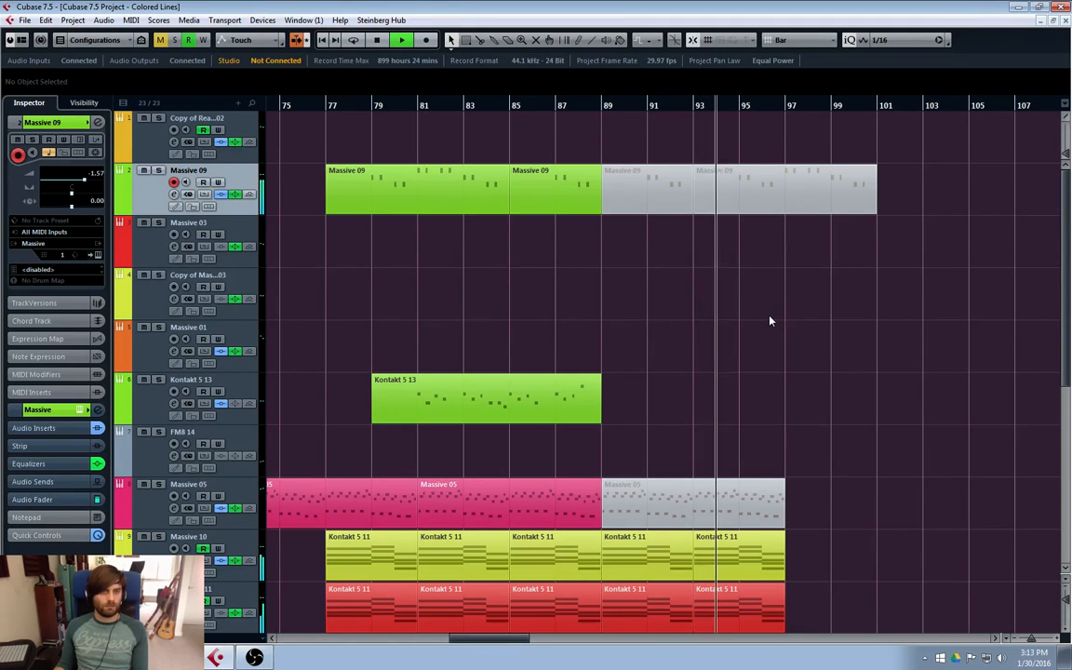
key("space")
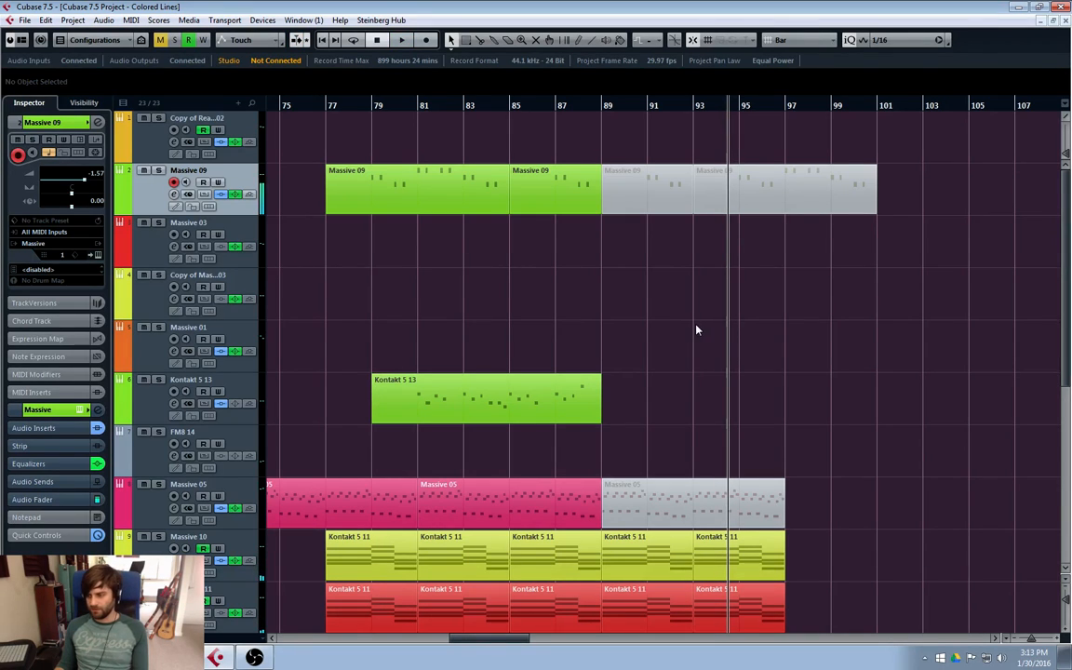
- Examine the Massive 09 track's synth, channel settings and MultibandCompressor insert, closing each window
left_click(156, 192)
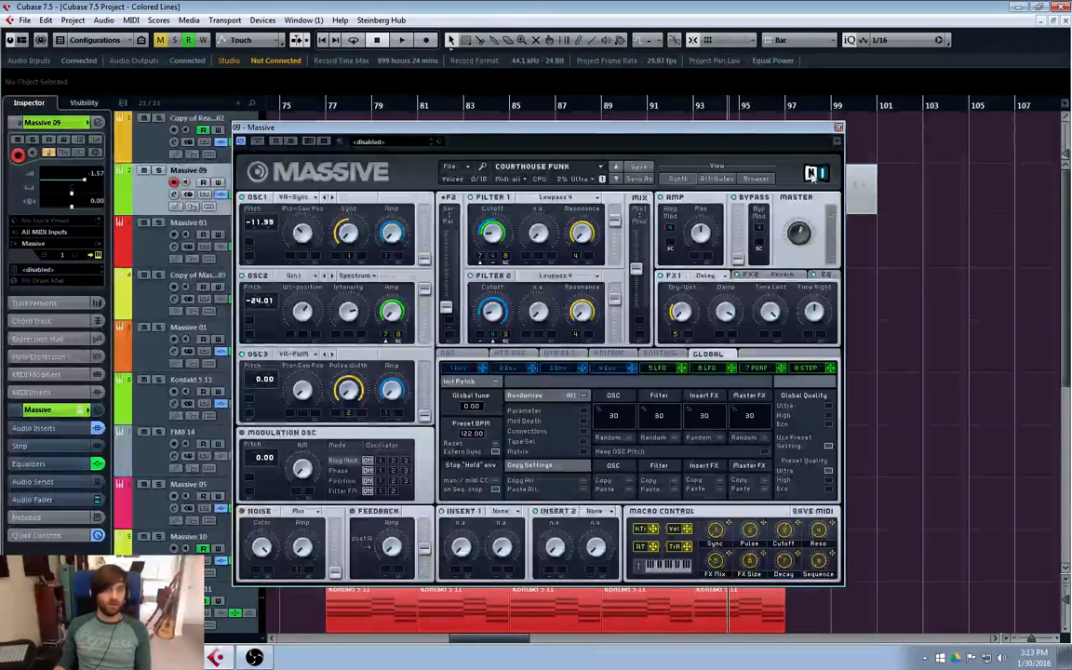
left_click(838, 127)
left_click(174, 195)
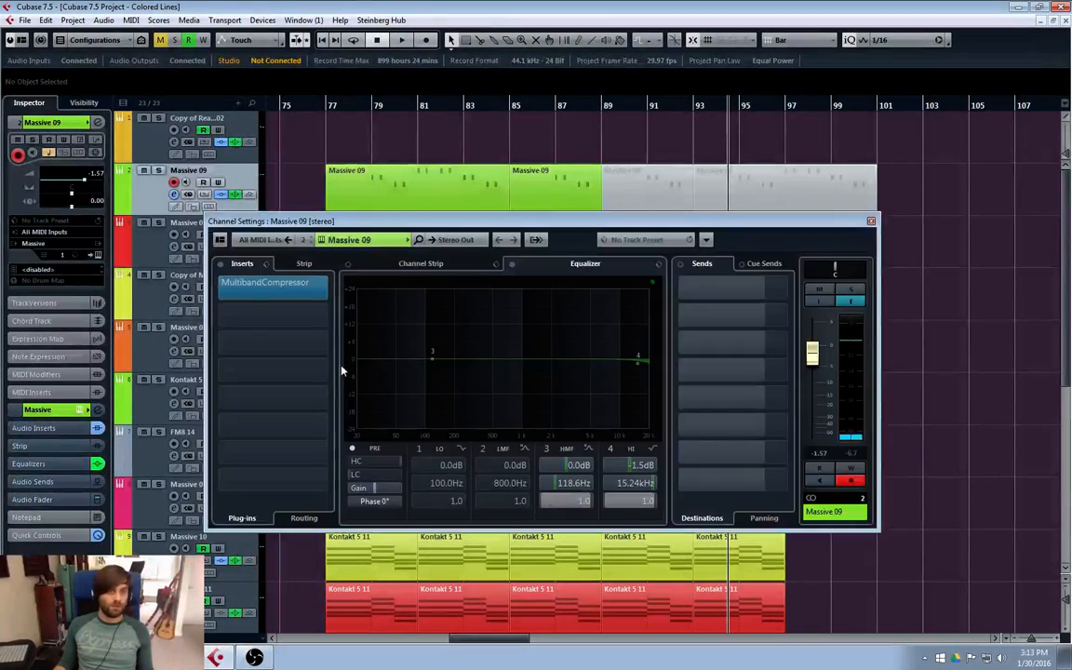
left_click(272, 294)
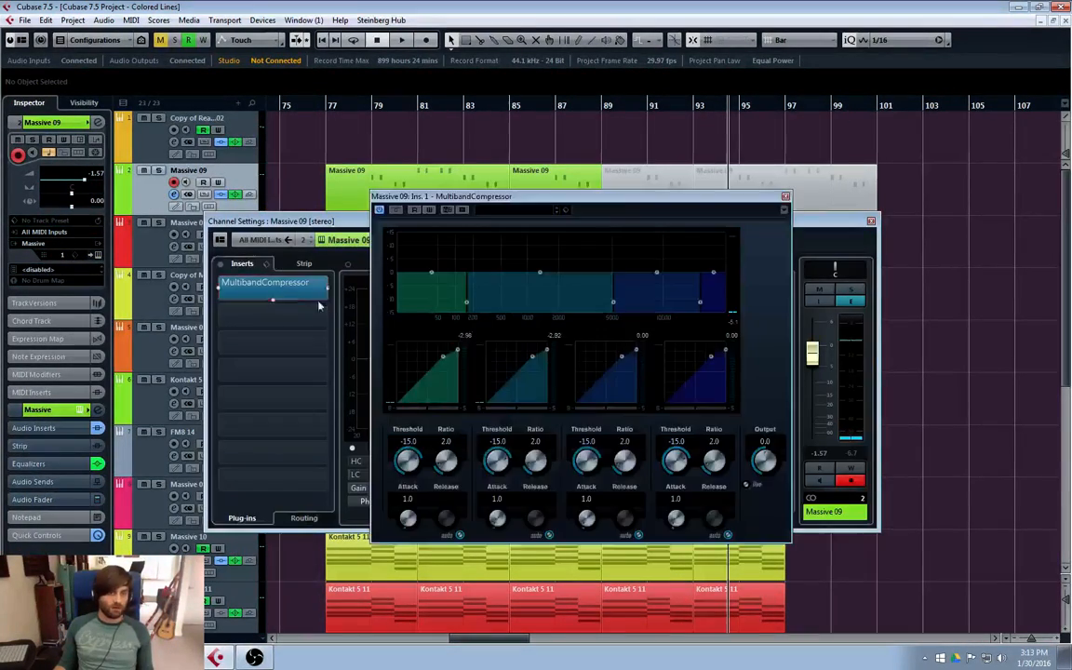
left_click(785, 197)
left_click(870, 221)
- Make the Retrologue 20 track taller, lower its channel level to -5.08, and close its channel settings
scroll(687, 306, "down", 6)
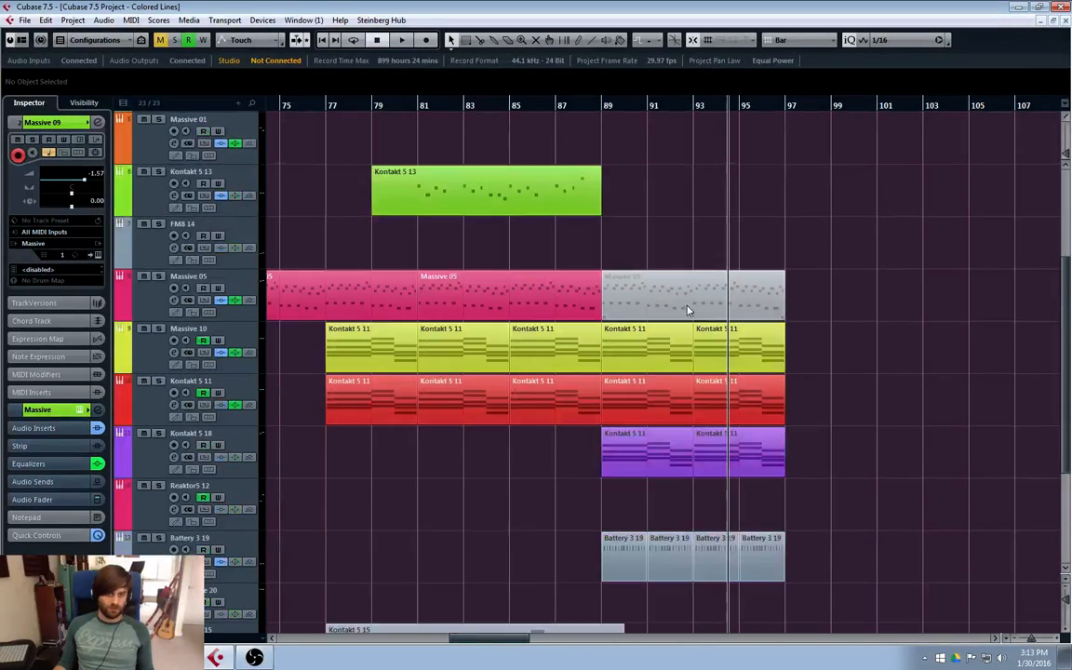
scroll(590, 404, "down", 2)
left_click(144, 398)
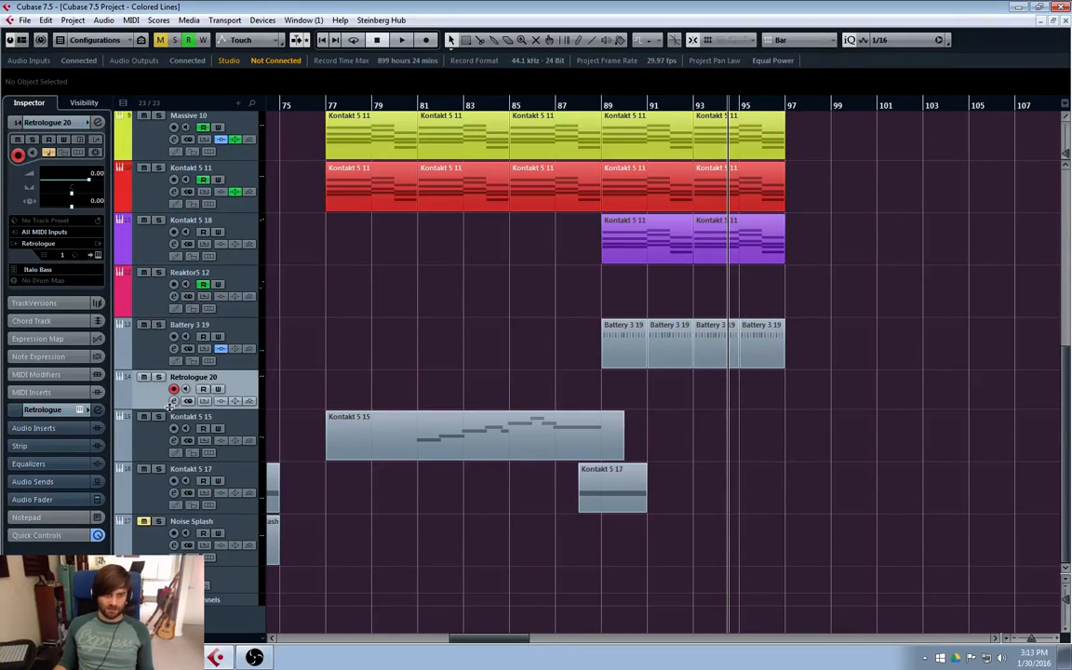
left_click_drag(164, 412, 164, 419)
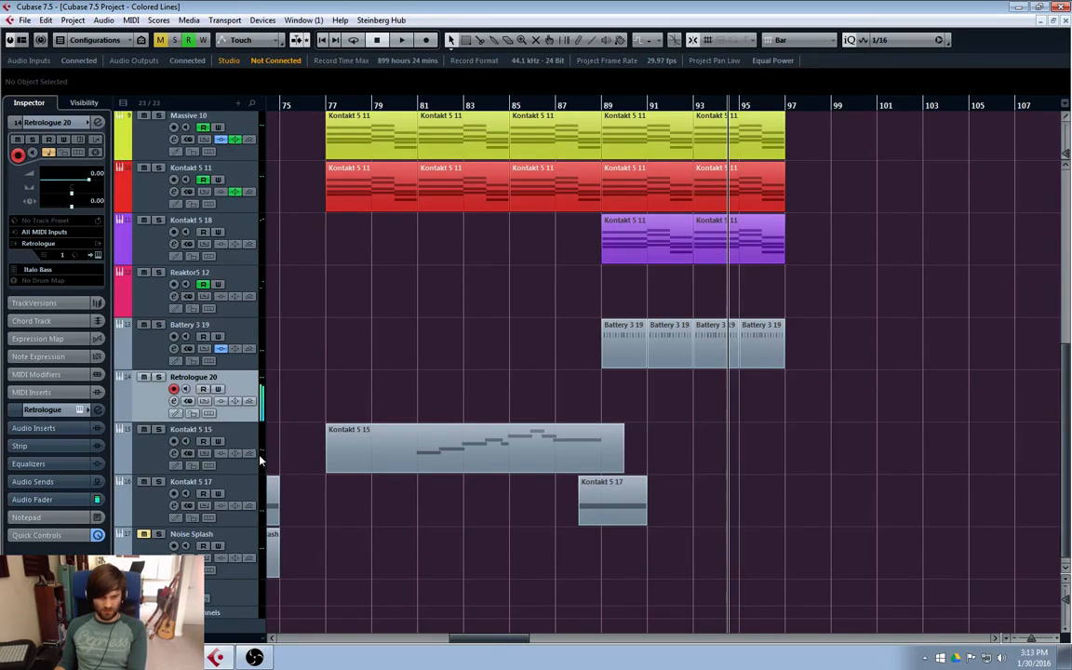
left_click(173, 401)
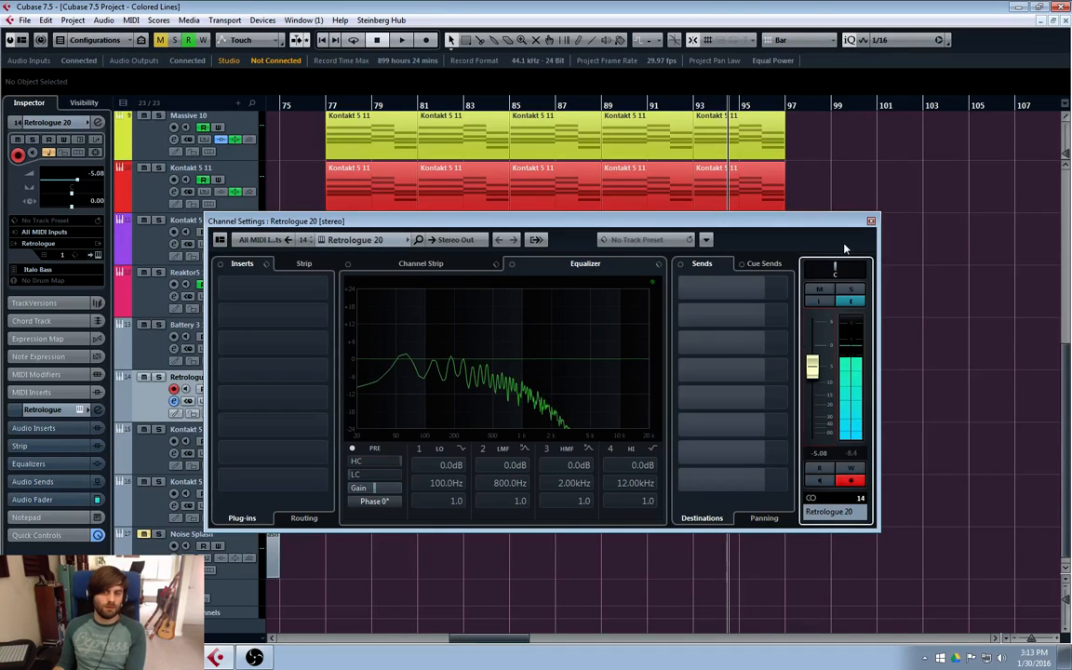
left_click(870, 220)
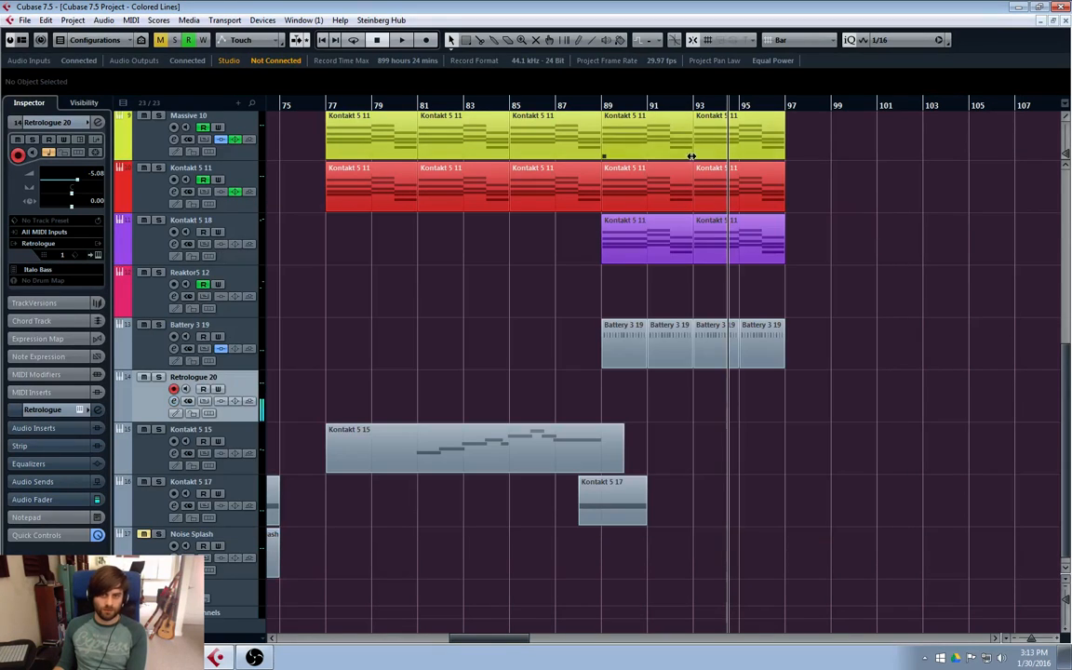
- Play the arrangement from shortly before bar 89 to audition the Retrologue bass against it, and stop playback
left_click(574, 113)
left_click(574, 105)
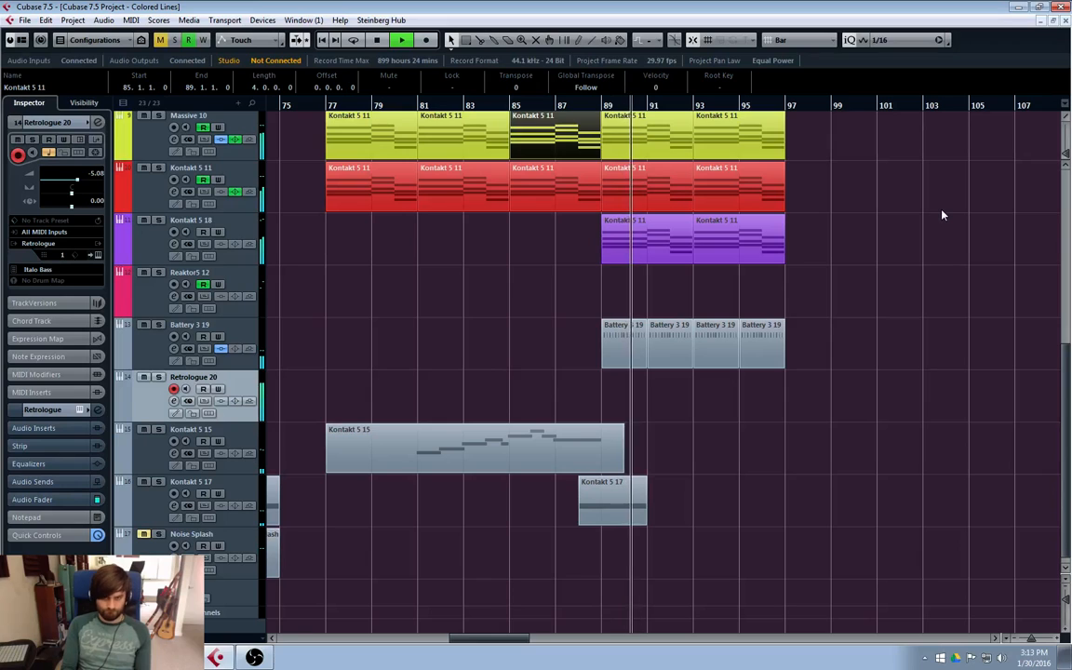
key("space")
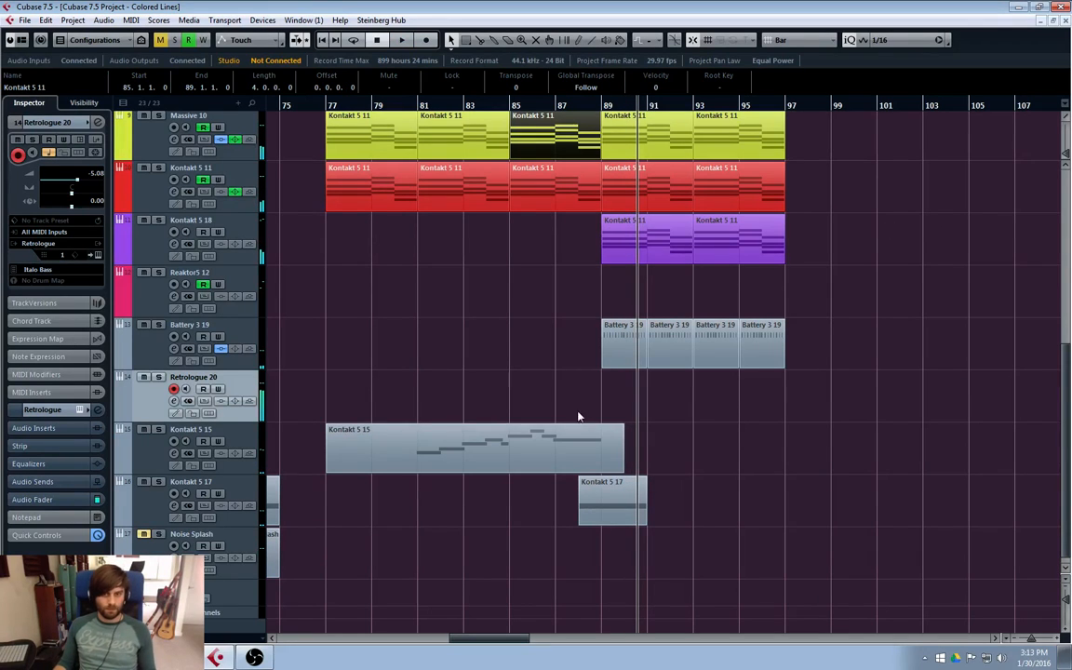
- Create an empty MIDI part from bar 89 to bar 97 on the Retrologue 20 track and open it for note editing
mouse_move(615, 385)
left_mouse_down()
mouse_move(705, 407)
mouse_move(782, 401)
left_mouse_up()
key("1")
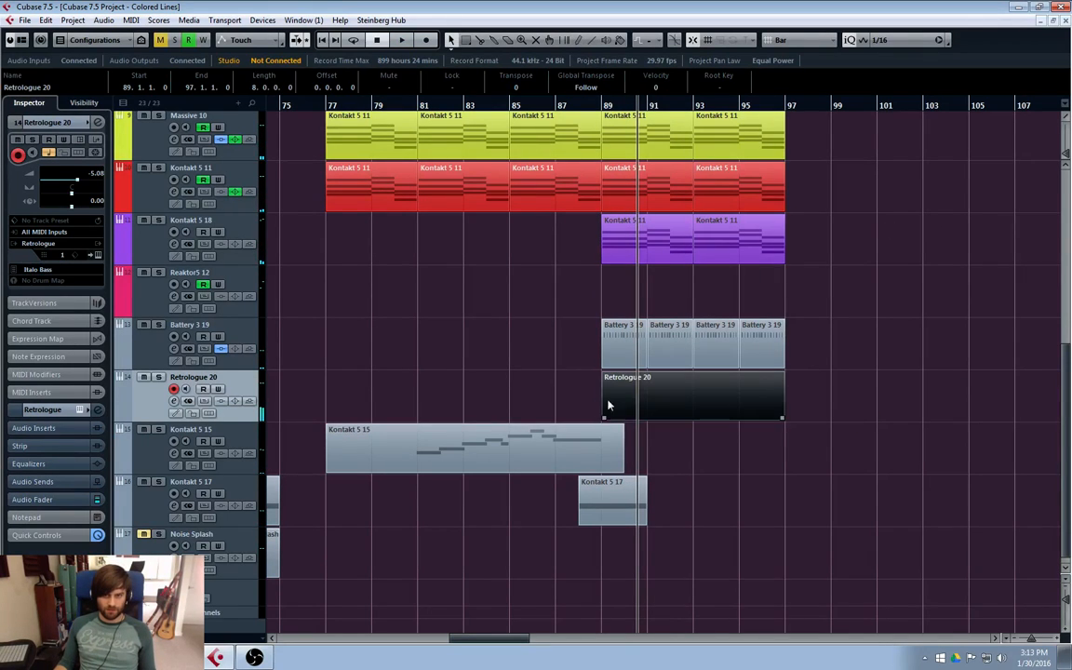
double_click(662, 396)
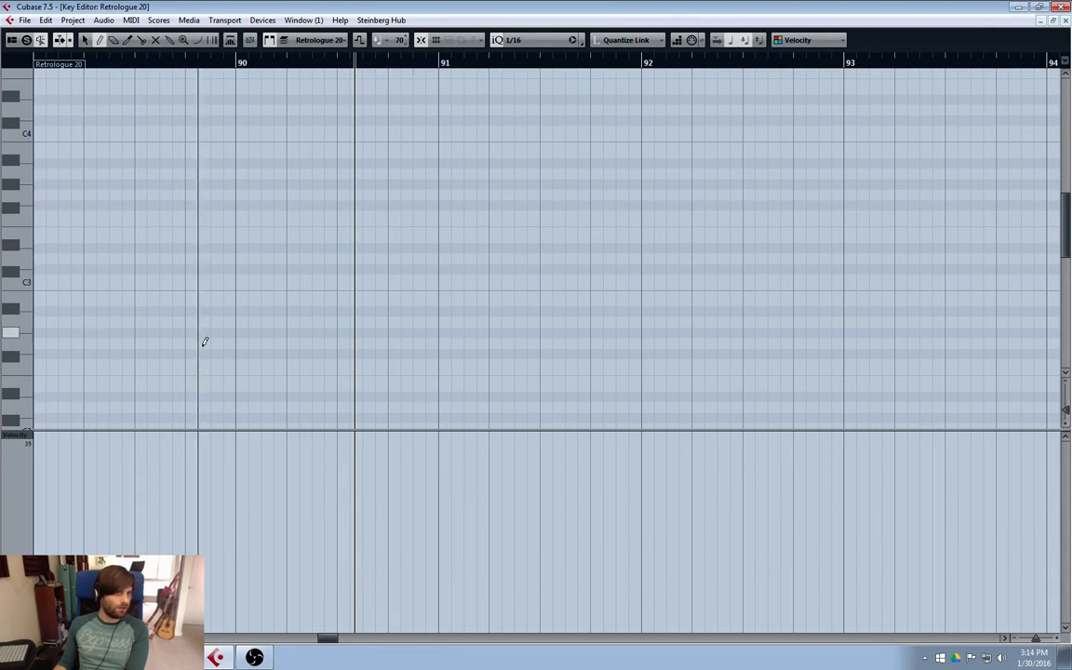
- Draw four sixteenth-length B2 notes an eighth apart, starting at bar 89
left_click(39, 297)
left_click(69, 296)
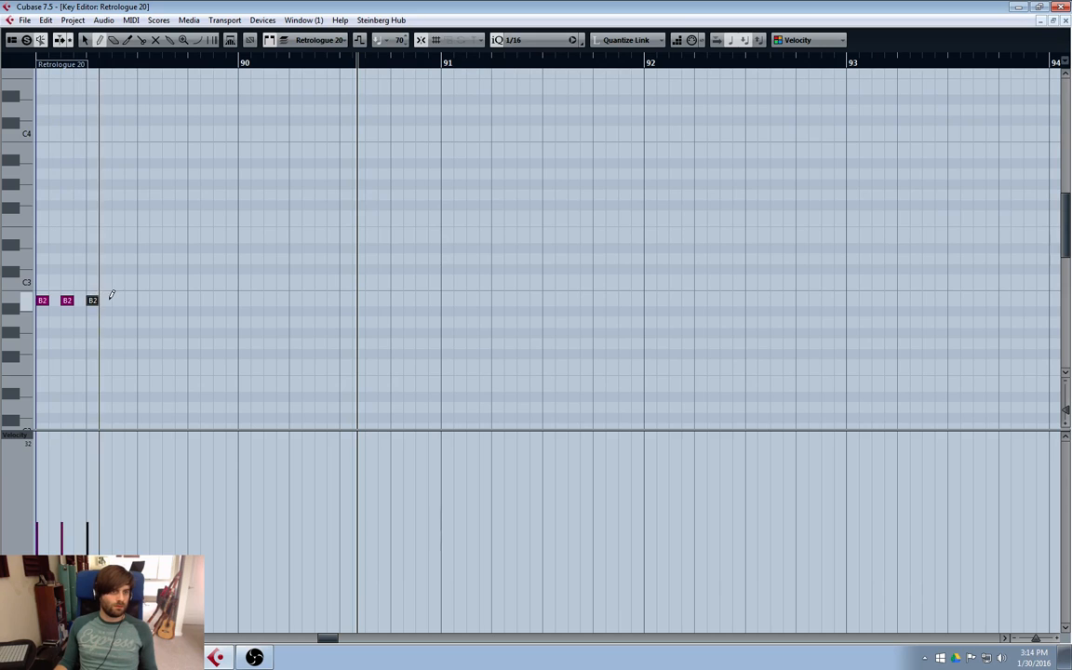
left_click(118, 297)
- Duplicate the B2 notes twice so they repeat every eighth through bars 89 and 90, aligning the copies to the beat
key("1")
left_click_drag(150, 262, 37, 329)
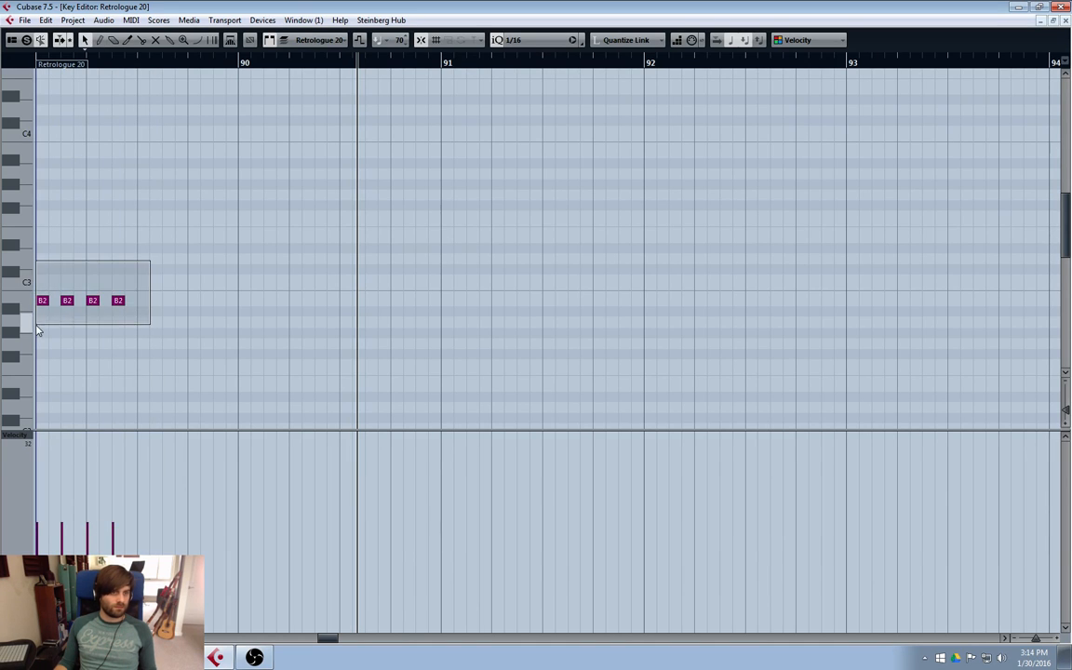
key("alt+d")
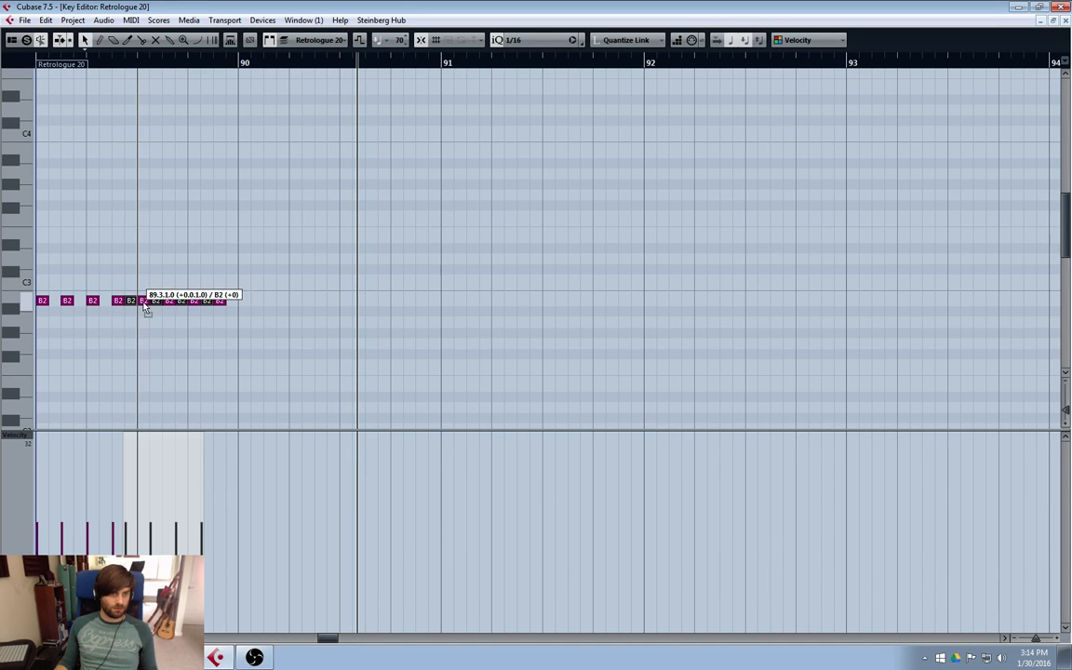
left_click_drag(263, 268, 119, 337)
key("alt+d")
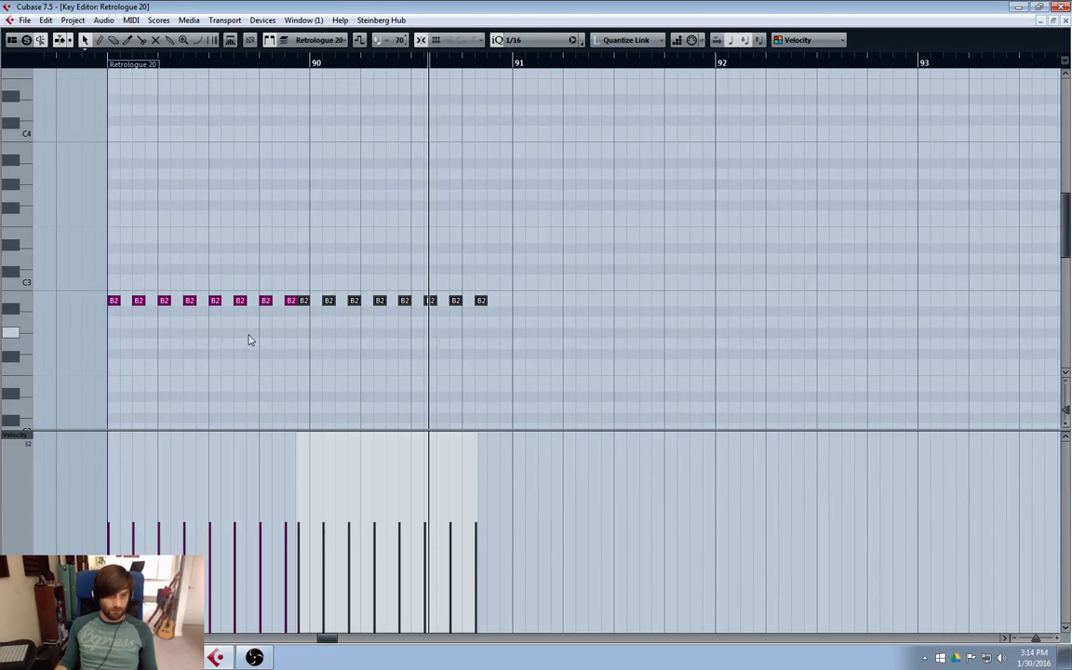
left_click_drag(302, 305, 315, 302)
left_click(215, 387)
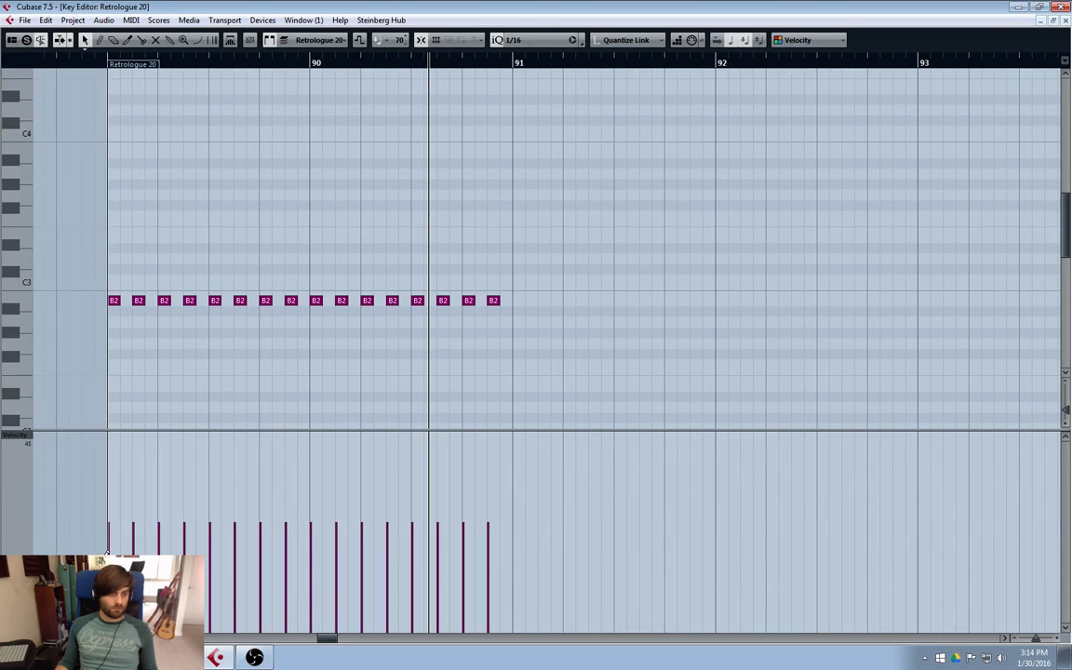
- Lower the velocities of all the B2 notes, leaving the half-bar notes louder and softening the ones between them in bar 90
mouse_move(108, 552)
left_mouse_down()
mouse_move(133, 568)
mouse_move(583, 566)
left_mouse_up()
left_click_drag(242, 570, 224, 557)
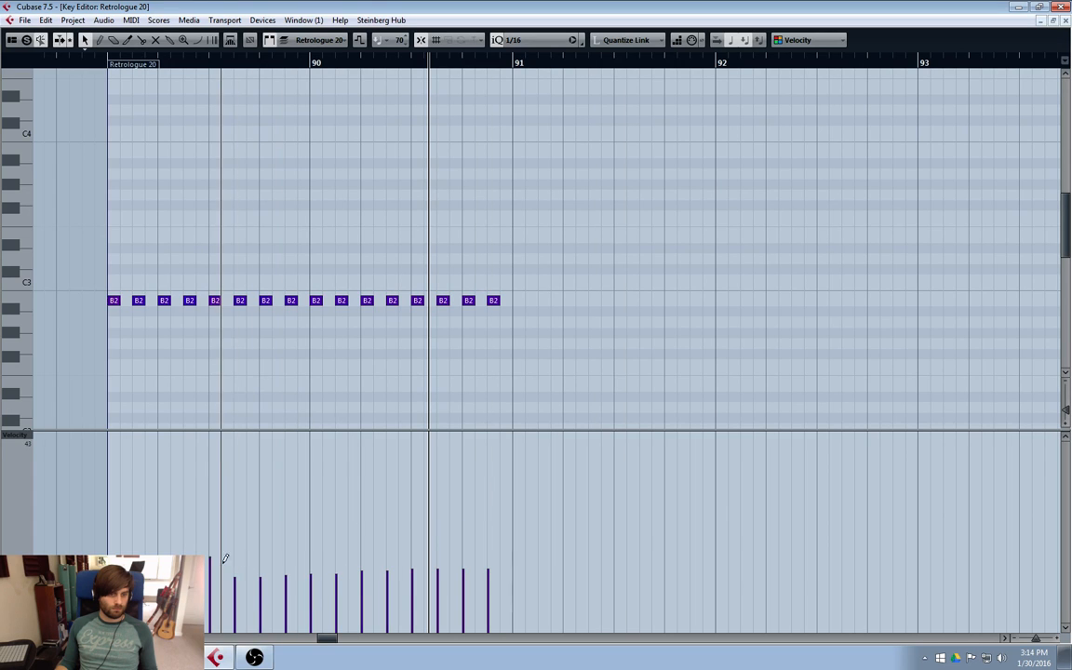
left_click(311, 556)
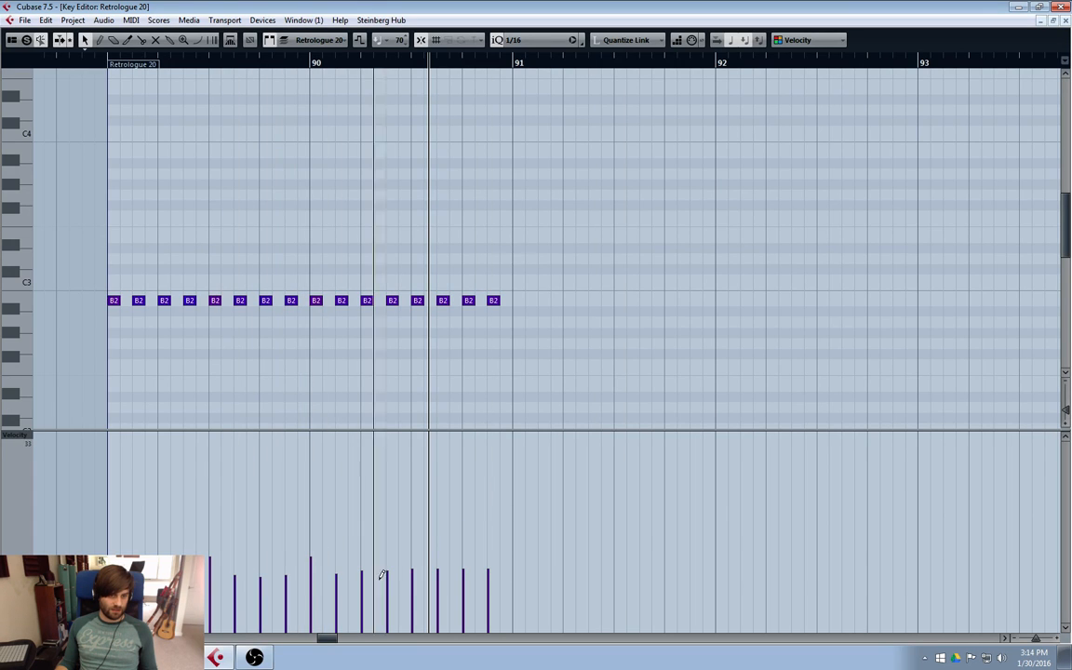
left_click(412, 556)
left_click(338, 580)
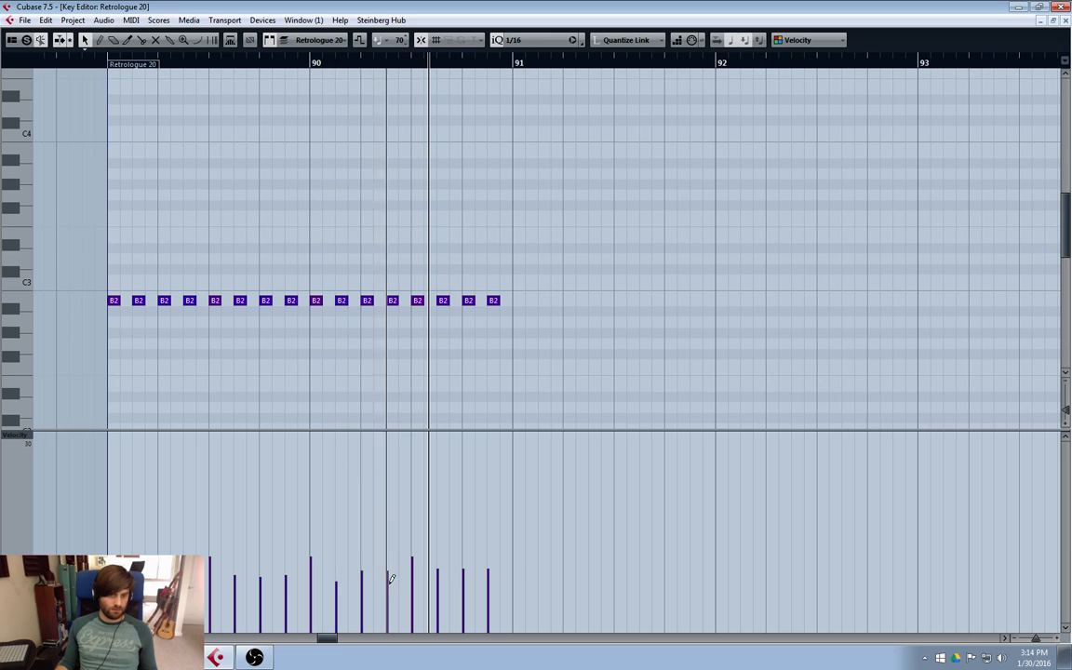
mouse_move(338, 560)
left_mouse_down()
mouse_move(341, 430)
mouse_move(348, 603)
left_mouse_up()
left_click(388, 598)
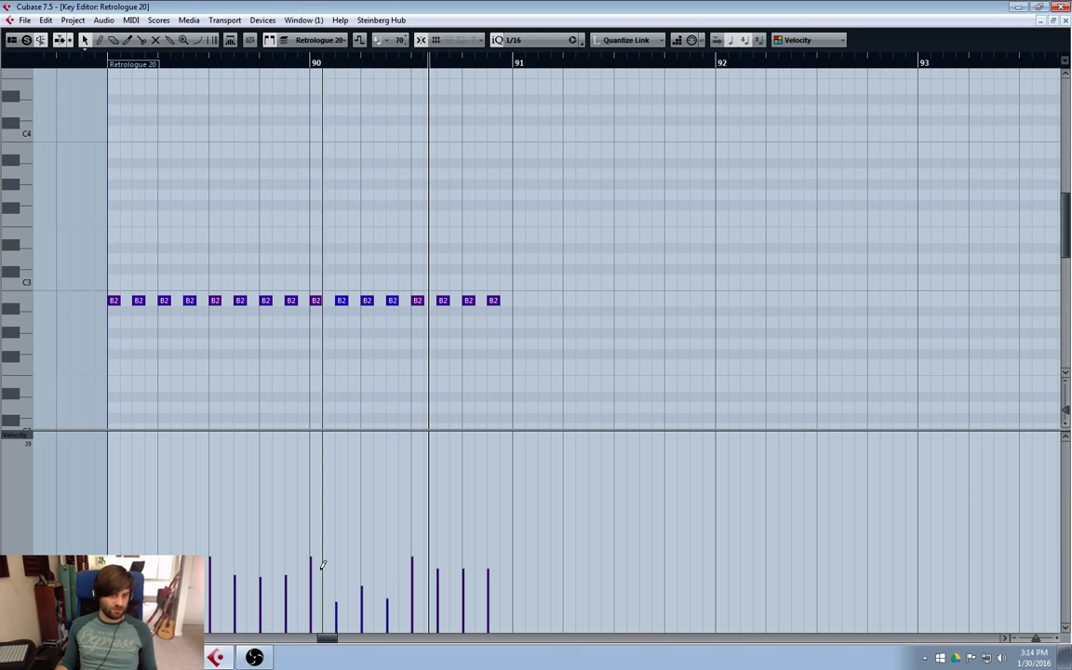
- Vary the softer B2 velocities, raise the accents at the start and middle of bars 89 and 90, and close the note editor
left_click(235, 603)
left_click(261, 571)
left_click(211, 504)
left_click(109, 529)
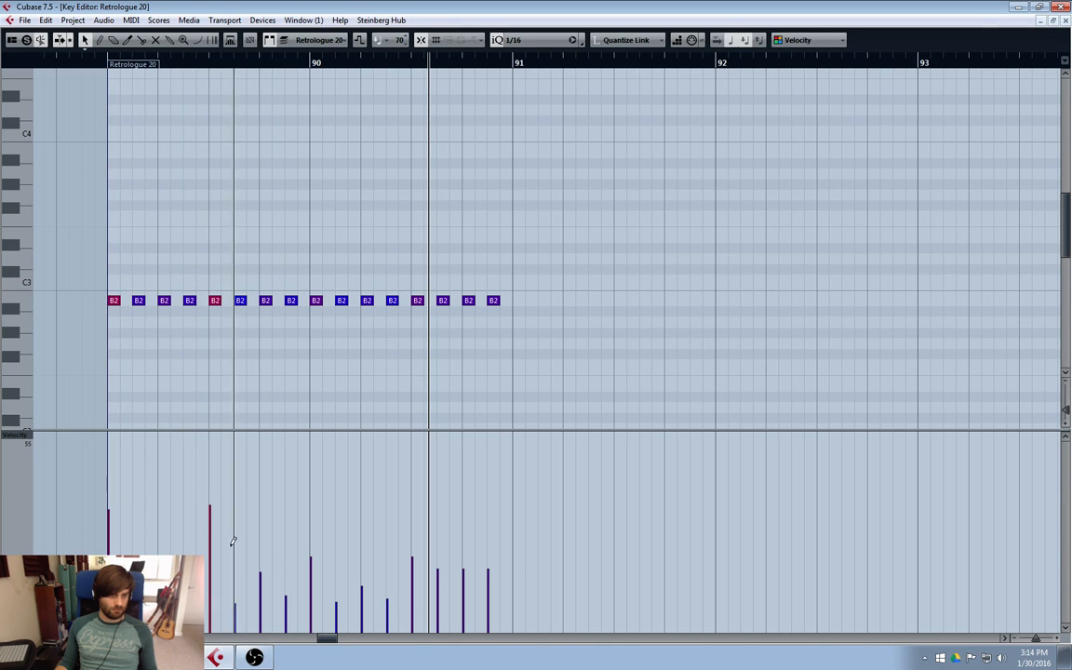
left_click(311, 514)
left_click(412, 527)
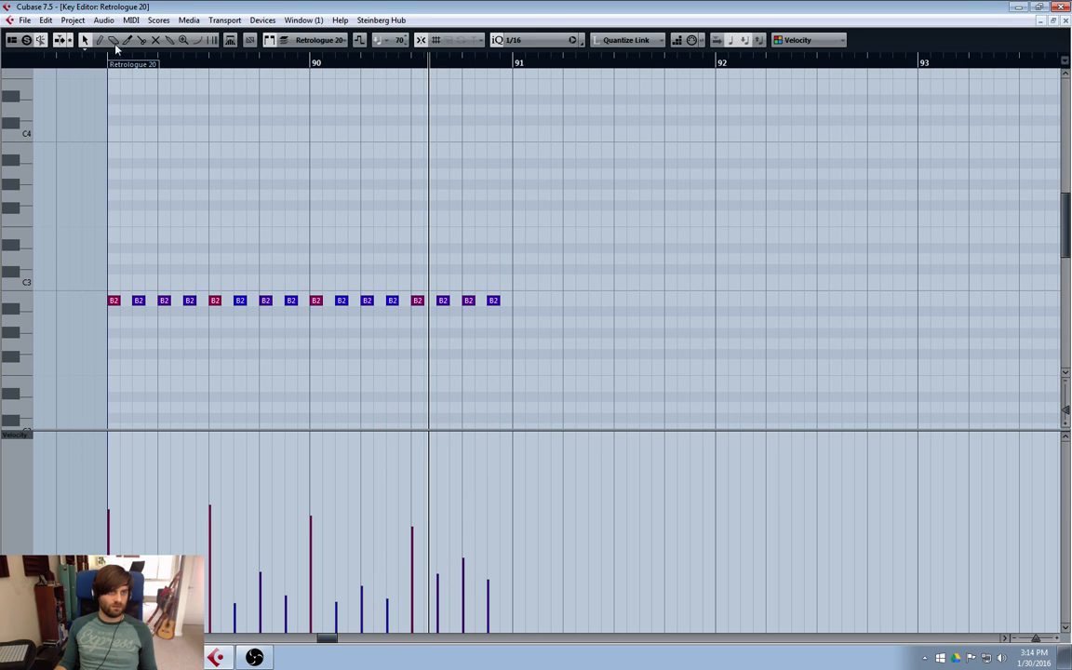
left_click(1065, 20)
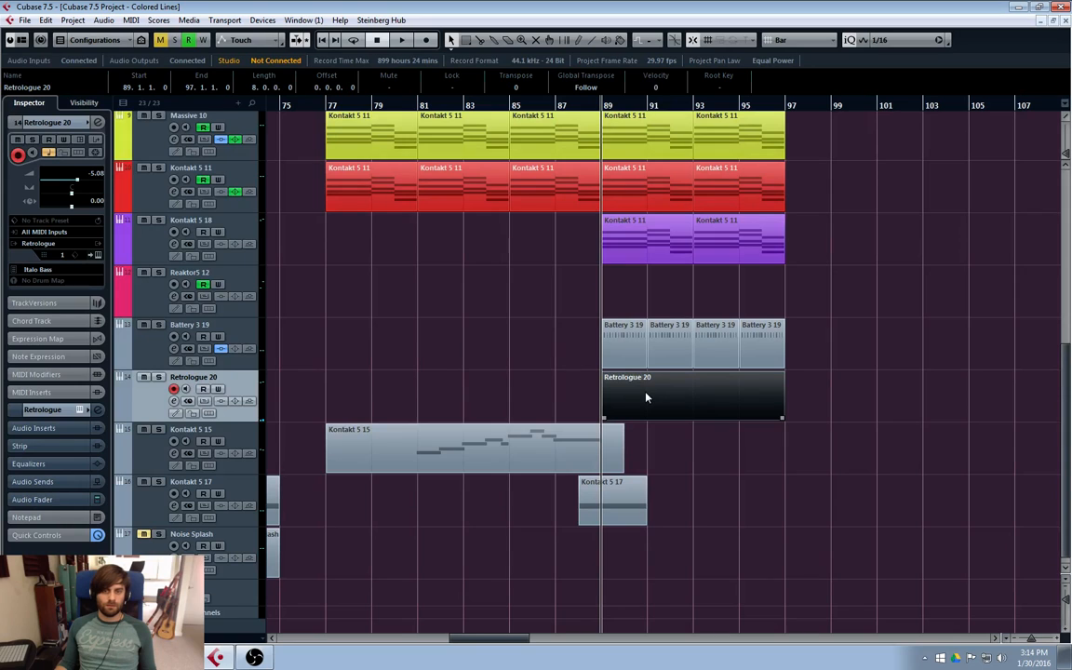
- Play the arrangement from bar 89 to audition the bass velocities, and stop playback
key("space")
left_click(625, 337)
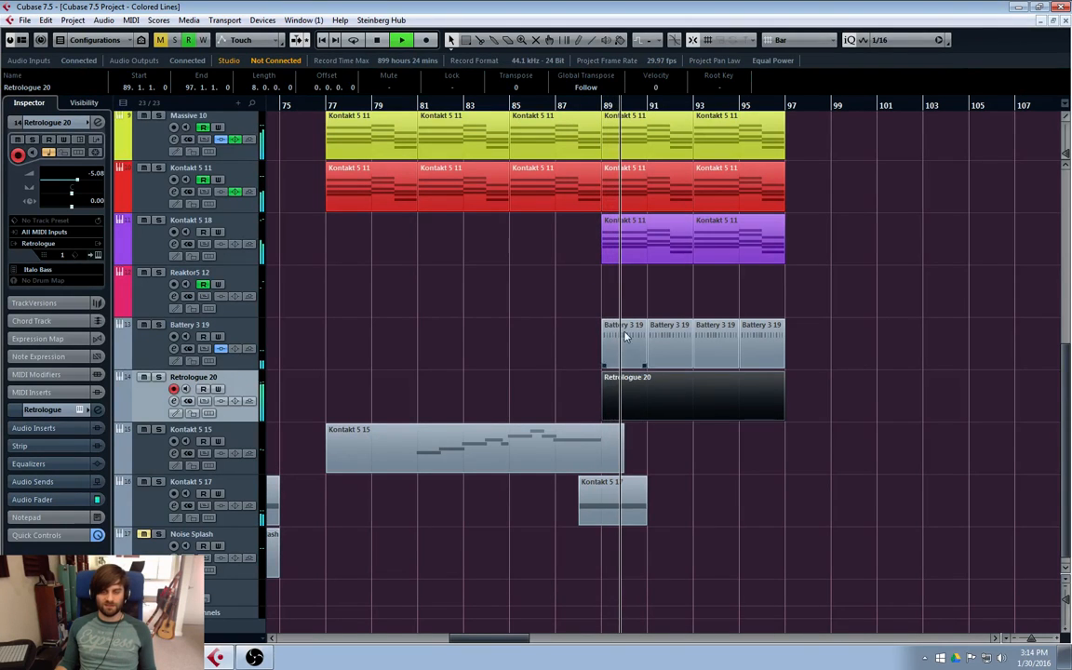
key("space")
- Split the Retrologue 20 part at bar 91 and delete the empty remainder up to bar 97
double_click(666, 404)
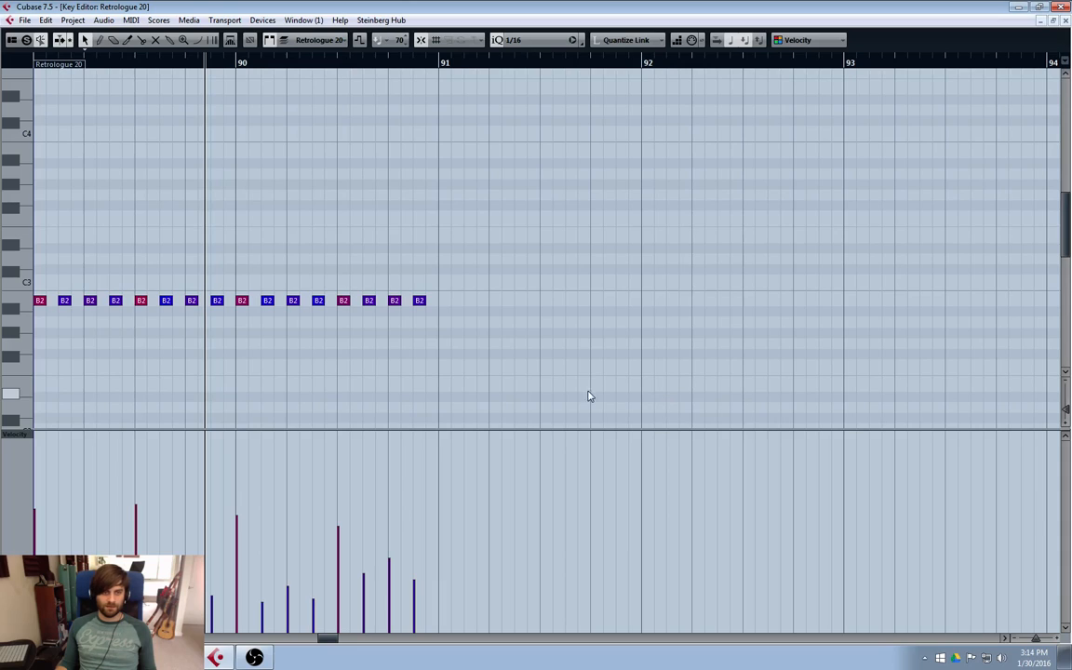
left_click(1063, 20)
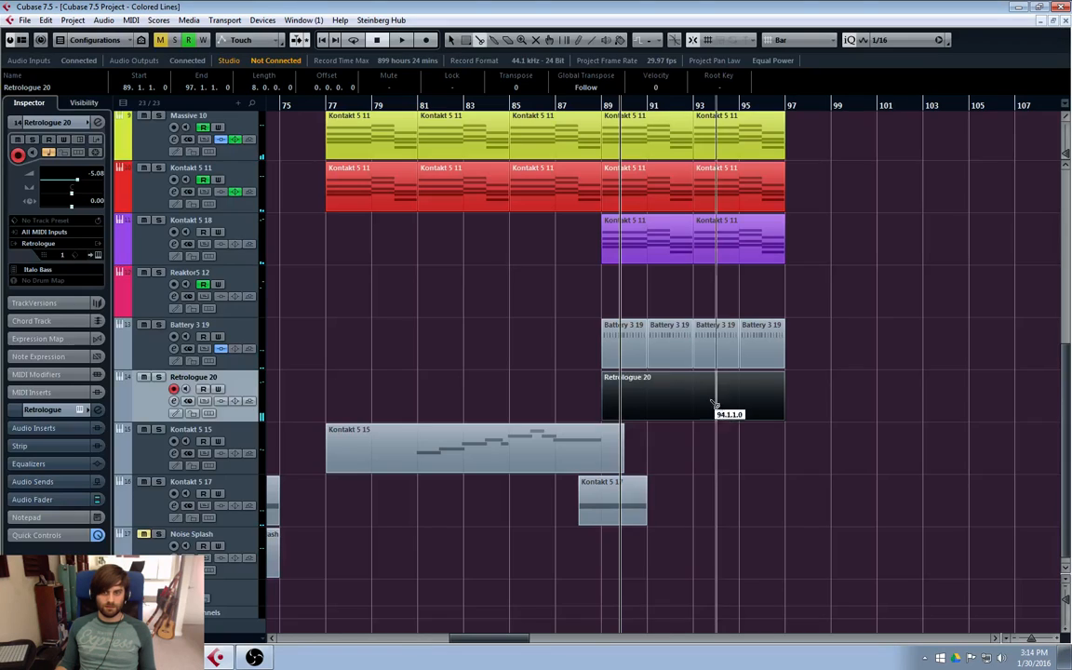
double_click(628, 406)
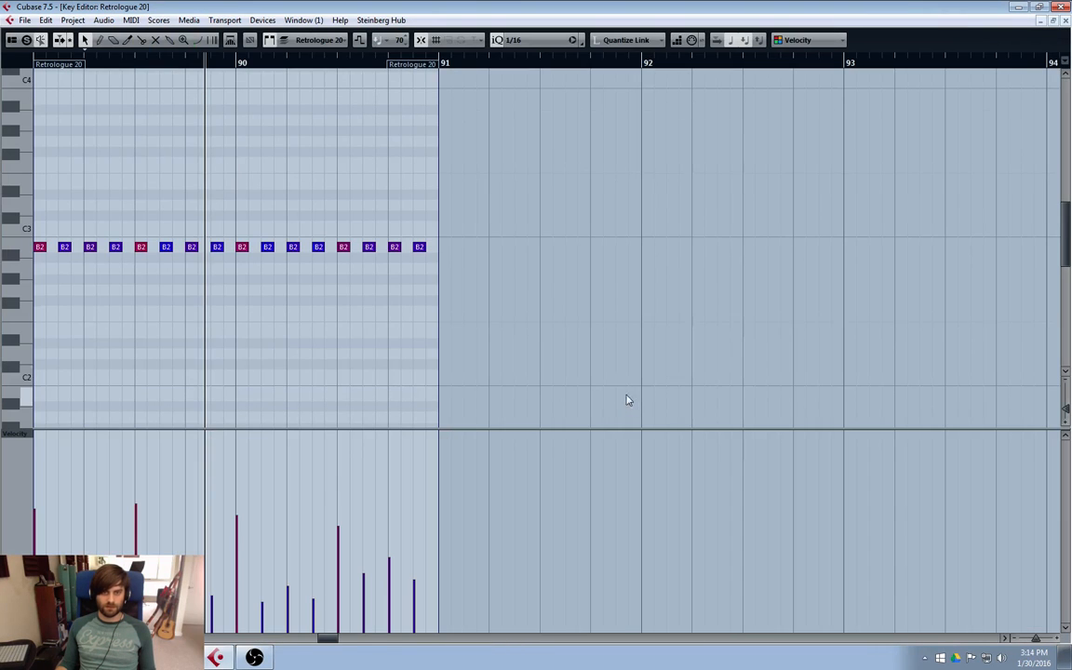
left_click(1066, 20)
left_click(735, 415)
key("Delete")
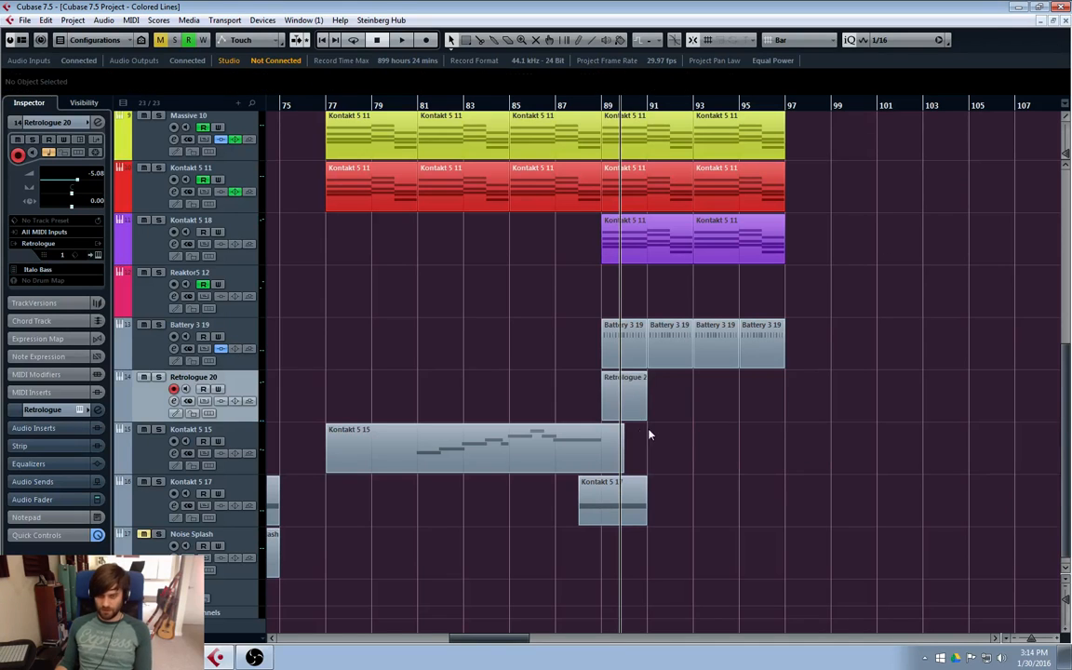
- Duplicate the two-bar Retrologue 20 part three times to fill bars 91 to 97
left_click(629, 409)
key("ctrl+d")
key("ctrl+d")
key("ctrl+d")
left_click(851, 265)
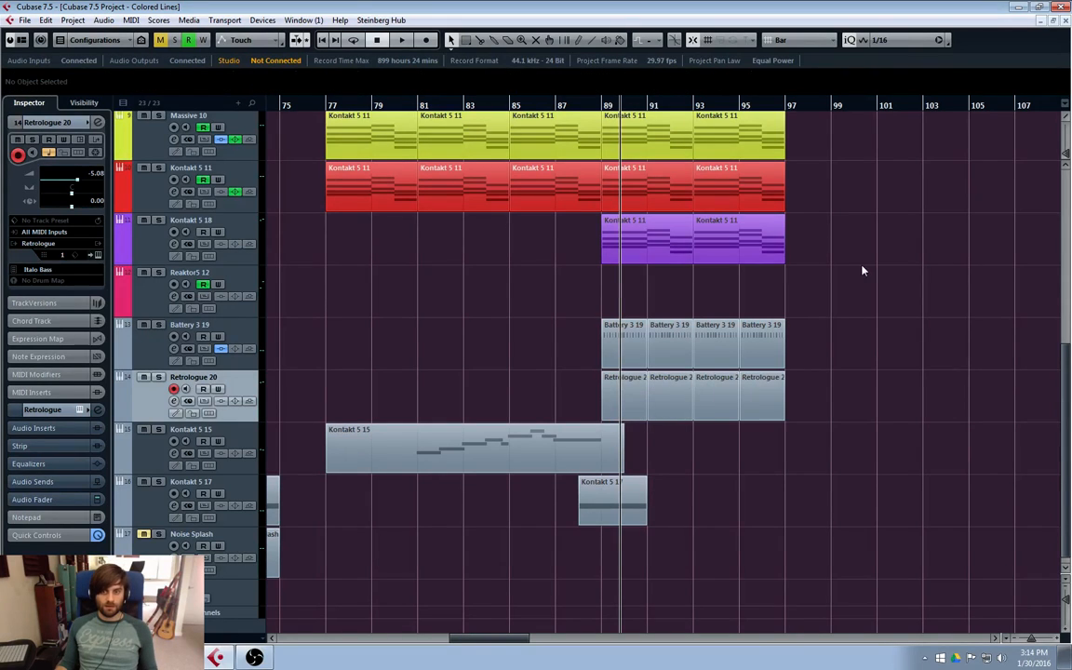
- Play from bar 87, lower the Retrologue 20 channel volume to -10.6 dB, and close its channel settings
left_click(572, 108)
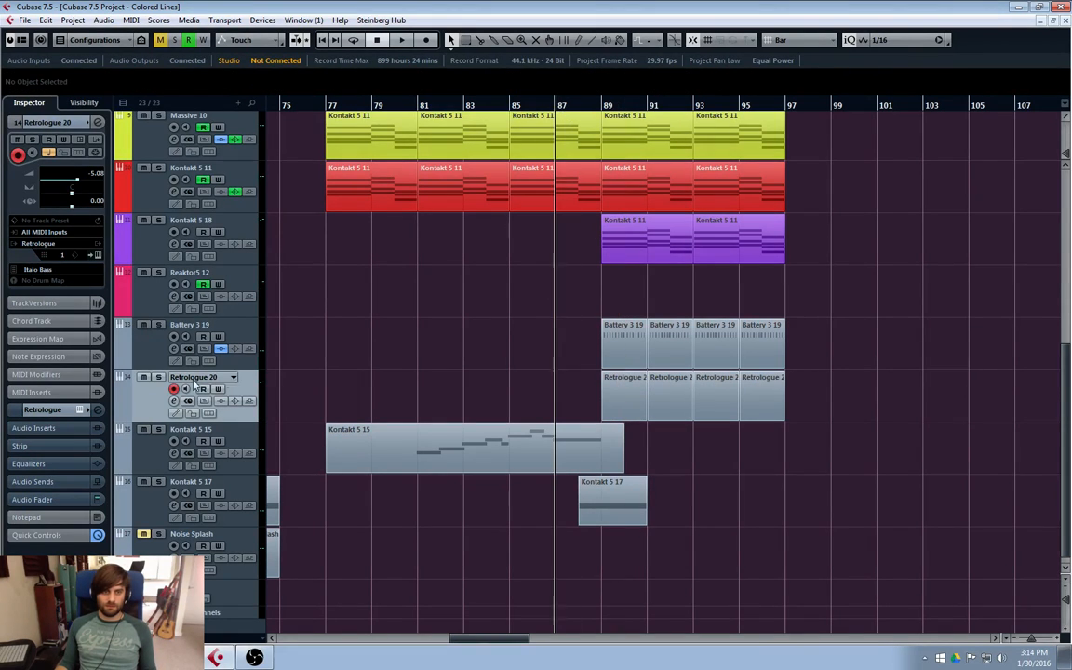
key("space")
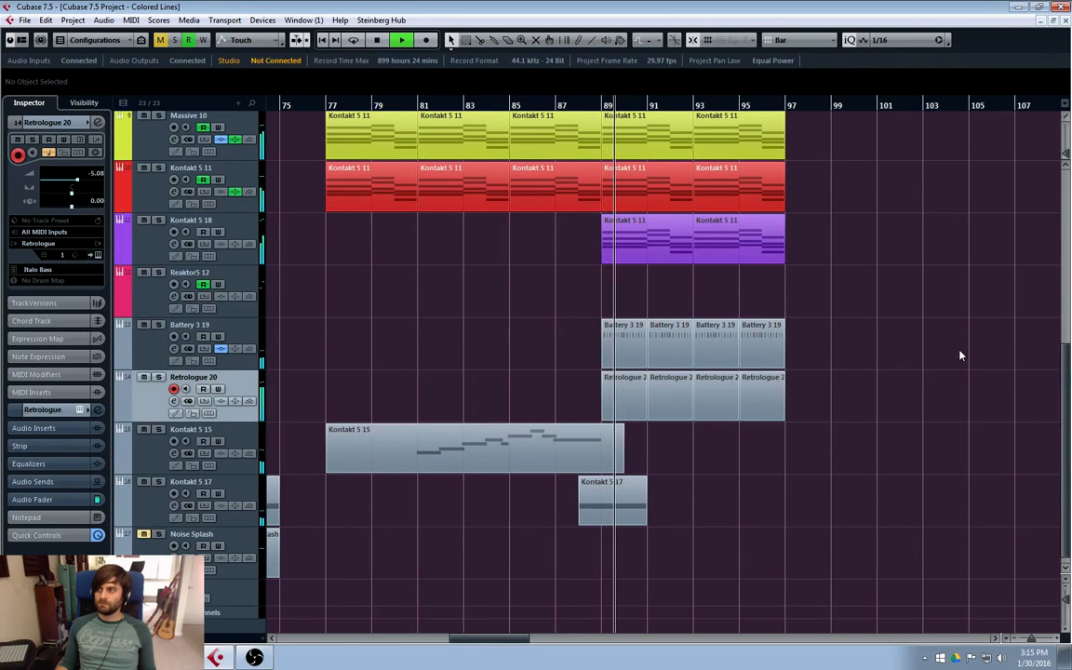
left_click(173, 401)
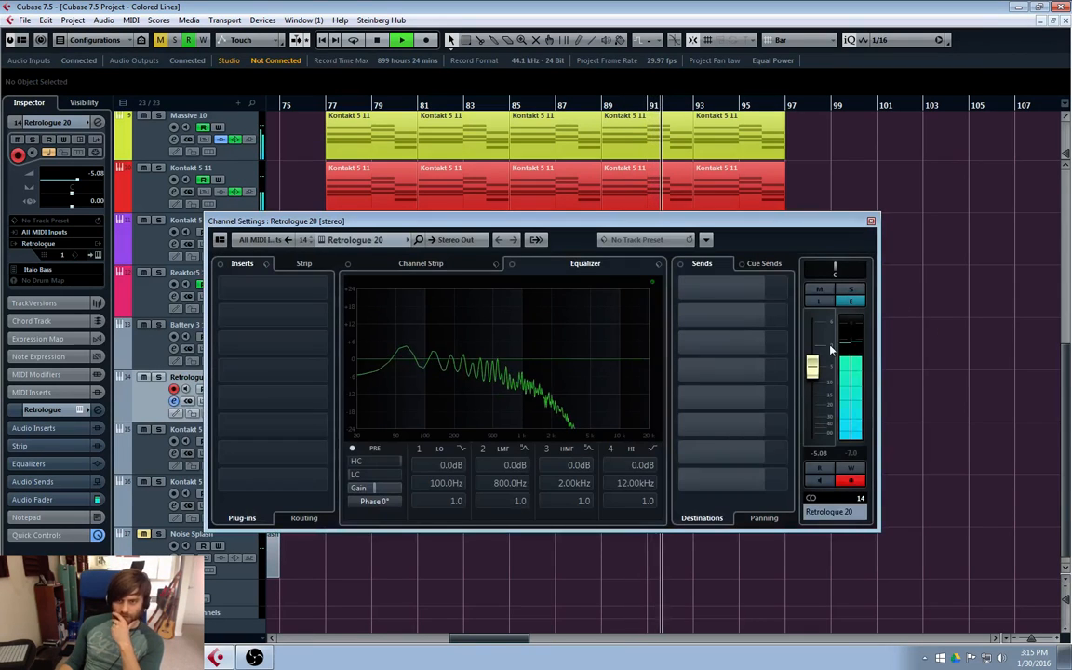
left_click_drag(811, 367, 811, 385)
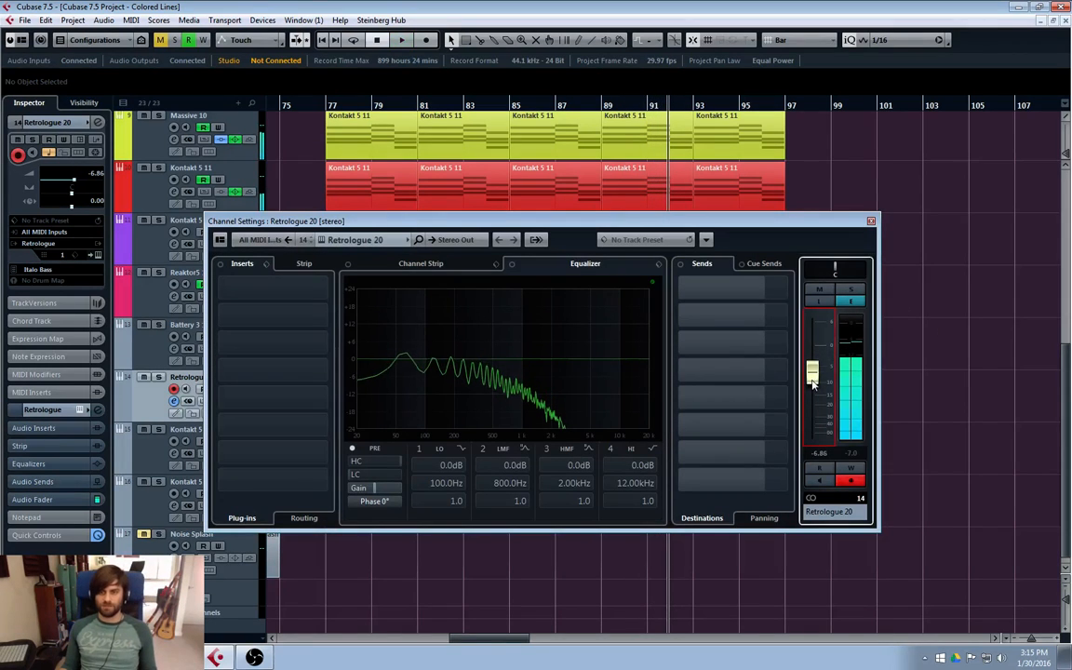
left_click(870, 221)
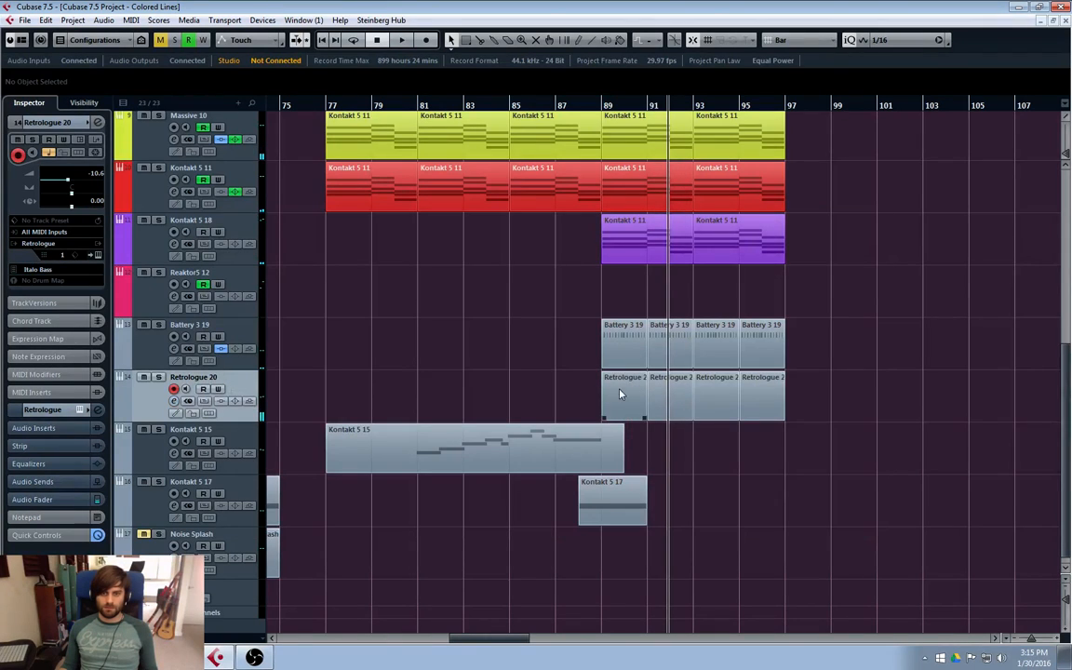
- Join the first two Retrologue 20 parts, move the bar 91 notes down to F#2, and audition them from bar 90
left_click(649, 108)
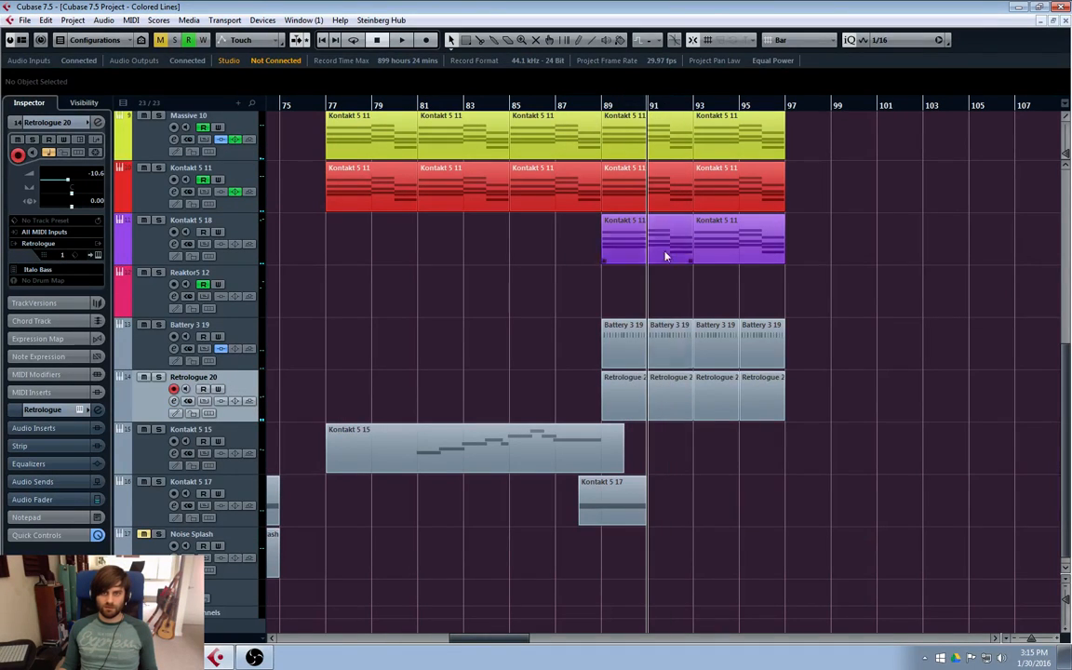
double_click(631, 401)
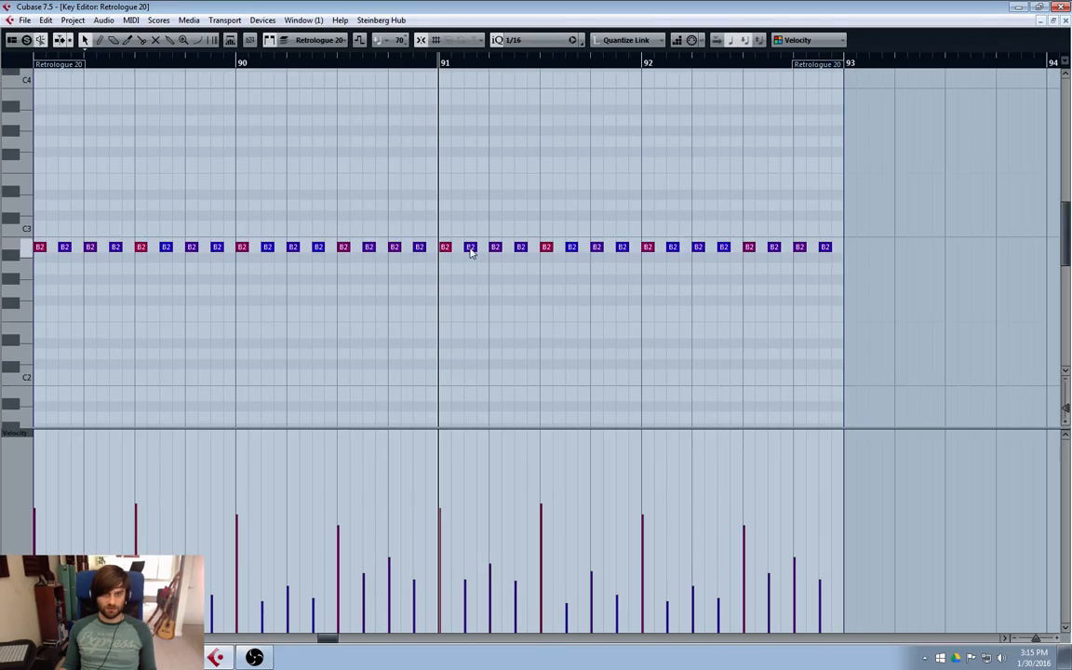
left_click_drag(626, 227, 449, 303)
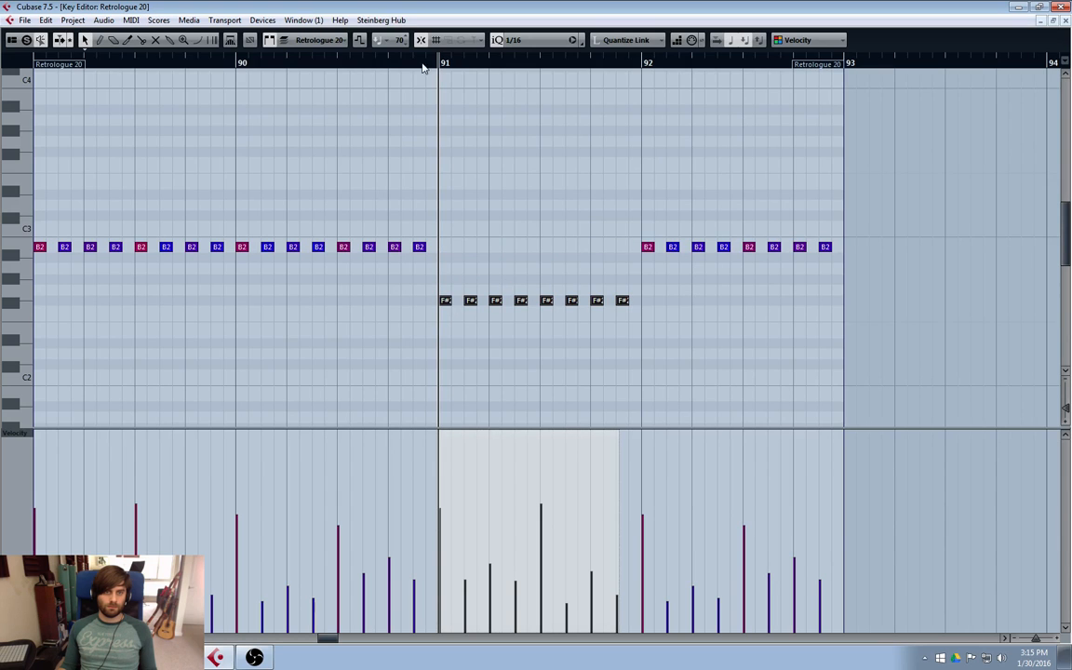
left_click(239, 64)
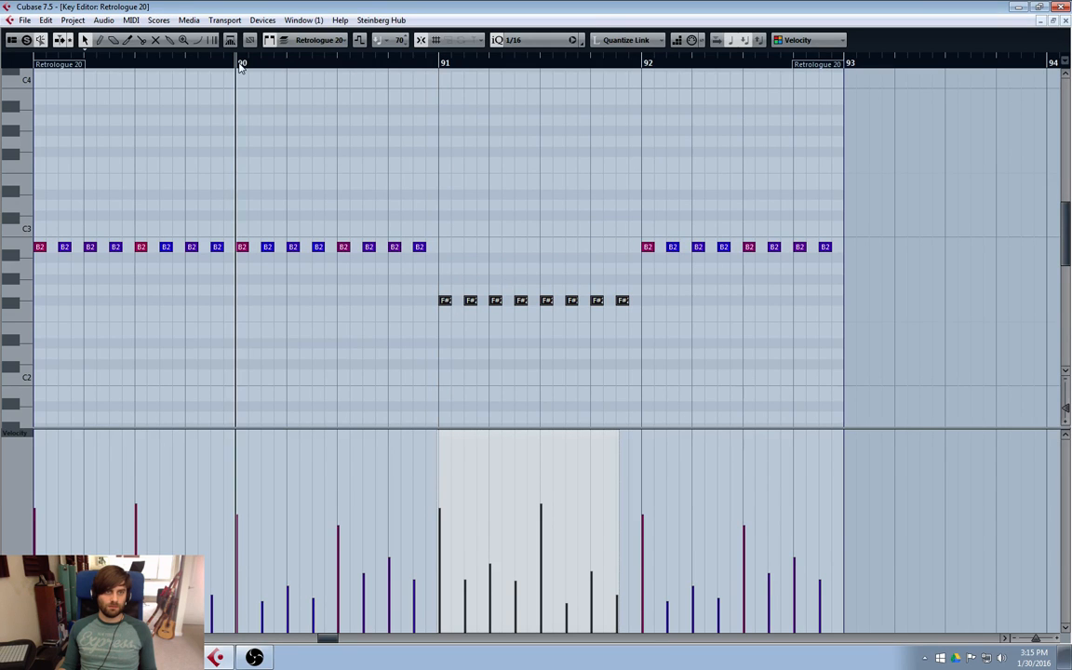
left_click(528, 194)
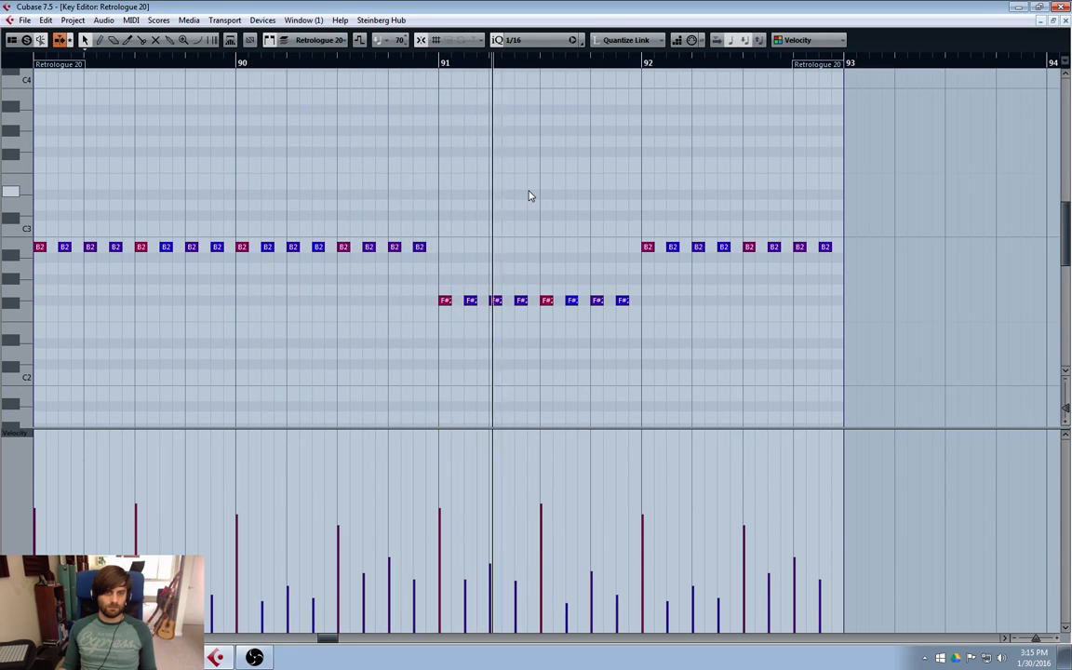
- Move the bar 92 bass notes up to D3 and audition the line from bar 91
left_click_drag(848, 212, 648, 206)
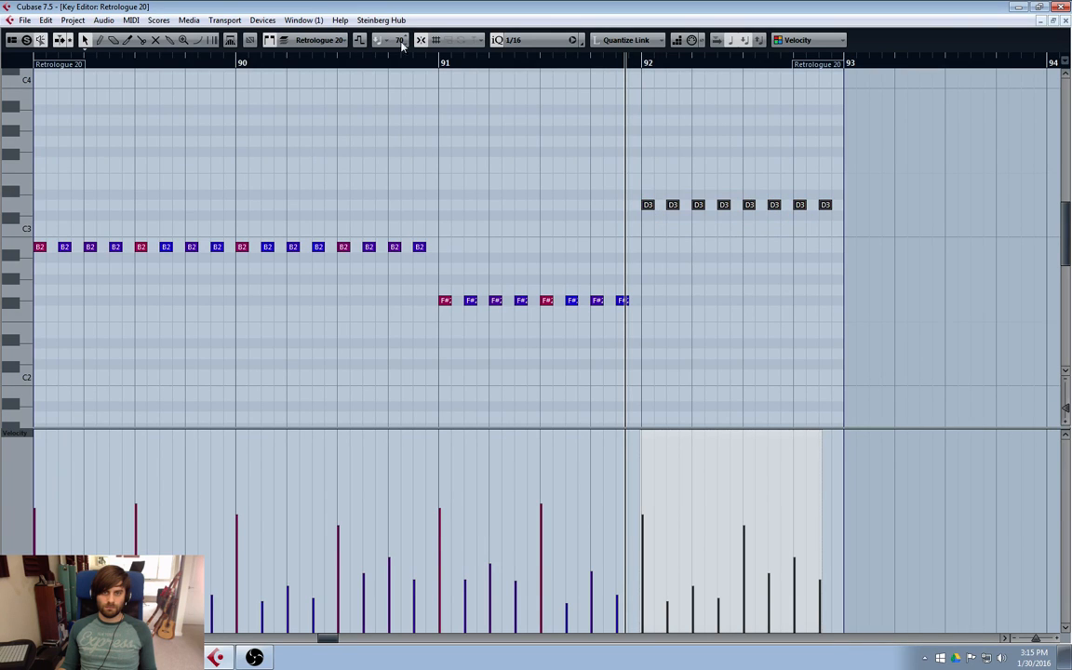
left_click(438, 66)
key("space")
left_click(715, 291)
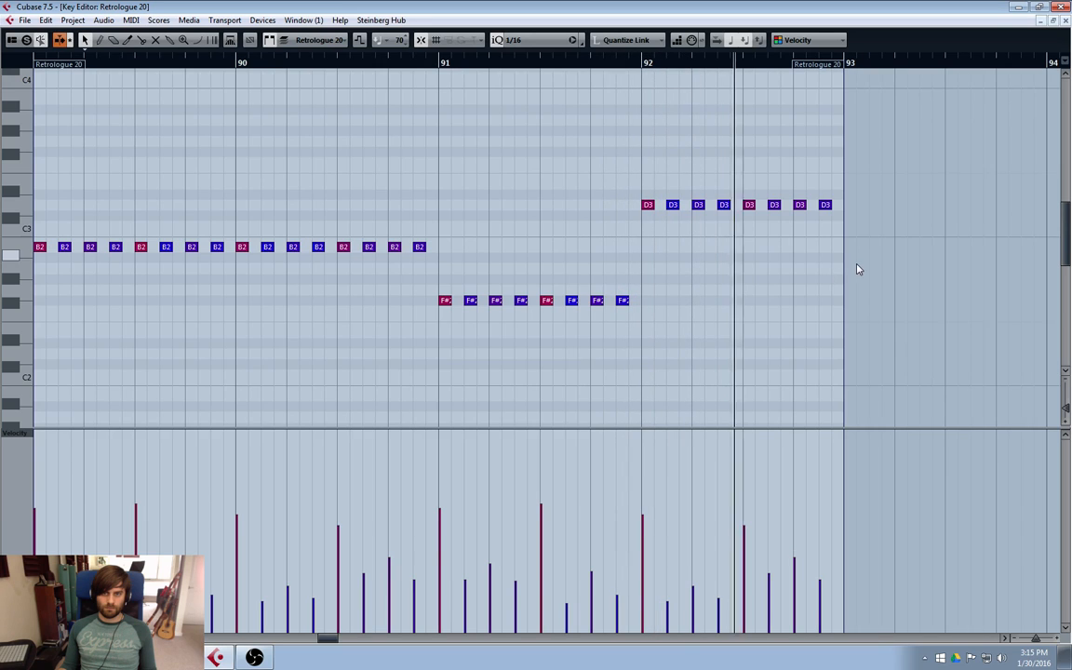
- Try the bar 92 bass notes an octave lower at D2, and return them to D3
left_click_drag(848, 164, 648, 356)
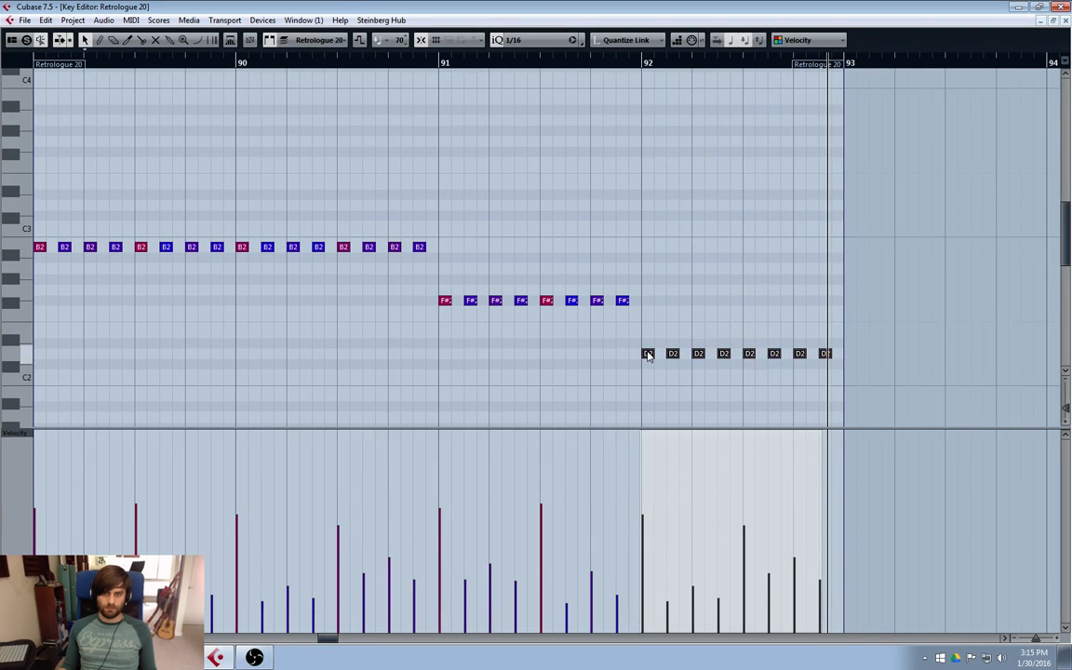
left_click(649, 355)
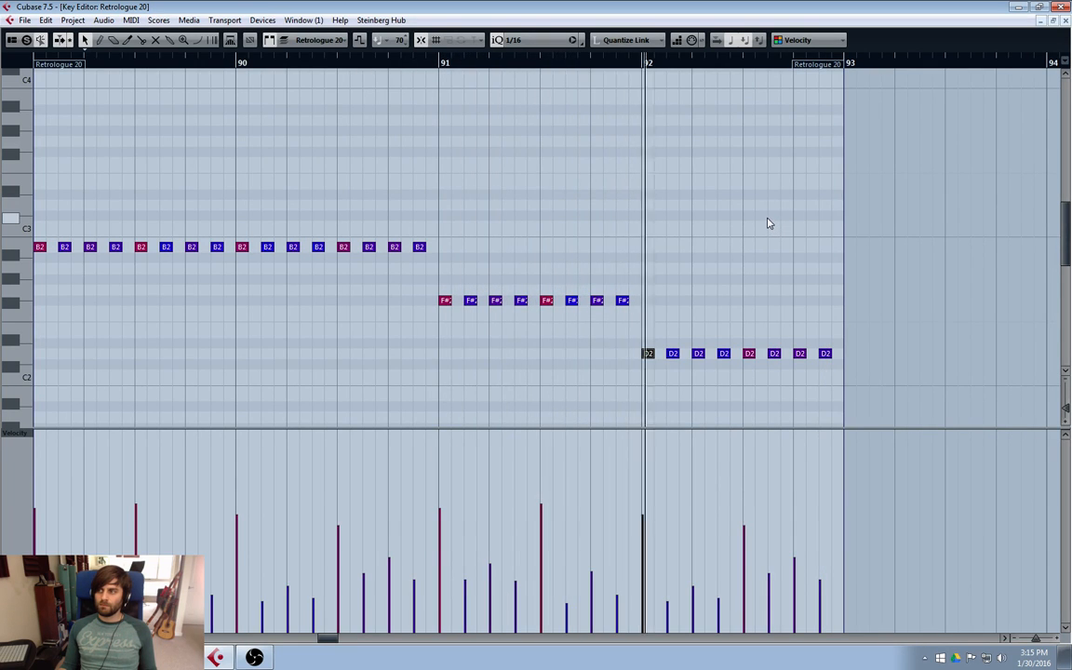
left_click_drag(905, 321, 633, 396)
left_click_drag(649, 356, 651, 207)
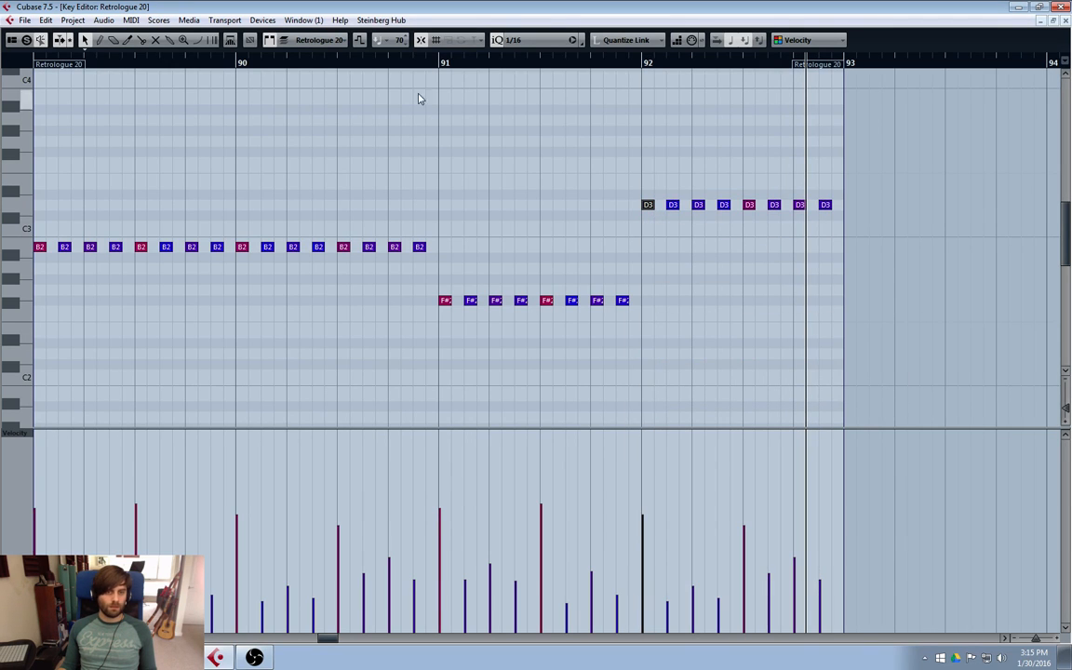
- Replace the two Retrologue 20 parts between bars 93 and 97 with a duplicate of the four-bar part at bar 89
left_click(1065, 24)
left_click_drag(840, 400, 732, 411)
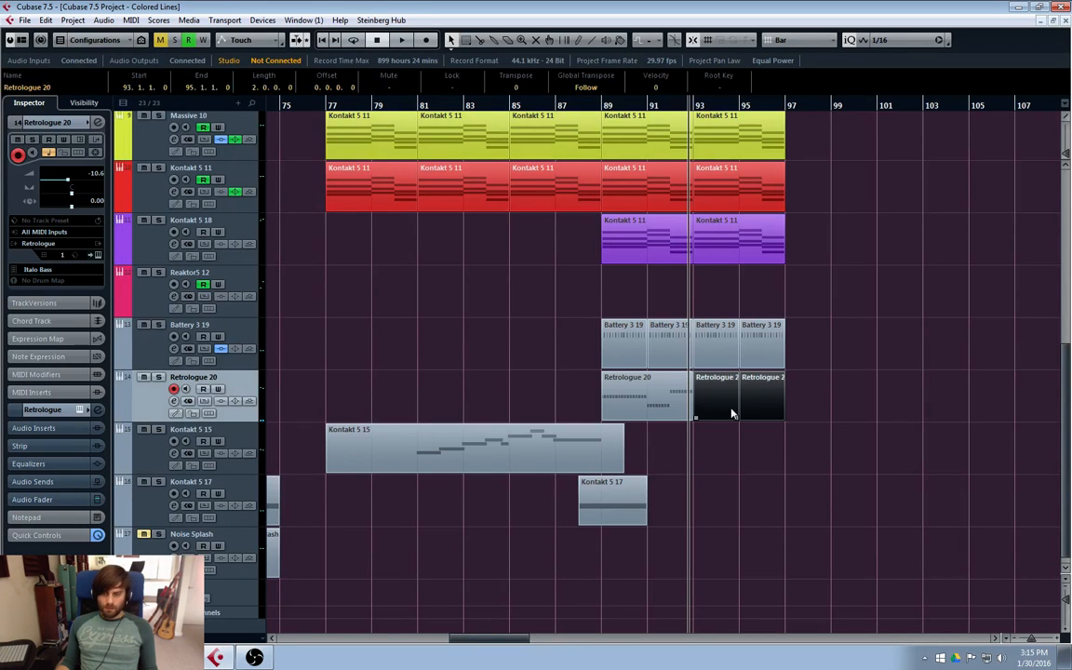
key("Delete")
left_click(644, 404)
key("ctrl+d")
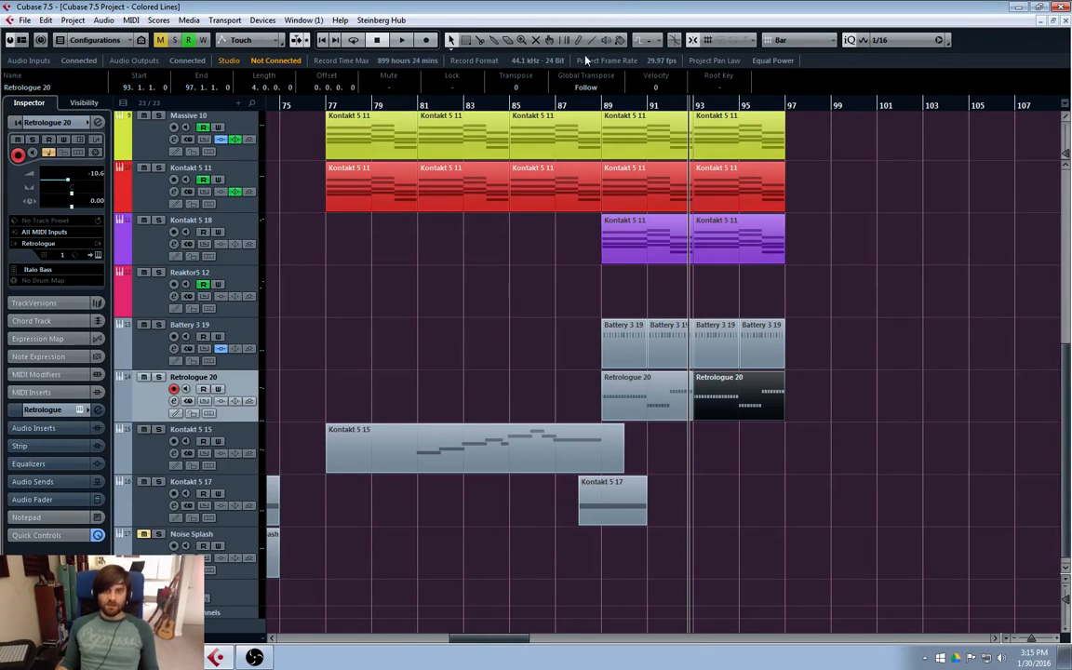
- Colour the Battery 3 19 track green and the Retrologue 20 track orange
left_click(222, 351)
scroll(61, 124, "down", 5)
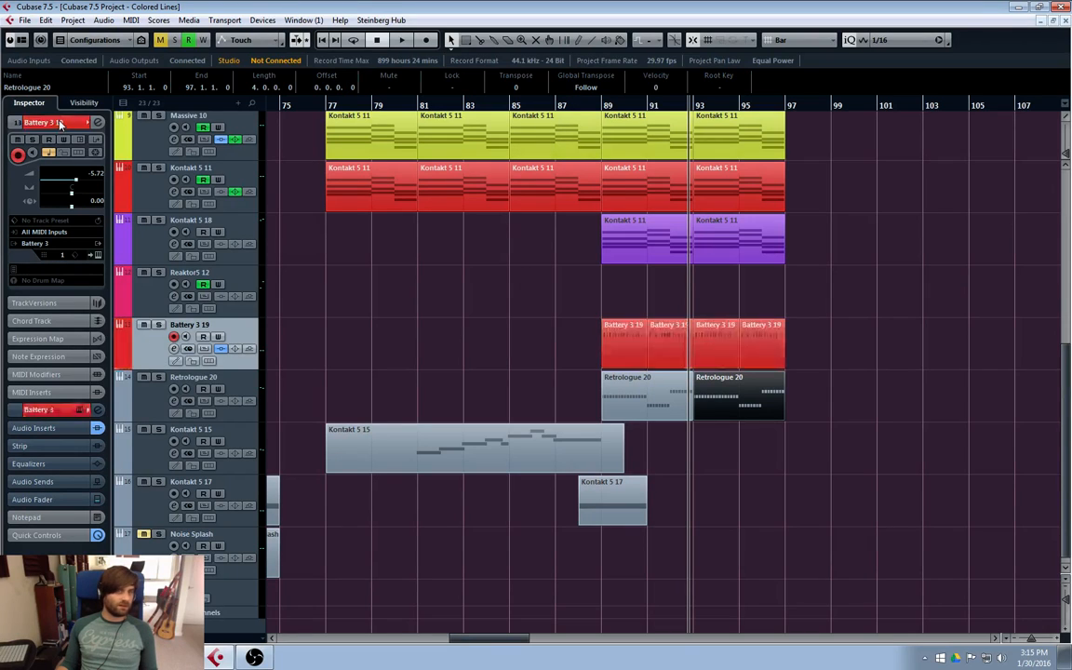
left_click(183, 406)
scroll(45, 123, "down", 2)
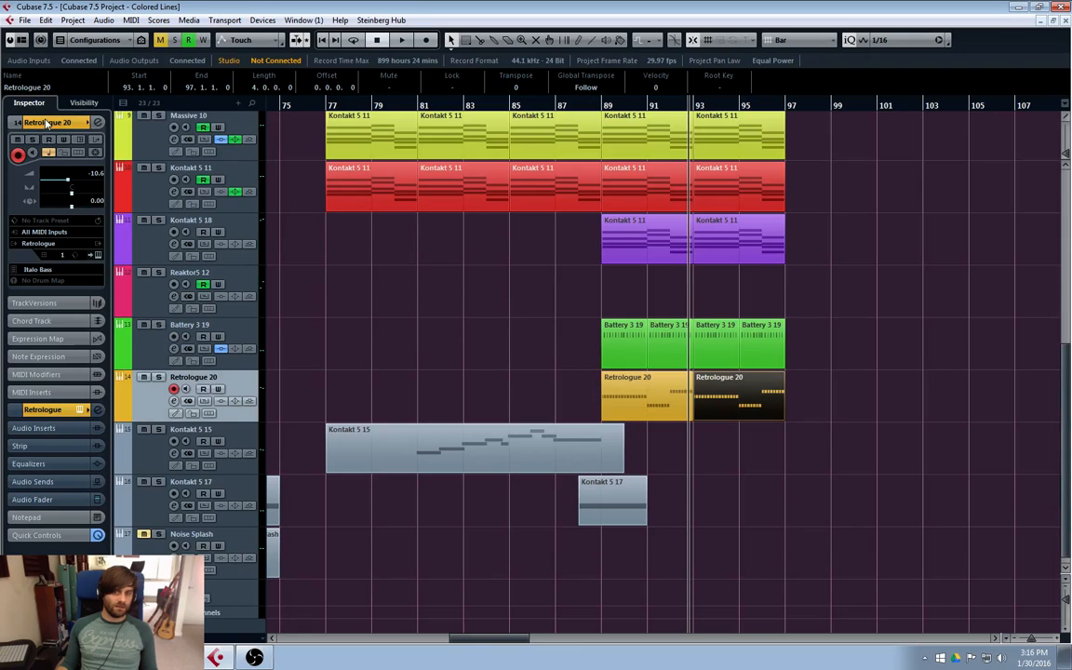
left_click(865, 253)
- Play the arrangement from bar 85 to audition the finished bass line in context
left_click(519, 106)
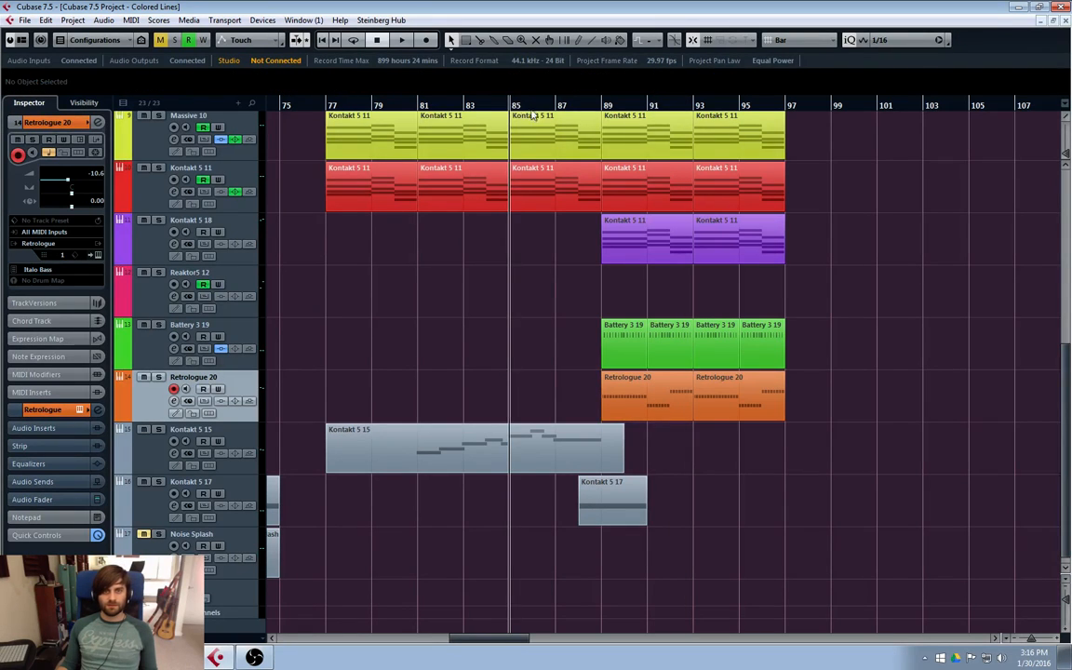
key("space")
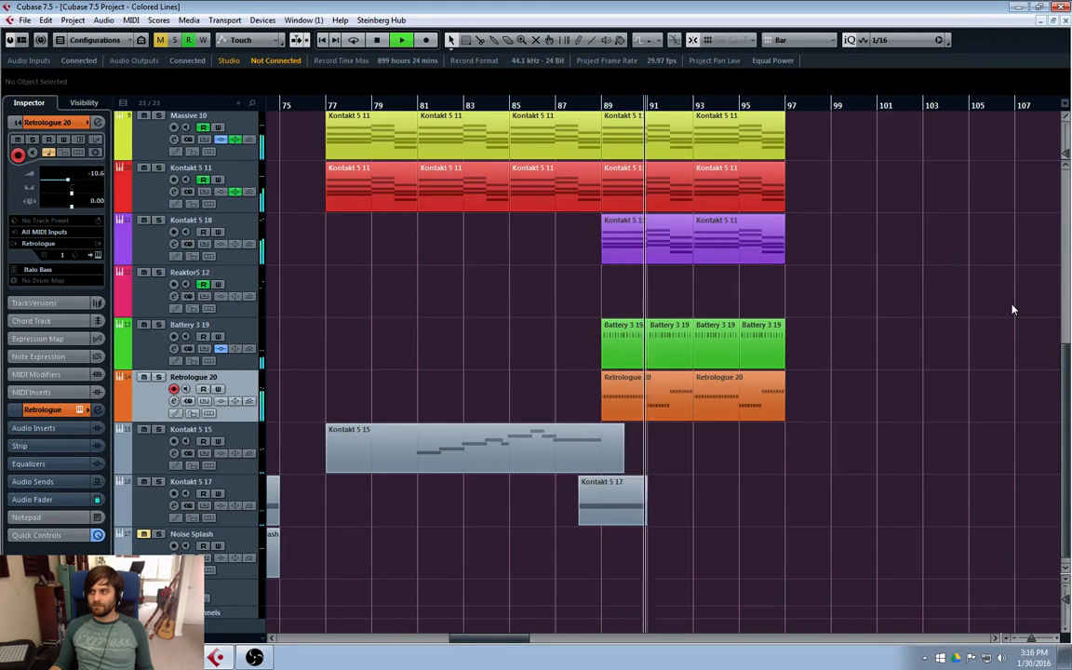
left_click(783, 408)
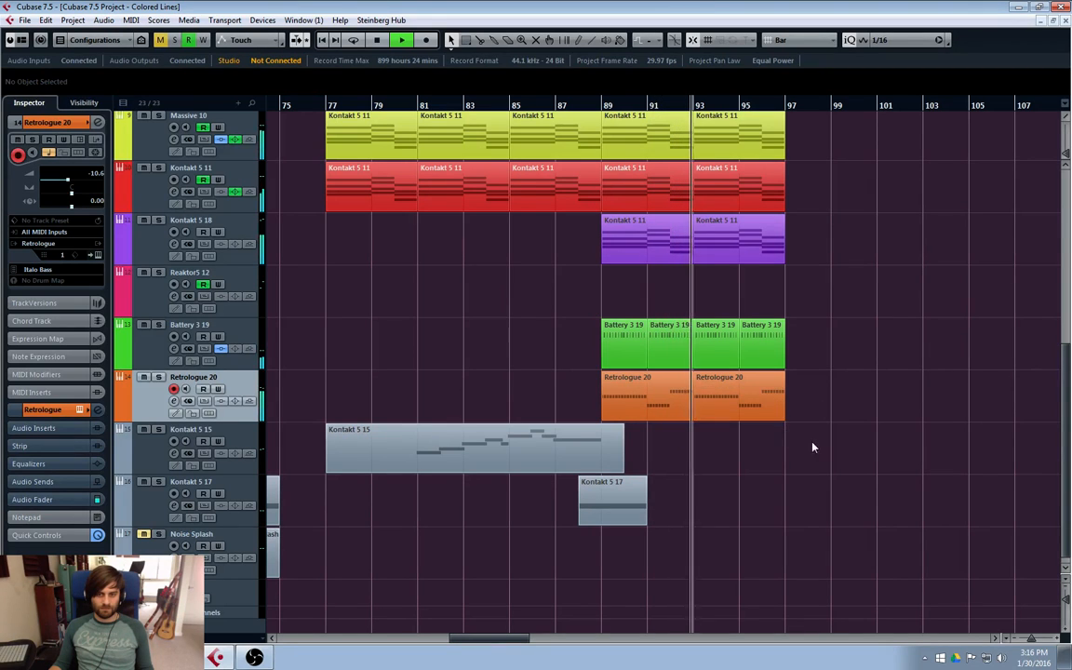
- Compare the bass notes inside the Retrologue 20 parts at bars 93 and 89, checking the last two bars of each
double_click(770, 407)
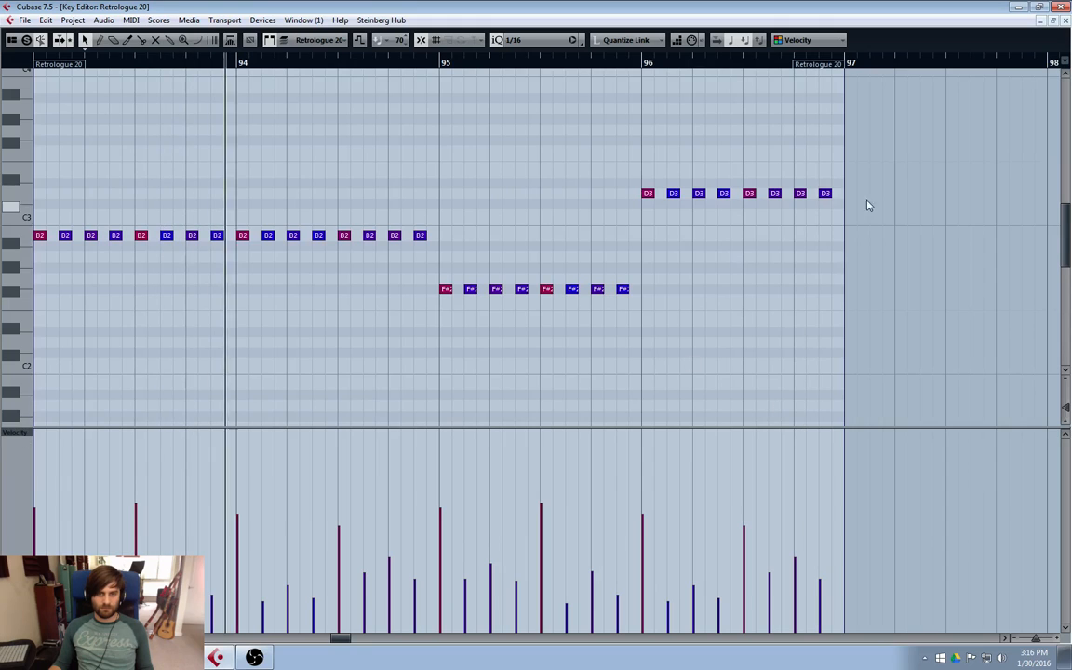
left_click_drag(859, 165, 598, 234)
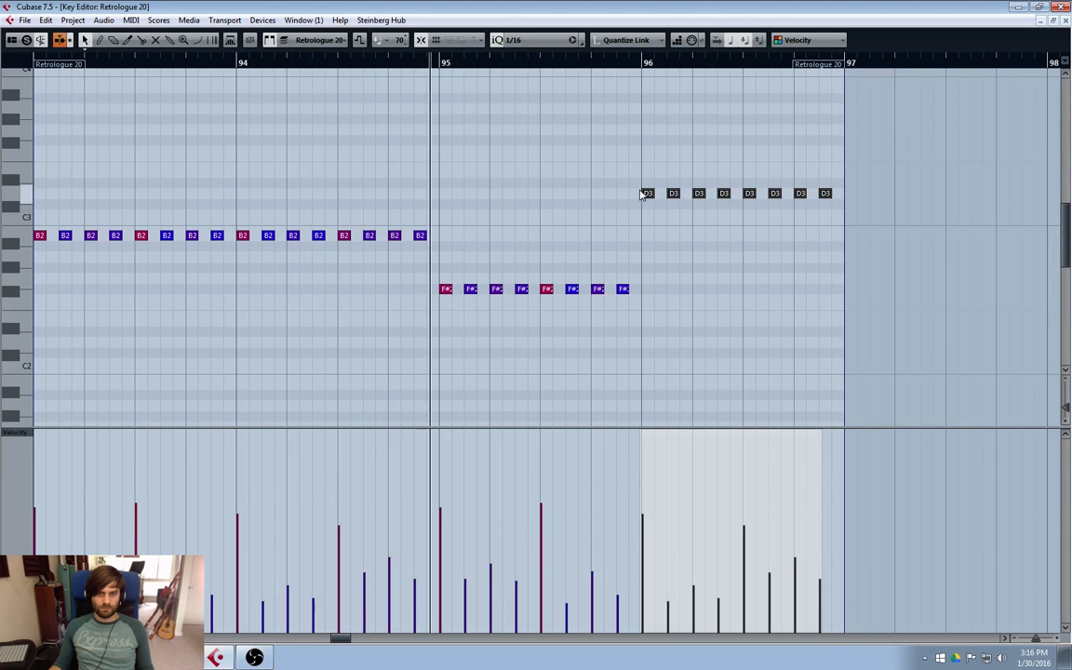
left_click_drag(650, 275, 420, 317)
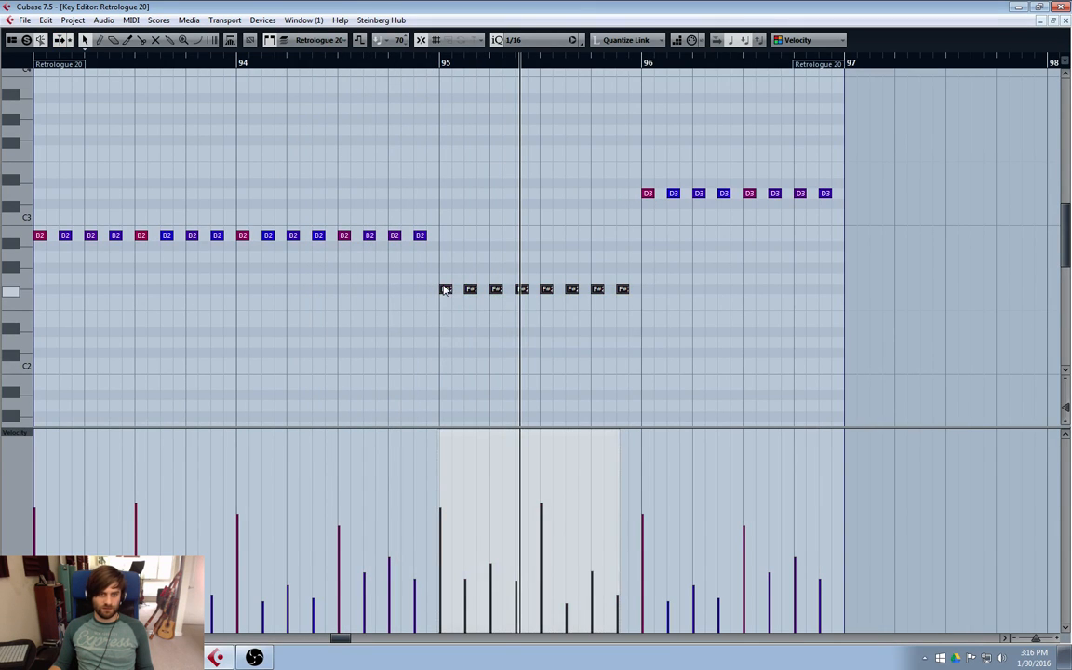
left_click(1064, 22)
left_click(652, 407)
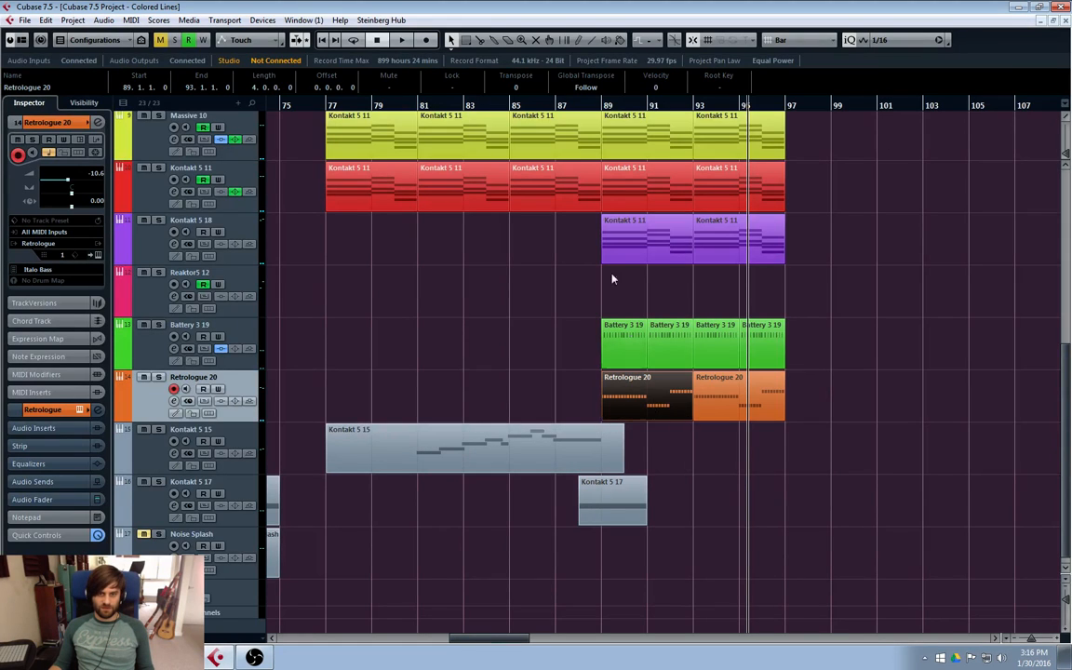
double_click(643, 416)
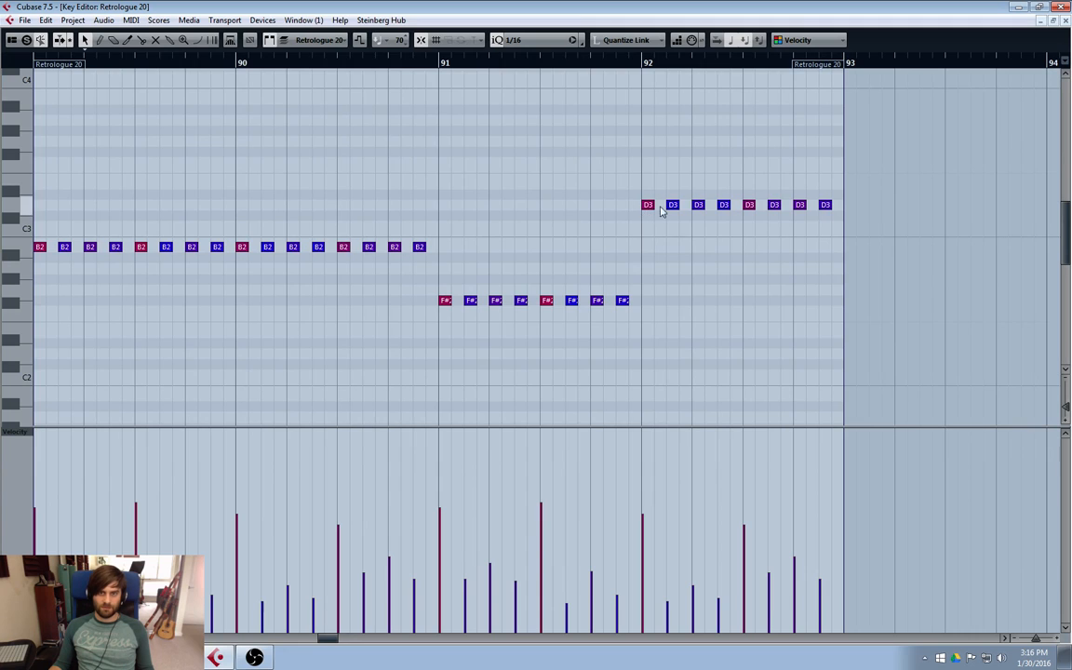
left_click(1065, 19)
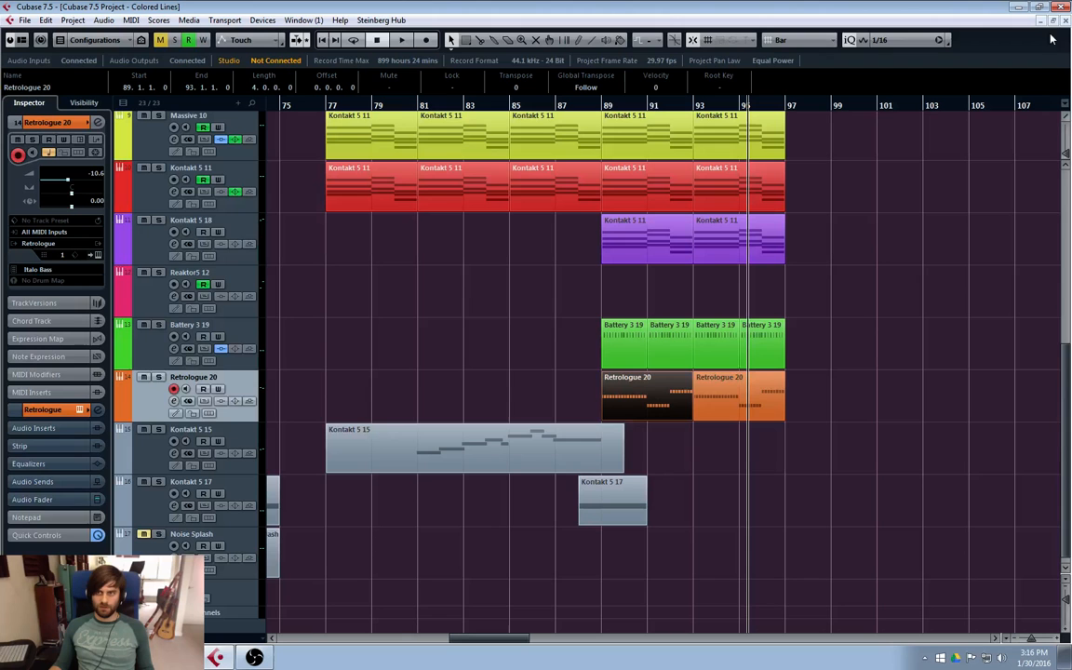
- Open the Retrologue 20 part at bar 93 and play from bar 94 to audition the bar 95 notes
double_click(717, 397)
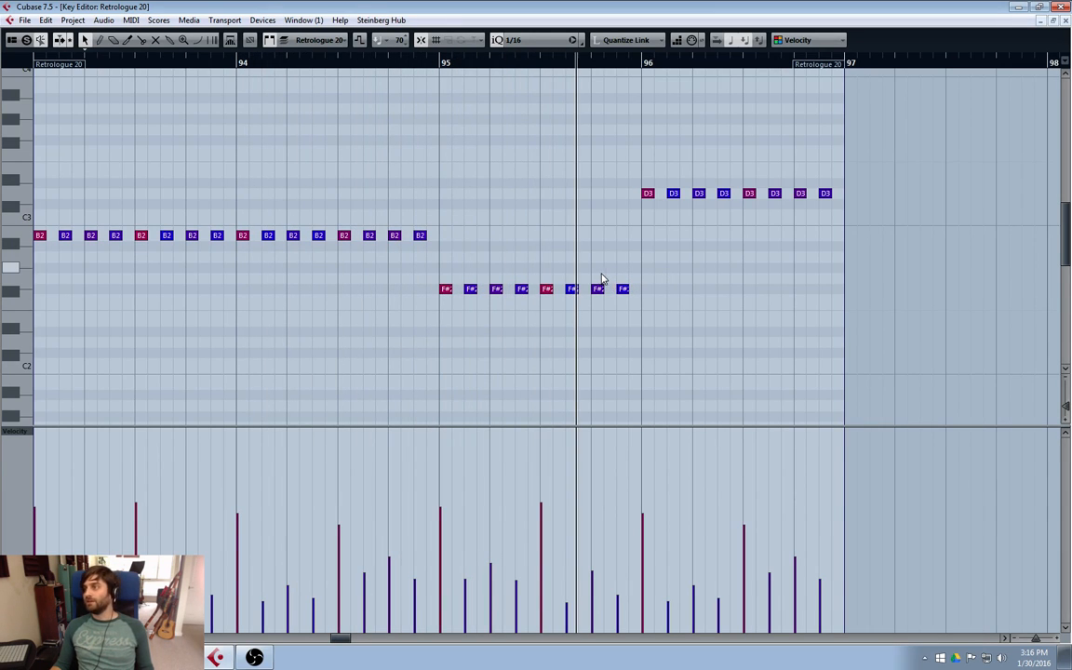
left_click_drag(679, 272, 392, 316)
left_click(235, 61)
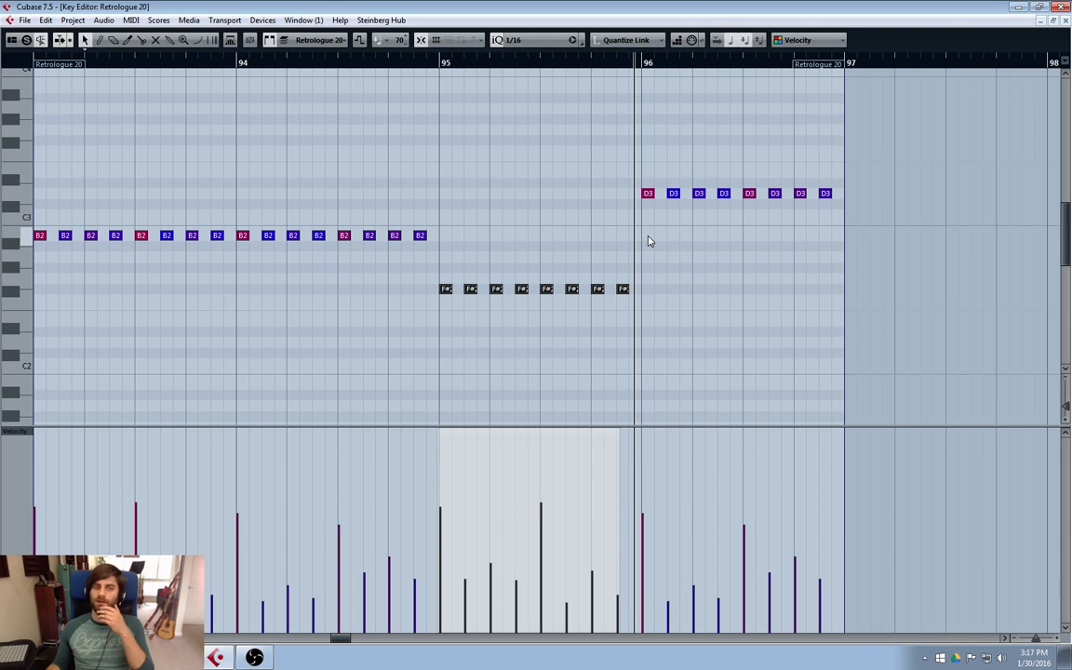
left_click(650, 264)
mouse_move(665, 265)
left_mouse_down()
mouse_move(439, 355)
mouse_move(448, 325)
left_mouse_up()
left_click(652, 274)
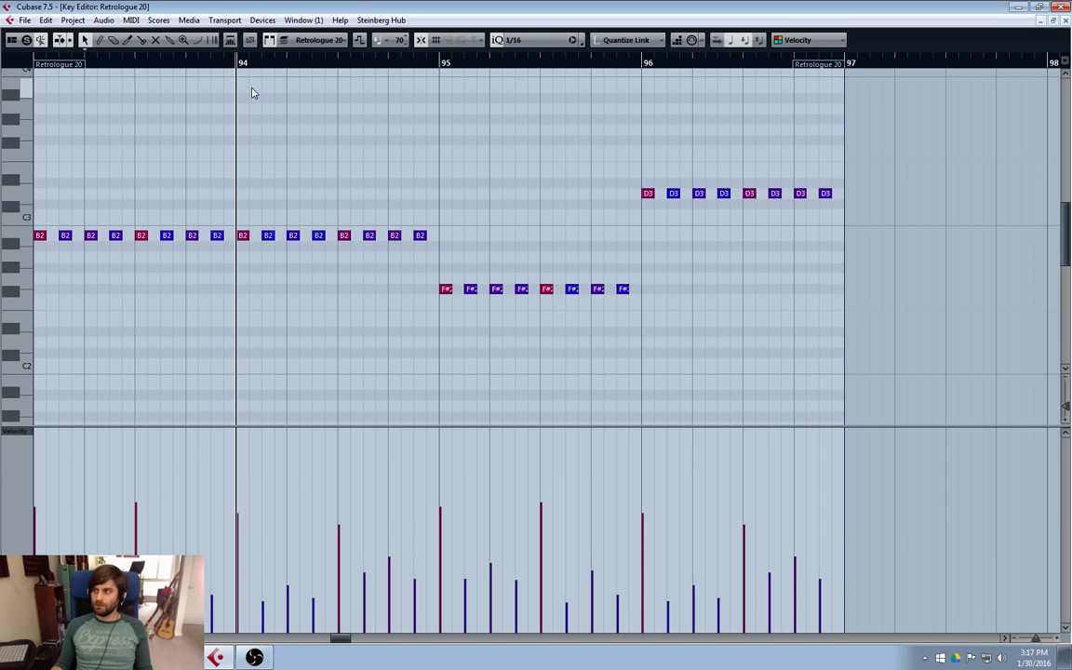
key("space")
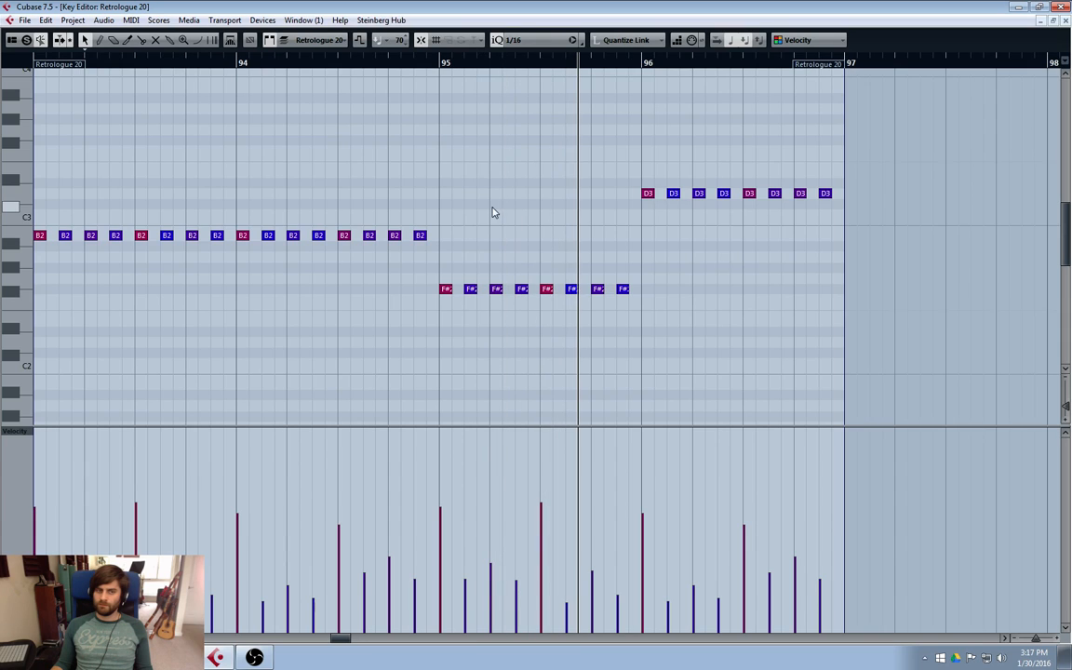
- Raise the eight bar 95 bass notes to A2 and audition the change from bar 94
left_click_drag(638, 279, 448, 268)
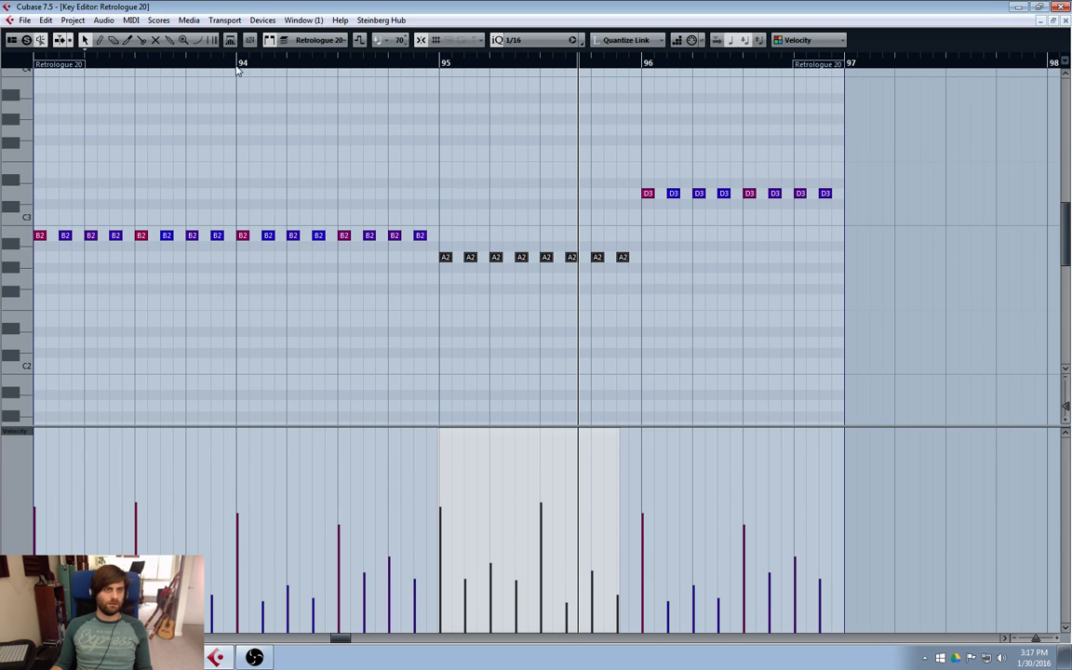
left_click(238, 67)
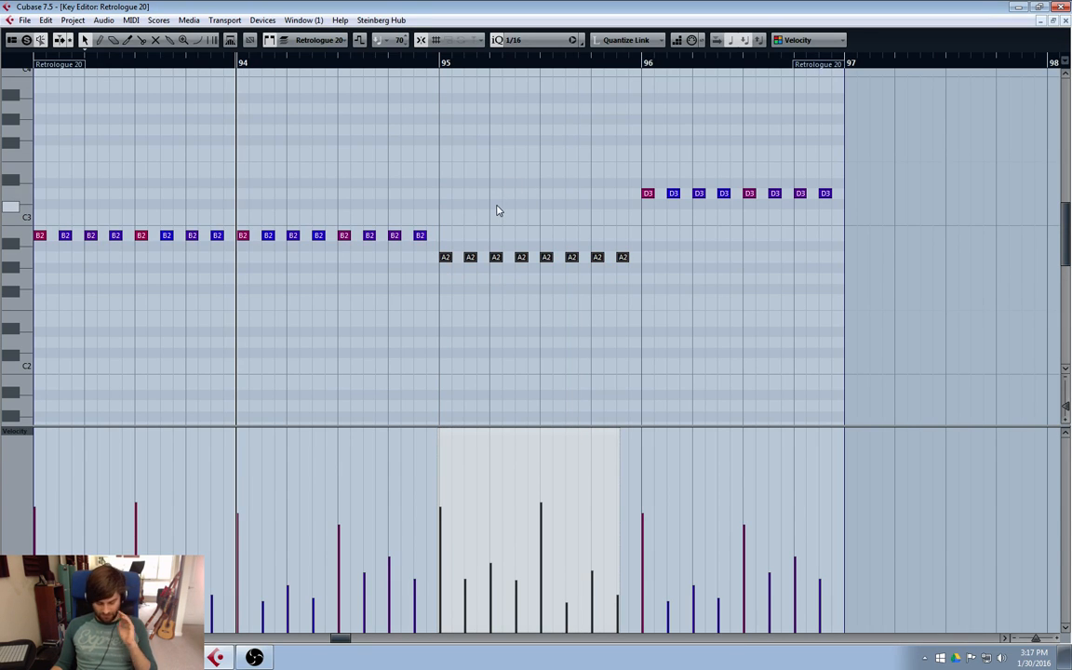
key("space")
left_click(579, 175)
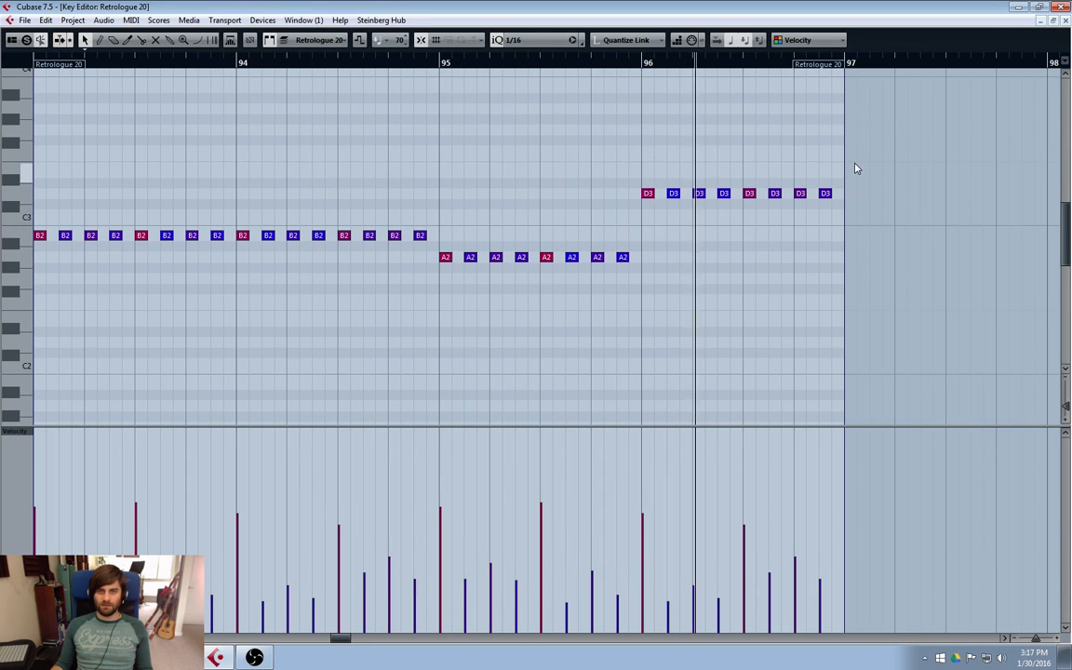
- Close the note editor and play the full arrangement from bar 85
left_click(1064, 21)
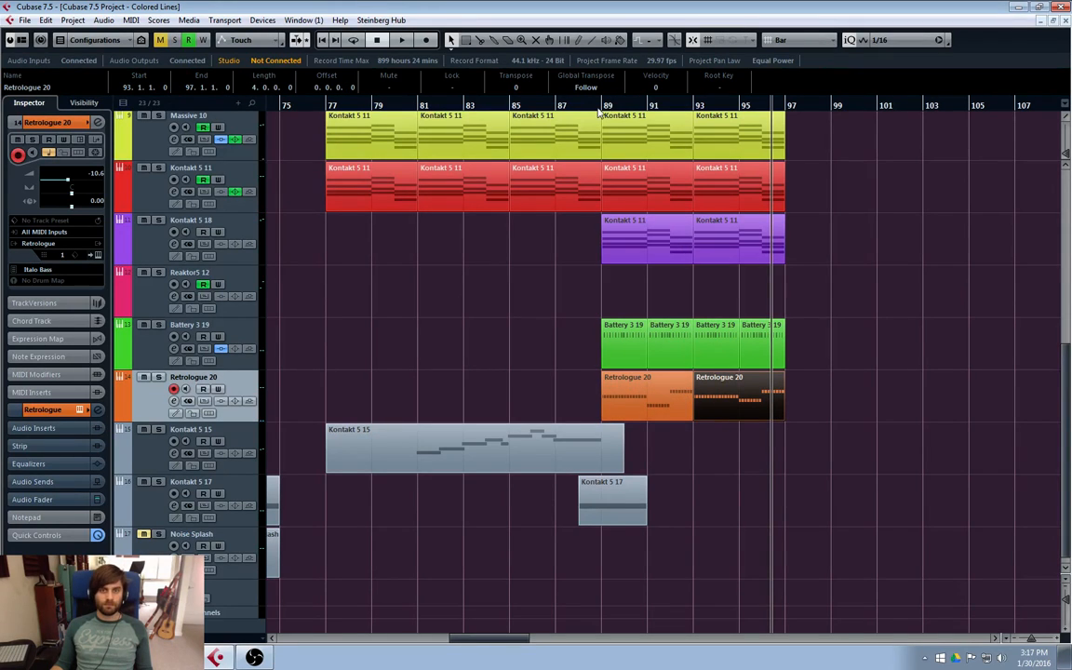
left_click(514, 106)
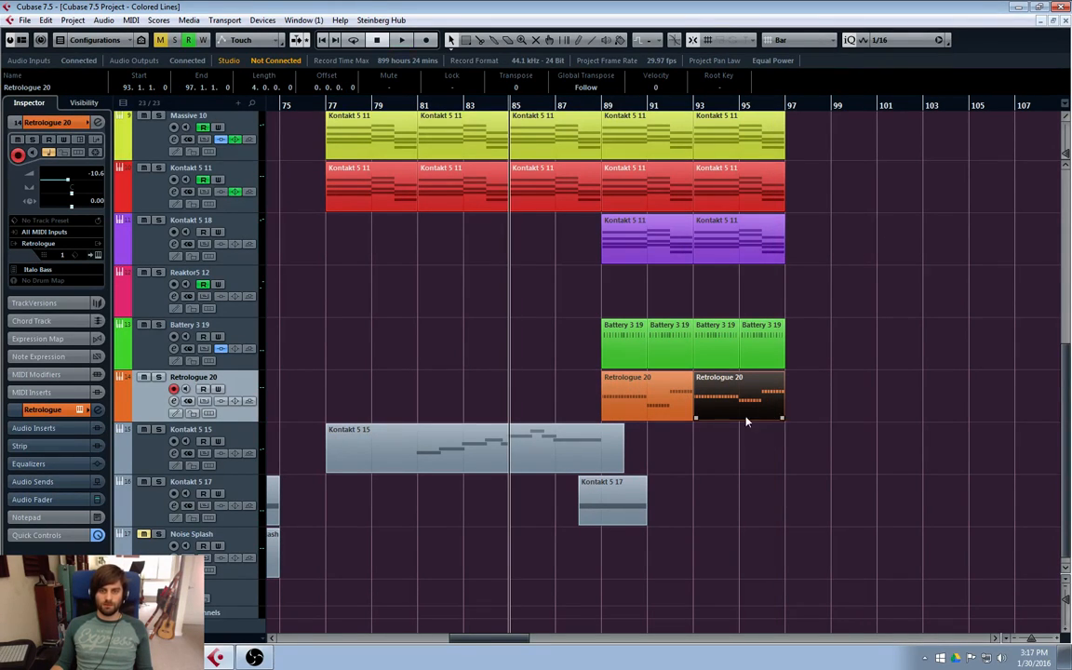
key("space")
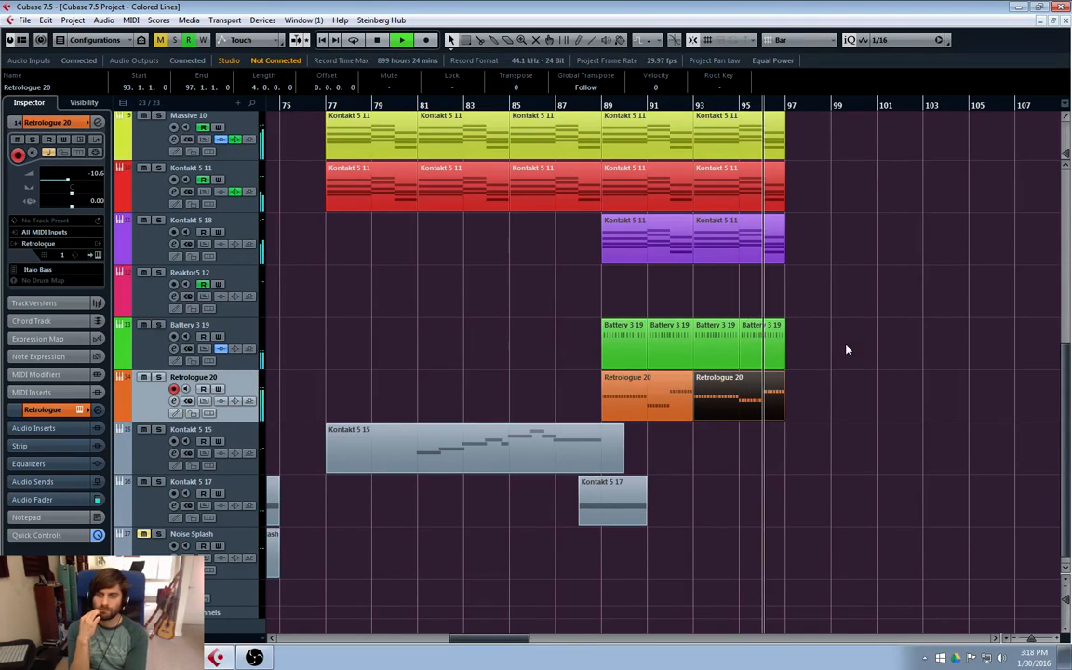
- Reopen the Retrologue 20 part at bar 93, select the bar 96 notes and audition them from bar 95
double_click(771, 410)
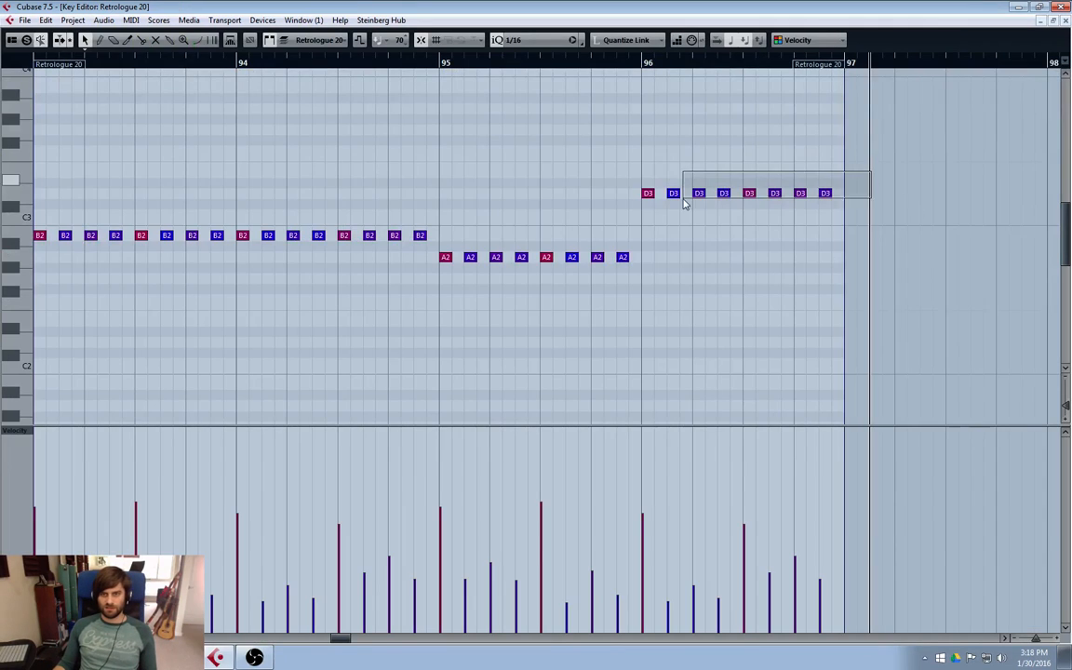
left_click_drag(684, 205, 641, 196)
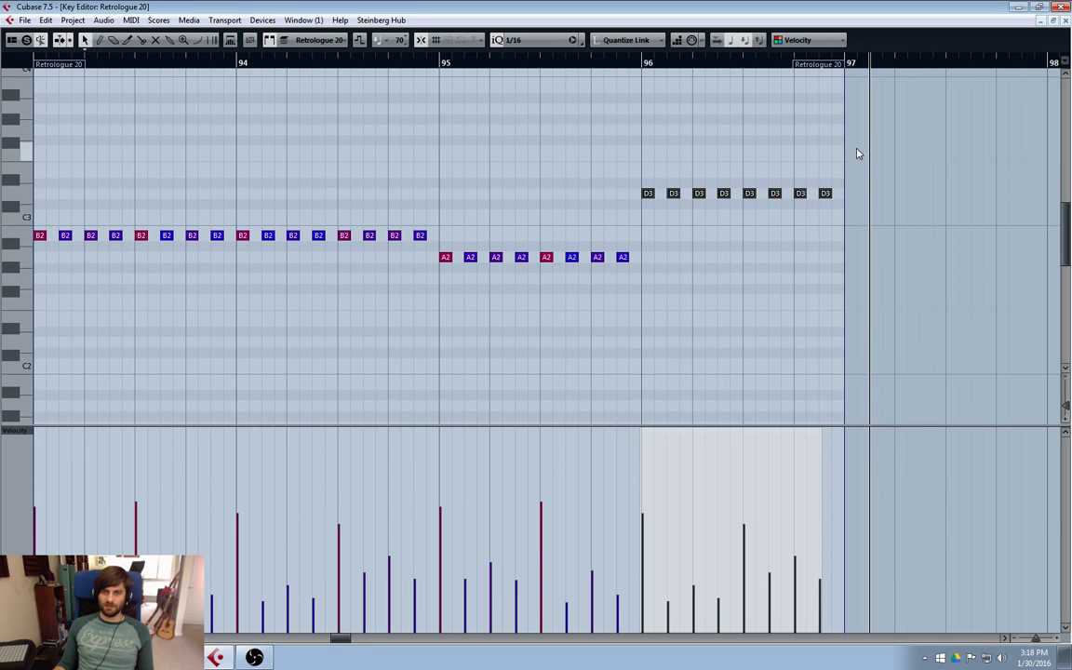
left_click(439, 69)
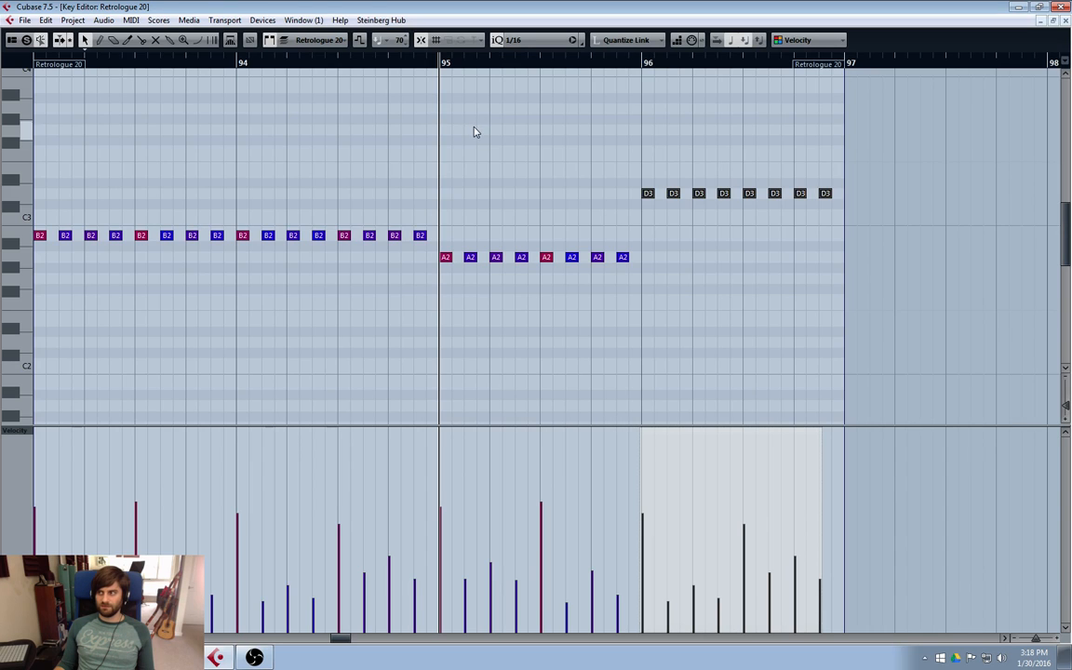
key("space")
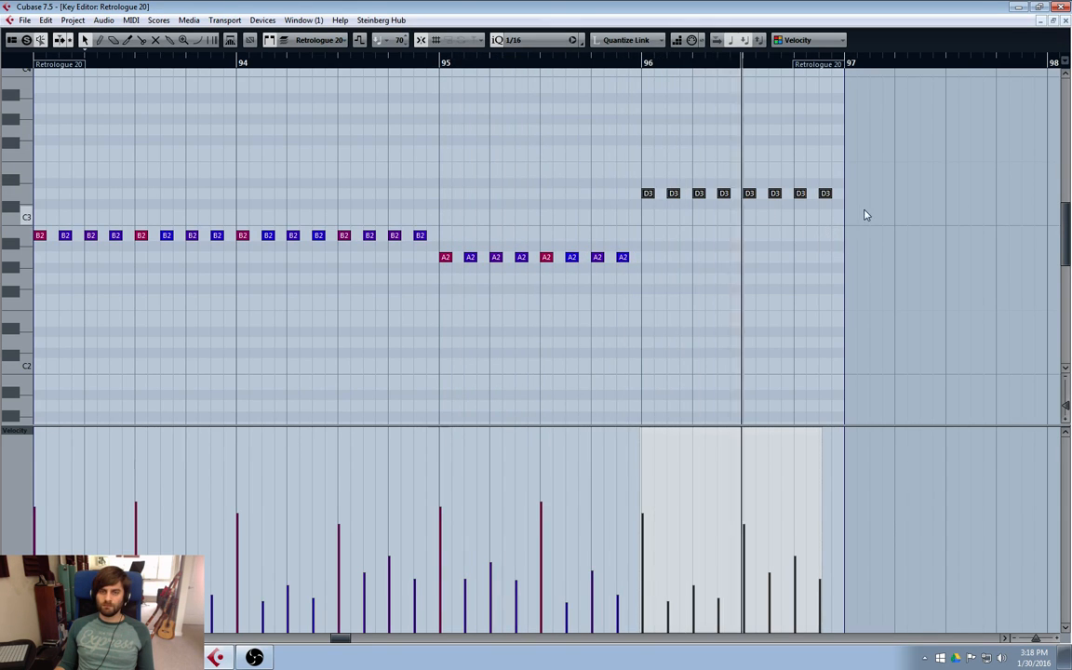
- Try the bar 96 bass notes at F#2 and at E2, auditioning each pitch from bar 95
left_click_drag(881, 153, 628, 233)
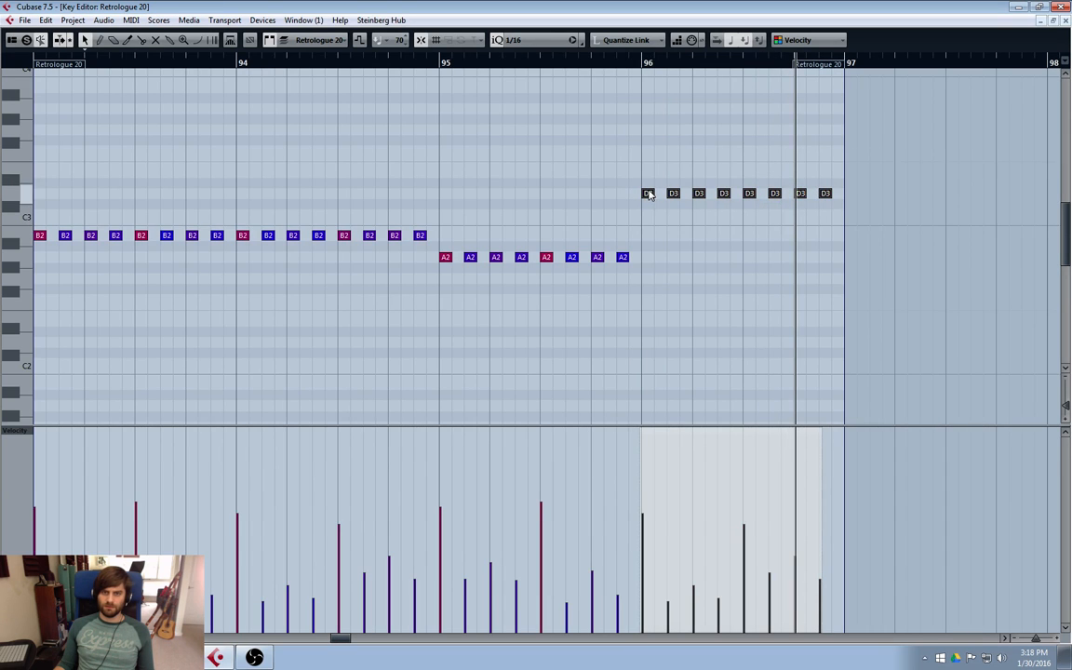
left_click_drag(648, 193, 649, 288)
left_click(438, 73)
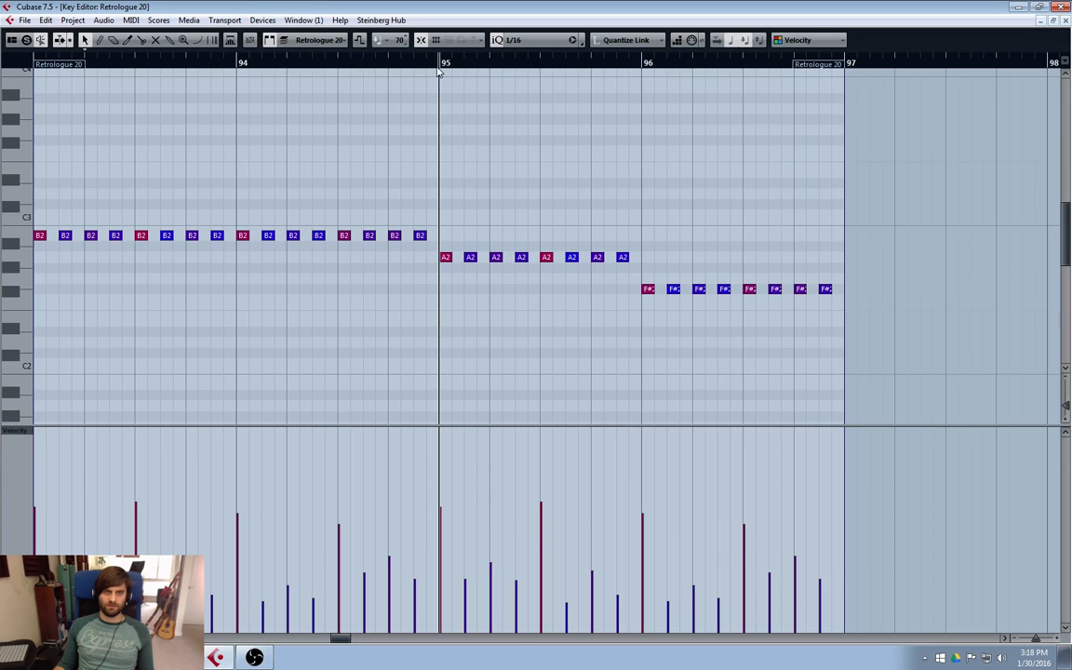
key("space")
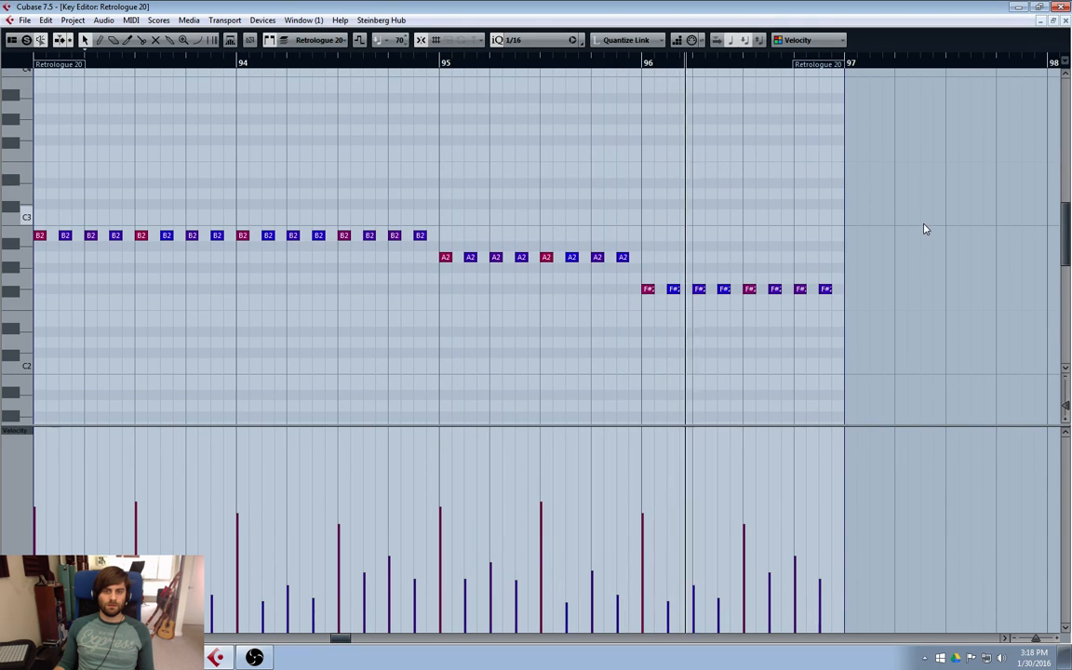
left_click_drag(855, 248, 647, 321)
left_click(443, 63)
key("space")
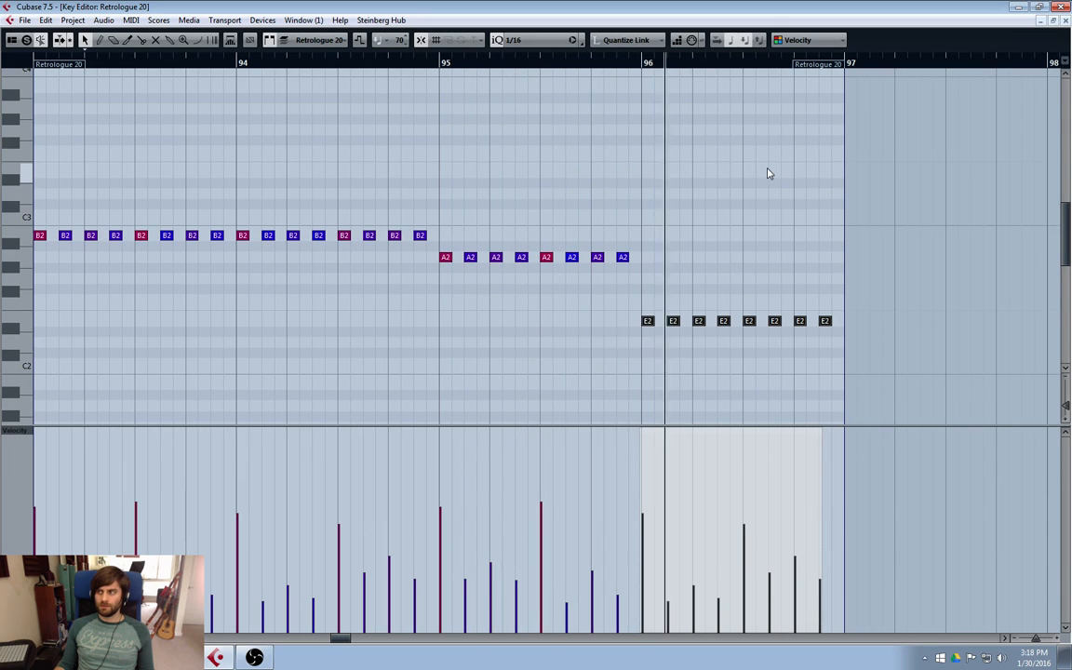
key("space")
- Move the eight bar 96 bass notes to D2, audition them from bar 95 and close the note editor
left_click_drag(878, 271, 650, 347)
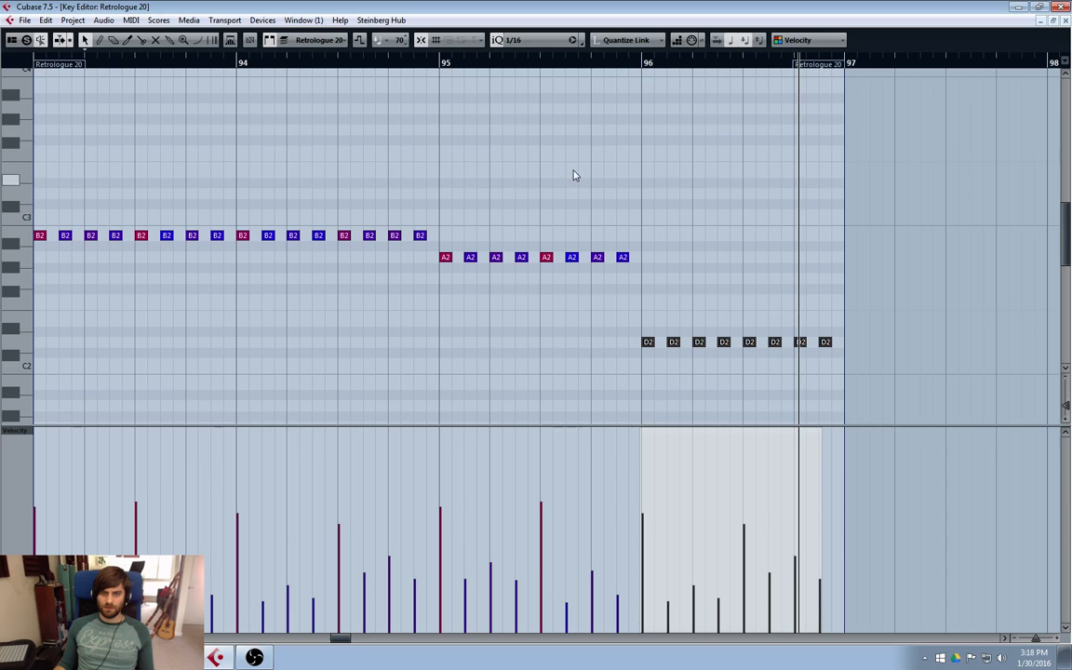
left_click(440, 65)
key("space")
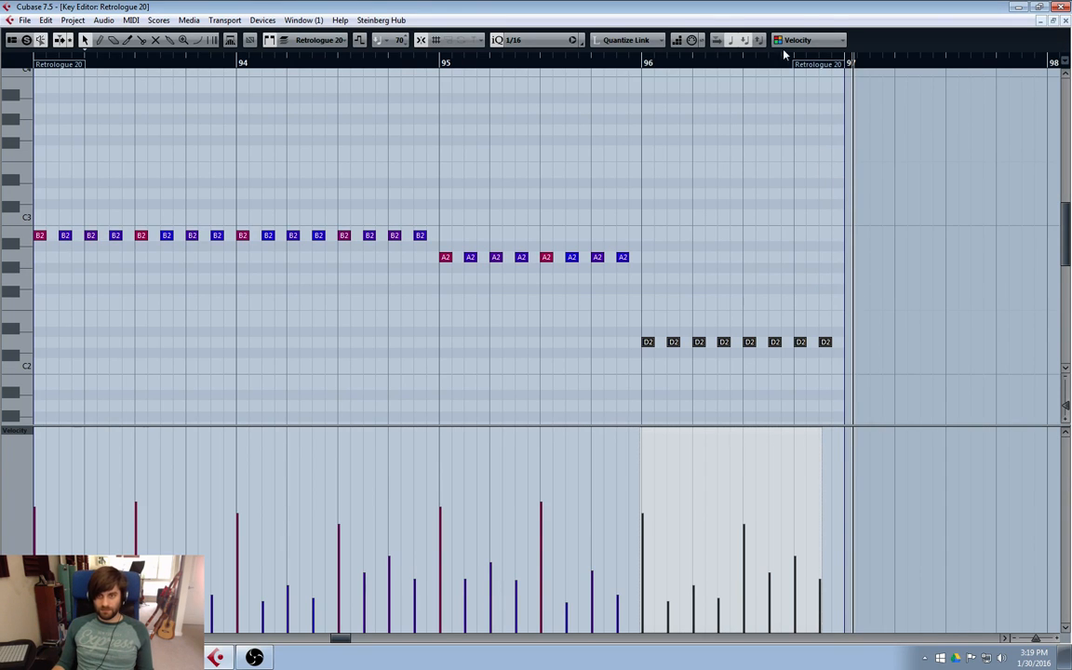
left_click(1063, 21)
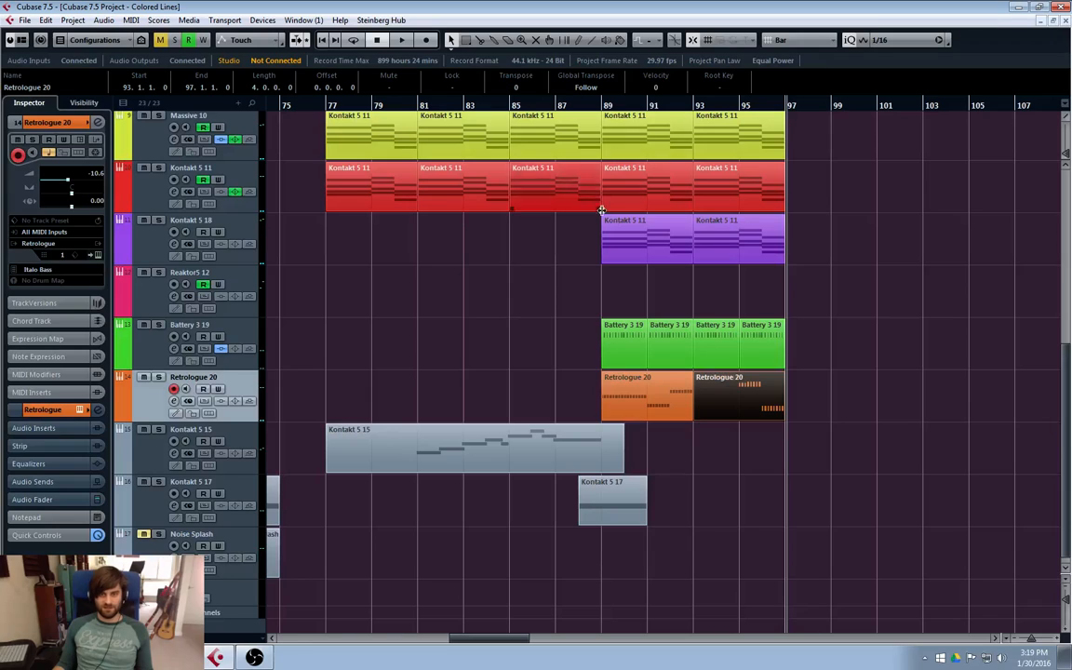
- Play the arrangement from bar 77 to the end of the parts at bar 97 to hear the revised bass
left_click(336, 99)
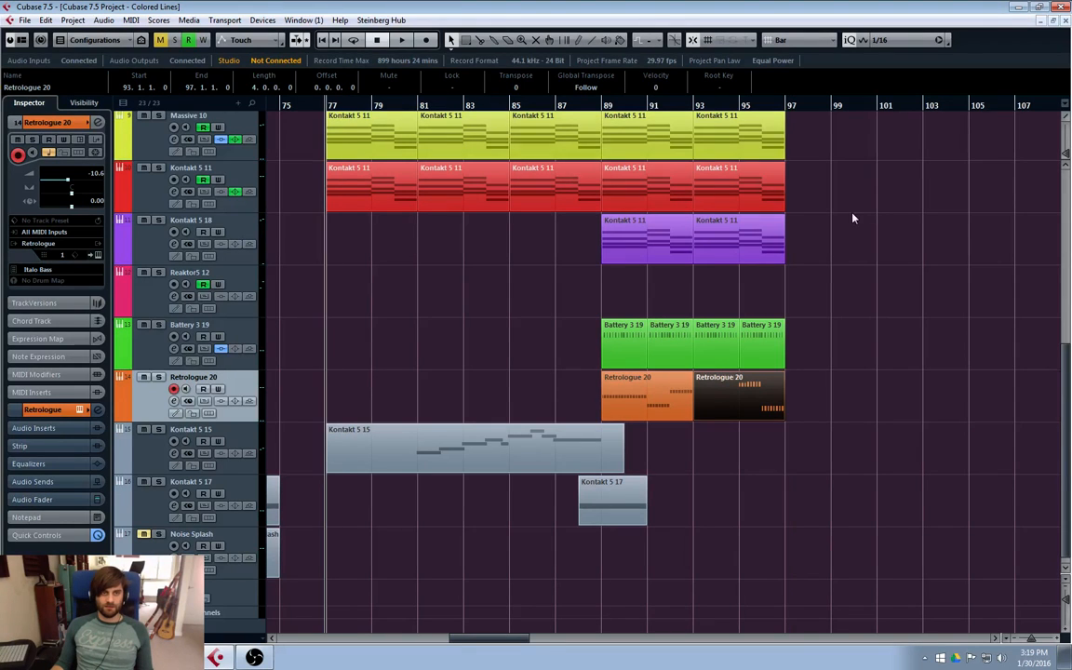
key("space")
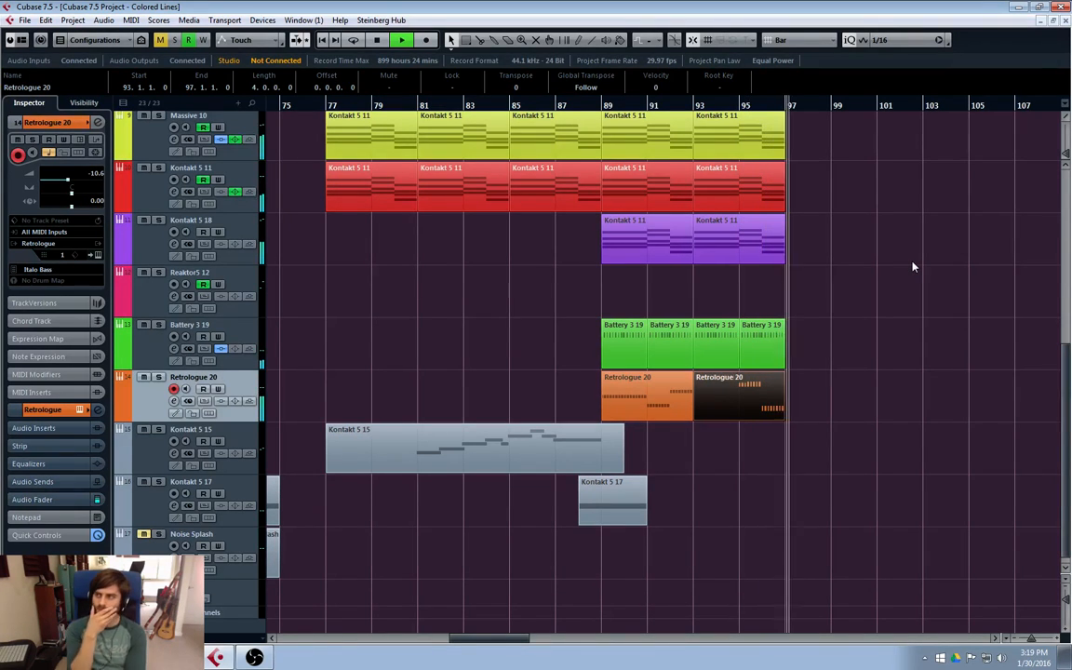
key("space")
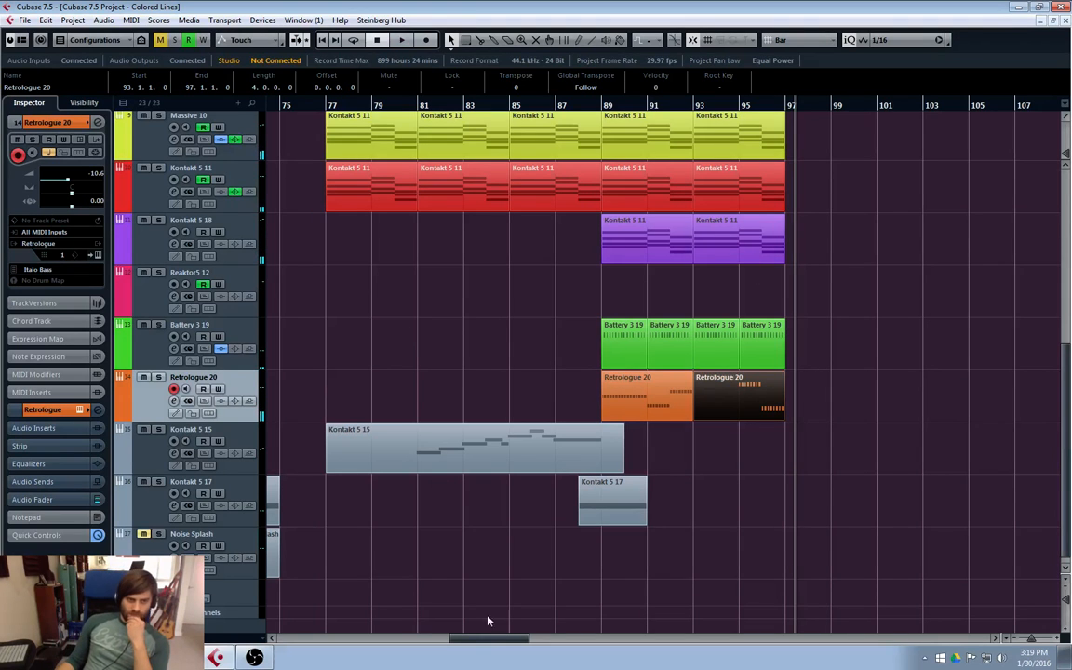
left_click_drag(493, 654, 453, 654)
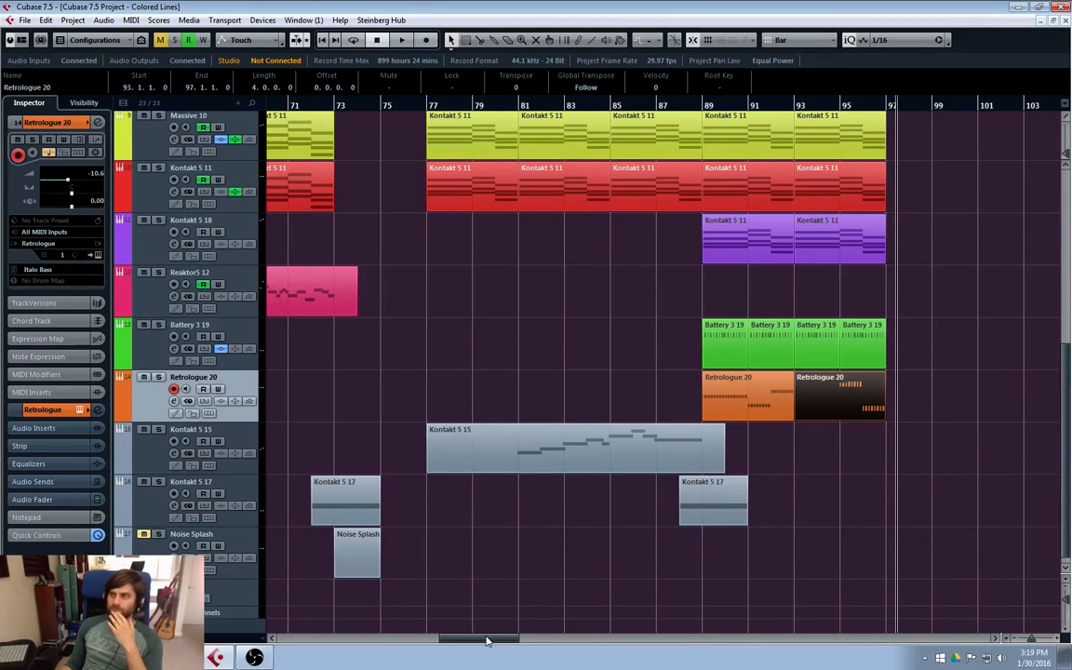
- Clear the part selection and replay bars 77 to 97 to judge the whole section once more
left_click(968, 435)
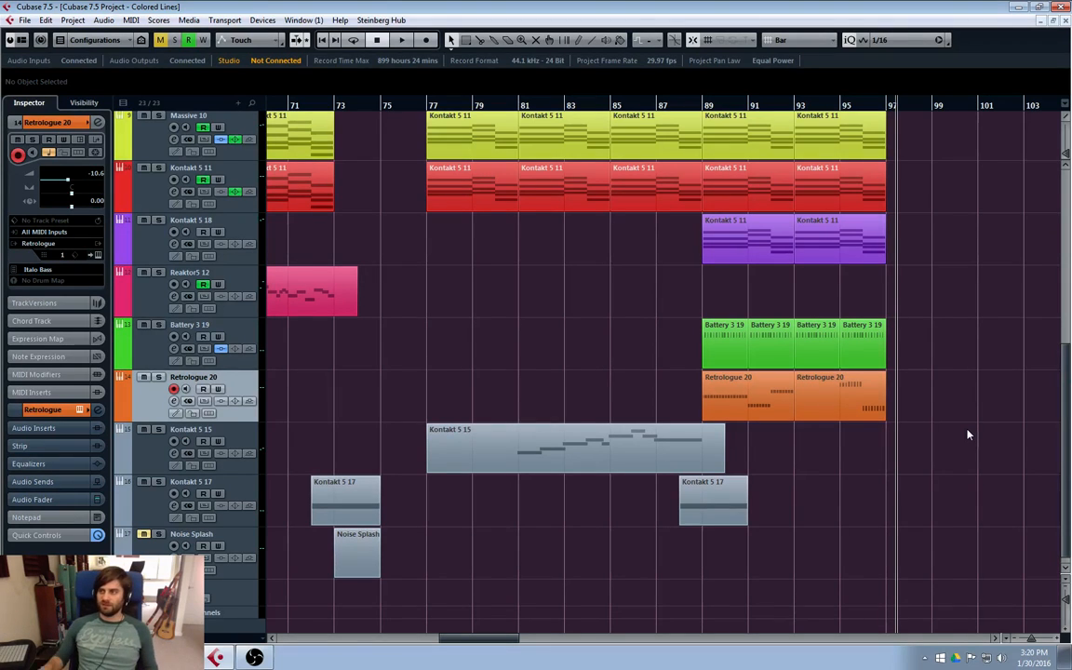
left_click(425, 104)
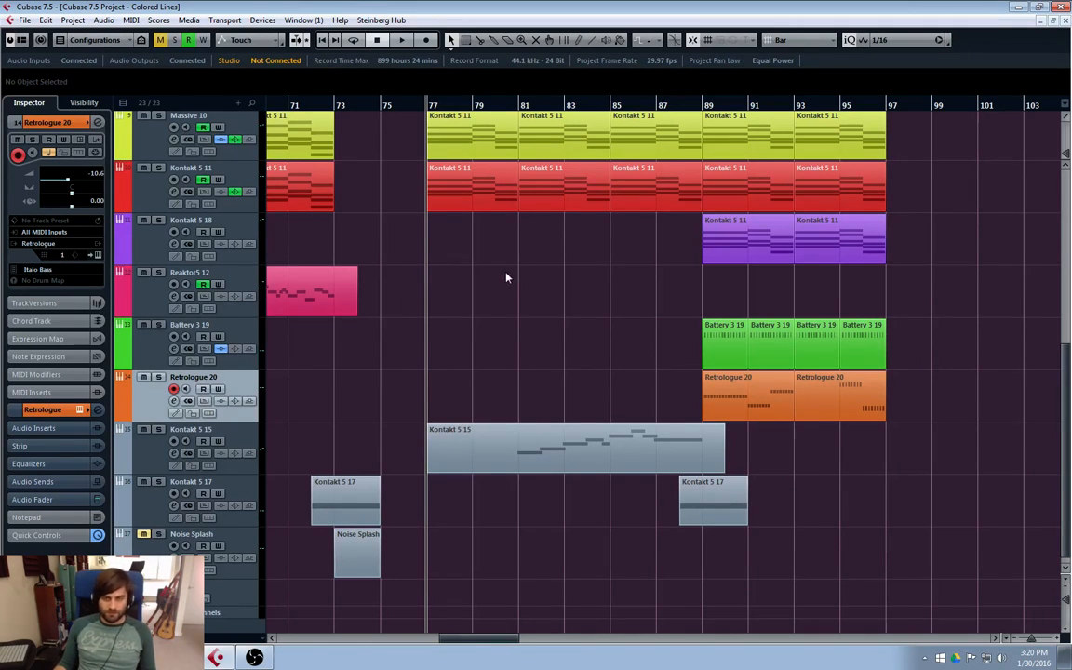
key("space")
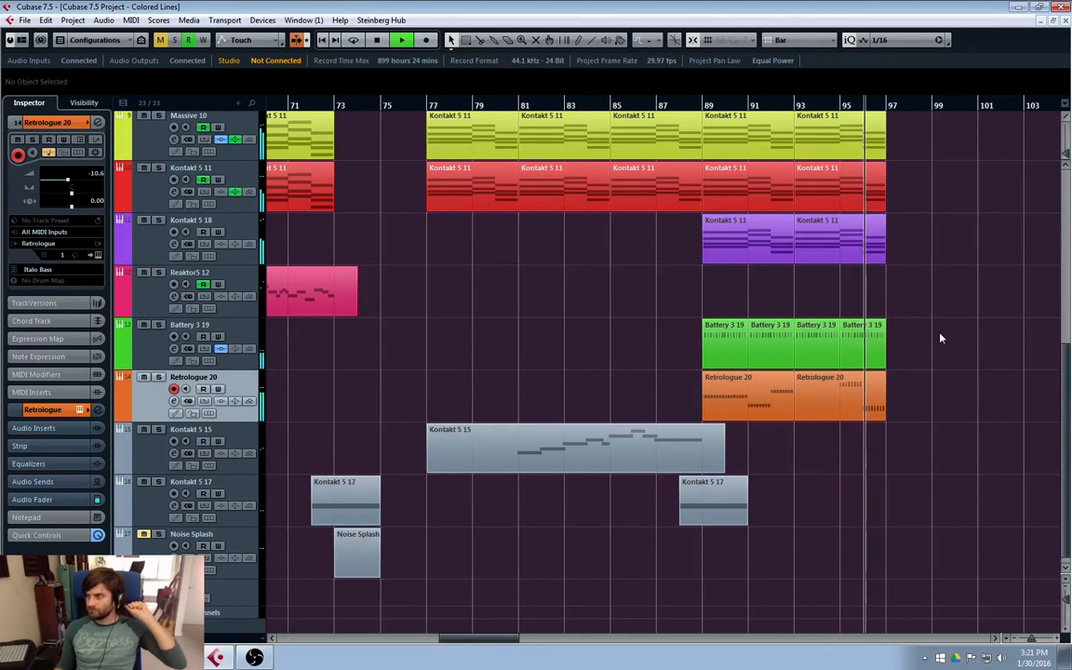
key("space")
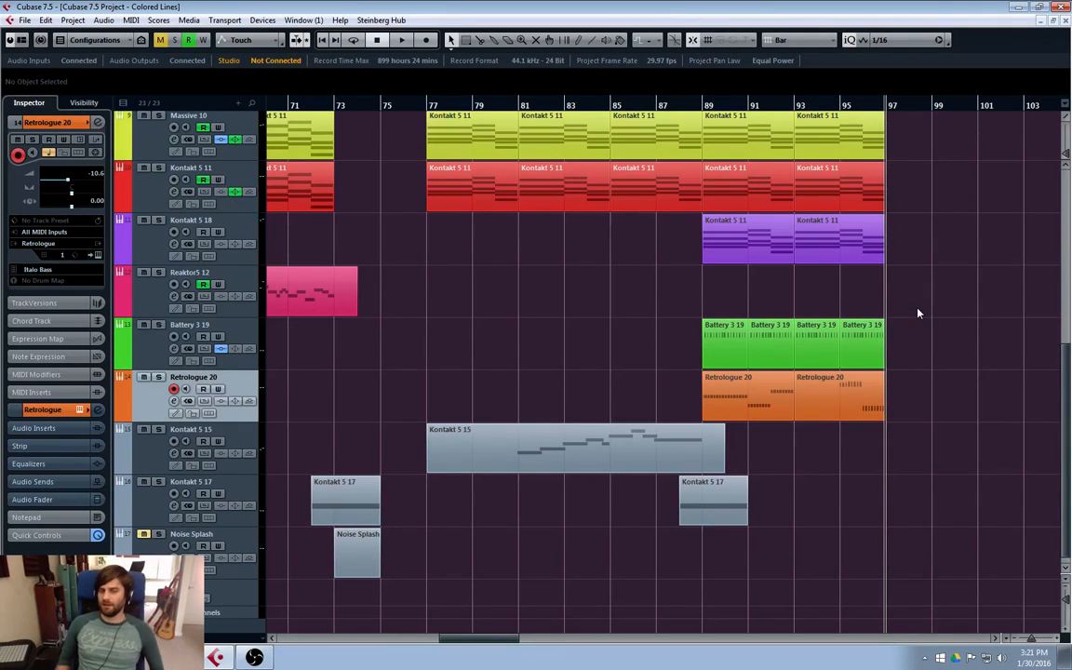
left_click(609, 108)
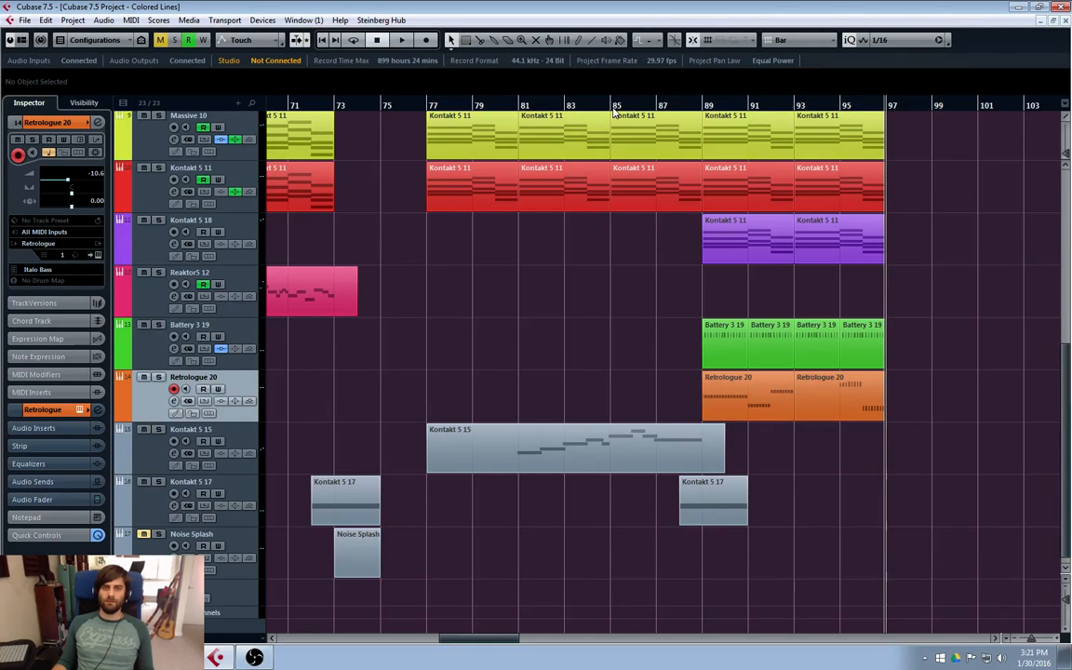
- Try a slight EQ cut of about 0.7 dB near 37 Hz on the Retrologue 20 channel, then switch that band off
left_click(431, 107)
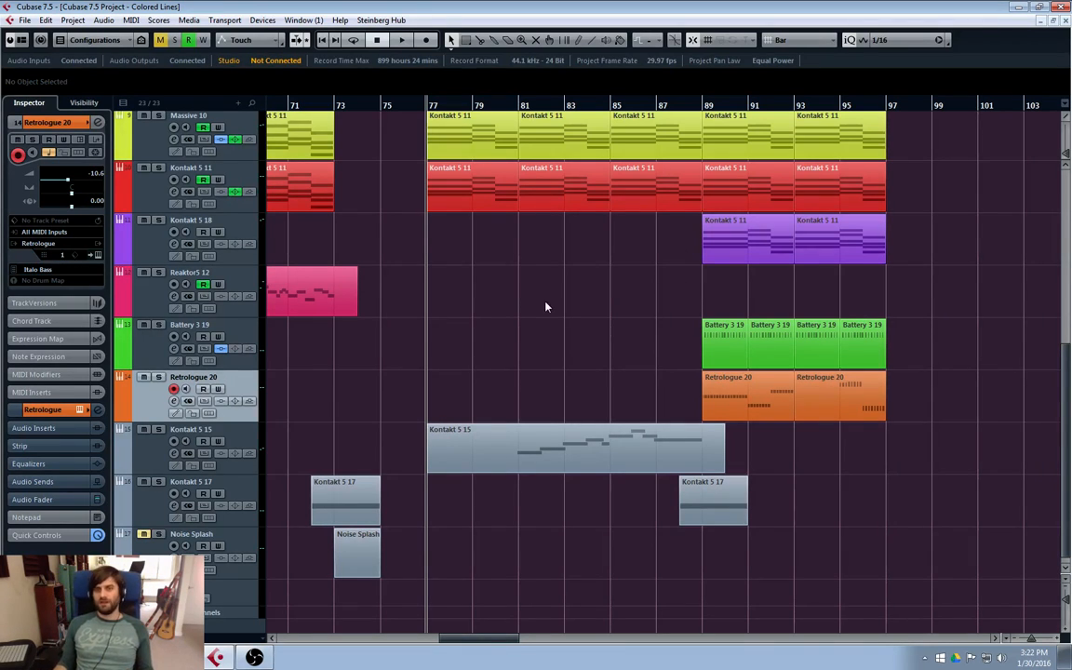
key("e")
left_click_drag(413, 365, 381, 360)
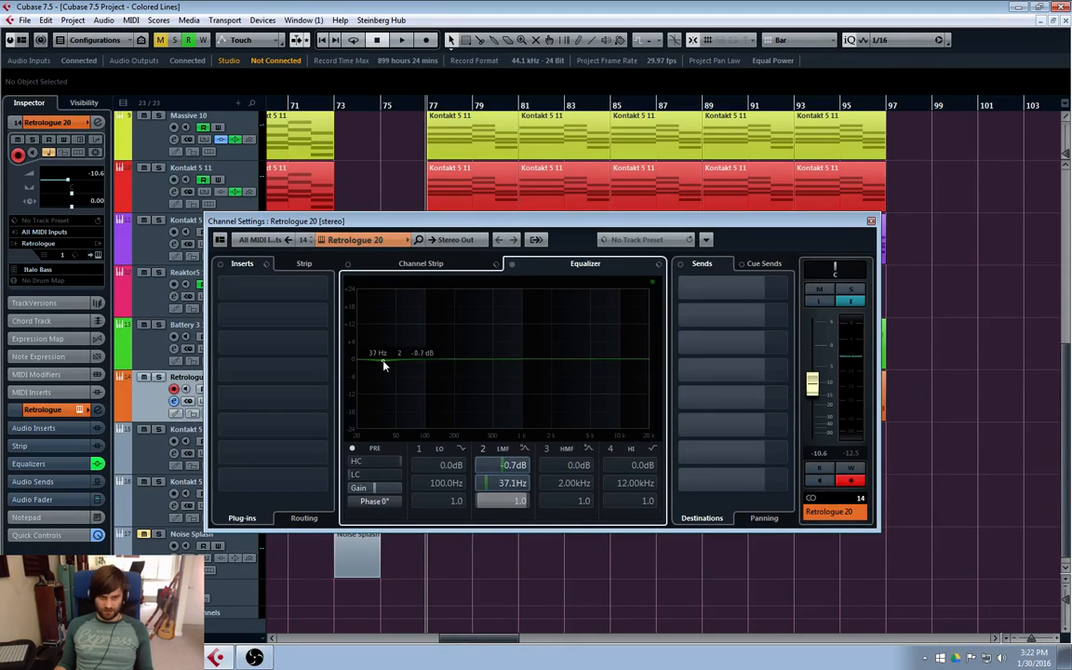
left_click(482, 448)
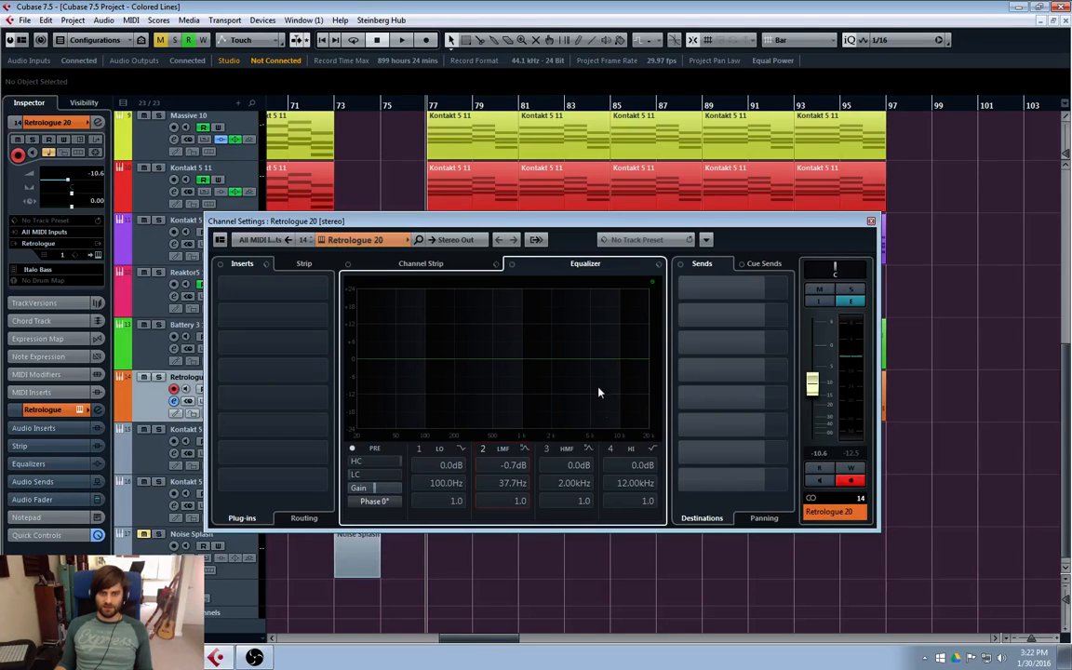
left_click(870, 222)
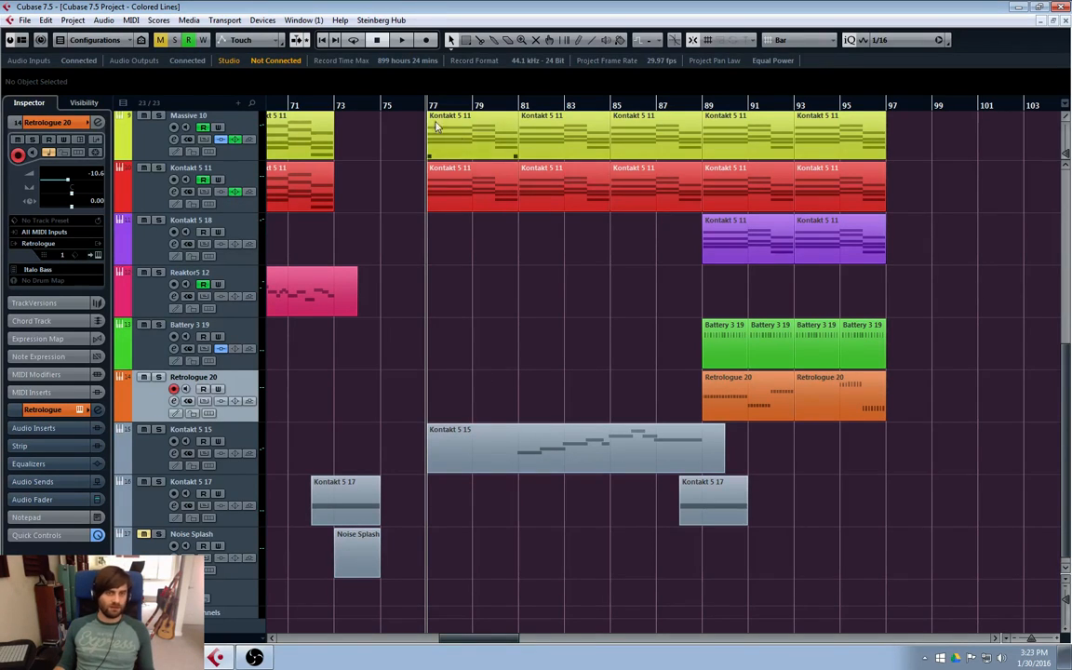
left_click(391, 105)
left_click(434, 107)
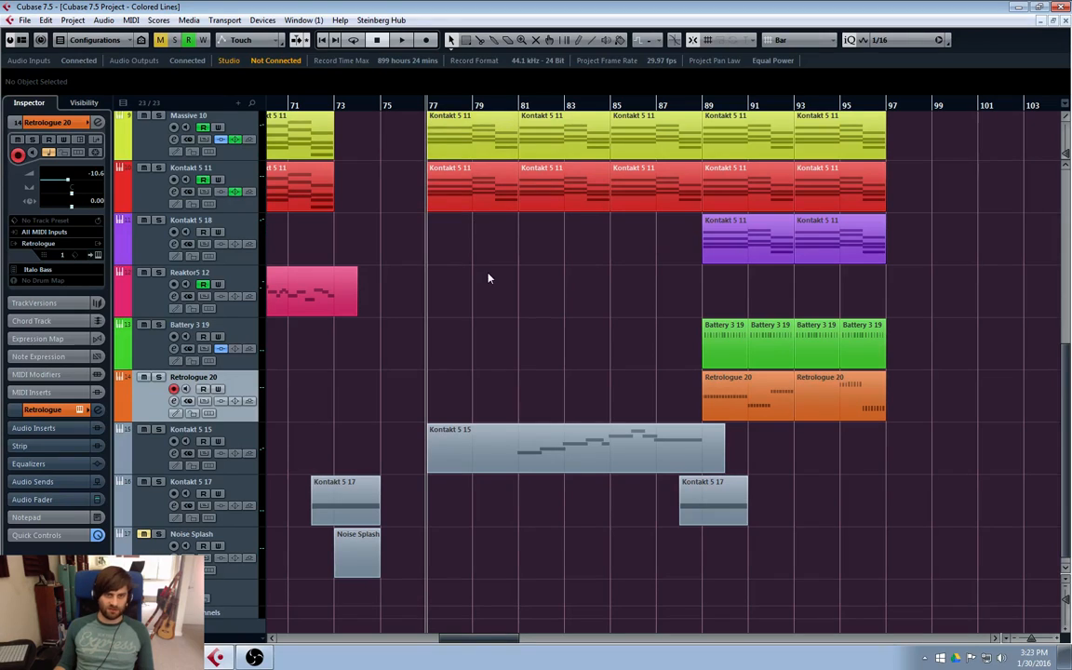
left_click(383, 106)
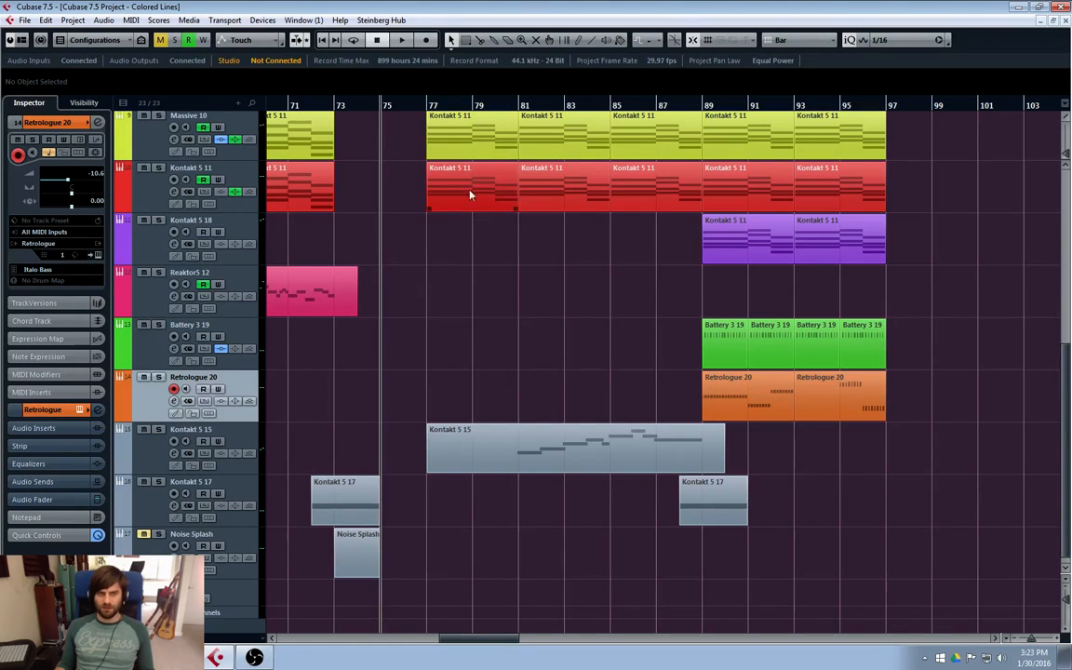
left_click(398, 107)
left_click(403, 108)
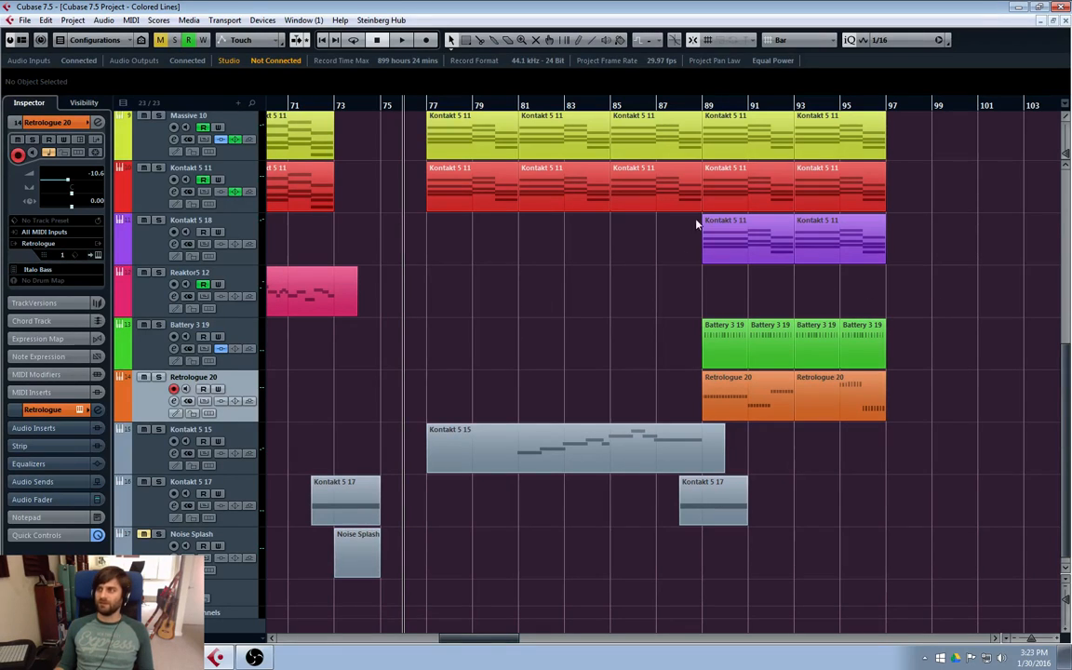
left_click(380, 111)
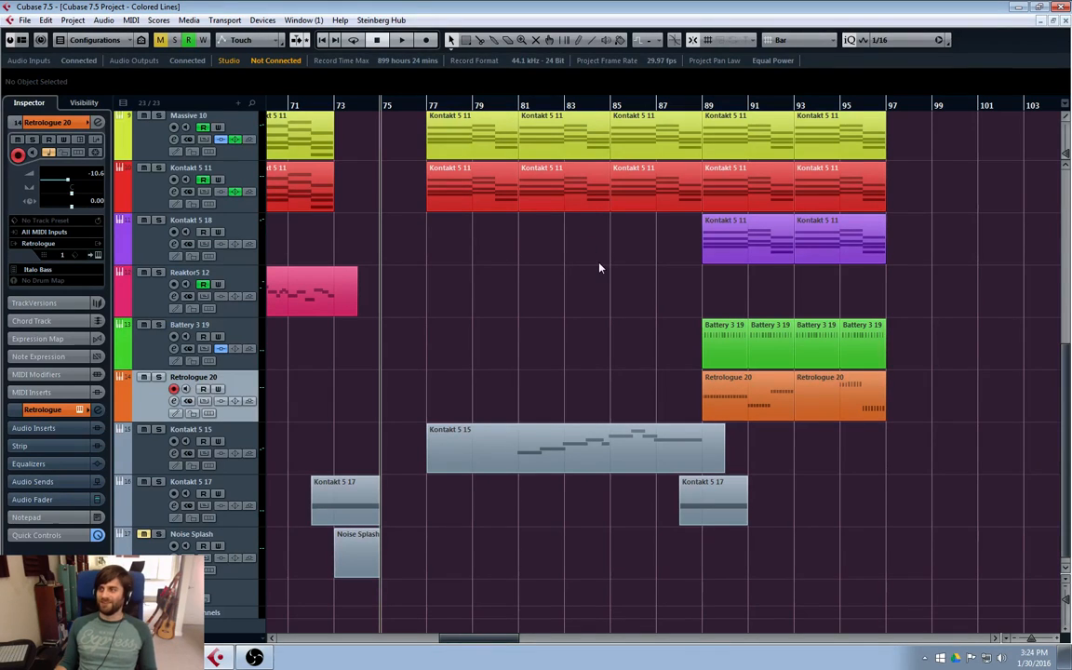
left_click(359, 104)
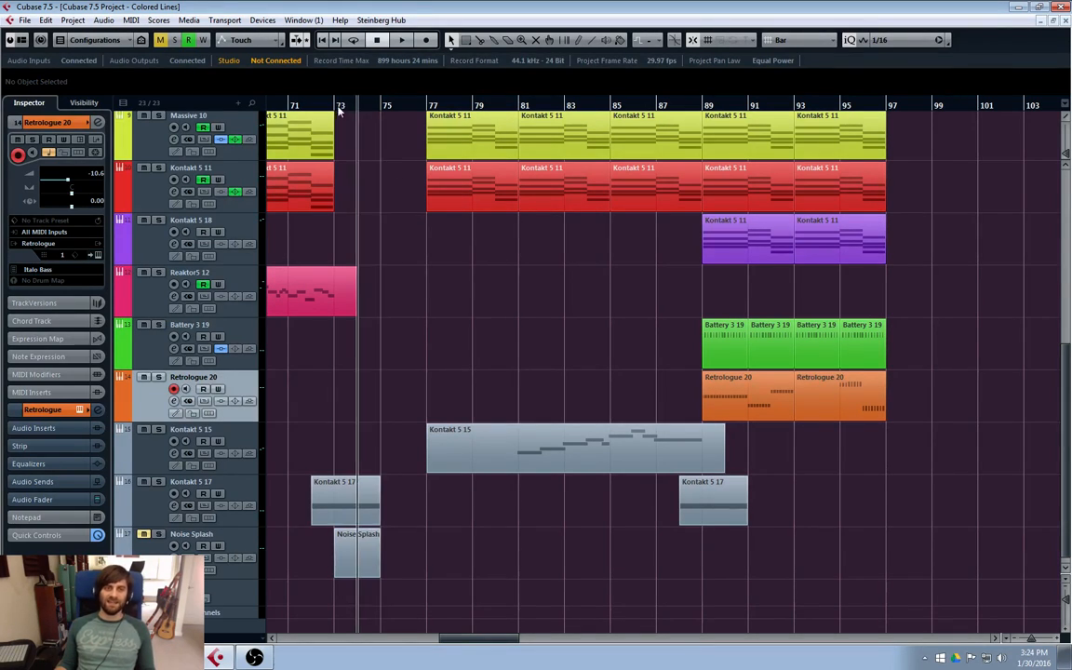
left_click(381, 109)
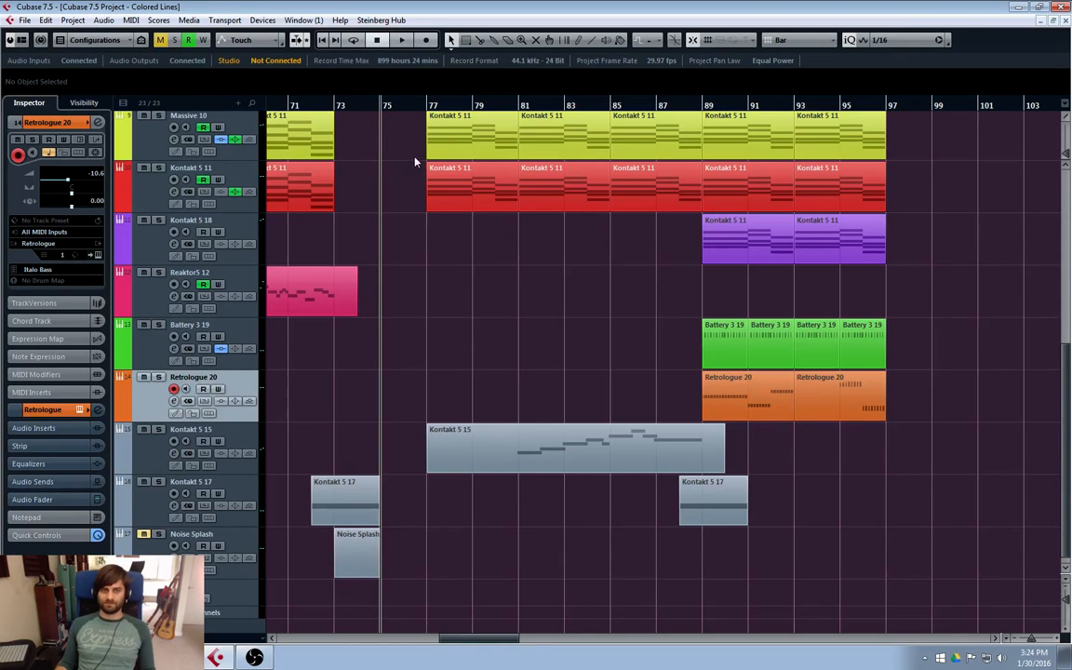
left_click(383, 105)
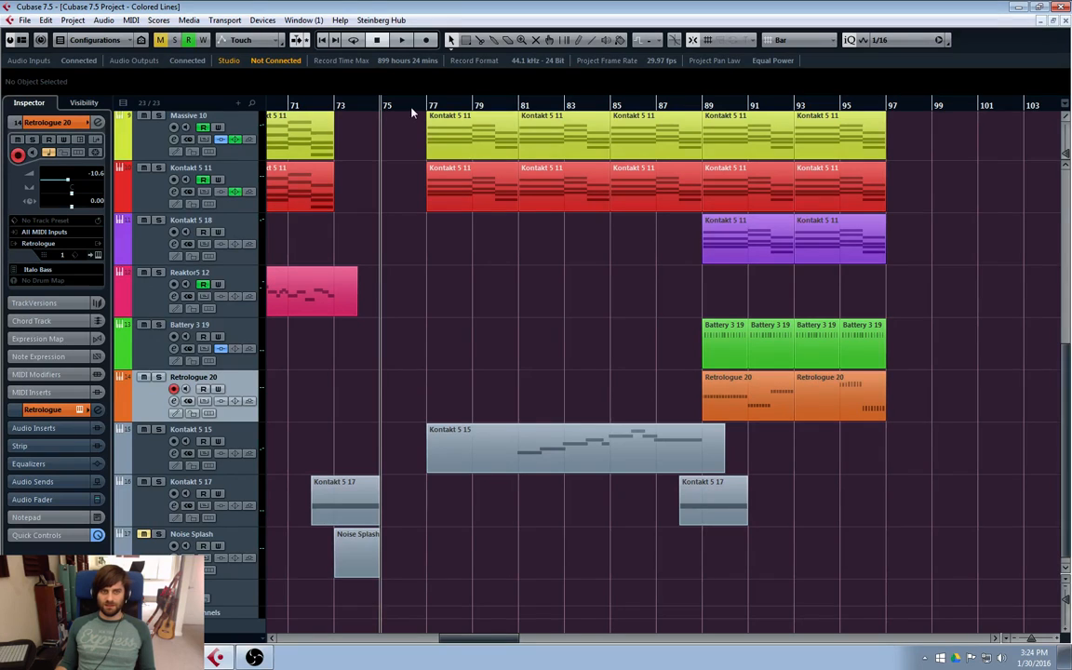
left_click(428, 106)
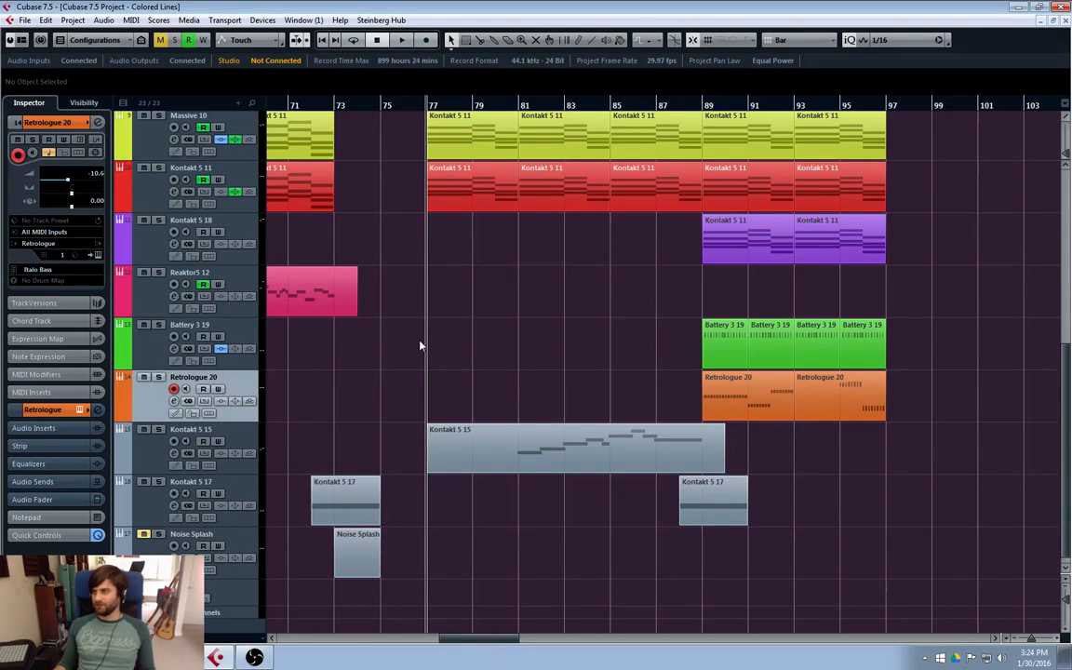
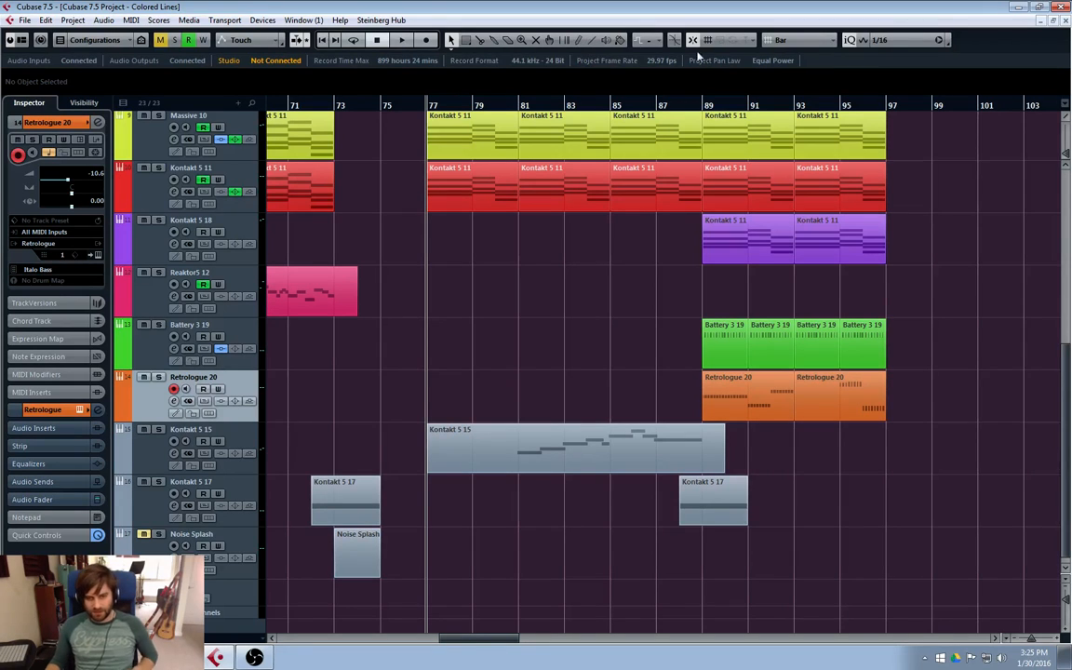
left_click_drag(694, 297, 497, 357)
left_click_drag(682, 288, 456, 350)
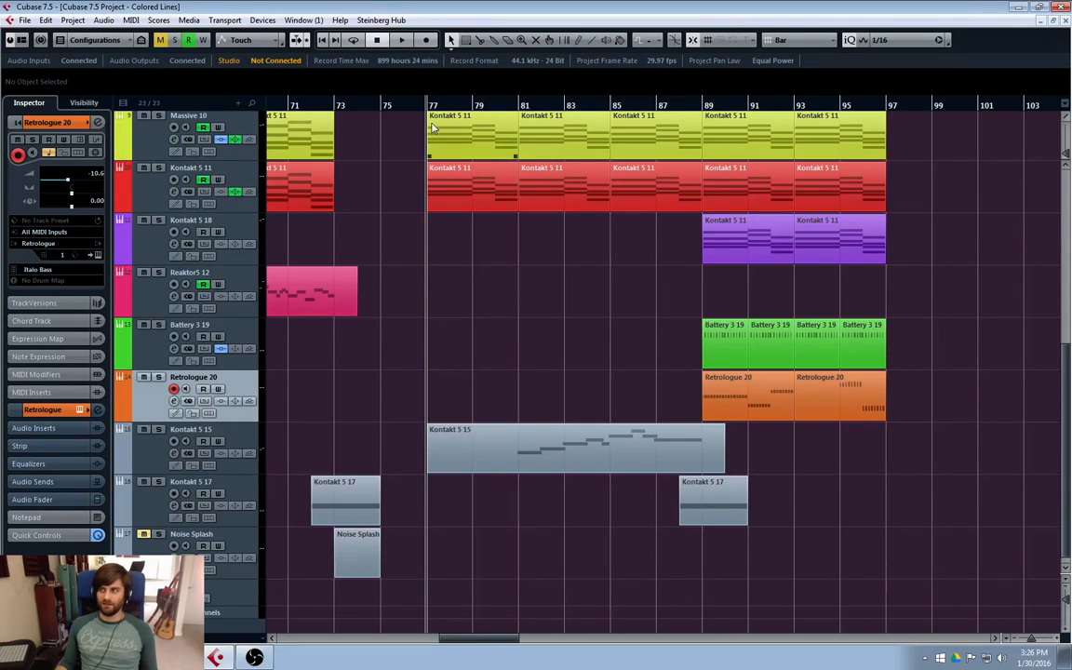
left_click(402, 105)
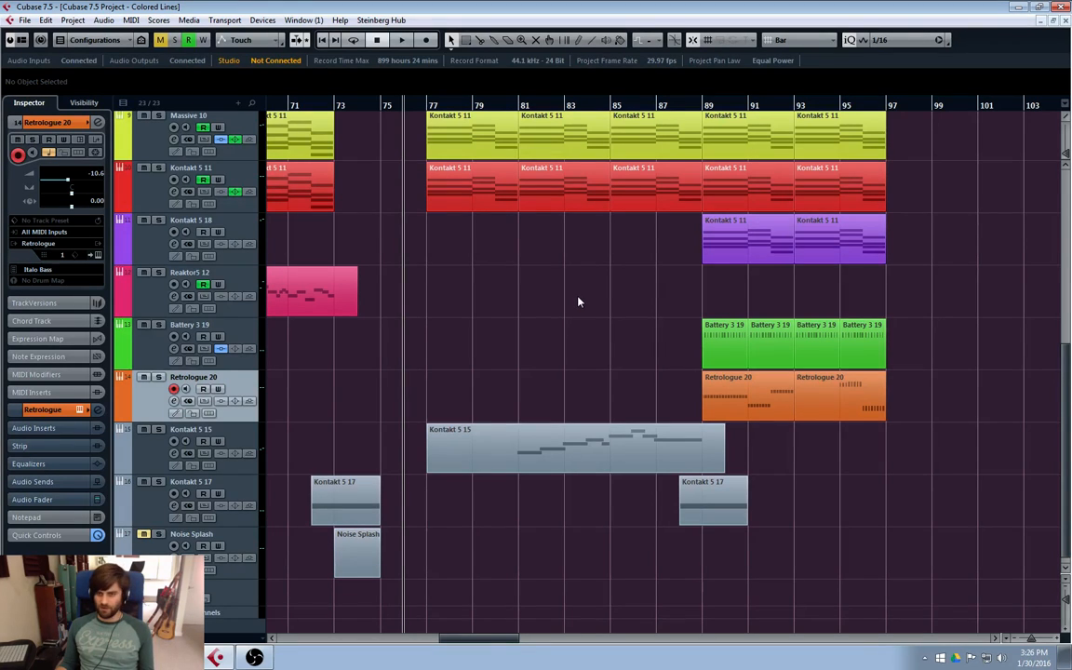
left_click(380, 105)
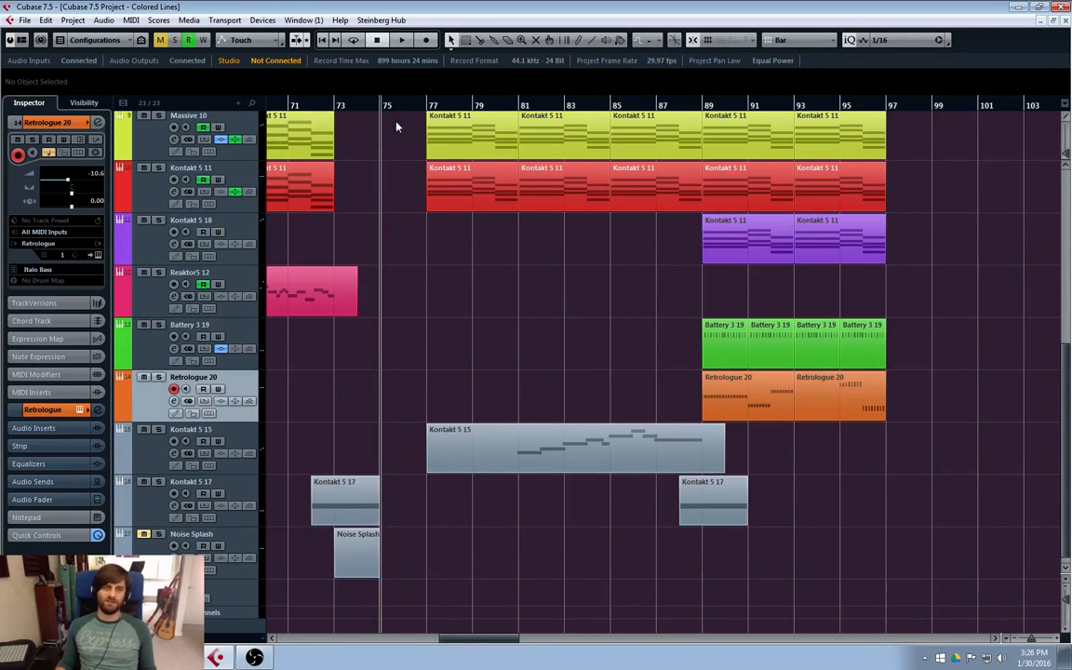
left_click_drag(396, 106, 428, 108)
left_click(381, 106)
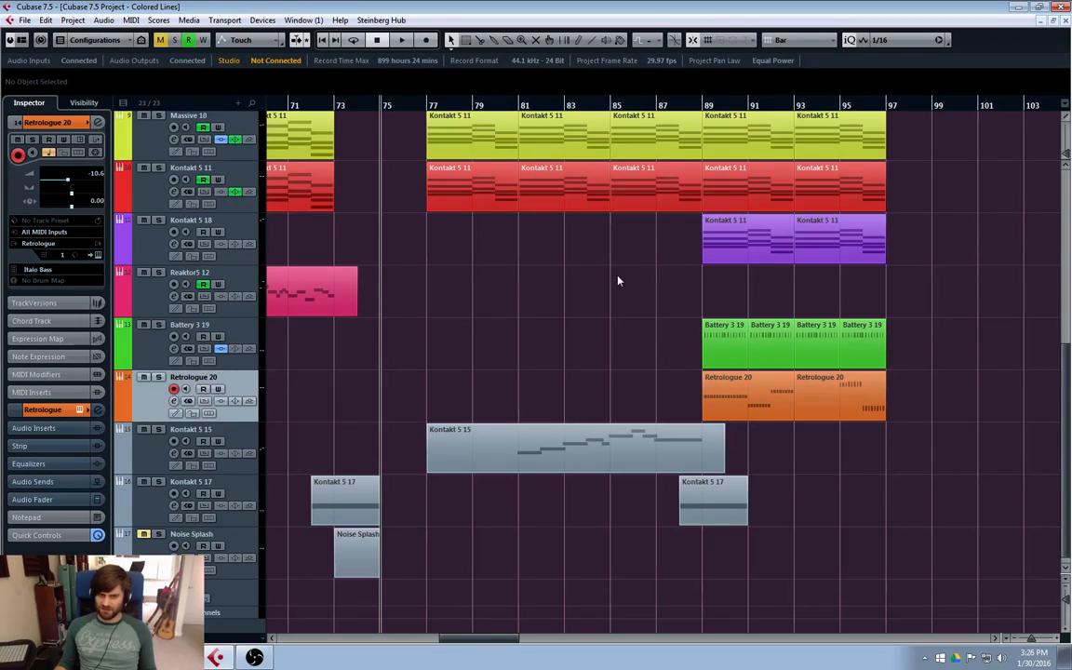
left_click_drag(586, 290, 538, 339)
left_click_drag(658, 325, 738, 313)
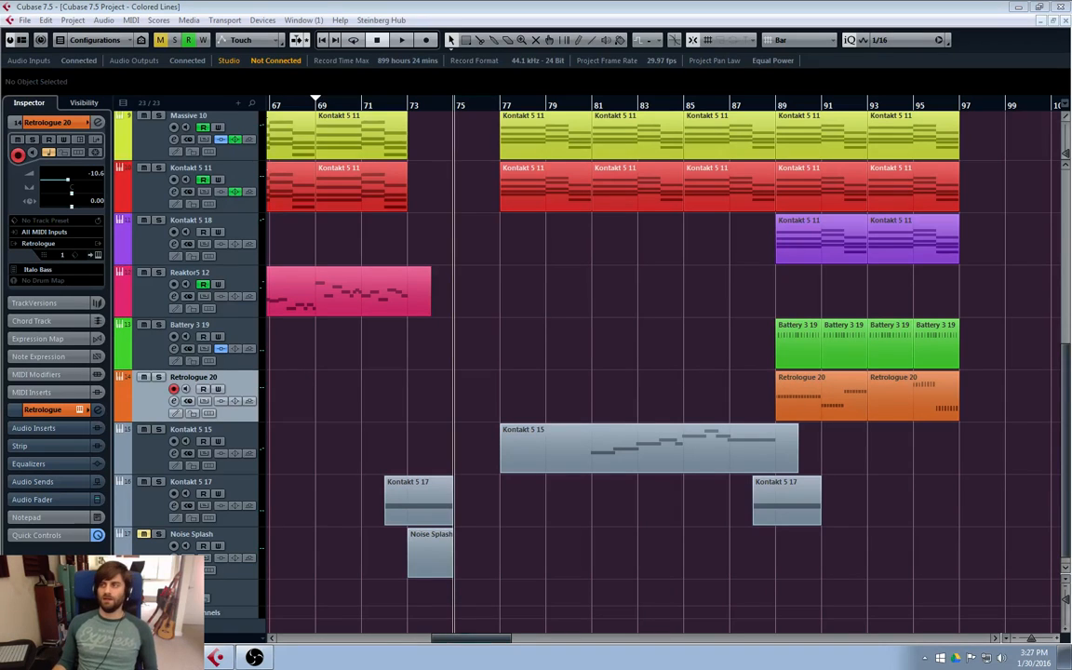
left_click(474, 107)
left_click(448, 107)
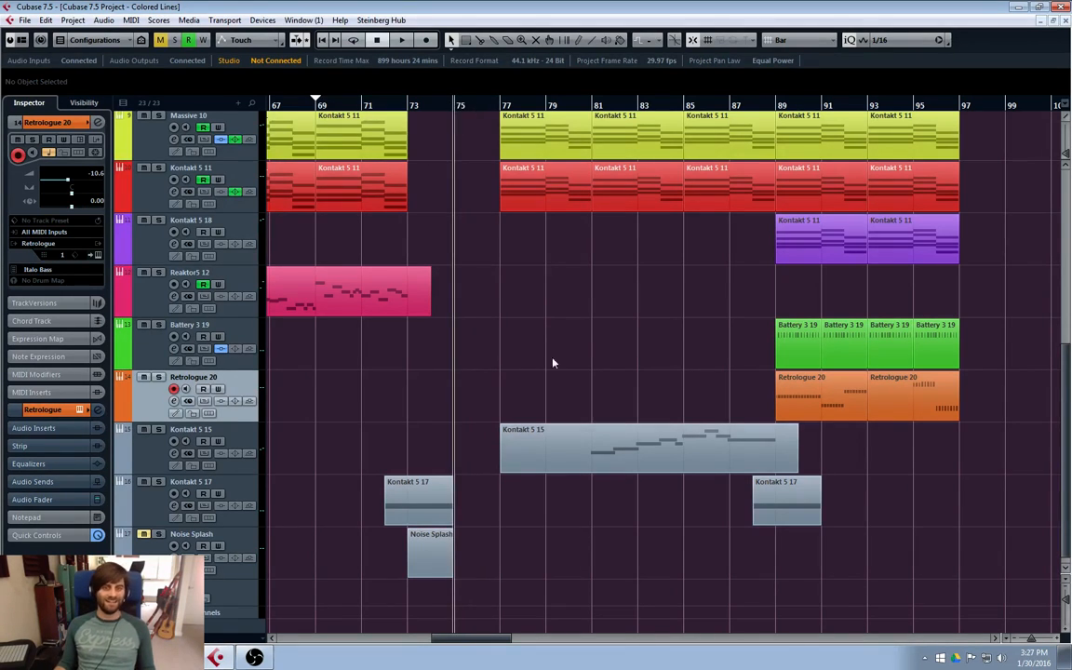
left_click(472, 105)
left_click(455, 104)
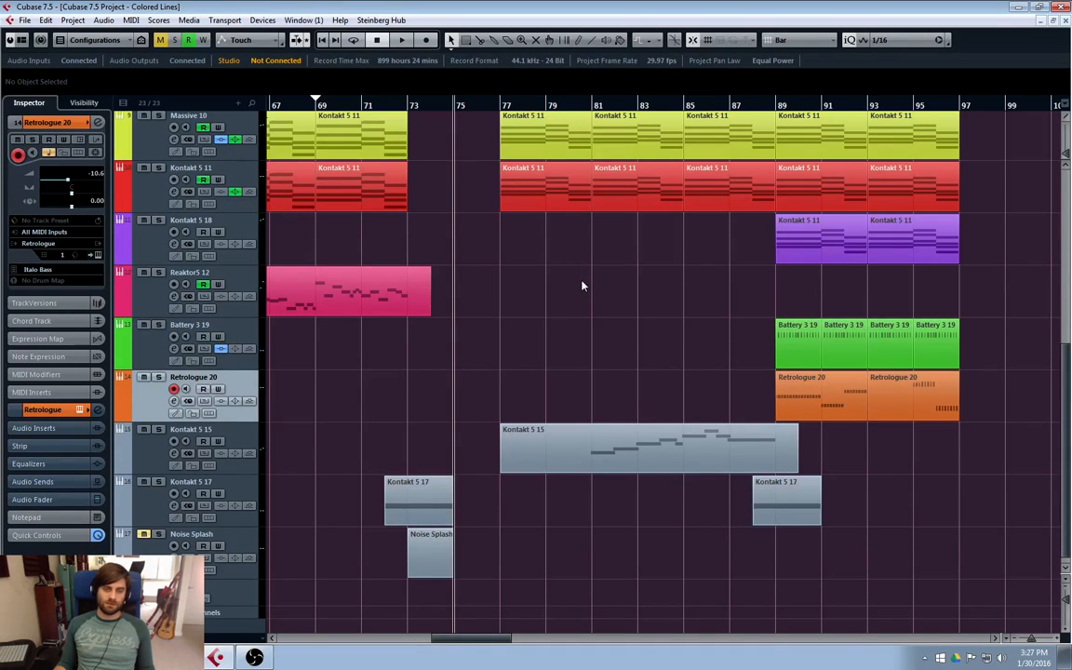
left_click(476, 105)
left_click(435, 106)
left_click(477, 106)
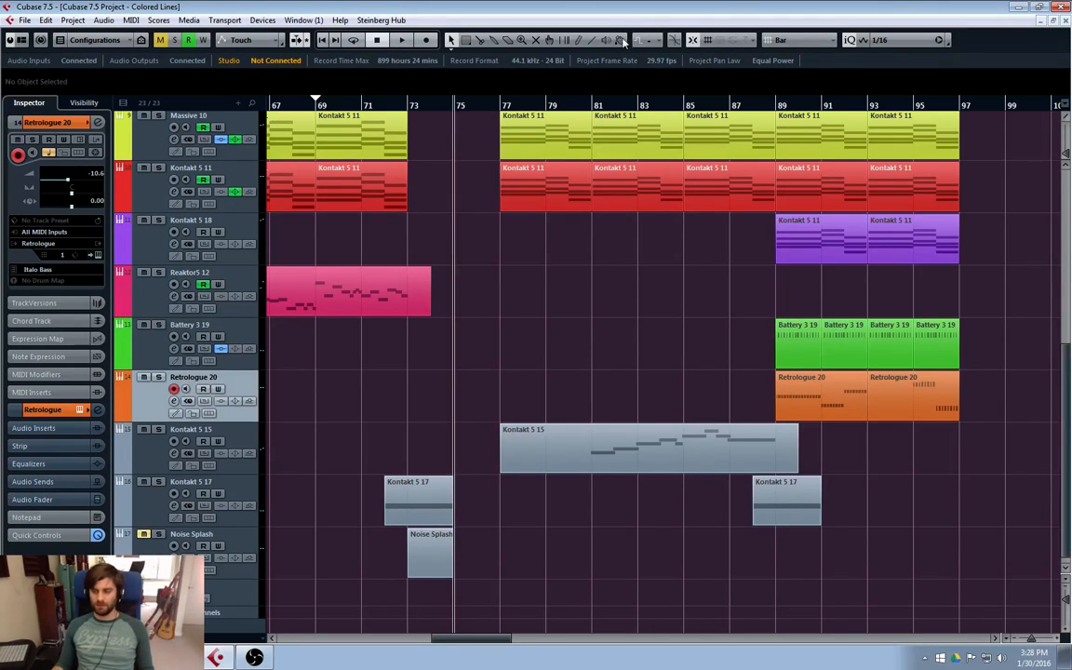
left_click(467, 110)
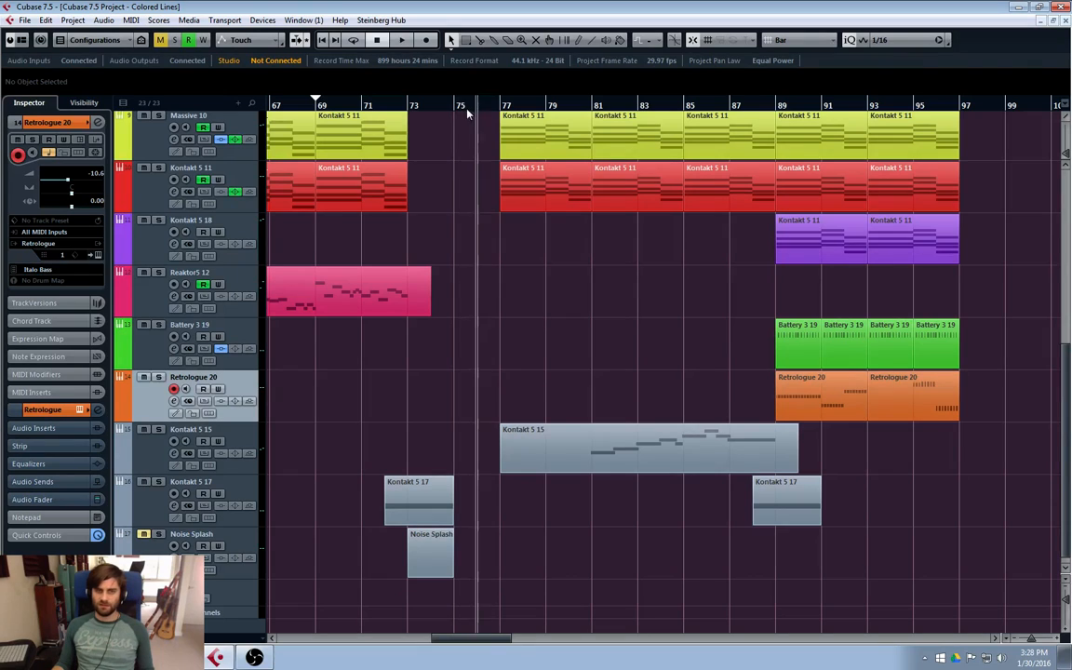
- Briefly play the arrangement around bar 75 and look over its upper and lower tracks
key("space")
key("space")
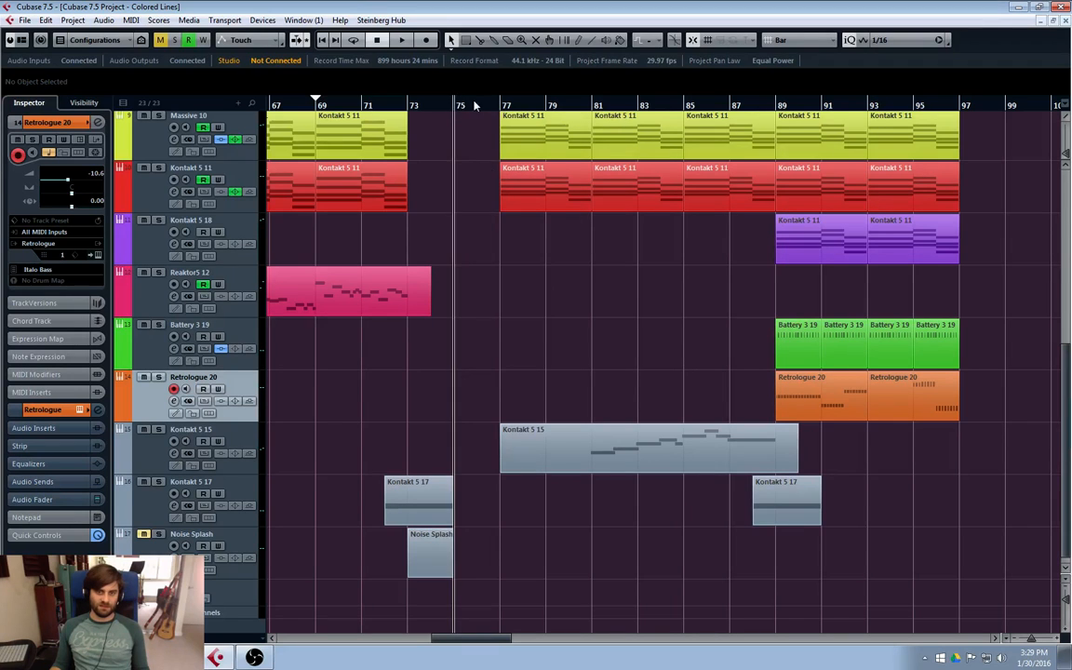
scroll(433, 270, "up", 5)
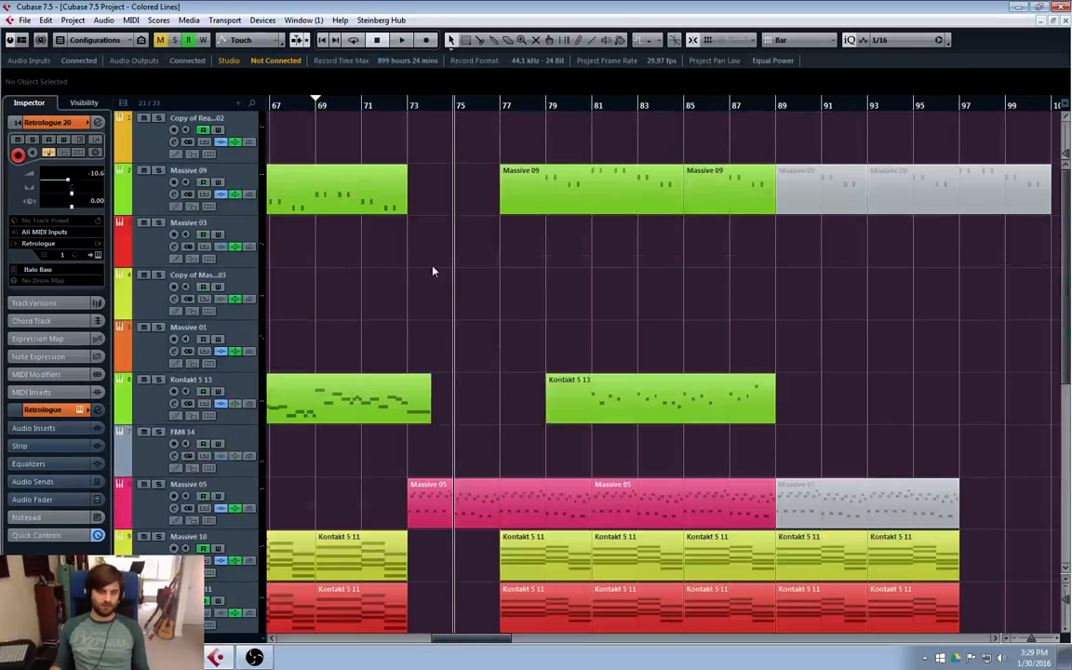
scroll(427, 265, "down", 5)
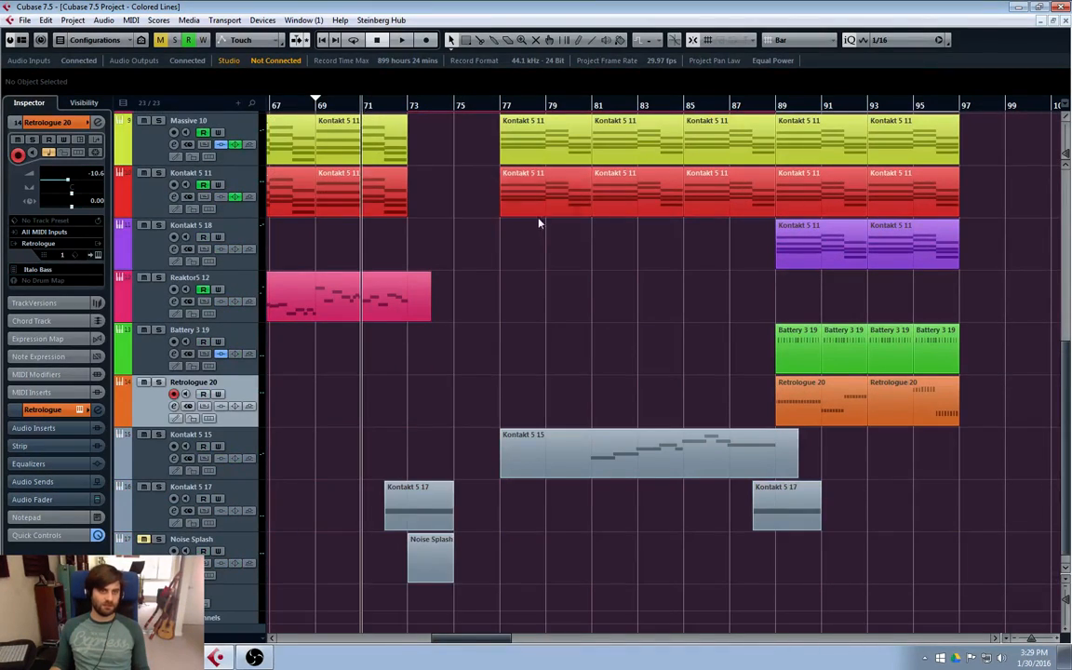
key("space")
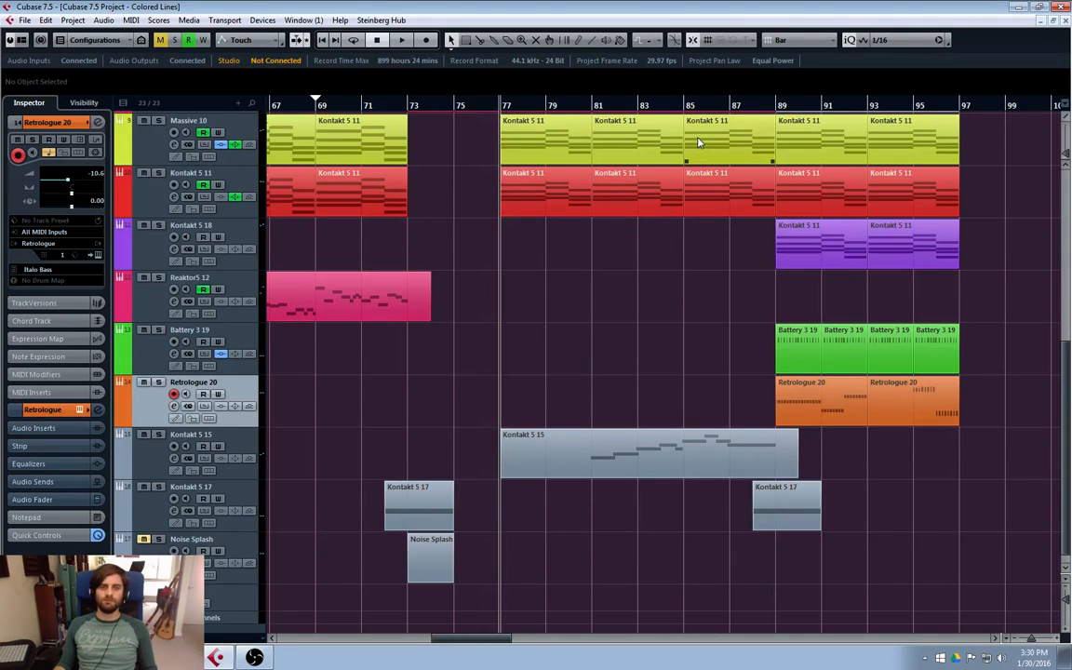
- Examine the parts between bars 69 and 97 on the tracks from Kontakt 5 13 to Noise Splash
scroll(586, 296, "up", 4)
scroll(597, 297, "down", 4)
scroll(601, 296, "up", 2)
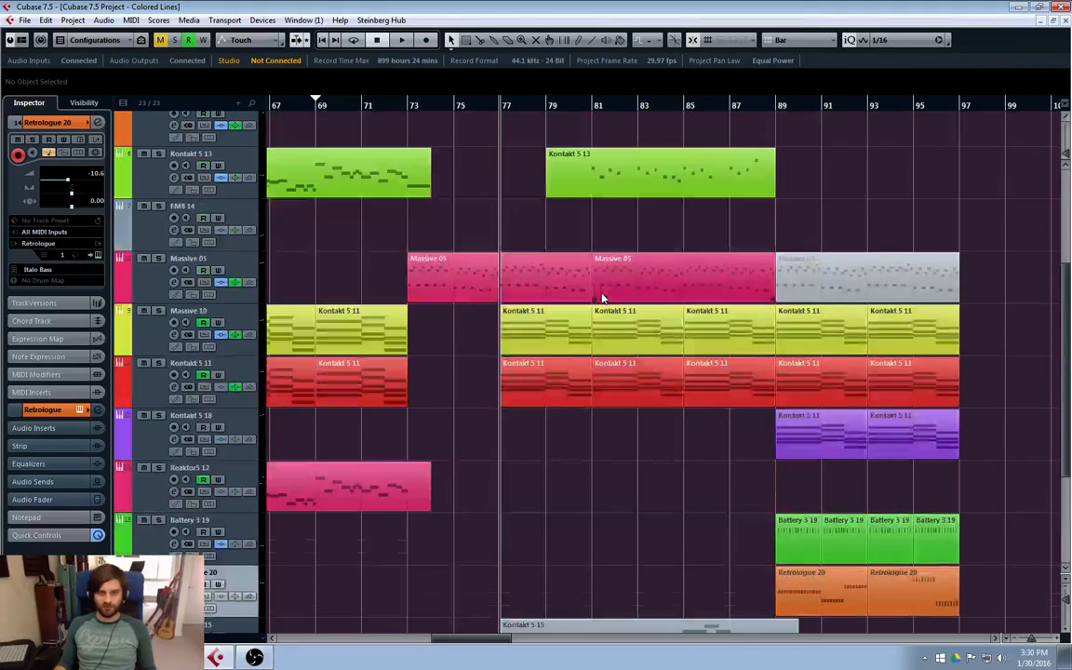
scroll(595, 298, "down", 2)
scroll(588, 302, "up", 4)
scroll(605, 335, "down", 4)
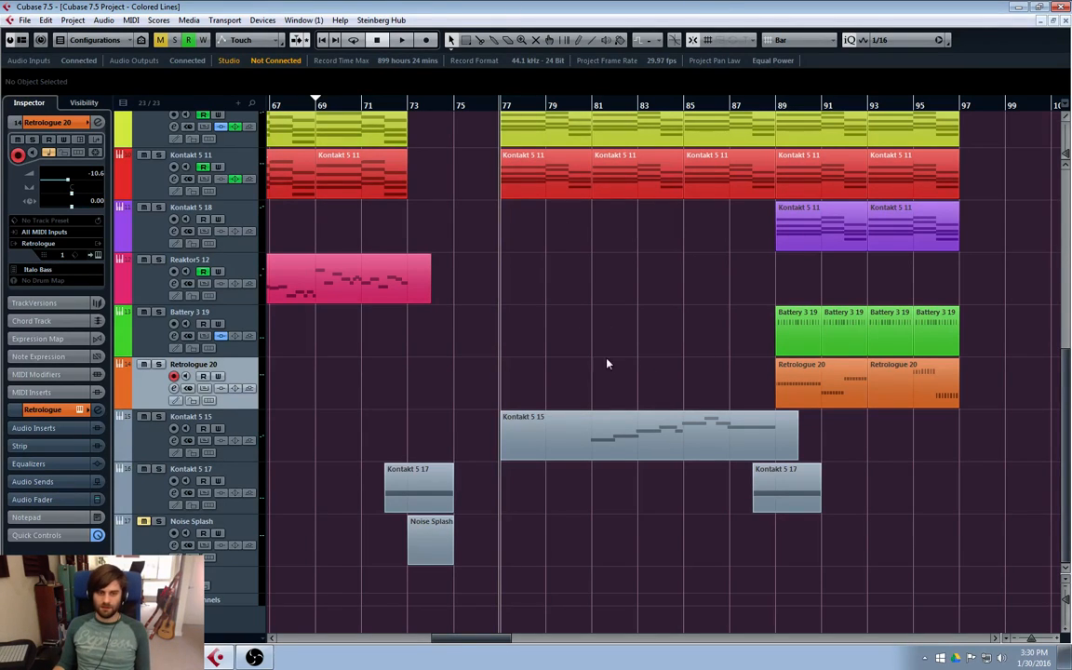
mouse_move(494, 638)
left_mouse_down()
mouse_move(454, 640)
mouse_move(507, 639)
left_mouse_up()
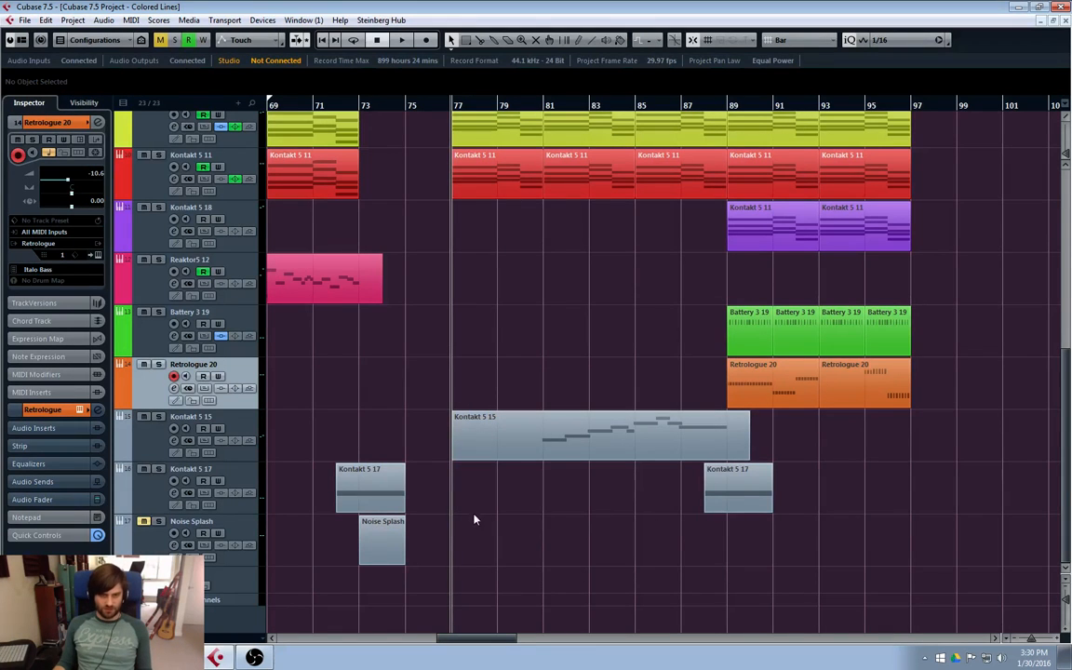
mouse_move(471, 641)
left_mouse_down()
mouse_move(428, 636)
mouse_move(509, 643)
mouse_move(478, 641)
left_mouse_up()
scroll(527, 435, "up", 4)
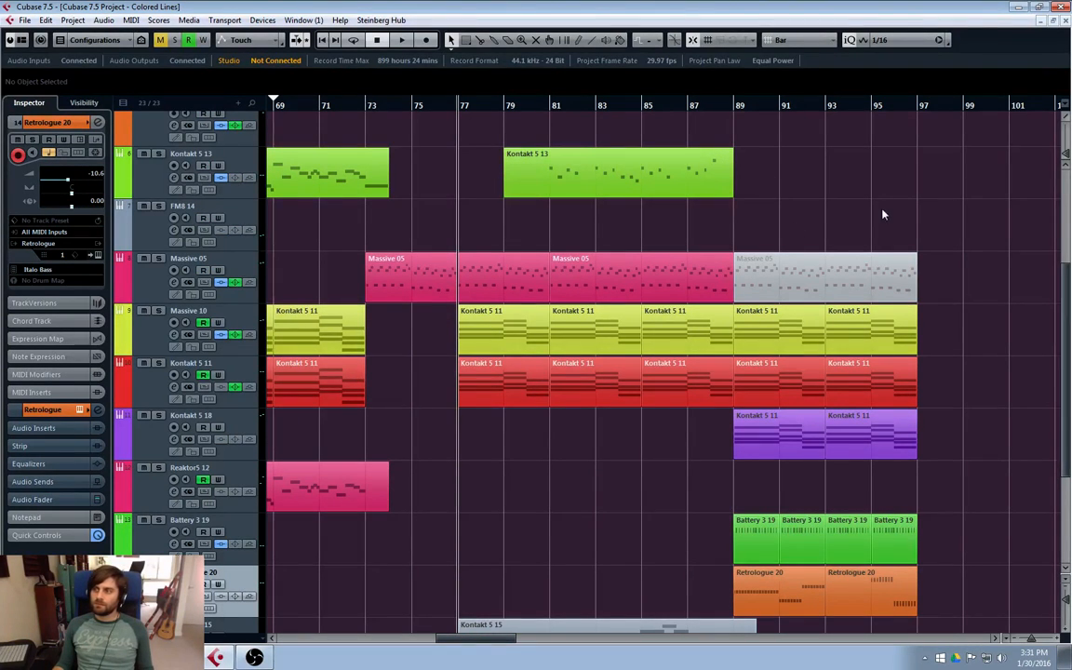
- Play the arrangement from bar 87, select the Battery 3 19 track, and restart playback from bar 87
left_click(688, 104)
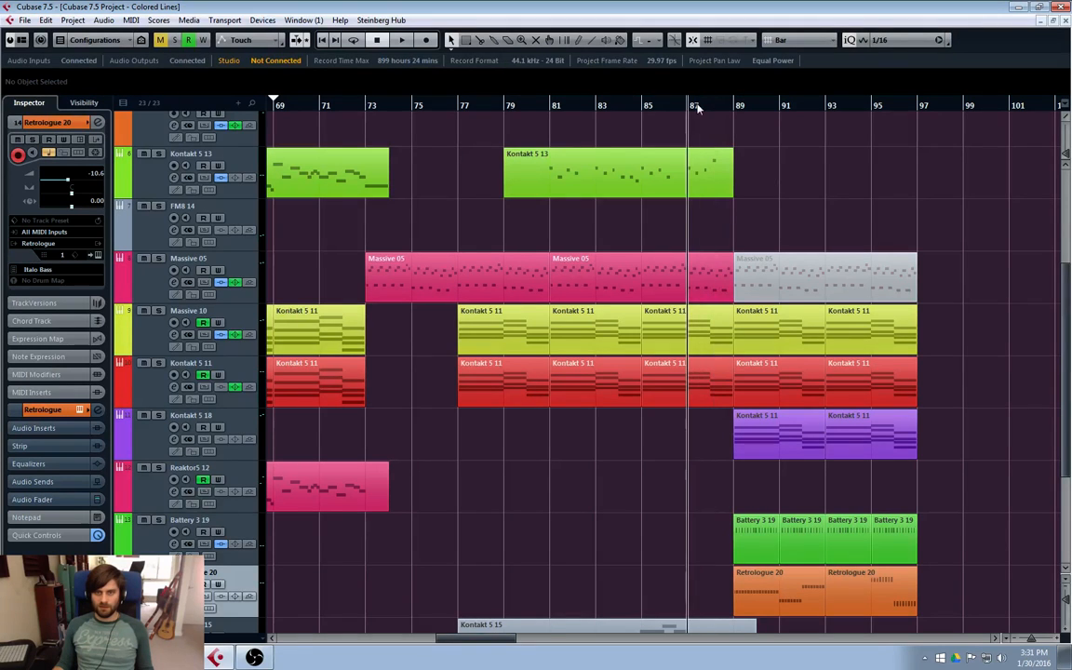
key("space")
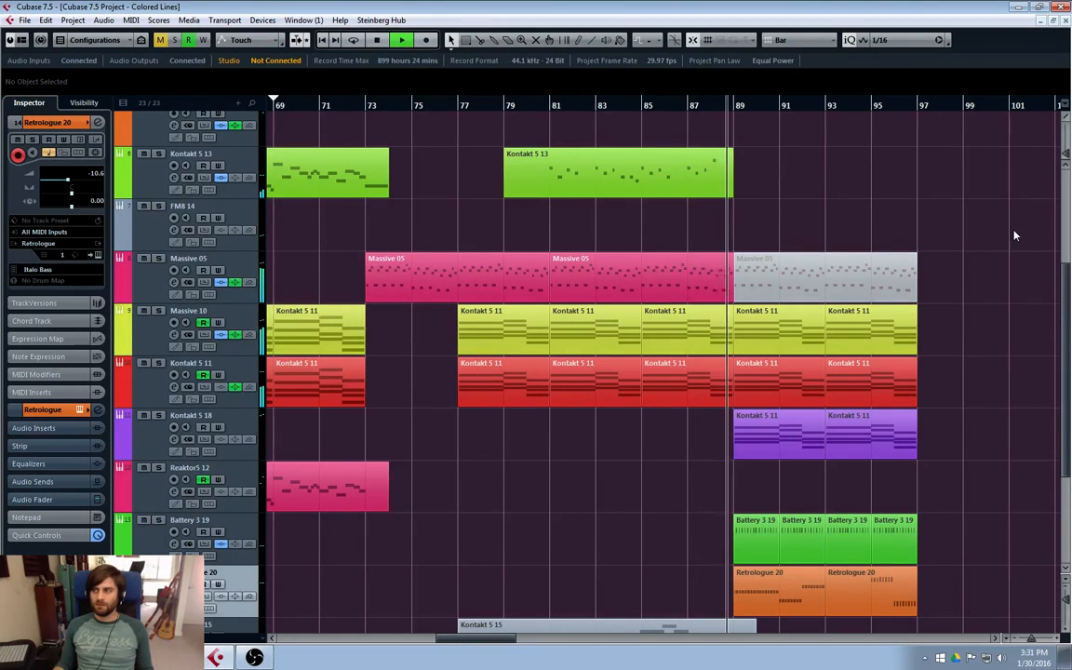
scroll(919, 275, "down", 4)
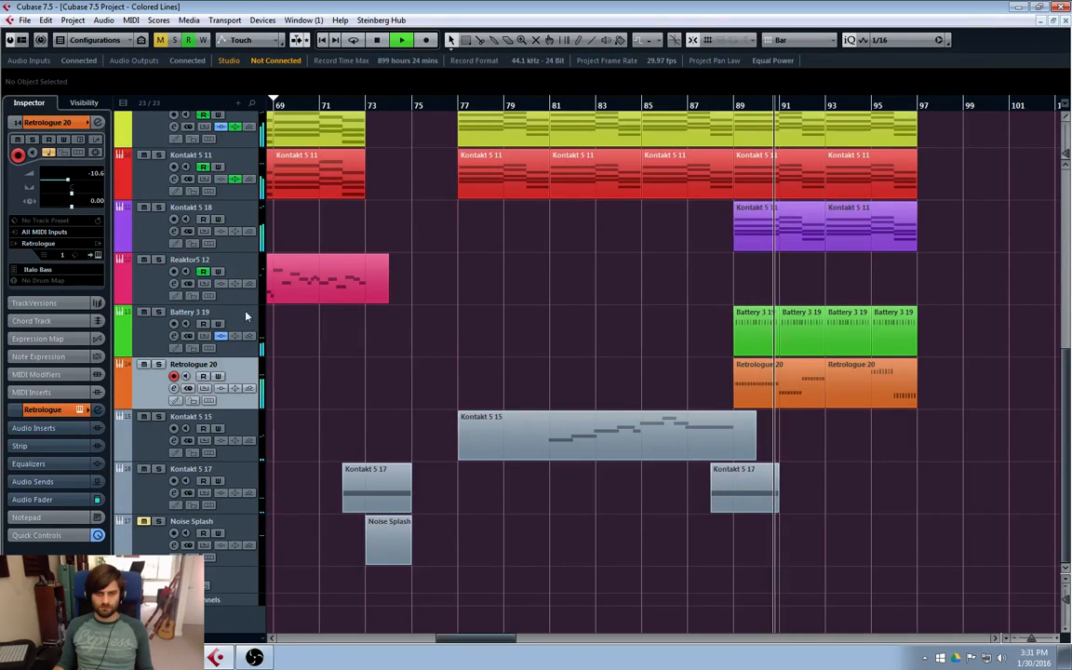
left_click(147, 320)
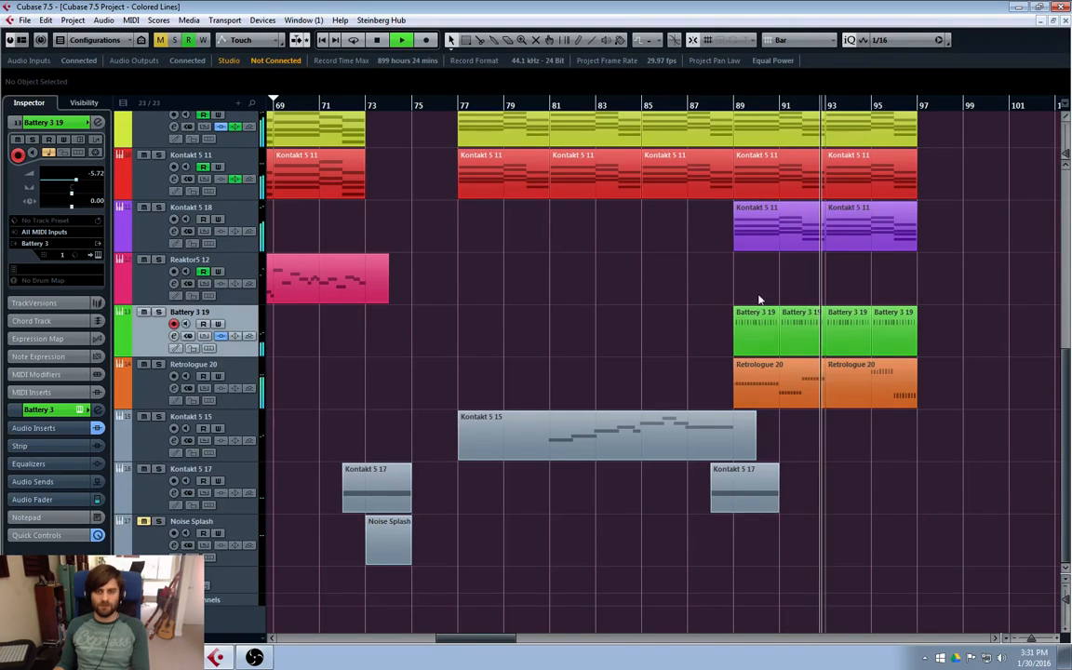
left_click(693, 109)
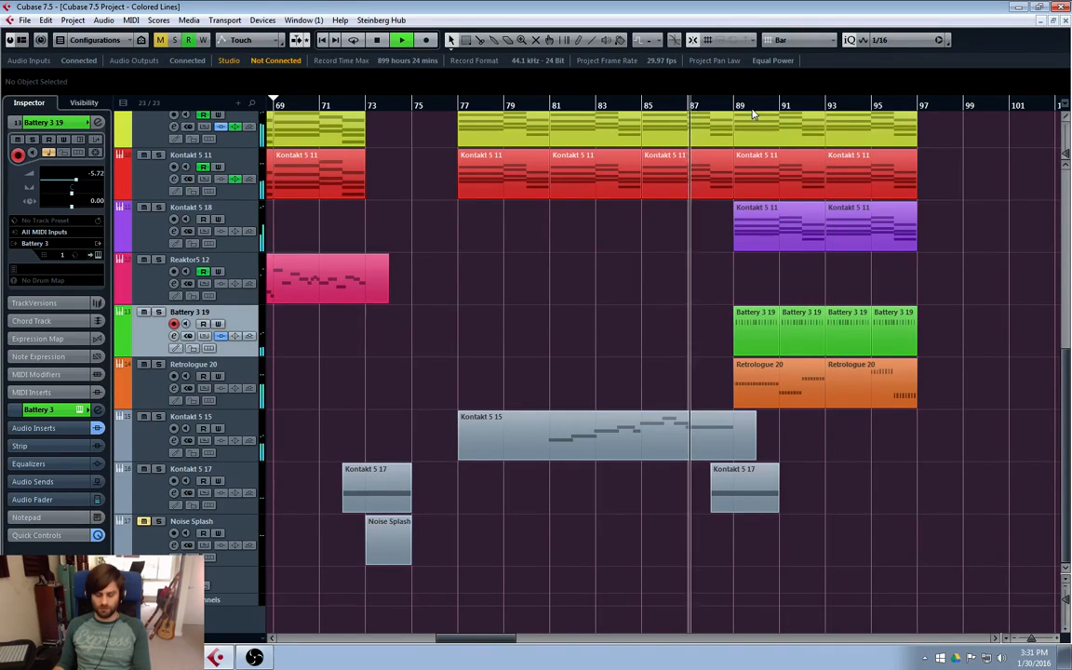
- Try recording a long C#2 note at bar 89 on the Battery 3 19 track and reducing its velocity to about 100
key("KP_Multiply")
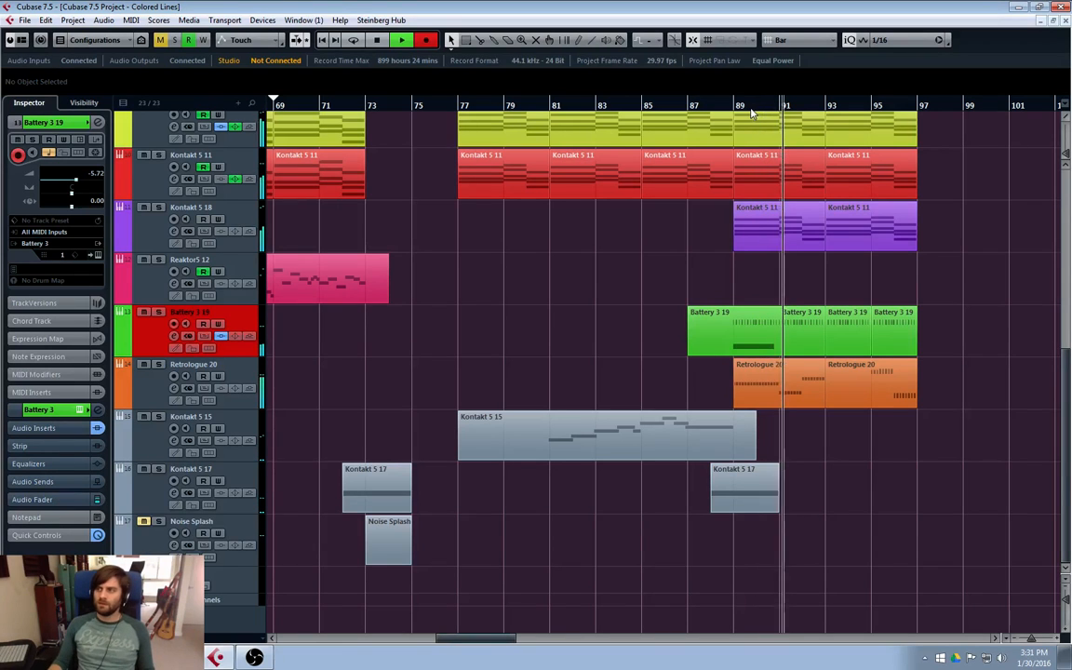
key("space")
double_click(727, 350)
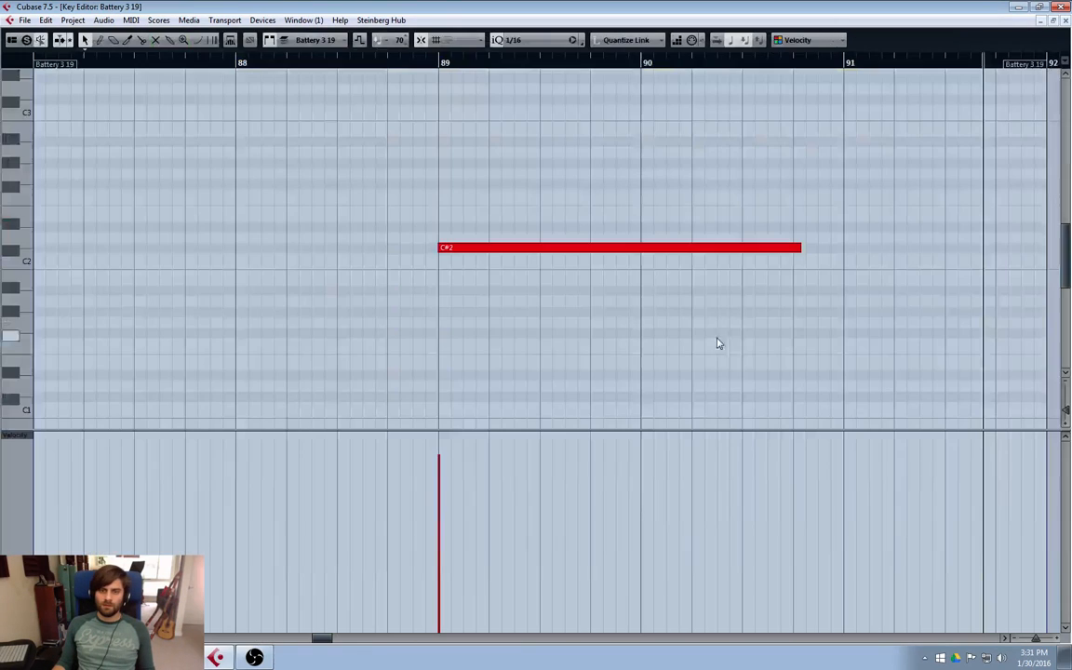
left_click(713, 343)
left_click_drag(459, 480, 443, 466)
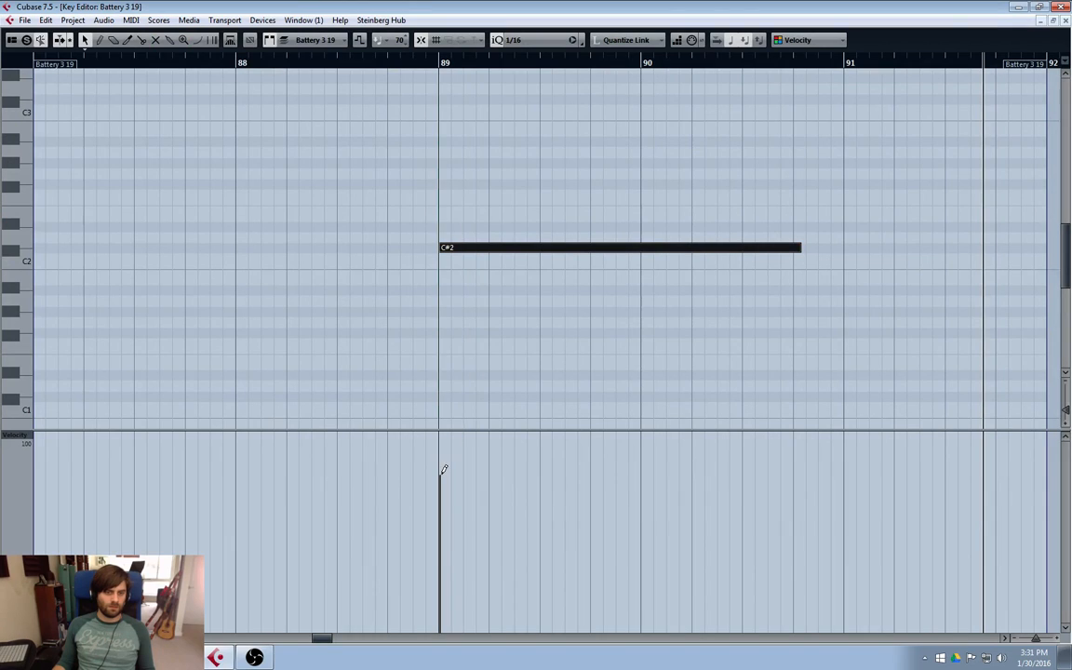
- Audition the recorded Battery 3 19 take from bar 88 and undo the recording
left_click(242, 63)
key("space")
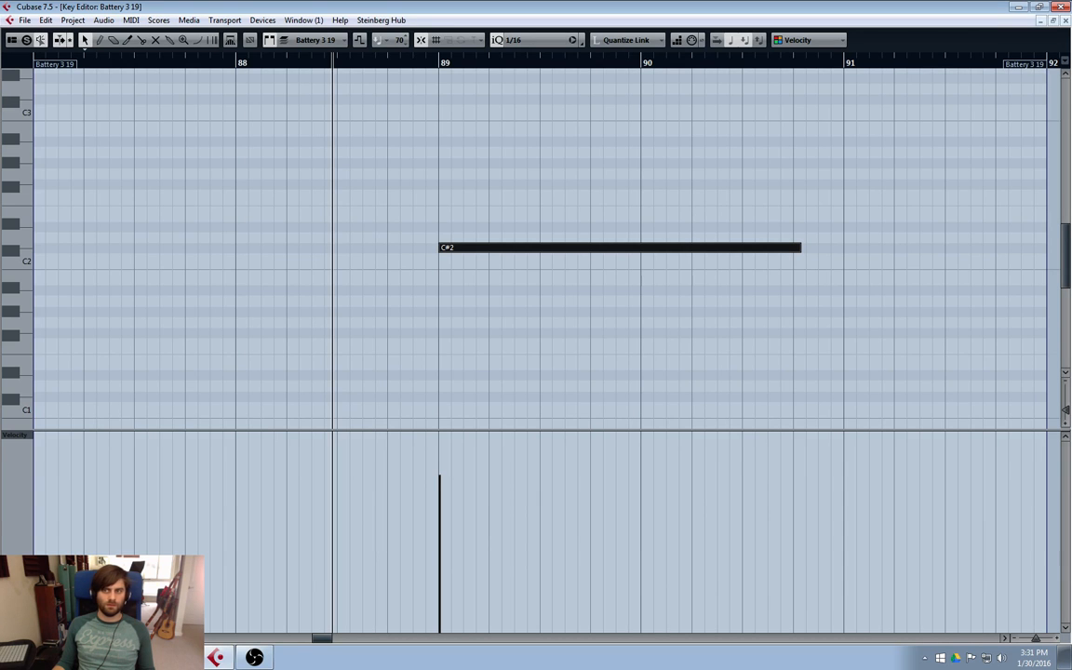
left_click(1064, 19)
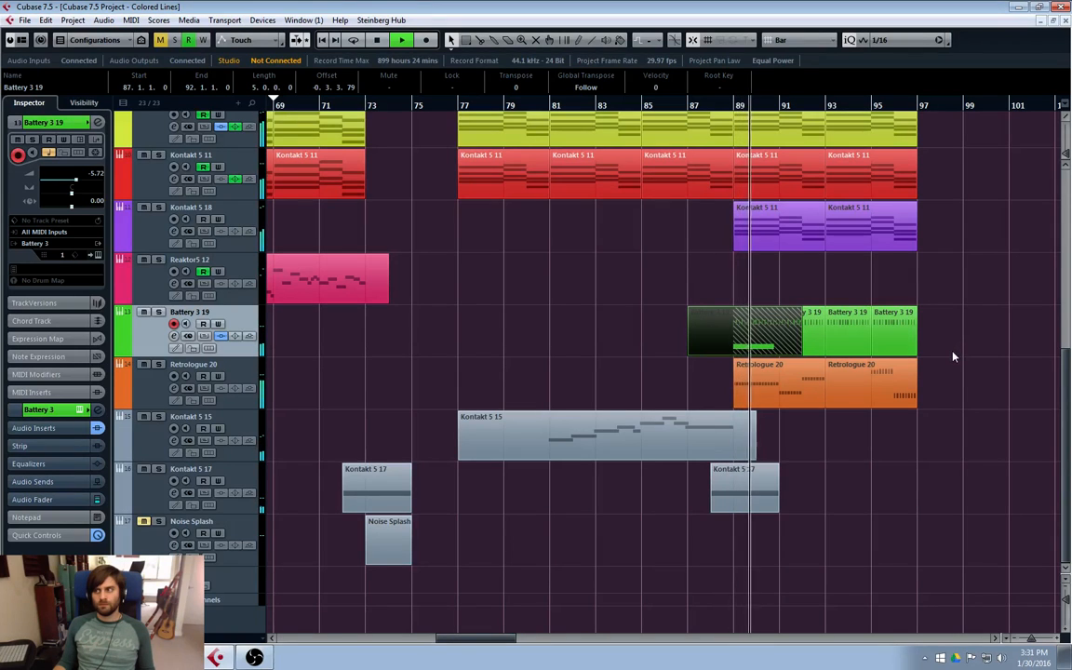
key("ctrl+z")
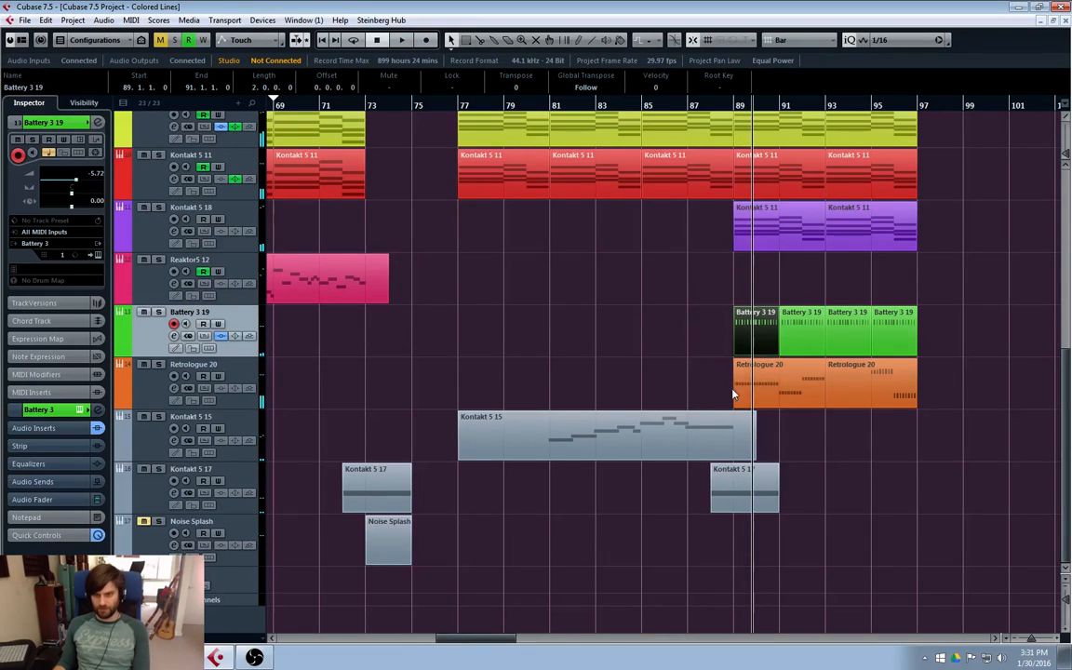
- Inspect the section boundaries by placing the project cursor at bars 87, 85, 83, 77, 75 and 73
left_click(693, 105)
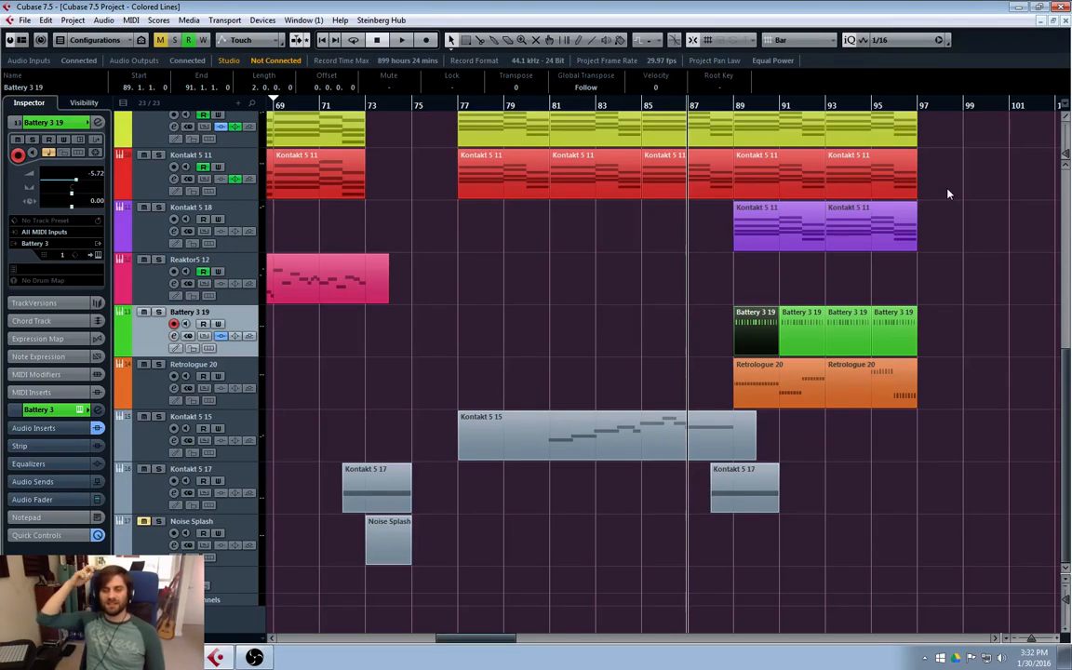
left_click(636, 106)
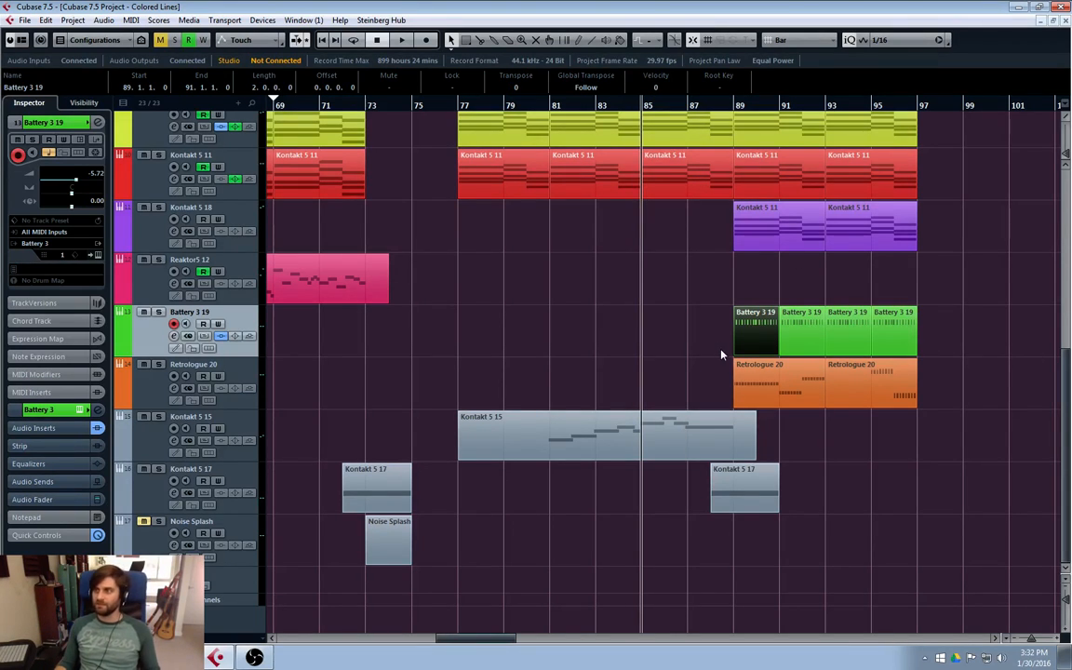
left_click(595, 105)
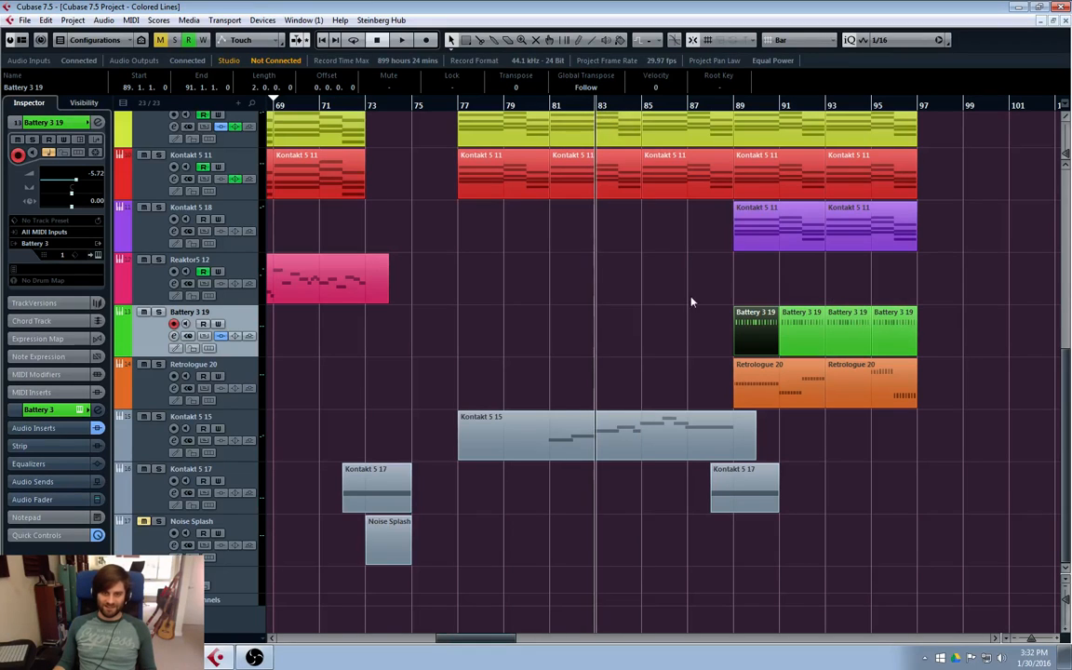
left_click(457, 106)
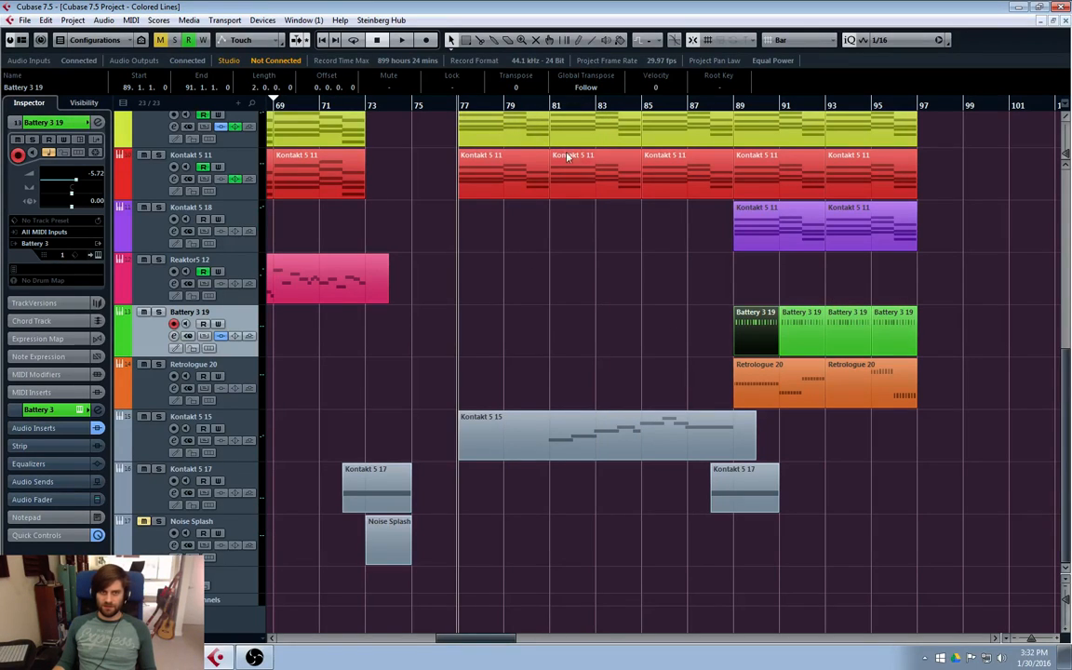
left_click(421, 281)
left_click(365, 106)
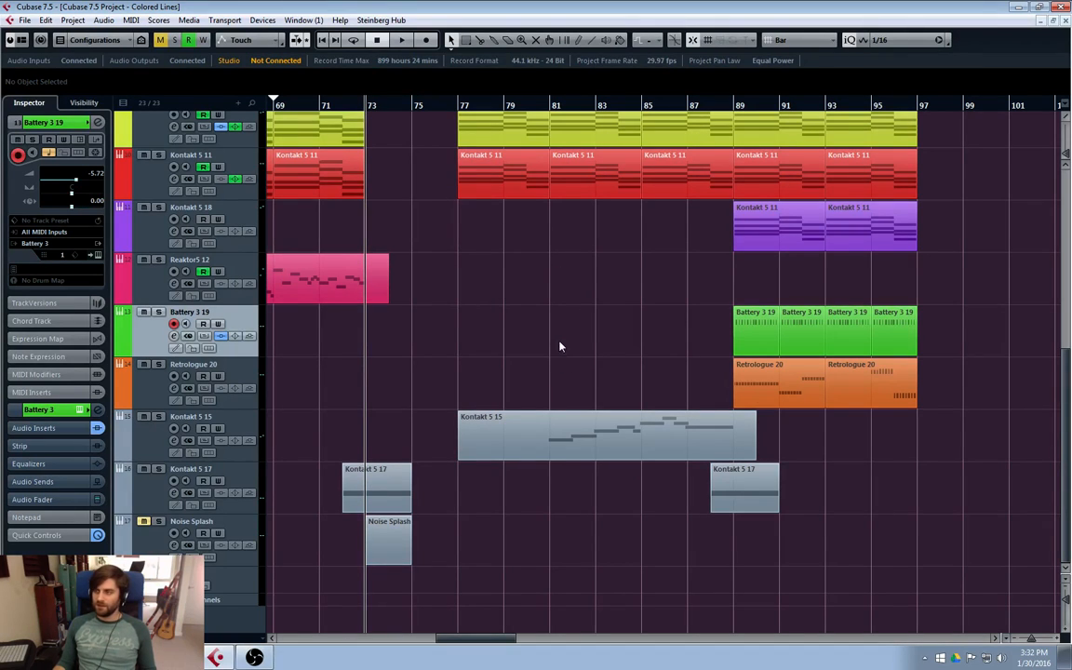
left_click(415, 106)
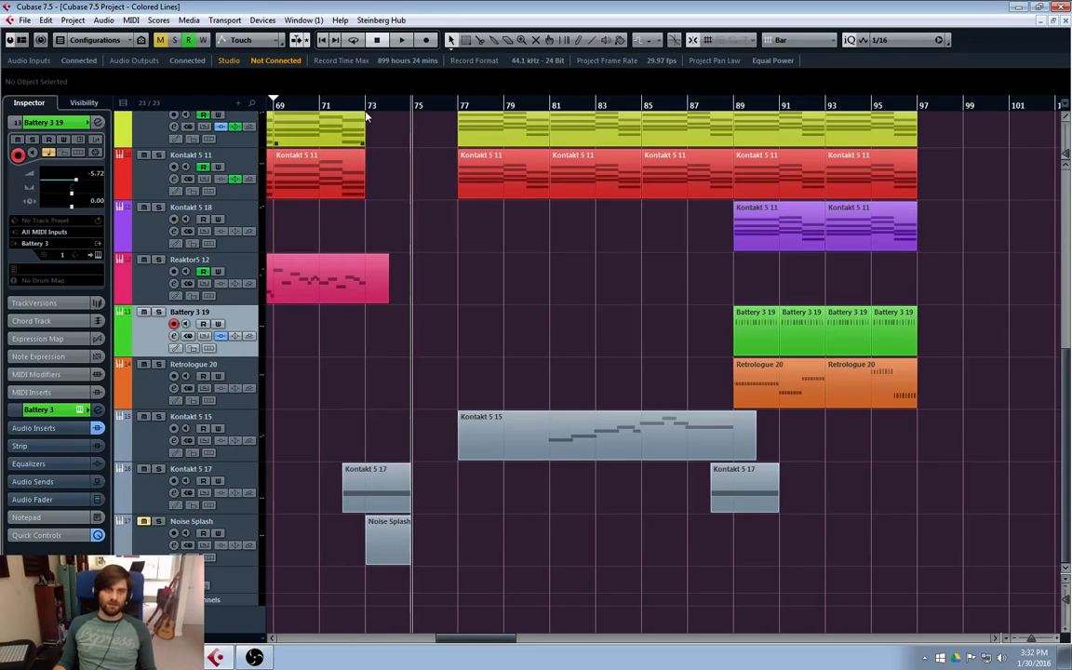
left_click(369, 109)
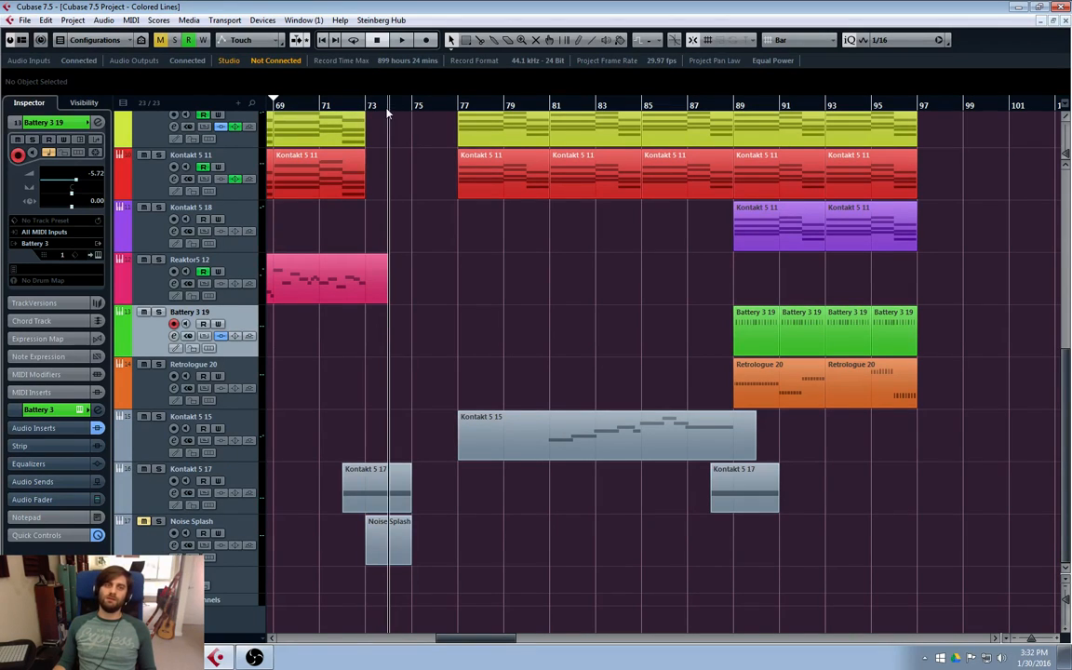
- Listen briefly from bar 75, set the left locator at that bar, and enlarge the timeline slightly
left_click(413, 106)
key("space")
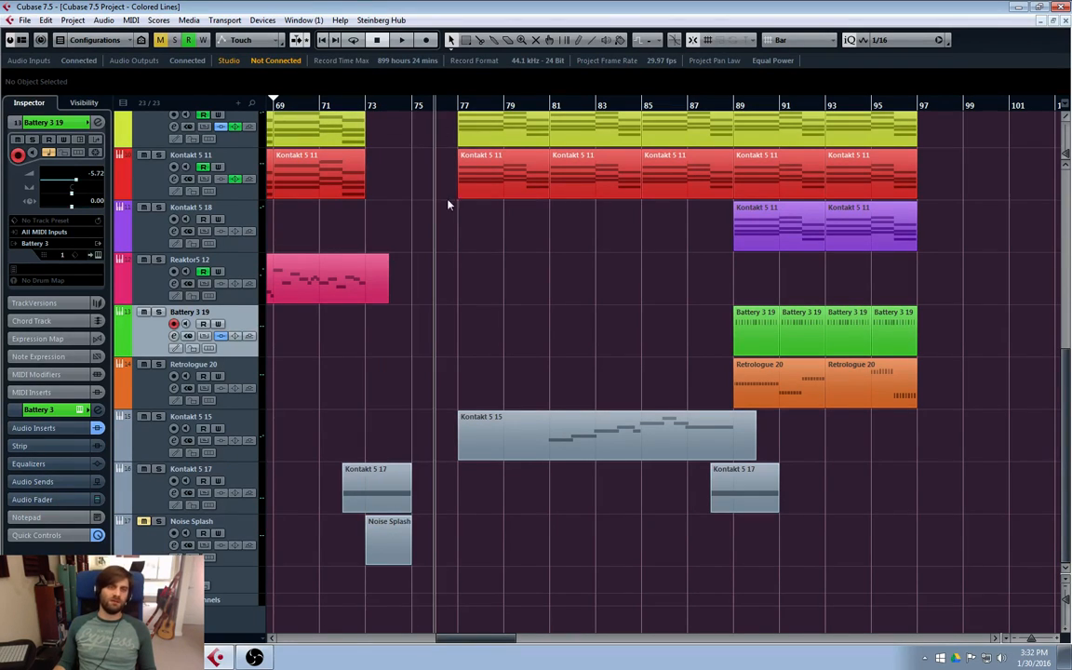
left_click(414, 109, "ctrl")
left_click_drag(413, 108, 394, 121)
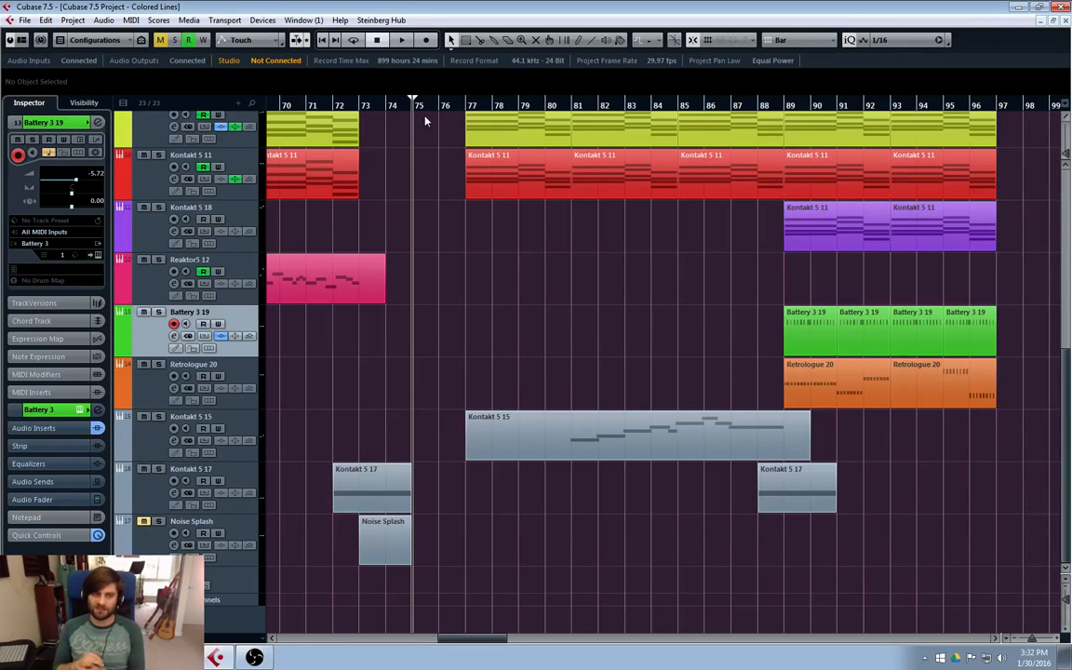
- Examine the parts around bar 73 on the tracks from Massive 09 to Noise Splash
left_click(358, 105)
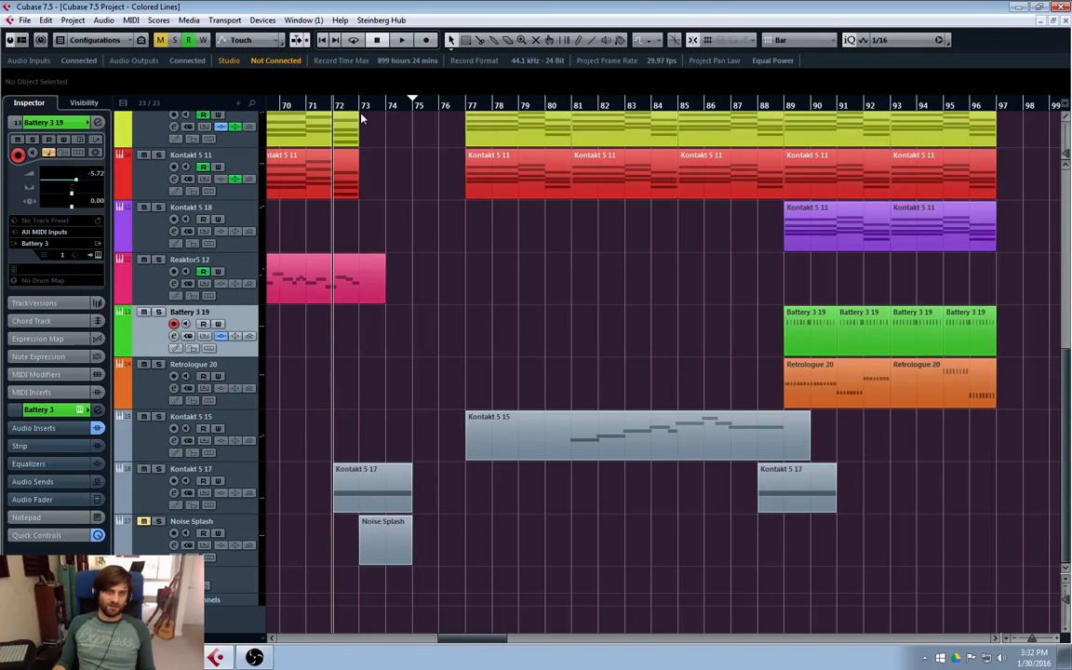
scroll(409, 232, "up", 5)
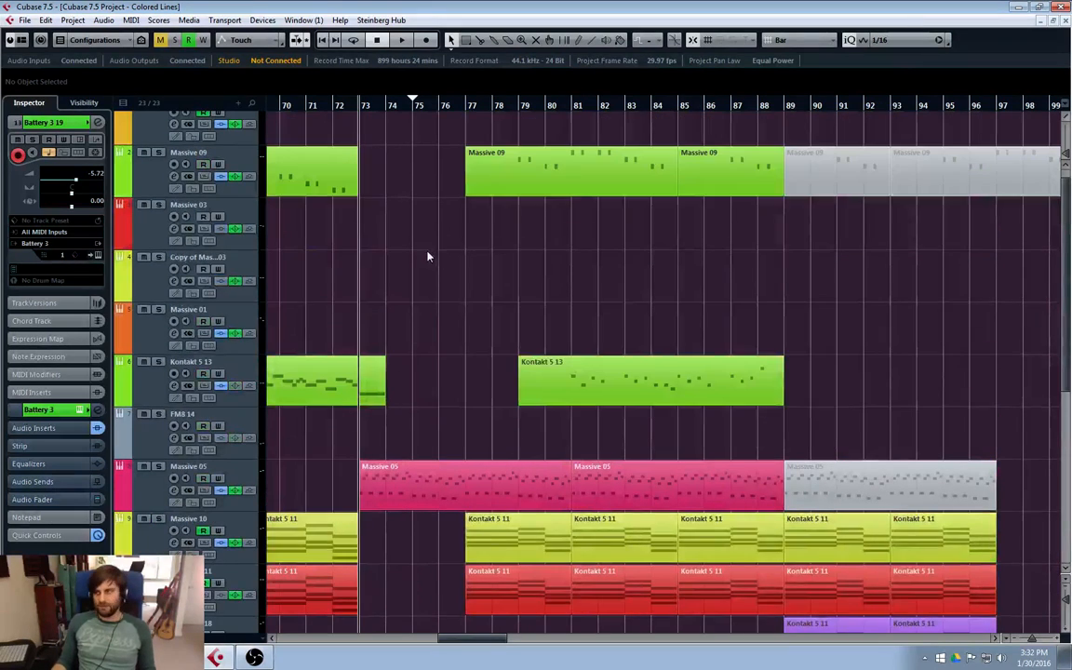
scroll(431, 262, "down", 4)
scroll(429, 296, "down", 2)
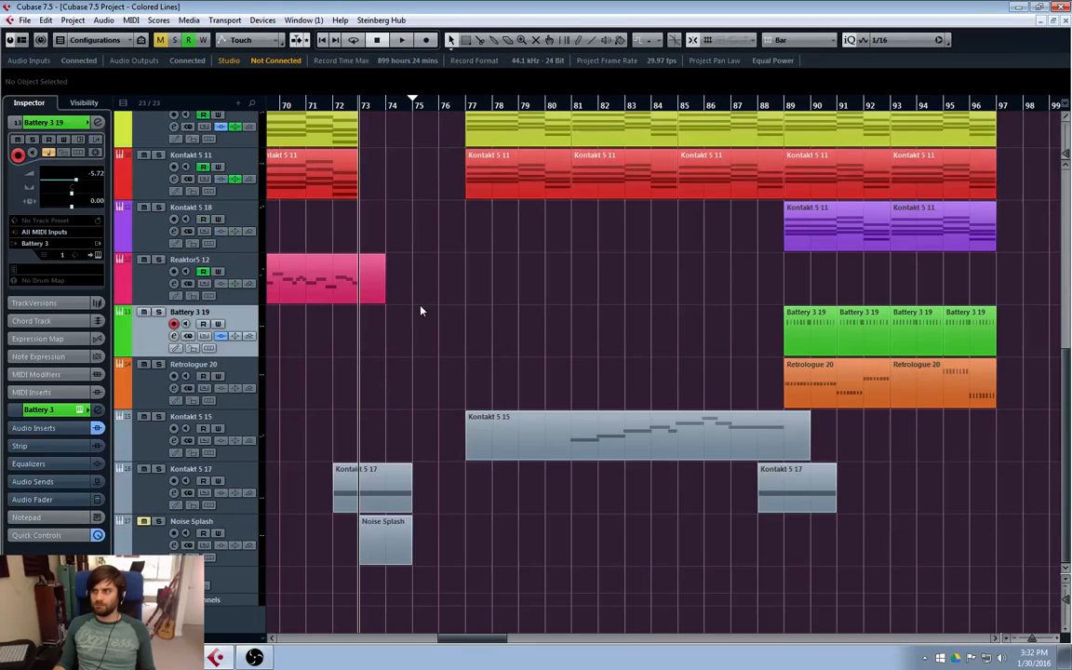
scroll(420, 311, "up", 4)
scroll(418, 307, "down", 2)
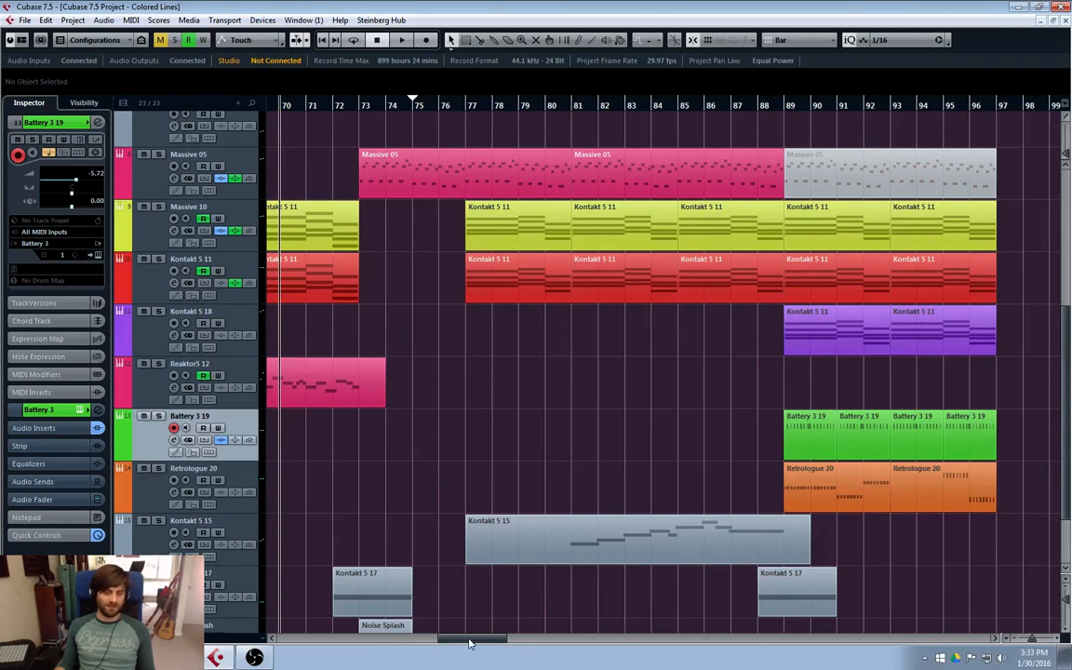
- Return the project cursor to the start and look over the opening bars and the upper tracks after bar 74
left_click_drag(465, 639, 439, 643)
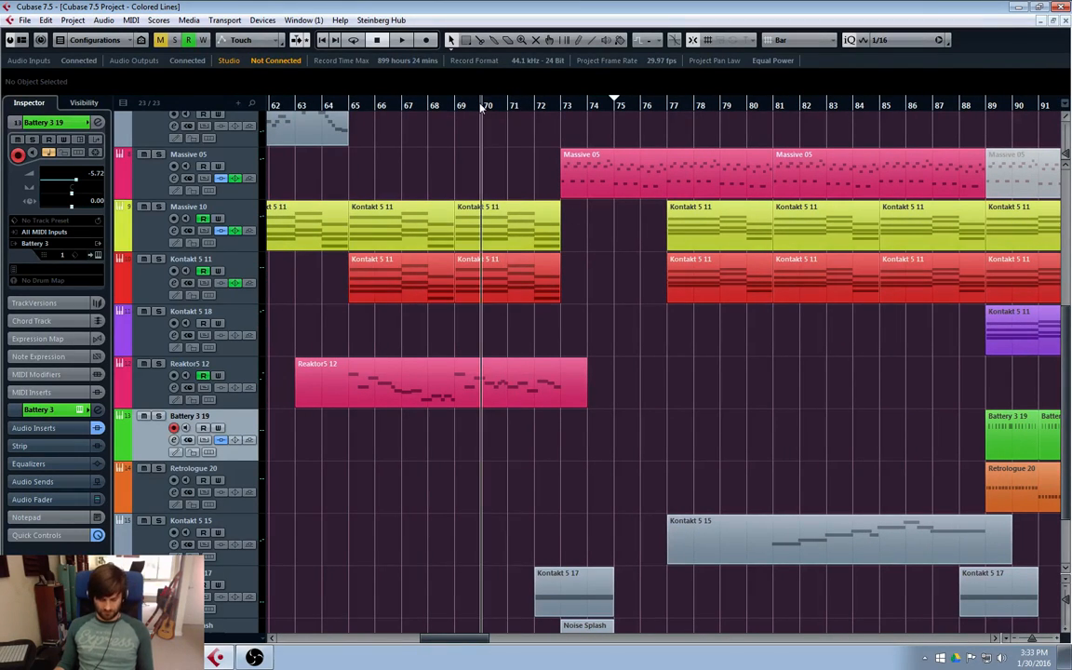
key("KP_Decimal")
scroll(569, 369, "up", 6)
scroll(545, 366, "down", 5)
scroll(532, 368, "up", 5)
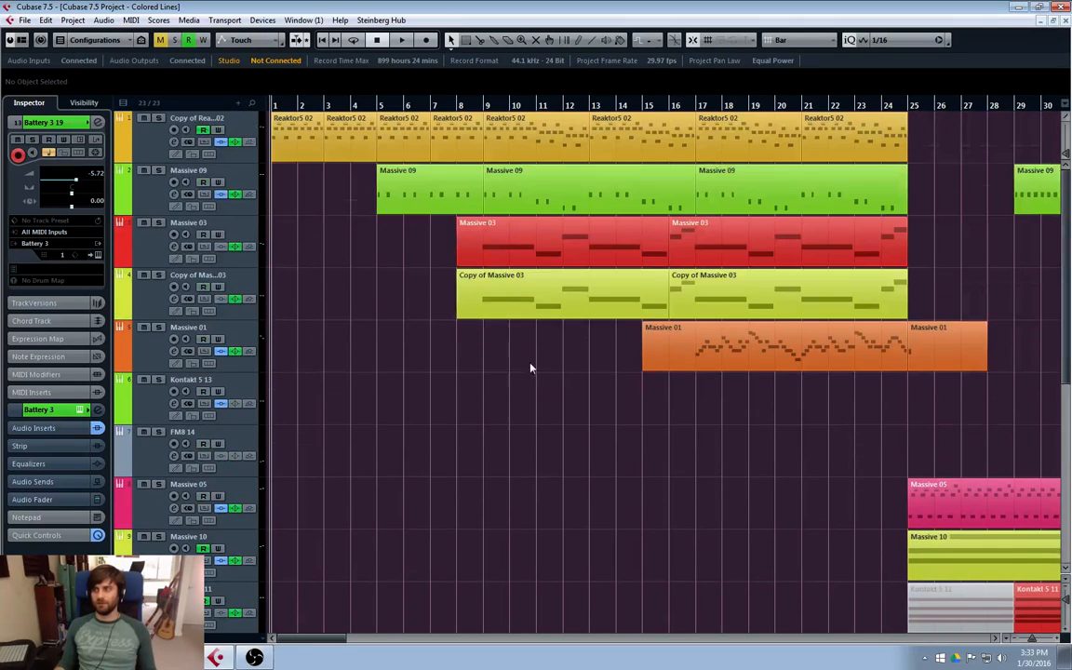
left_click_drag(295, 640, 460, 640)
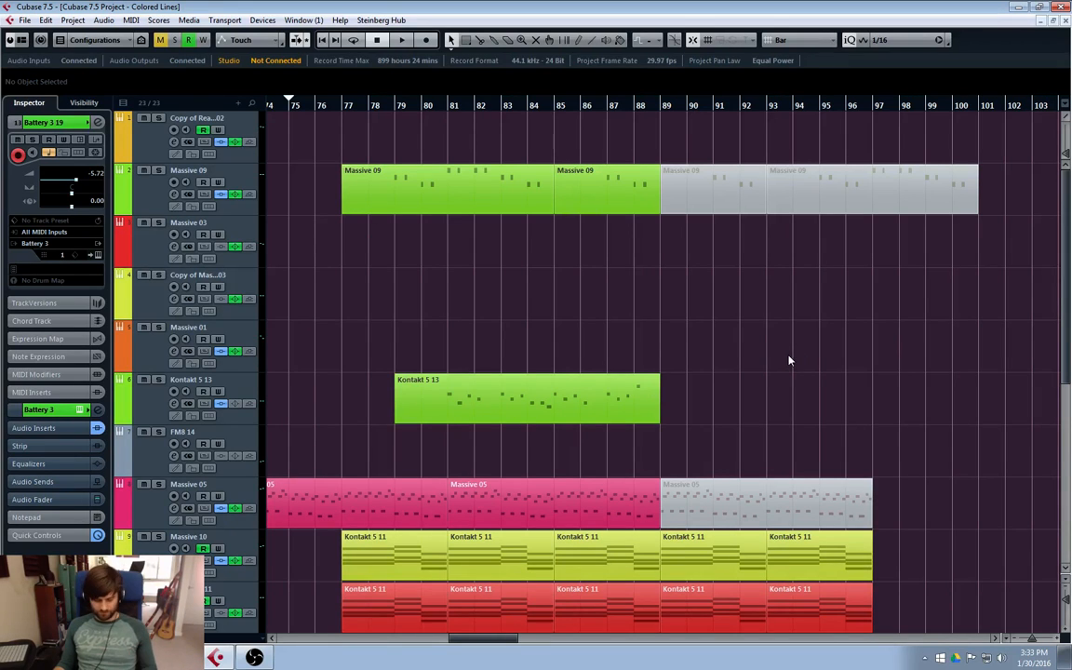
- Play the whole arrangement from the start and stop around bar 97
key("space")
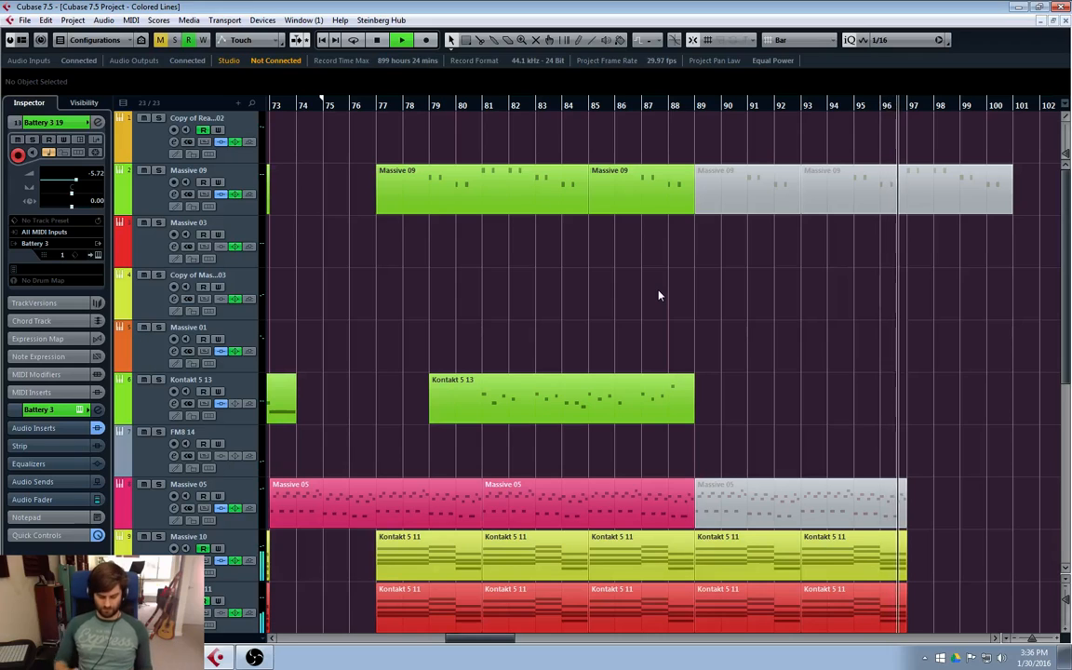
key("space")
key("period")
key("period")
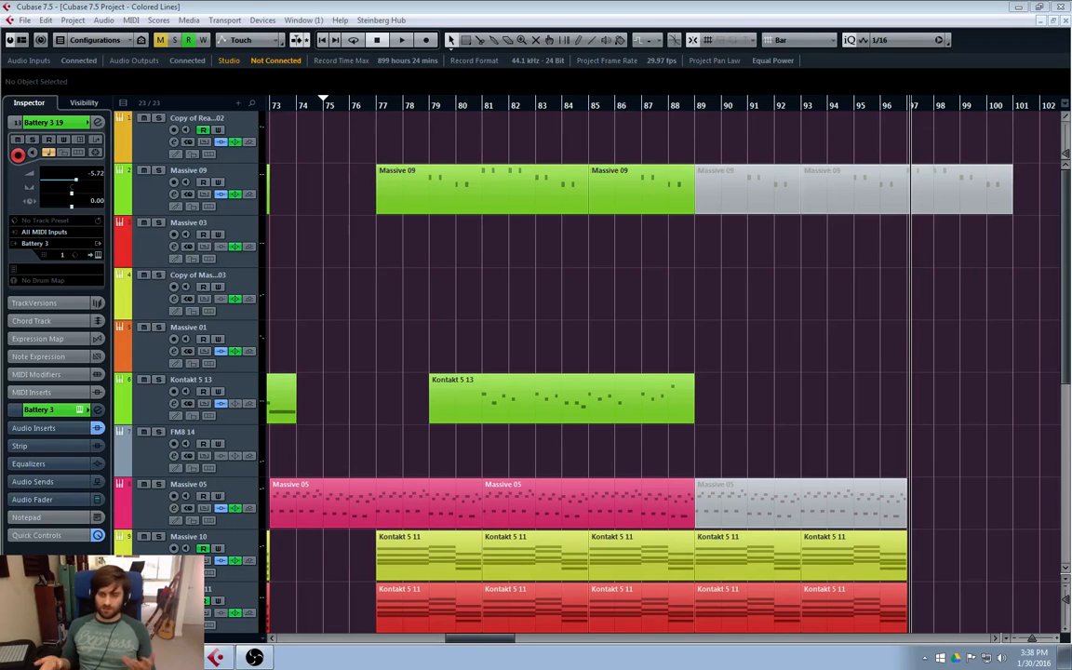
- Listen briefly from bar 77, return the project cursor to that bar, and restart playback
left_click(396, 109)
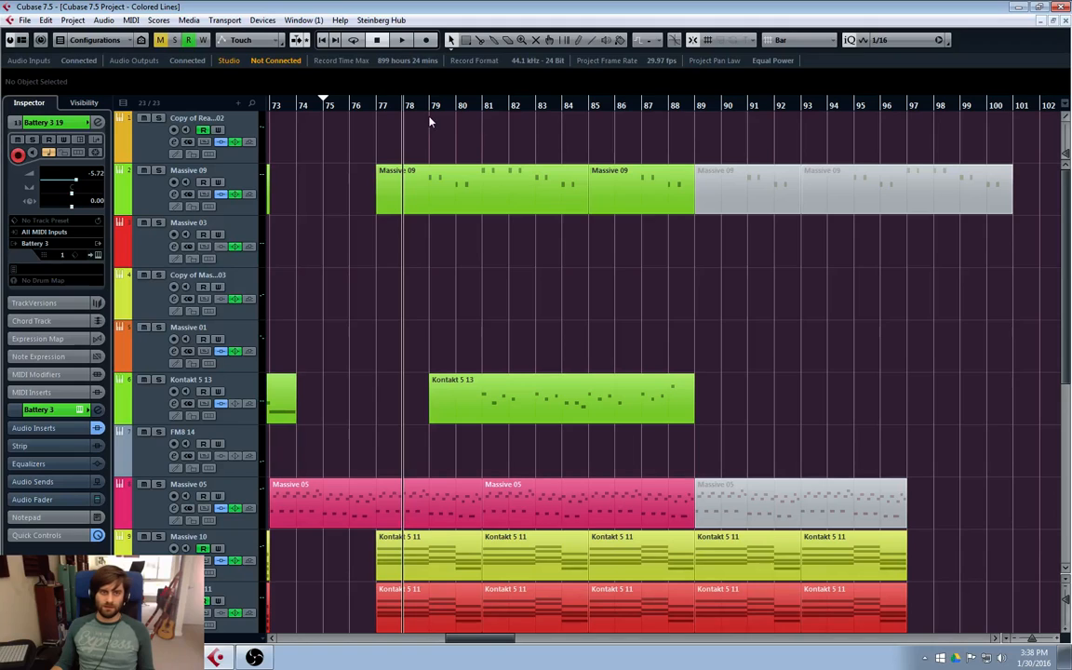
left_click(389, 108)
key("space")
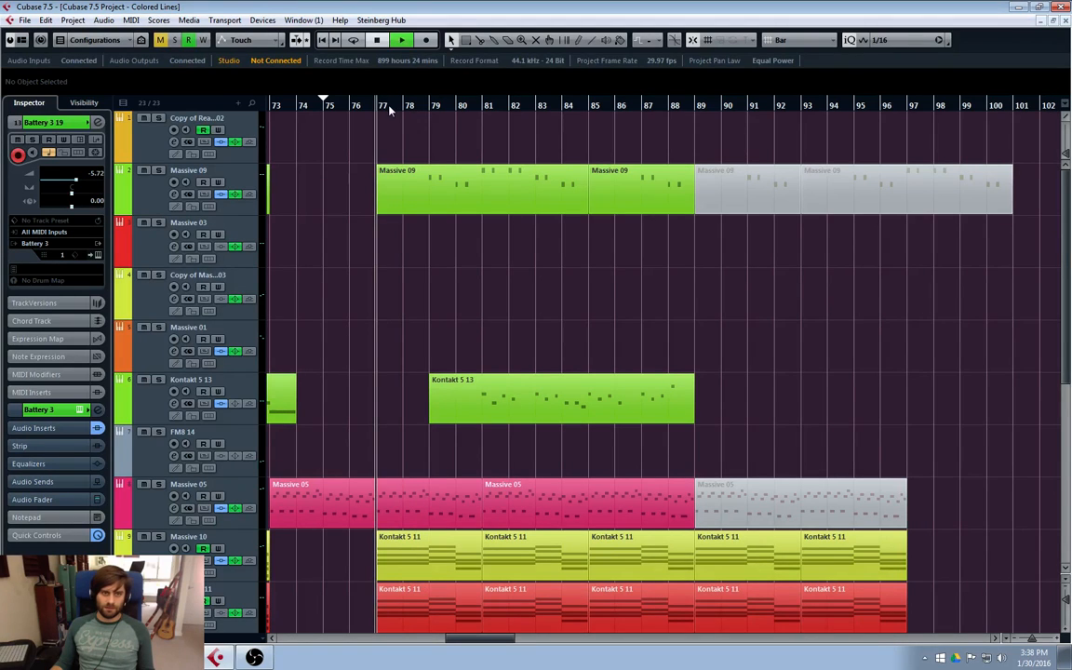
key("space")
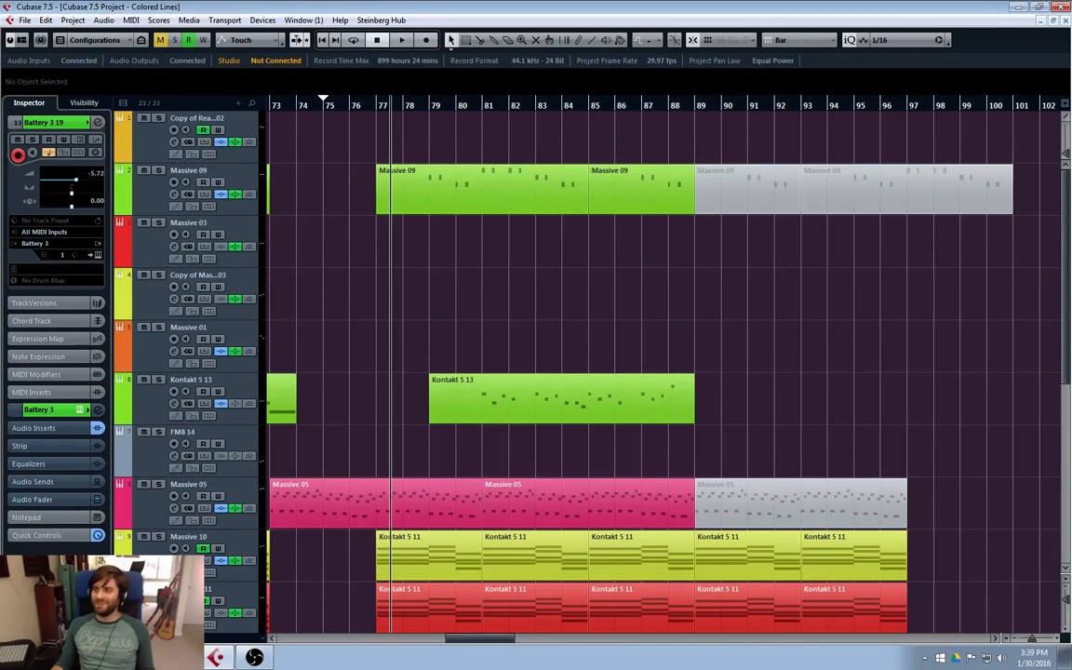
left_click(376, 109)
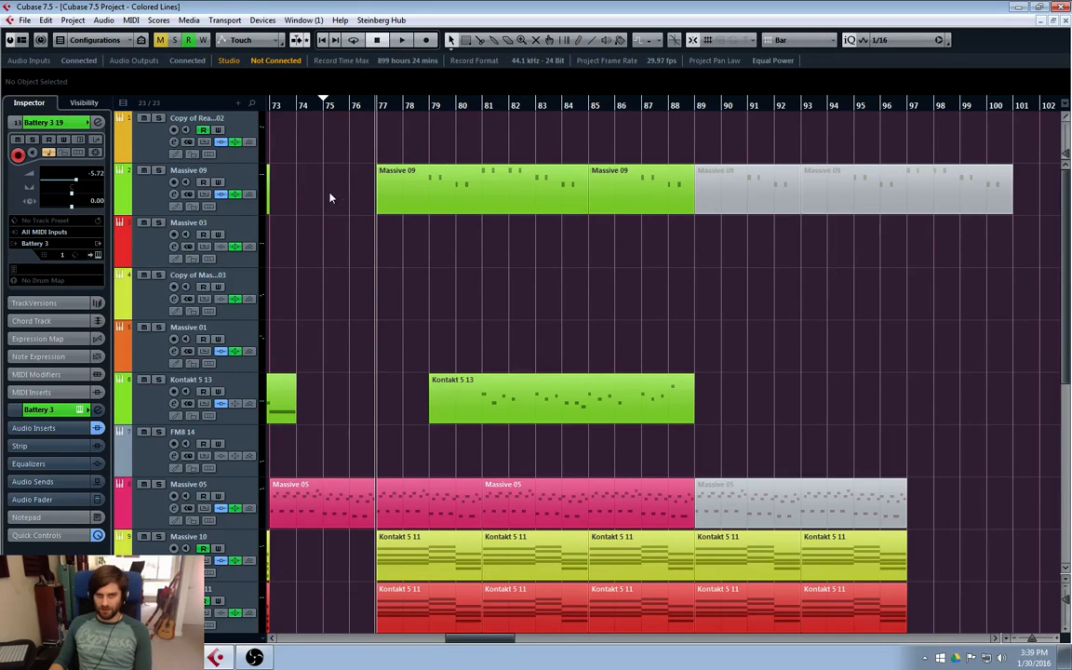
left_click(374, 107)
key("space")
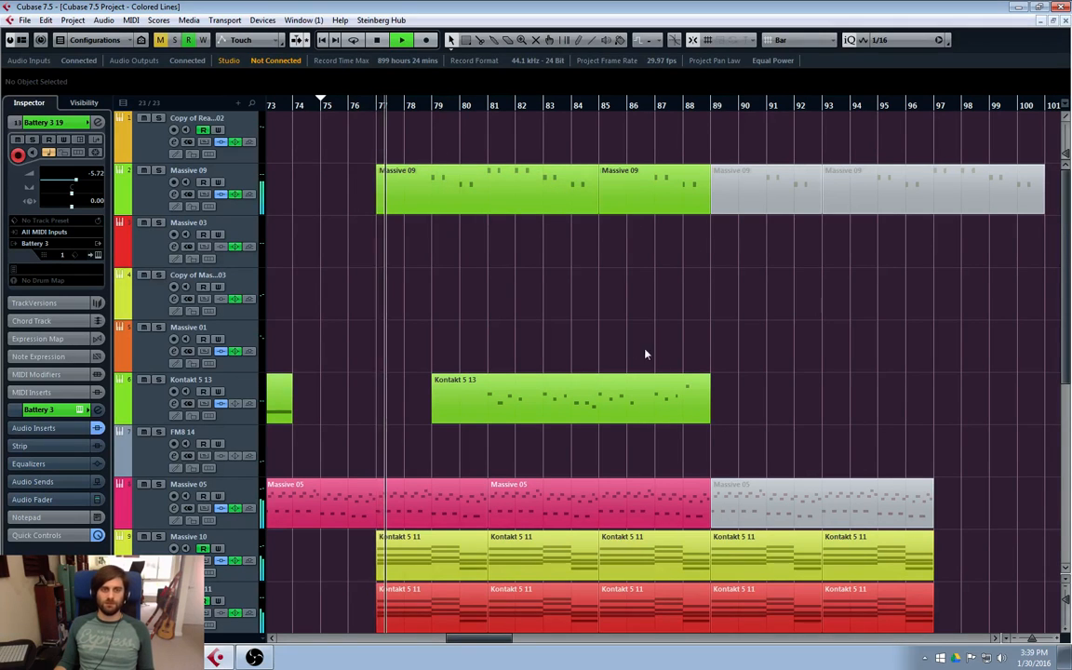
- Color the Kontakt 5 15 track teal green and listen to the arrangement until the parts end at bar 97
scroll(800, 317, "down", 2)
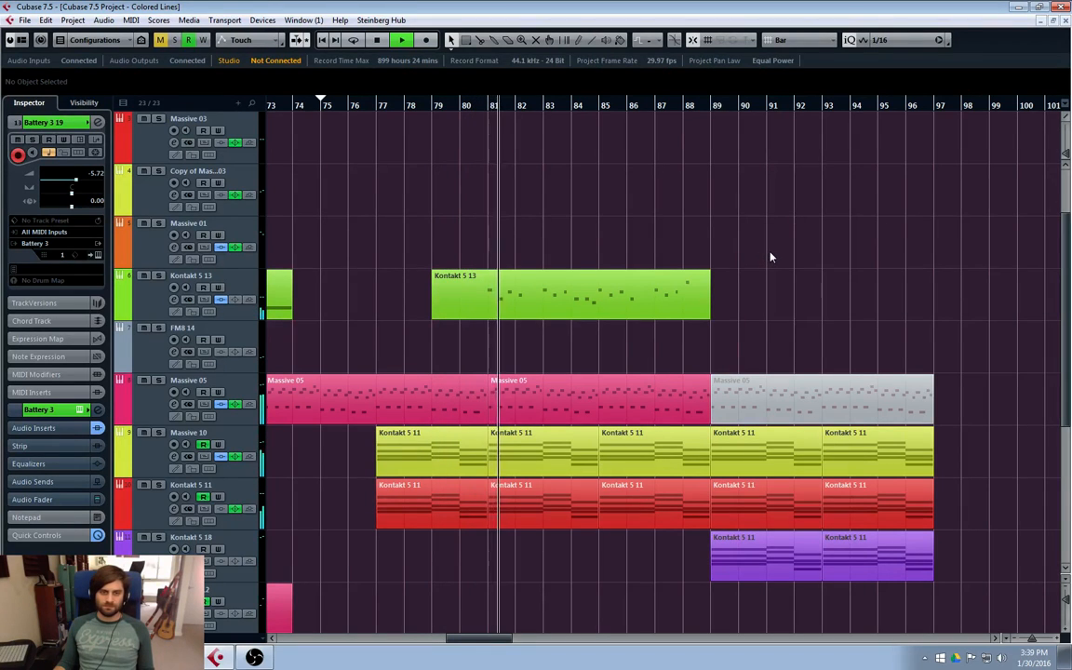
scroll(781, 267, "down", 6)
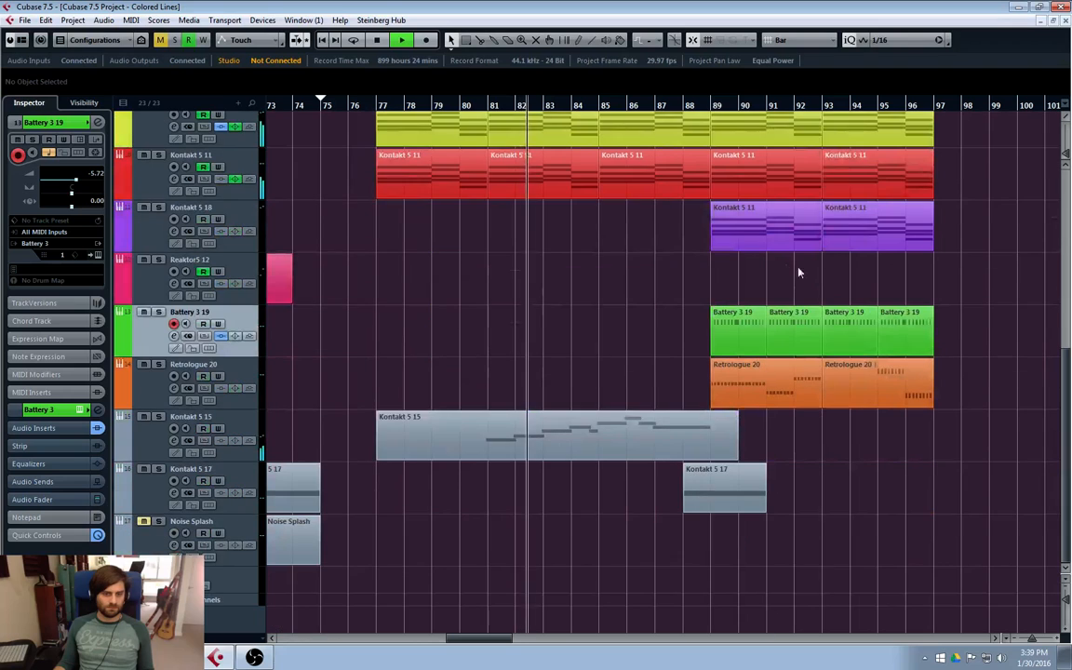
left_click(140, 432)
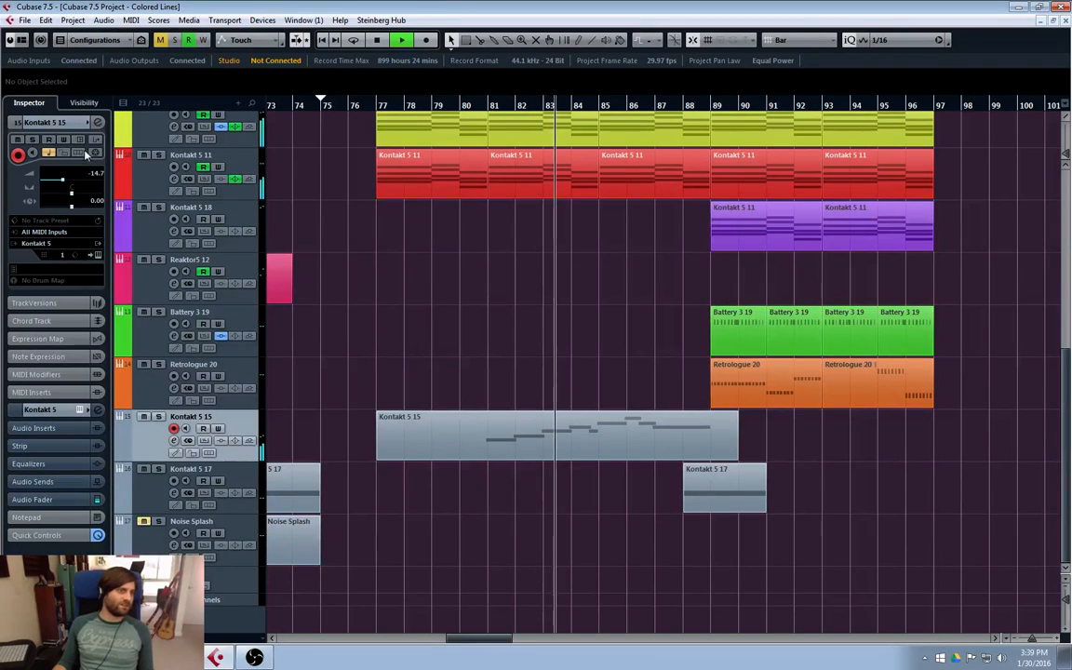
scroll(64, 124, "down", 1)
scroll(65, 124, "down", 4)
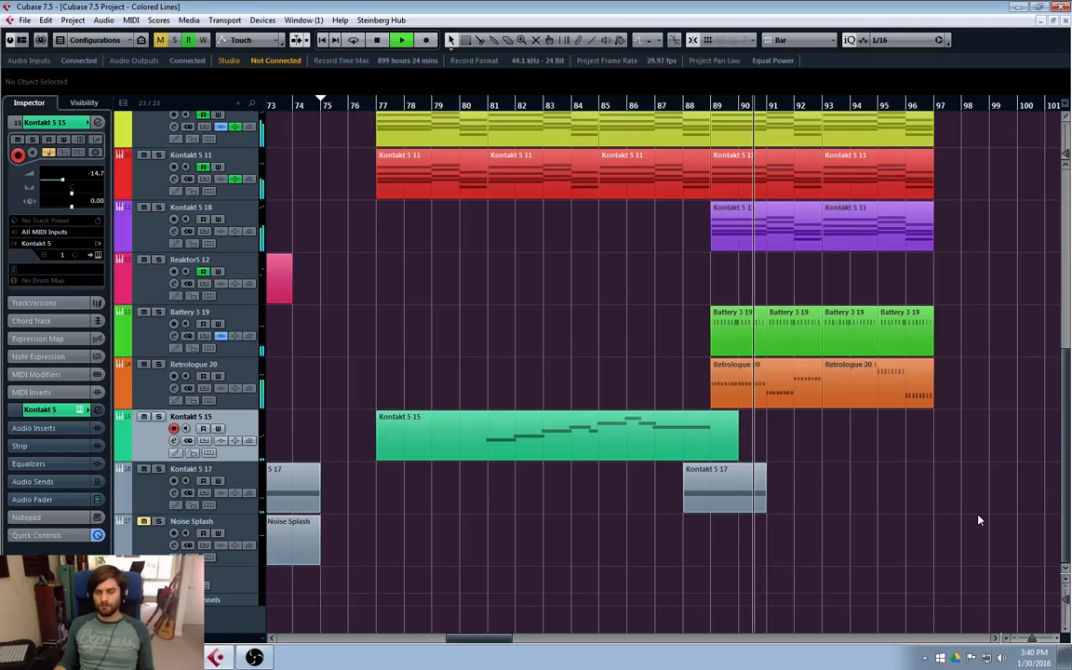
left_click_drag(482, 642, 503, 640)
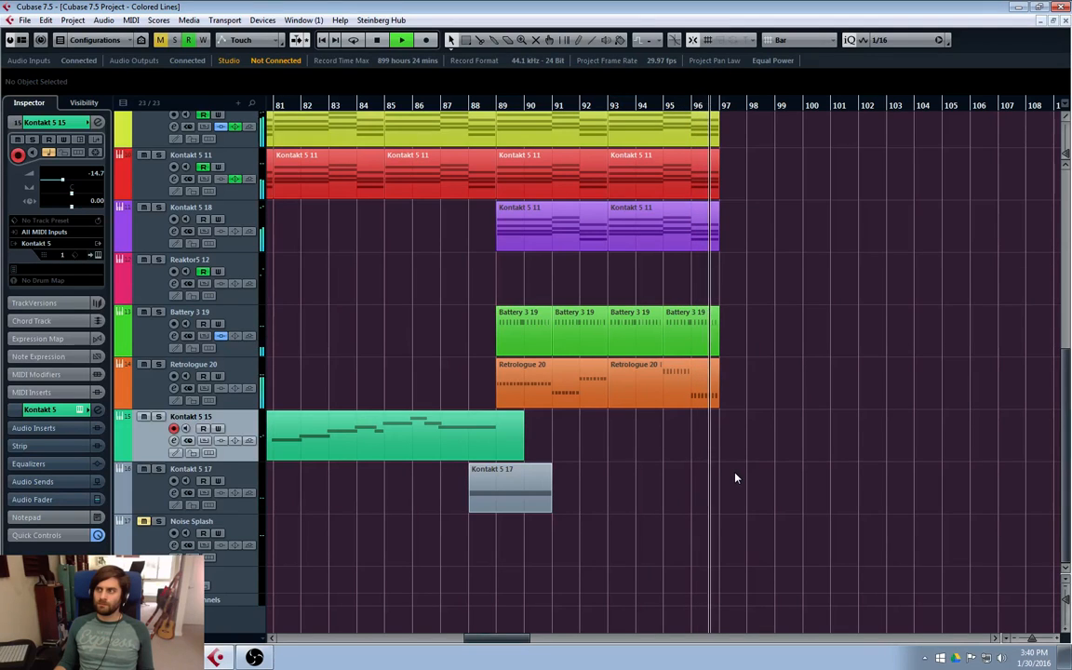
key("space")
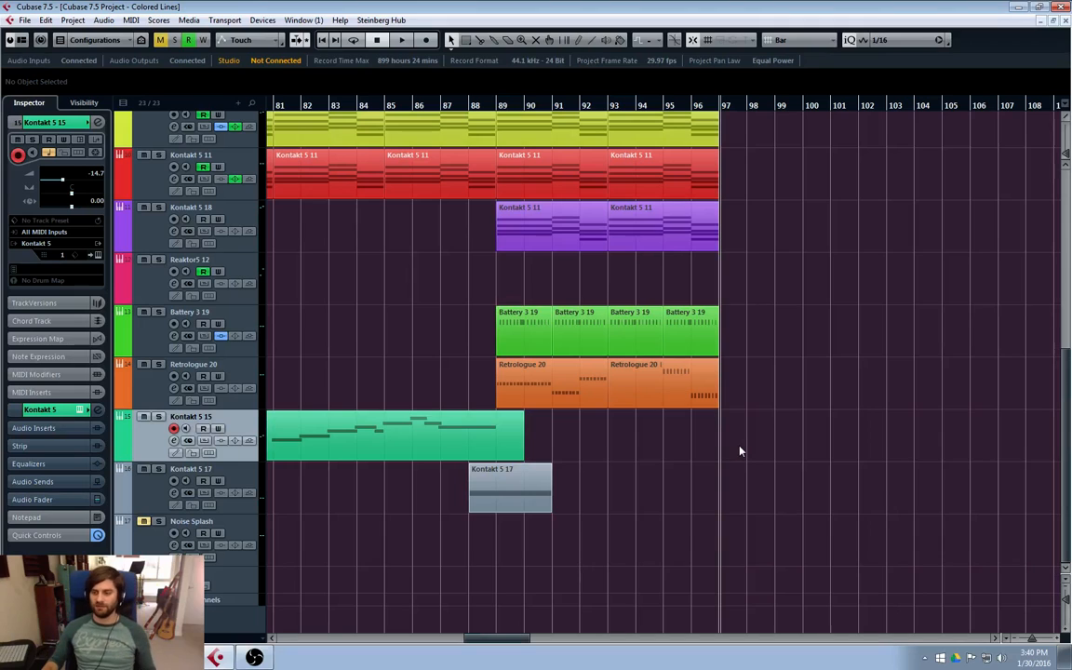
- Review the parts between bars 77 and 97 and move the project cursor to bar 77
left_click(393, 109)
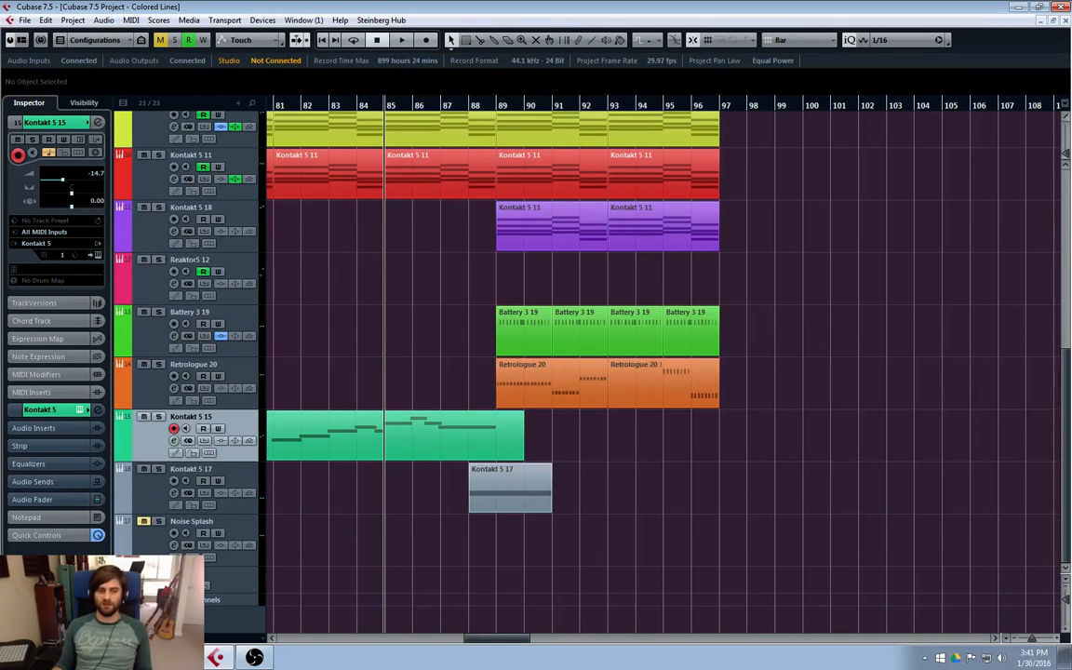
left_click_drag(486, 645, 468, 643)
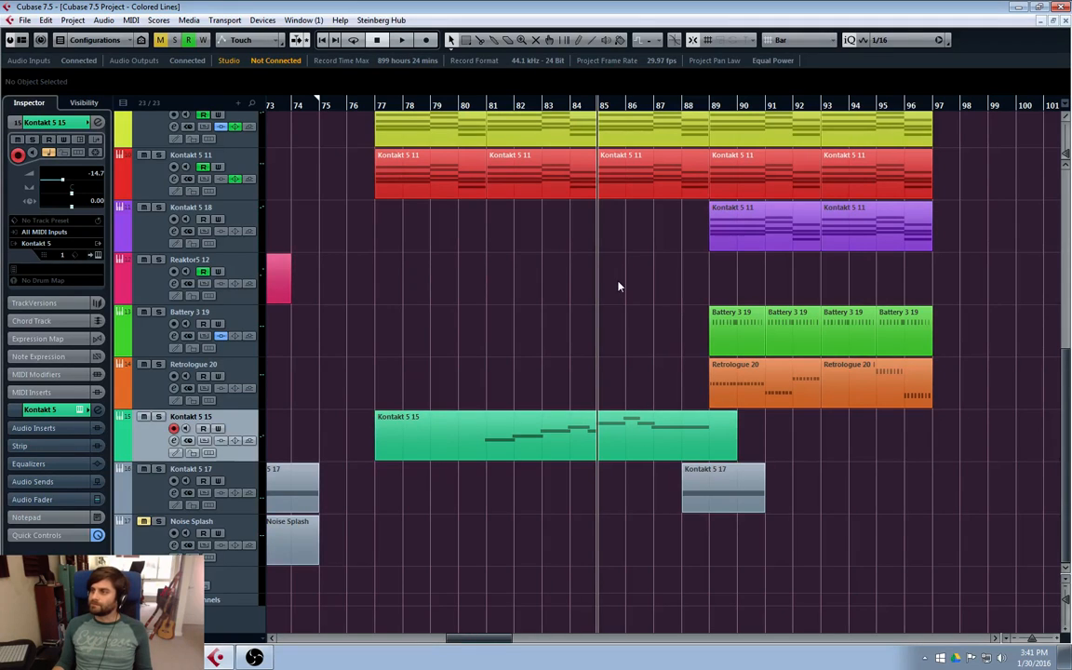
left_click(719, 323)
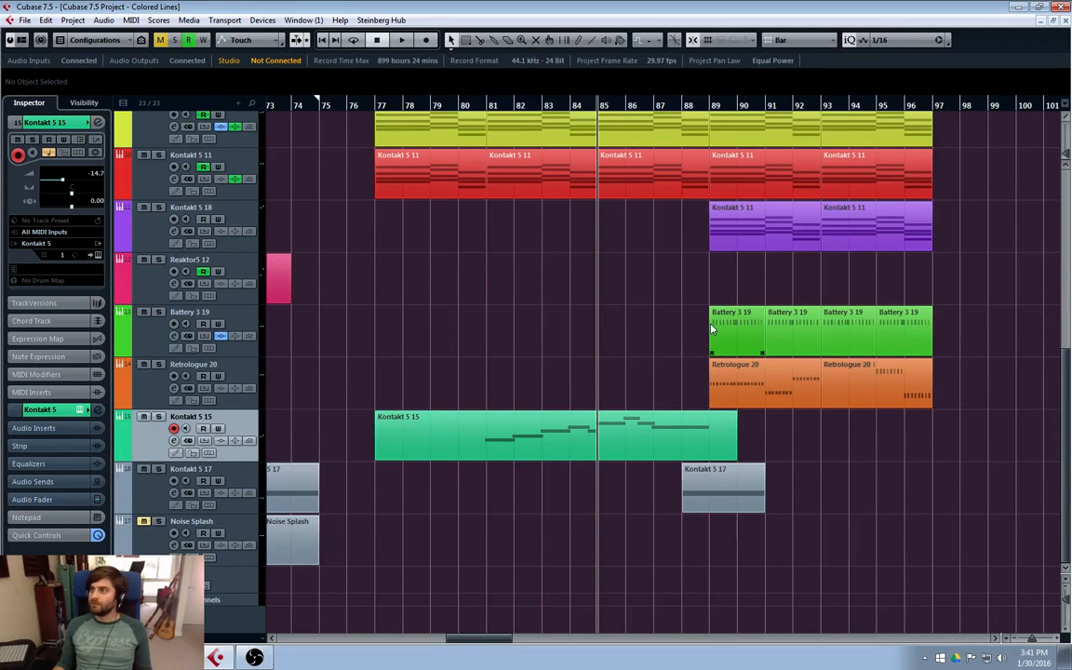
left_click(724, 192)
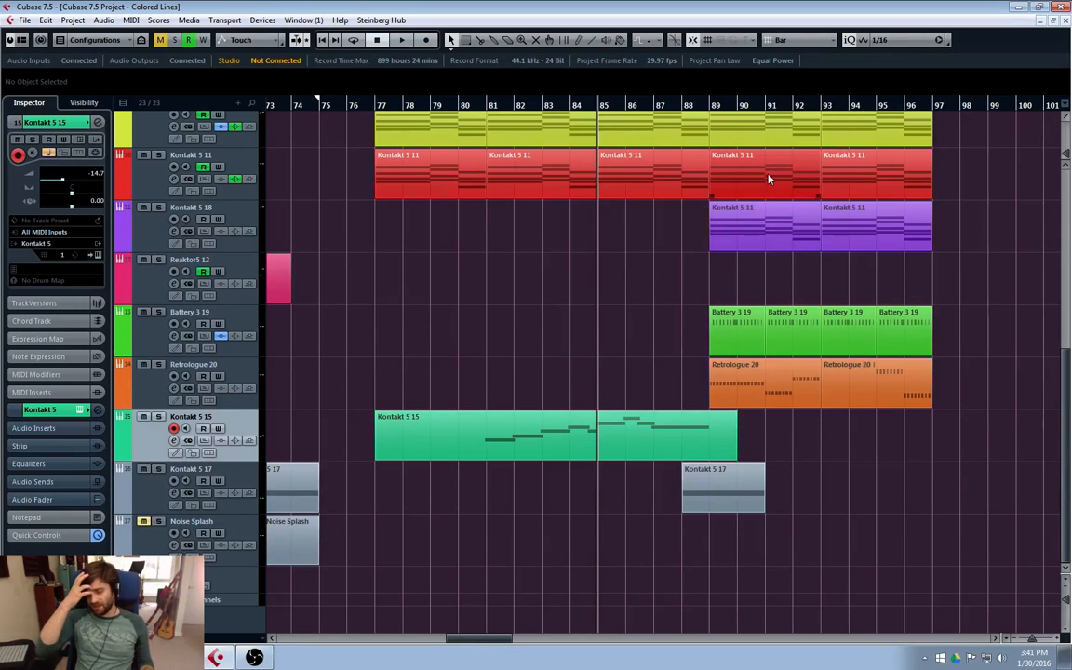
left_click(555, 189)
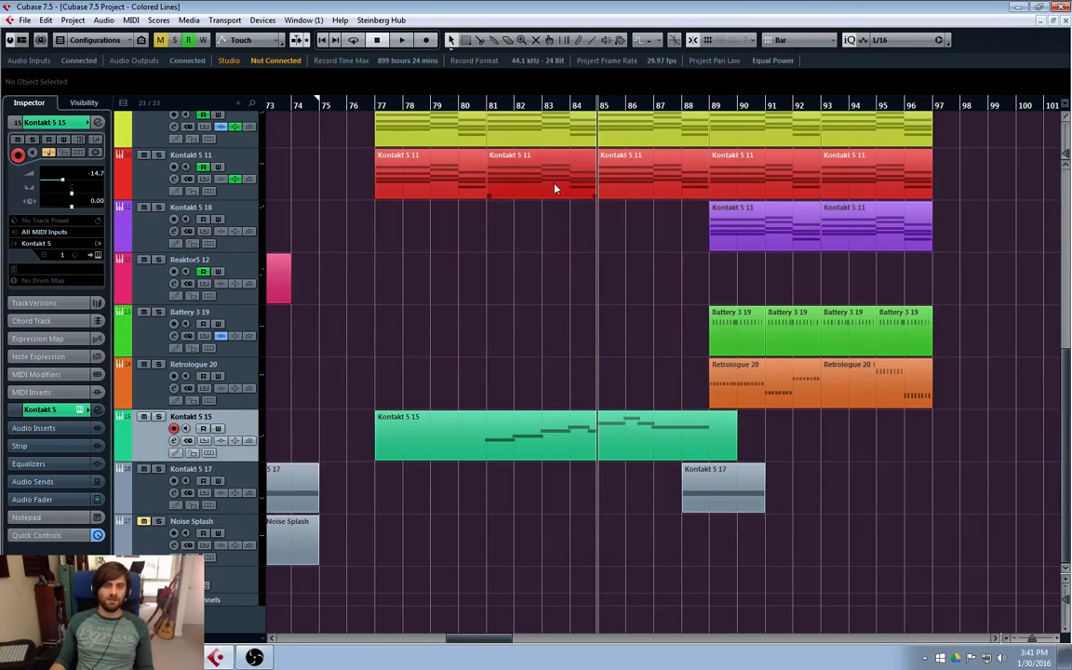
left_click(375, 105)
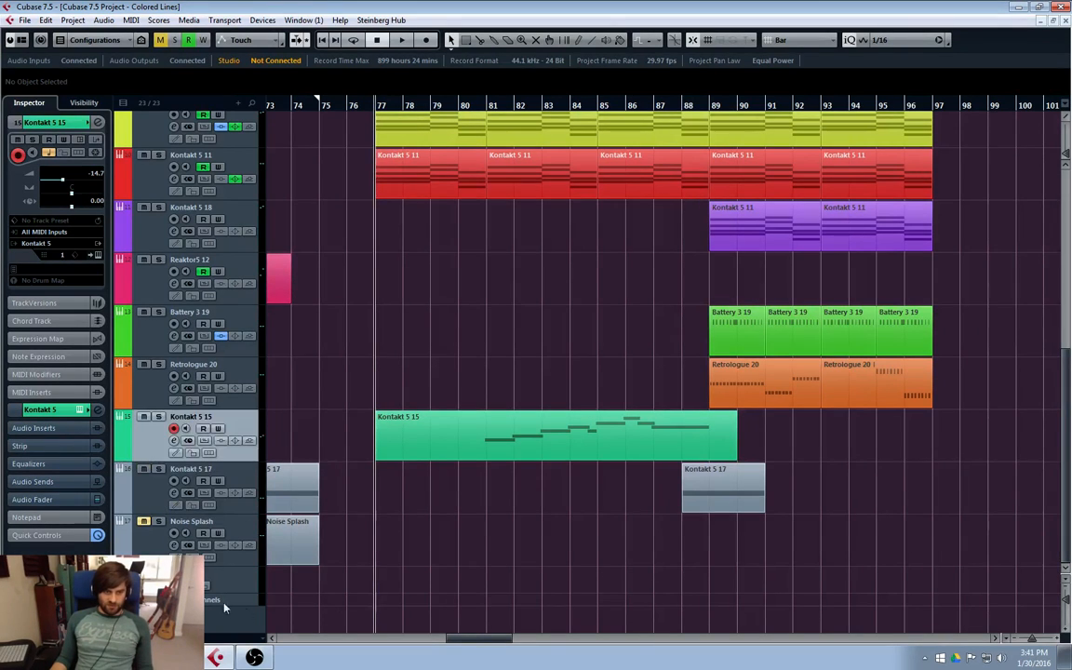
- Add one instrument track with Absynth 5 Stereo below Kontakt 5 15 and increase its track height slightly
right_click(160, 561)
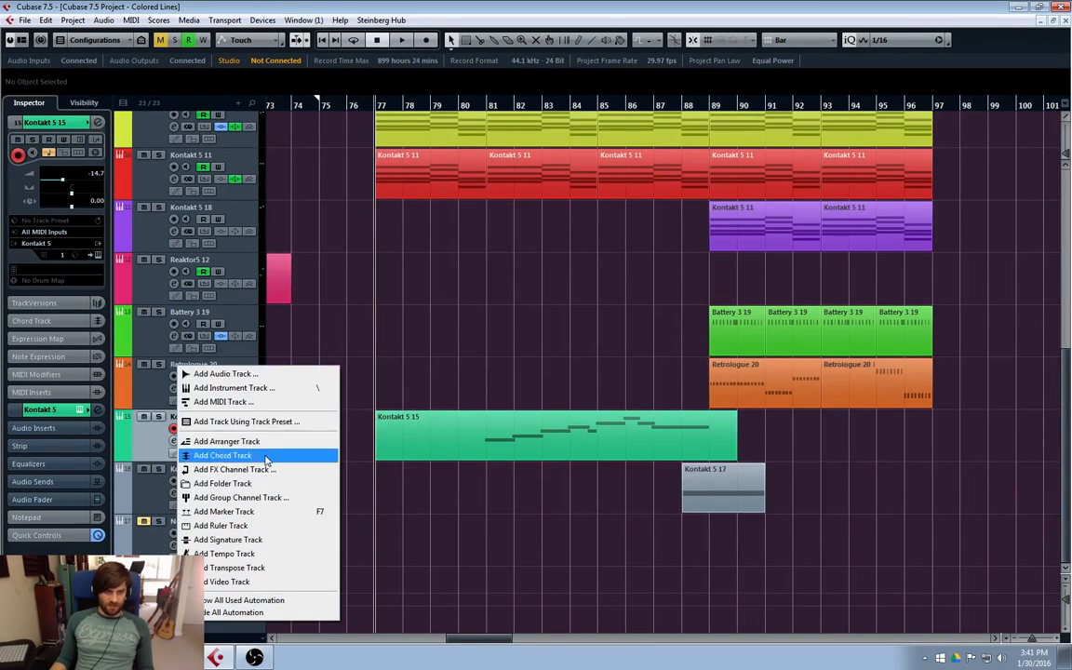
left_click(275, 388)
left_click(479, 347)
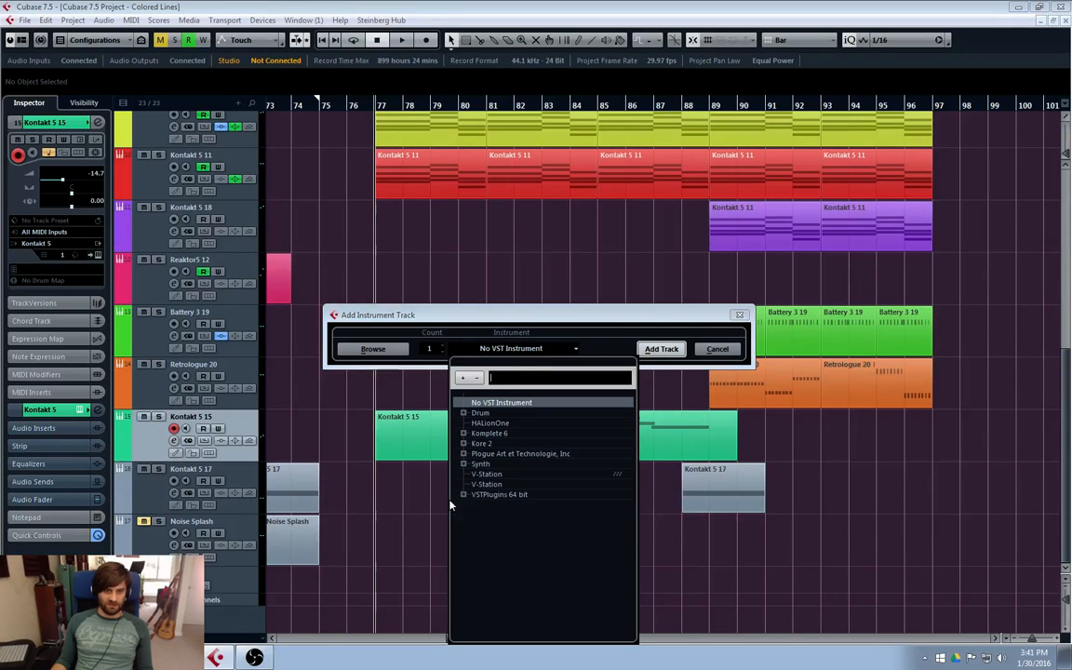
left_click(464, 433)
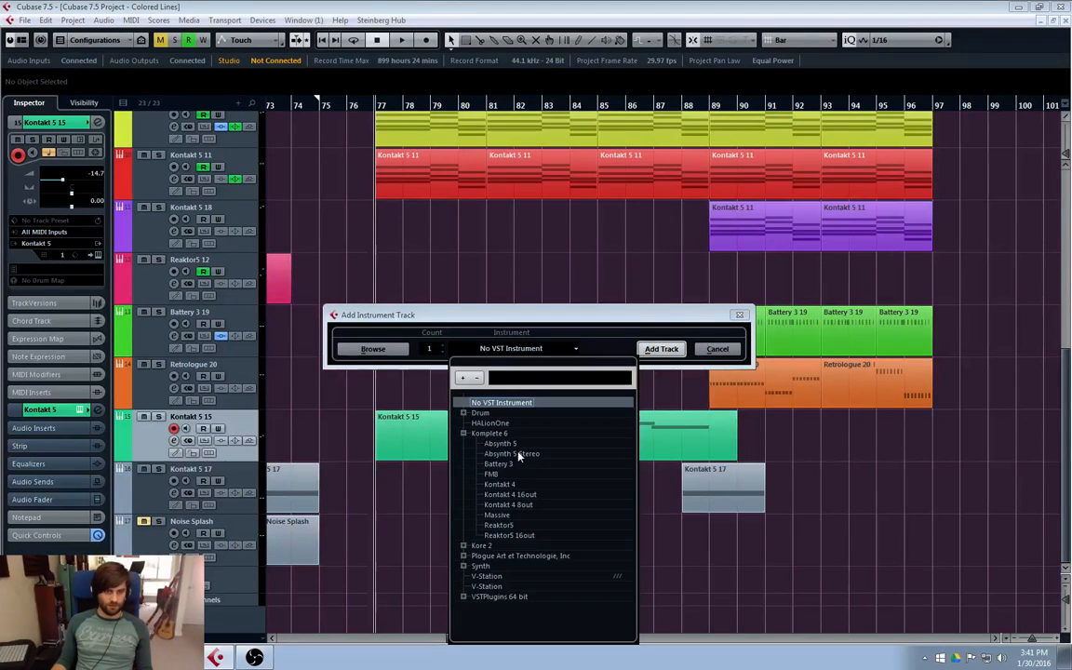
left_click(517, 454)
left_click(660, 349)
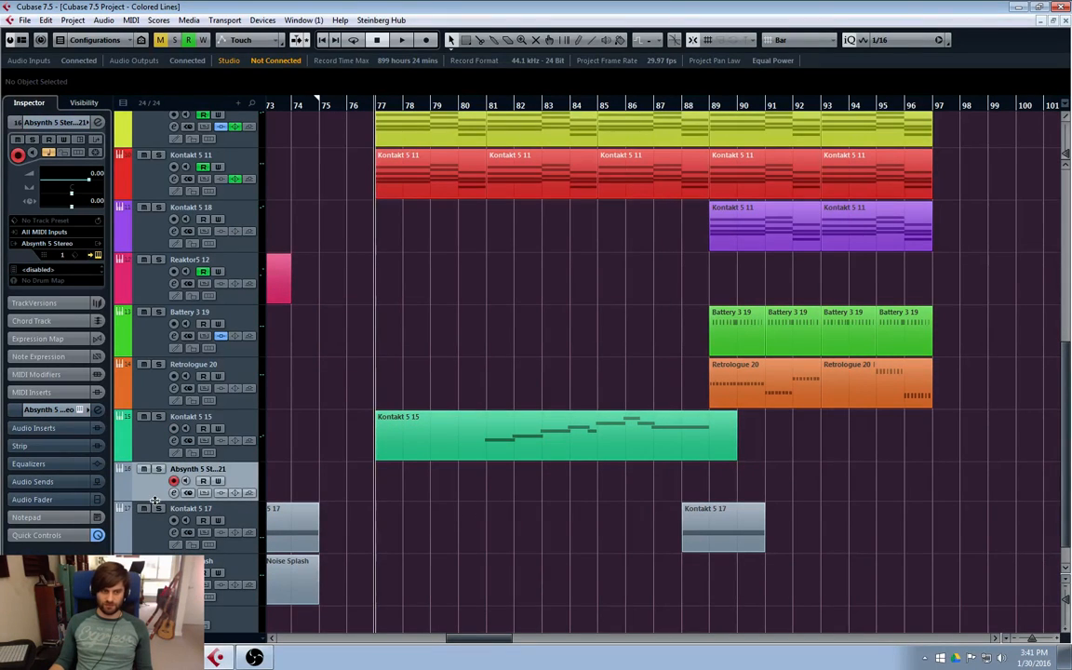
left_click_drag(157, 504, 157, 518)
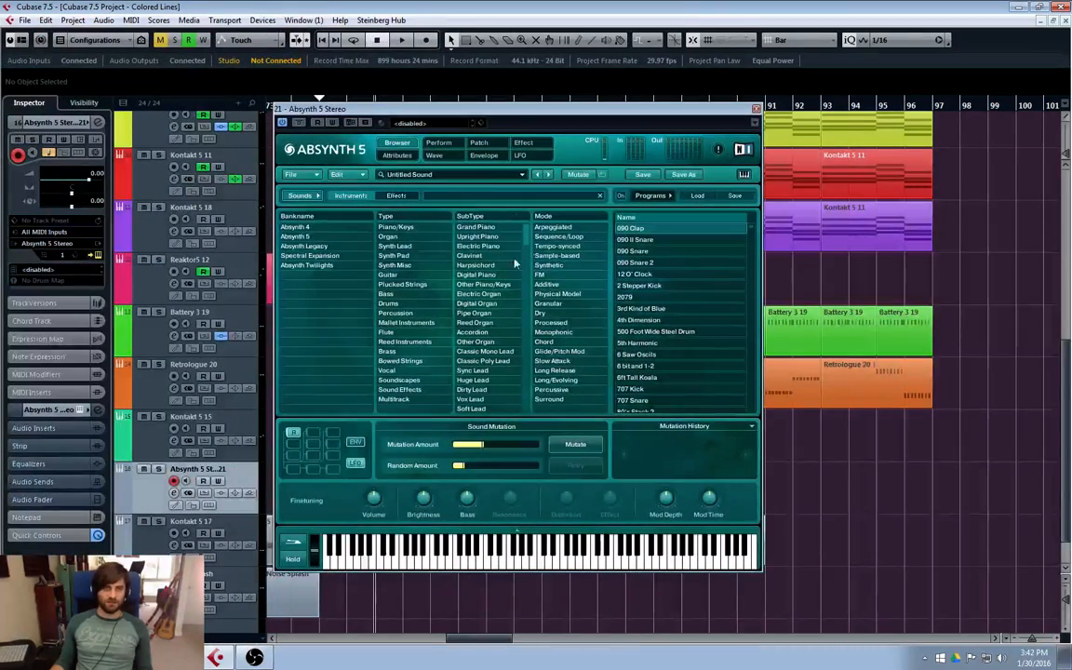
- Look through Absynth's Wave and Patch pages, load the 3rd Kind of Blue preset, and inspect its patch structure
left_click(439, 144)
left_click(452, 157)
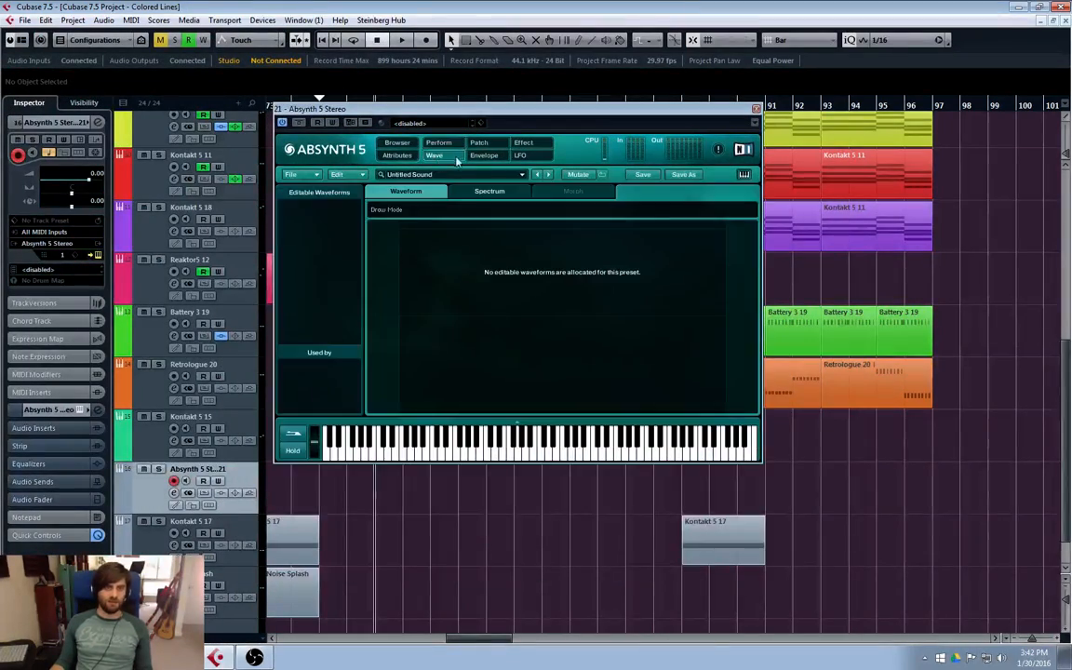
left_click(479, 142)
left_click(397, 143)
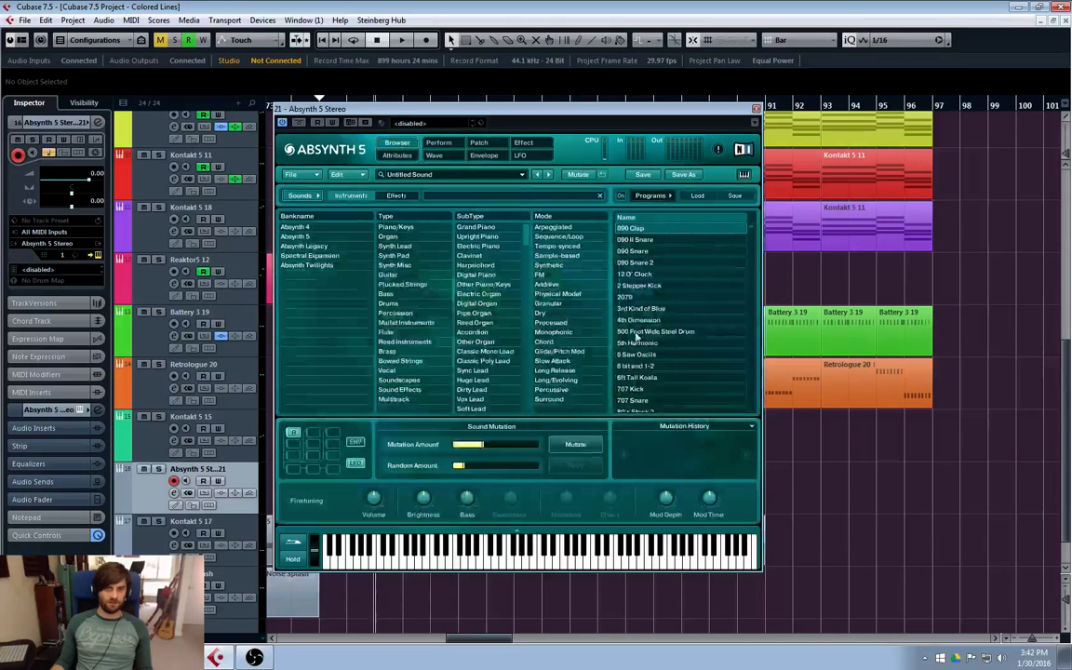
left_click(639, 308)
left_click(482, 144)
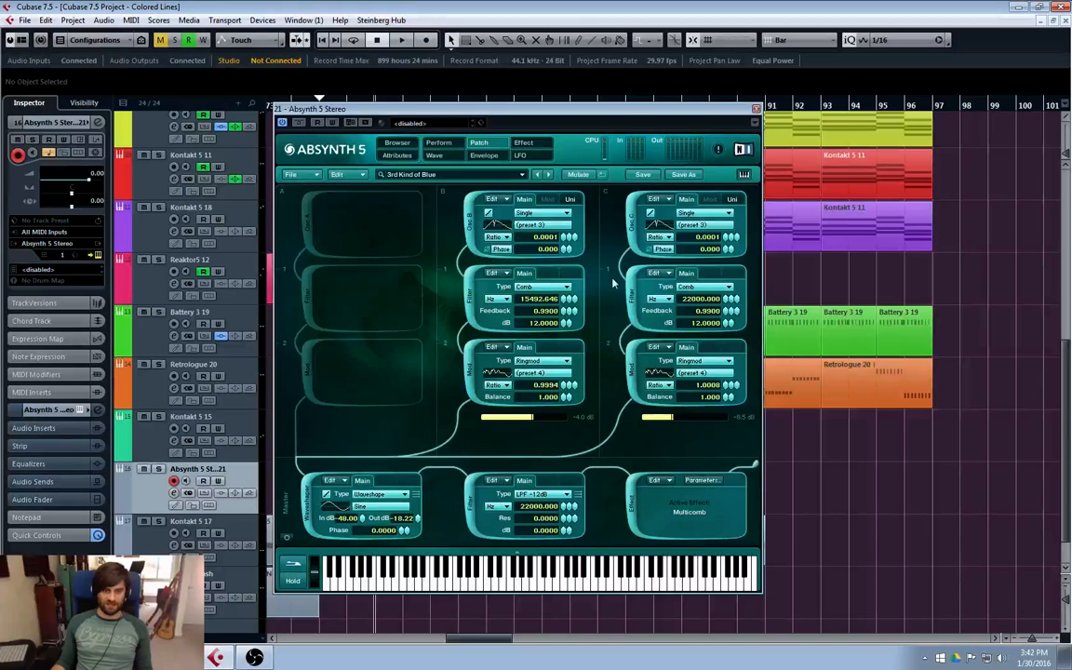
- Browse the My Favorites sounds in Absynth, load the Another World preset, and close the instrument window
left_click(406, 143)
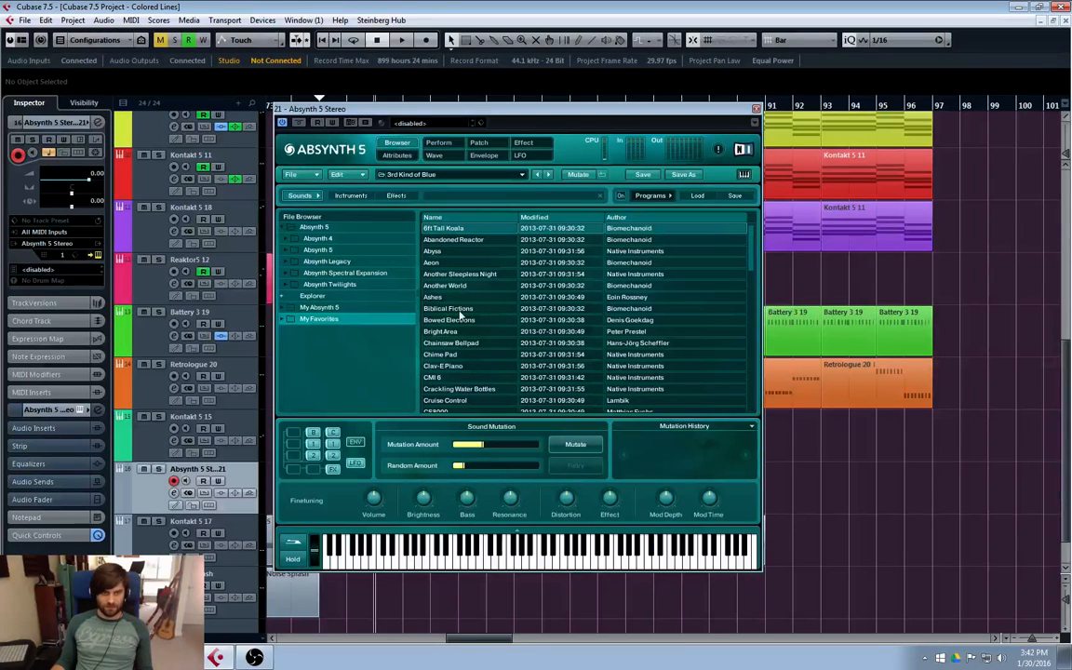
scroll(473, 353, "down", 2)
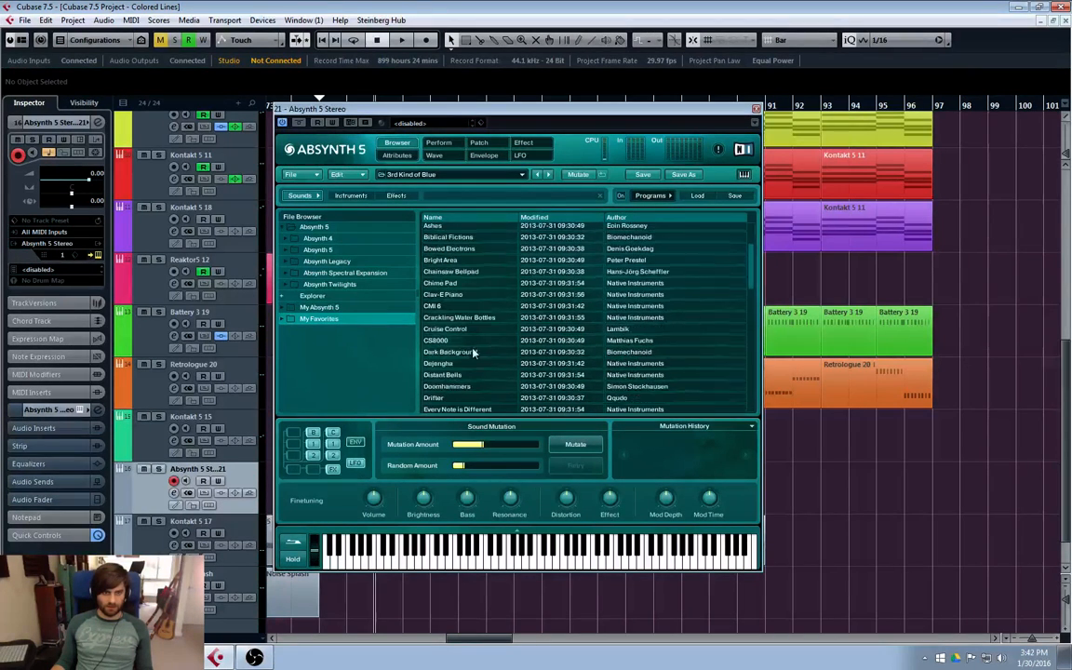
scroll(473, 353, "down", 2)
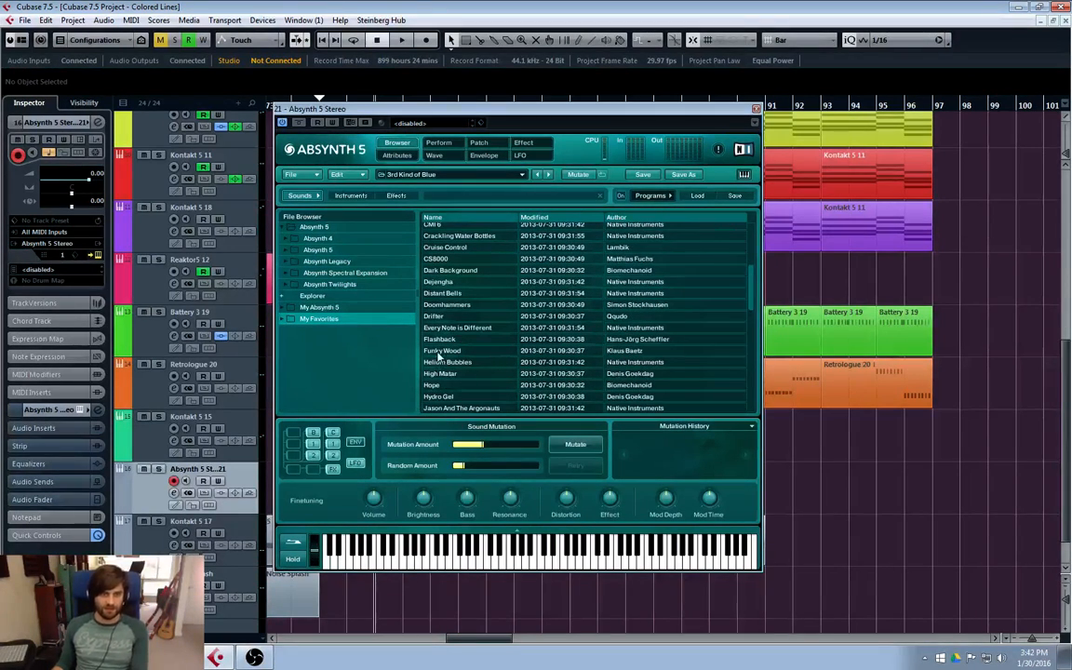
scroll(437, 325, "up", 4)
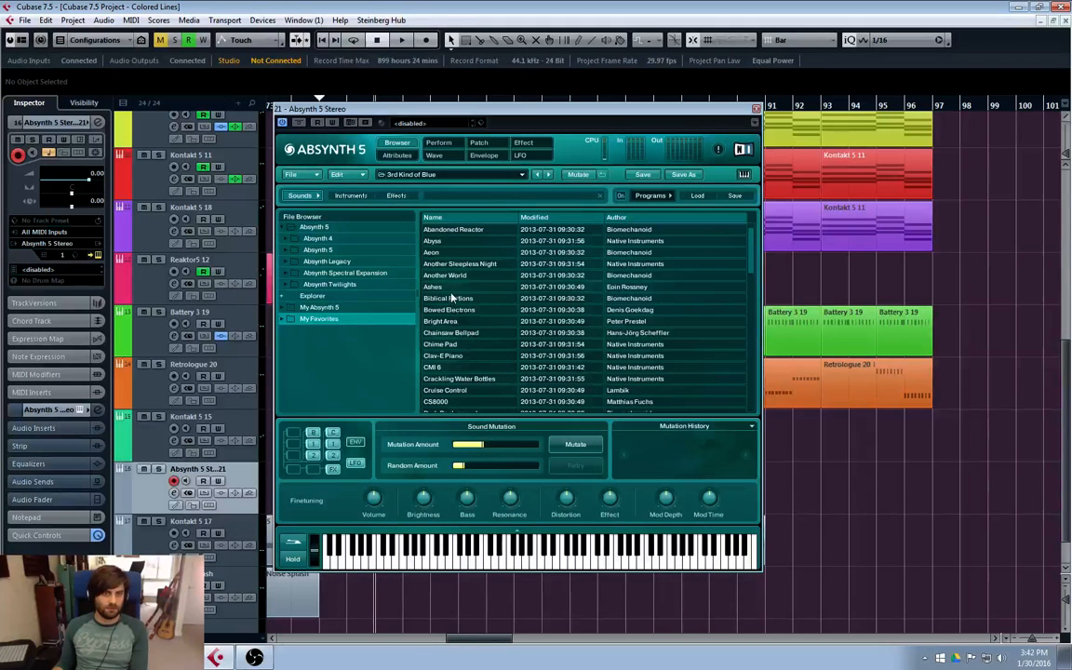
left_click(444, 275)
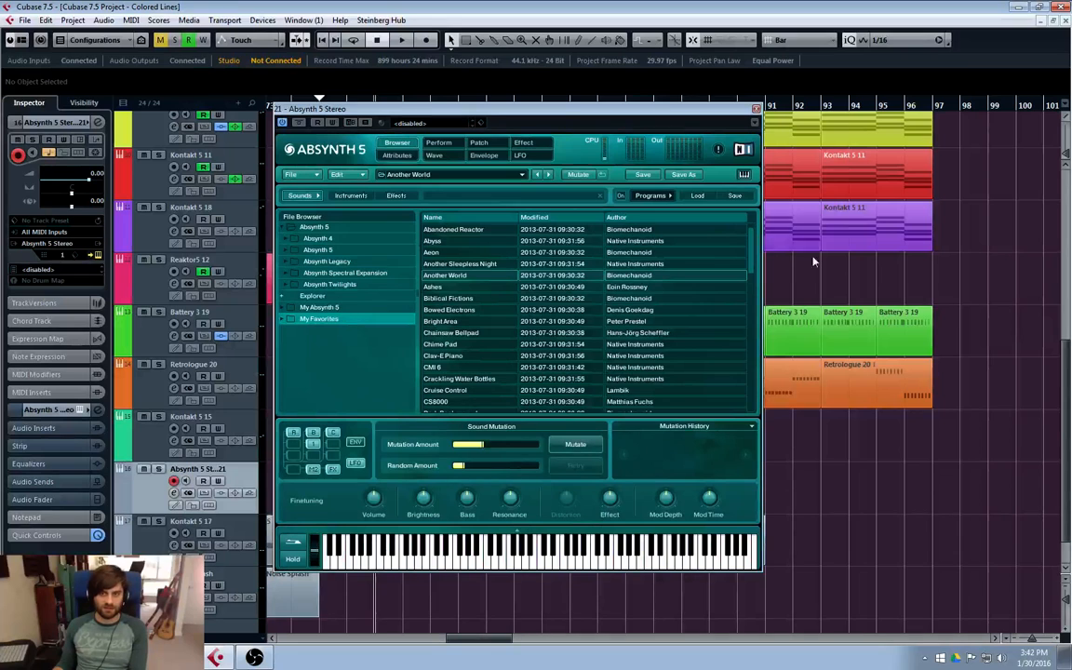
left_click(756, 110)
- Check the chord in the Kontakt 5 18 track's part at bar 89 by auditioning B2, D3 and F#3 in the Key Editor
double_click(737, 238)
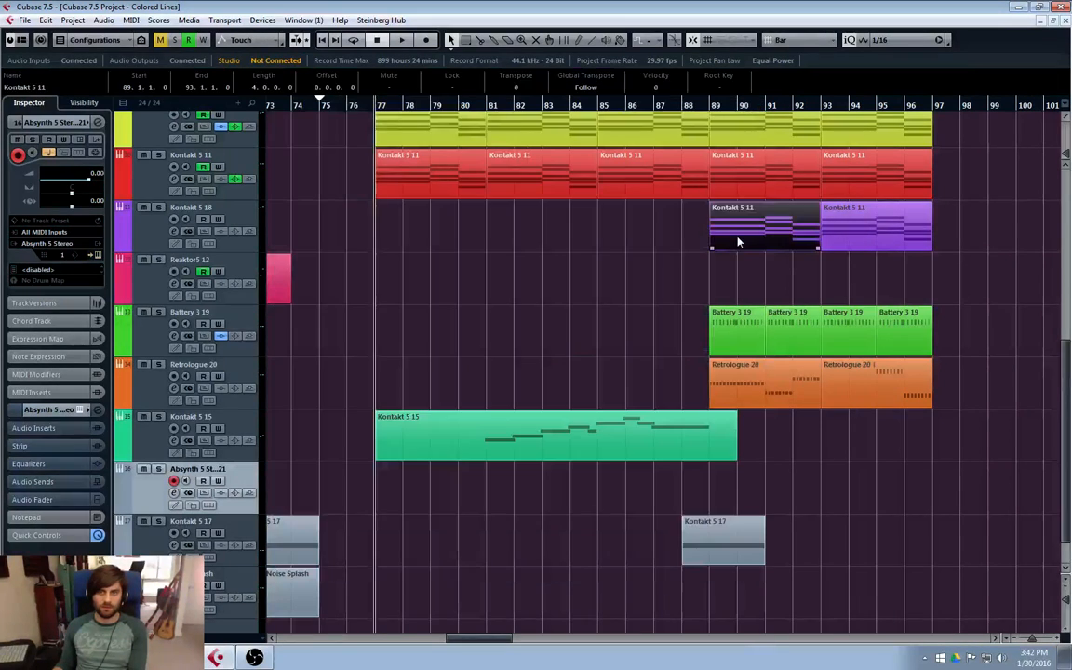
scroll(148, 287, "up", 3)
left_click(79, 303)
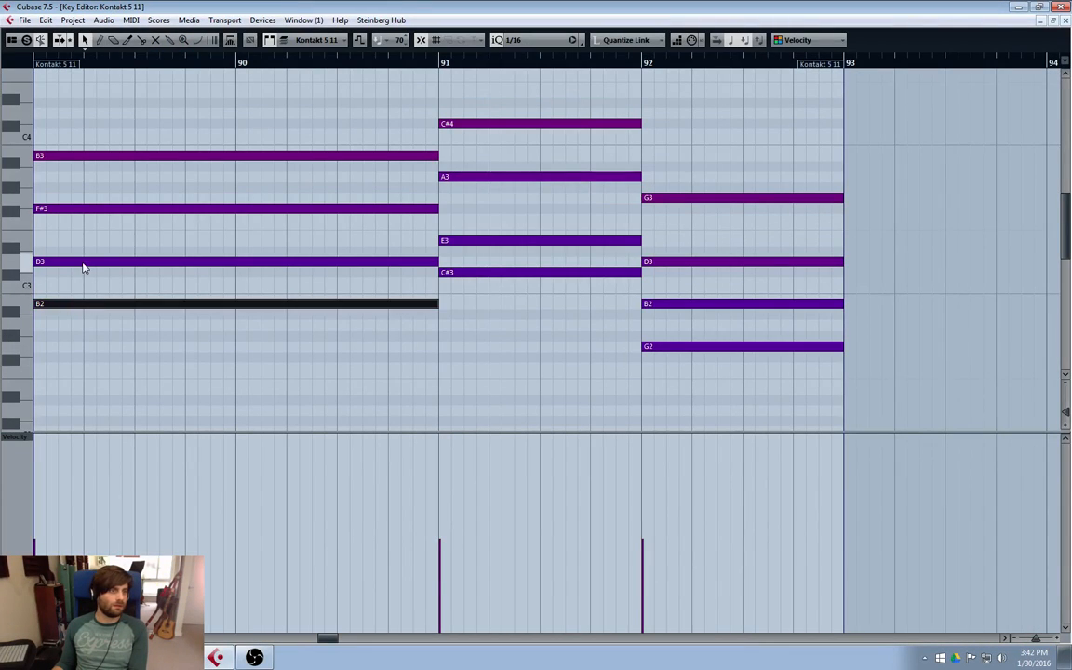
left_click(83, 261)
left_click(83, 208)
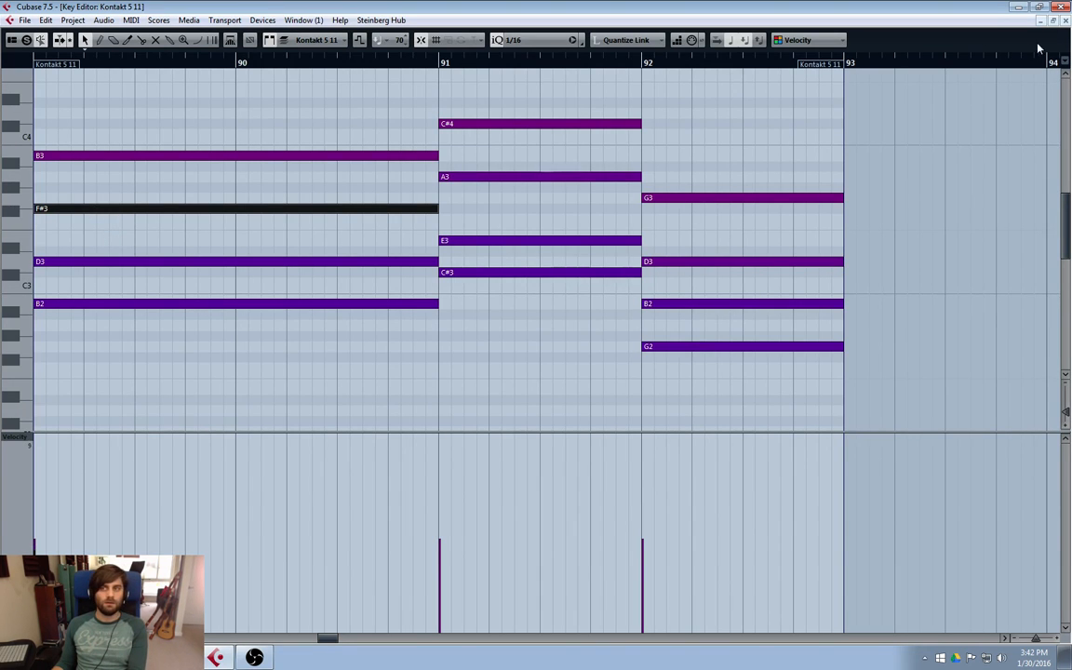
left_click(1065, 21)
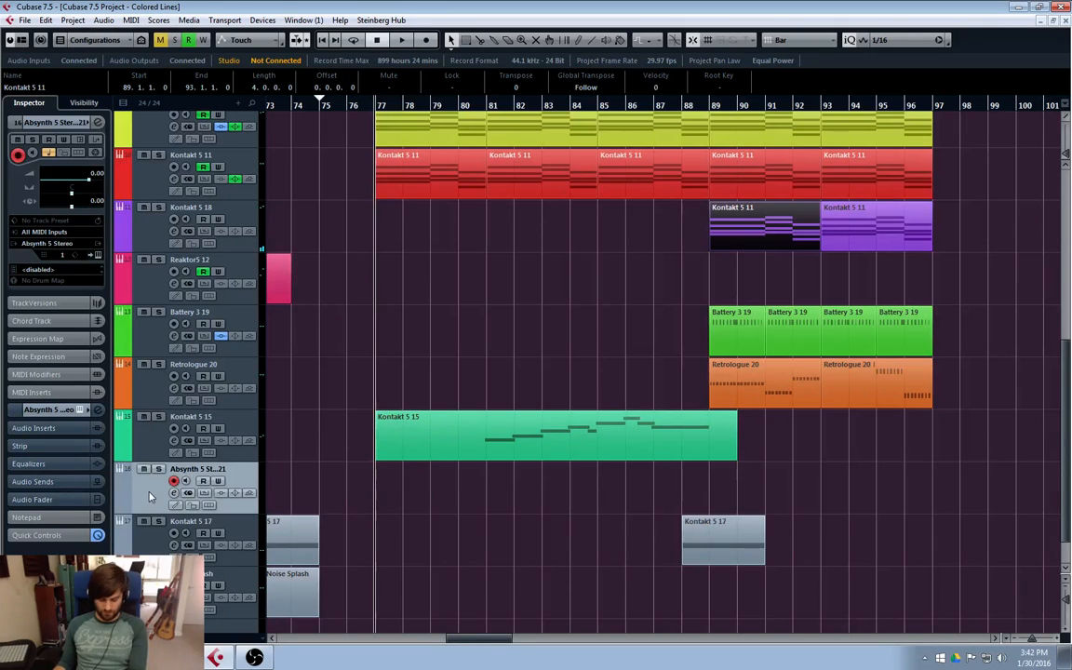
- Reopen Absynth to try out the Another World sound, close it, and move the project cursor to bar 88
double_click(148, 492)
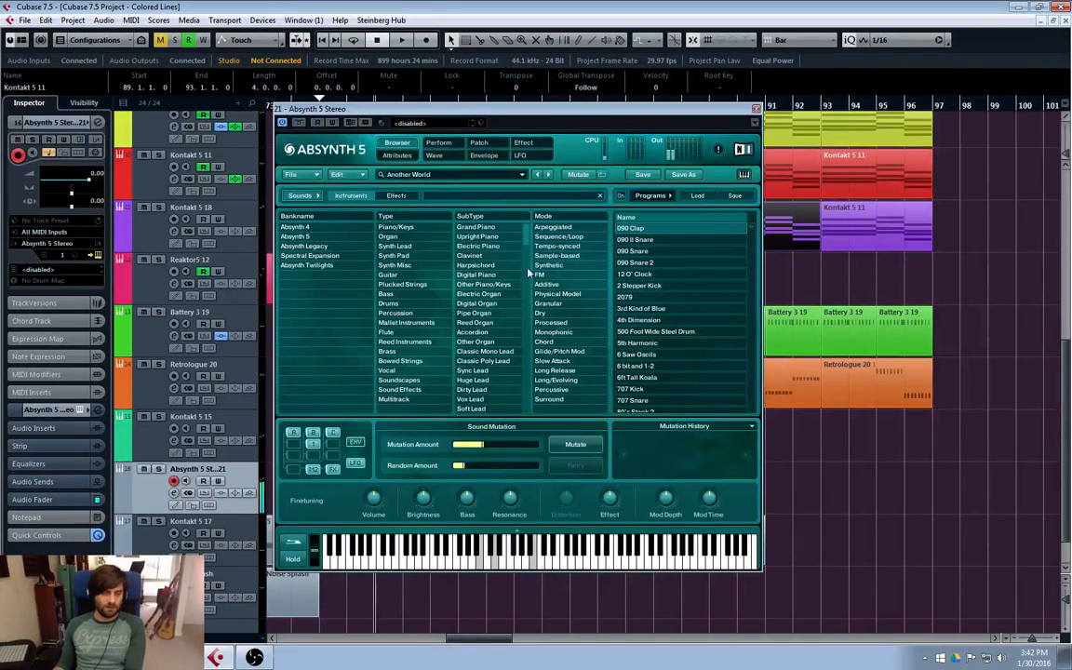
left_click(299, 195)
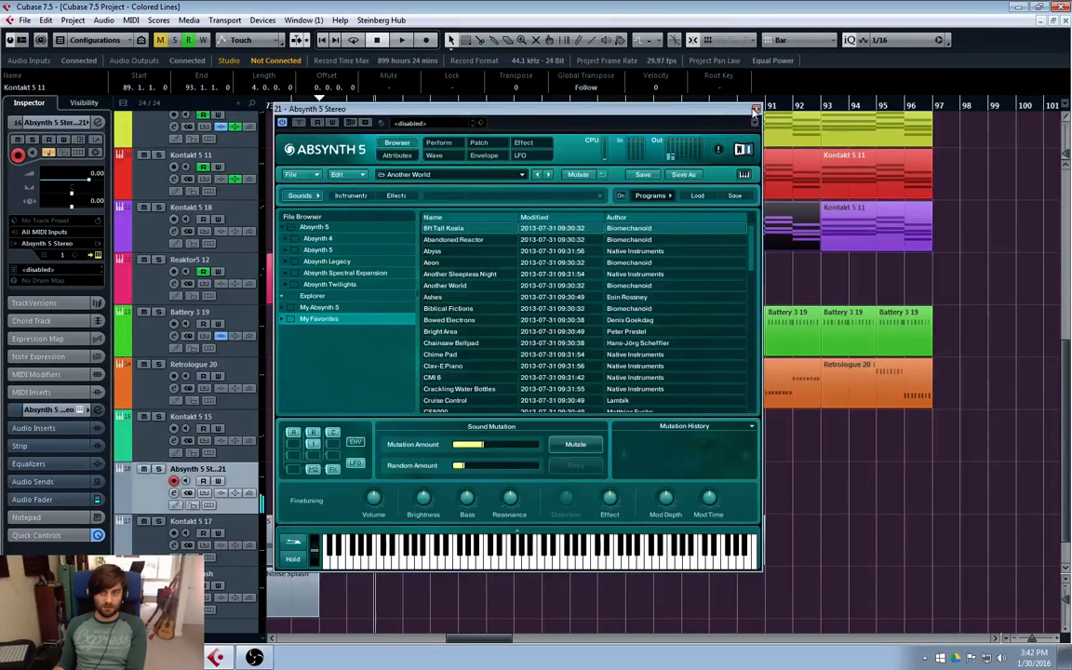
left_click(756, 110)
left_click(678, 105)
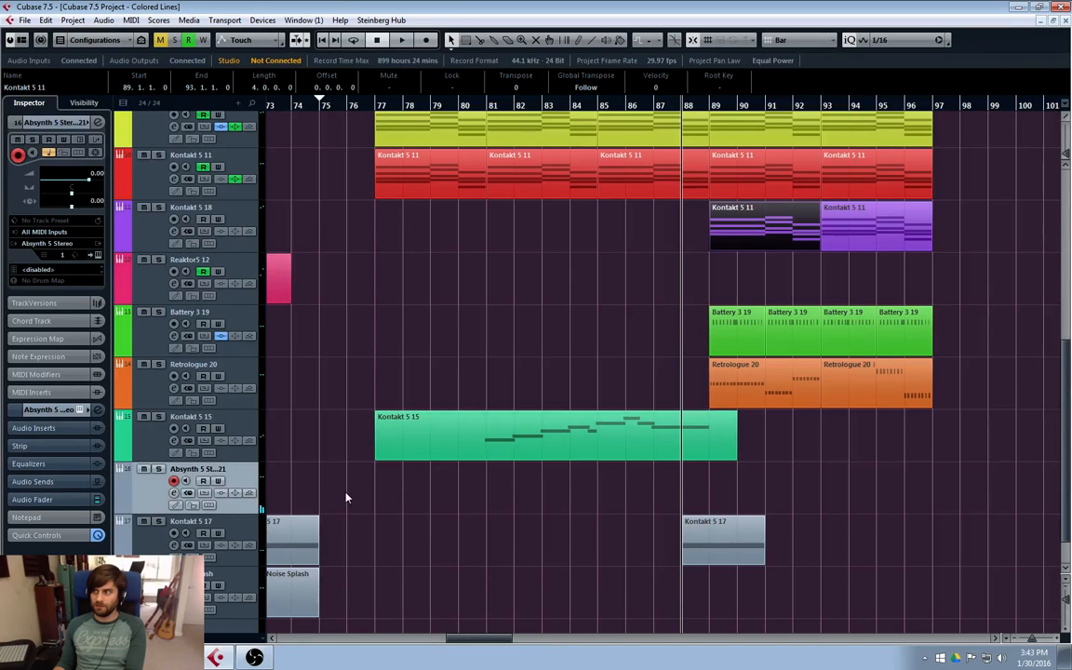
- Load Effectrix into the first insert slot of the Absynth 5 Stereo 21 channel, moving the channel settings window aside
key("e")
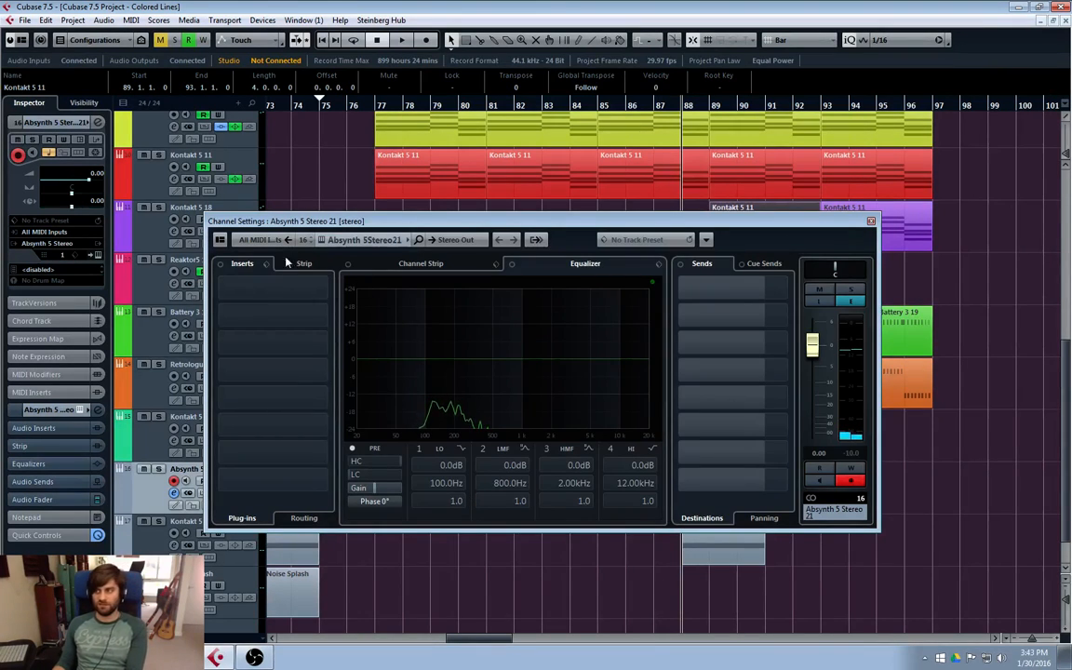
left_click(233, 283)
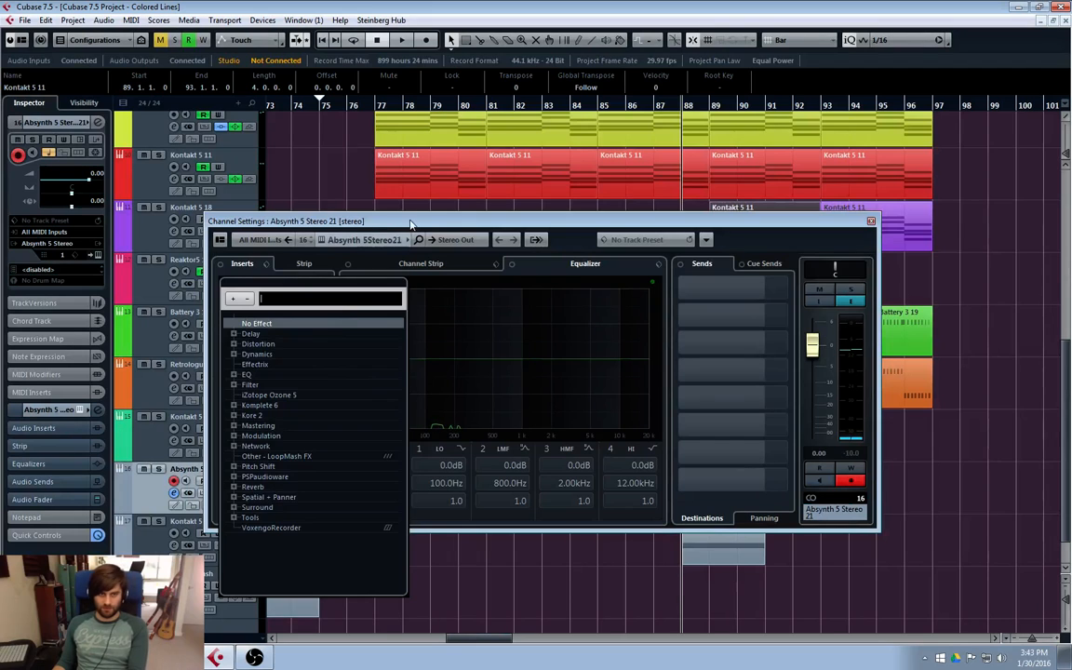
left_click(381, 223)
left_click_drag(436, 224, 502, 216)
left_click_drag(529, 225, 522, 222)
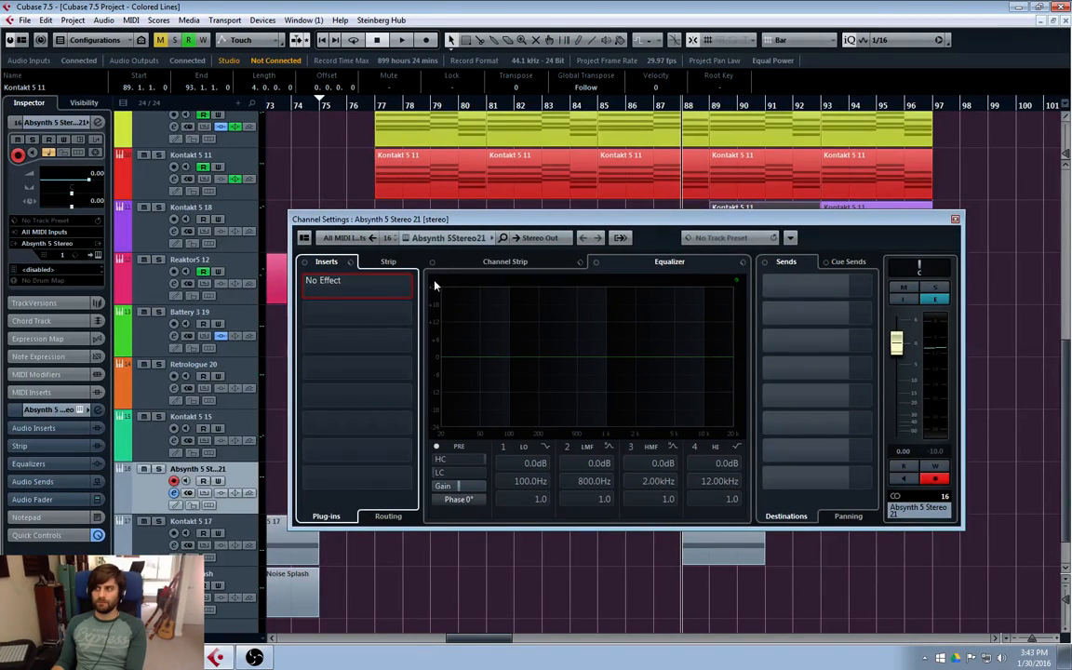
left_click(362, 296)
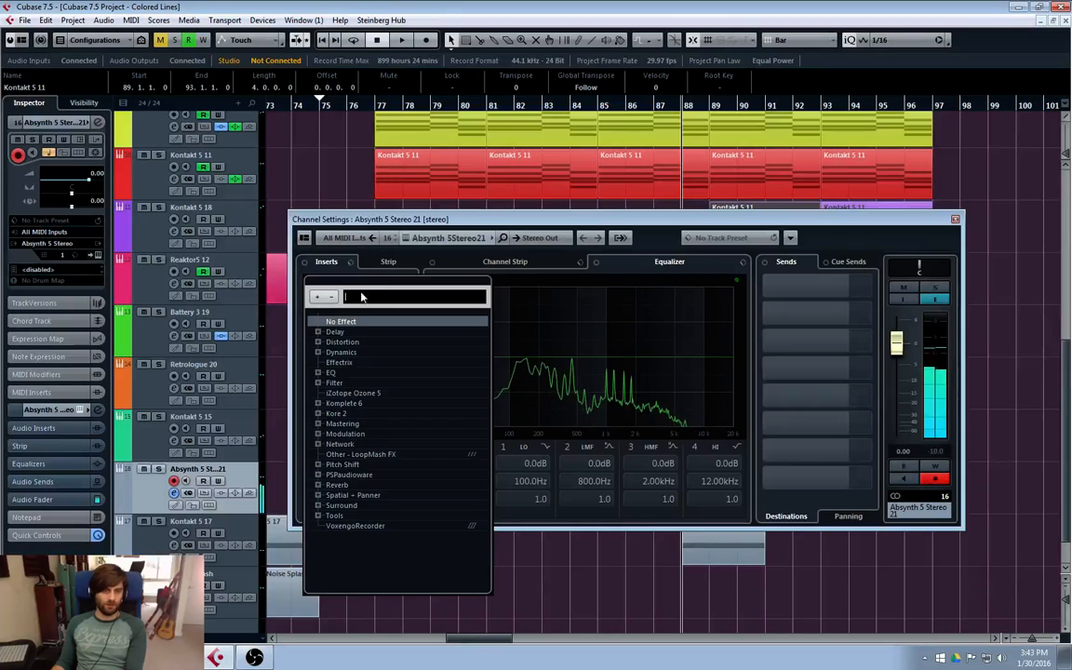
left_click(342, 366)
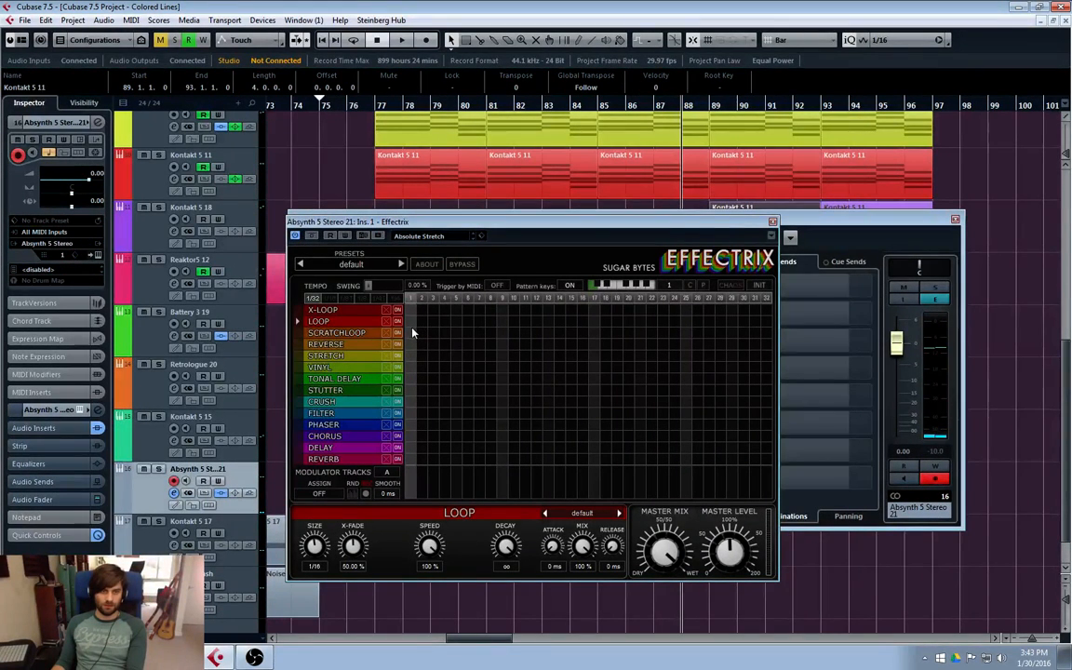
- Solo the Absynth track, play from bar 89, and paint Scratchloop, Stretch, Stutter, X-Loop, Chorus and Reverb blocks across Effectrix's 32 steps
left_click_drag(413, 332, 480, 333)
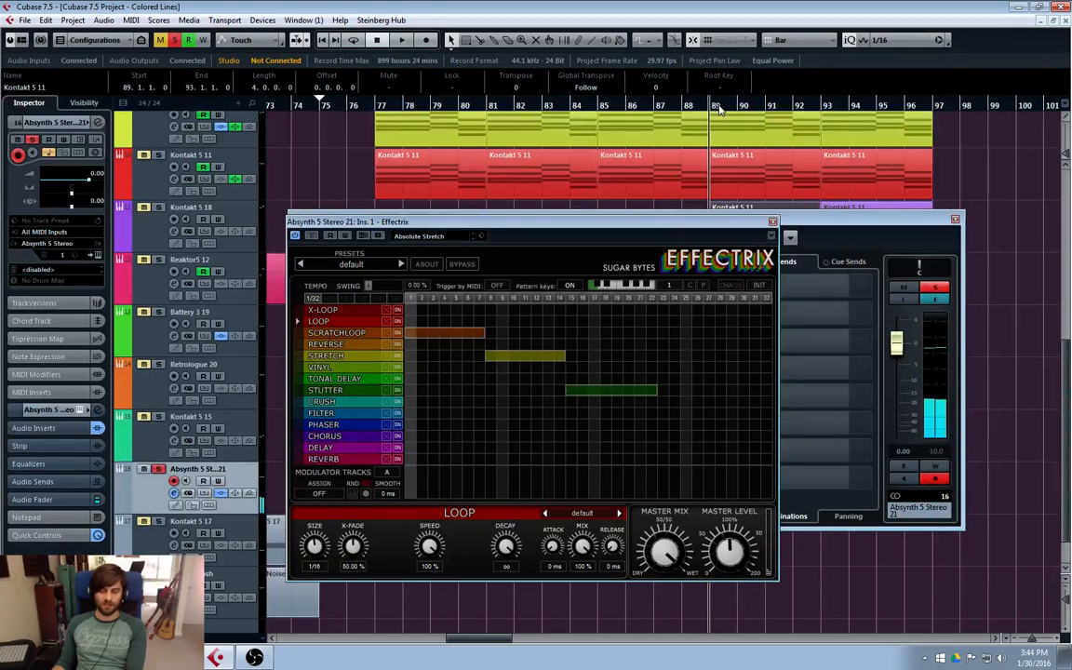
key("space")
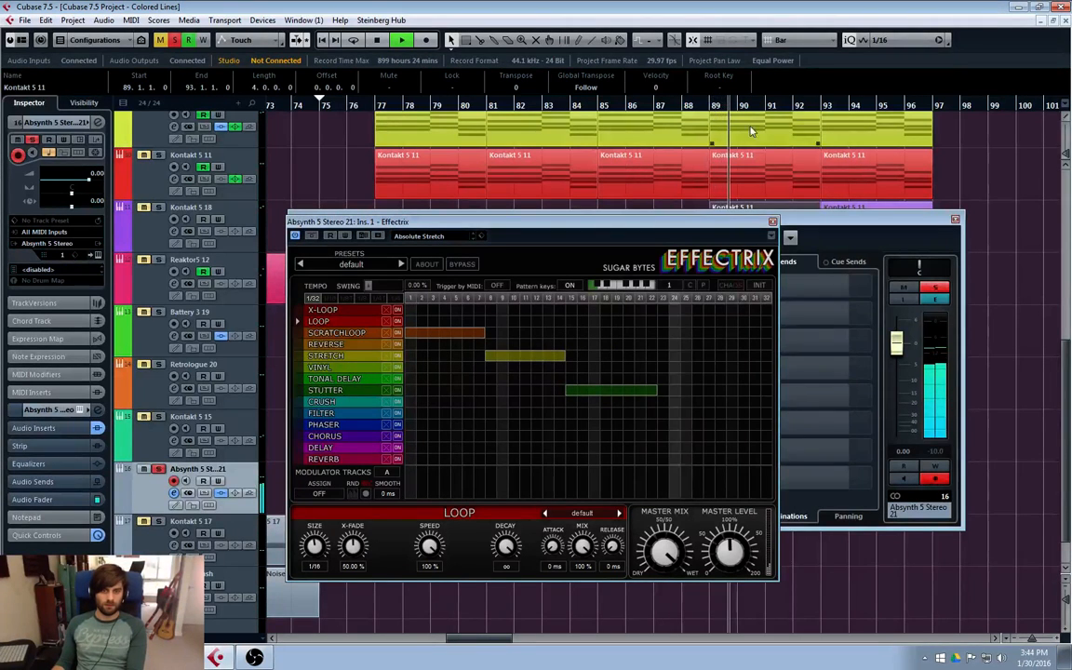
mouse_move(629, 332)
left_mouse_down()
mouse_move(707, 329)
mouse_move(755, 310)
left_mouse_up()
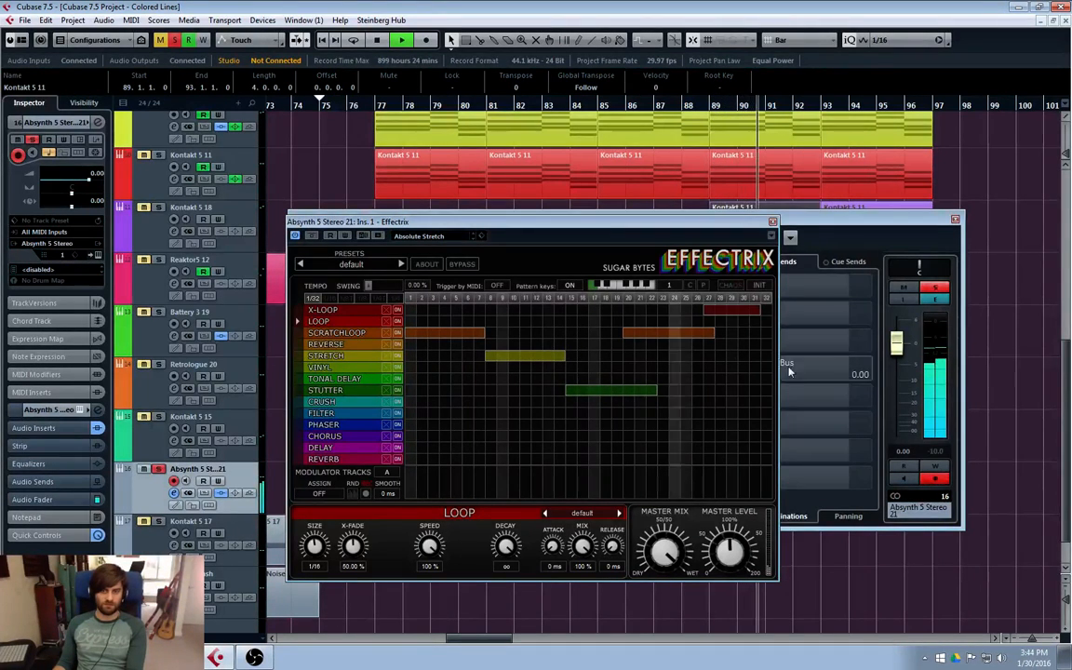
left_click_drag(716, 390, 768, 390)
mouse_move(728, 435)
left_mouse_down()
mouse_move(769, 435)
mouse_move(768, 458)
left_mouse_up()
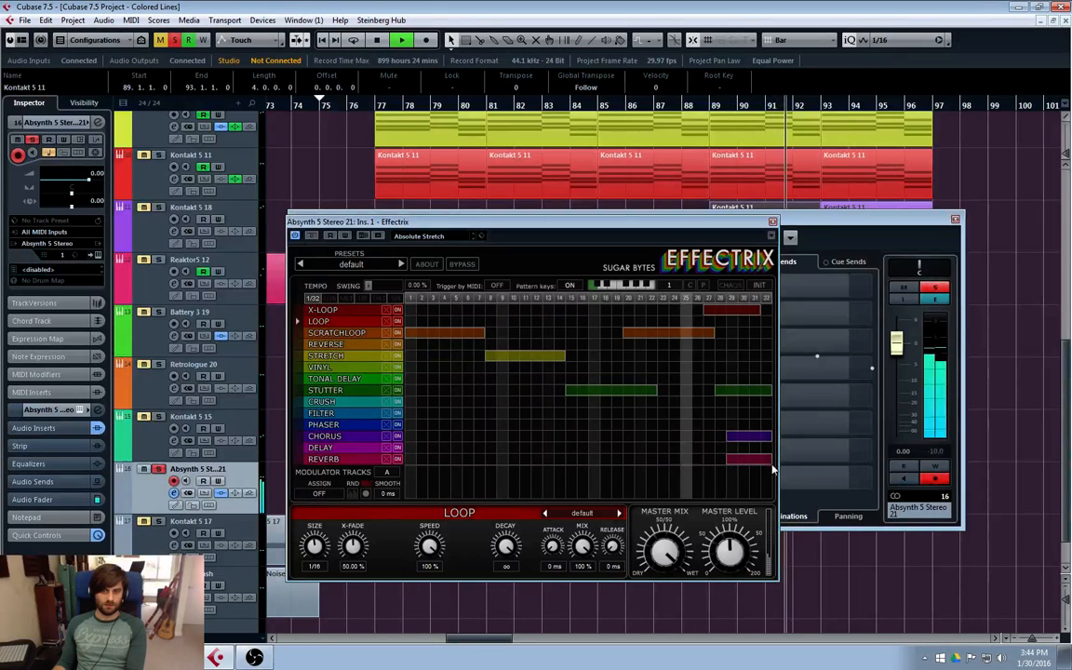
- Paint additional Phaser, X-Loop, Chorus and Vinyl blocks into Effectrix's 32-step pattern during playback
left_click_drag(474, 424, 562, 424)
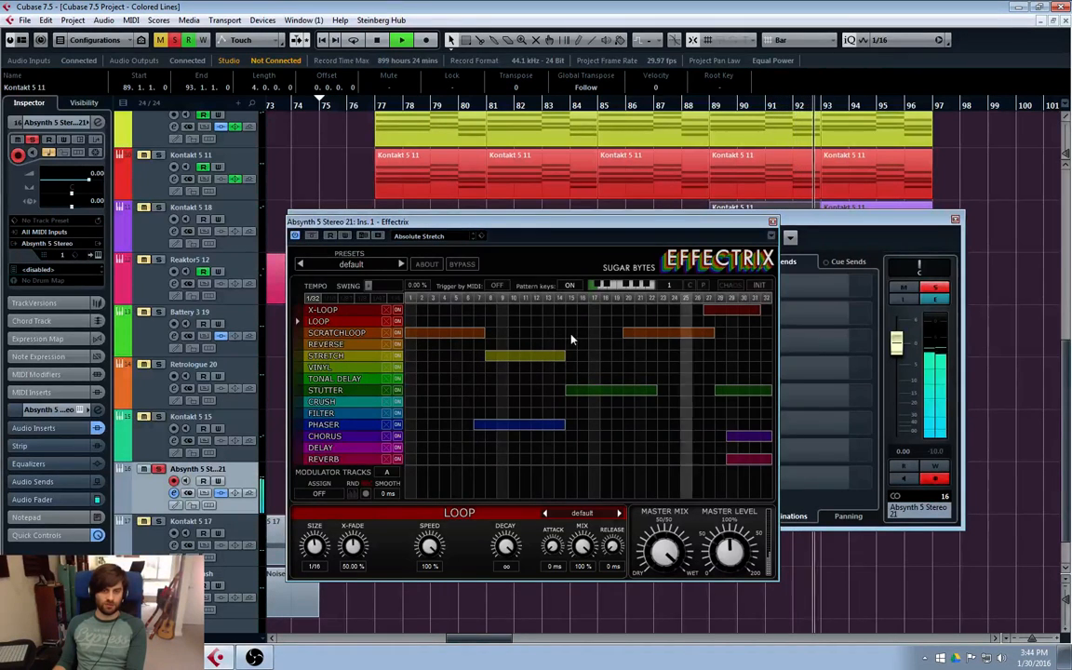
left_click_drag(533, 309, 619, 309)
left_click_drag(613, 435, 677, 436)
mouse_move(636, 479)
left_mouse_down()
mouse_move(693, 479)
mouse_move(701, 506)
left_mouse_up()
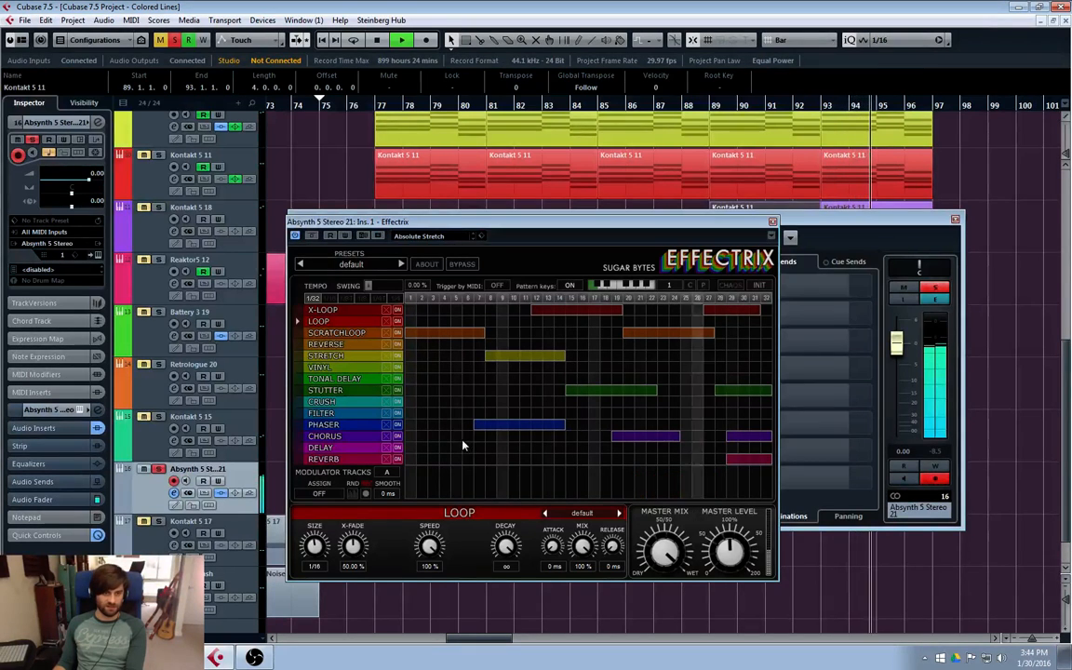
left_click_drag(682, 367, 747, 366)
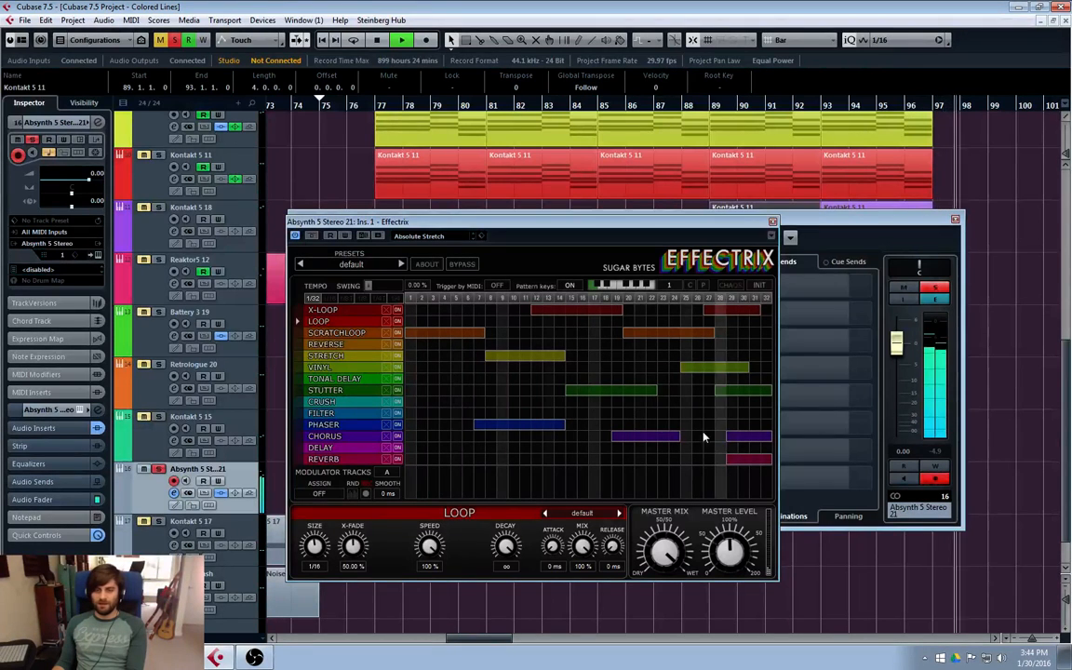
- Remove every effect block from Effectrix's pattern grid, leaving all effect rows empty
left_click(535, 428)
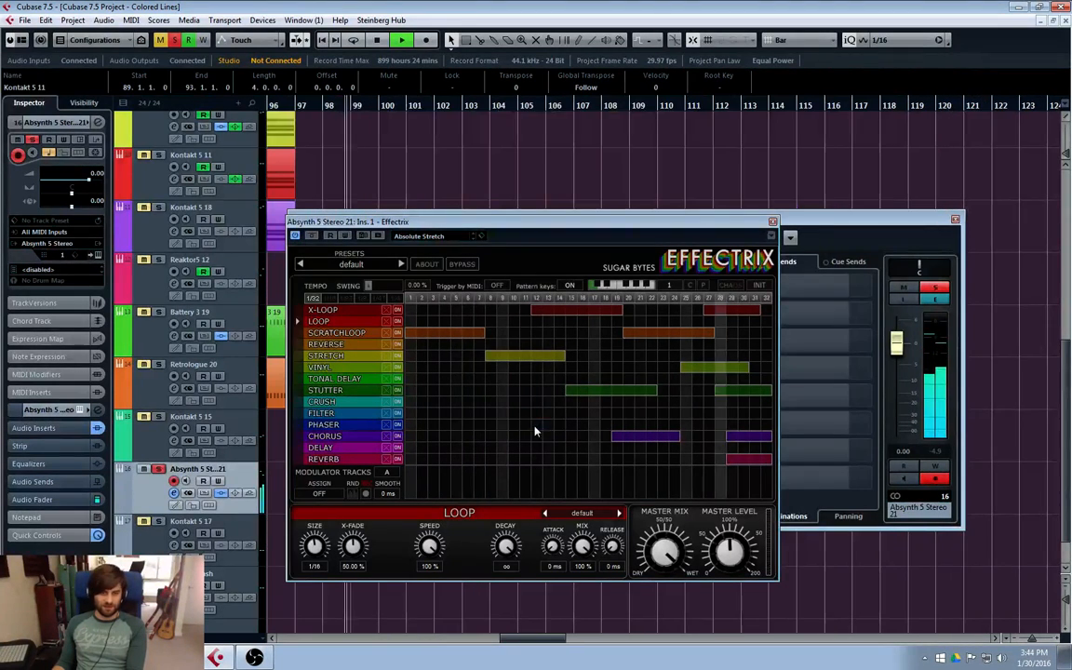
right_click(600, 390)
right_click(633, 438)
right_click(748, 438)
right_click(746, 458)
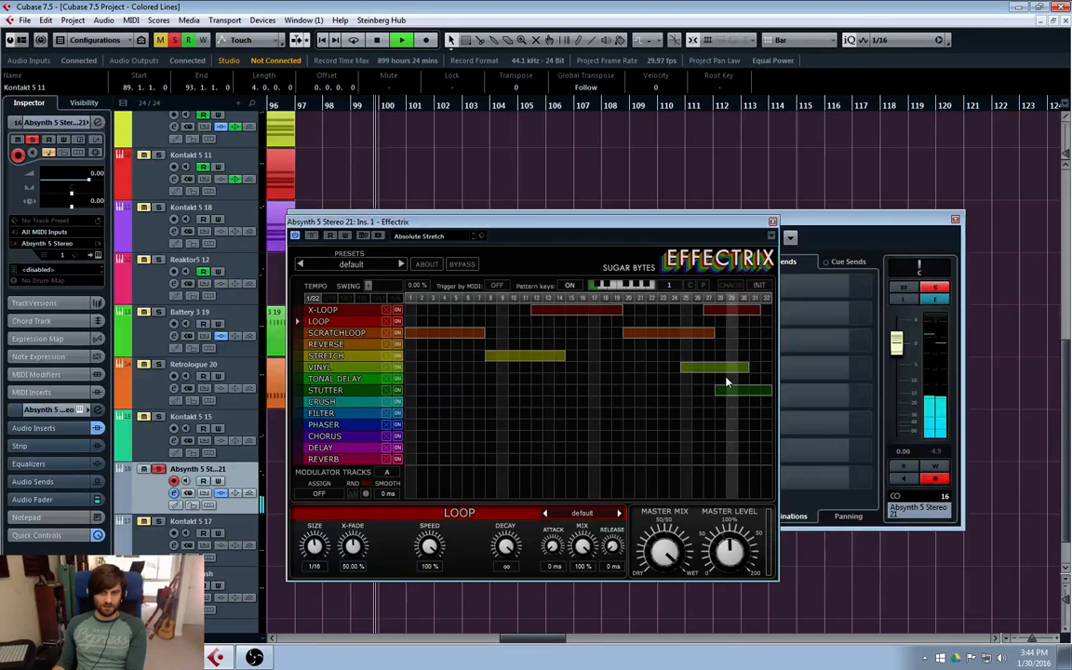
right_click(722, 389)
right_click(704, 368)
right_click(661, 332)
right_click(721, 311)
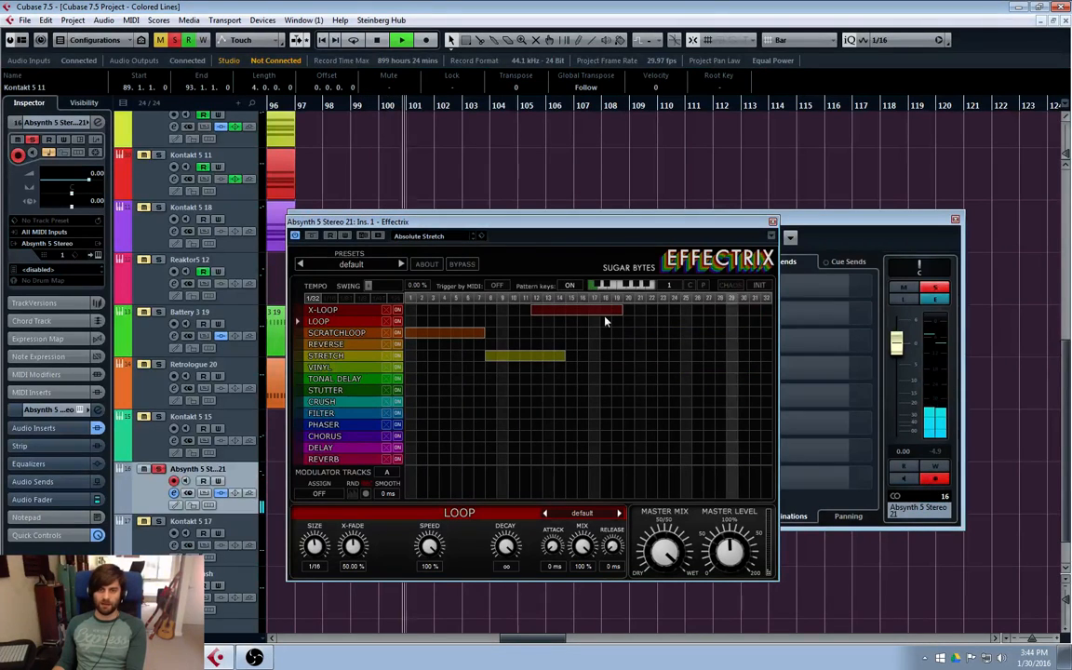
right_click(569, 310)
right_click(513, 357)
right_click(439, 333)
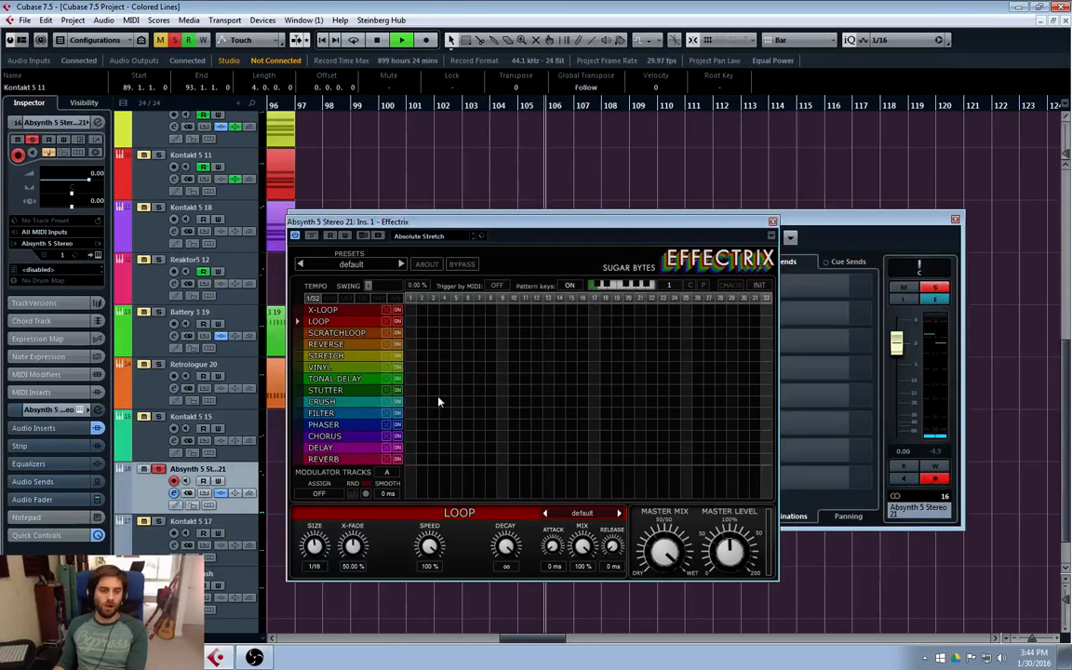
- Paint one Stutter block across all 32 steps and adjust the second, fourth and sixth bars of the Stutter level pattern
left_click_drag(410, 391, 772, 400)
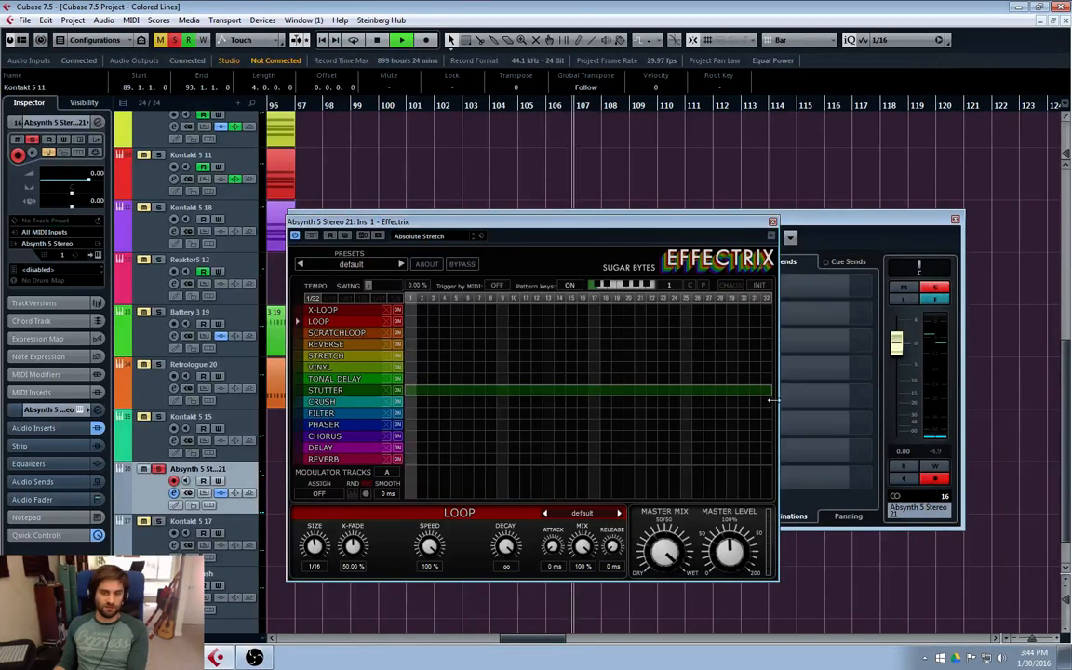
left_click(359, 392)
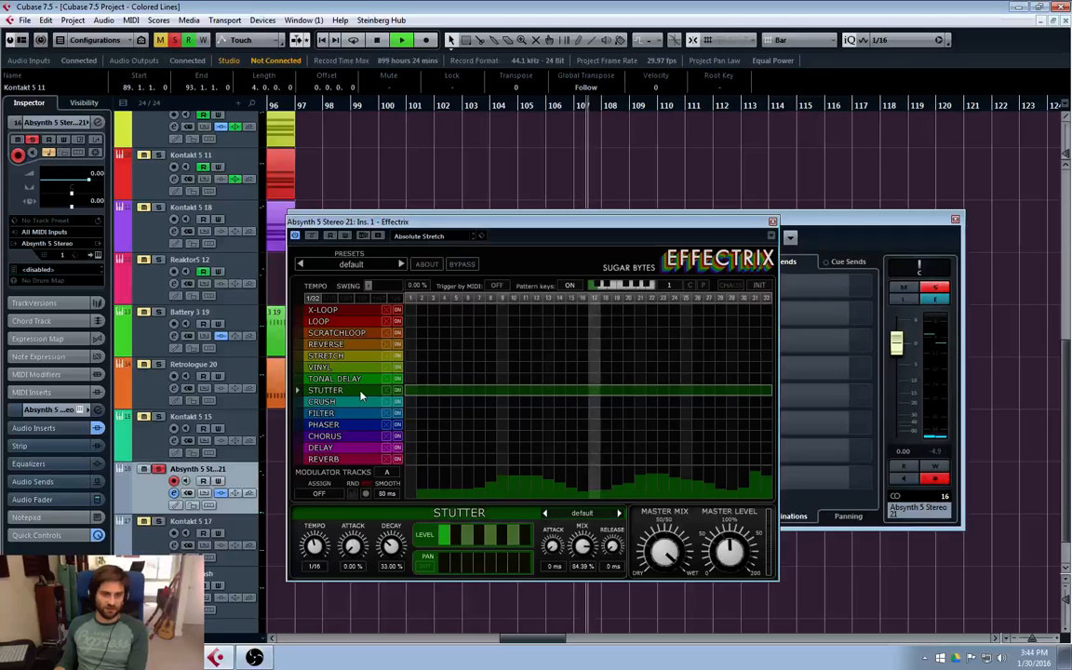
left_click(458, 541)
left_click(479, 540)
left_click(502, 543)
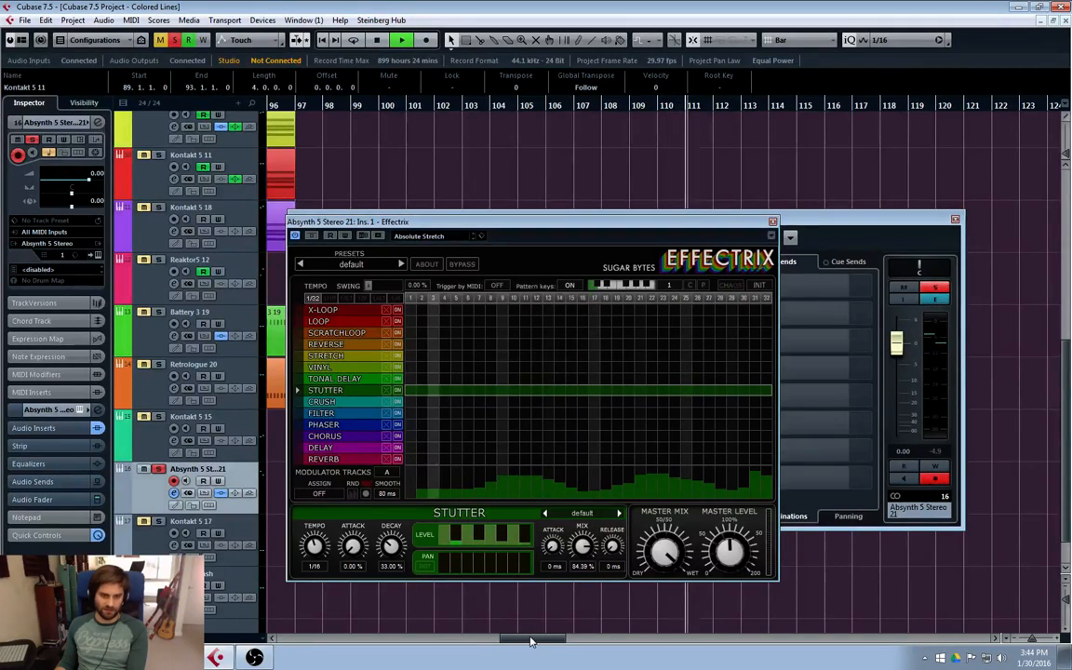
- Close the Effectrix window and reposition the Absynth channel settings window over the arrangement
left_click_drag(531, 640, 507, 641)
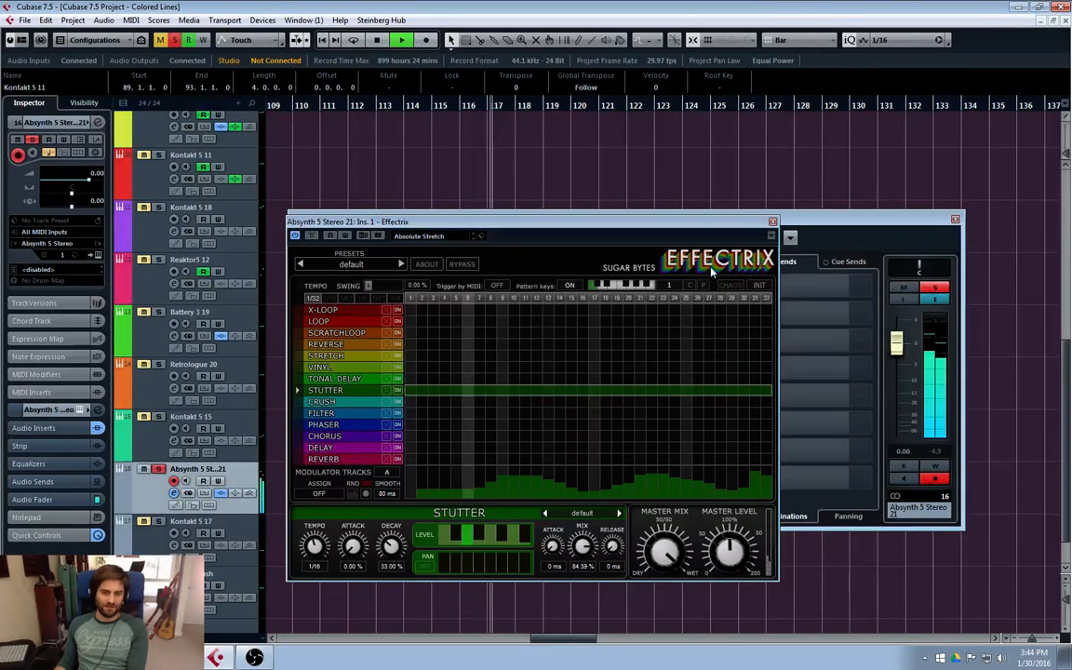
left_click_drag(738, 227, 664, 202)
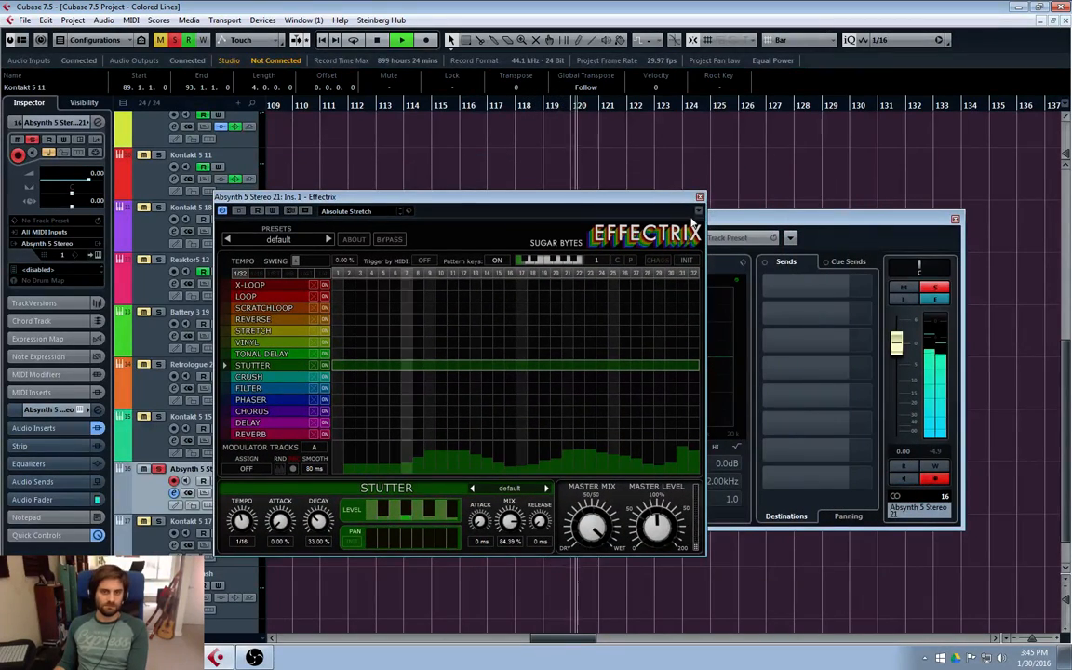
left_click(700, 197)
left_click_drag(772, 219, 731, 215)
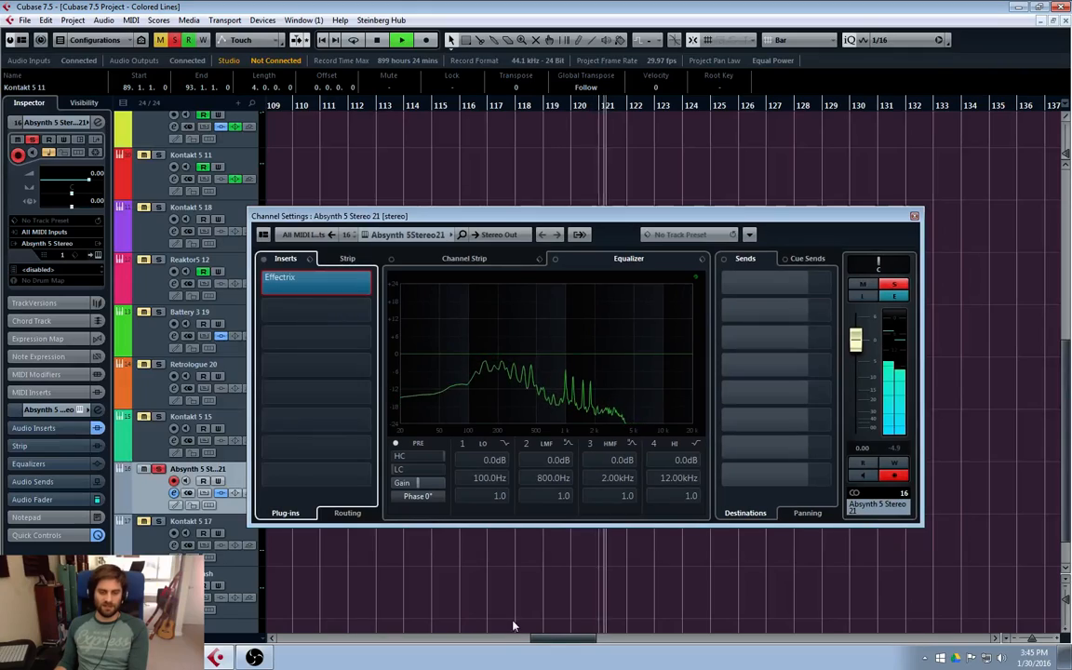
key("f")
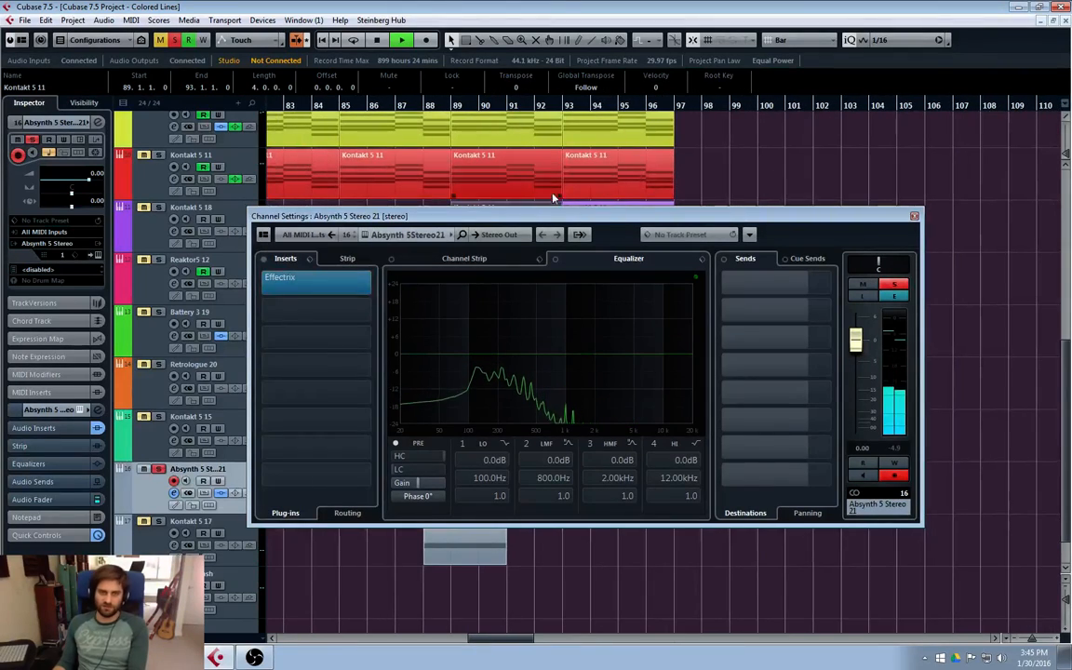
left_click_drag(516, 212, 506, 180)
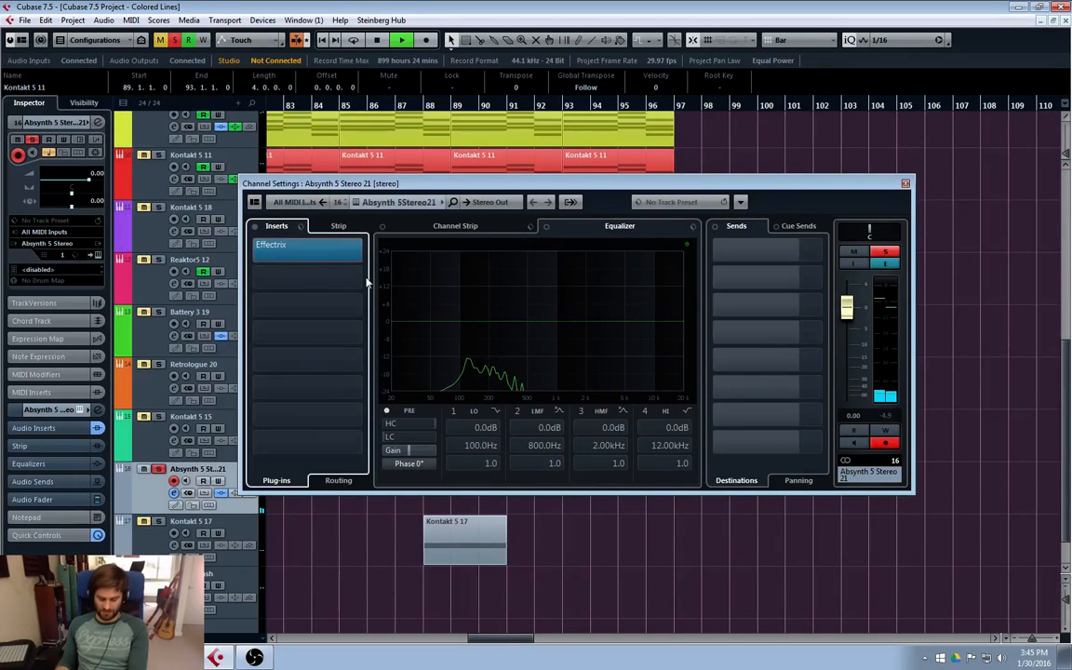
- Open the Absynth 5 instrument and switch its browser to the My Favorites sounds list
key("e")
key("e")
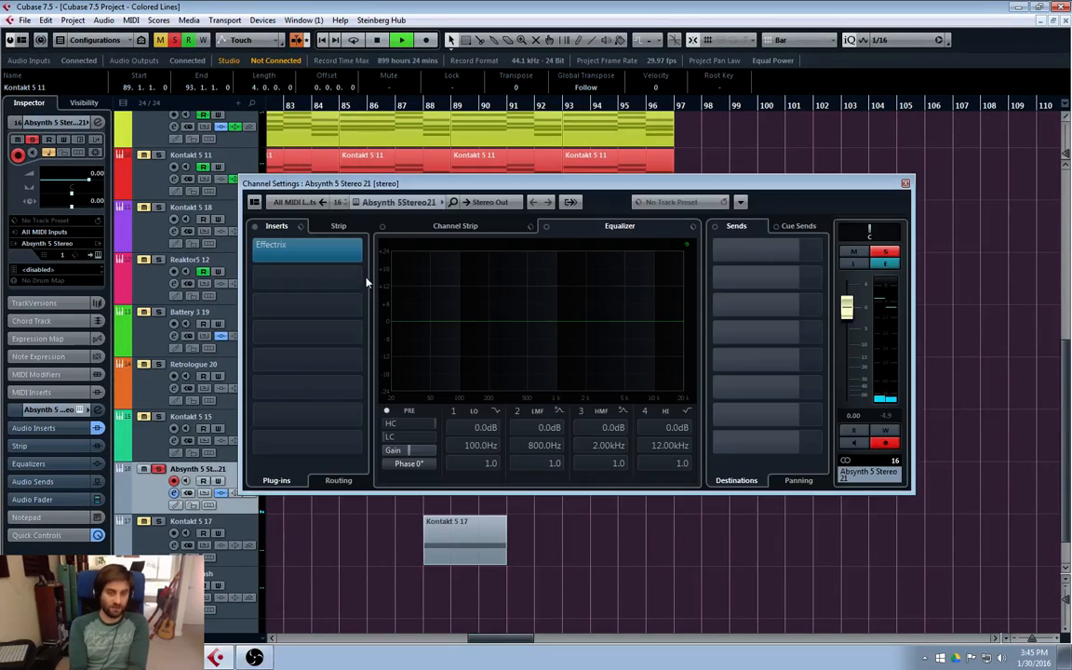
key("alt+shift+e")
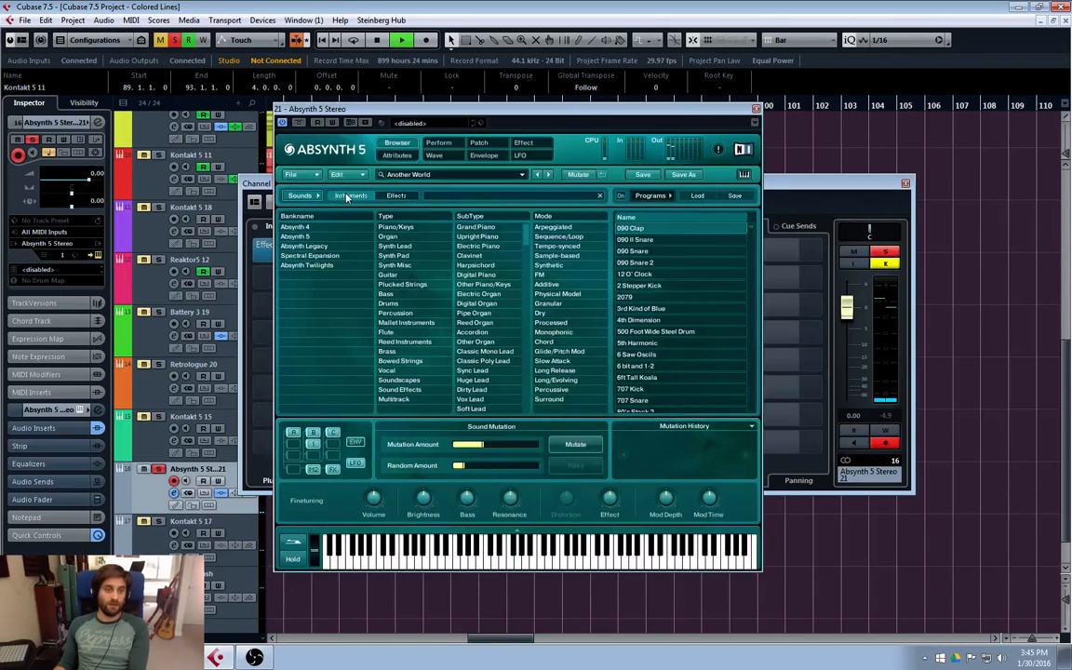
left_click(299, 196)
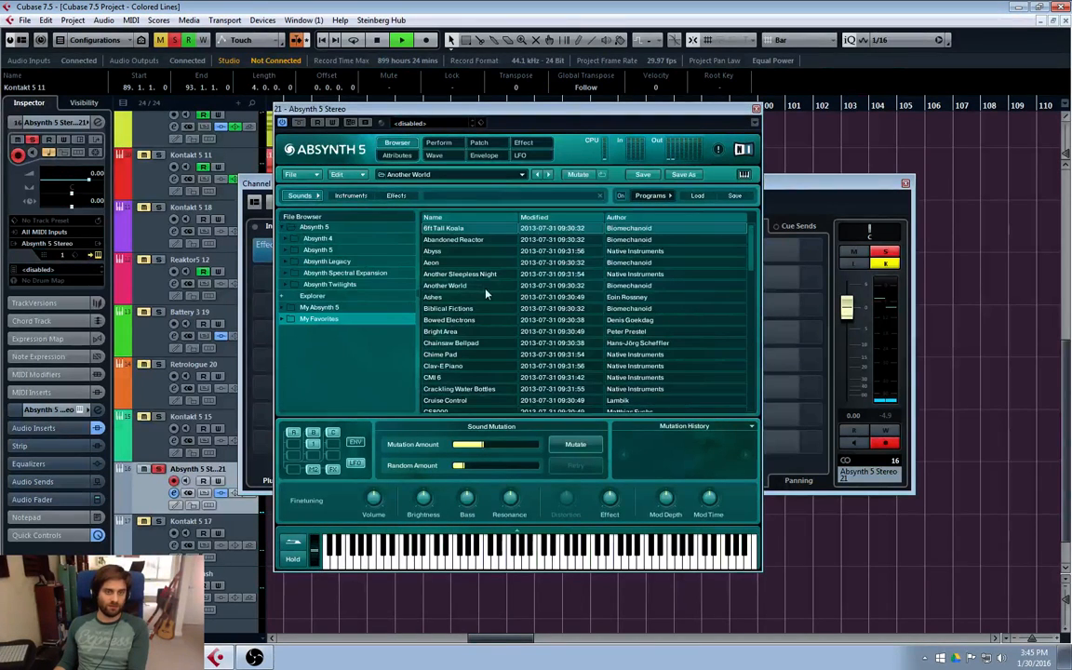
- Try out the Another Sleepless Night, Aeon, Abyss and Abandoned Reactor sounds in Absynth
left_click(459, 275)
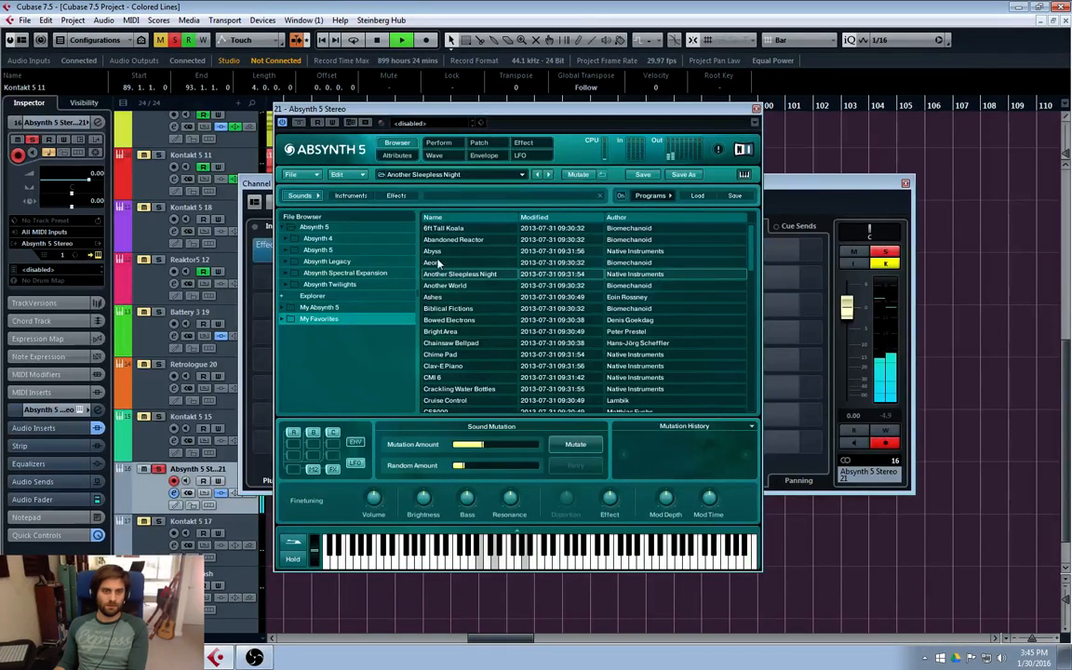
left_click(443, 263)
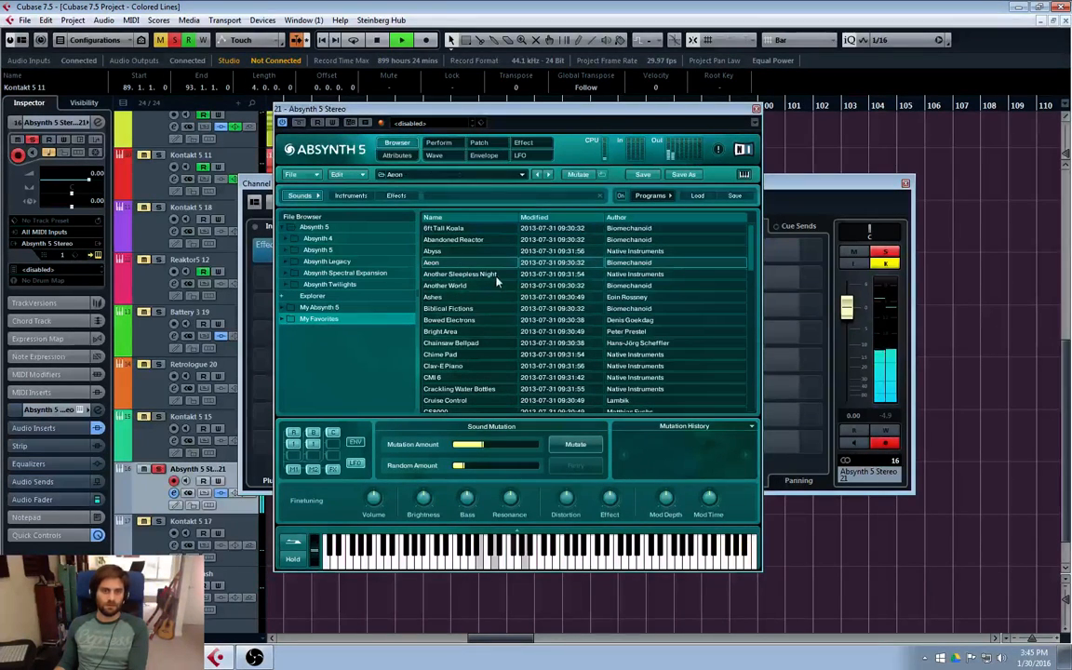
left_click(451, 252)
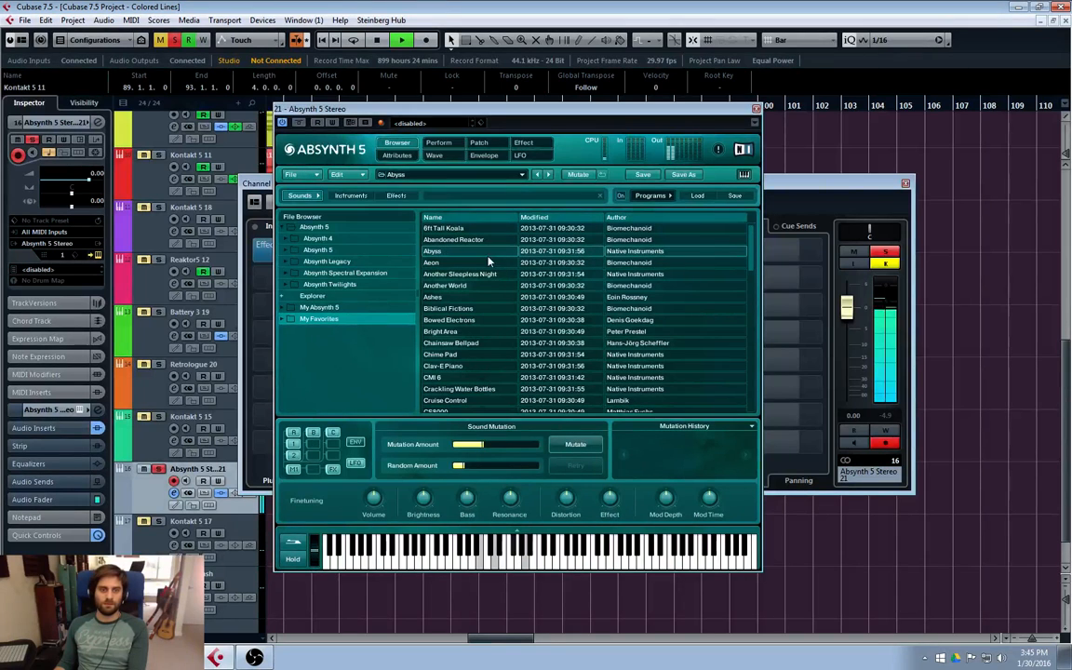
left_click(462, 241)
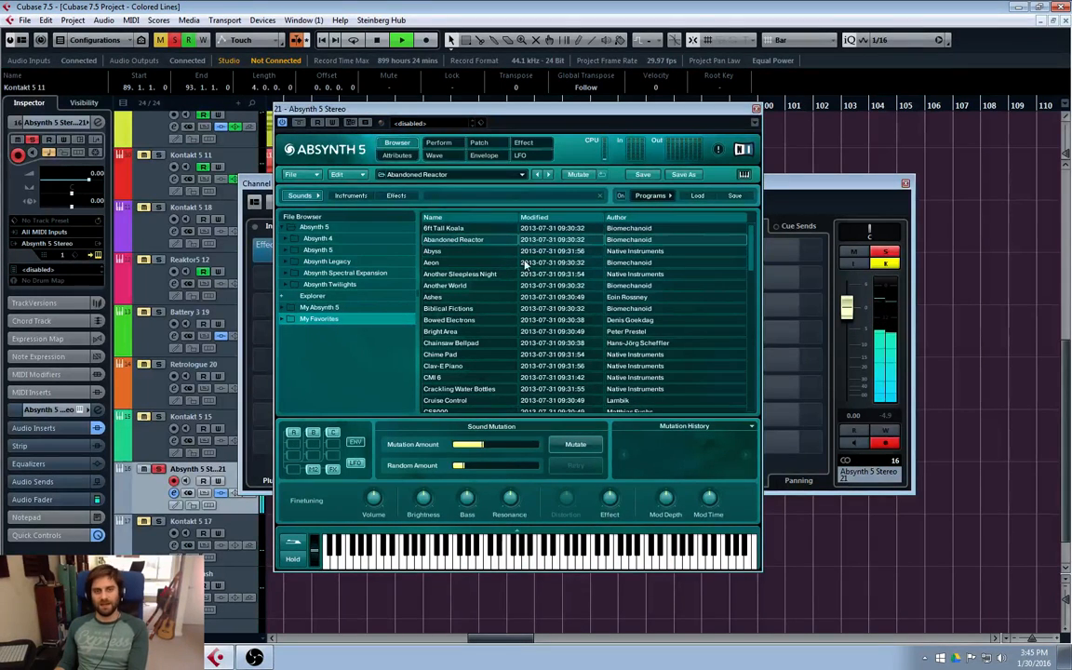
- Try out the Bright Area, Chainsaw Bellpad, Chime Pad, CMI 6, Crackling Water Bottles and Cruise Control sounds in Absynth
left_click(463, 332)
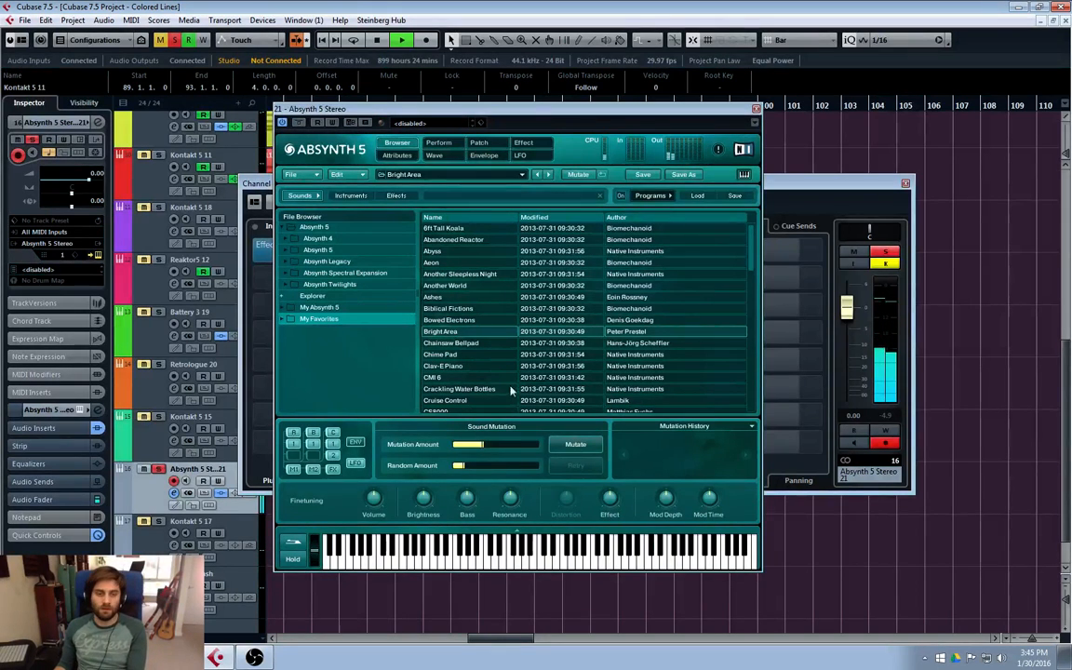
left_click(454, 343)
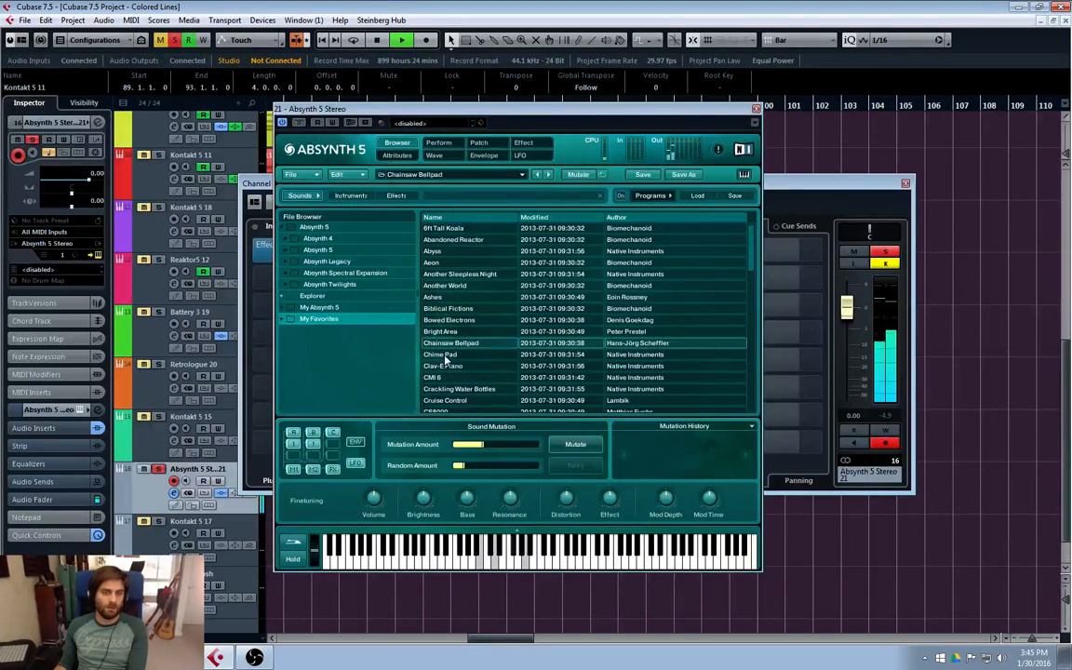
left_click(445, 355)
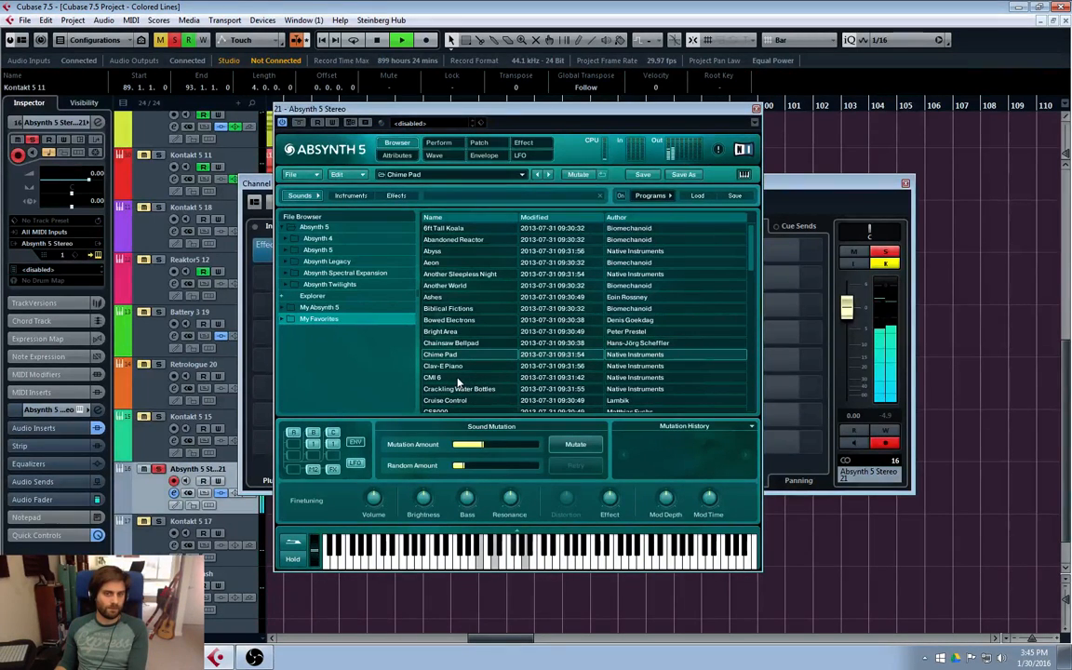
left_click(447, 379)
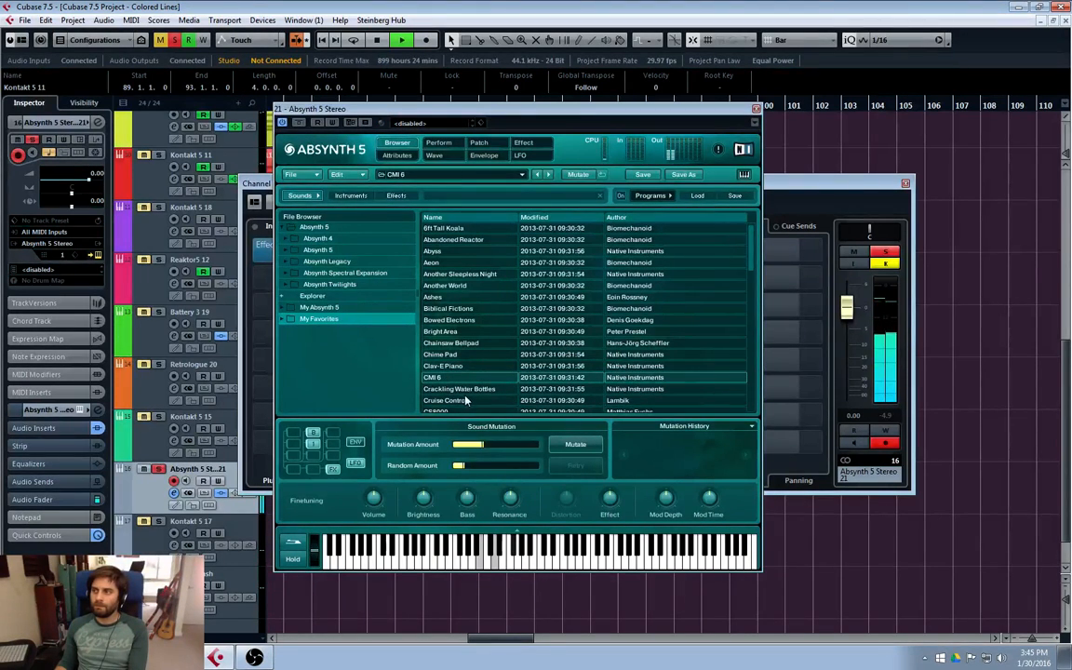
left_click(465, 390)
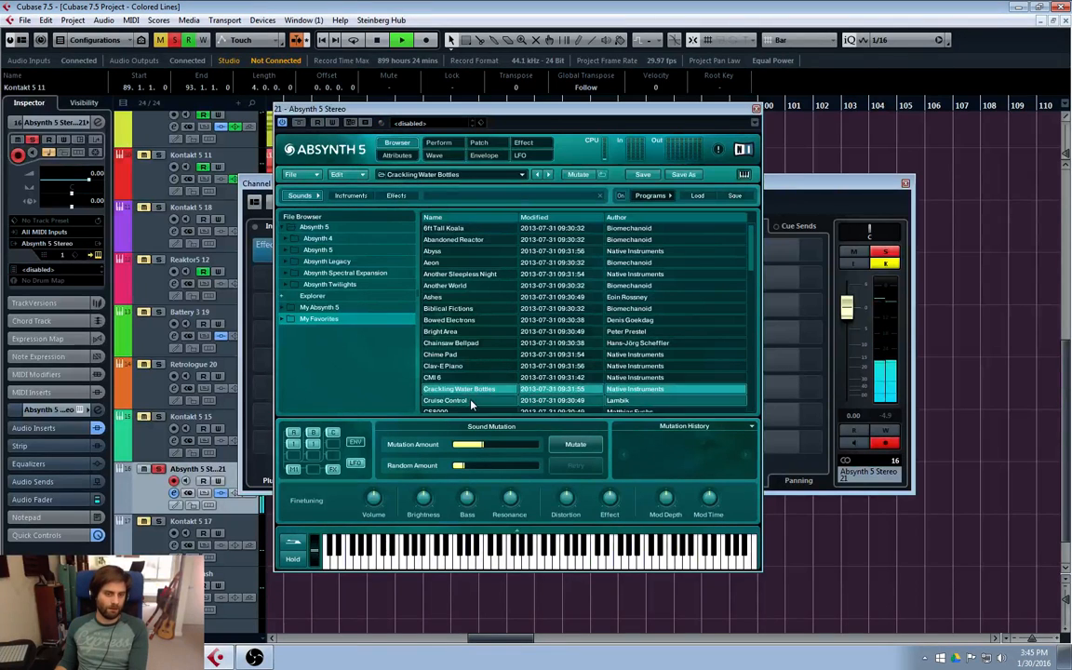
left_click(465, 400)
- Load the CS8000 sound in Absynth and close the instrument and channel settings windows
scroll(451, 397, "down", 1)
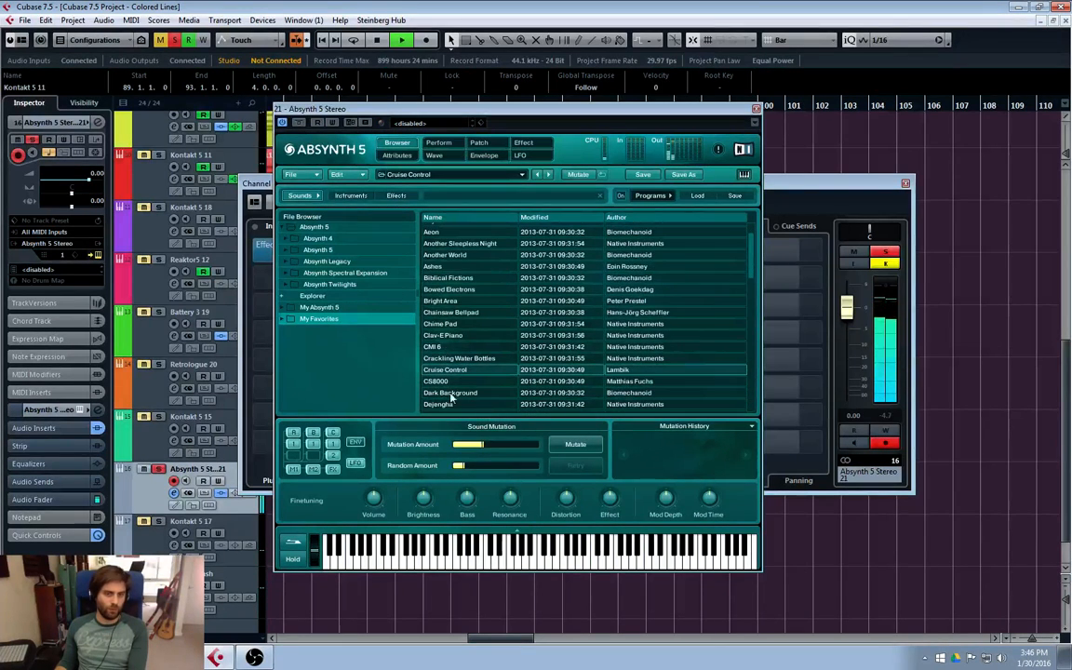
key("Down")
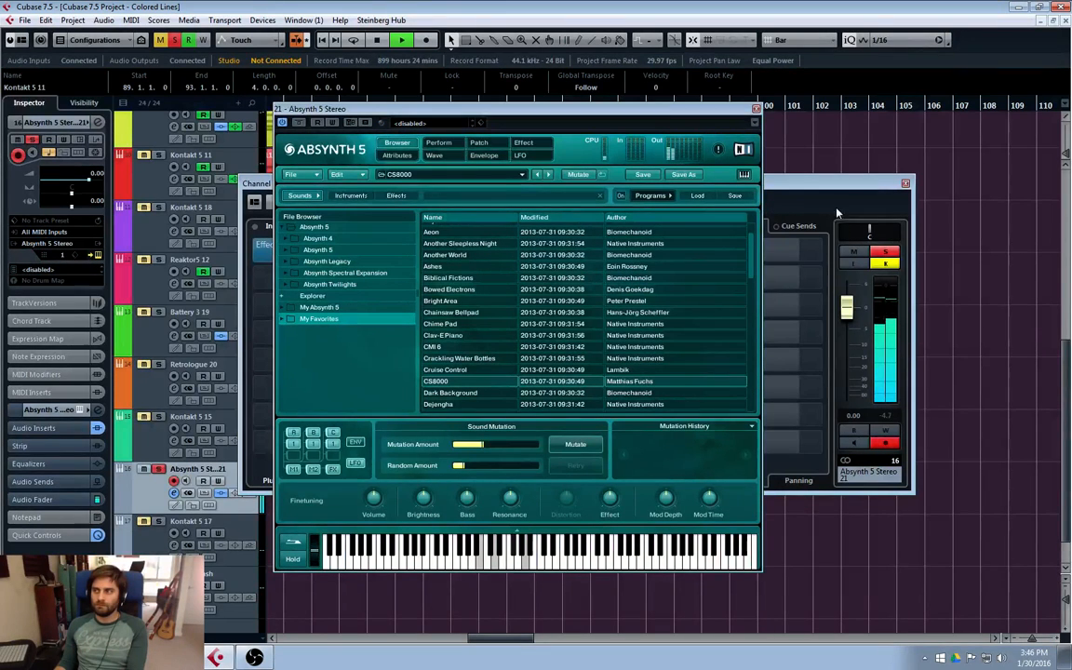
left_click(756, 110)
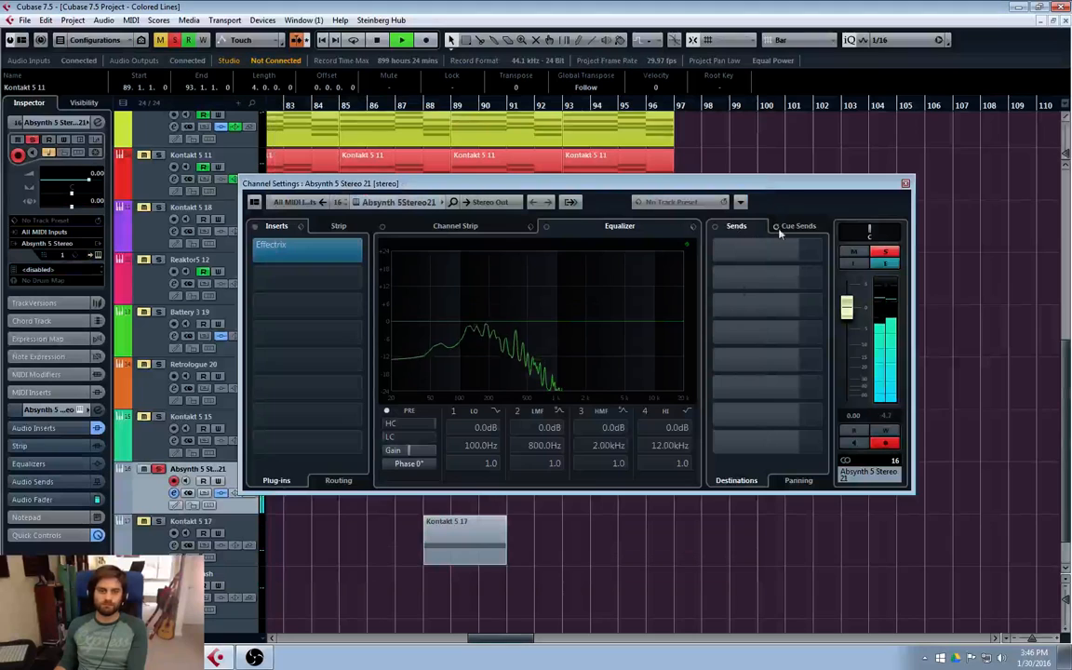
left_click(904, 184)
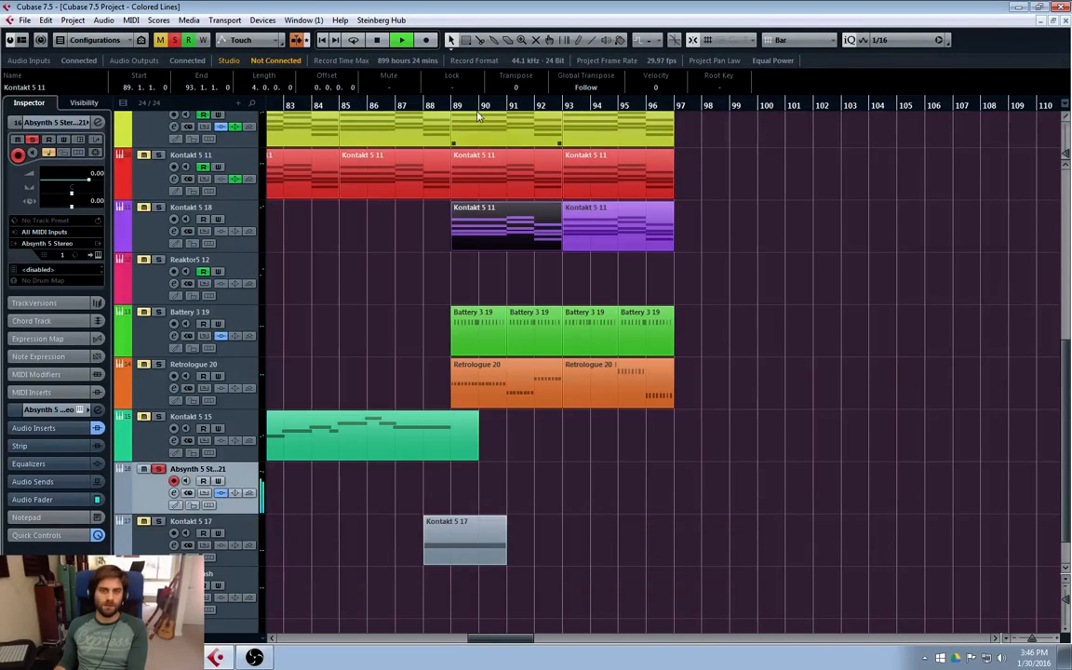
- Take the Absynth track out of solo and play the arrangement from bar 85 and again from bar 97
left_click(345, 105)
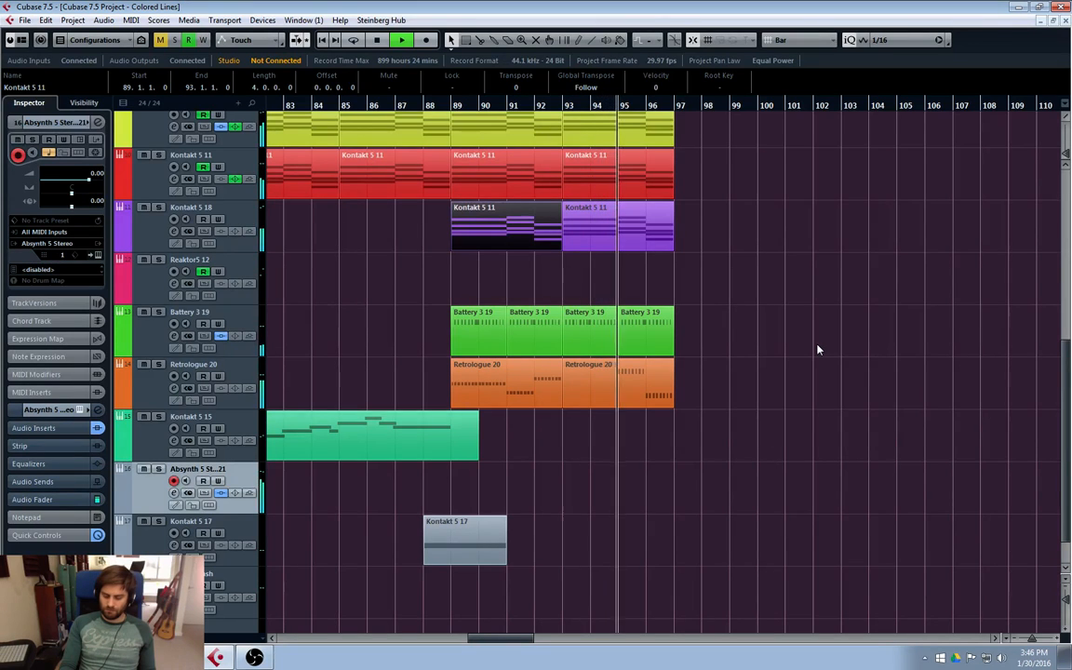
key("space")
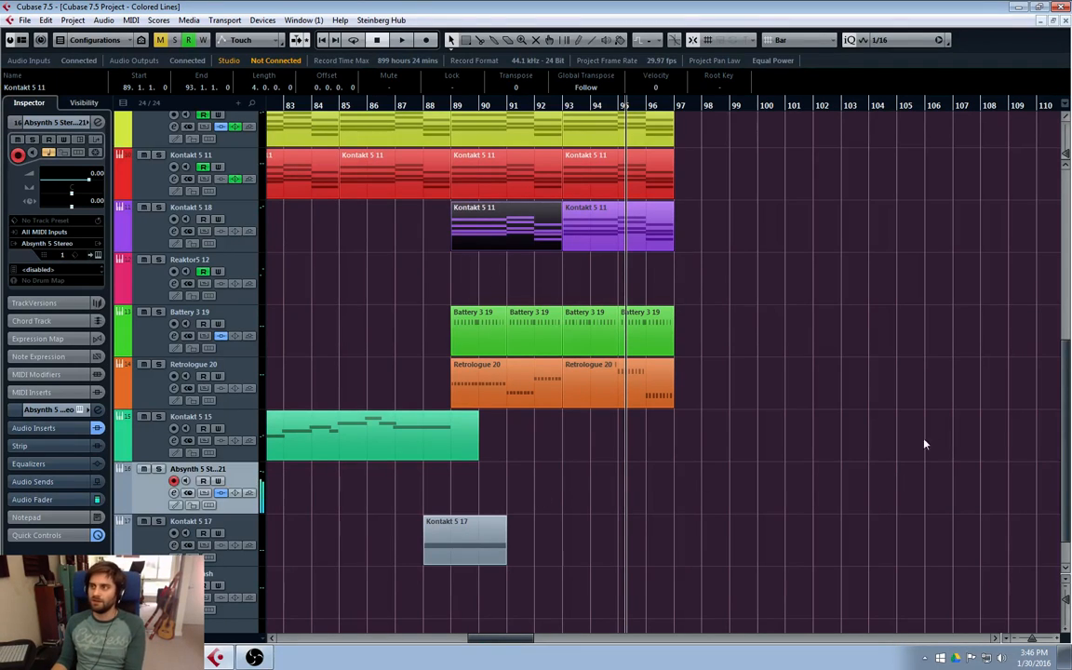
left_click(677, 109)
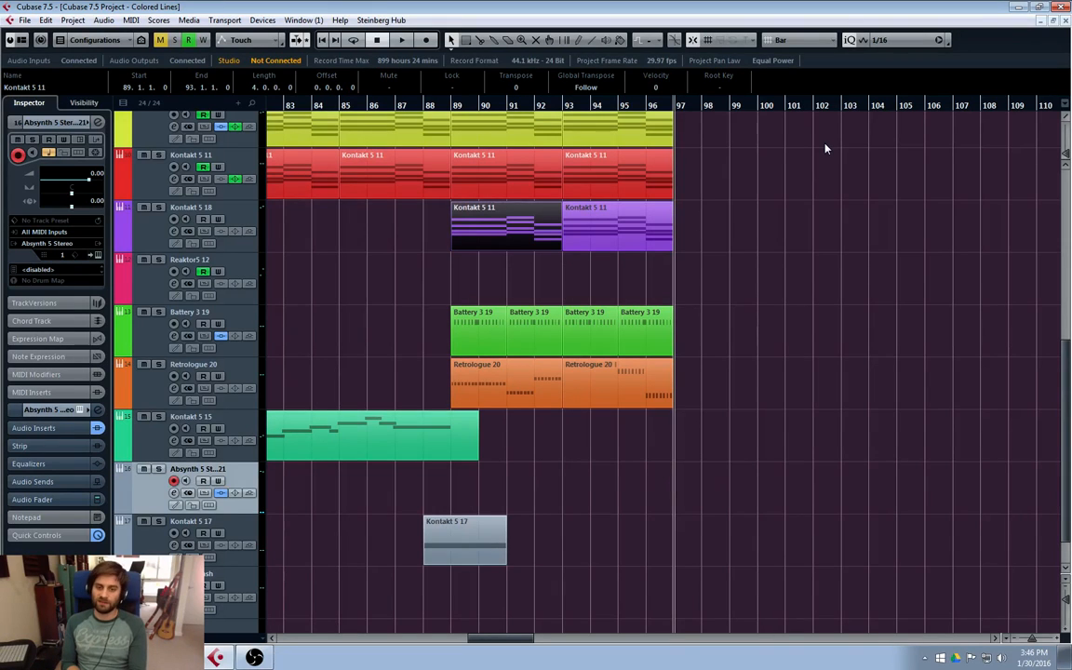
key("space")
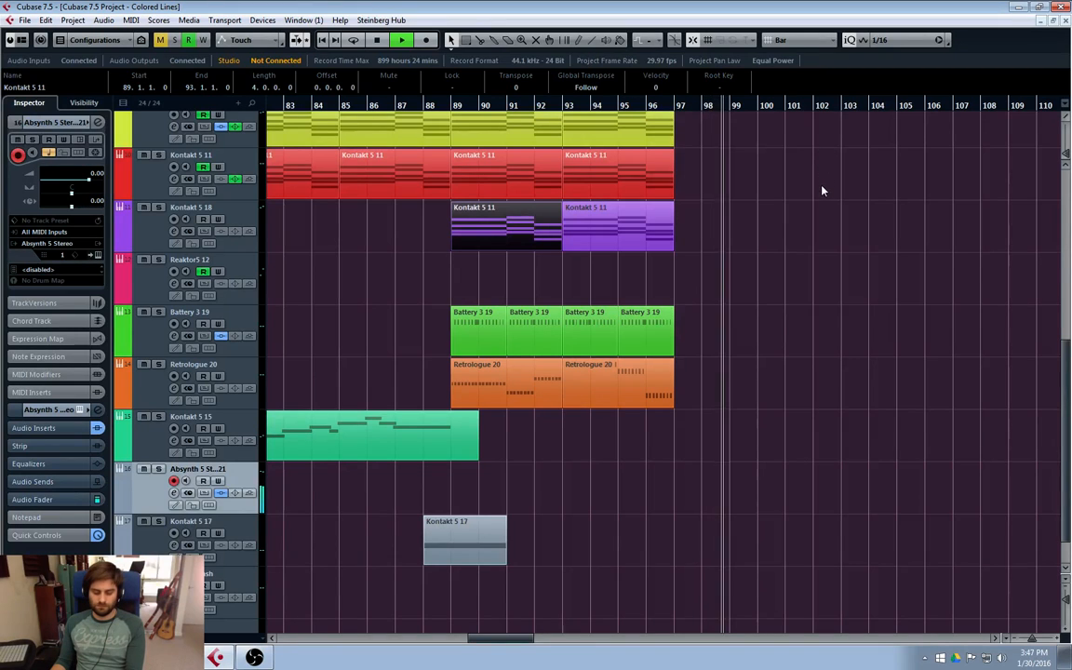
- Listen on from about bar 99 to bar 102 in two passes, stop playback and clear the event selection
key("space")
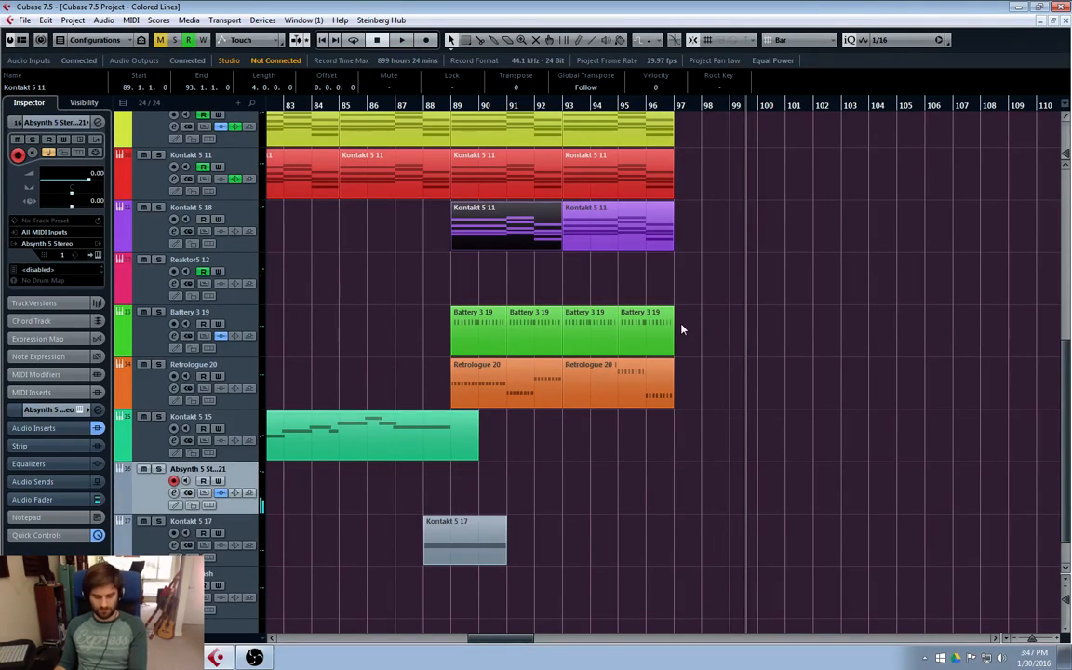
key("space")
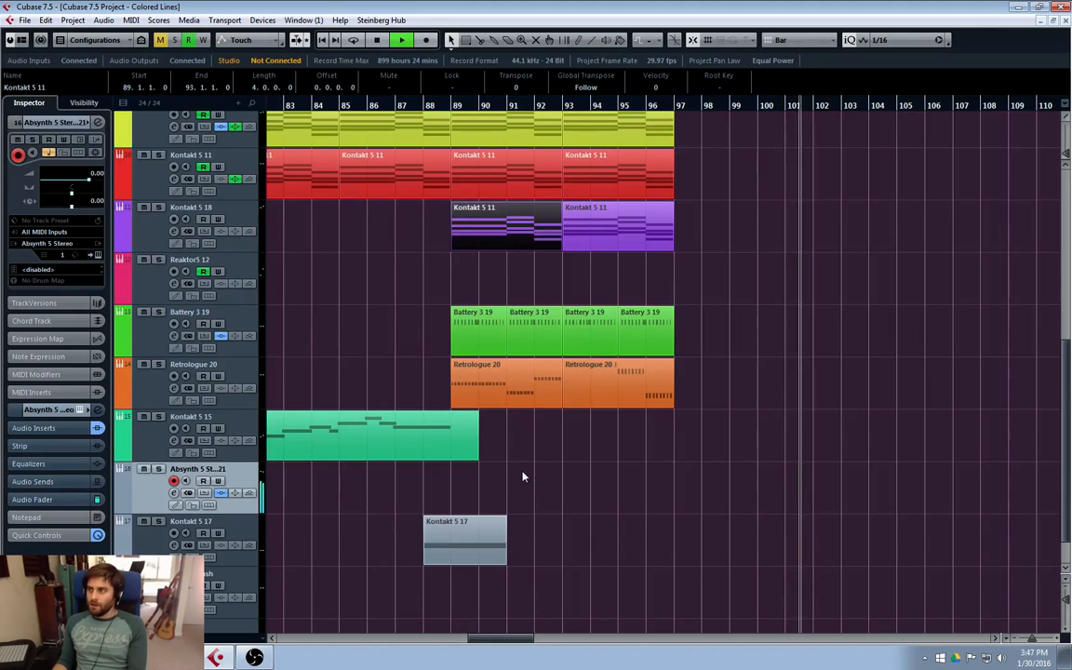
key("space")
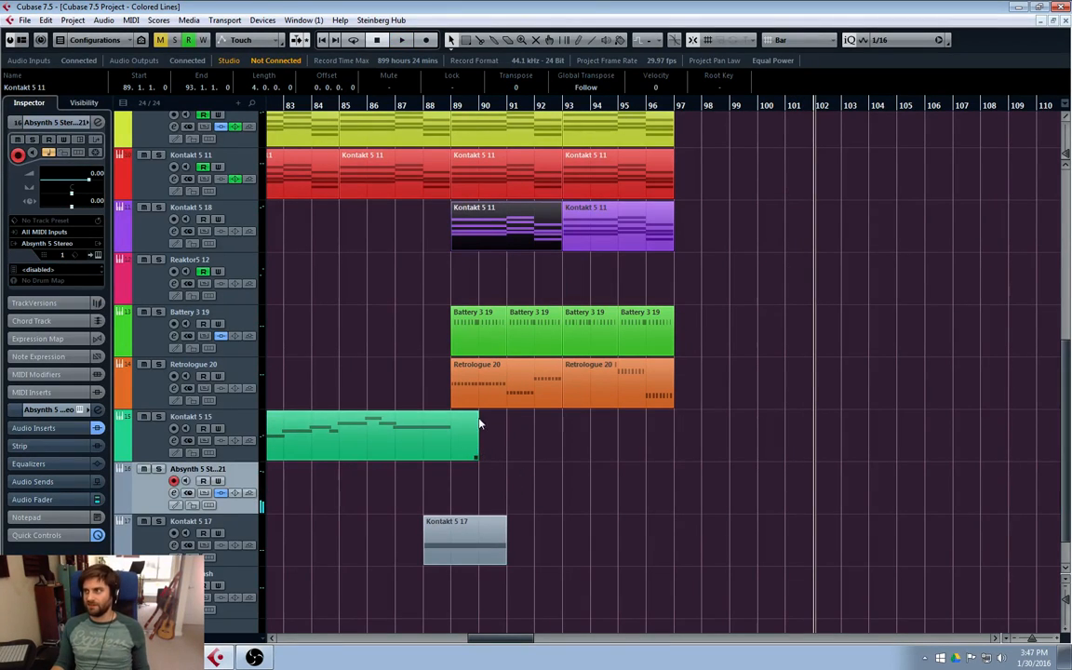
left_click(783, 474)
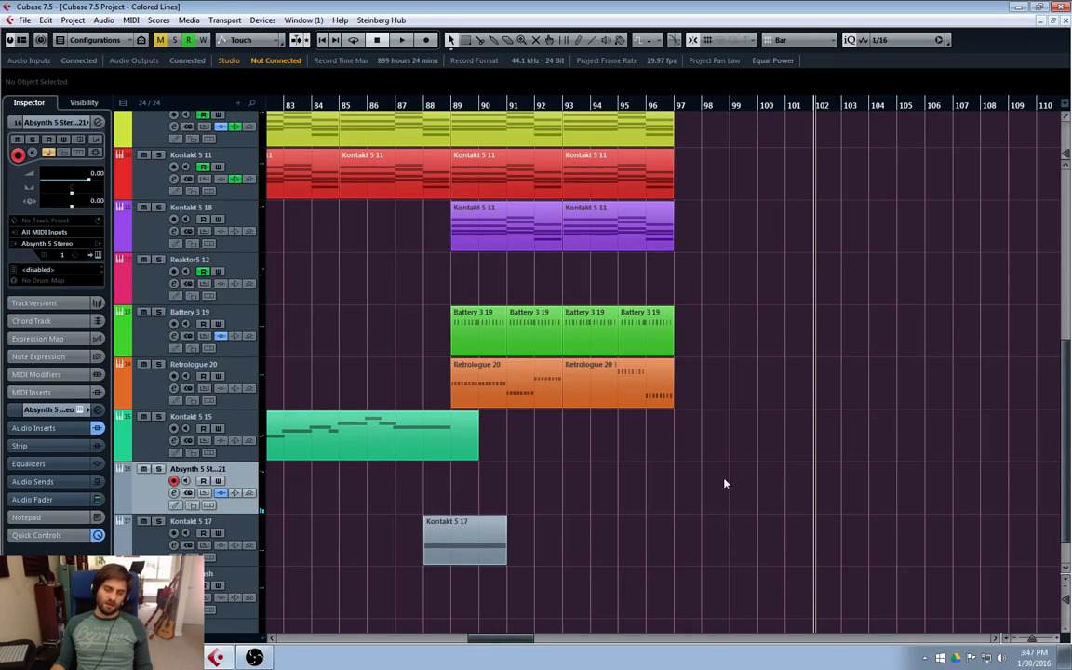
mouse_move(150, 503)
left_mouse_down()
mouse_move(150, 560)
mouse_move(154, 495)
mouse_move(156, 515)
mouse_move(160, 553)
mouse_move(144, 490)
left_mouse_up()
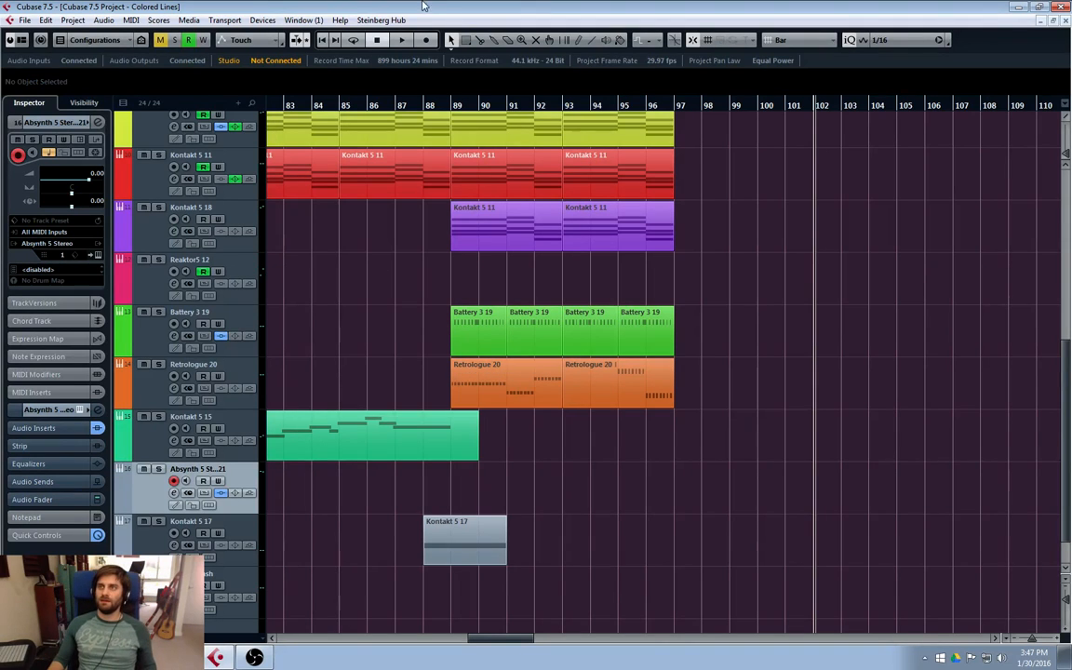
- Place the playback cursor at bar 87 and inspect the Battery 3 instrument of the Battery 3 19 track
left_click(397, 98)
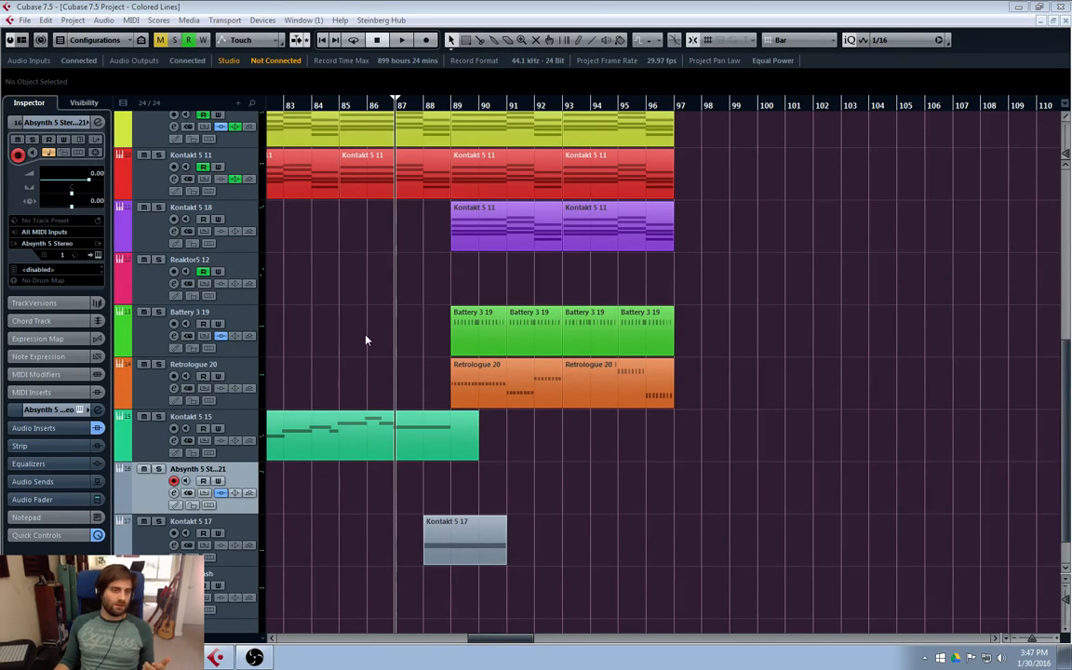
left_click(147, 339)
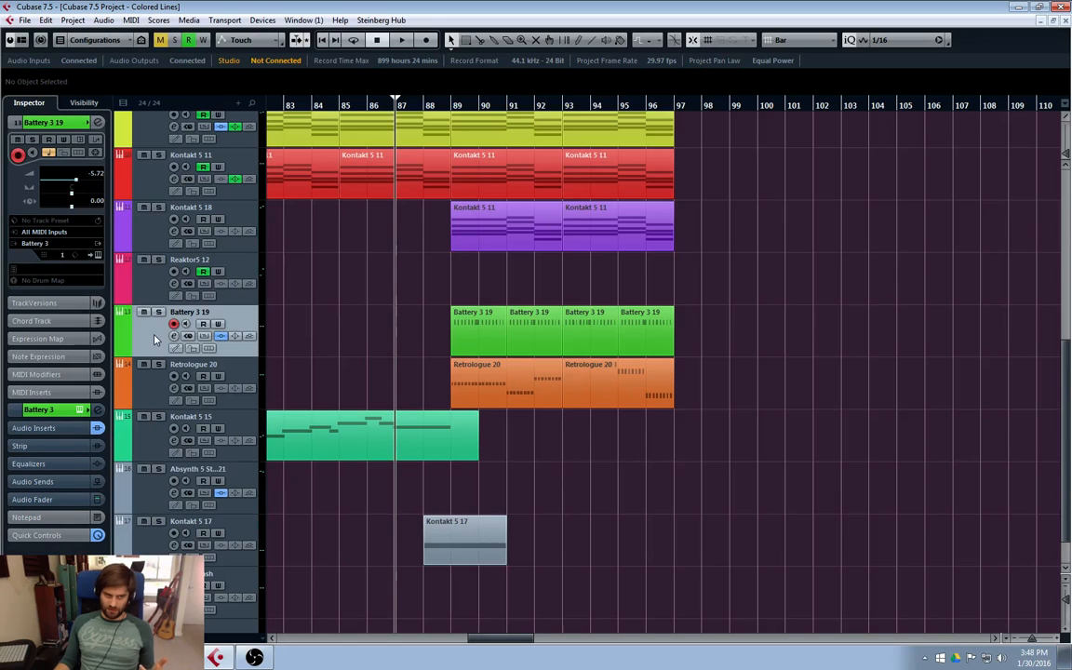
left_click(174, 335)
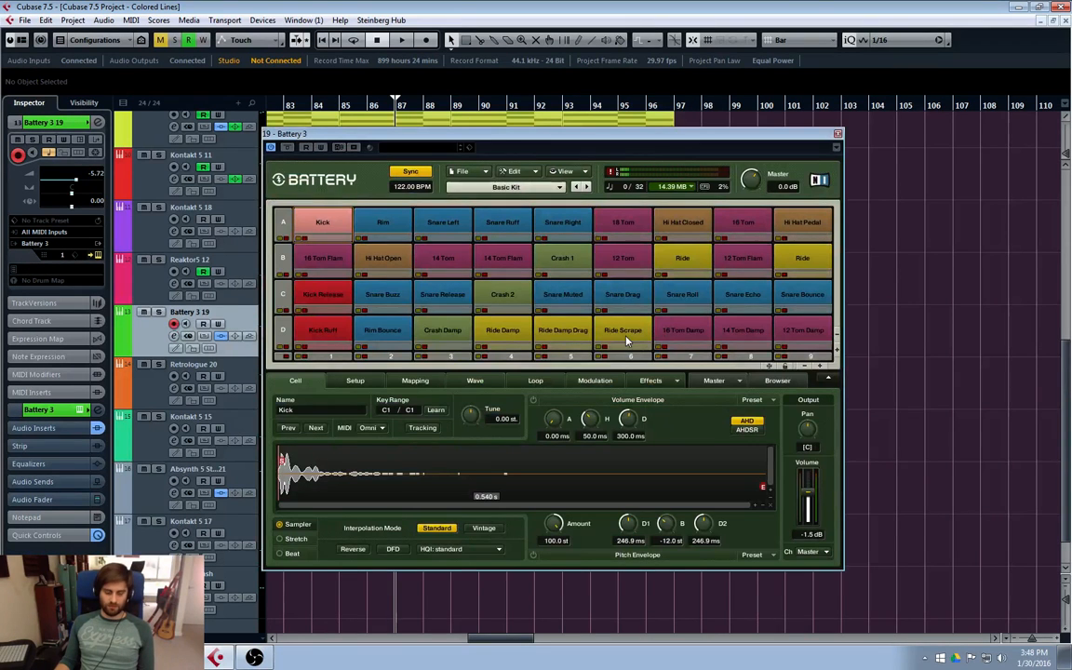
key("Escape")
- Look over the tracks from Massive 09 down and place the playback cursor at bar 85
scroll(363, 316, "up", 5)
scroll(360, 375, "down", 2)
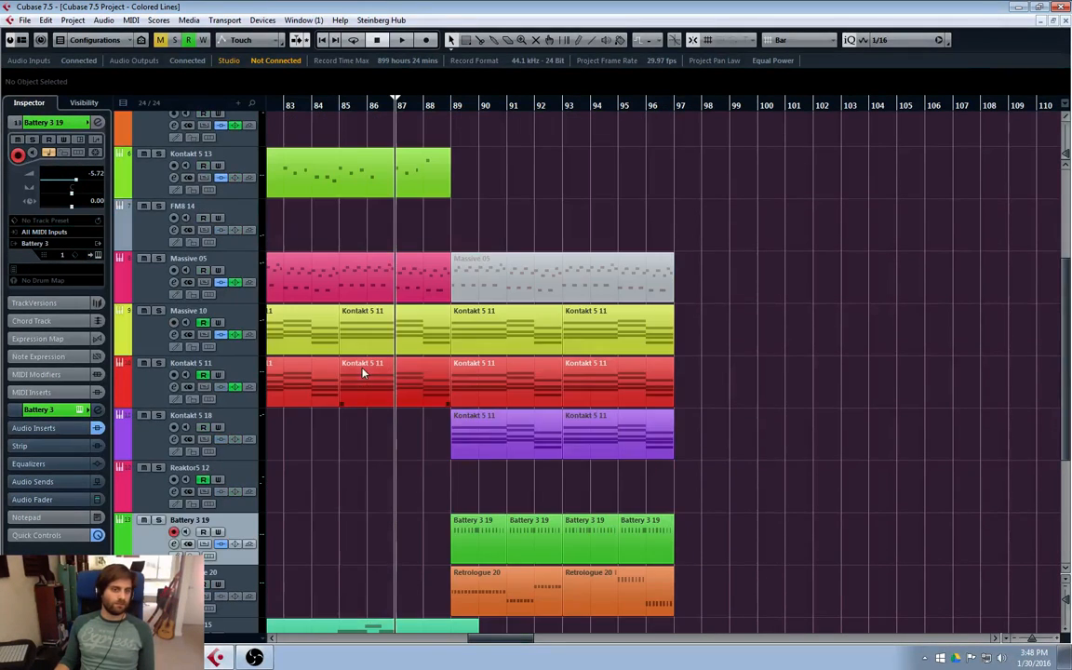
scroll(361, 375, "up", 5)
left_click(163, 200)
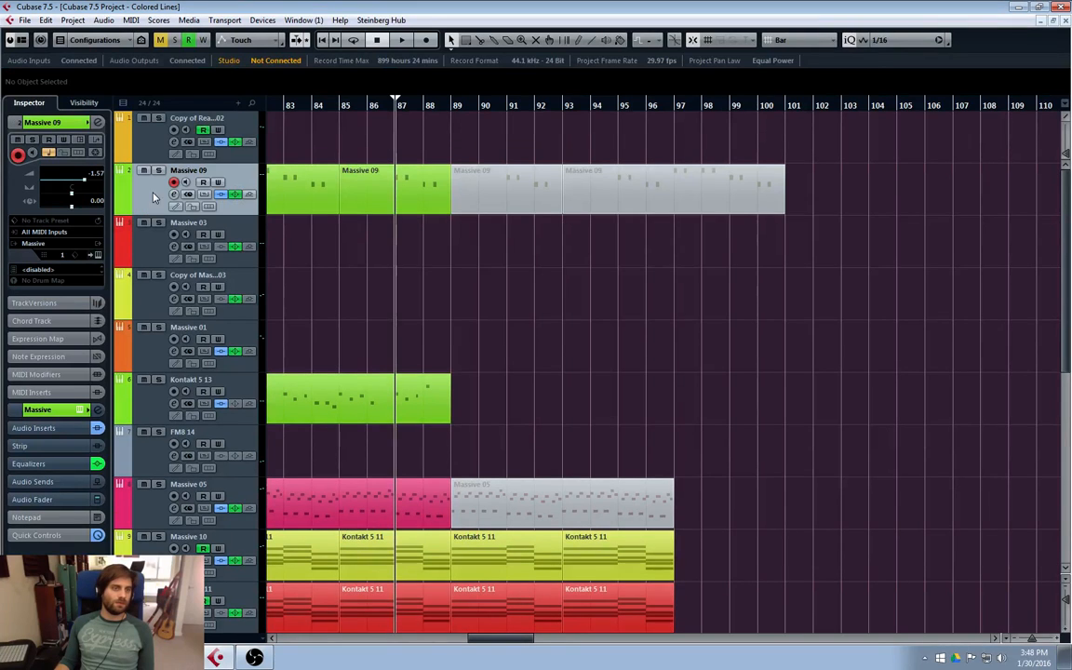
scroll(516, 363, "down", 6)
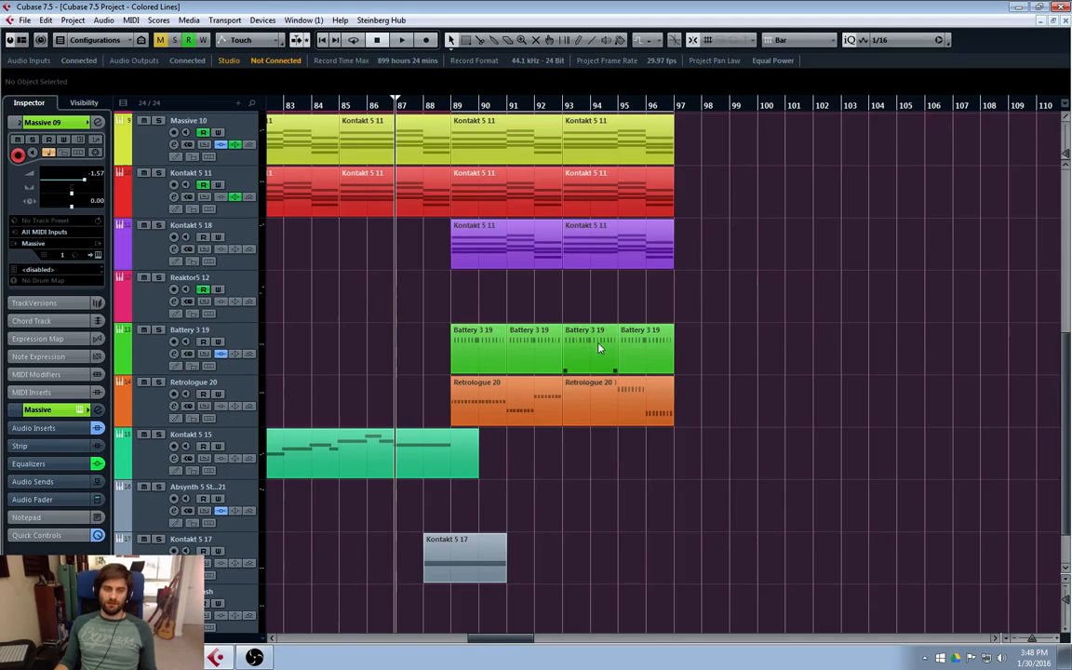
left_click_drag(371, 110, 341, 106)
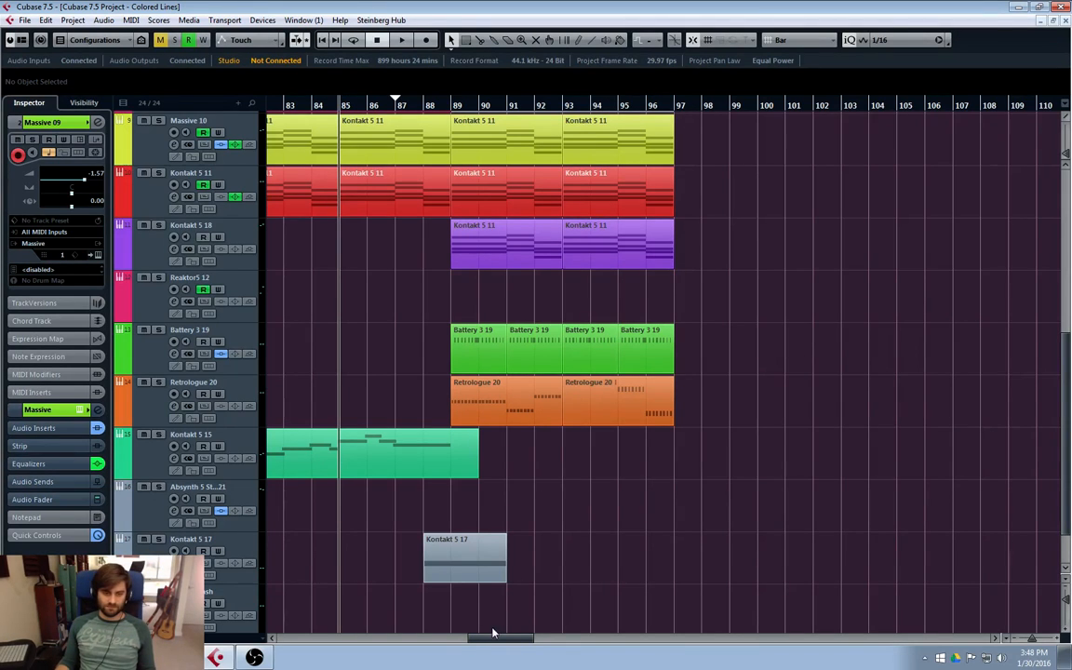
mouse_move(493, 638)
left_mouse_down()
mouse_move(453, 643)
mouse_move(490, 641)
left_mouse_up()
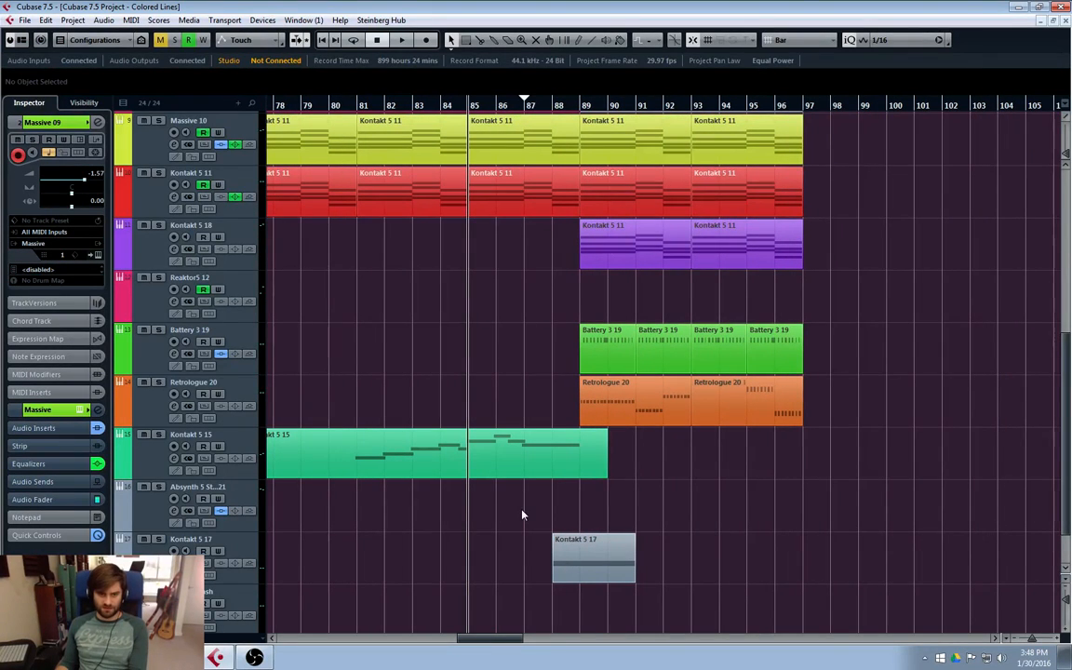
- Remove the Absynth 5 track from the project
left_click(219, 514)
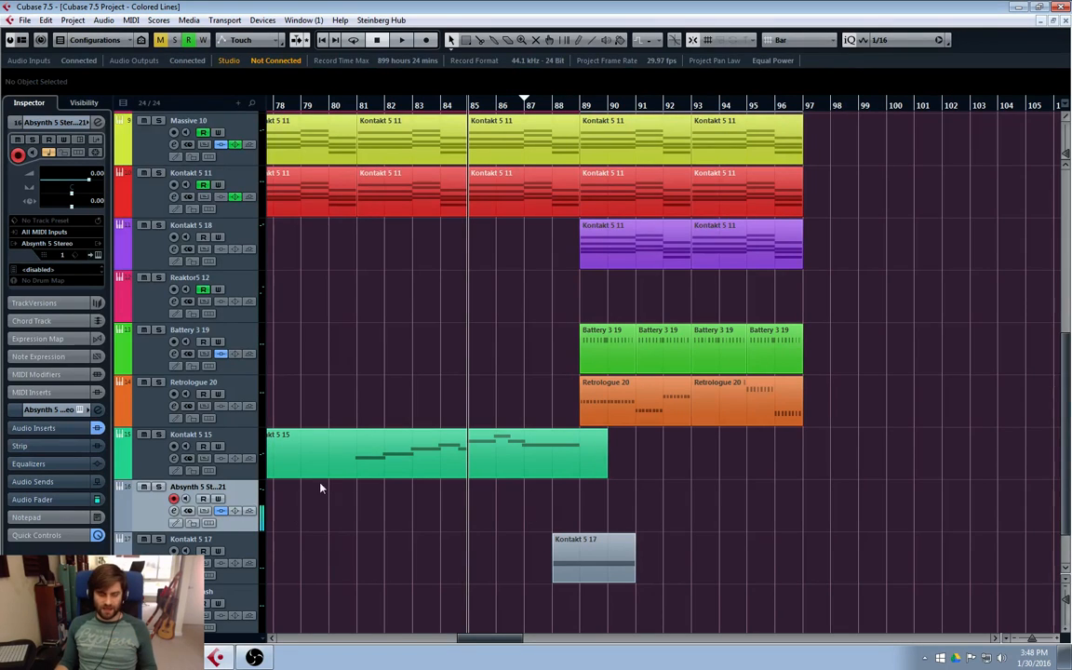
right_click(137, 526)
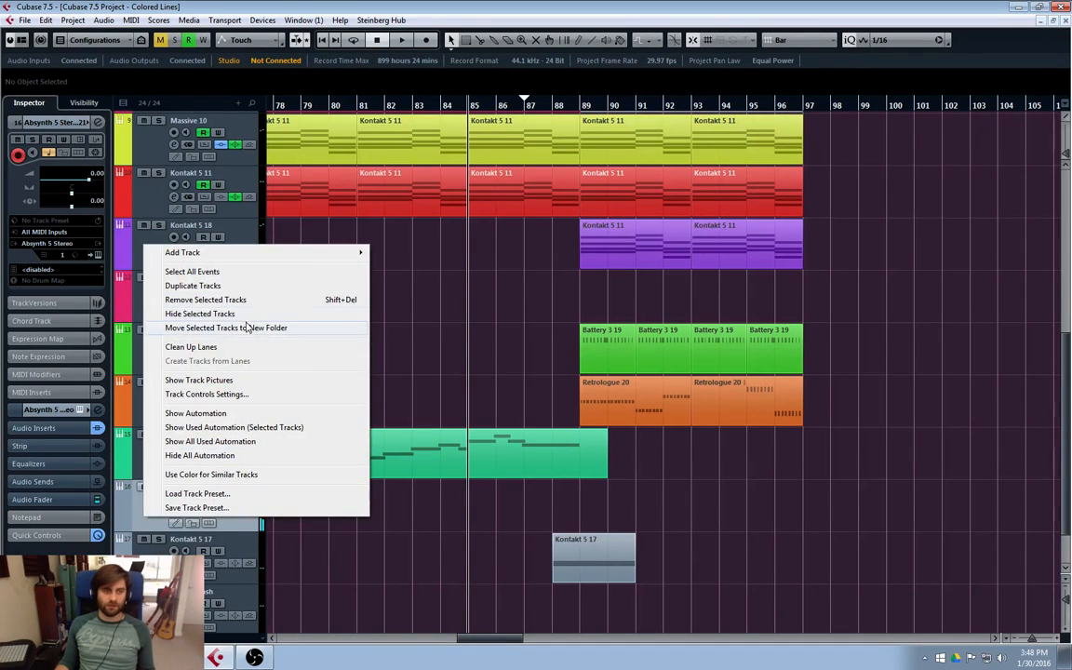
left_click(497, 324)
right_click(155, 507)
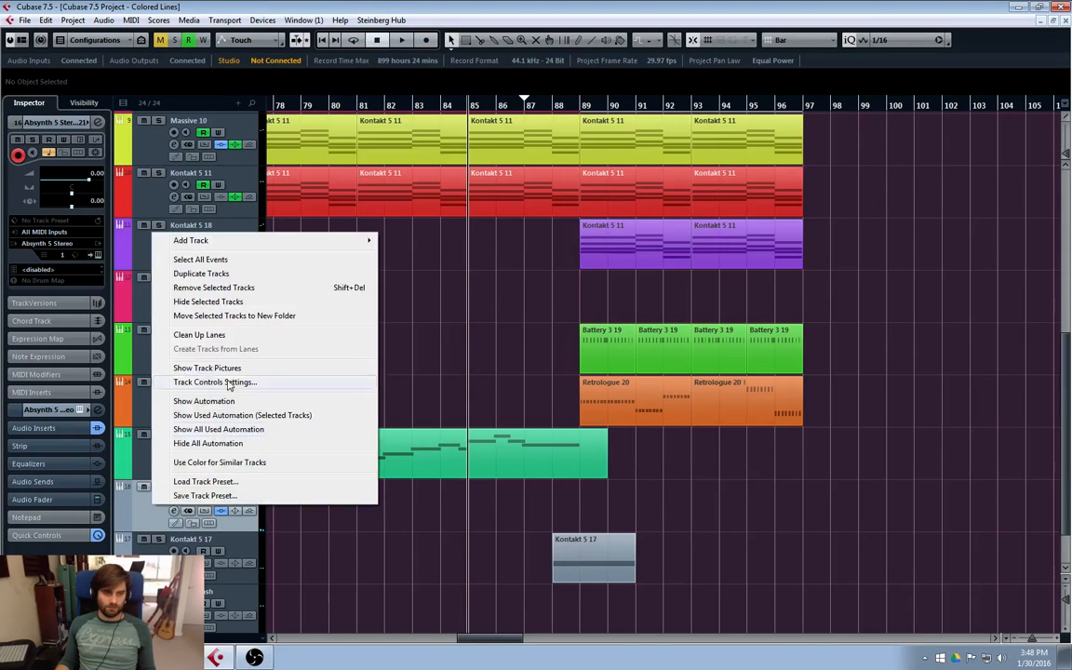
left_click(197, 289)
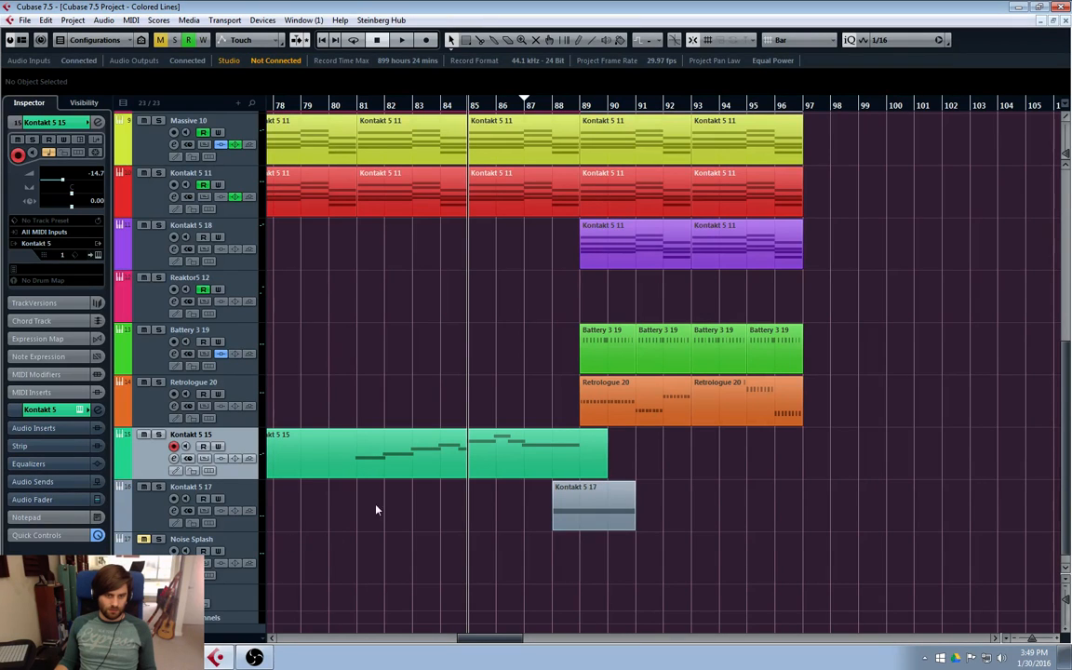
- Add one Kontakt 5 instrument track below Kontakt 5 15 and enlarge its height to match the neighbouring tracks
scroll(319, 587, "down", 1)
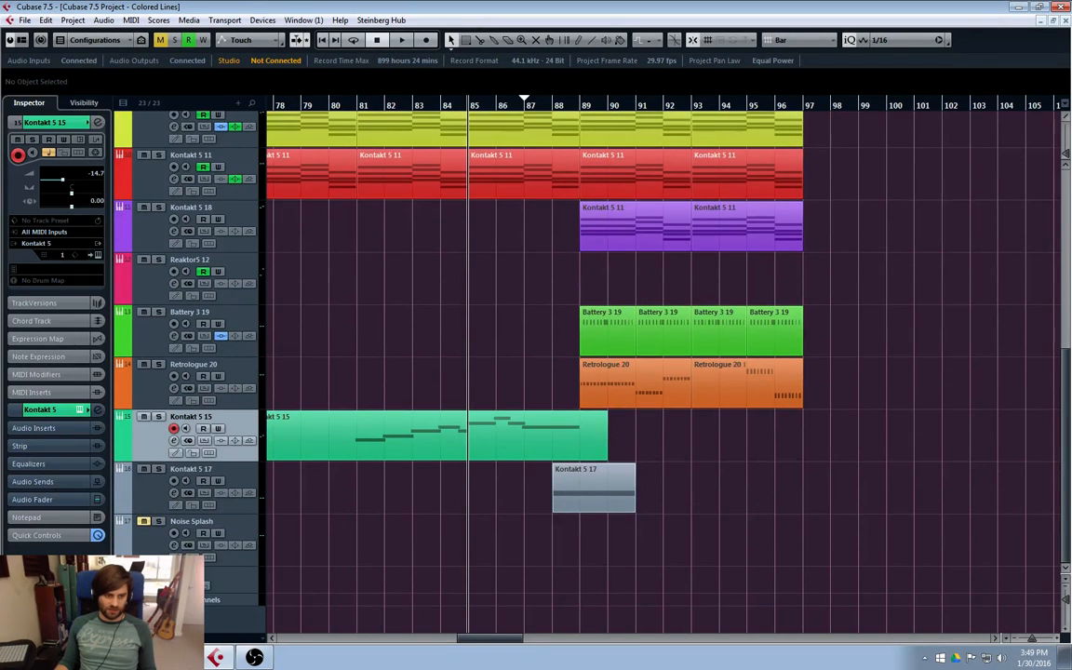
right_click(161, 360)
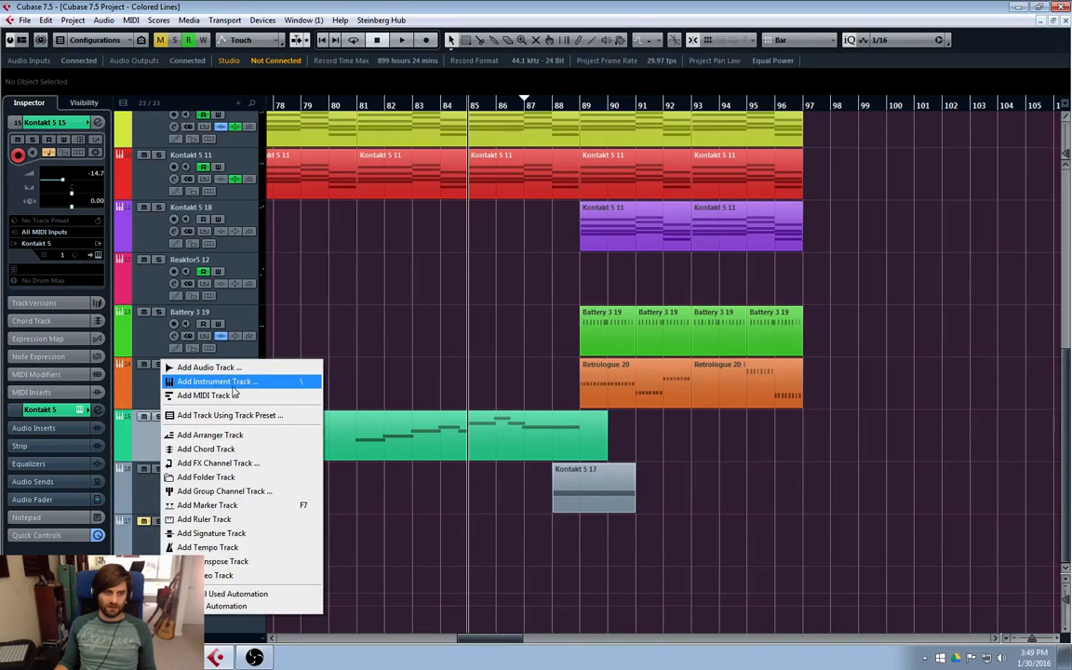
left_click(232, 383)
left_click(526, 348)
left_click(464, 495)
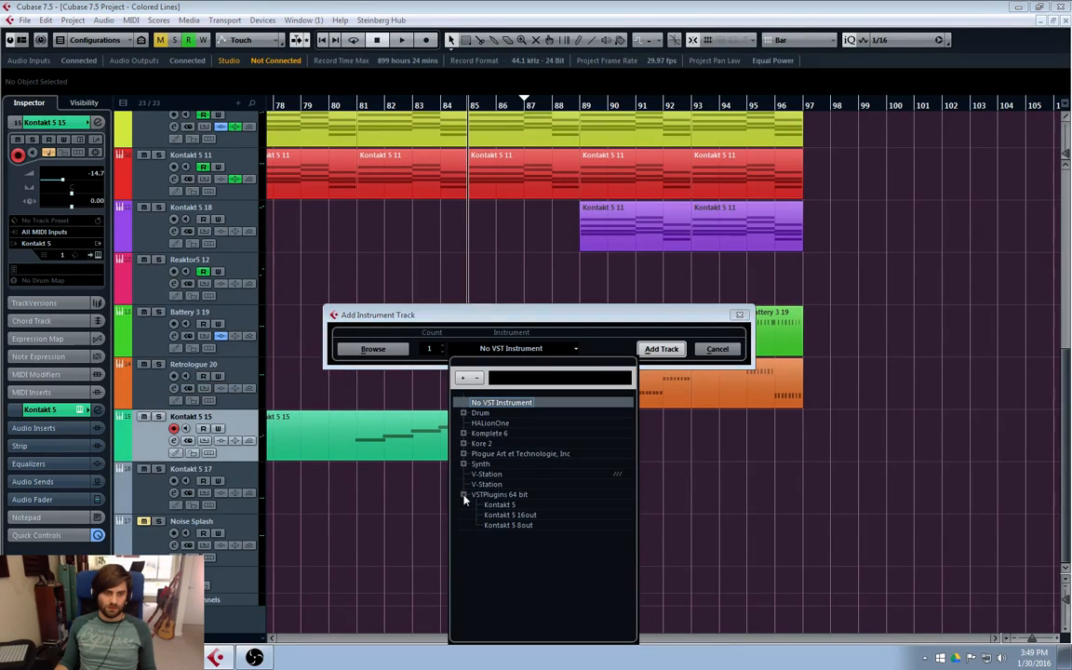
left_click(495, 505)
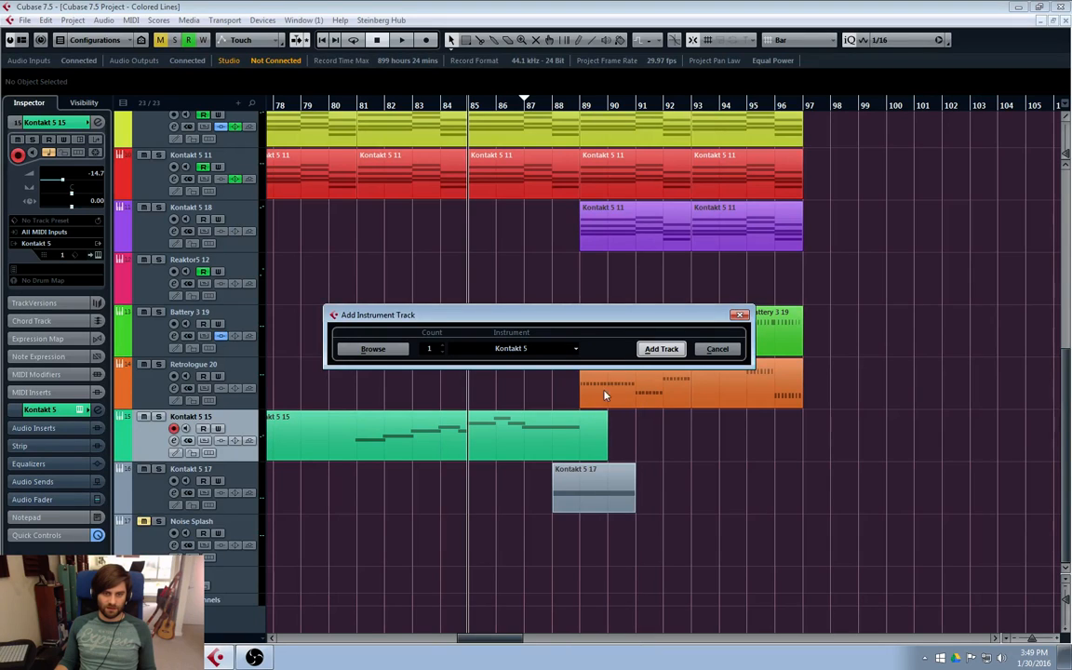
left_click(661, 349)
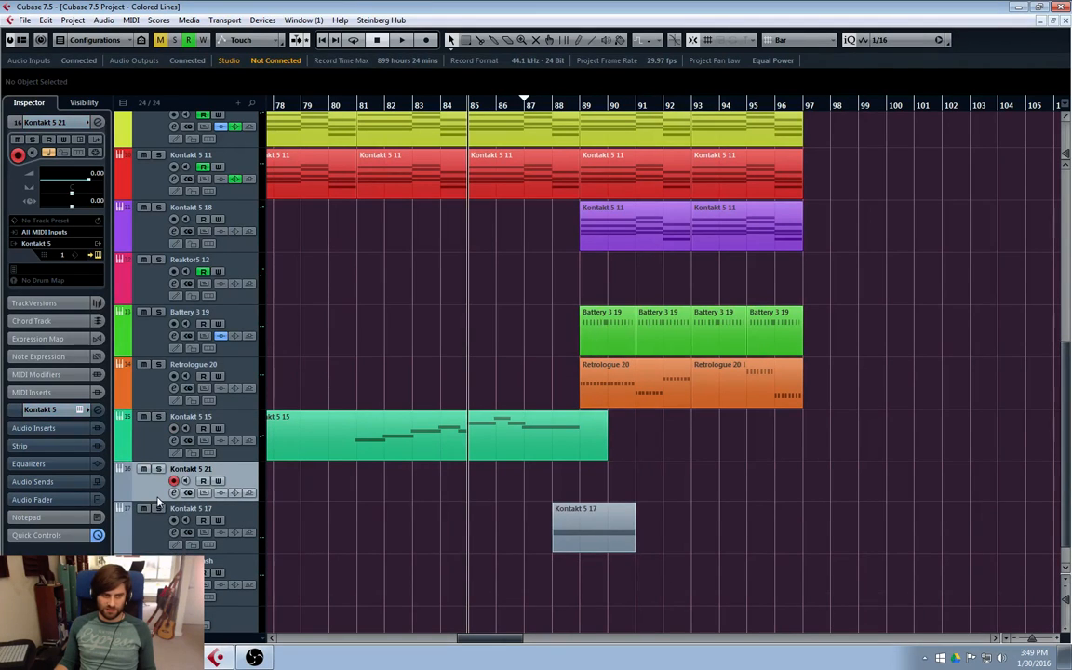
left_click_drag(159, 504, 159, 518)
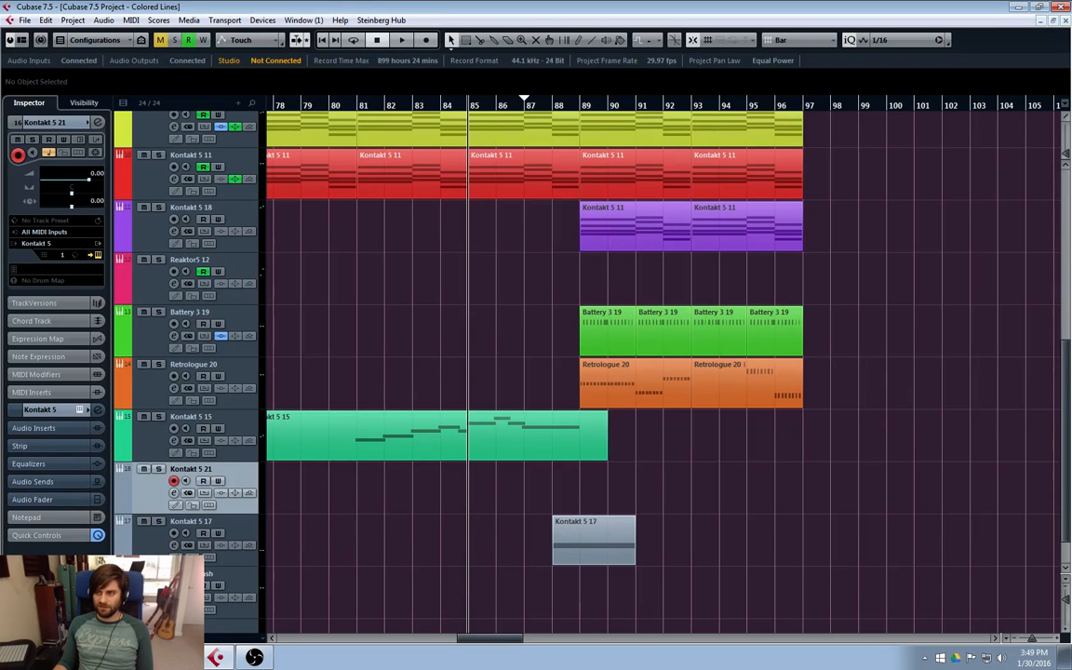
- Bring the new track's Kontakt window fully into view and switch its browser from the libraries to the file folders
left_click_drag(1070, 252, 509, 63)
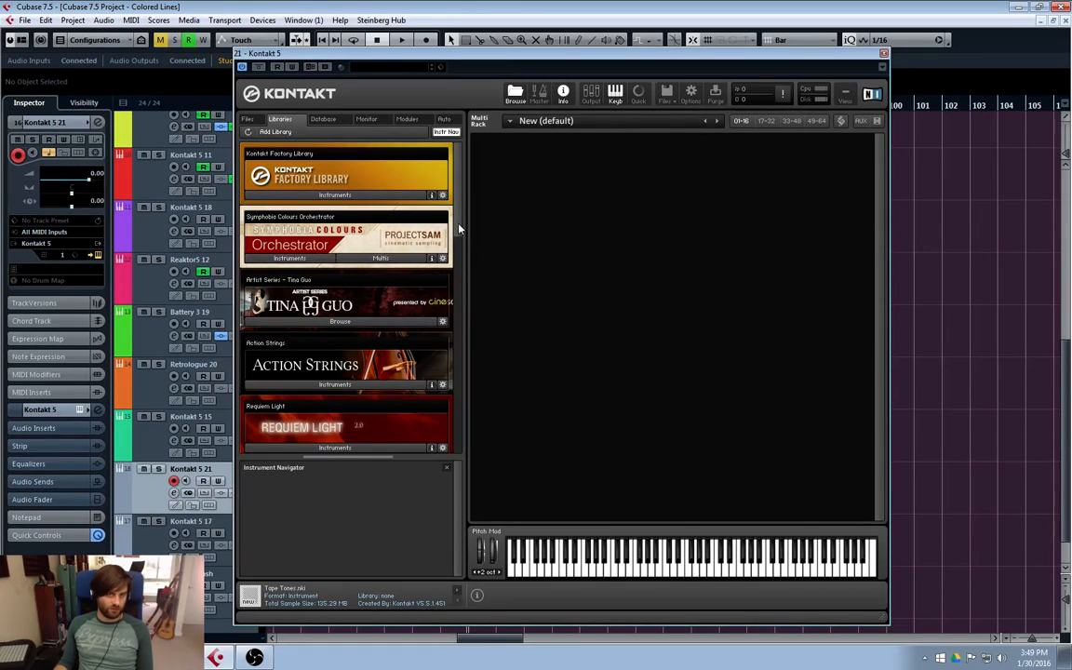
left_click_drag(459, 225, 457, 175)
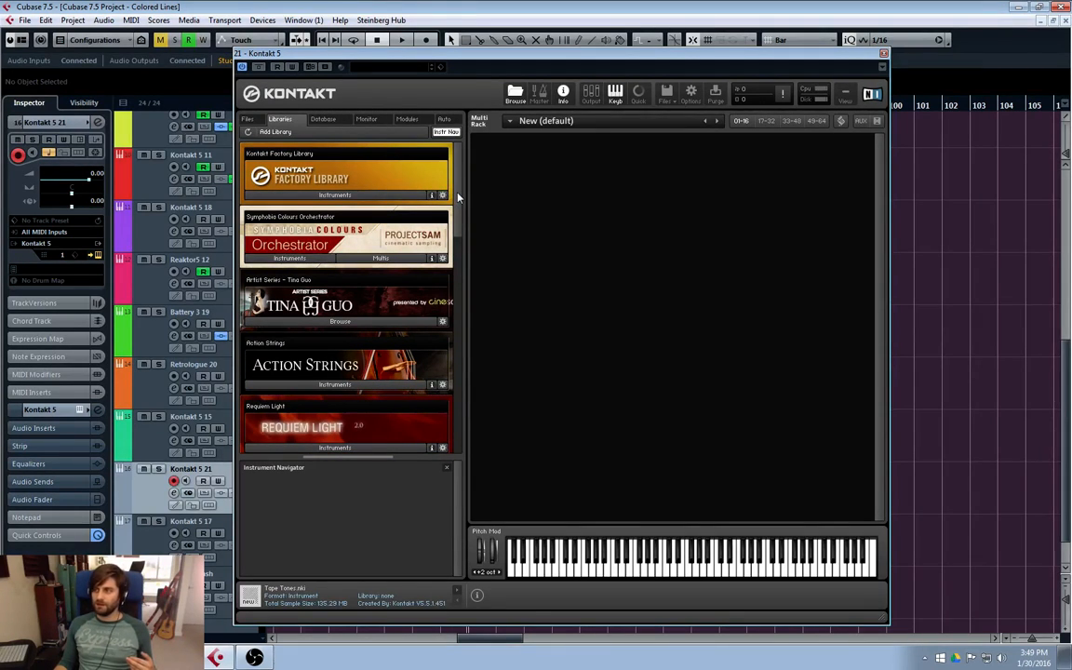
left_click_drag(458, 197, 459, 162)
left_click(251, 119)
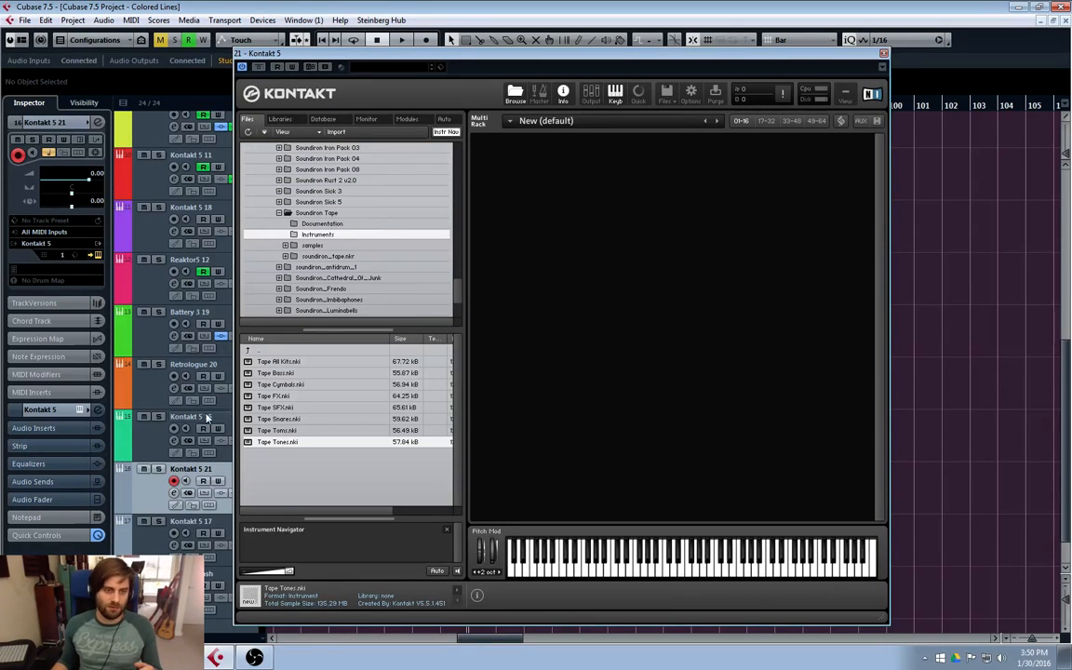
- Collapse the Soundiron Tape folder and look through the sample library folders for another instrument
scroll(355, 279, "up", 5)
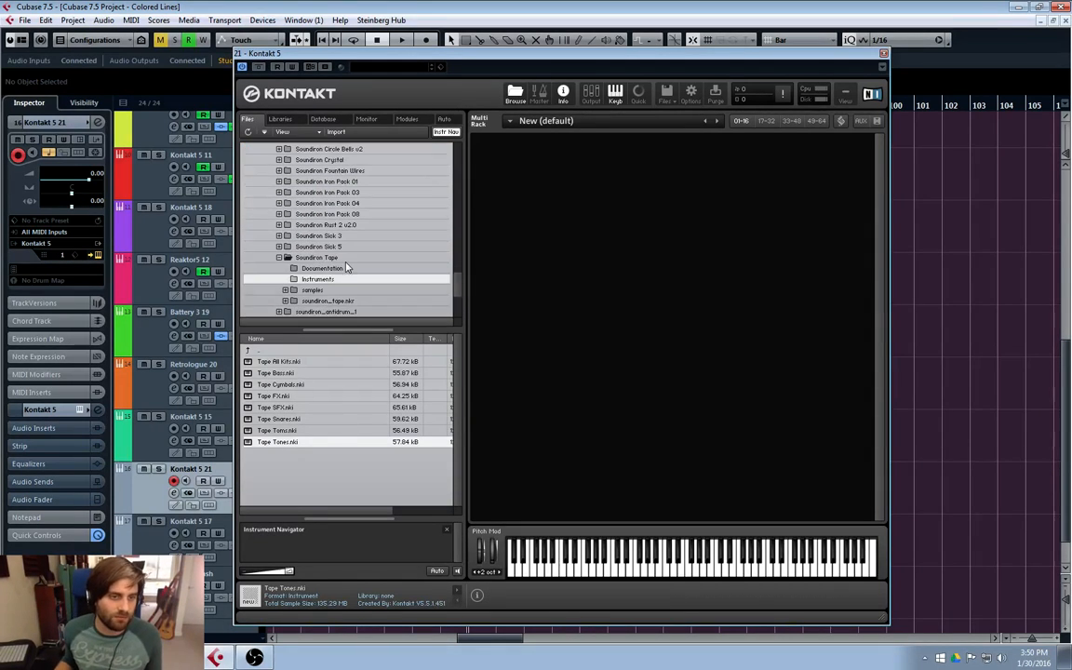
left_click(279, 264)
scroll(351, 279, "up", 10)
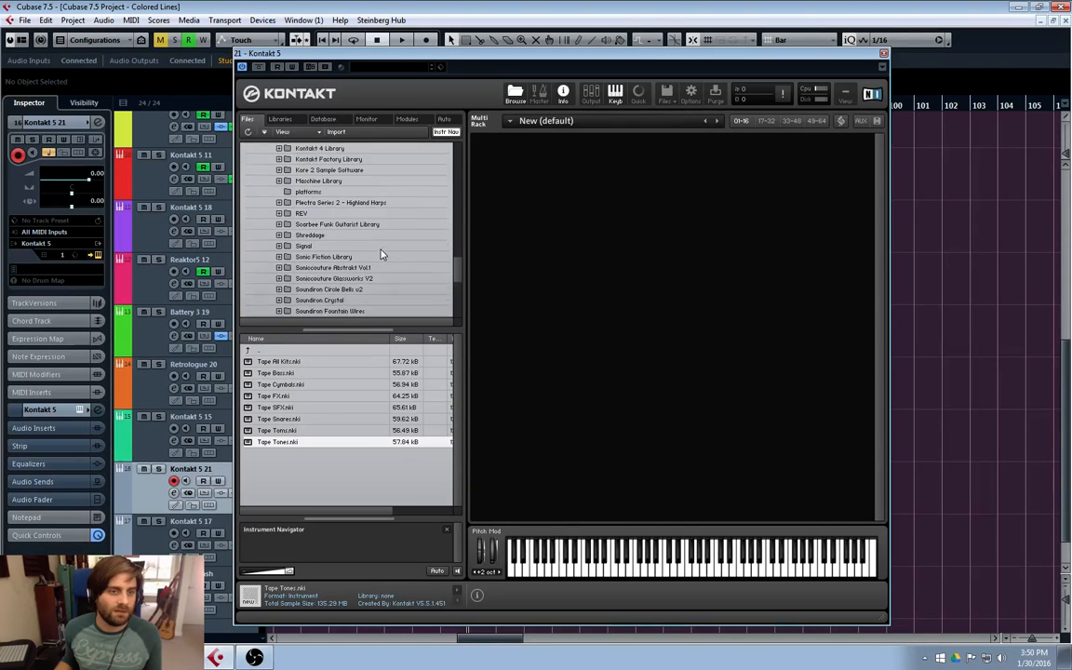
scroll(455, 255, "up", 10)
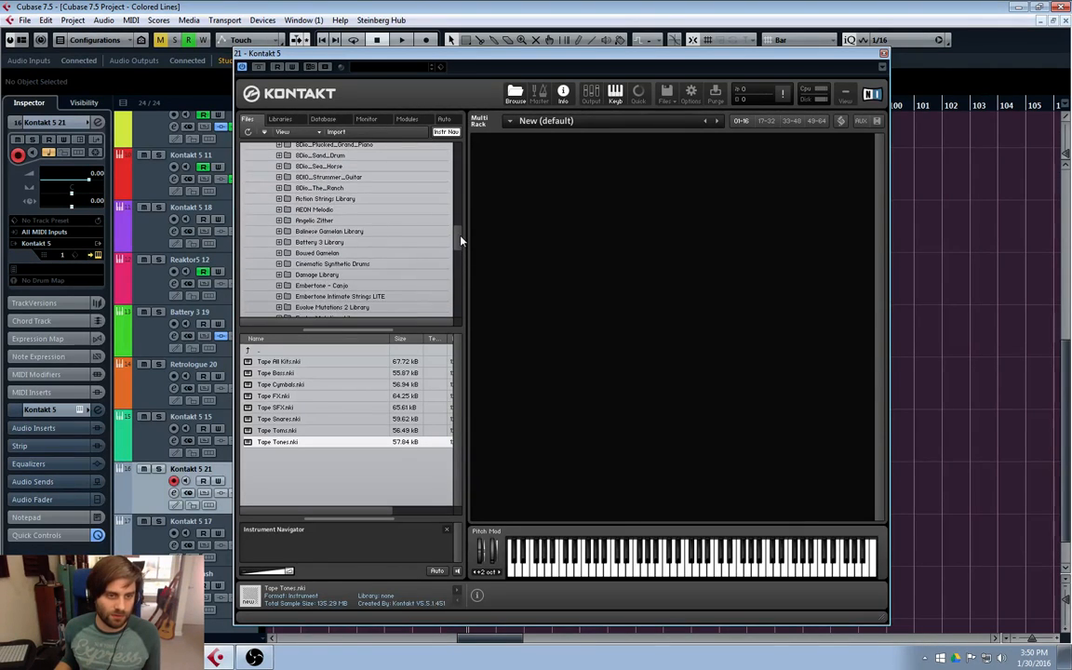
left_click_drag(455, 254, 455, 272)
left_click_drag(457, 275, 444, 303)
scroll(322, 193, "up", 4)
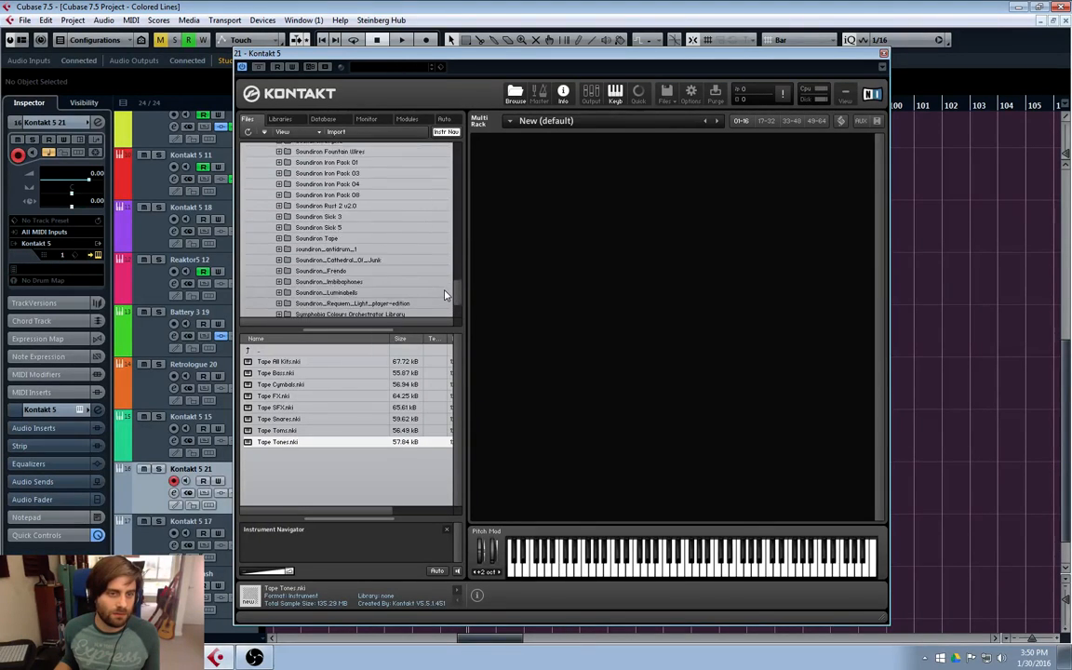
- Try out the Crystal All Kits instrument from the Soundiron Crystal library and remove it from the rack
left_click(319, 193)
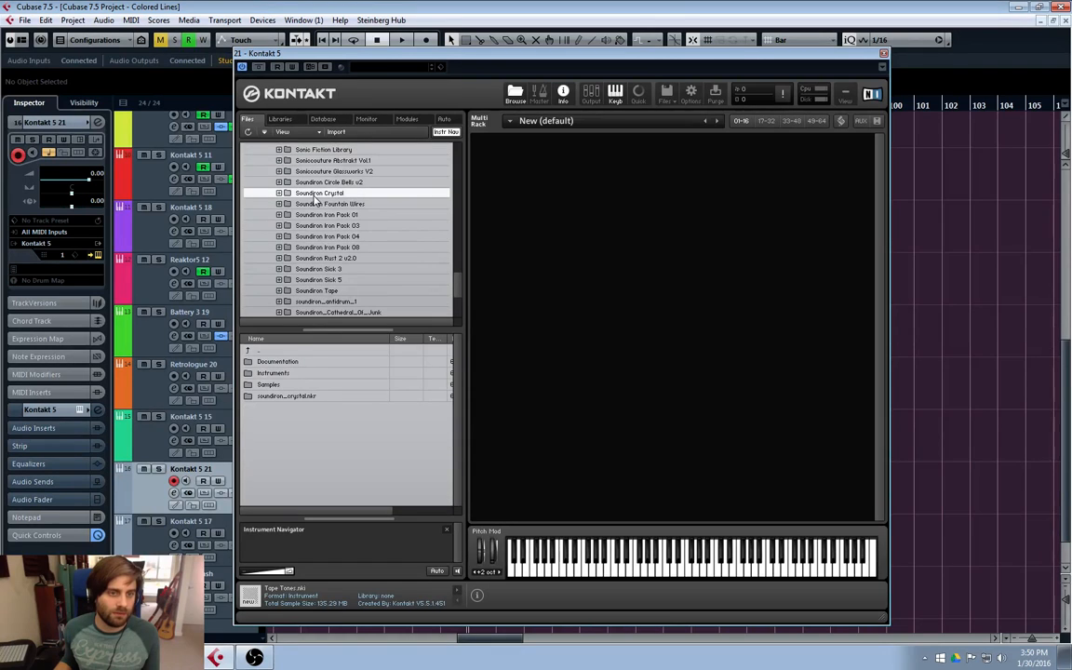
double_click(299, 372)
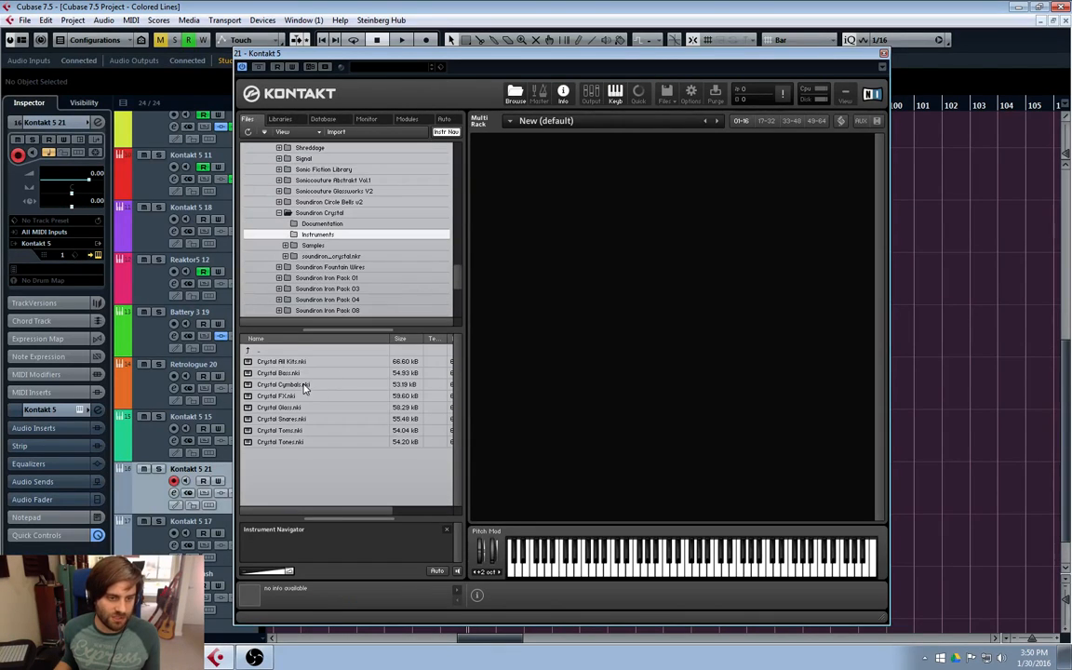
left_click(300, 363)
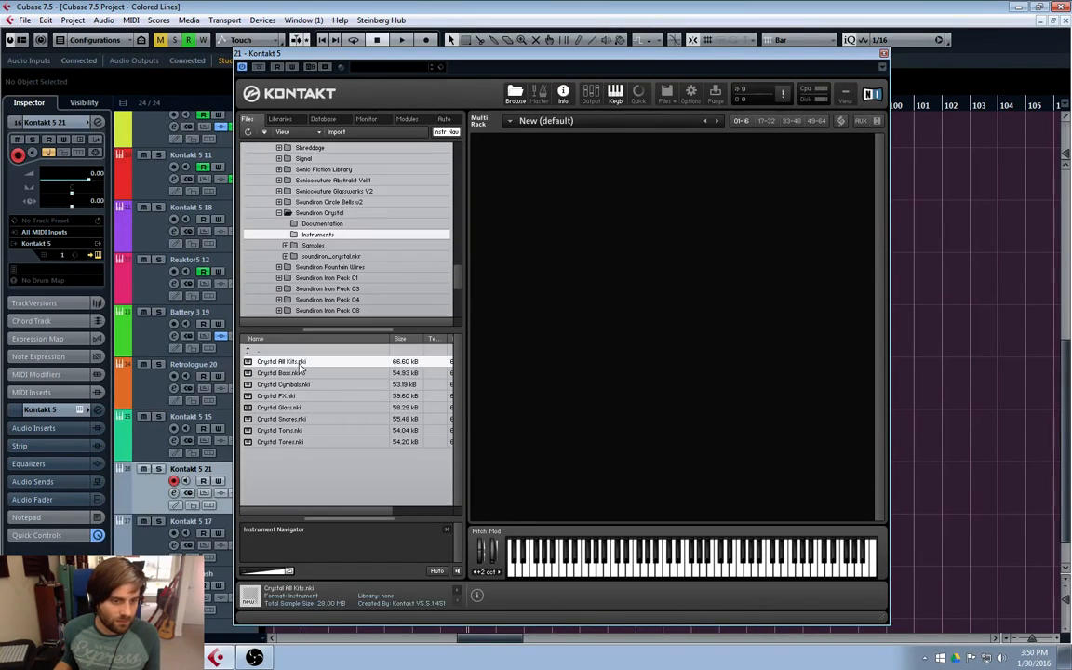
double_click(299, 363)
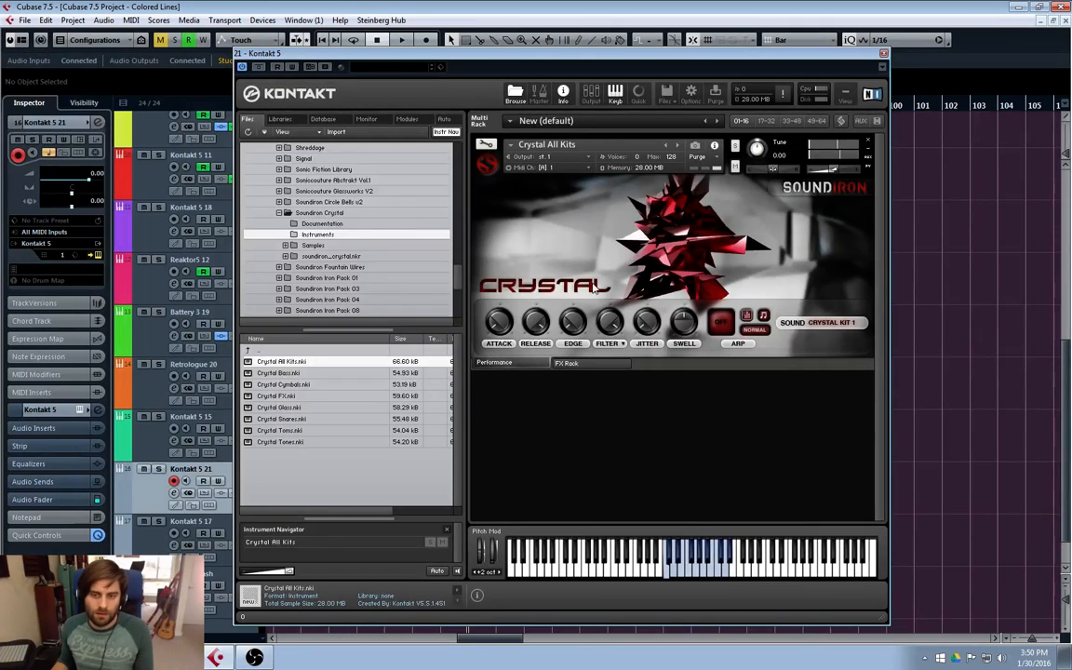
left_click(868, 143)
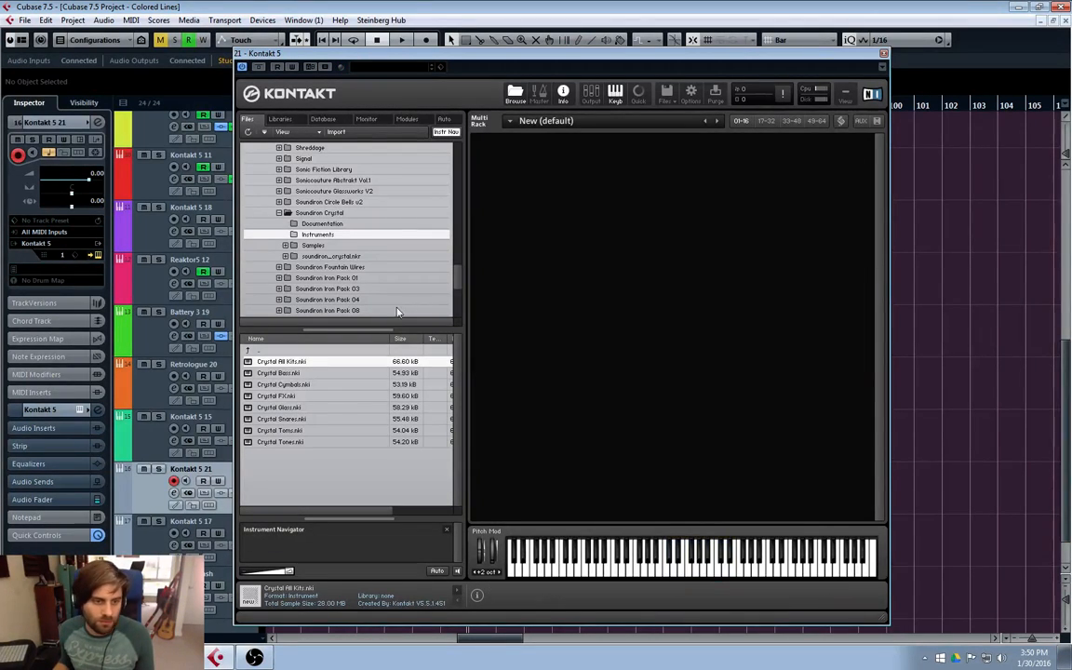
- Load Crystal Snares into the rack, shape its sound with Edge and Jitter at 0% plus Release and Filter adjustments, and close Kontakt
double_click(281, 419)
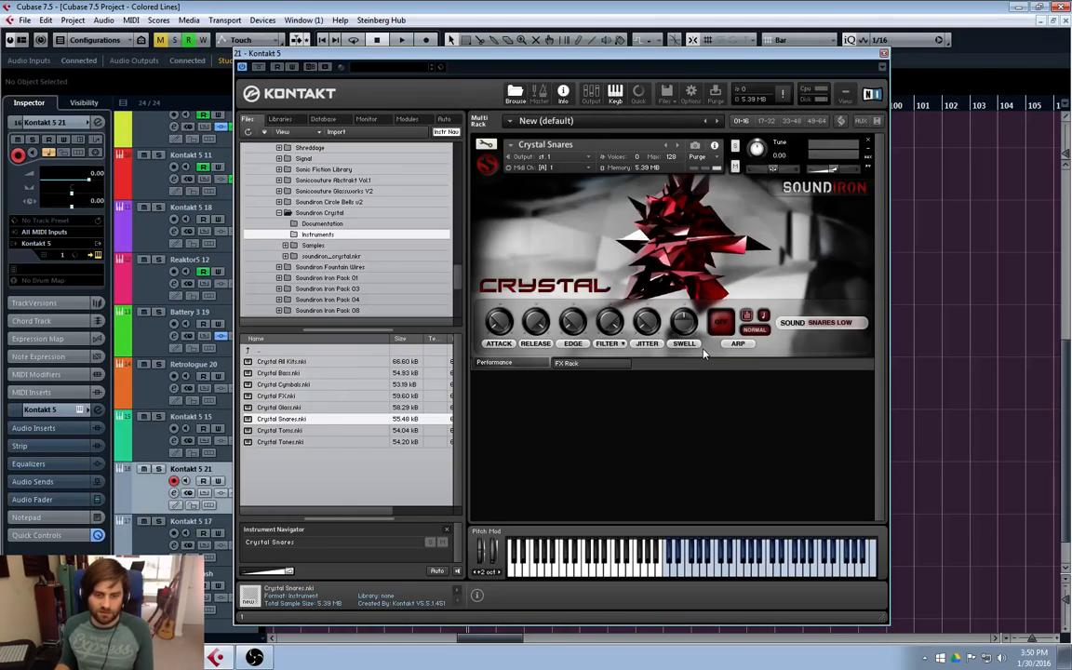
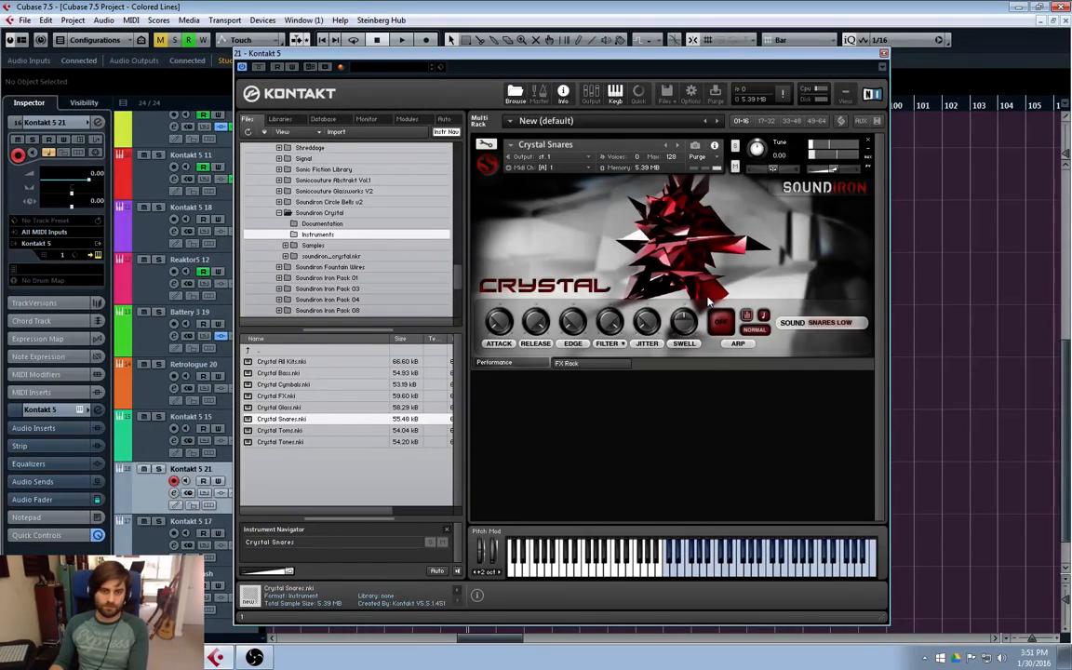
left_click_drag(575, 323, 588, 380)
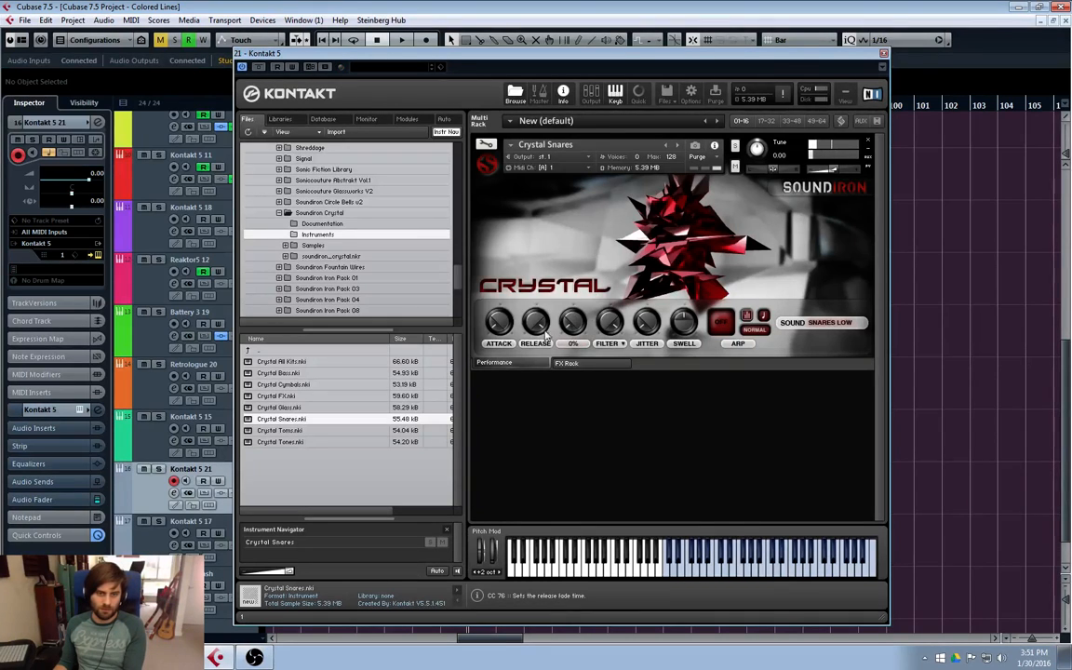
left_click_drag(537, 327, 538, 269)
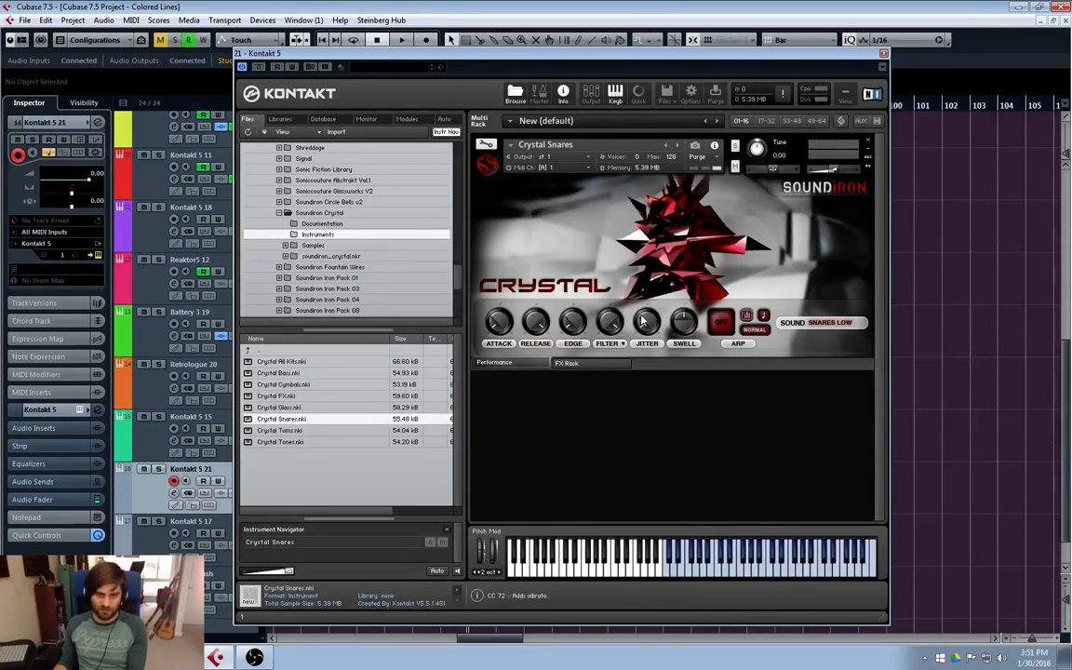
left_click_drag(647, 321, 651, 507)
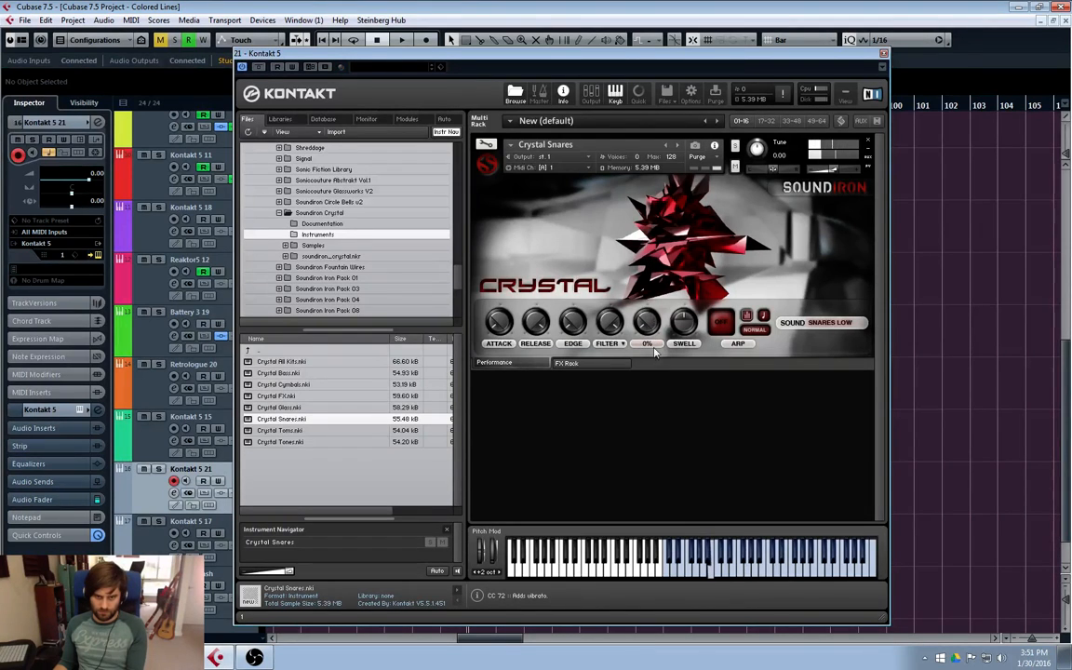
mouse_move(610, 322)
left_mouse_down()
mouse_move(611, 382)
mouse_move(610, 323)
mouse_move(613, 343)
left_mouse_up()
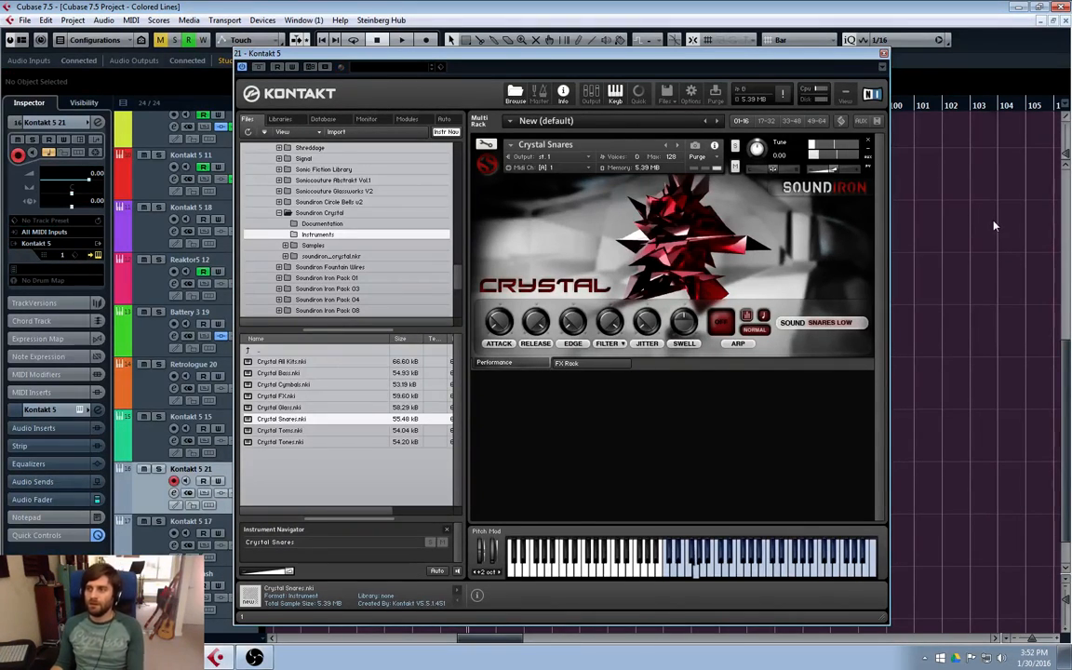
left_click(883, 53)
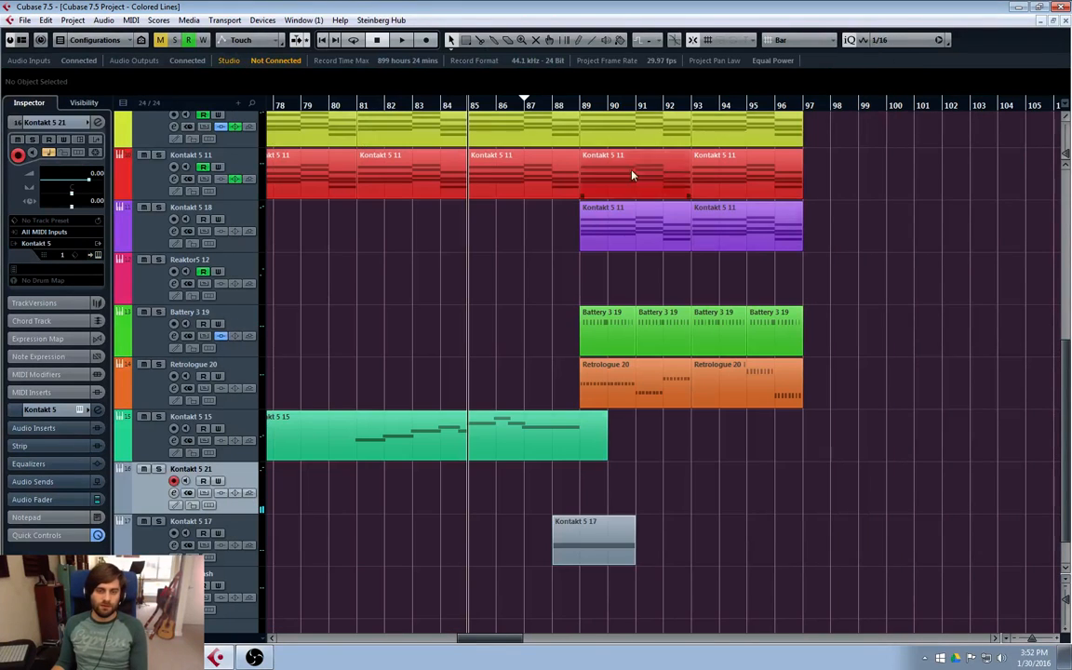
- Record a melodic MIDI part on the Kontakt 5 21 track, starting at bar 87 and stopping around bar 97
left_click(524, 109)
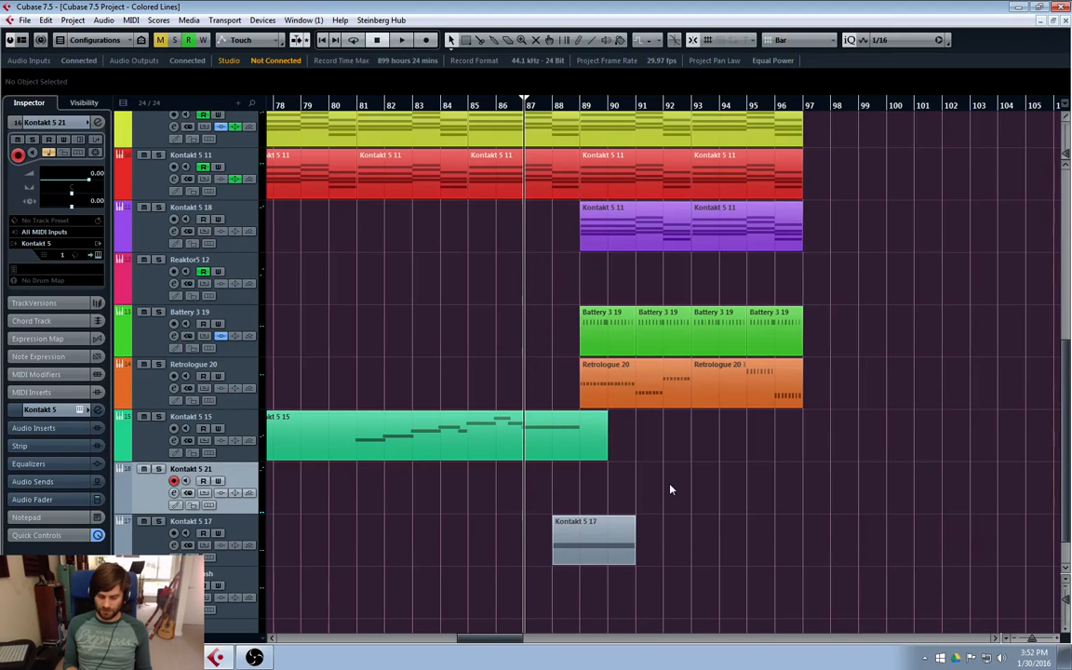
key("KP_Multiply")
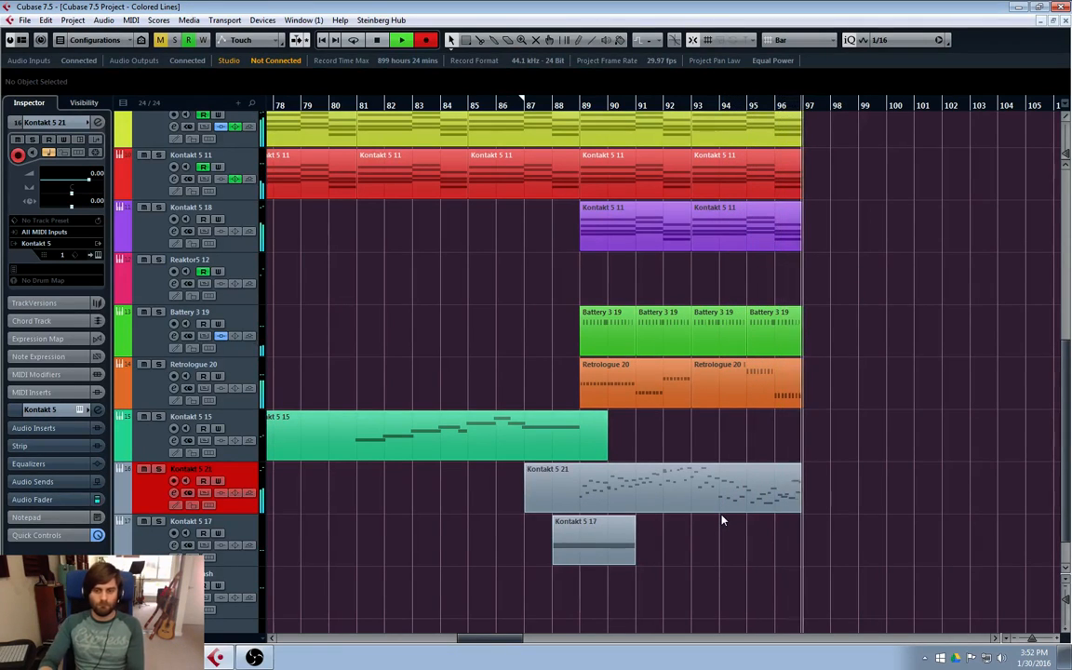
key("space")
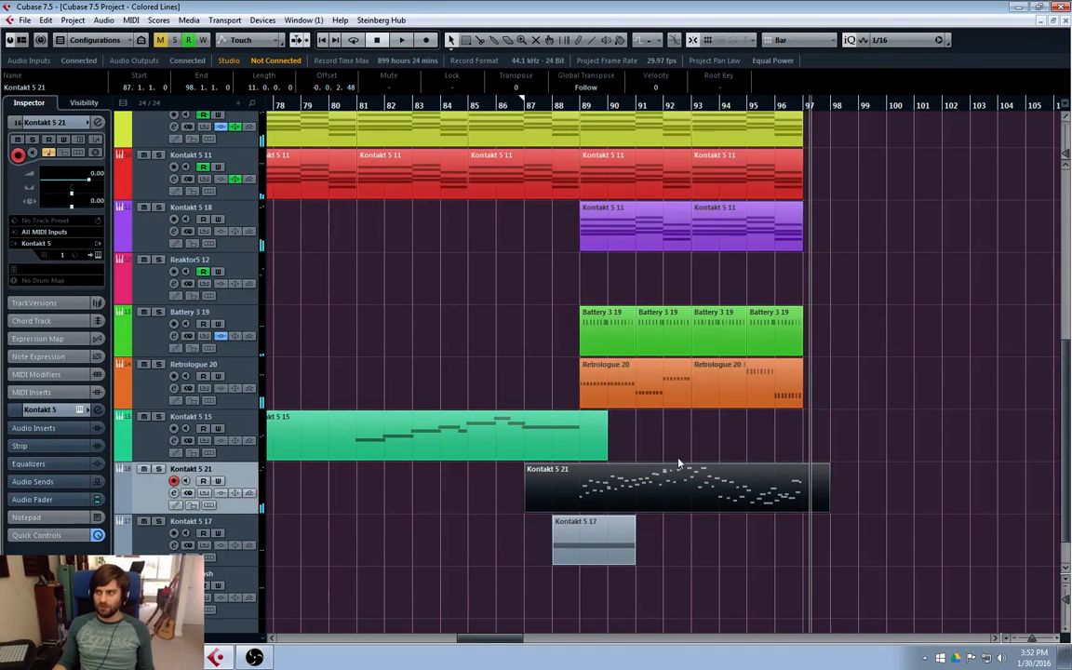
- Quantize all notes of the recorded Kontakt 5 21 part fully to a 1/8 grid, with iterative quantize off
double_click(626, 485)
key("ctrl+a")
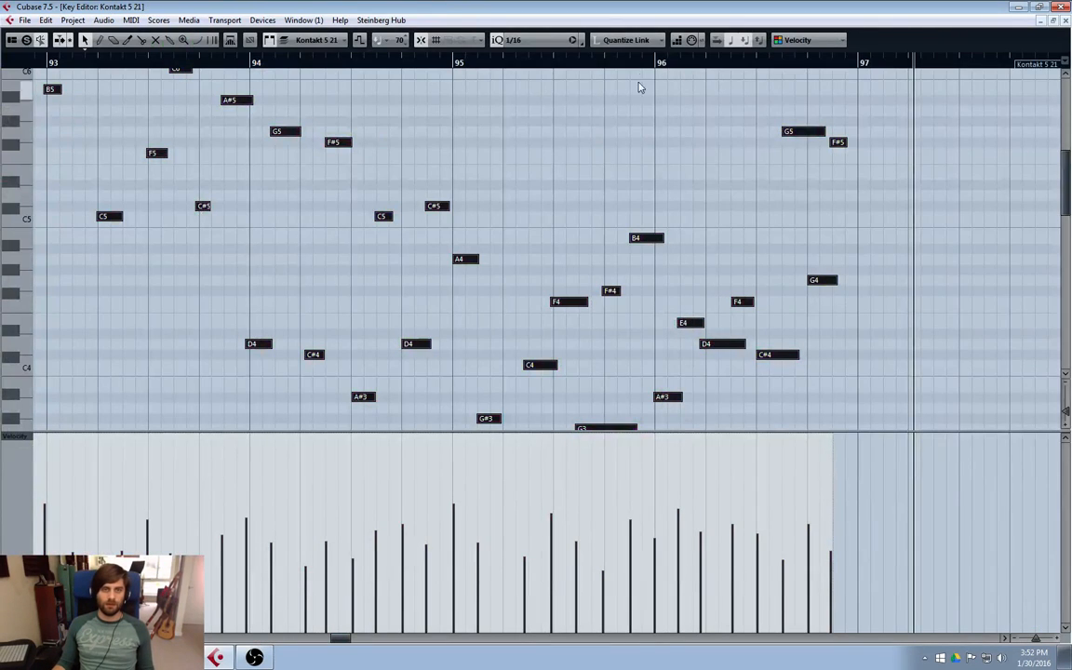
left_click(544, 41)
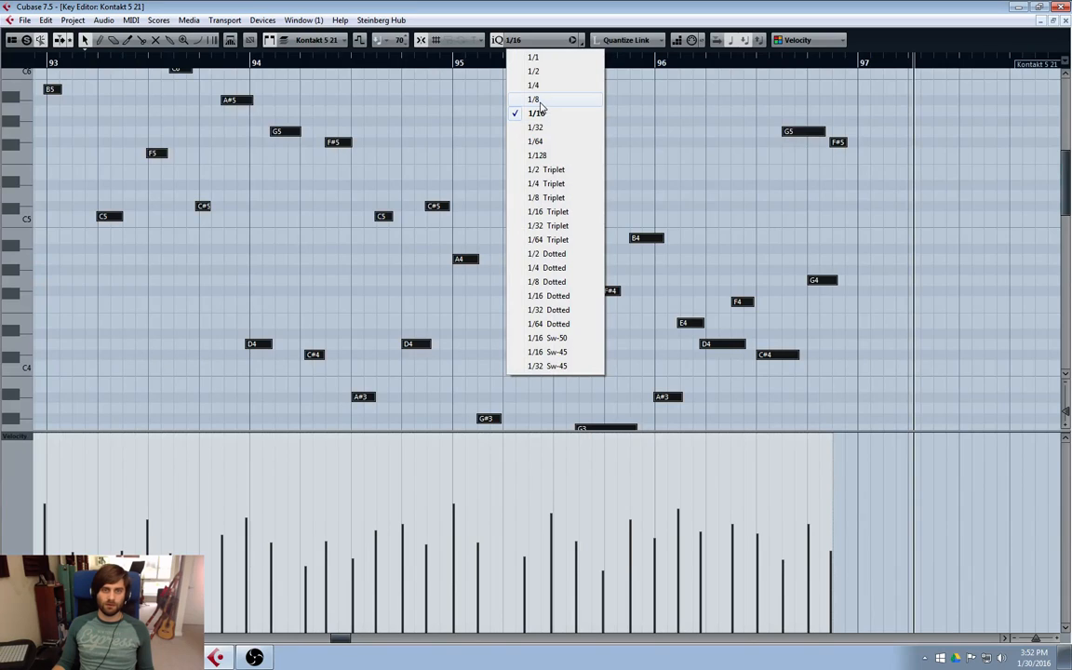
left_click(536, 99)
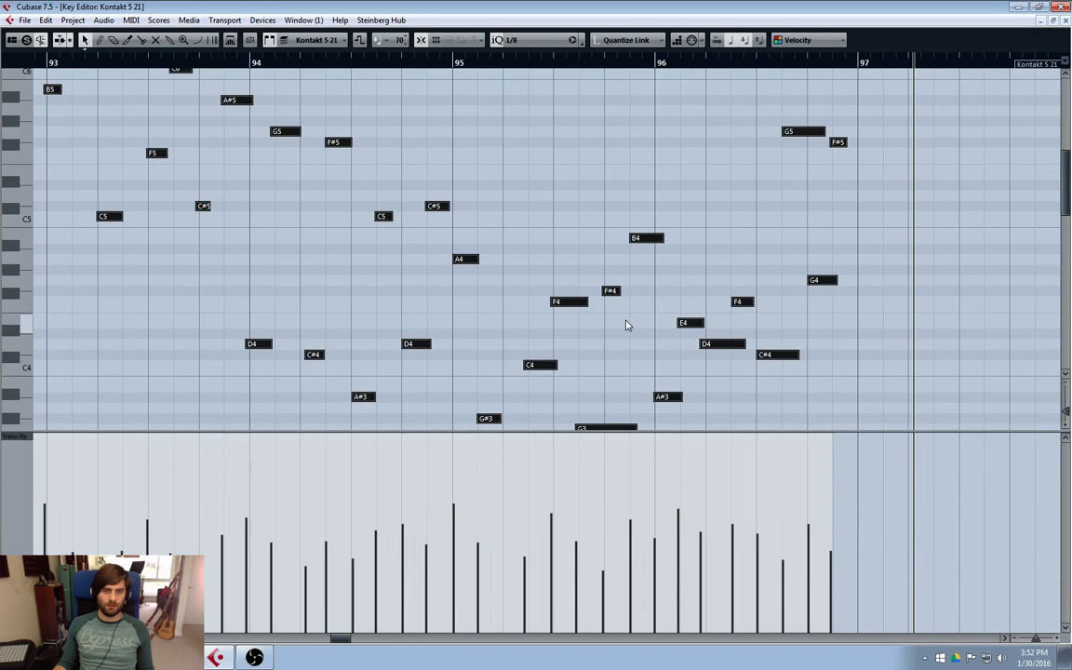
key("q")
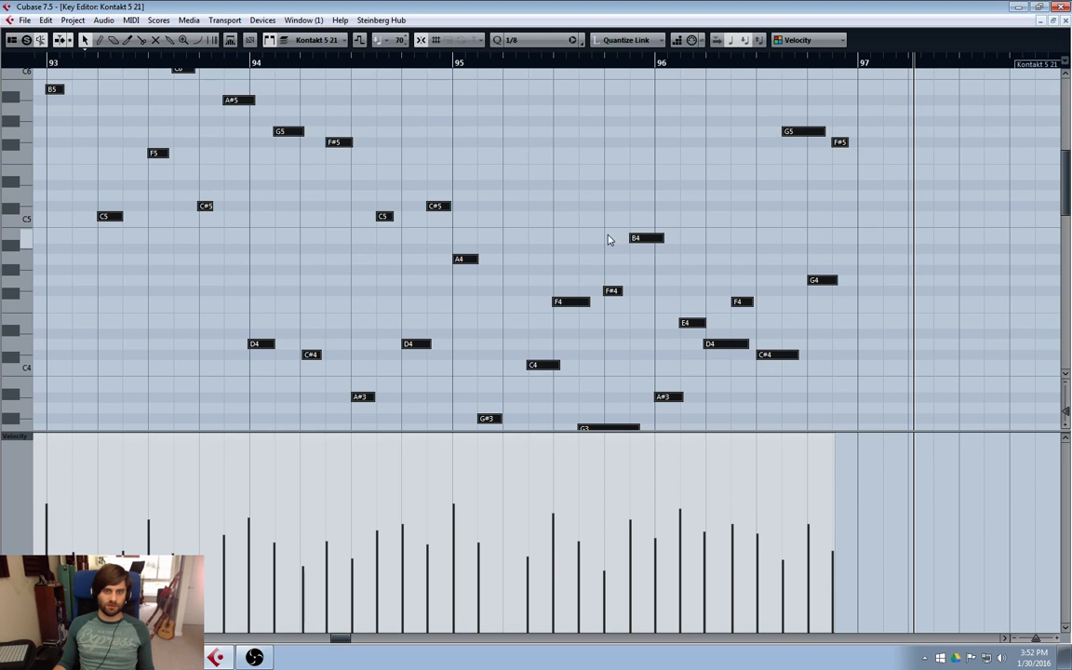
key("ctrl+z")
left_click(532, 176)
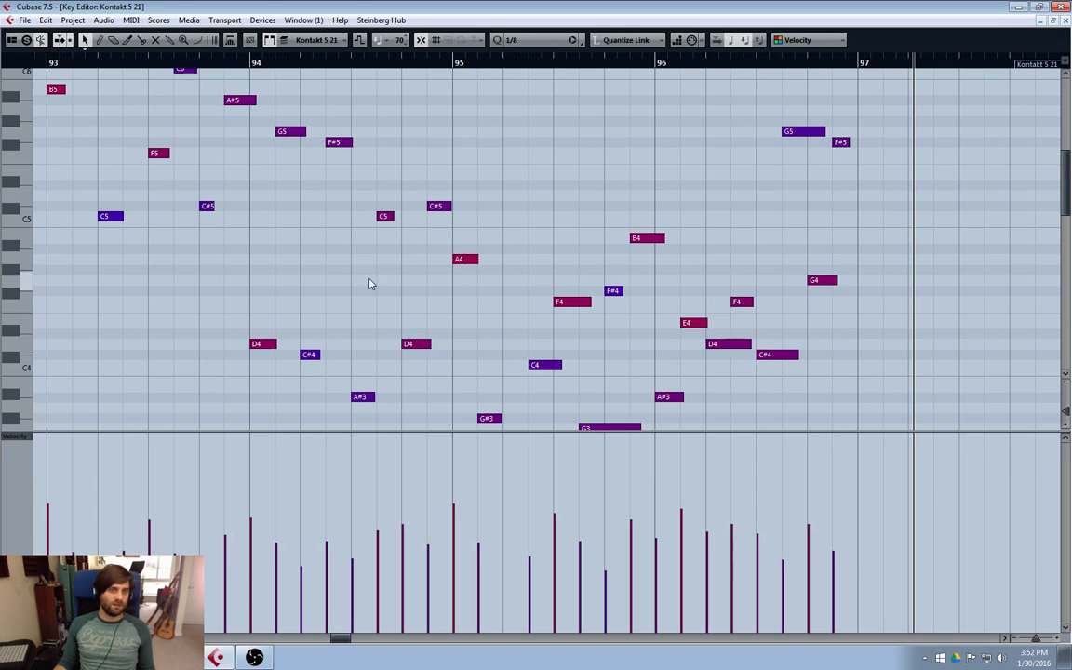
left_click(1065, 21)
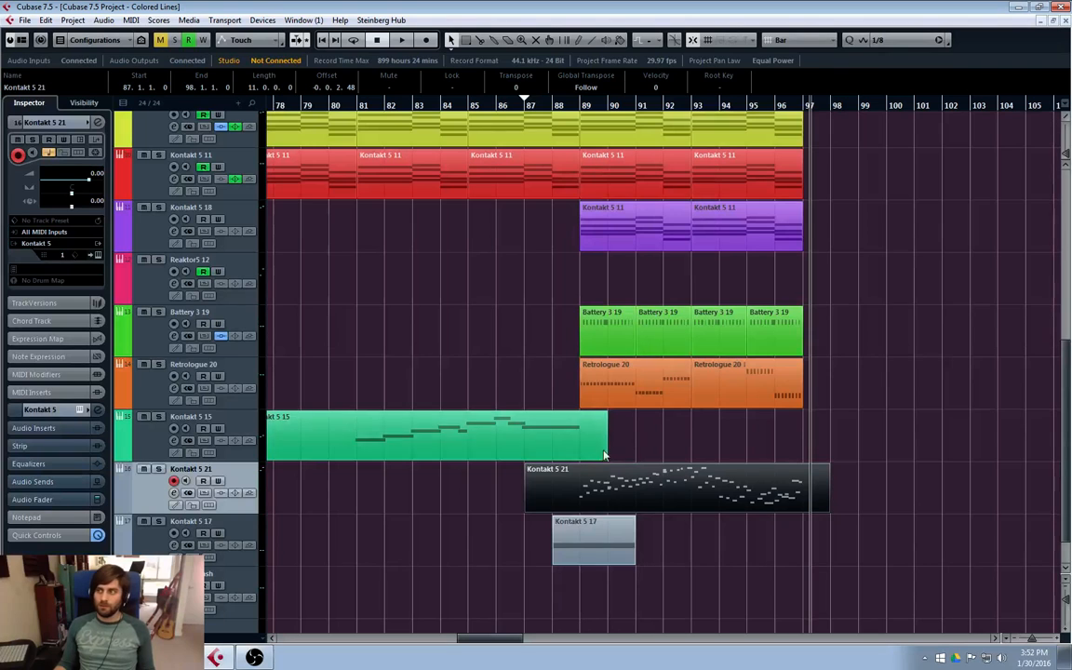
- Trim the Kontakt 5 21 part to run from bar 89 to bar 97 and play it back with the arrangement
mouse_move(574, 510)
left_mouse_down()
mouse_move(816, 517)
mouse_move(530, 511)
mouse_move(539, 498)
mouse_move(579, 507)
left_mouse_up()
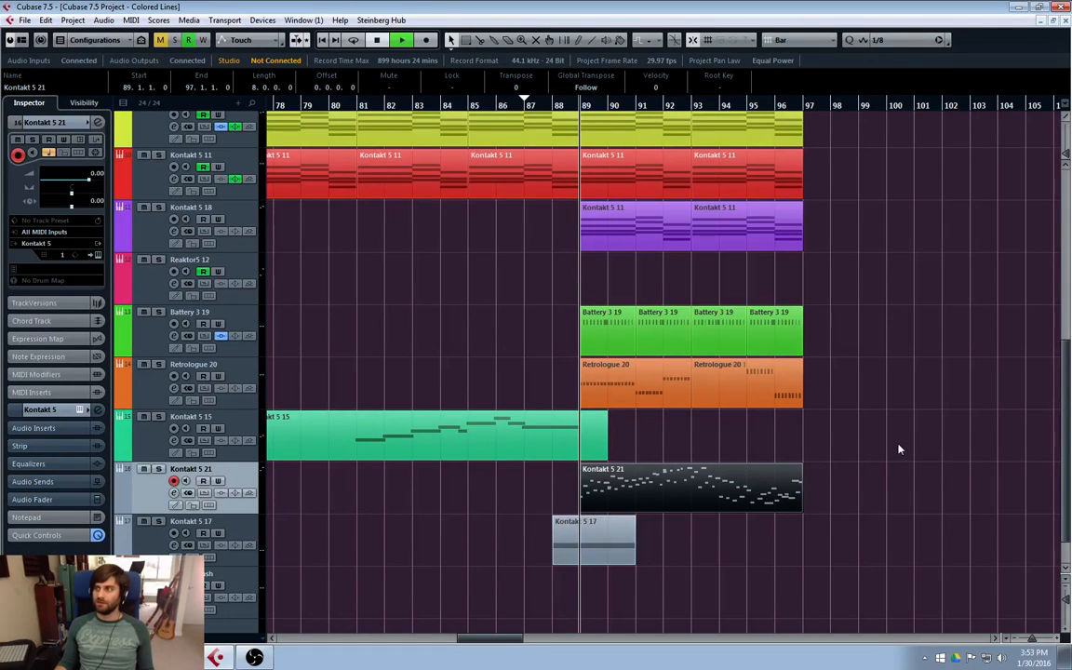
key("space")
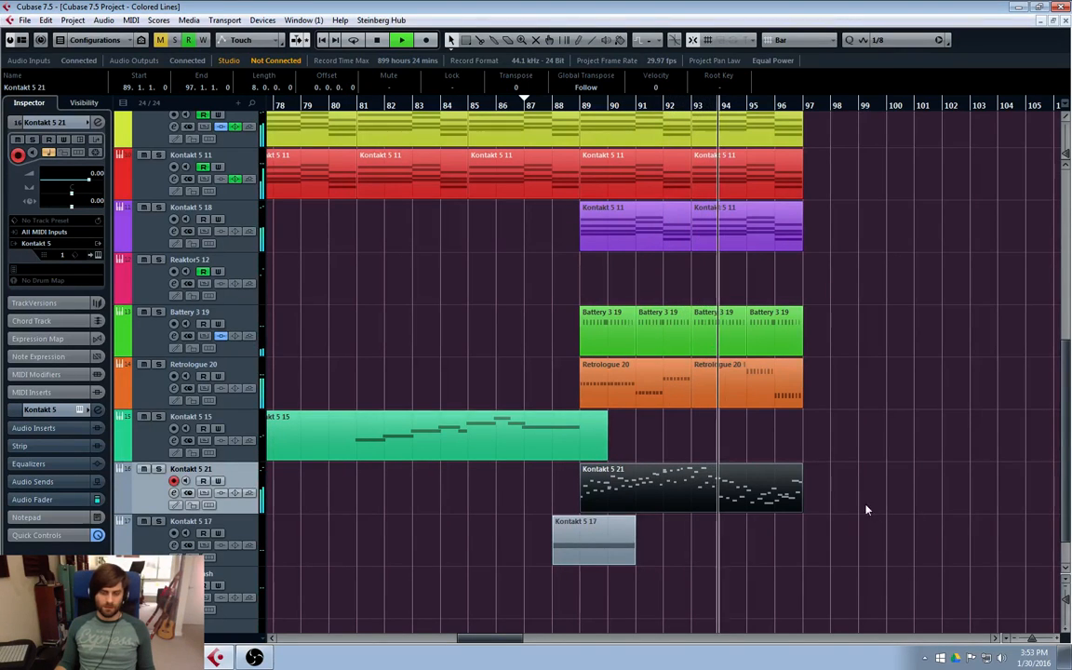
key("space")
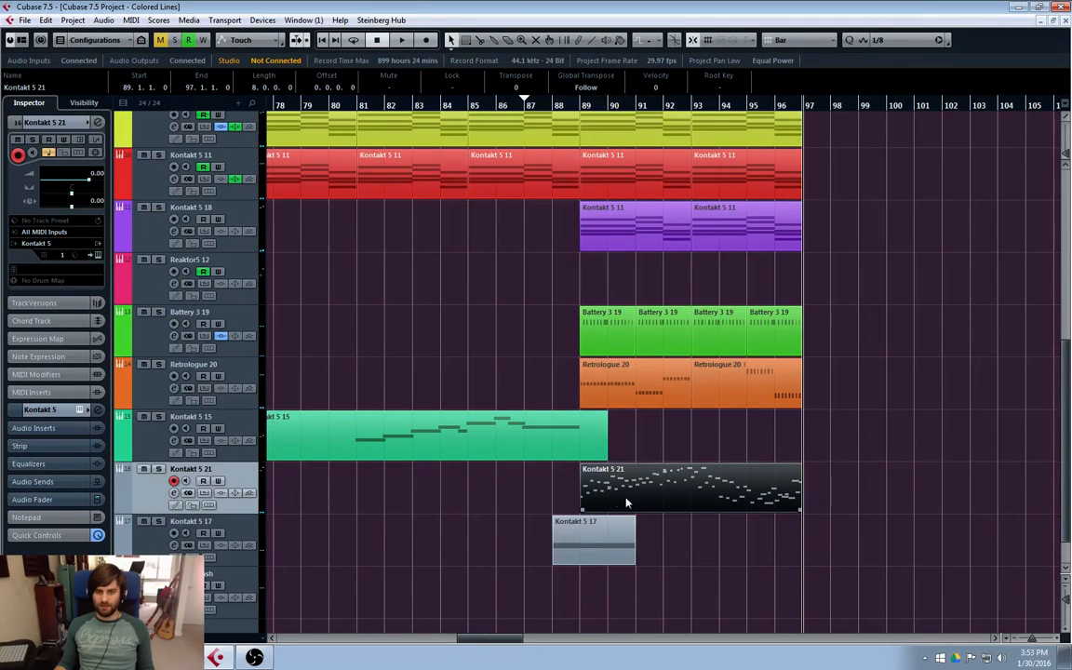
- Move the Kontakt 5 21 part to bar 103 and record a second take on the track from bar 87
left_click_drag(627, 500, 1001, 496)
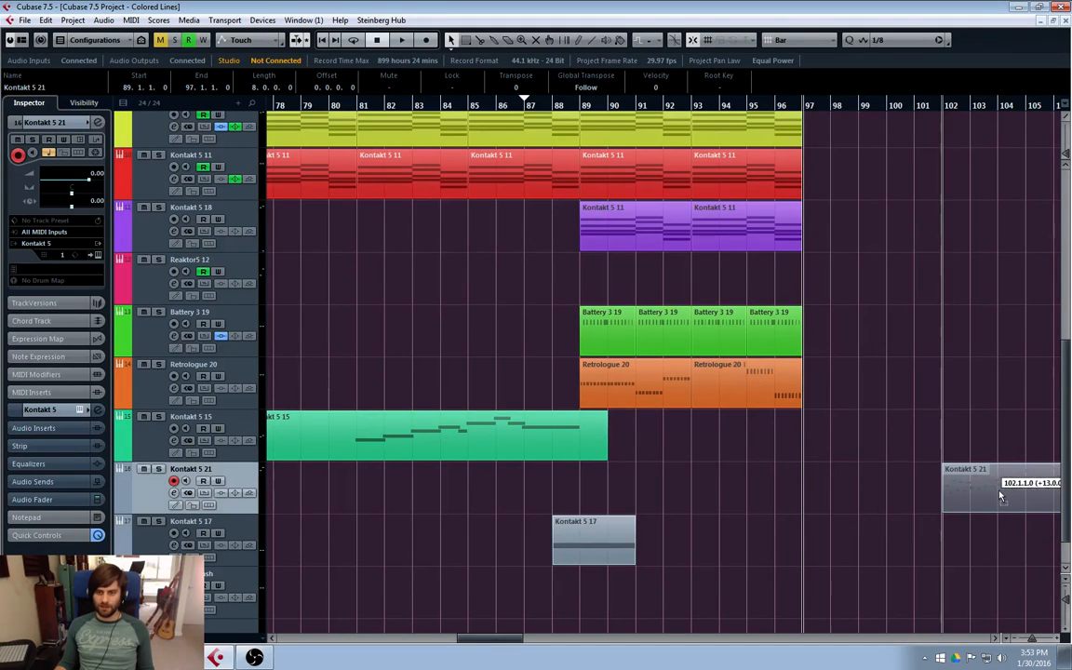
left_click(525, 105)
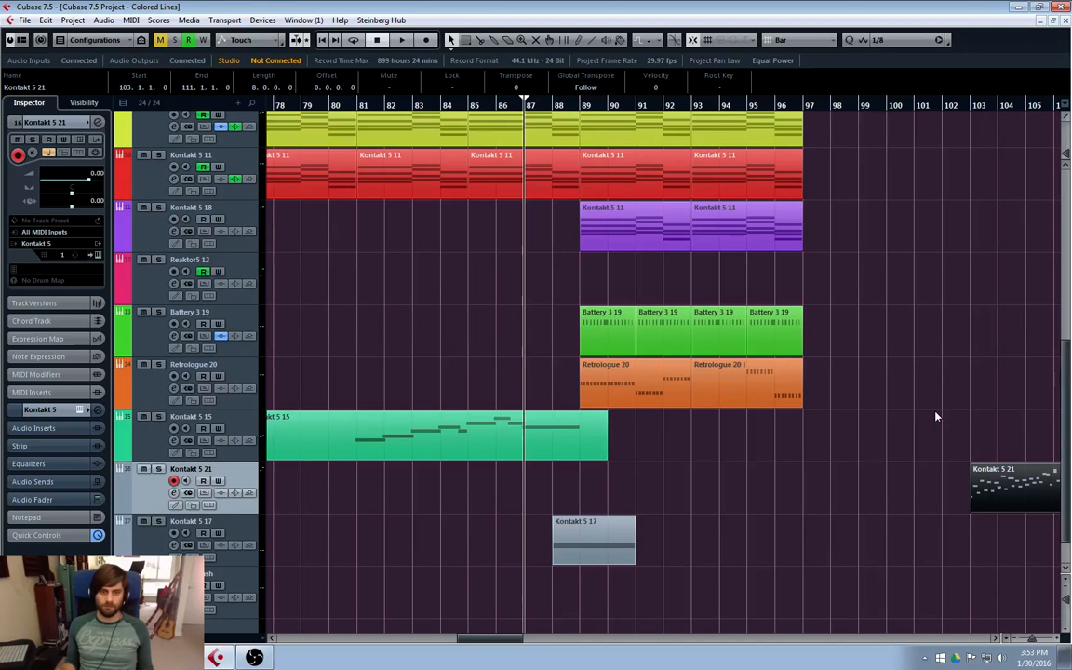
key("KP_Multiply")
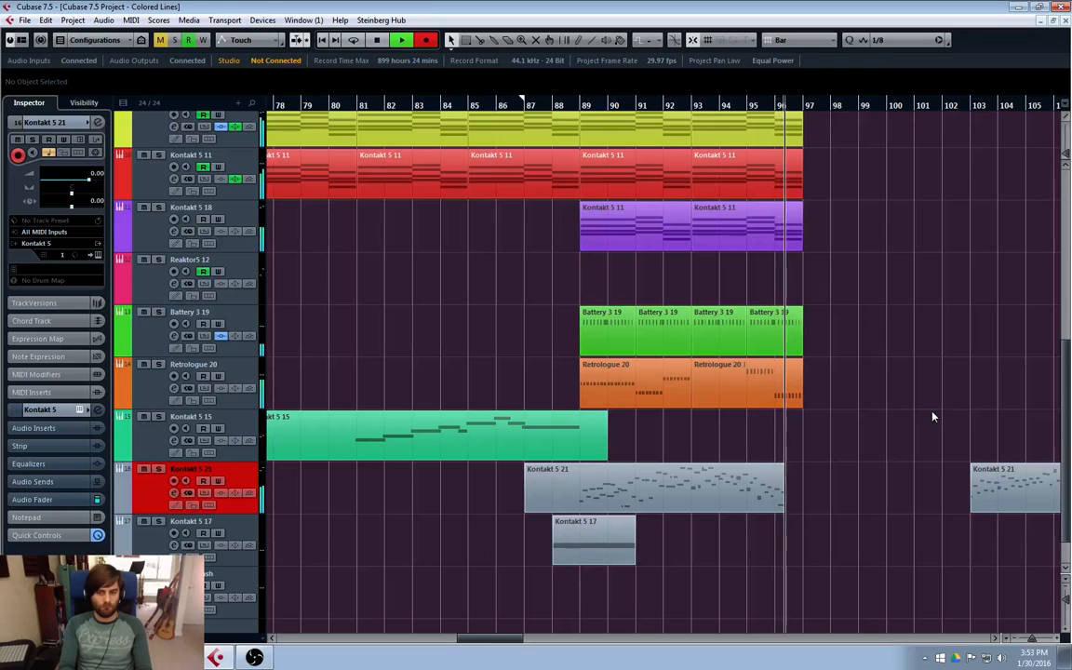
key("space")
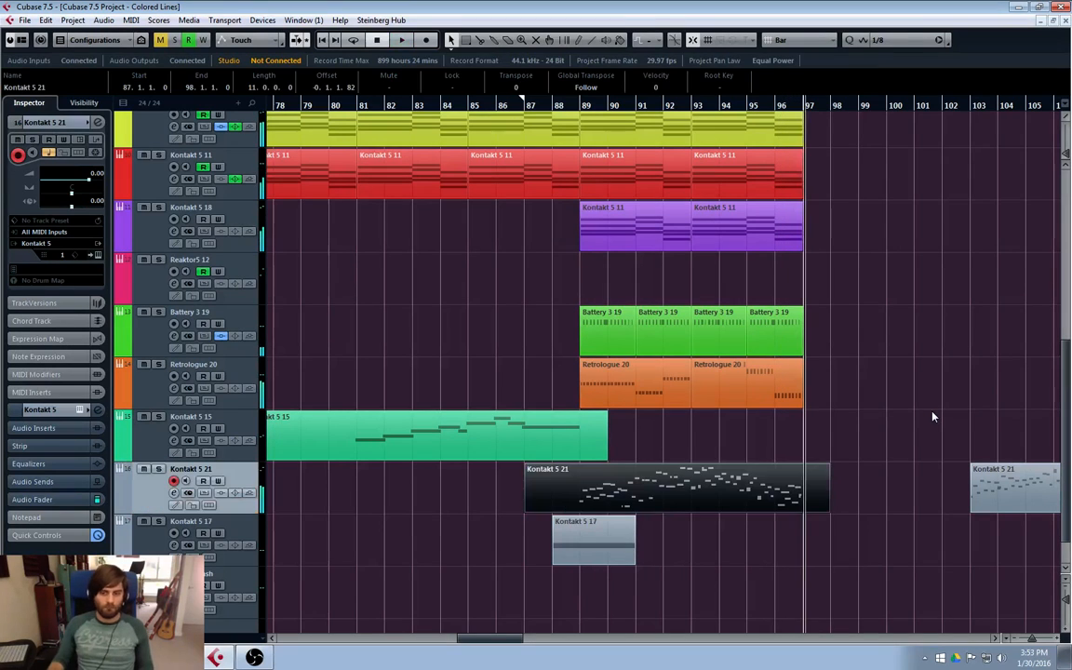
- Open the second take's notes and delete the stray C4 beside D4 and the A4 beside B4 in bar 95
left_click(838, 369)
double_click(730, 479)
key("ctrl+a")
left_click(579, 406)
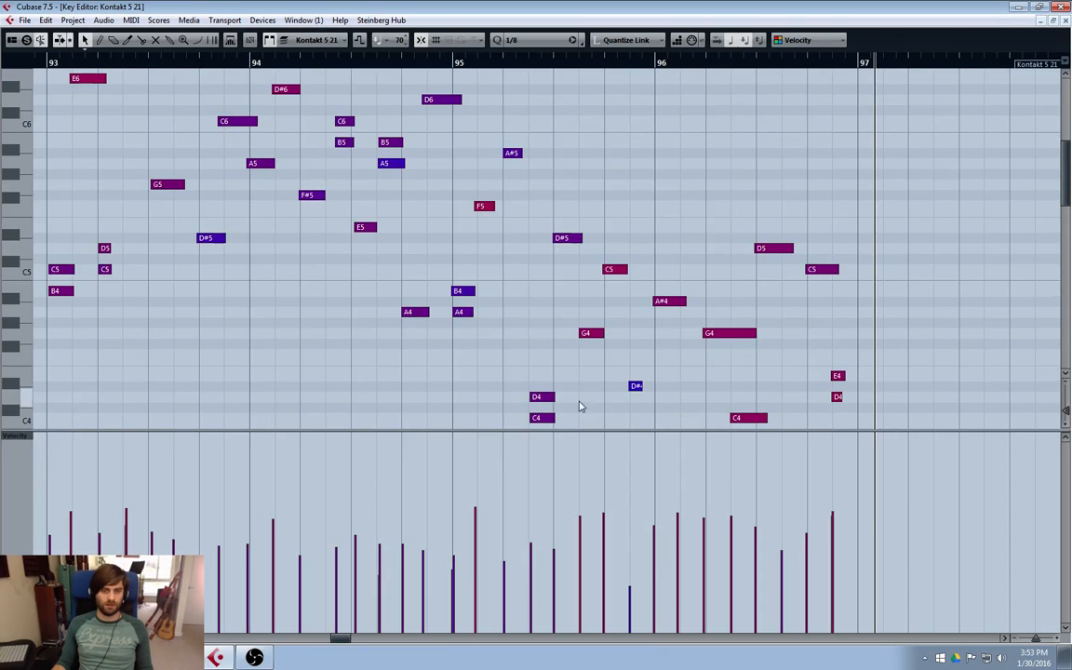
key("Delete")
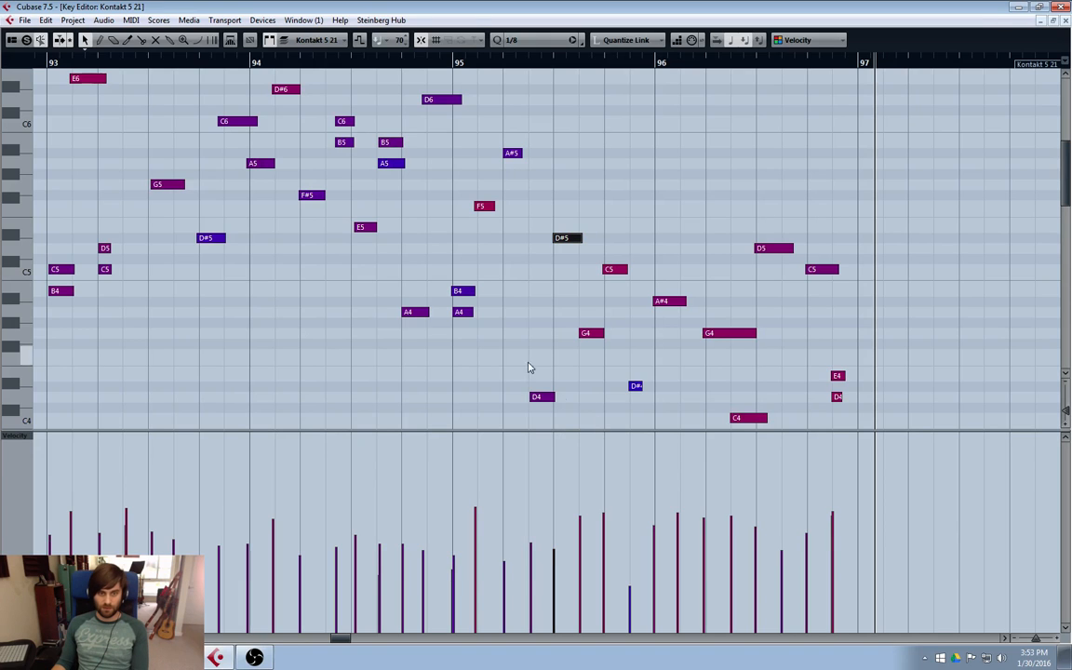
left_click(465, 311)
key("Delete")
- Quantize all notes of the second take to the 1/8 grid
key("ctrl+a")
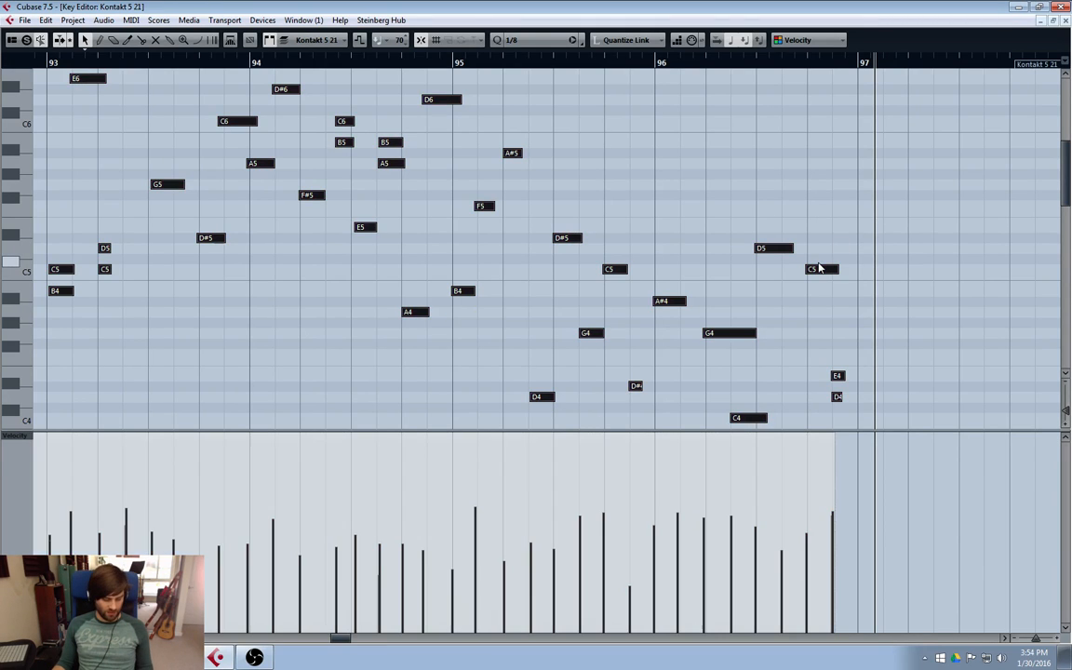
key("q")
left_click(526, 157)
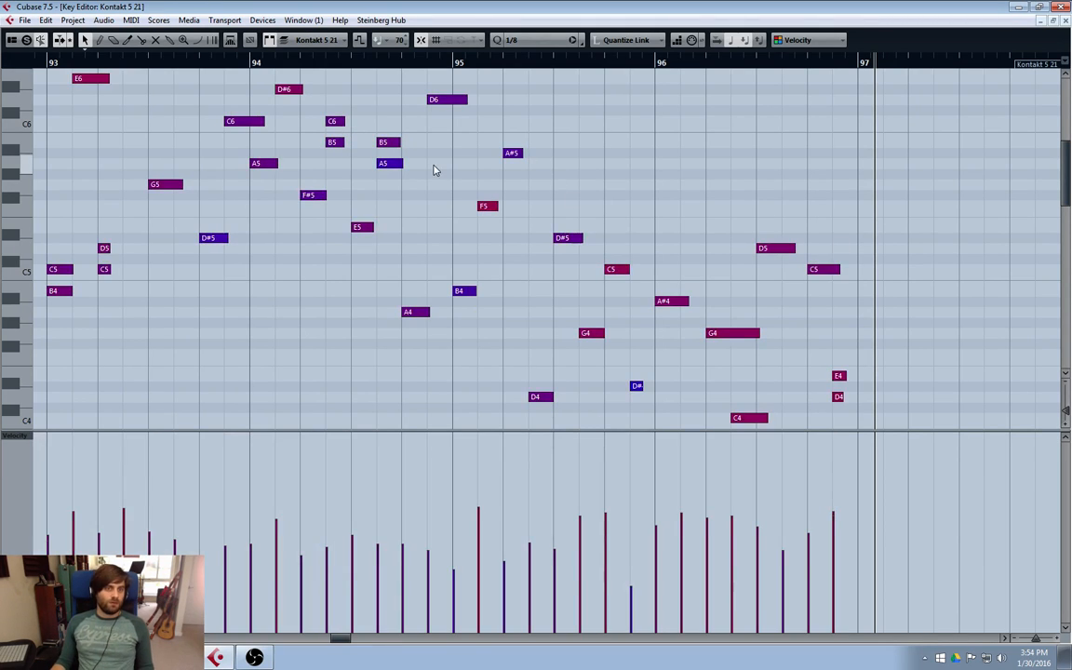
- Delete the two B5 notes doubling A5 and C6 in bar 94, and close the note editor
left_click(389, 163)
key("Delete")
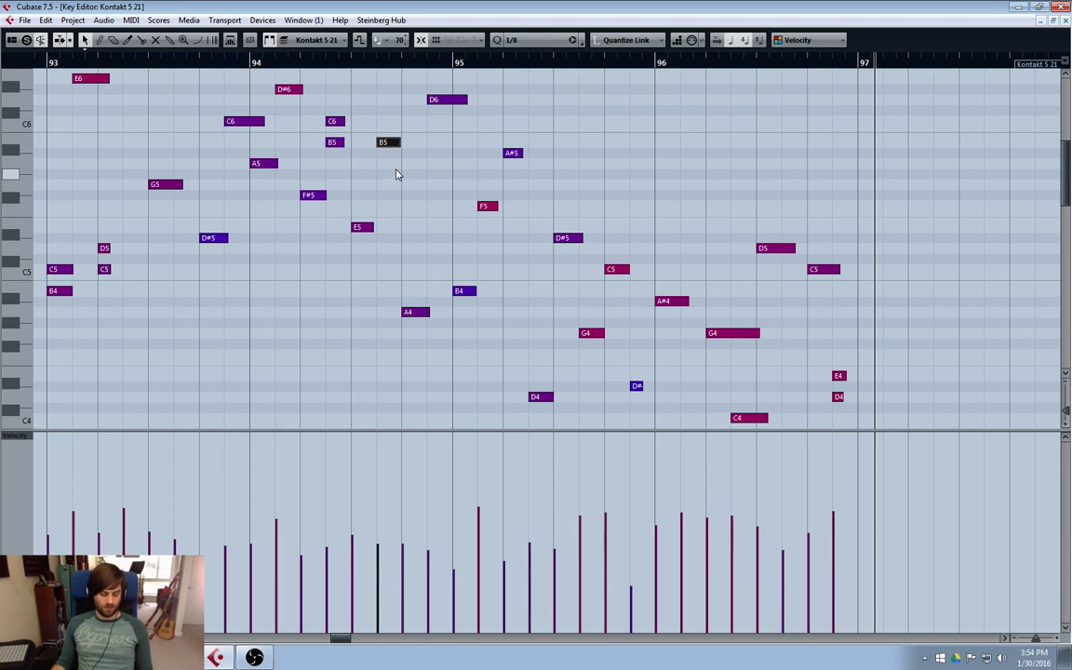
key("ctrl+z")
key("Delete")
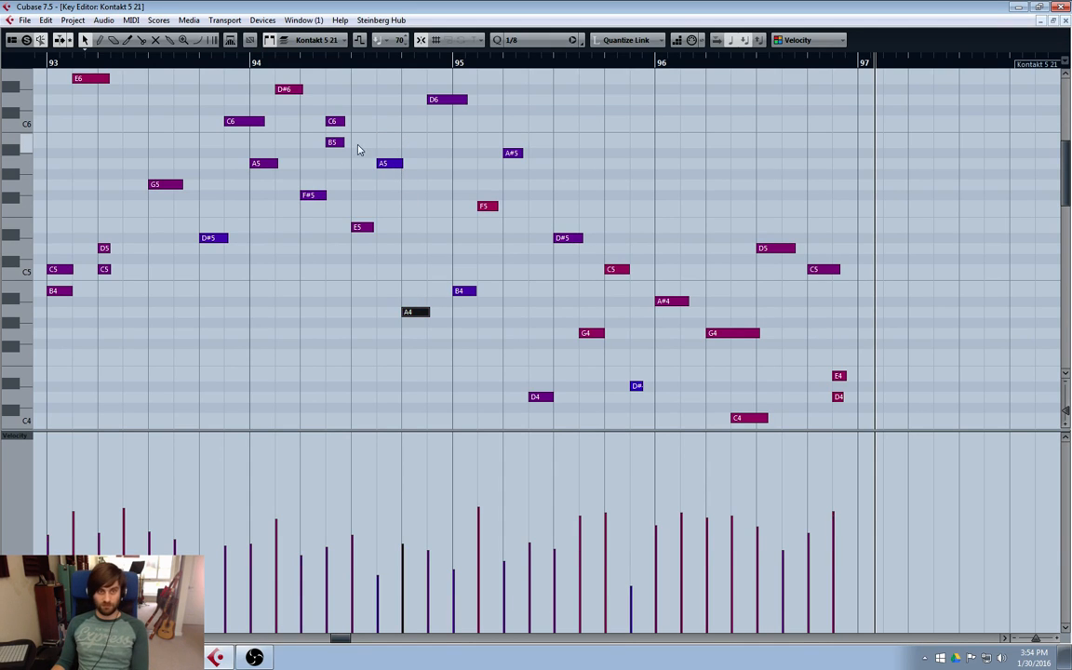
left_click(335, 121)
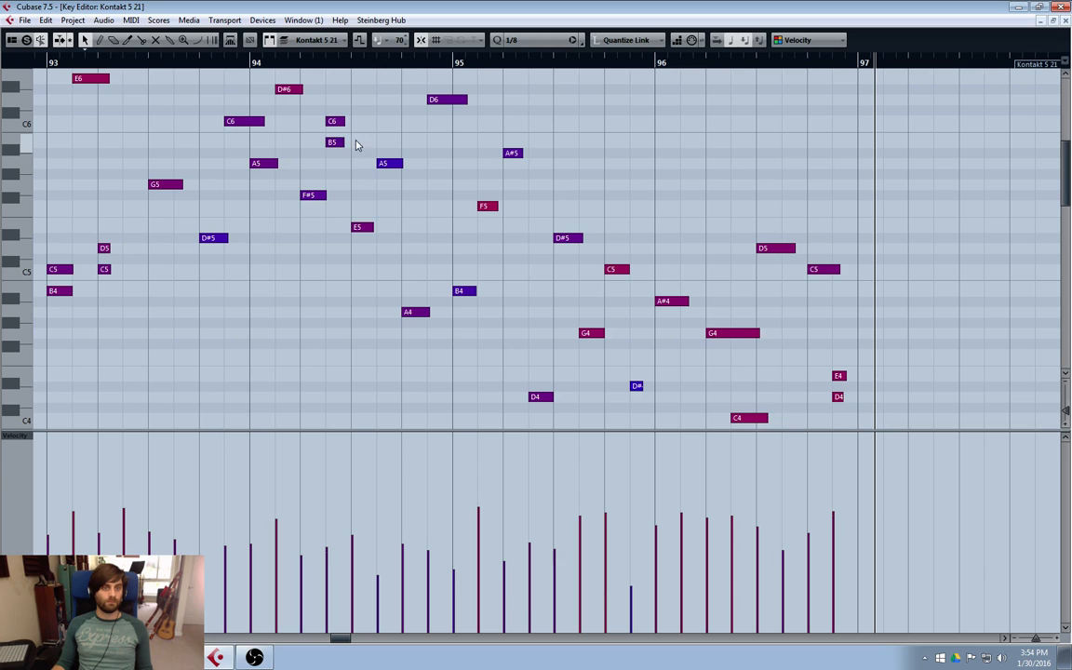
key("Delete")
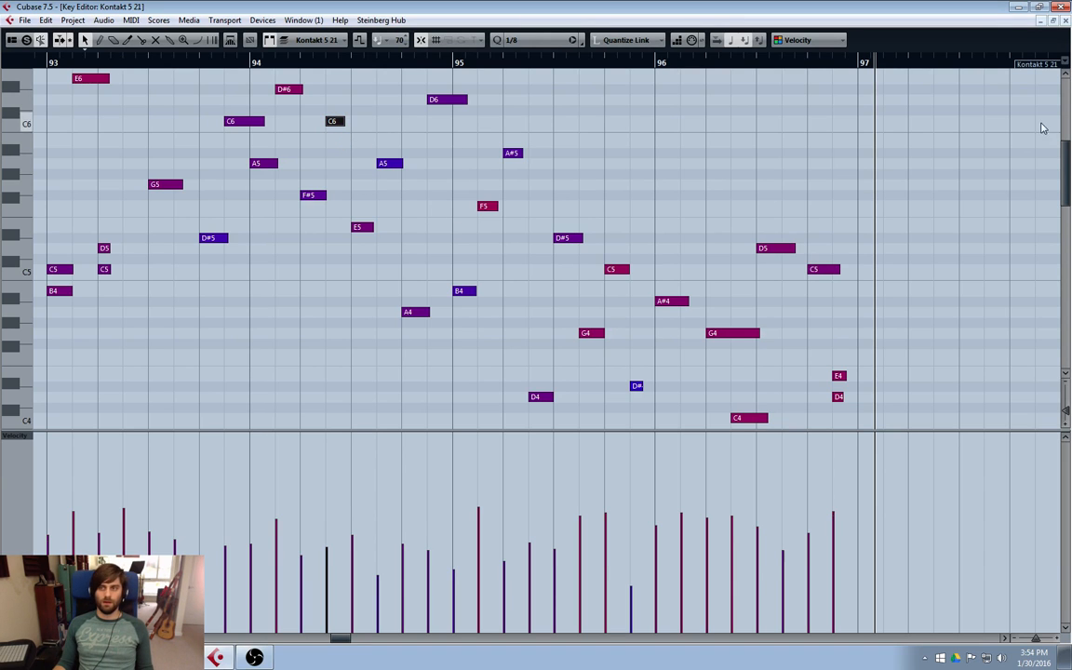
left_click(1065, 20)
- Split the second take at bars 97 and 89 and delete the empty pieces outside that range
key("3")
left_click(807, 499)
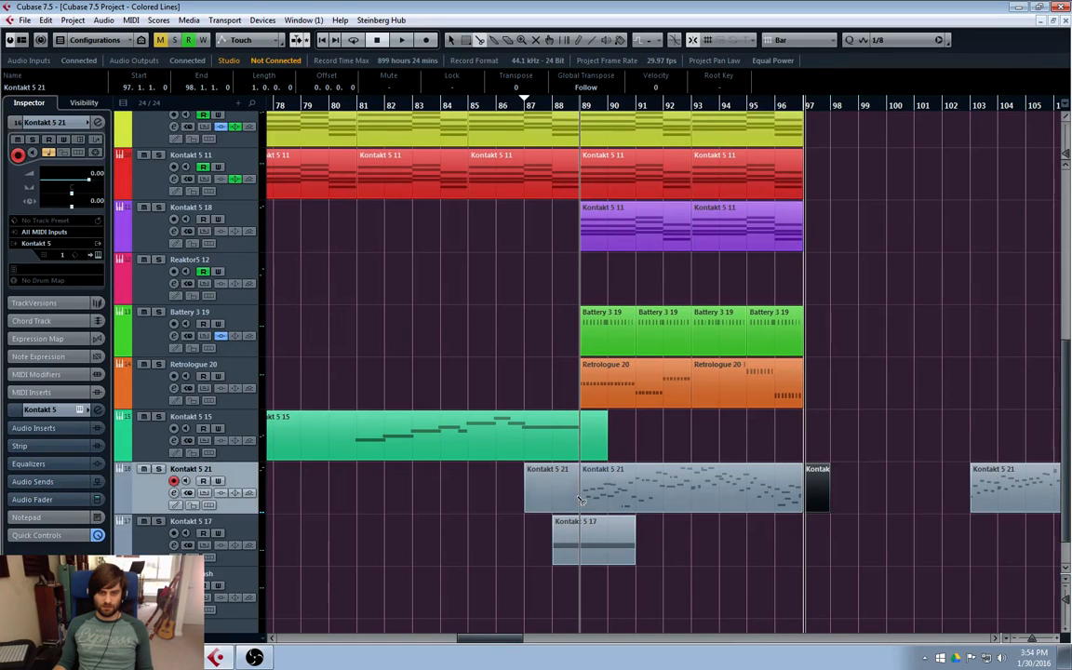
left_click(584, 505)
key("1")
left_click(769, 488)
left_click(824, 498)
key("Delete")
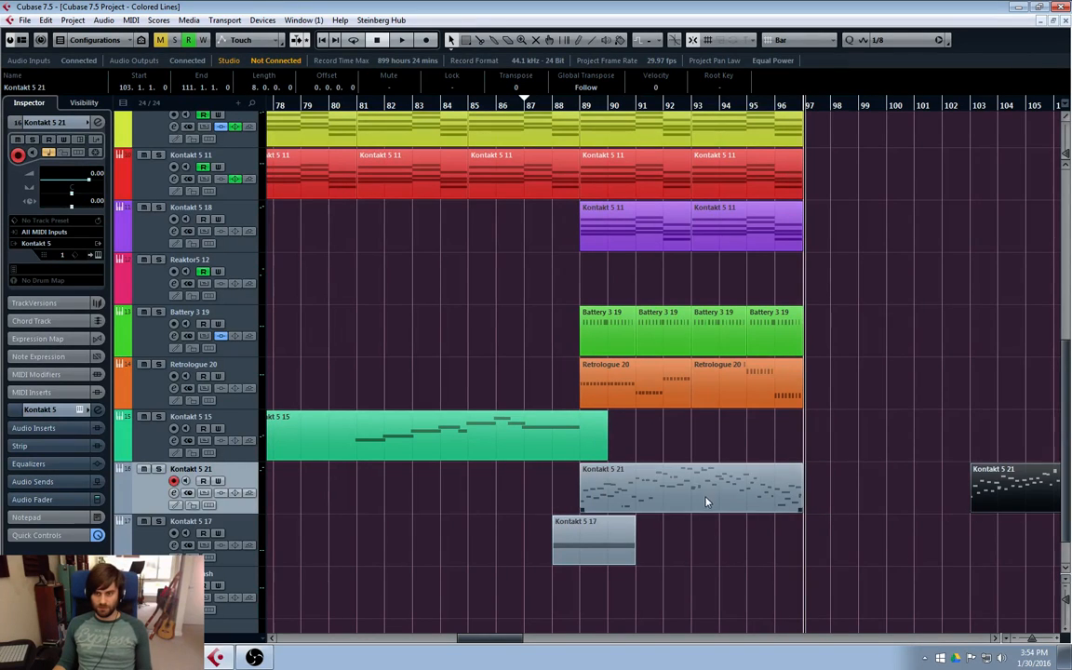
- Move the first take from bar 103 to bar 97 and extend the second take's start back to bar 88
mouse_move(705, 497)
left_mouse_down()
mouse_move(812, 491)
mouse_move(713, 487)
left_mouse_up()
left_click_drag(1016, 488, 852, 487)
left_click(717, 488)
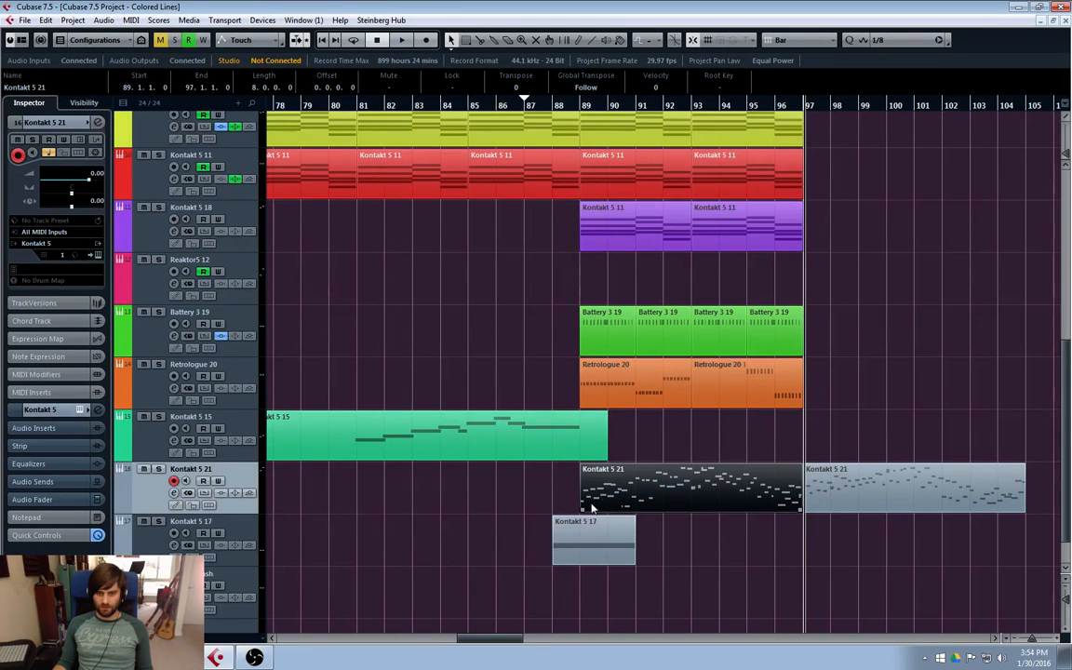
left_click_drag(582, 507, 554, 507)
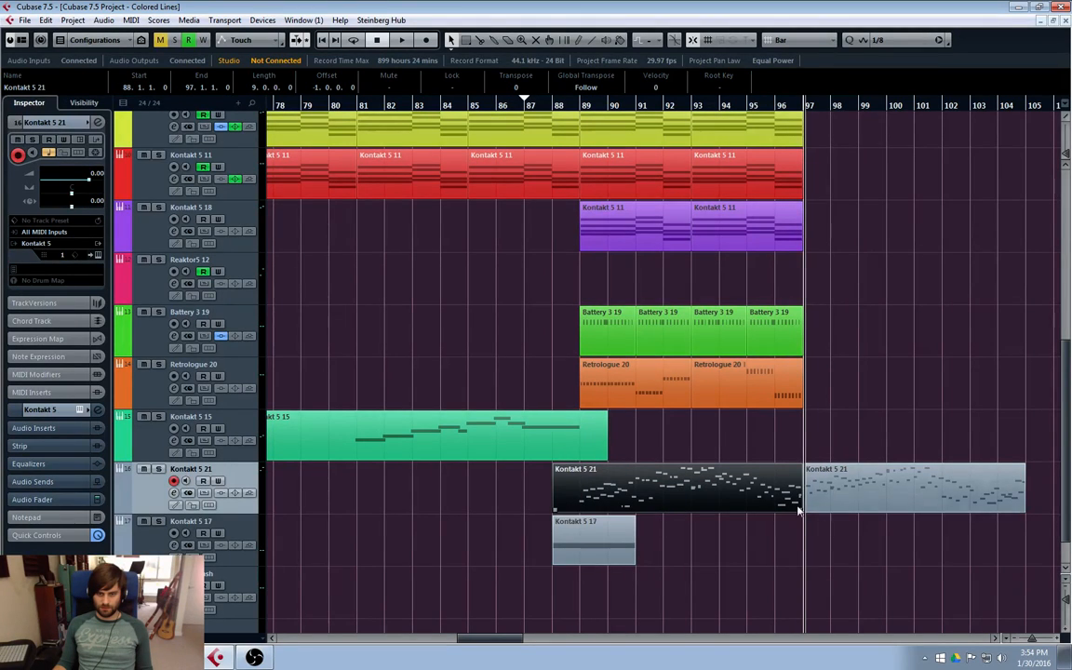
- Move the first Kontakt 5 21 take to bar 99 and extend the end of the second take to bar 98
left_click_drag(823, 507, 879, 507)
left_click_drag(797, 512, 804, 516)
- Set the quantize grid to 1/16, then shift all notes of the second take one sixteenth later and lower their velocities
double_click(628, 507)
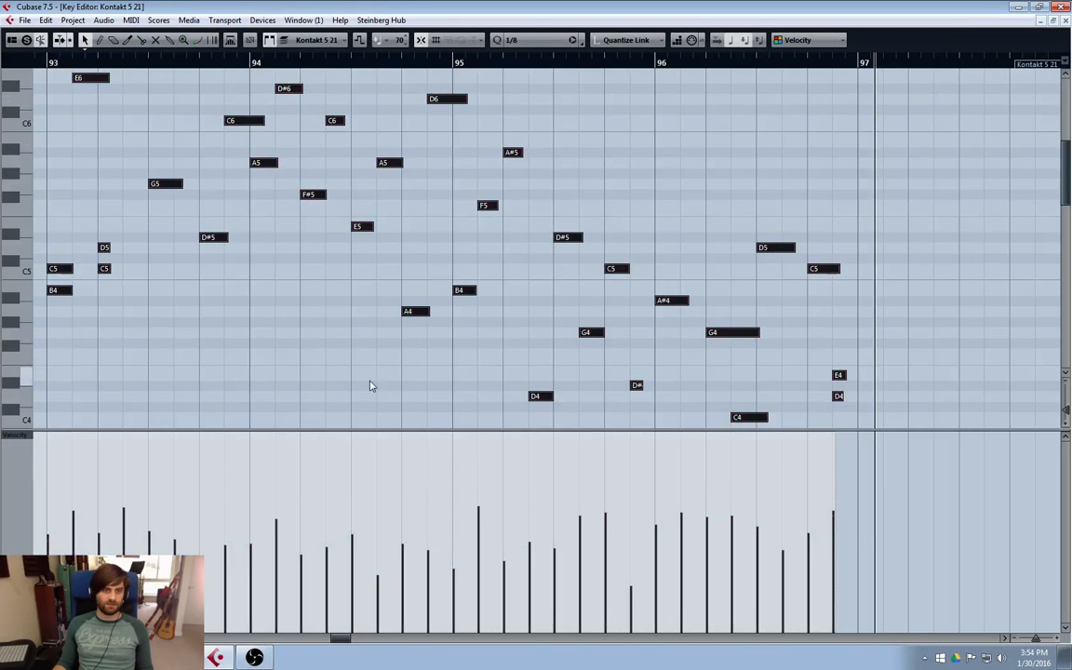
left_click(515, 40)
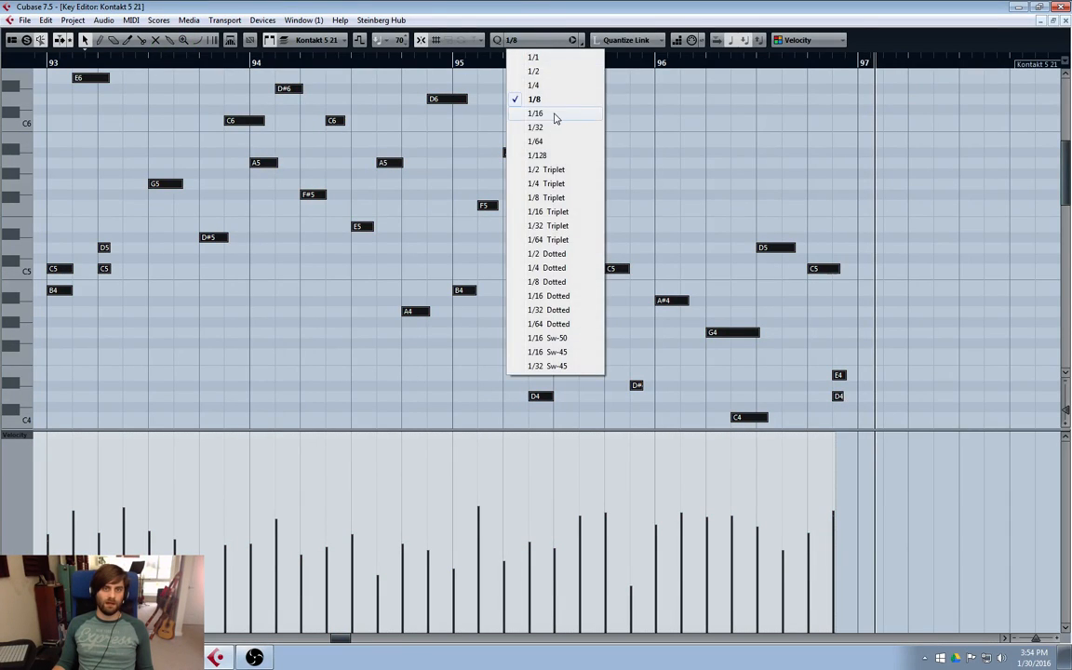
left_click(555, 113)
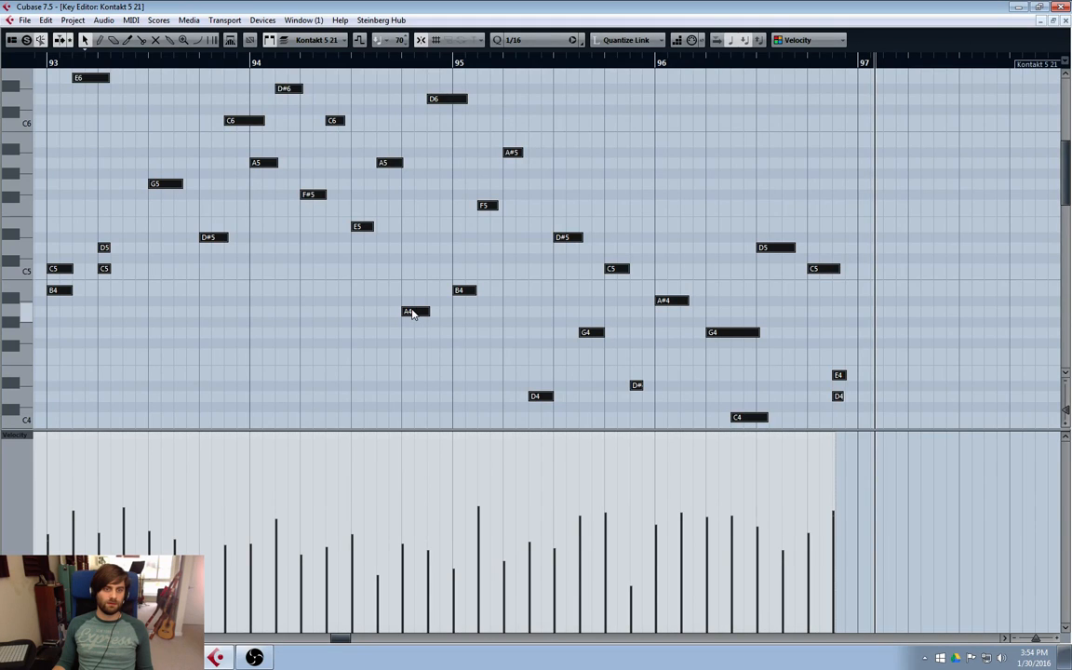
left_click_drag(412, 313, 425, 312)
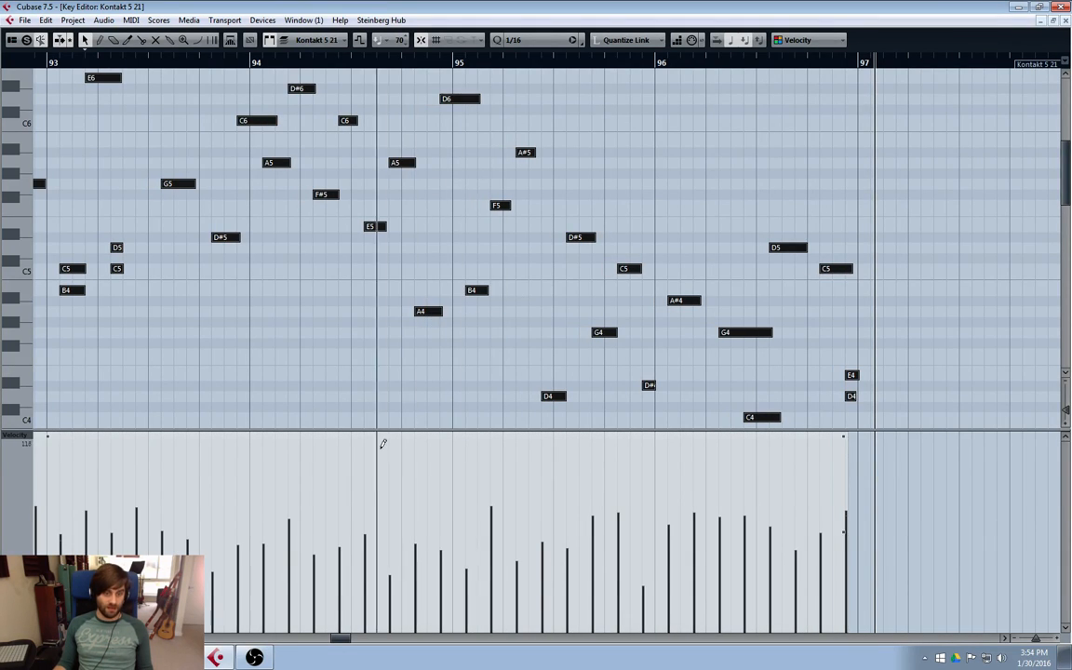
left_click_drag(264, 444, 262, 457)
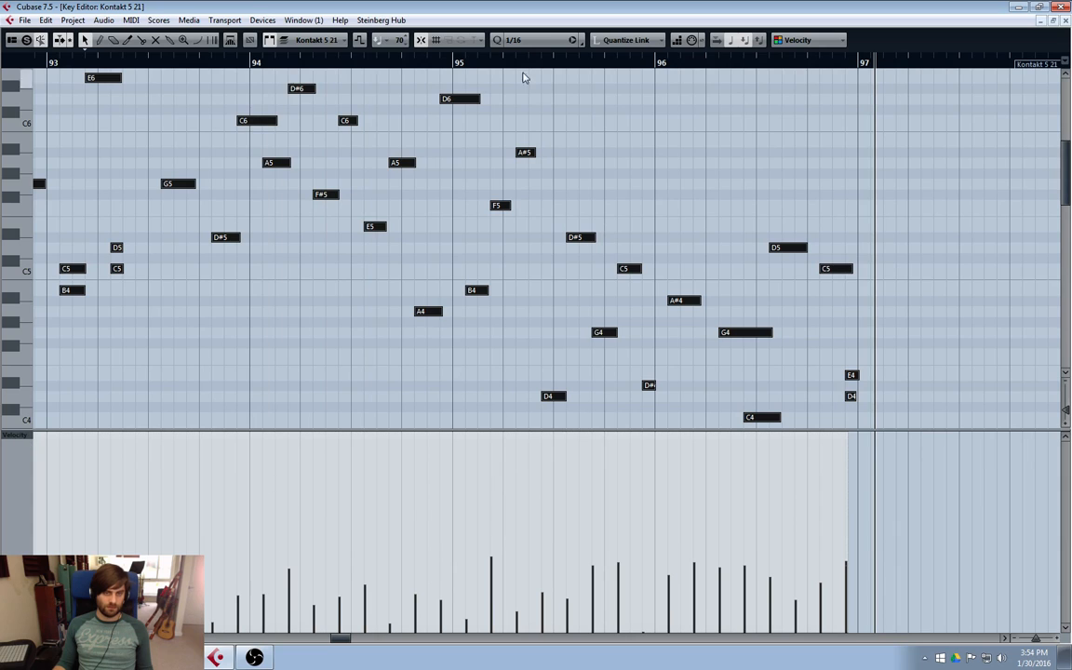
left_click(1063, 21)
- Split the second take at bars 89 and 97 and delete the pieces outside that range
key("3")
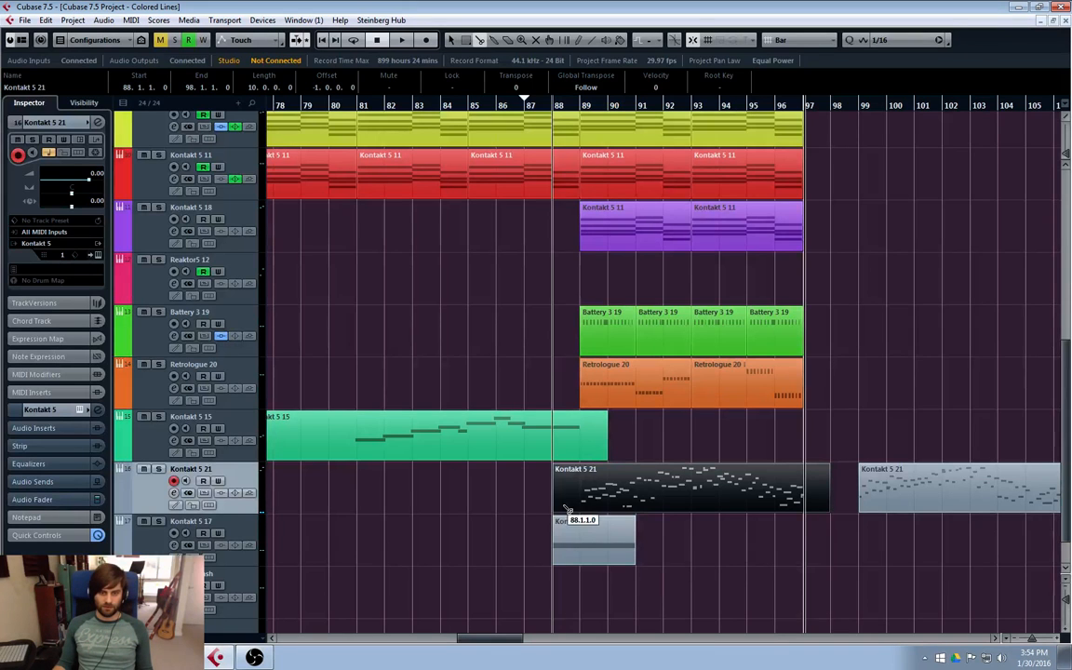
left_click(574, 505)
key("1")
left_click(566, 506)
key("Delete")
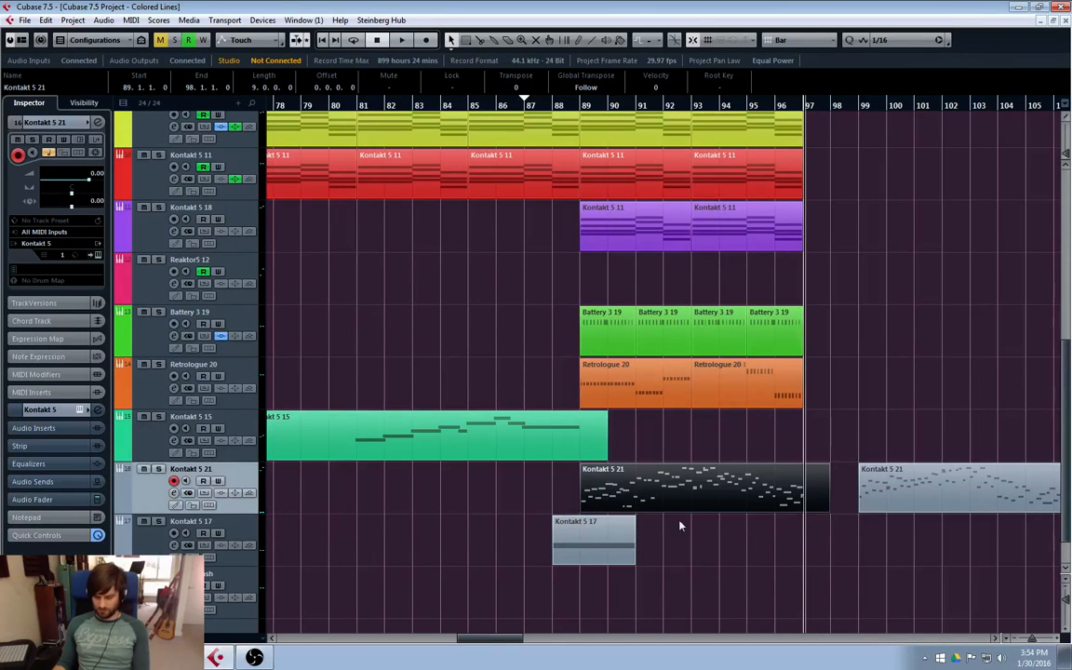
key("3")
left_click(813, 501)
key("1")
left_click_drag(840, 426, 823, 510)
key("Delete")
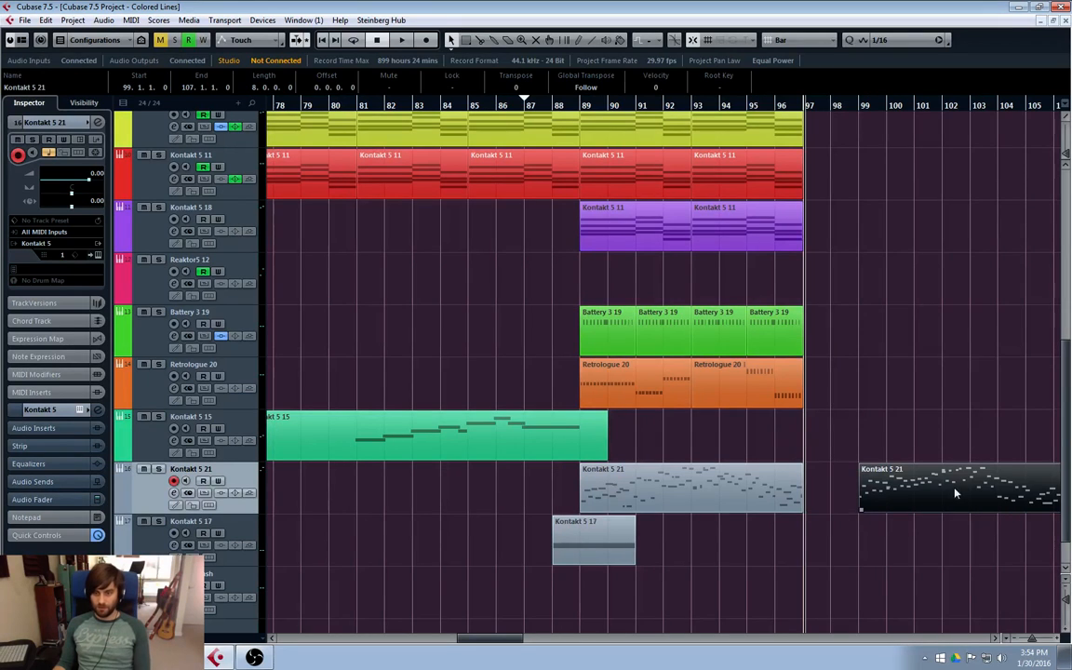
- Move the first take to bar 89 on top of the second take and glue the two parts into one
left_click_drag(985, 490, 704, 490)
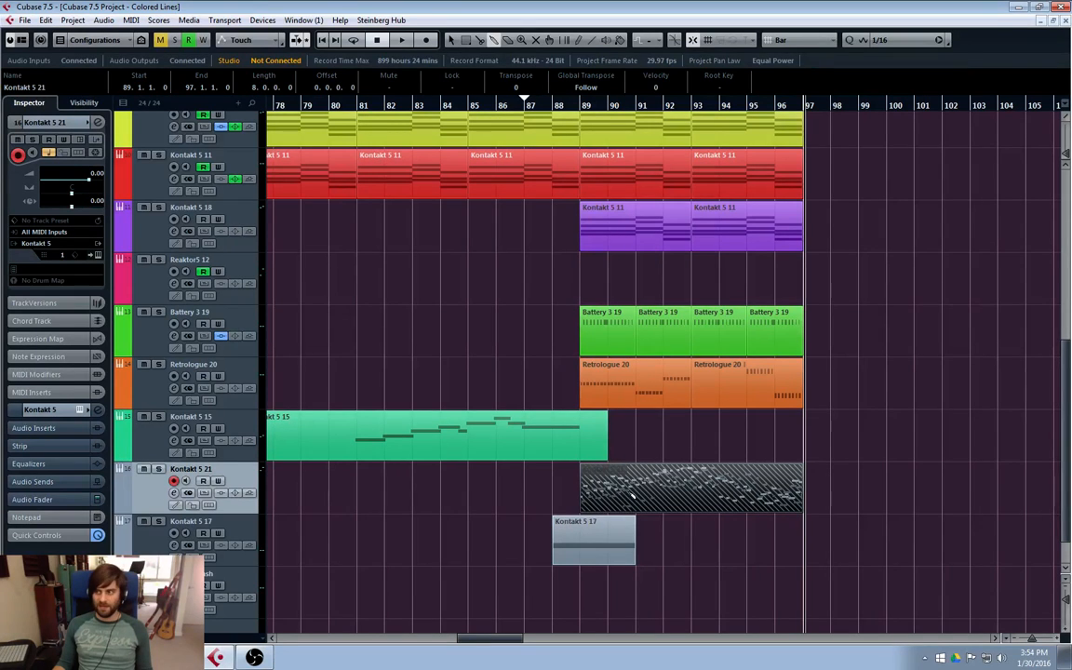
left_click(633, 515)
double_click(592, 491)
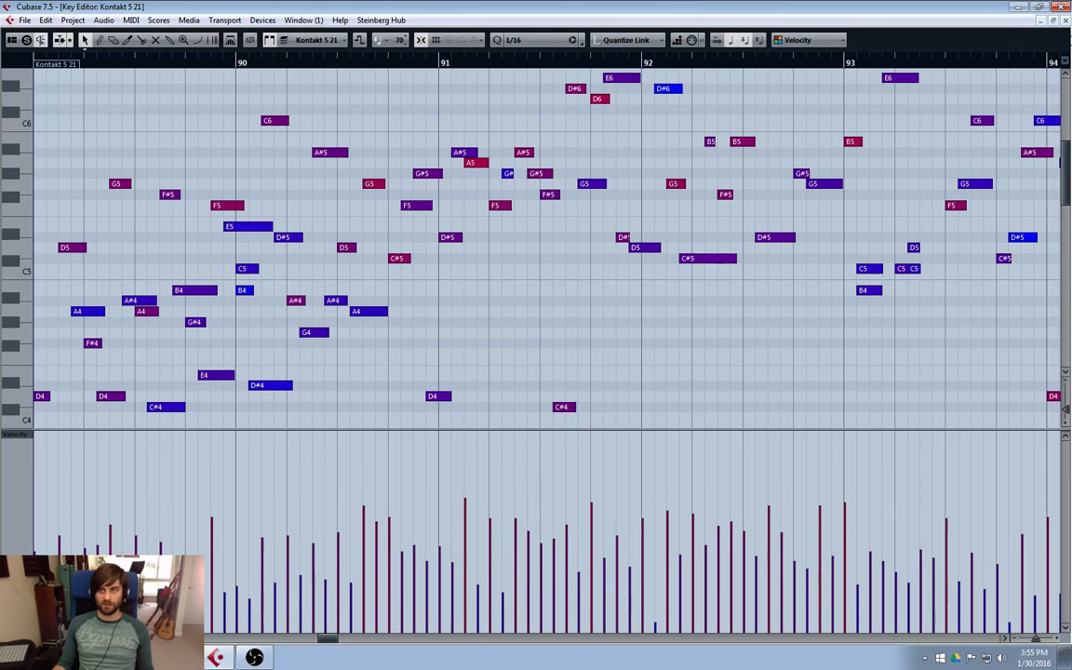
left_click(1065, 20)
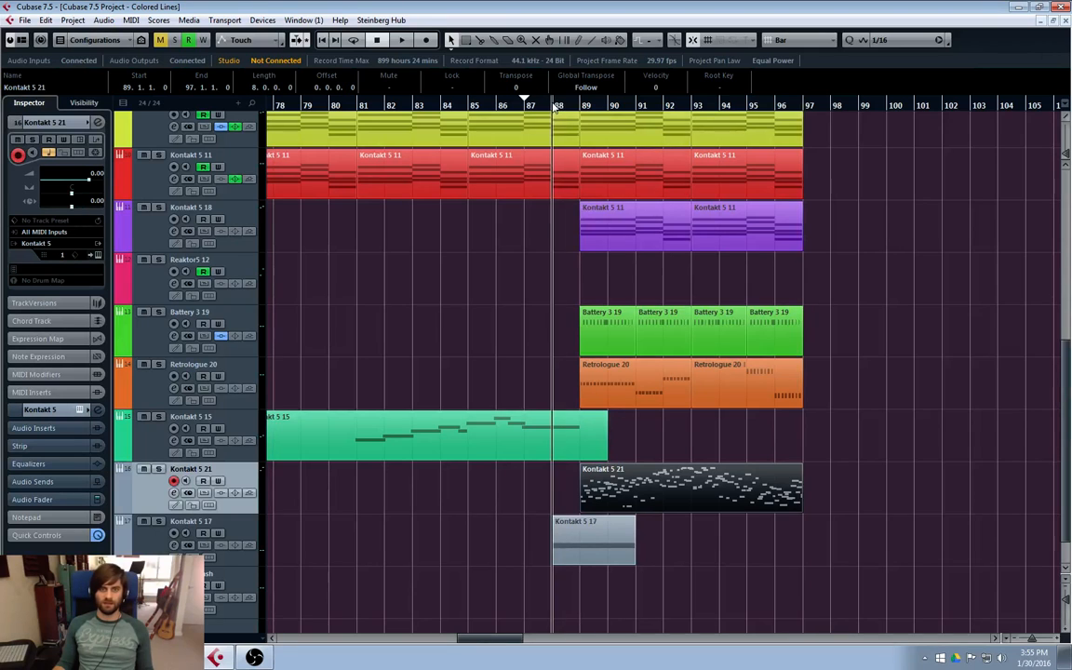
- Play the arrangement from bar 87 and lower the Kontakt 5 21 channel volume to -5.29 dB
left_click(521, 106)
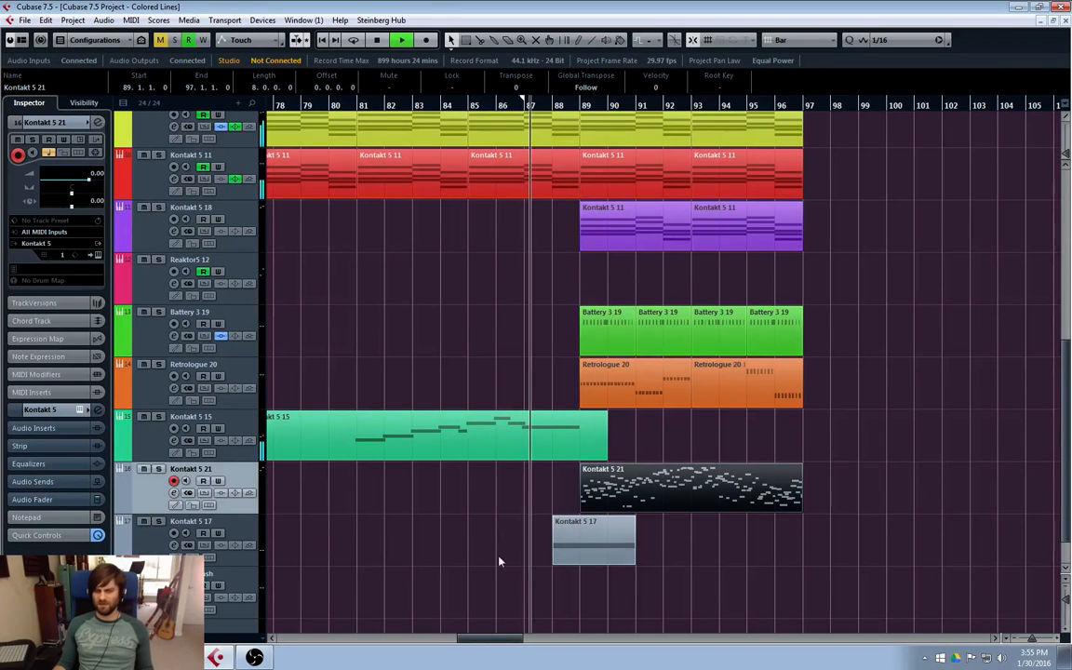
left_click(174, 493)
left_click_drag(849, 314, 850, 337)
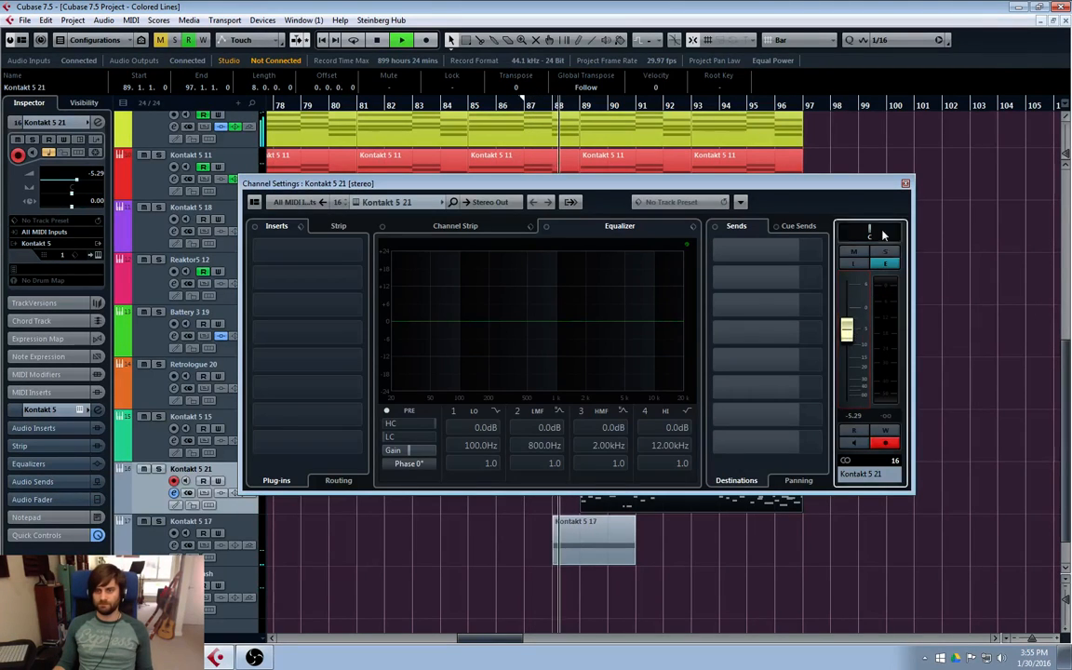
left_click(905, 183)
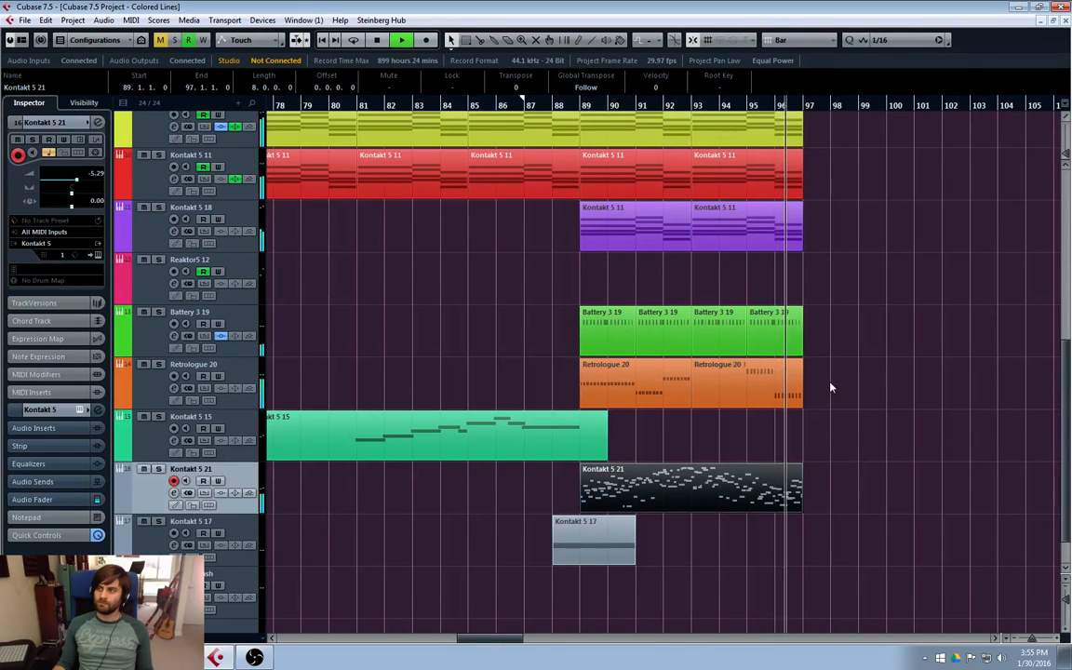
key("space")
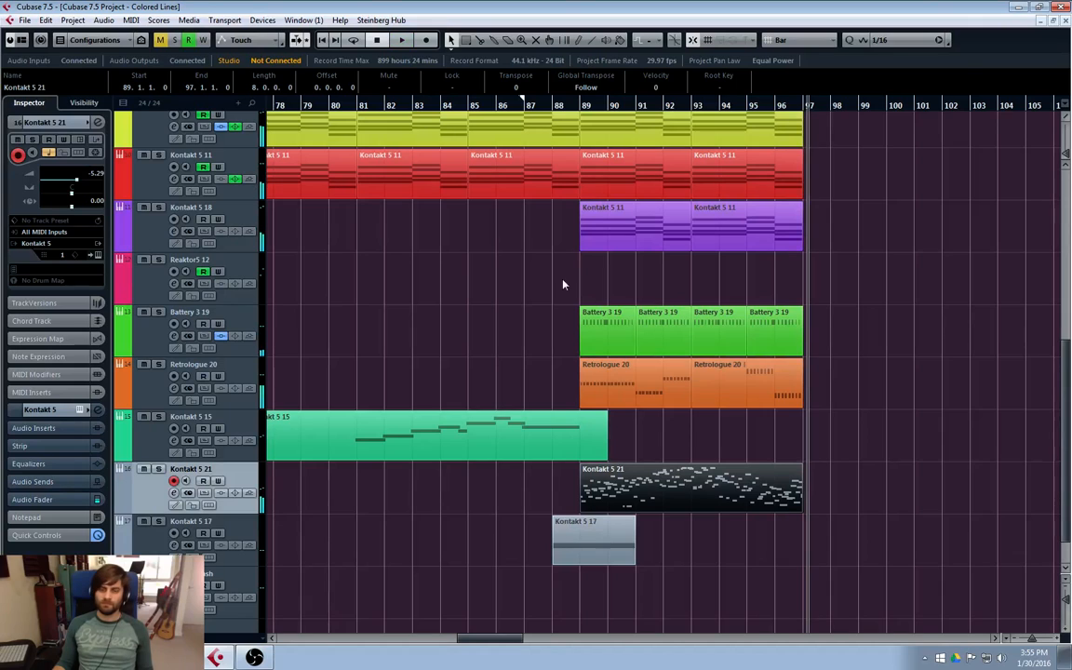
- Undo the gluing of the two Kontakt 5 21 takes and move the first take clear of the second, past bar 97
left_click(561, 107)
key("space")
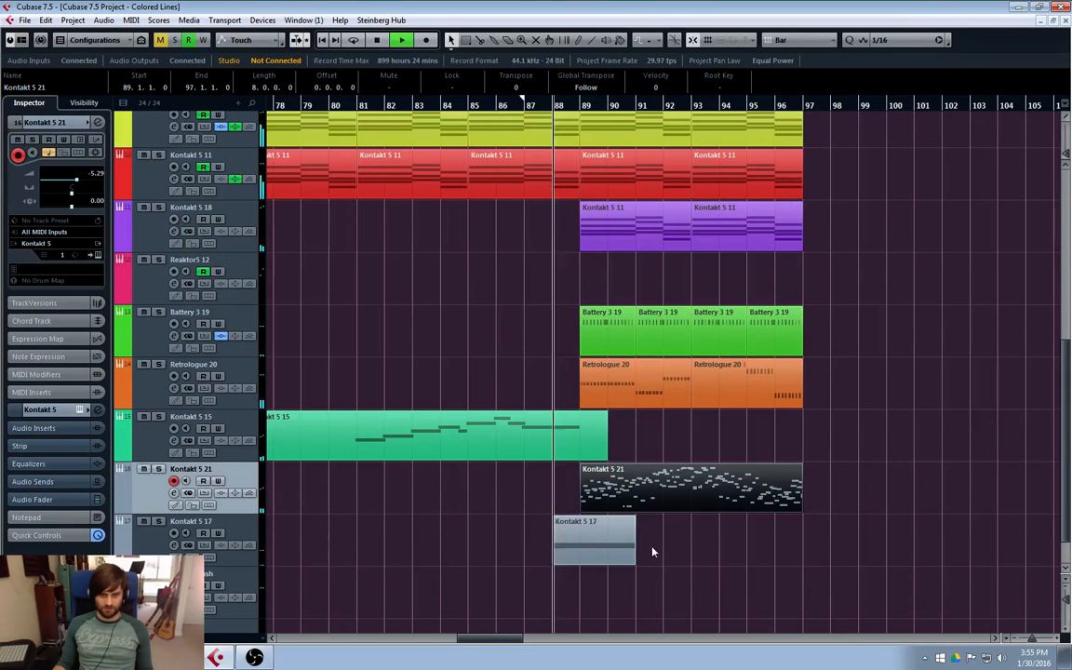
key("space")
key("shift+m")
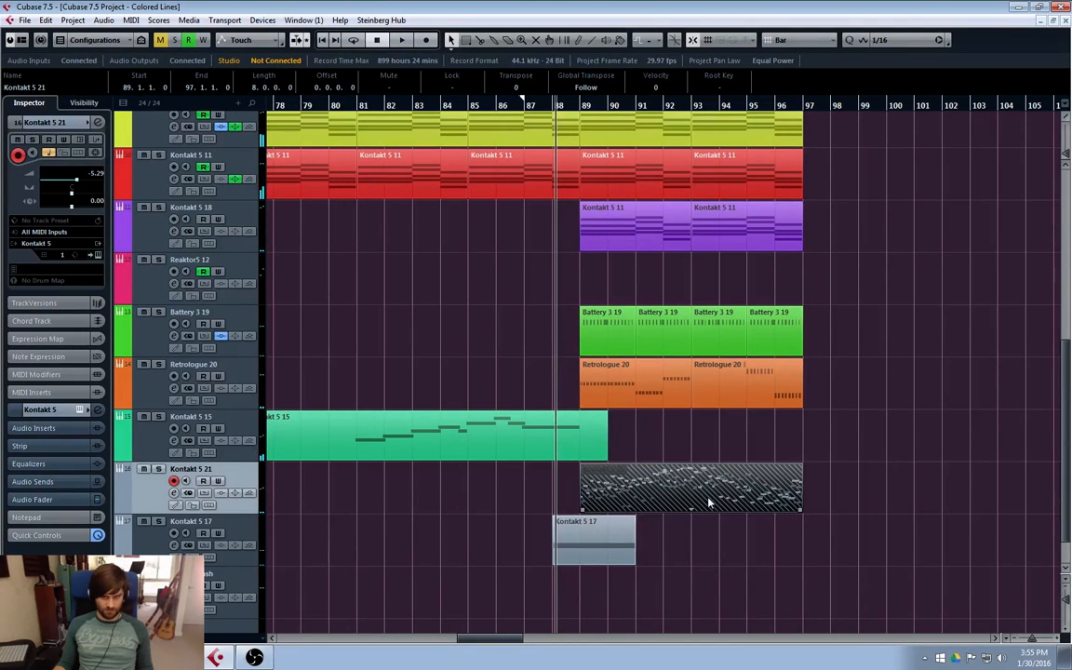
left_click_drag(712, 503, 806, 518)
- Lower the velocities of all notes in the second take further and close the note editor
double_click(672, 497)
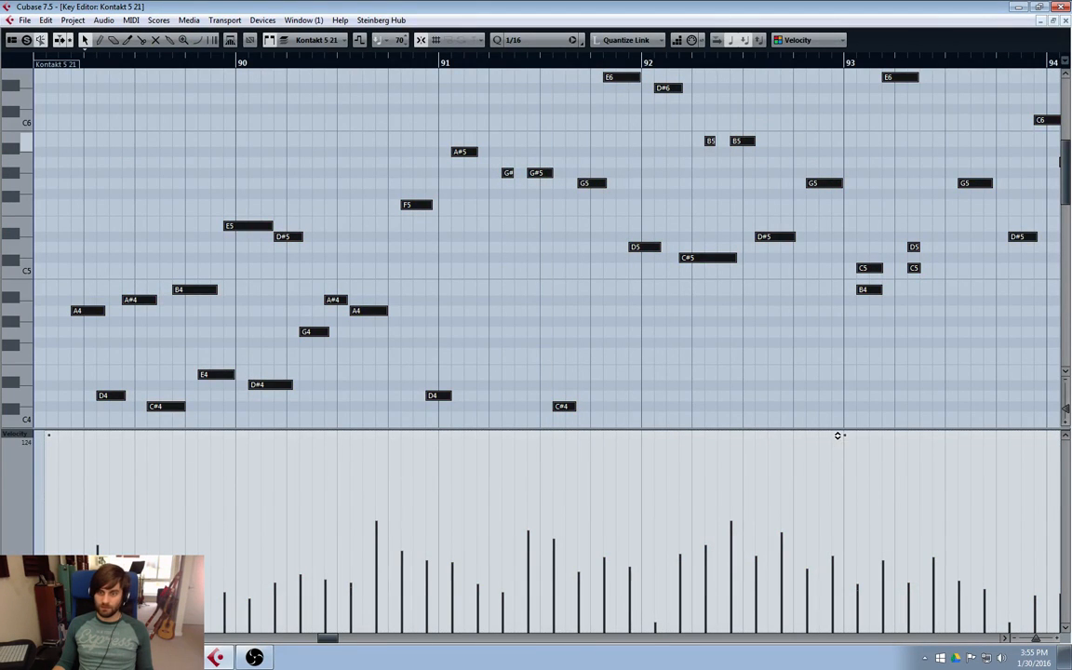
left_click_drag(837, 434, 832, 442)
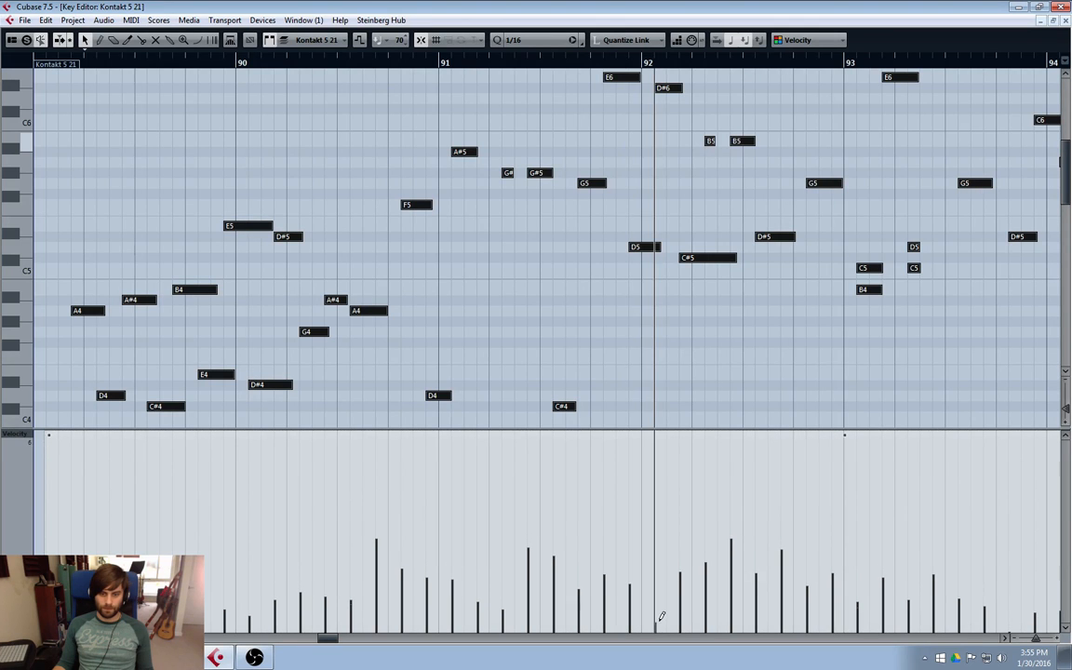
left_click_drag(326, 637, 336, 638)
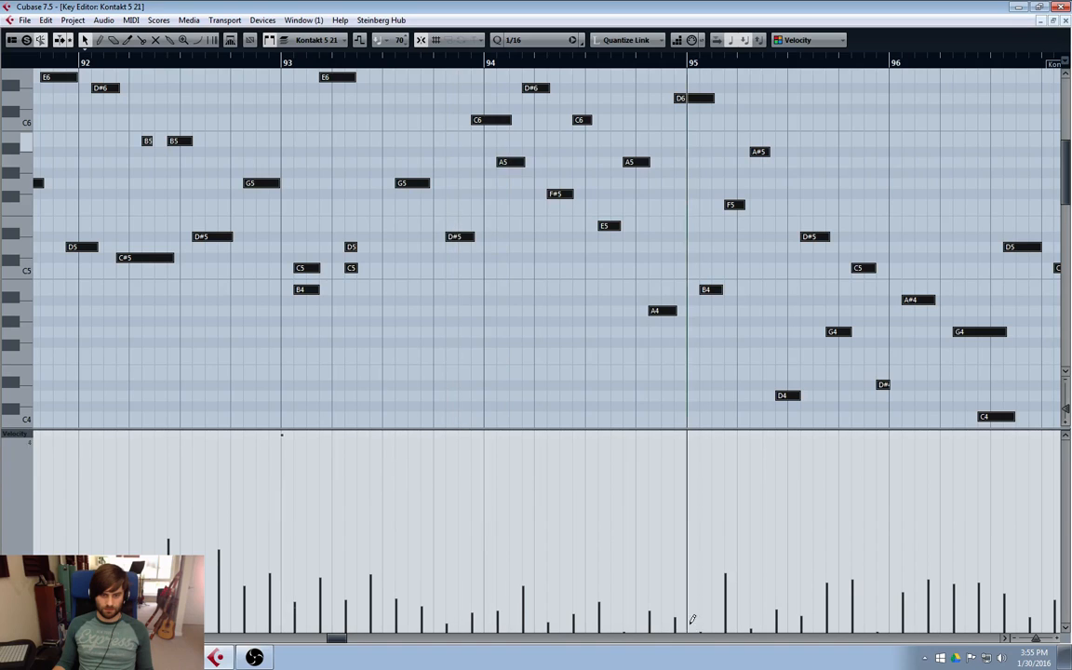
left_click(1006, 638)
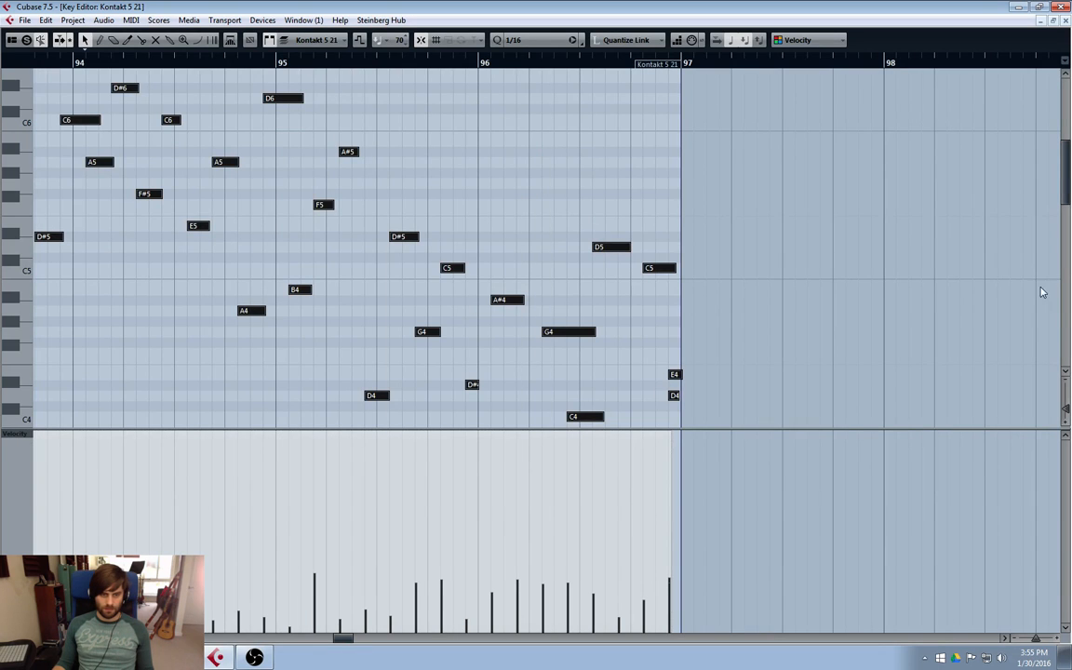
left_click(1064, 19)
- Move the first take back to bar 89 over the second take and start playback
left_click_drag(958, 493, 679, 492)
key("space")
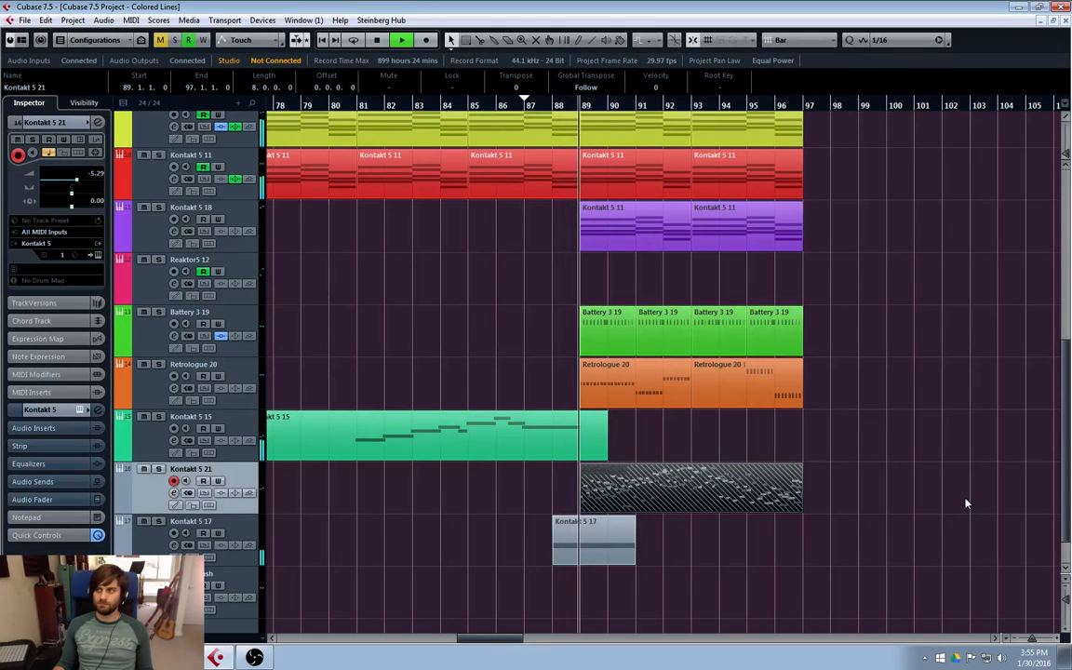
- Compare the layered takes during playback by repeatedly muting and unmuting the selected Kontakt 5 21 part
key("shift+u")
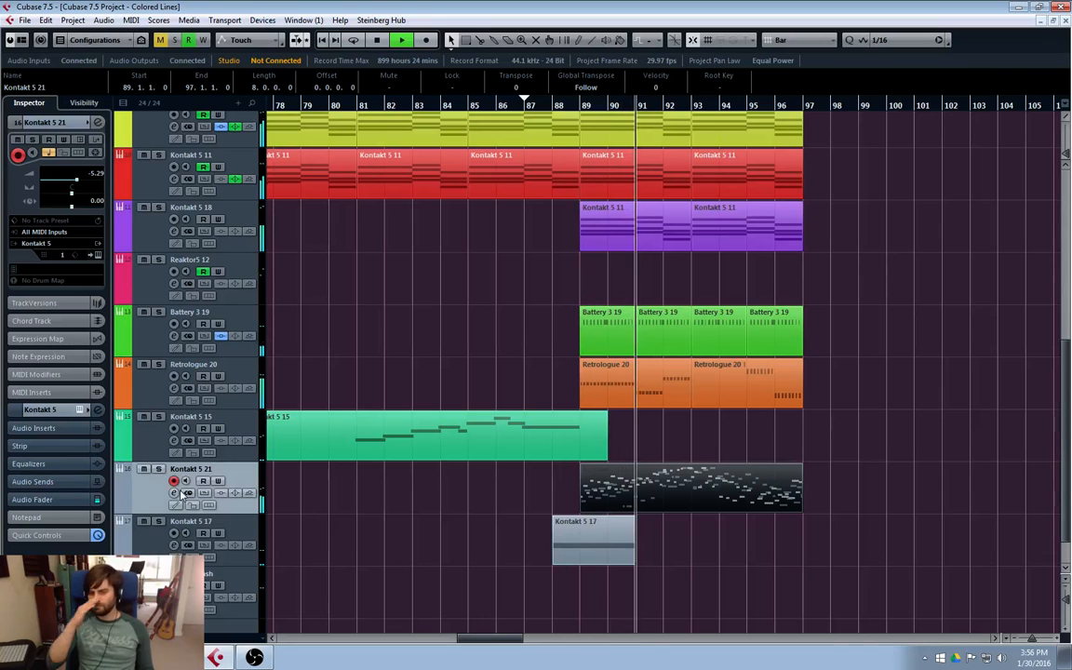
key("shift+m")
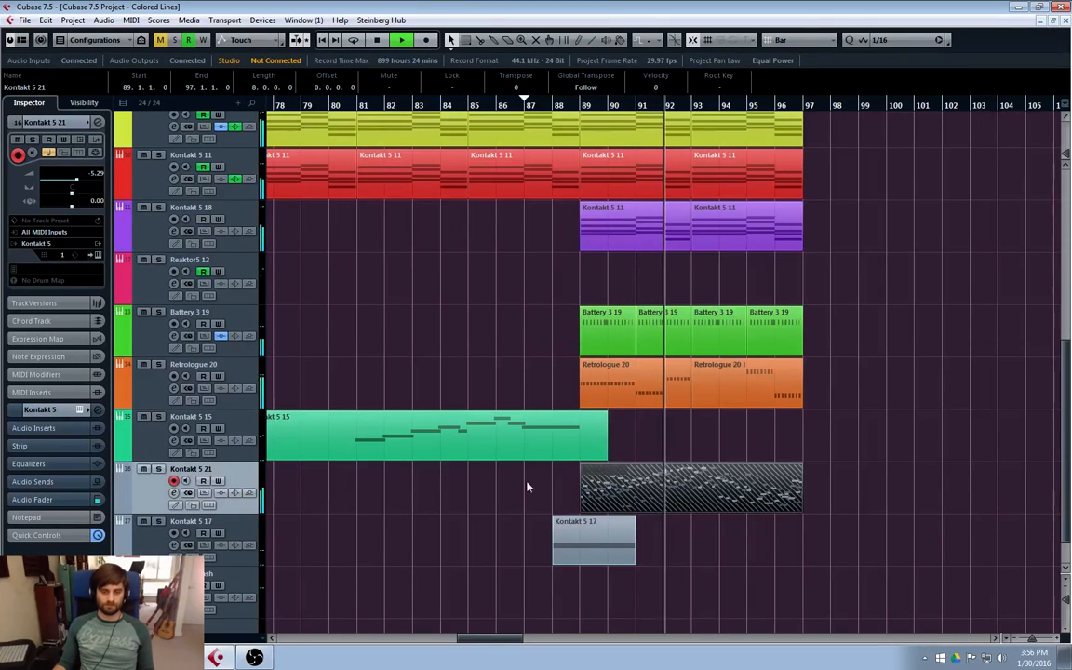
key("shift+u")
key("shift+m")
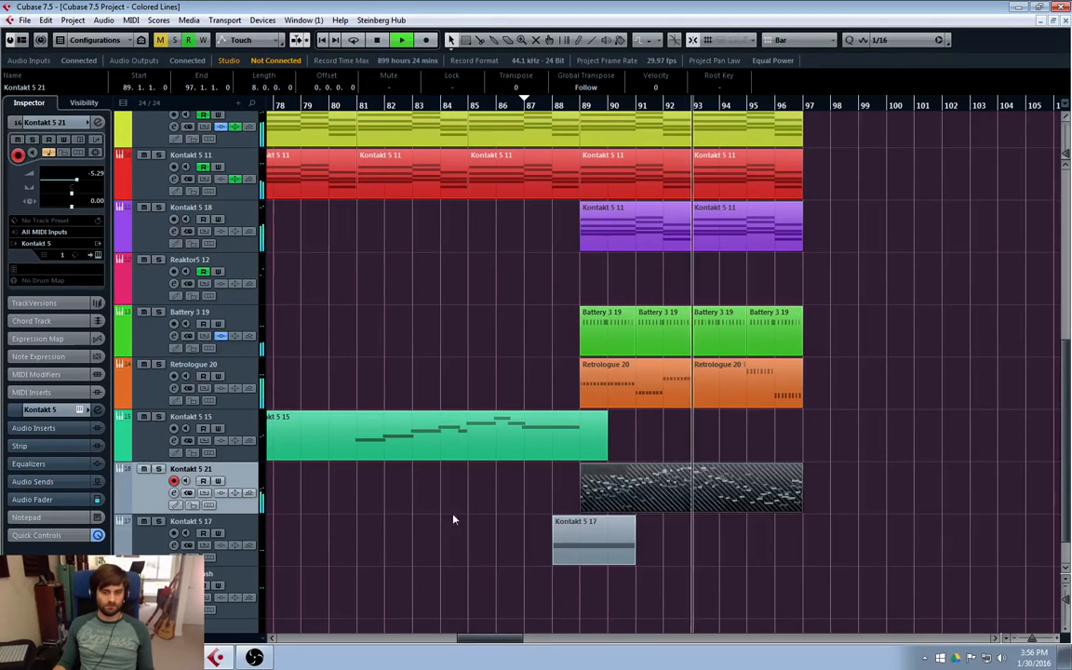
key("shift+u")
key("shift+m")
- Glue the two overlapping Kontakt 5 21 takes into a single part from bar 89 to bar 97
key("4")
left_click(667, 488)
key("1")
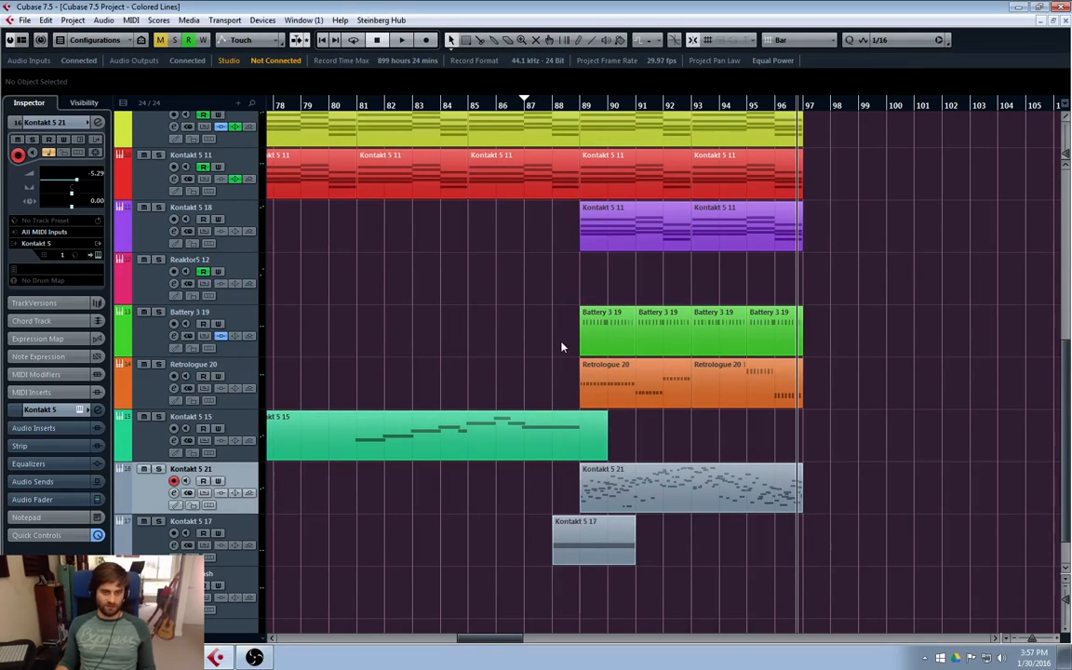
- Solo the Battery 3 19 track and audition its bar 89 part in the note editor
double_click(594, 337)
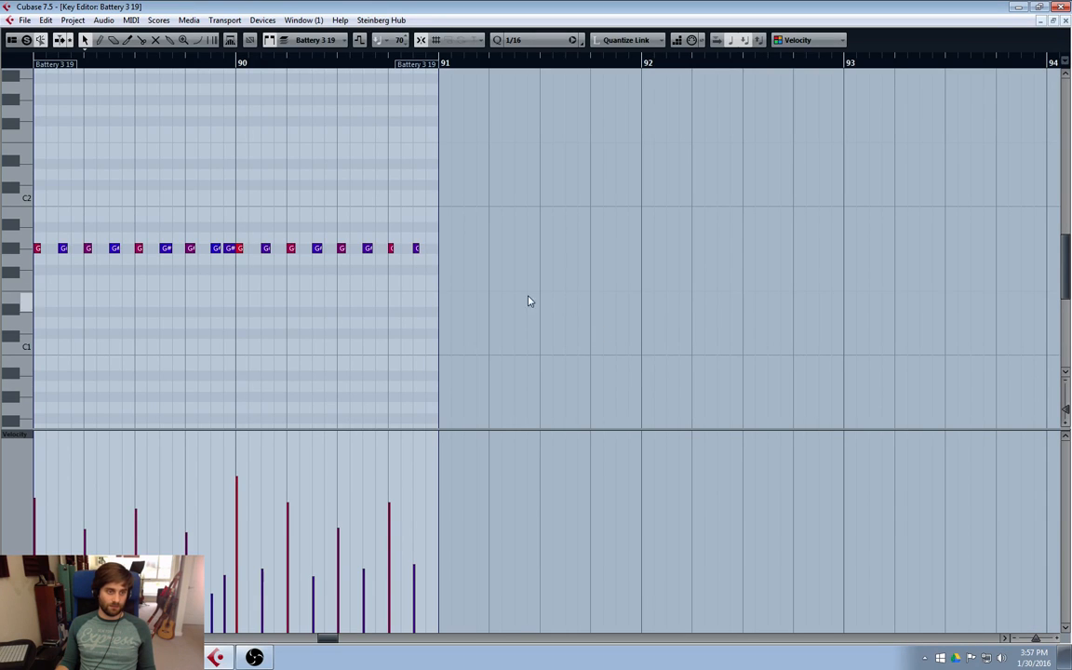
left_click(1065, 21)
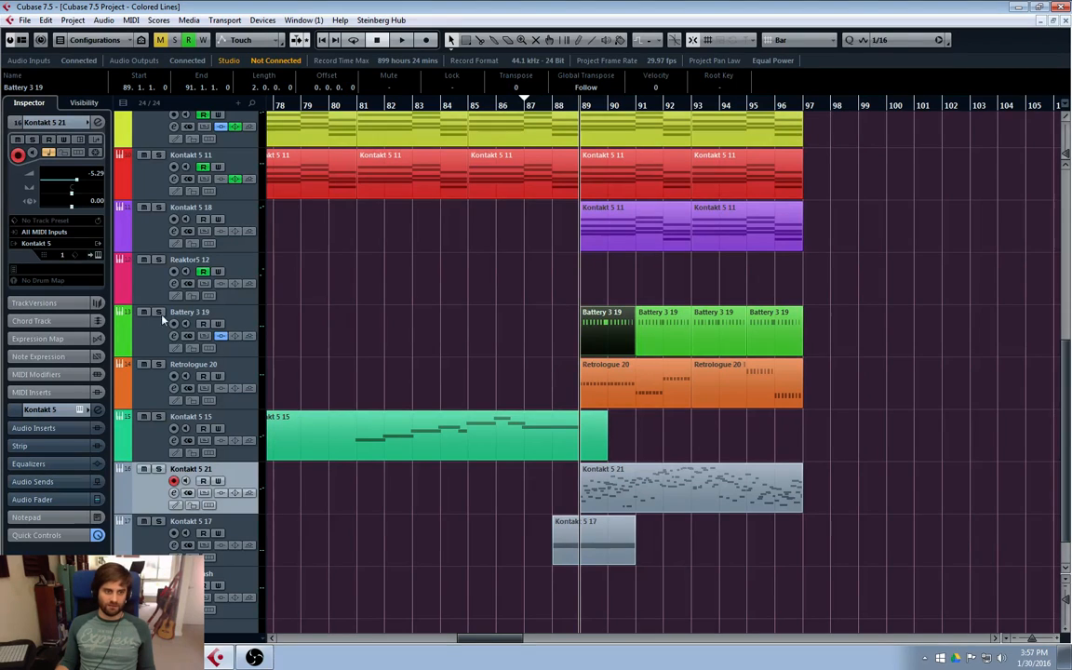
double_click(605, 339)
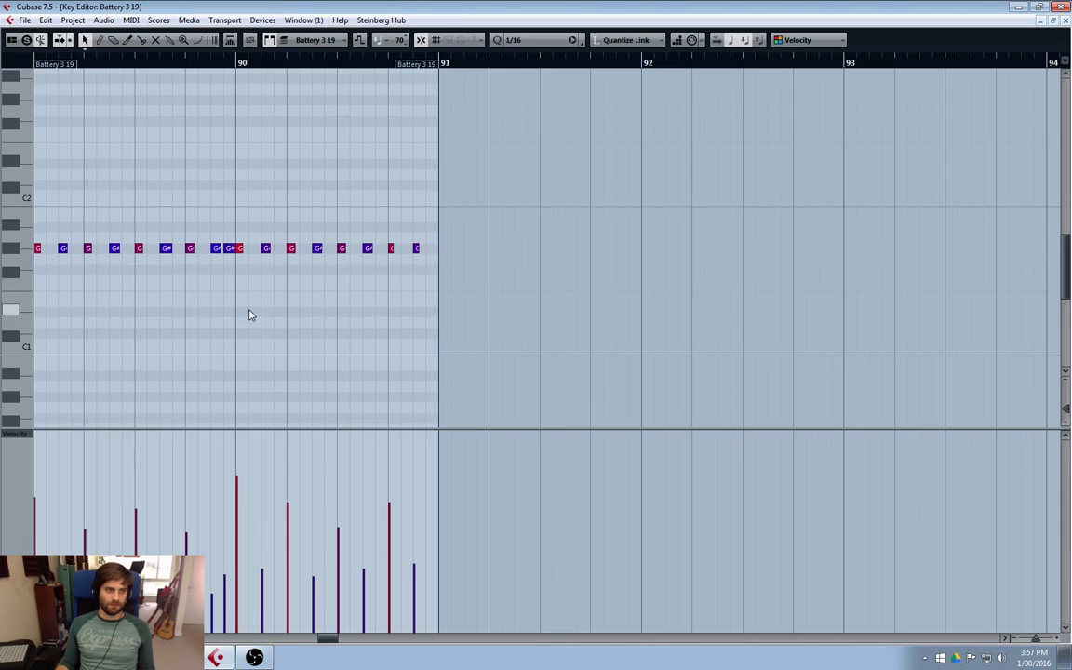
key("space")
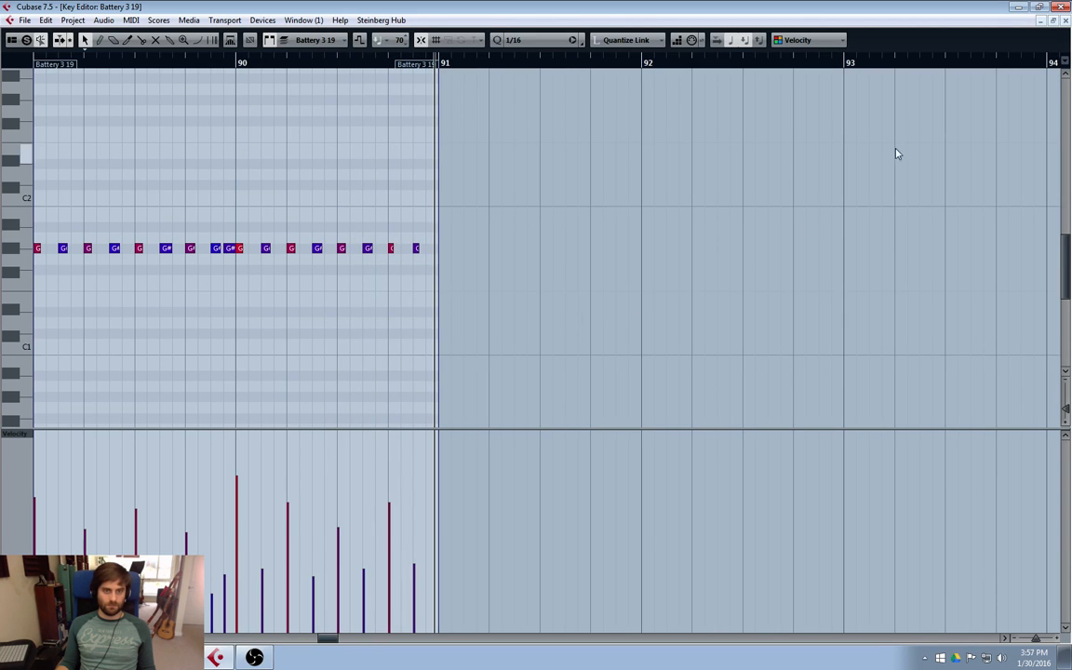
left_click(1065, 21)
- Copy the last Battery 3 19 part to bar 100 and duplicate the copy to bar 102
left_click(776, 343)
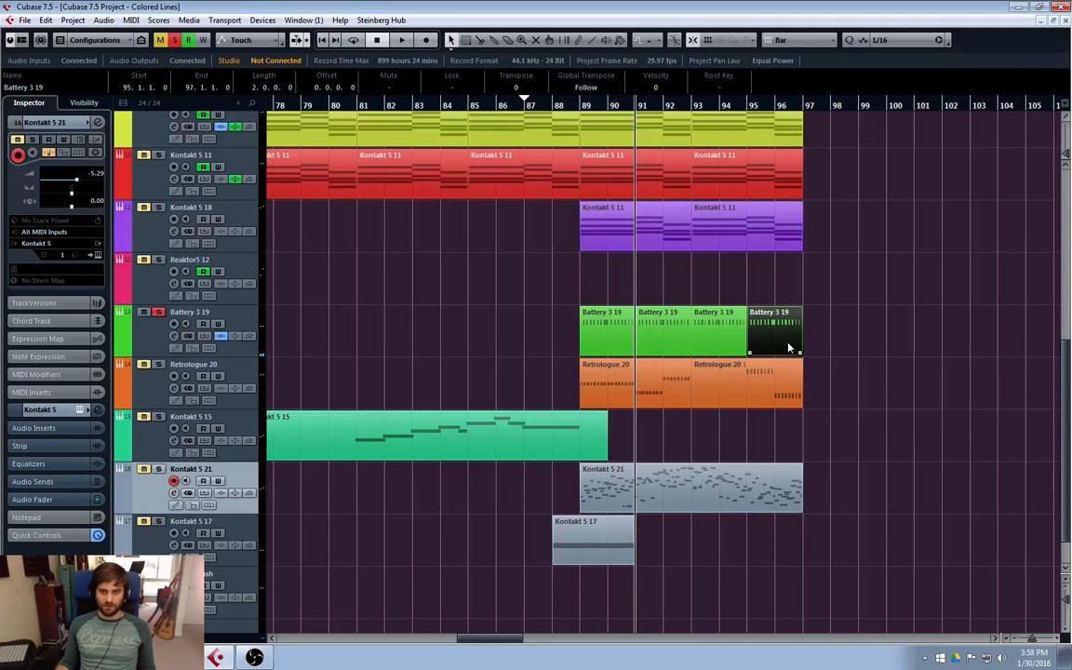
left_click_drag(788, 348, 915, 337)
key("ctrl+d")
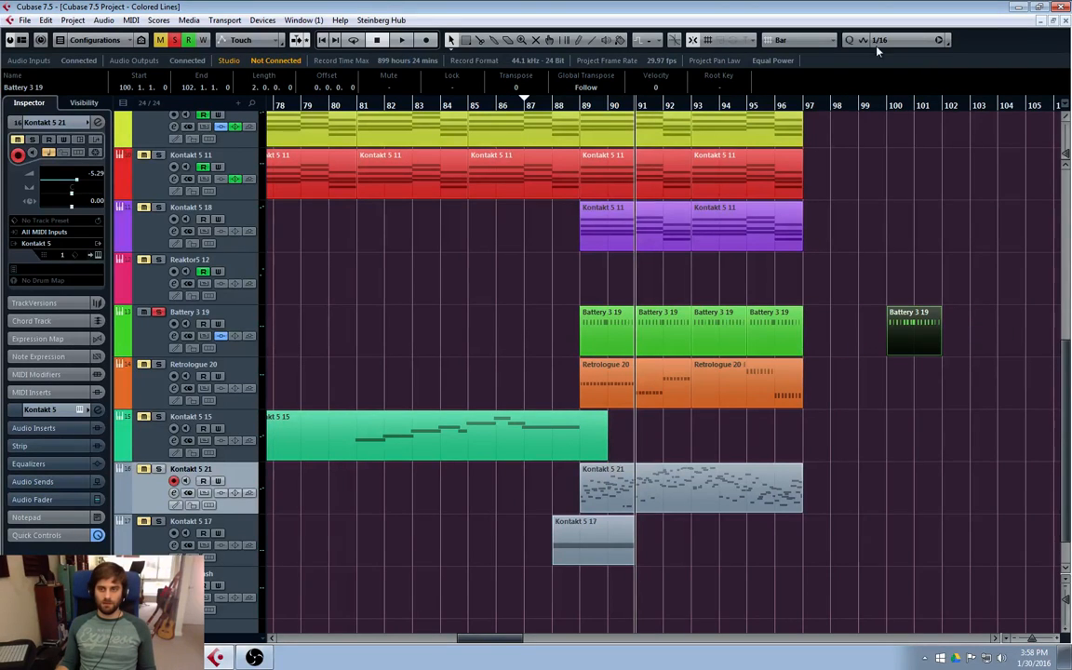
left_click(888, 120)
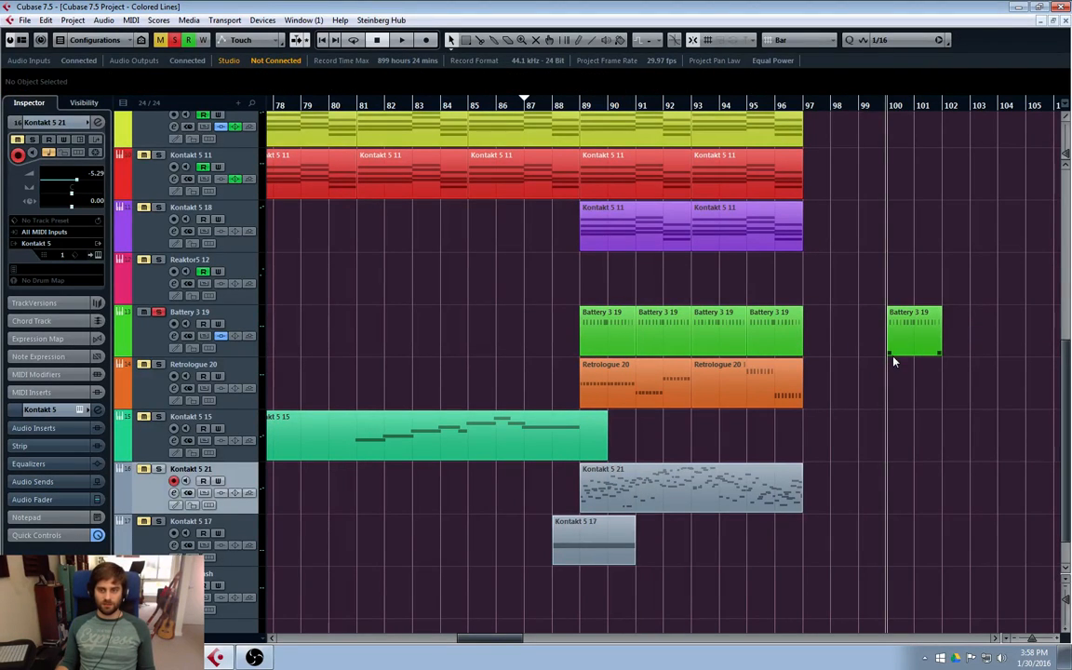
left_click(924, 349)
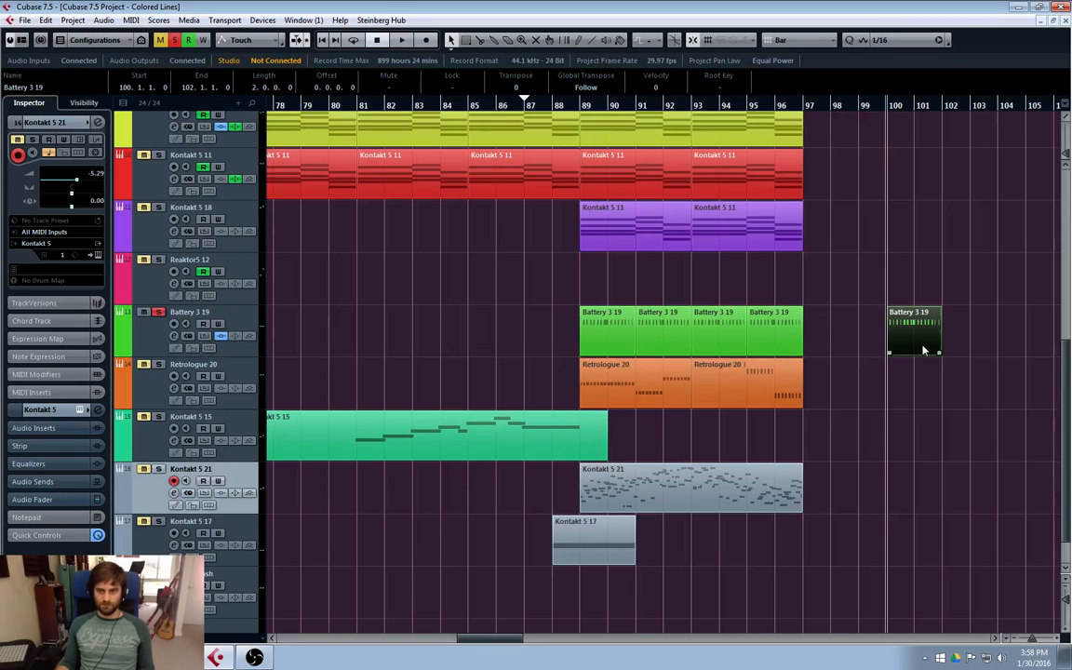
key("ctrl+d")
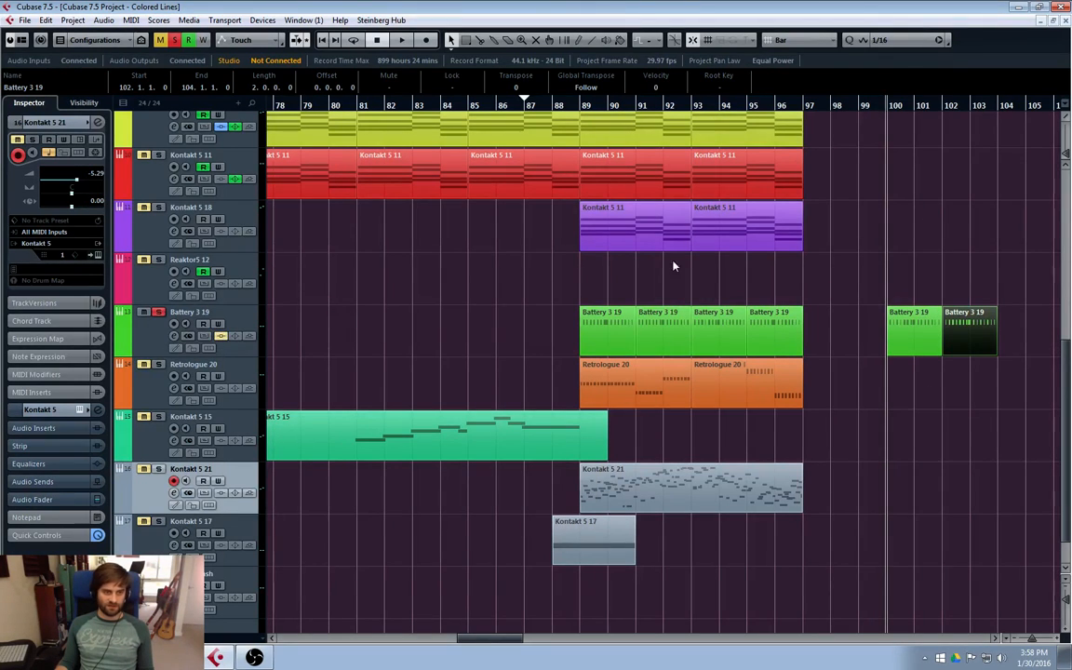
- Solo the Kontakt 5 21 track and set the locators around the two Battery 3 19 copies, from bar 100 to bar 104
key("s")
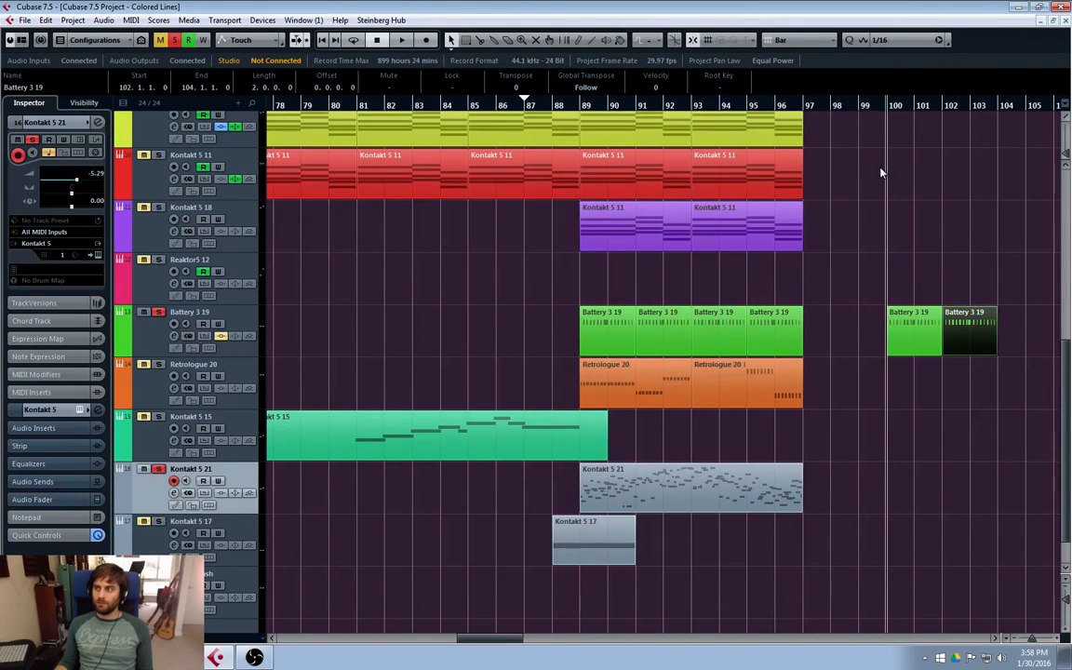
key("ctrl+KP_1")
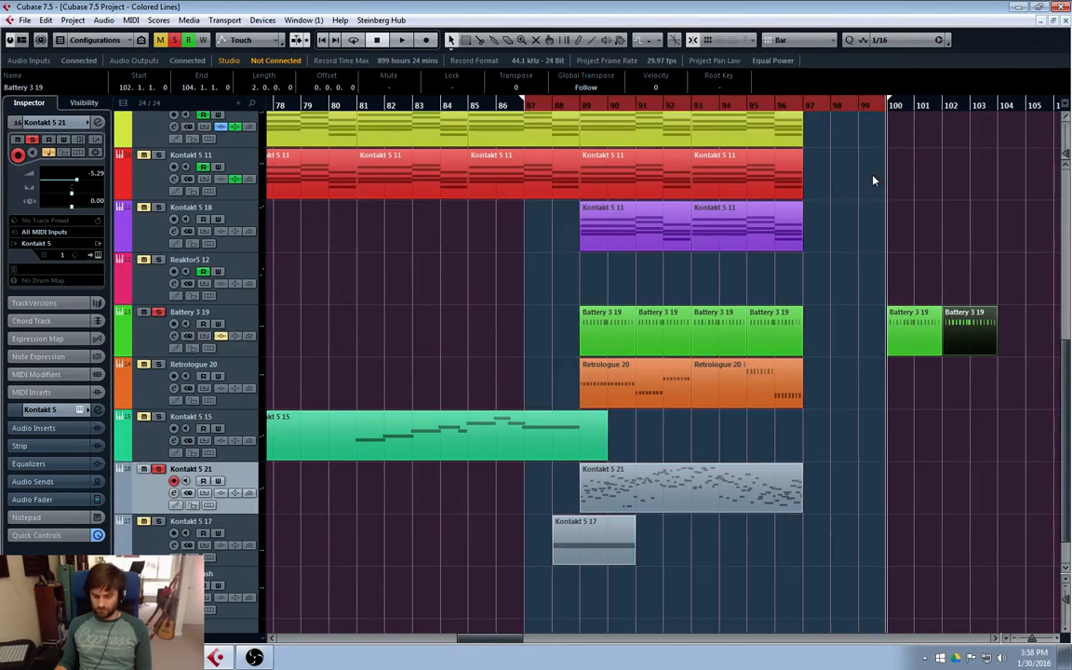
left_click(997, 107)
key("ctrl+KP_2")
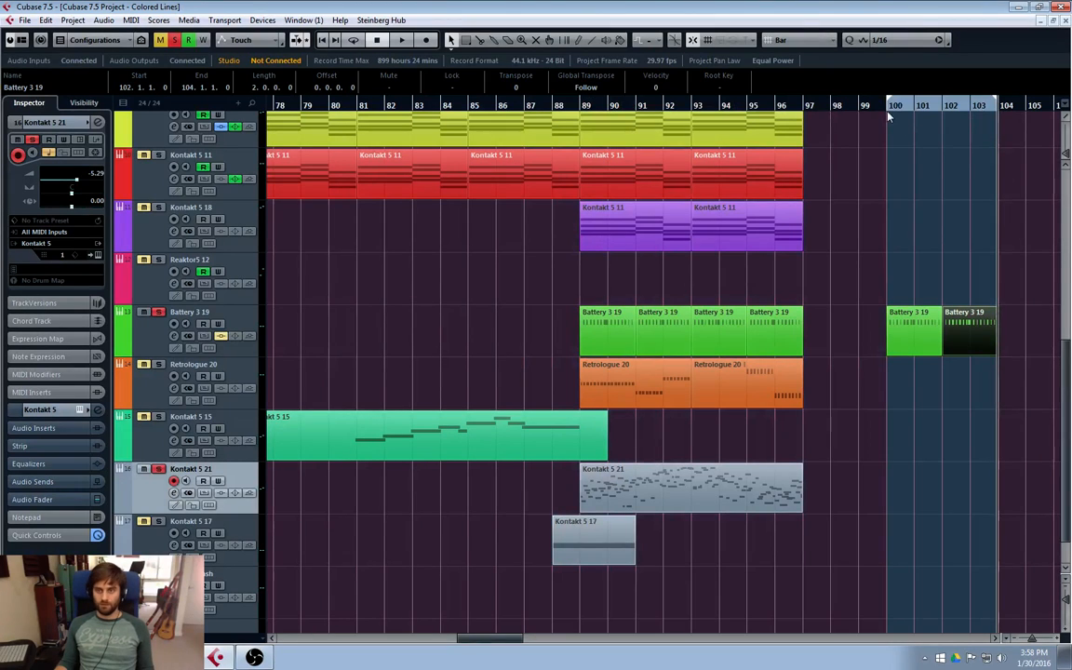
- Draw nearly even velocities across all notes of the Battery 3 19 copy at bar 100 in the note editor
left_click(890, 118)
double_click(908, 335)
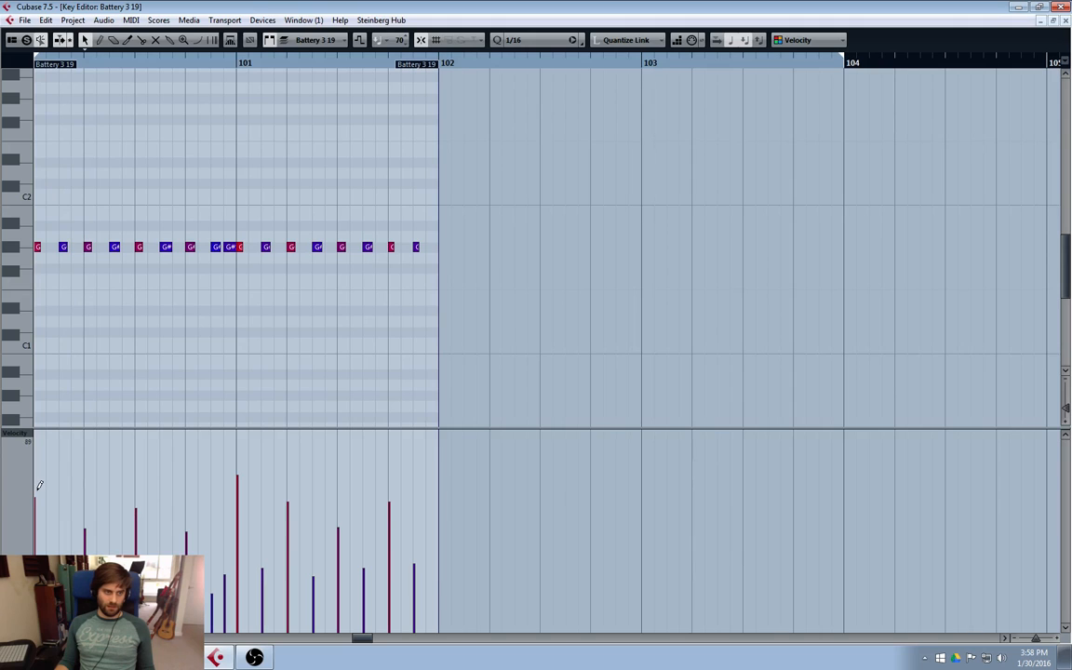
mouse_move(38, 488)
left_mouse_down()
mouse_move(437, 495)
mouse_move(48, 485)
left_mouse_up()
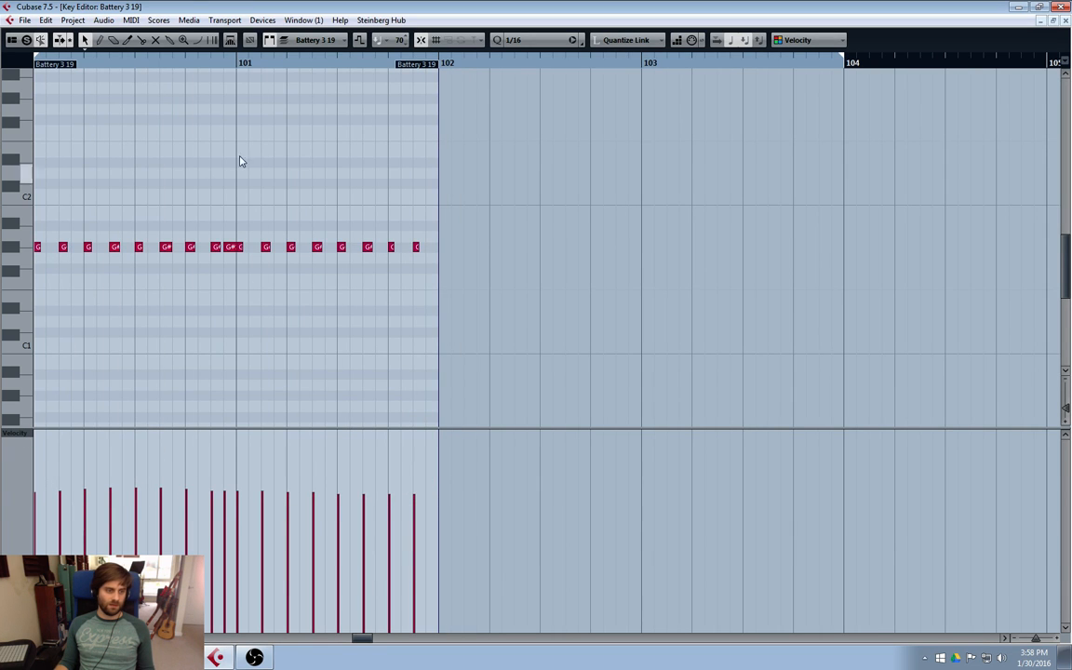
left_click(1065, 19)
- Audition the Battery 3 19 copy at bar 102 with its varied velocities, followed by the flattened copy at bar 100
double_click(956, 335)
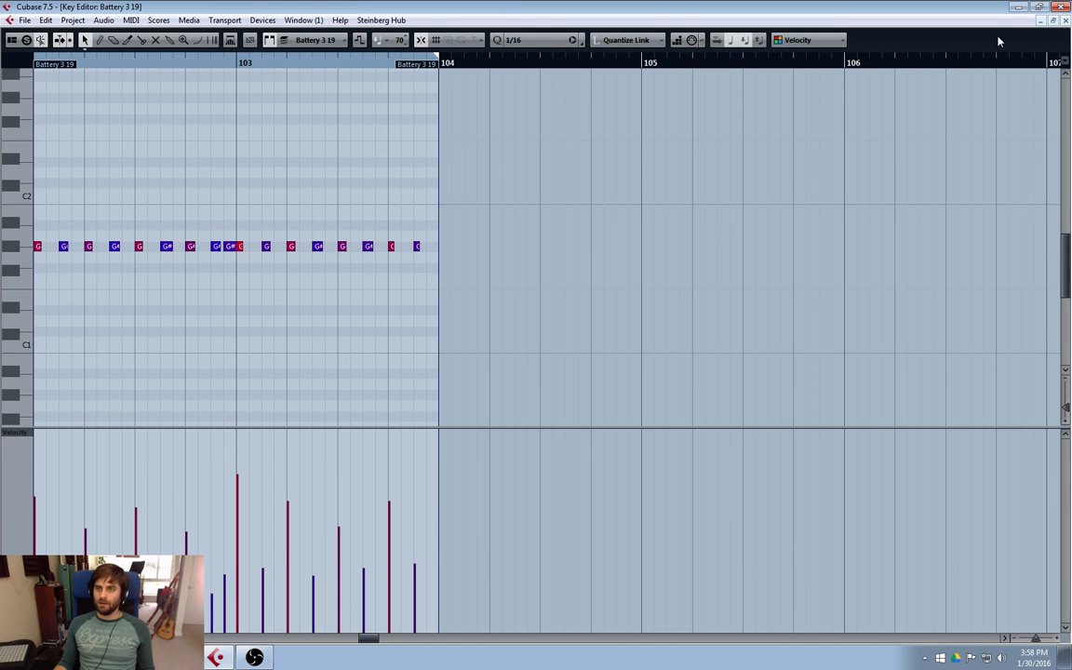
left_click(1066, 20)
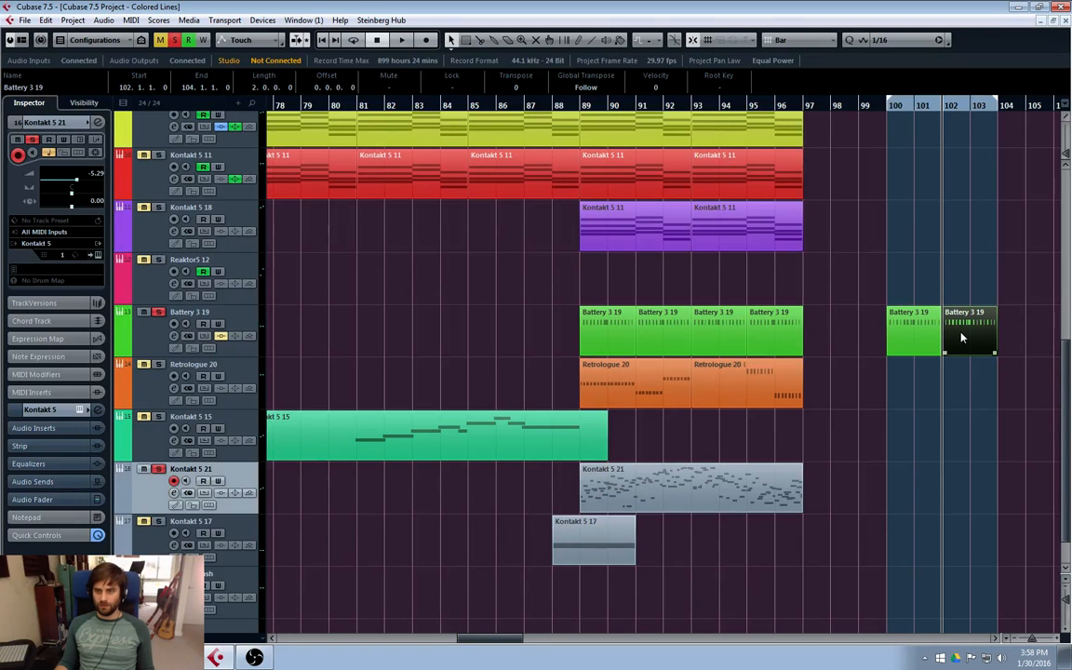
double_click(981, 346)
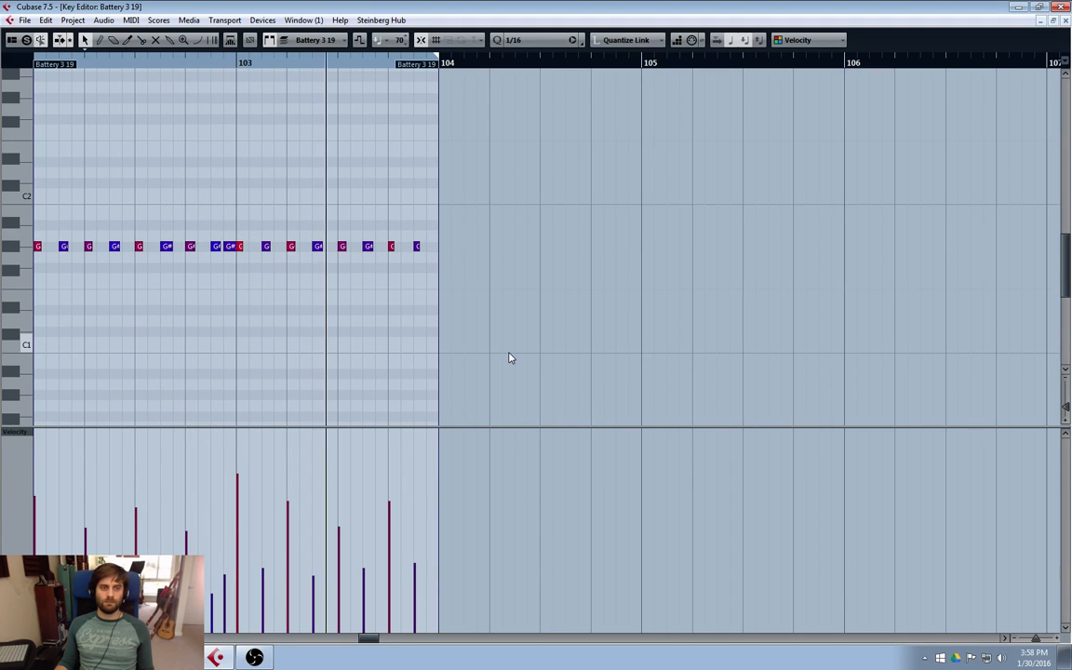
left_click(1065, 21)
left_click_drag(516, 639, 493, 639)
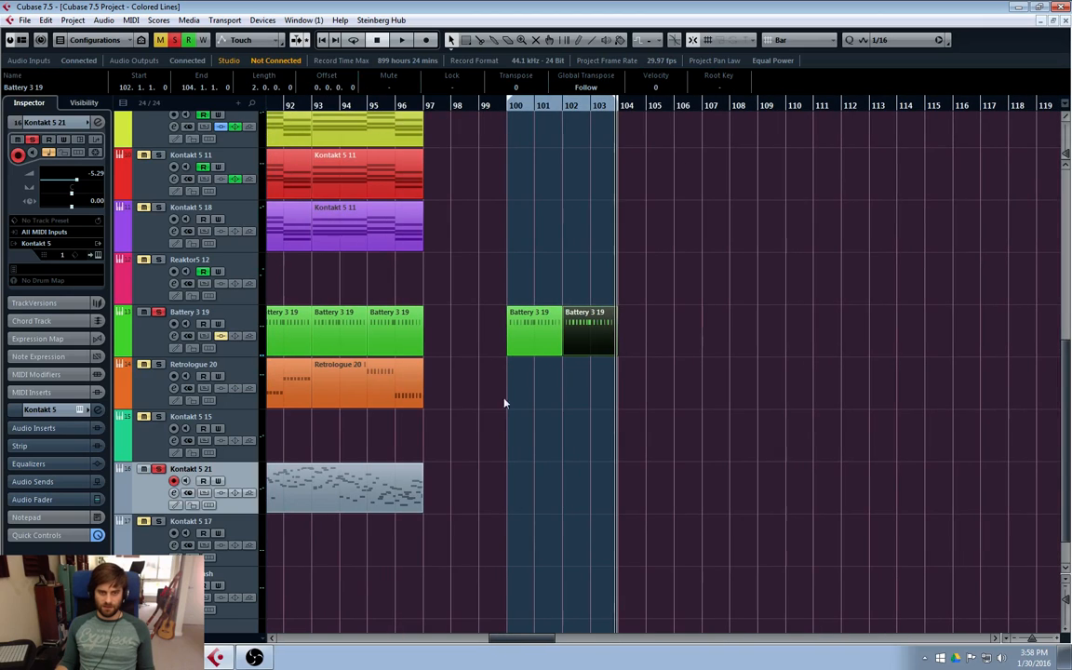
left_click(522, 325)
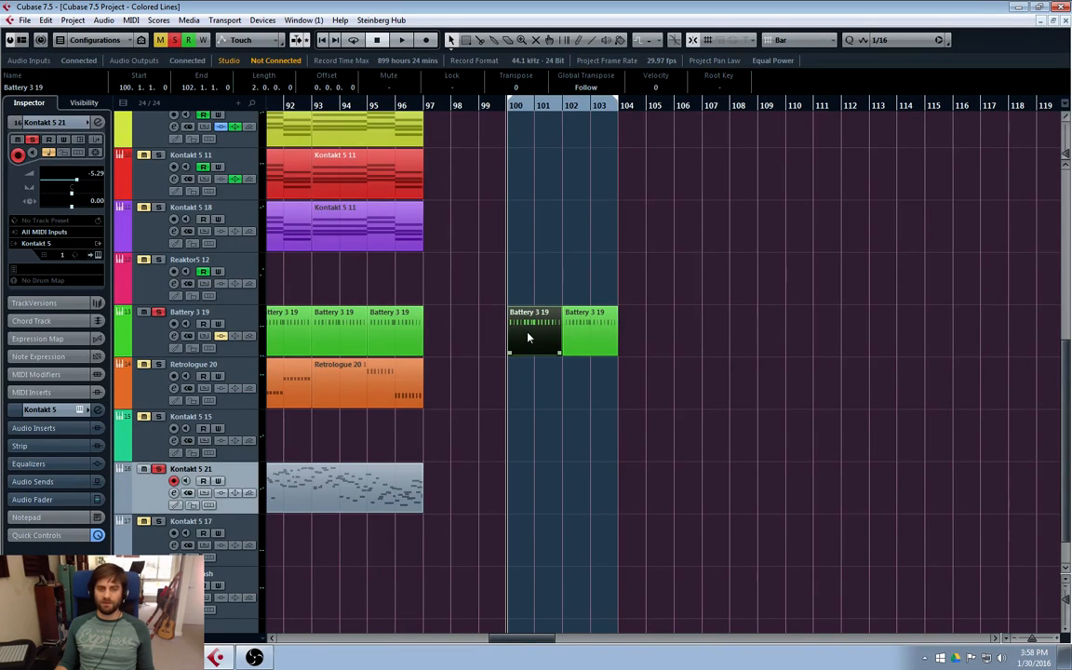
double_click(525, 337)
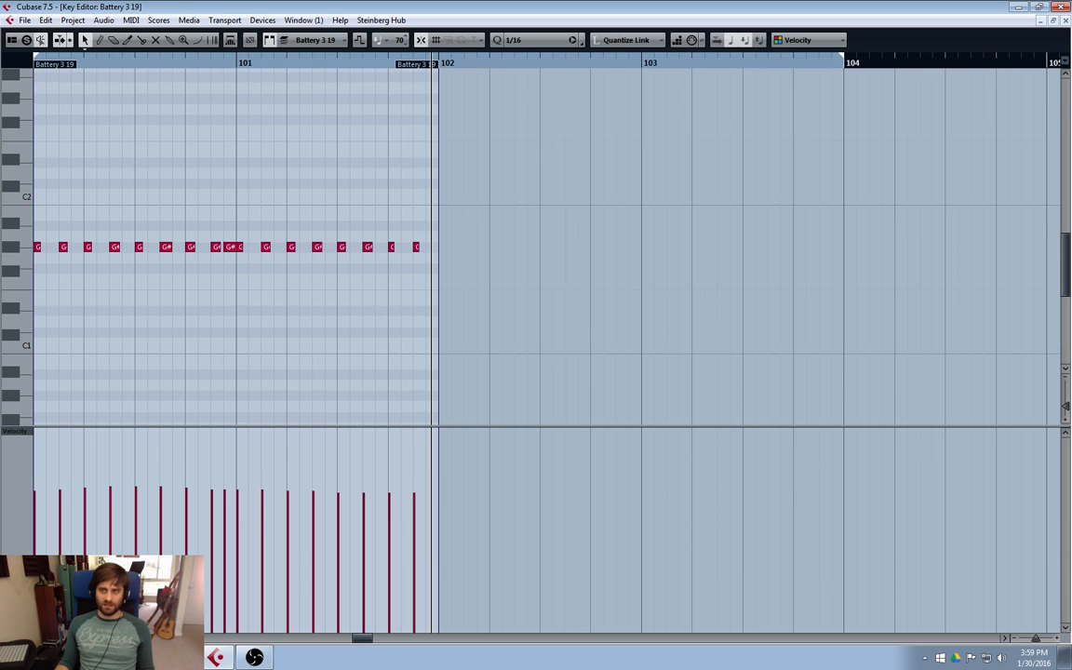
left_click(1066, 21)
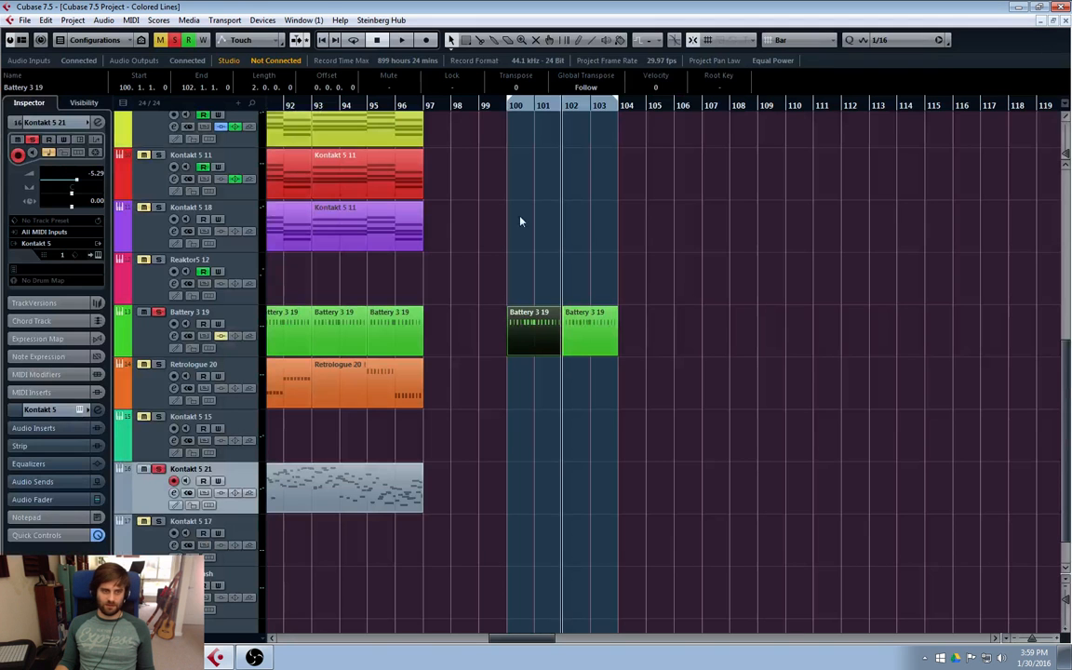
- Compare the varied-velocity copy from bar 102 against the even-velocity copy from bar 100 once more
left_click(560, 111)
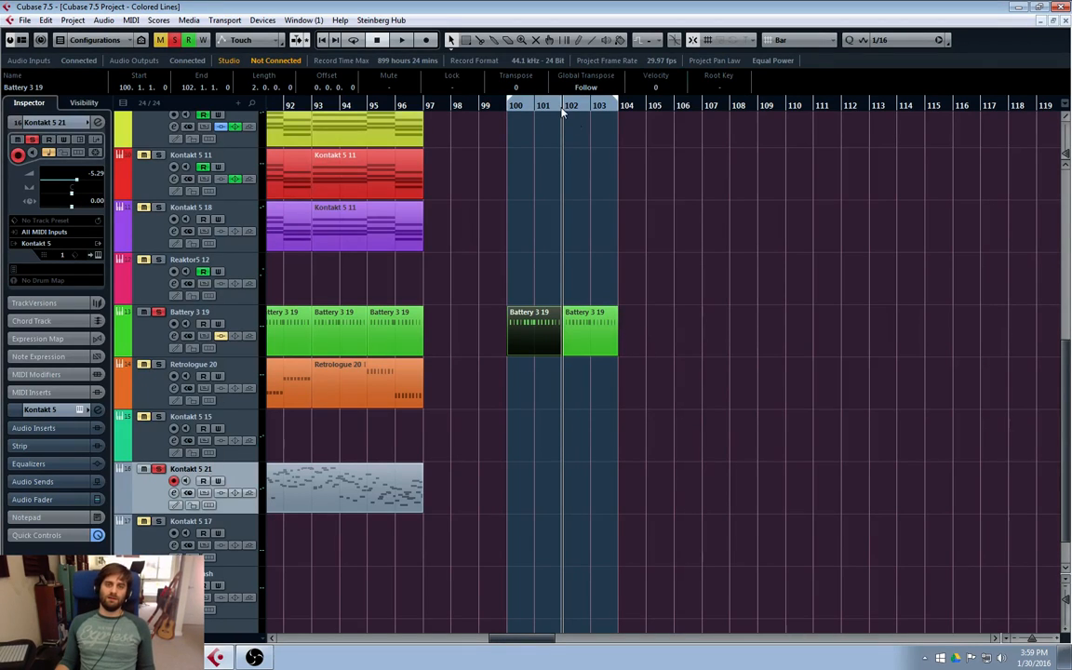
double_click(574, 336)
key("space")
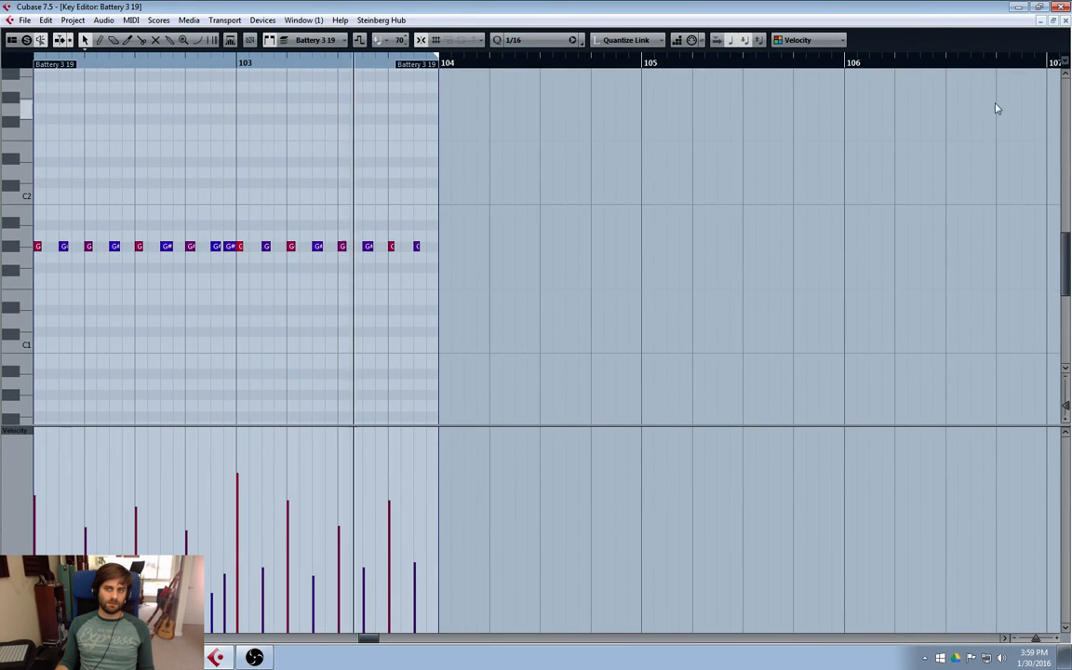
left_click(1063, 21)
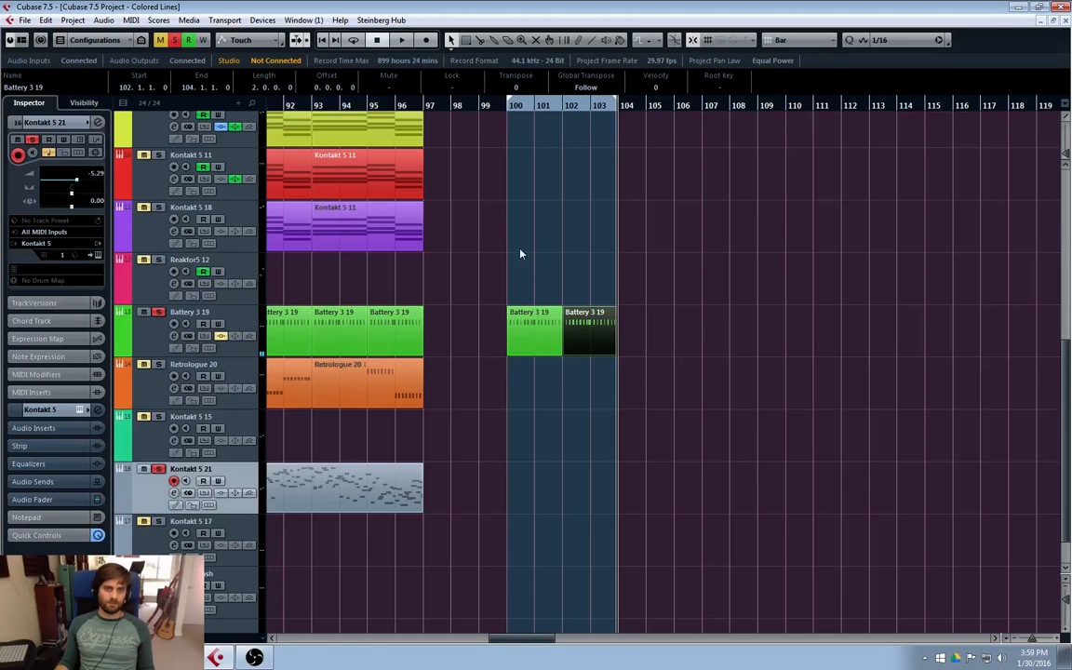
double_click(532, 327)
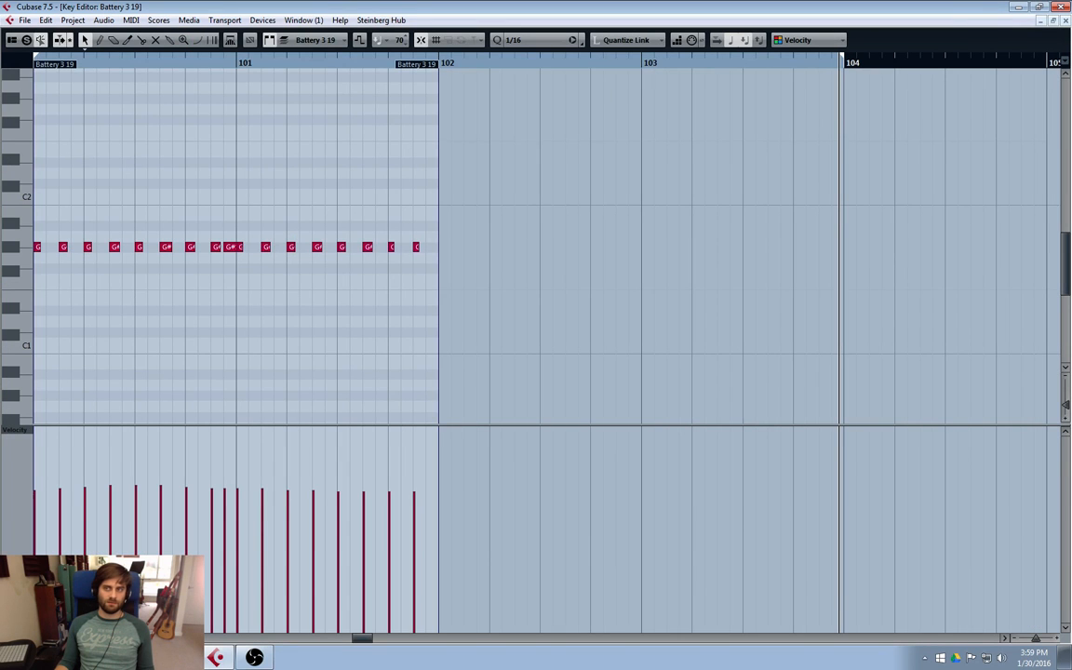
left_click(1067, 21)
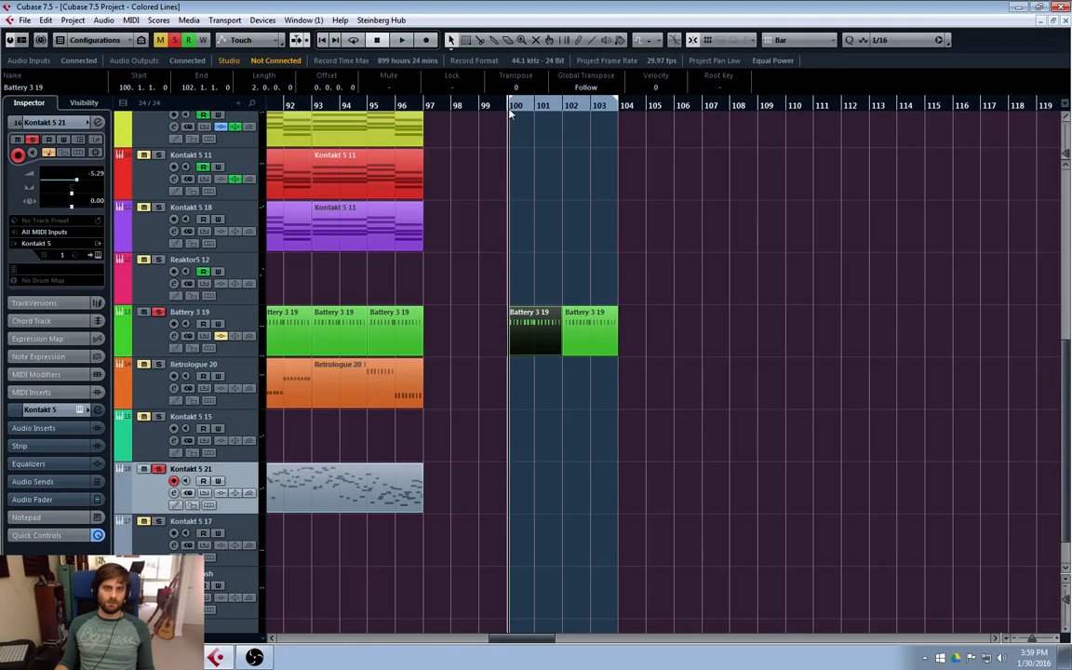
double_click(531, 333)
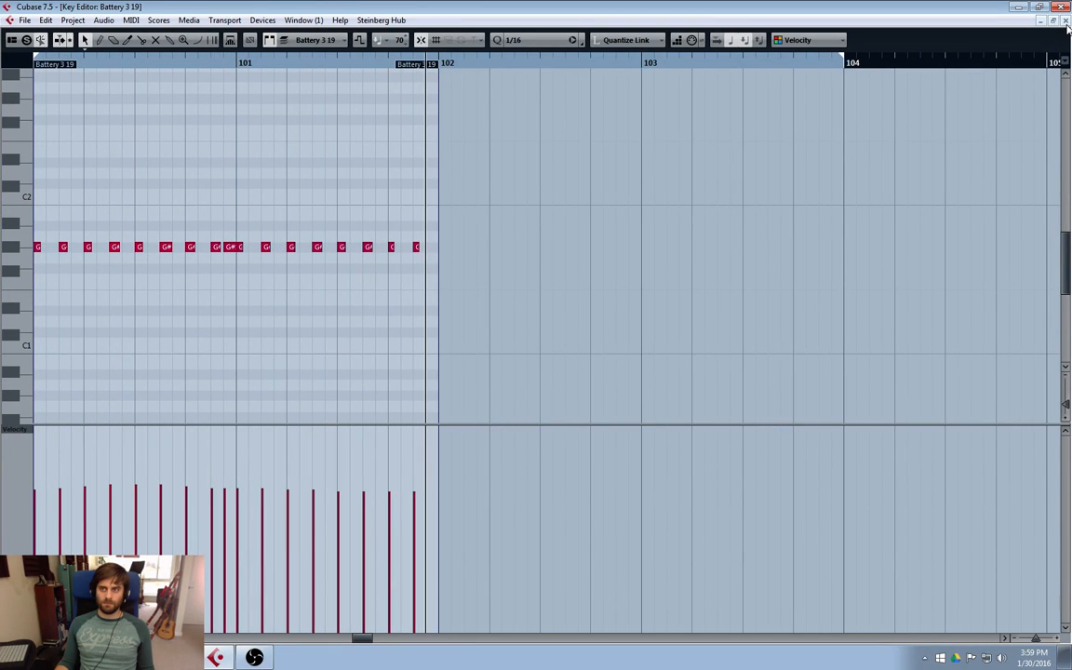
key("Escape")
- Delete both Battery 3 19 copies between bars 100 and 104 and unsolo the Kontakt 5 21 track
left_click_drag(651, 364, 525, 272)
key("Delete")
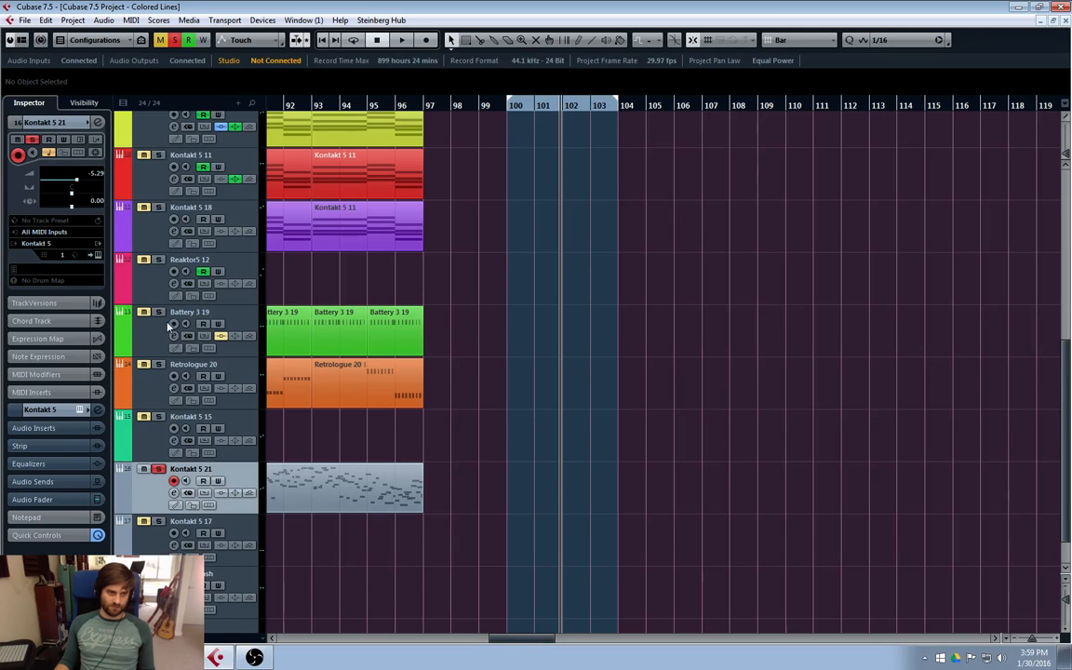
left_click(159, 470)
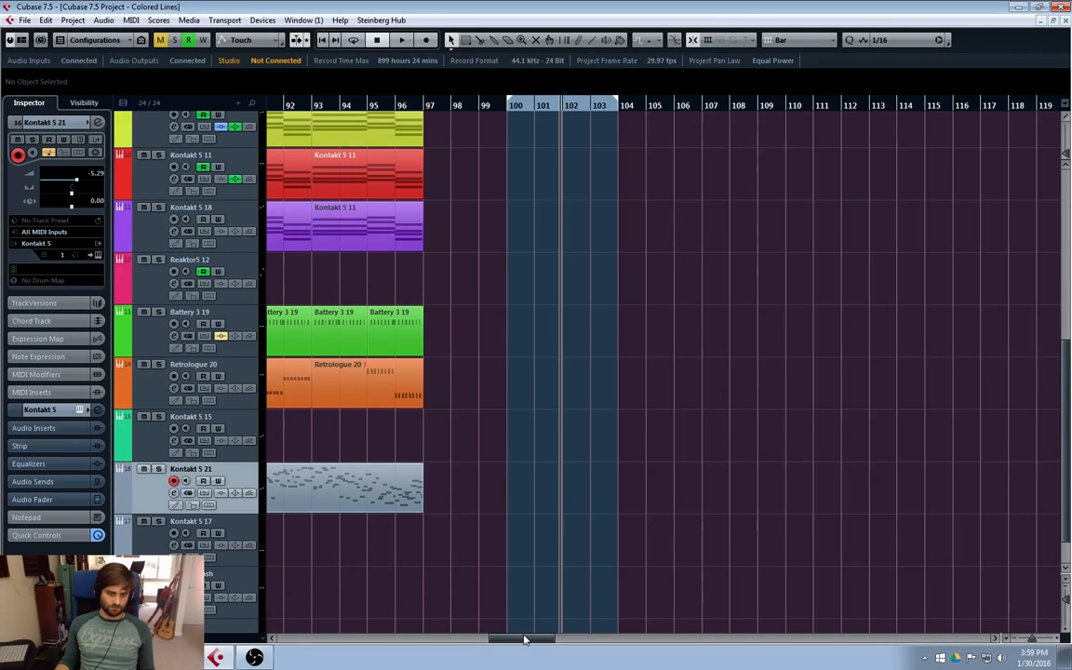
- Play the full arrangement from bar 77 to about bar 97
left_click_drag(524, 639, 480, 632)
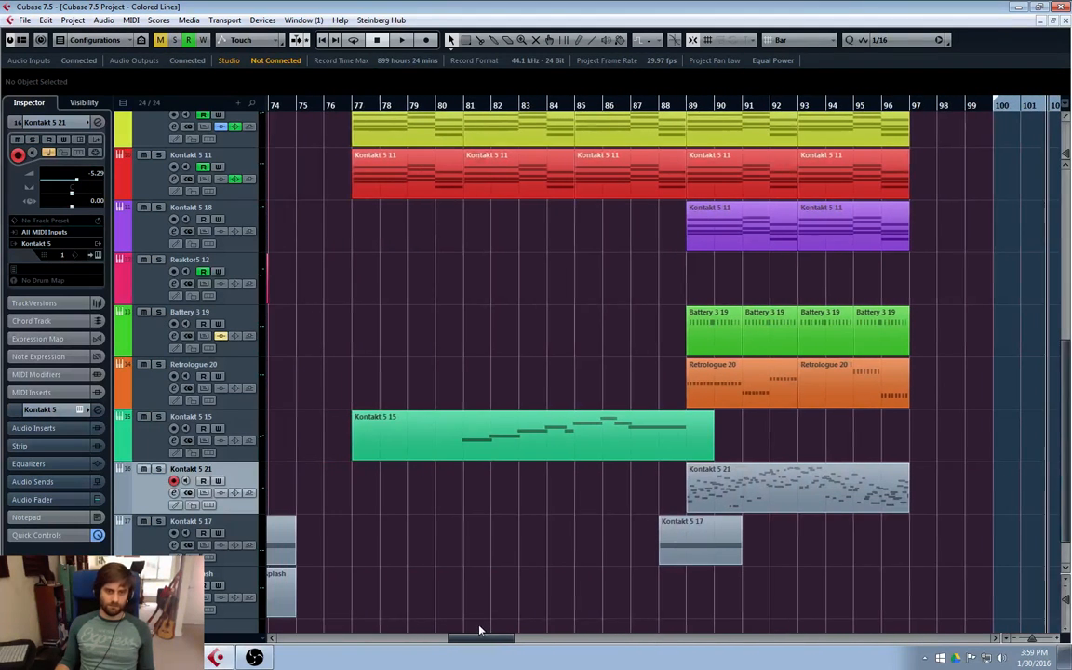
left_click(350, 107)
key("space")
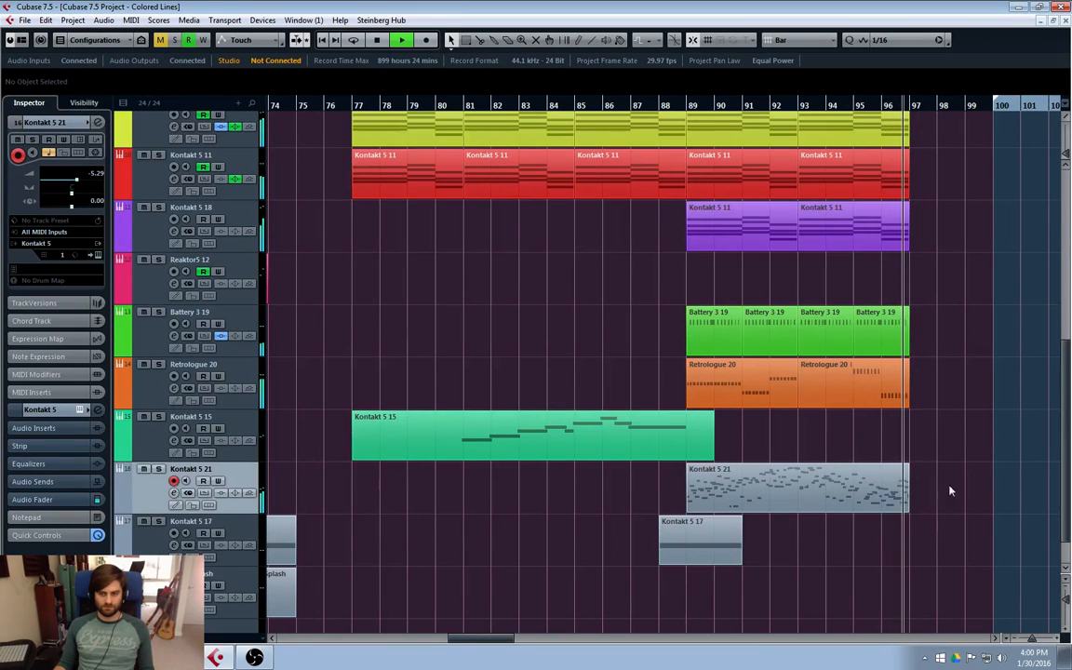
key("space")
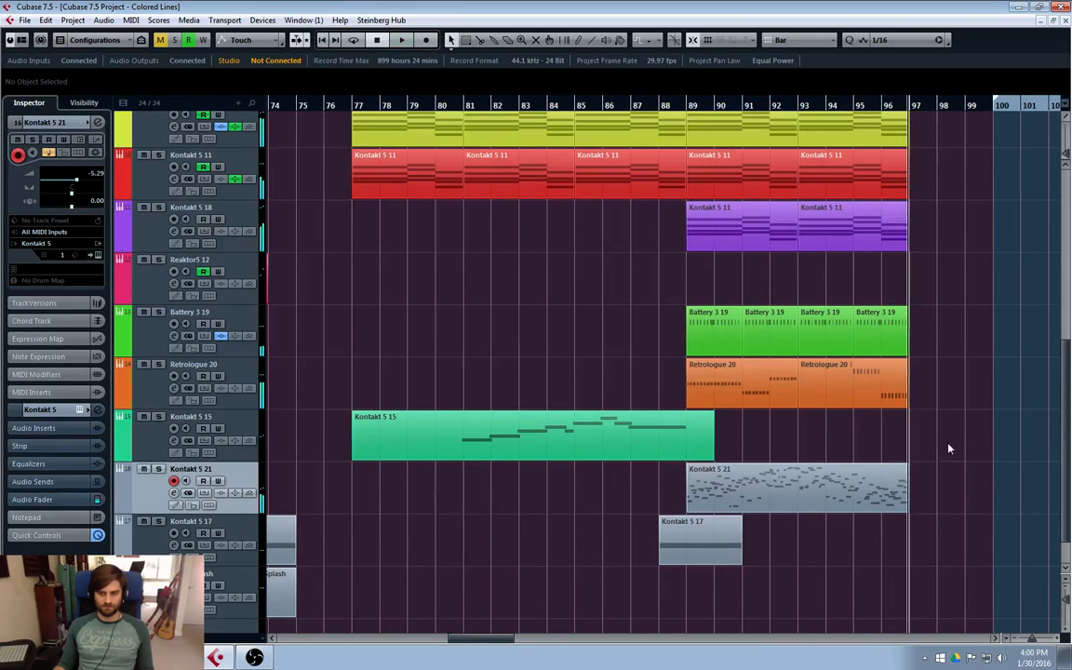
- Inspect the notes of the Kontakt 5 21 part and audition the section from bar 89, restarting playback from before it
left_click(686, 105)
double_click(715, 494)
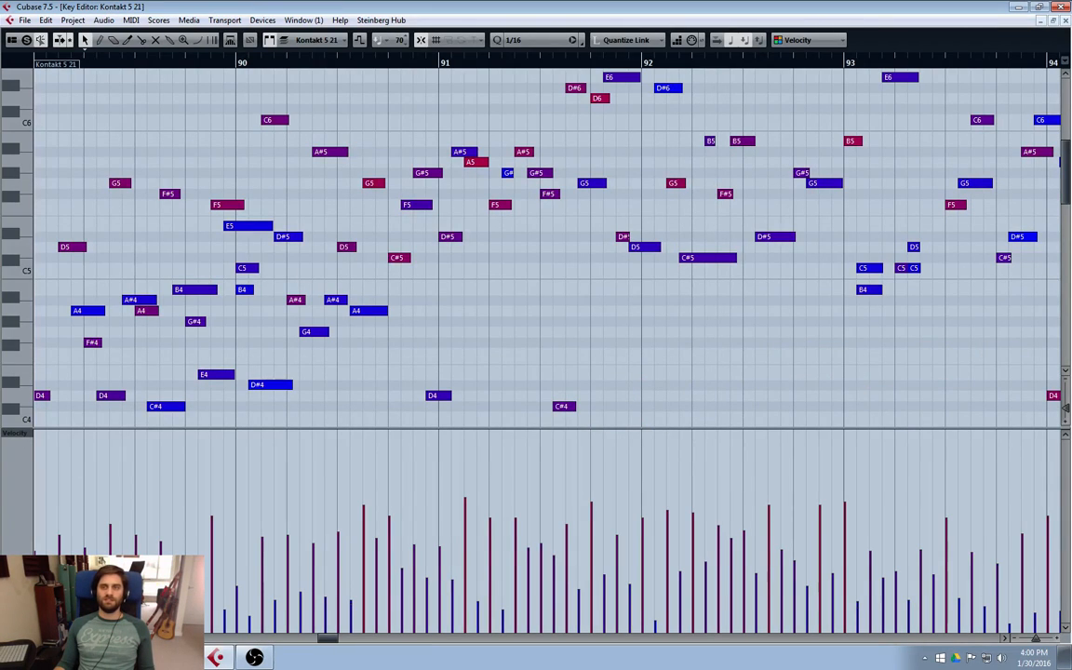
left_click(1064, 19)
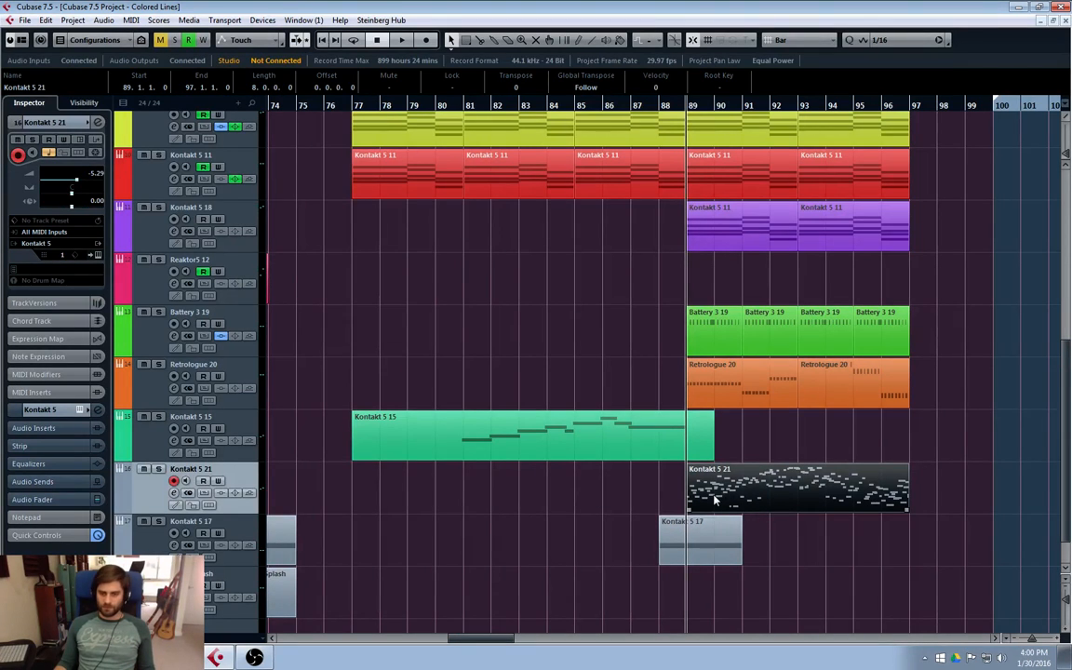
key("space")
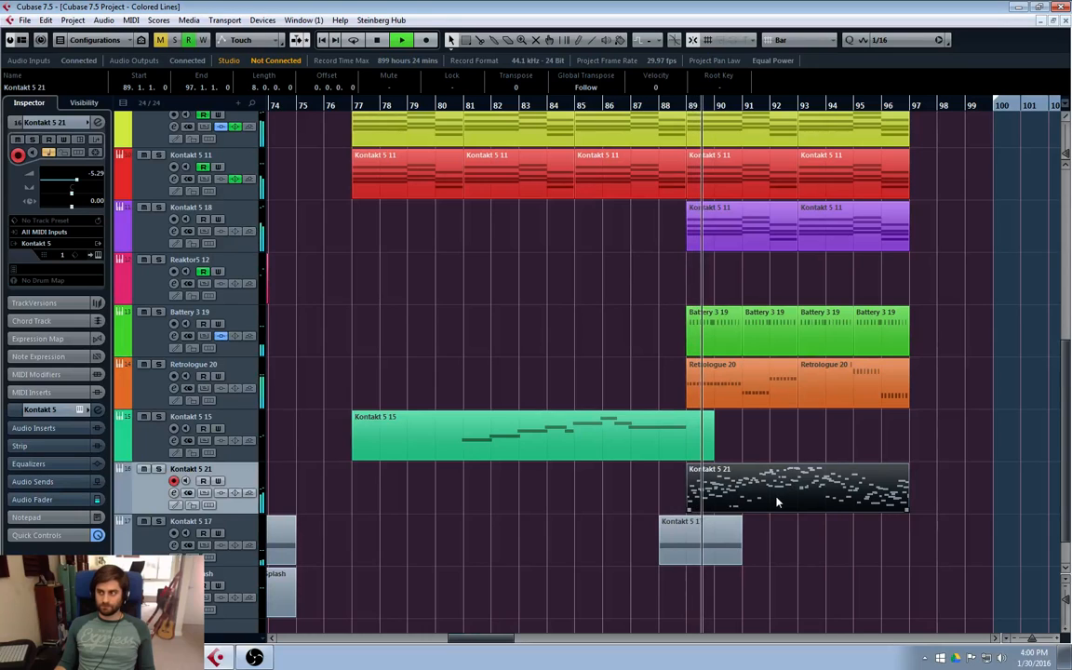
key("space")
left_click(654, 113)
key("space")
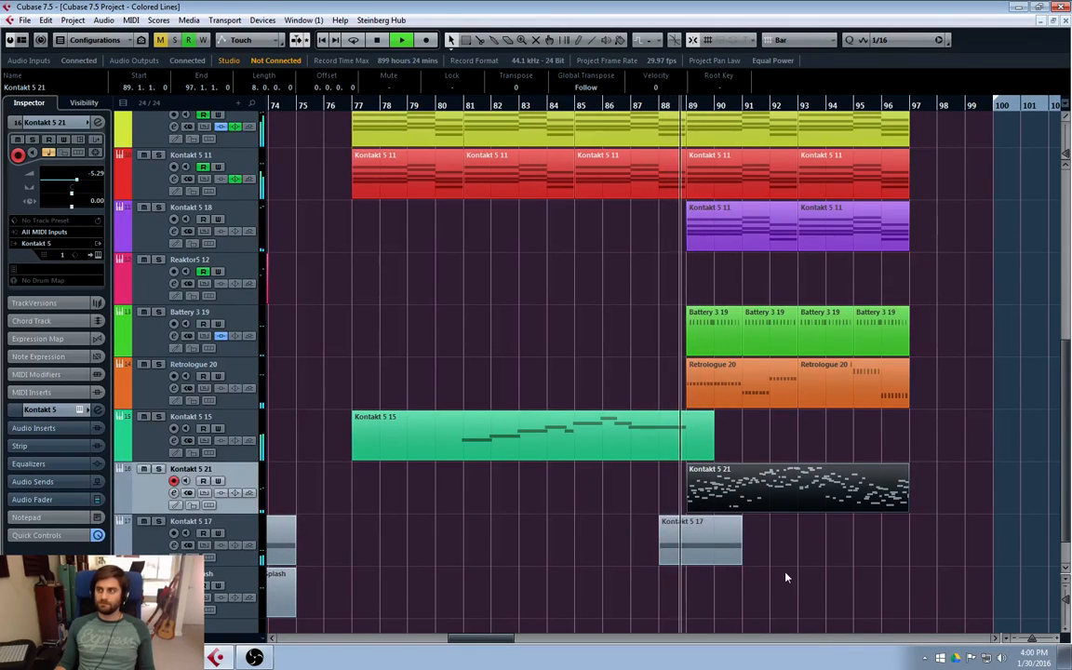
- Follow the Kontakt 5 21 part in the note editor during playback and examine its high notes around bars 92 and 93
double_click(807, 500)
scroll(732, 343, "up", 3)
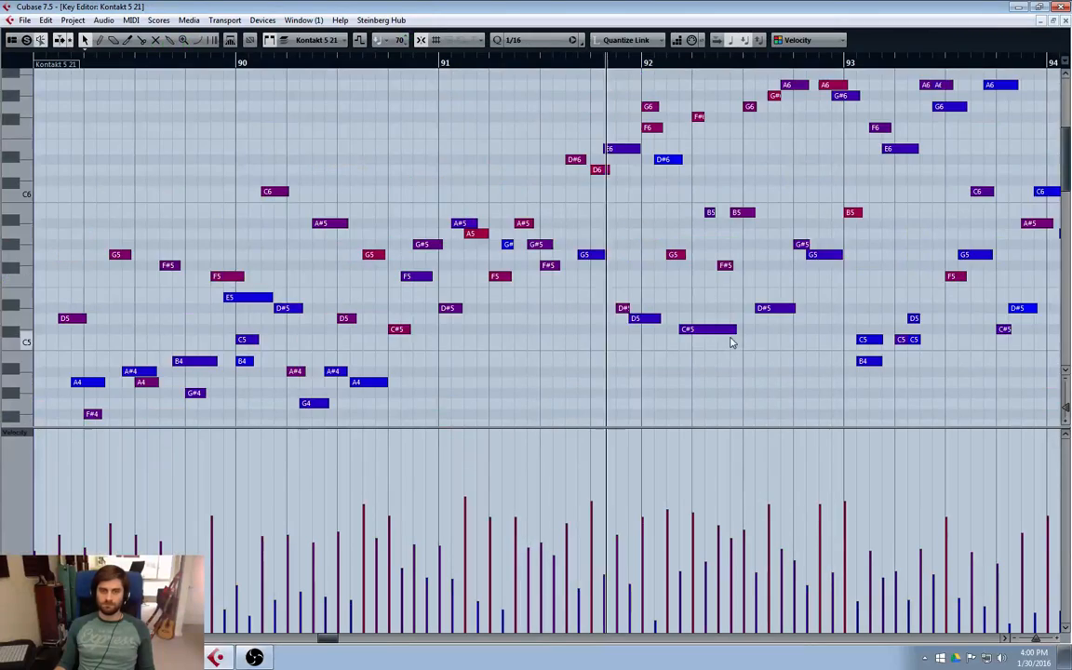
scroll(842, 398, "up", 3)
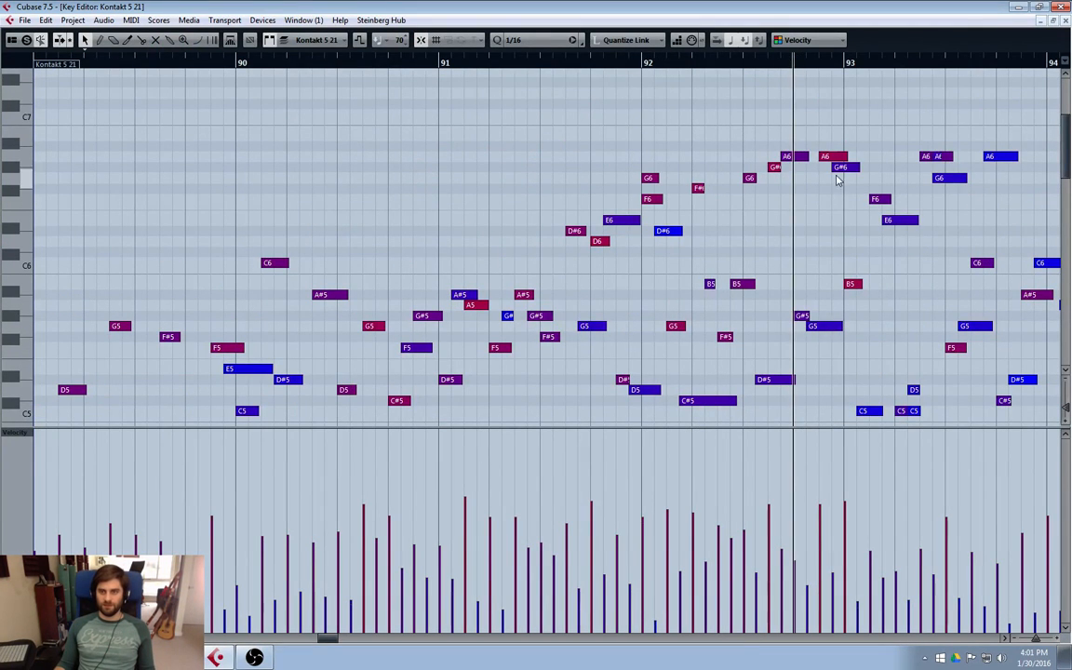
scroll(812, 191, "up", 3)
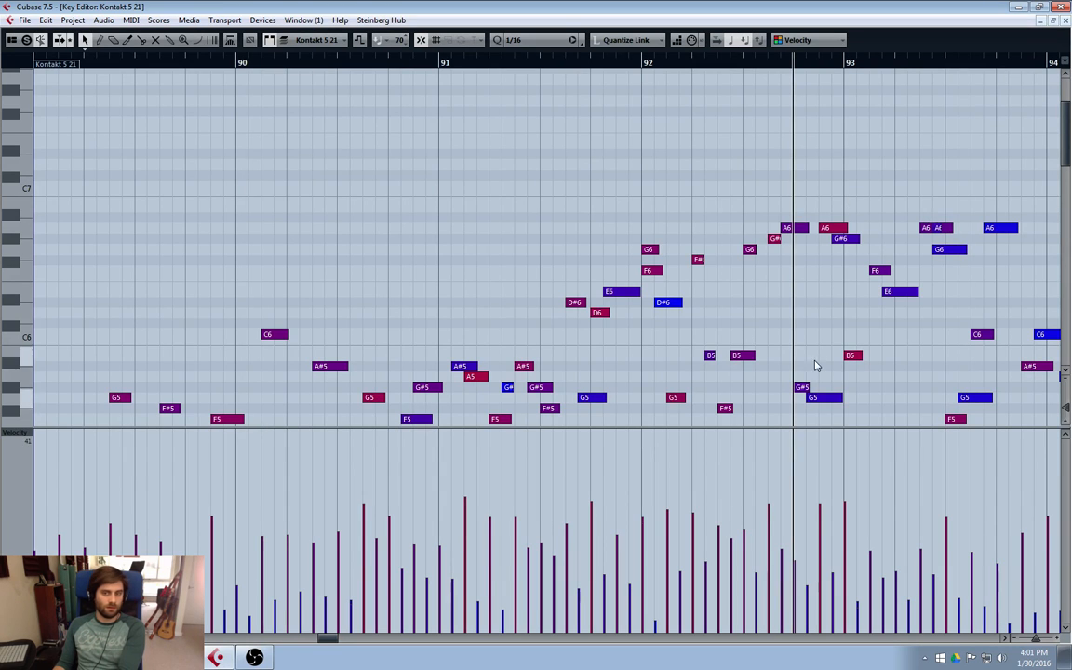
scroll(749, 361, "down", 2)
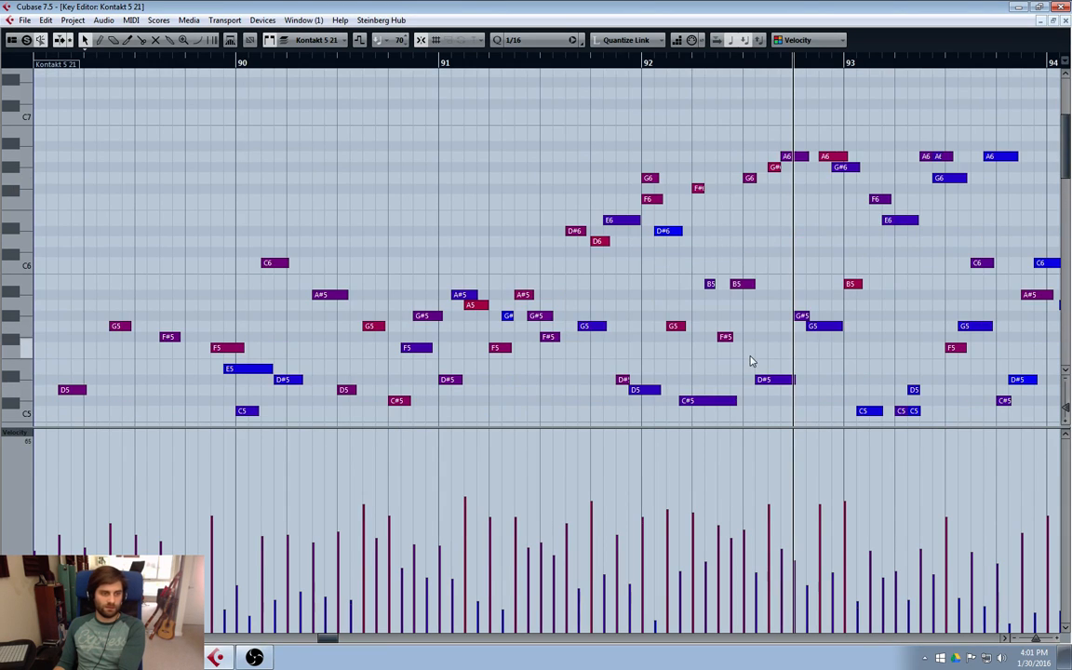
- Build a G5 triplet on the last beat of bar 92 from the shifted, shortened G5 and two added notes, using 1/8 Triplet quantize
left_click(820, 324)
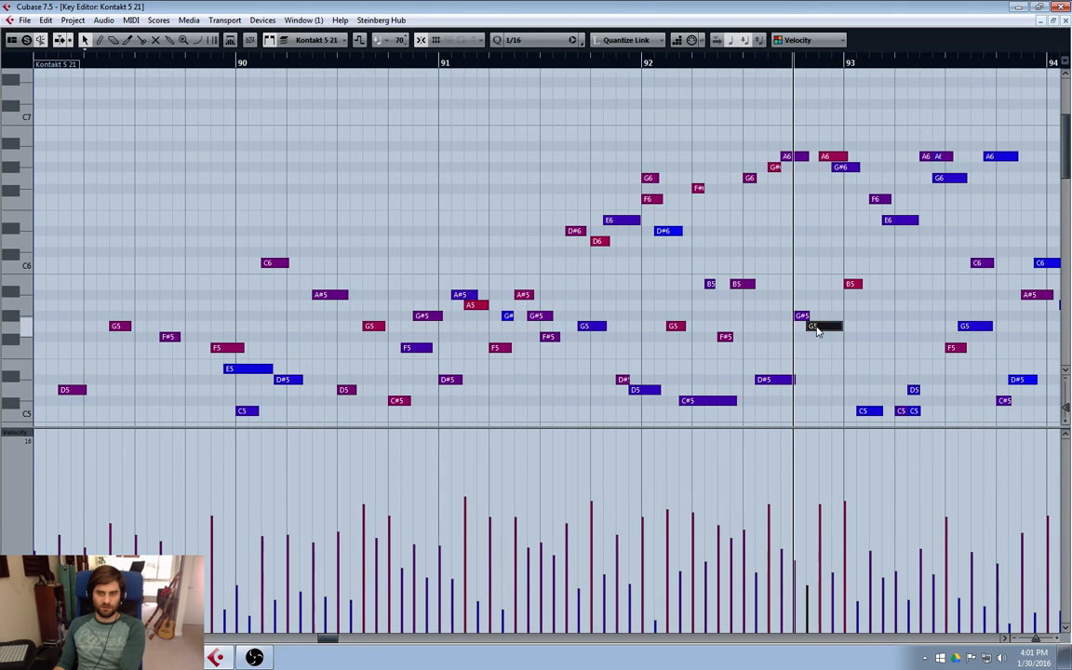
left_click_drag(813, 326, 802, 328)
left_click(523, 42)
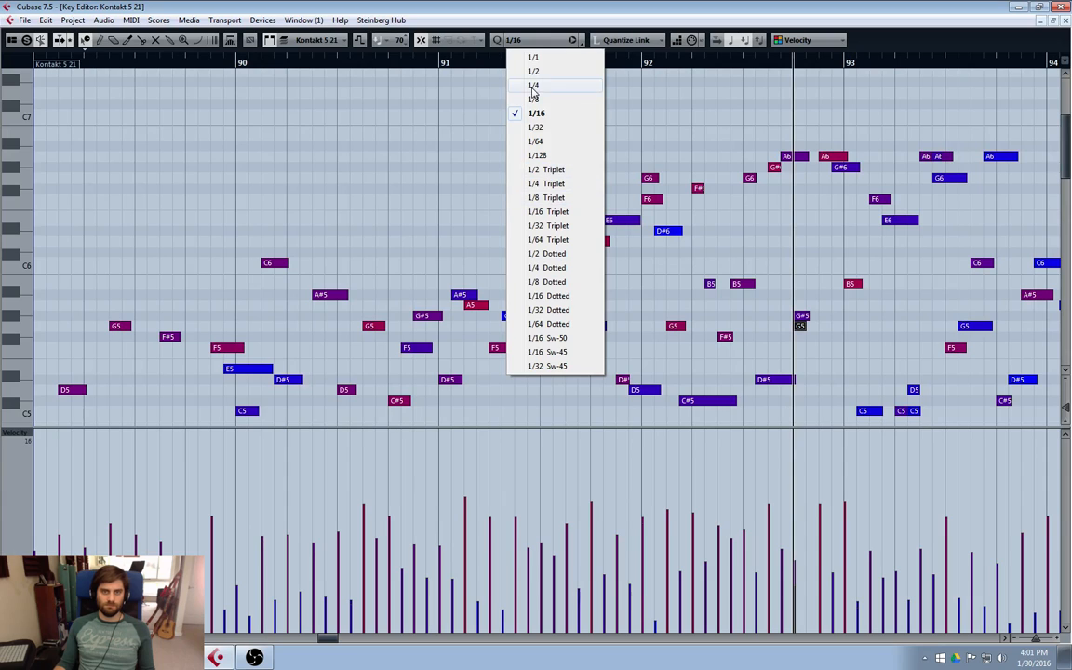
left_click(543, 198)
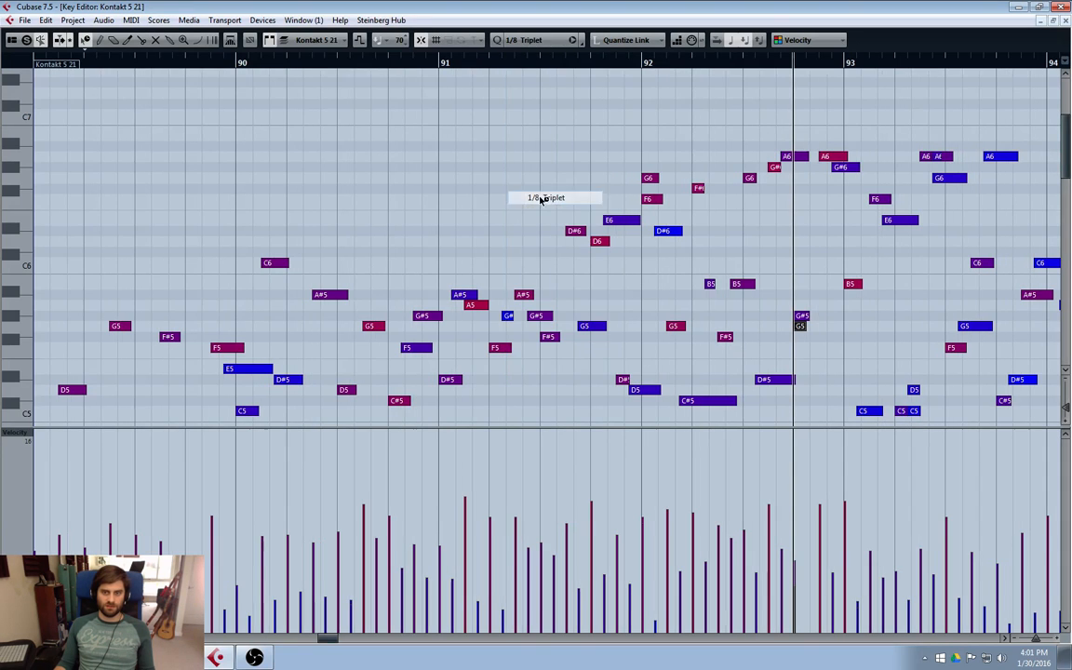
key("8")
left_click(815, 326)
left_click(833, 326)
key("1")
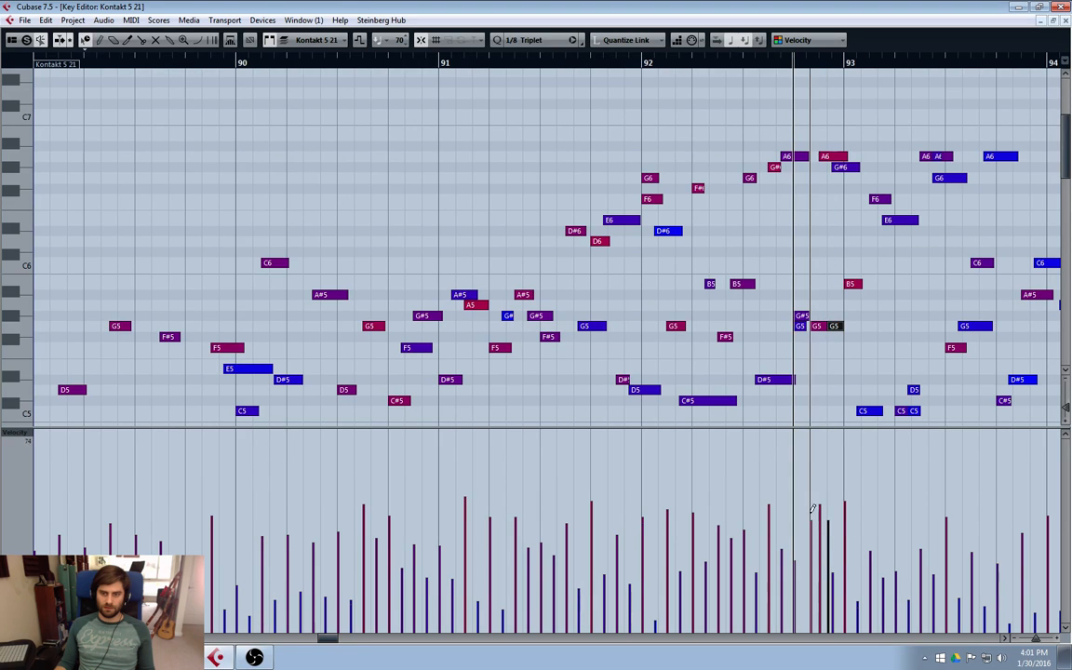
- Raise the velocities of the three G5 triplet notes on the last beat of bar 92 to about 90
left_click_drag(806, 327, 812, 326)
left_click(849, 335)
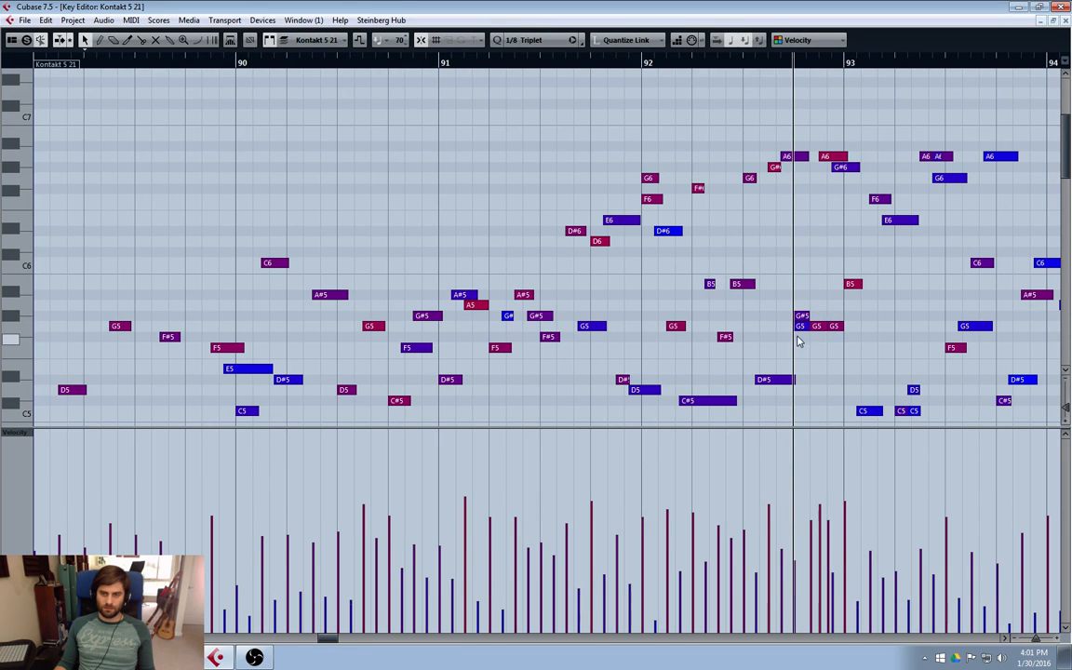
left_click(799, 326)
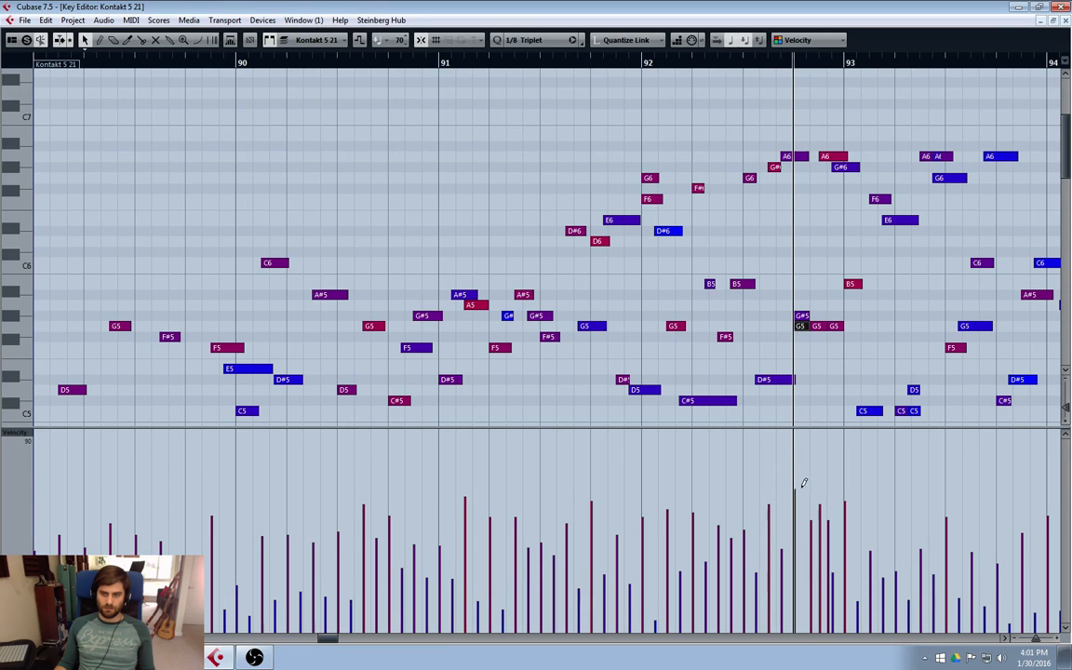
left_click_drag(808, 484, 830, 490)
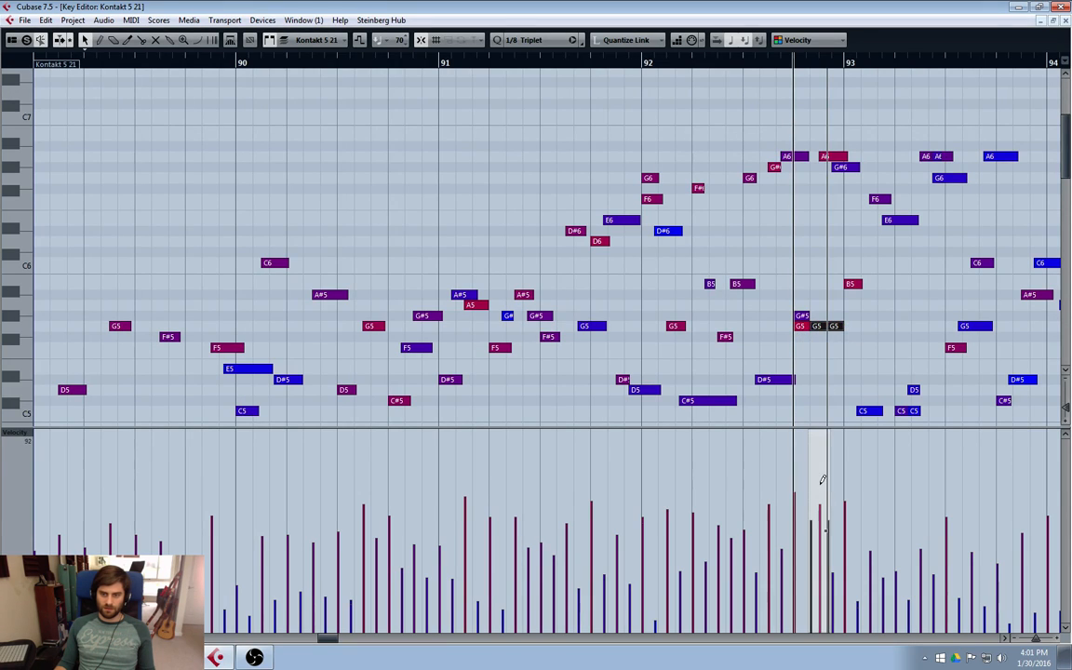
left_click_drag(821, 432, 818, 420)
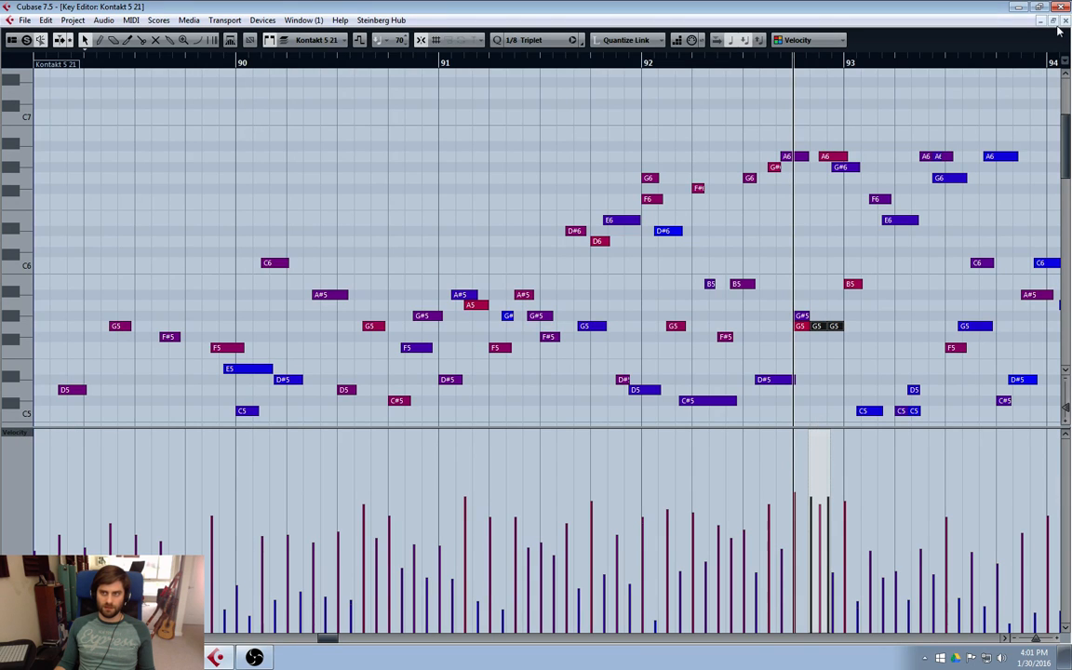
- Delete the G#5, A6 and G#6 notes around the G5 triplet and return to the arrangement
left_click(802, 317)
key("Delete")
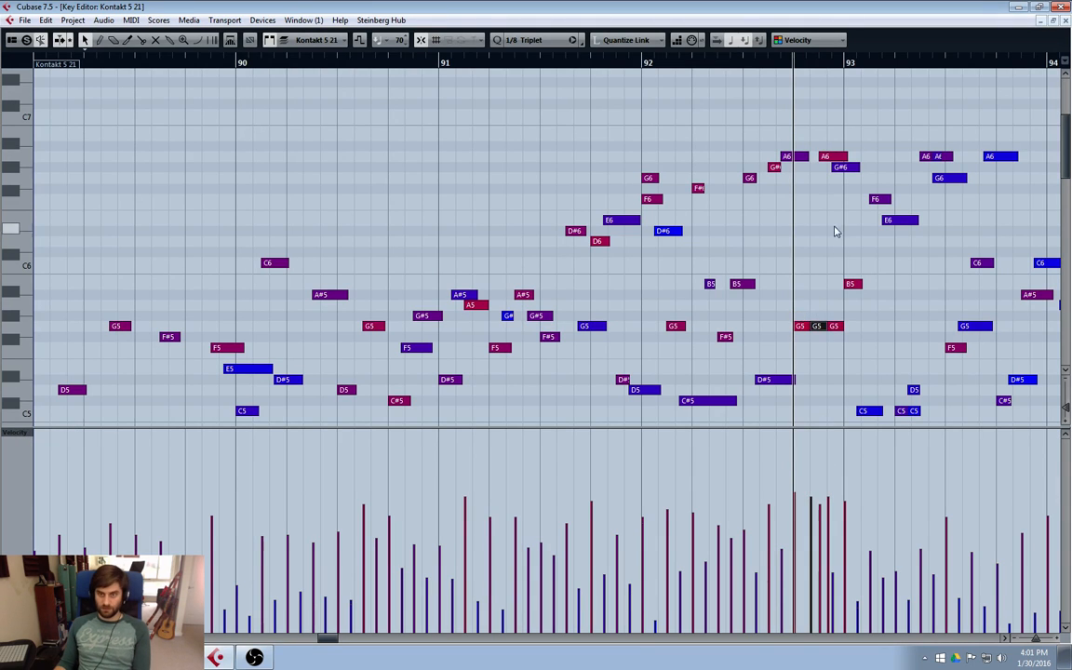
left_click(833, 155)
key("Delete")
left_click(841, 168)
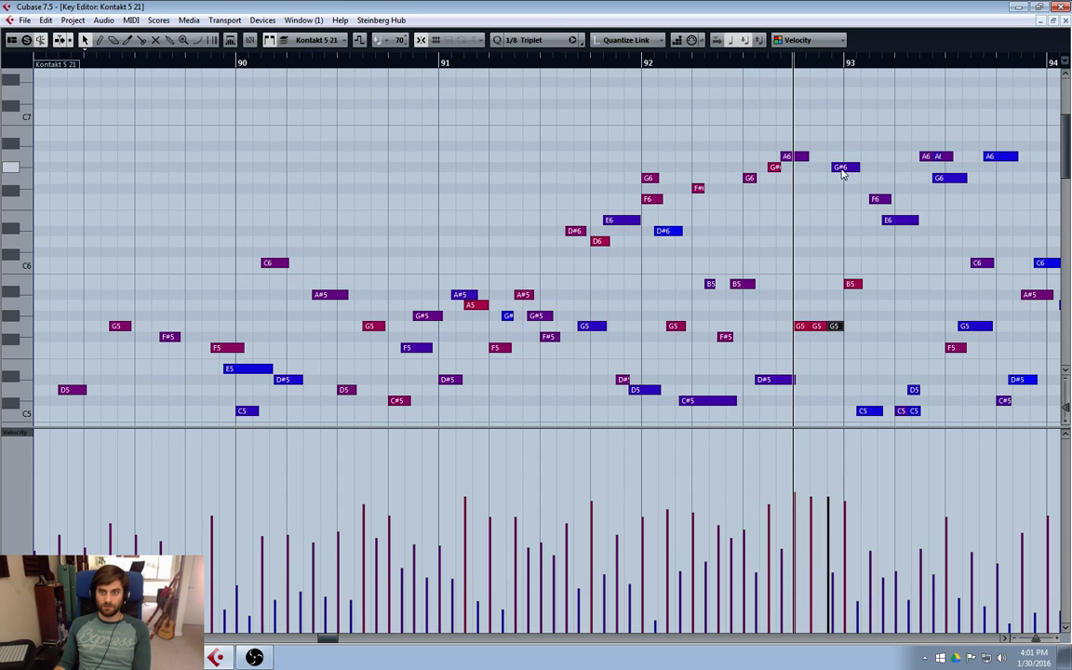
key("Delete")
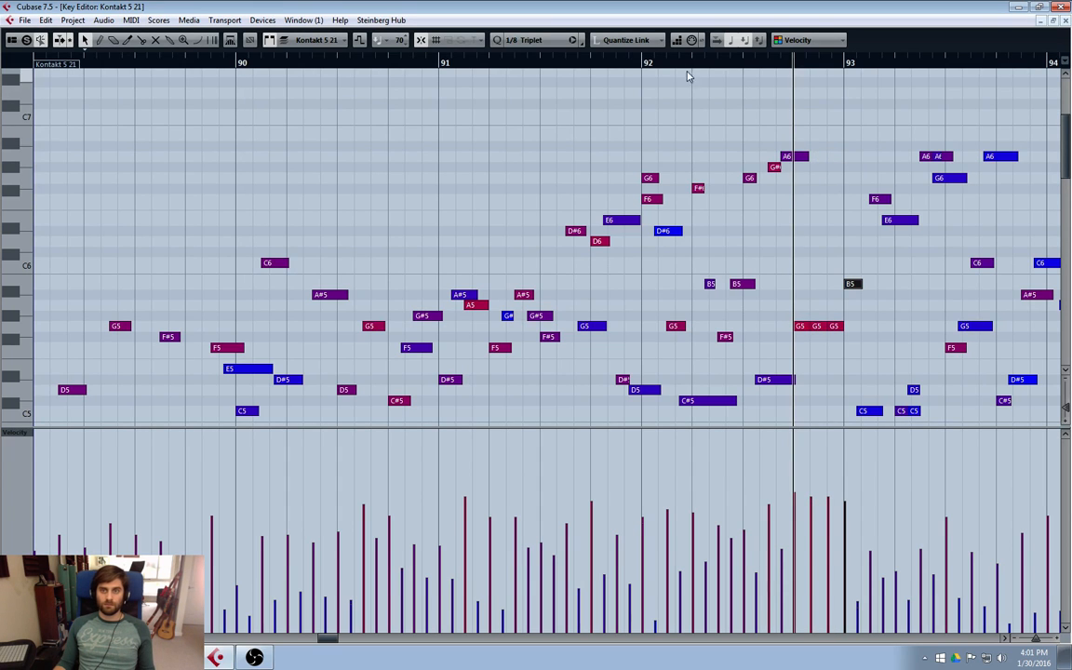
left_click(1065, 26)
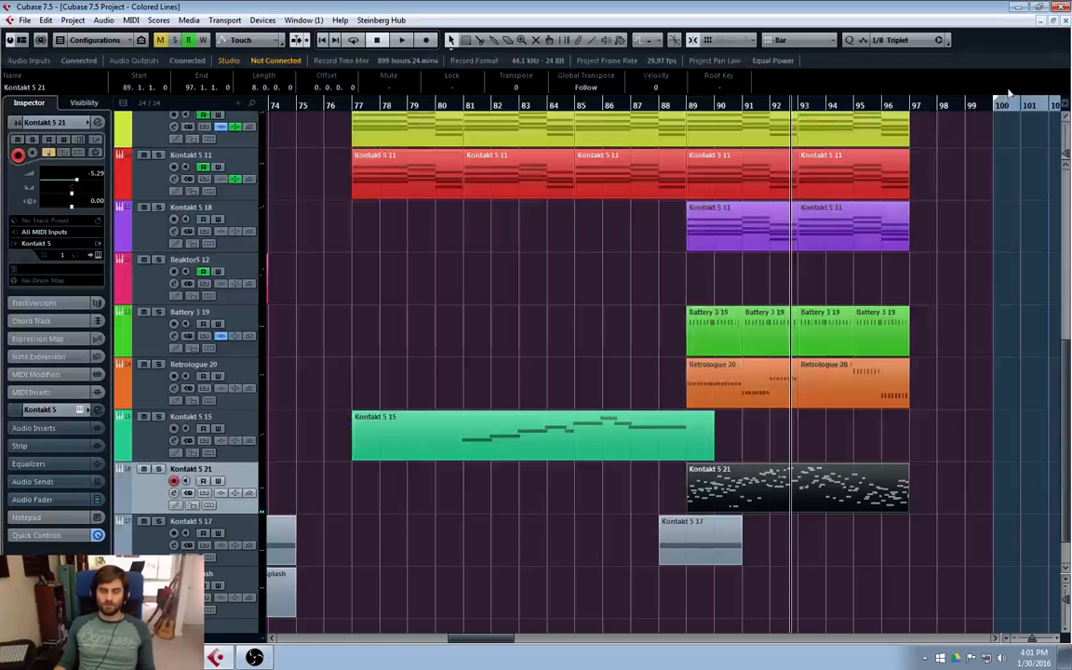
- Play the arrangement from bar 89 to just past bar 93 to audition the G5 triplet
left_click(689, 110)
key("space")
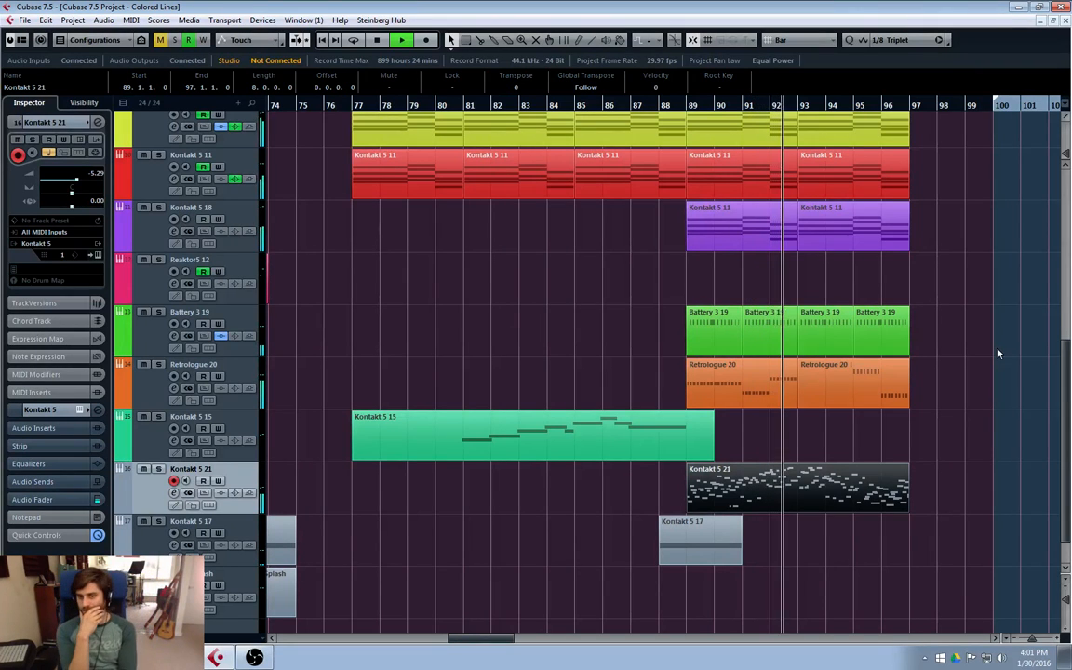
key("space")
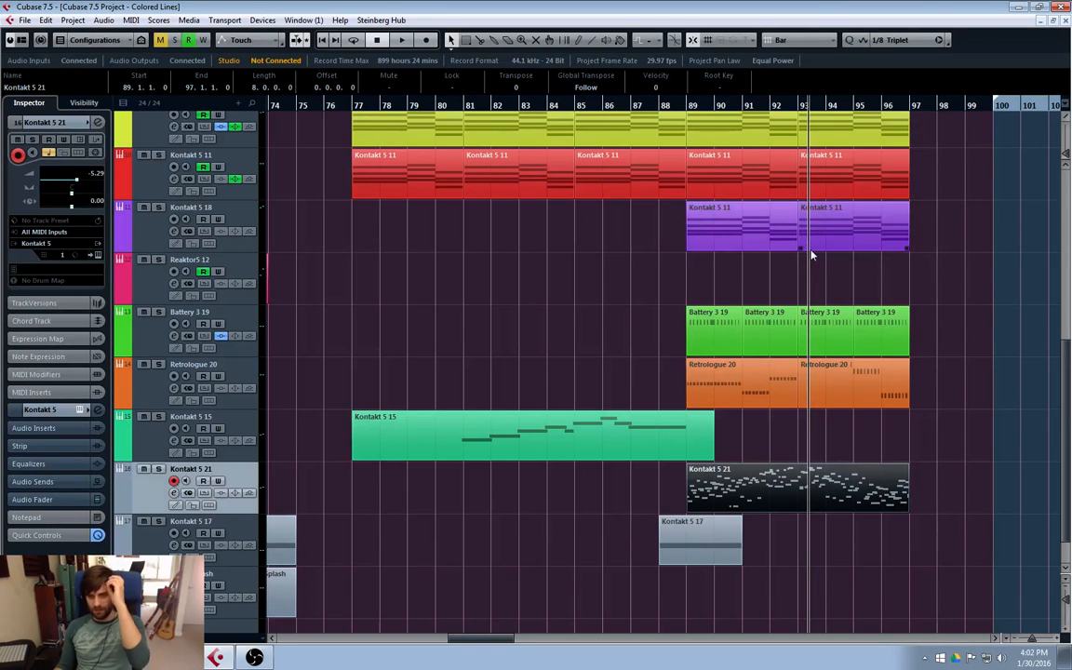
- Play the arrangement from bar 85 through to the end of the section near bar 97
left_click(354, 107)
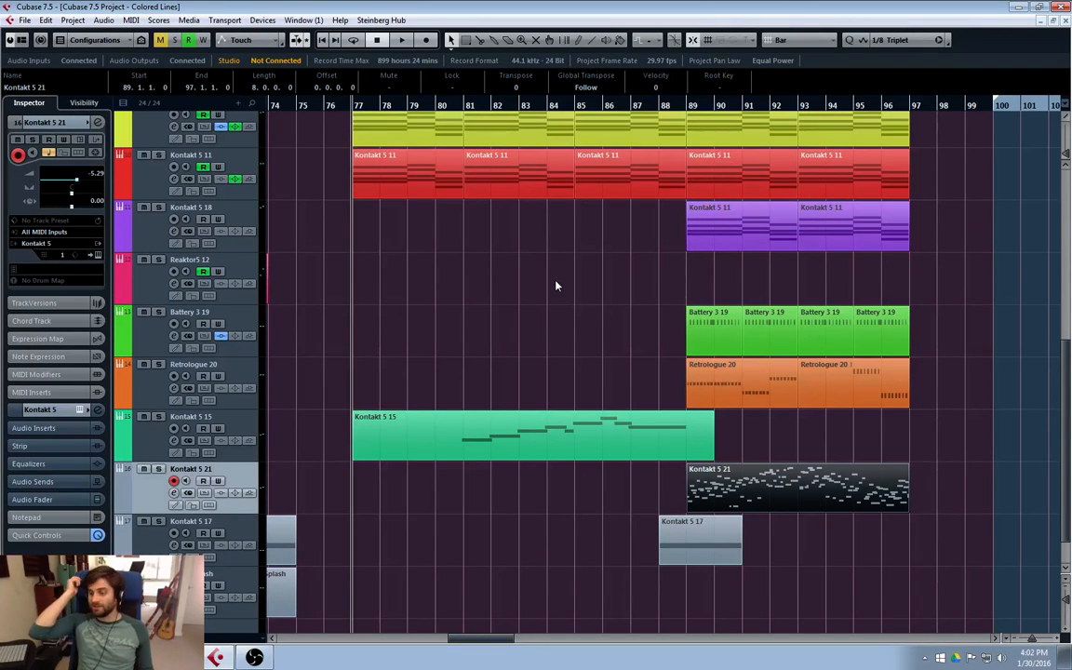
left_click(336, 108)
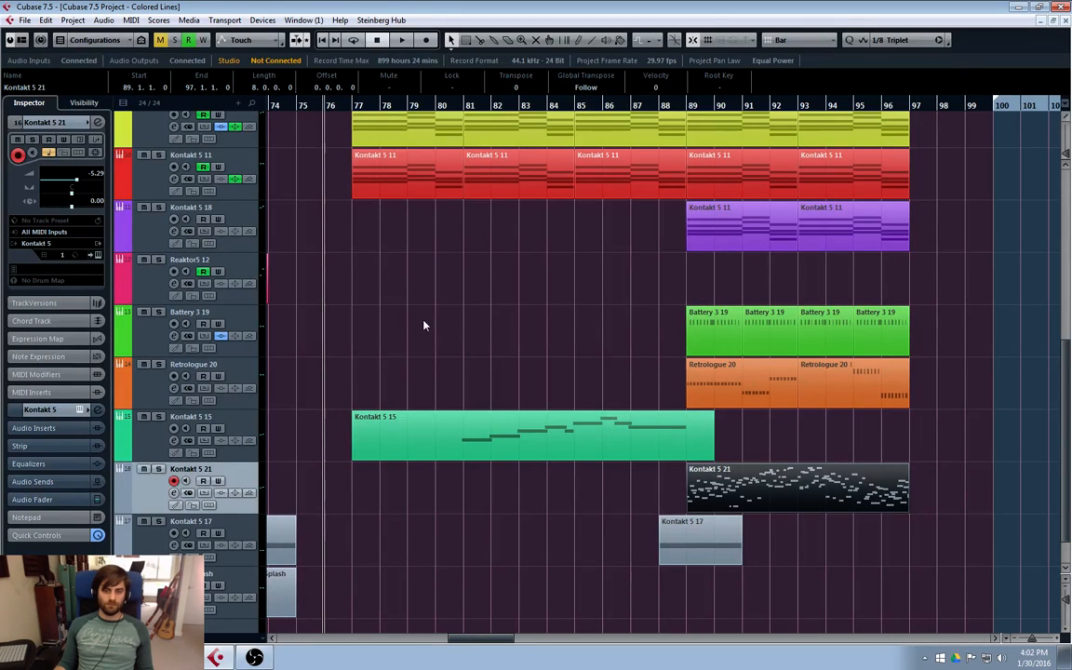
left_click(570, 108)
key("space")
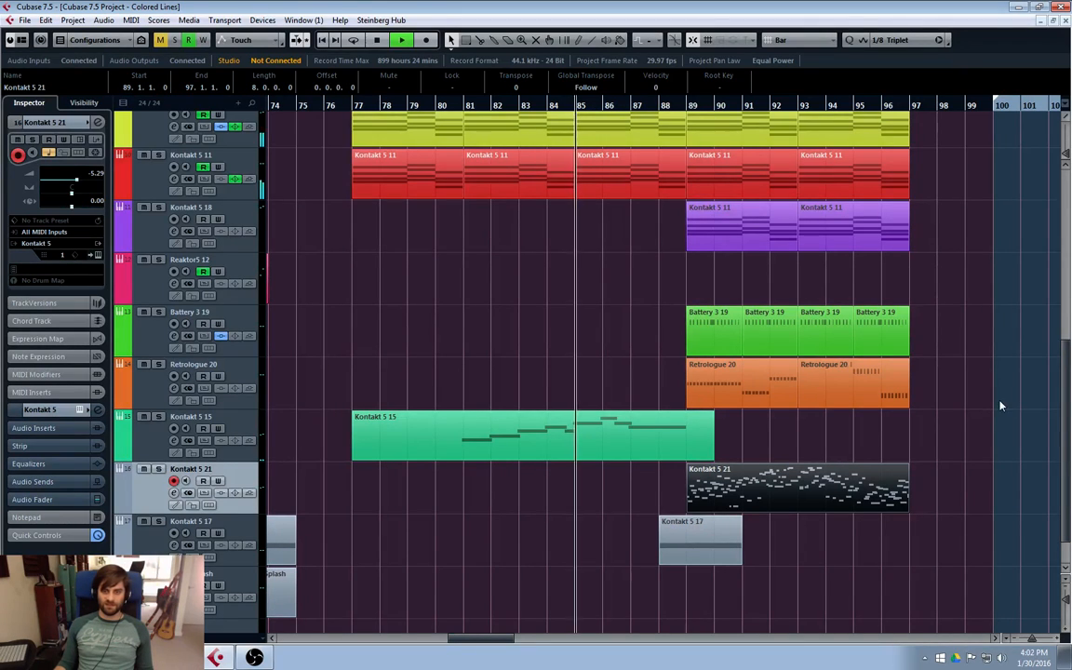
left_click(1009, 437)
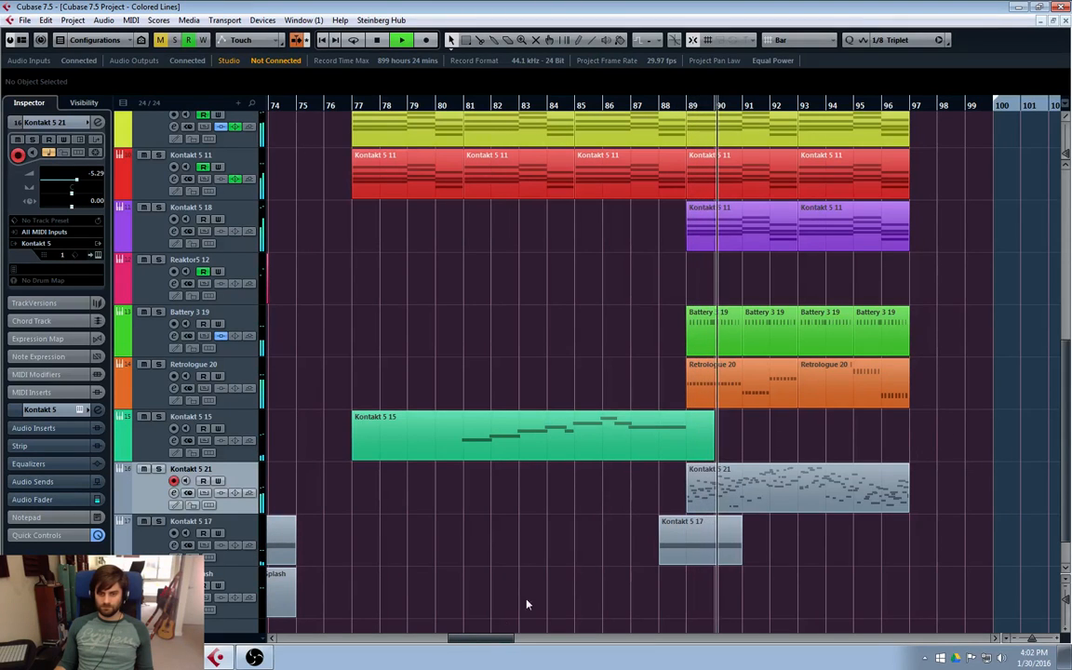
left_click_drag(470, 639, 480, 642)
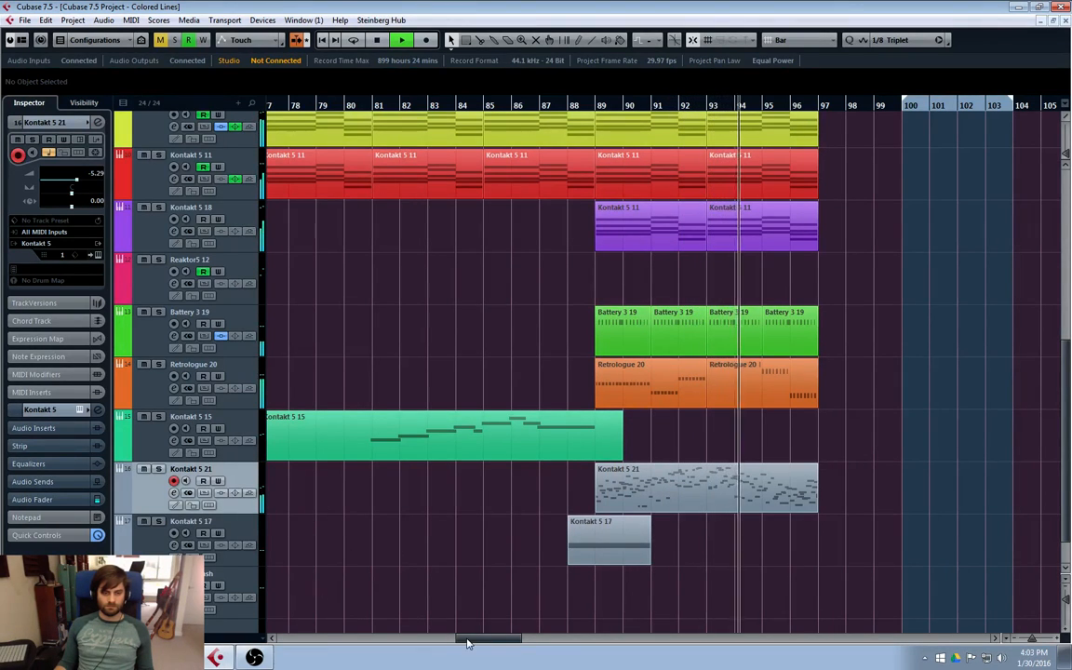
left_click_drag(465, 640, 461, 641)
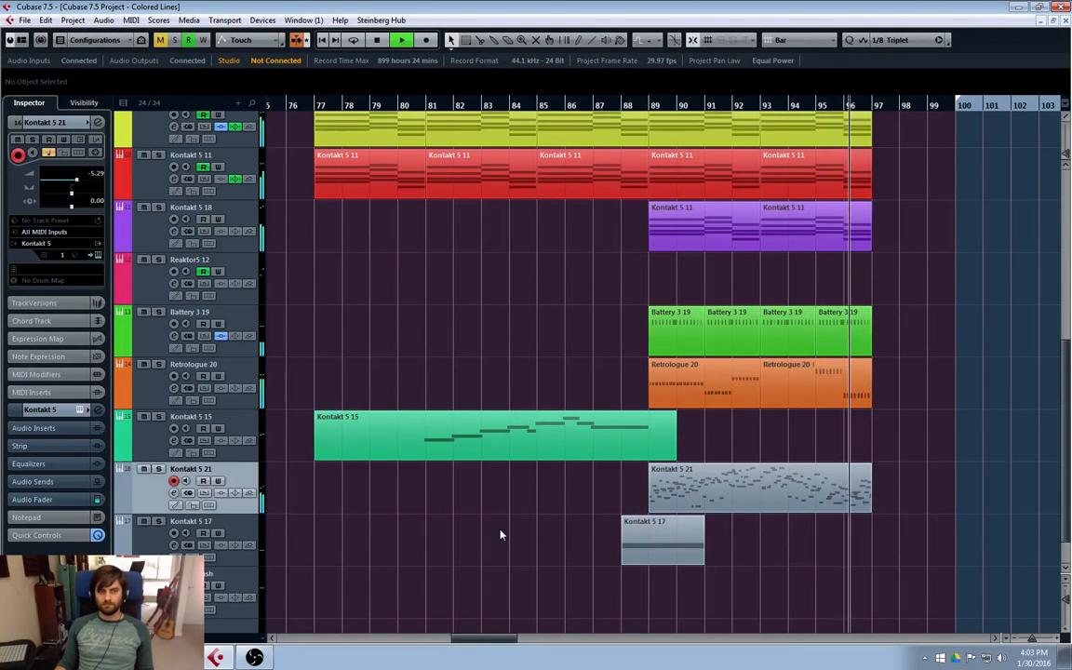
key("space")
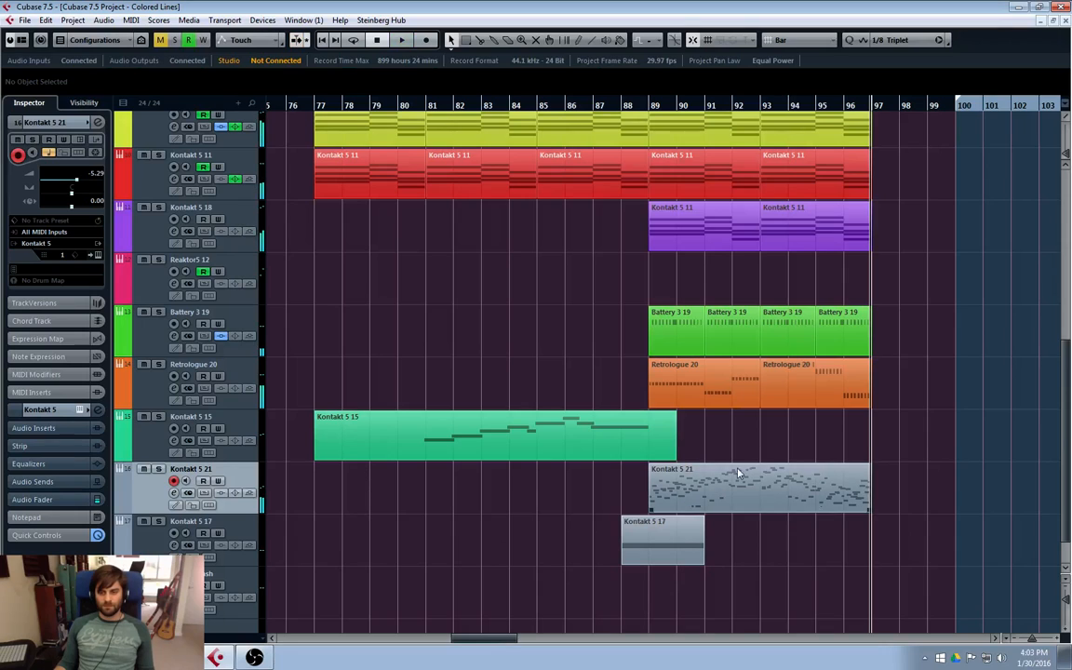
- Add a G6 triplet on the last beat of bar 96 in the Kontakt 5 21 part and raise its velocities together
left_click(843, 110)
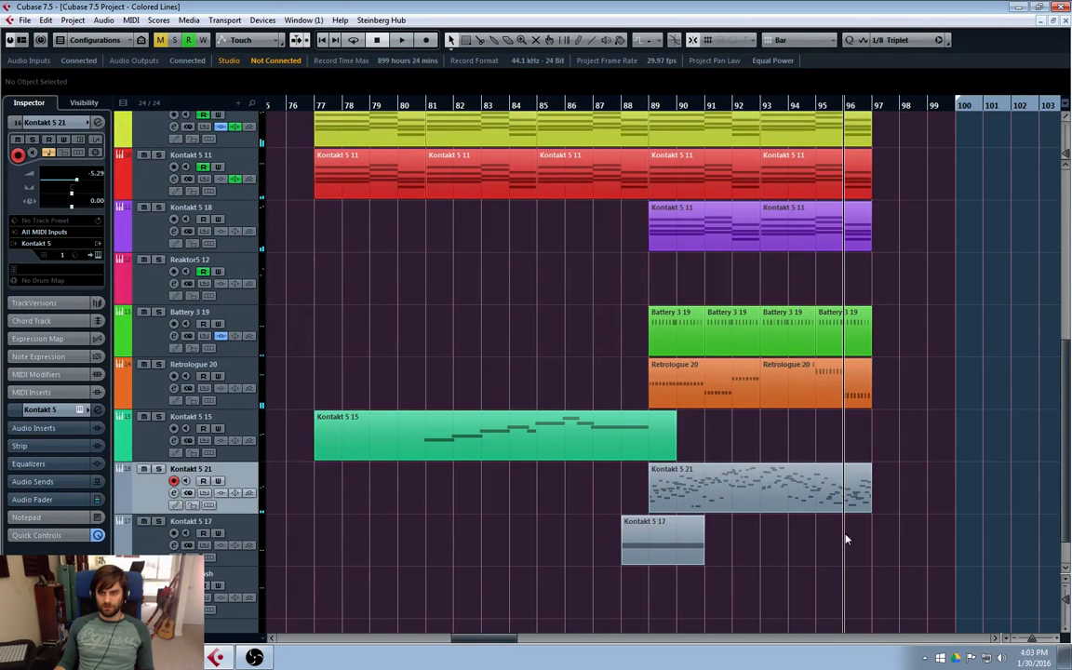
left_click(856, 106)
double_click(772, 488)
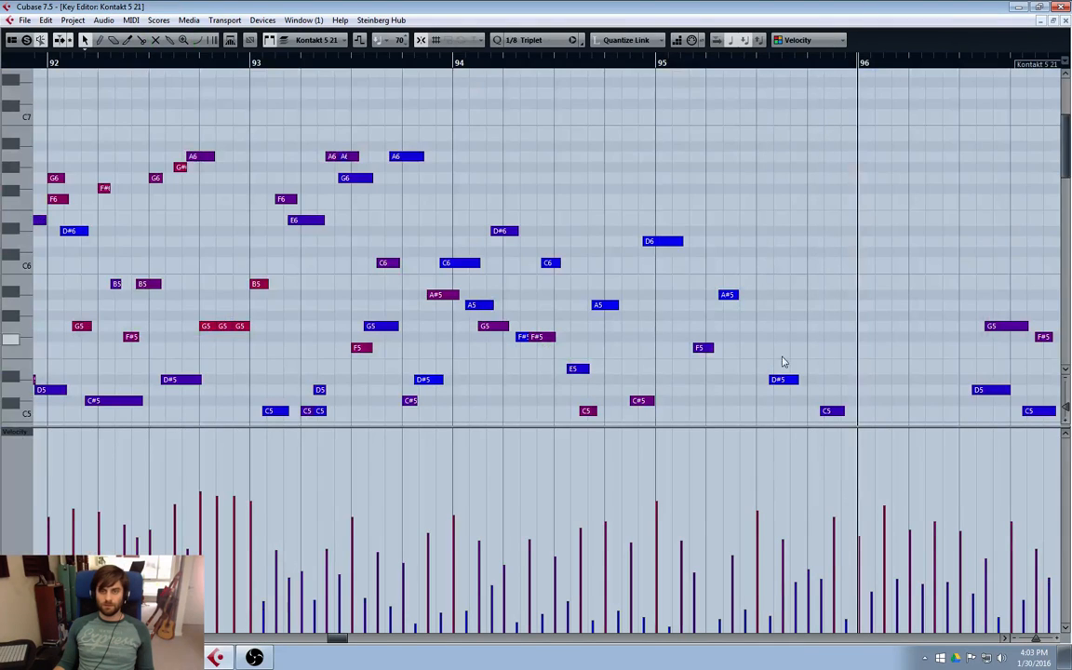
left_click_drag(334, 638, 343, 638)
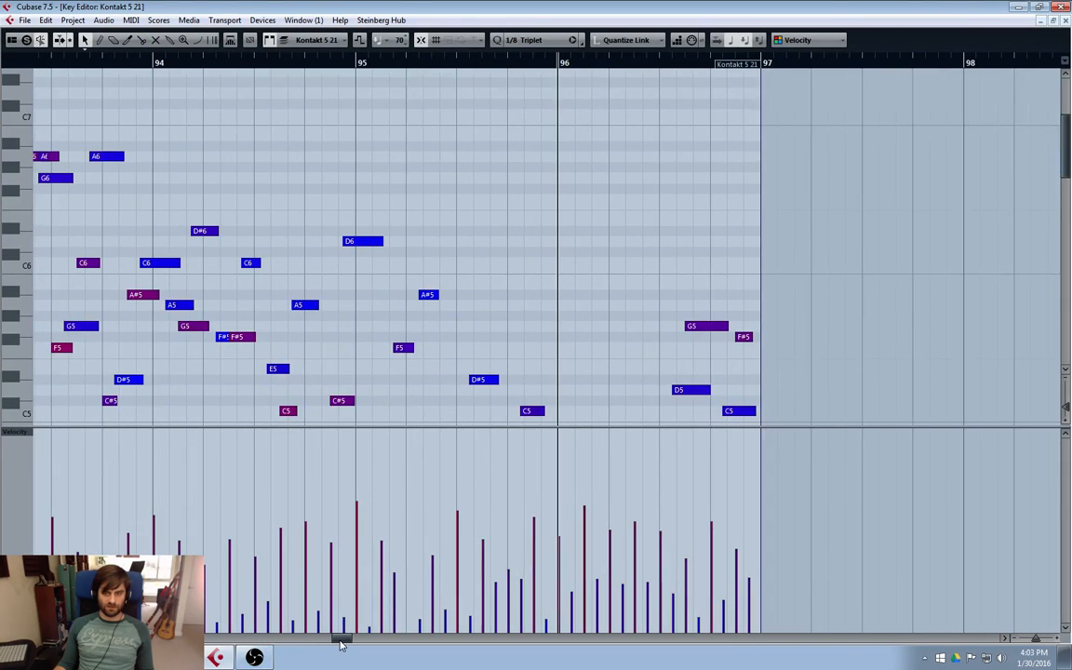
left_click(717, 177)
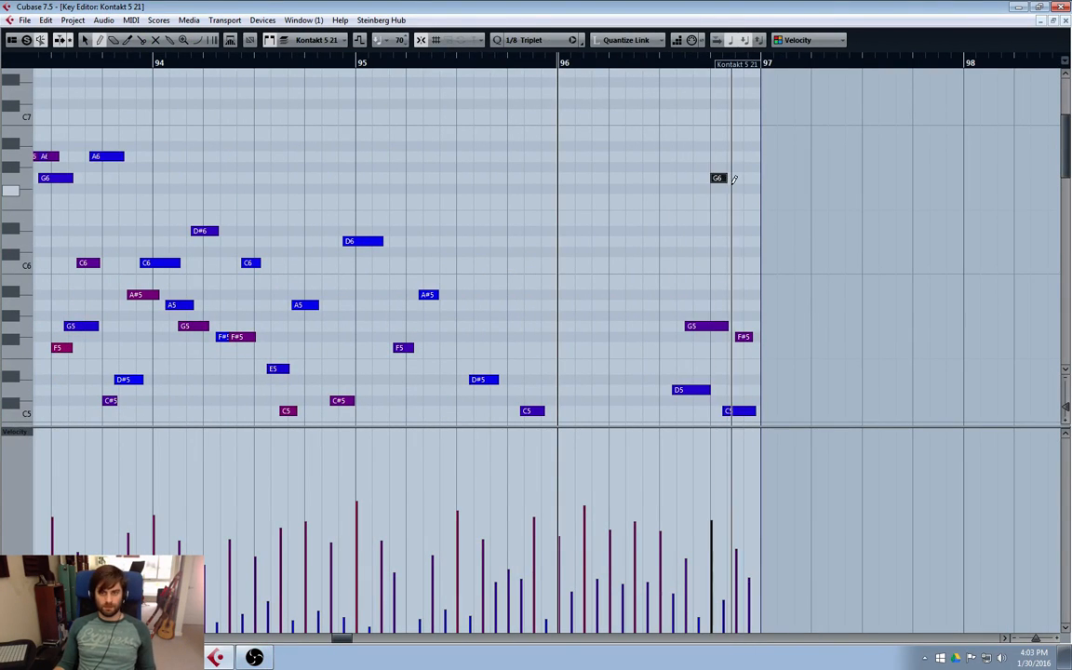
left_click(718, 177)
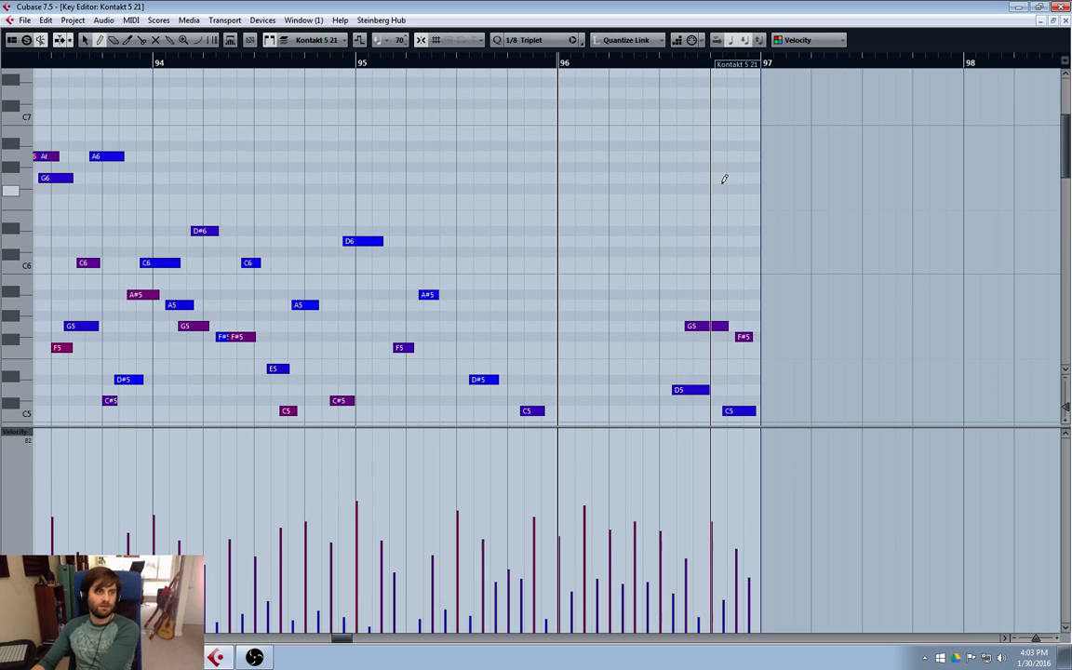
mouse_move(718, 176)
left_mouse_down()
mouse_move(756, 177)
mouse_move(705, 226)
left_mouse_up()
key("1")
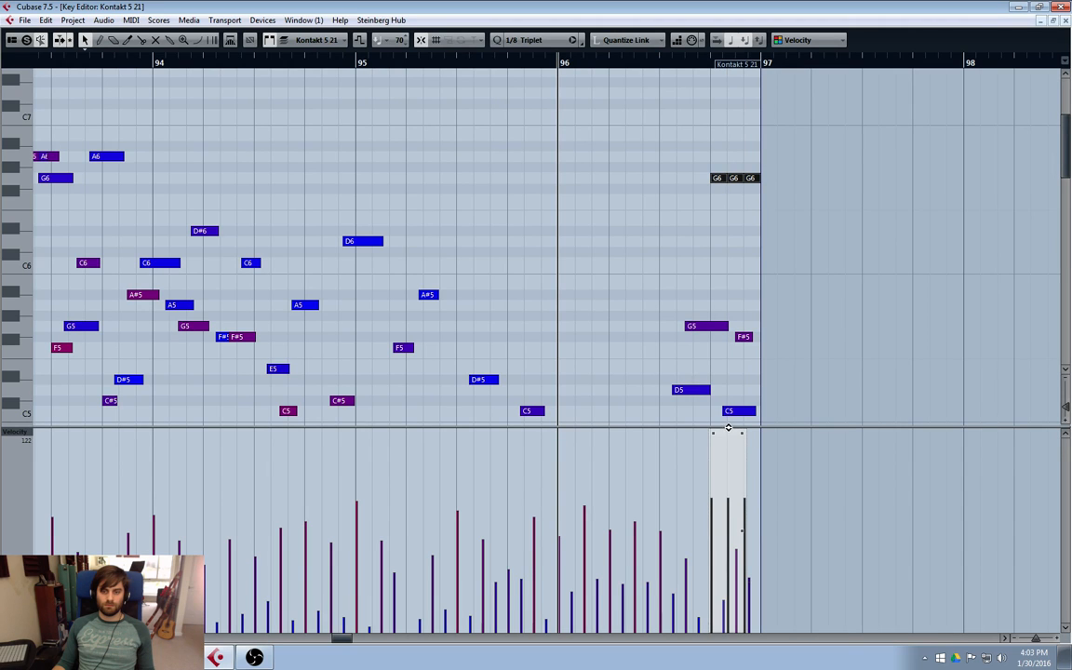
- Delete the F#5, C5, G4, E4 and D4 notes below the G6 triplet at the end of bar 96
left_click_drag(775, 307, 736, 415)
key("Delete")
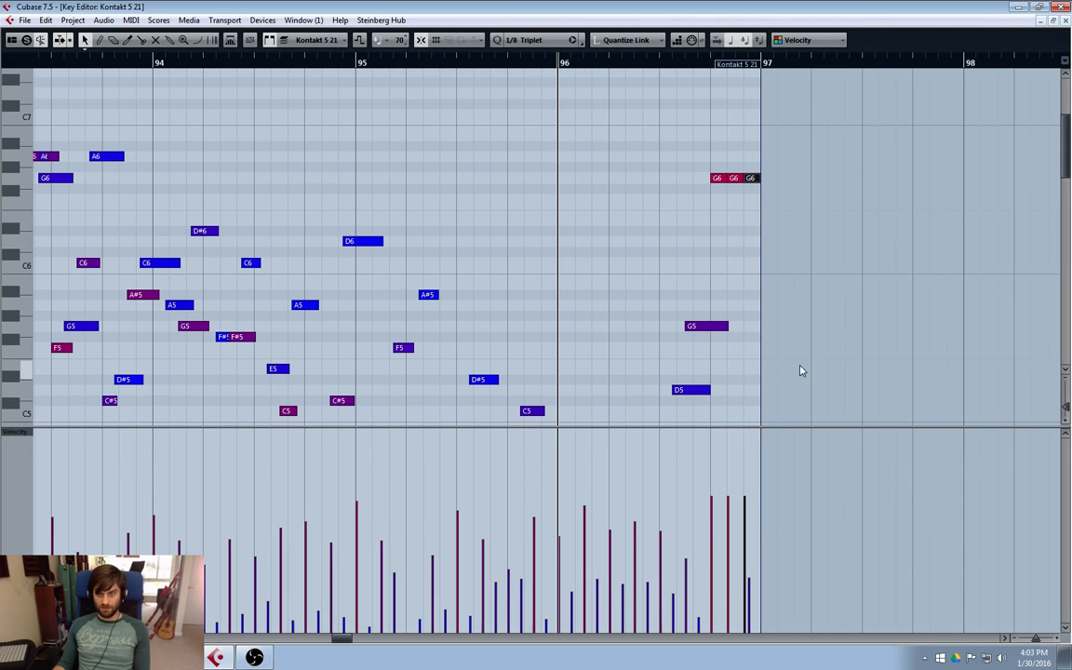
scroll(800, 370, "down", 3)
left_click_drag(771, 297, 752, 416)
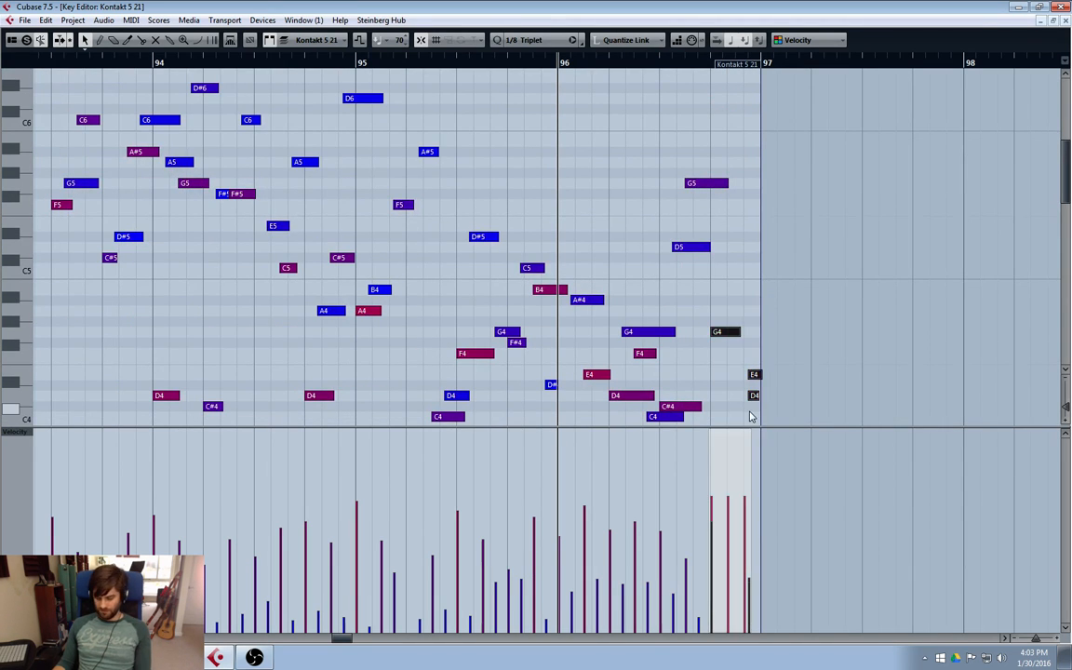
key("Delete")
scroll(768, 366, "down", 3)
scroll(651, 186, "up", 6)
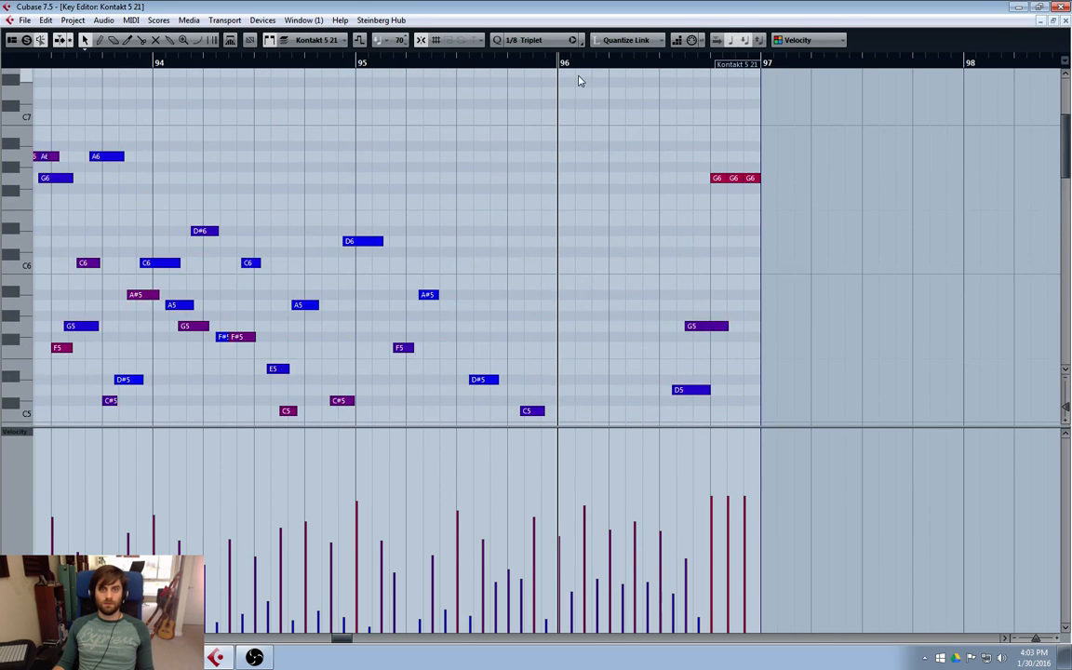
- Play the Kontakt 5 21 part from bar 96 past its ending and return to the arrangement
key("space")
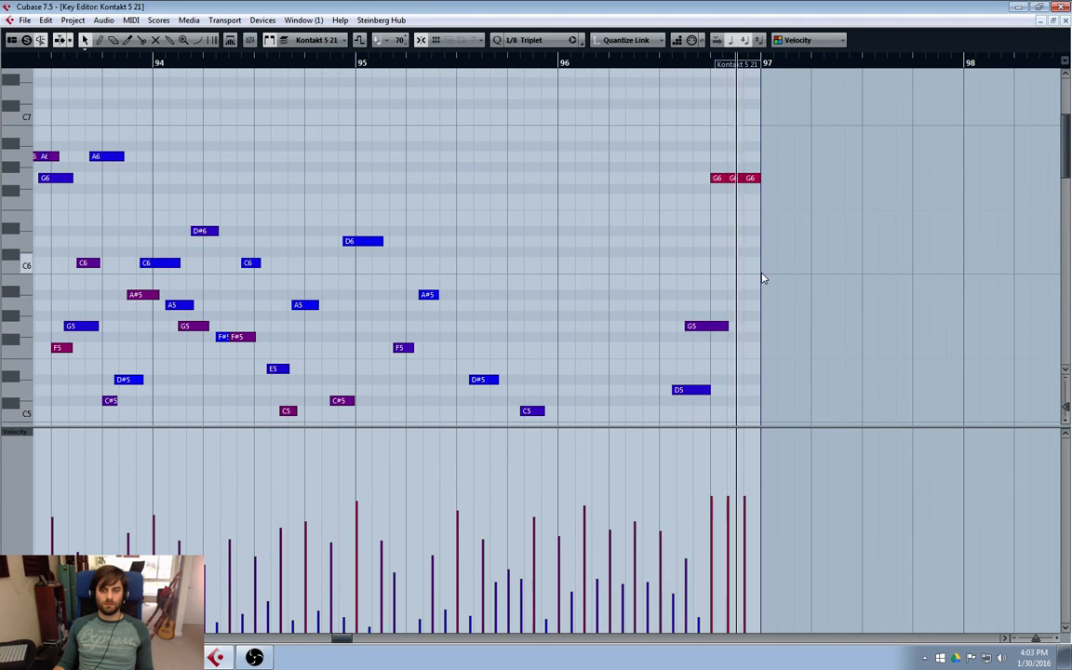
key("space")
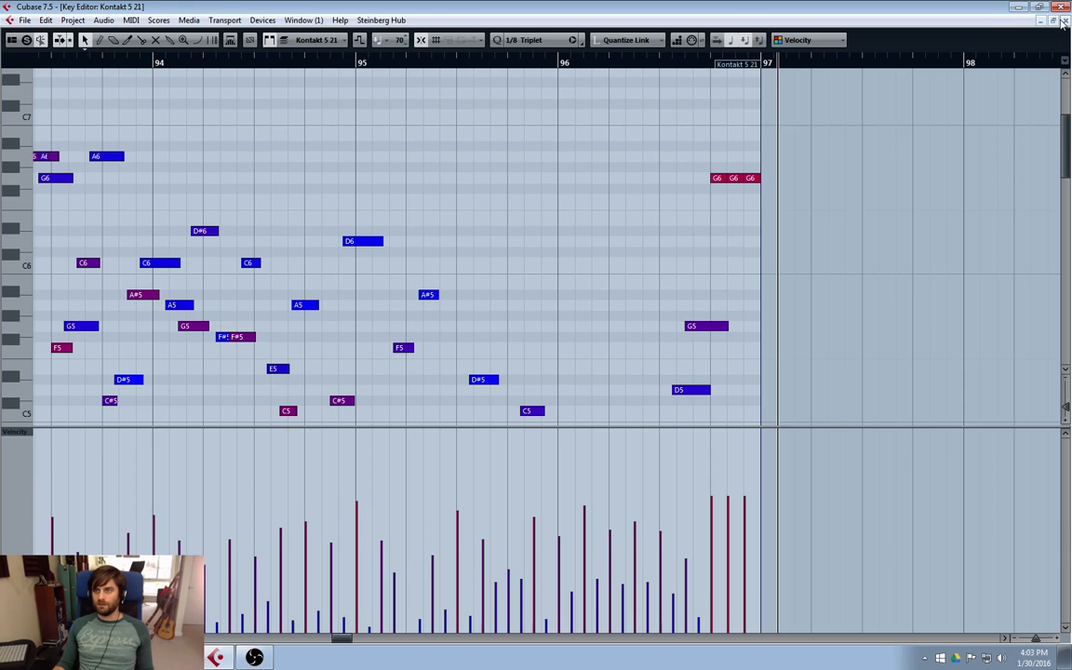
left_click(1064, 20)
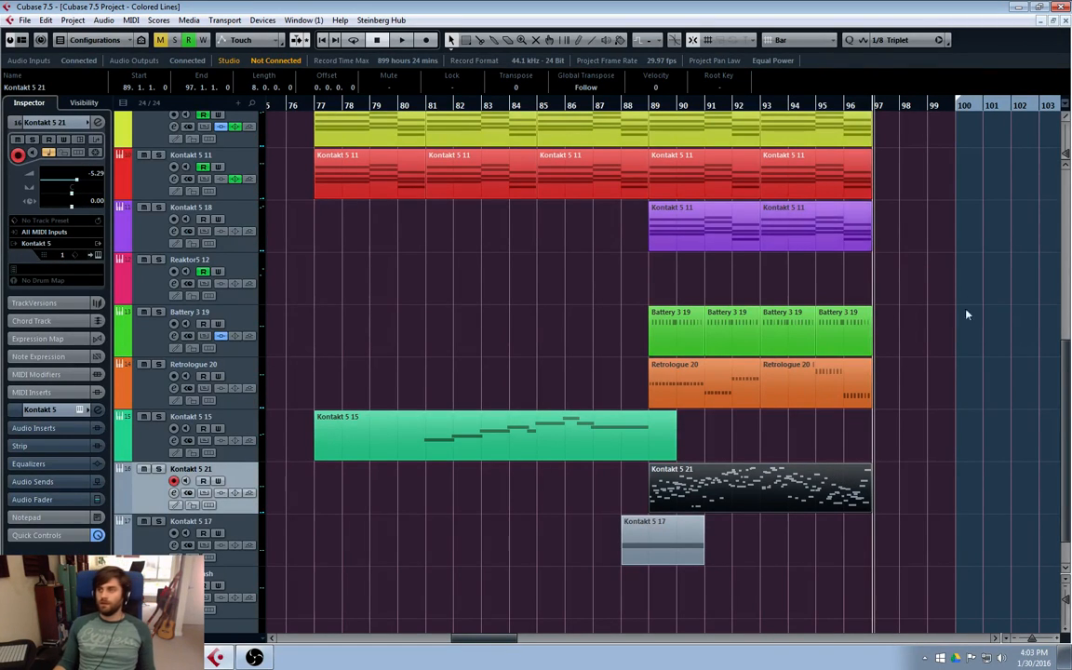
- Set the playback position near bar 87 and clear the event selection
left_click(595, 113)
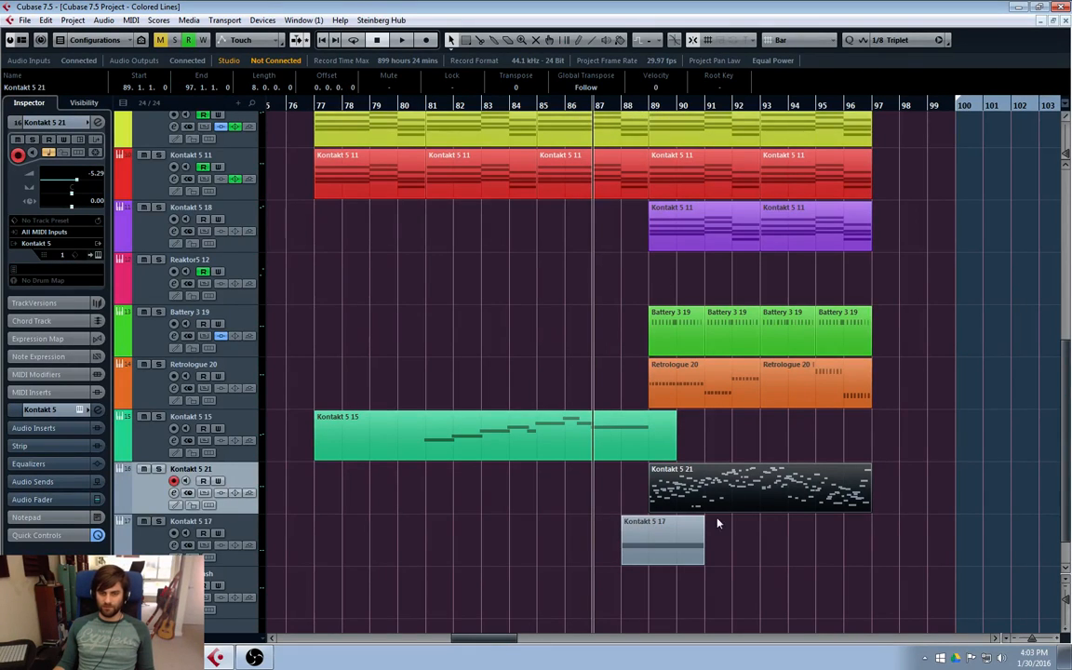
left_click(842, 563)
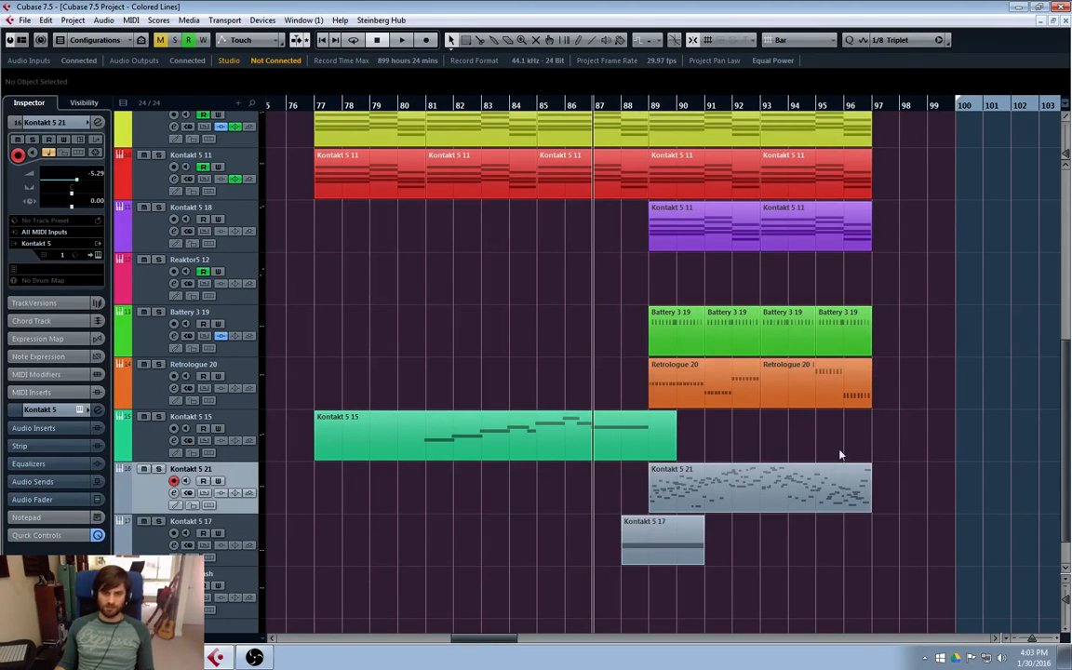
- Play the arrangement from bar 85 to the end of the parts and return the playhead to bar 88
left_click(545, 104)
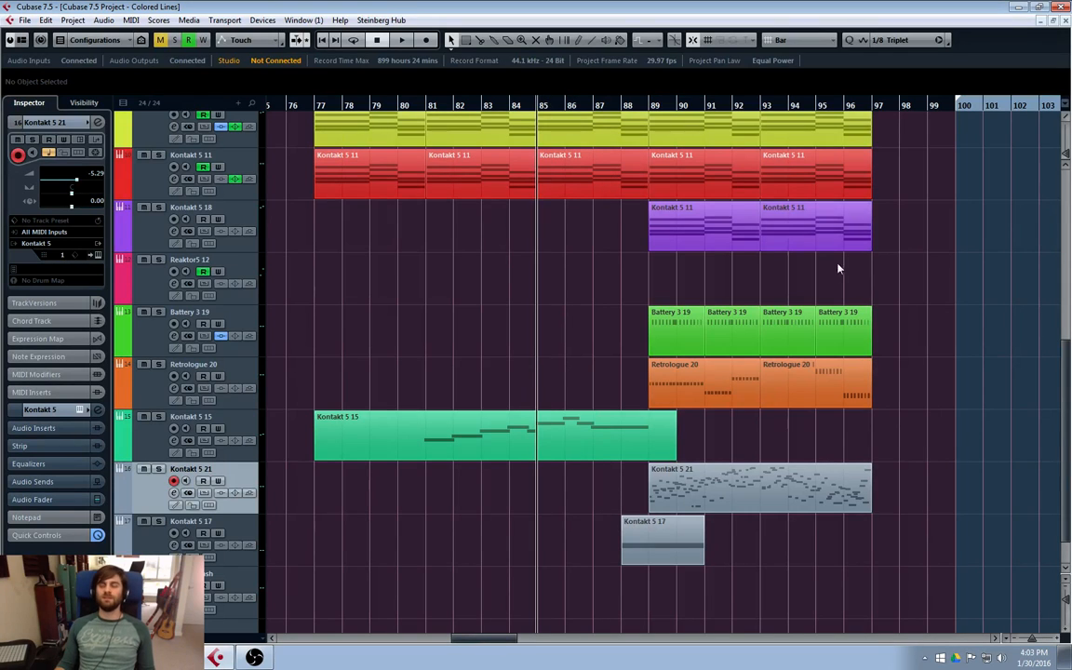
key("space")
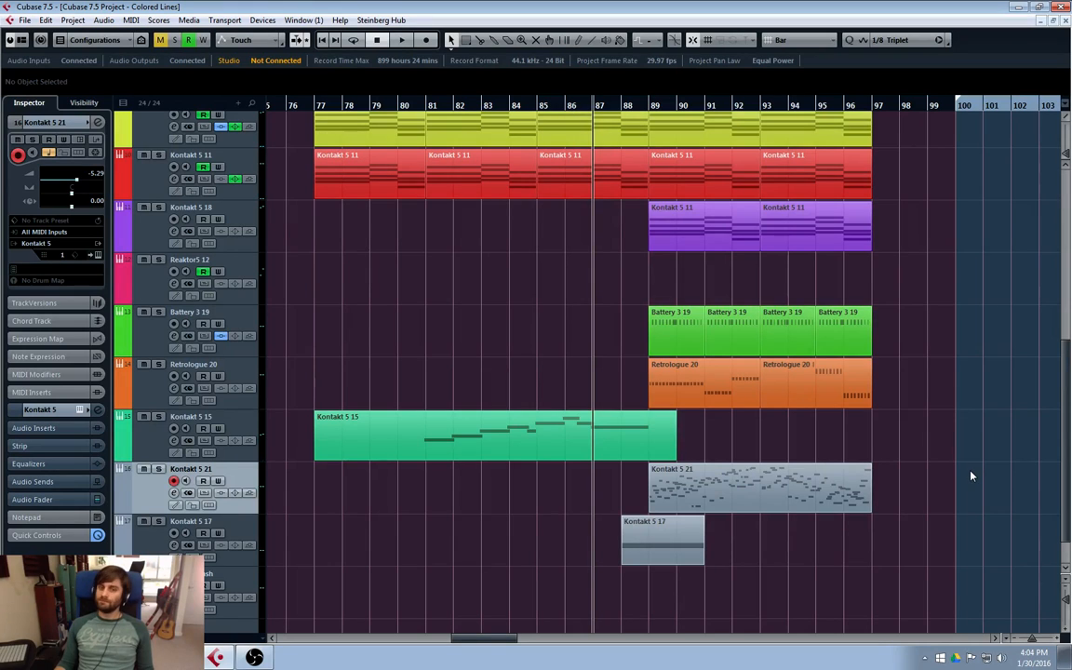
key("space")
scroll(819, 493, "down", 1)
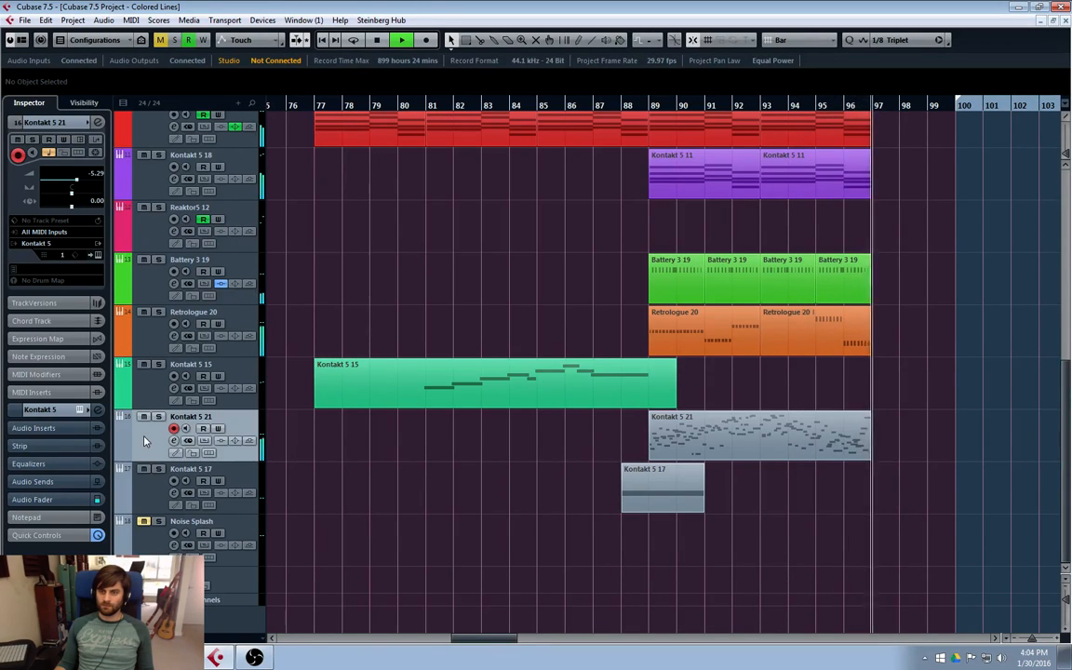
key("space")
left_click(621, 105)
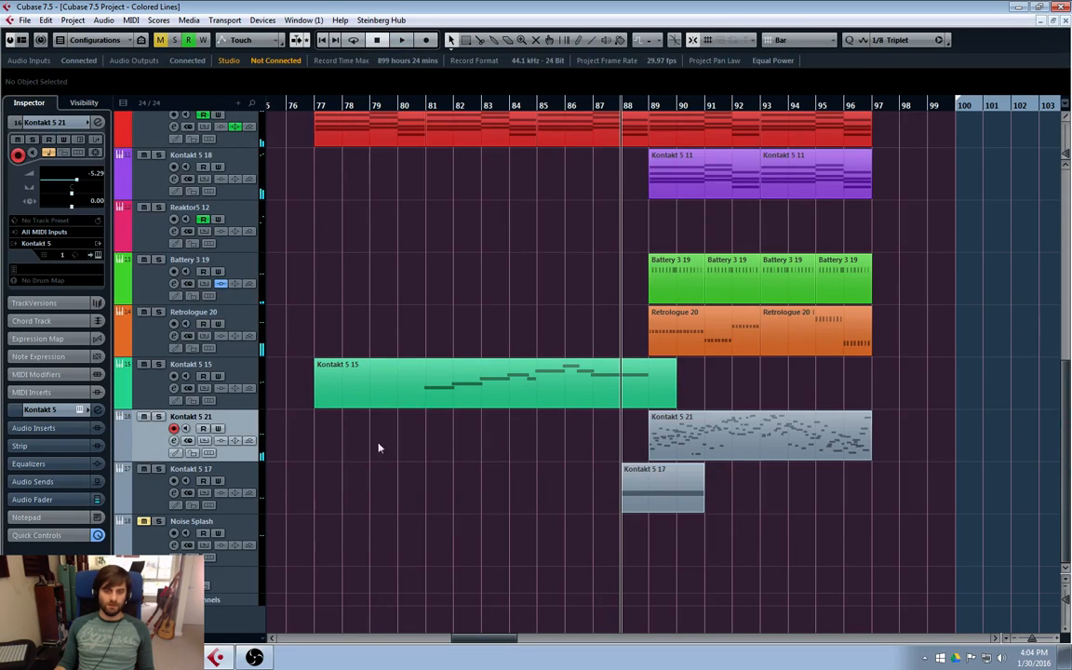
- Add one Kontakt 5 instrument track below the Kontakt 5 21 track and increase its height to match the others
right_click(149, 336)
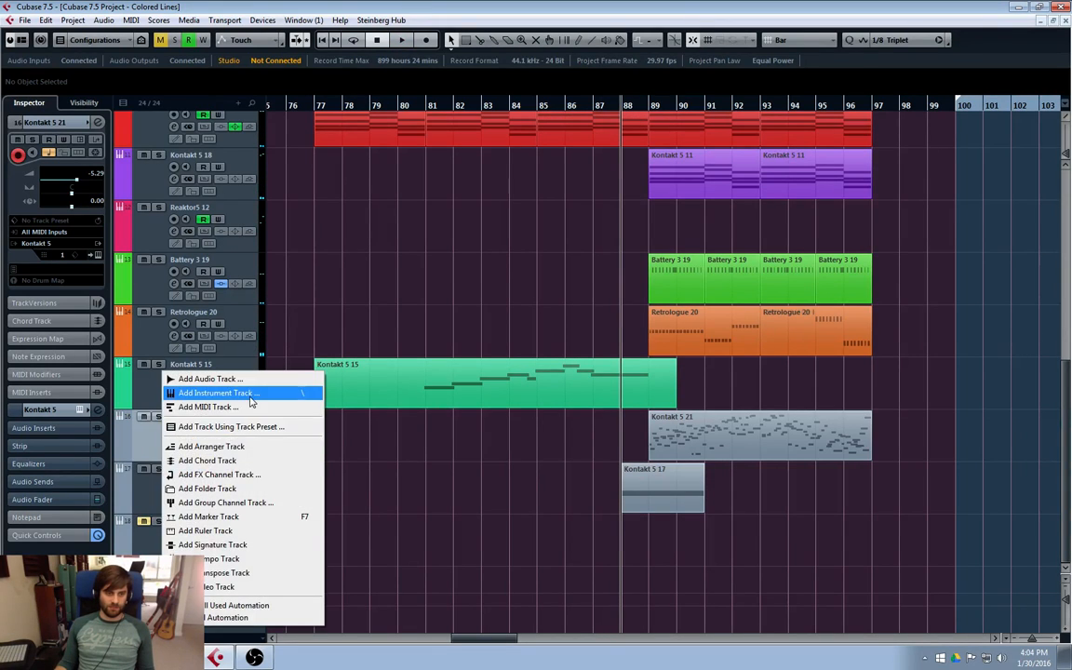
left_click(213, 390)
left_click(526, 349)
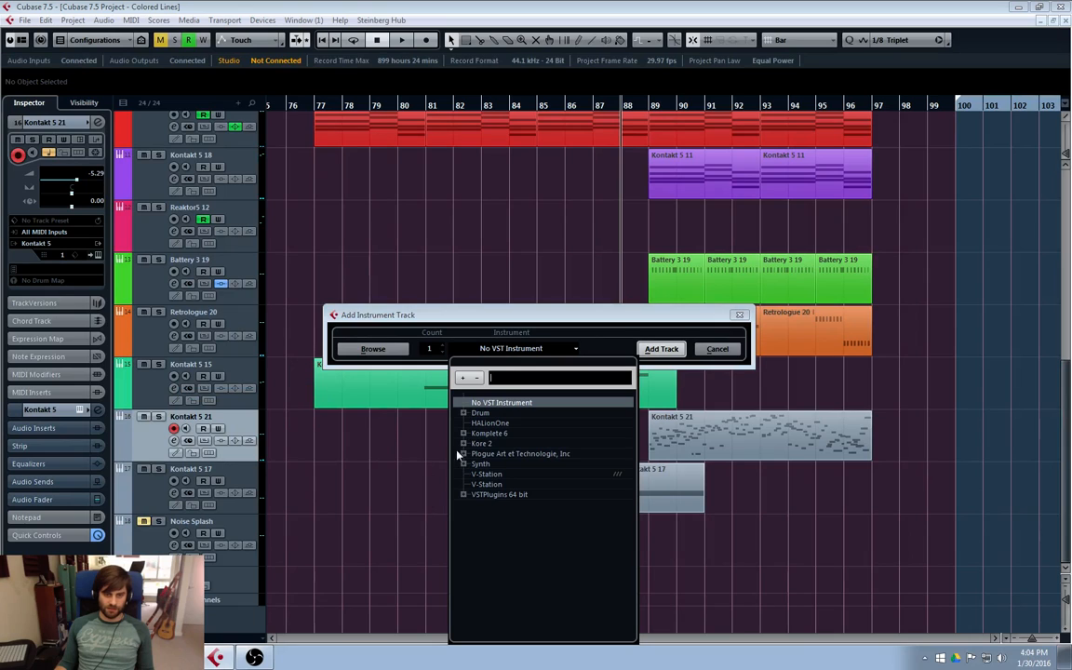
left_click(464, 433)
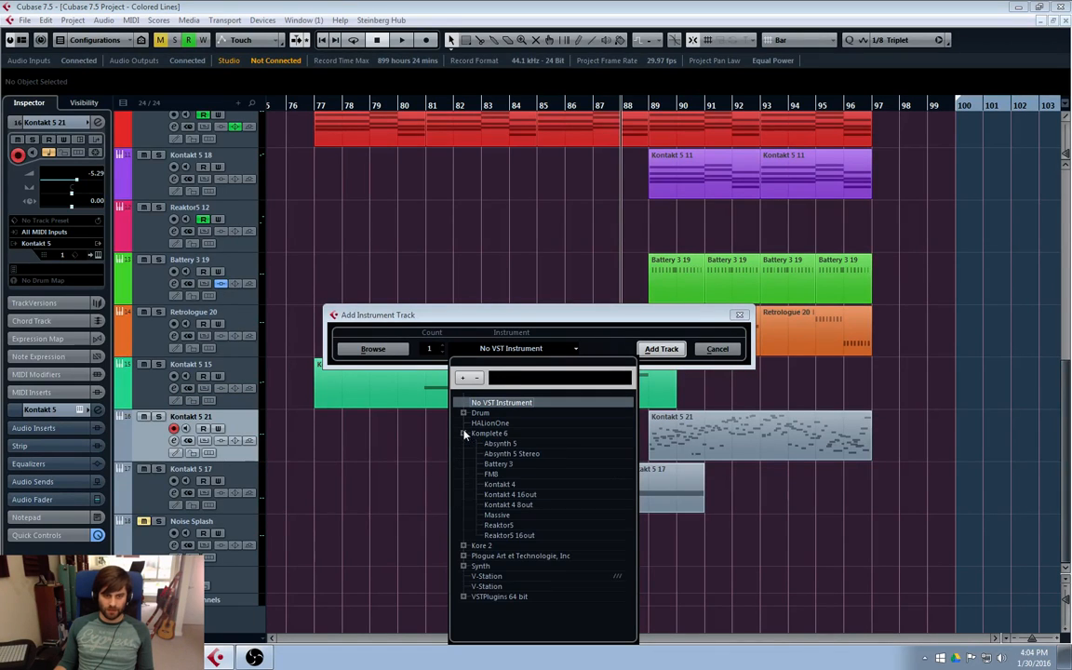
left_click(463, 597)
left_click(493, 606)
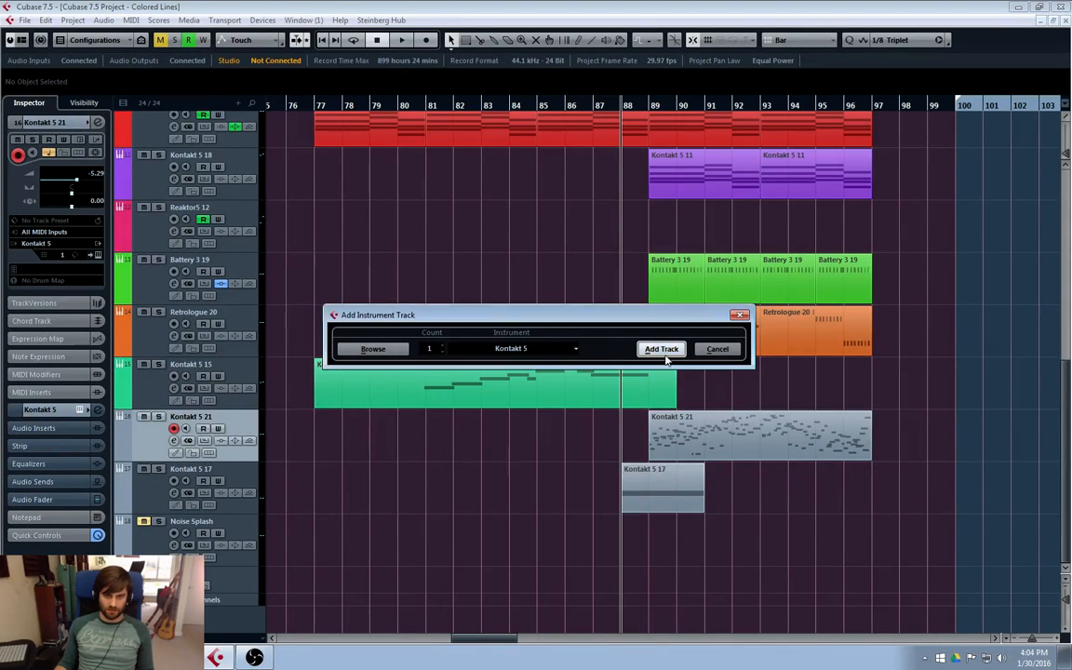
left_click(661, 348)
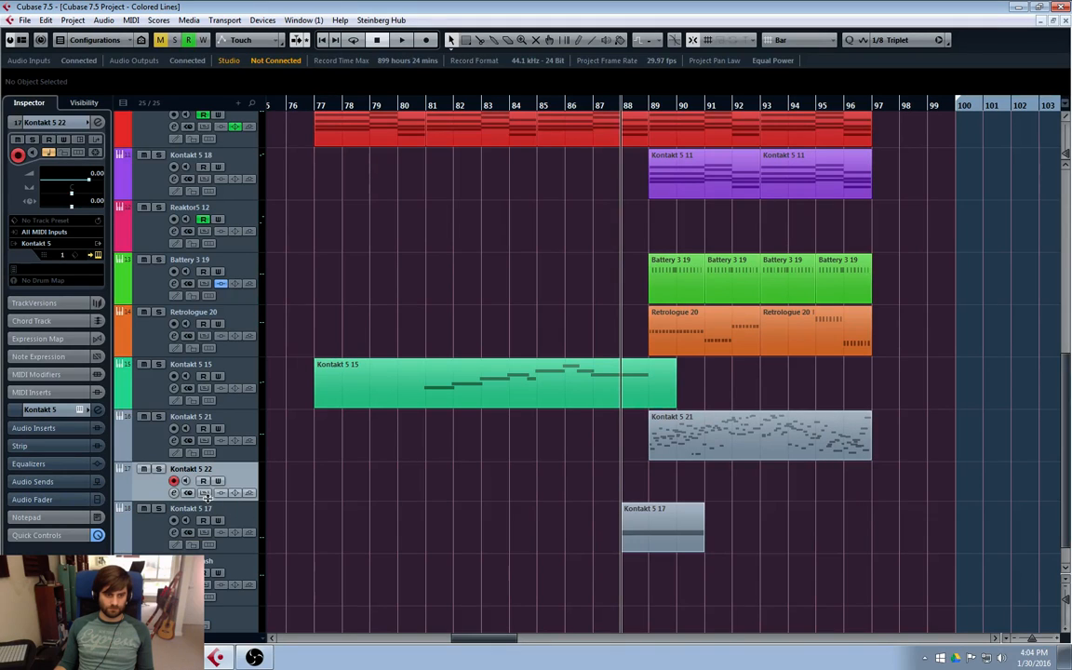
left_click_drag(207, 503, 206, 517)
- Change the colour of the Kontakt 5 21 track to blue
left_click(119, 441)
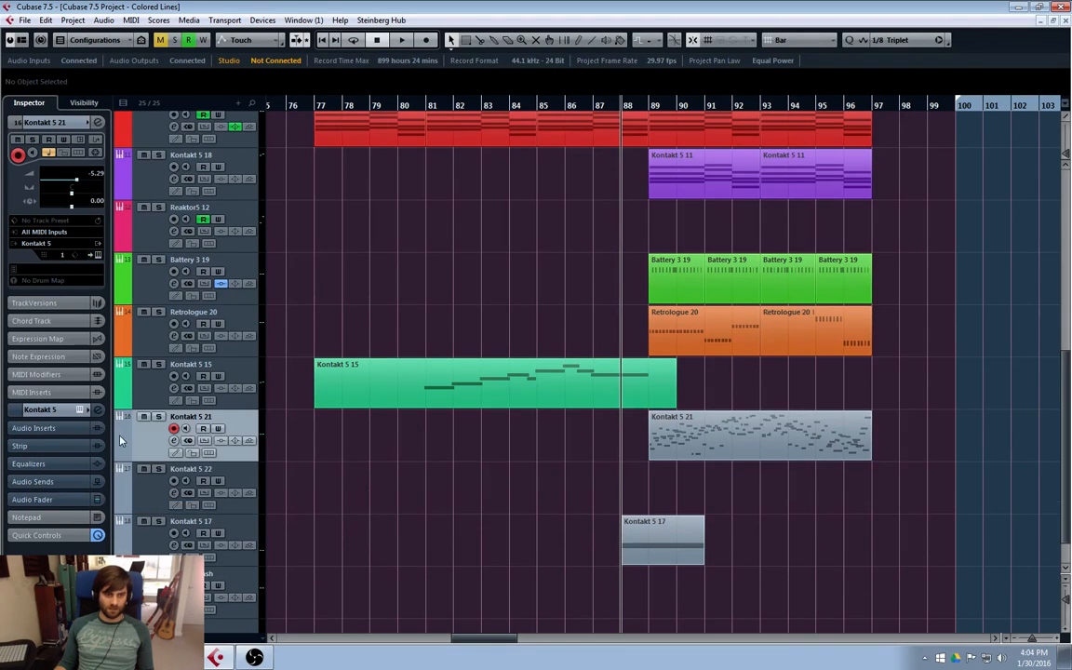
scroll(51, 123, "down", 10)
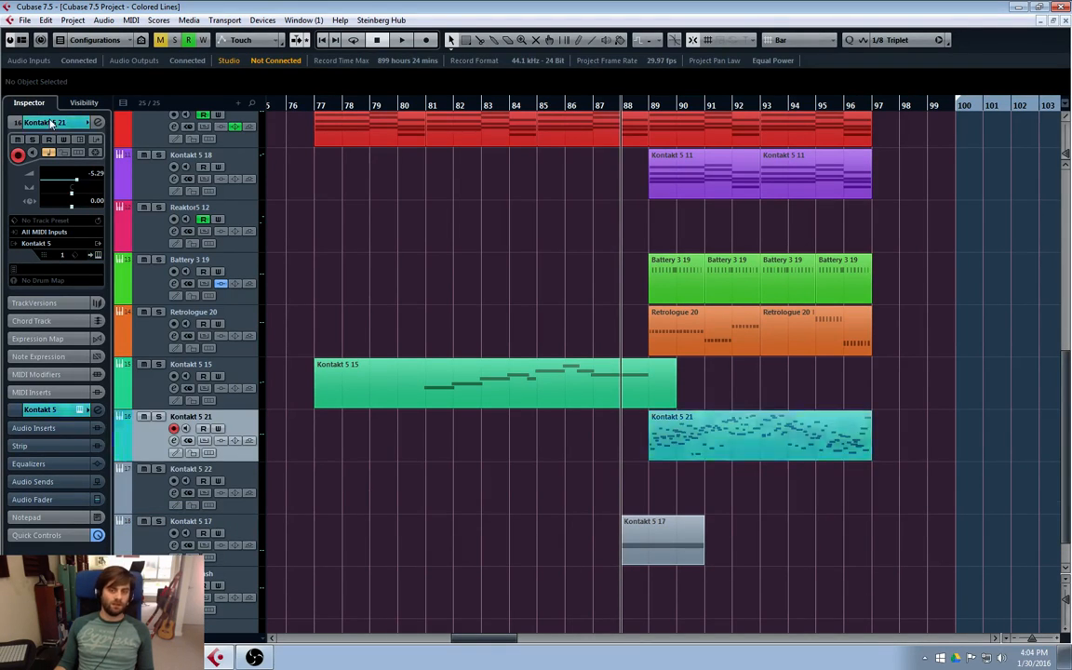
scroll(51, 123, "down", 1)
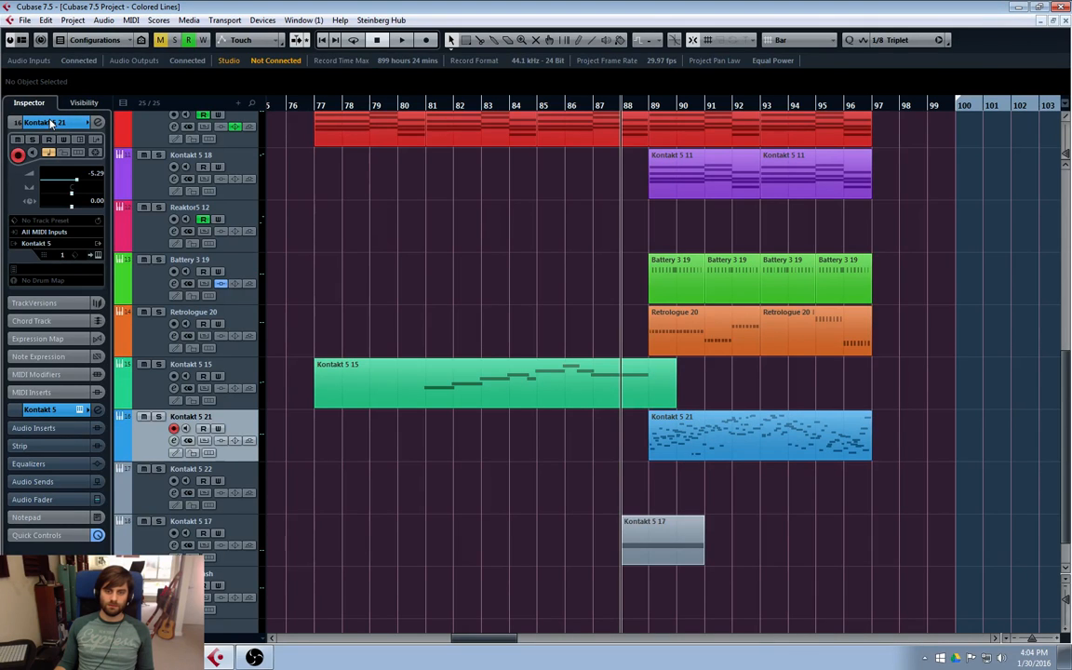
- Load Crystal All Kits.nki from the Soundiron Crystal instruments into Kontakt on the Kontakt 5 22 track
left_click(160, 505)
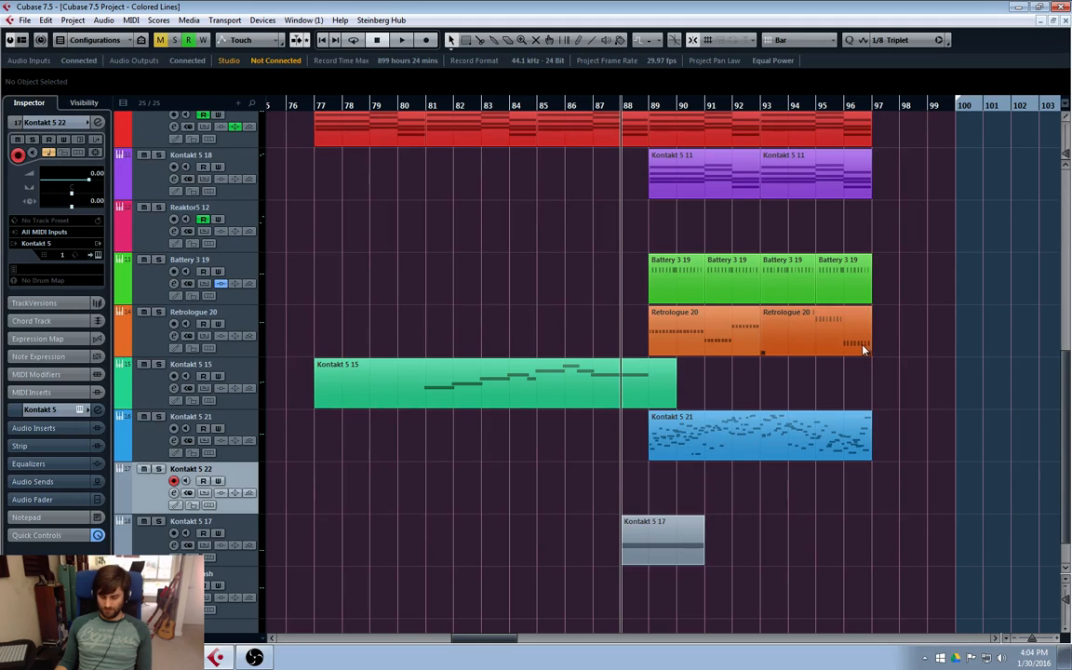
left_click_drag(1070, 88, 590, 91)
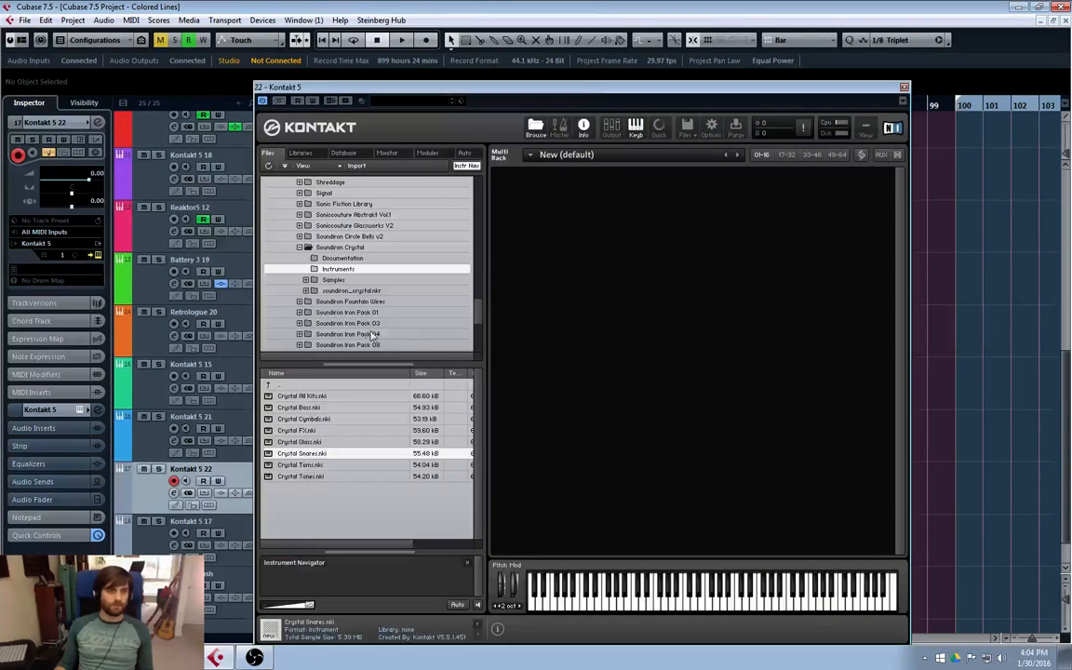
double_click(307, 396)
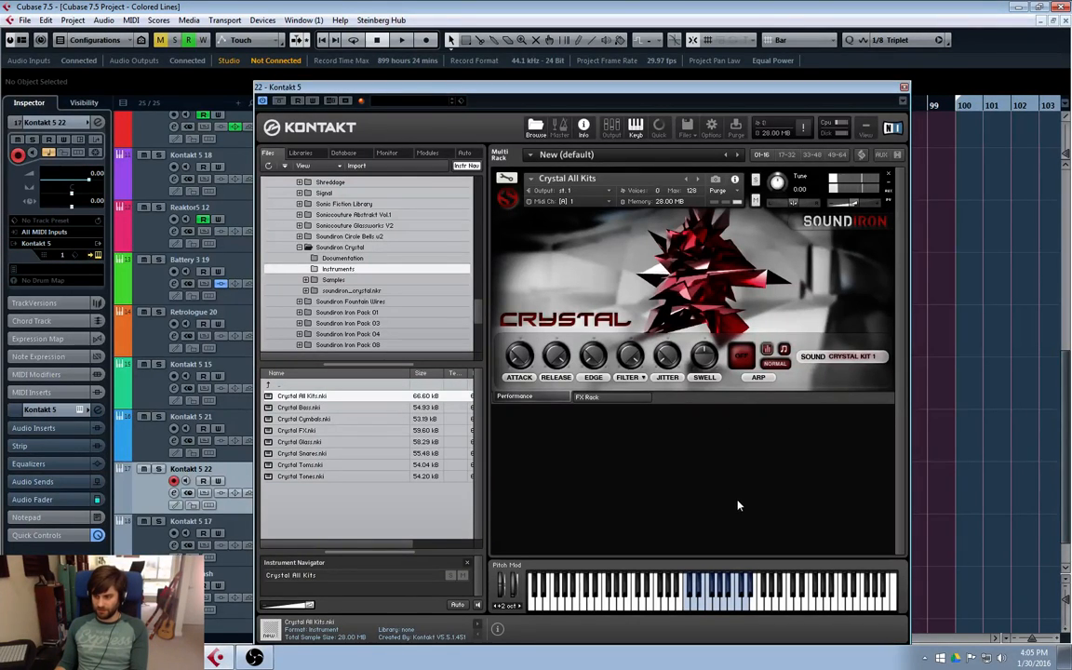
- Audition the Soundiron Crystal sounds one by one, from Crystal Kit 02 through Crystal Kit 09
left_click(837, 356)
left_click(852, 389)
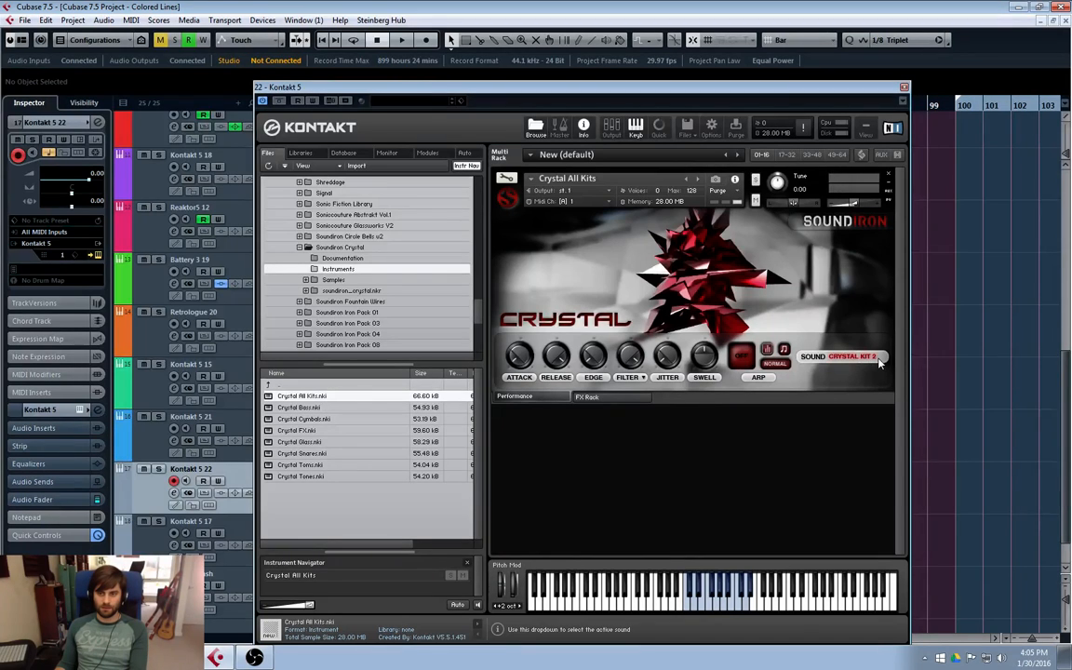
left_click(874, 361)
left_click(845, 401)
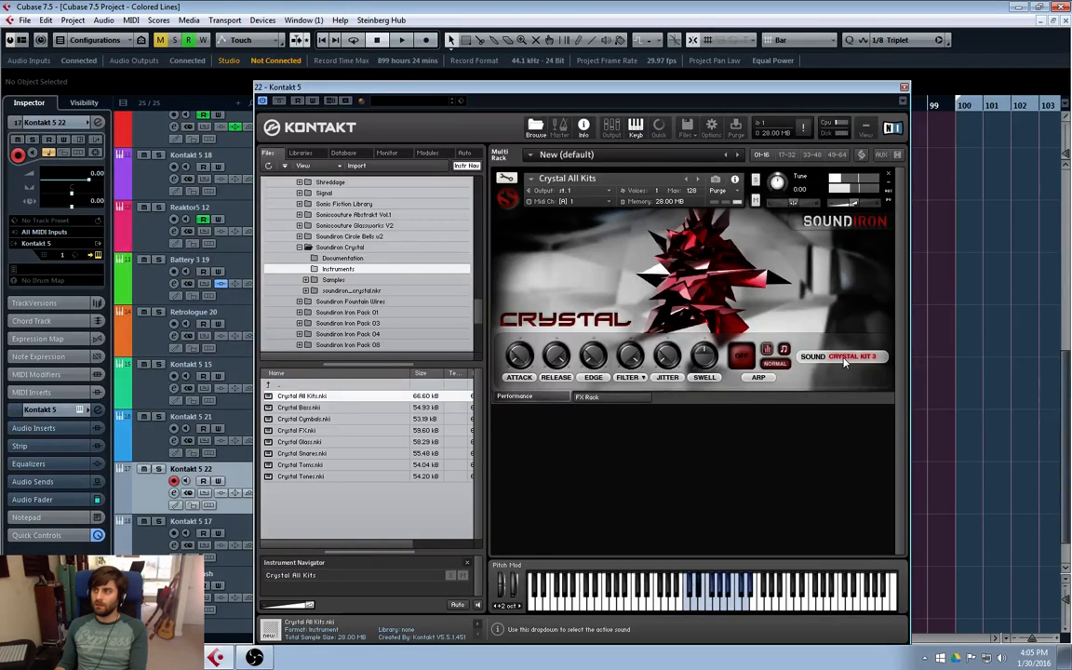
left_click(870, 363)
left_click(854, 407)
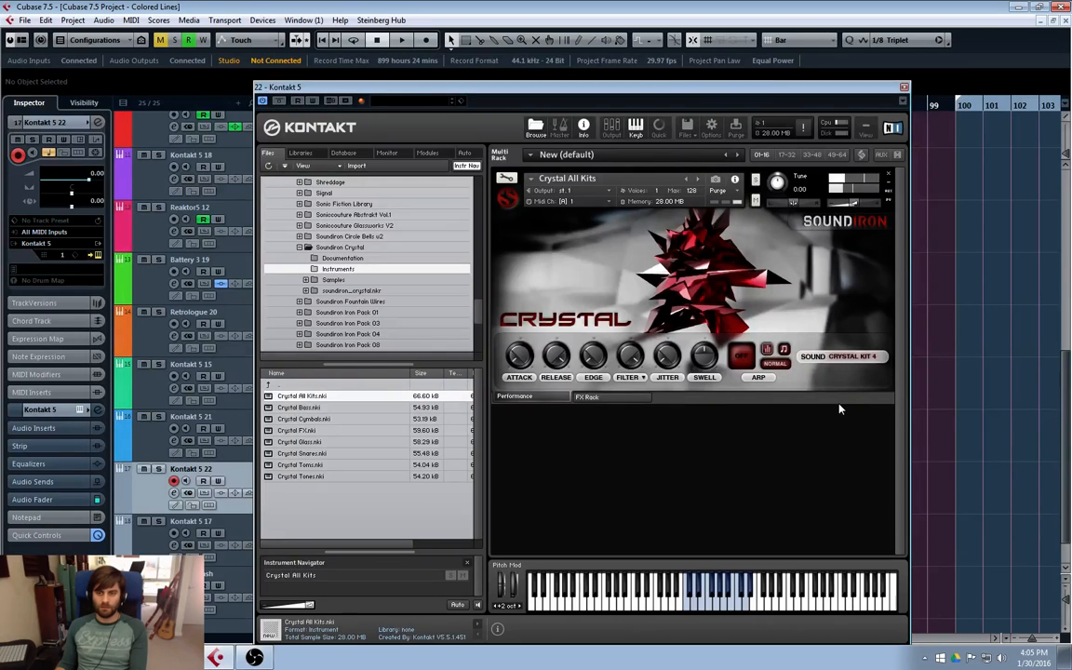
left_click(837, 356)
left_click(848, 424)
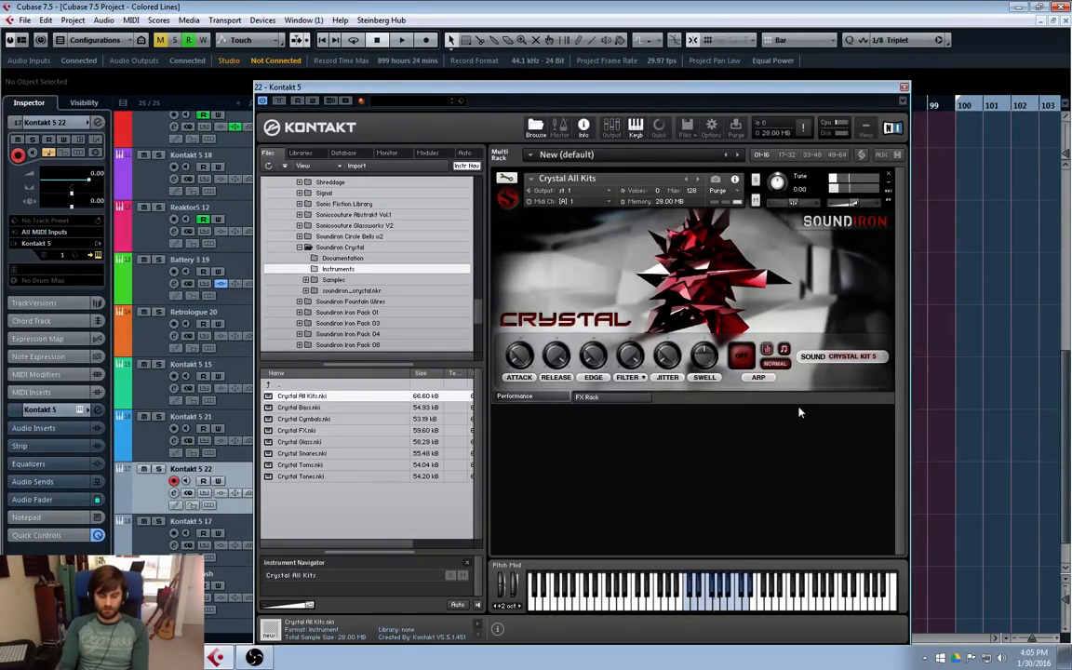
left_click(865, 357)
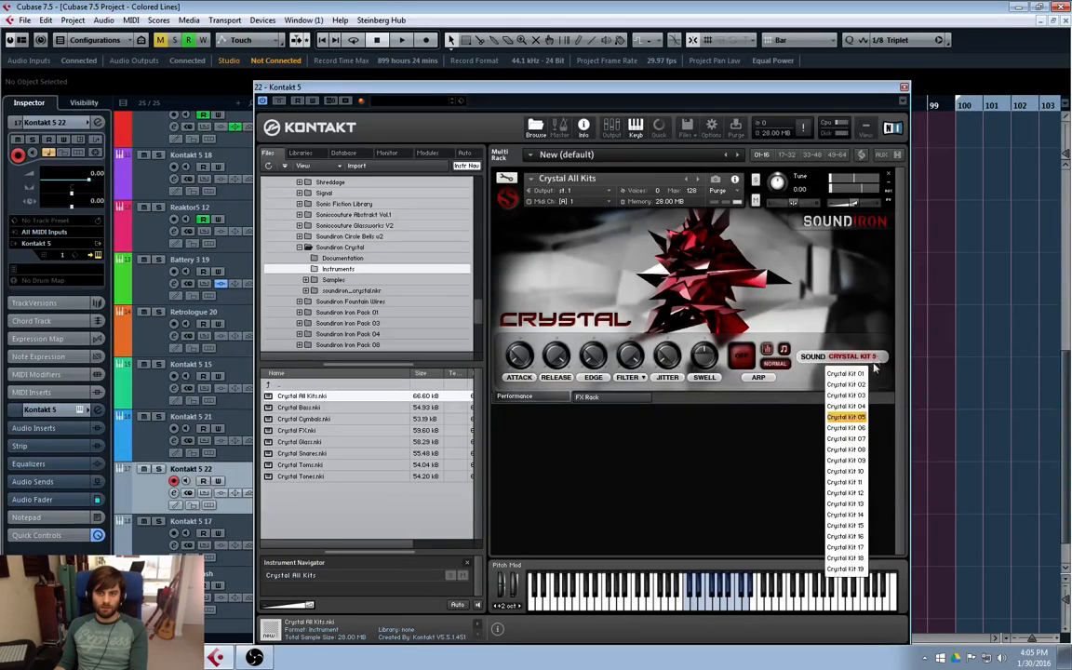
left_click(849, 430)
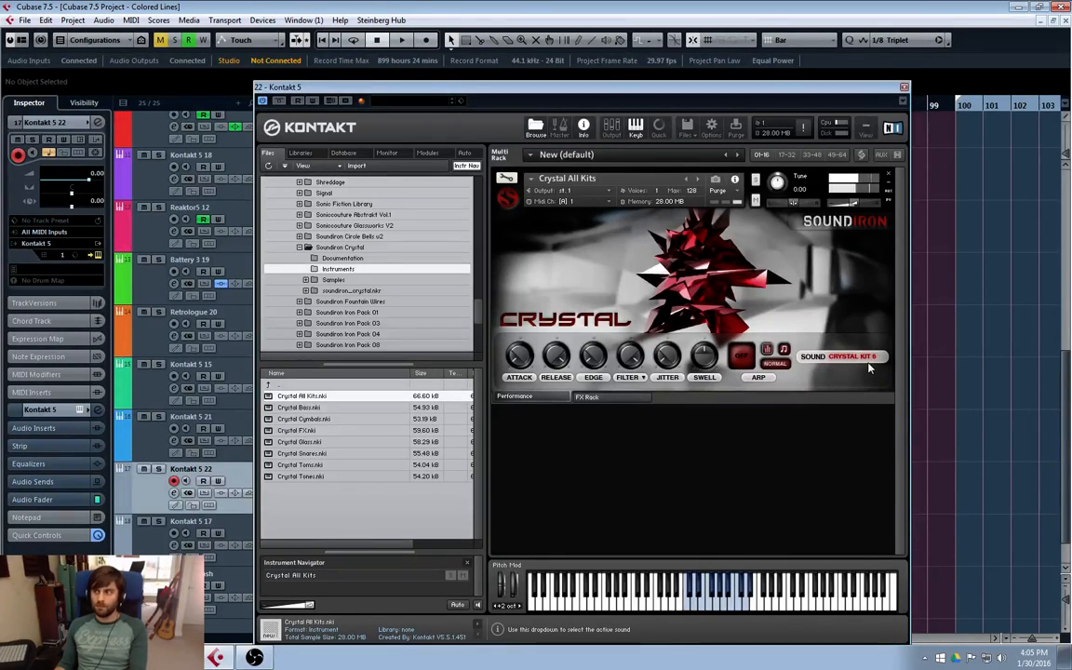
left_click(874, 359)
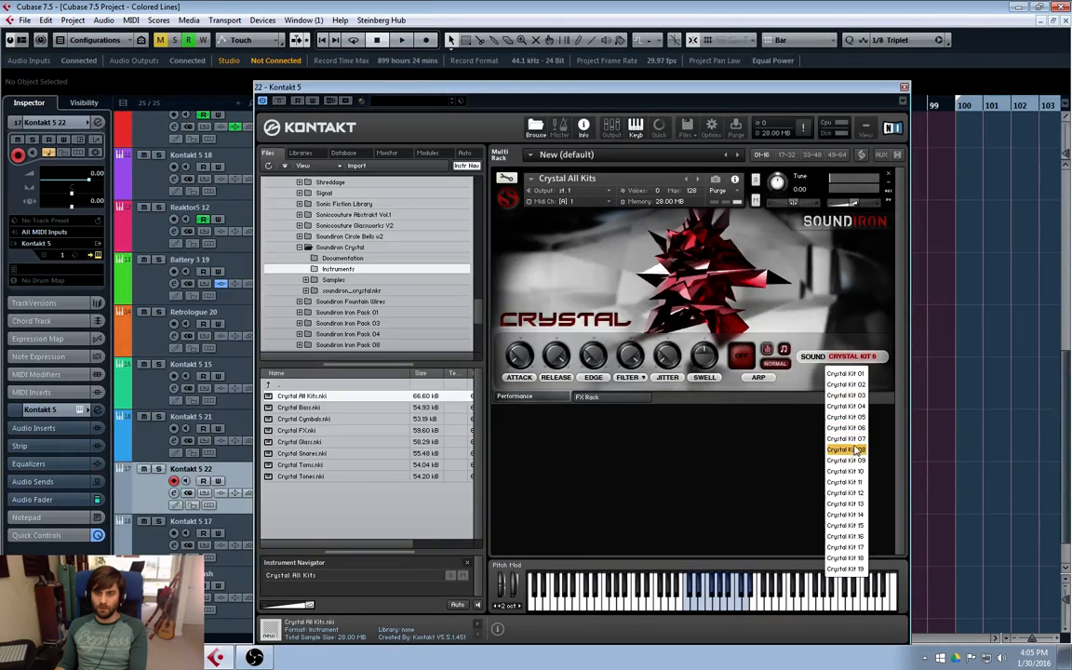
left_click(848, 443)
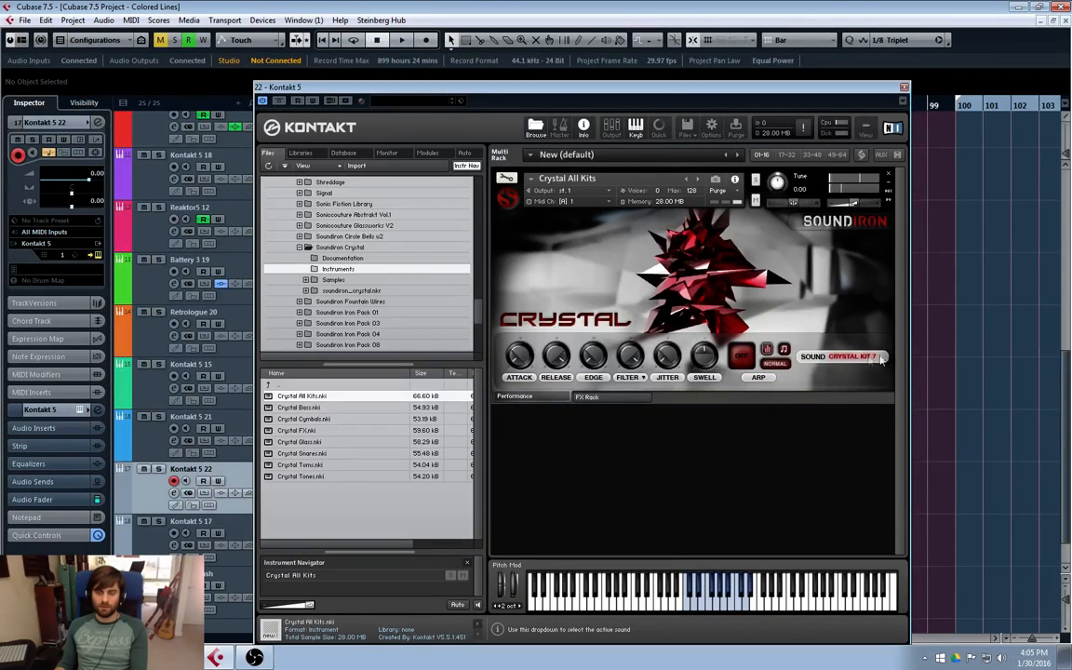
left_click(861, 358)
left_click(847, 449)
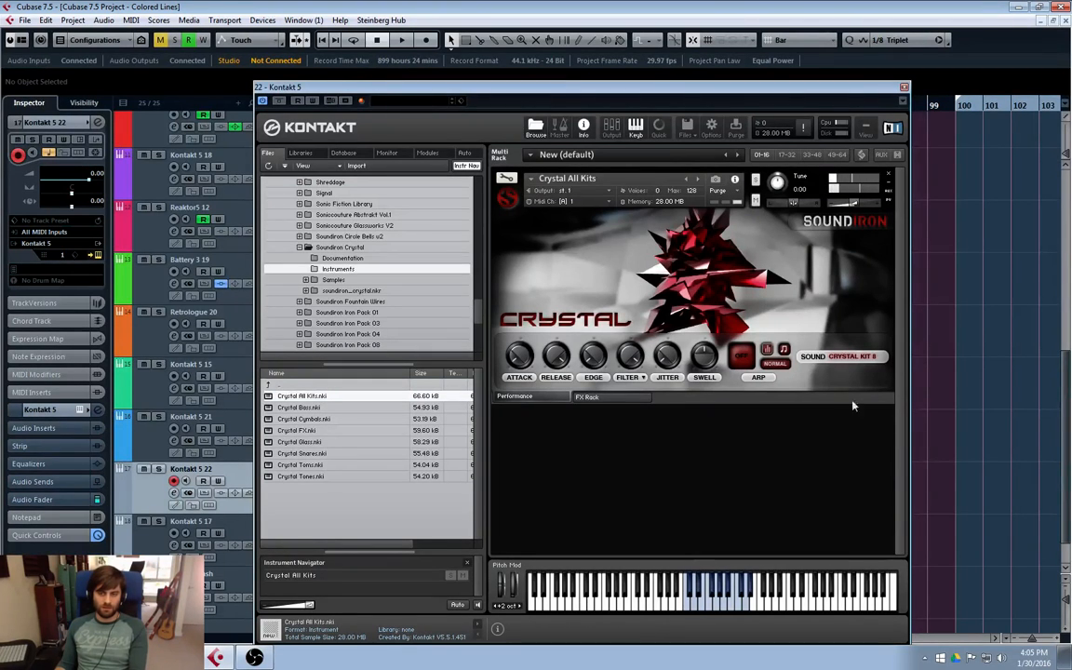
left_click(854, 357)
left_click(845, 461)
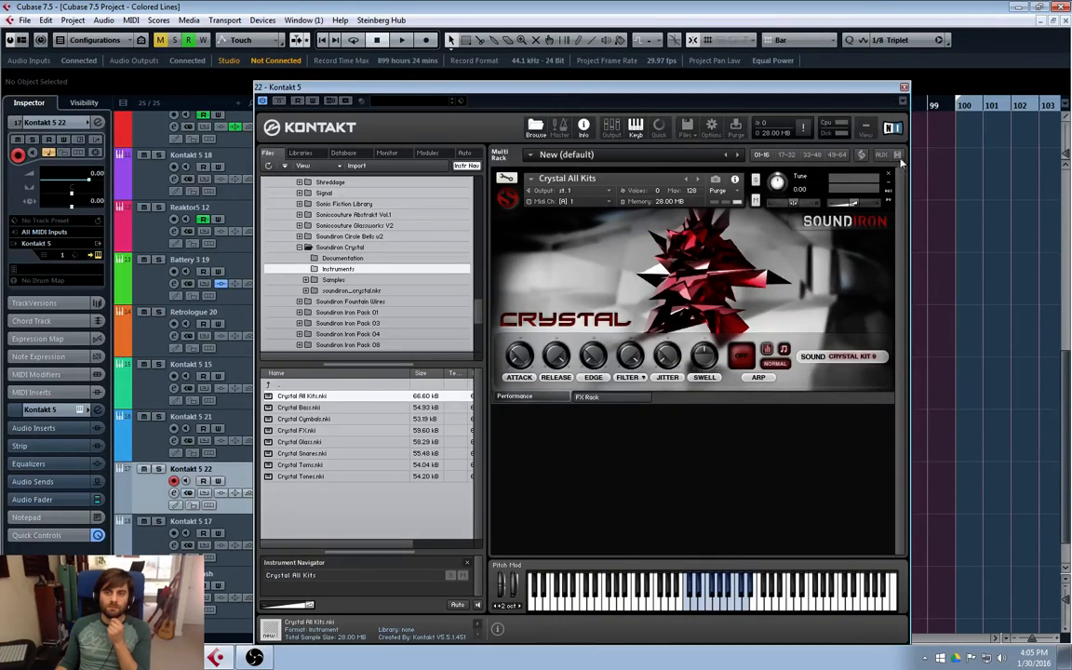
- Close the Kontakt window and remove the Kontakt 5 22 track from the project
left_click(903, 87)
right_click(154, 223)
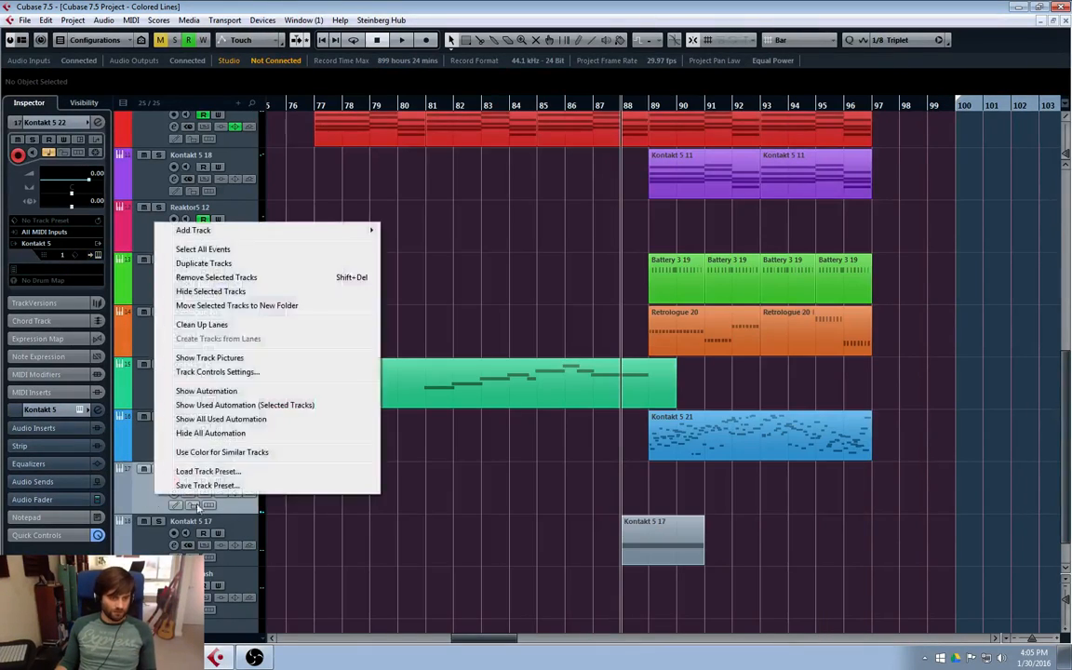
left_click(216, 277)
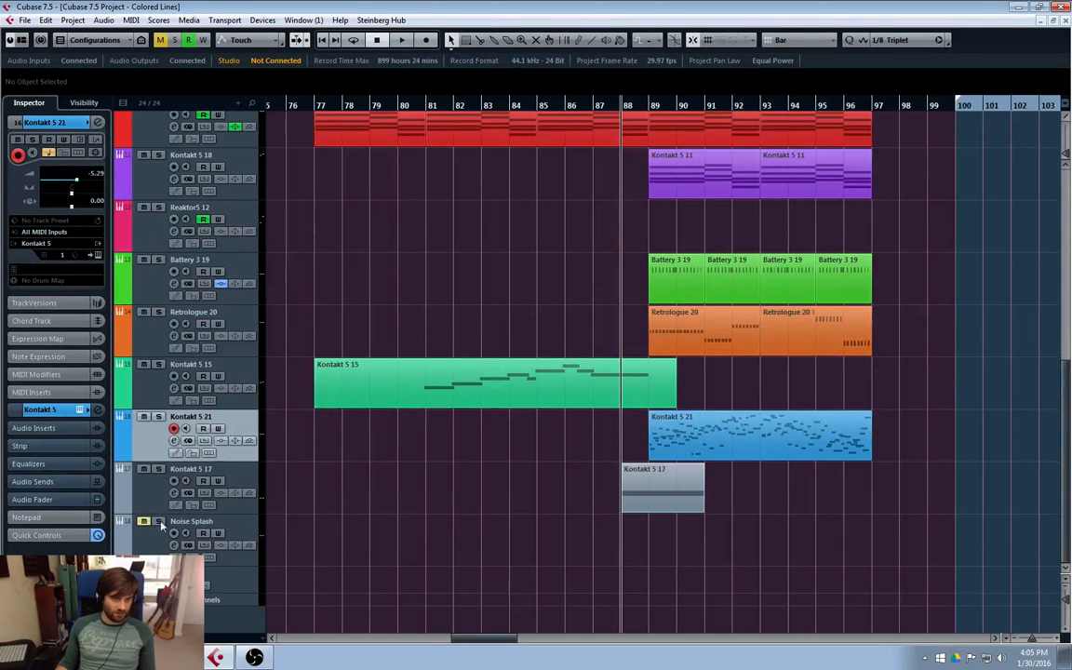
right_click(175, 367)
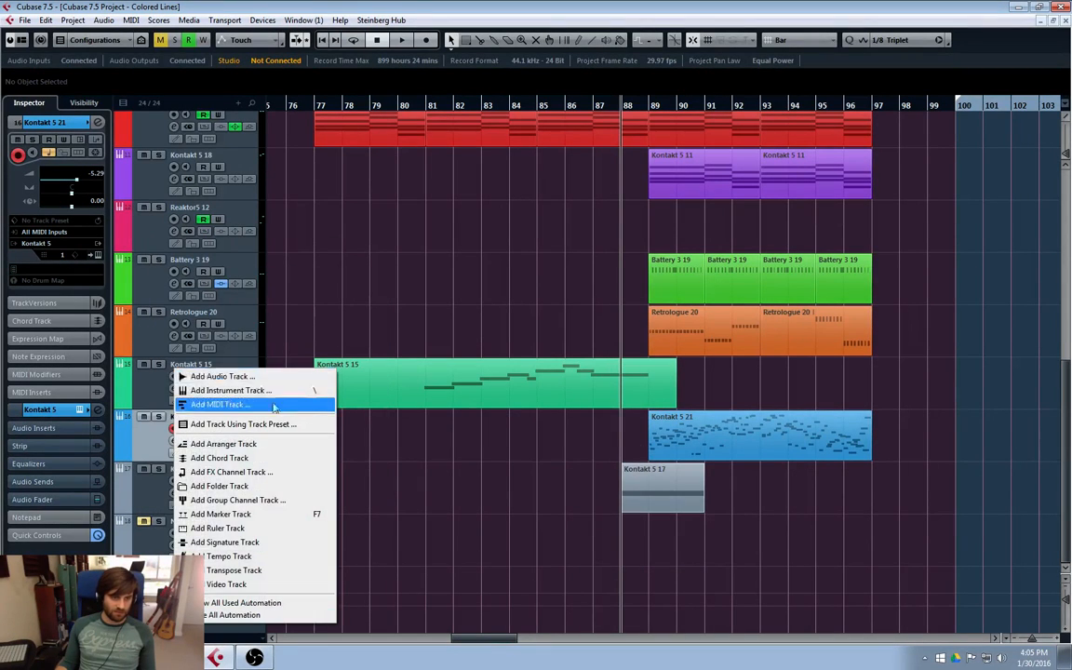
left_click(279, 389)
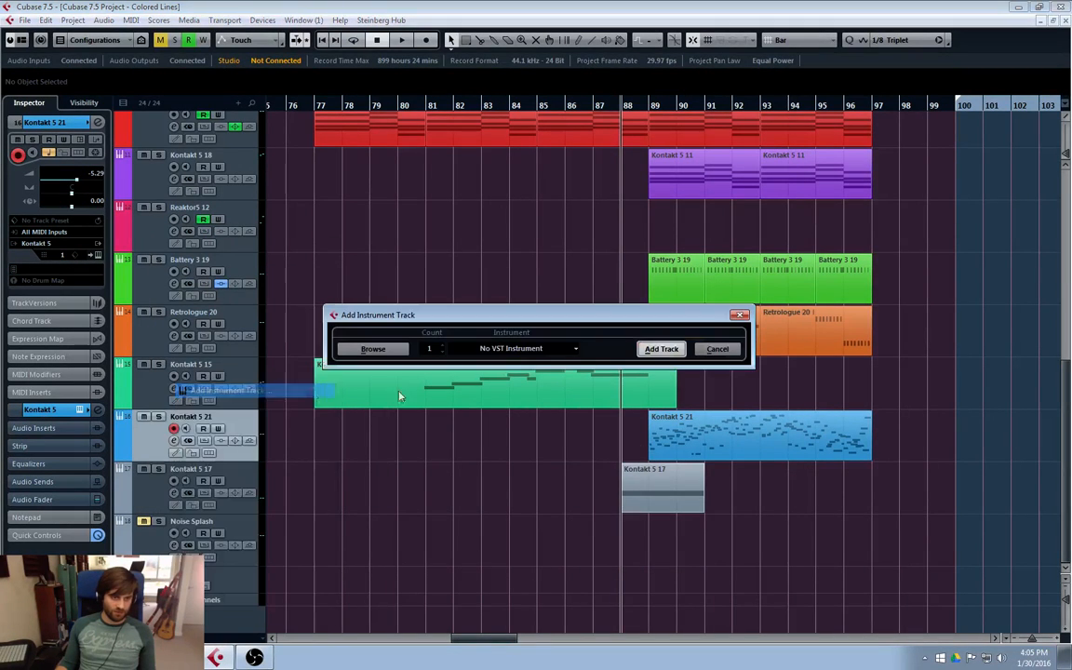
left_click(650, 349)
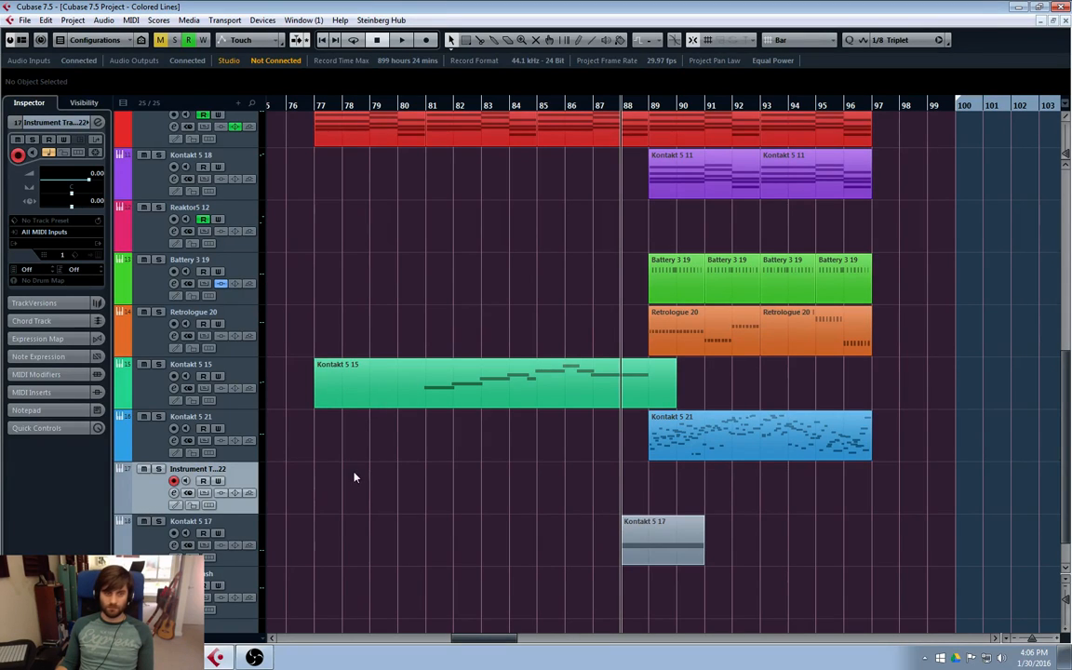
right_click(162, 473)
left_click(205, 273)
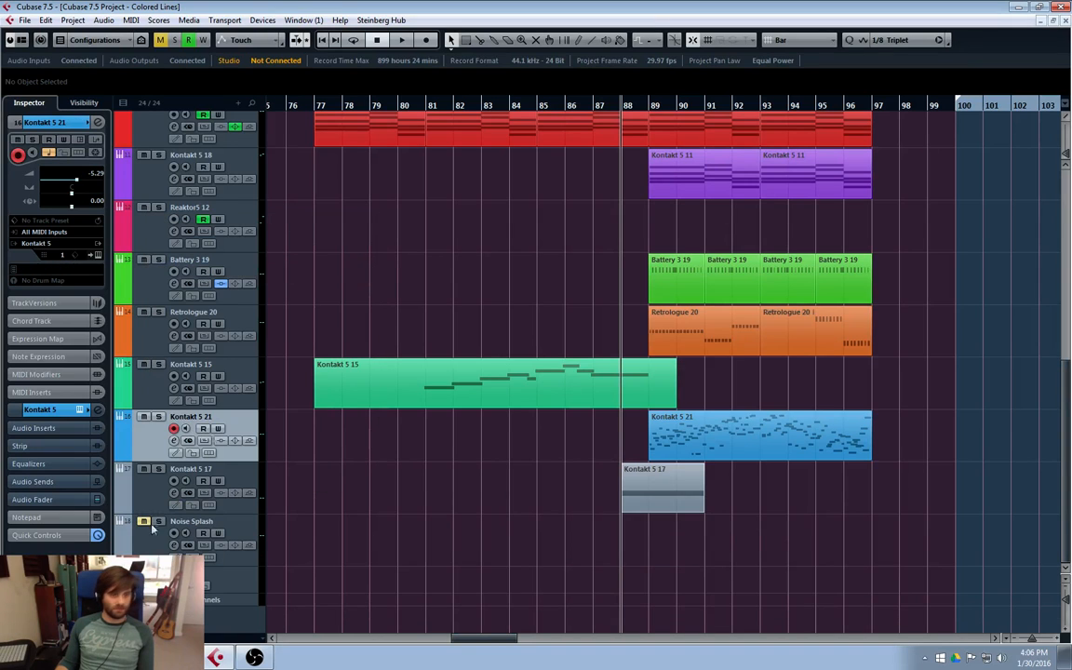
- Add one instrument track using Battery 3 from the Komplete 6 group below the Kontakt 5 21 track
right_click(137, 329)
left_click(213, 382)
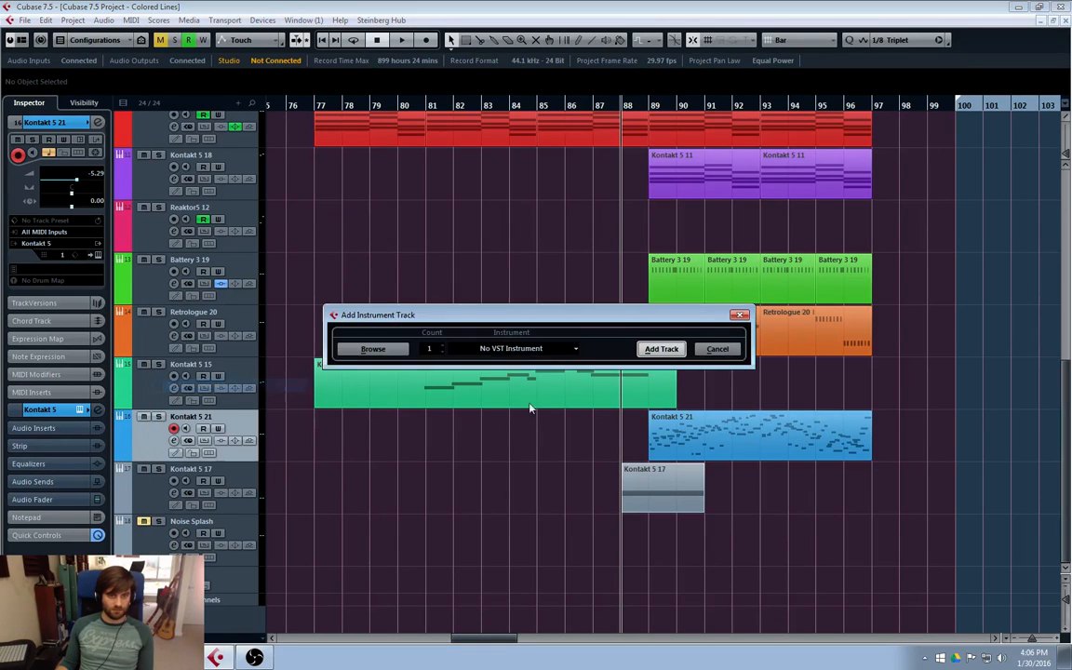
left_click(511, 349)
left_click(463, 434)
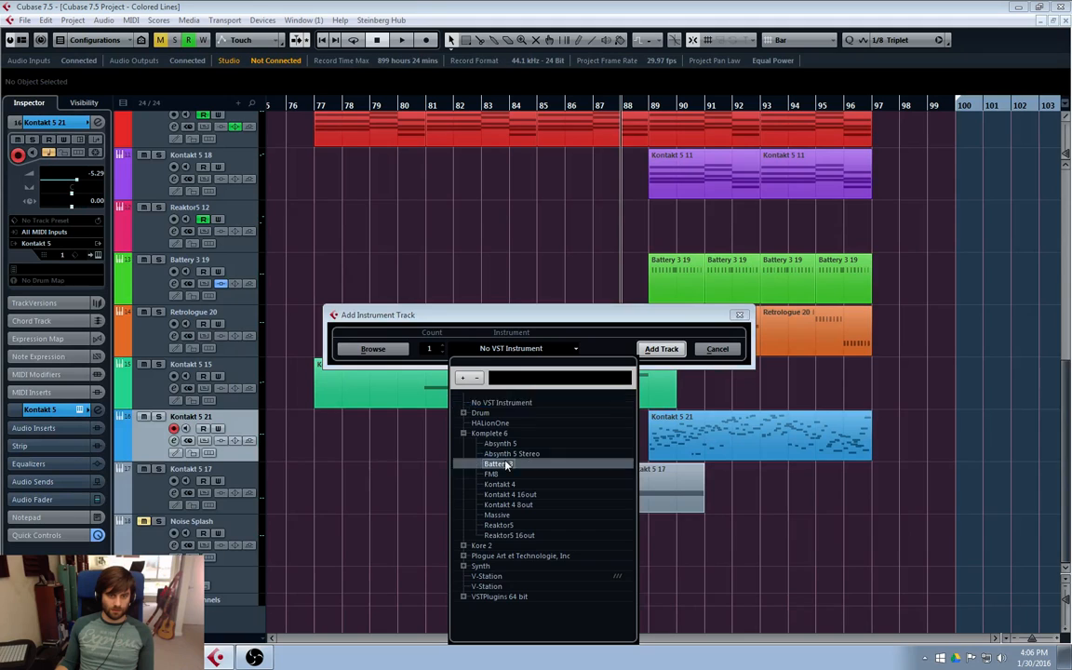
left_click(484, 463)
left_click(646, 349)
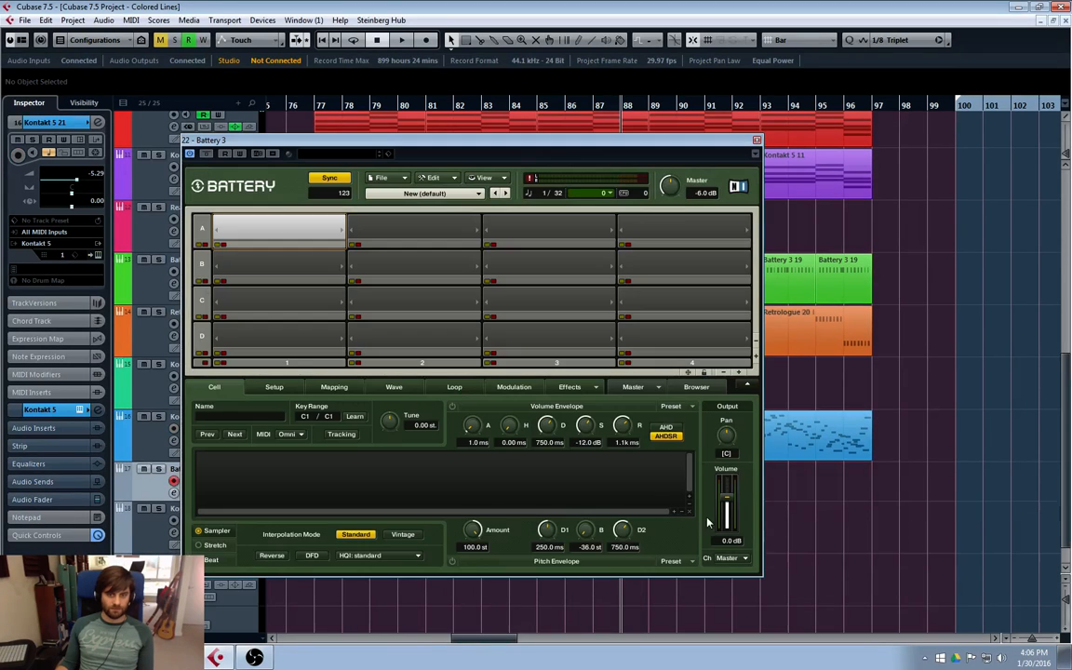
- Load Apparat Kit.kt3 from the 04 - Electronic Kits group into Battery 3 on the Battery 3 22 track
left_click(475, 194)
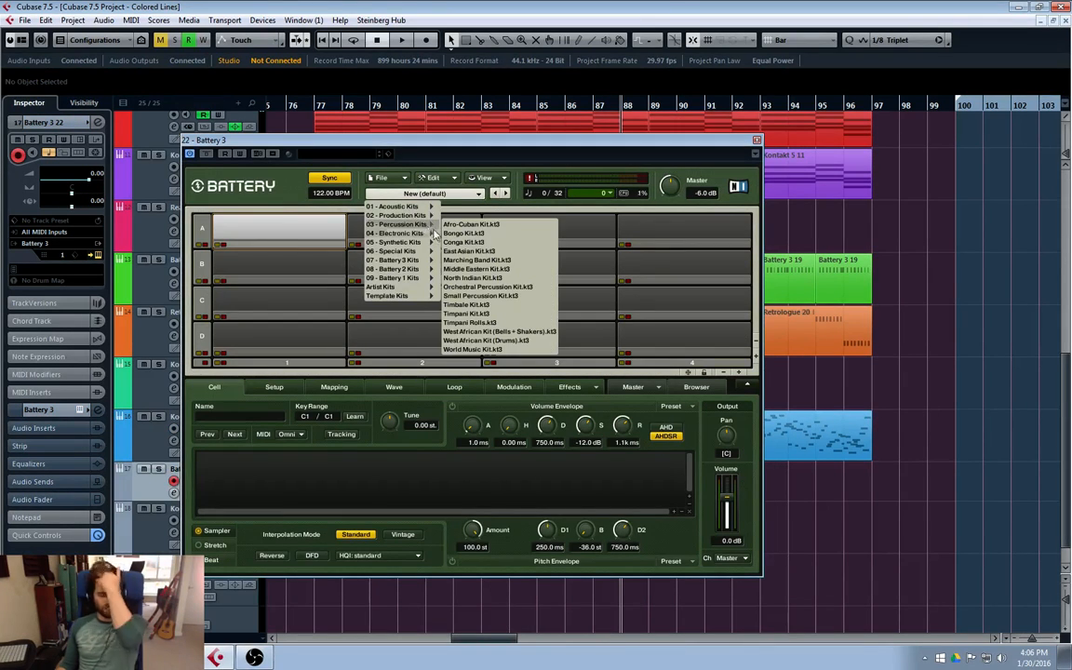
mouse_move(434, 234)
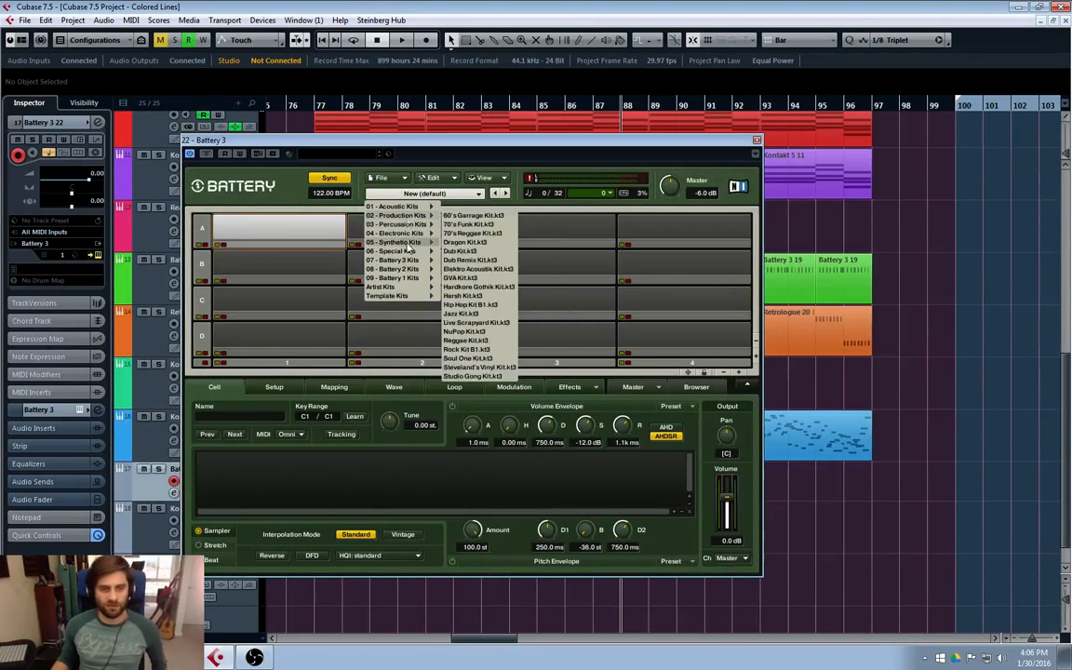
mouse_move(403, 244)
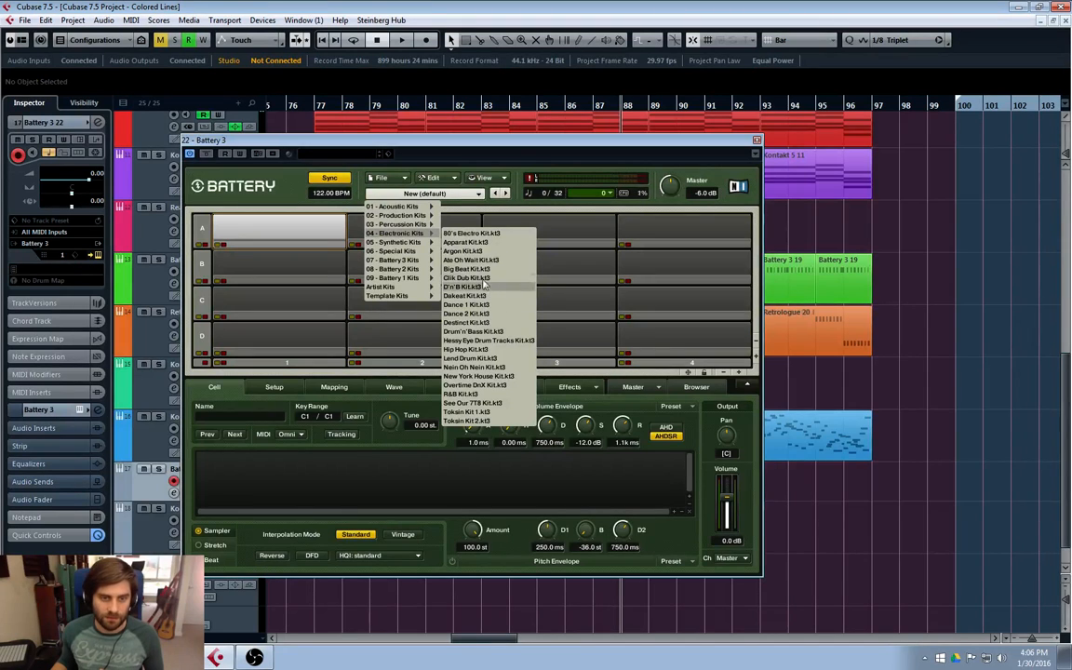
left_click(465, 241)
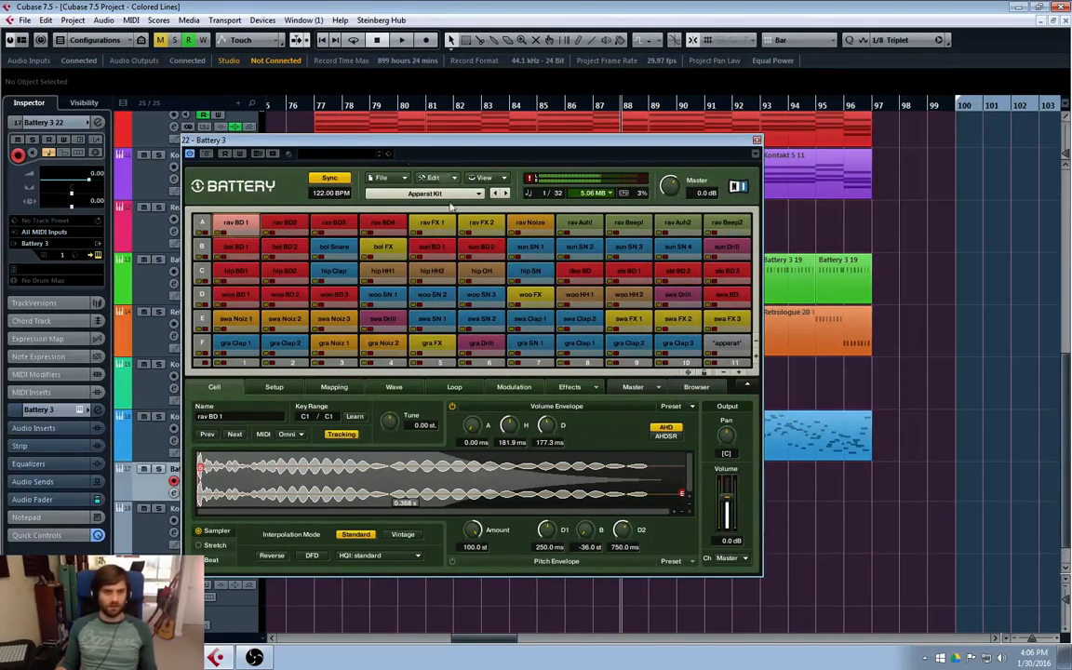
- Load Nein Oh Nein Kit.kt3 from the 04 - Electronic Kits group into Battery 3 and close the instrument window
left_click(477, 196)
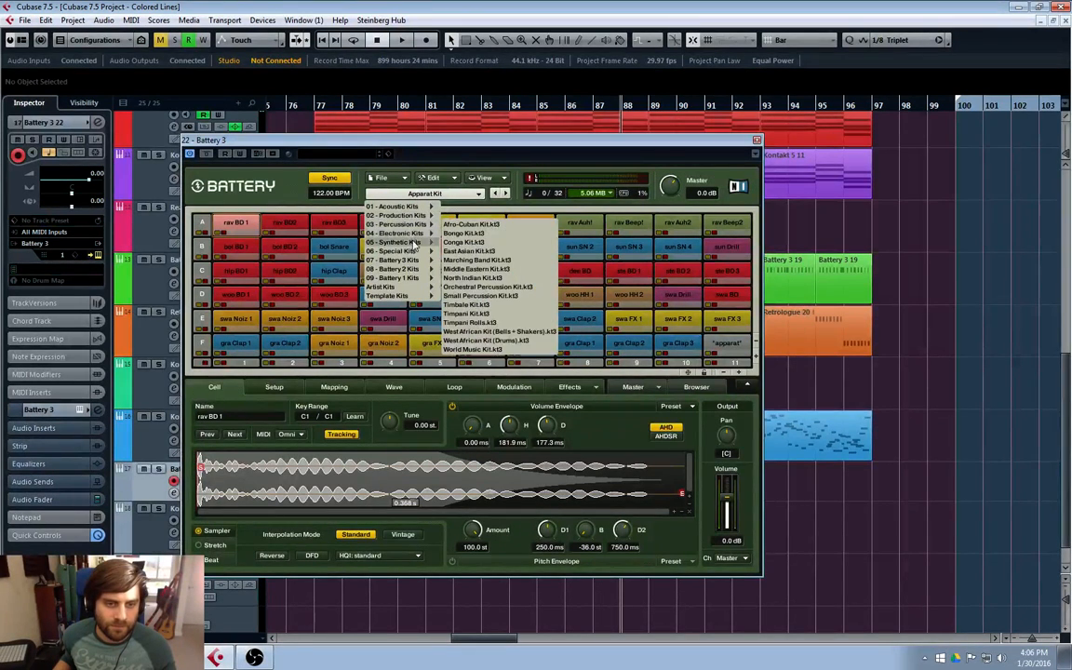
mouse_move(402, 240)
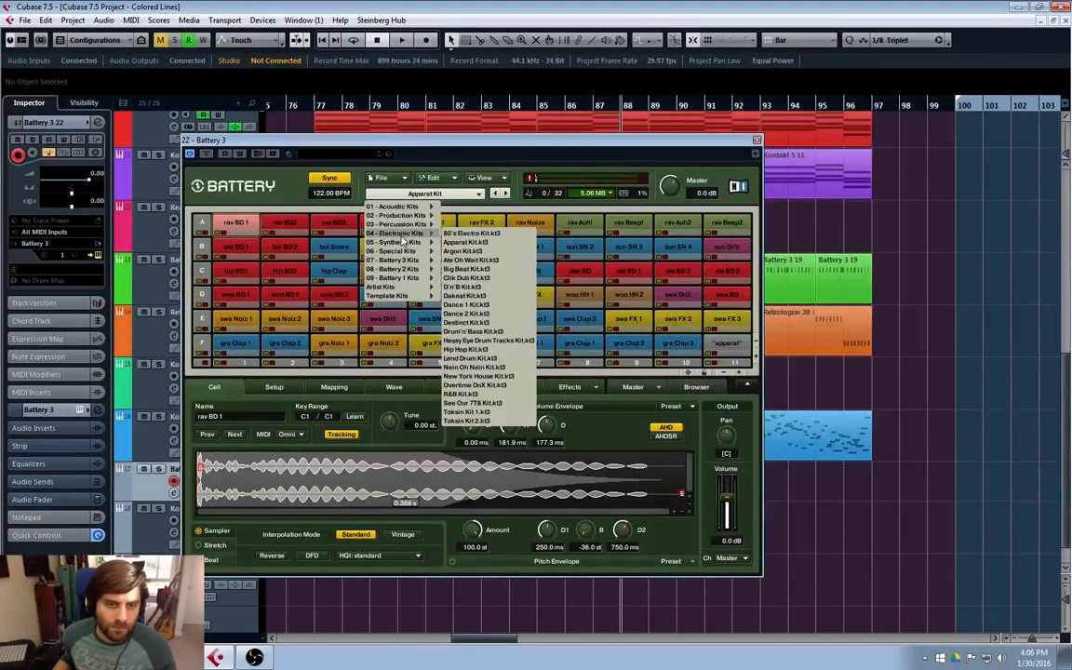
left_click(475, 367)
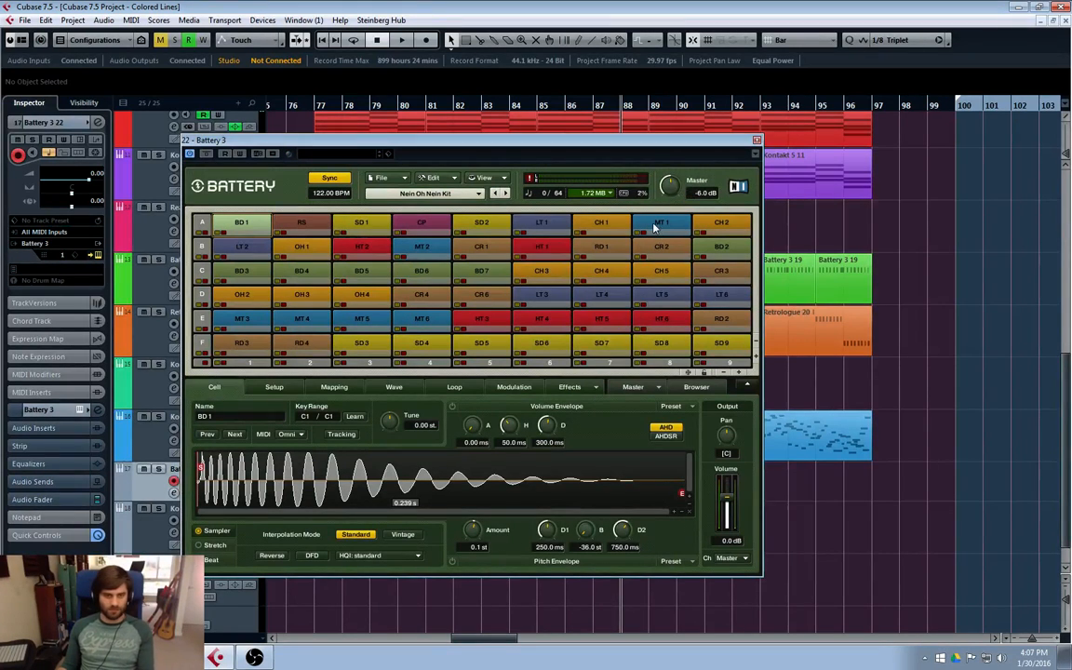
left_click_drag(670, 142, 758, 151)
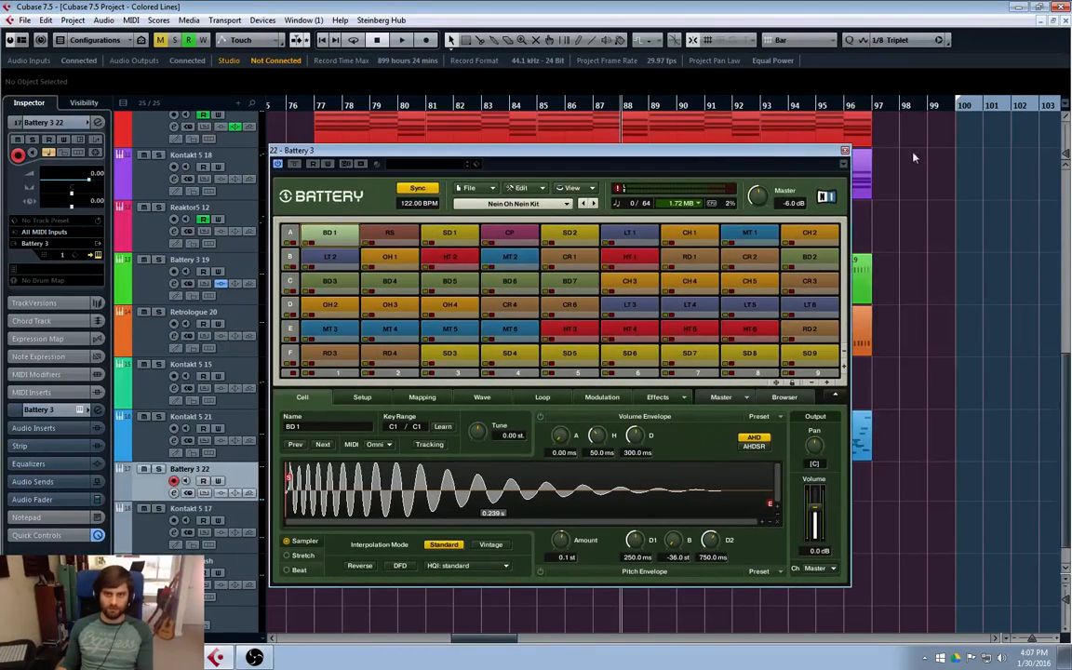
left_click(844, 150)
- Place the project cursor at bar 88 and make the Battery 3 22 track slightly taller
left_click(564, 104)
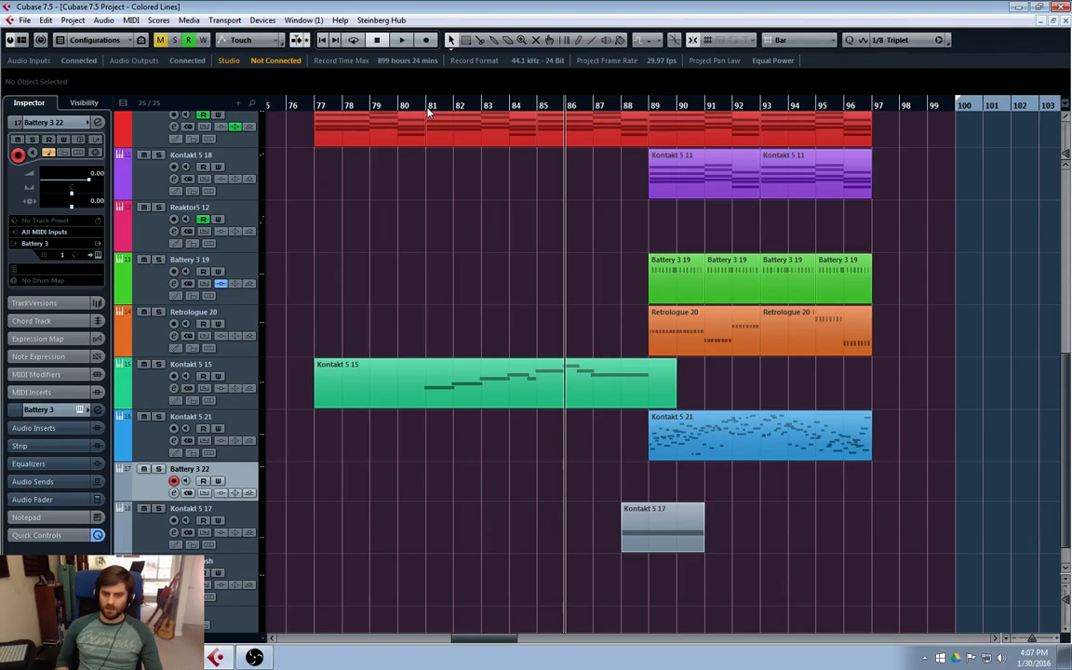
left_click(313, 106)
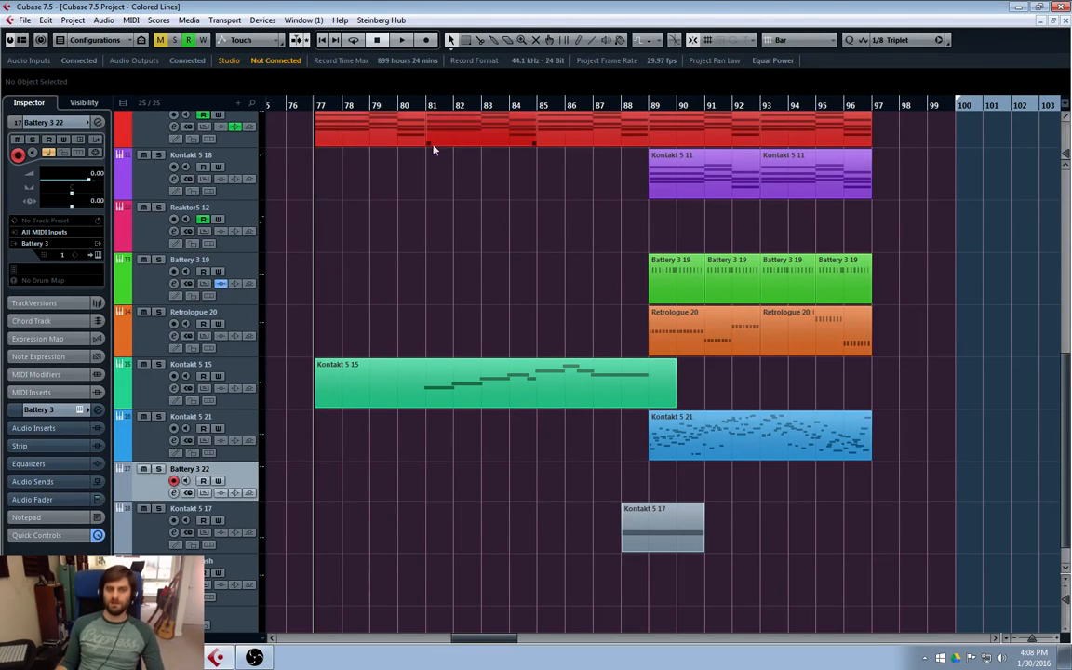
left_click(373, 121)
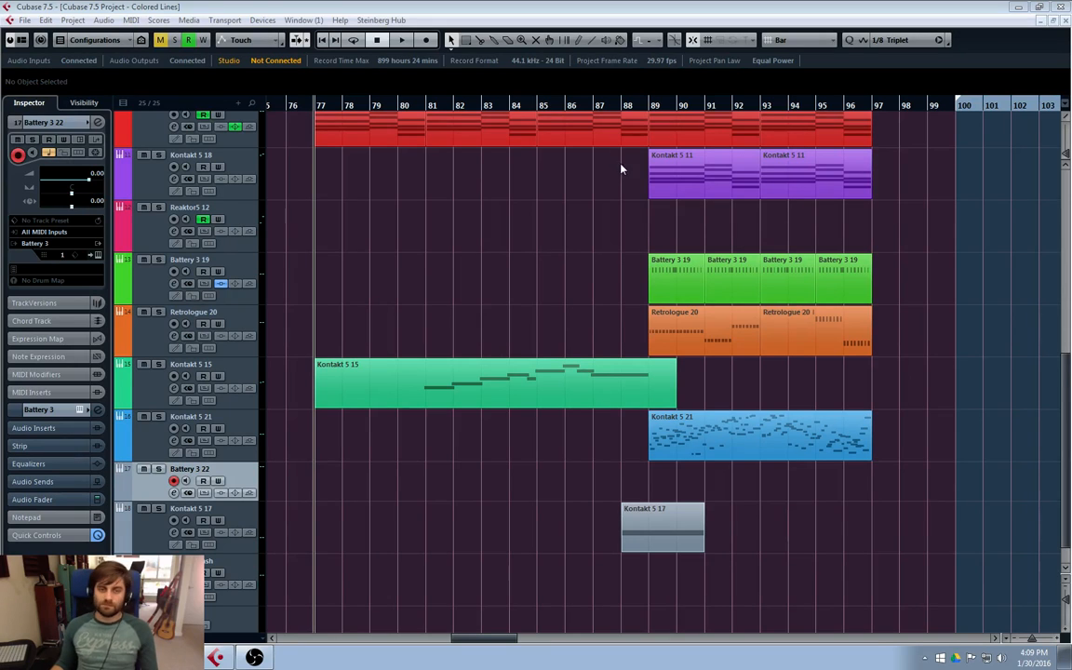
left_click(624, 107)
key("shift+h")
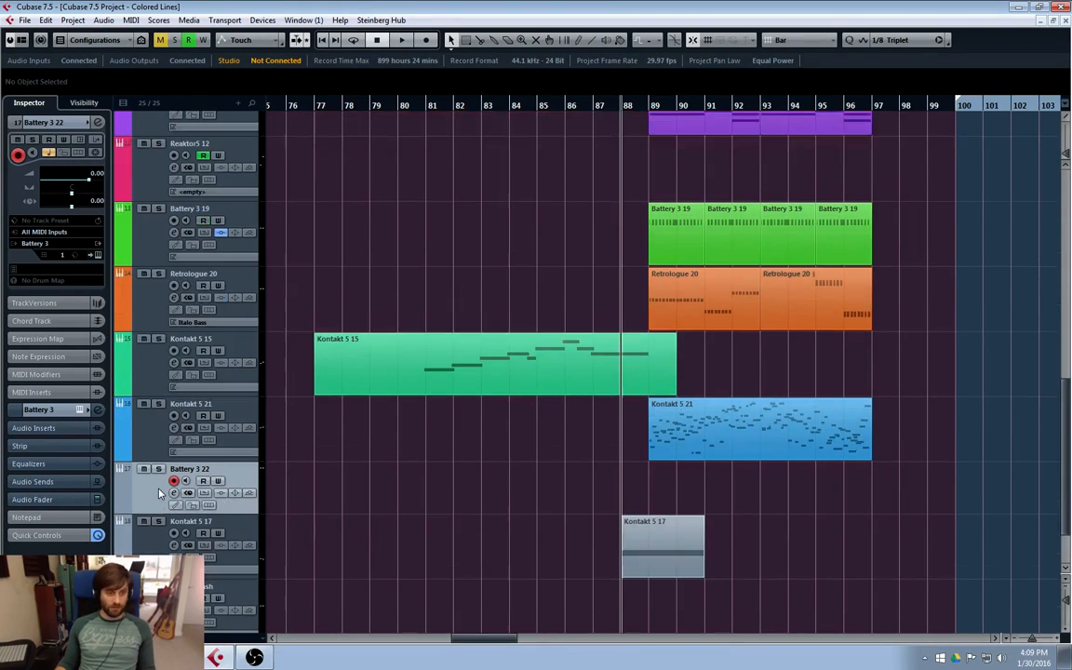
key("shift+g")
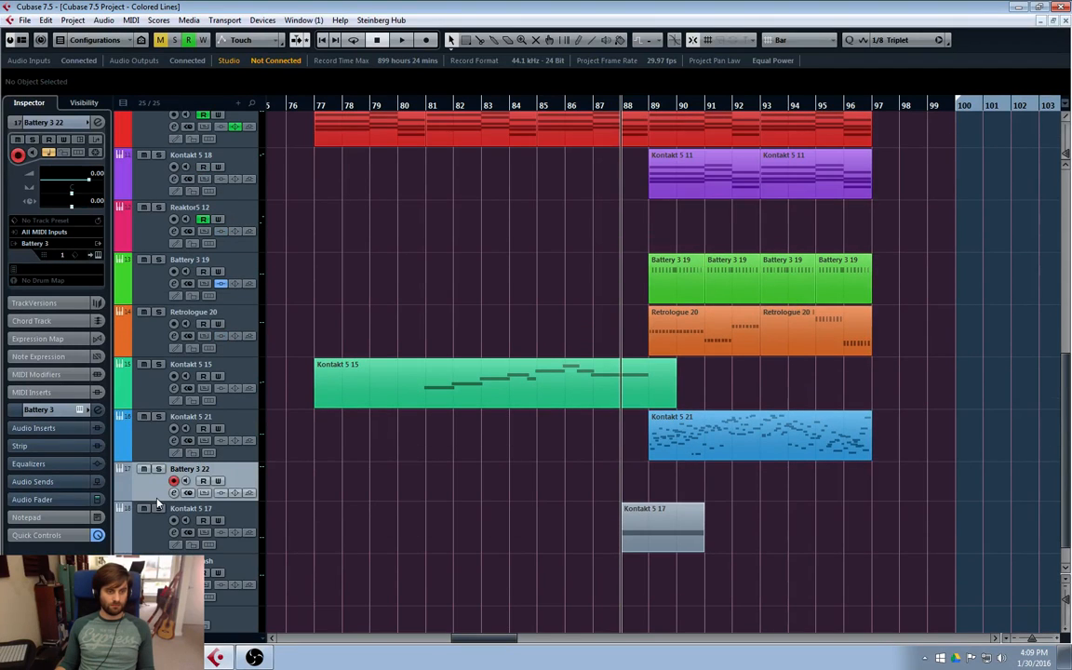
left_click_drag(156, 501, 156, 512)
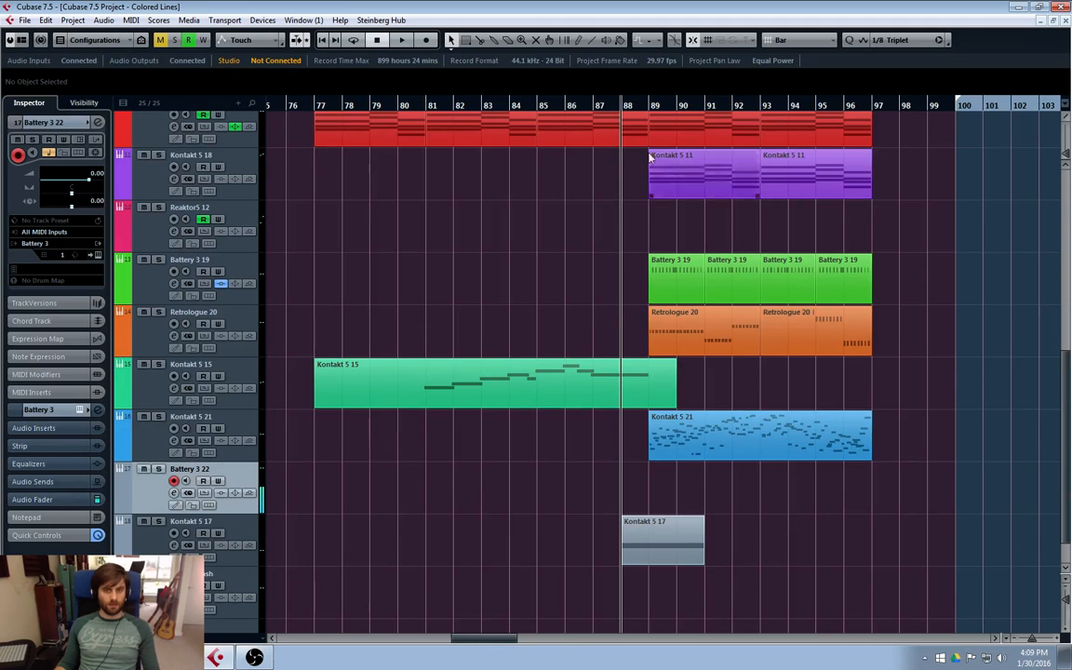
- Lower the Battery 3 22 channel volume to -5.94 dB while playing the project from bar 88
key("space")
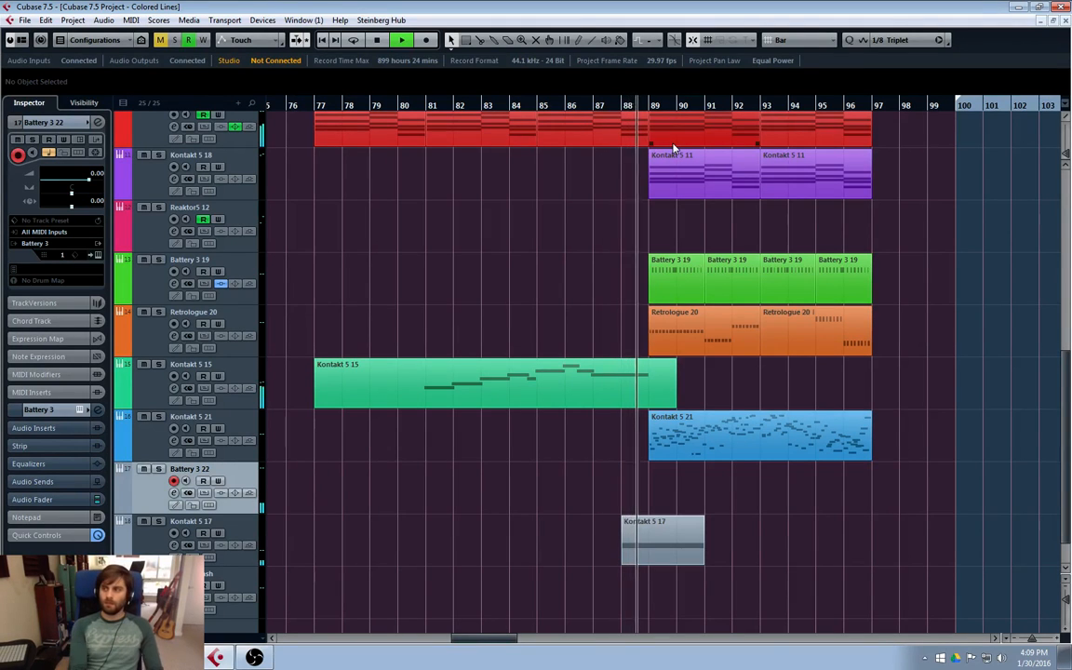
key("e")
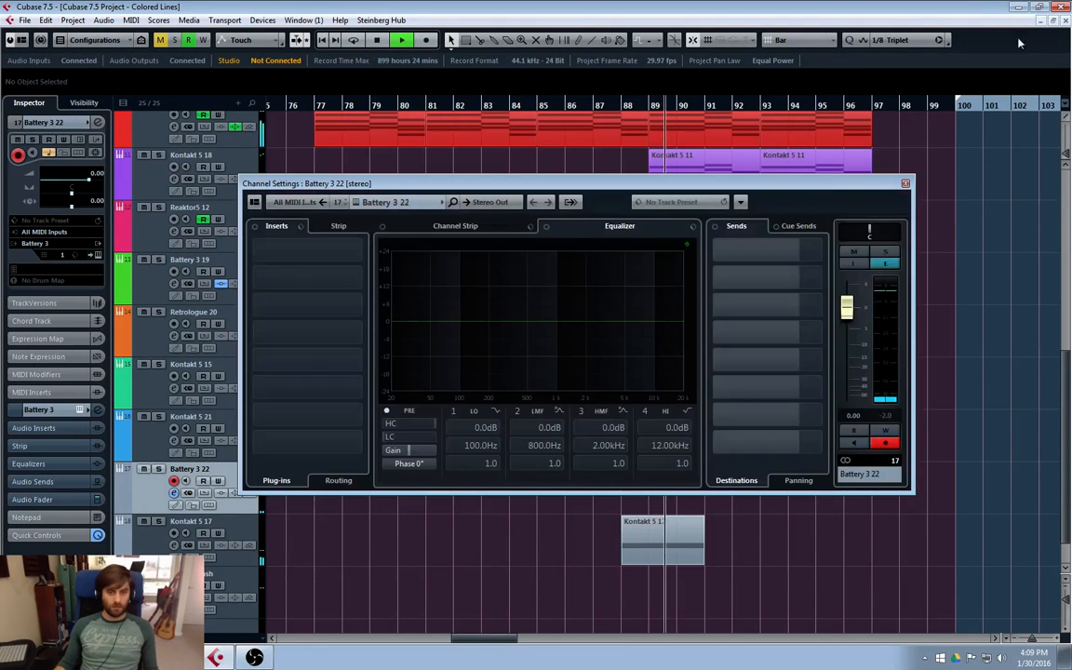
left_click_drag(847, 307, 834, 338)
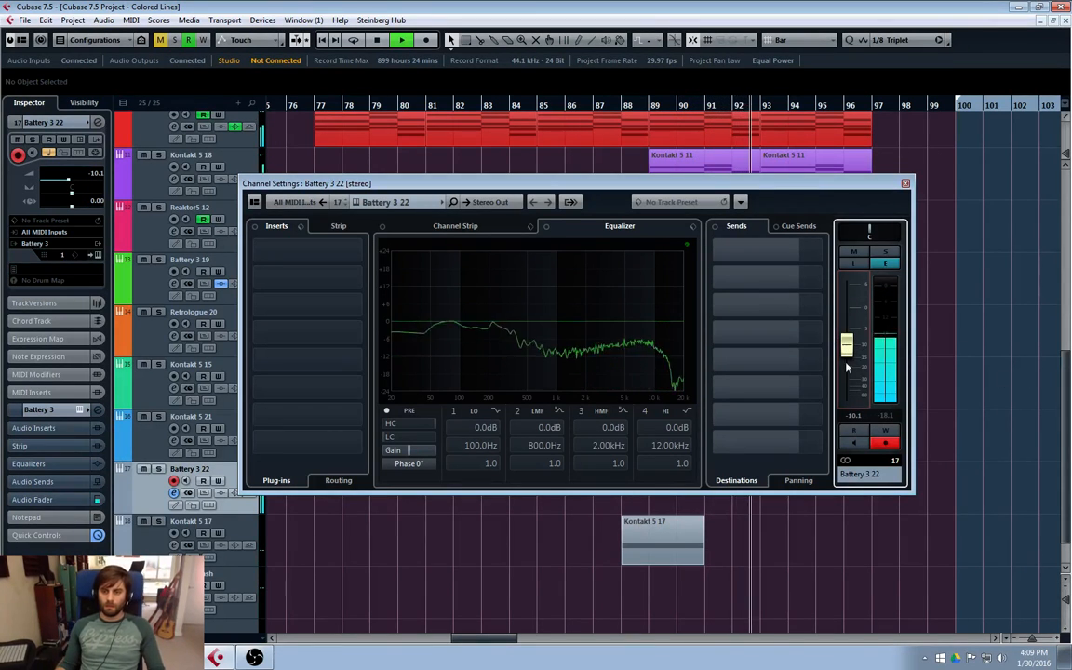
left_click_drag(846, 357, 844, 345)
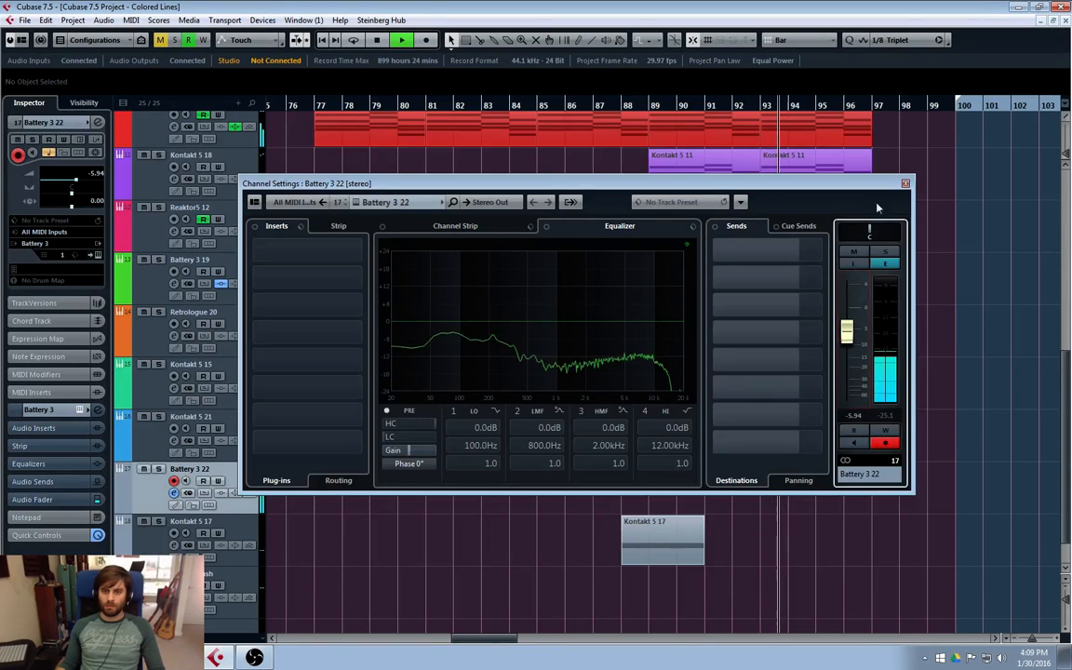
left_click(905, 183)
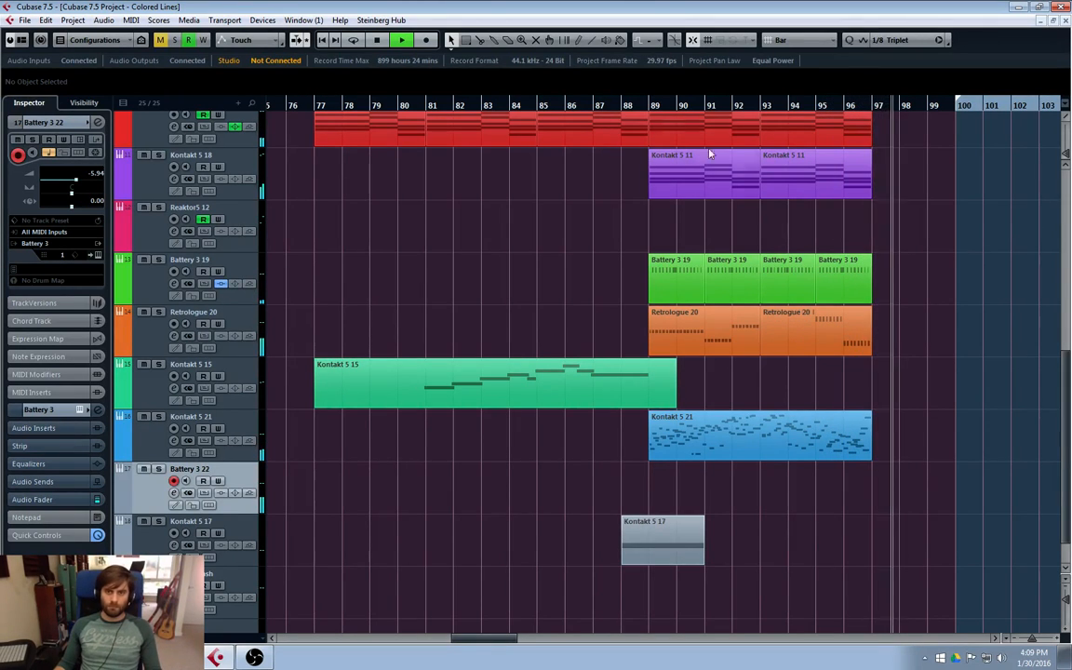
- Replay the section from about bar 87 and add PingPongDelay to the first insert slot of the Battery 3 22 channel
left_click_drag(616, 105, 597, 107)
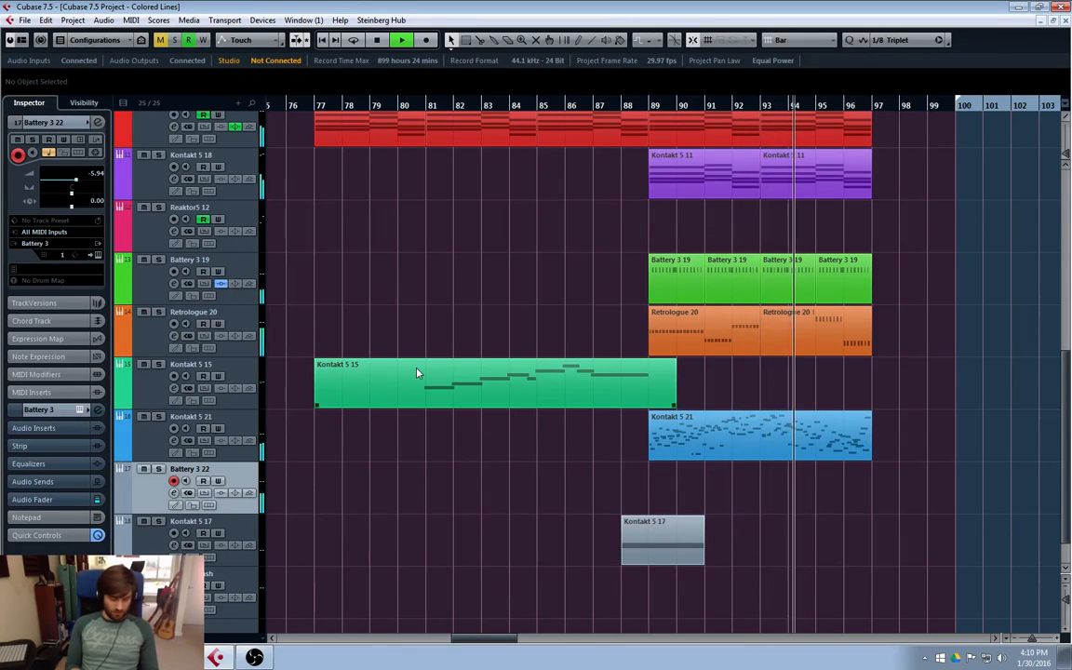
key("e")
left_click(304, 258)
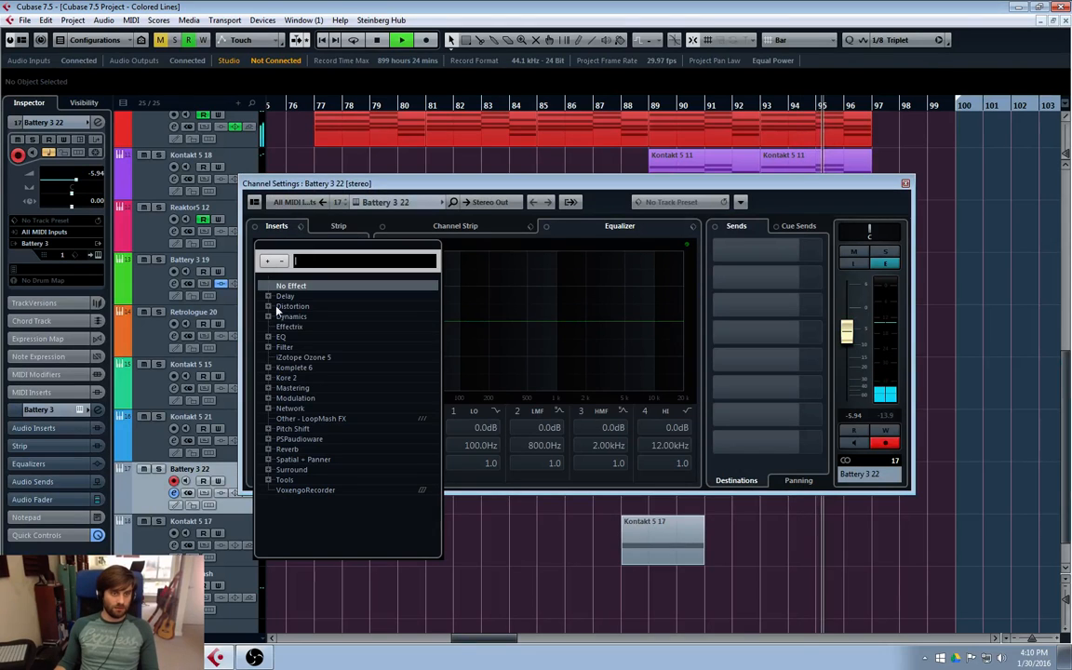
left_click(276, 296)
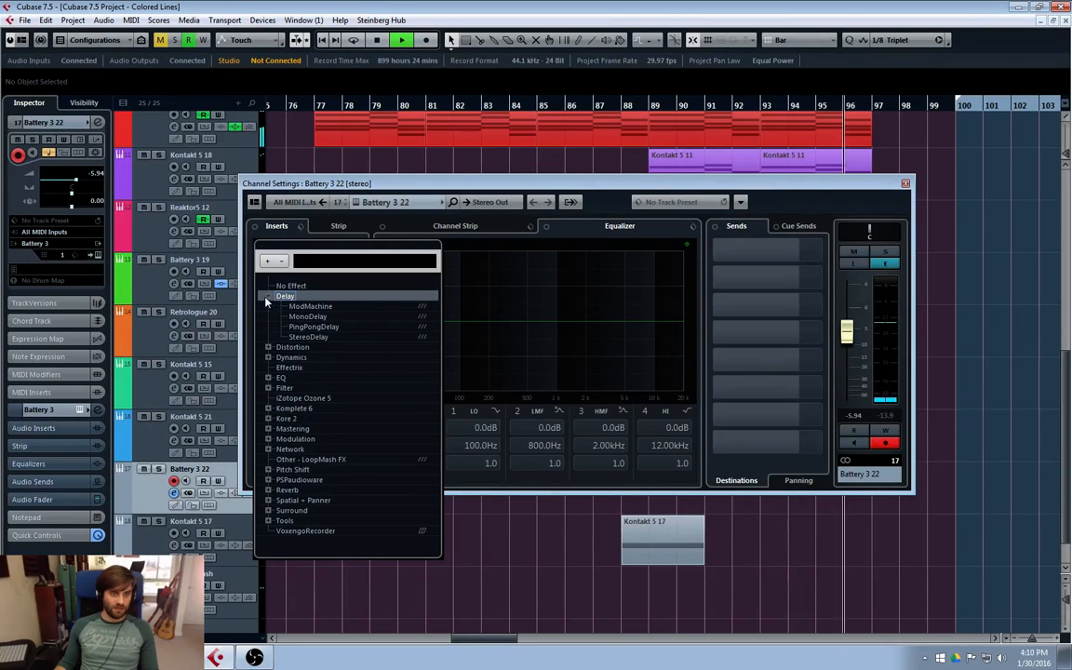
left_click(310, 328)
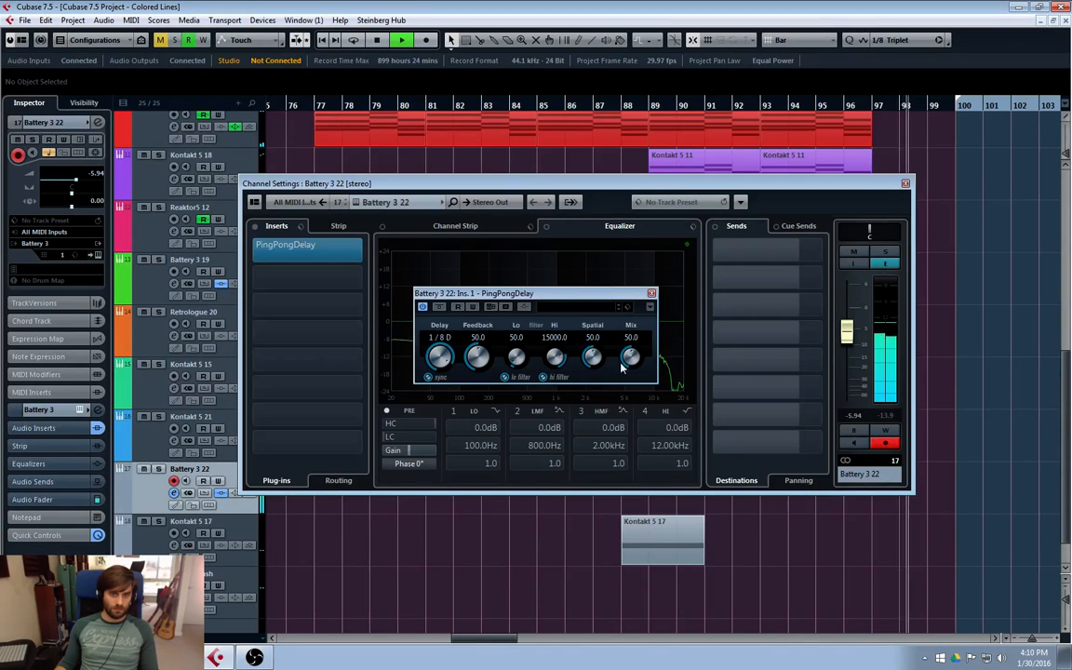
- Set the PingPongDelay mix to 33.5 and feedback to 27.0, and close the Battery 3 22 channel settings
left_click_drag(623, 364, 622, 372)
left_click_drag(478, 358, 476, 381)
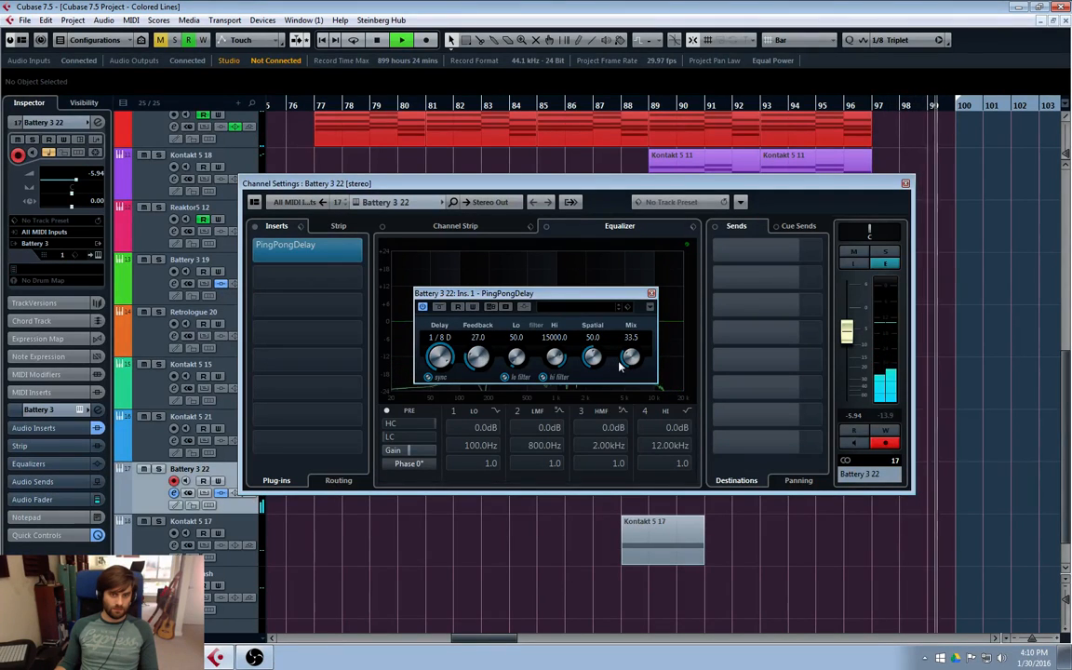
left_click(905, 183)
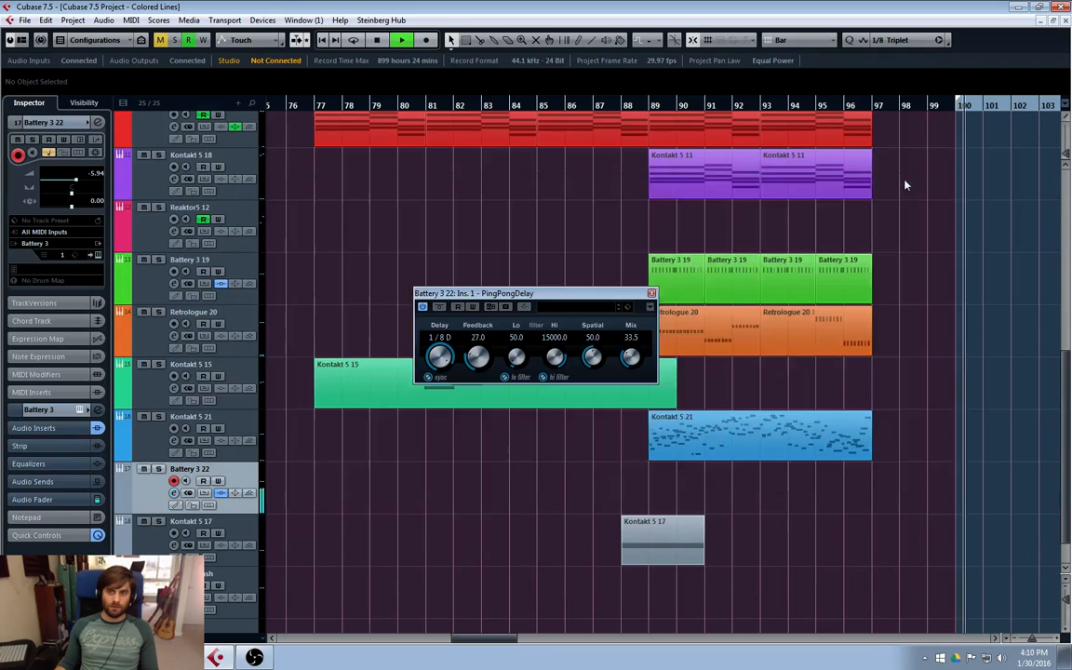
- Record a MIDI drum part on the Battery 3 22 track from bar 87 to bar 93
left_click(527, 639)
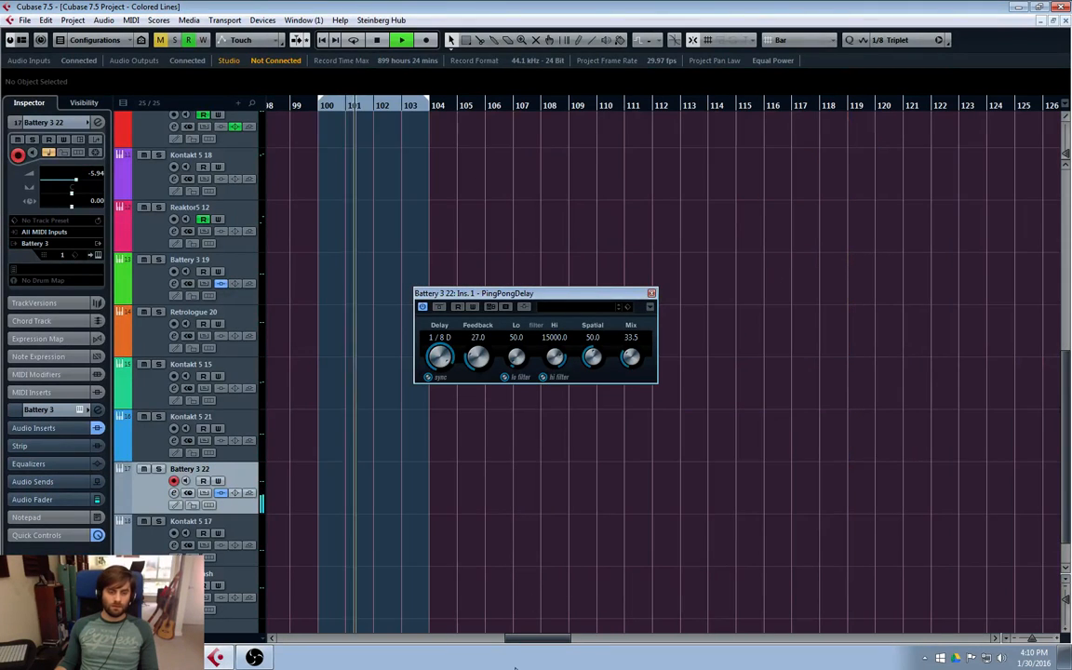
left_click_drag(535, 639, 476, 639)
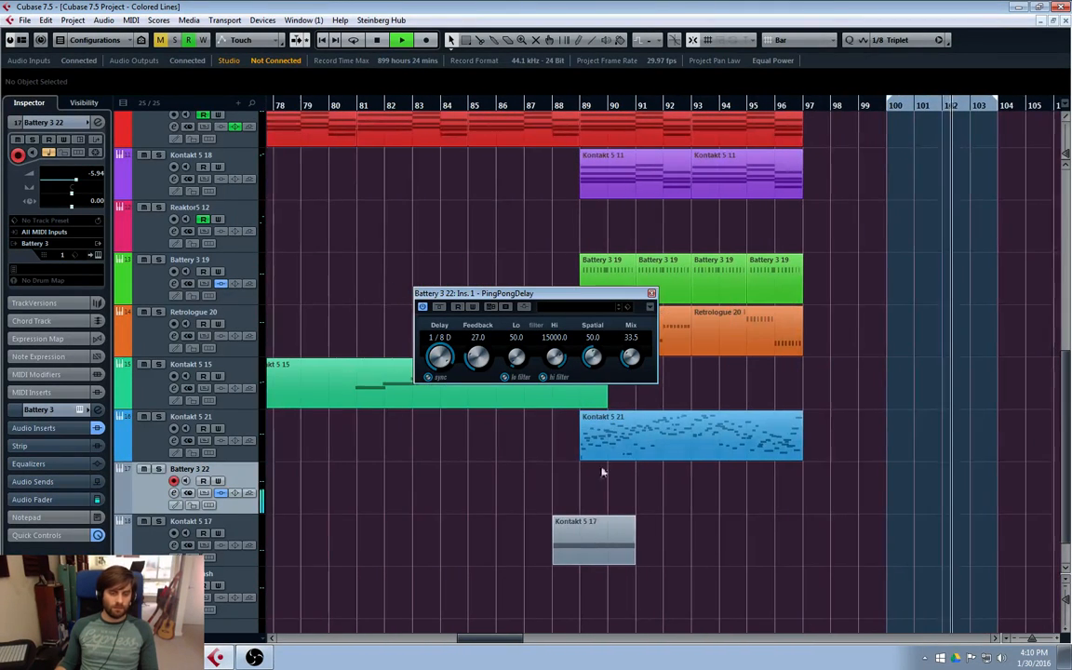
left_click(528, 105)
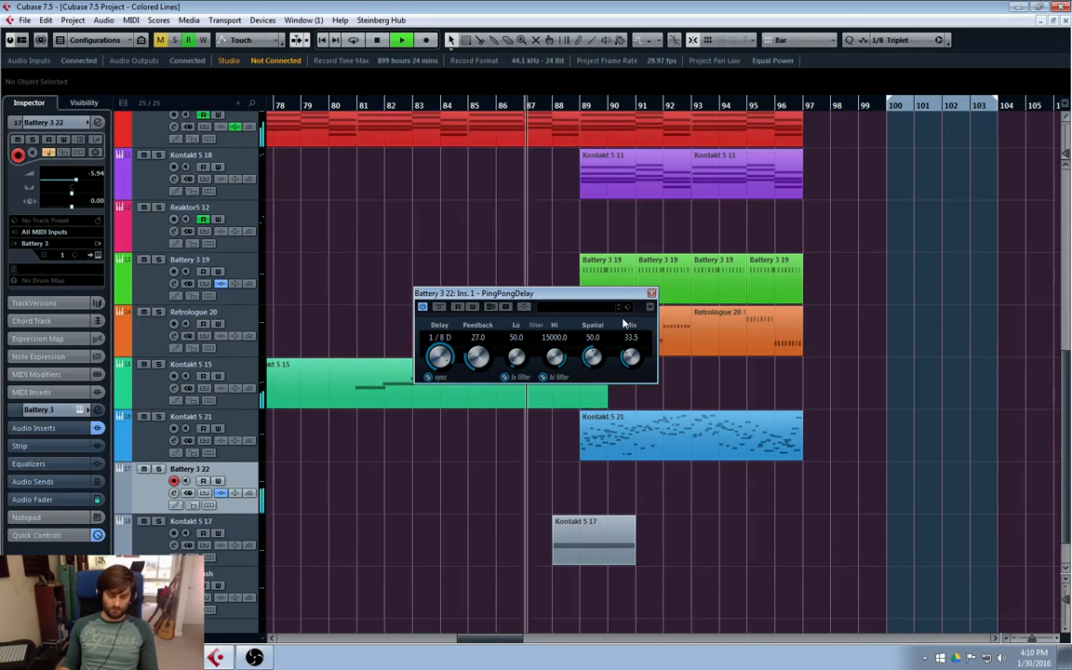
key("KP_Multiply")
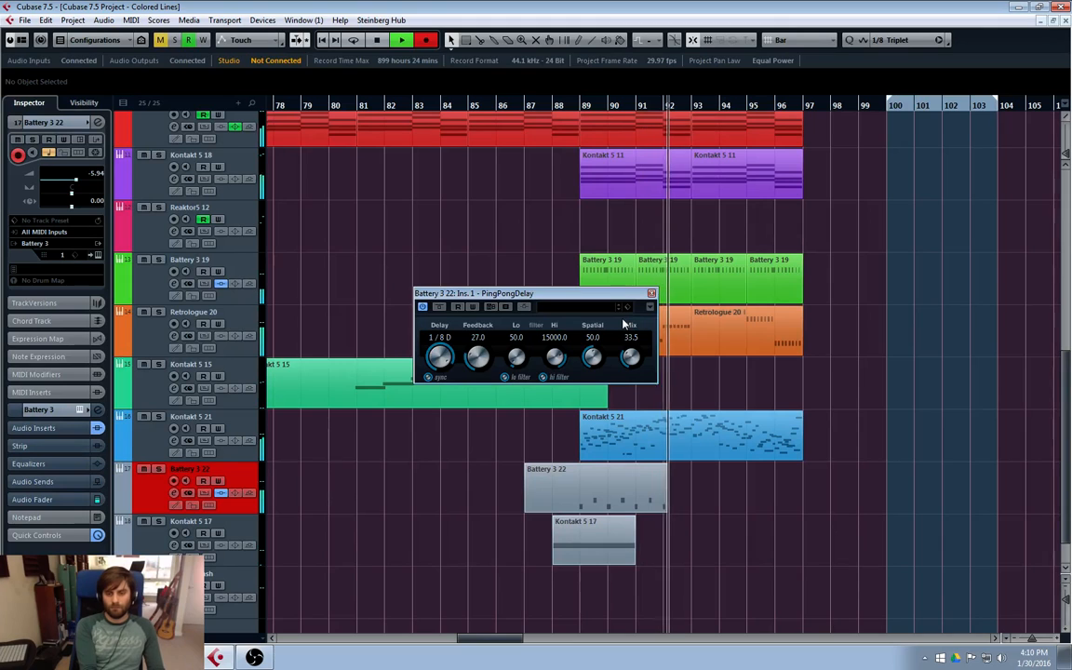
key("space")
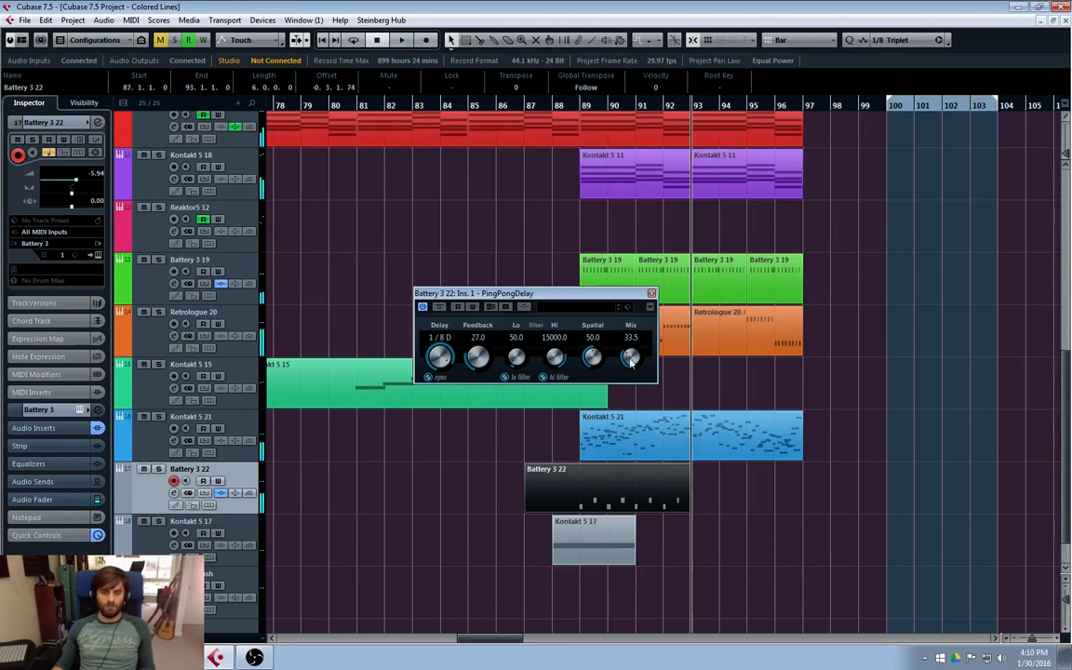
- Check the recorded Battery 3 22 notes in the Key Editor, return to the project and close the PingPongDelay window
double_click(608, 513)
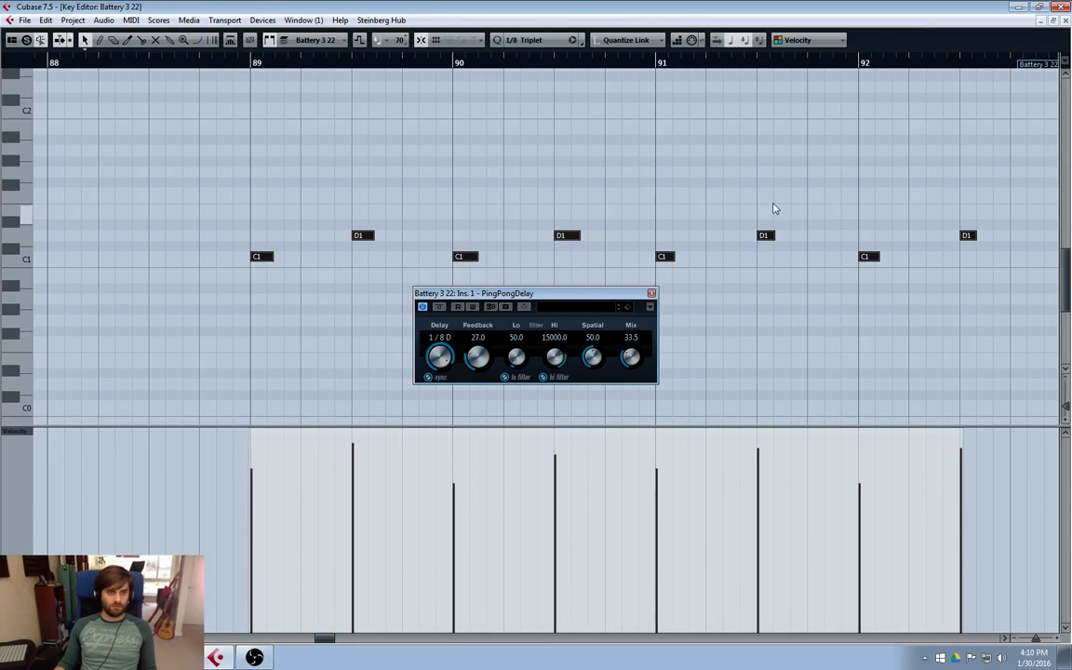
left_click(1066, 20)
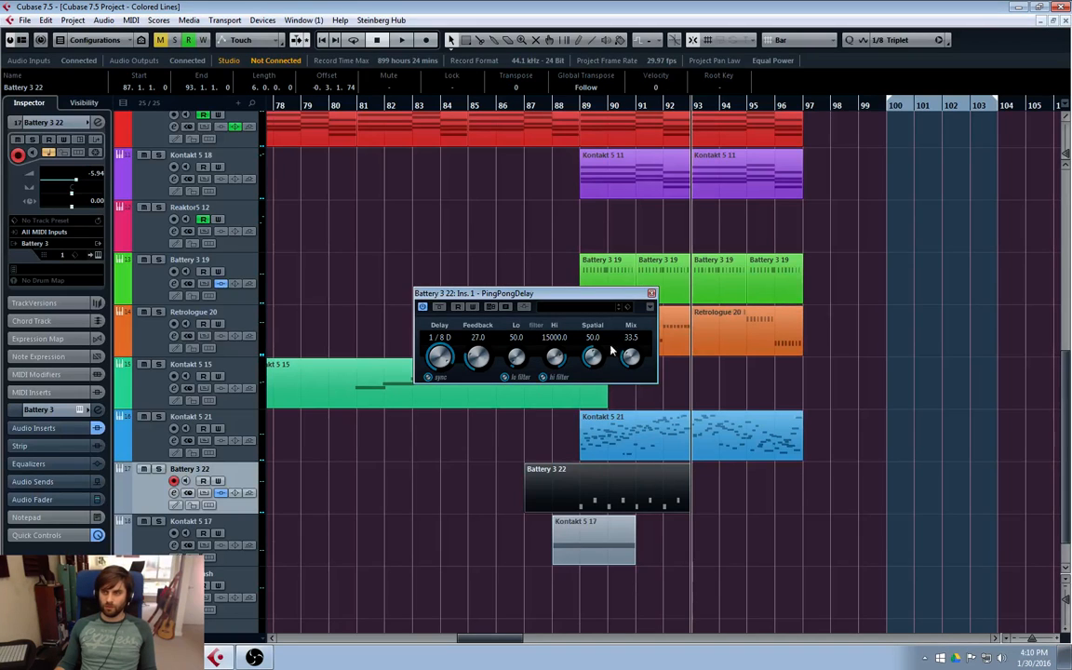
left_click(652, 294)
- Trim the empty bars before bar 89 off the recorded Battery 3 22 part and move the remainder to start at bar 93
left_click(579, 493)
key("1")
left_click(546, 491)
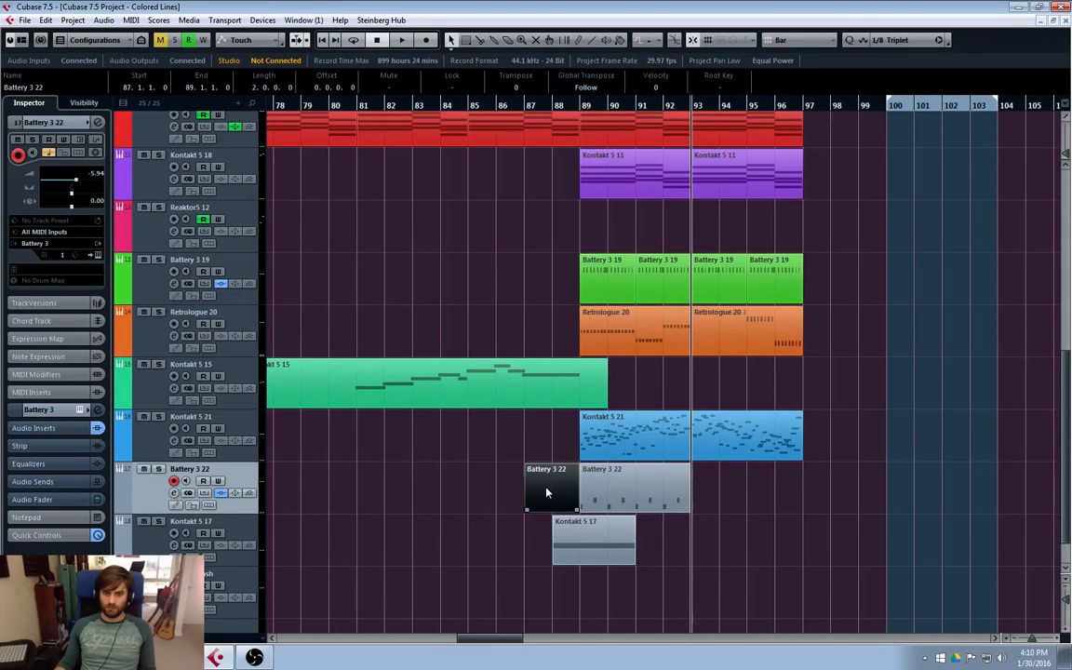
key("Delete")
left_click_drag(606, 485, 715, 470)
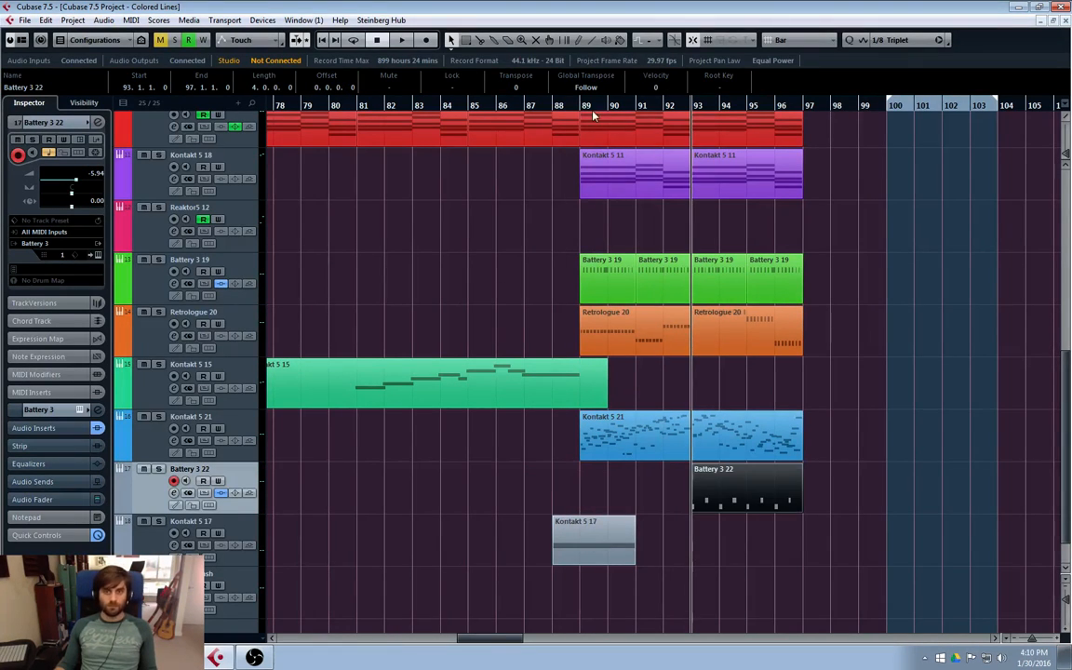
left_click(516, 529)
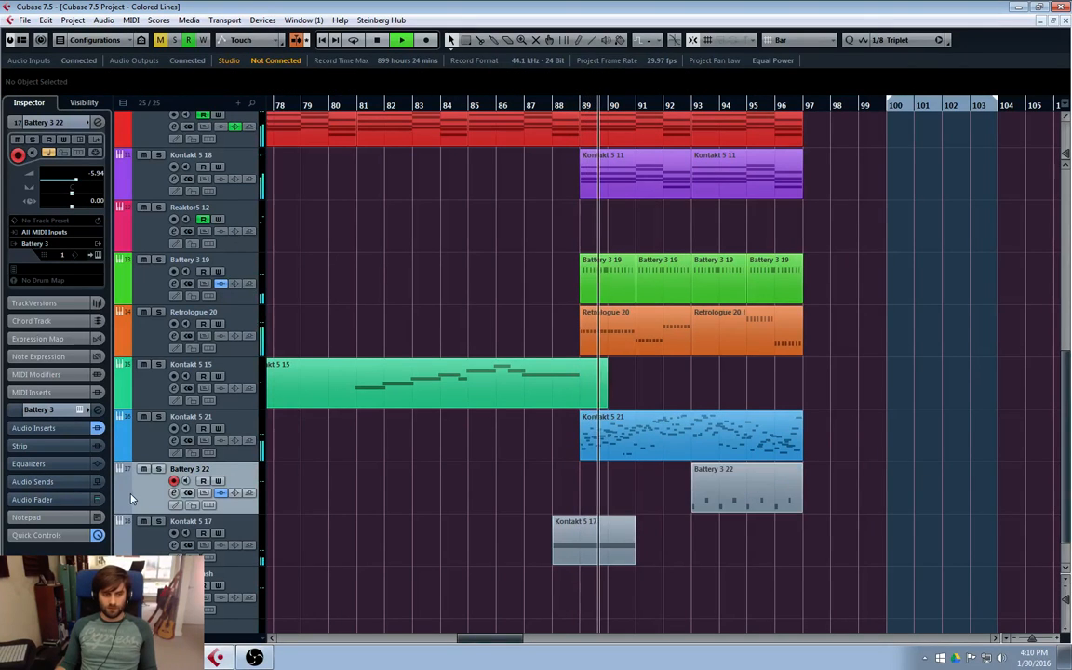
- Lower the Battery 3 22 channel volume to -7.24 dB in its channel settings
left_click(174, 493)
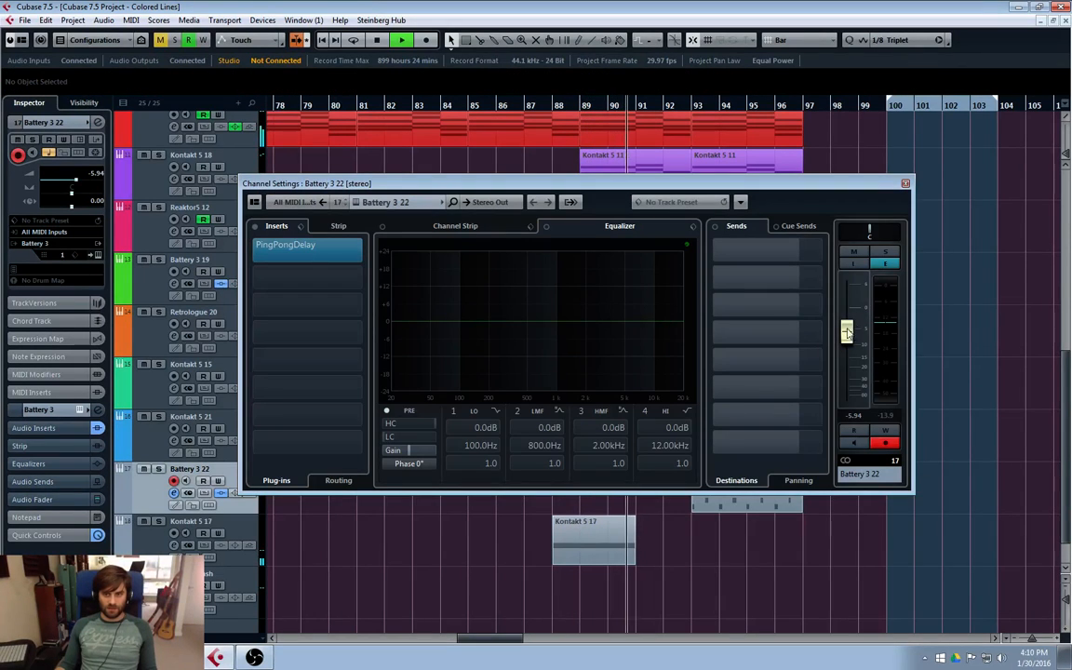
left_click(847, 331)
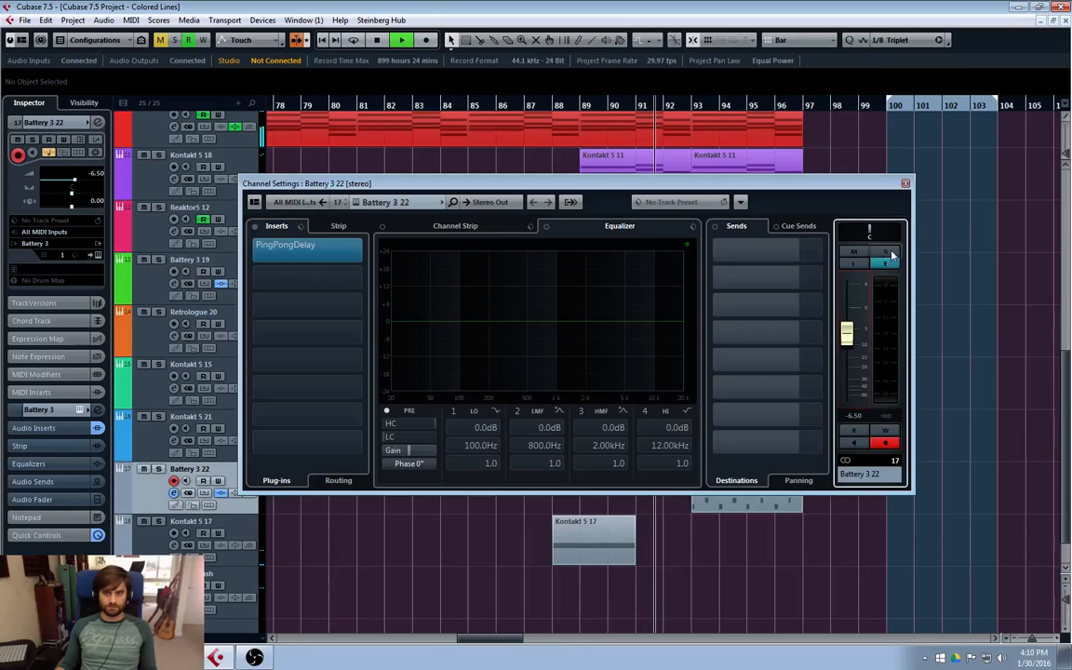
left_click(904, 183)
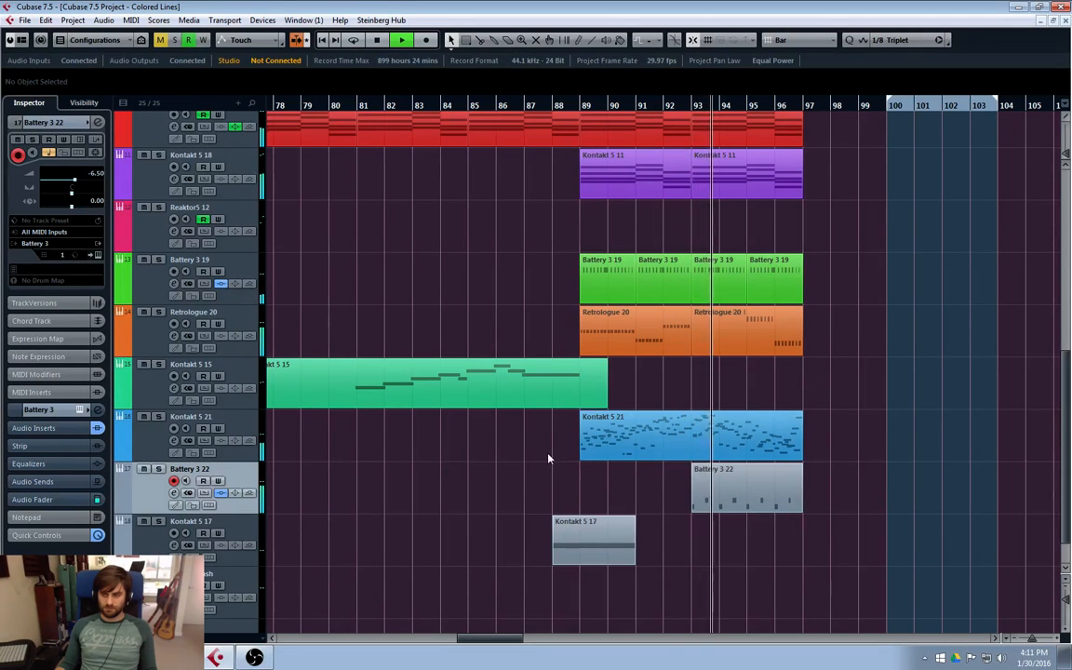
key("e")
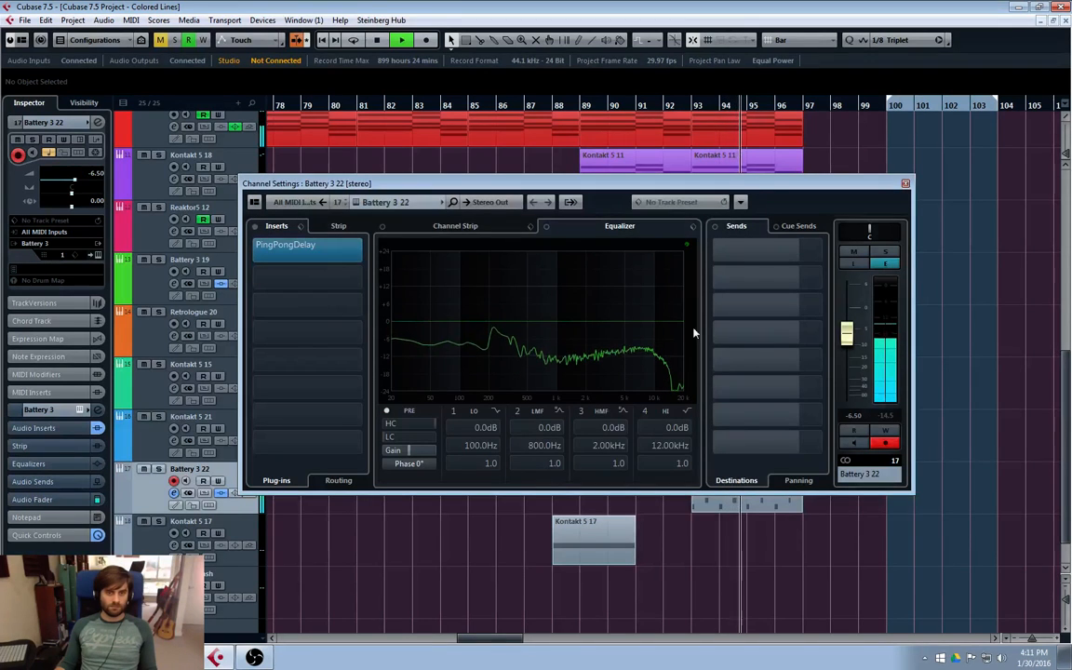
left_click_drag(846, 337, 846, 340)
- Play from bar 89 and add the RoomWorks reverb as the second insert on the Battery 3 22 channel
left_click(307, 269)
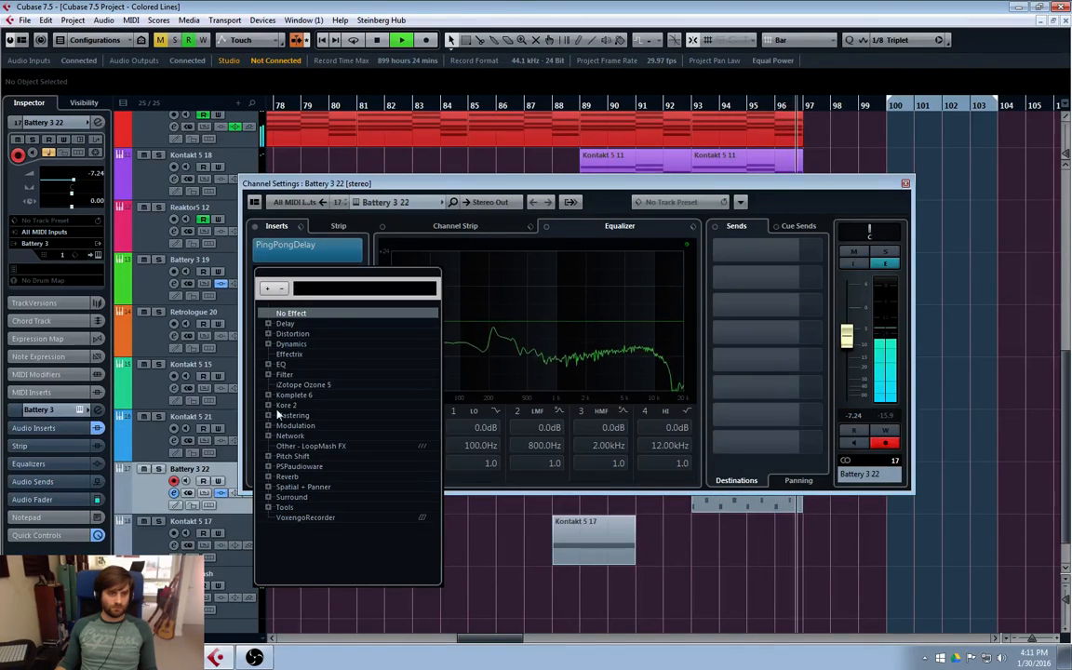
key("Escape")
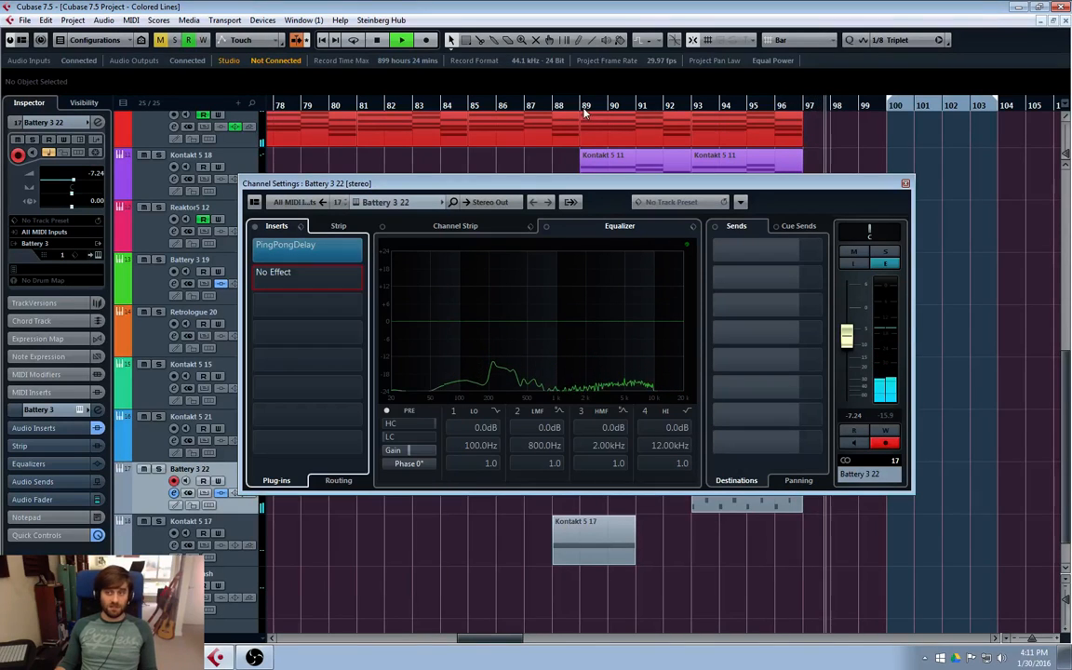
left_click(565, 109)
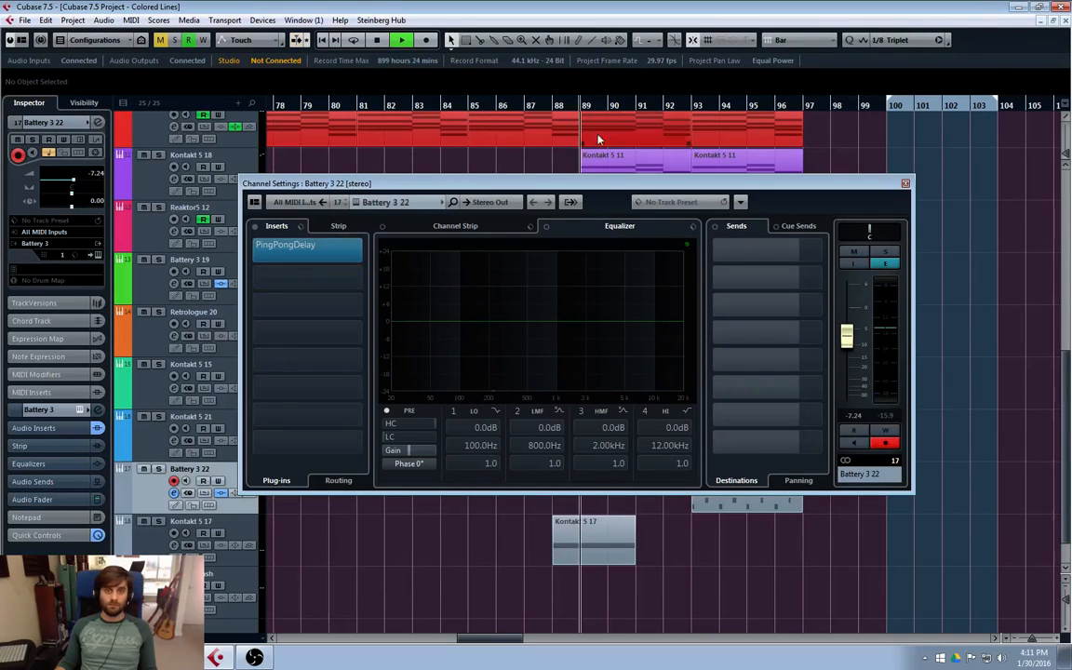
left_click(285, 286)
left_click(269, 477)
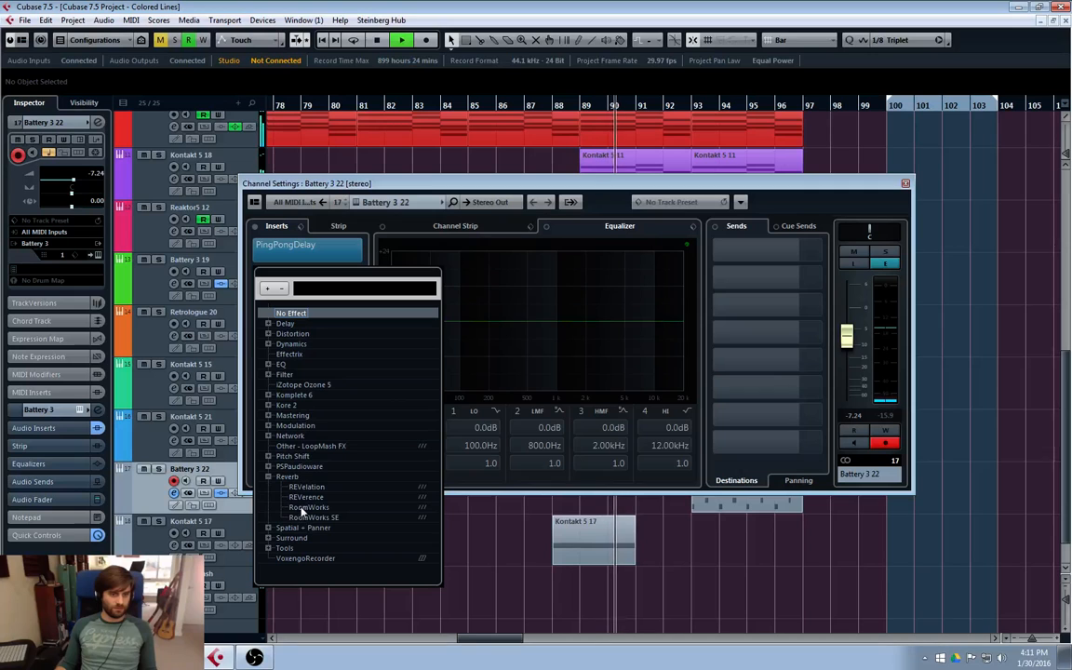
left_click(301, 507)
- Load the RoomWorks preset Hall Grand Chamber, set its mix to 23, and close the reverb and channel settings
left_click(379, 268)
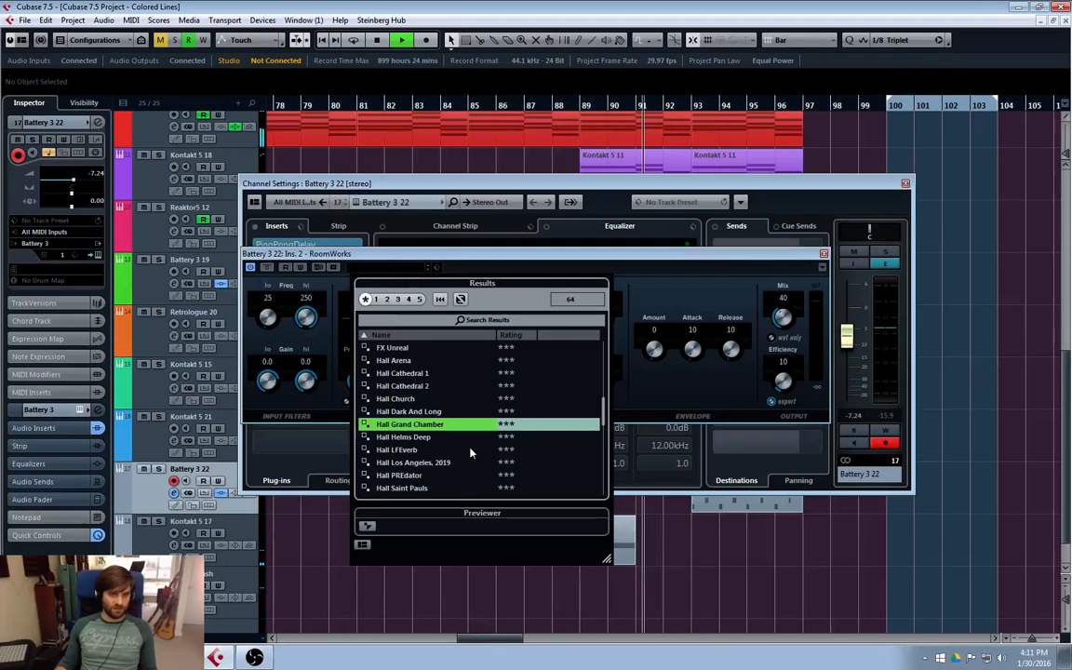
double_click(415, 425)
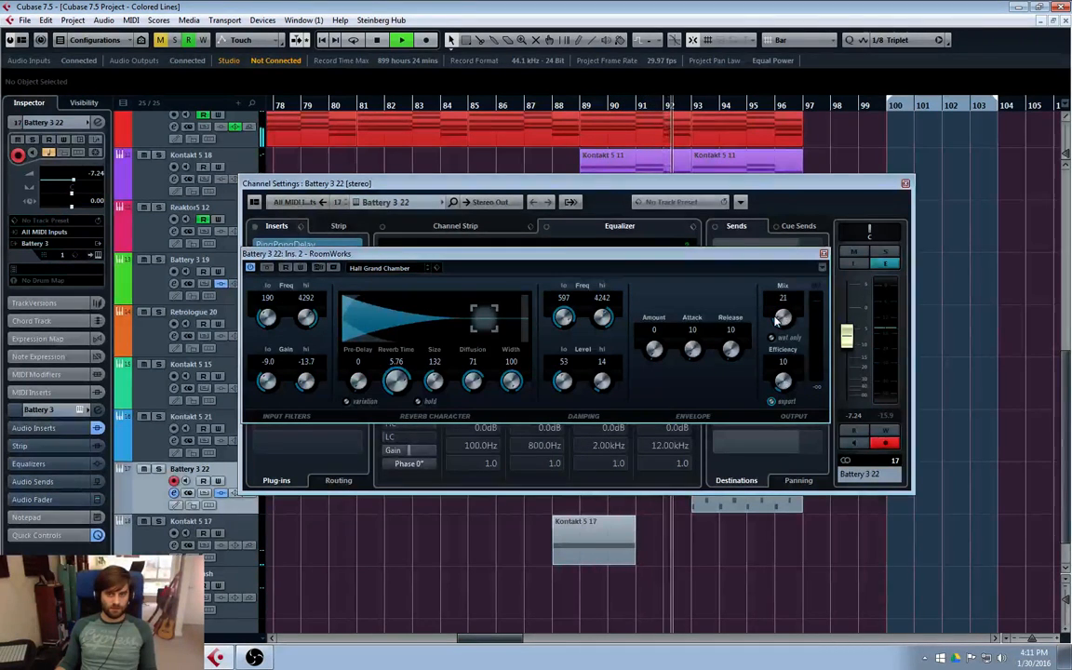
left_click_drag(775, 315, 777, 316)
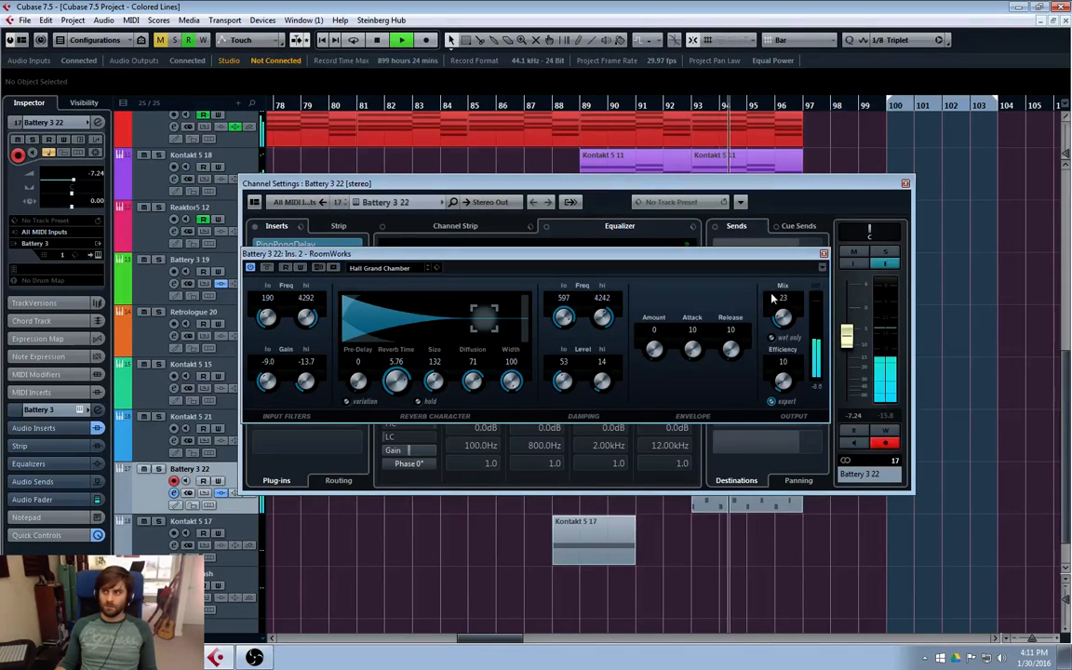
left_click(821, 253)
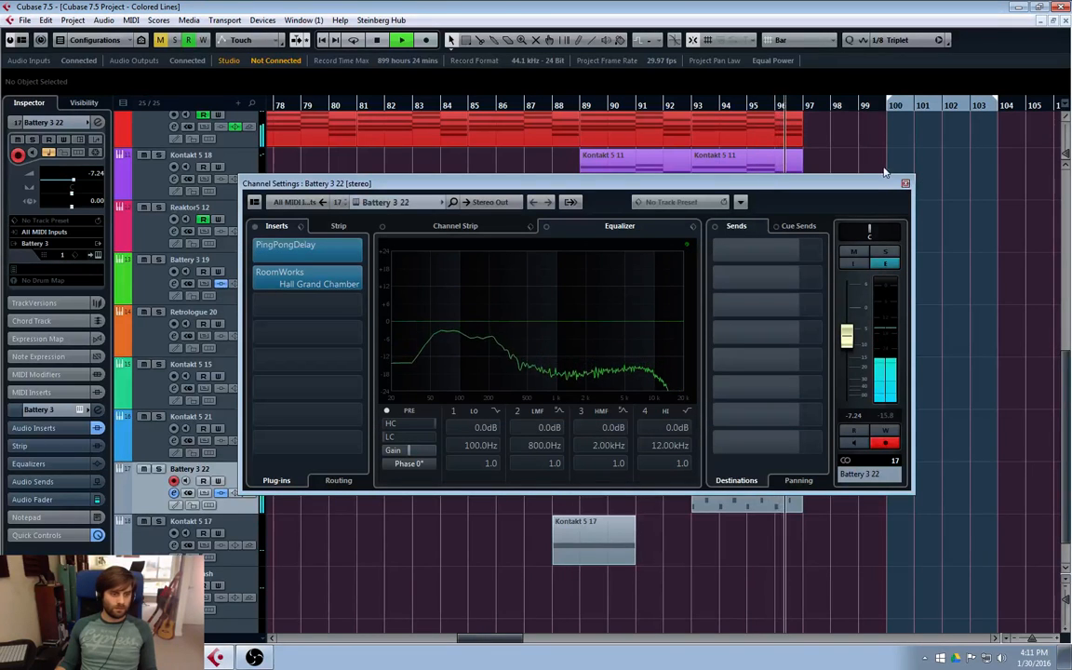
left_click(905, 183)
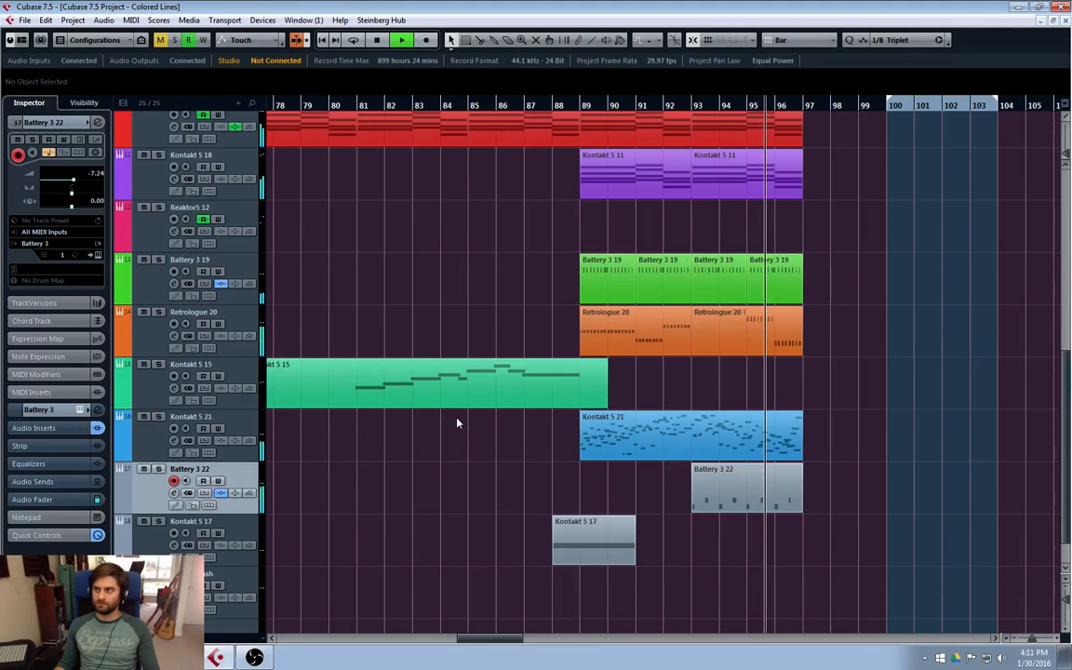
- Lower the Battery 3 22 channel volume to -7.81 dB and record another MIDI part on it from bar 92 to bar 95
left_click(243, 481)
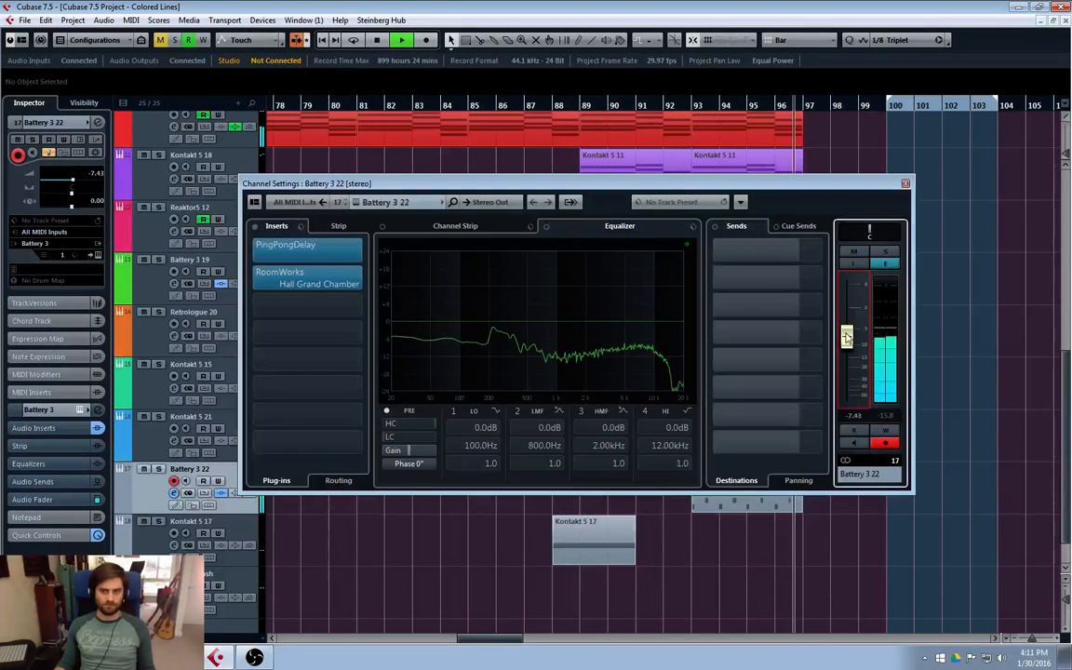
left_click(905, 183)
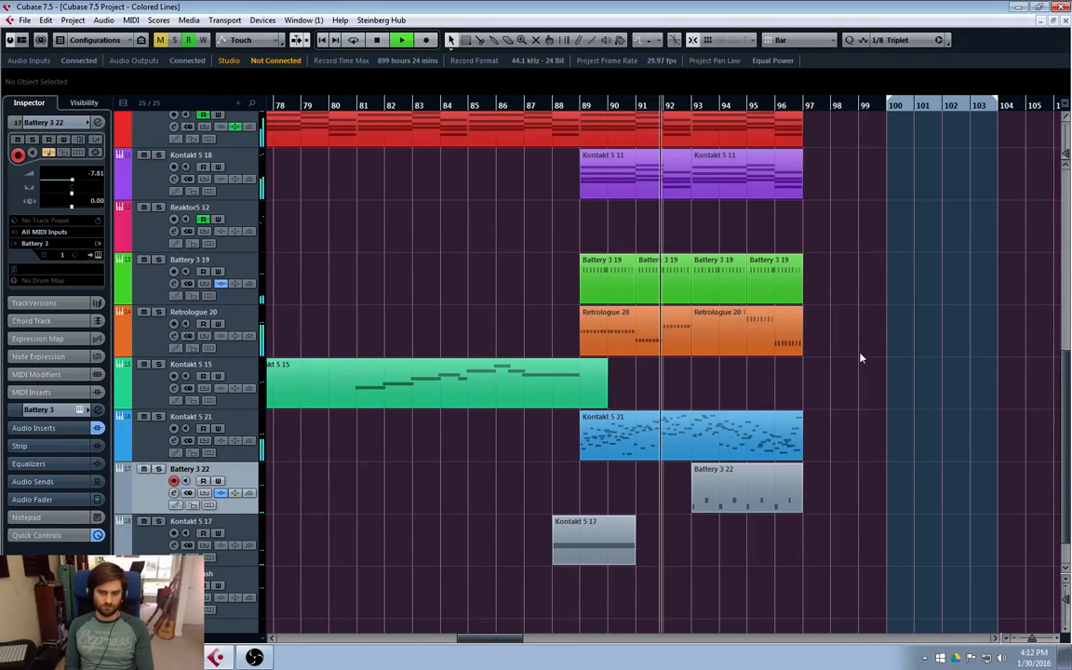
key("KP_Multiply")
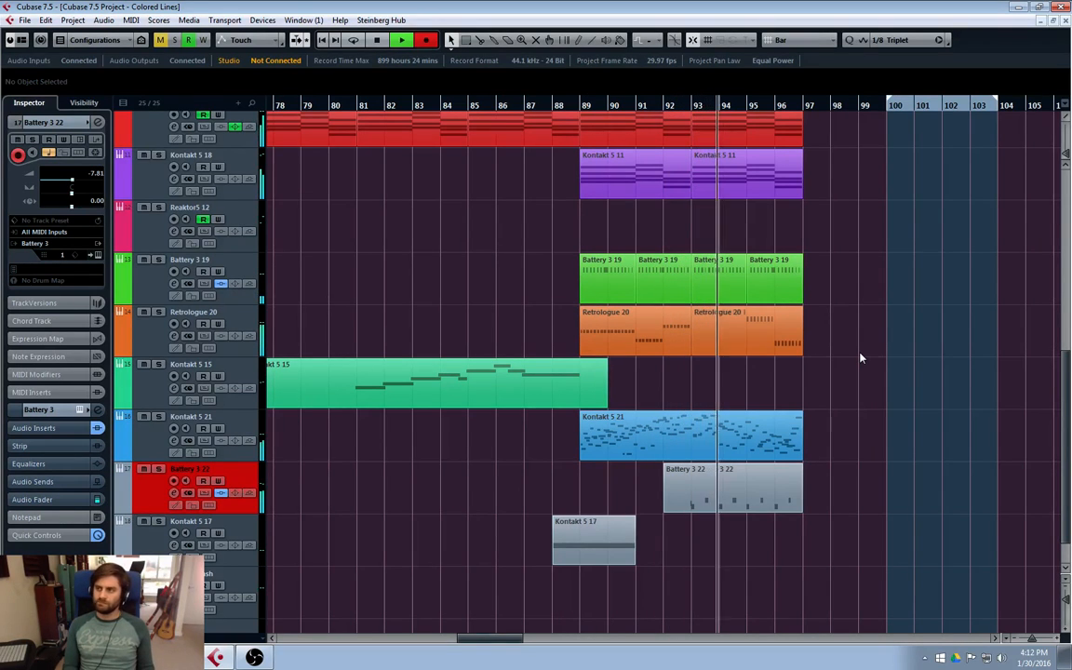
key("space")
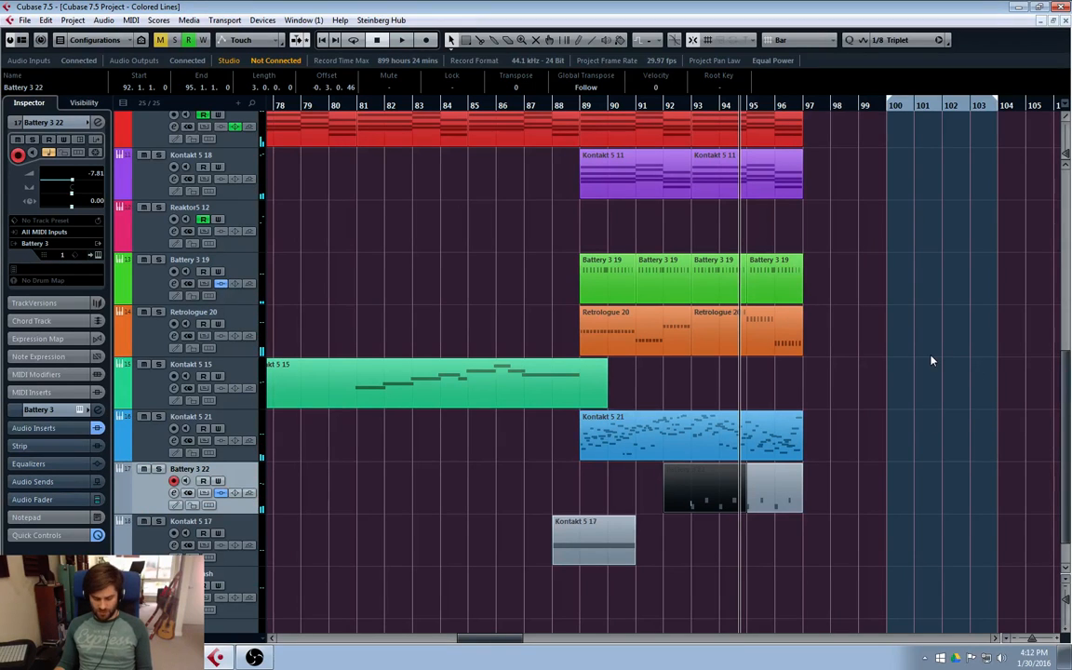
- Check the newly recorded Battery 3 22 part in the Key Editor and return to the project
double_click(774, 491)
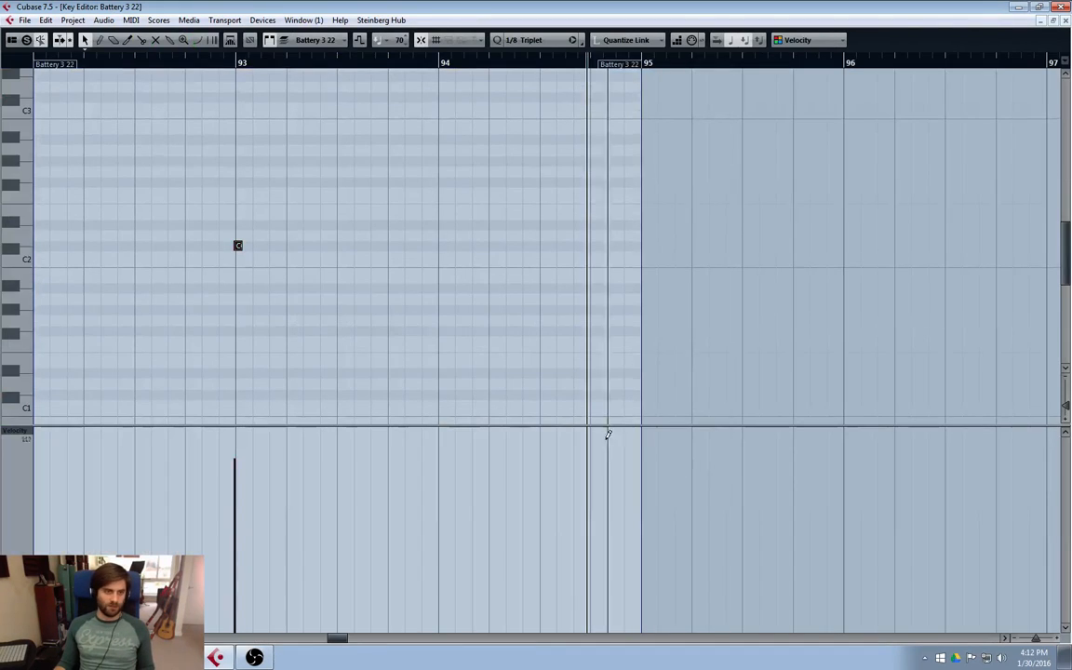
left_click(1065, 20)
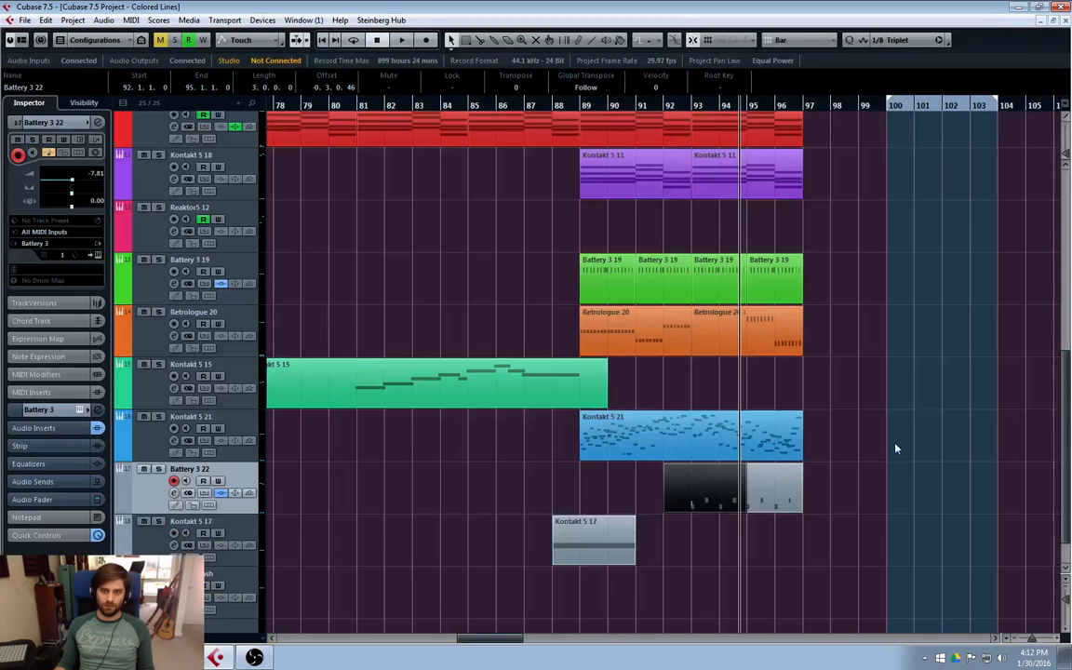
key("Delete")
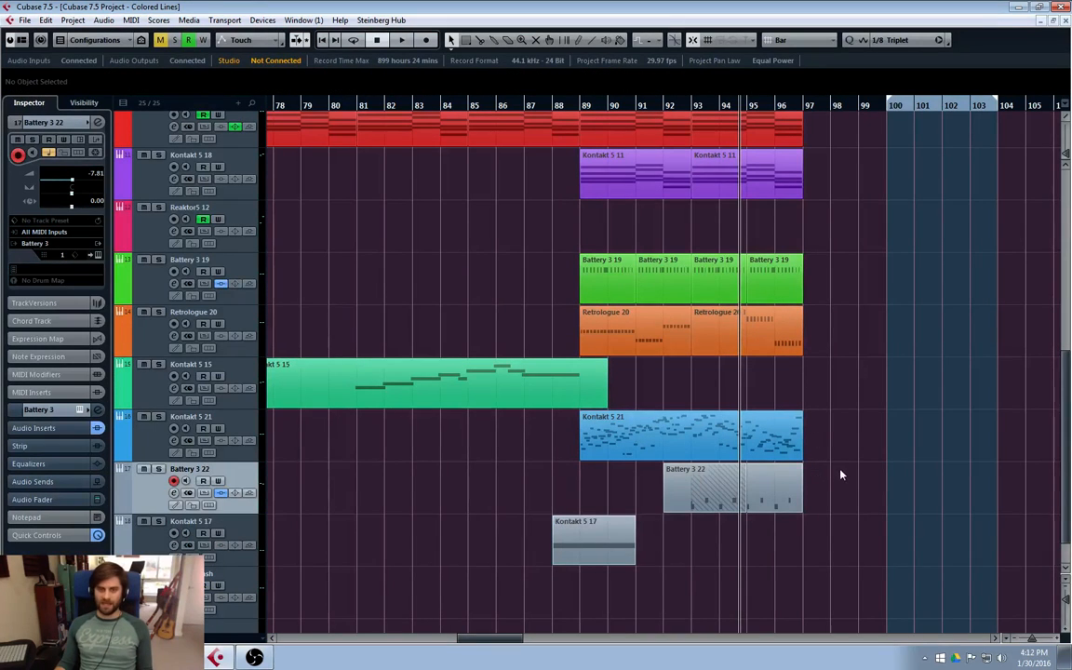
- Play the whole arrangement from bar 1 and review the tracks through the section at bars 89 to 97
key("period")
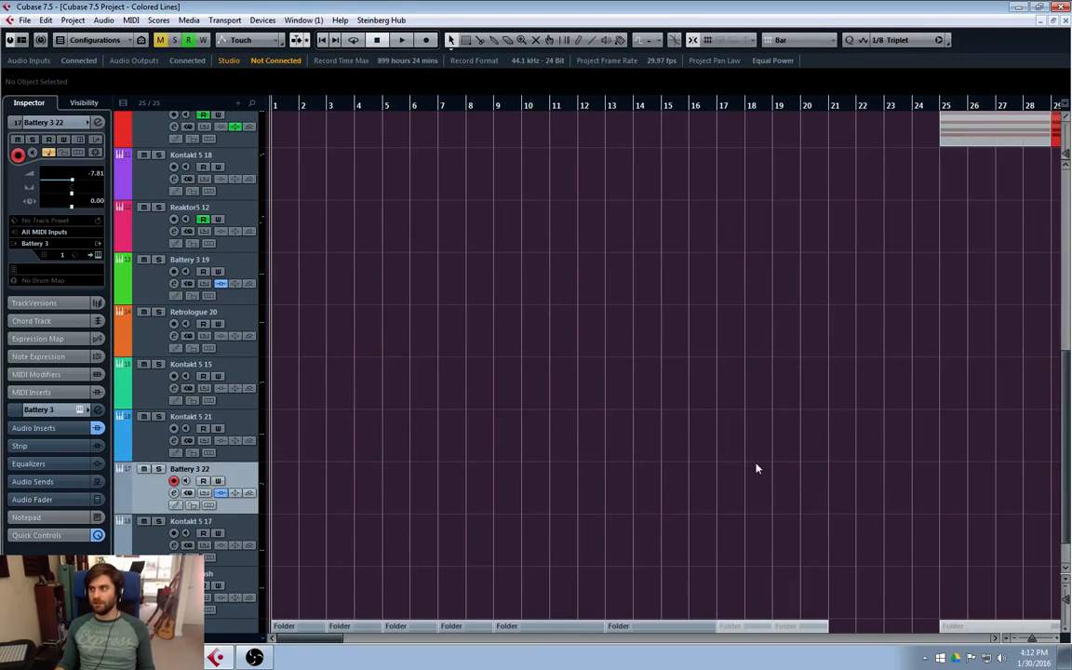
scroll(740, 457, "up", 4)
scroll(679, 446, "up", 2)
key("space")
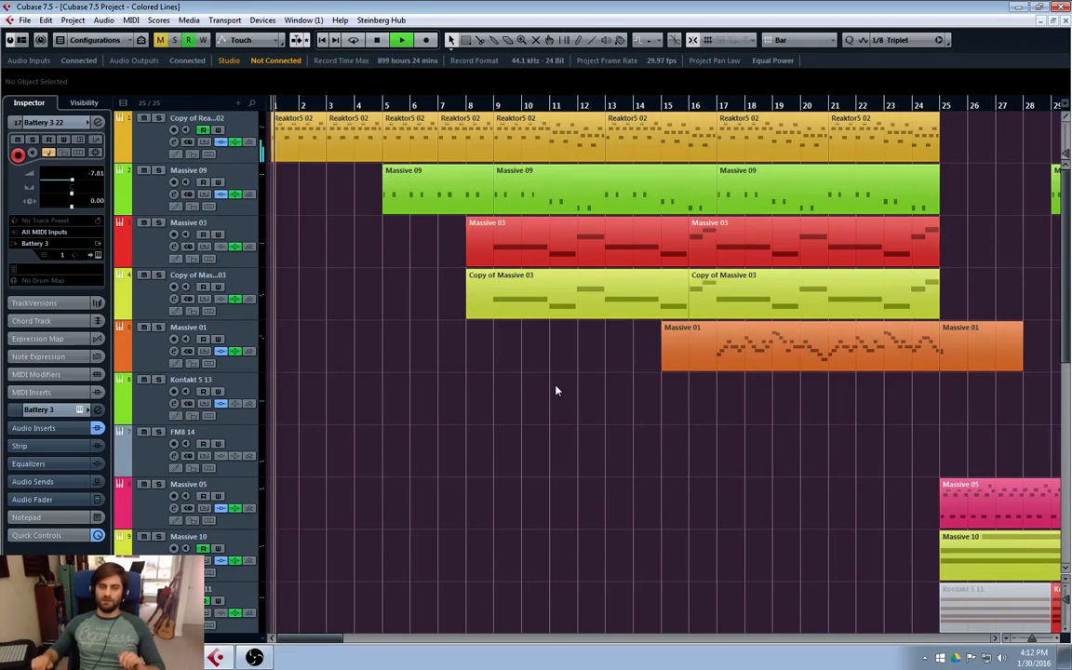
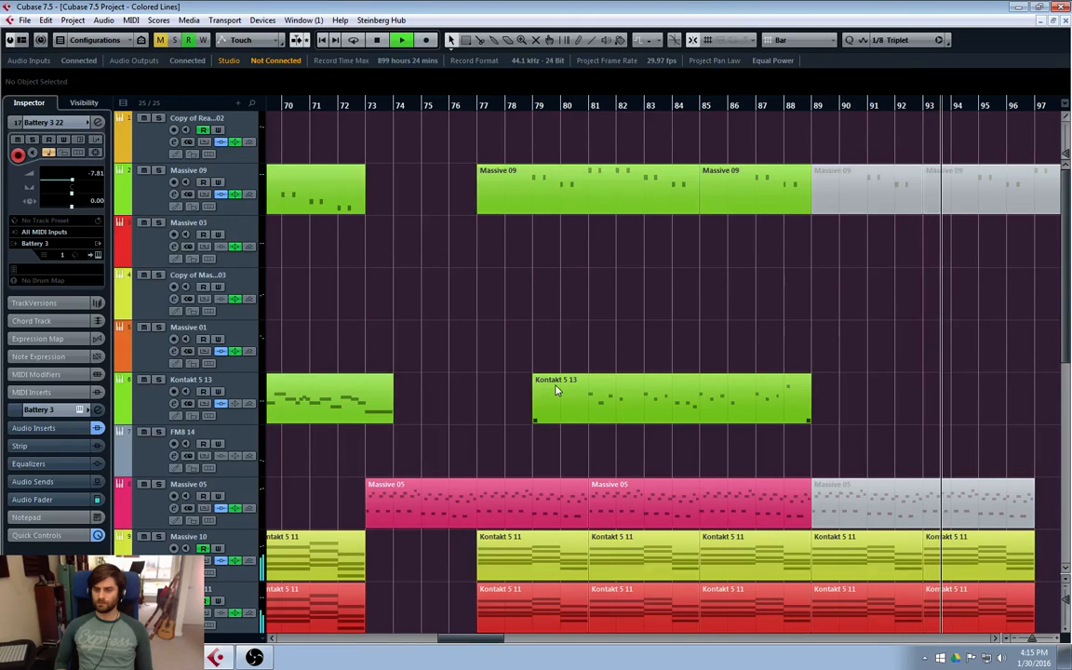
scroll(921, 391, "down", 6)
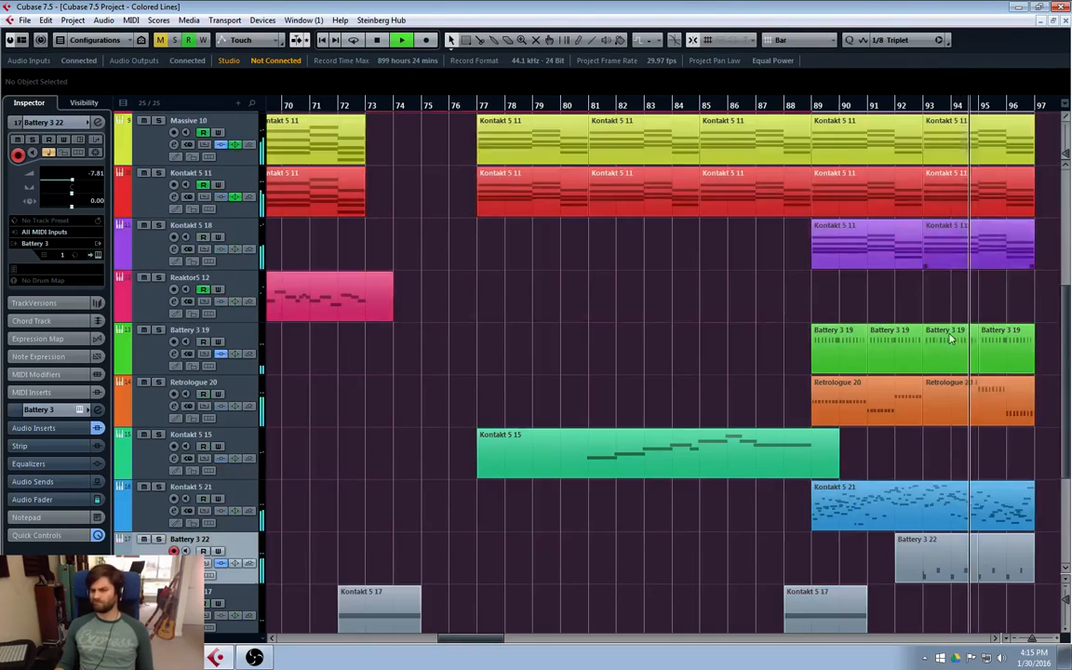
scroll(869, 461, "down", 2)
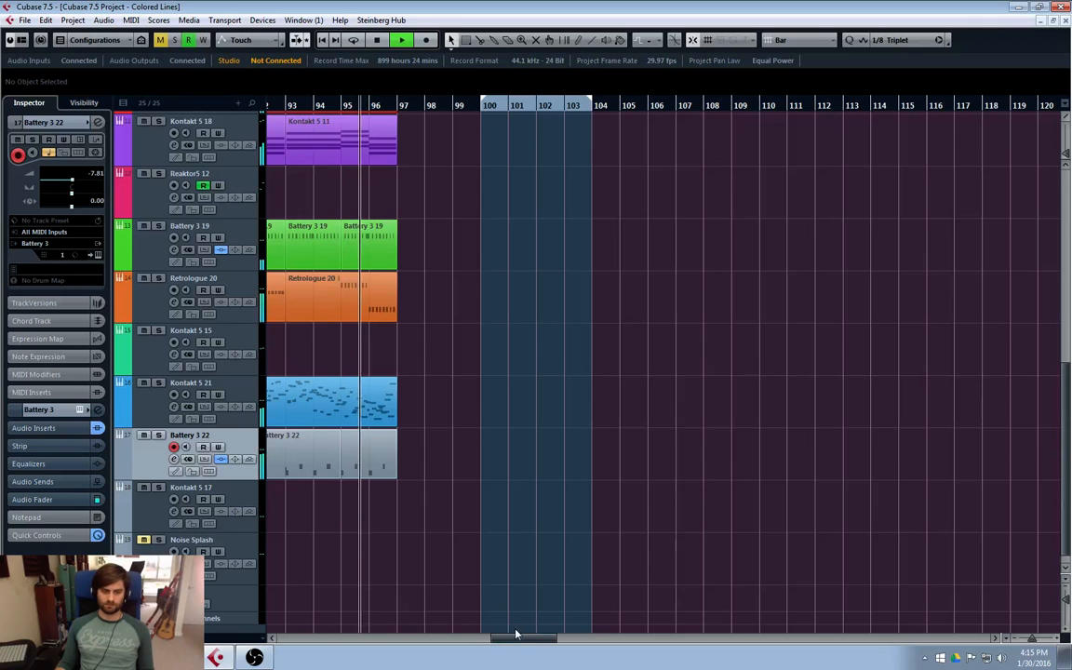
- Move both overlapping Battery 3 22 parts together so that they start at bar 96
left_click_drag(518, 638, 496, 638)
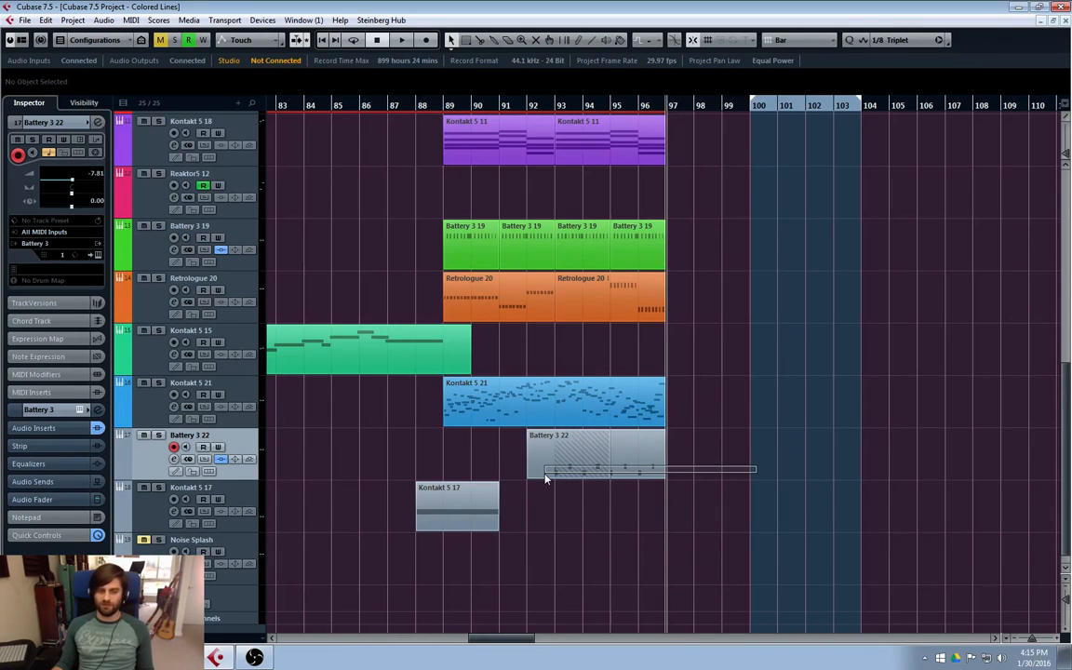
left_click_drag(545, 476, 551, 473)
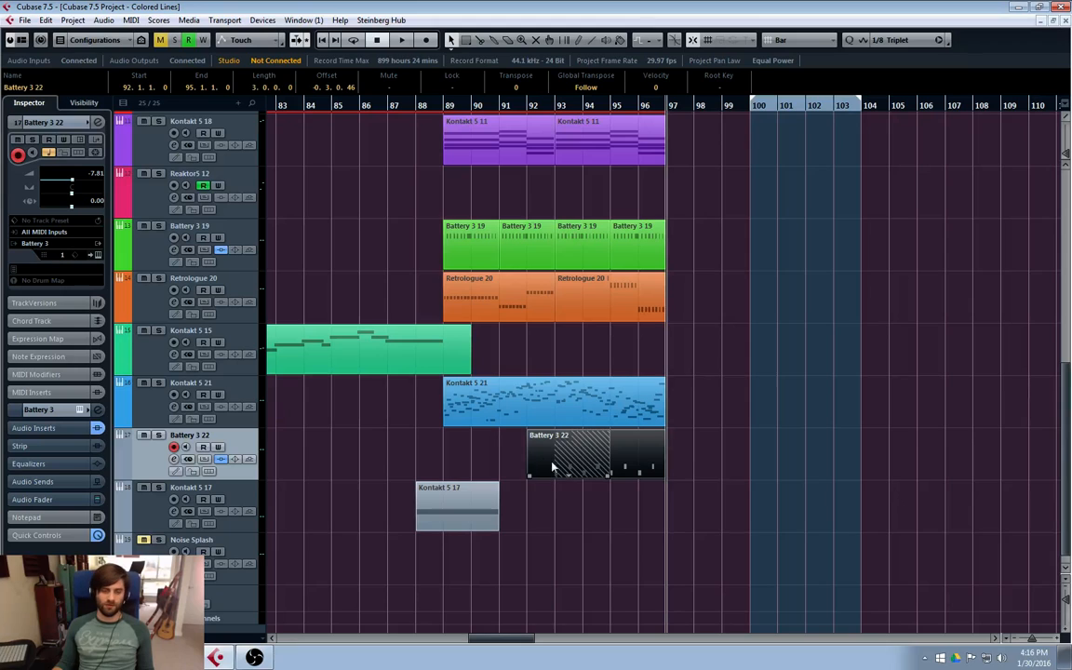
left_click_drag(545, 458, 654, 462)
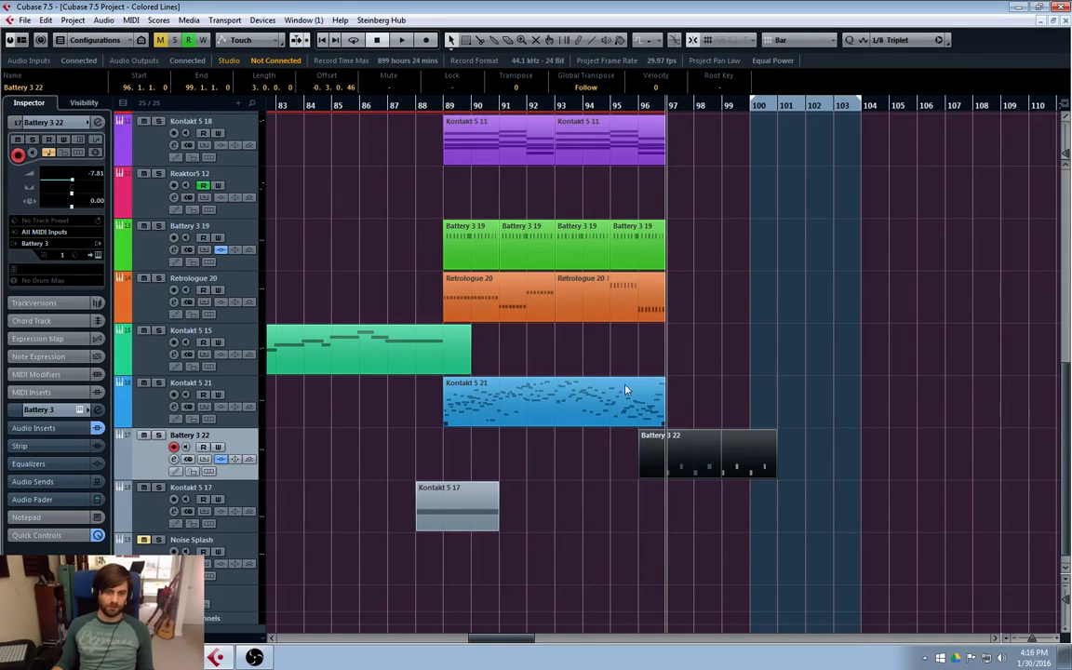
- Play from about bar 87 and check the Kontakt 5 17 channel settings
left_click(390, 107)
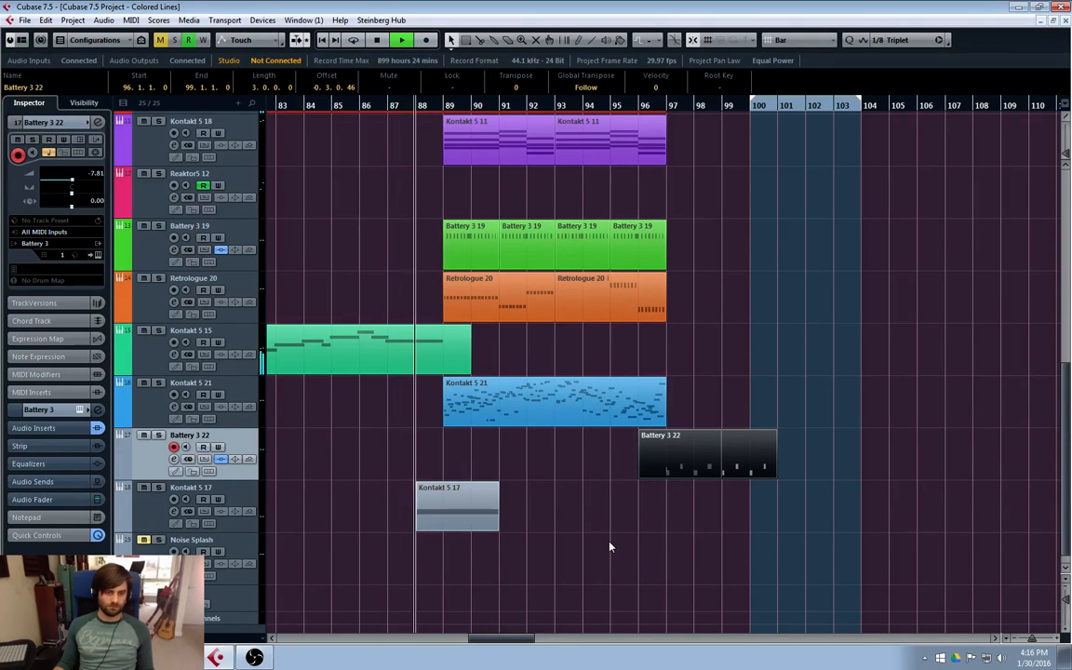
left_click(174, 511)
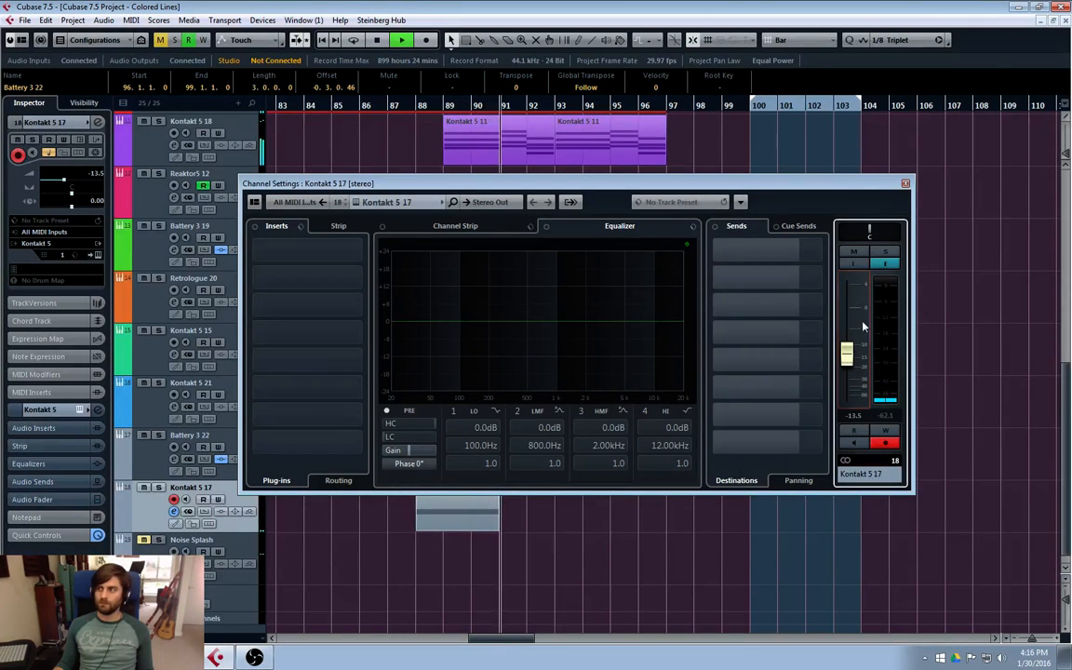
left_click(905, 184)
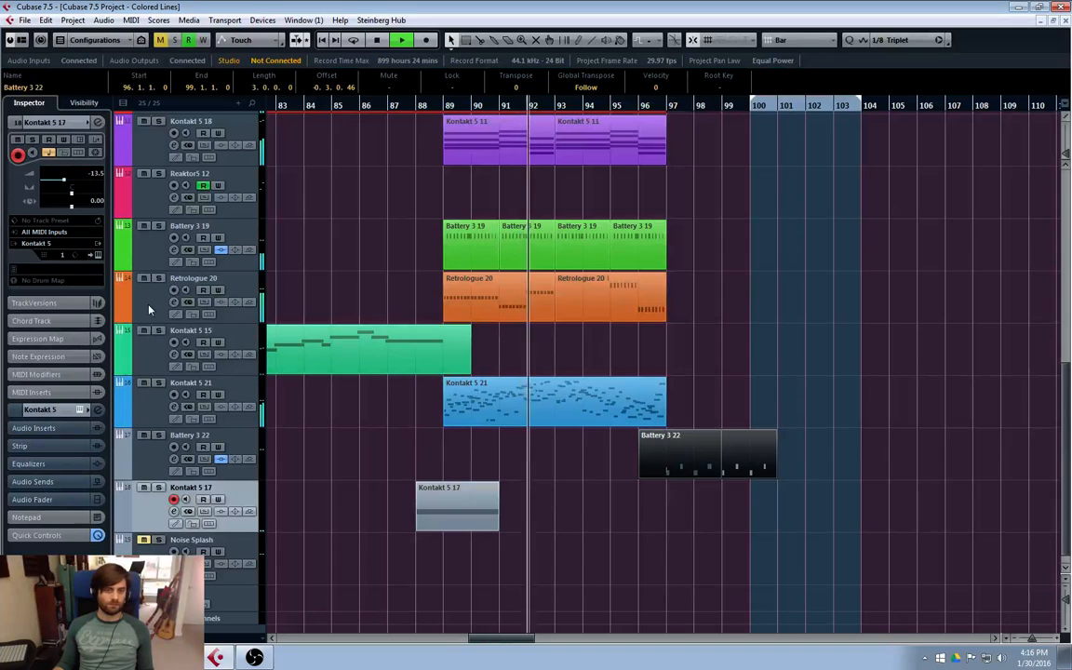
- Set the Retrologue 20 channel volume to -8.82 dB and close its channel settings
left_click(133, 273)
left_click(174, 302)
left_click_drag(846, 347, 846, 343)
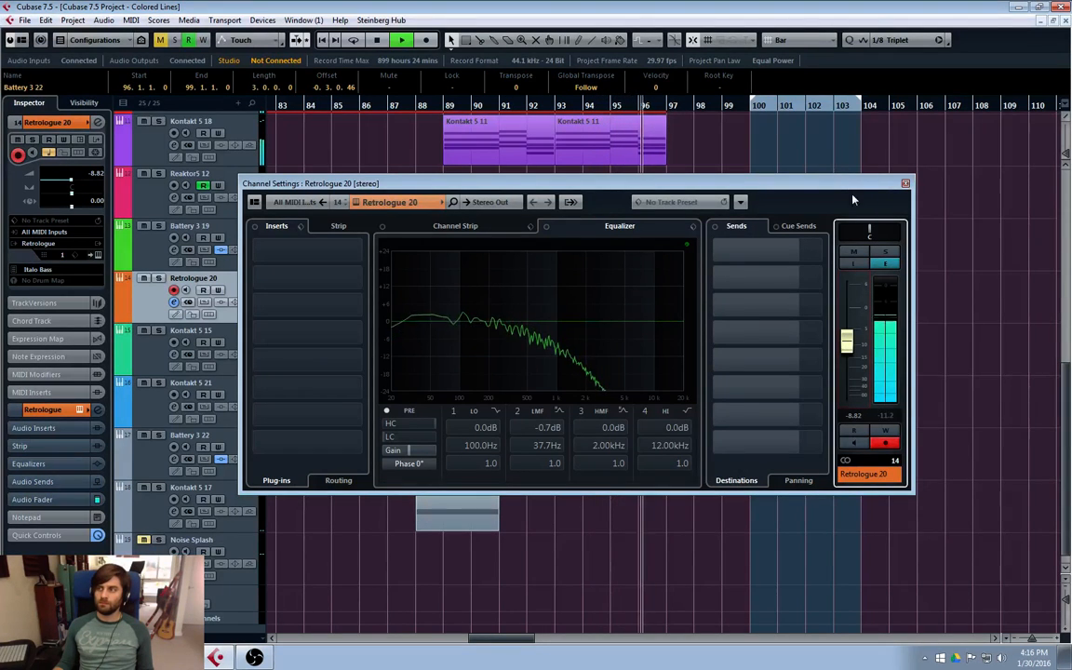
left_click(904, 183)
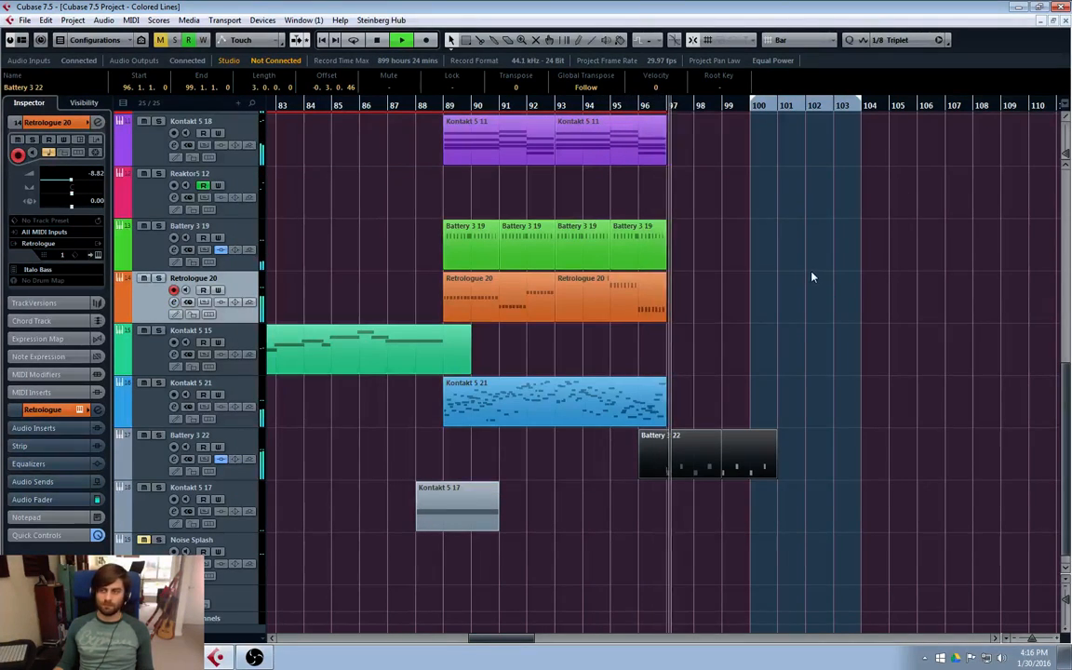
- Stop playback and duplicate the Kontakt 5 21 part so the copy starts at bar 97
key("space")
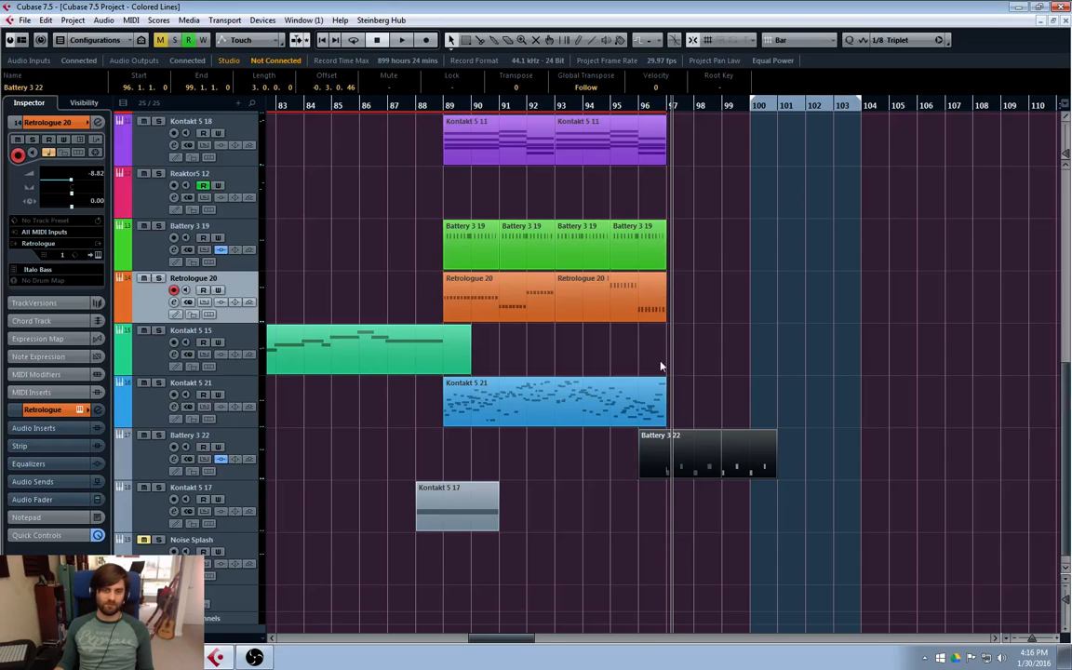
left_click(617, 404)
key("ctrl+d")
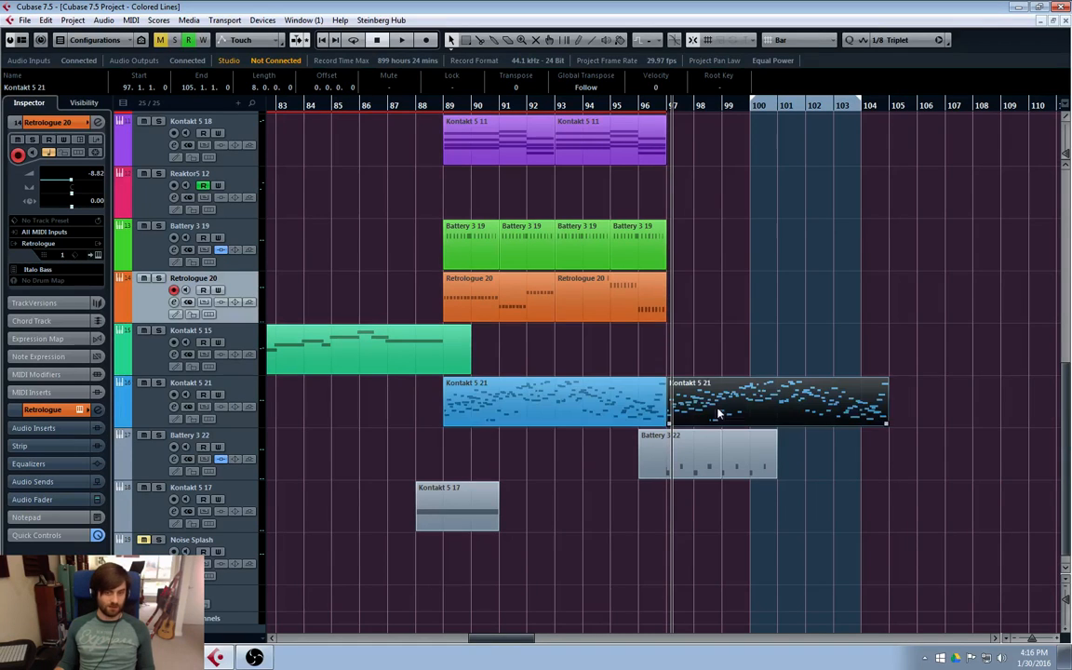
- Duplicate the last two Battery 3 19 parts and the last Retrologue 20 part so the copies start at bar 97
left_click(722, 294)
left_click_drag(582, 319, 580, 317)
key("ctrl+d")
scroll(671, 266, "up", 2)
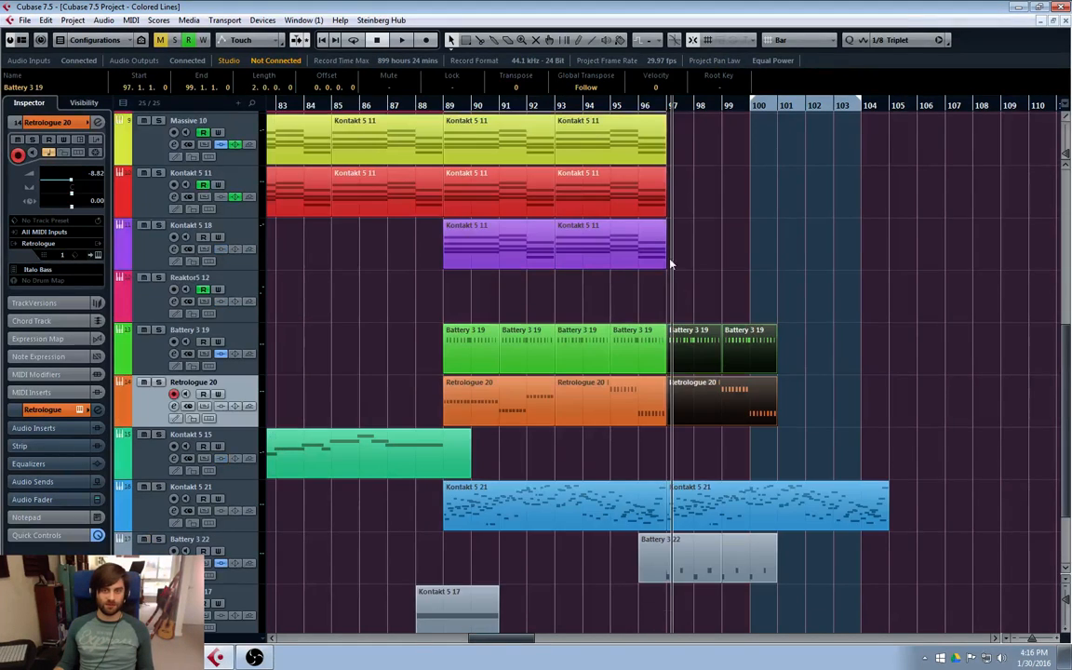
- Duplicate the last chord parts on Massive 10, Kontakt 5 11 and Kontakt 5 18 at bar 97, and move the Massive 05 part there, unmuted
left_click(701, 370)
left_click_drag(701, 370, 576, 214)
key("ctrl+d")
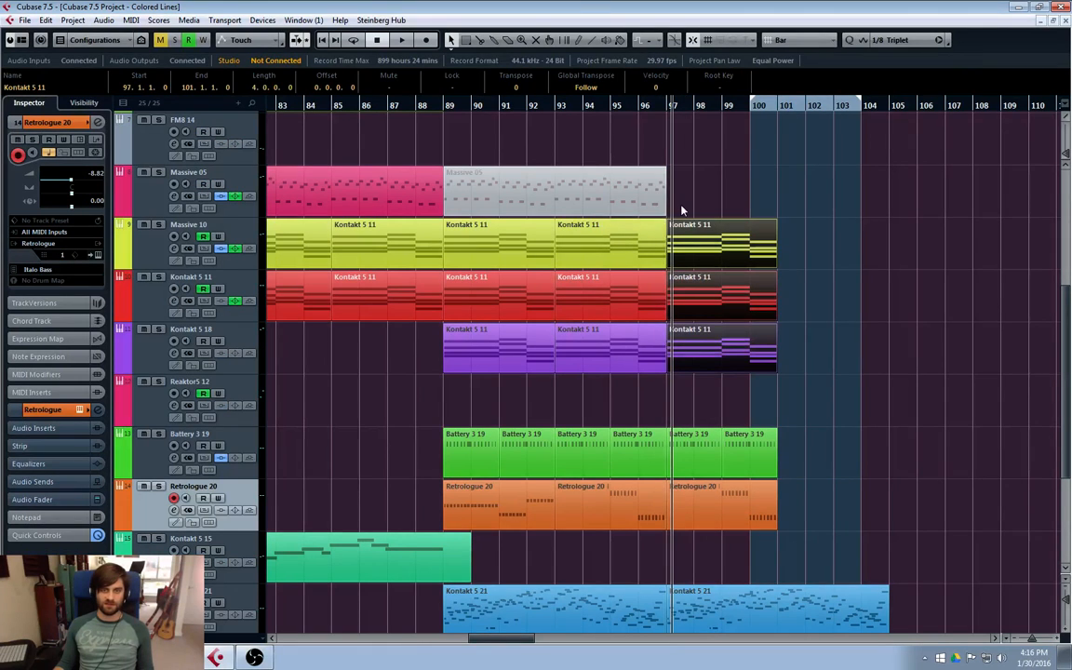
left_click_drag(511, 193, 704, 192)
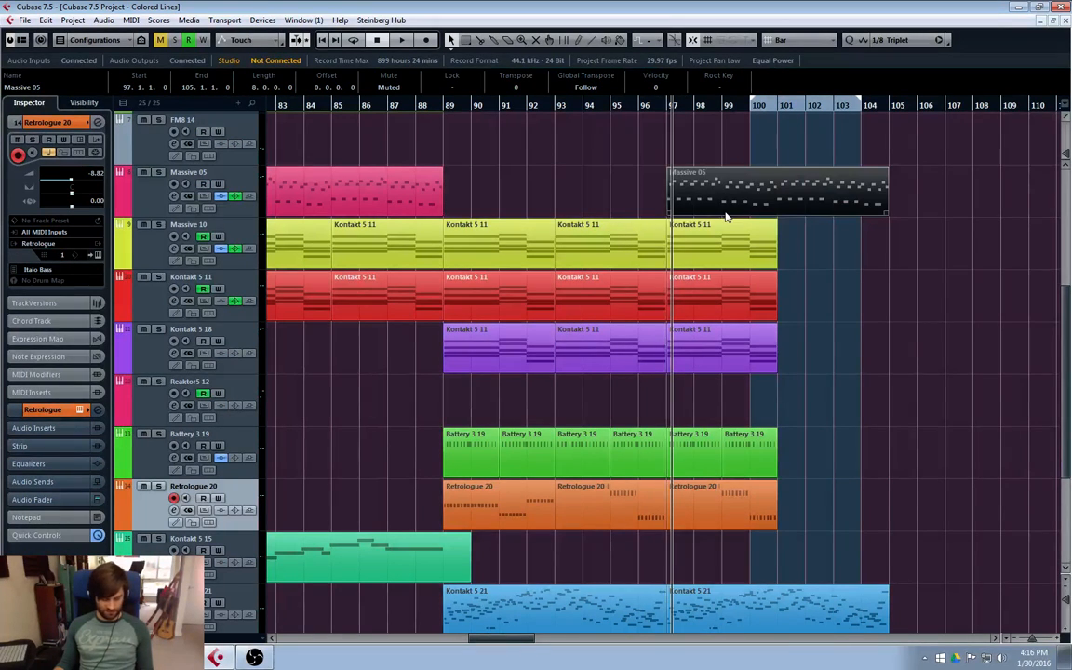
- Duplicate the Battery 3 19, Retrologue 20 and three chord-track parts of bars 97 to 101 so the copies start at bar 101
left_click_drag(828, 425, 708, 523)
key("ctrl+d")
left_click_drag(815, 236, 730, 367)
key("ctrl+d")
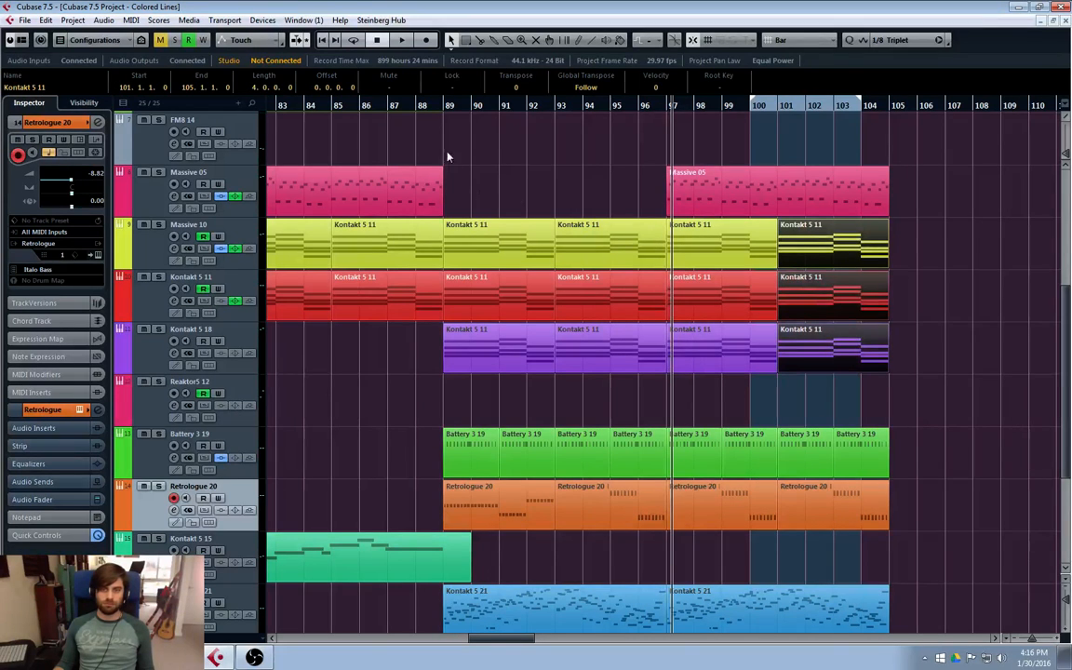
- Play from about bar 87, set the Kontakt 5 21 channel volume to -4.48 dB and close its channel settings
left_click(448, 102)
scroll(893, 316, "down", 4)
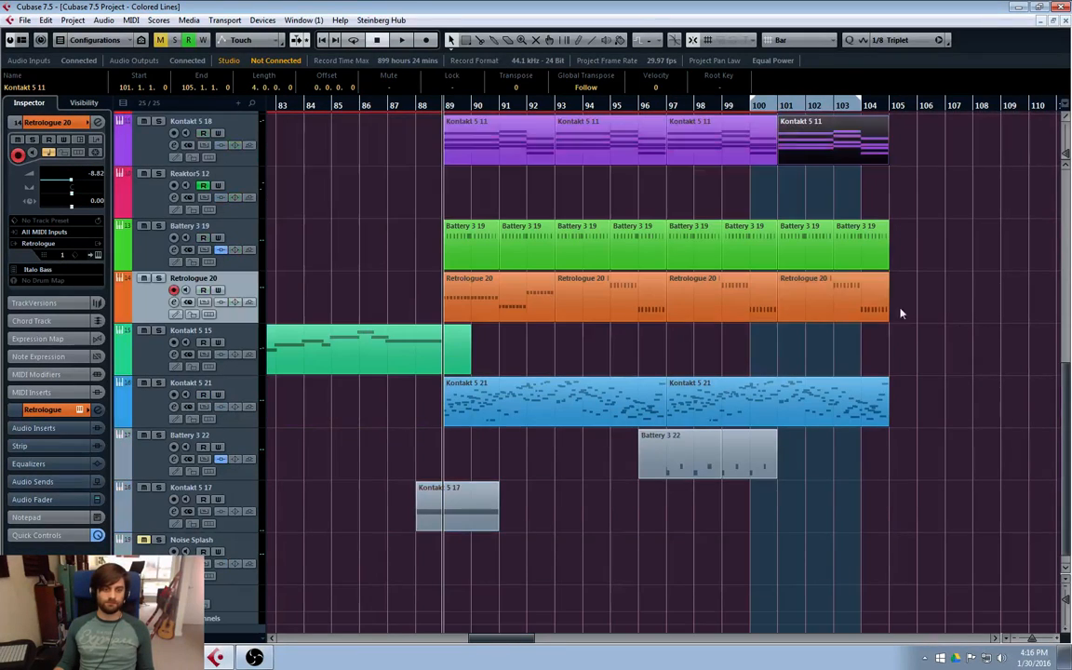
left_click(387, 103)
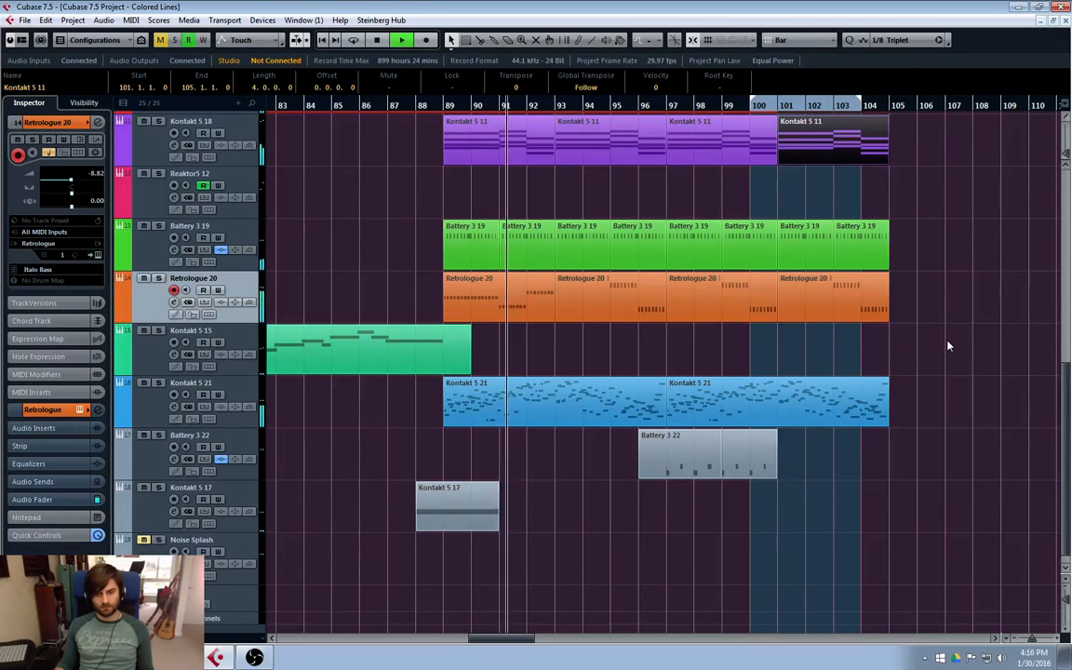
left_click(211, 418)
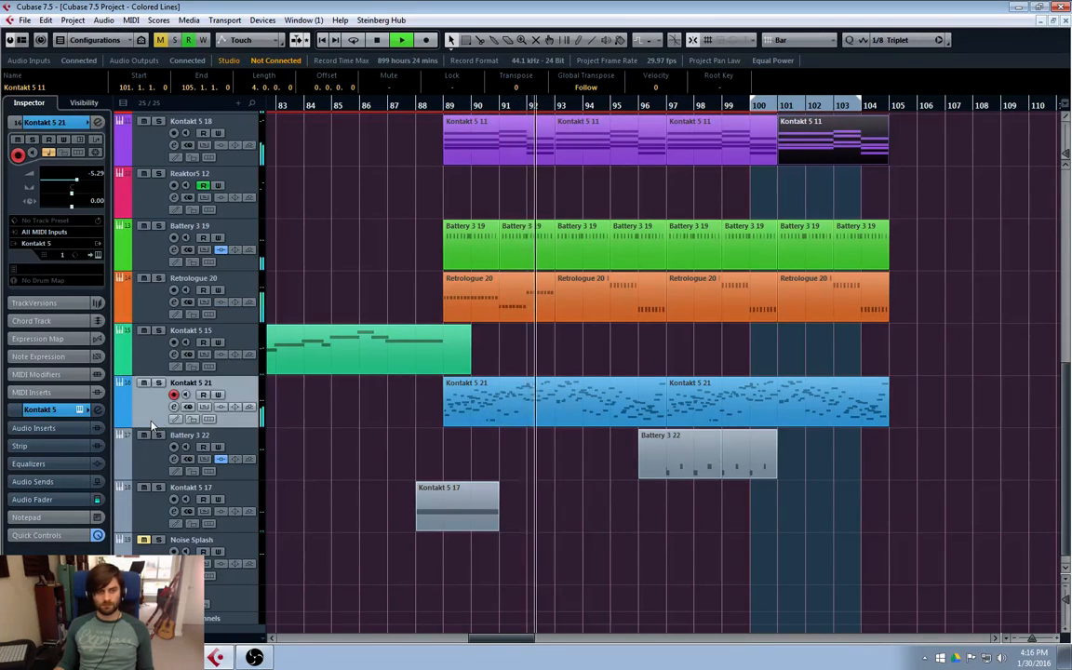
left_click(174, 407)
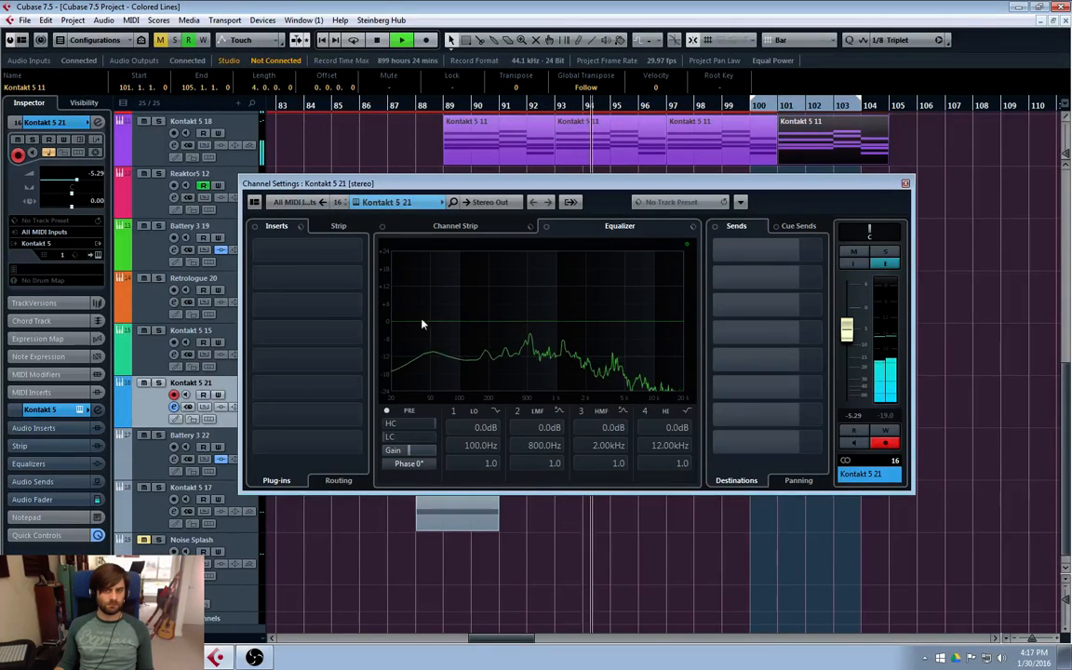
left_click_drag(851, 343, 851, 339)
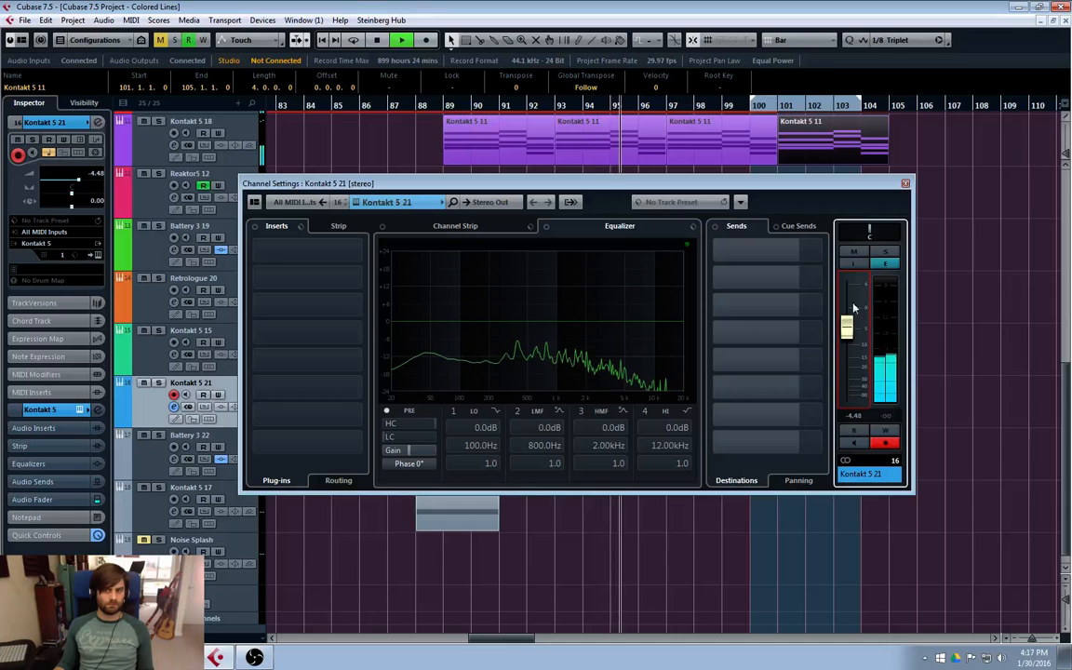
left_click(905, 184)
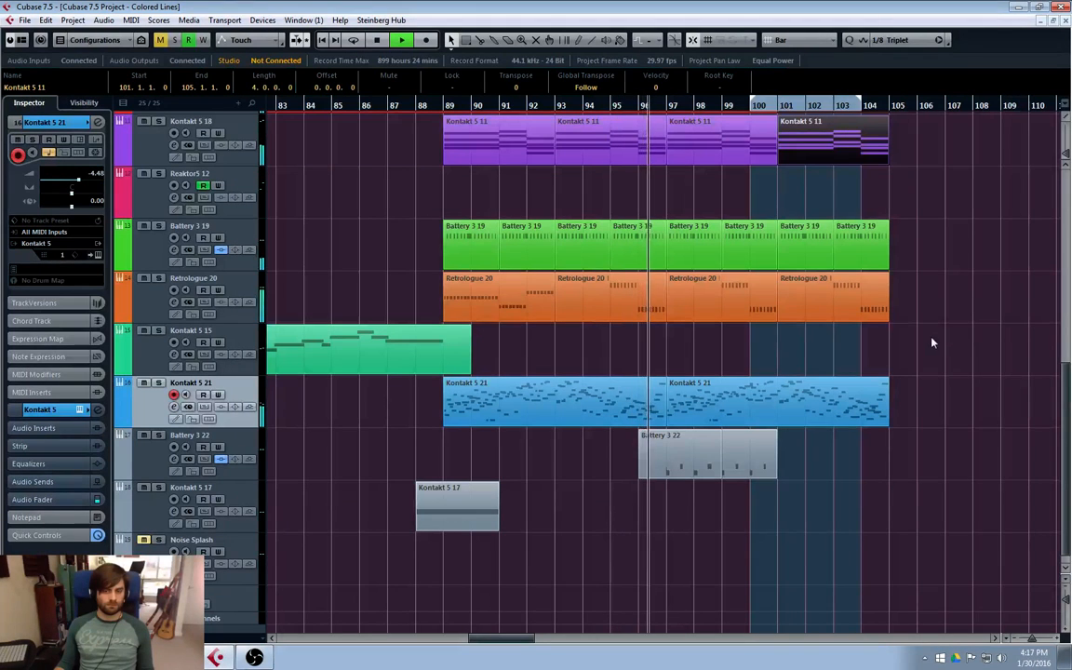
- Duplicate the overlapping Battery 3 22 parts and move the copies so they start at bar 100
left_click(700, 475)
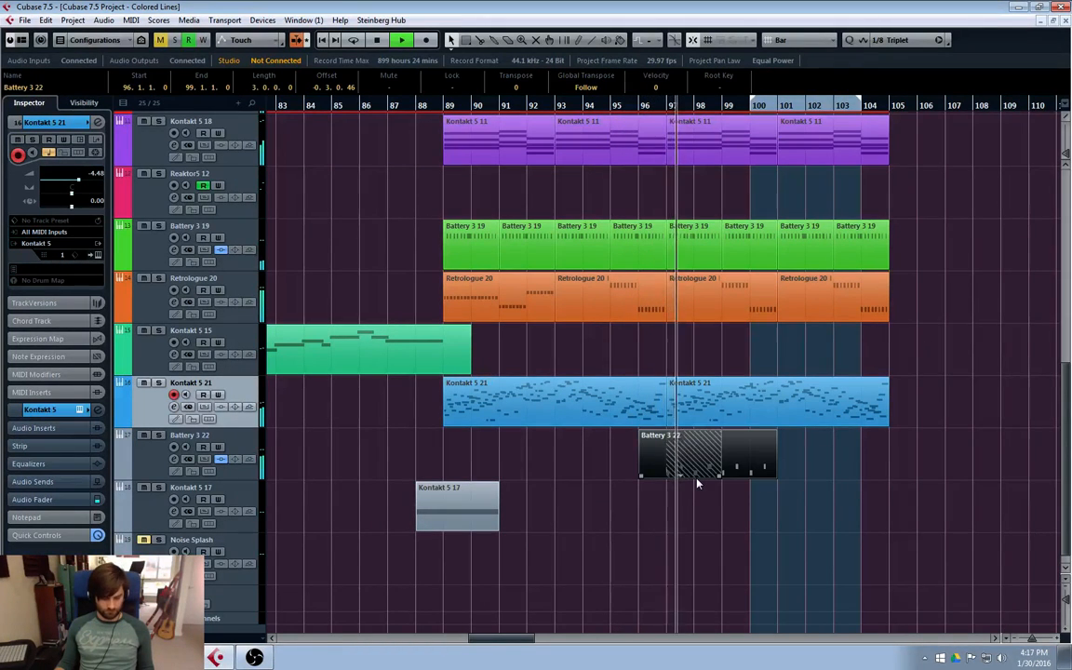
key("ctrl+d")
left_click_drag(813, 455, 849, 468)
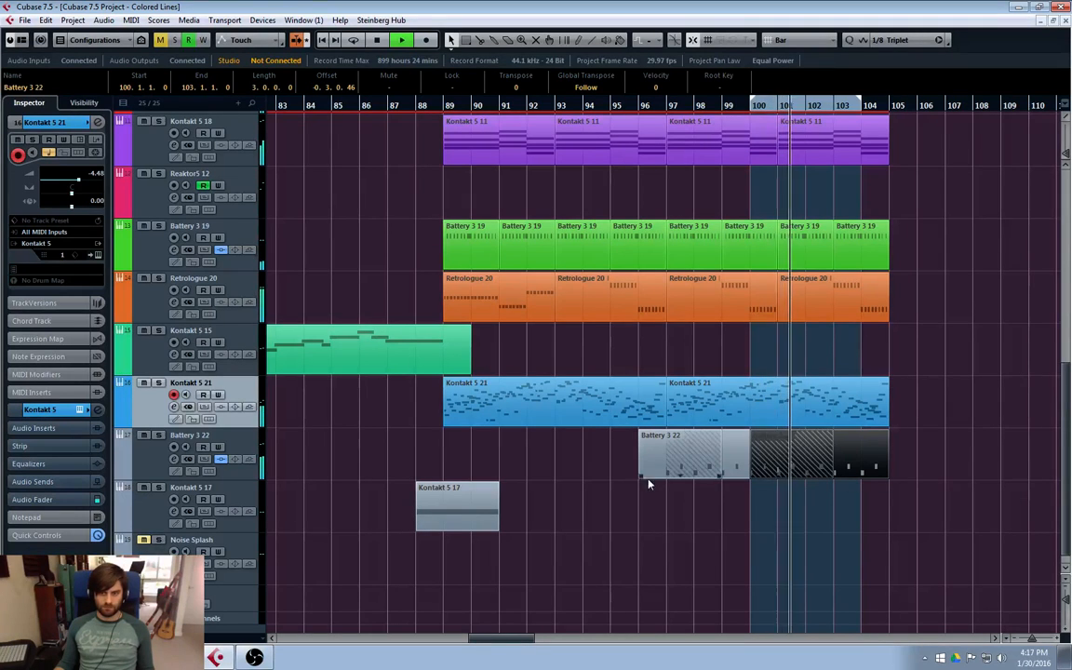
- Set the Battery 3 22 channel volume to -6.32 dB, close its channel settings and stop playback
left_click(174, 459)
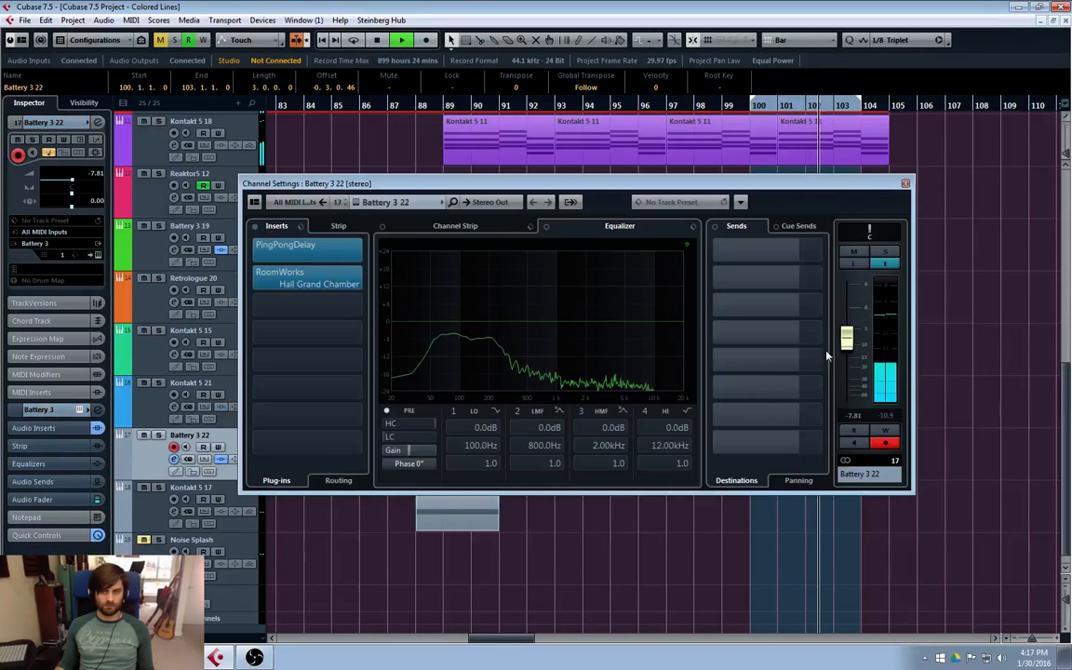
left_click_drag(847, 345, 848, 344)
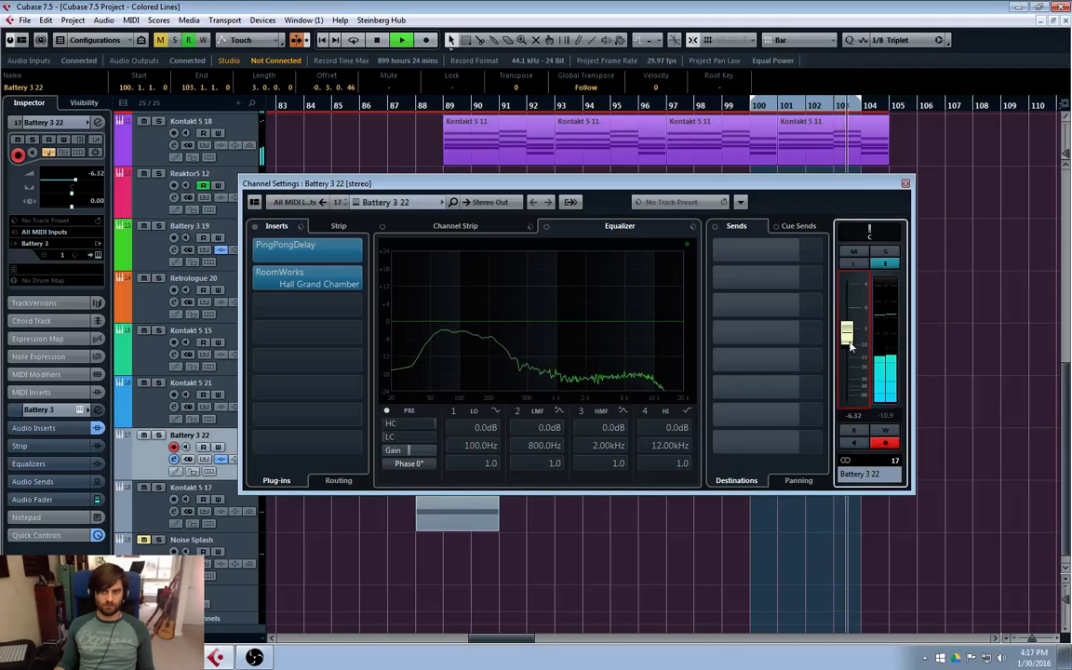
left_click(905, 184)
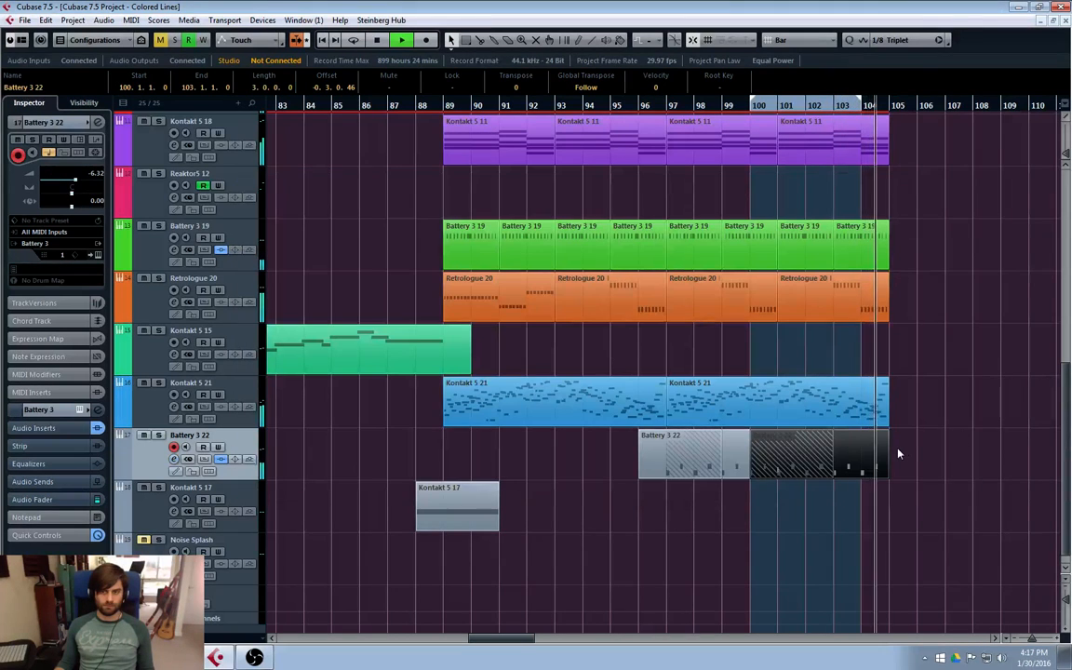
key("space")
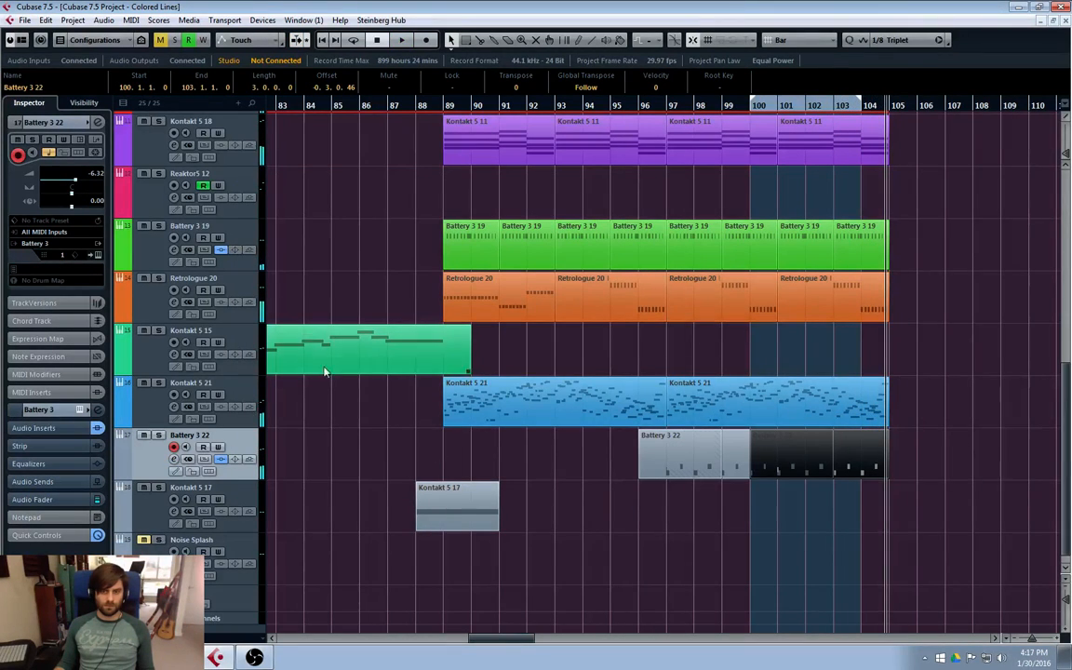
- Listen from bar 97, and record an extra percussion take on the Battery 3 22 track from bar 95 to about bar 100
left_click(669, 105)
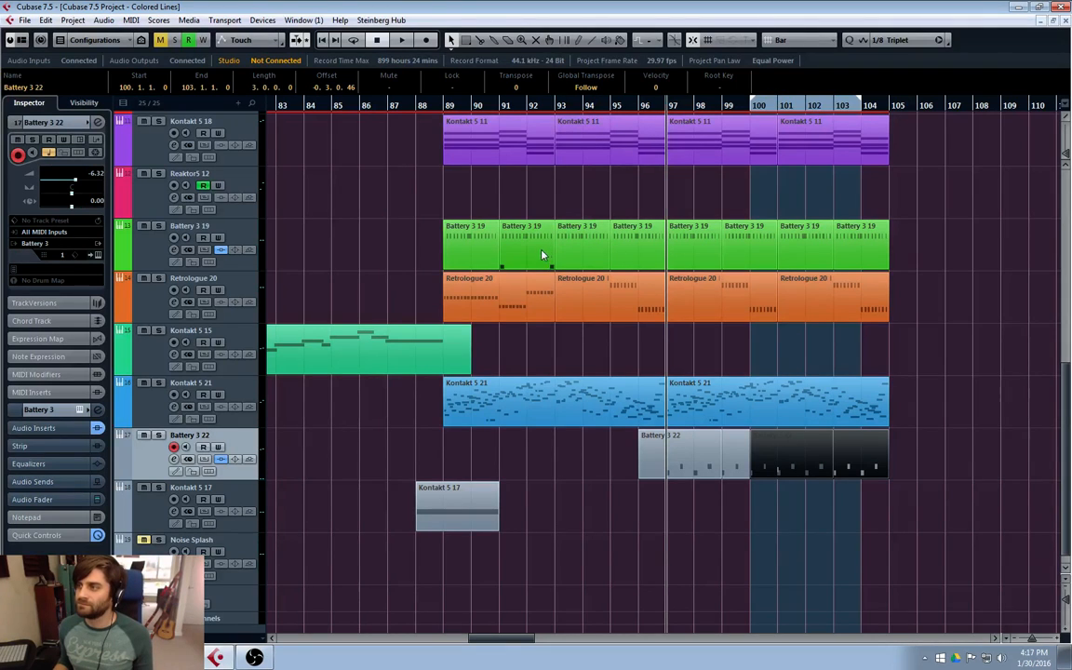
key("space")
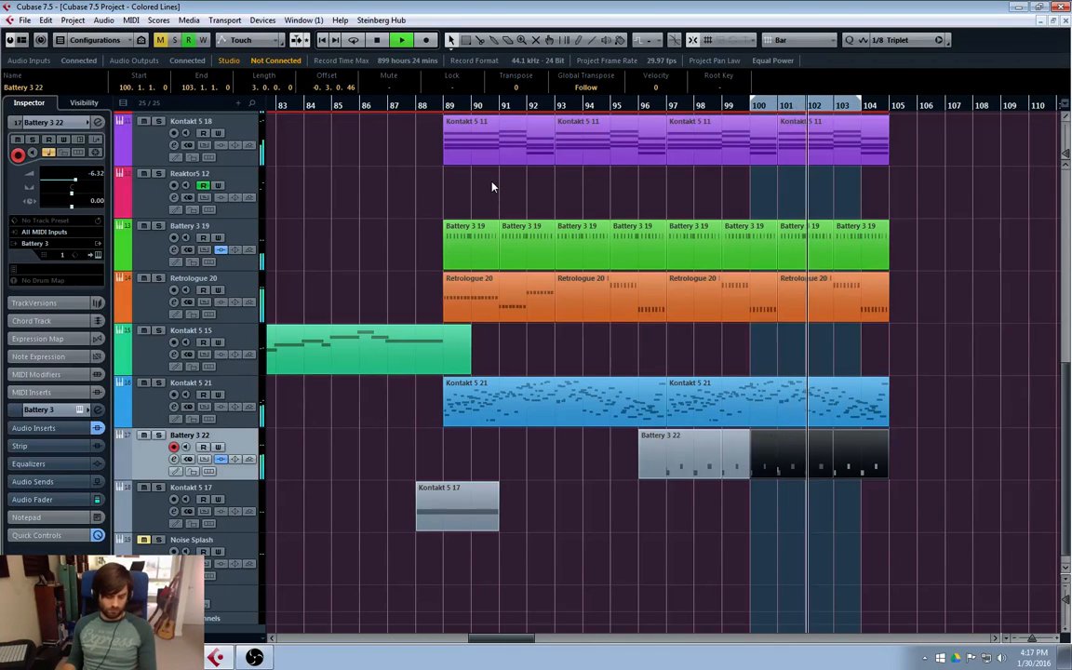
left_click(600, 105)
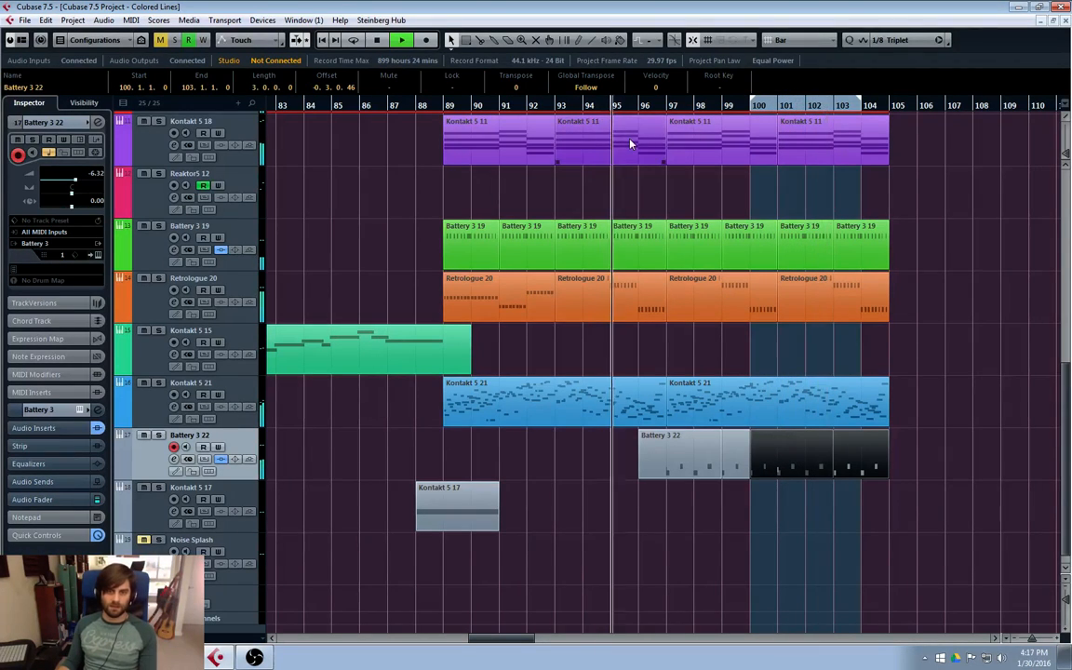
key("KP_Multiply")
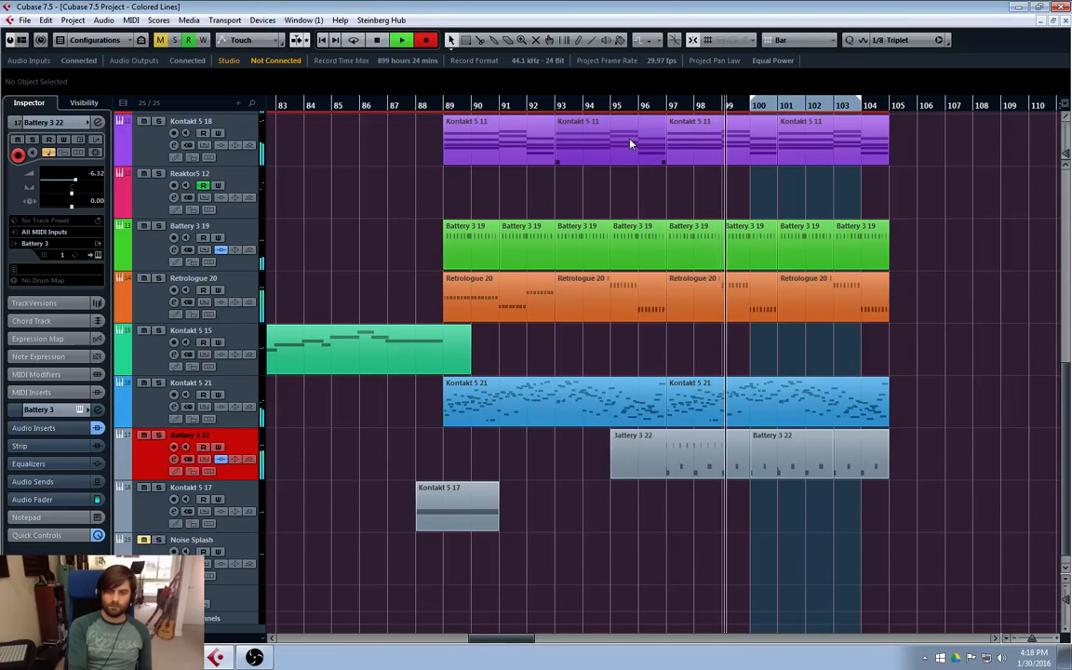
key("space")
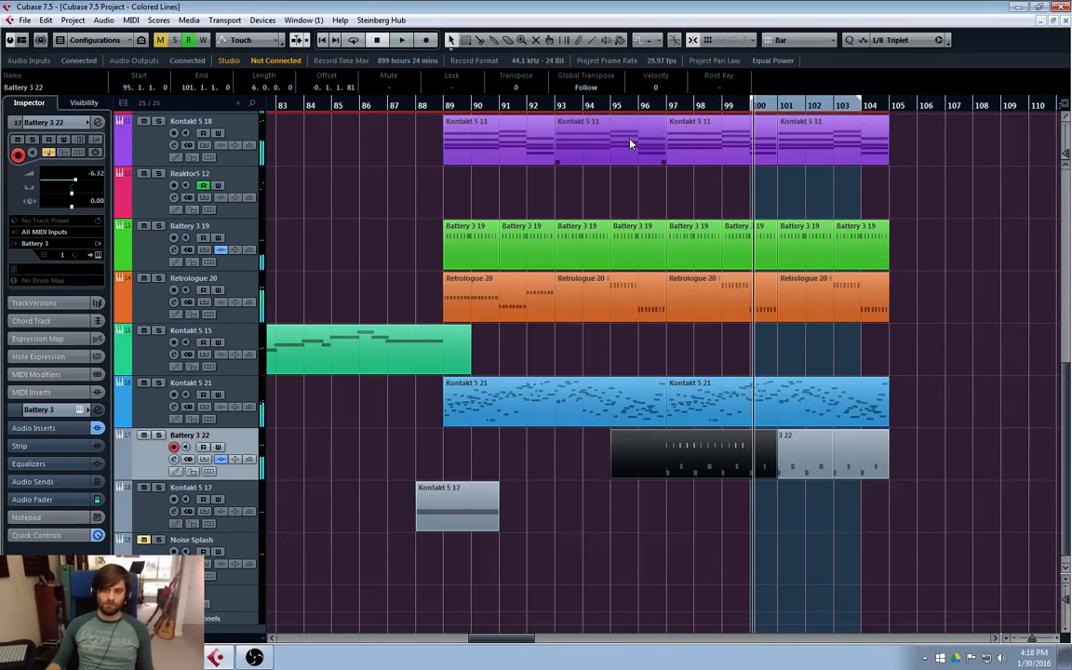
- Quantize the notes of the newly recorded Battery 3 22 take to 1/8 Triplet and close the editor
double_click(696, 461)
key("q")
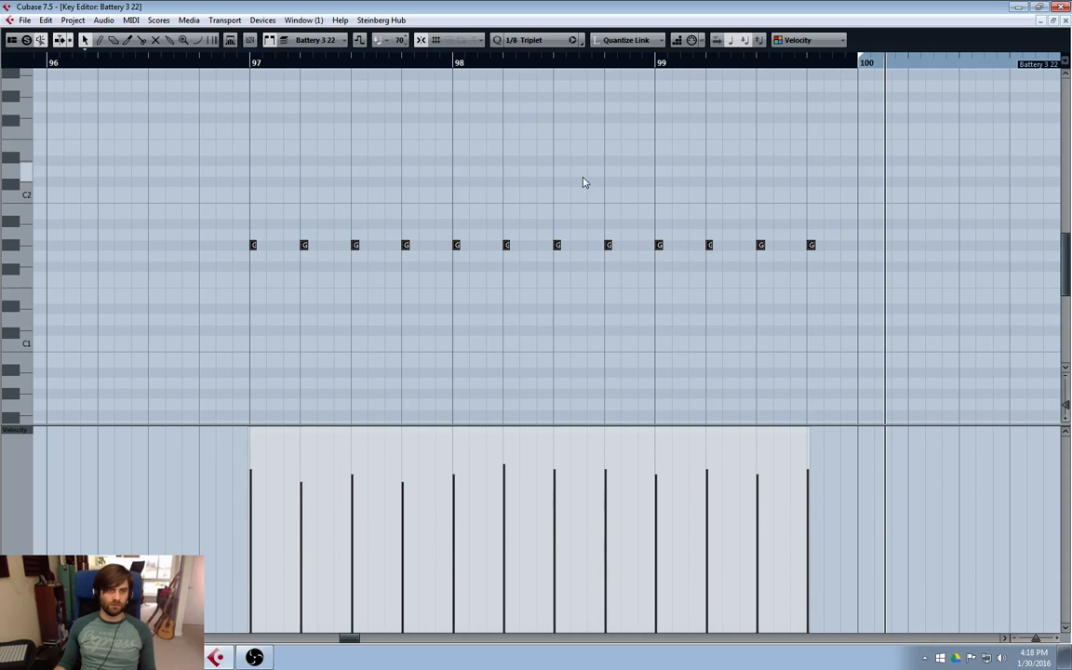
left_click(1065, 20)
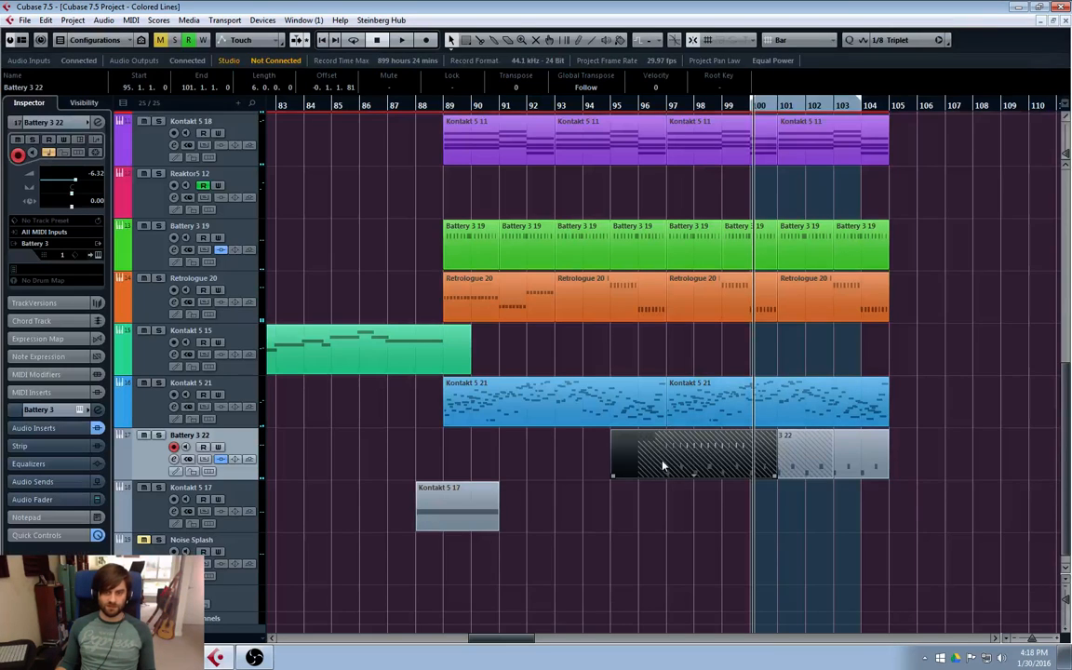
- Trim the recorded Battery 3 22 part to its three bars of notes by splitting and deleting both ends, and place it at bar 97
left_click_drag(662, 464, 412, 462)
left_click(445, 462, "alt")
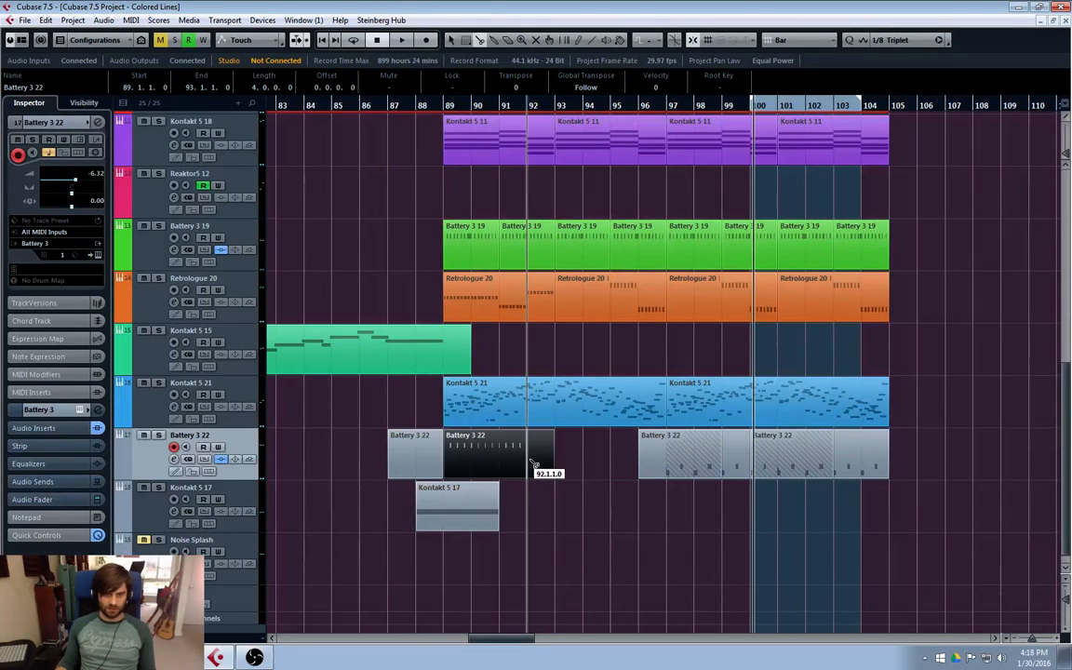
left_click(530, 464, "alt")
key("Delete")
left_click(435, 474)
key("Delete")
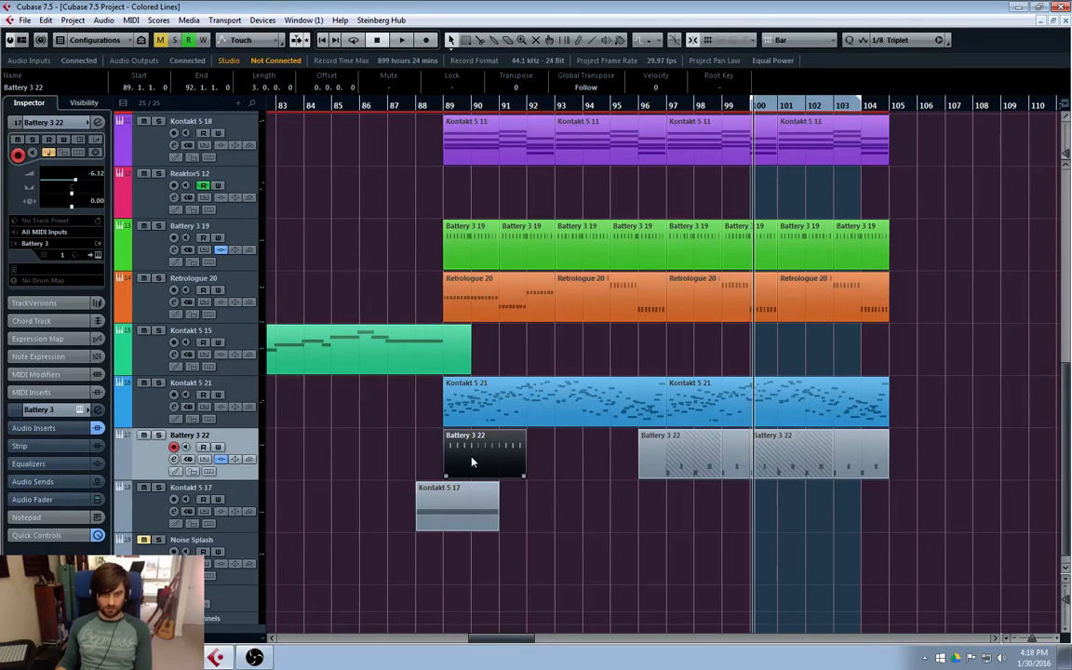
left_click_drag(473, 462, 695, 460)
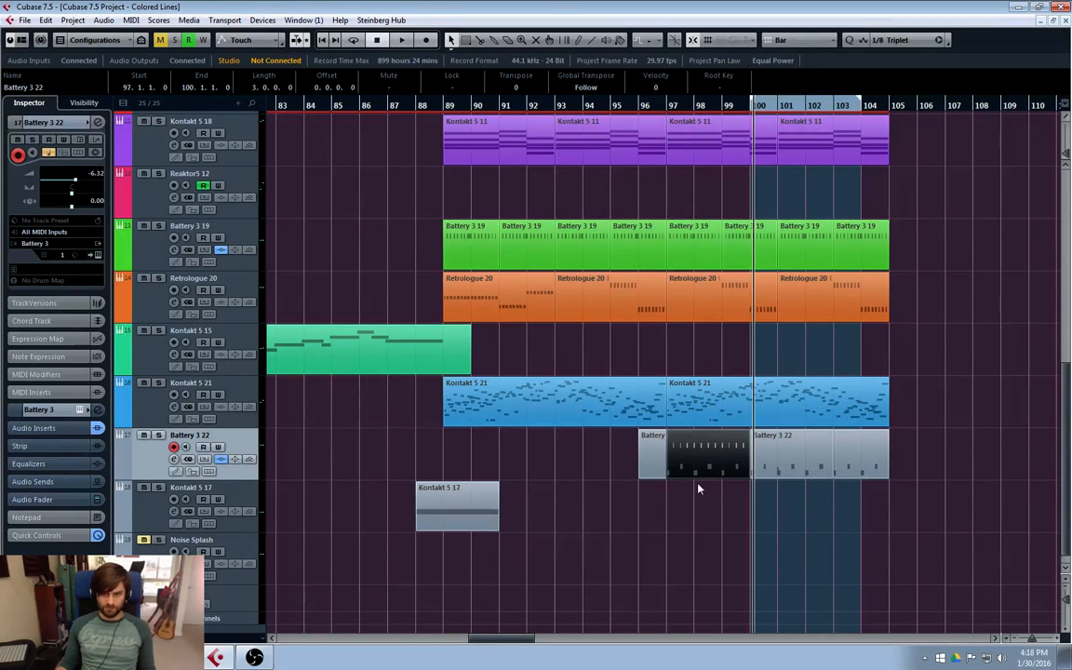
- Duplicate the trimmed Battery 3 22 part, set the copy aside at bar 106, and move the original to bar 90, extended to four bars
key("ctrl+d")
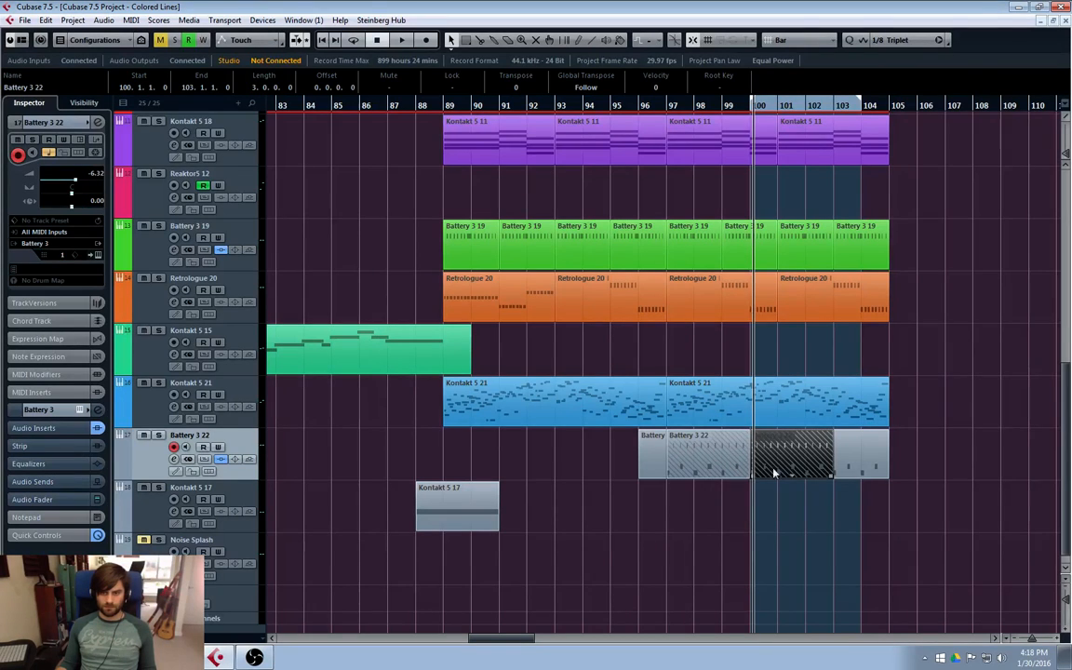
left_click_drag(773, 472, 941, 463, "alt")
left_click_drag(697, 462, 531, 463, "alt")
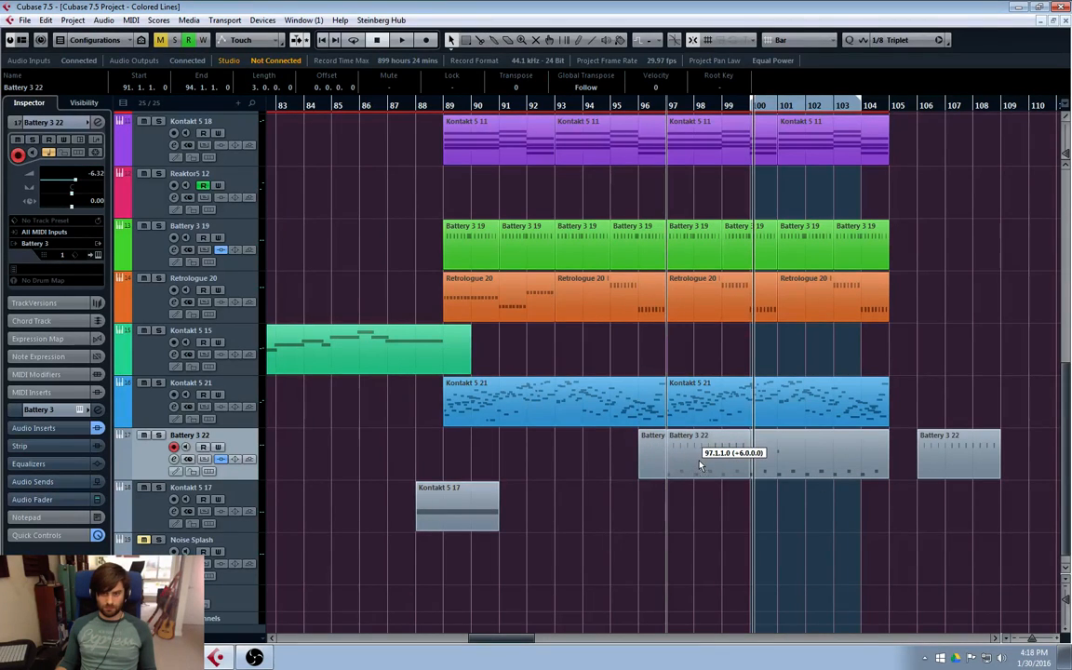
left_click_drag(700, 464, 586, 479)
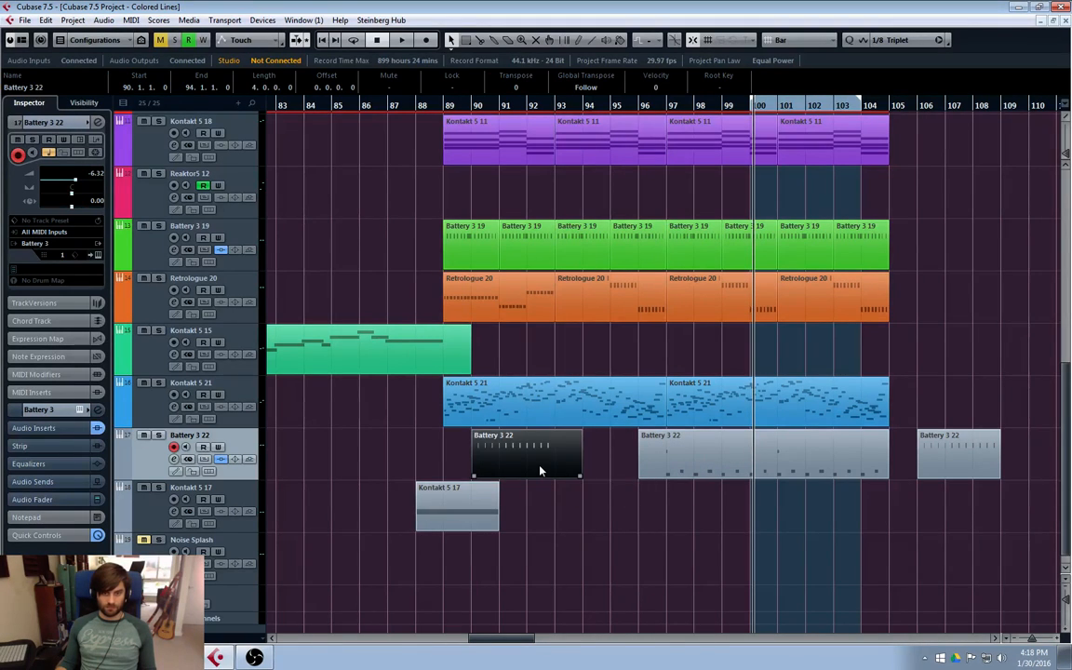
- Copy the last four notes of the extended Battery 3 22 part to bar 93 and close the editor without closing the project
double_click(488, 456)
left_click_drag(651, 196, 441, 332)
key("ctrl+d")
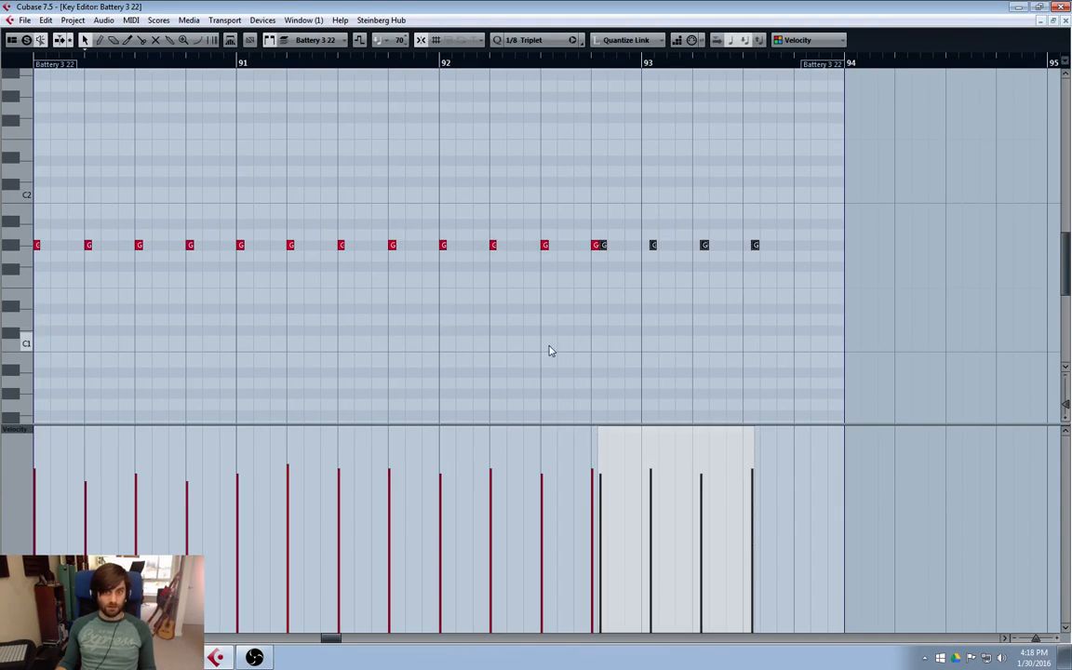
left_click_drag(606, 245, 649, 246)
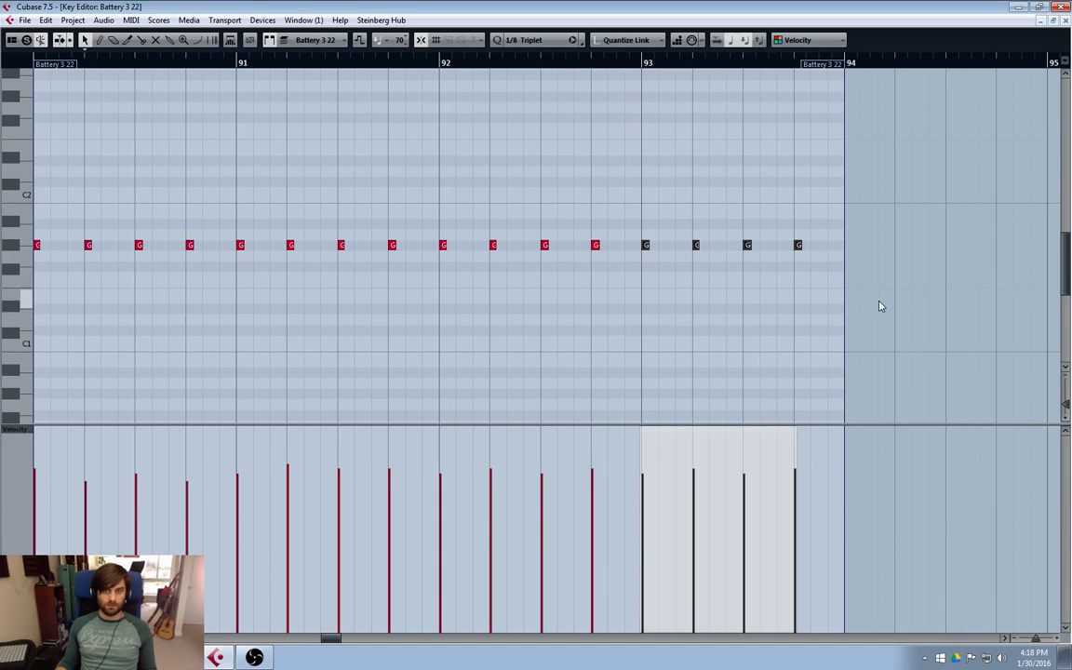
left_click(995, 107)
double_click(1066, 20)
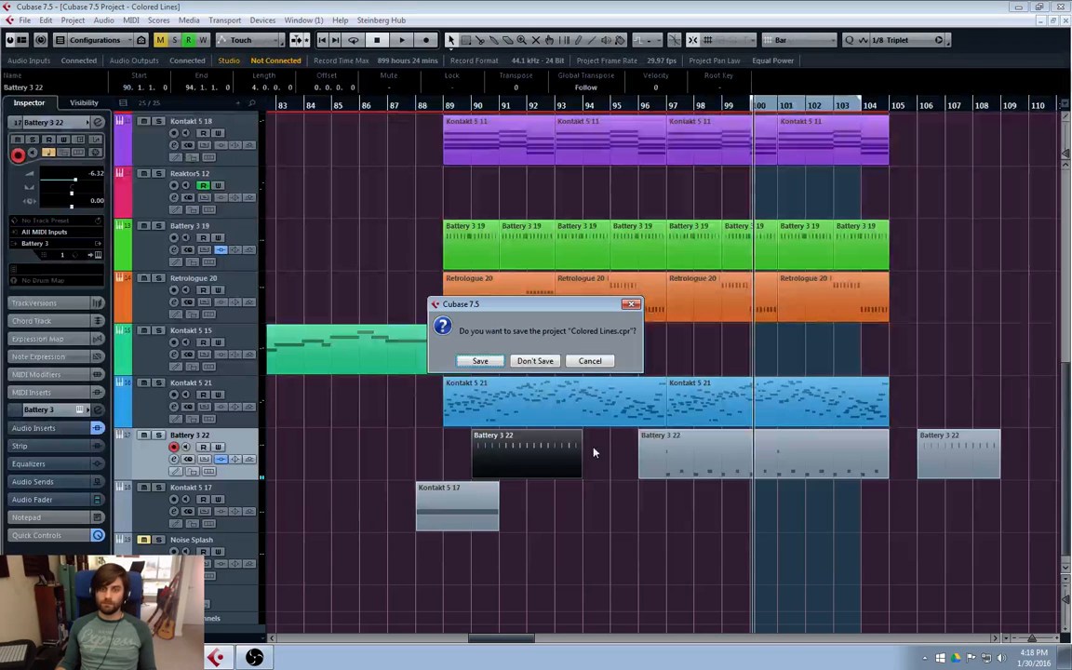
left_click(588, 361)
- Move the four-bar Battery 3 22 part to bar 97 and delete the spare part at bar 106
left_click_drag(507, 454, 703, 457)
left_click(975, 468)
key("Delete")
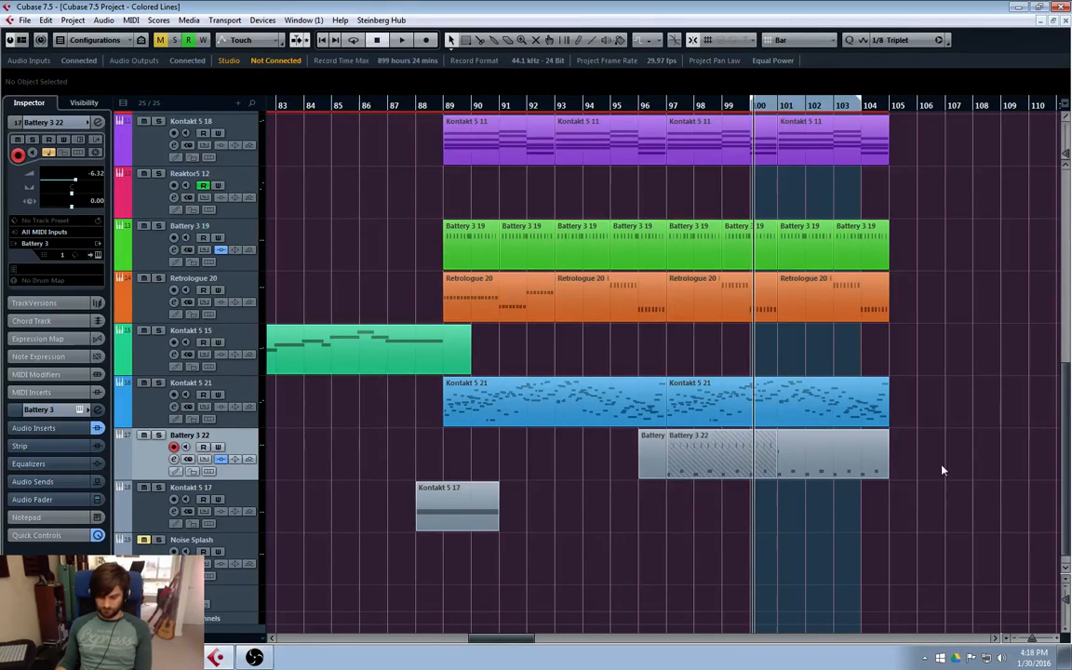
- Duplicate the four-bar Battery 3 22 part so the copy starts at bar 101, and play from about bar 93
left_click(711, 455)
key("Right")
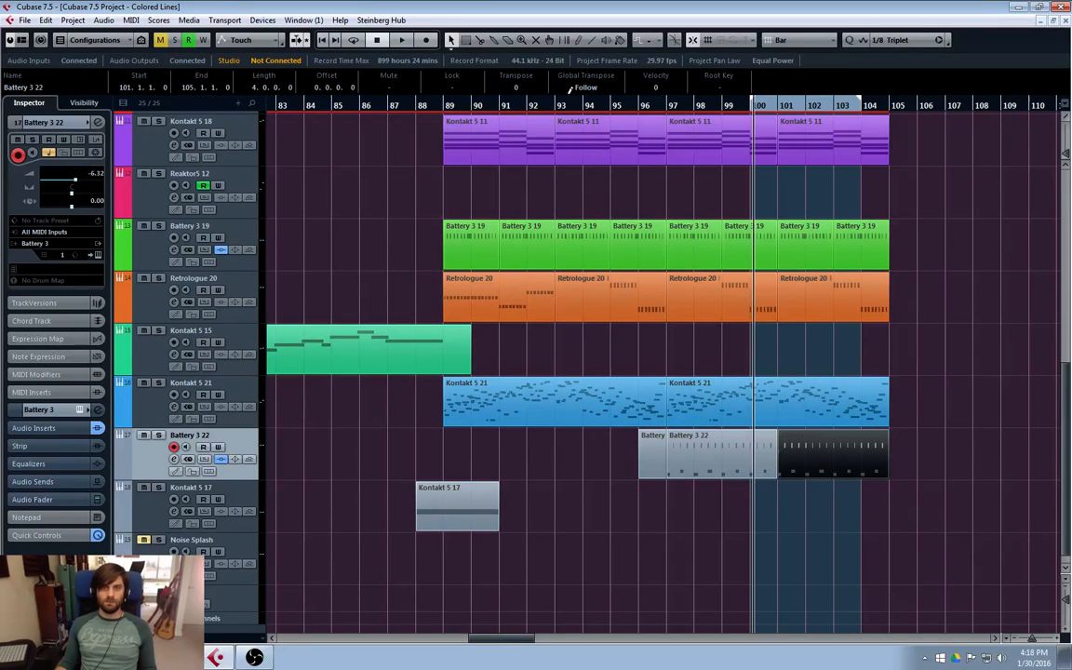
left_click(566, 105)
key("space")
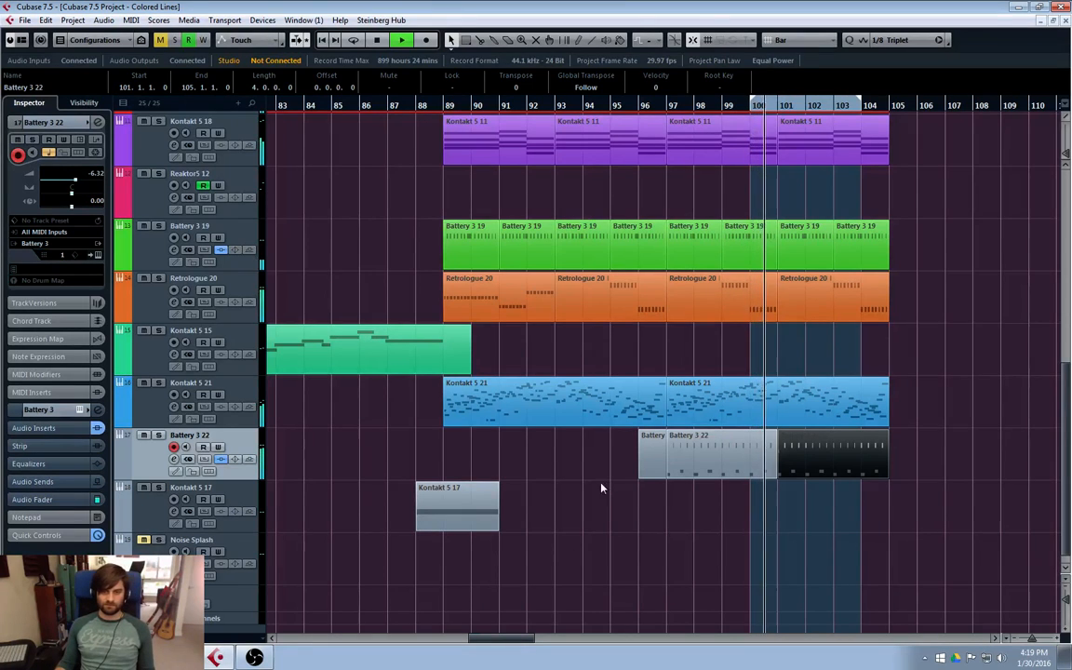
- Set the two four-bar Battery 3 22 parts aside at bar 107, glue them into one eight-bar part and open it for note editing
left_click(811, 463)
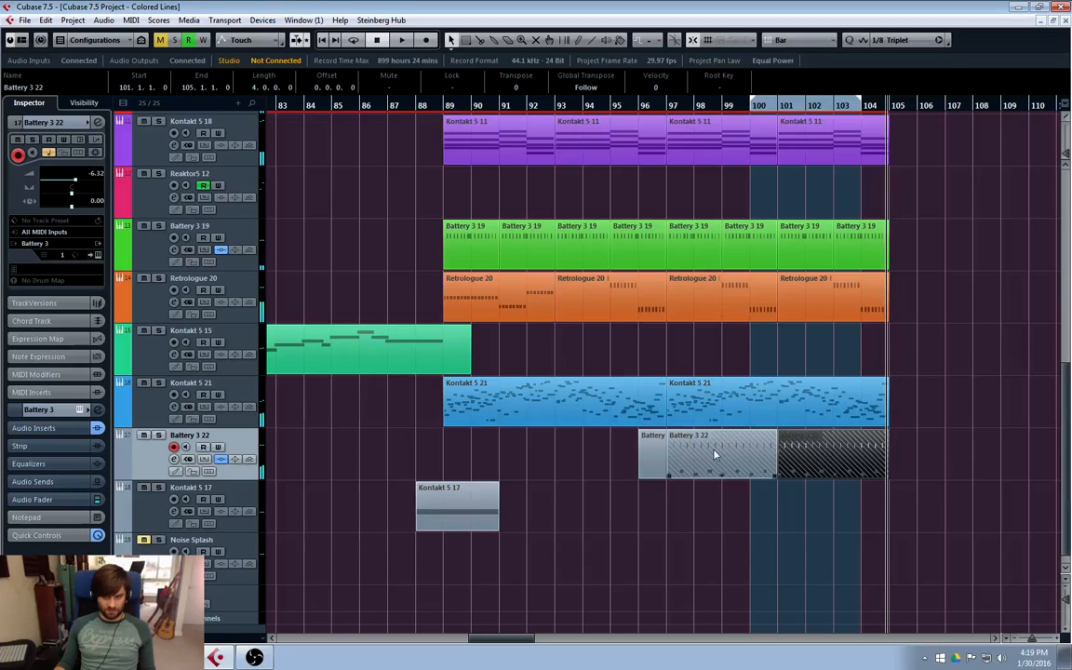
left_click_drag(824, 472, 893, 472)
left_click_drag(639, 460, 1029, 464)
key("4")
left_click(912, 447)
key("1")
double_click(923, 462)
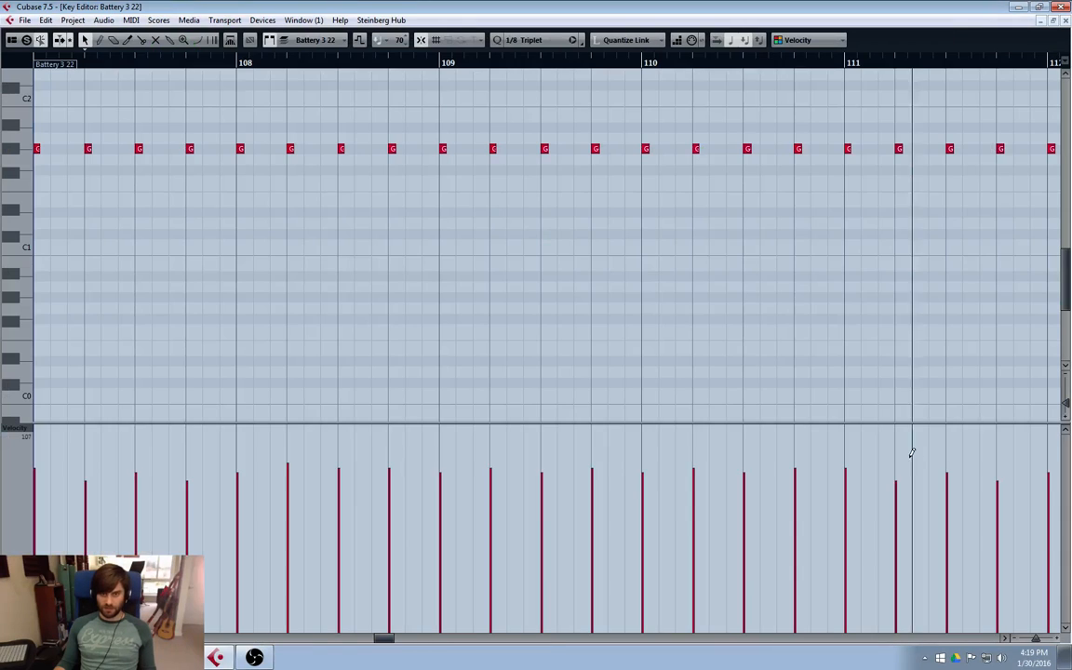
- Slightly lower the velocities of all notes in the glued Battery 3 22 part, and move it back to bar 97
key("ctrl+a")
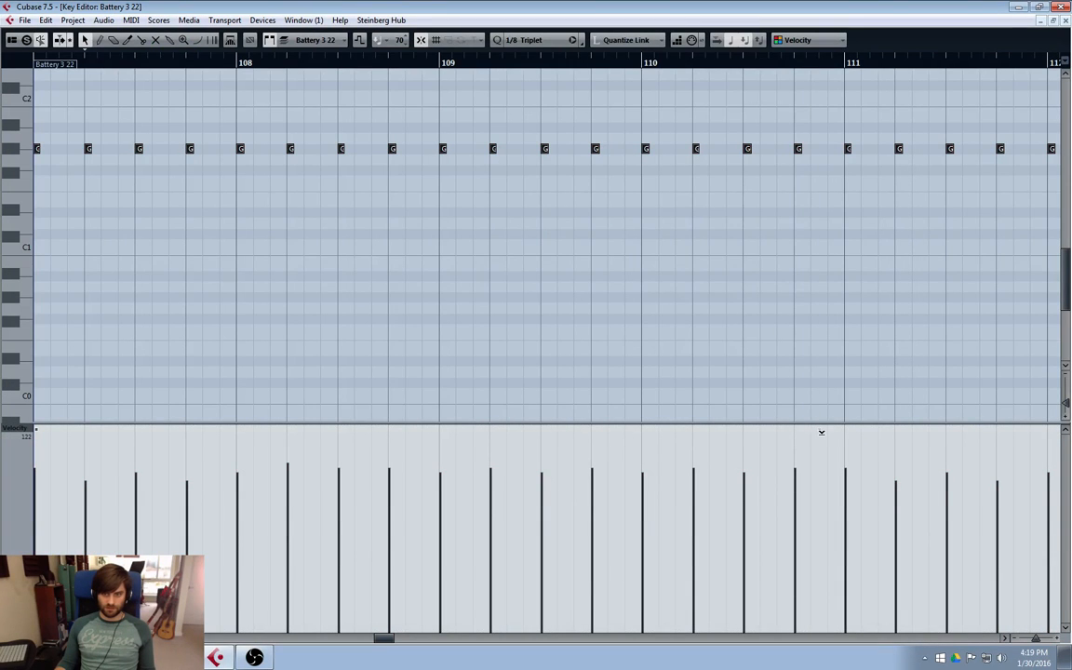
left_click_drag(817, 432, 815, 439)
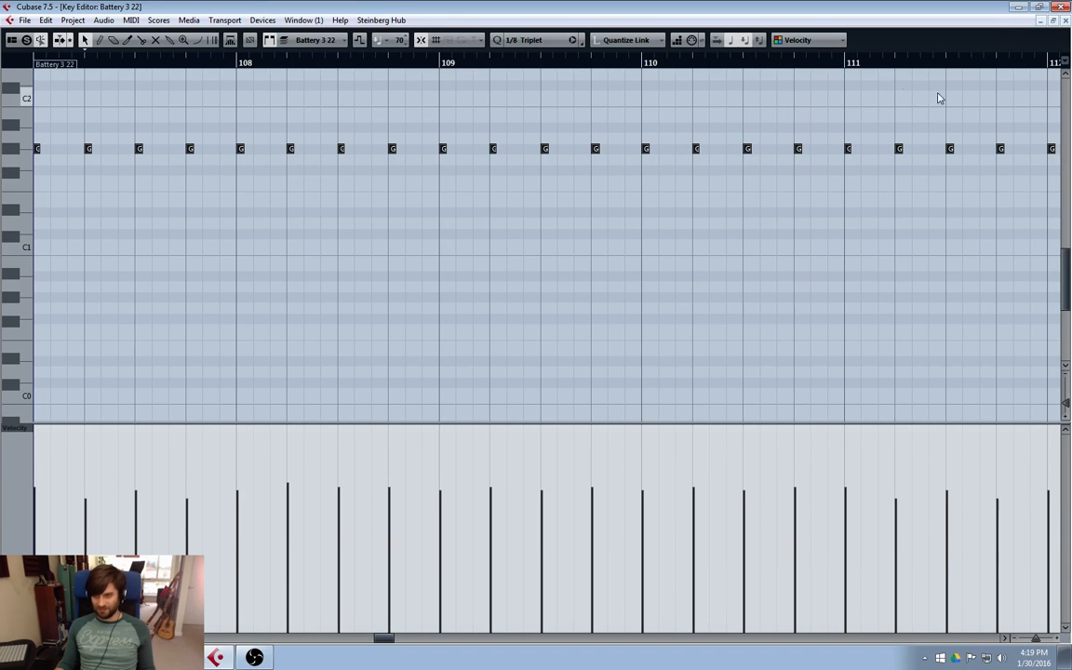
left_click(1065, 20)
left_click_drag(950, 453, 677, 474)
left_click(522, 105)
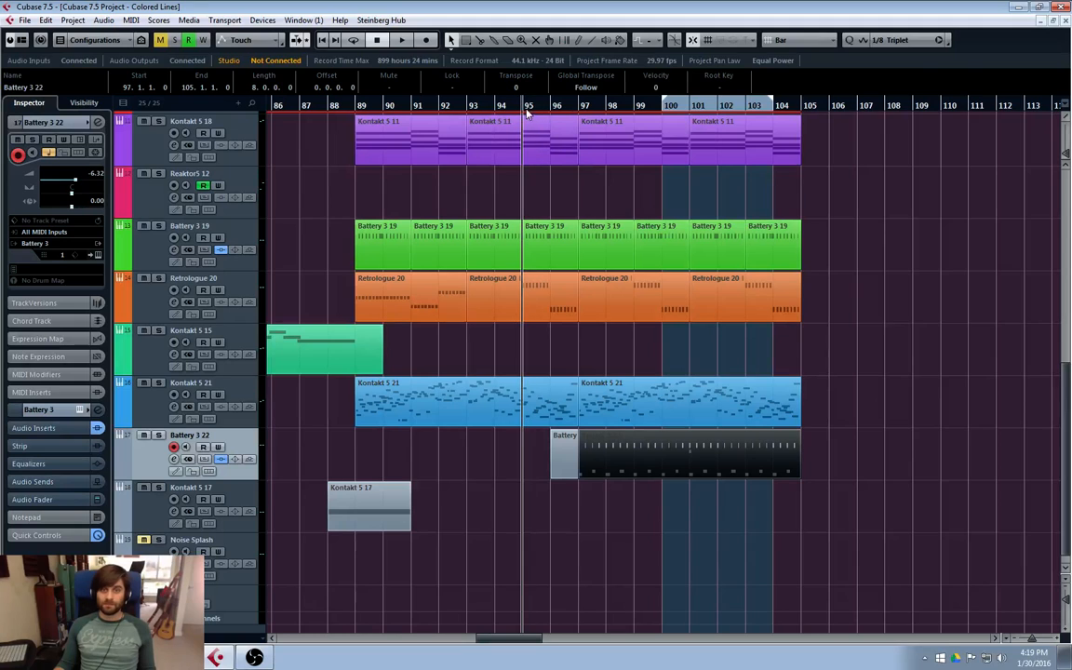
key("space")
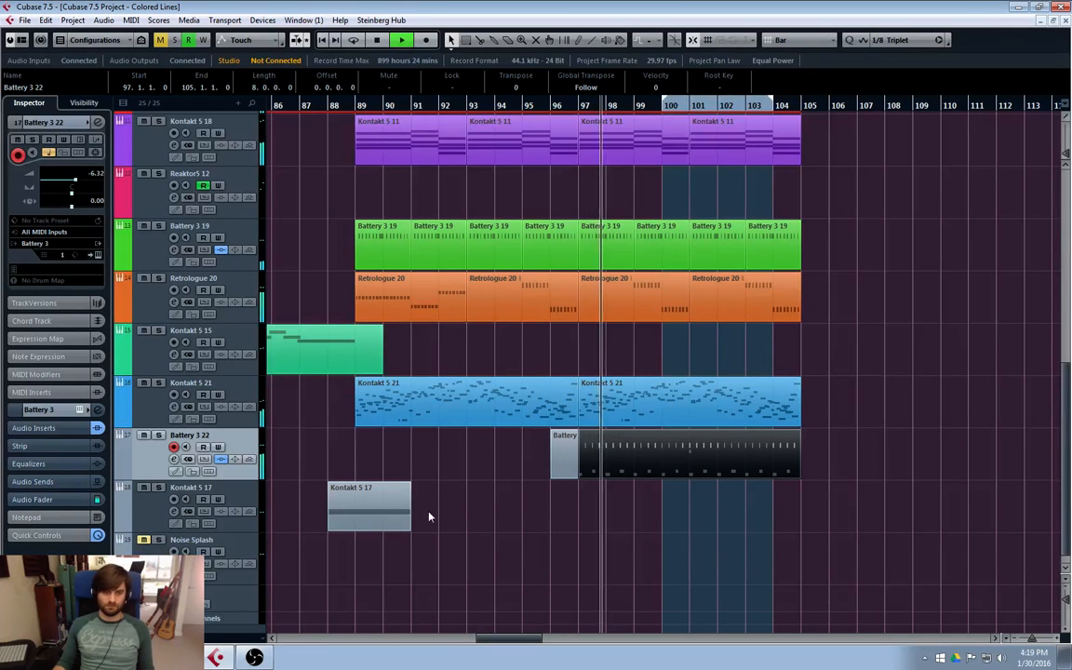
- Duplicate the Kontakt 5 17 part with the copy starting at bar 96, and set the playback position to bar 95
left_click(362, 490)
key("ctrl+d")
left_click_drag(457, 521, 595, 511)
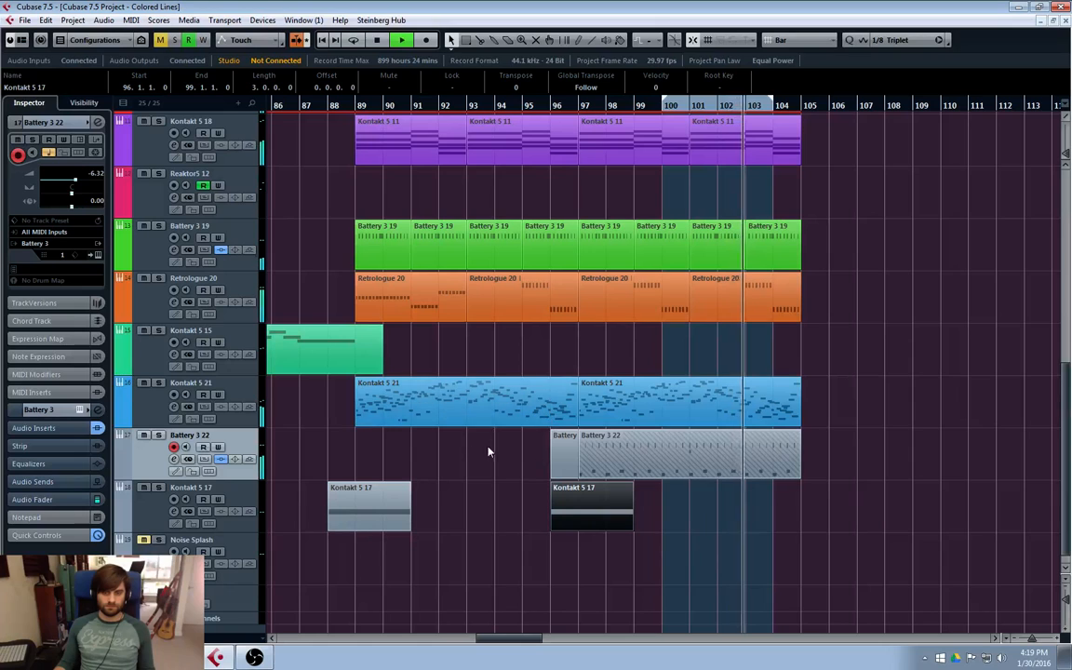
left_click(526, 110)
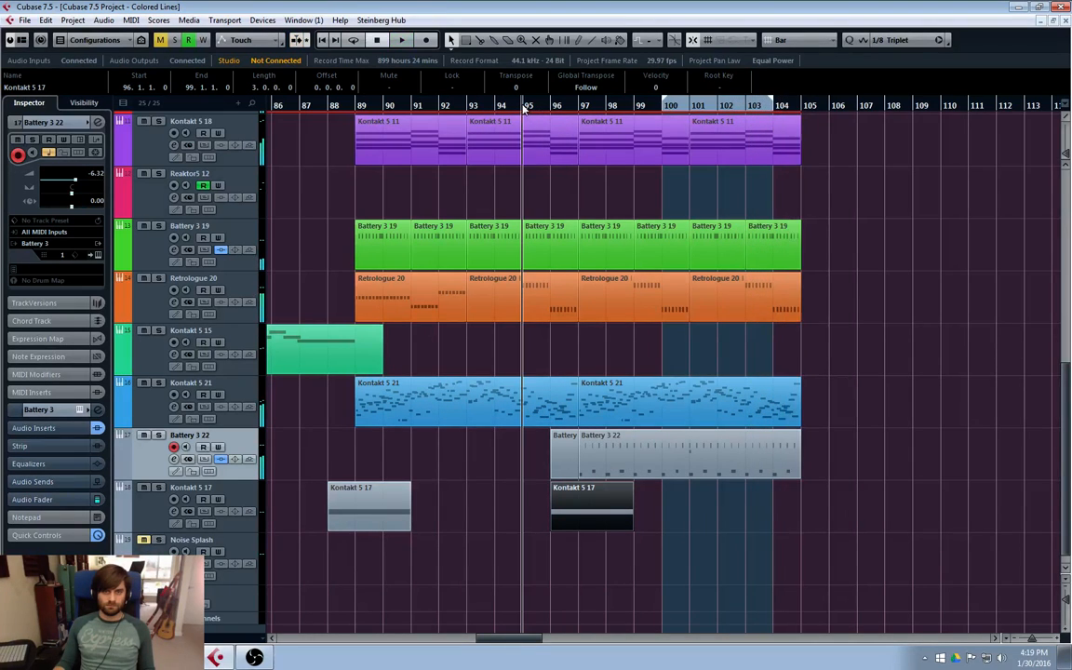
- Raise the velocity of the E4 note in the copied Kontakt 5 17 part, and play the result from bar 95
double_click(592, 507)
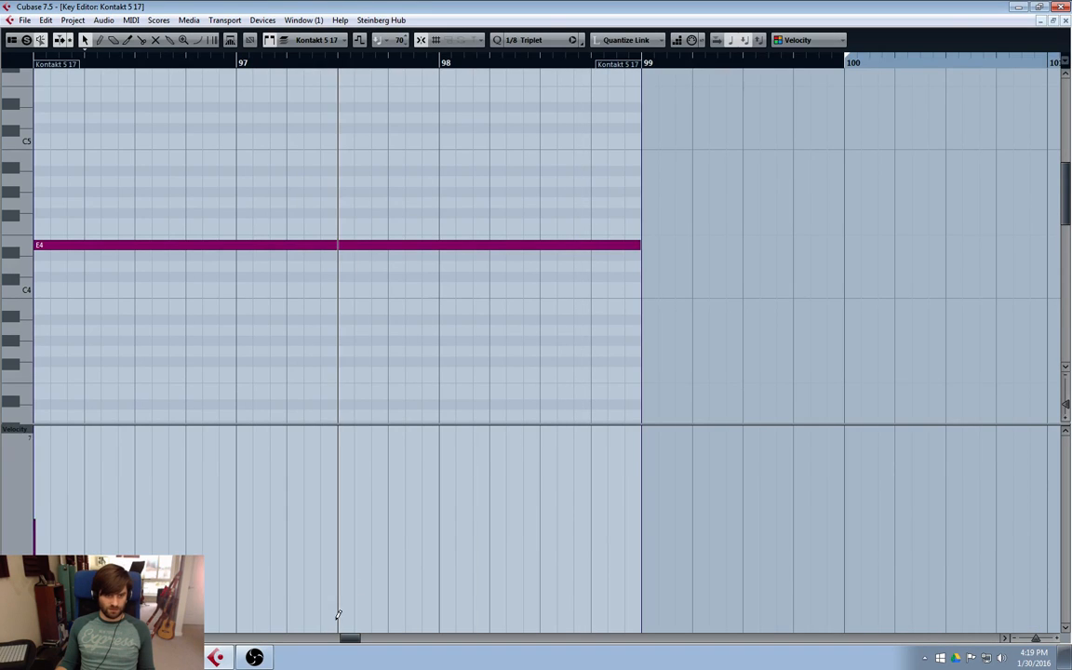
left_click_drag(346, 638, 342, 644)
left_click(471, 246)
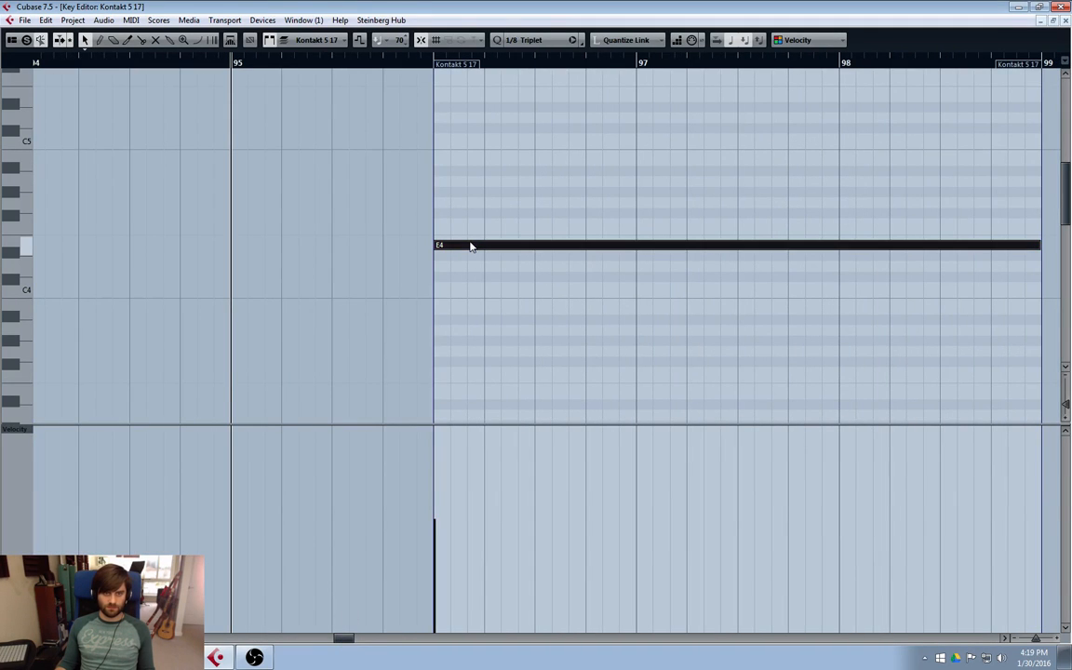
mouse_move(471, 245)
left_mouse_down()
mouse_move(474, 211)
mouse_move(472, 287)
mouse_move(473, 252)
left_mouse_up()
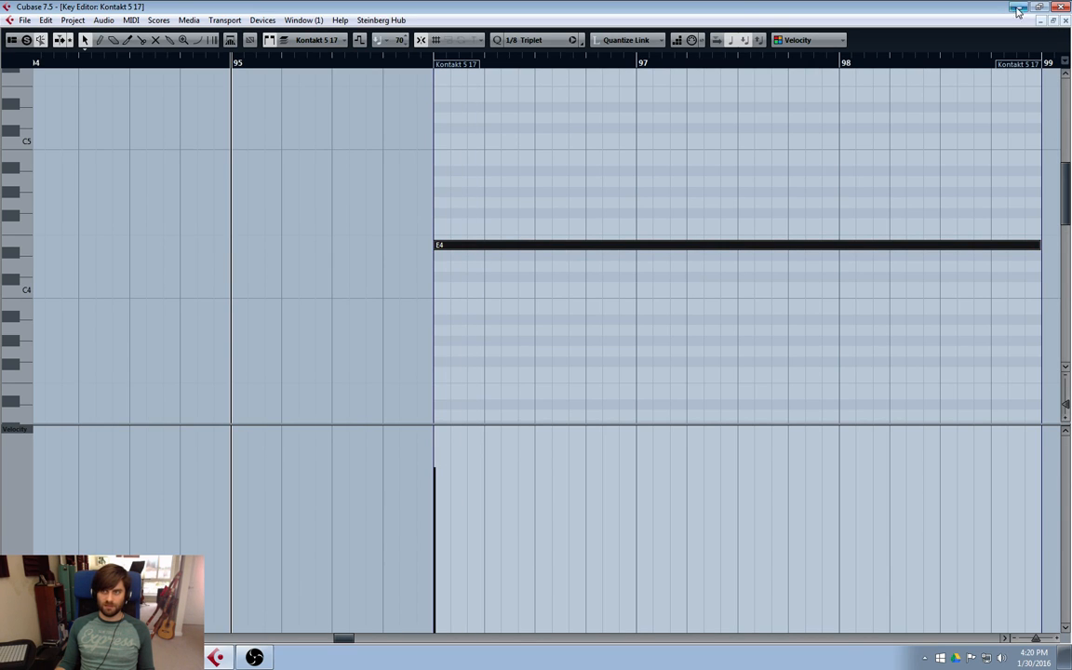
left_click(1064, 21)
key("space")
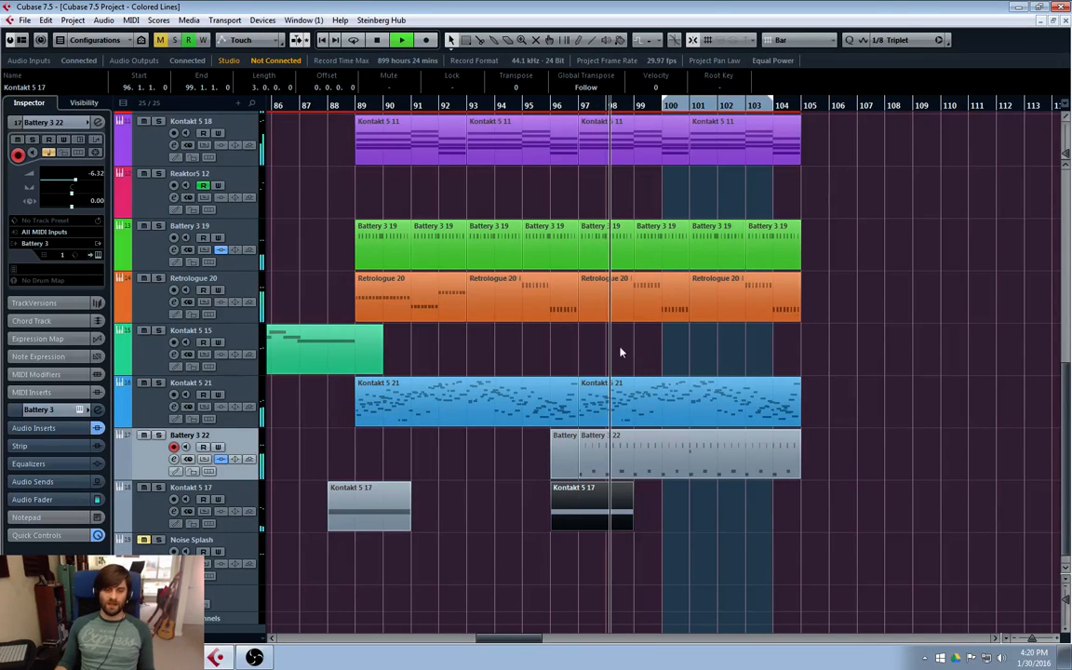
- Show the Kontakt 5 17 volume automation, ramp it up from bar 94 to -8.94 at bar 95, and play from bar 94
left_click(144, 519)
left_click(223, 510)
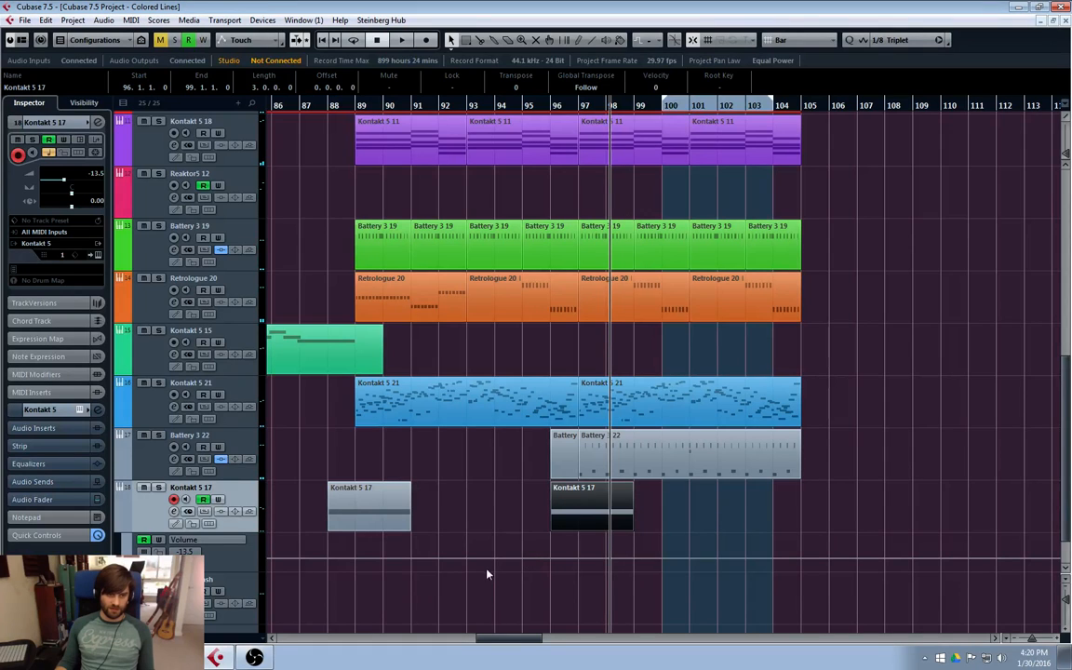
left_click(519, 562)
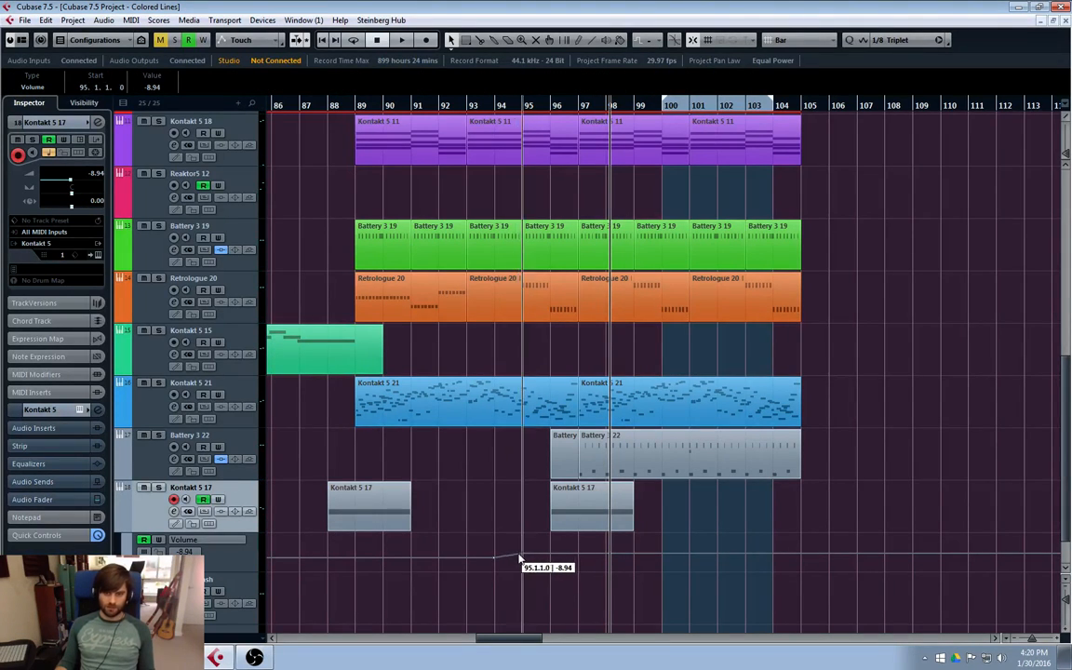
left_click(497, 105)
key("space")
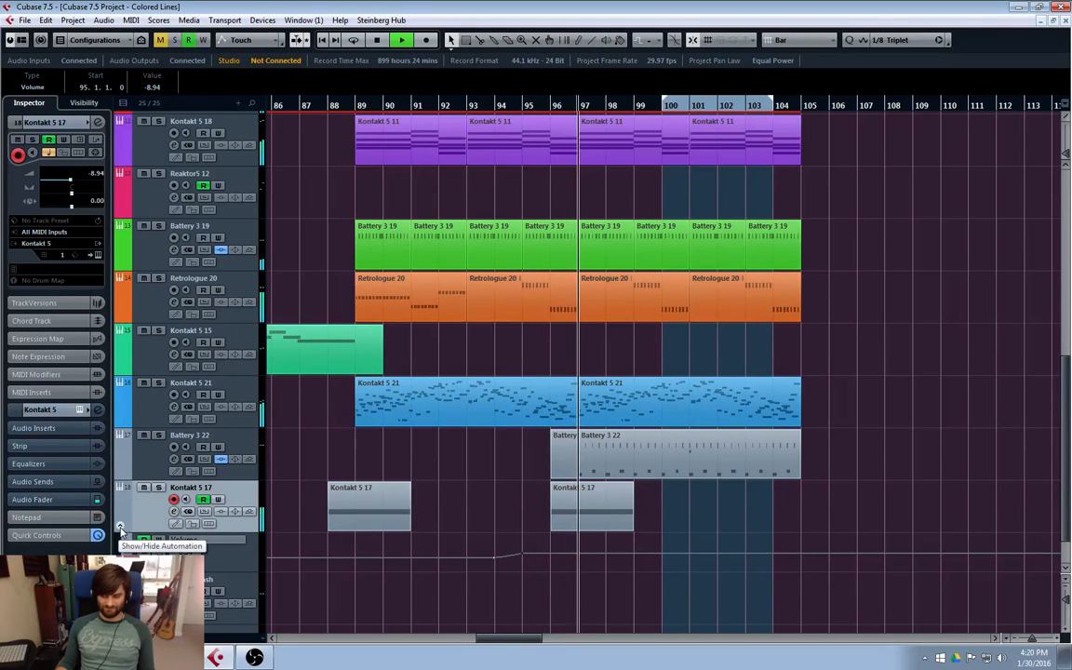
- Raise the Kontakt 5 17 volume point at bar 95 to -3.53, check it from bar 93, and hide the automation lane
left_click(120, 528)
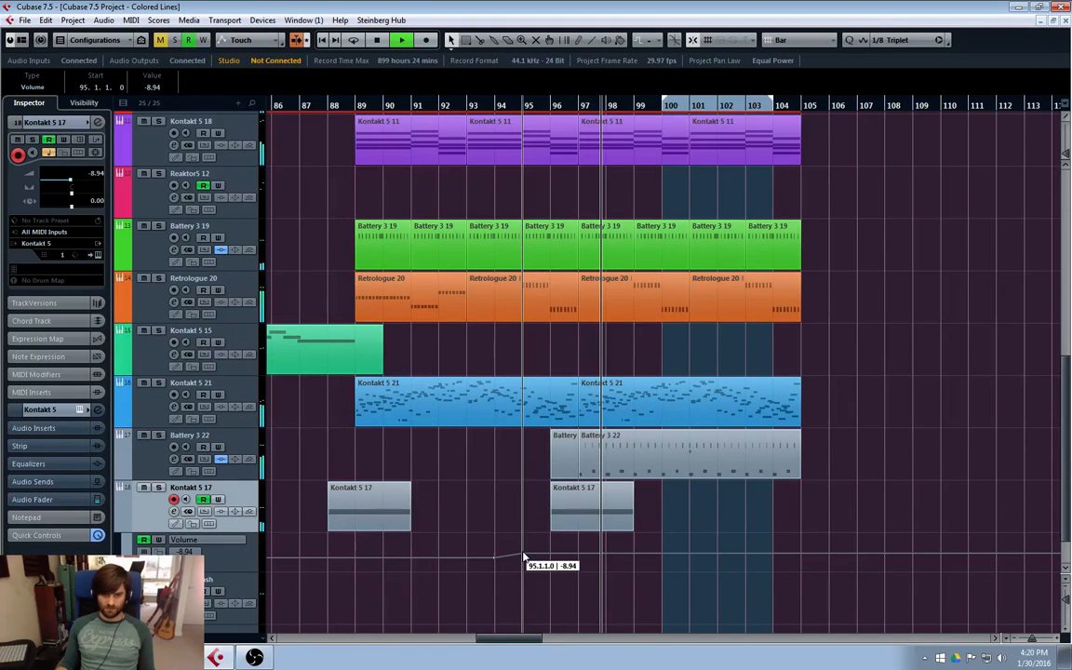
left_click_drag(523, 557, 524, 554)
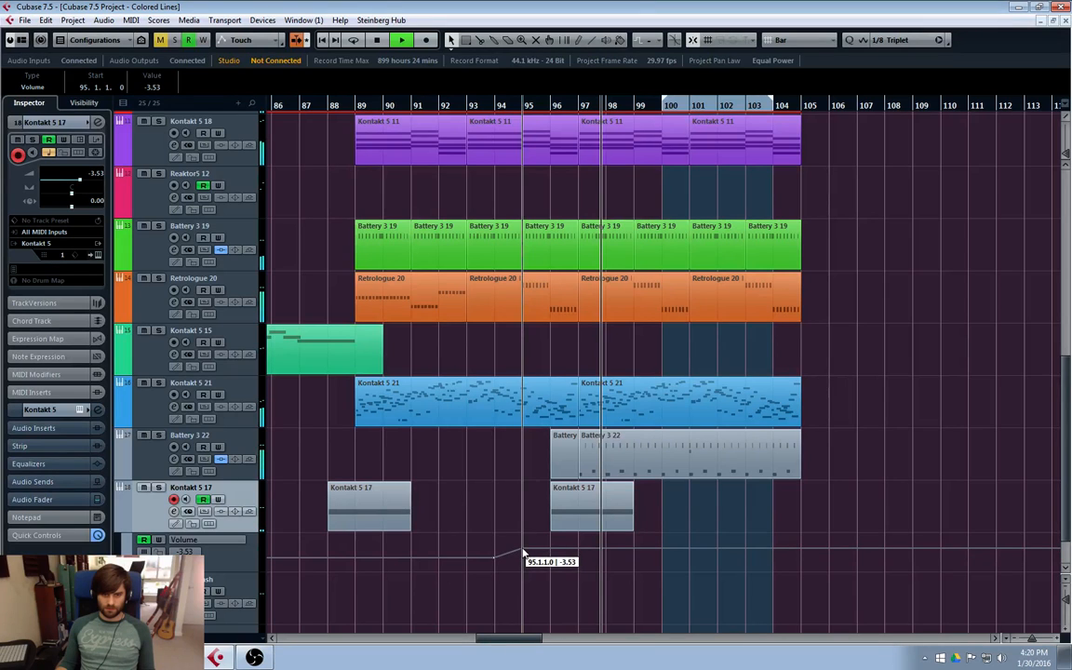
left_click(218, 605)
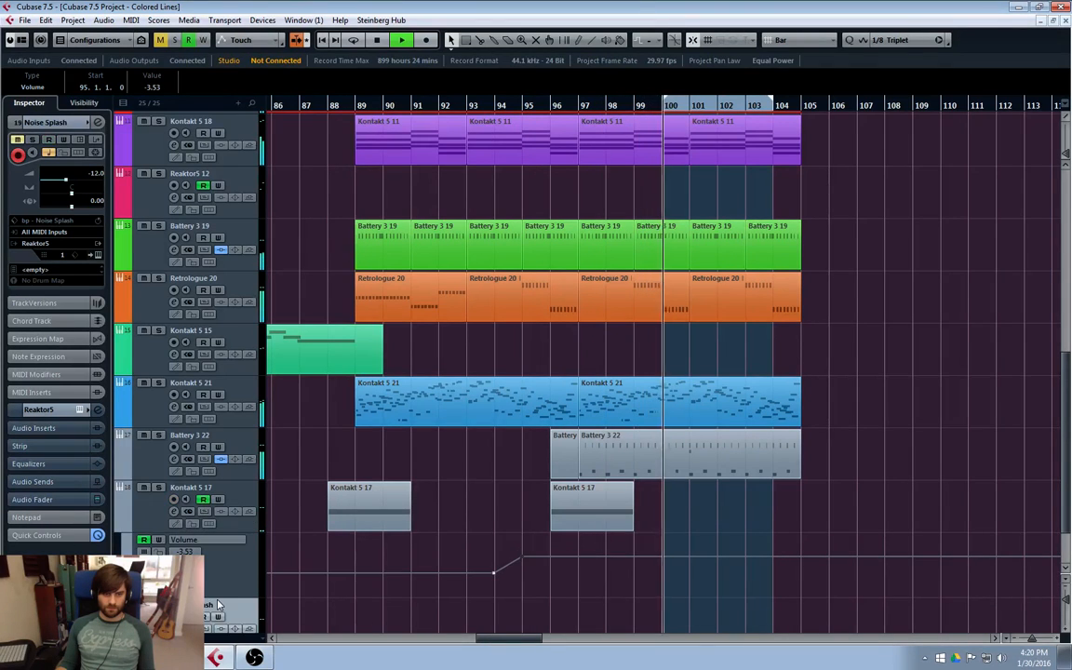
key("Up")
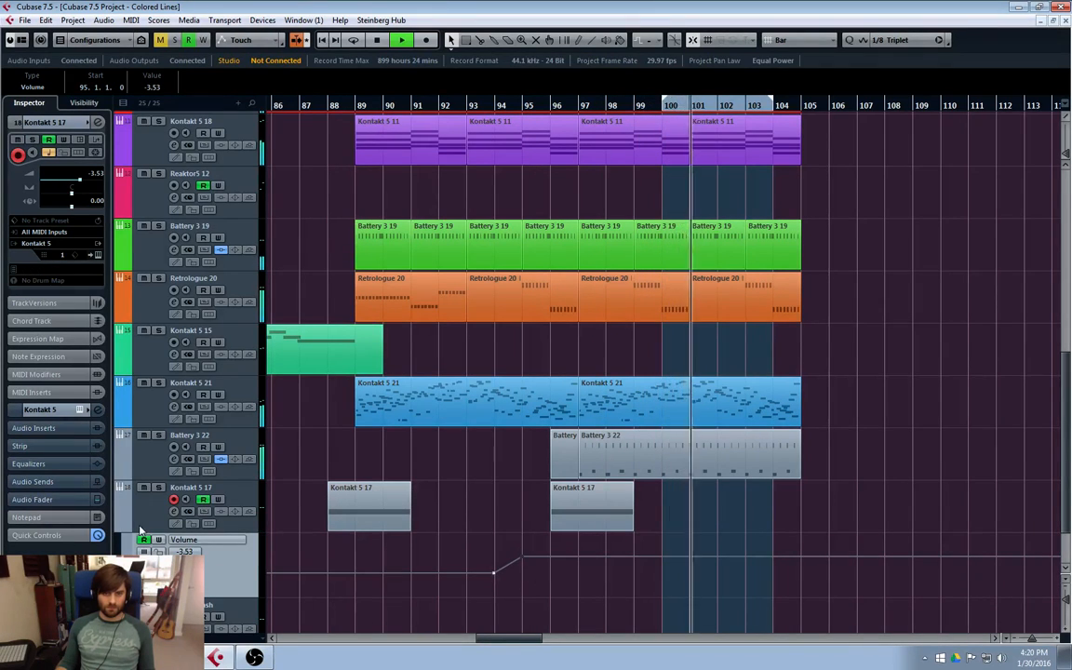
left_click(469, 106)
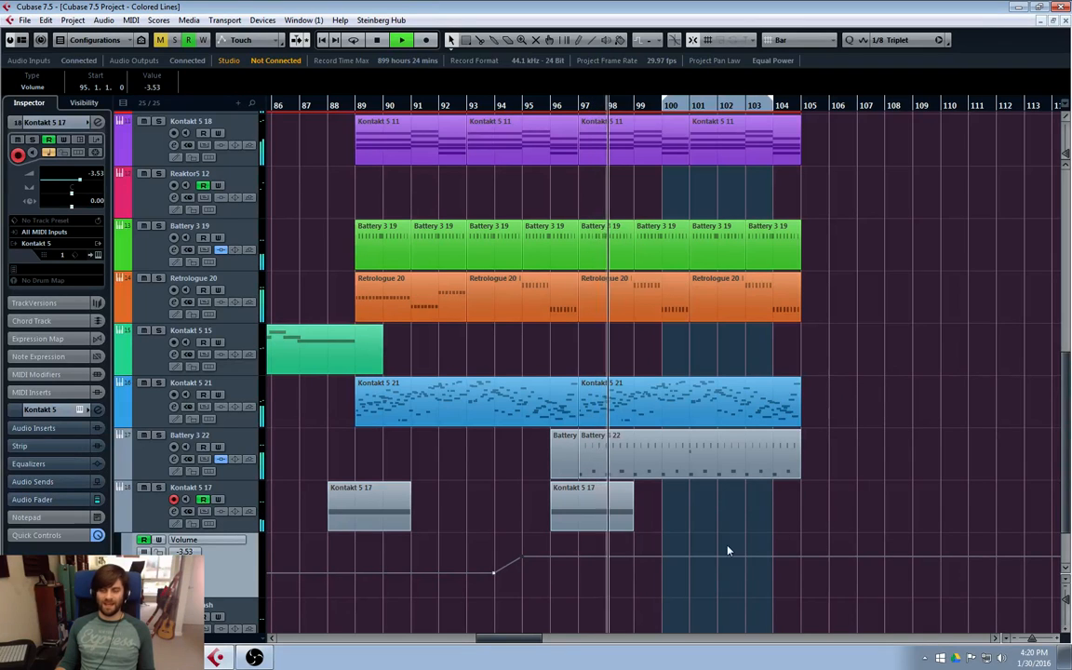
left_click(119, 526)
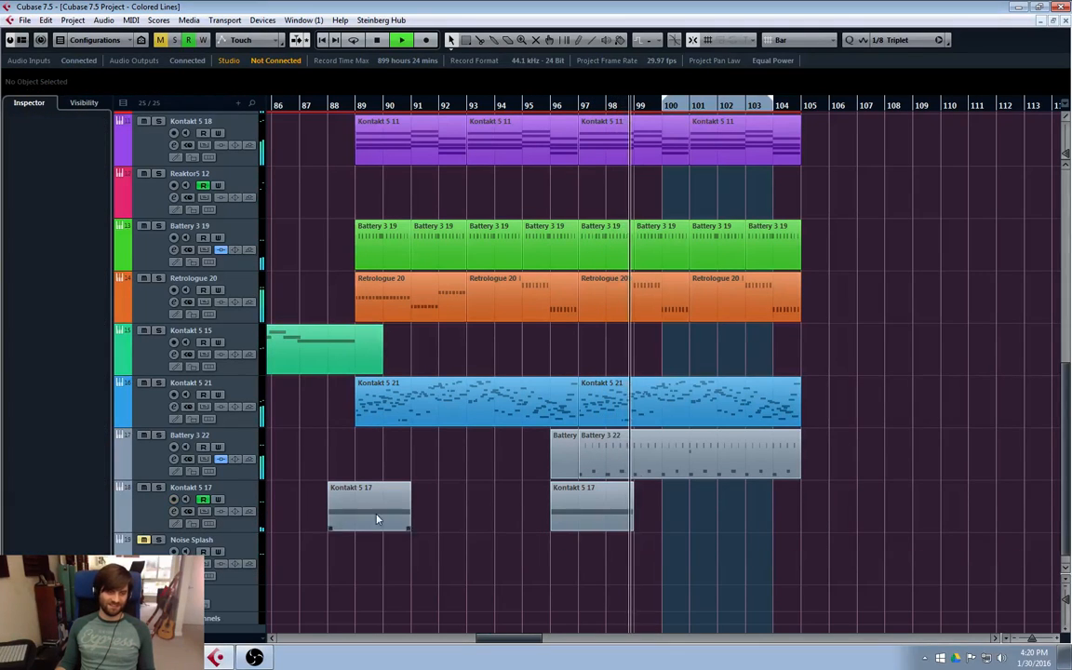
left_click(909, 406)
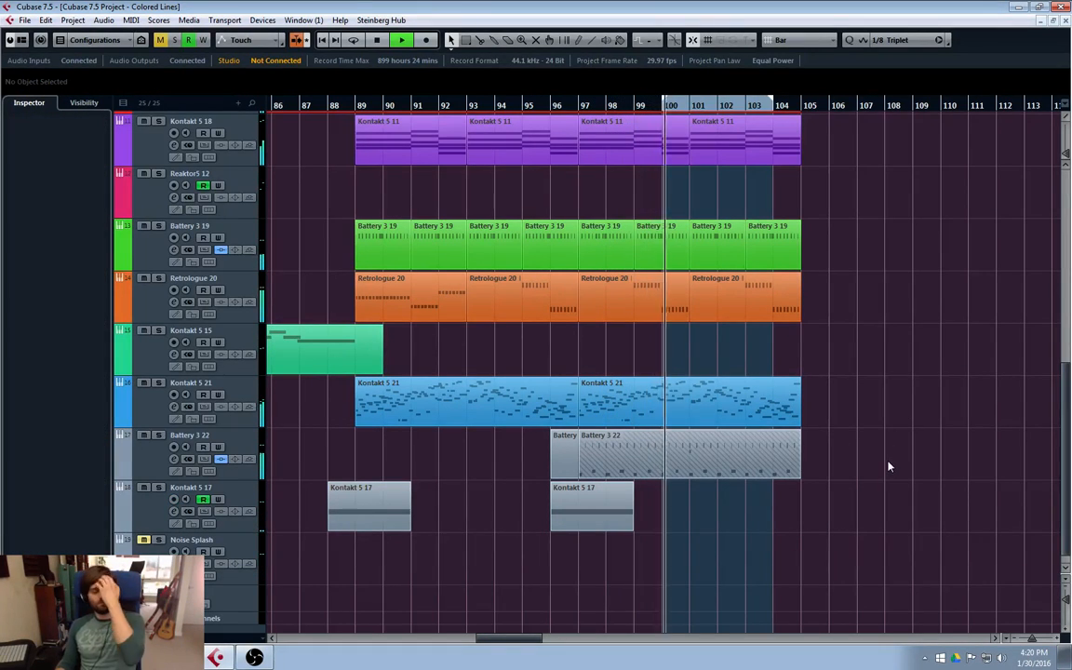
- Automate the Kontakt 5 21 volume up to -2.56 at bar 97, hide the lane, and play from bar 89
left_click(119, 423)
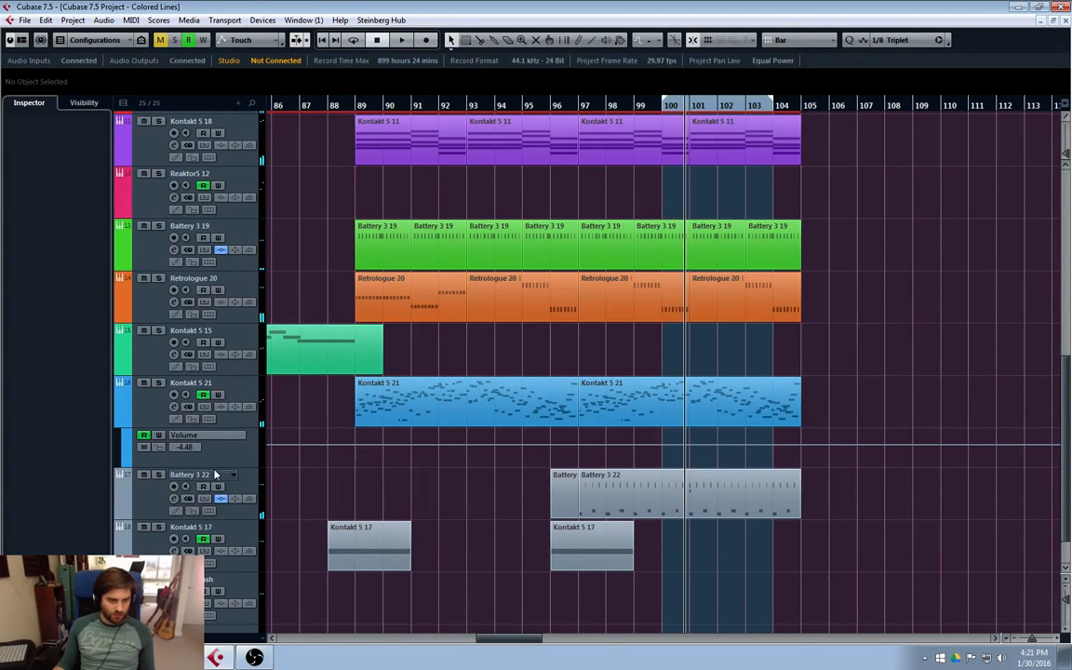
left_click_drag(214, 466, 215, 569)
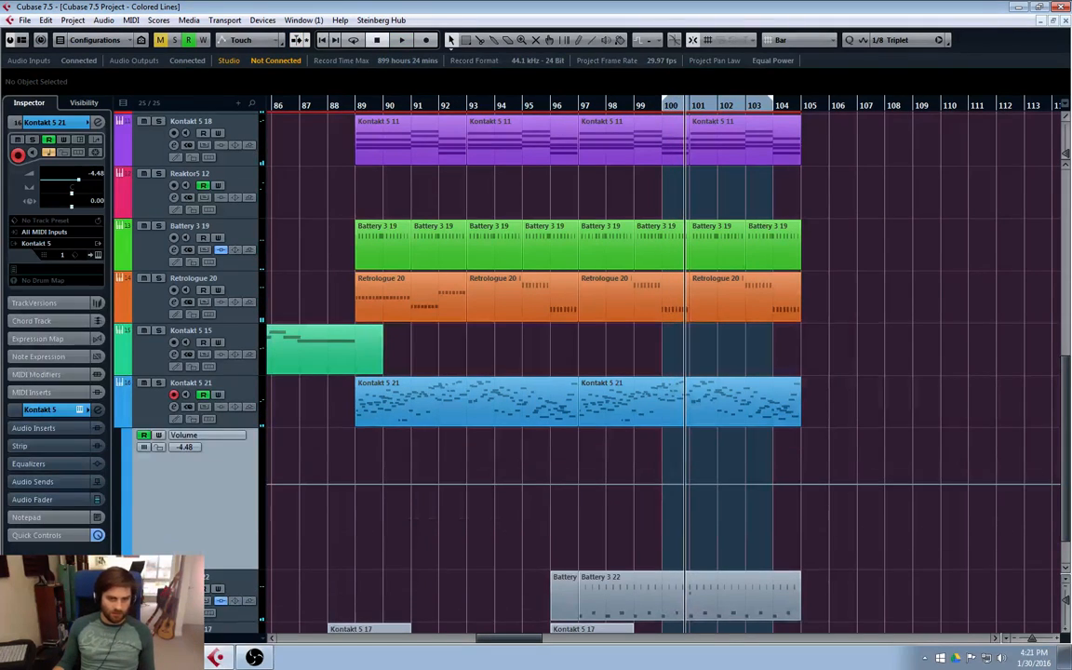
left_click(575, 484)
left_click_drag(594, 487, 587, 481)
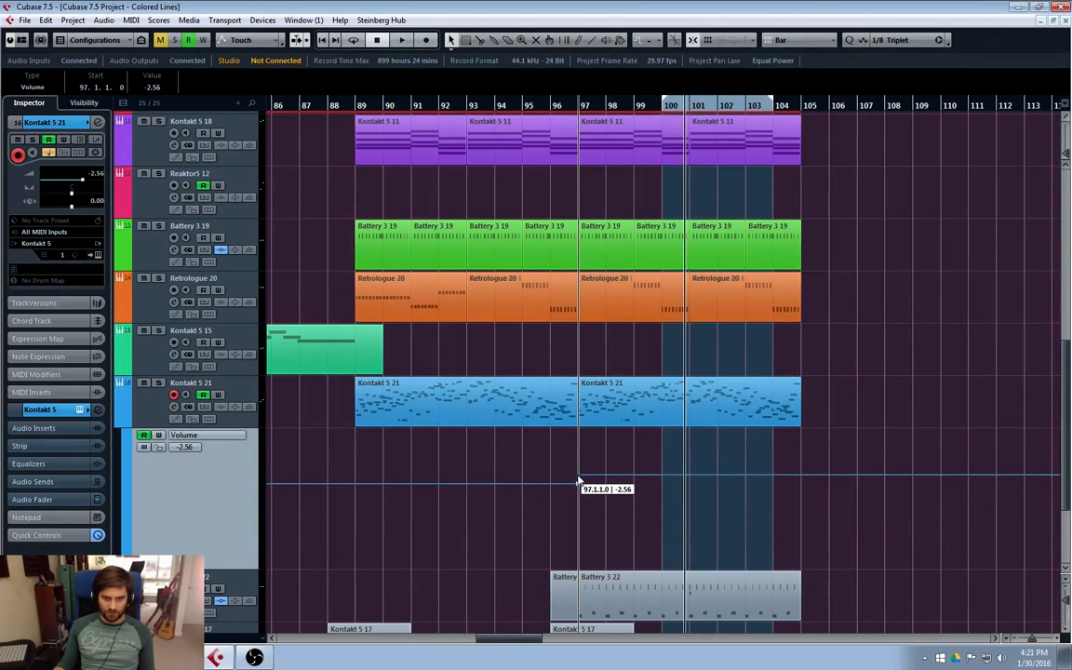
left_click(120, 421)
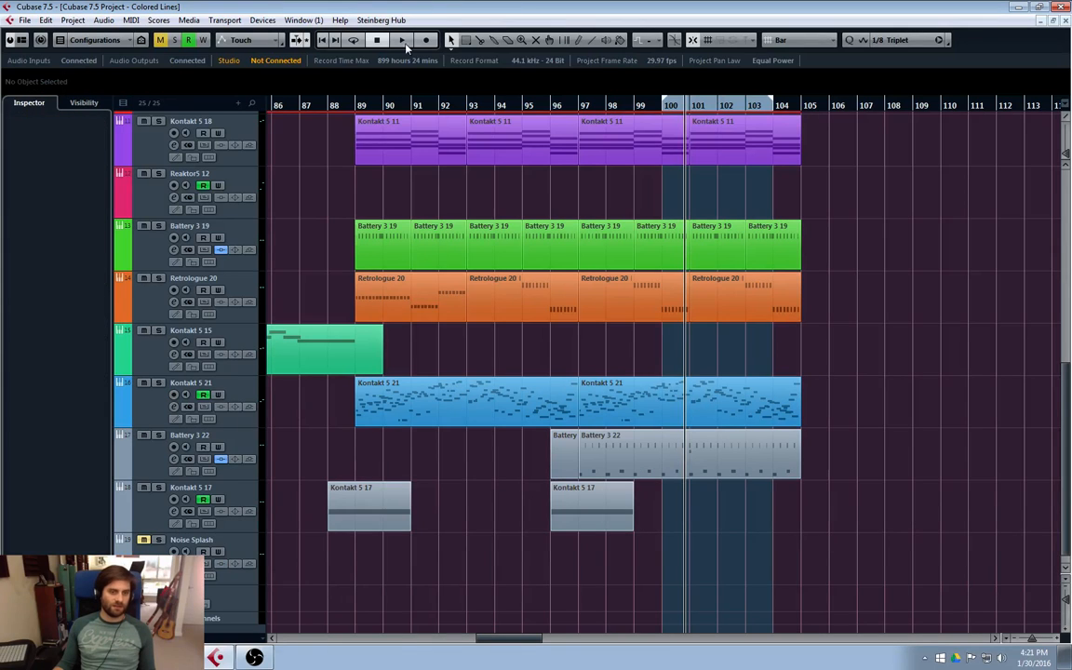
left_click(357, 106)
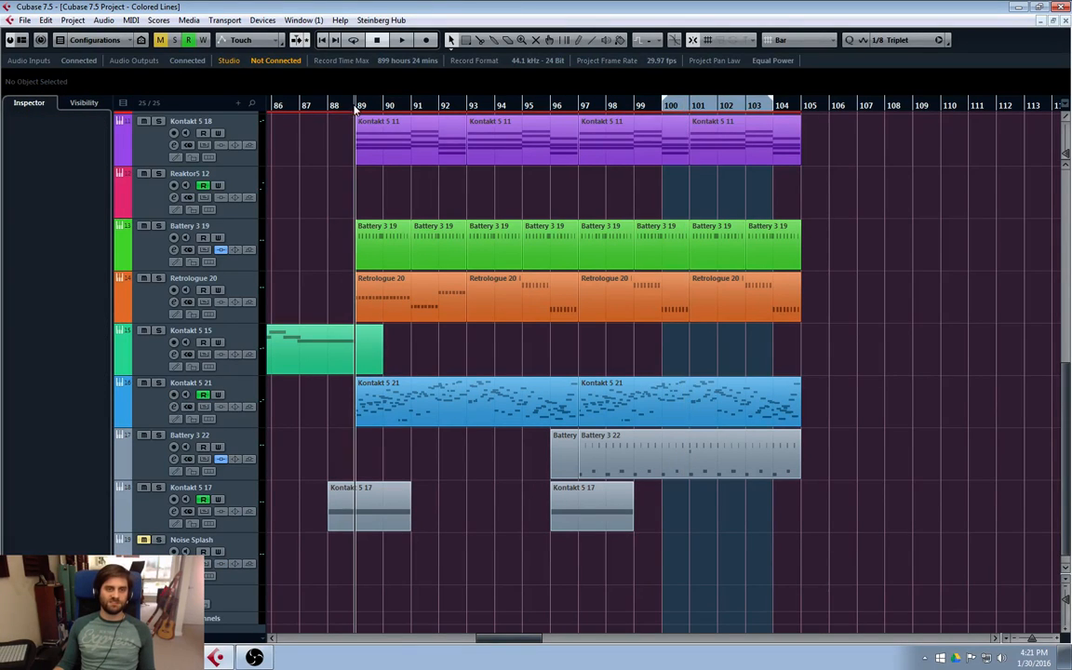
key("space")
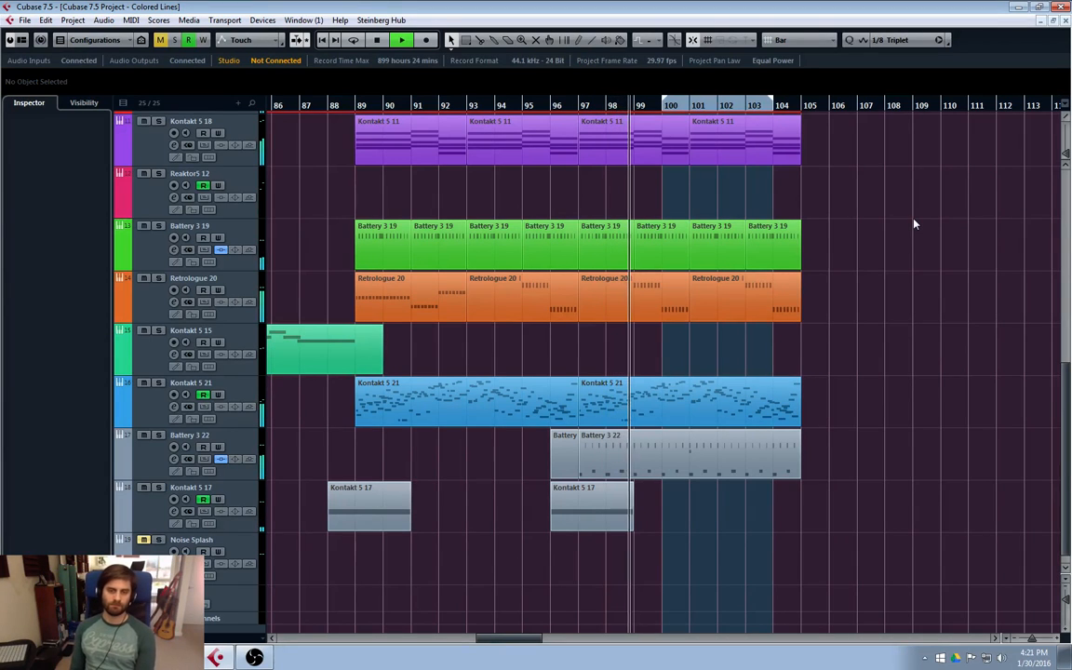
- Show the Massive 05 volume automation lane, make it taller, and enable automation reading for it
scroll(703, 368, "up", 5)
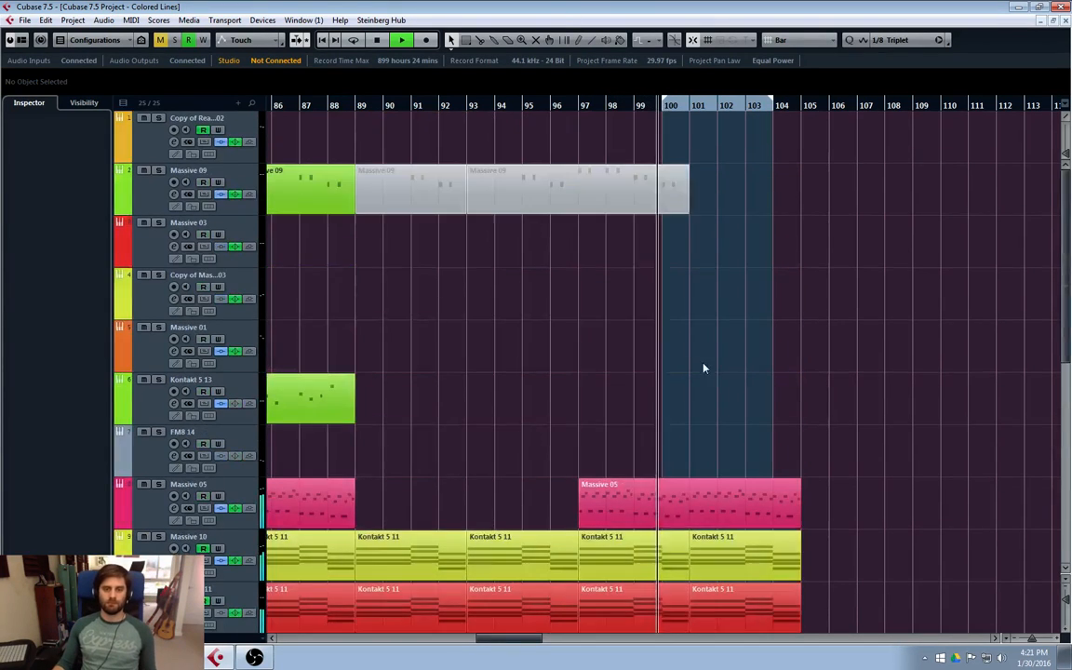
left_click(123, 373)
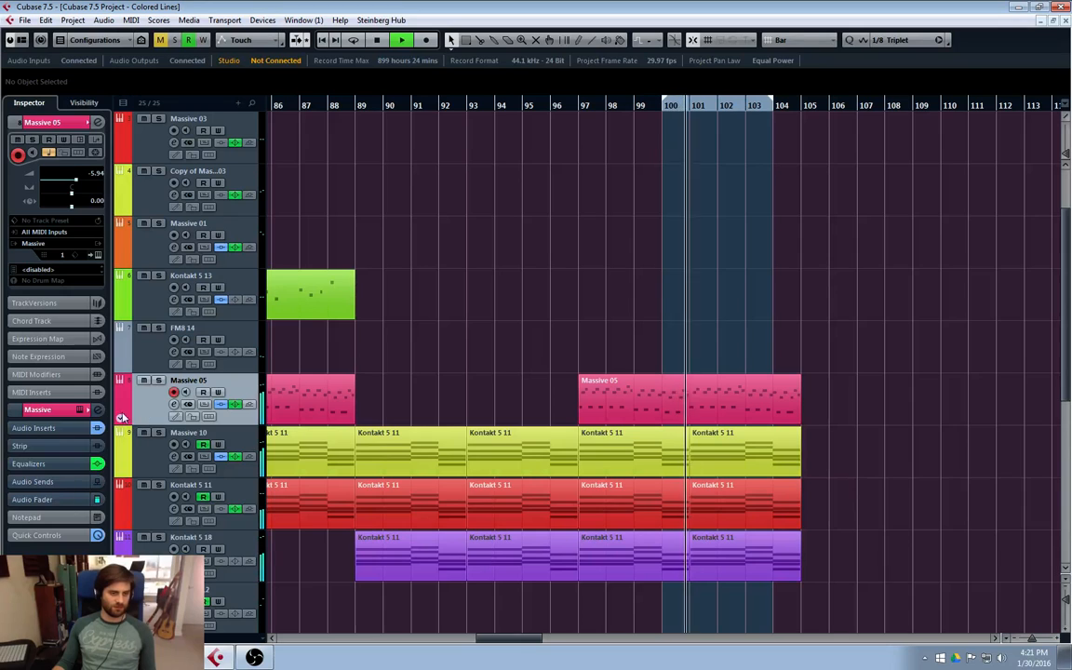
left_click(120, 421)
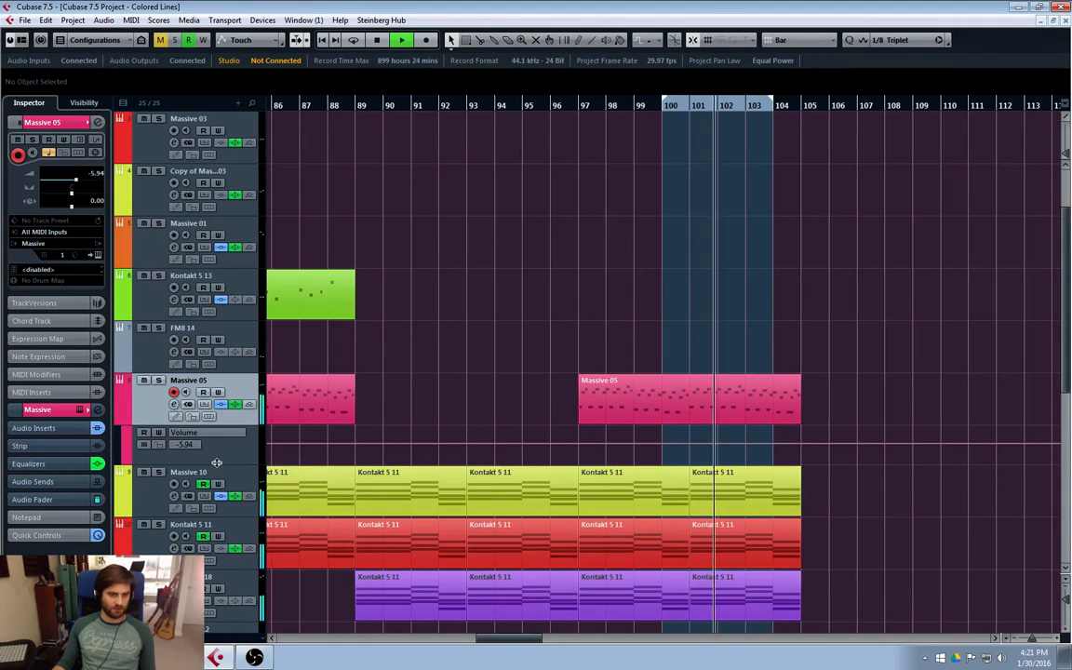
left_click_drag(219, 462, 225, 536)
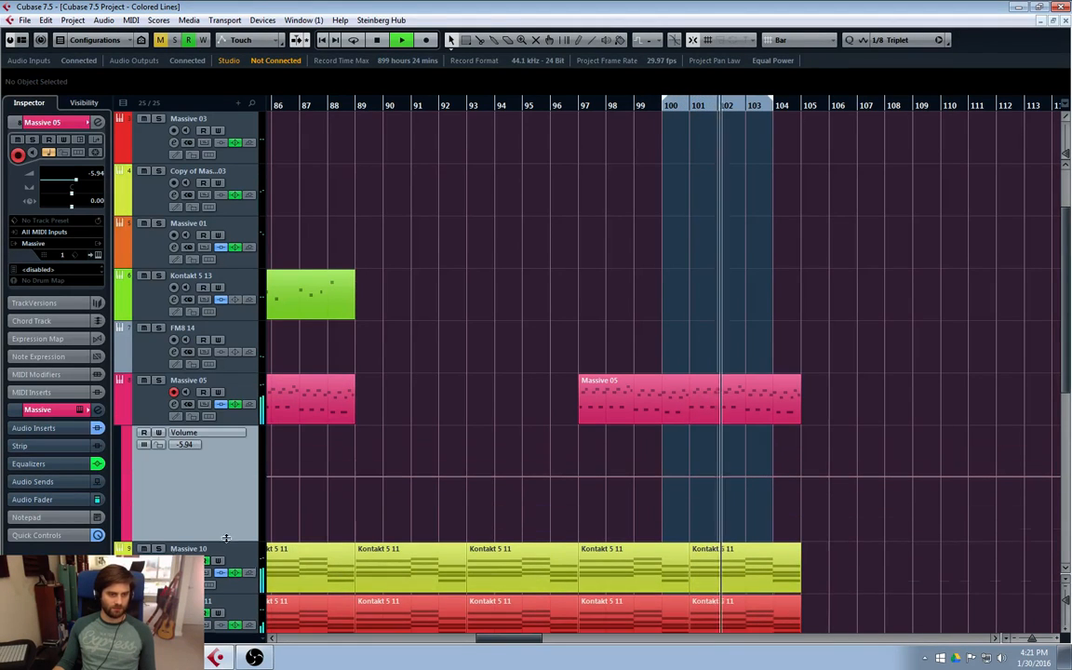
left_click(540, 475)
left_click(144, 433)
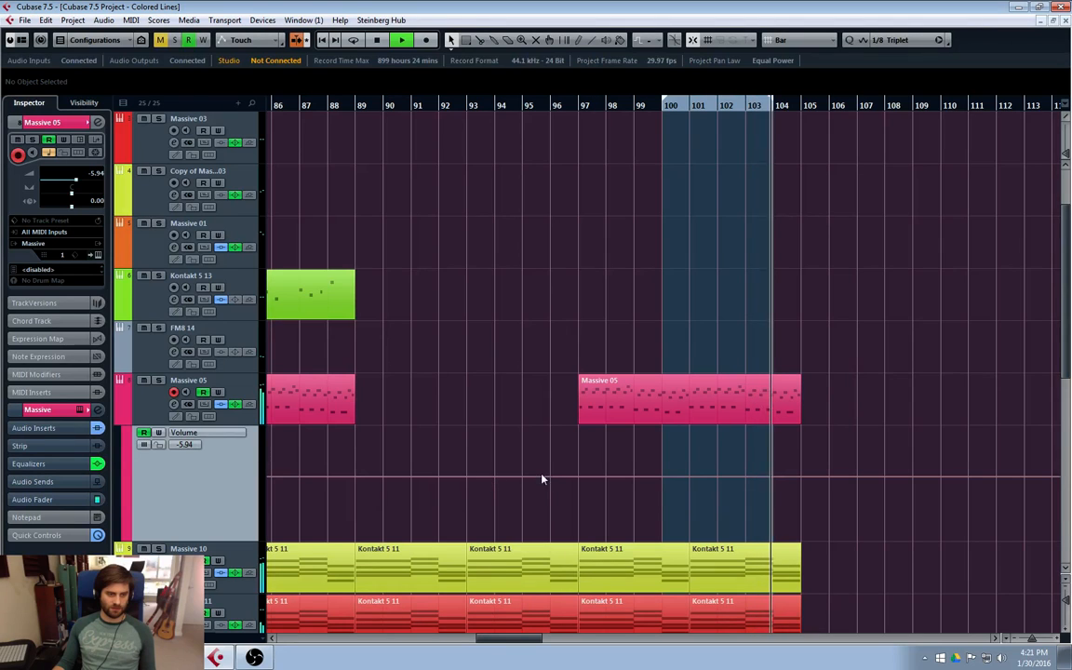
- Ramp the Massive 05 volume up from bar 95 to -2.39 at bar 97, checking it in playback from bar 94
left_click(526, 476)
left_click_drag(578, 478, 584, 471)
left_click(501, 107)
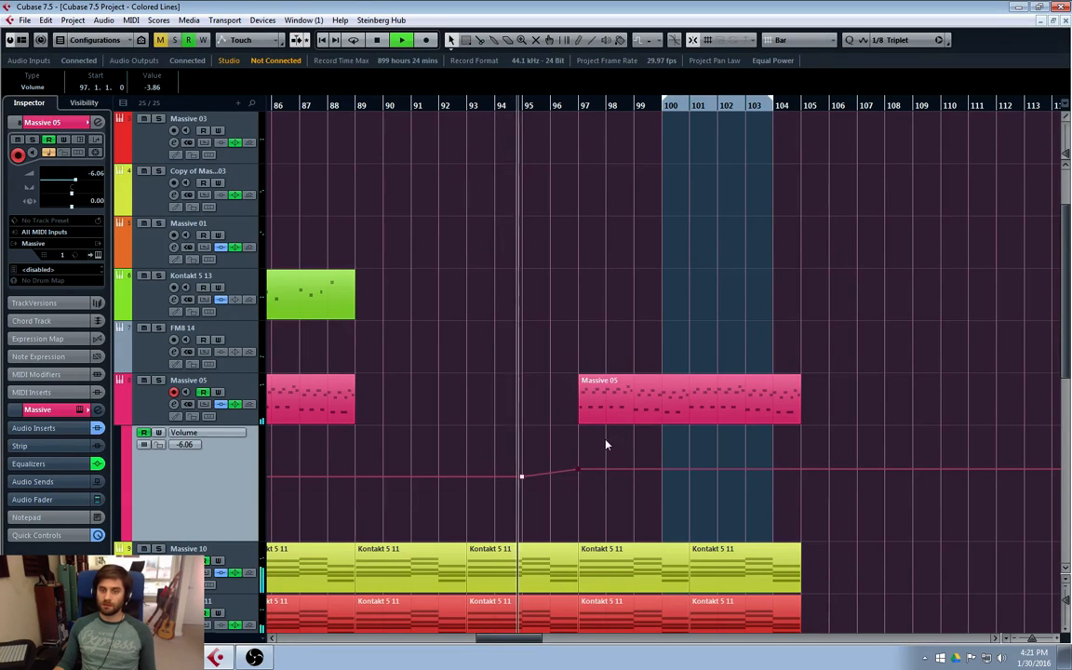
left_click_drag(579, 469, 574, 468)
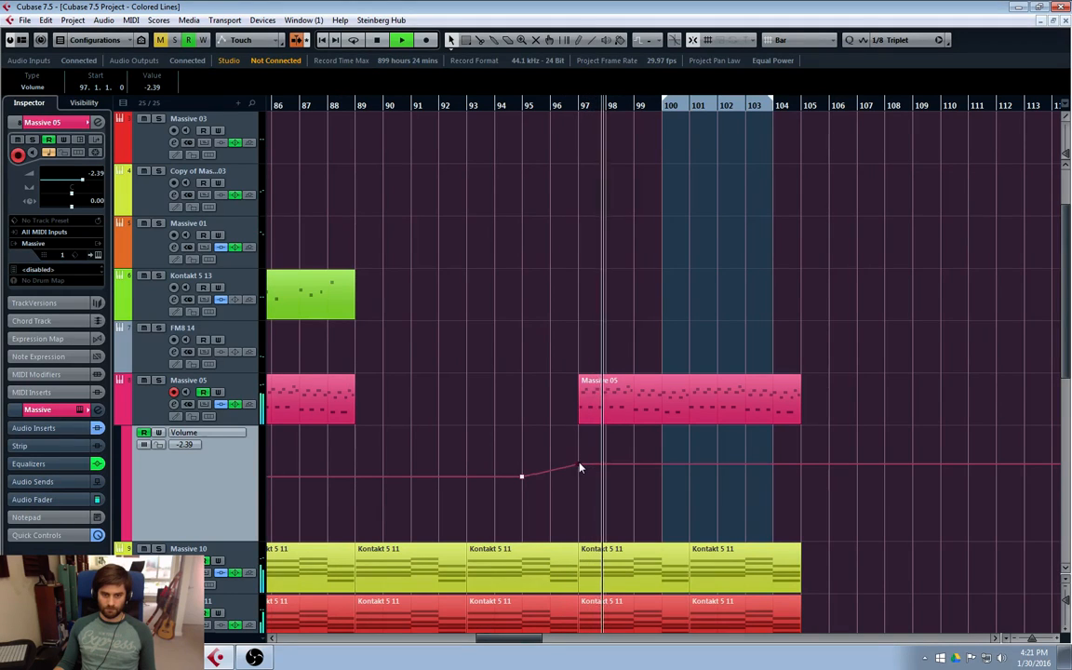
- Hide the Massive 05 automation lane and listen through the end of the section at bar 105
left_click(120, 418)
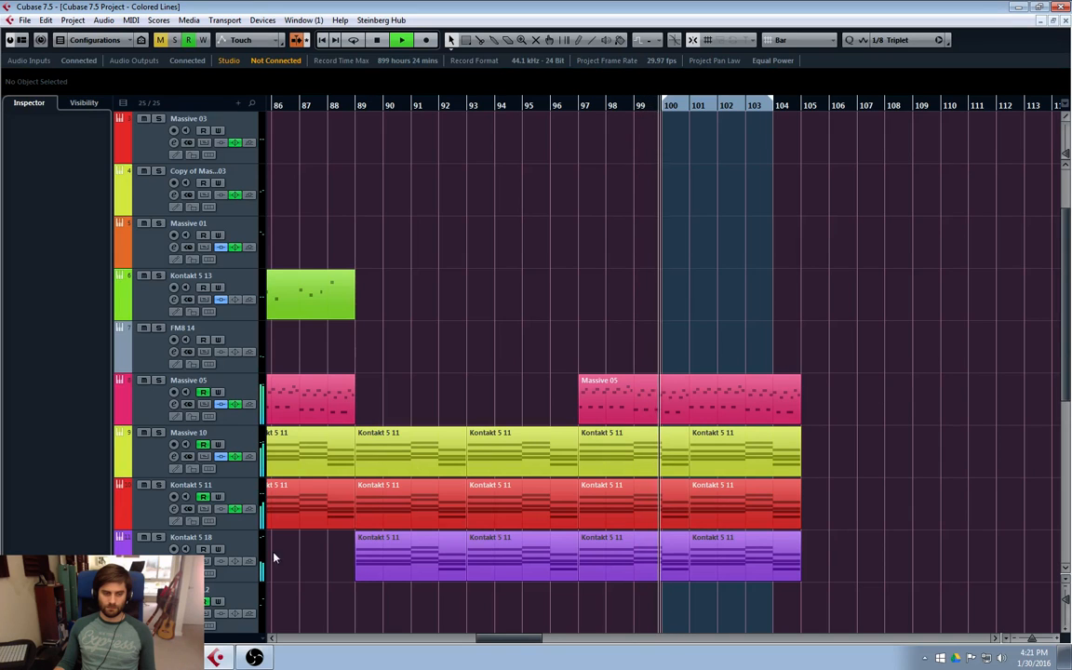
scroll(927, 477, "down", 8)
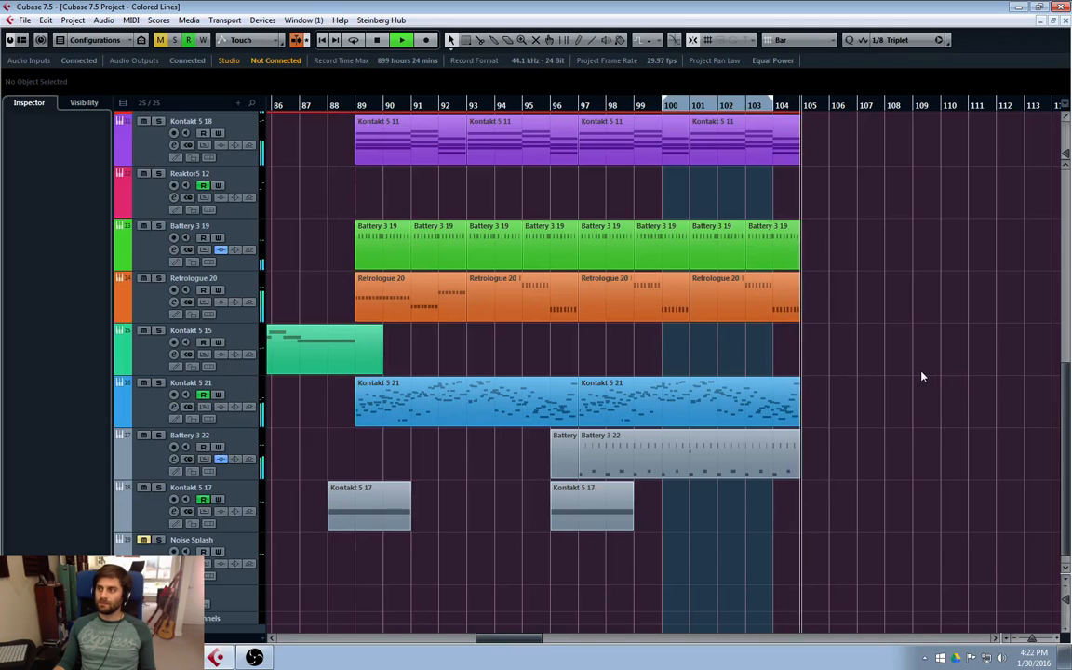
key("space")
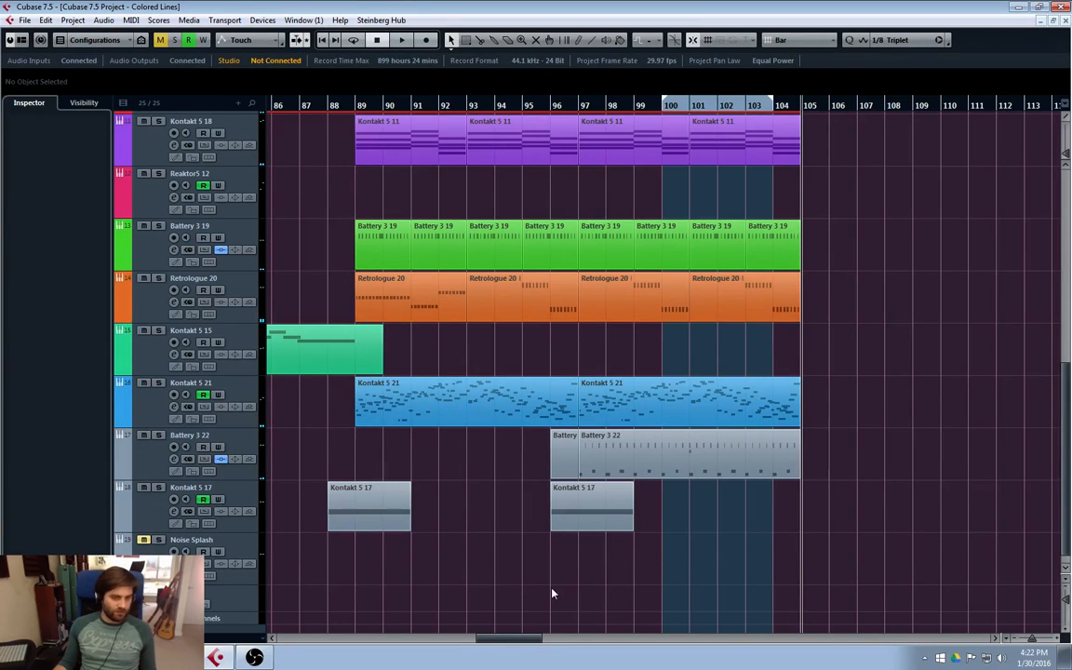
- Select the Kontakt 5 15 track for recording and play the arrangement from bar 96 to rehearse a melody
scroll(552, 592, "left", 5)
left_click(149, 361)
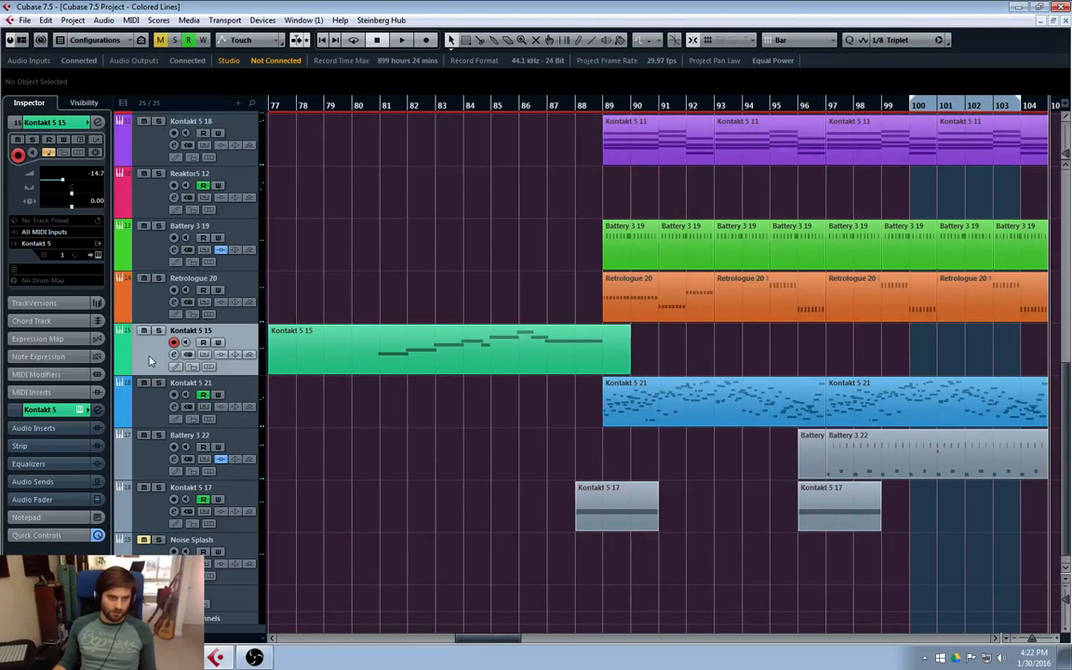
left_click(801, 106)
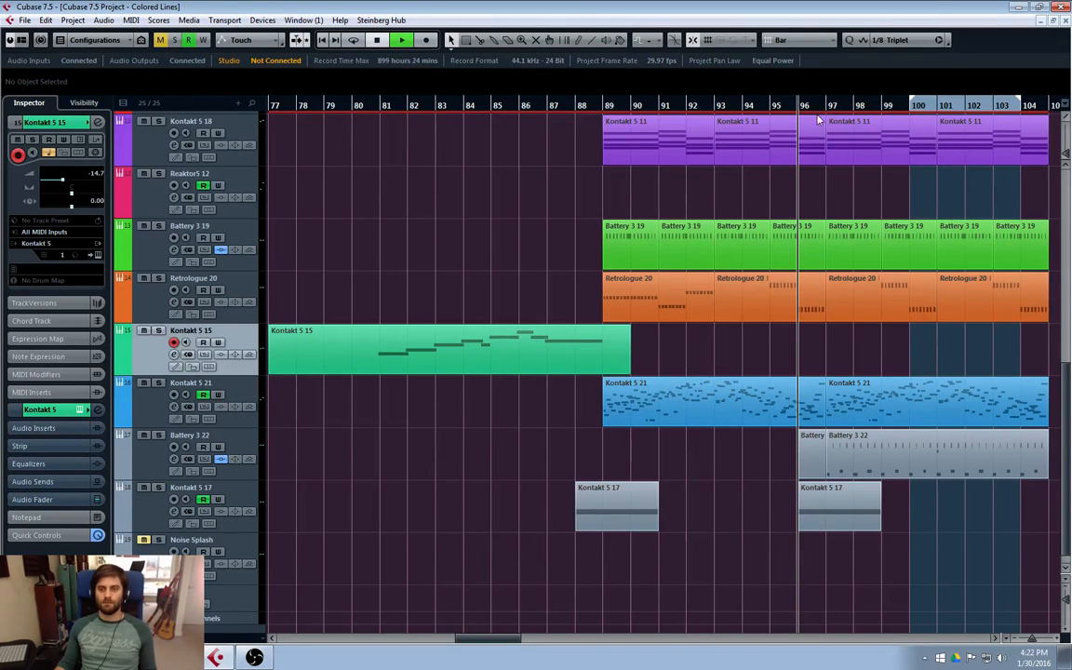
key("space")
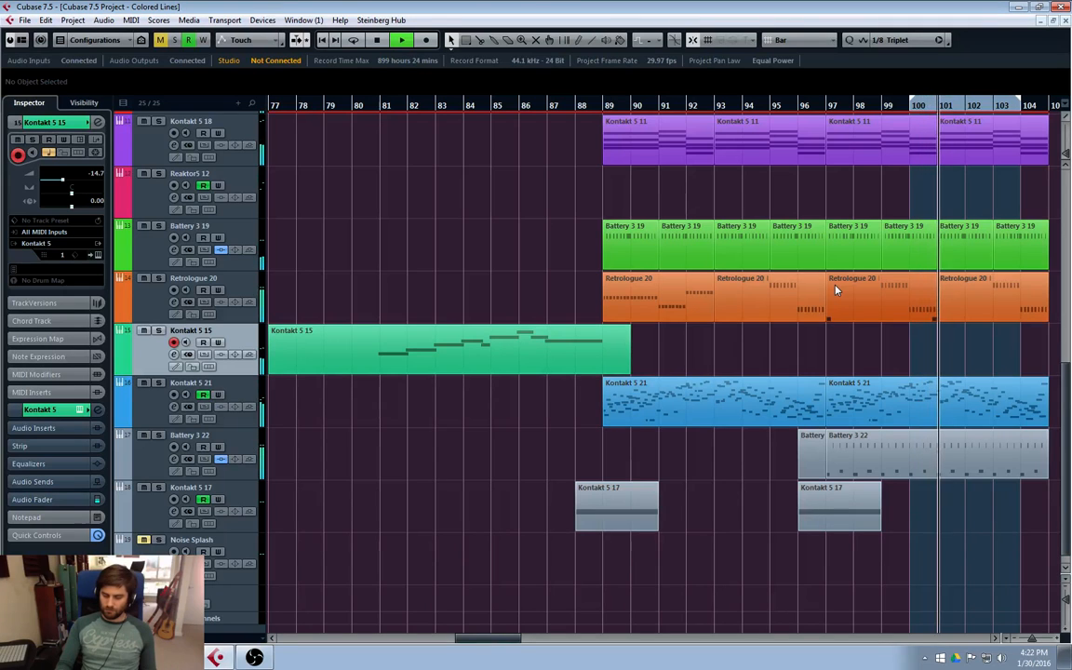
left_click(785, 149)
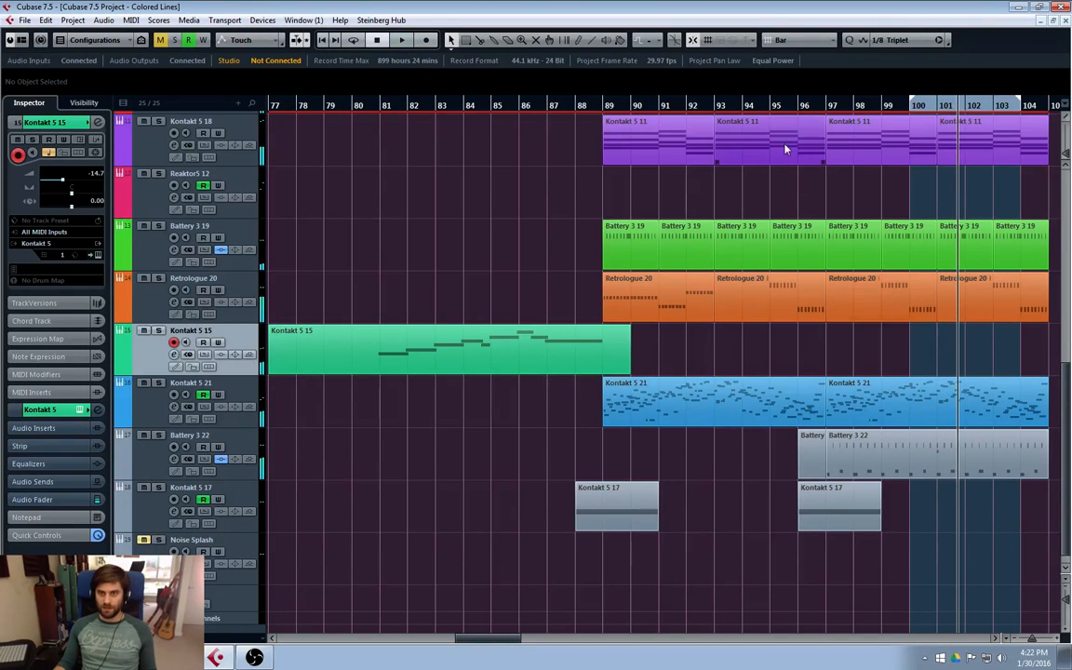
left_click(772, 105)
key("KP_Multiply")
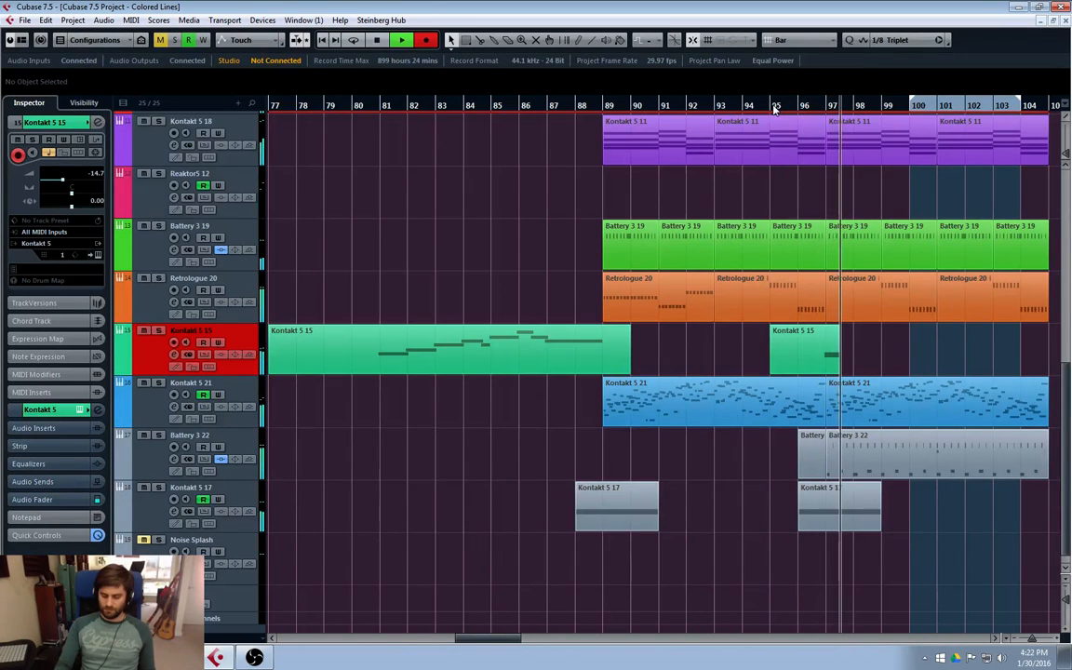
key("space")
key("Delete")
- Record a new Kontakt 5 15 melody from bar 95 until past bar 105
left_click(767, 109)
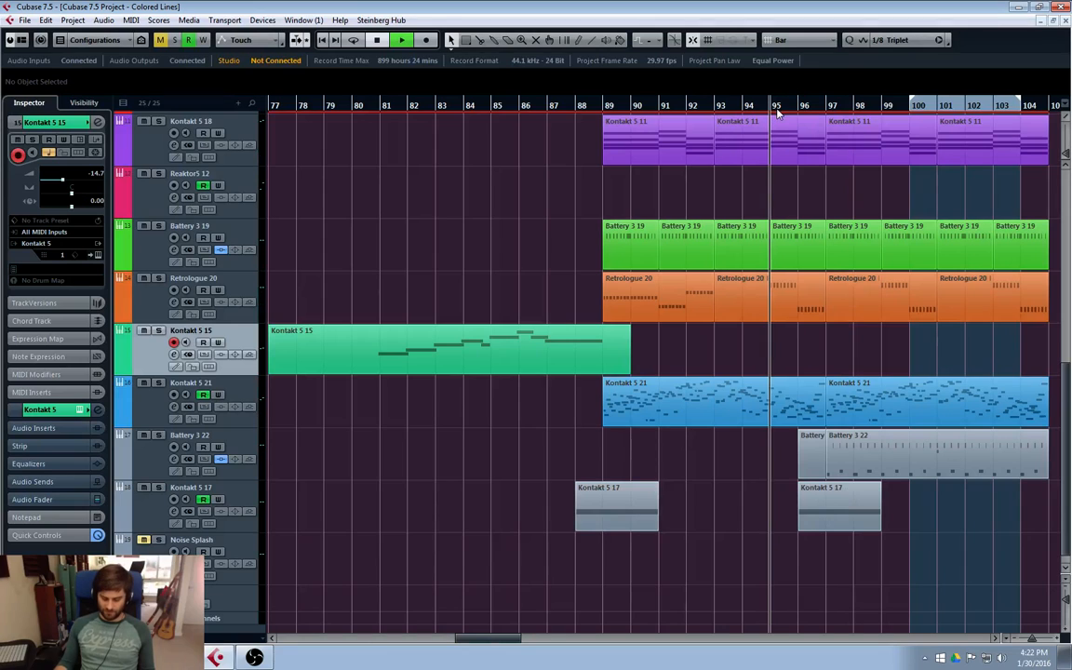
key("KP_Multiply")
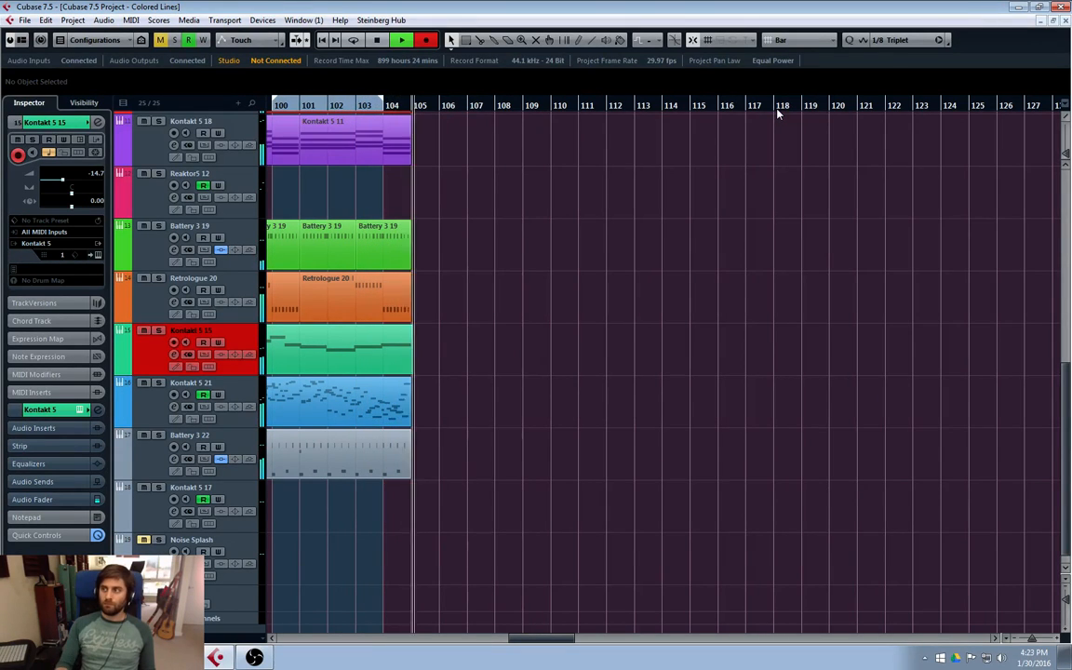
key("space")
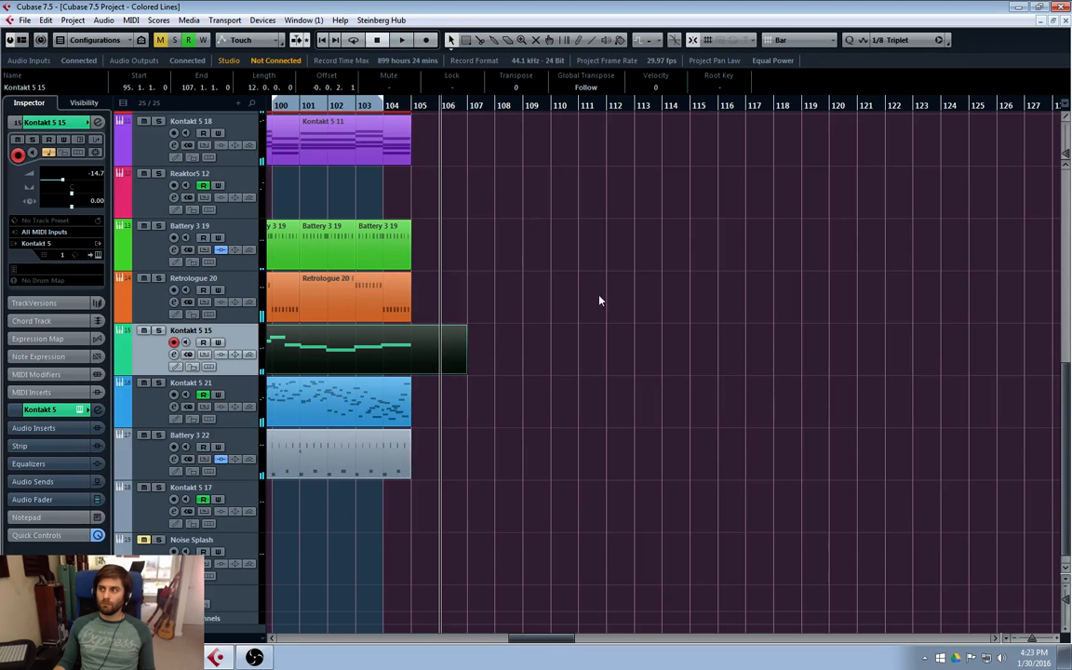
- Play back the newly recorded Kontakt 5 15 melody from bar 96
left_click_drag(544, 641, 518, 640)
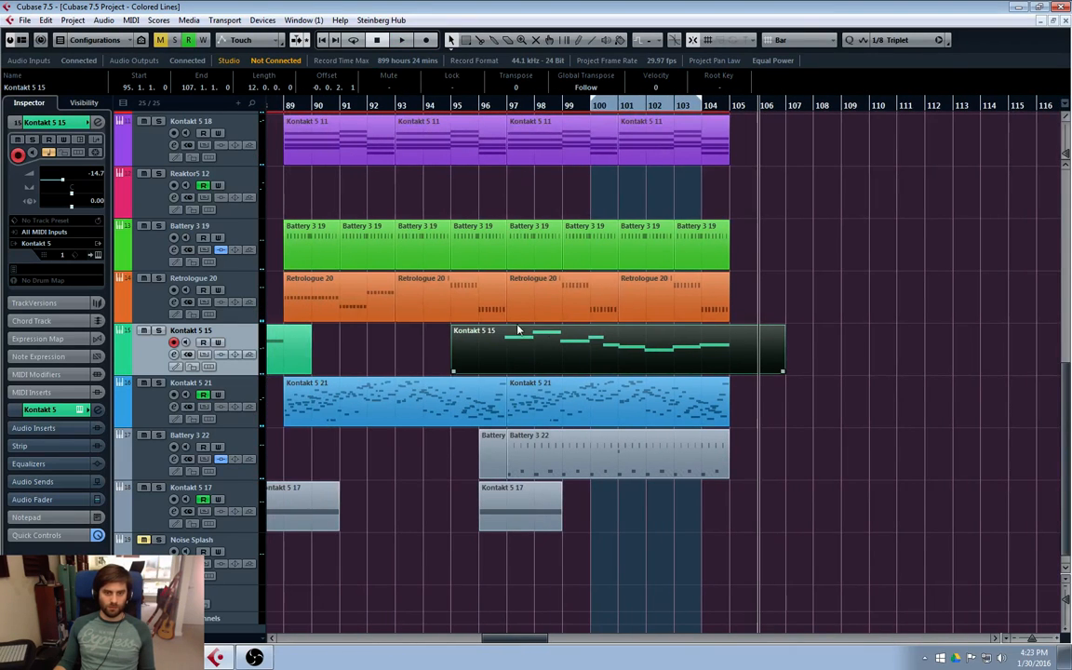
left_click(489, 105)
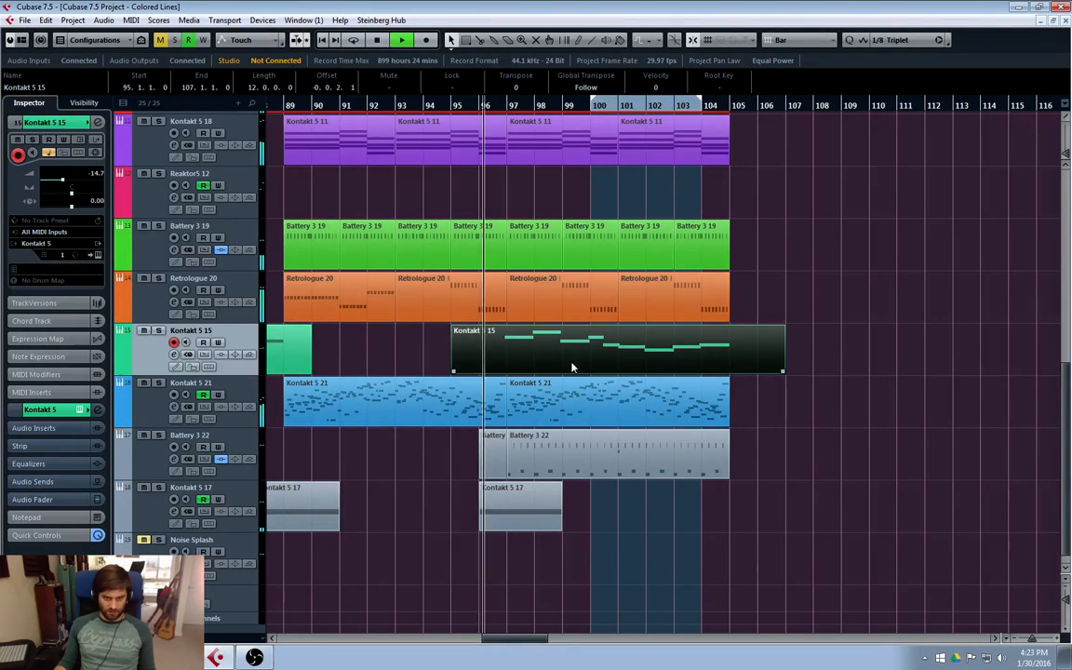
left_click(549, 308)
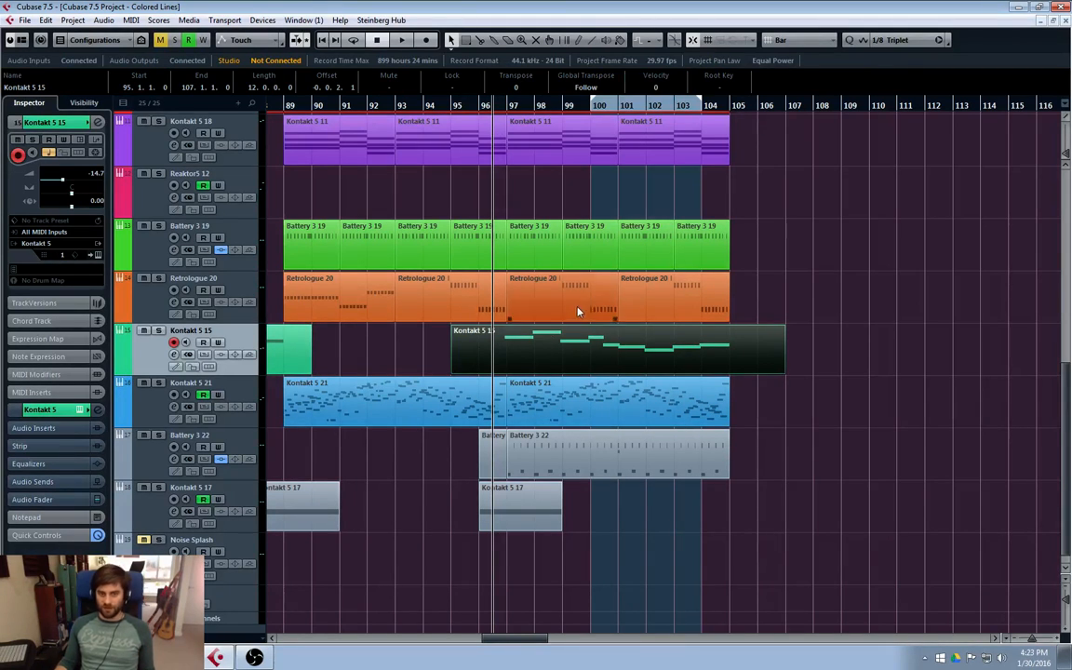
key("space")
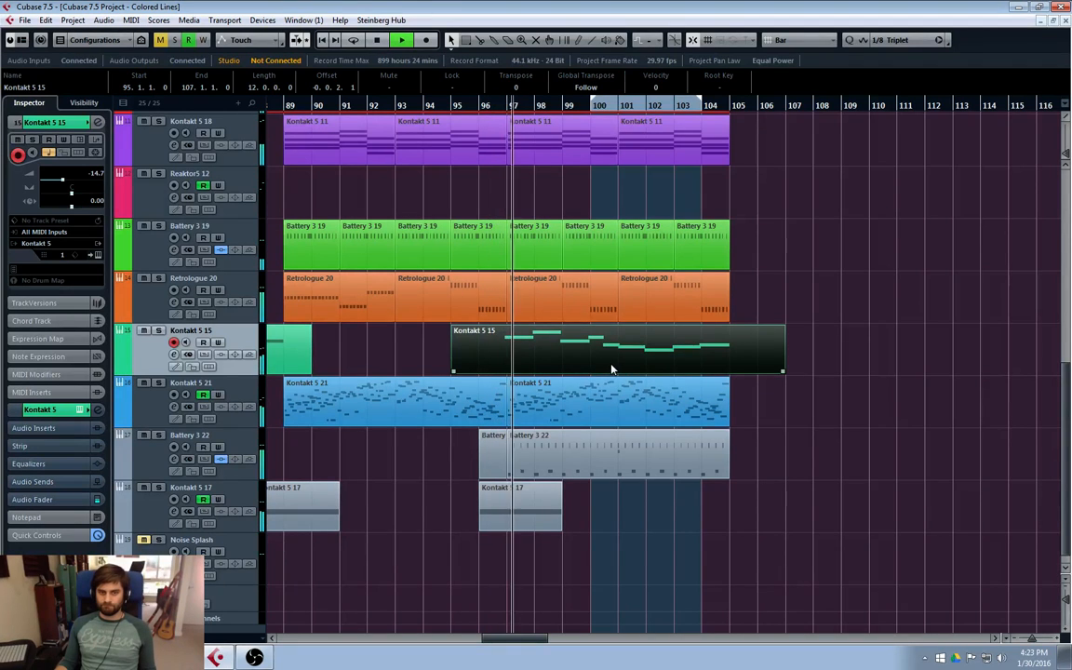
- In the new Kontakt 5 15 part, remove the C#3 note at bar 101 and extend the B2 note's start to just before bar 101
double_click(618, 366)
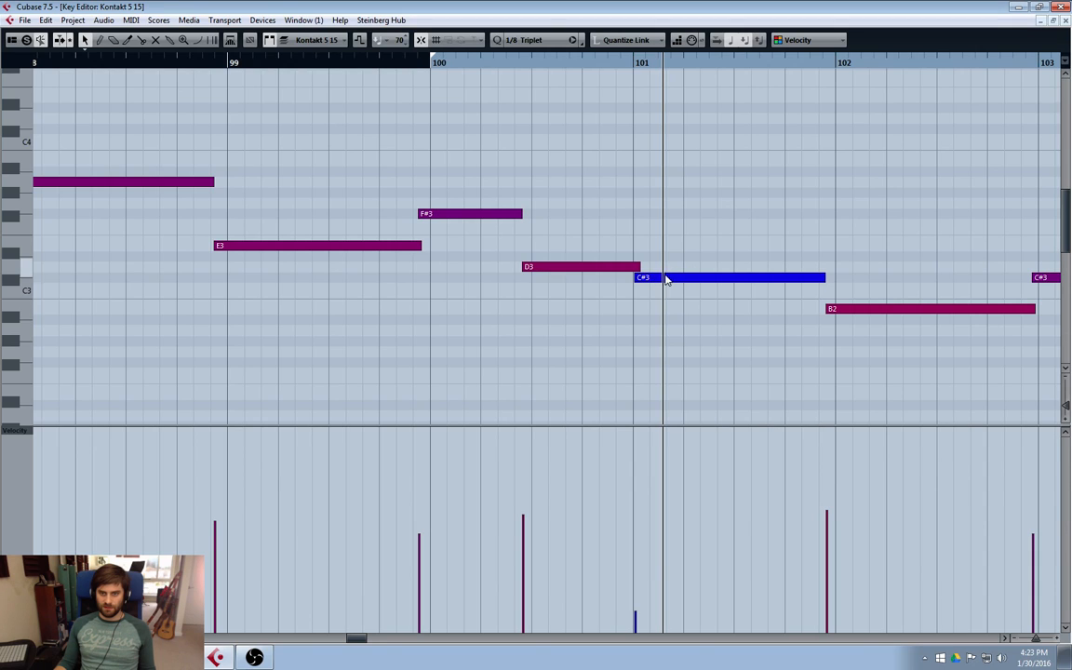
left_click_drag(668, 287, 664, 308)
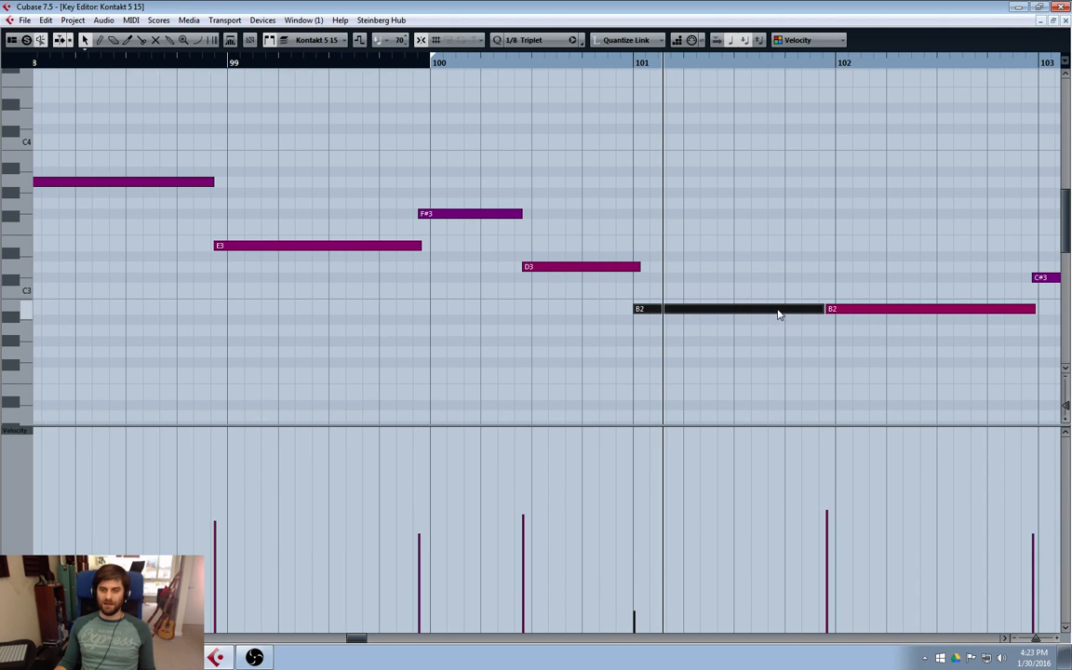
key("Delete")
left_click_drag(826, 312, 639, 308)
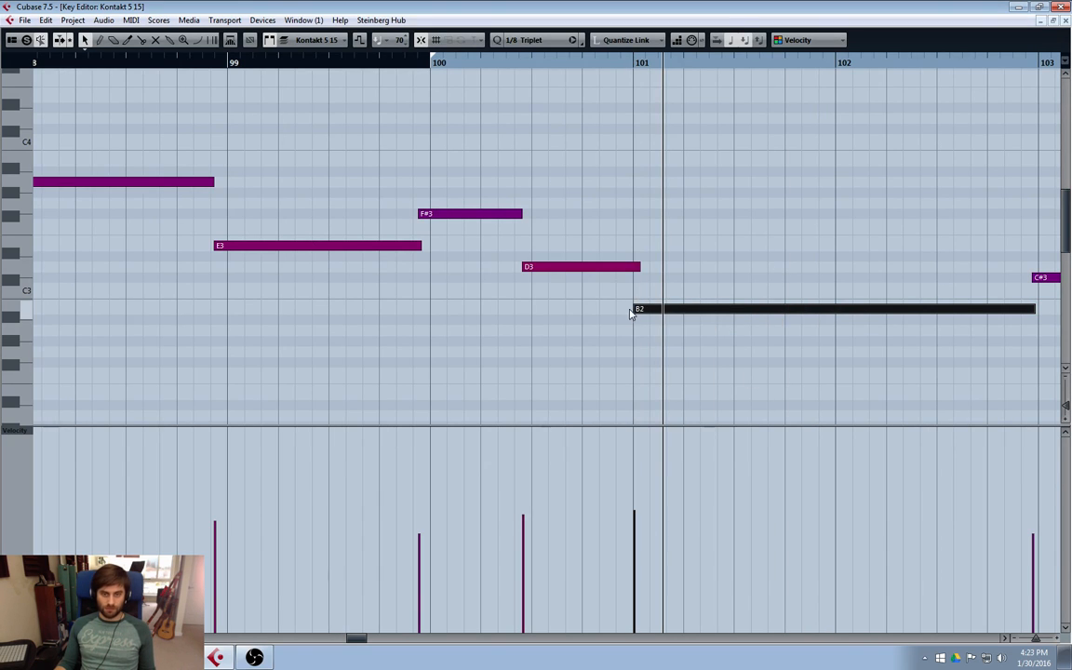
left_click_drag(633, 310, 626, 309)
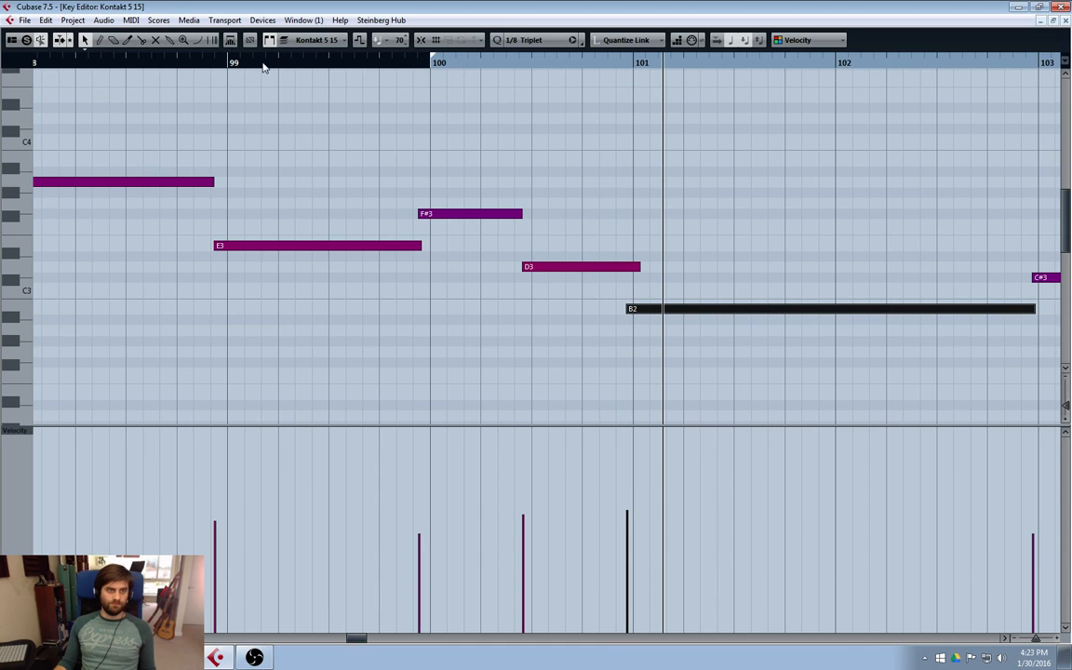
left_click(1059, 20)
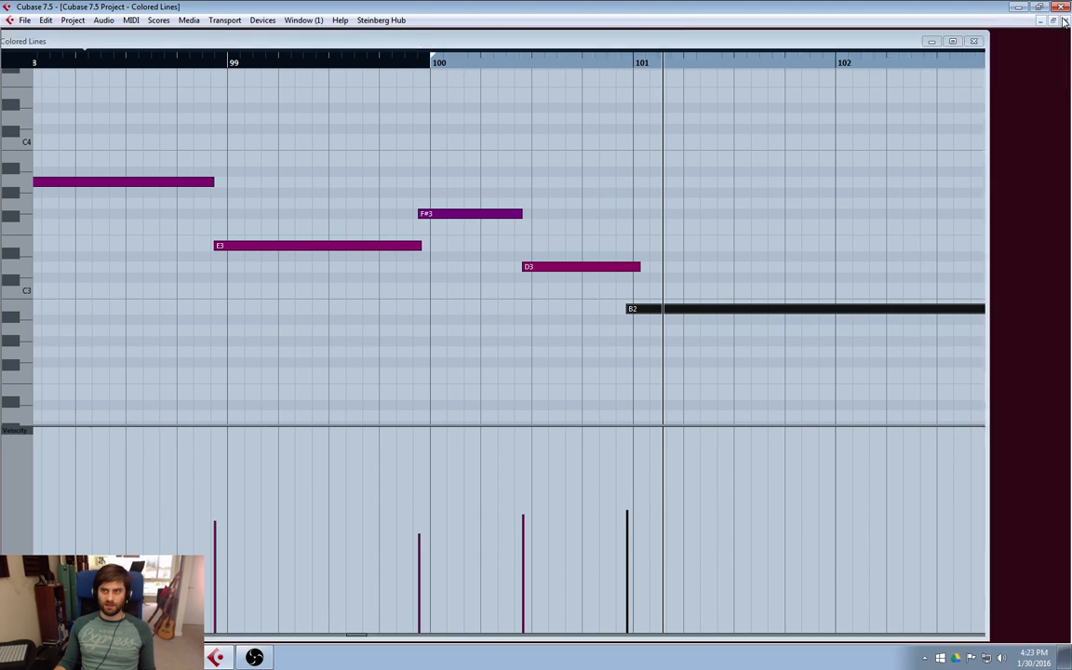
- Play from bar 96, show the Kontakt 5 15 volume lane with automation reading enabled, and raise the volume to -11.4 at bar 95
left_click(480, 107)
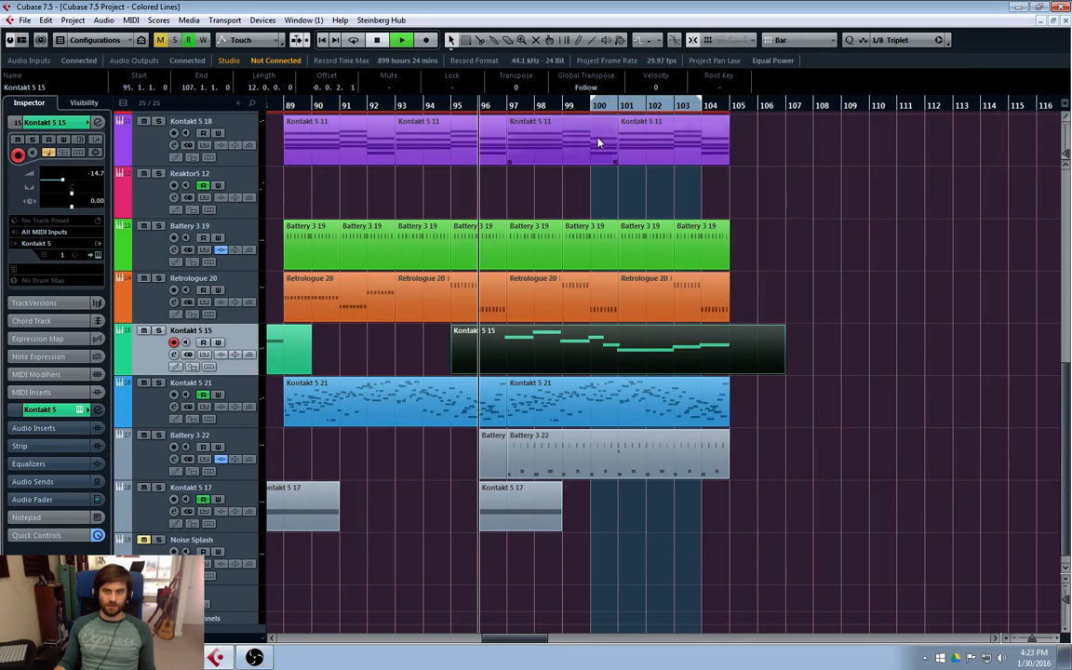
key("space")
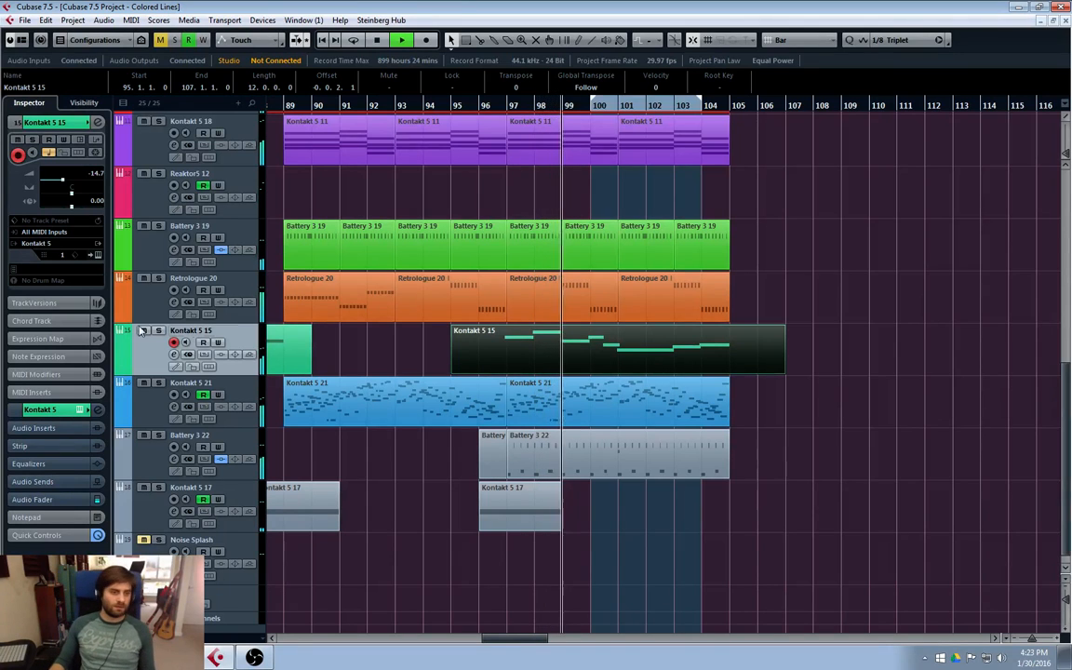
left_click(118, 372)
left_click(203, 343)
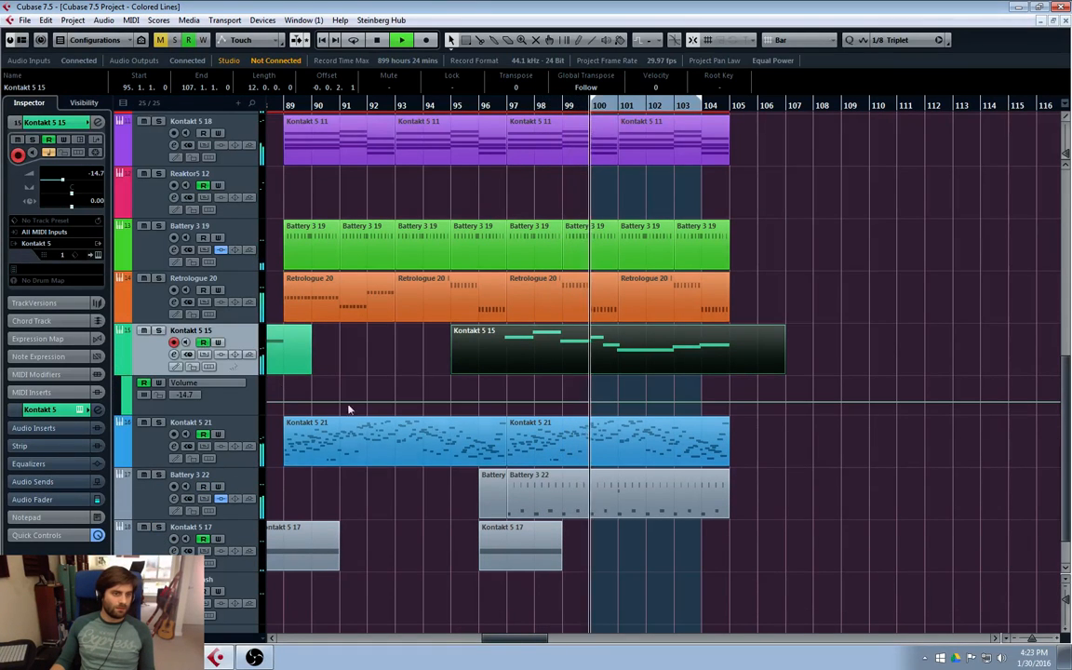
left_click_drag(412, 403, 454, 472)
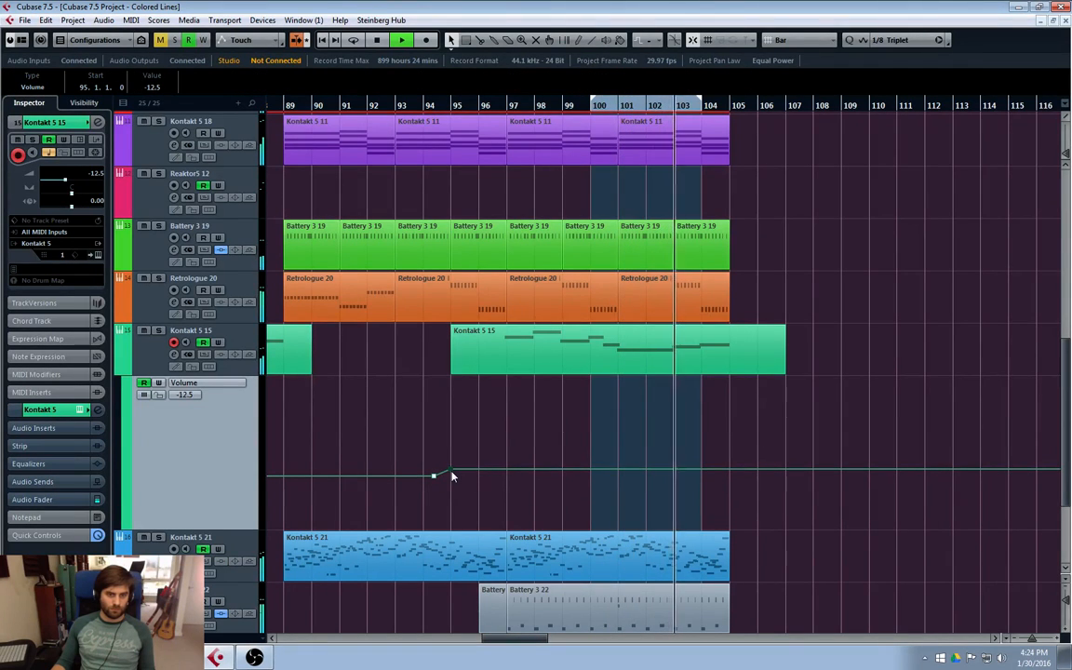
left_click_drag(454, 471, 453, 468)
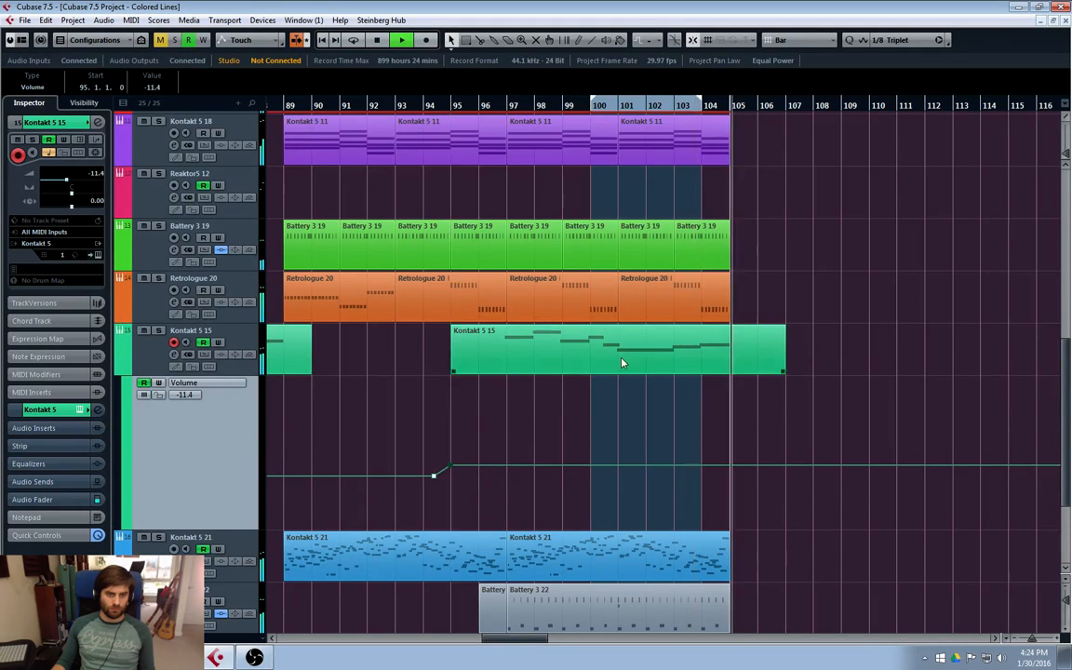
- Slightly raise the velocity of the B2 note just before bar 101 in the Kontakt 5 15 part and close the editor
double_click(569, 314)
left_click_drag(385, 640, 354, 641)
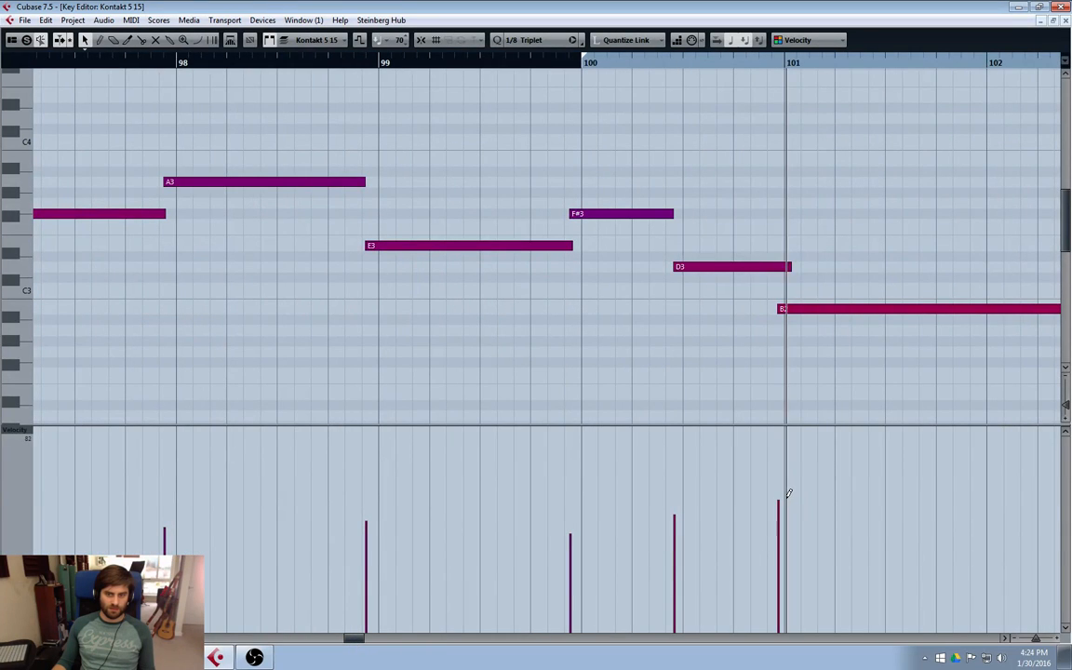
left_click(1066, 20)
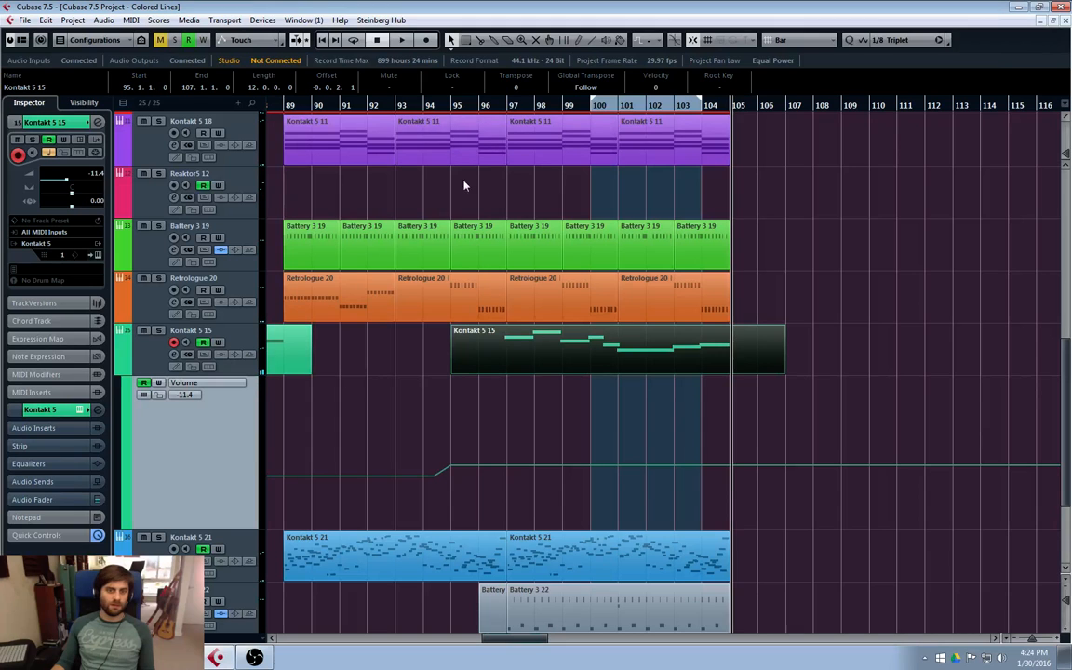
- Play the section from bar 93 to just past bar 105, and hide the Kontakt 5 15 automation lane
left_click(398, 107)
key("space")
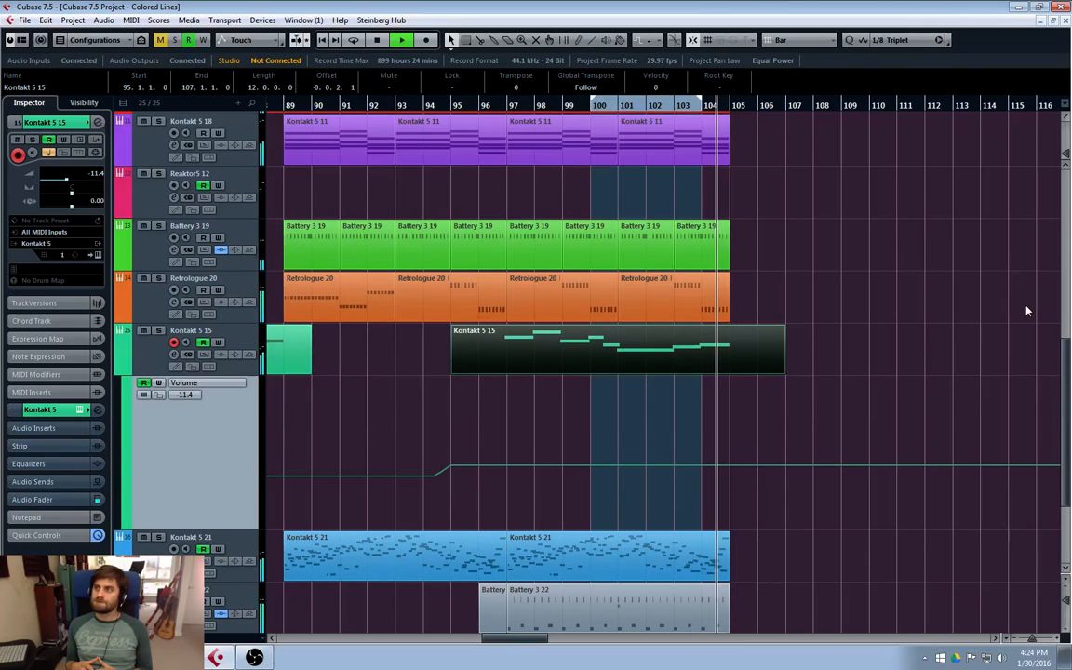
key("space")
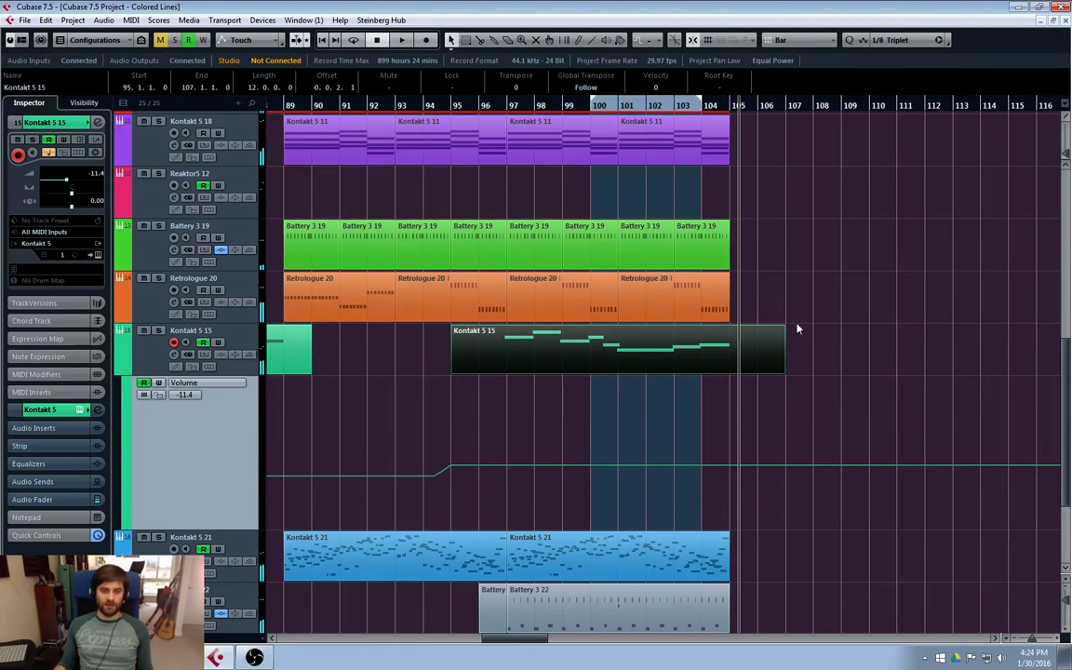
left_click(119, 367)
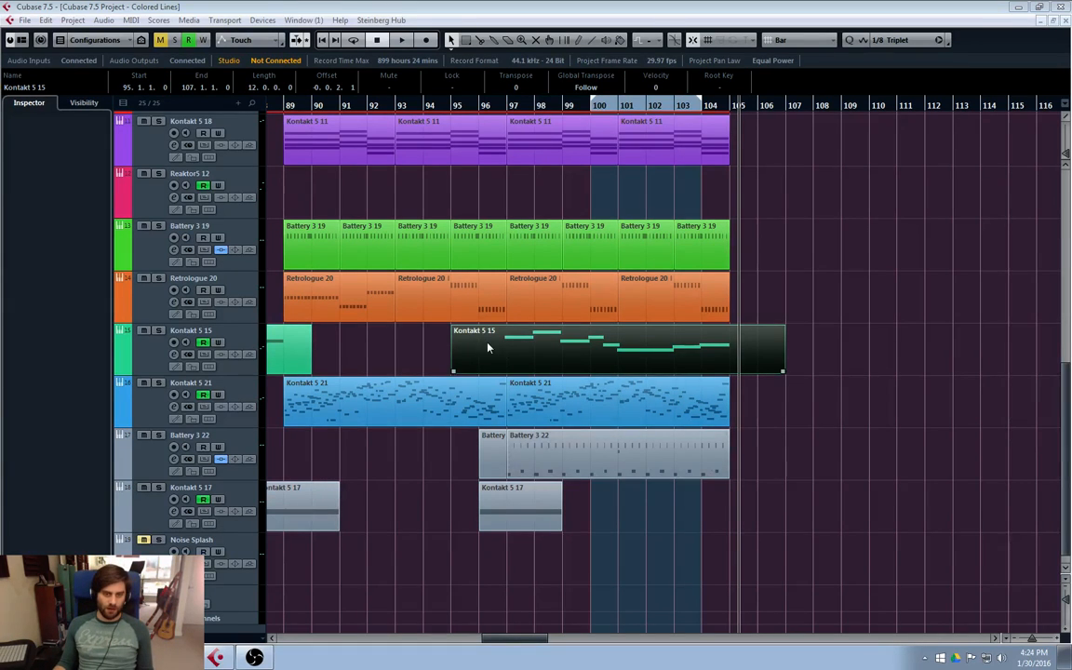
- Select the Battery 3 22 part at bar 96, solo its track, and audition it from bar 97 and from bar 101
left_click(492, 455)
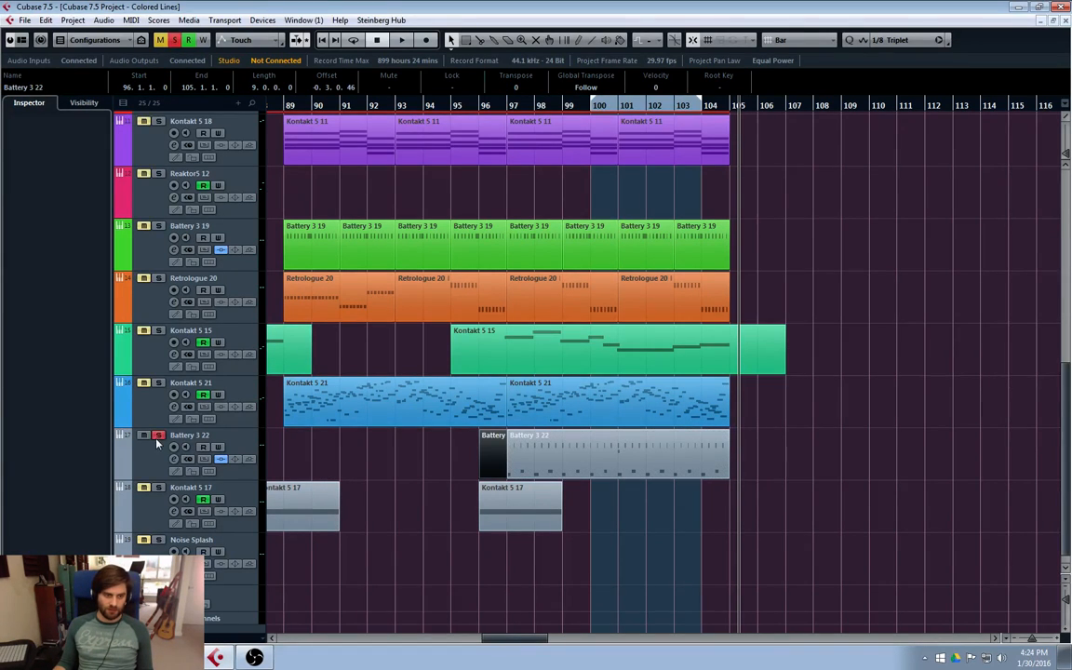
left_click(511, 108)
key("space")
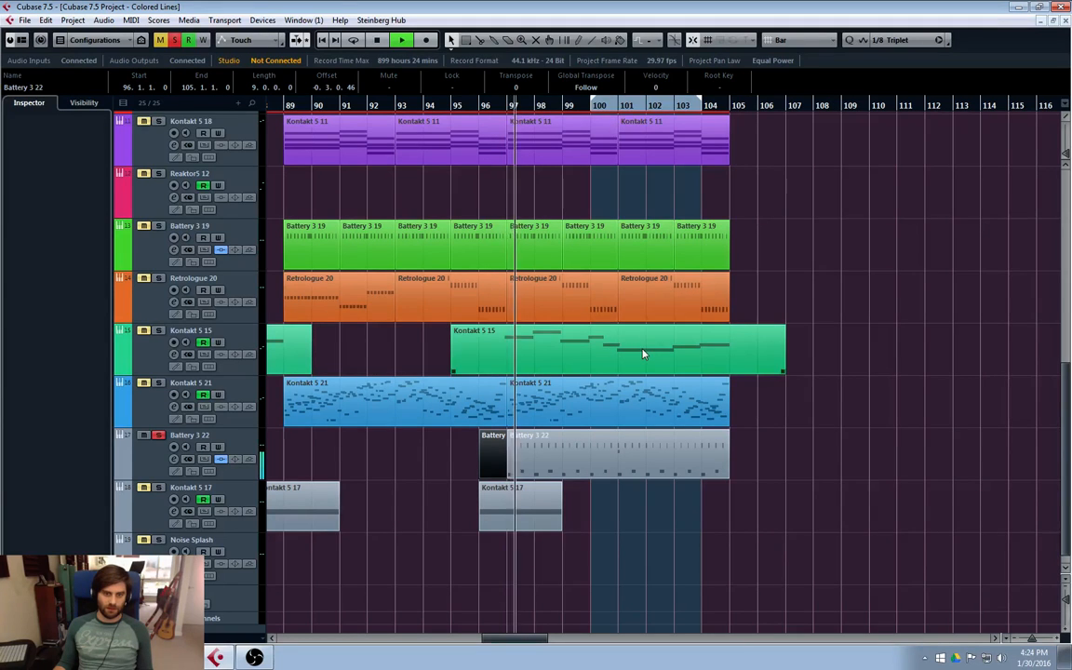
double_click(621, 106)
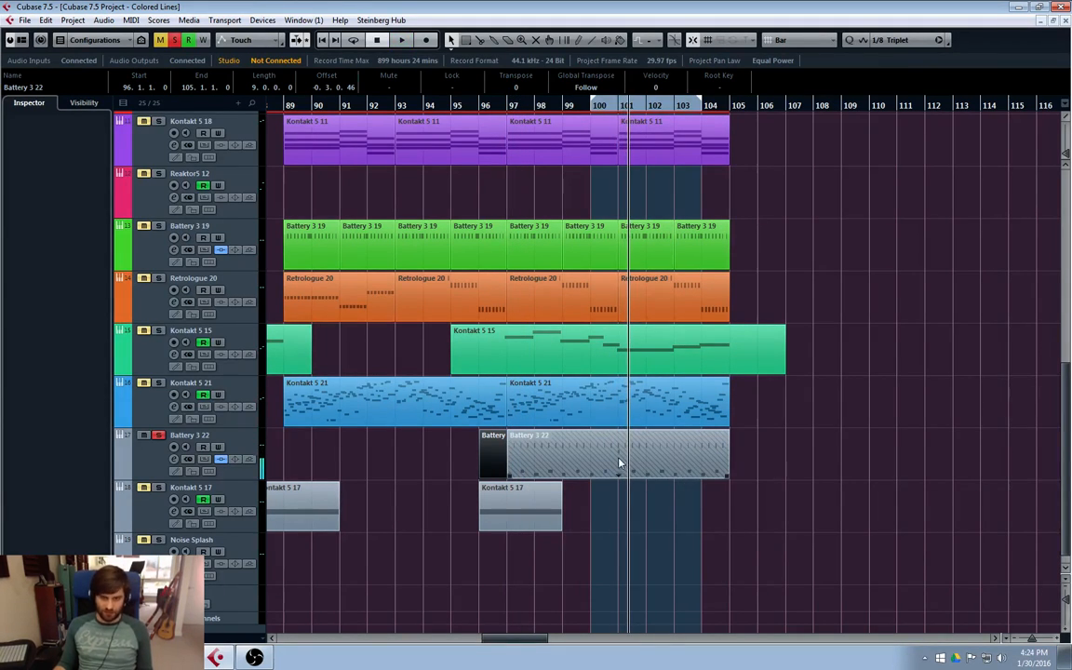
- Glue the Battery 3 22 part at bar 96 to the one starting at bar 97 and open the merged part for editing
key("4")
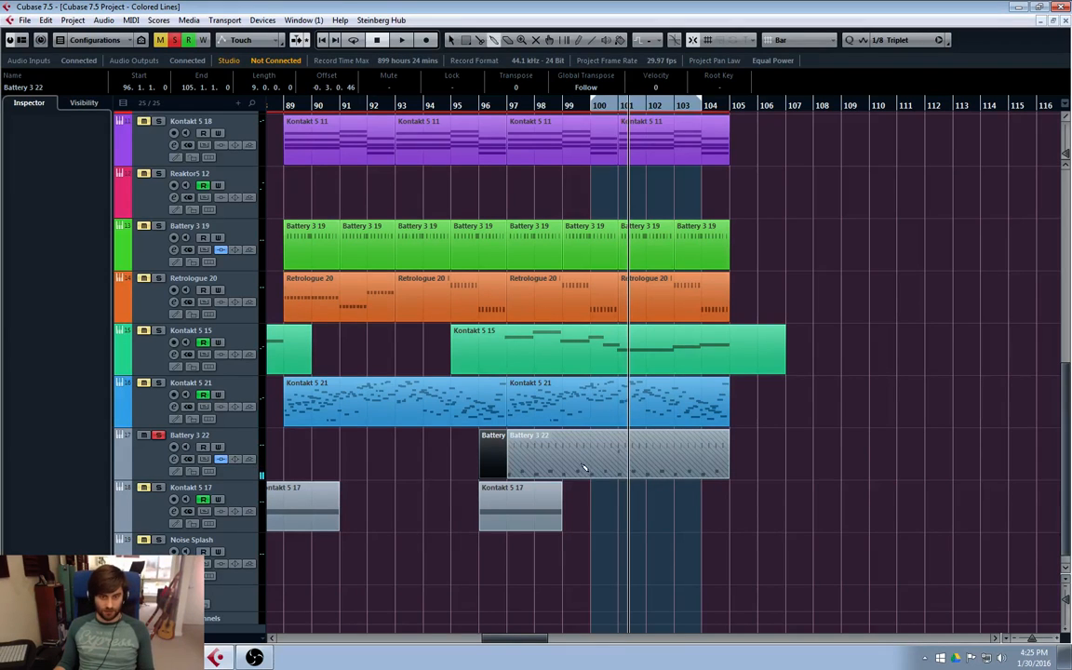
left_click(548, 461)
double_click(612, 462)
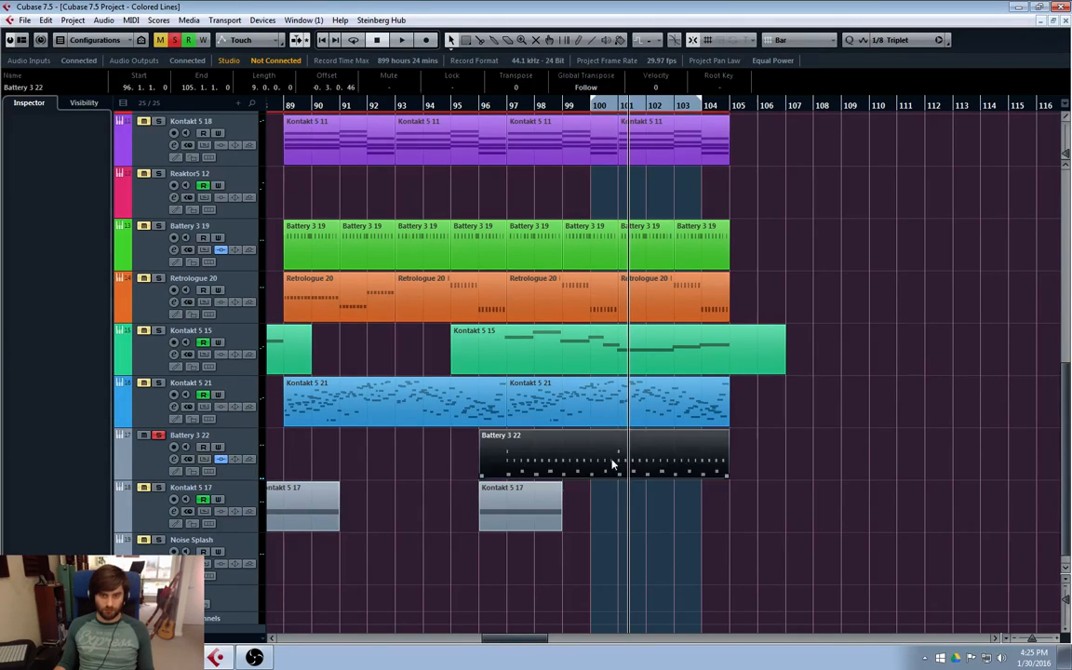
- Try the accent note at bar 101 of the Battery 3 22 part on several pitches, settle on F#3, and close the editor
left_click_drag(474, 161, 476, 139)
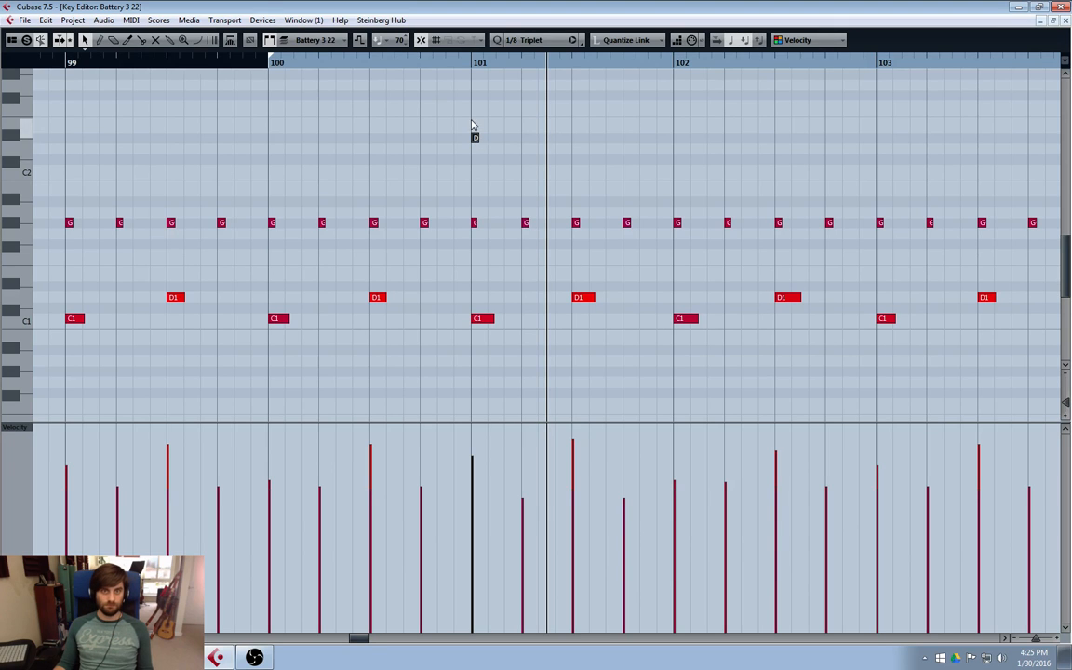
mouse_move(475, 140)
left_mouse_down()
mouse_move(478, 104)
mouse_move(474, 156)
left_mouse_up()
scroll(489, 186, "up", 5)
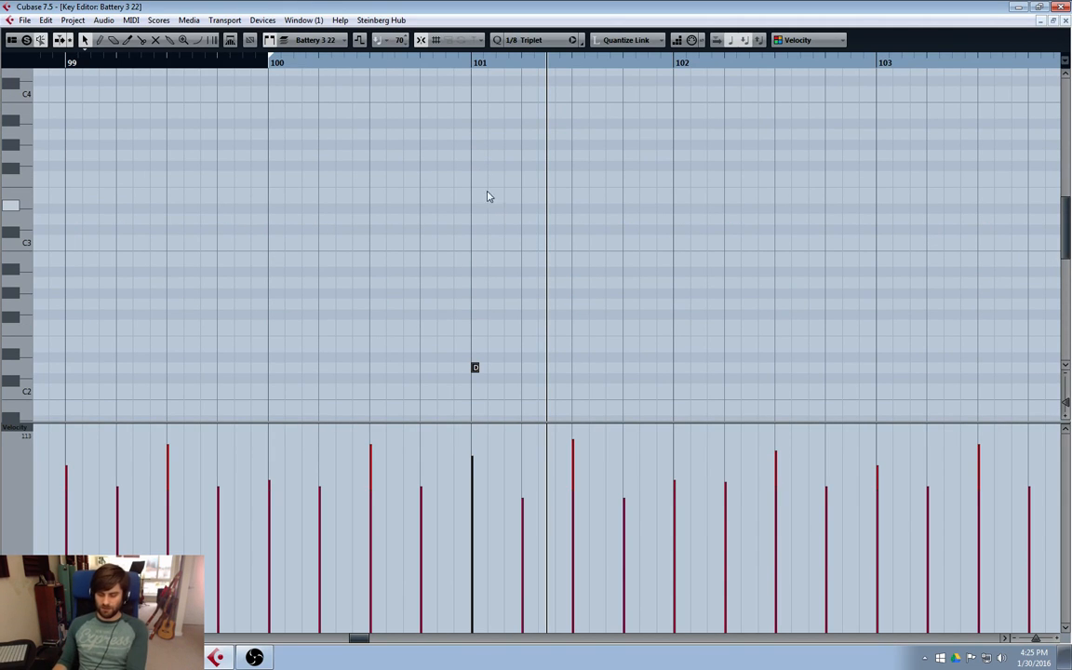
scroll(516, 286, "down", 3)
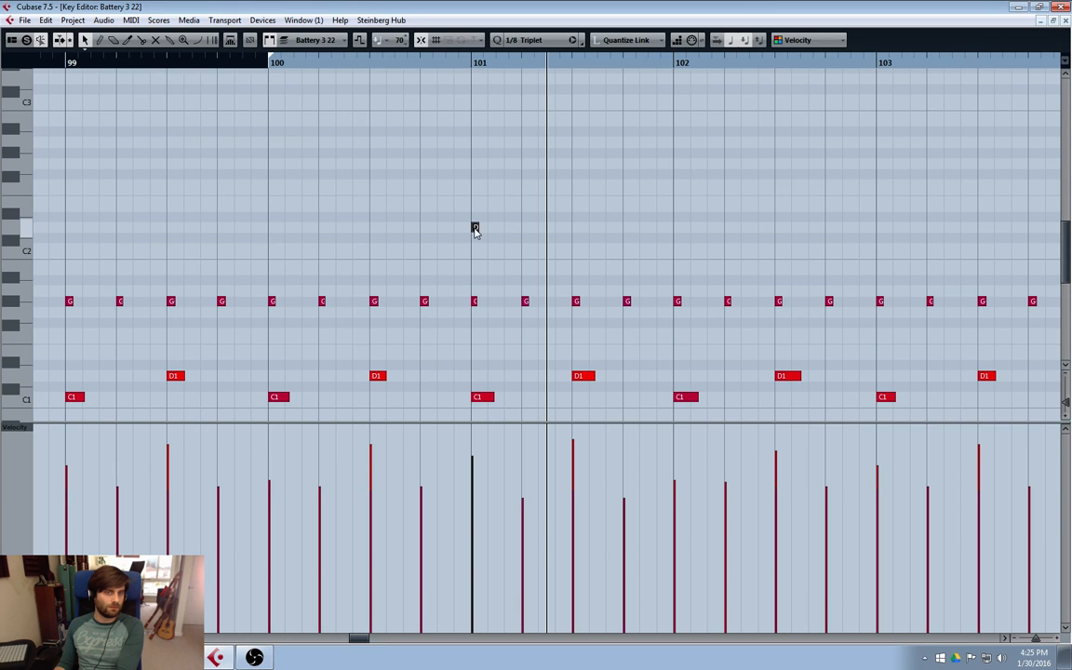
left_click_drag(474, 231, 477, 244)
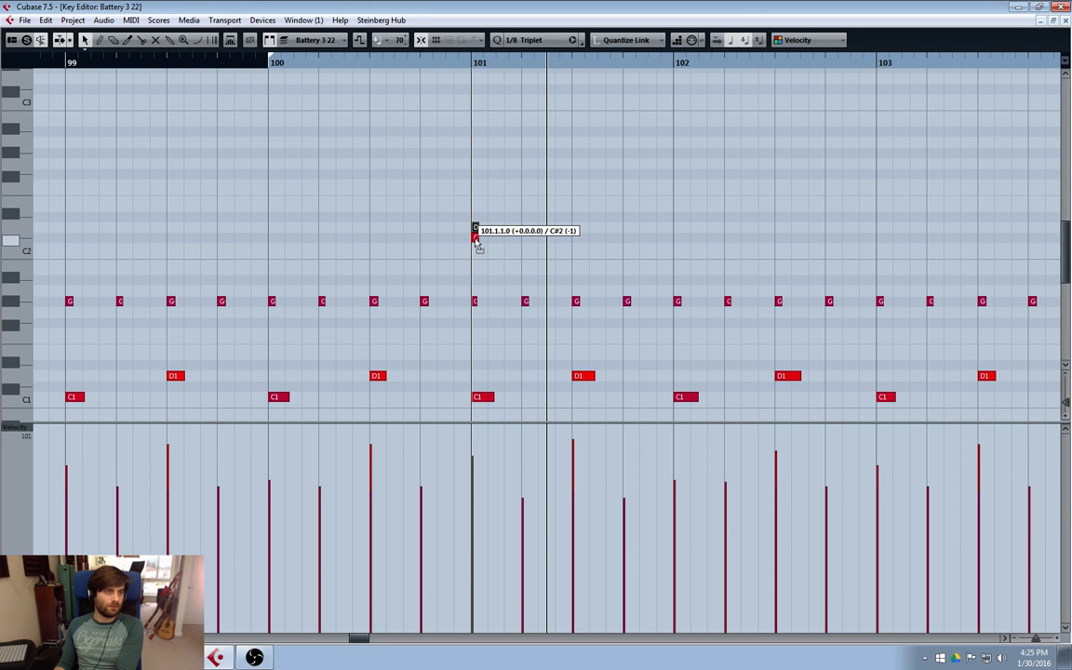
scroll(483, 280, "down", 4)
scroll(477, 278, "up", 7)
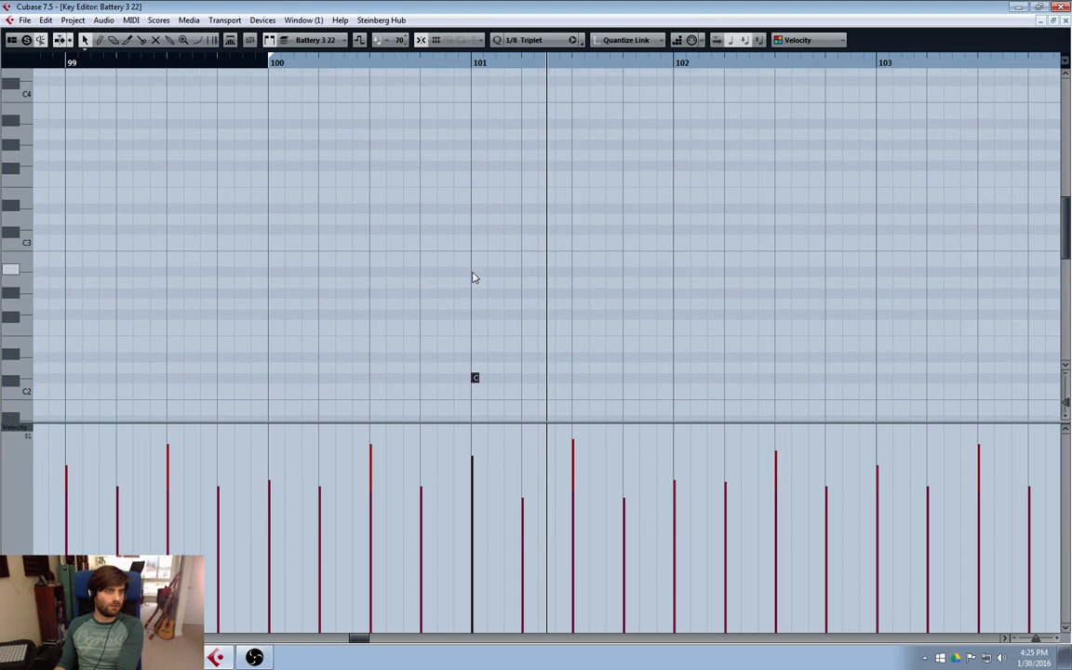
left_click_drag(475, 378, 475, 168)
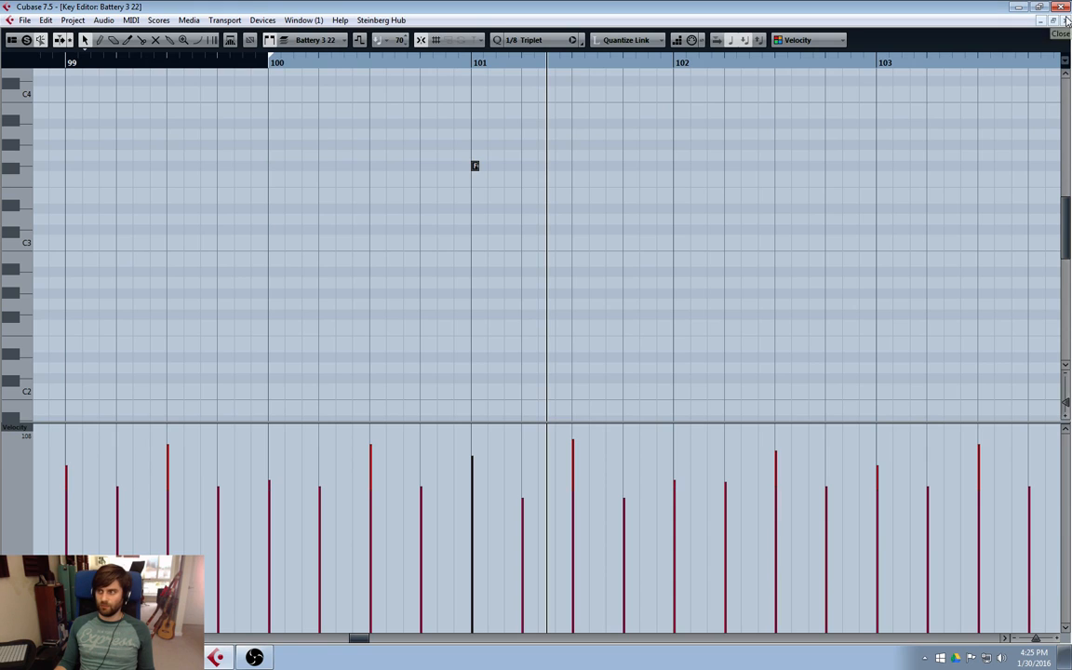
left_click(1066, 20)
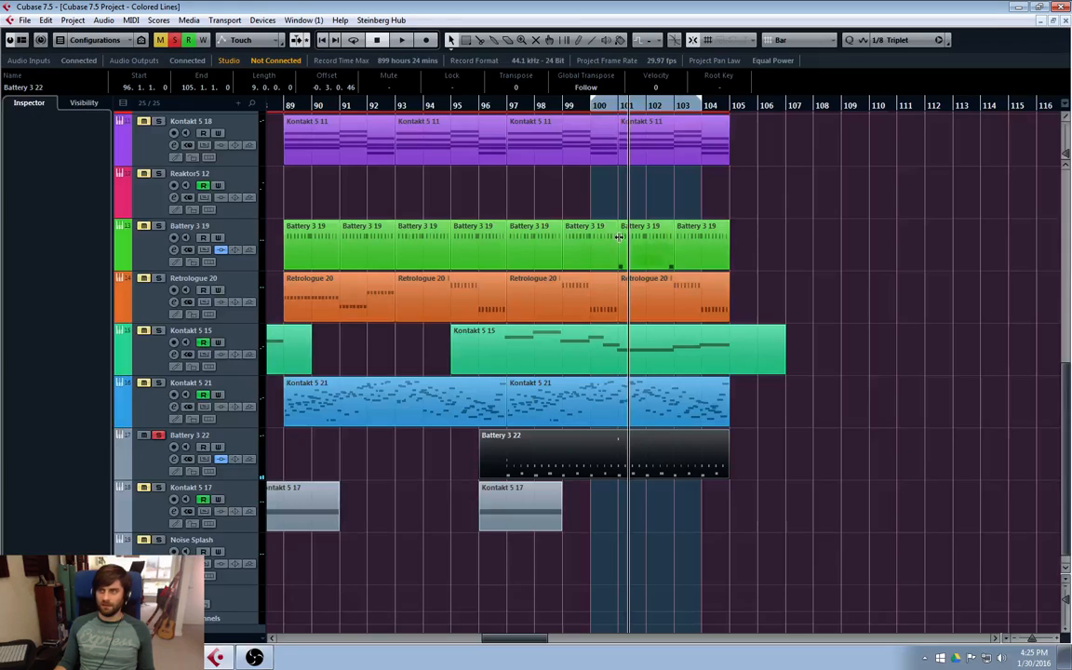
- Take the Battery 3 22 track out of solo and play the full arrangement from bar 88
left_click(161, 422)
left_click(146, 472)
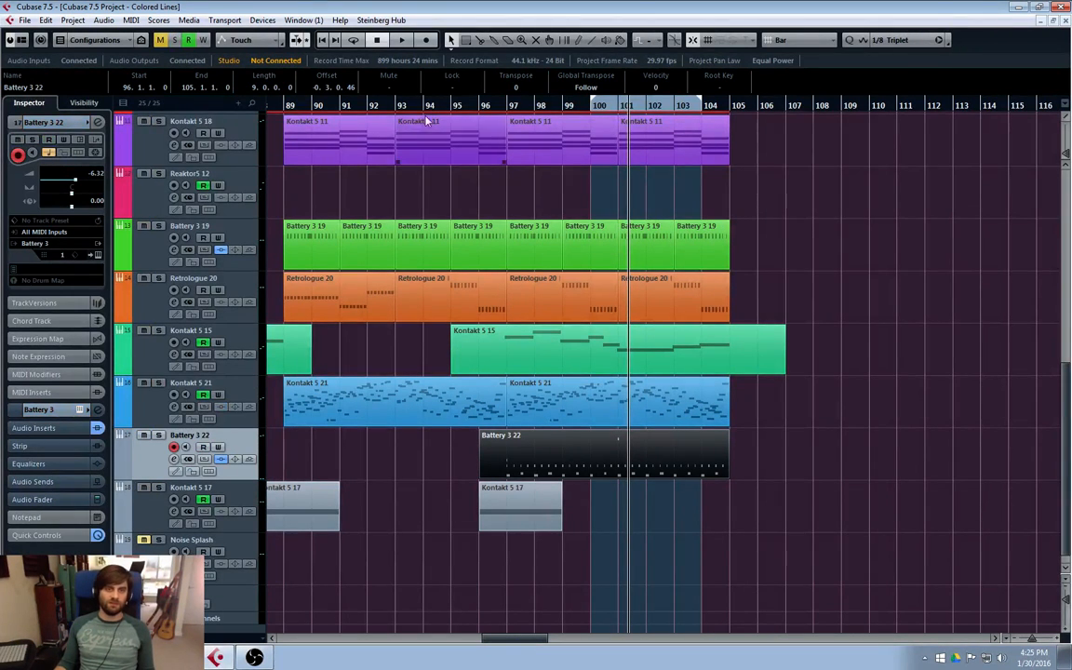
left_click_drag(505, 642, 483, 642)
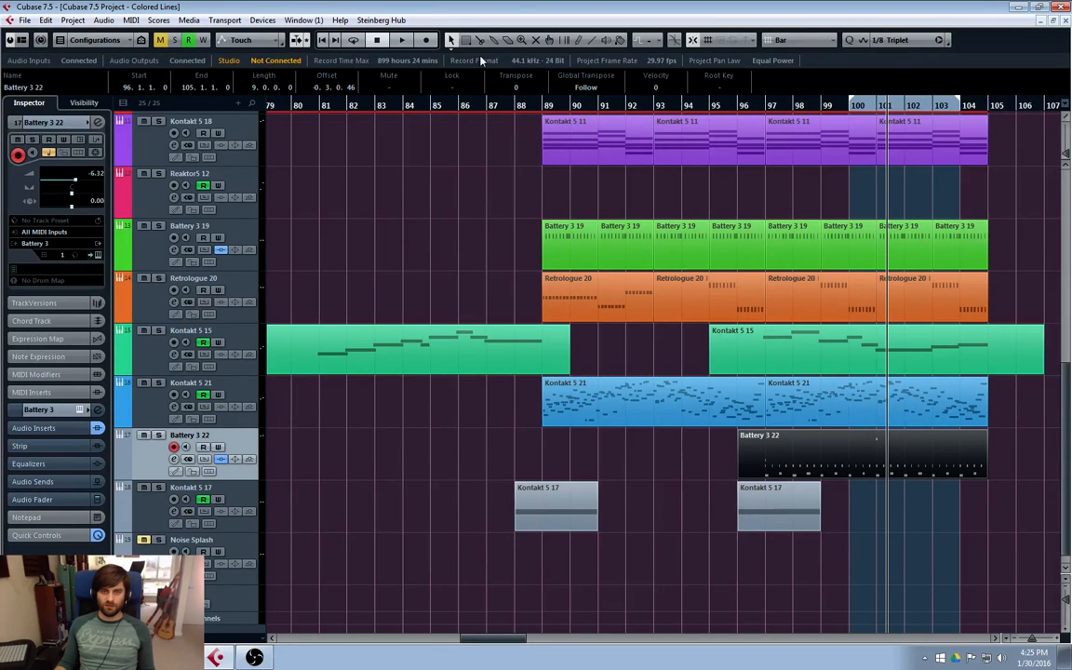
left_click(514, 104)
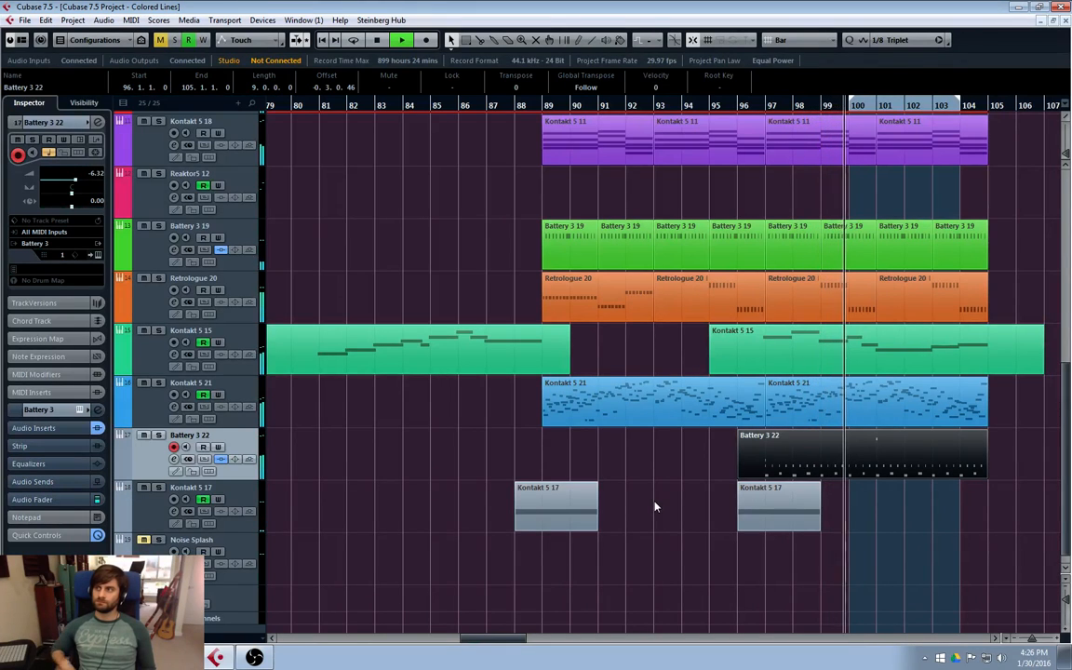
- Try adding a short A2 note just before bar 101 in the Kontakt 5 15 part, shortening the preceding D3 note to make room
left_click(774, 352)
double_click(773, 351)
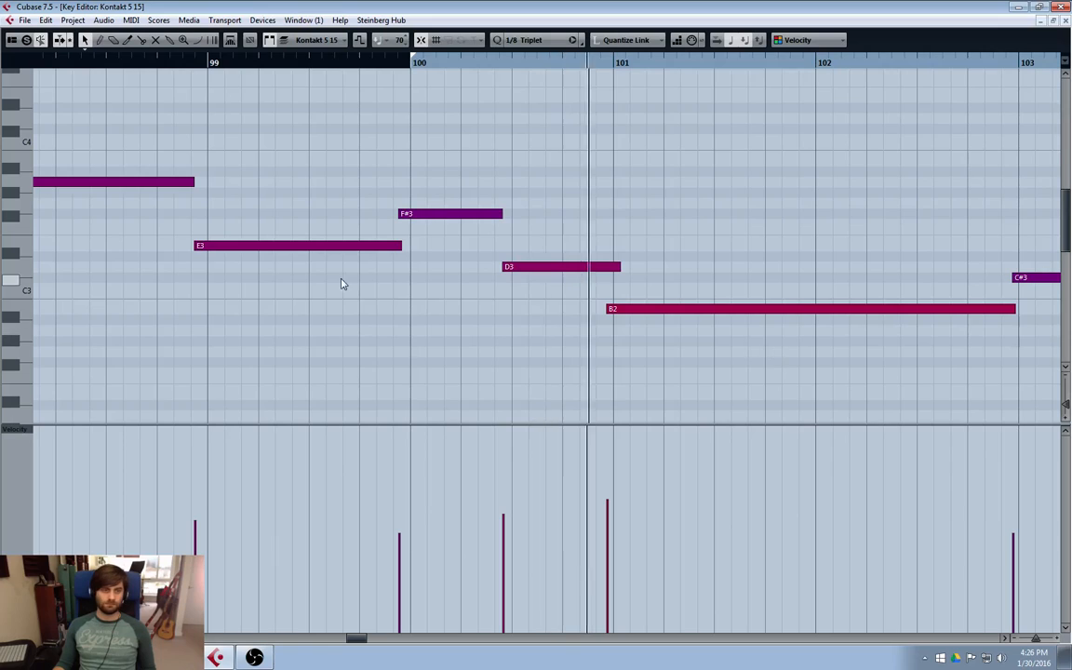
left_click_drag(358, 642, 360, 644)
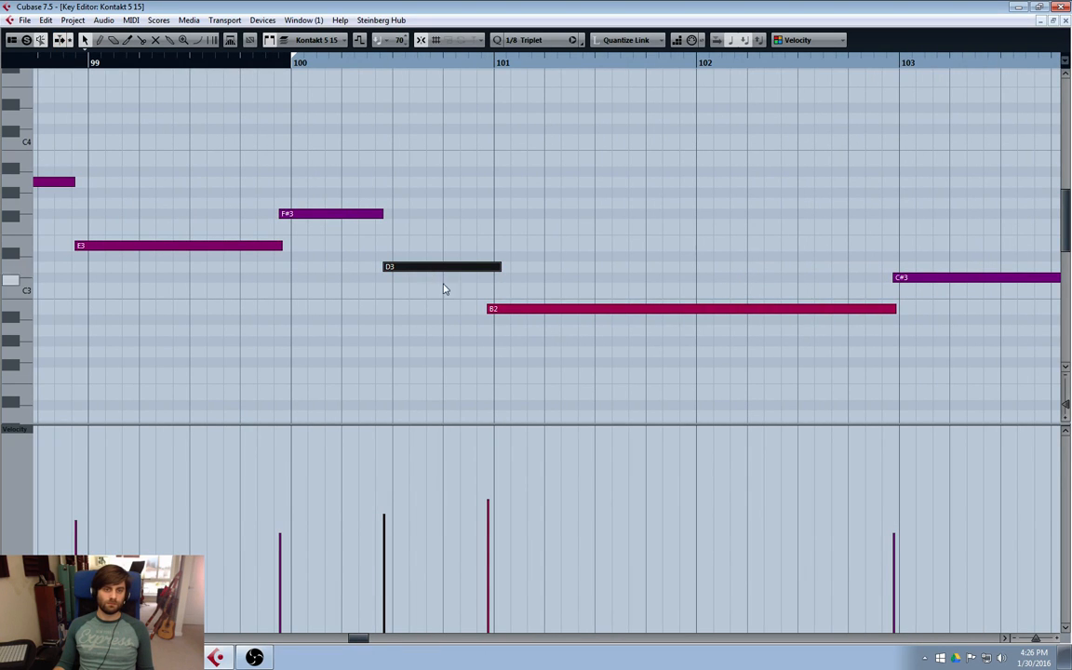
left_click_drag(444, 330, 494, 333)
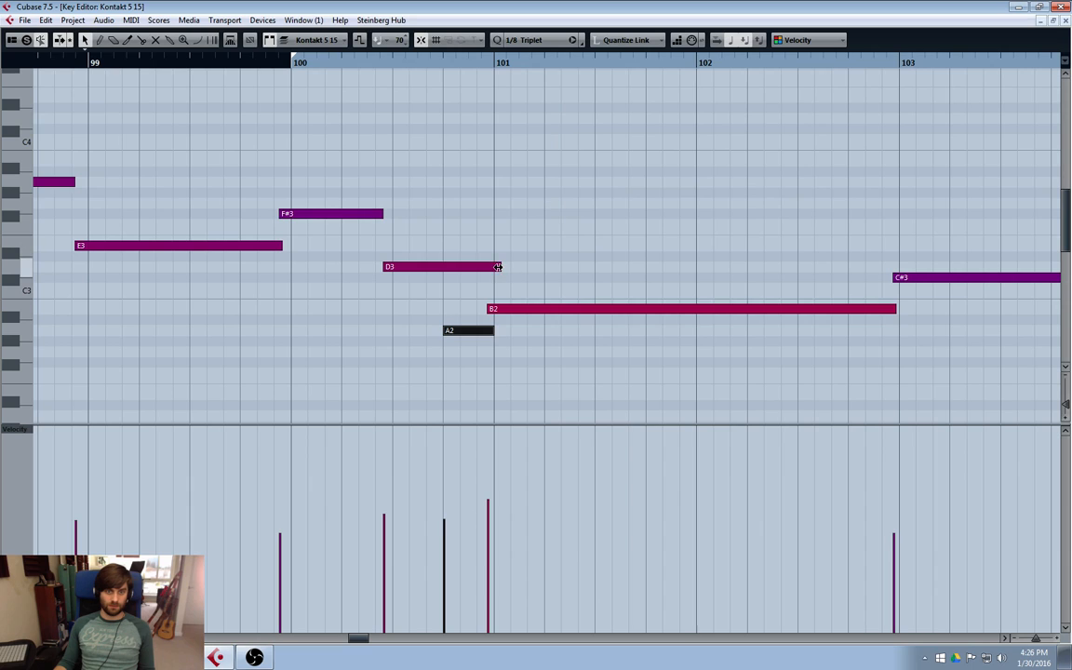
left_click_drag(498, 267, 450, 267)
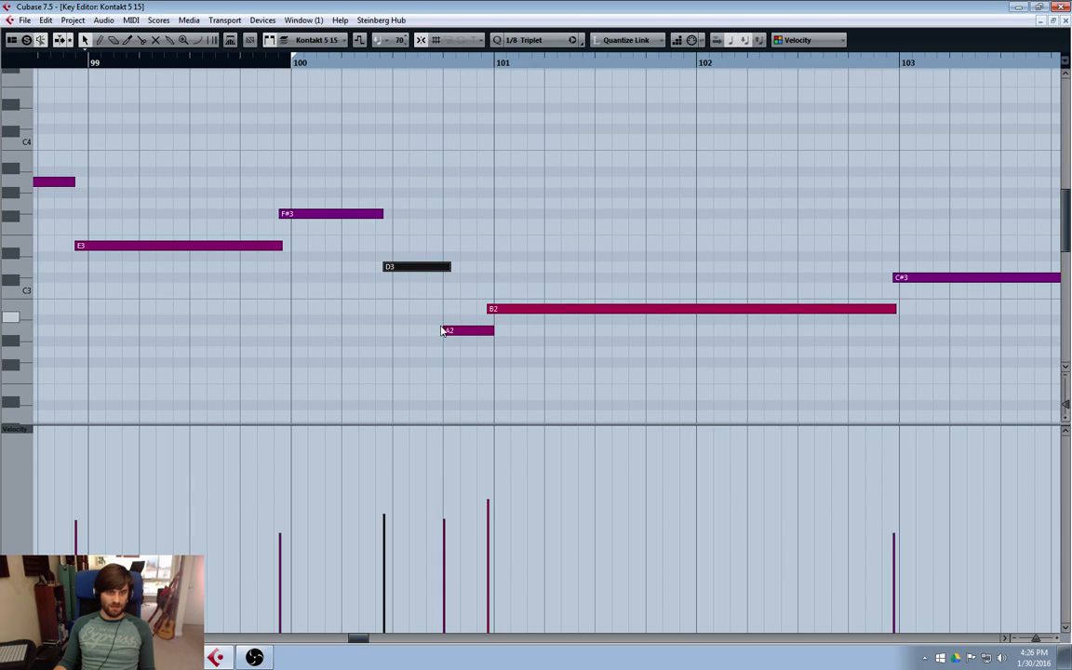
left_click_drag(446, 329, 436, 329)
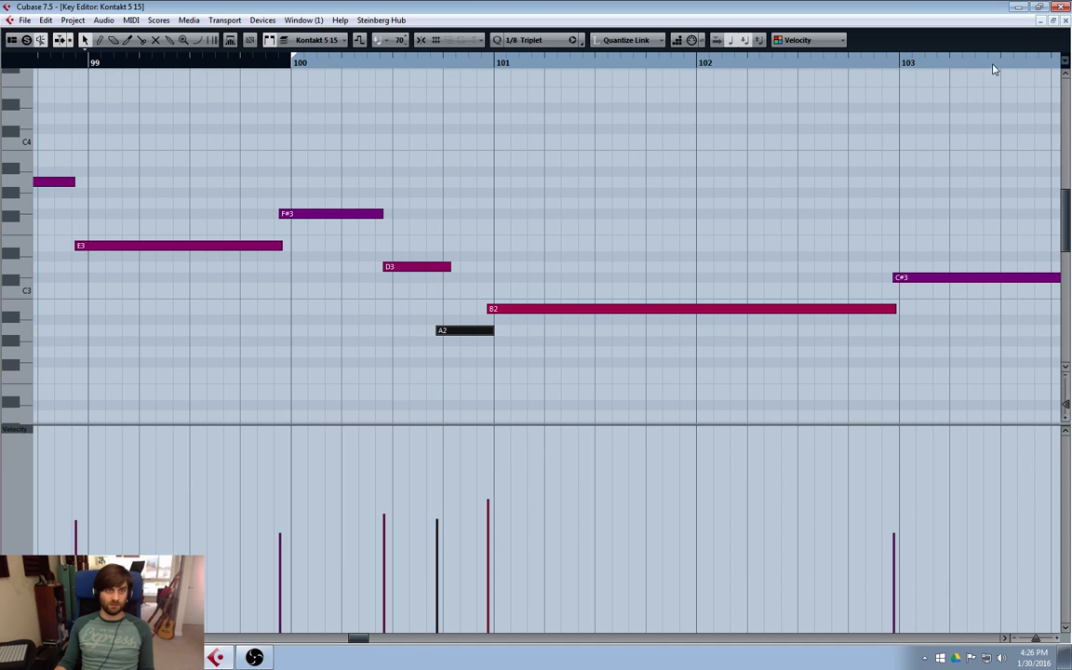
left_click(1062, 21)
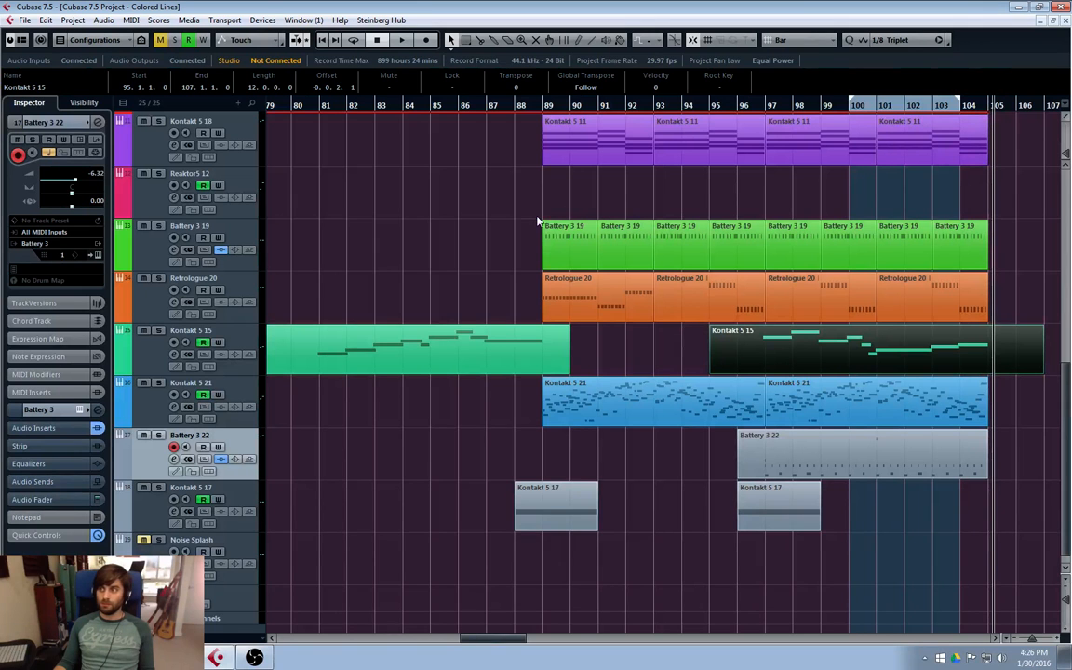
- Play the arrangement from bar 87 to hear the edited Kontakt 5 15 melody
left_click(576, 227)
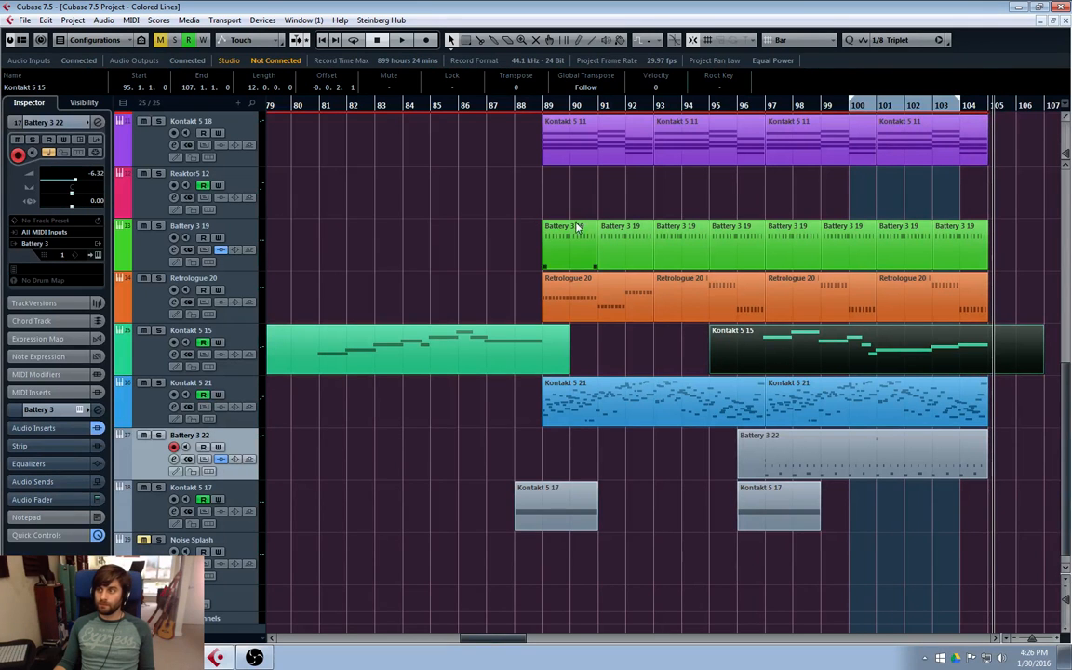
left_click(490, 106)
left_click(615, 139)
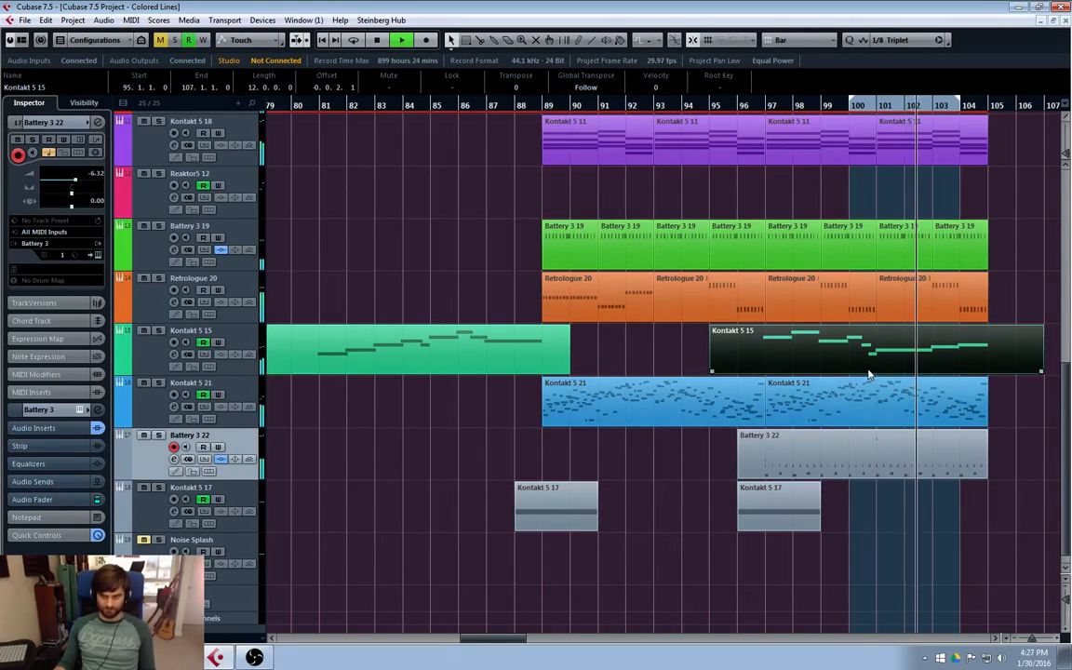
- Undo the added A2 note and the D3 shortening in the Kontakt 5 15 part, and close the editor
double_click(808, 363)
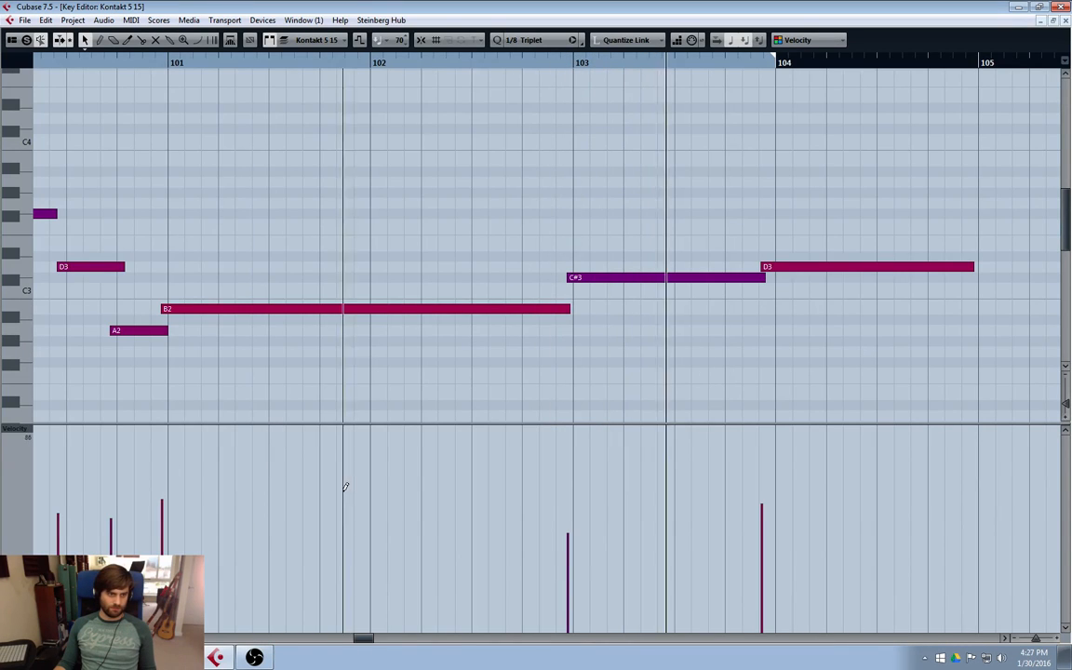
left_click_drag(361, 644, 352, 644)
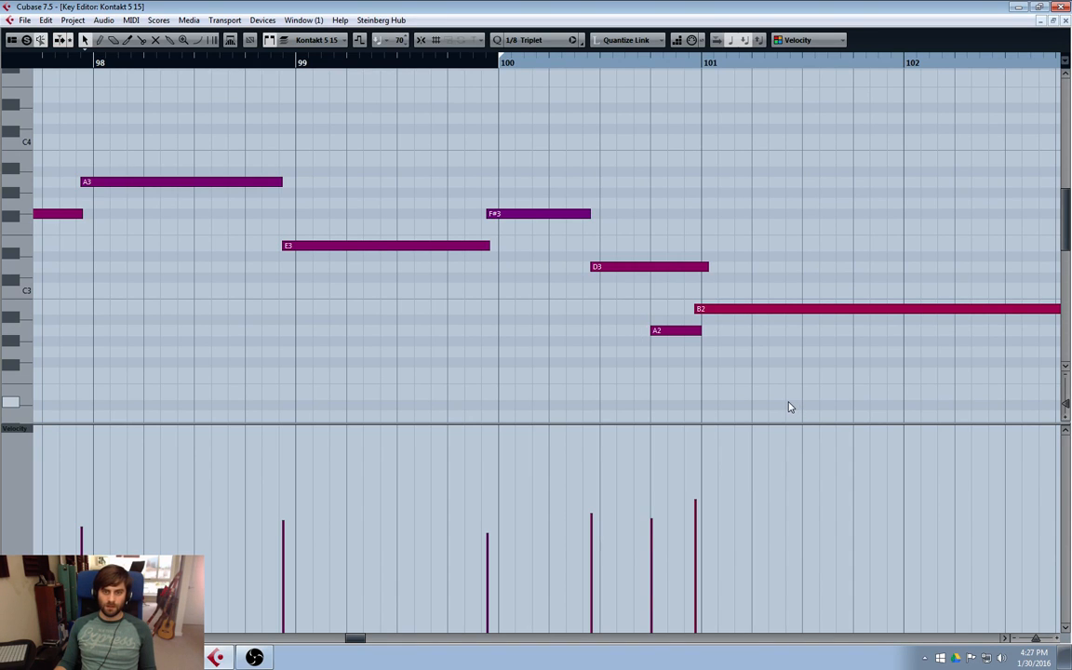
left_click(1065, 20)
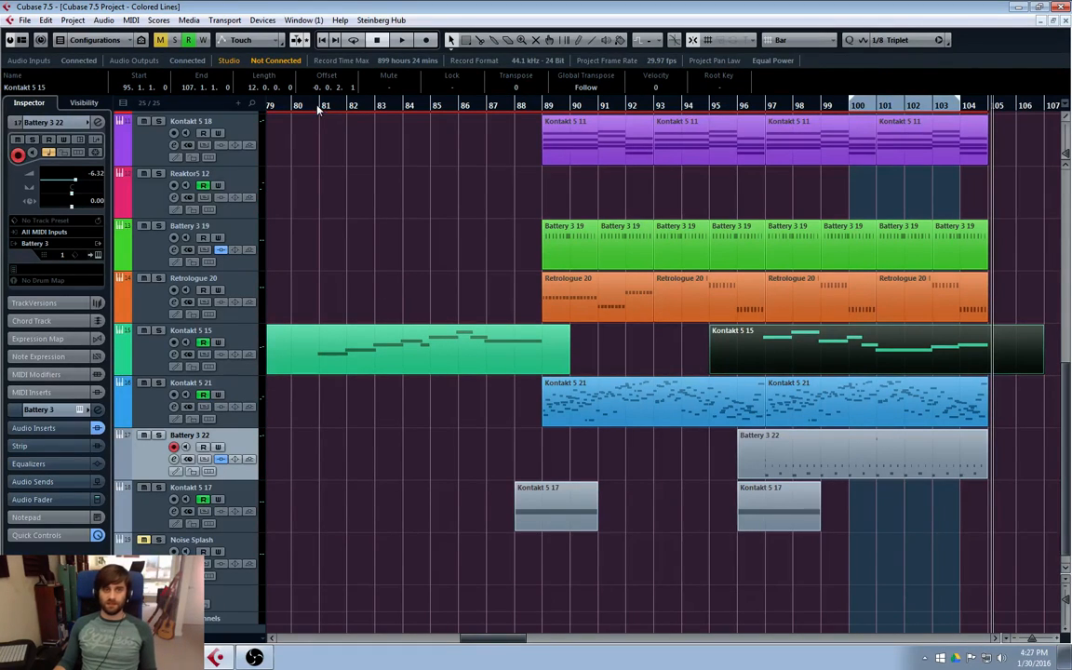
- Play the arrangement from around bar 65 to just past bar 105, following the build-up across the tracks
left_click_drag(288, 103, 537, 121)
left_click(519, 109)
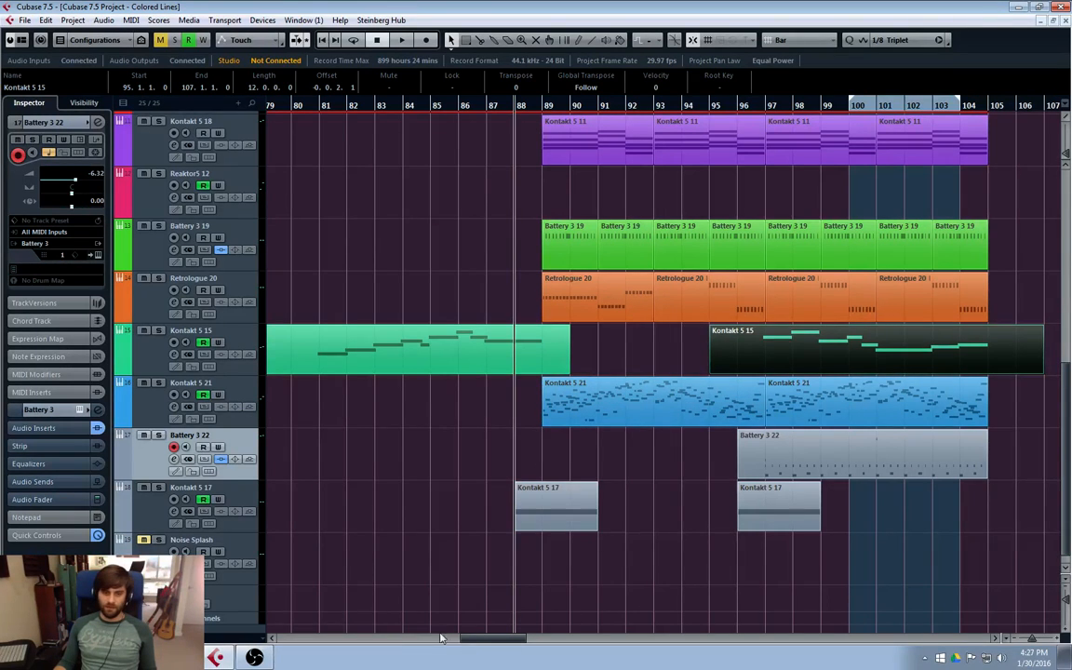
mouse_move(472, 639)
left_mouse_down()
mouse_move(488, 640)
mouse_move(471, 639)
left_mouse_up()
left_click(487, 108)
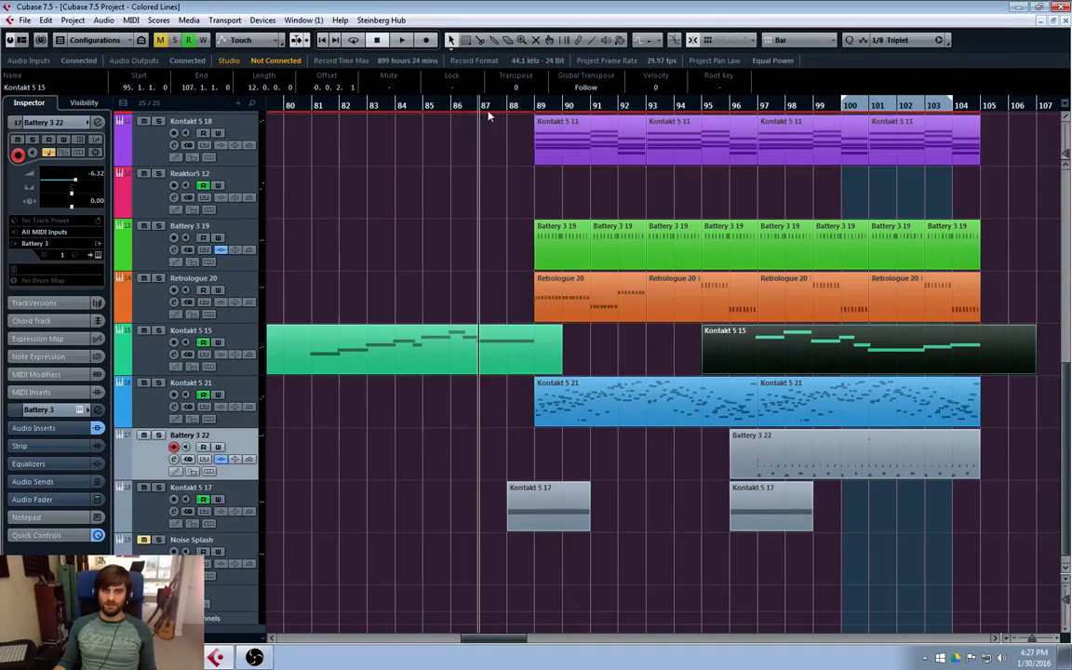
left_click(429, 108)
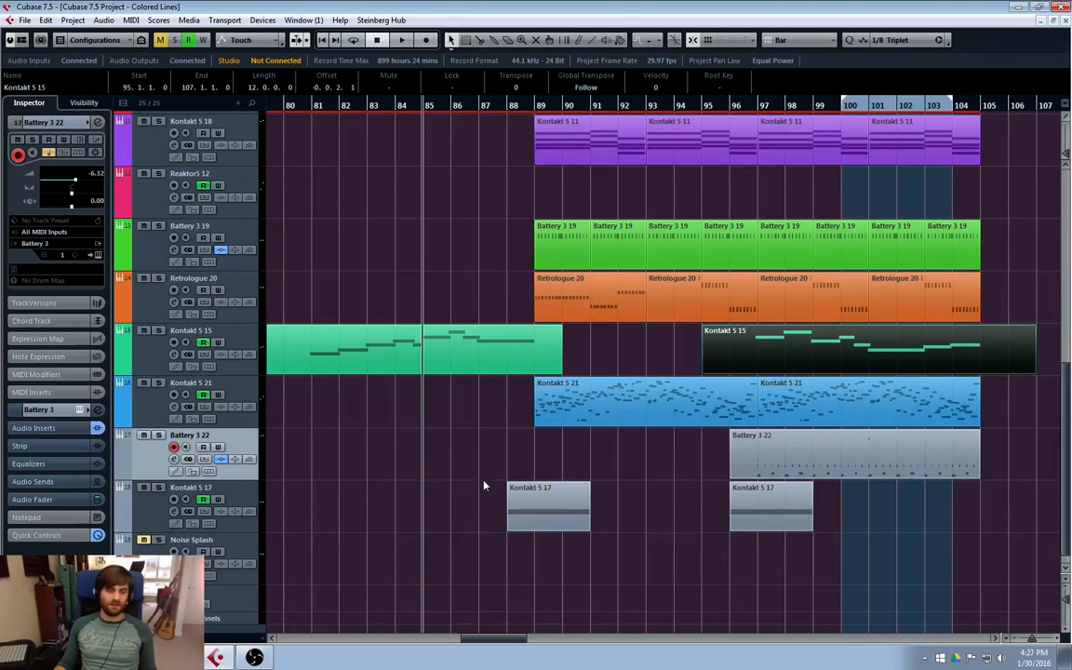
left_click_drag(485, 640, 428, 641)
scroll(498, 358, "up", 4)
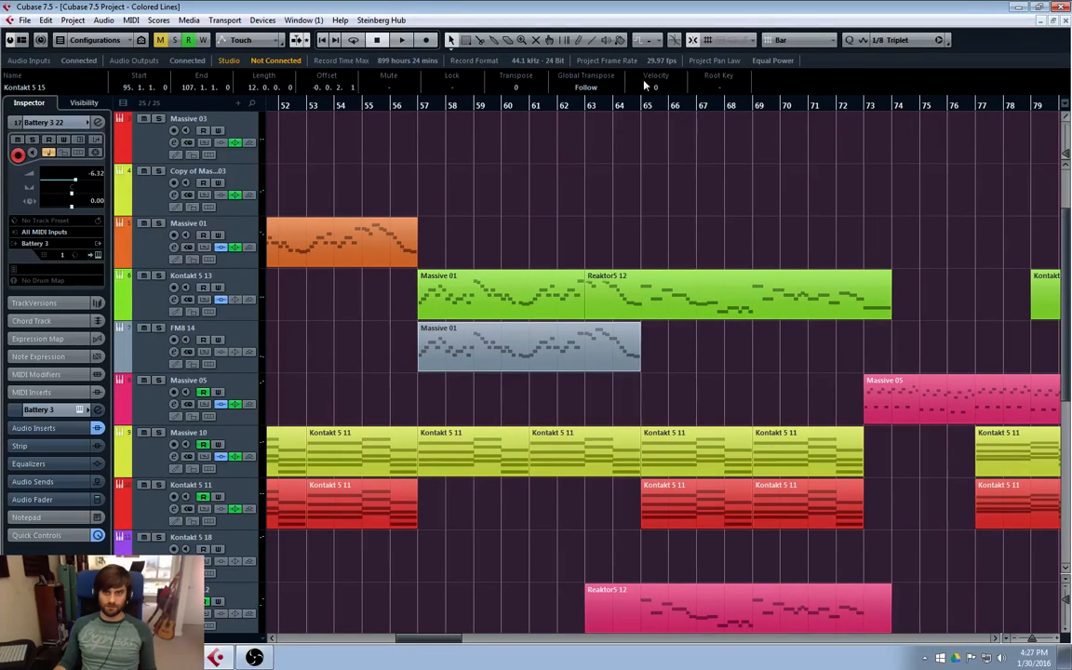
key("space")
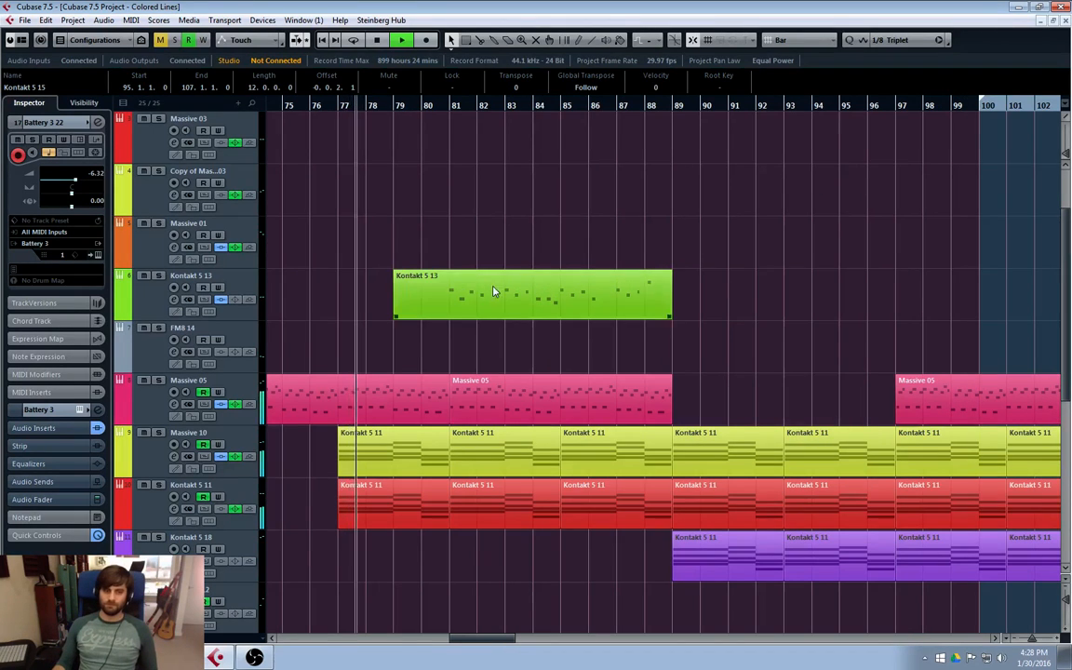
scroll(595, 507, "down", 4)
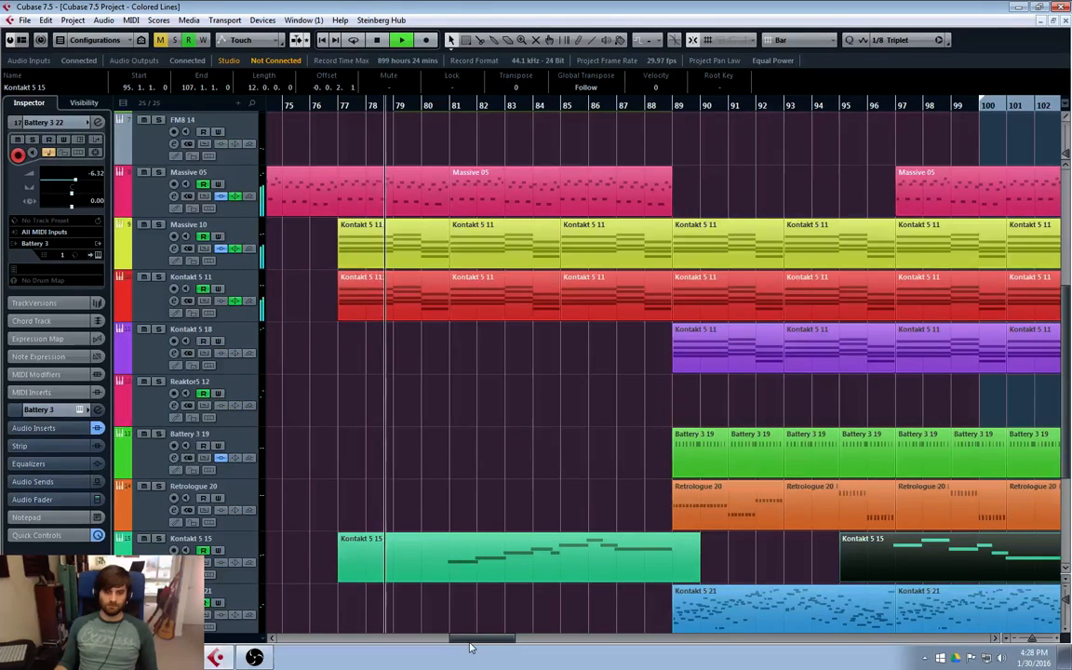
left_click_drag(474, 642, 476, 642)
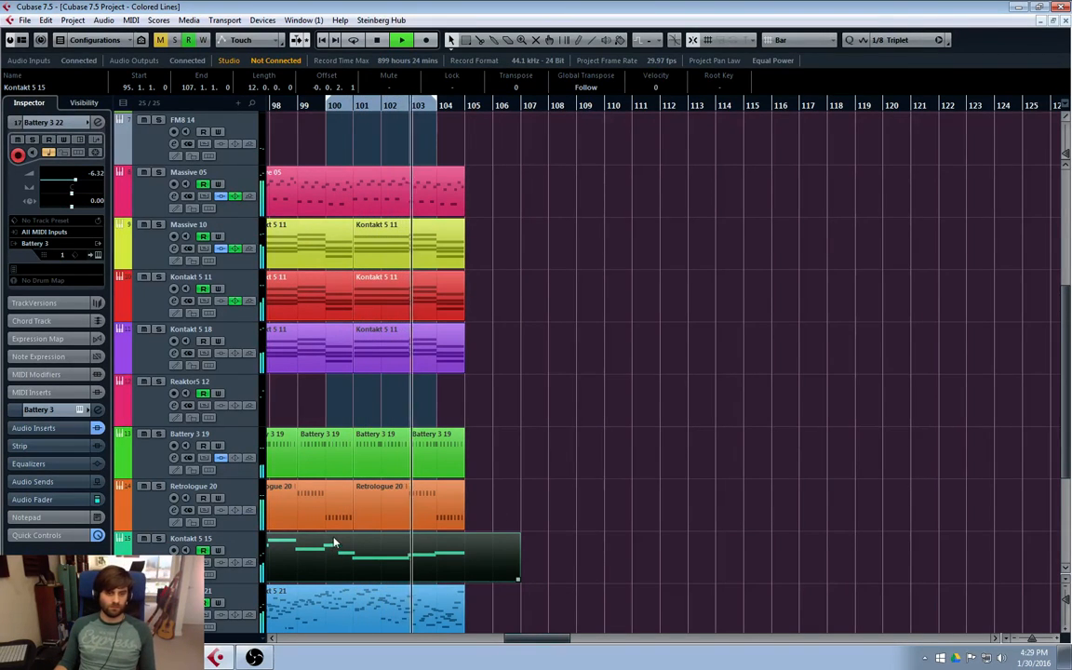
left_click_drag(546, 639, 518, 644)
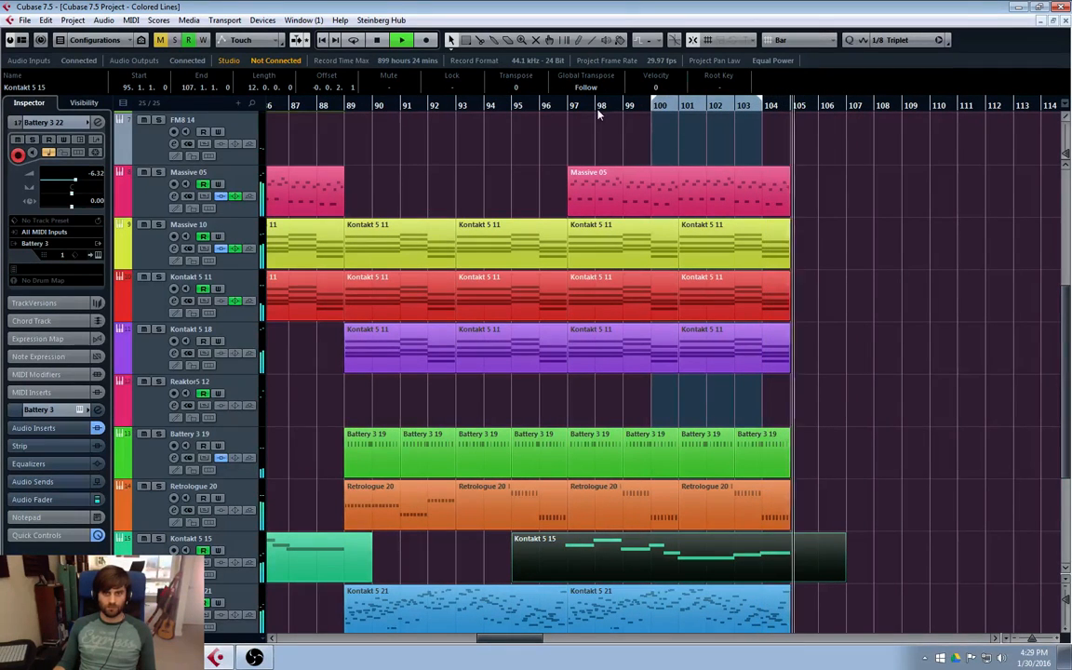
key("space")
- Extend the start of the B2 note just before bar 101 slightly earlier in the Kontakt 5 15 part, and close the editor
double_click(693, 565)
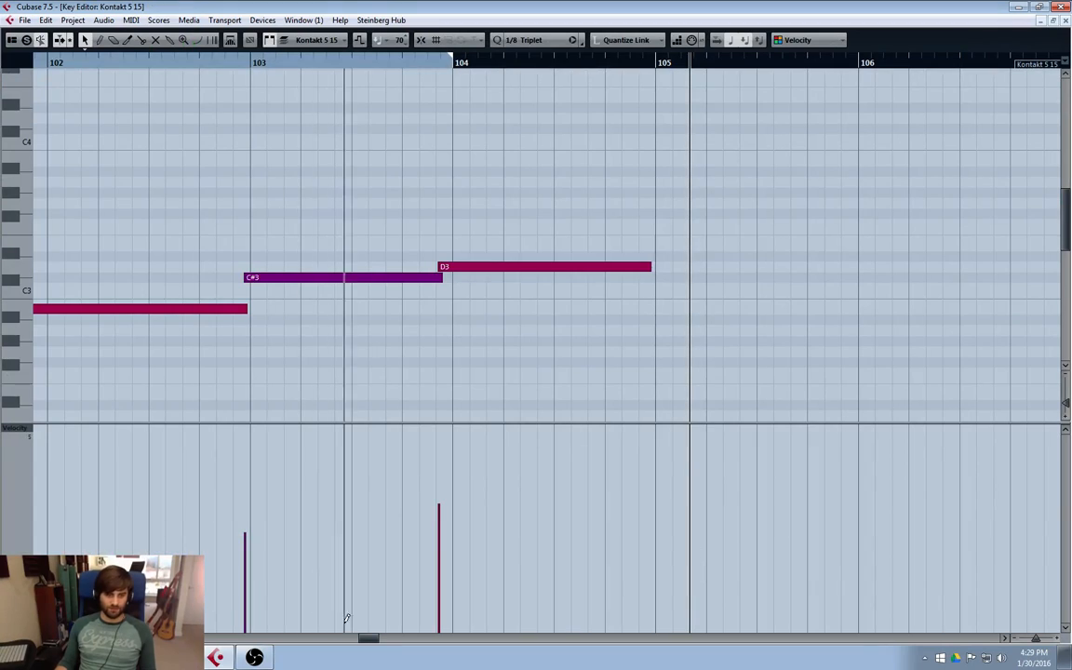
scroll(346, 619, "left", 6)
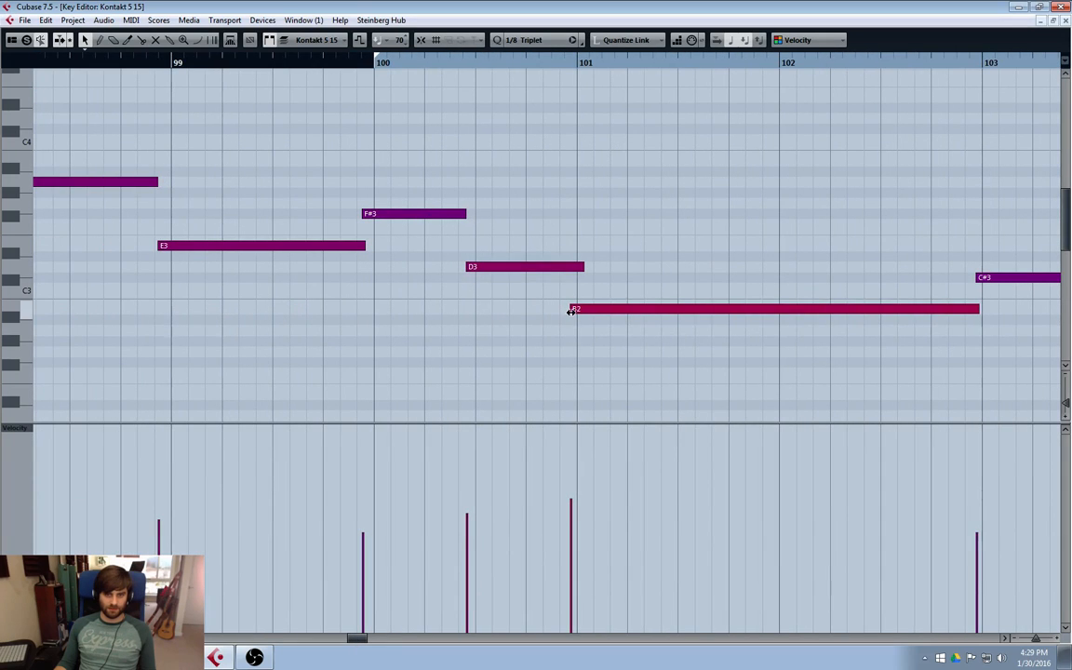
left_click_drag(571, 311, 566, 310)
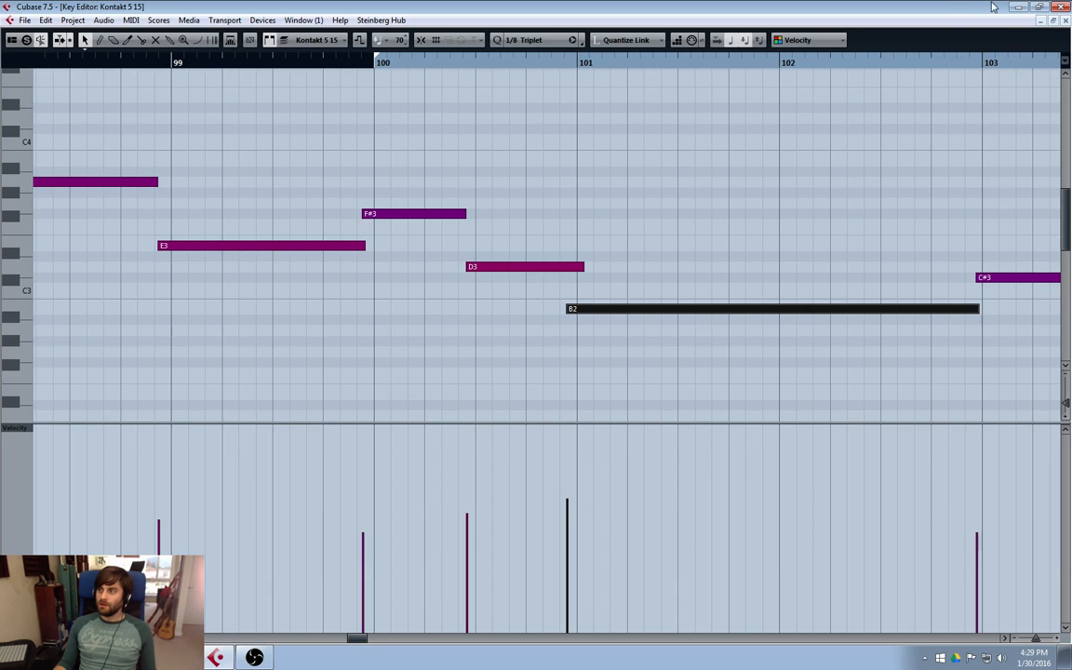
left_click(1066, 20)
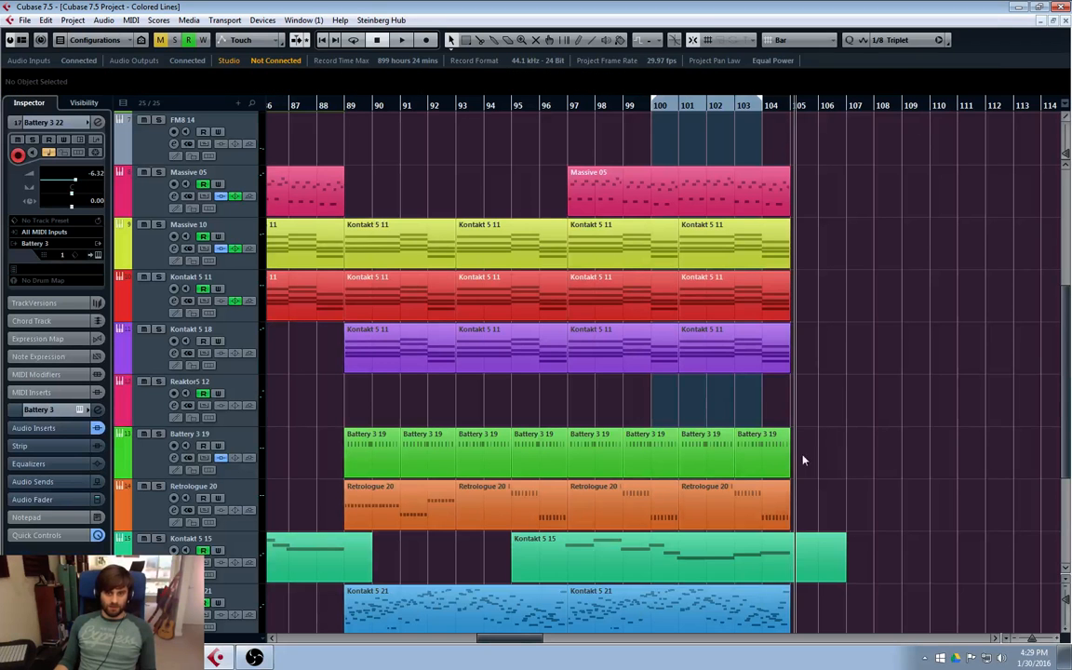
- Play from bar 85 and mute the bar 89–92 parts on the Massive 10 and Kontakt 5 11 tracks
left_click_drag(503, 642, 478, 641)
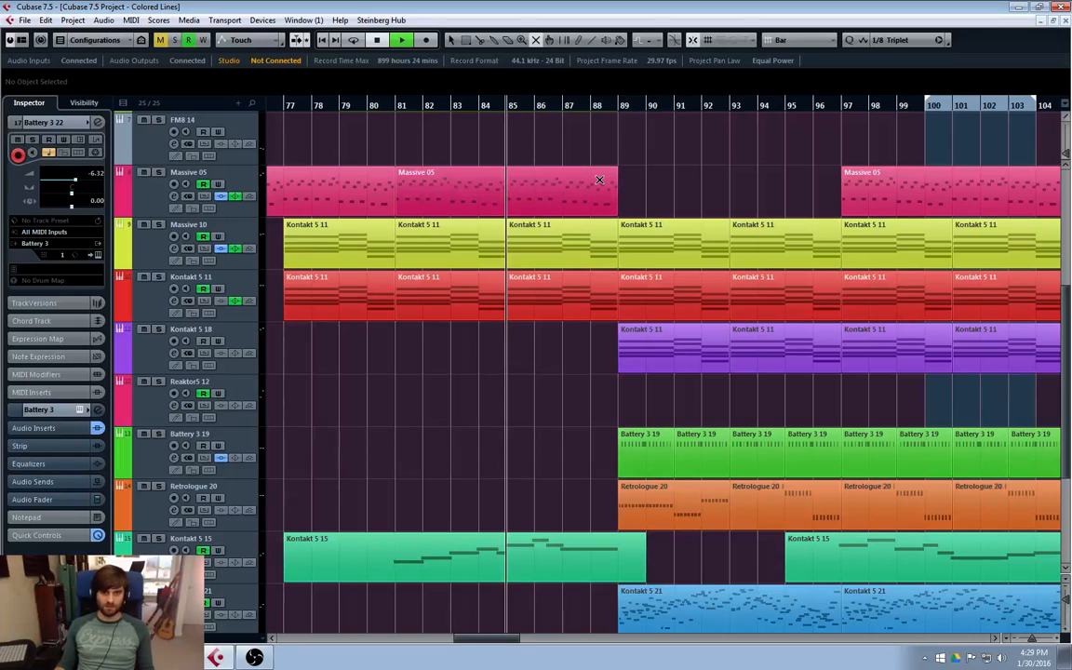
key("space")
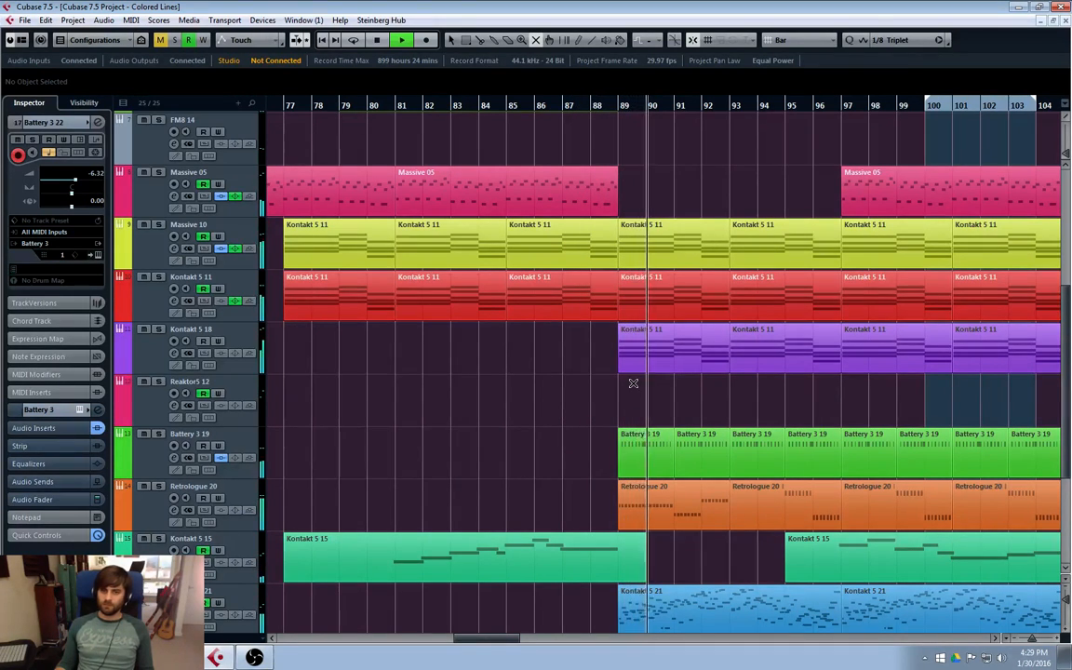
left_click_drag(658, 248, 591, 290)
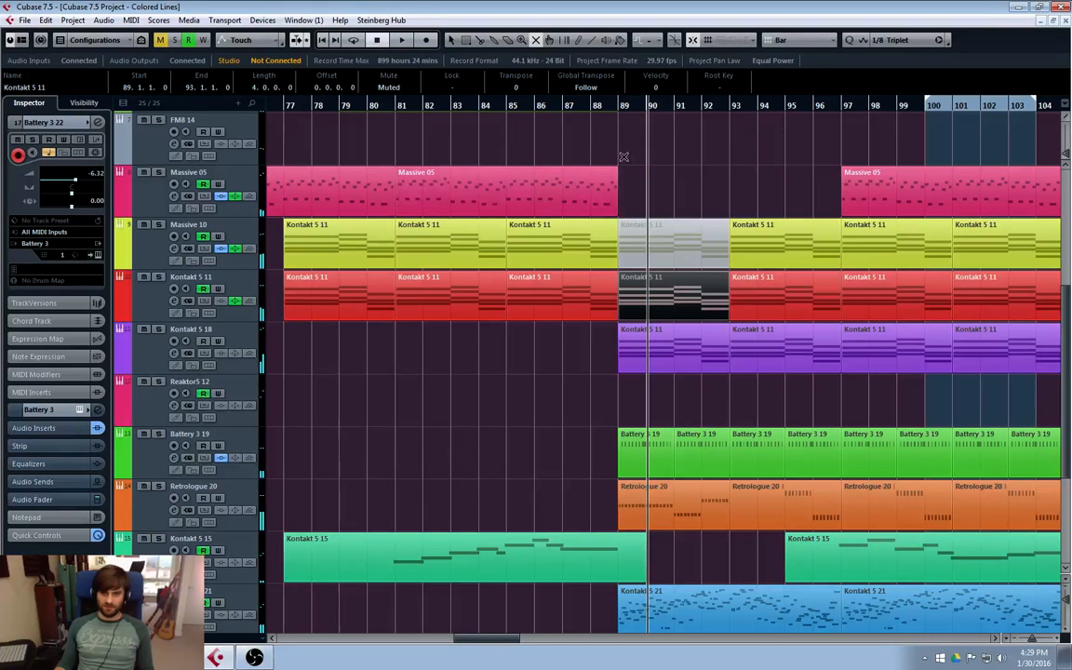
- Play the arrangement from bar 85 to just past bar 105 to hear it with the two muted parts
left_click(535, 107)
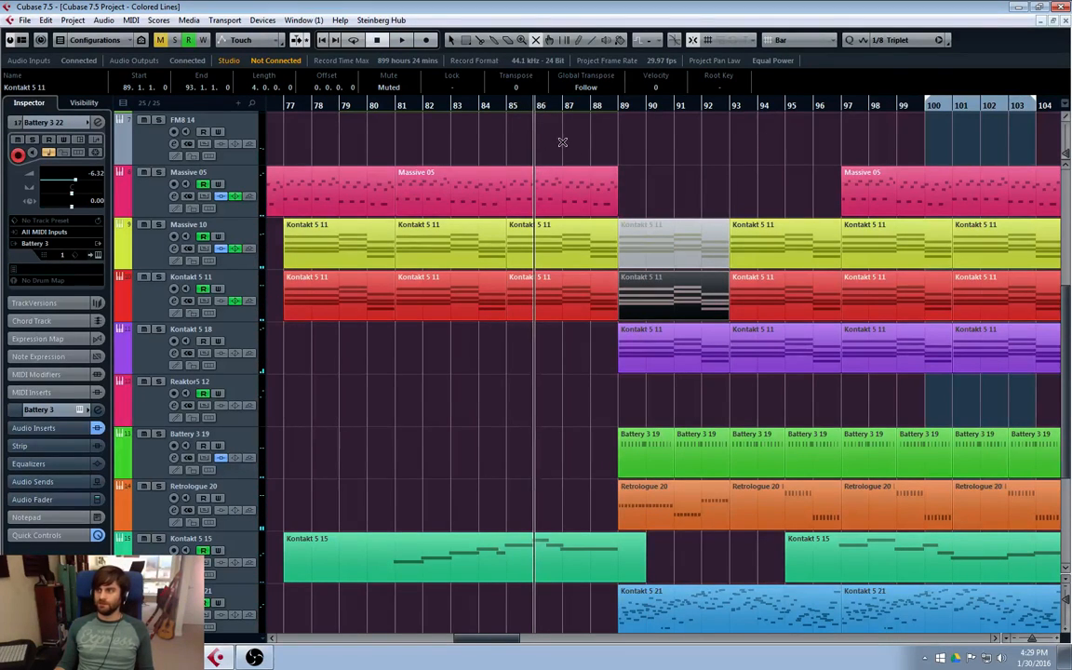
left_click(507, 106)
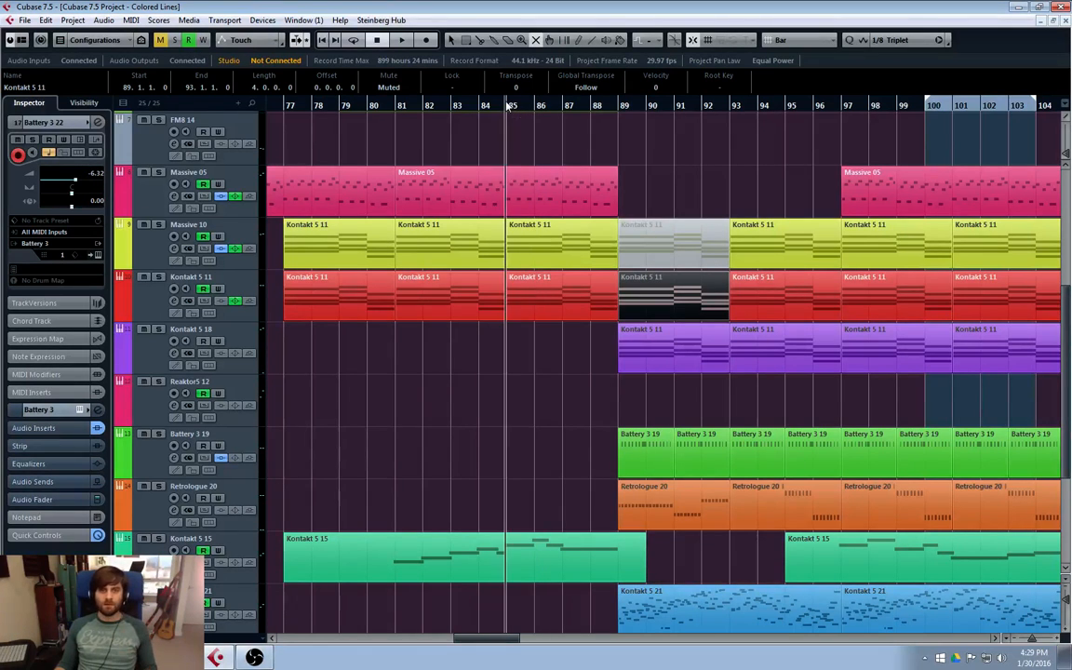
key("space")
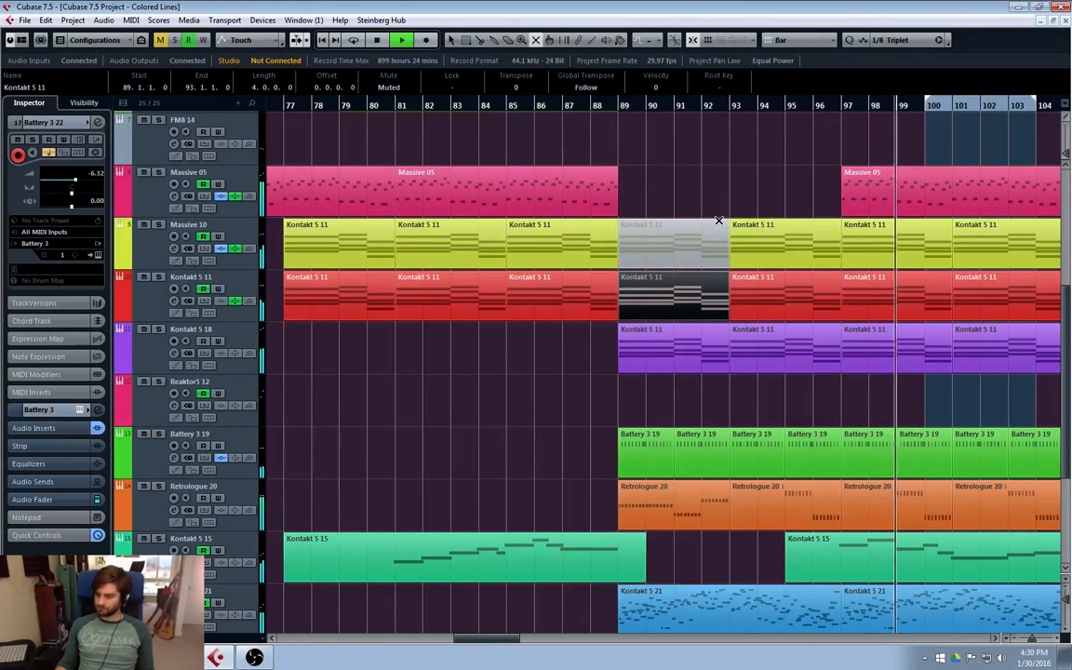
scroll(496, 647, "right", 6)
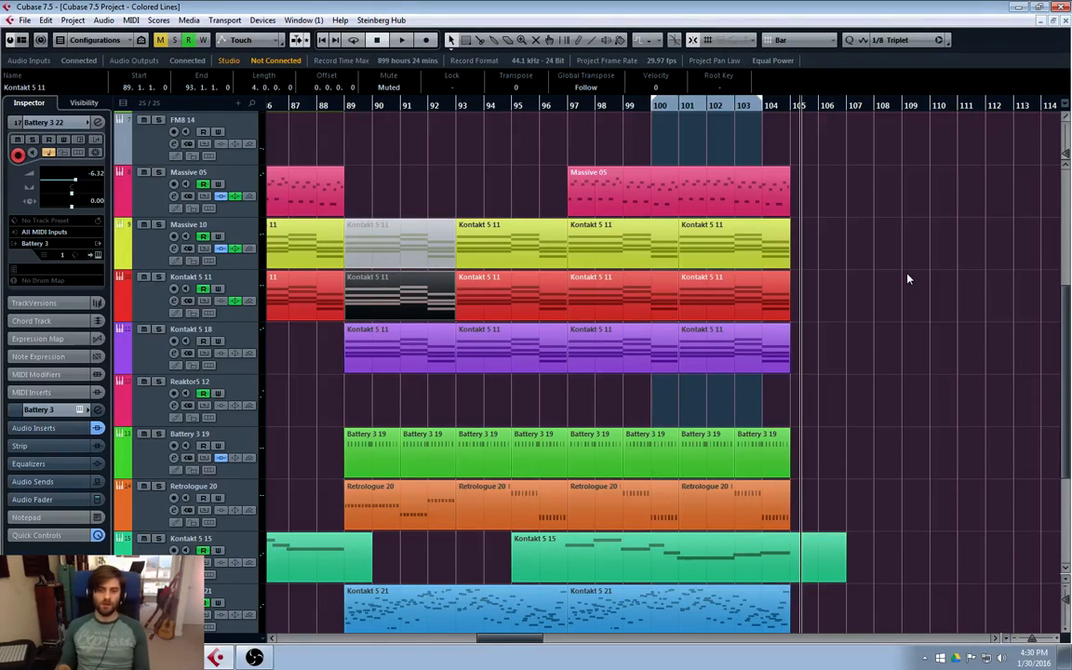
- Examine the Kontakt 5 15 notes around bar 101, close the editor, and restore the maximized project view
left_click(646, 106)
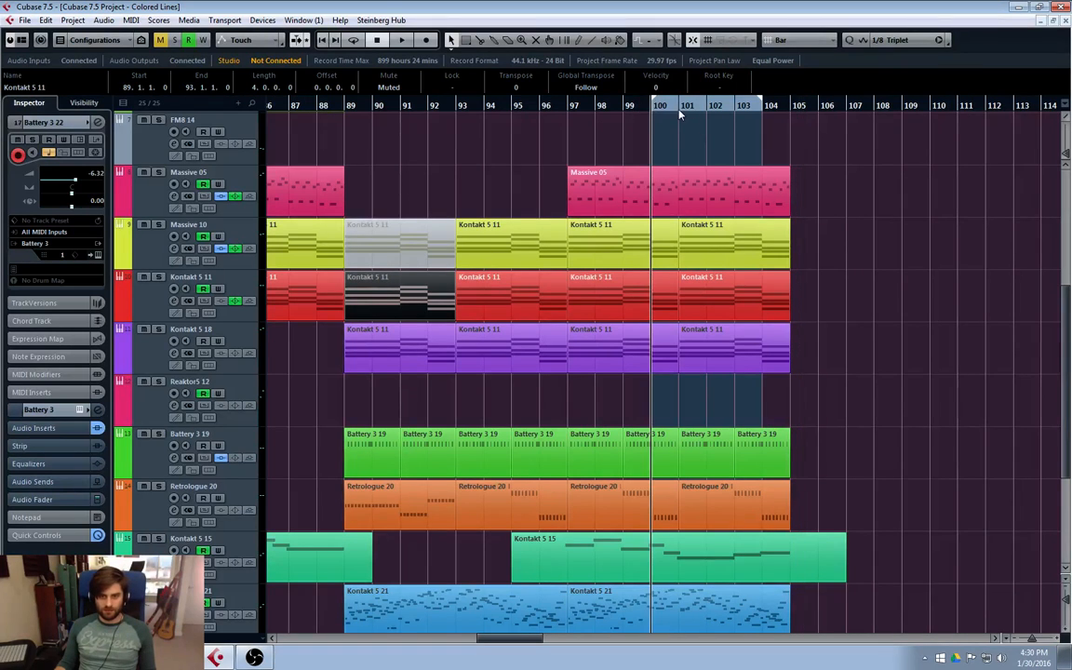
left_click(680, 110)
double_click(704, 555)
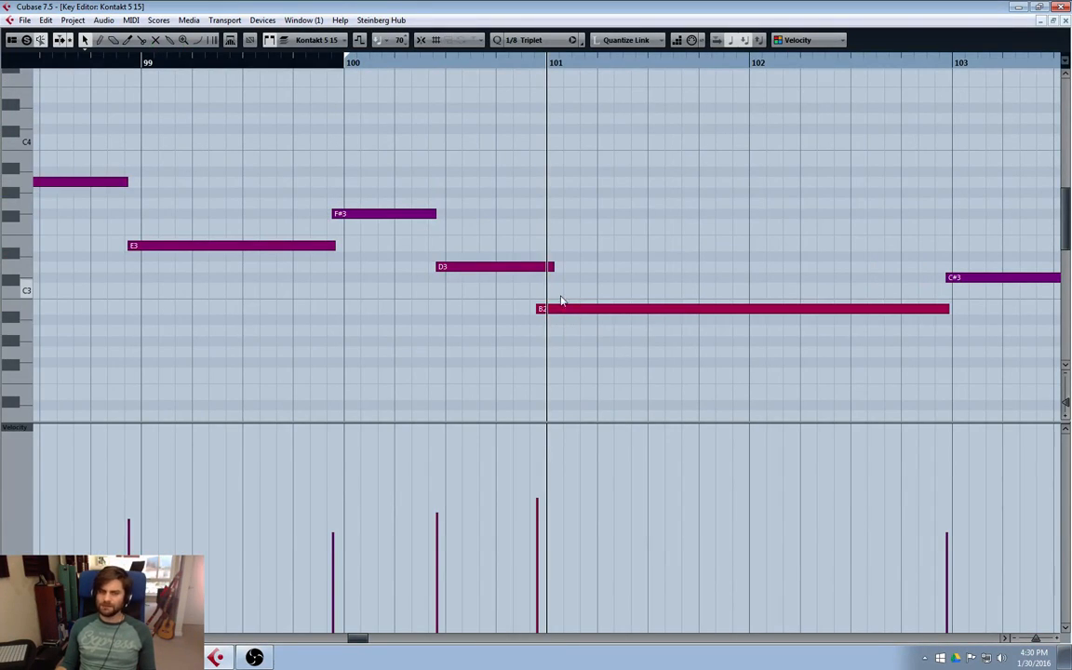
left_click(1057, 19)
left_click(808, 57)
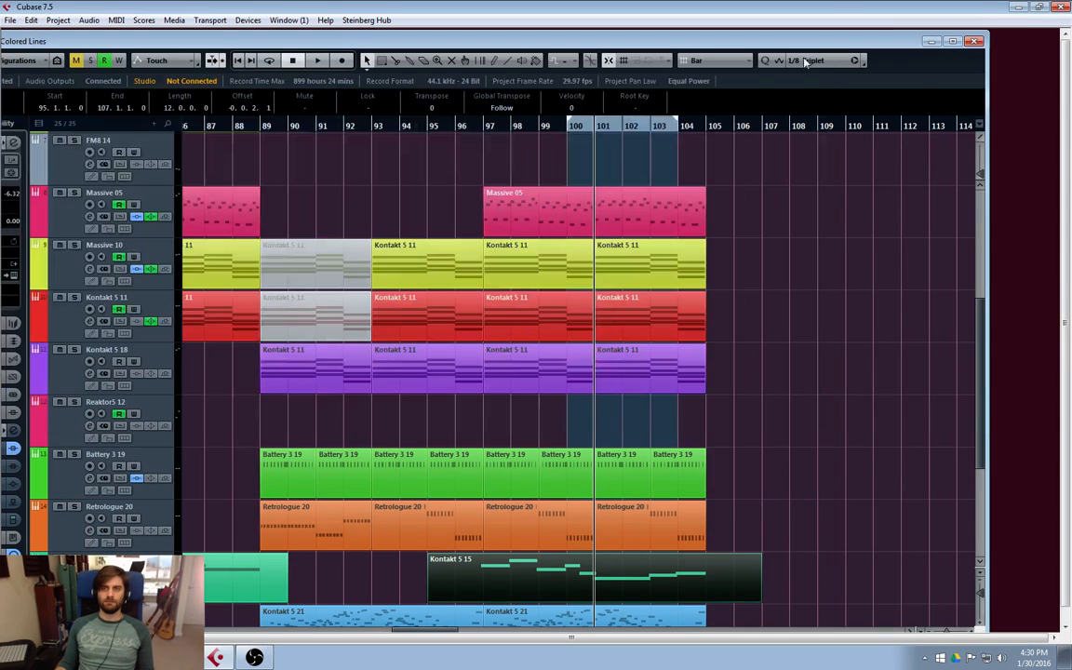
left_click(954, 42)
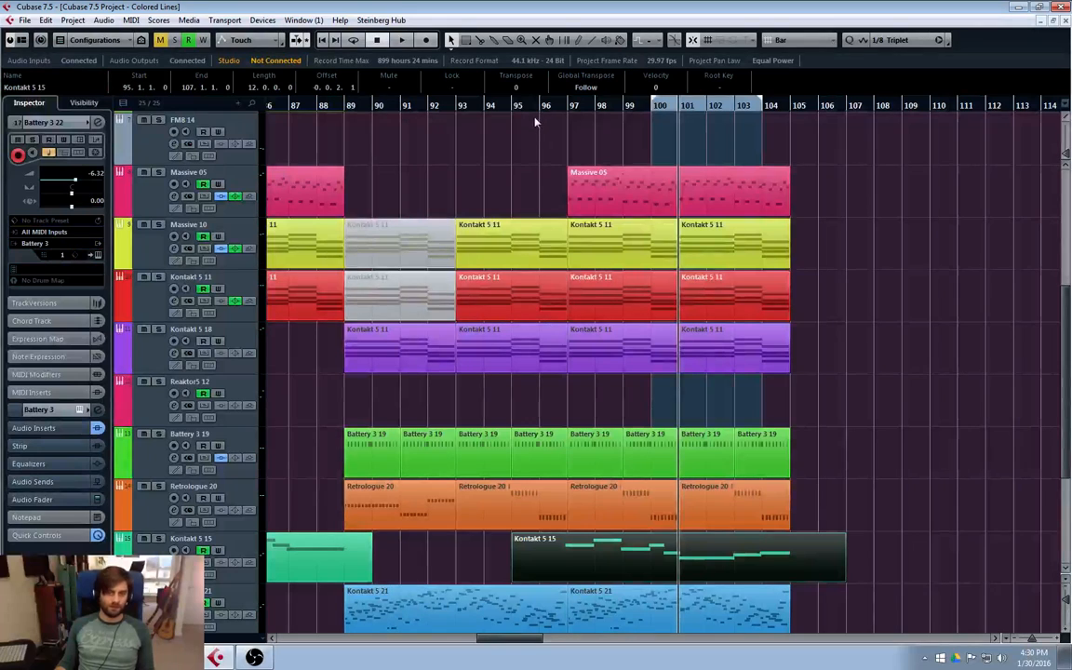
left_click(911, 320)
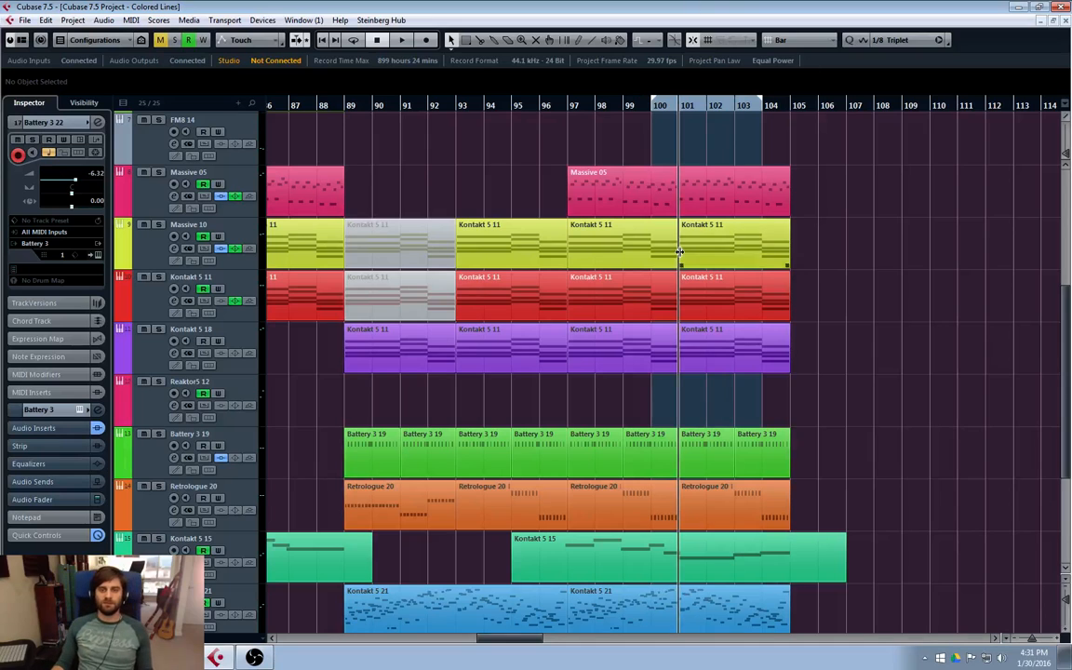
- Play from bar 101, extend the start of the Kontakt 5 15 part's D3 note before bar 104 back to 103.4.3.86, and close the editor
key("space")
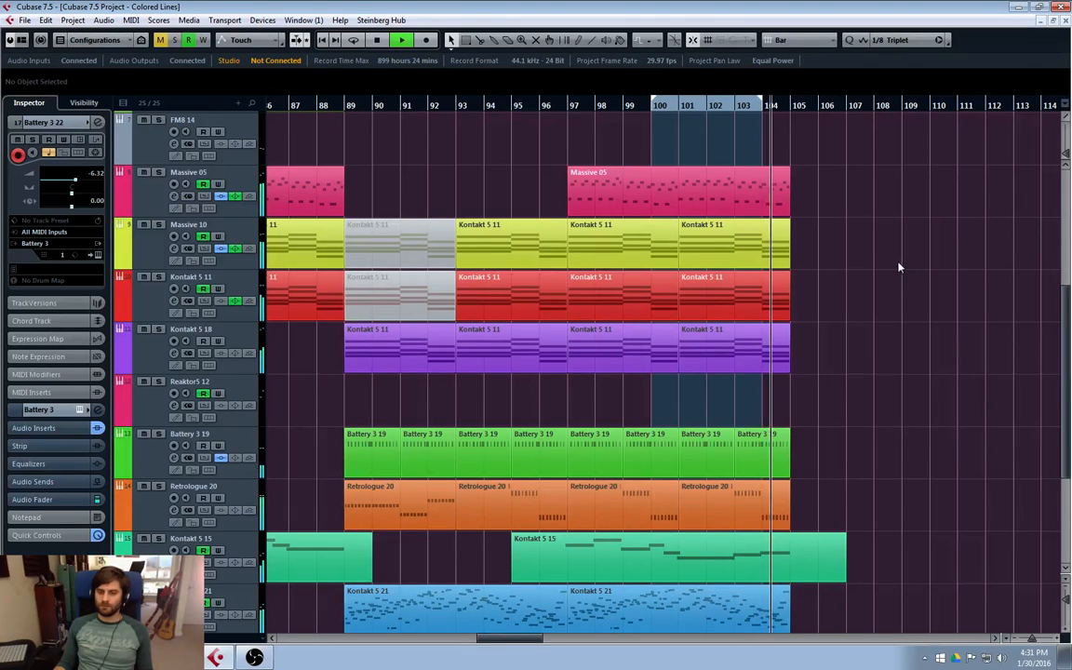
key("space")
left_click(728, 106)
double_click(766, 556)
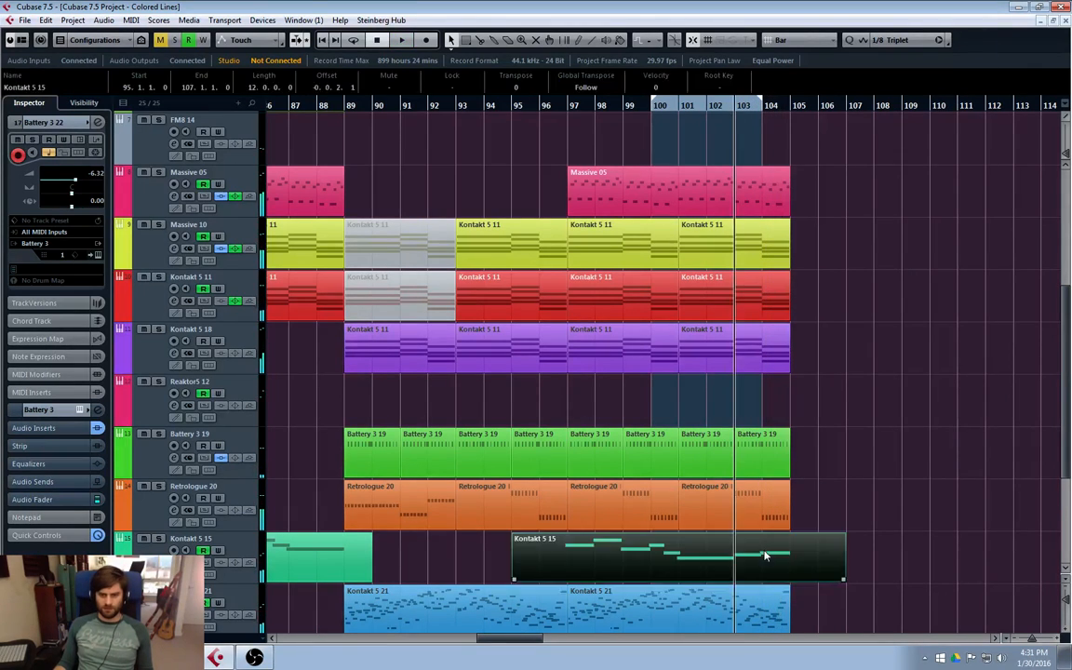
left_click_drag(611, 278, 608, 266)
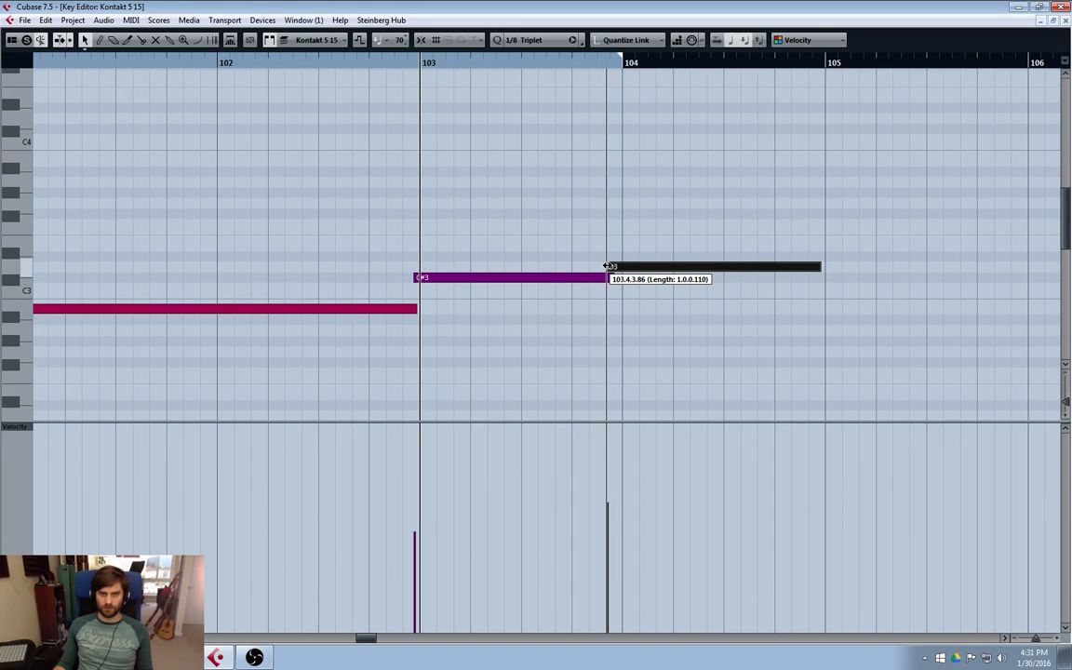
left_click(1040, 24)
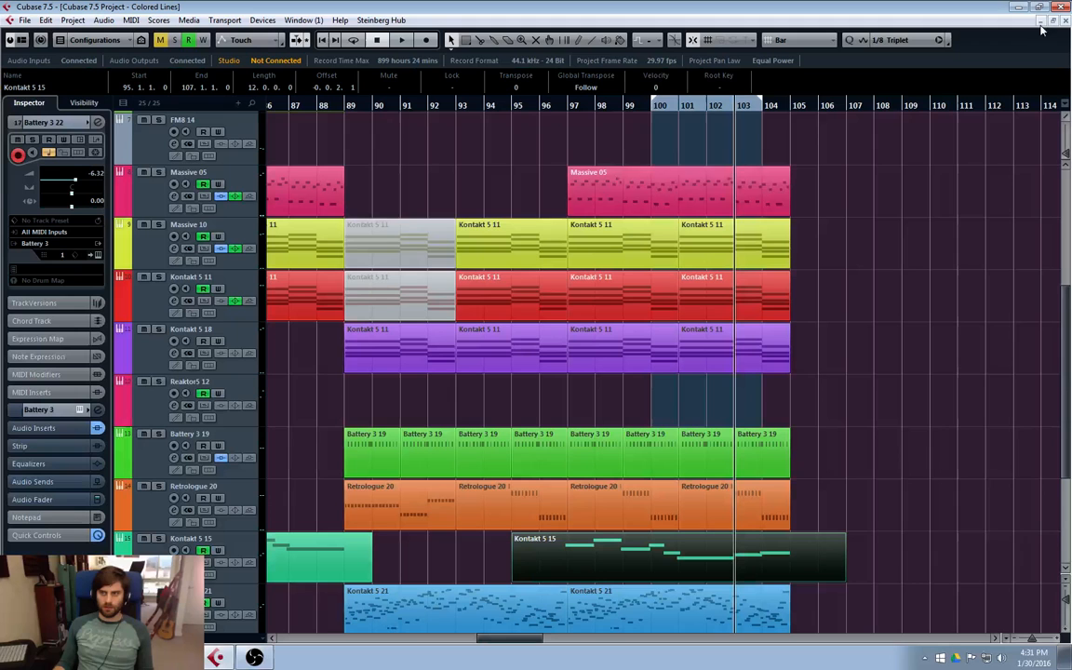
- Play the arrangement from the beginning of the project, following the tracks through about bar 55
left_click(345, 107)
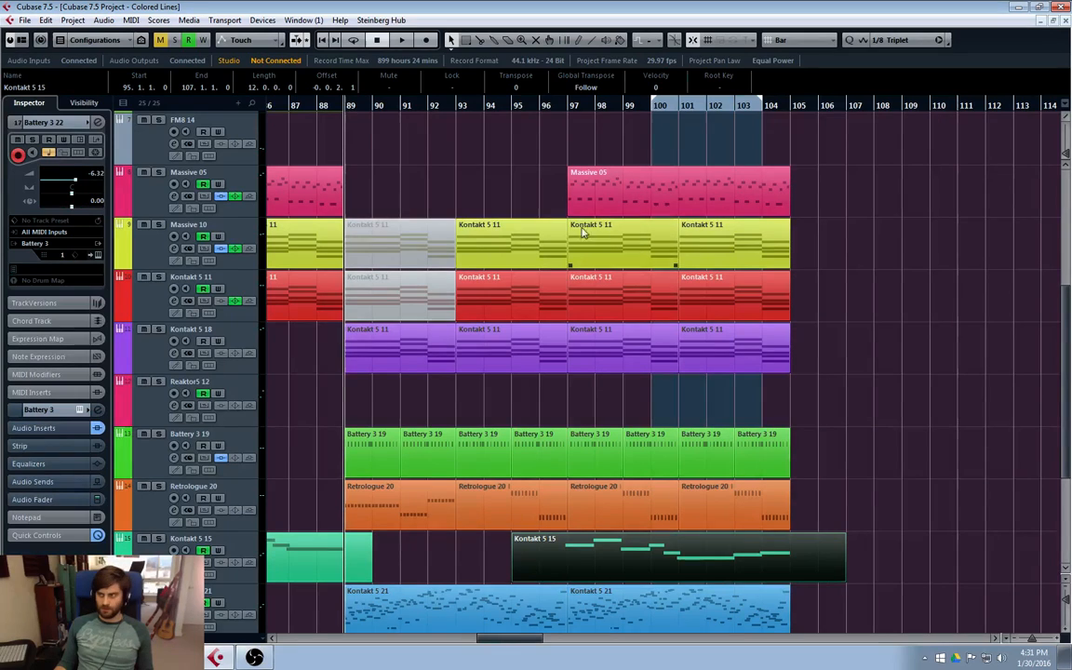
left_click(883, 410)
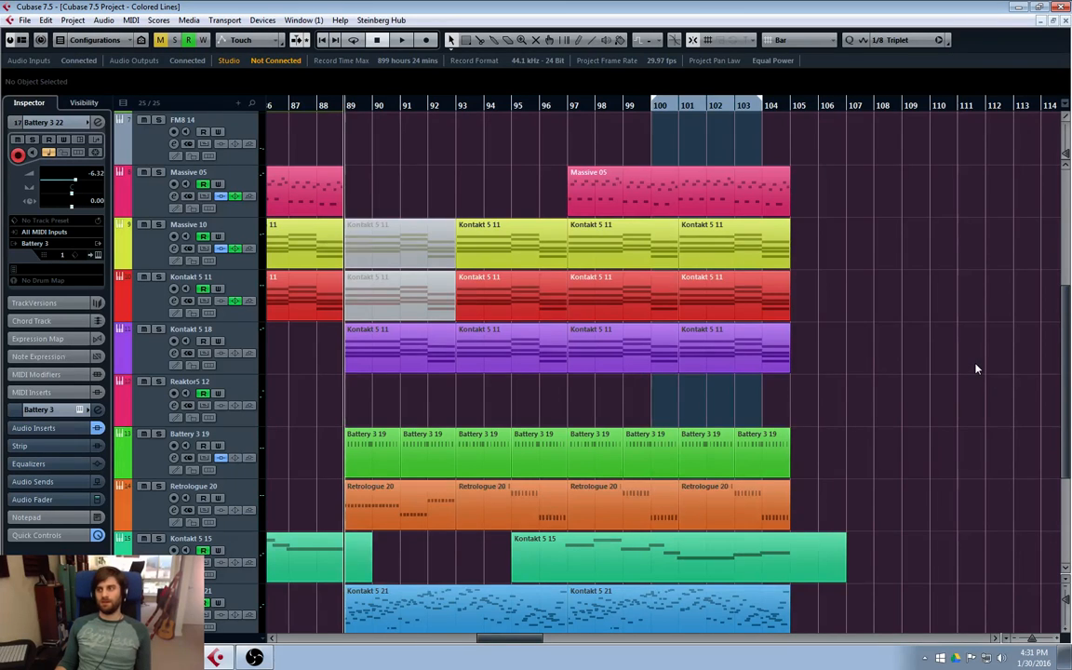
key("KP_Decimal")
scroll(600, 277, "up", 5)
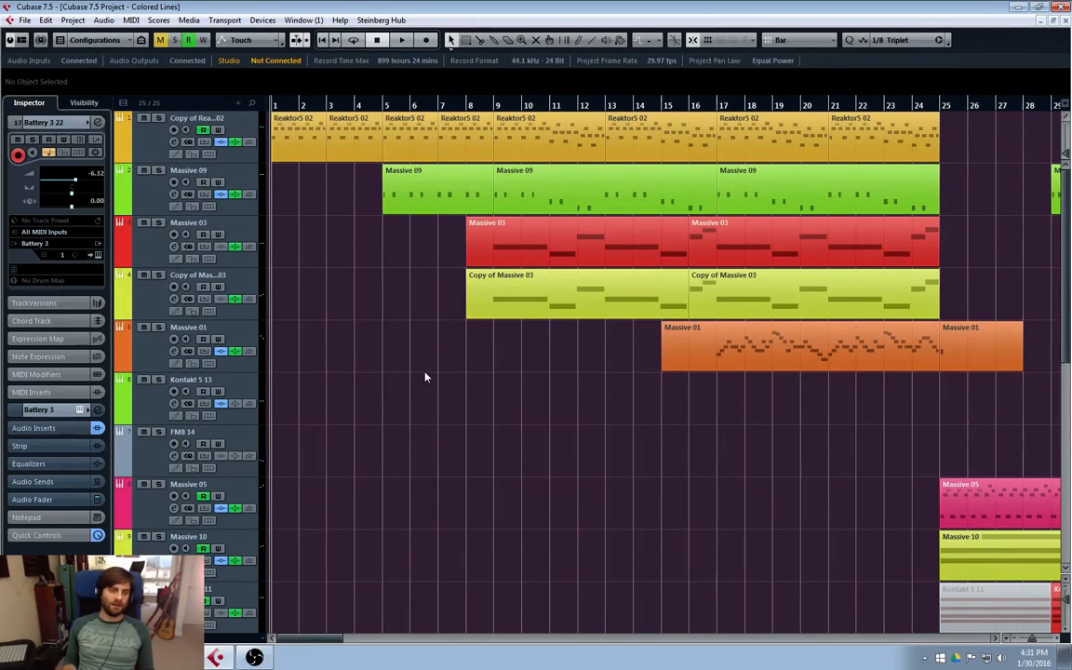
key("space")
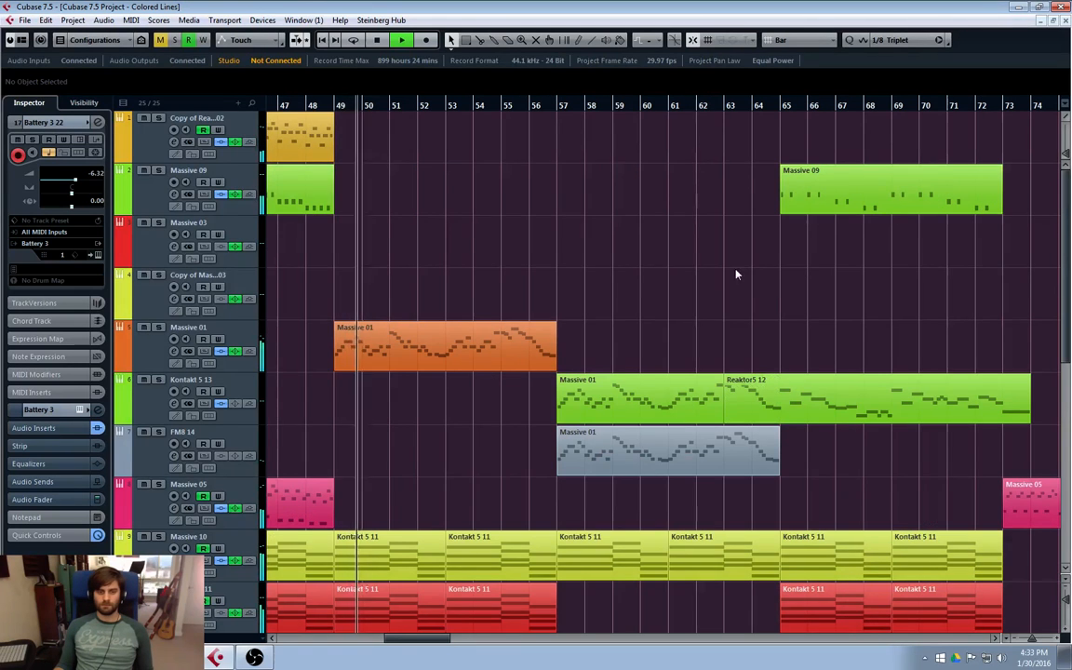
scroll(734, 275, "down", 2)
scroll(963, 503, "down", 2)
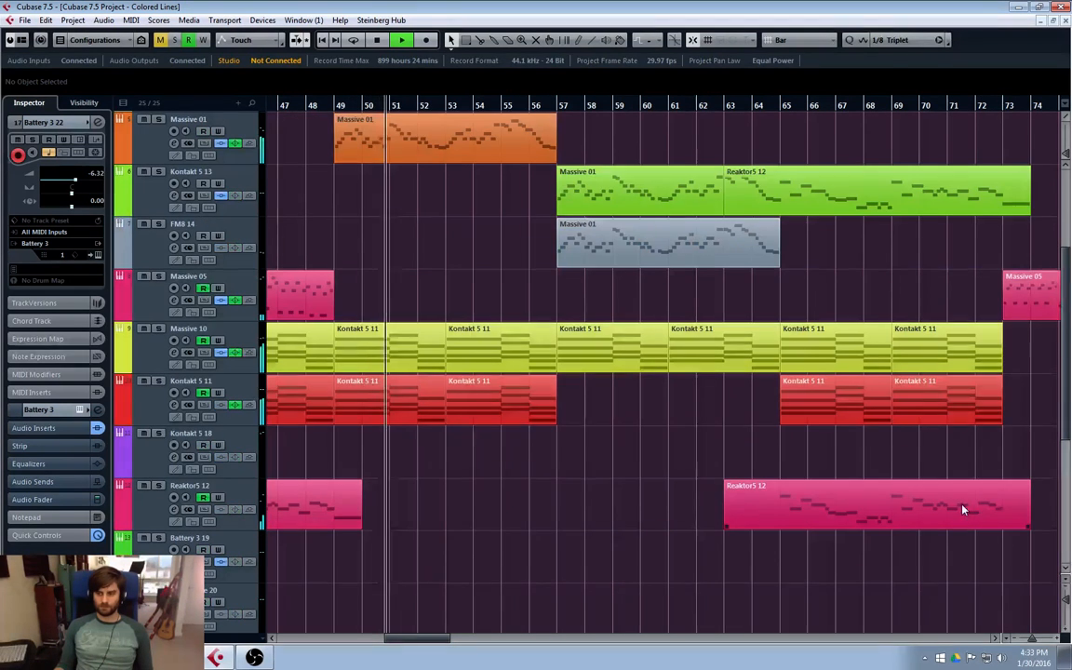
scroll(963, 505, "up", 2)
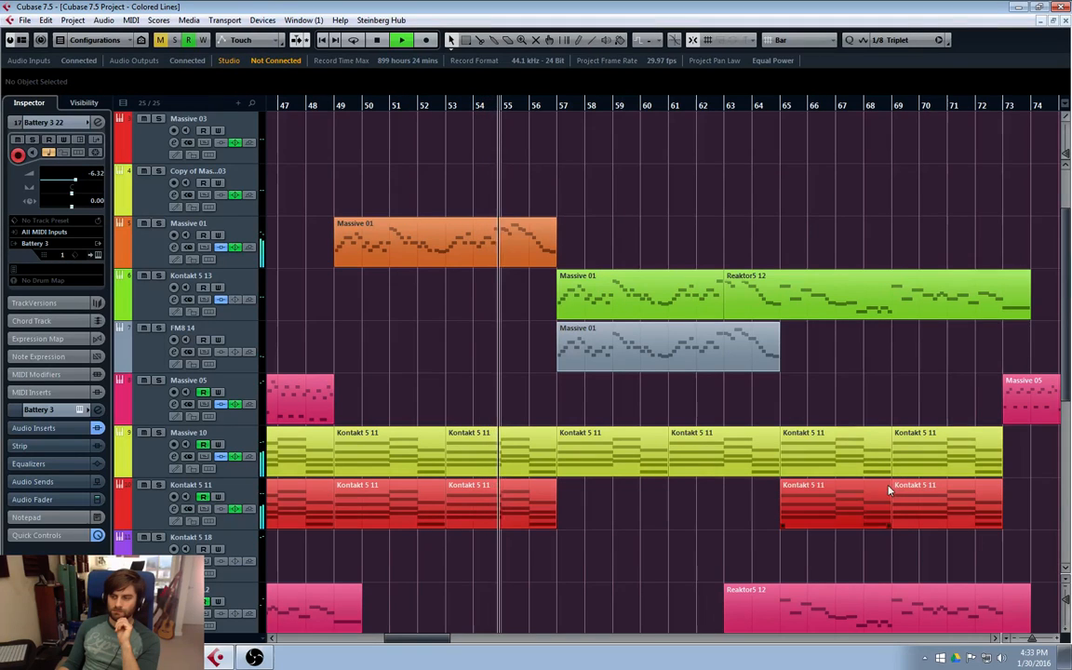
- Examine the notes of the Massive 01 part on the Kontakt 5 13 track from bar 57 to 64 during playback, and close the editor
double_click(637, 296)
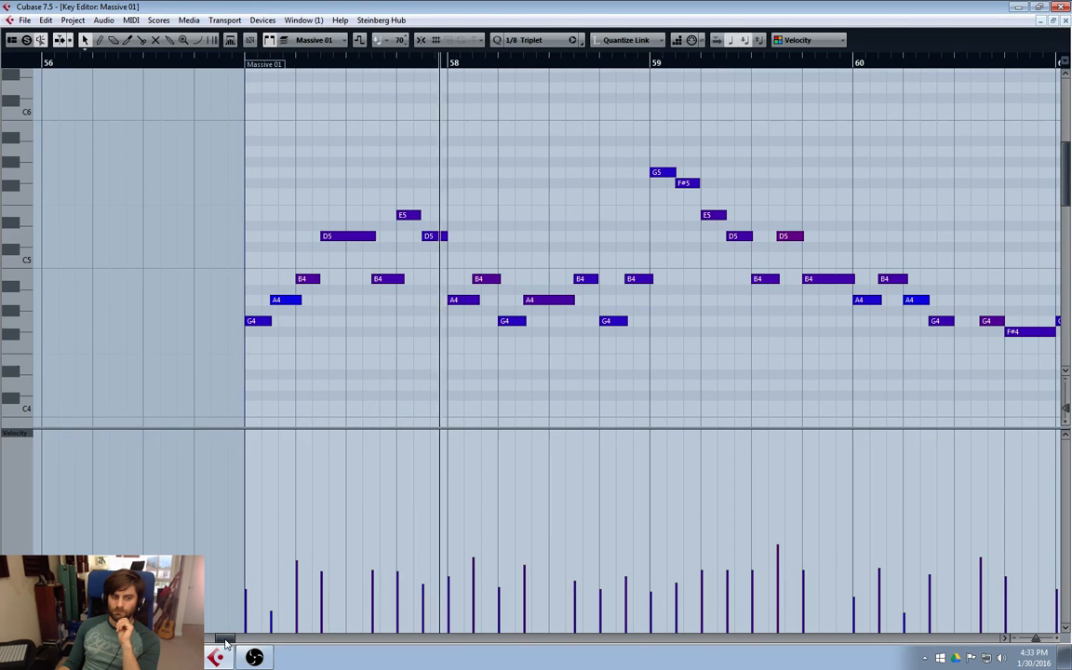
left_click_drag(220, 643, 232, 642)
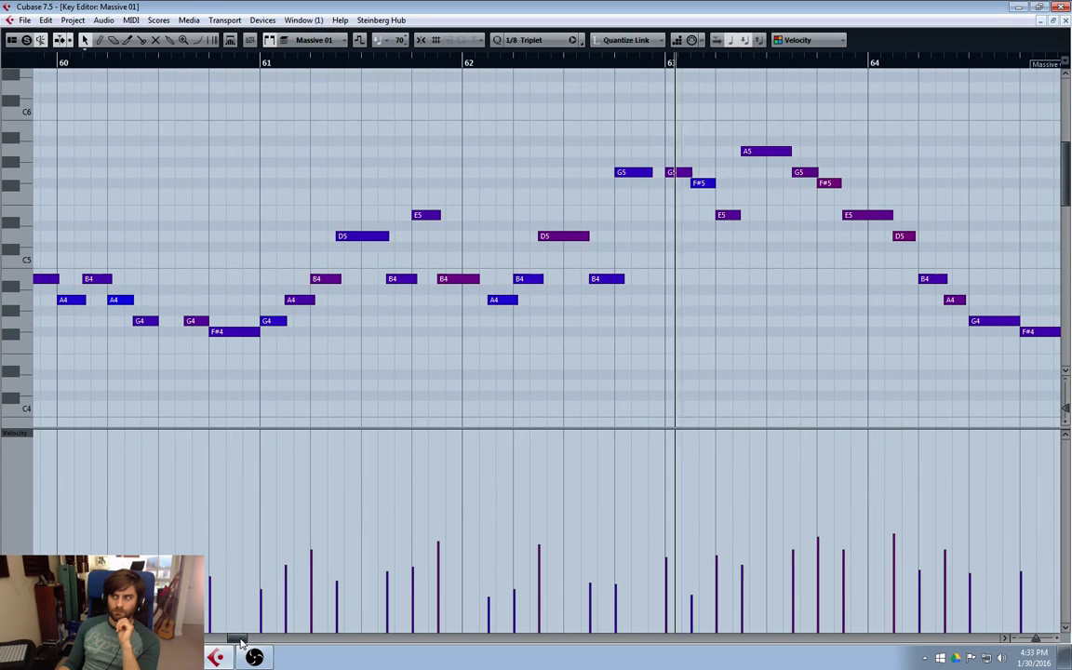
left_click(1065, 21)
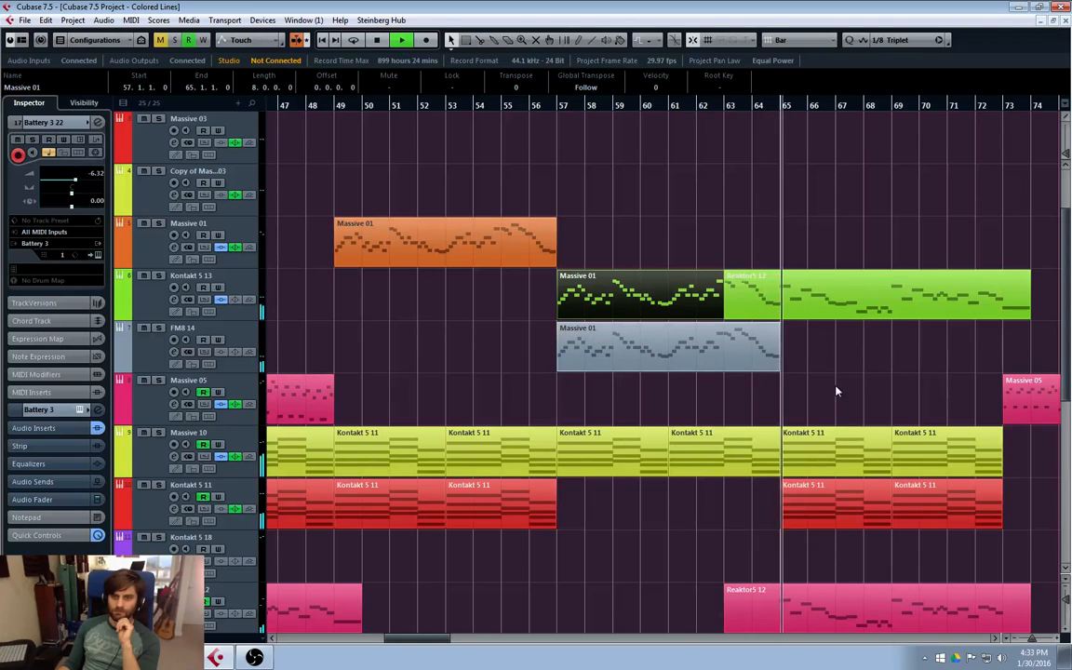
- Follow the playback from bar 65 through the build-up across the tracks and stop it just past bar 105
left_click_drag(428, 640, 451, 640)
scroll(557, 579, "down", 2)
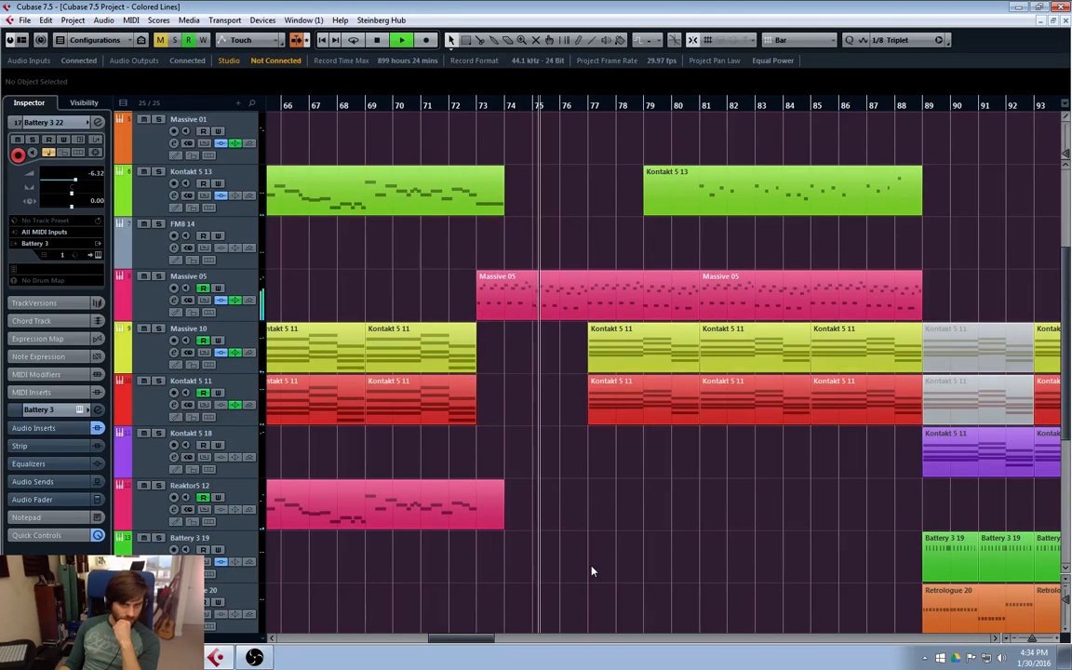
left_click_drag(456, 638, 514, 641)
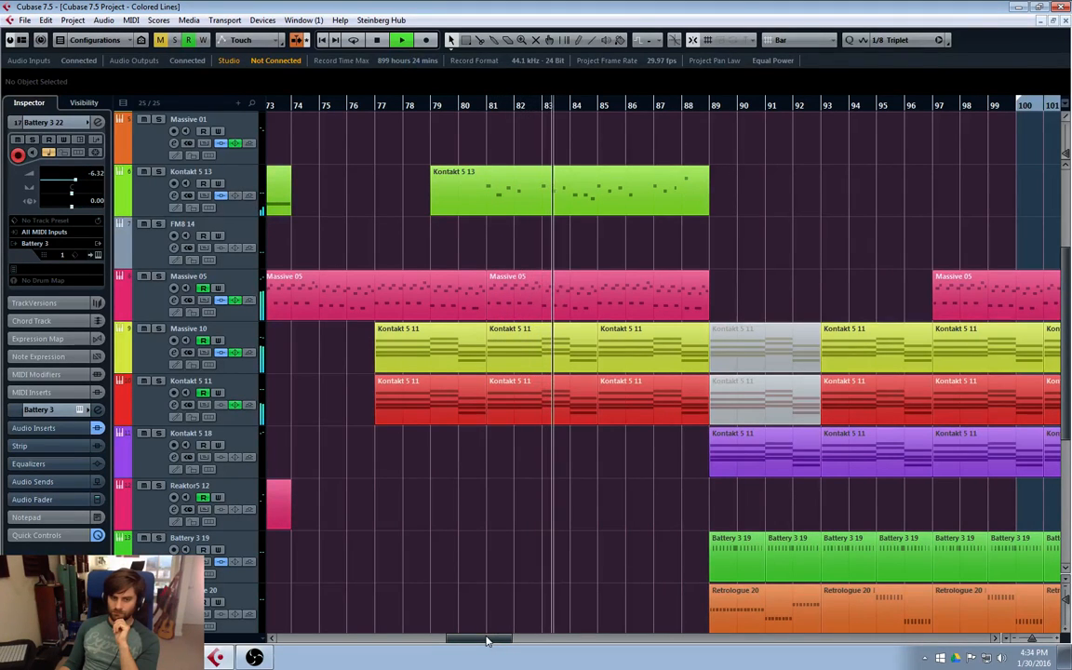
scroll(486, 640, "right", 4)
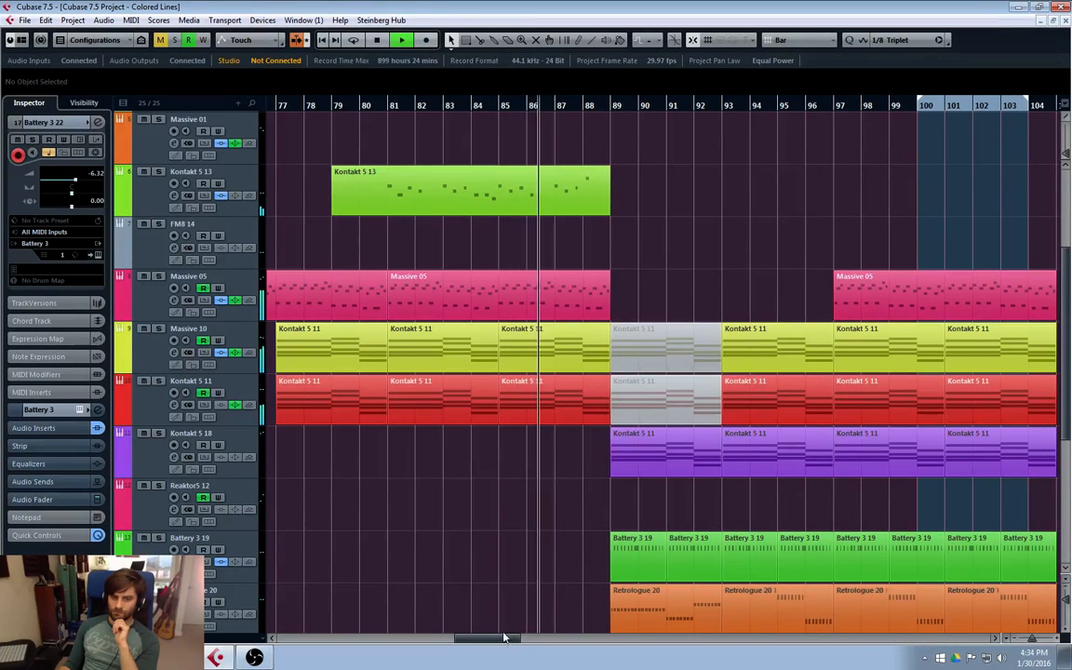
scroll(493, 640, "right", 6)
scroll(921, 538, "down", 4)
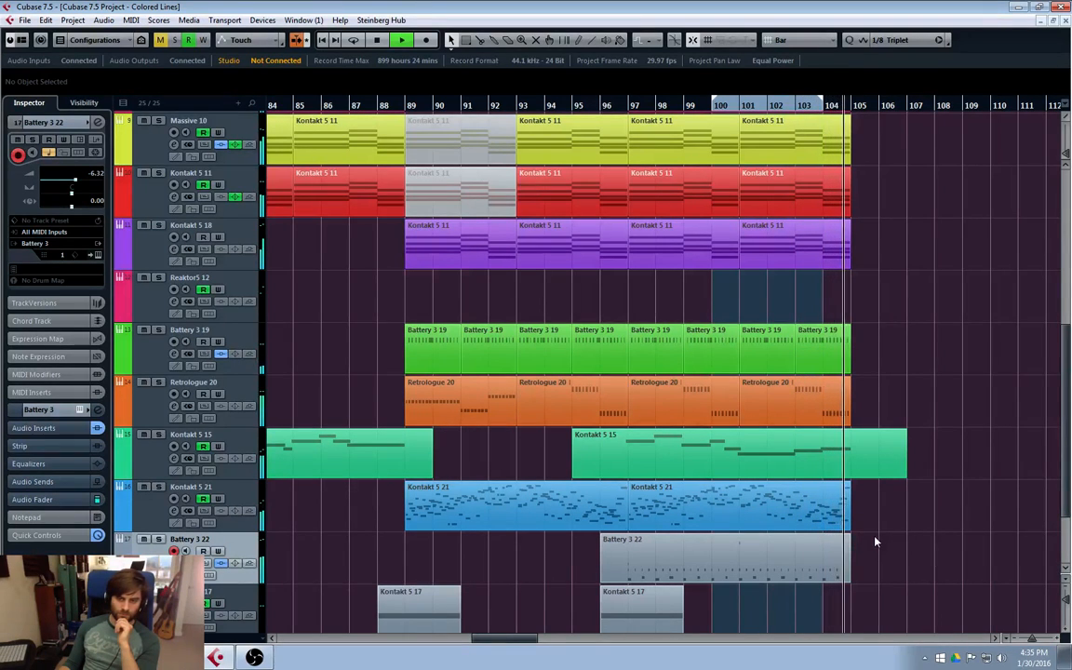
key("space")
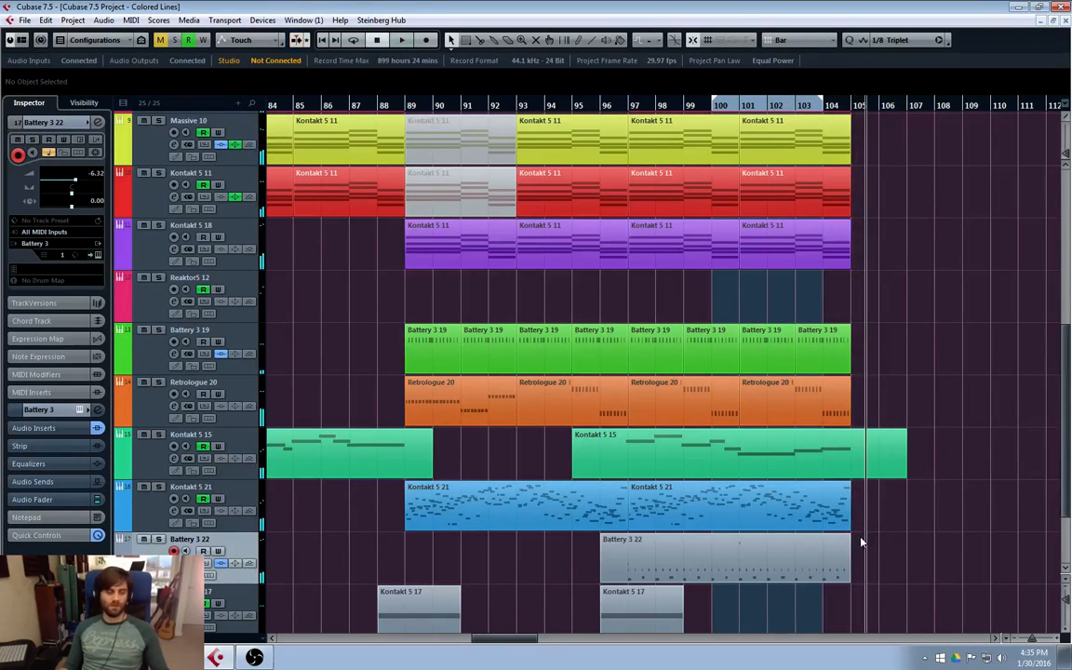
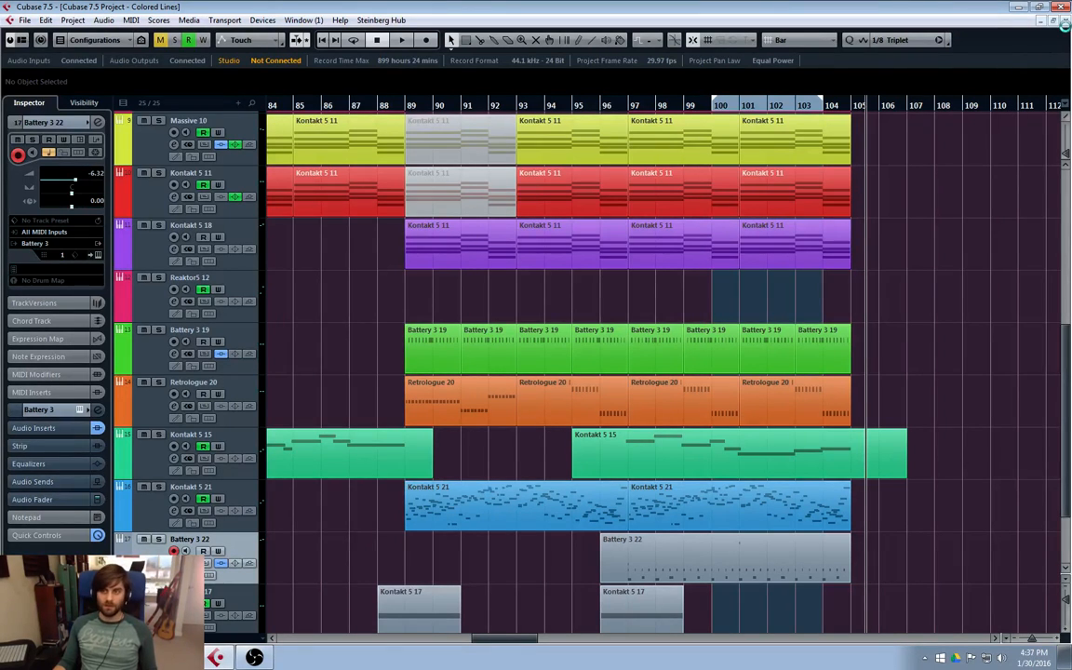
- Close the Colored Lines project and open the Library Ghosts 3 project
left_click(1065, 25)
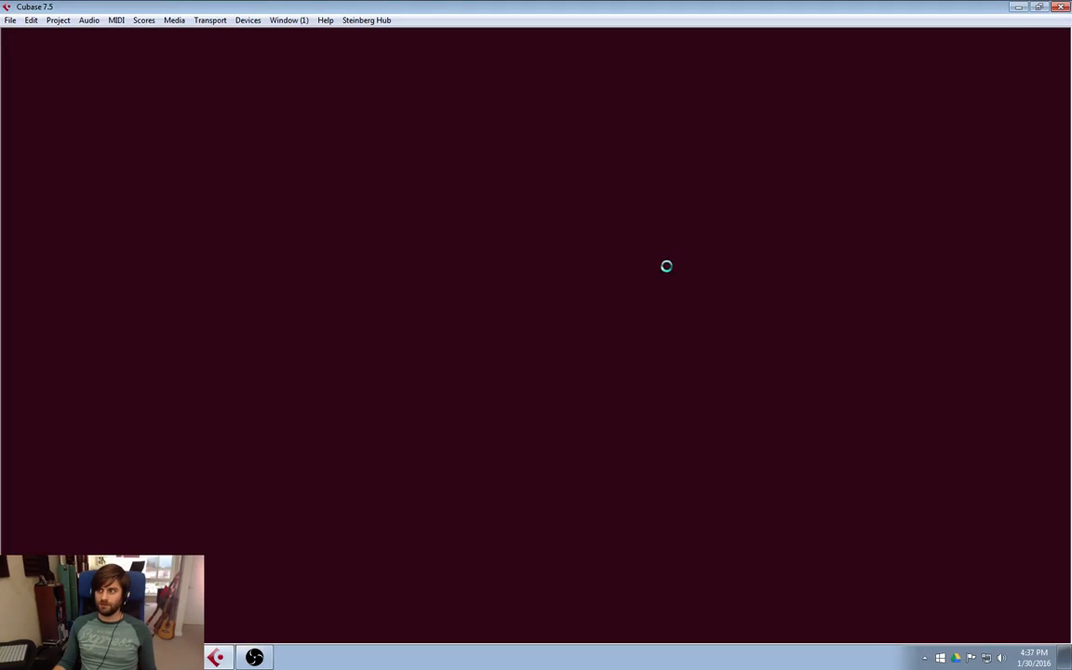
left_click(10, 21)
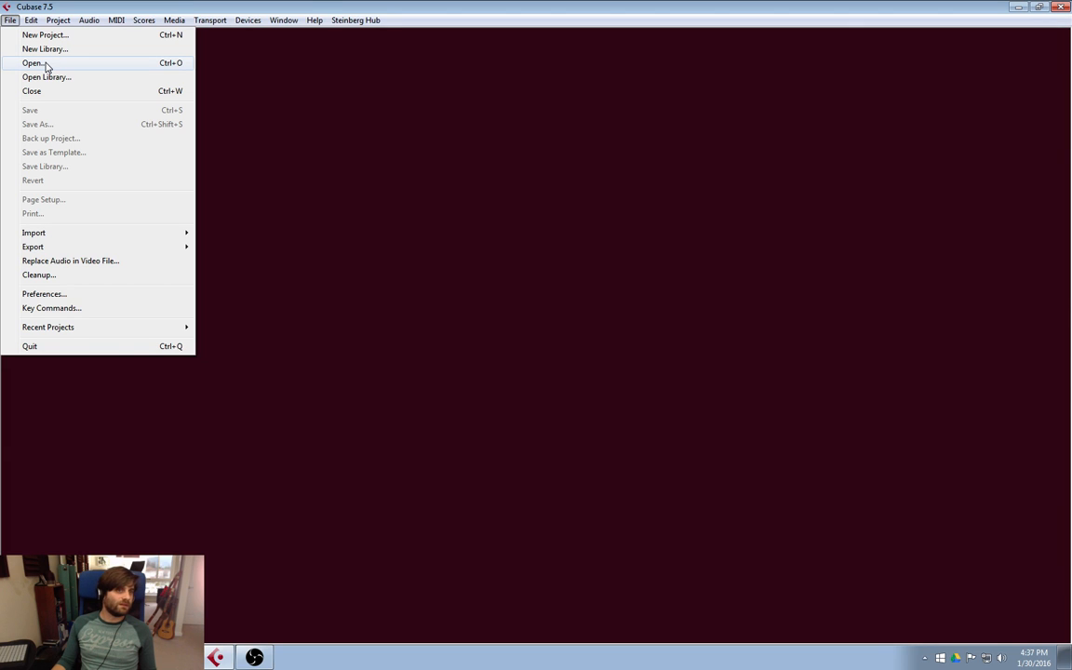
left_click(487, 5)
left_click_drag(454, 6, 1070, 111)
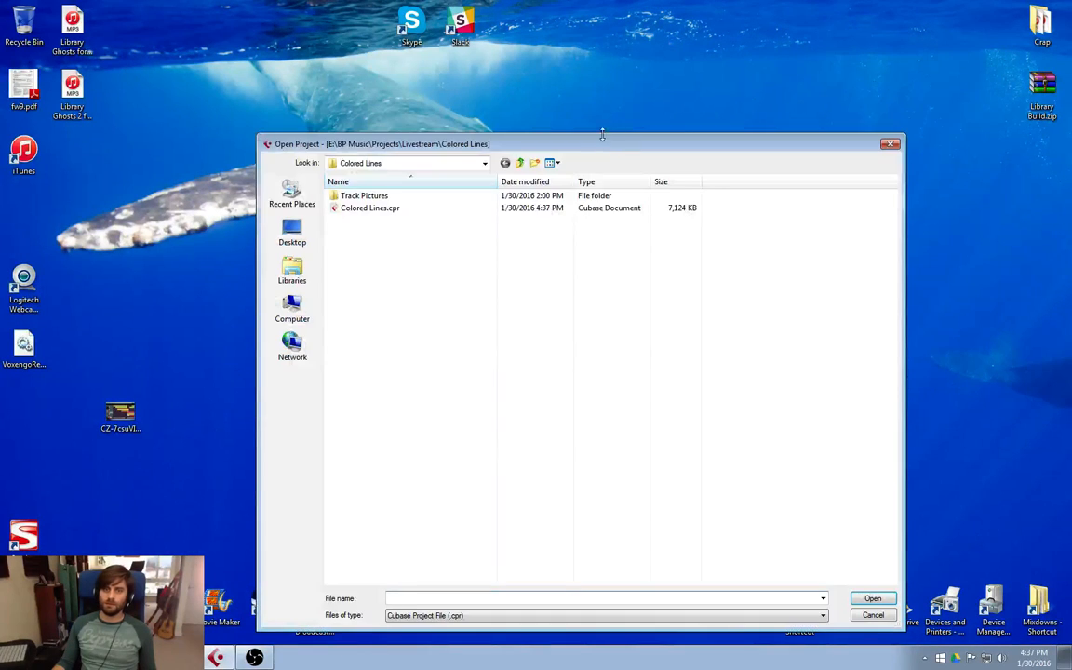
left_click_drag(597, 145, 1071, 145)
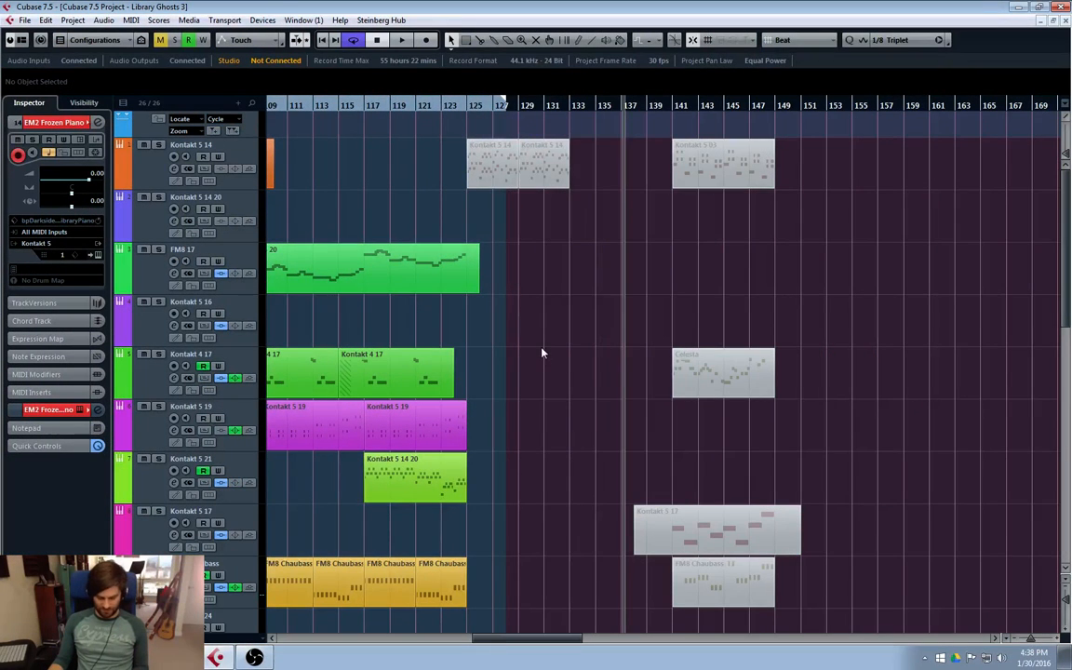
- Return to the project start, start the VoxengoRecorder insert on the Stereo Out channel, and close its window
key("period")
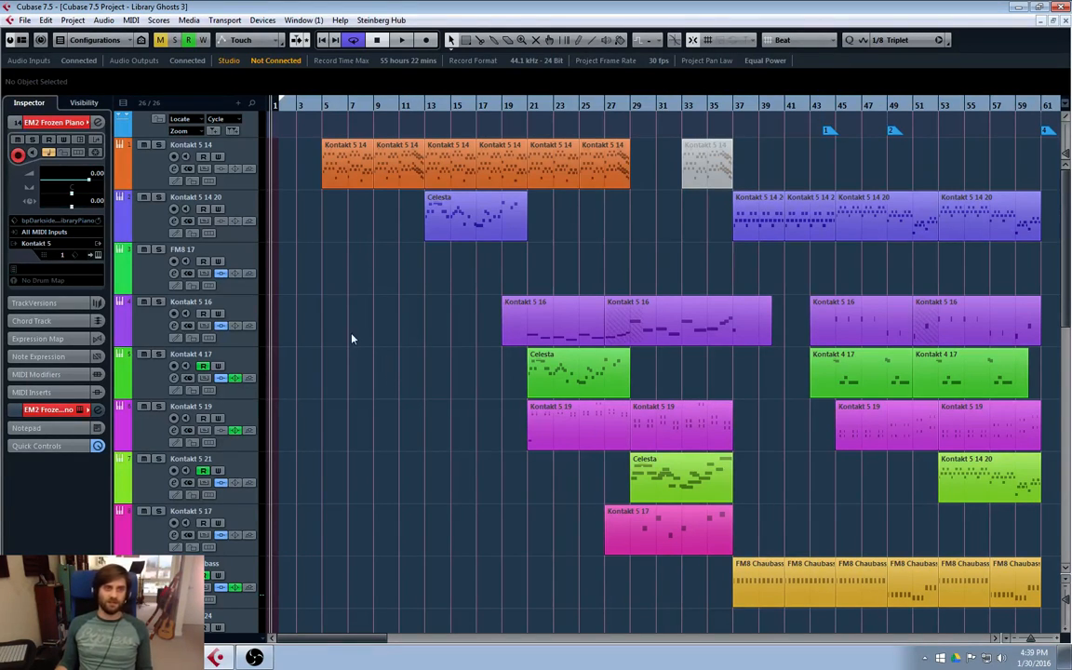
scroll(307, 339, "down", 6)
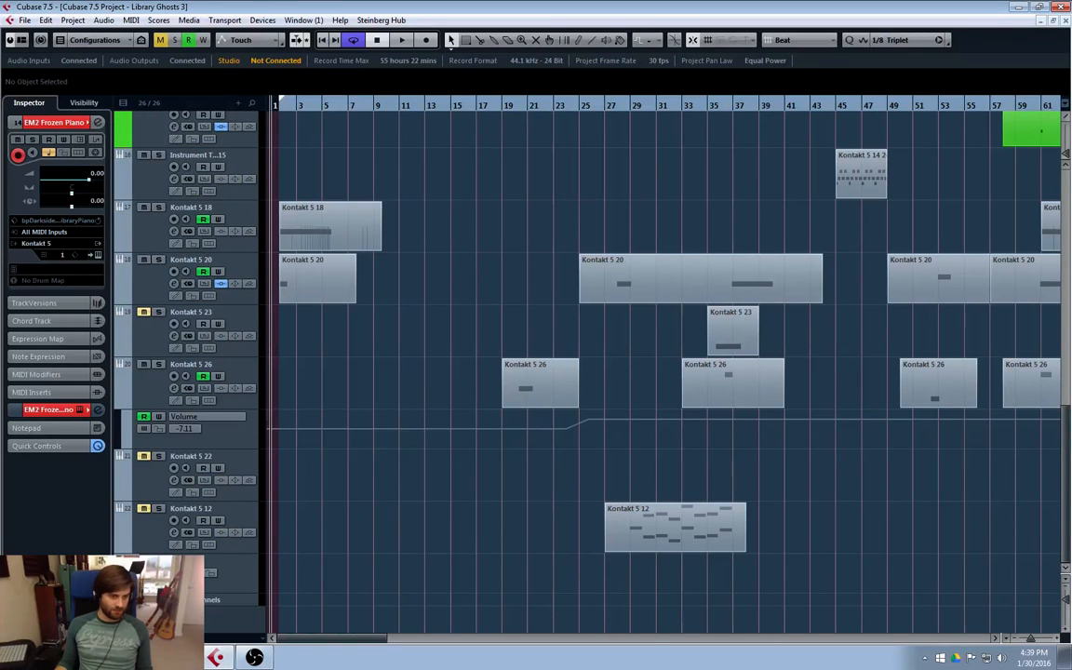
left_click(131, 600)
scroll(223, 600, "down", 1)
left_click(252, 575)
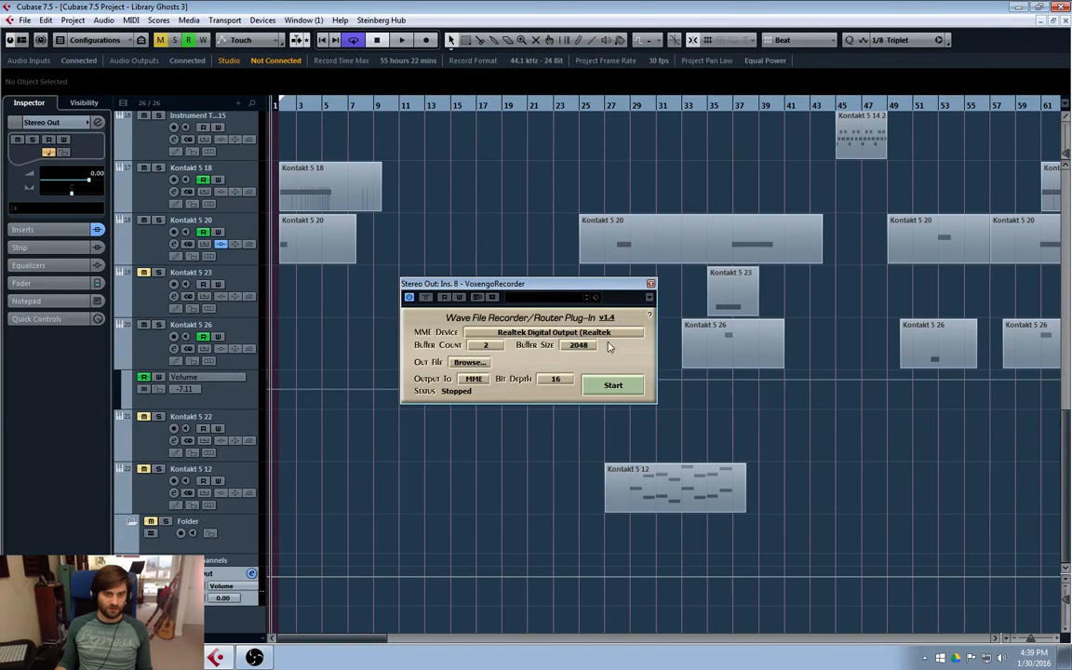
left_click(609, 386)
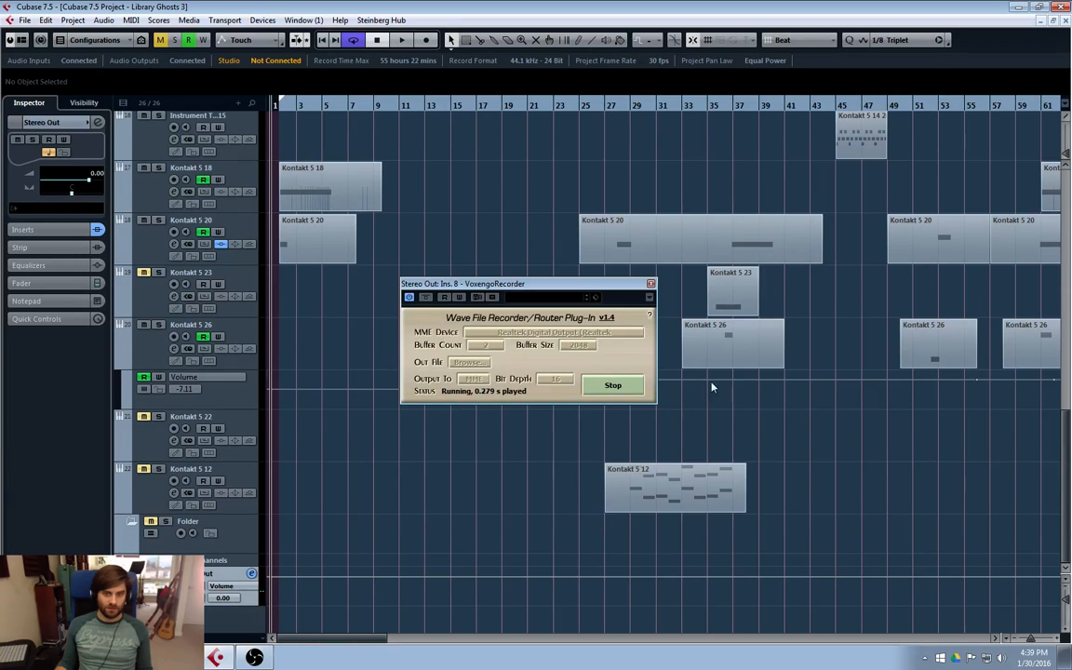
left_click(650, 283)
scroll(446, 296, "up", 10)
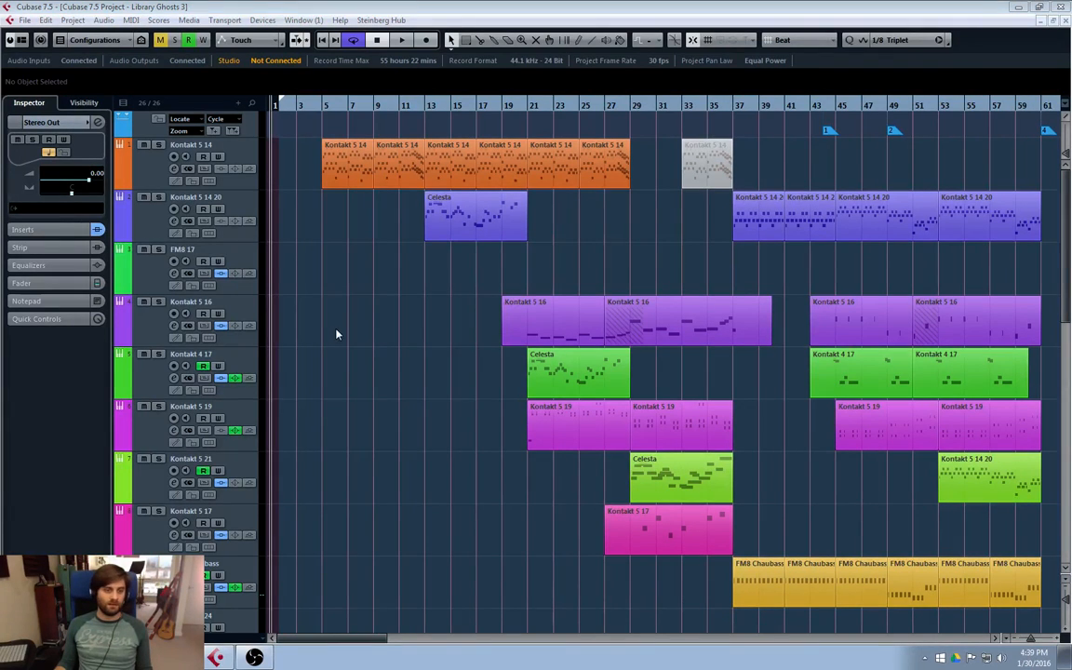
- Play Library Ghosts 3 from the beginning to about bar 49, looking over both the lower and upper tracks
key("space")
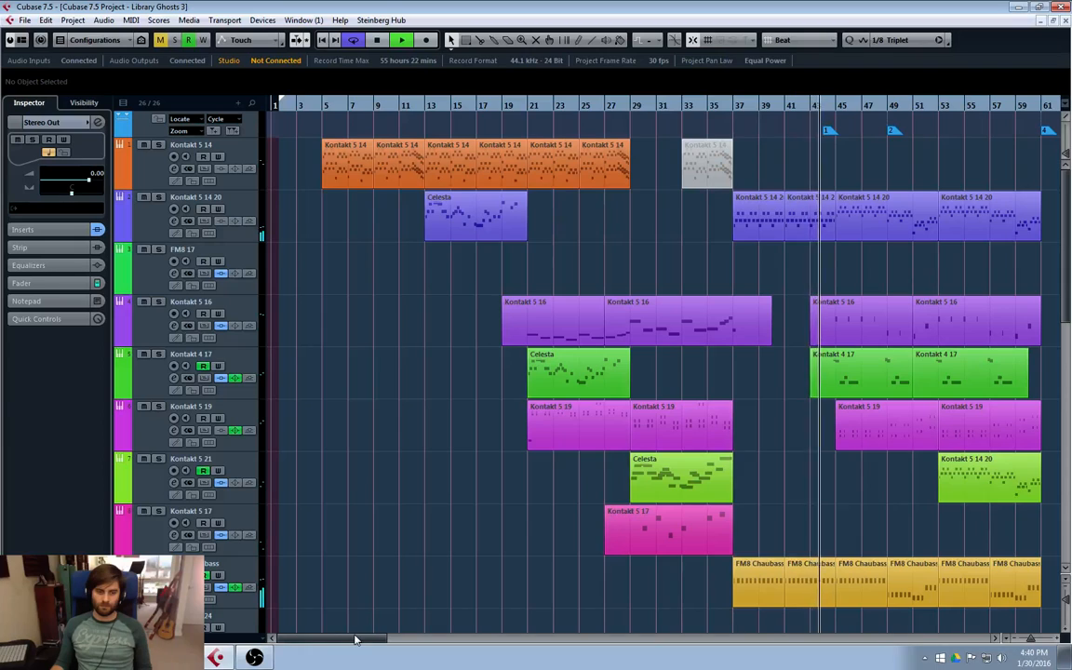
left_click_drag(359, 638, 394, 642)
scroll(778, 503, "down", 10)
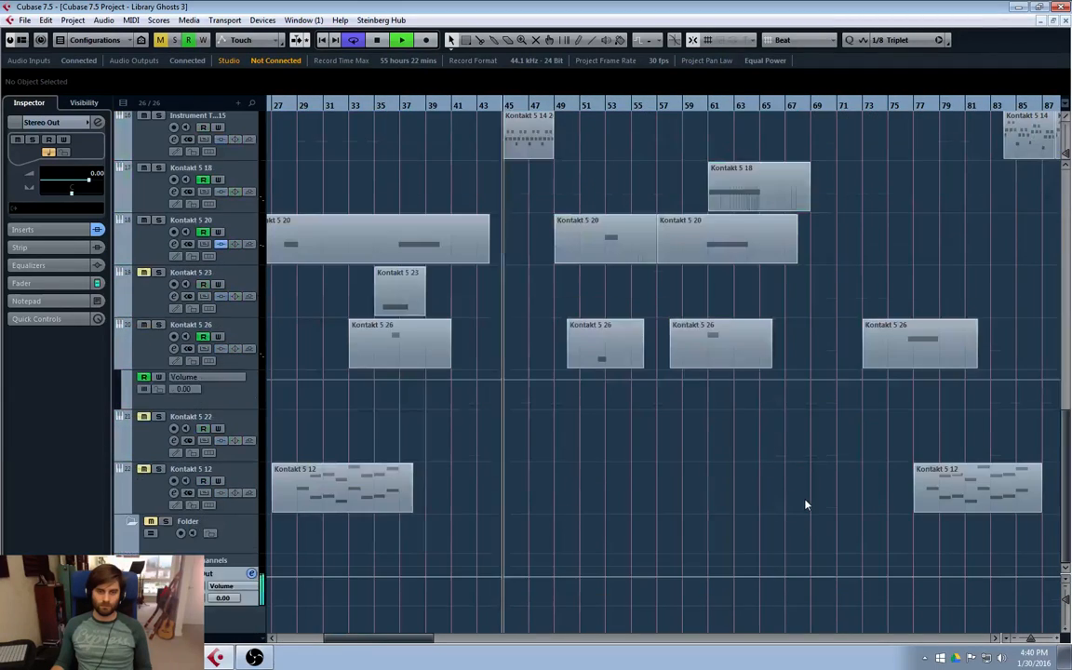
scroll(806, 504, "up", 8)
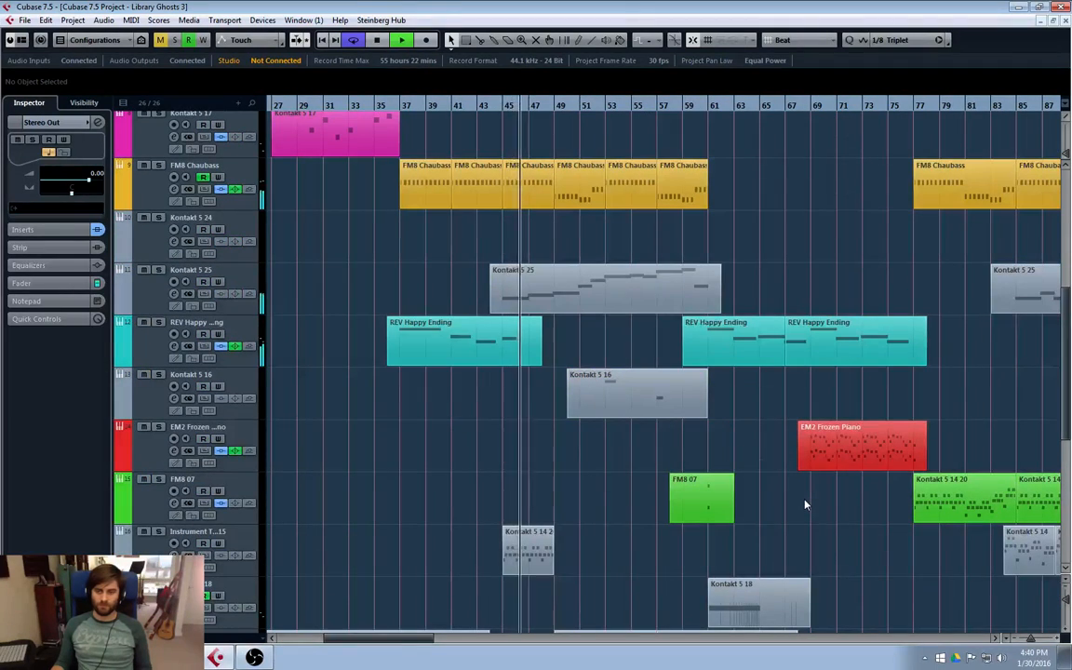
scroll(805, 505, "up", 8)
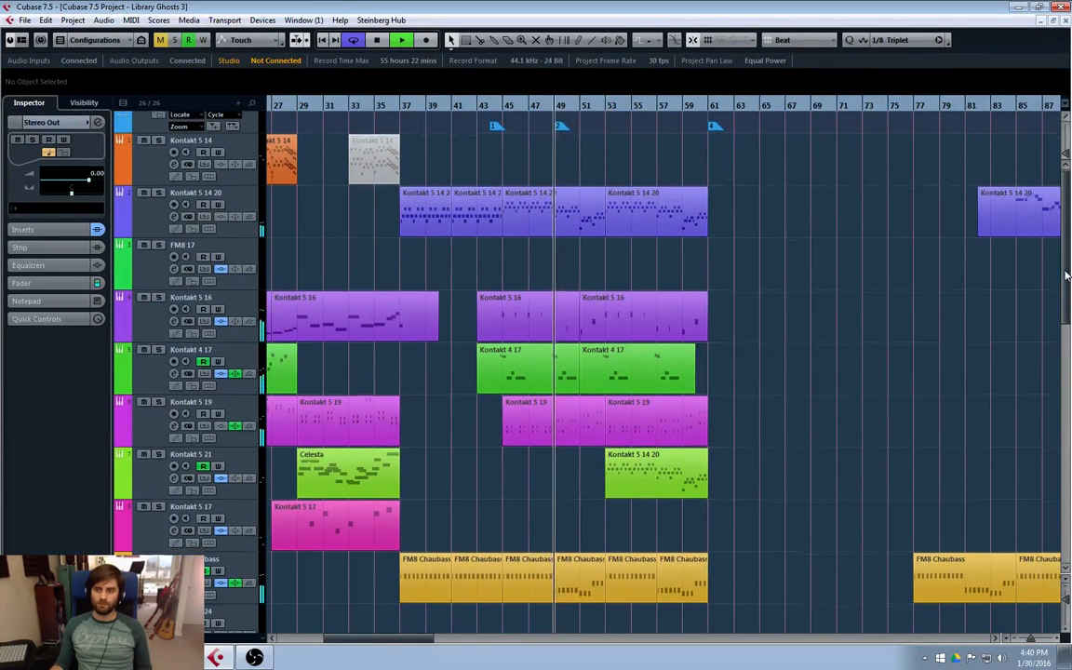
- Follow the playback from about bar 49 to 59 down through the Kontakt 5 12 track and back up to the first track
scroll(1067, 275, "down", 3)
scroll(1068, 274, "down", 2)
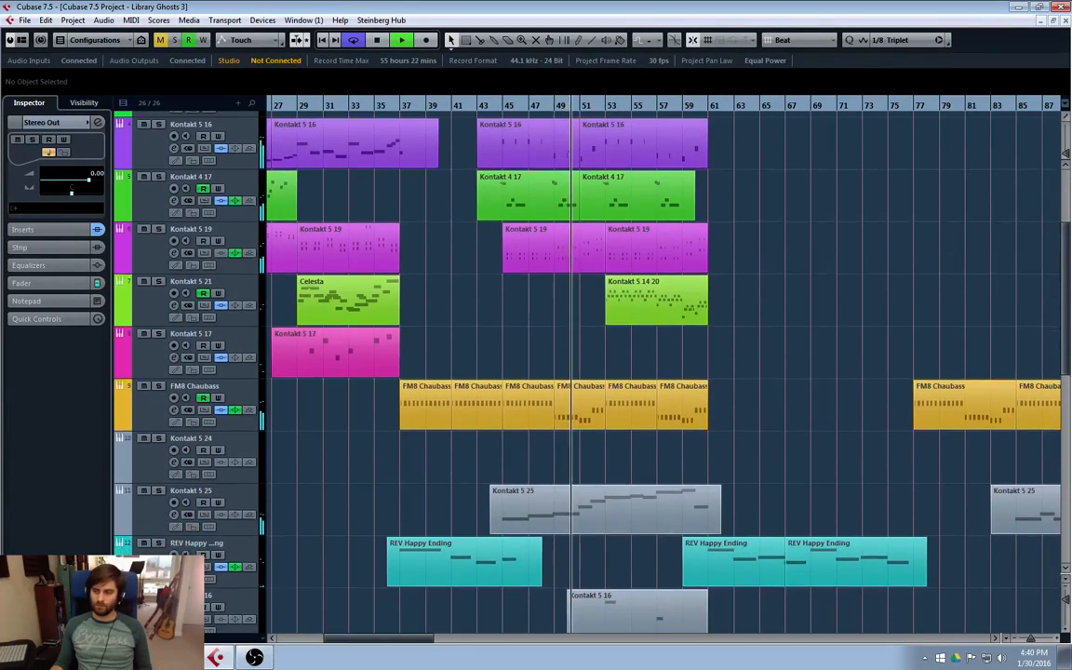
scroll(1059, 425, "down", 5)
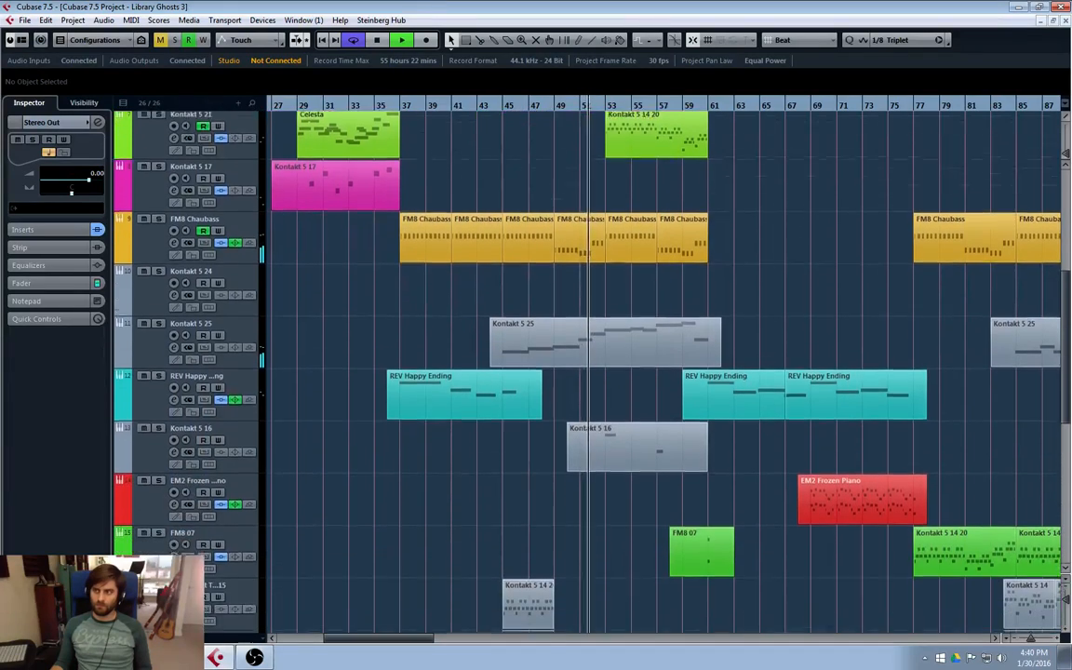
scroll(1059, 425, "down", 3)
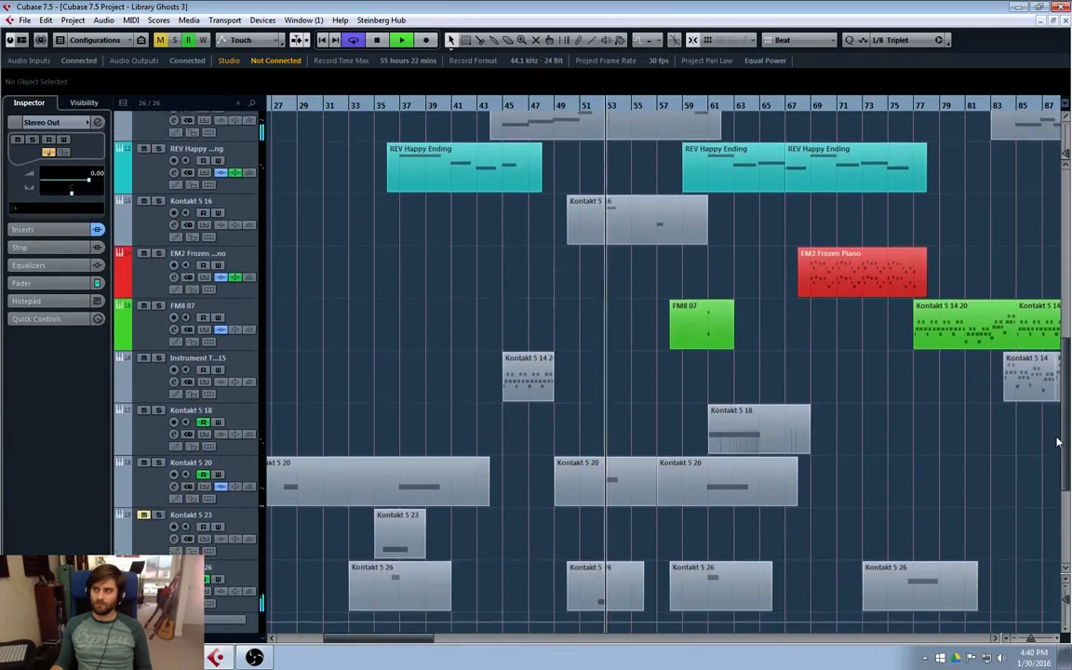
scroll(1045, 473, "down", 2)
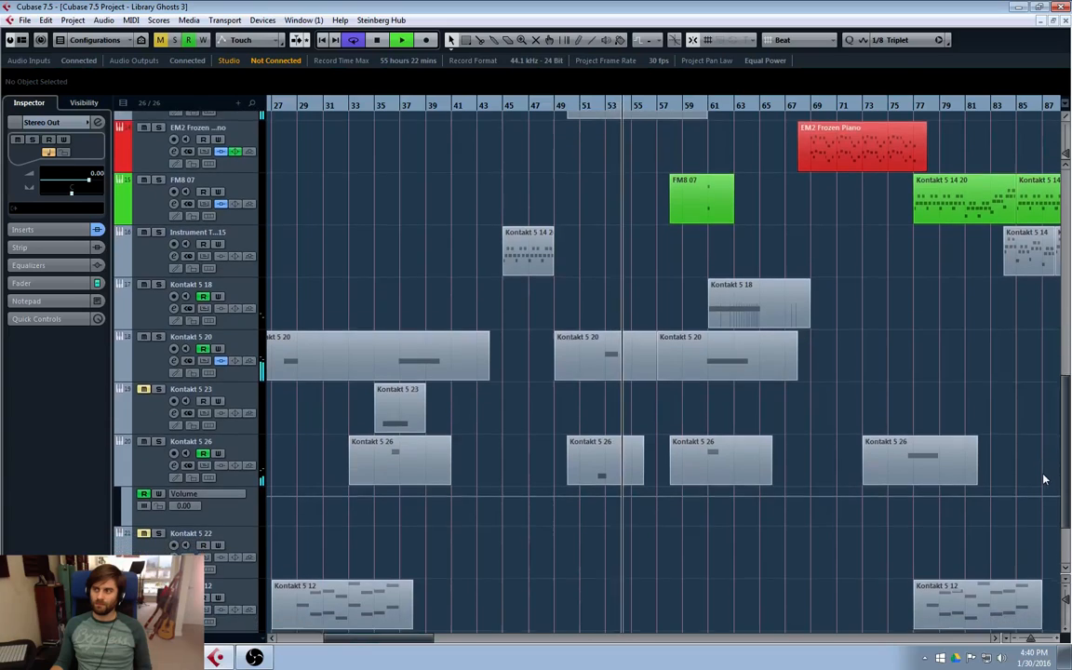
scroll(1039, 502, "down", 1)
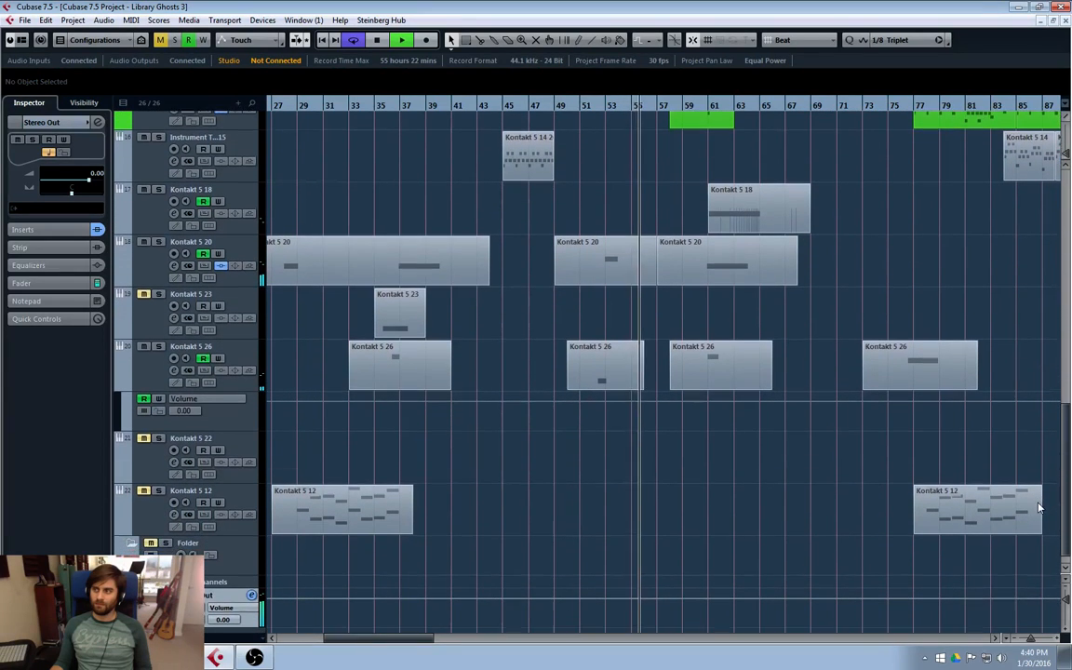
scroll(1044, 499, "up", 1)
scroll(1043, 499, "up", 5)
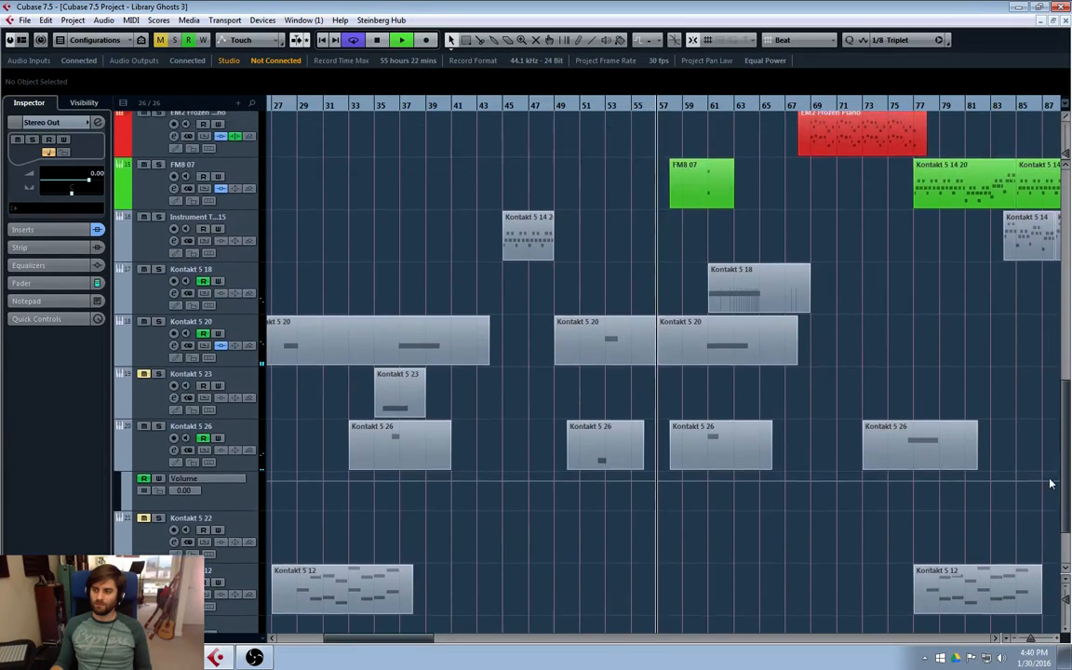
scroll(1058, 412, "up", 7)
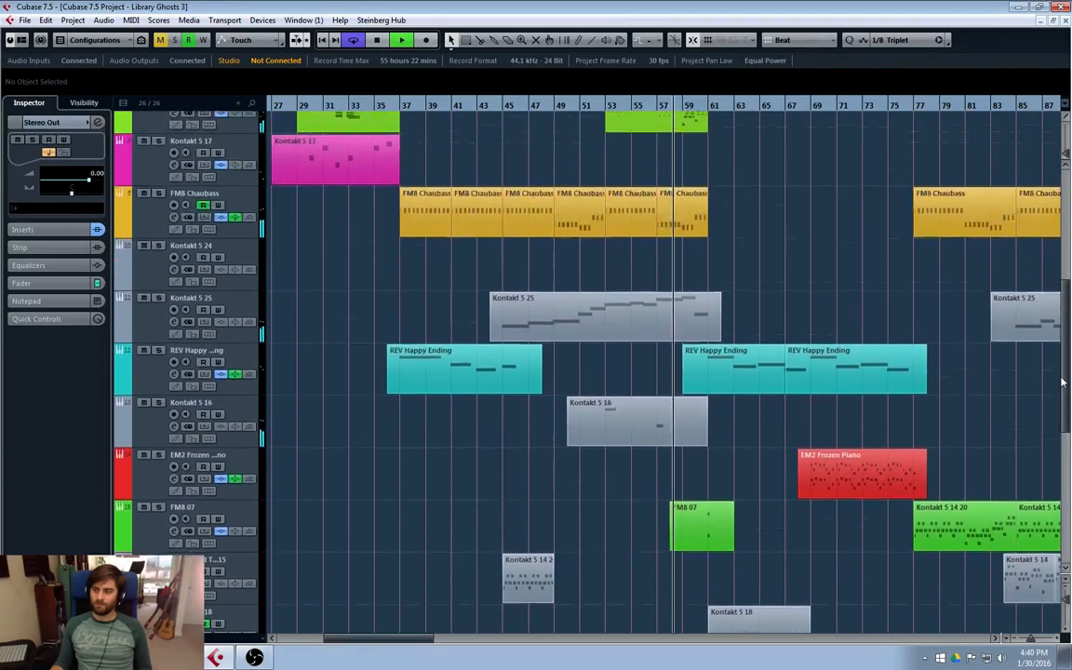
scroll(1060, 279, "up", 2)
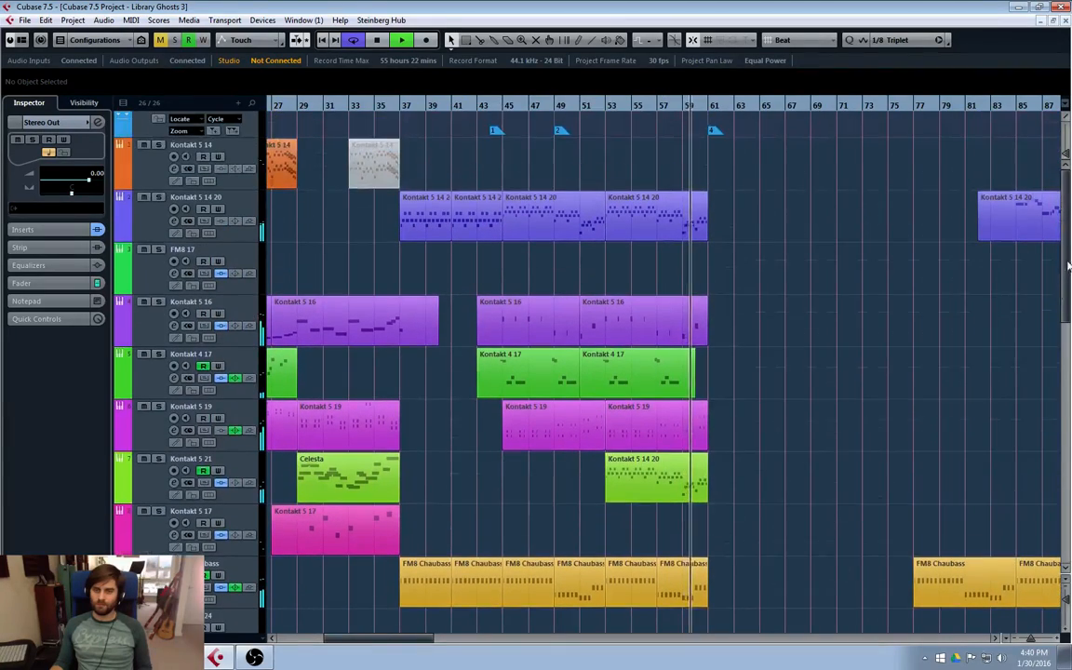
- Follow the playback from about bar 60 to 95, examining the REV Happy Ending, EM2 Frozen Piano and FM8 07 parts
left_click_drag(346, 645, 394, 645)
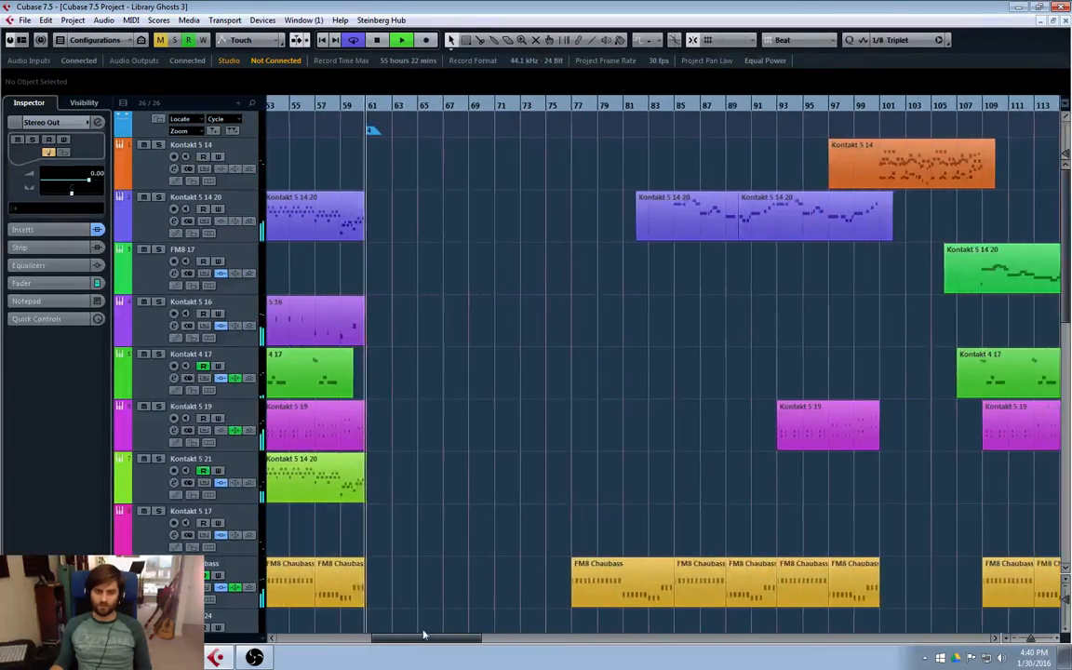
scroll(1043, 335, "down", 8)
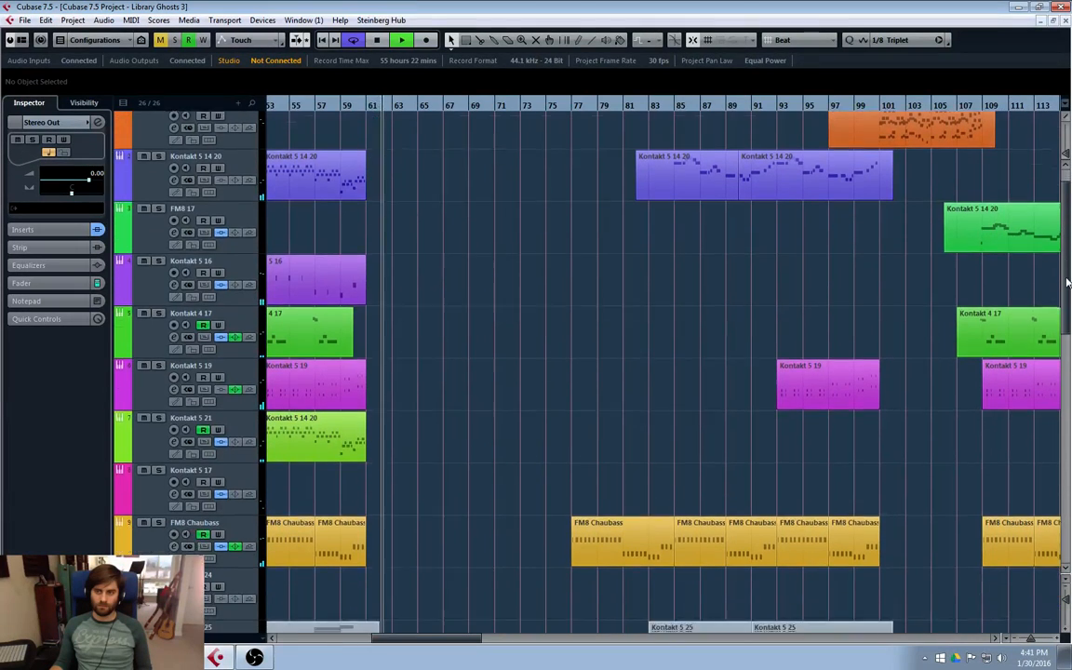
scroll(1044, 391, "down", 2)
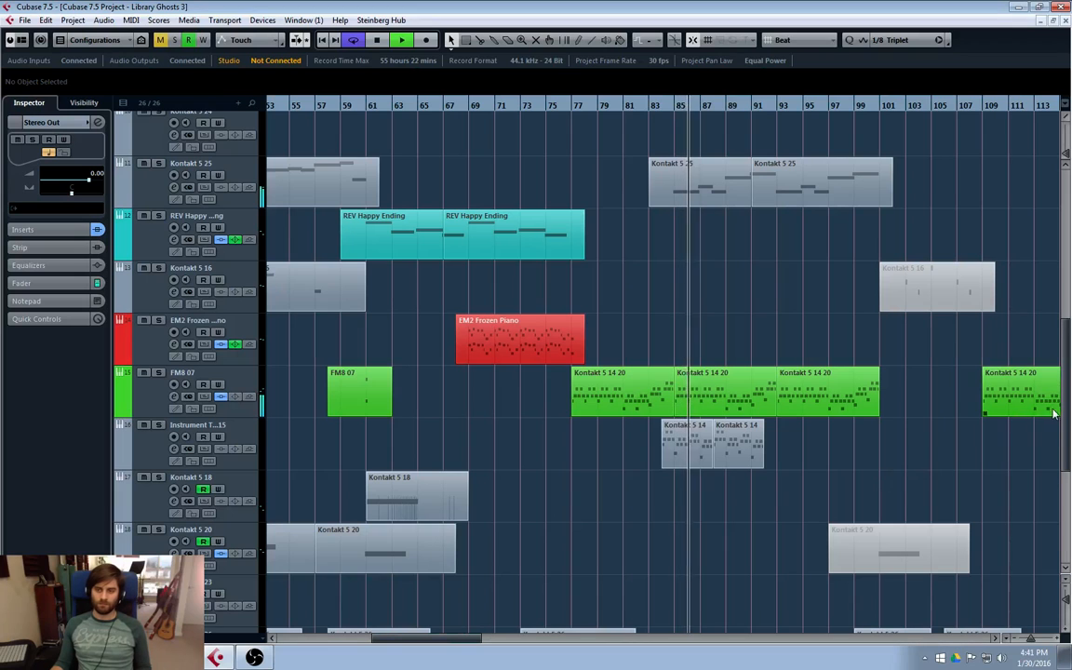
scroll(1066, 391, "up", 2)
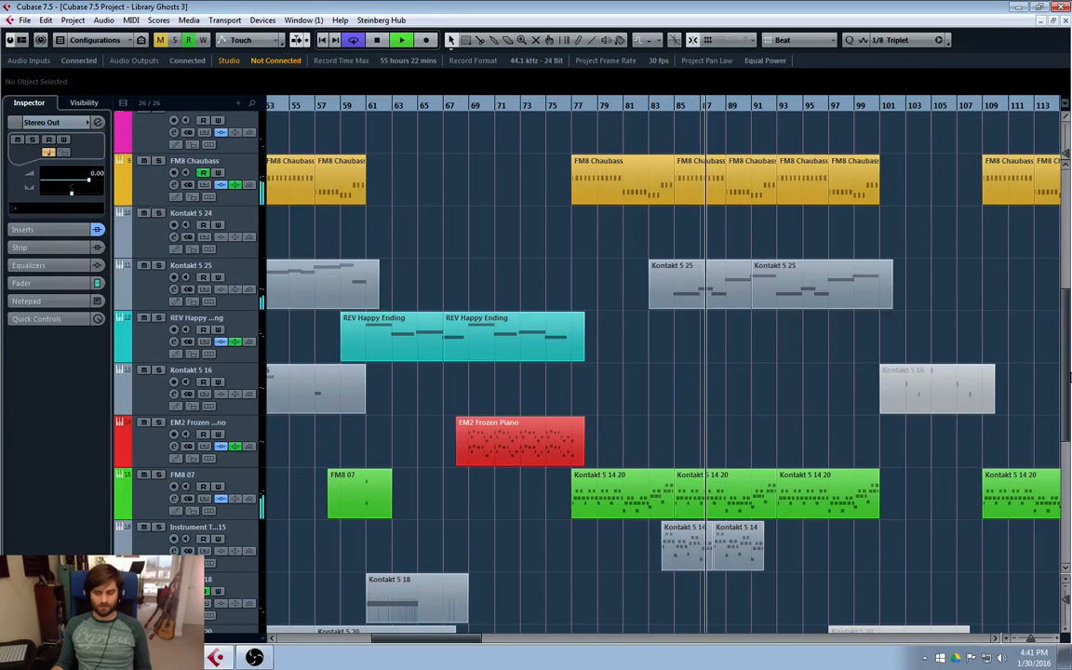
mouse_move(1067, 377)
left_mouse_down()
mouse_move(1053, 403)
mouse_move(1064, 401)
mouse_move(1054, 370)
mouse_move(1066, 355)
left_mouse_up()
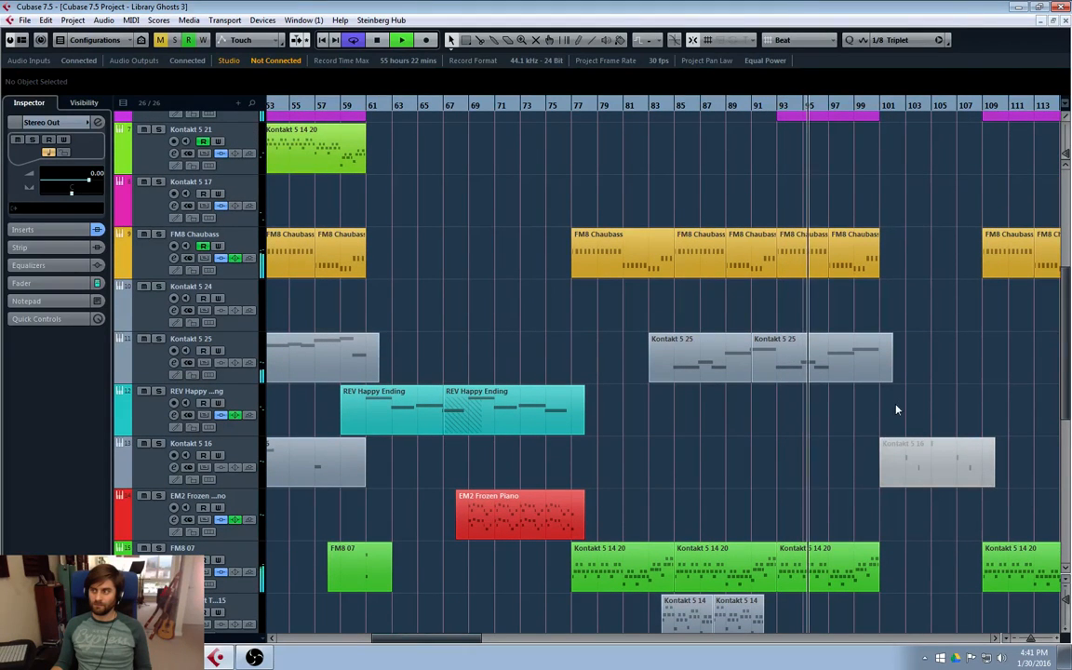
- Follow the playback through the closing section across the tracks and stop it at about bar 127
left_click_drag(452, 640, 486, 639)
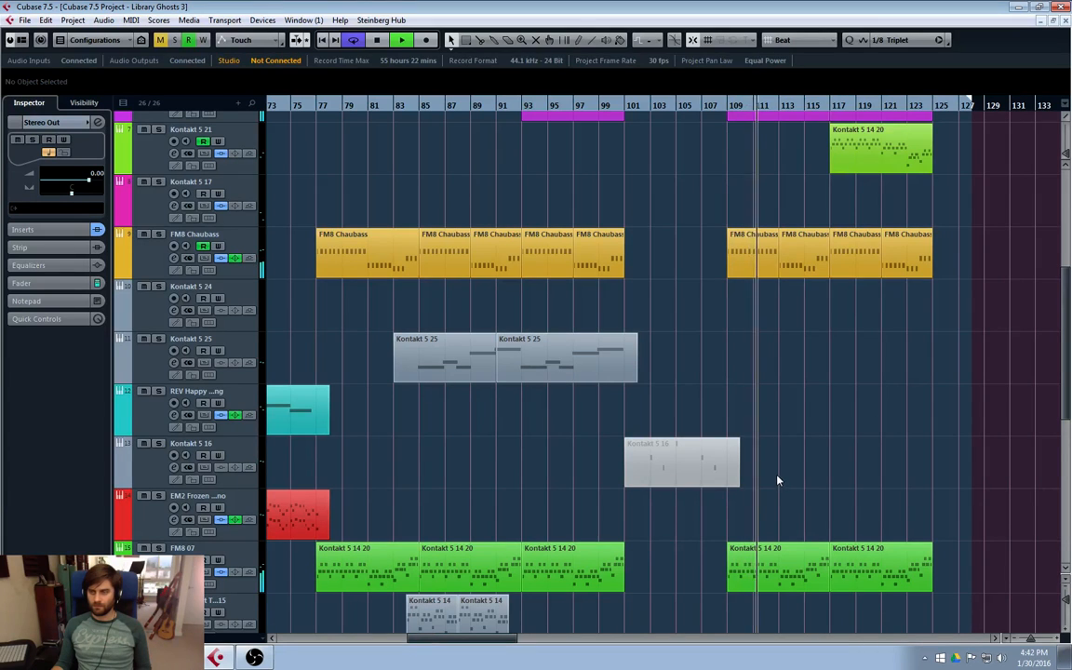
left_click_drag(469, 638, 494, 646)
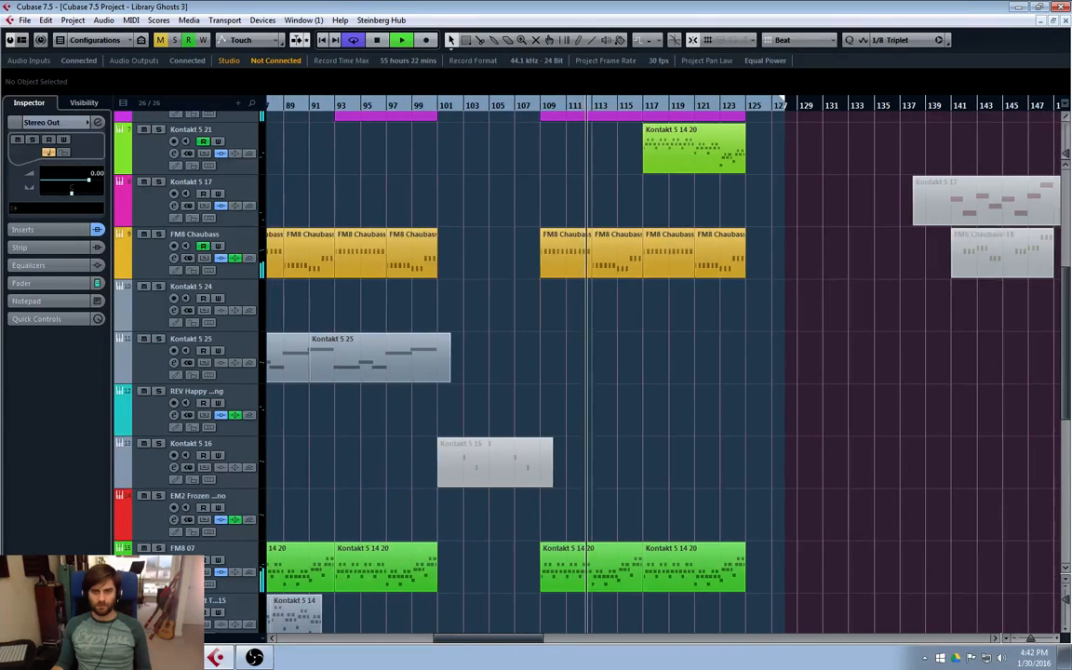
left_click_drag(1068, 379, 1053, 282)
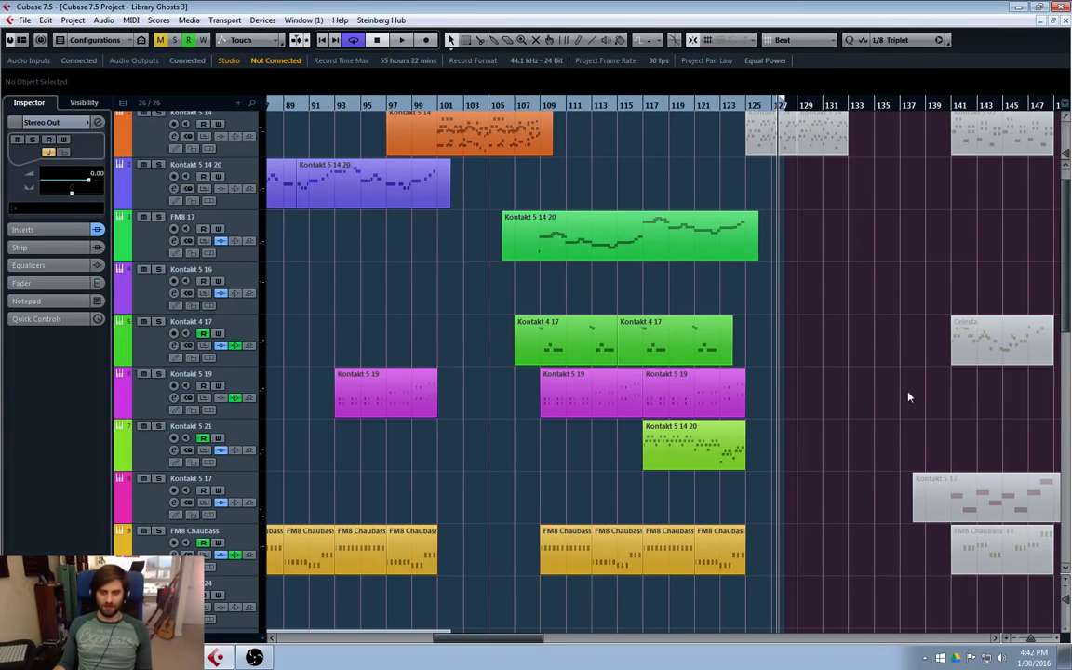
- Review the closing section from bar 97 onward, moving the project cursor to about bar 118
mouse_move(521, 637)
left_mouse_down()
mouse_move(341, 642)
mouse_move(485, 640)
mouse_move(388, 646)
mouse_move(403, 654)
mouse_move(544, 643)
mouse_move(373, 641)
mouse_move(557, 639)
mouse_move(534, 639)
left_mouse_up()
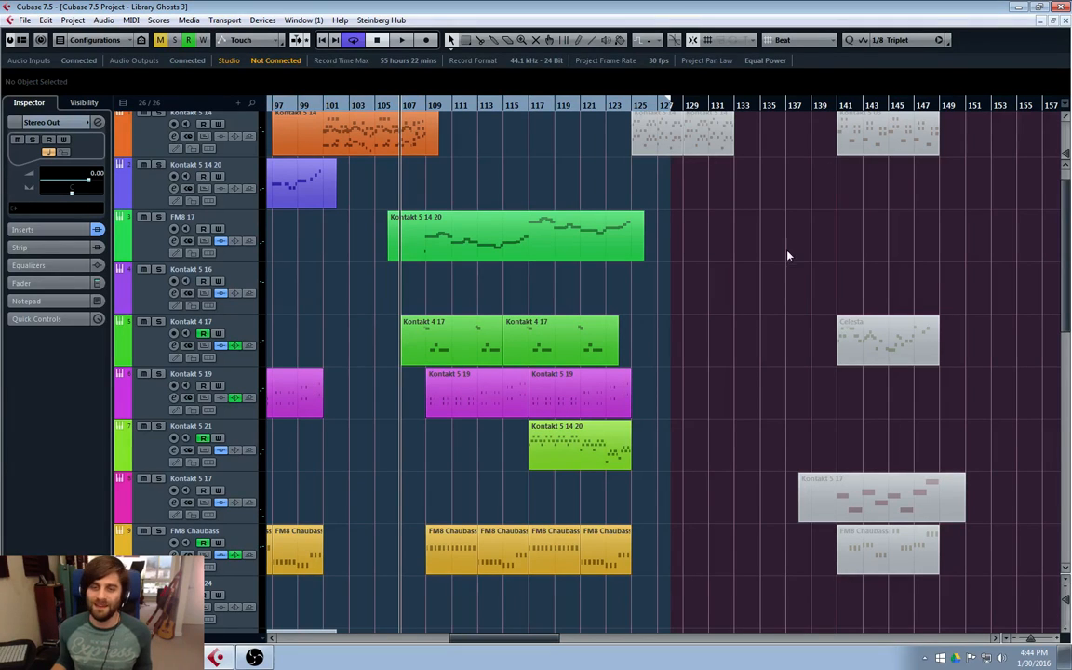
left_click(525, 108)
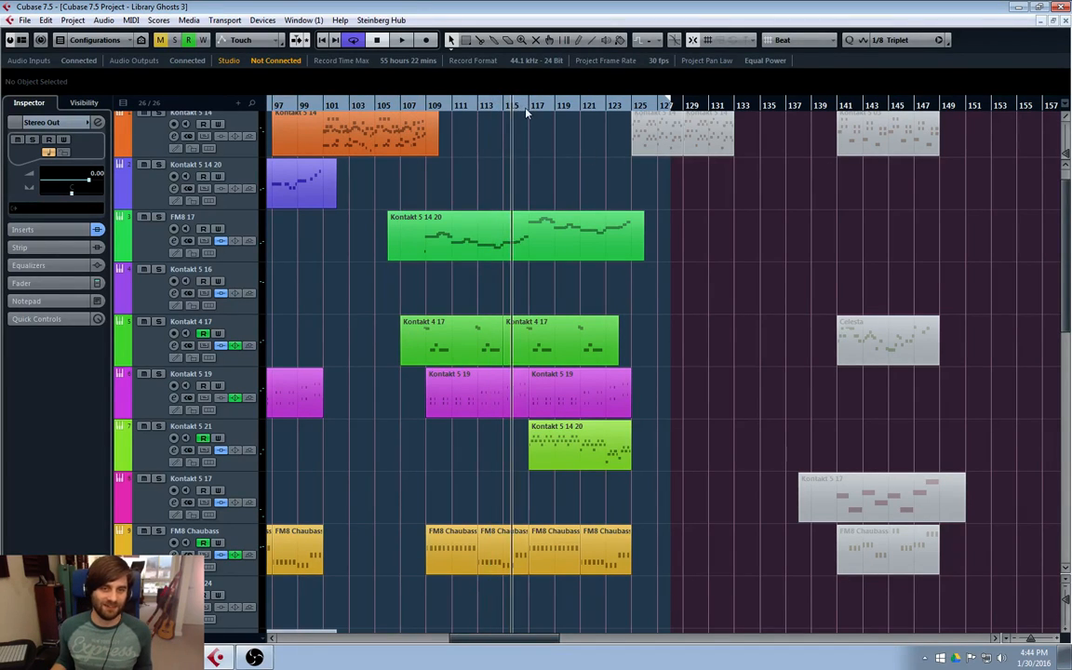
left_click(532, 107)
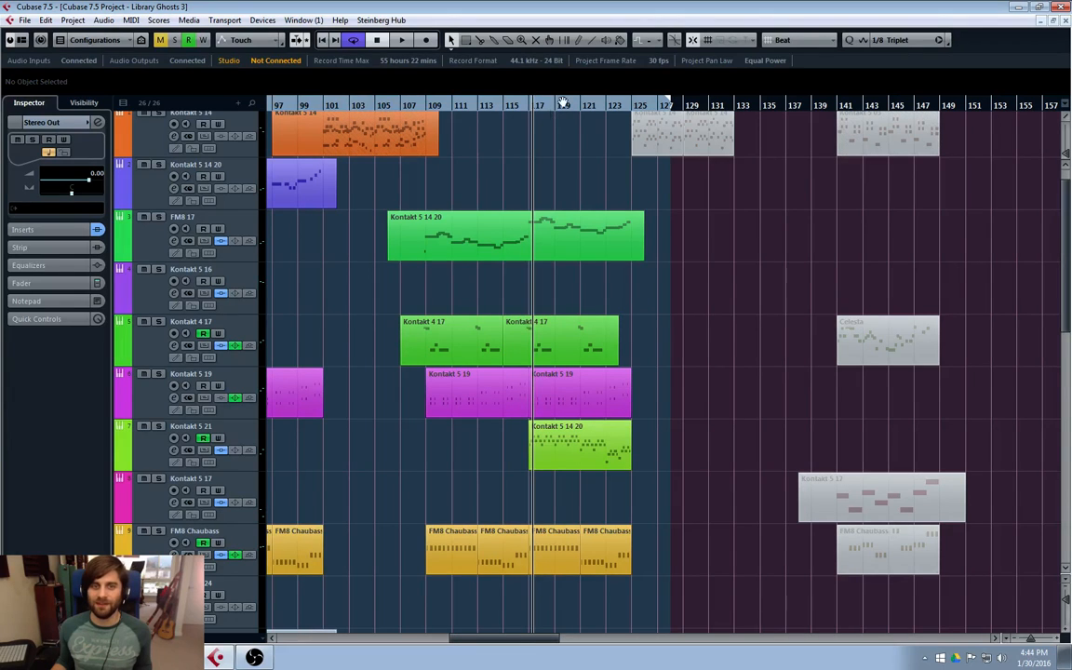
left_click(550, 105)
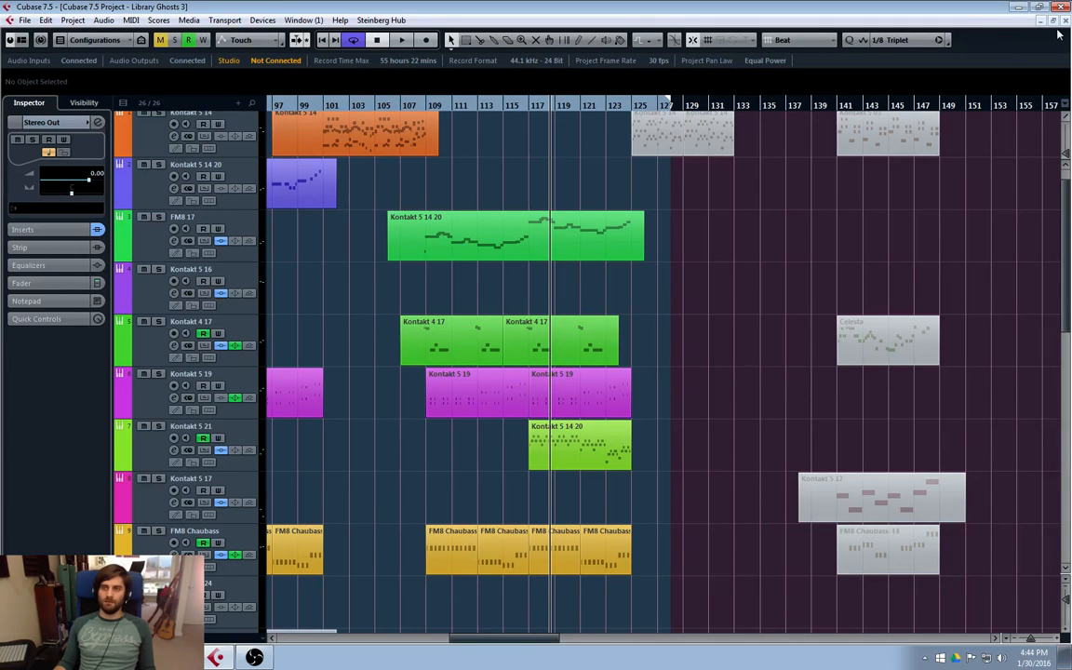
- Go back to the opening section of the arrangement and place the project cursor at about bar 27
left_click_drag(500, 641, 321, 641)
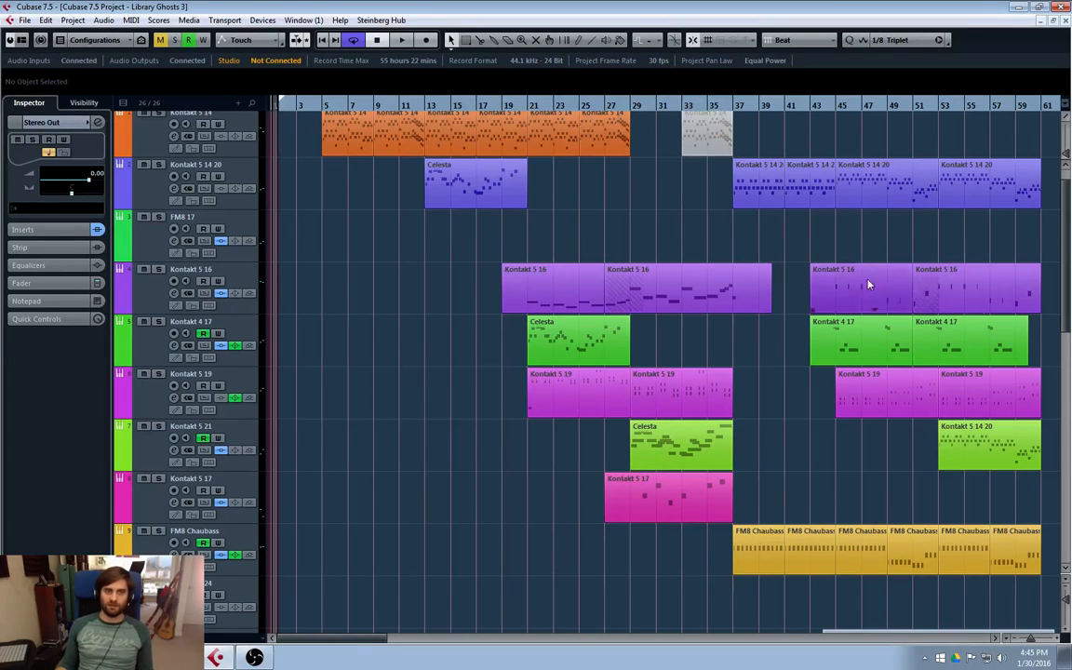
left_click(686, 244)
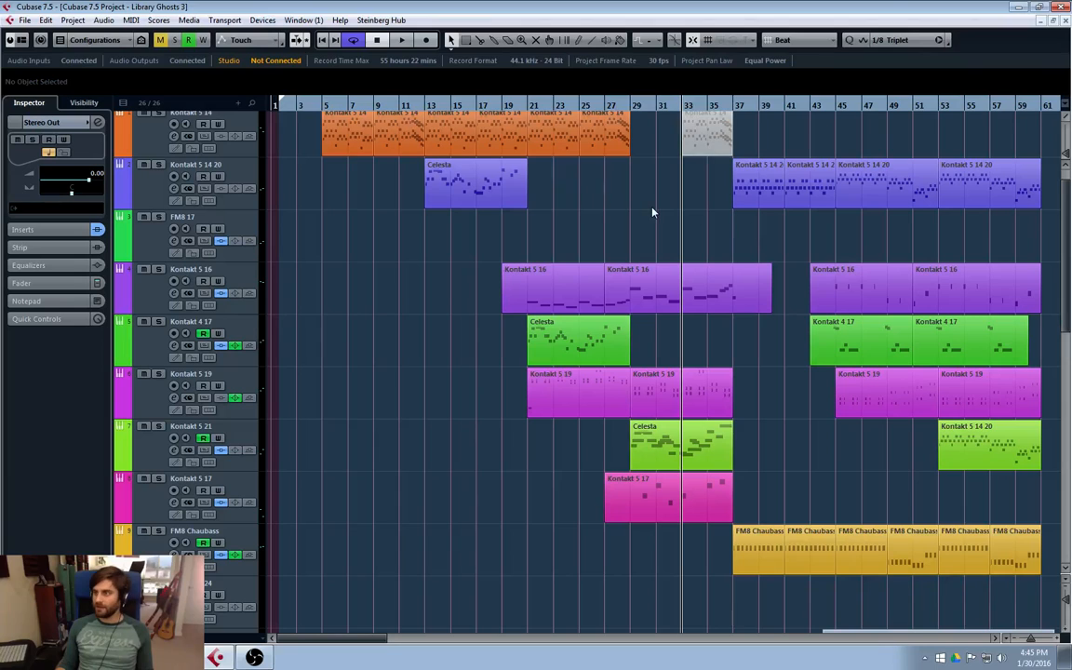
left_click(632, 118)
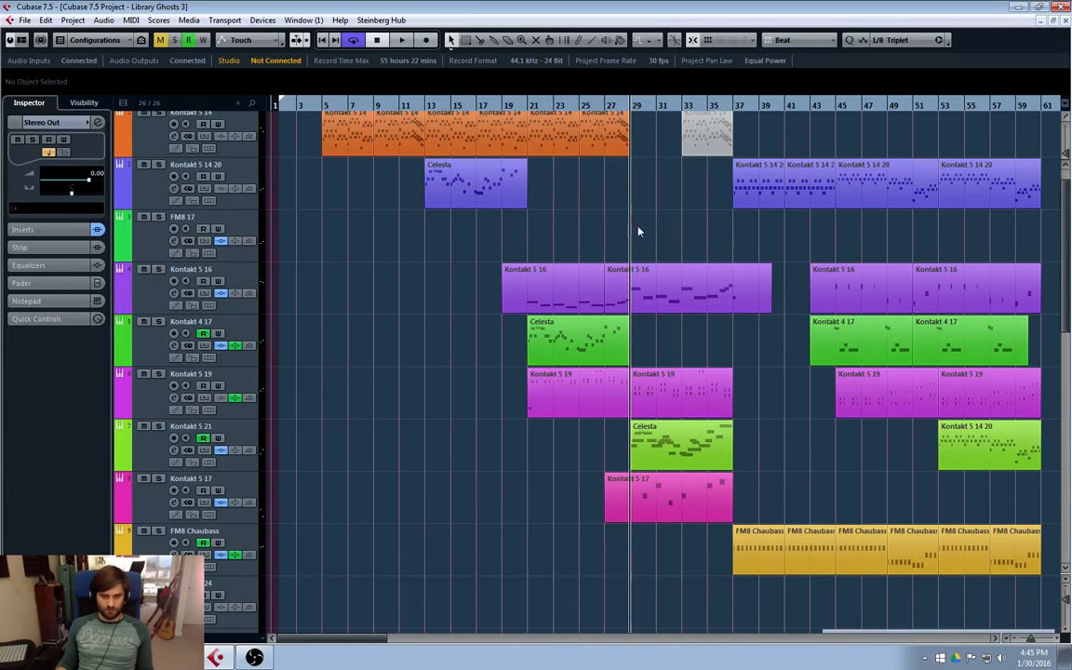
left_click(603, 109)
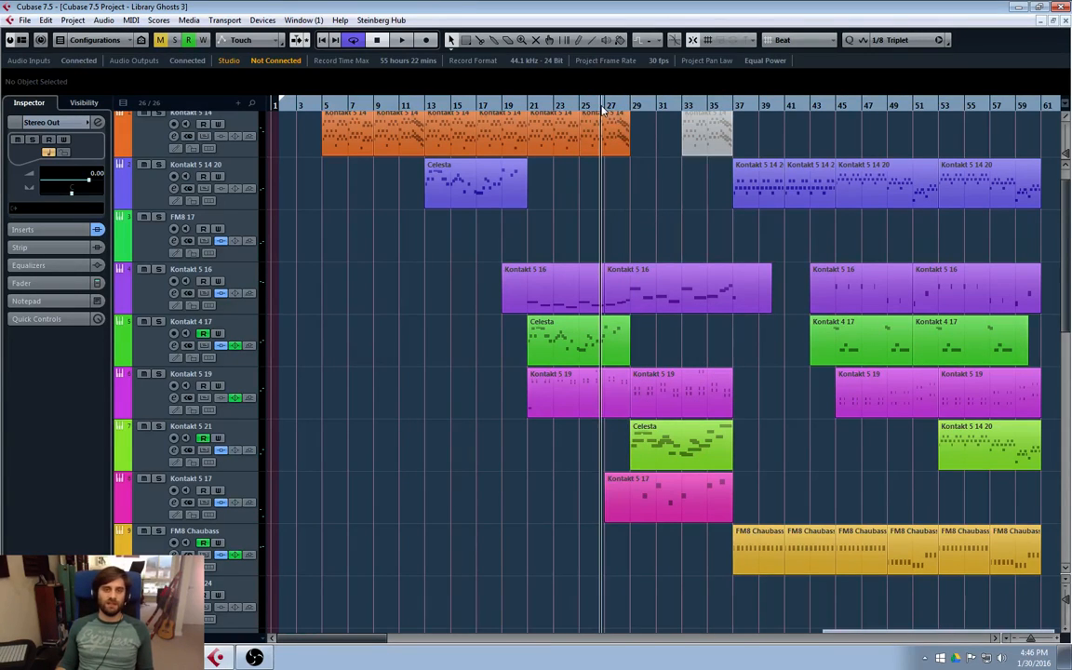